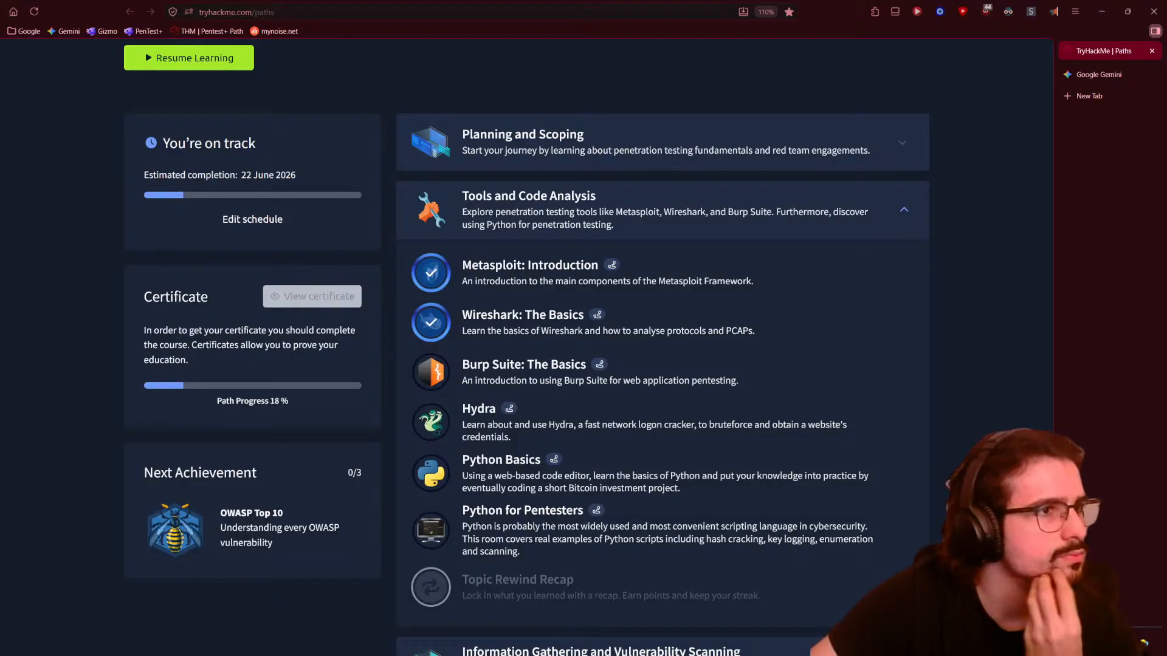
- Play myNoise's Twin Black Lodges soundscape with animation on and levels lowered, then return to Gemini
left_click(275, 31)
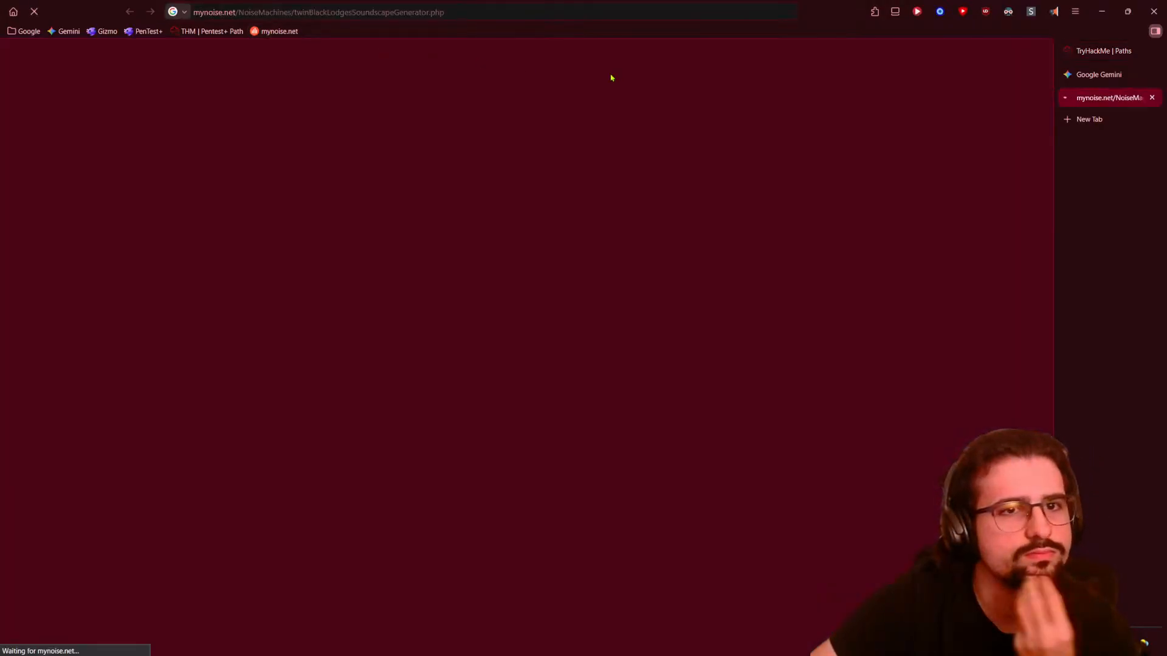
left_click(524, 195)
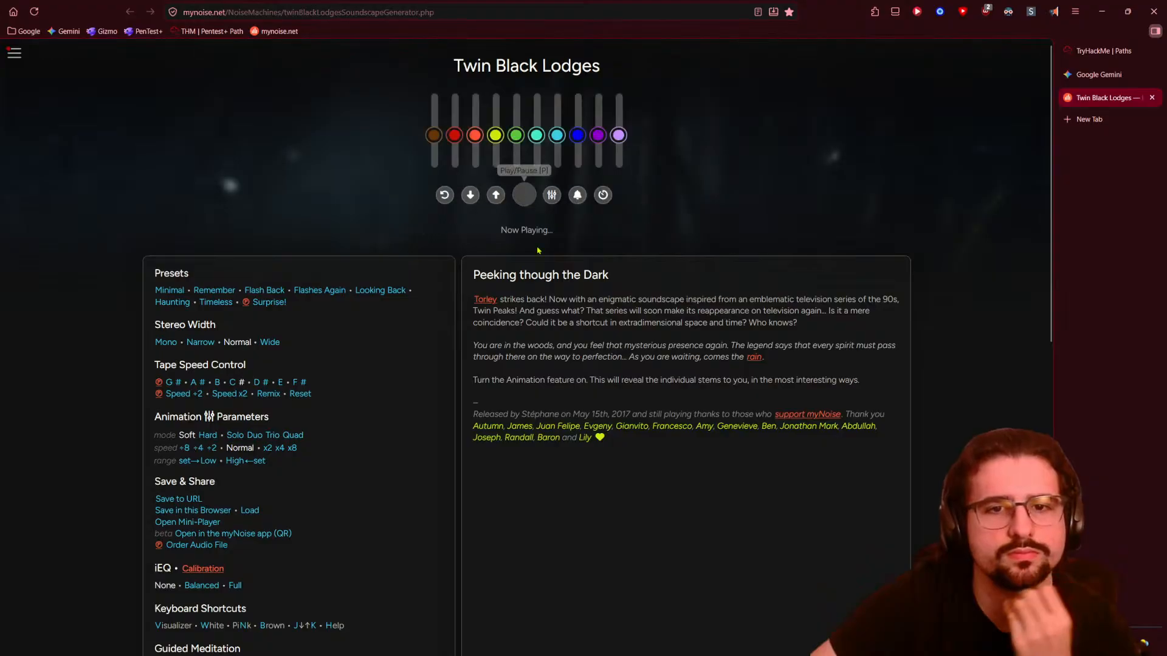
left_click(550, 195)
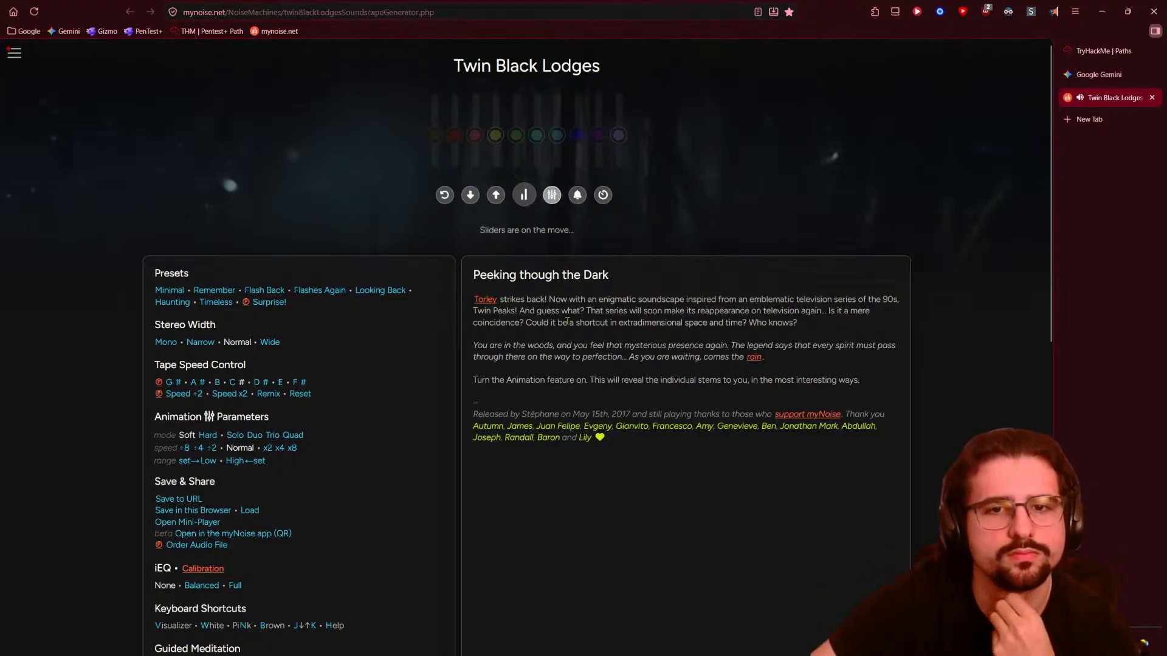
left_click(474, 203)
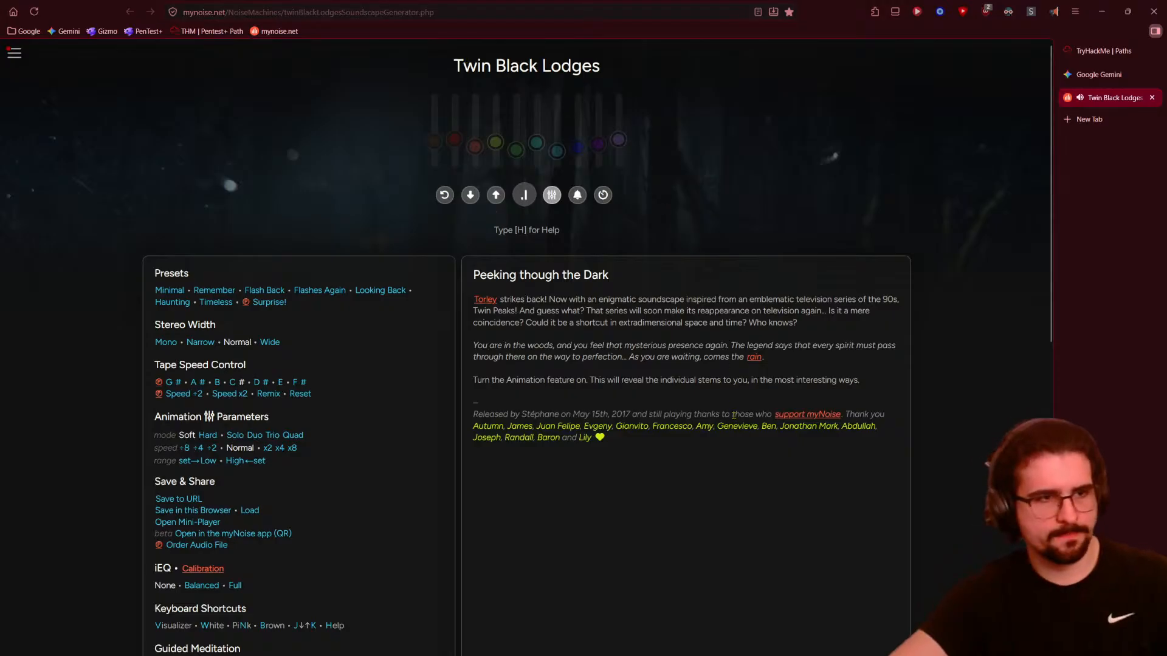
left_click(1105, 77)
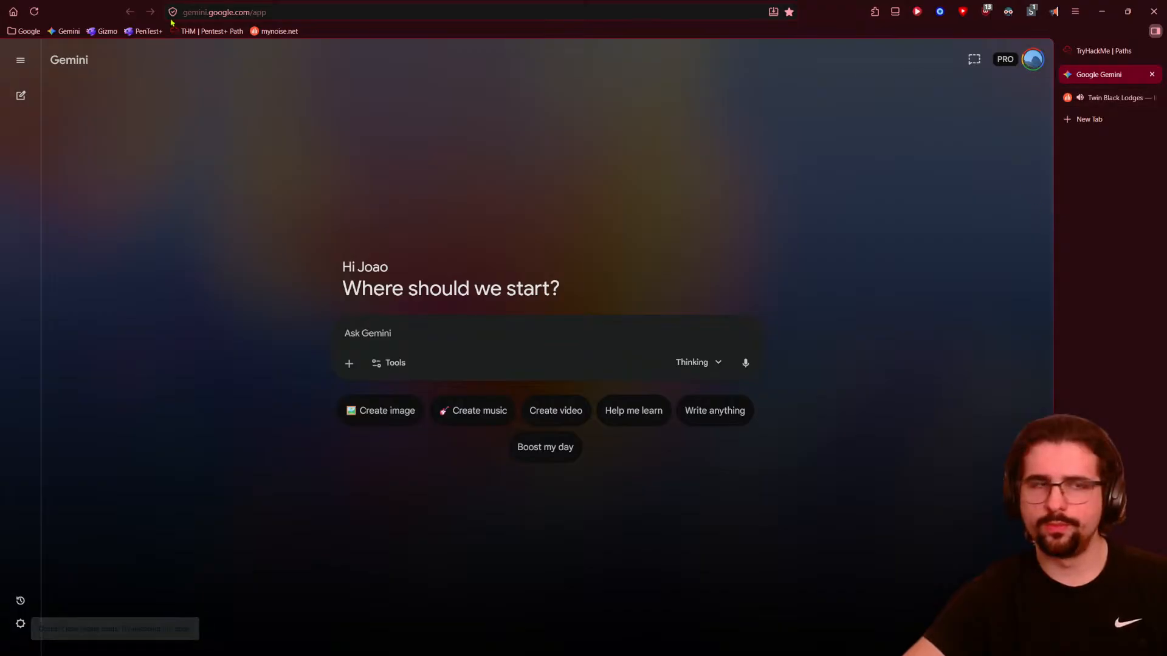
- Reload the Google Gemini start page
key("F5")
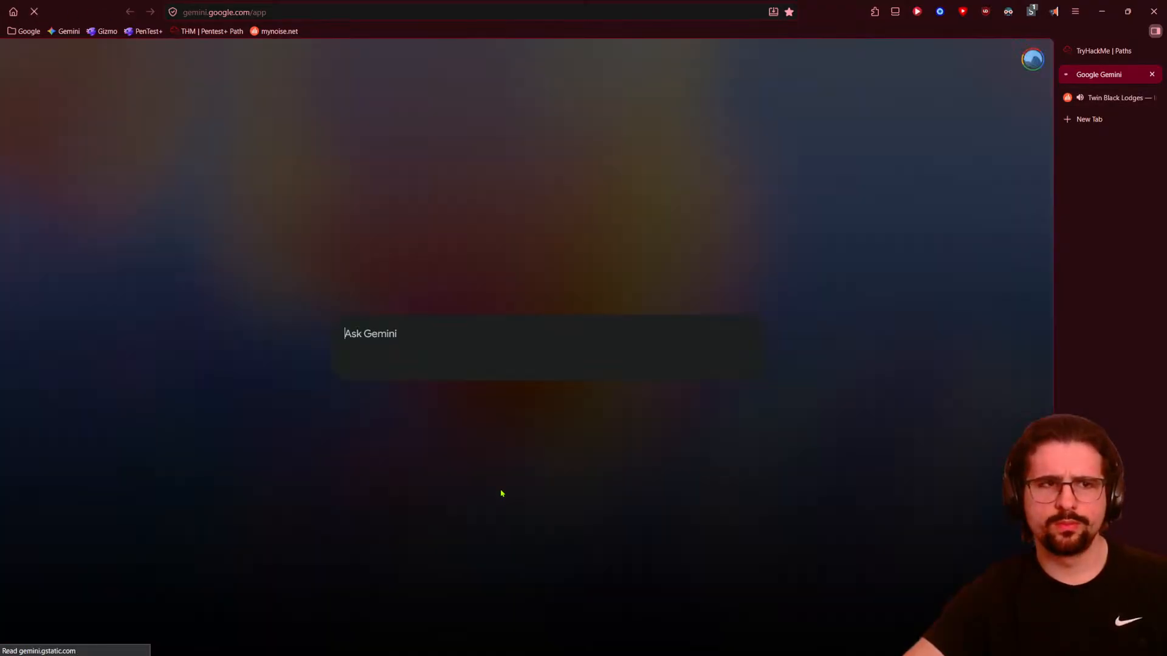
left_click(1104, 50)
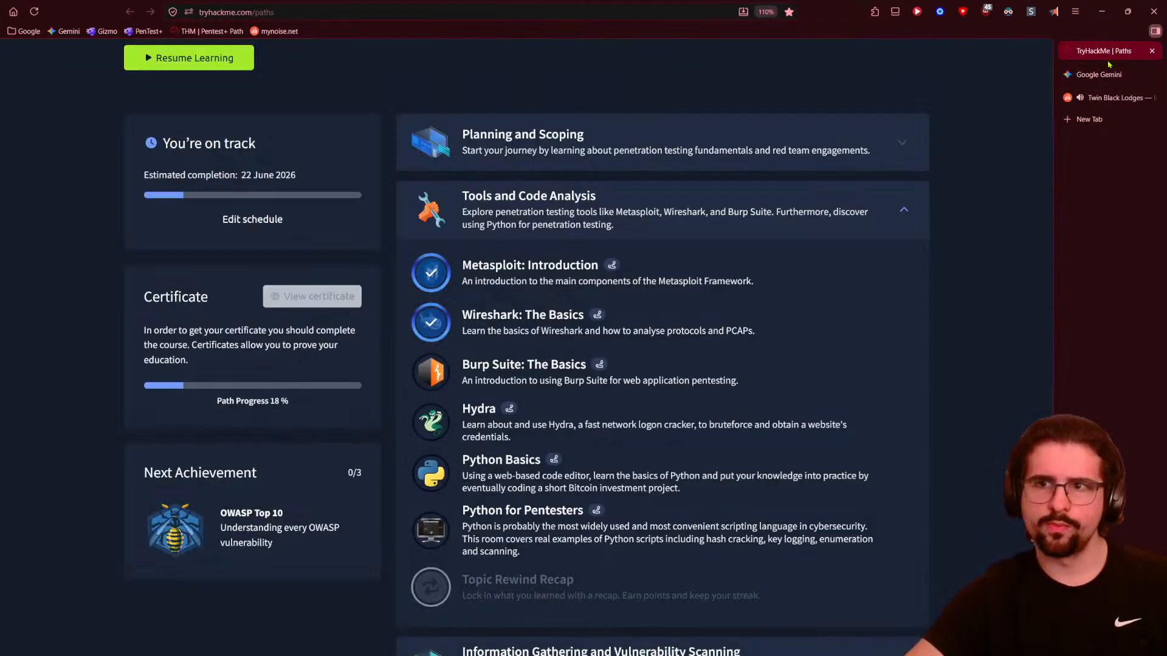
left_click(1107, 74)
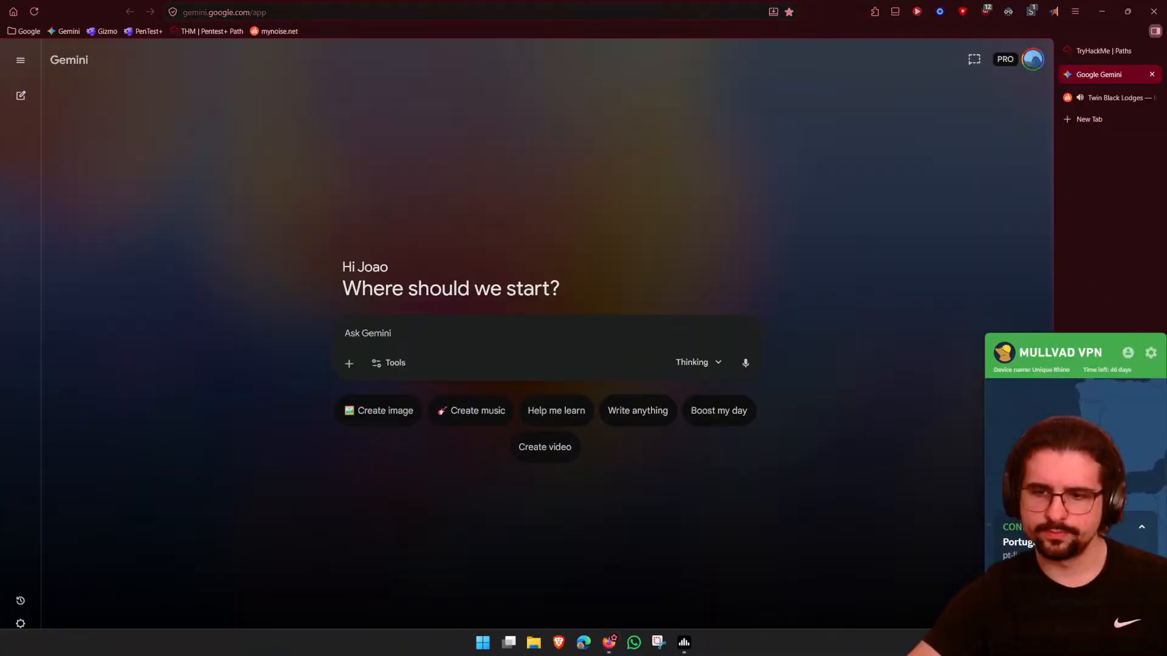
- Check the Mullvad VPN status panel, move OBS aside, and return to the TryHackMe path
left_click(944, 579)
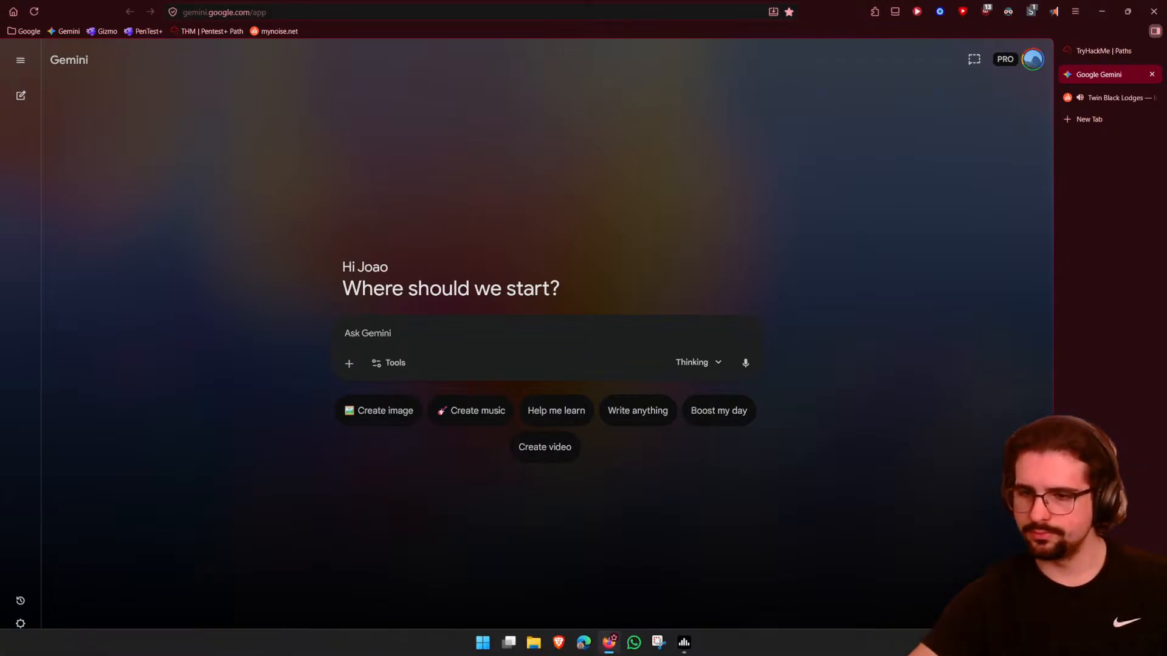
left_click(1033, 642)
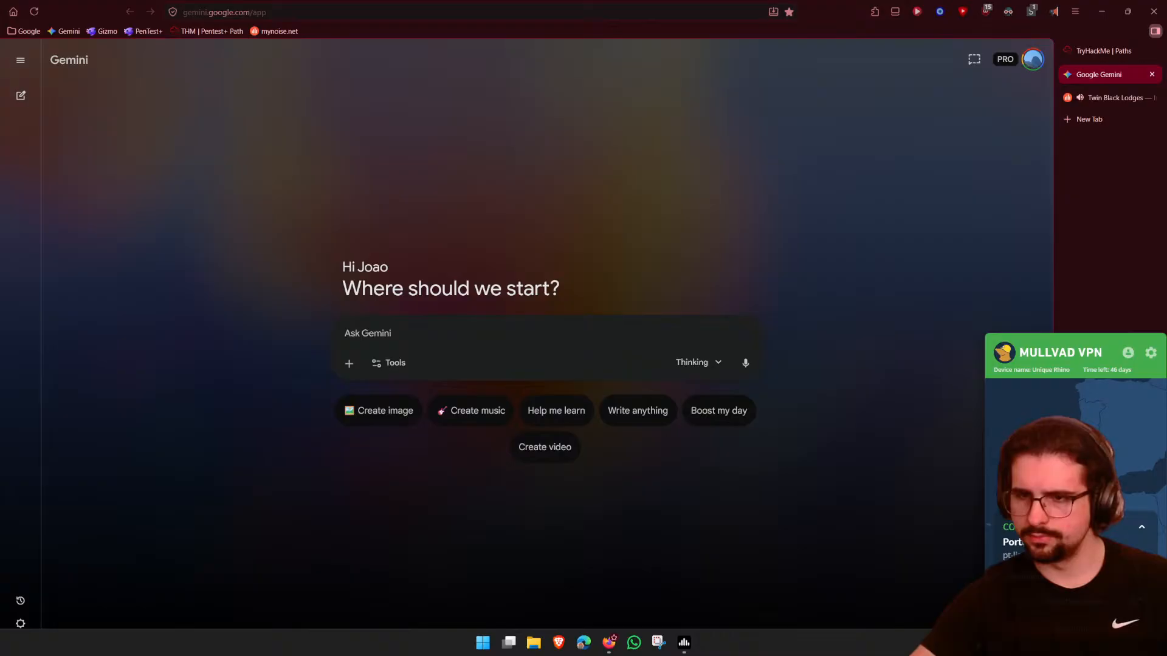
left_click(930, 578)
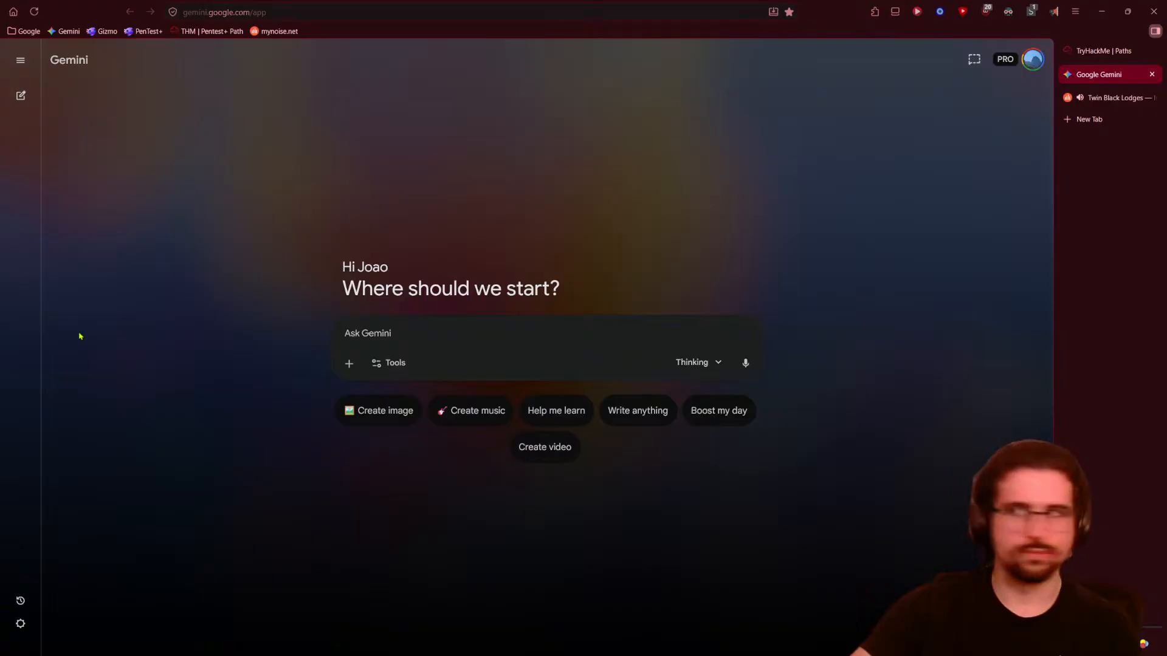
left_click_drag(1166, 383, 0, 4)
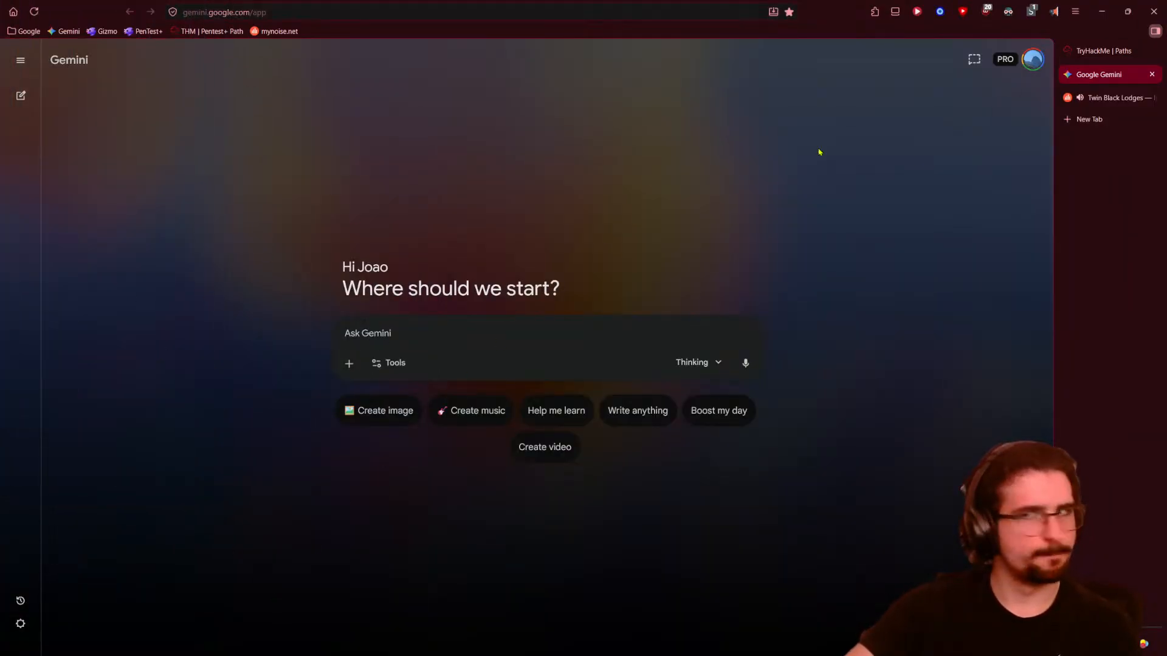
left_click(1101, 51)
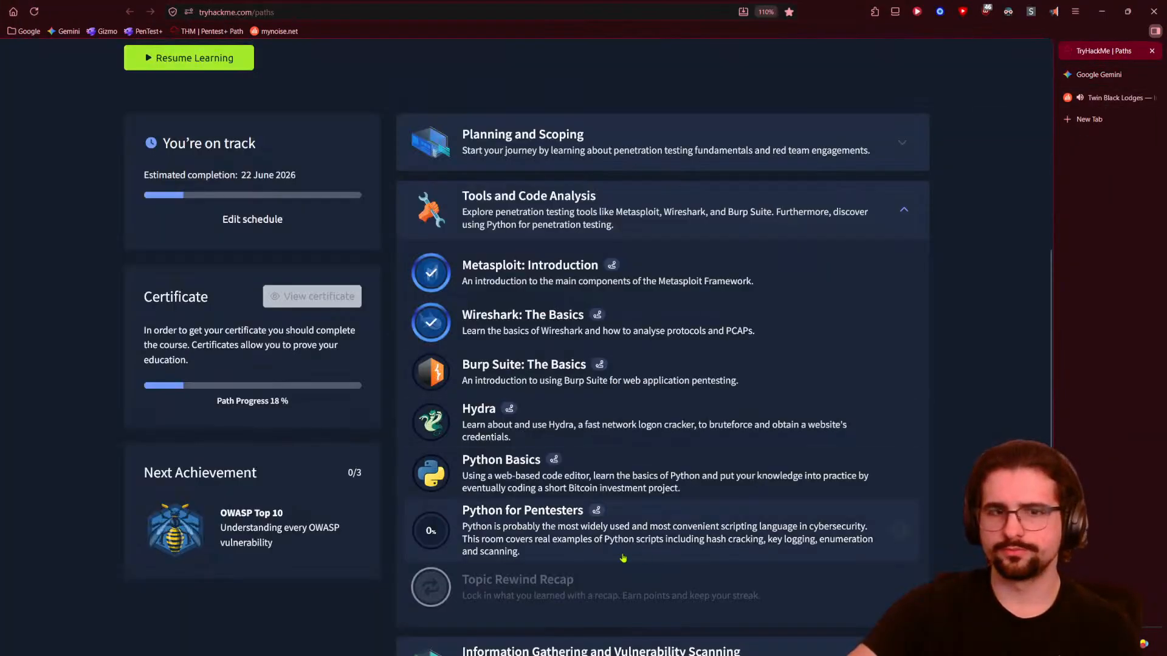
- Open 'Burp Suite: The Basics' from the learning path and join the room
left_click(537, 374)
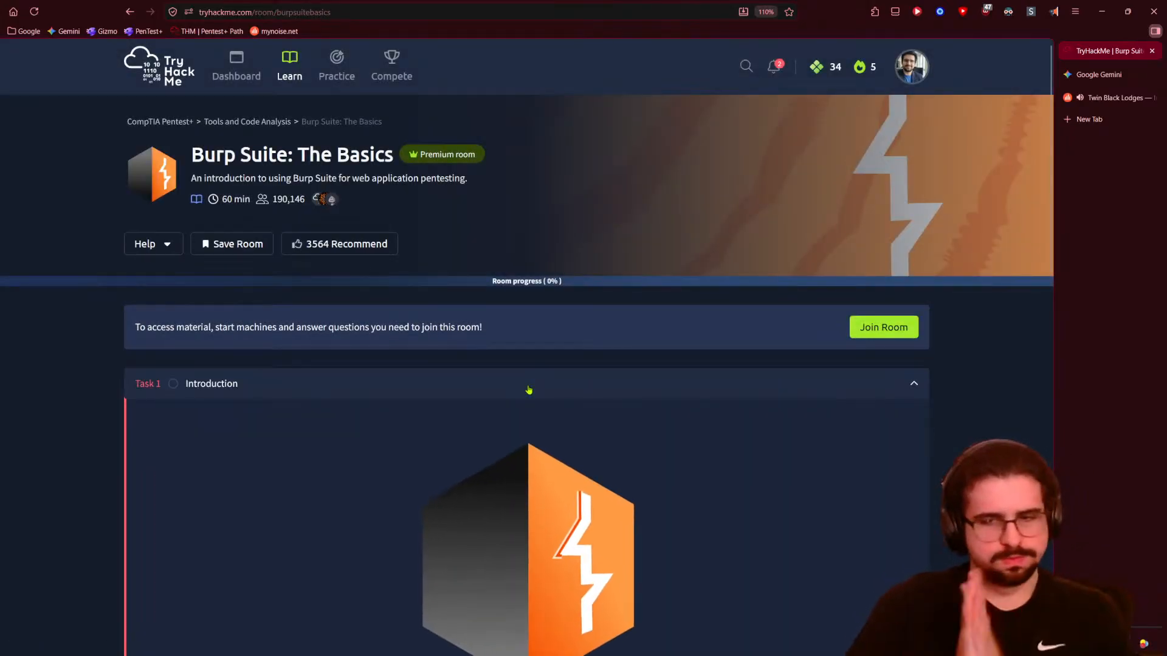
left_click(863, 326)
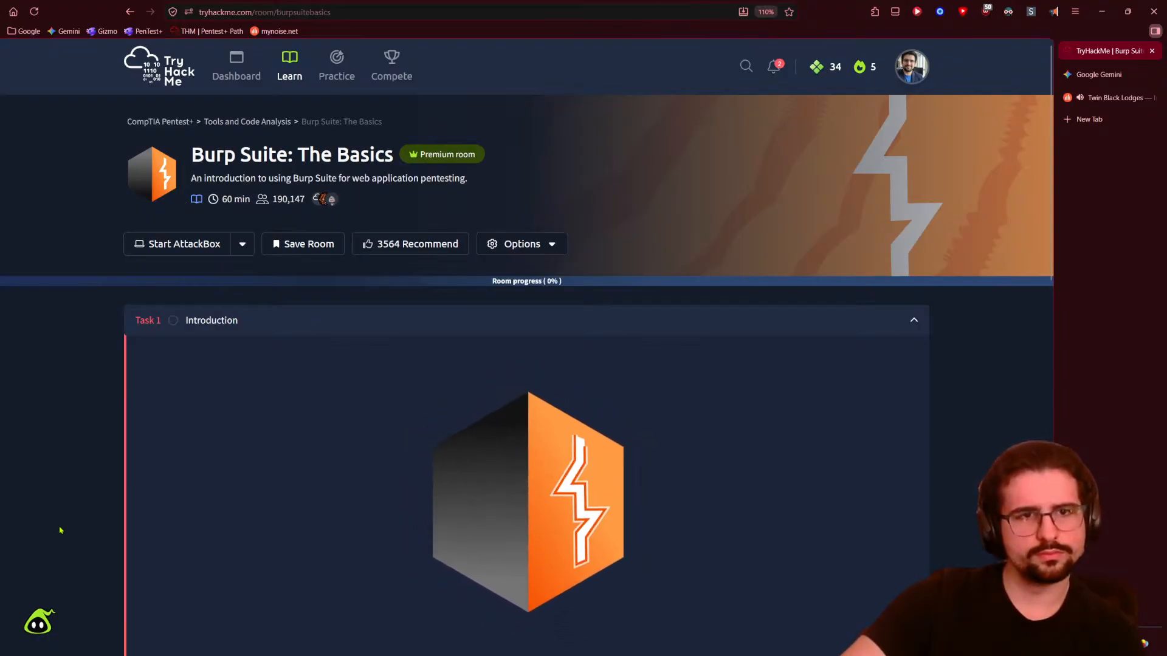
scroll(73, 528, "down", 6)
scroll(153, 359, "down", 4)
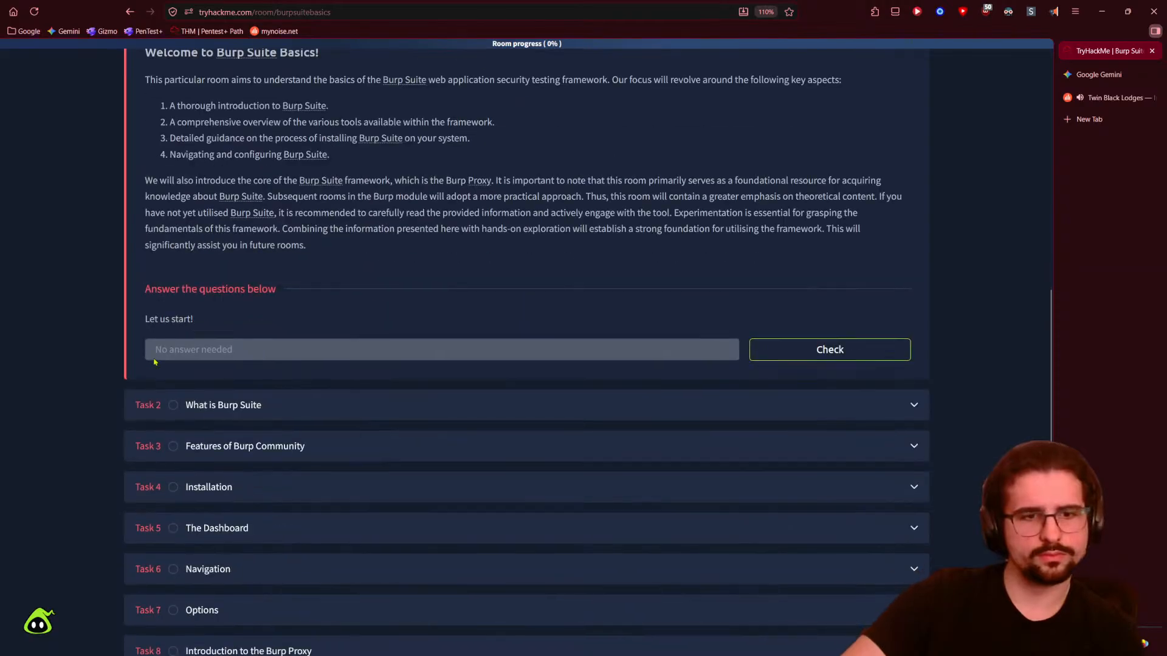
scroll(153, 361, "up", 10)
left_click_drag(192, 114, 467, 116)
scroll(108, 402, "down", 3)
scroll(108, 401, "down", 3)
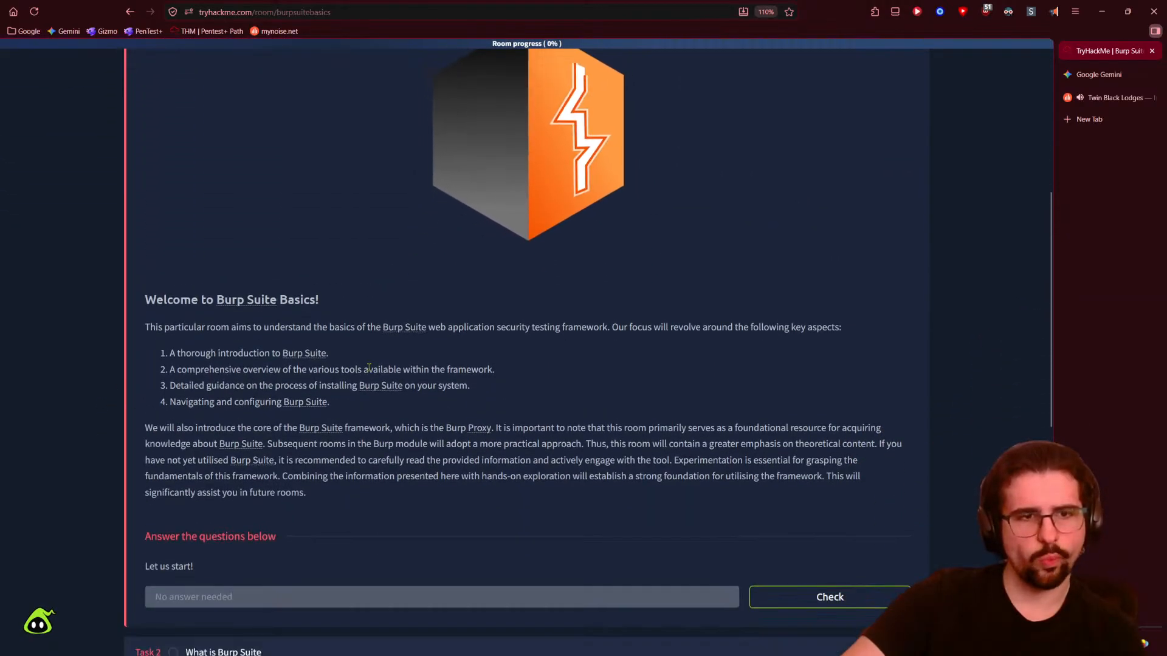
scroll(770, 545, "up", 2)
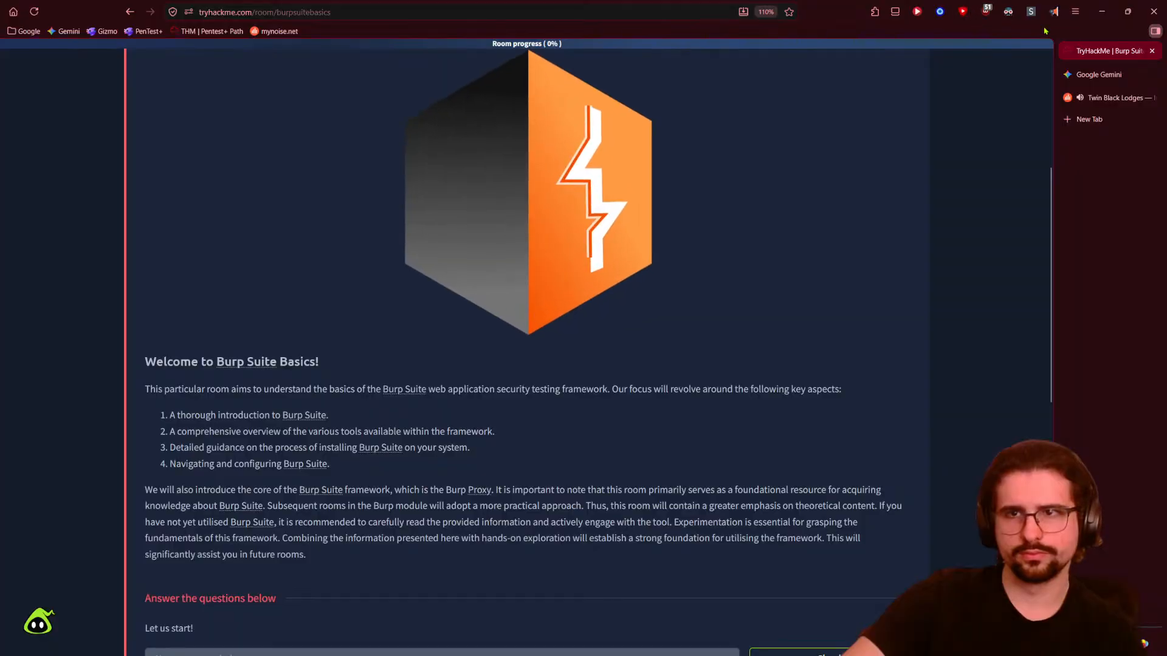
left_click(1054, 11)
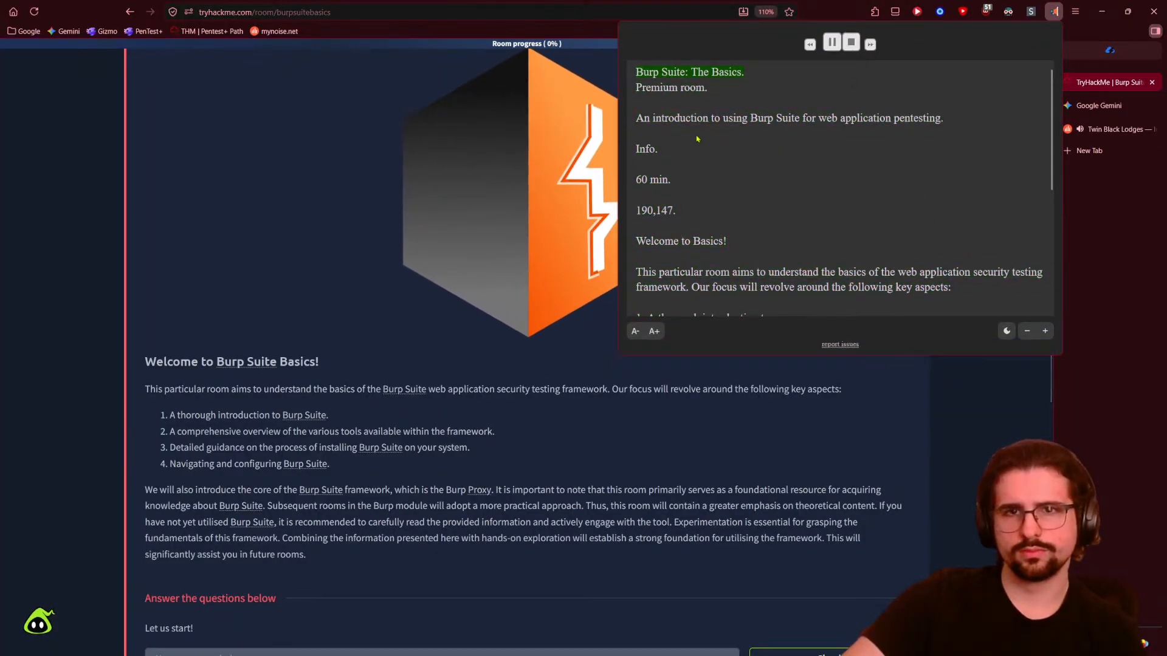
left_click(655, 241)
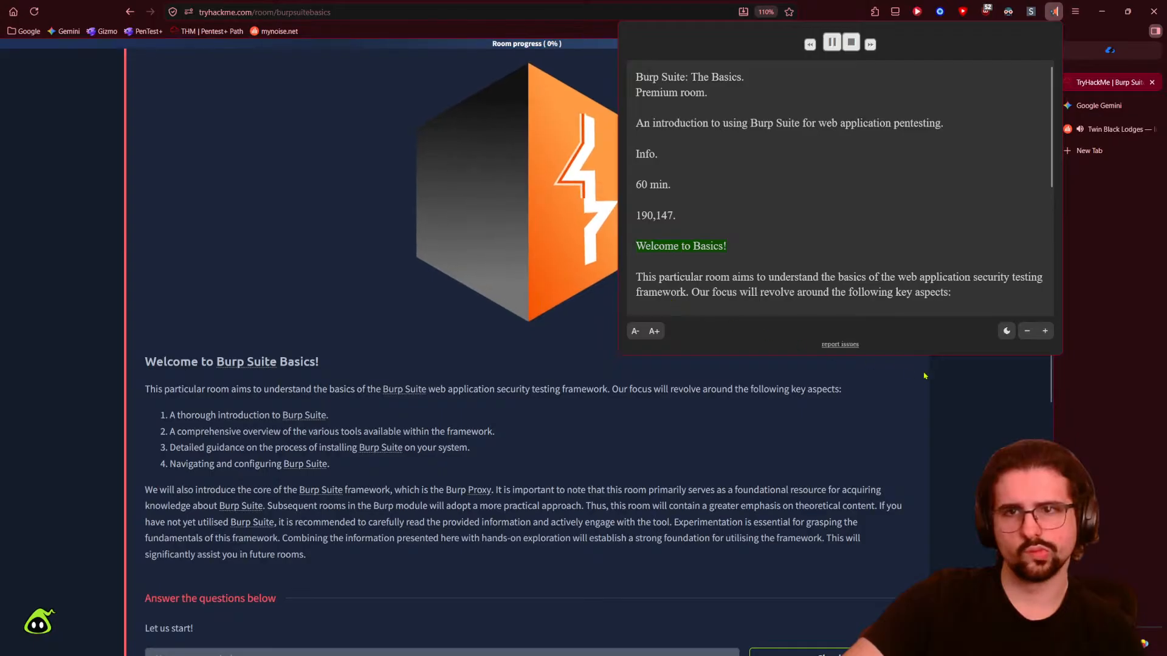
left_click(832, 44)
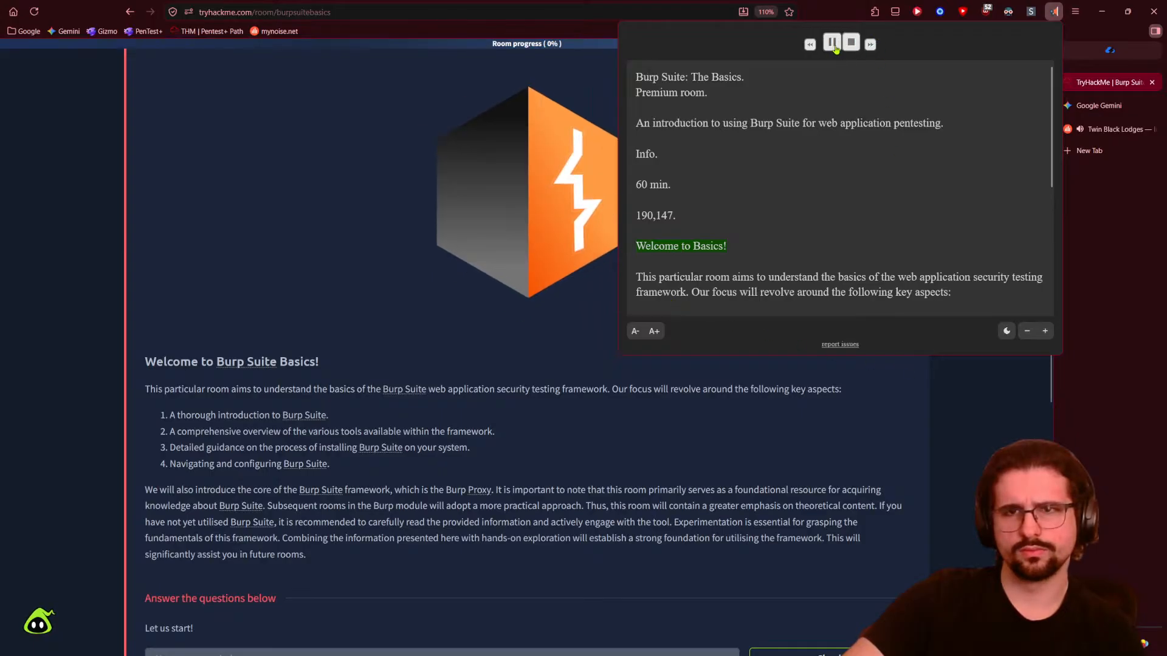
left_click(830, 43)
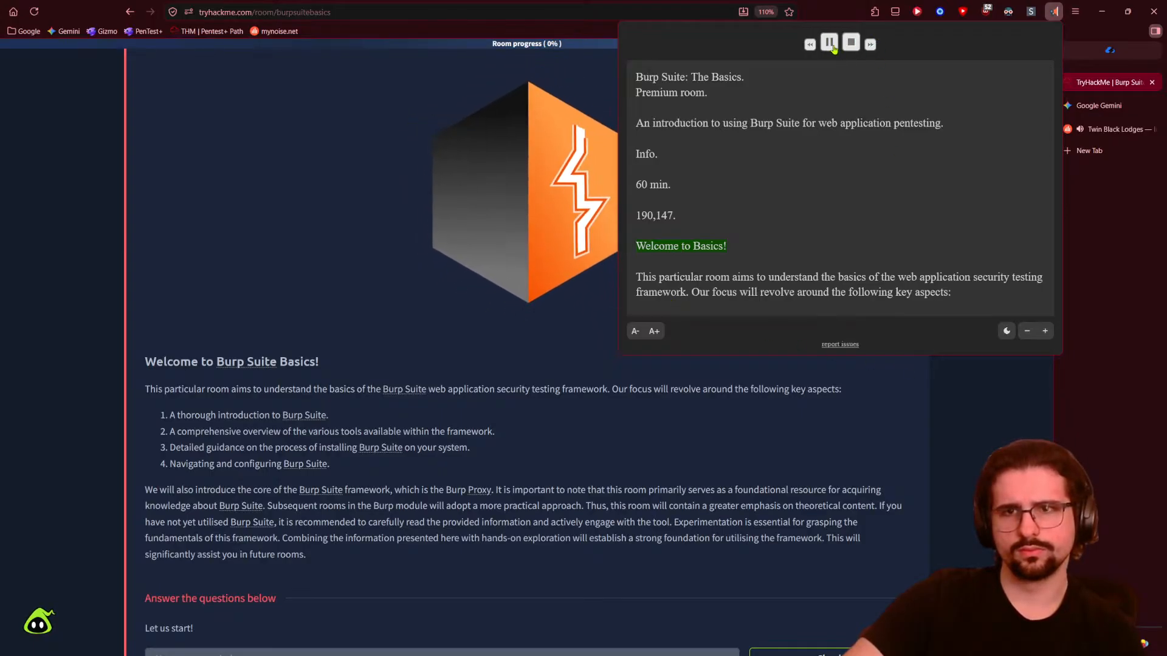
scroll(82, 381, "down", 1)
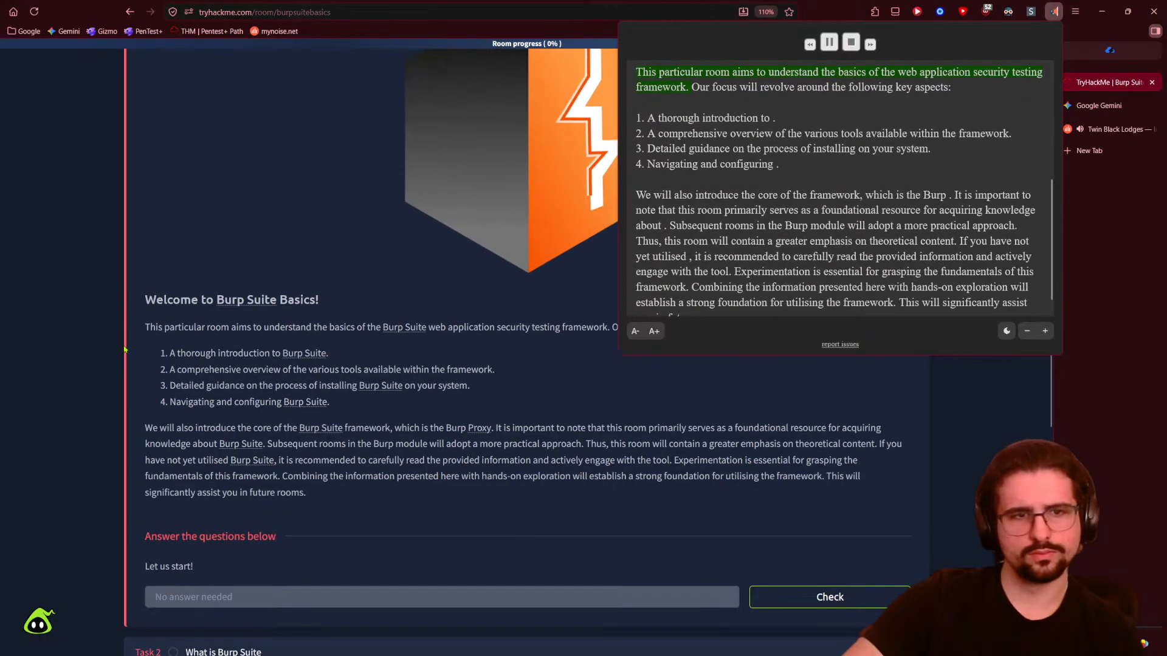
left_click(136, 388)
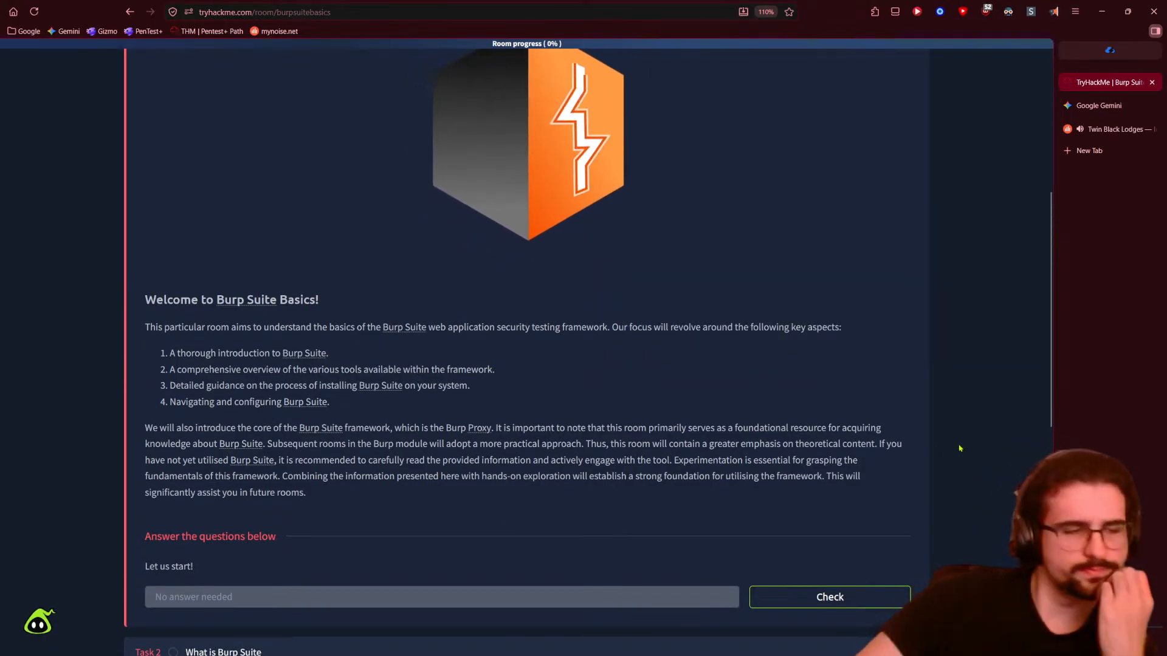
- Zoom the room to 120%, read the Task 1 introduction, and check Task 1
key("ctrl+plus")
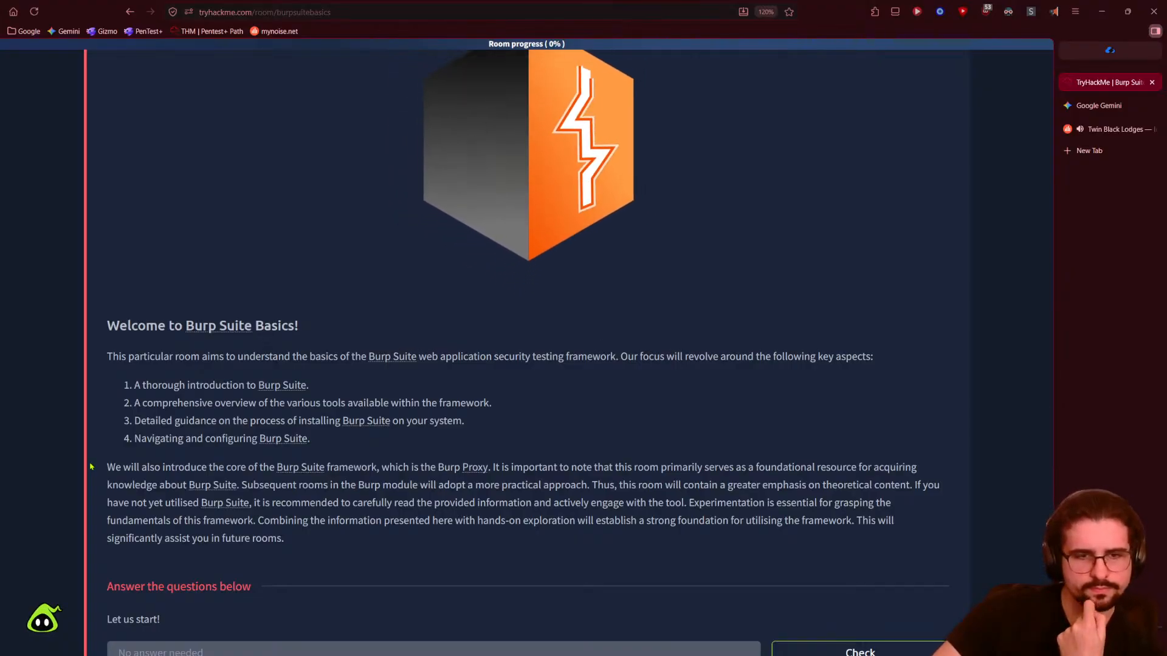
scroll(91, 468, "down", 1)
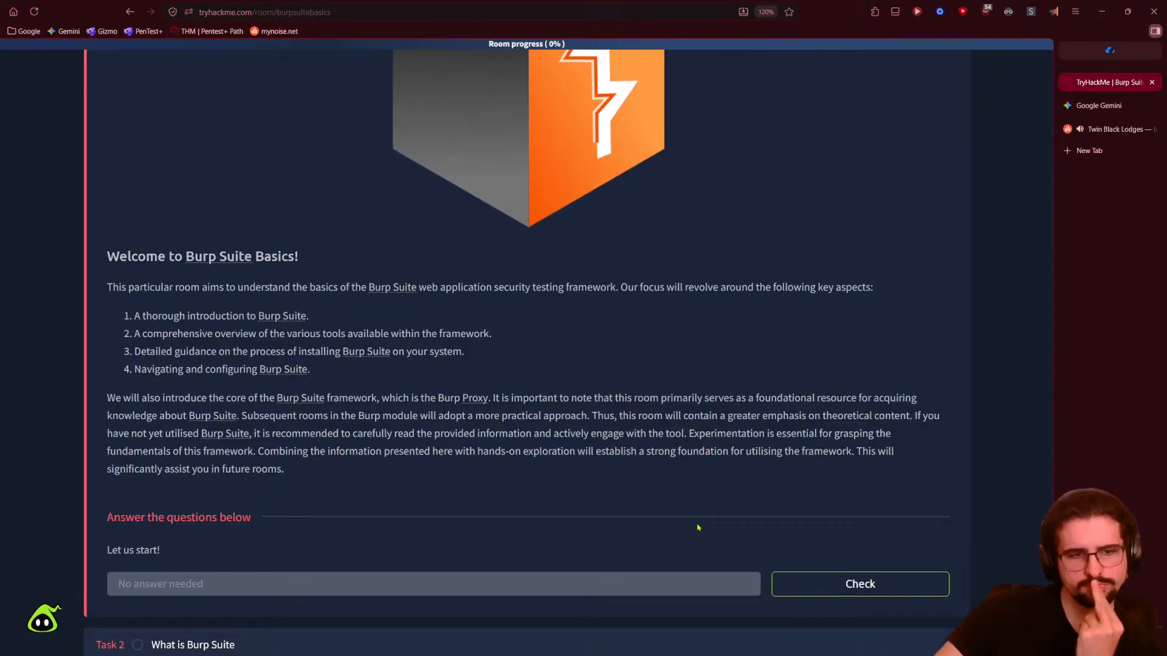
scroll(669, 512, "up", 7)
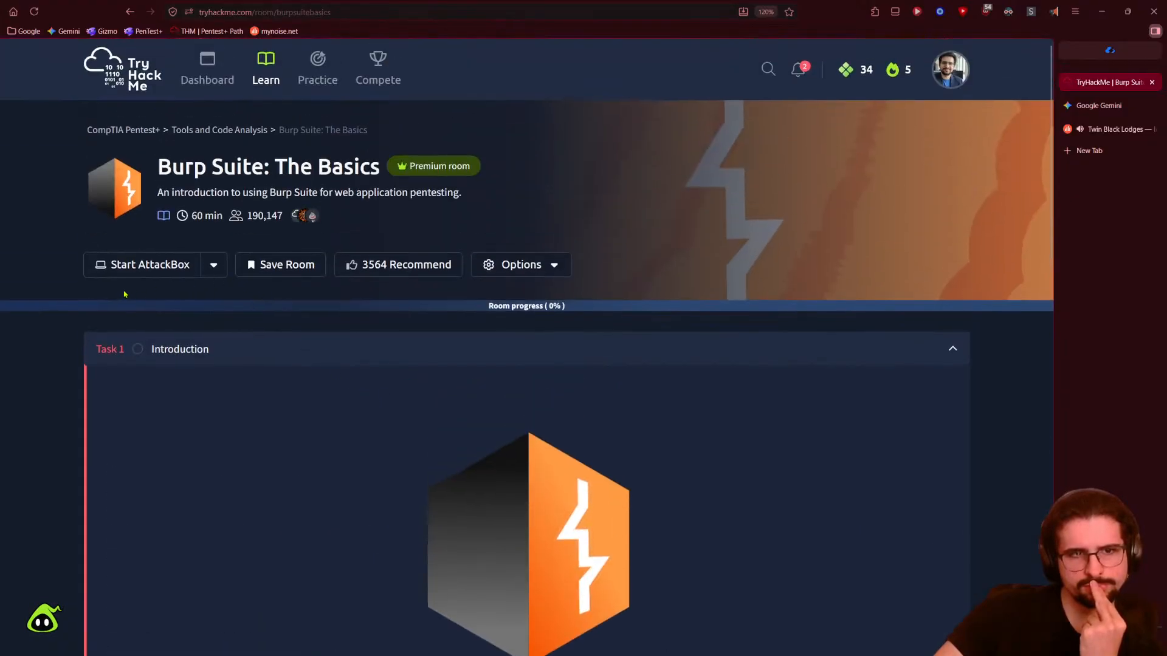
scroll(265, 513, "down", 5)
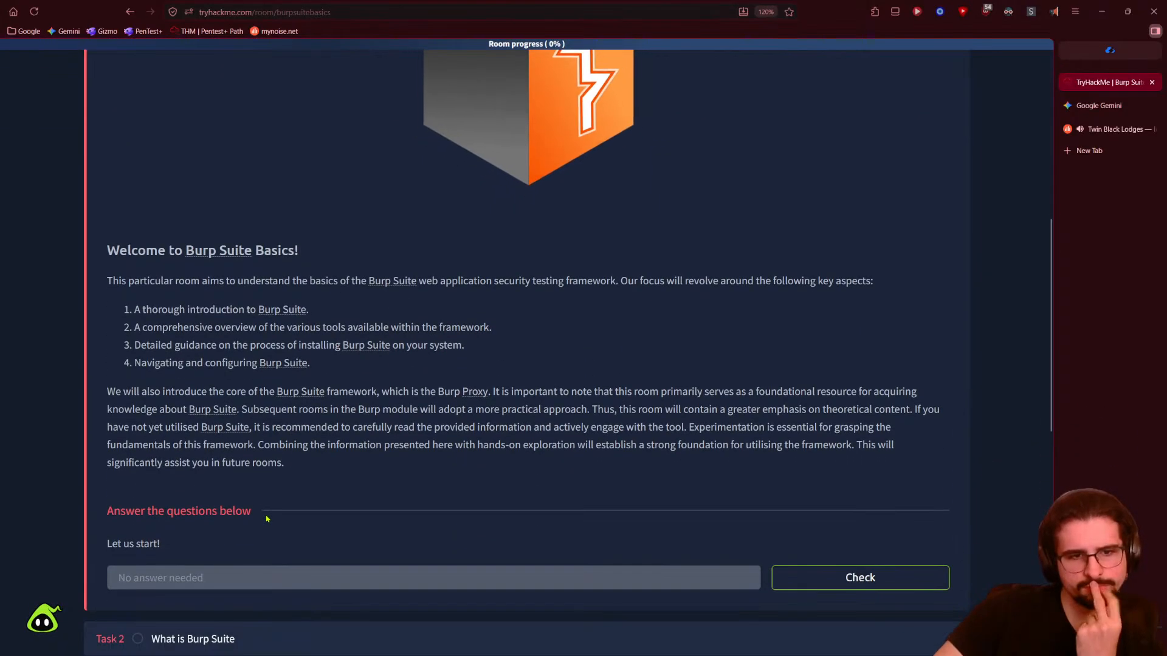
triple_click(135, 462)
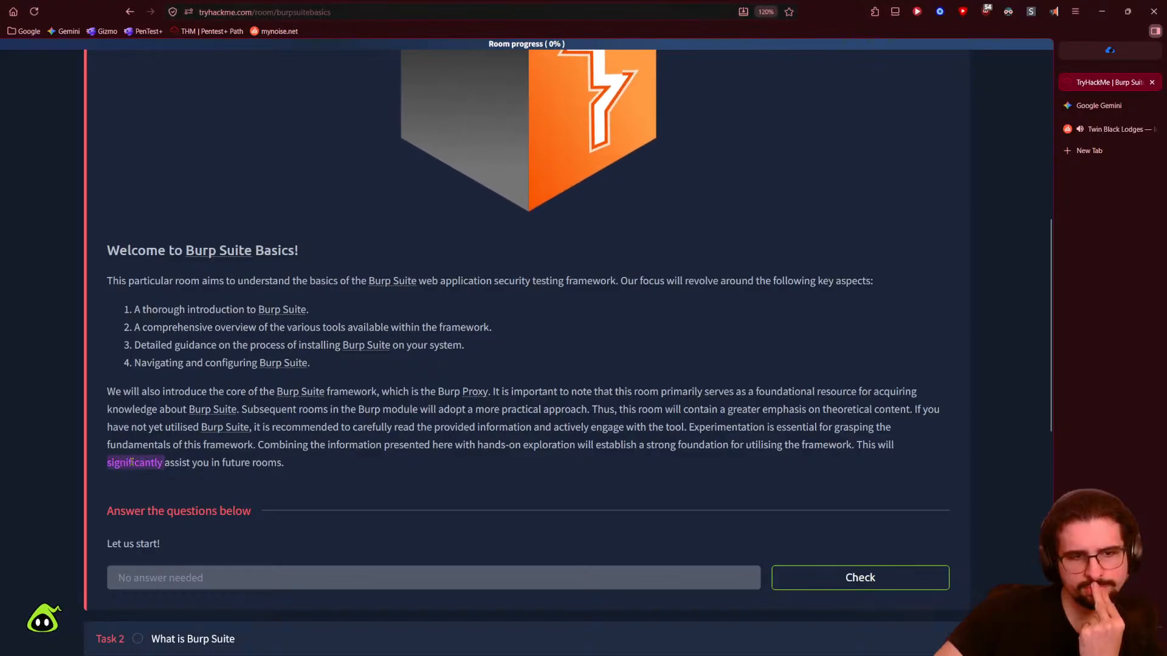
left_click(219, 531)
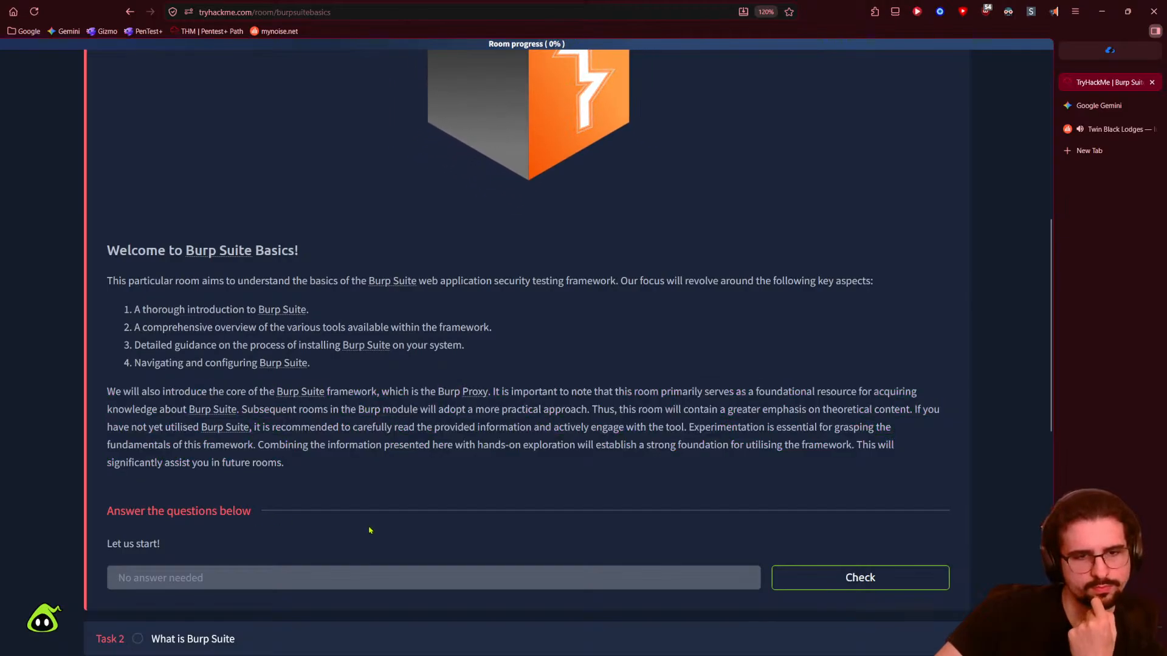
left_click(804, 573)
- Complete Task 1, move on to Task 2, and briefly start then stop read-aloud
left_click(213, 498)
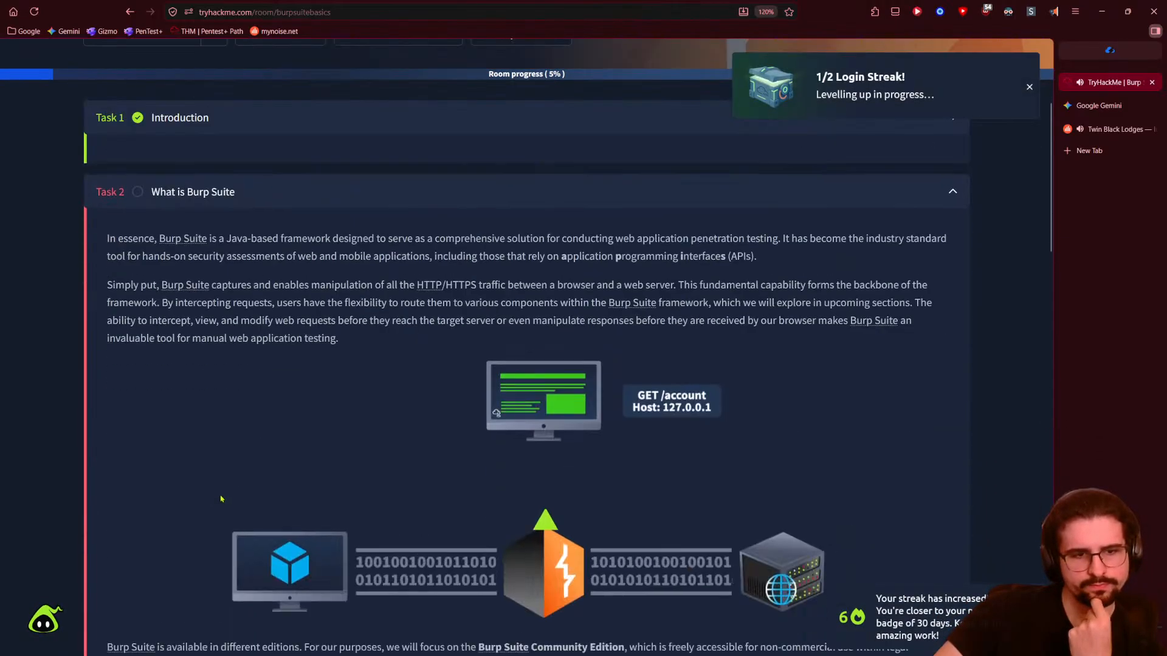
scroll(231, 517, "down", 3)
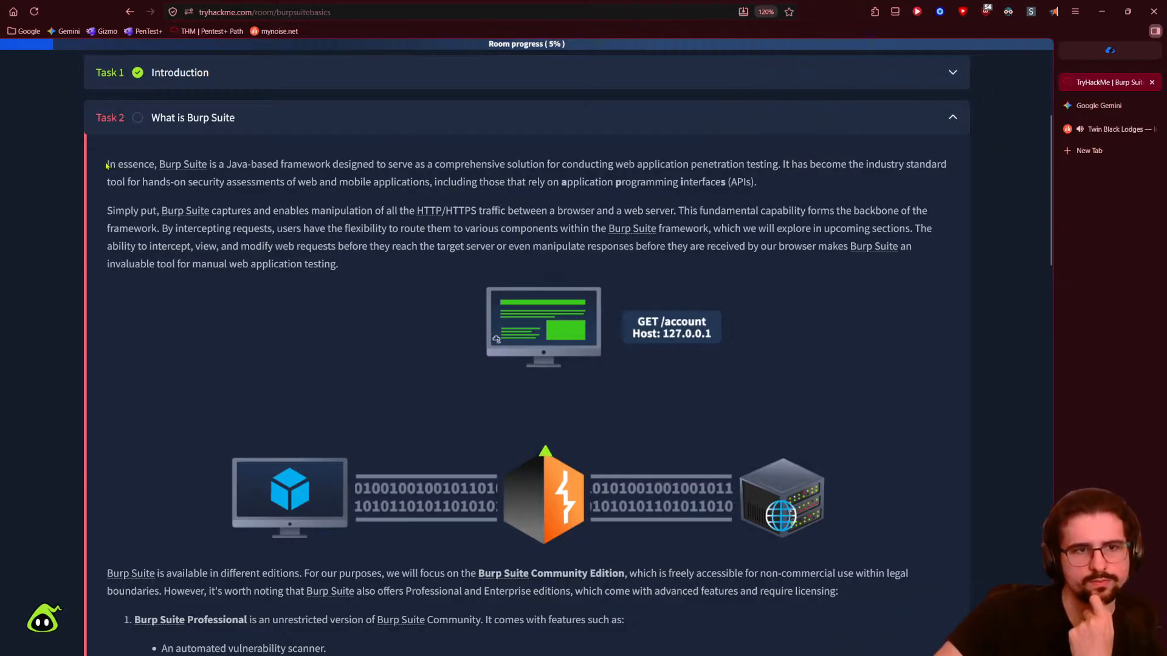
left_click(1053, 11)
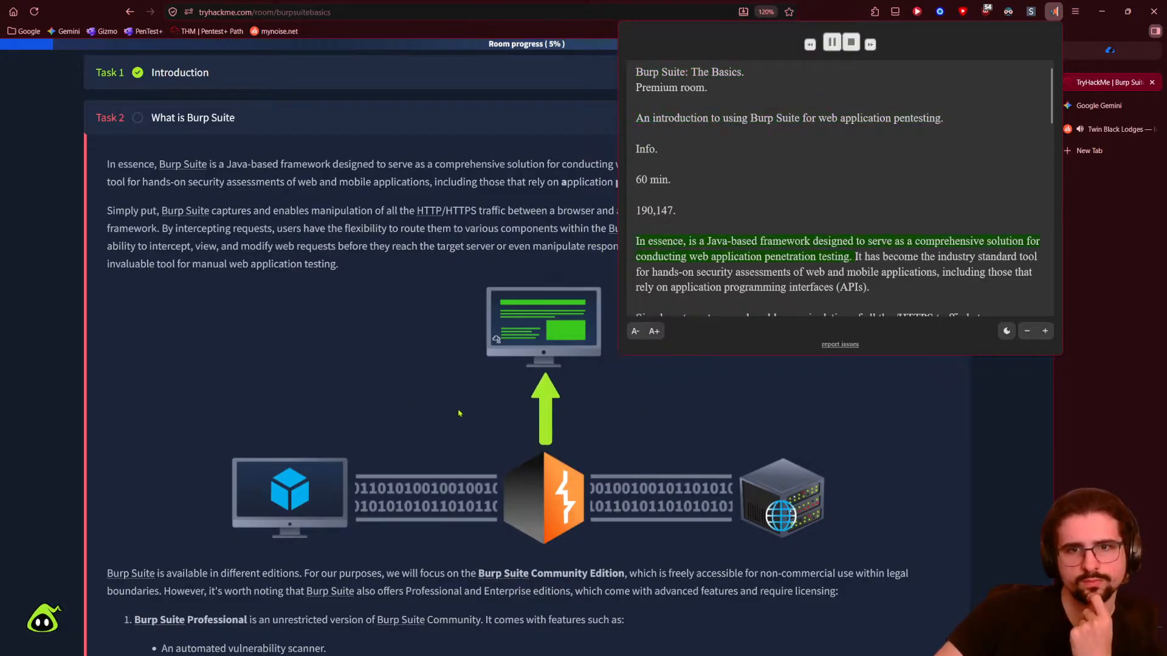
left_click(304, 406)
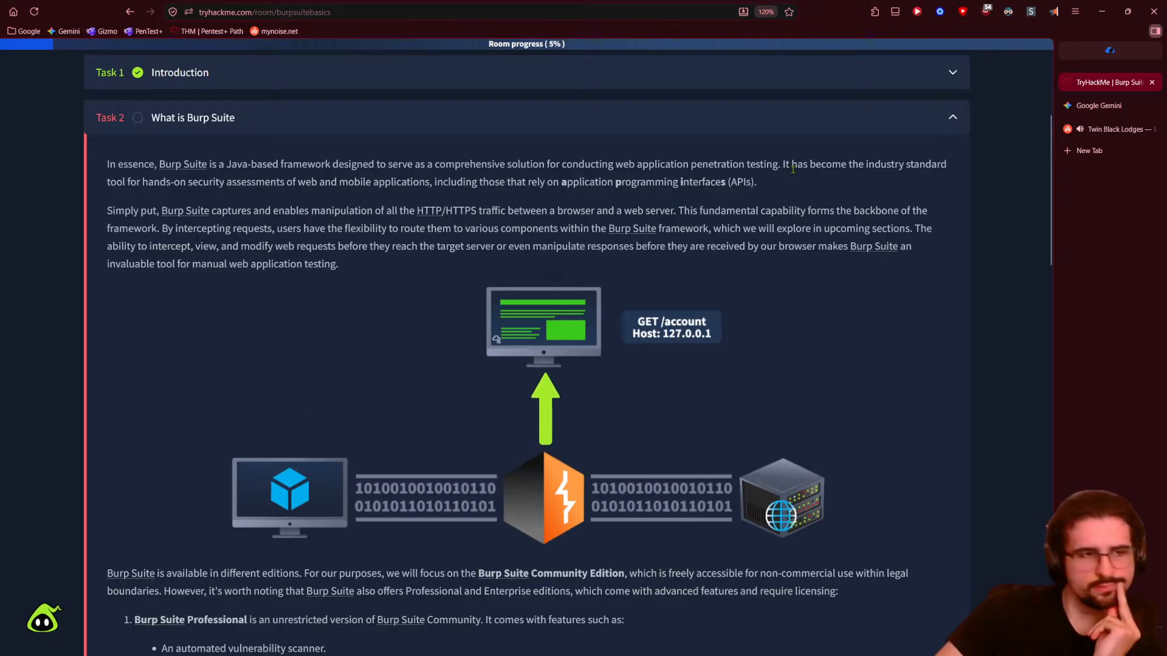
- Widen the tab sidebar and zoom the Task 2 lesson to 133%
left_click_drag(1054, 230, 940, 227)
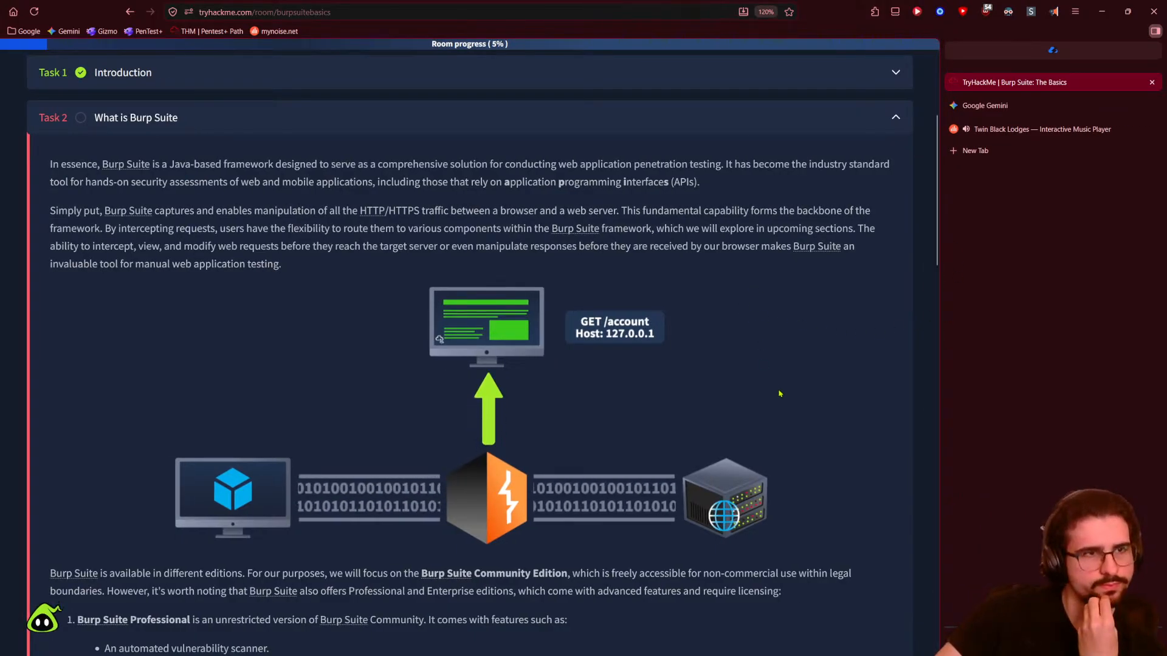
scroll(651, 269, "up", 1)
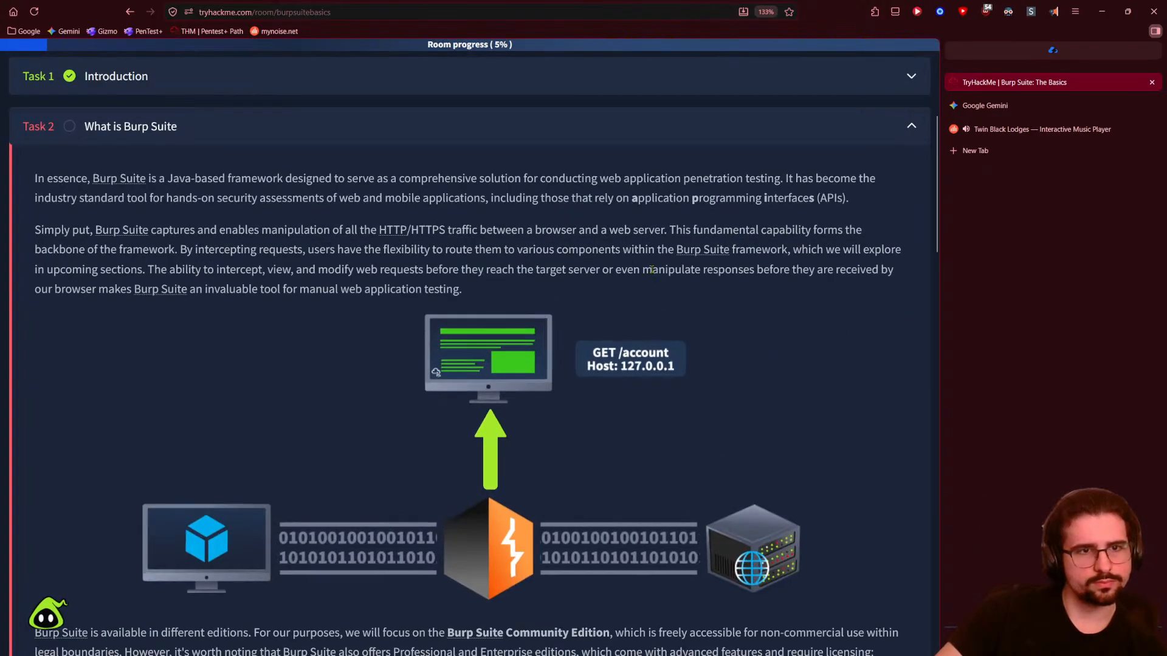
scroll(476, 344, "up", 2)
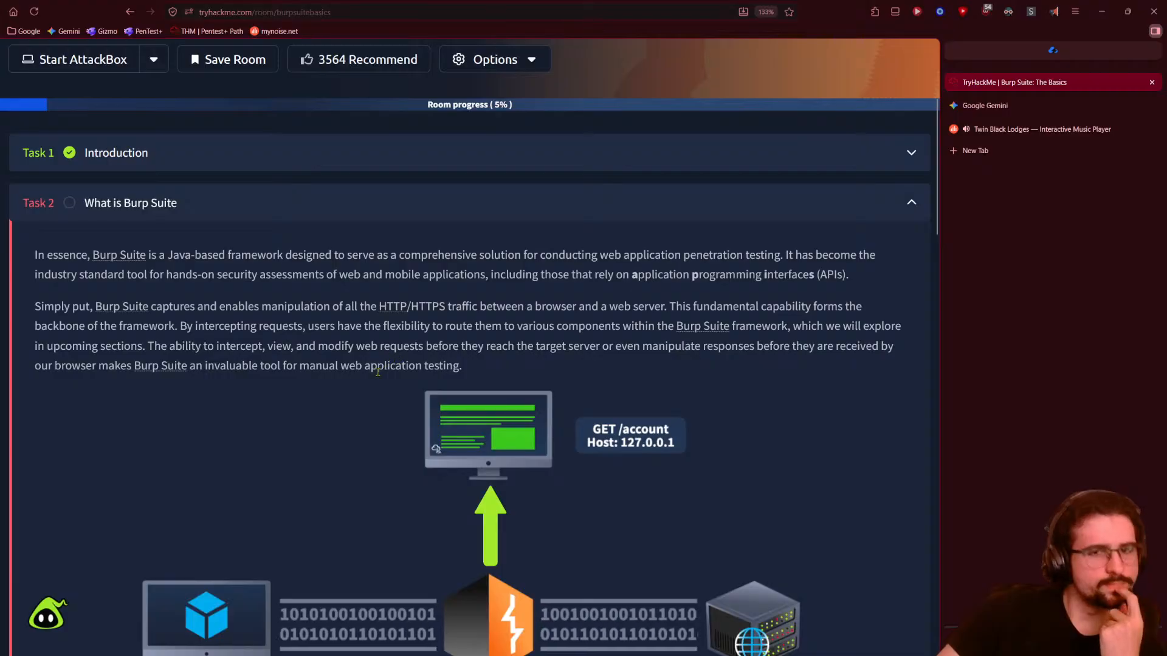
scroll(110, 386, "down", 2)
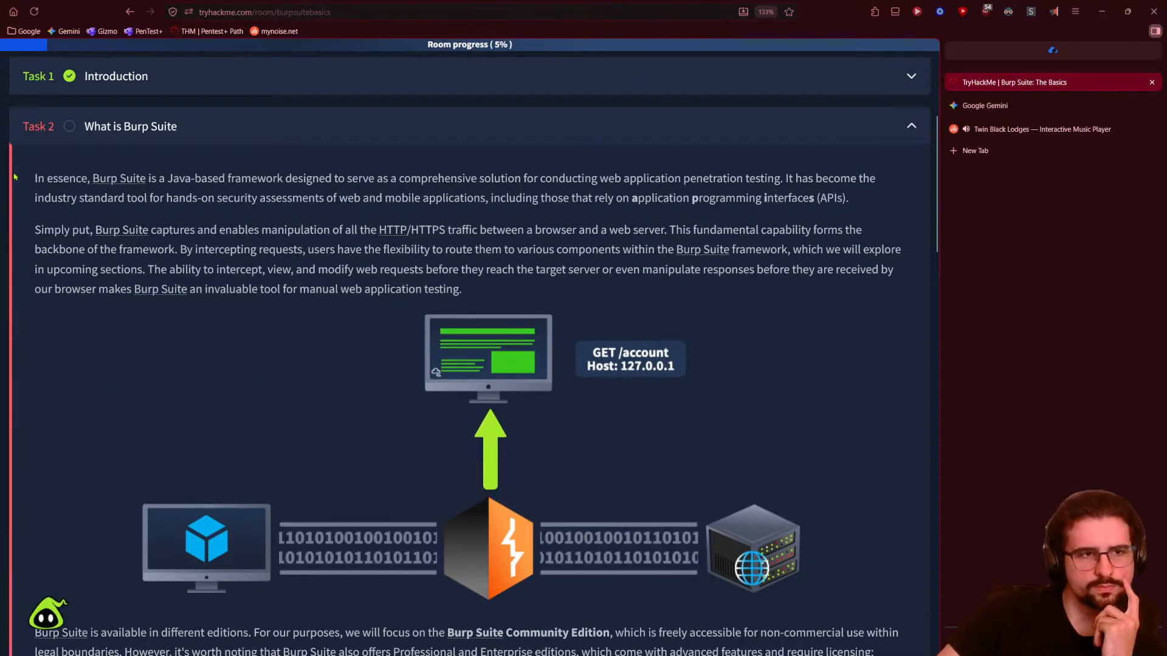
scroll(14, 180, "up", 2)
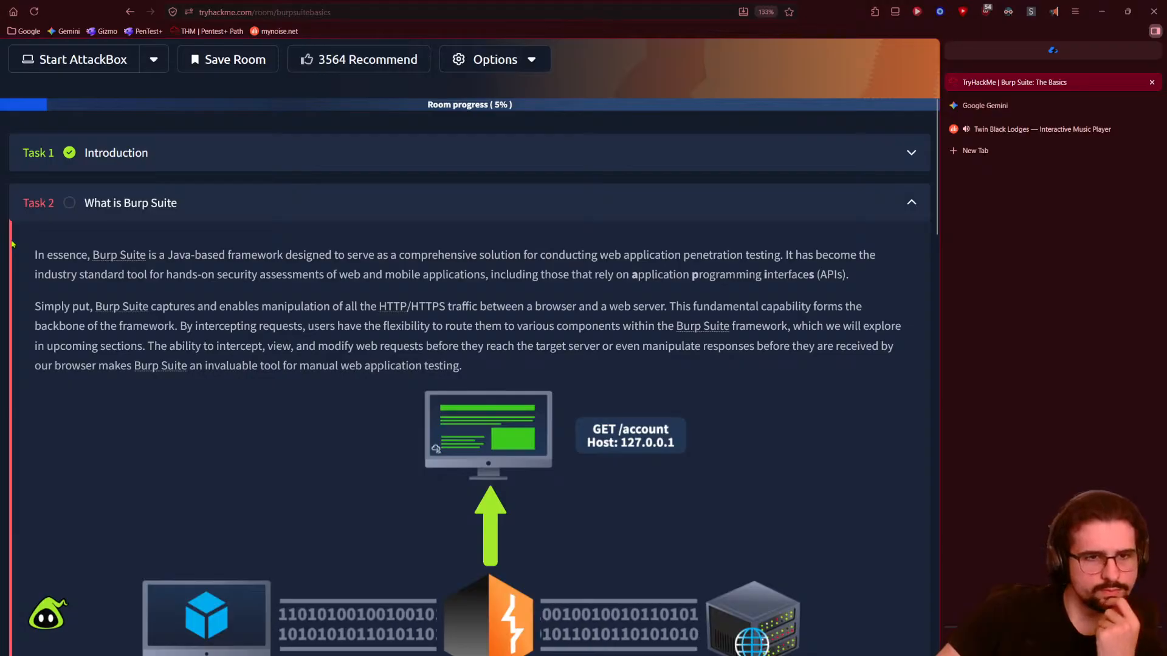
scroll(12, 246, "down", 2)
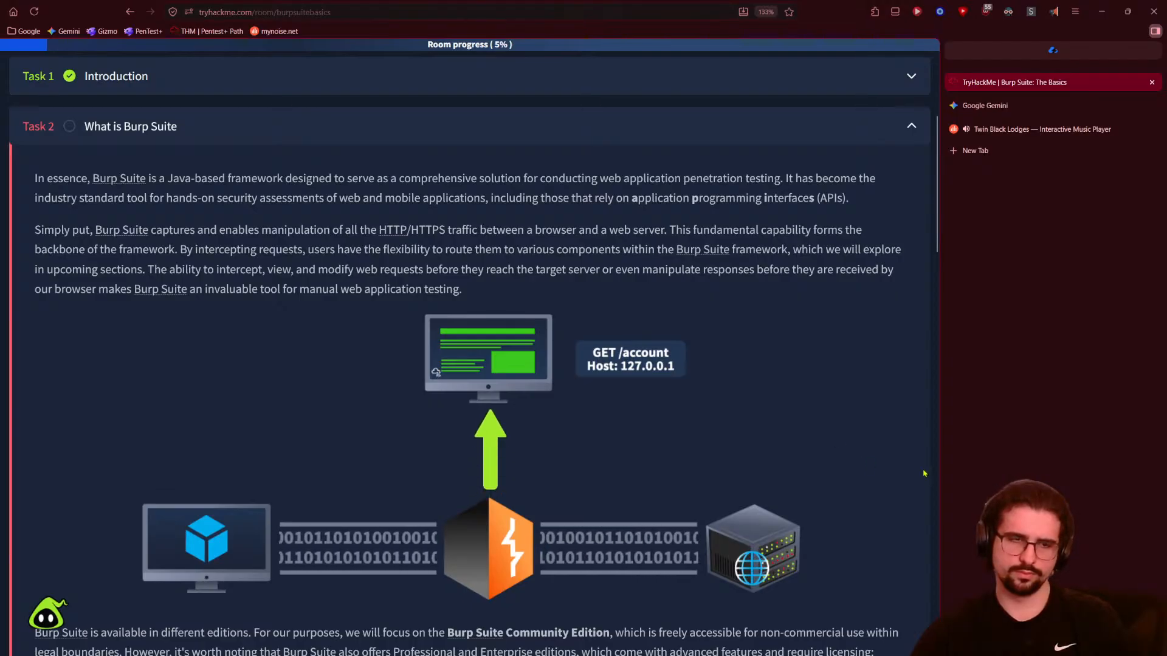
- Read through Task 2's descriptions of the Burp Suite editions
scroll(923, 473, "down", 2)
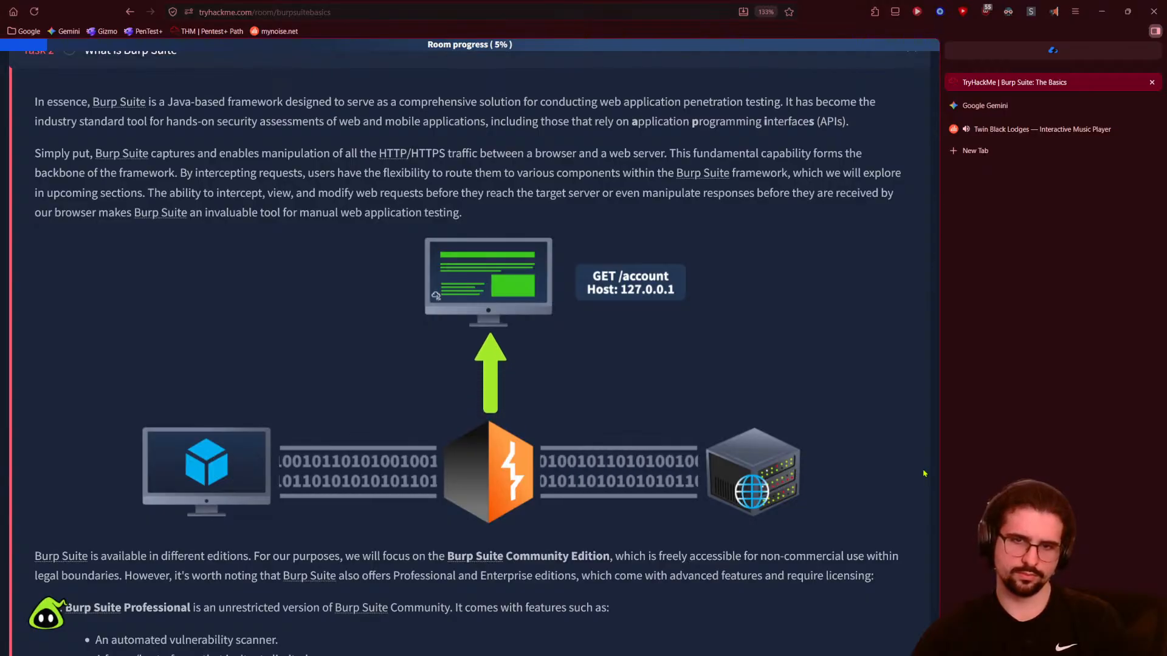
scroll(924, 474, "down", 2)
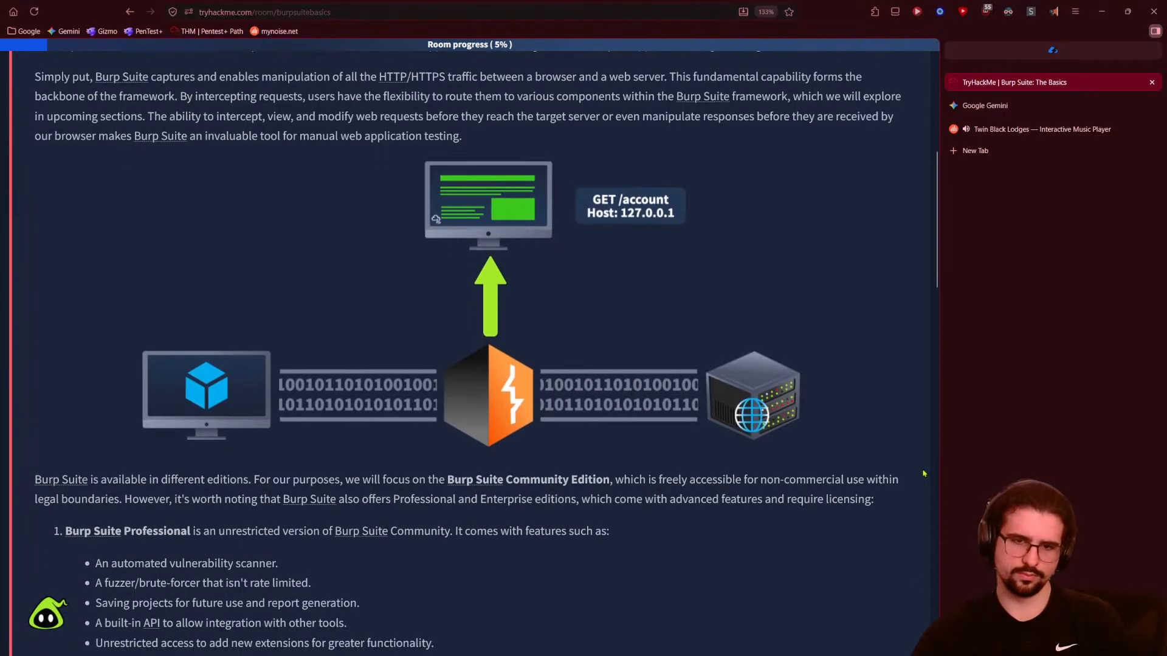
scroll(924, 473, "down", 2)
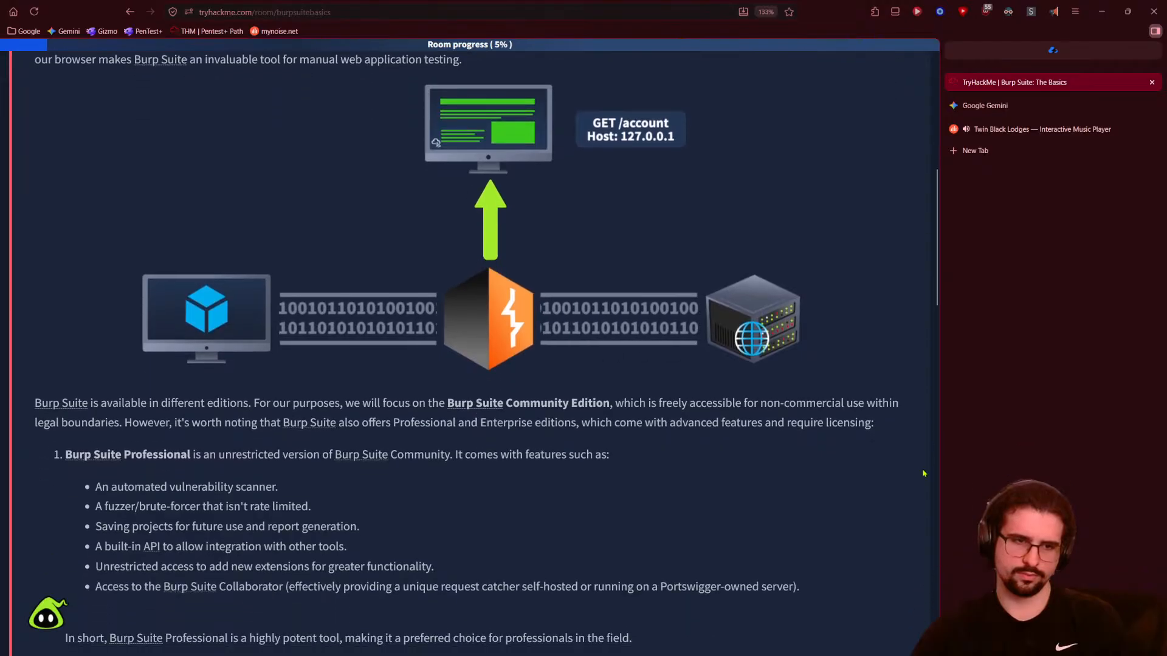
scroll(923, 473, "up", 2)
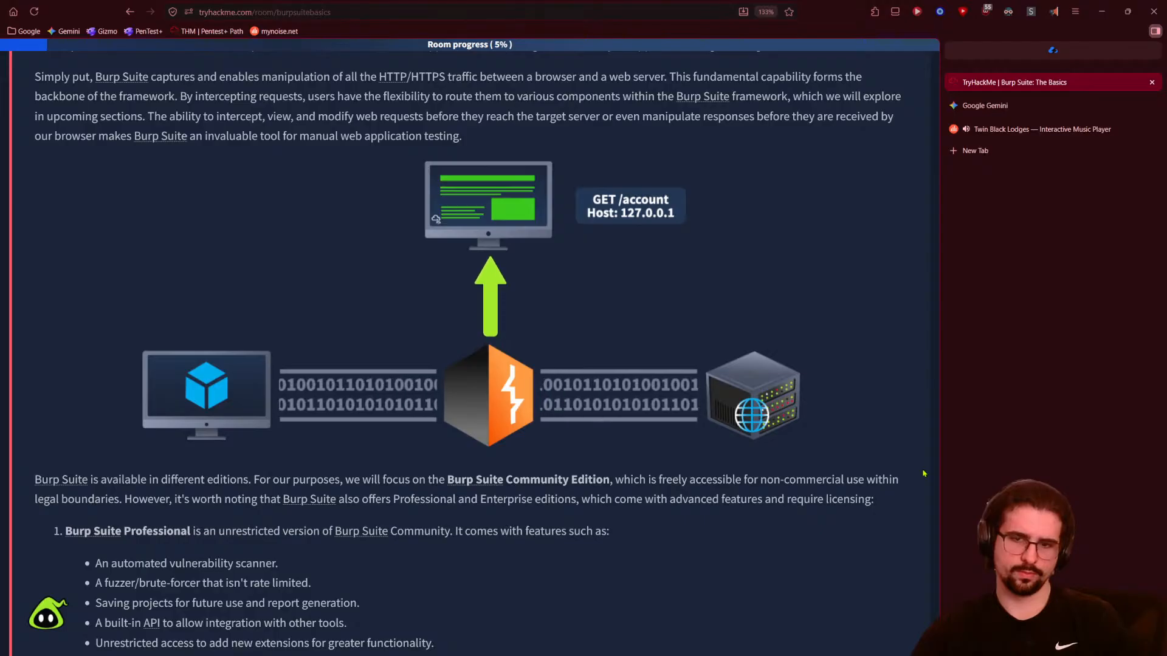
scroll(923, 473, "down", 2)
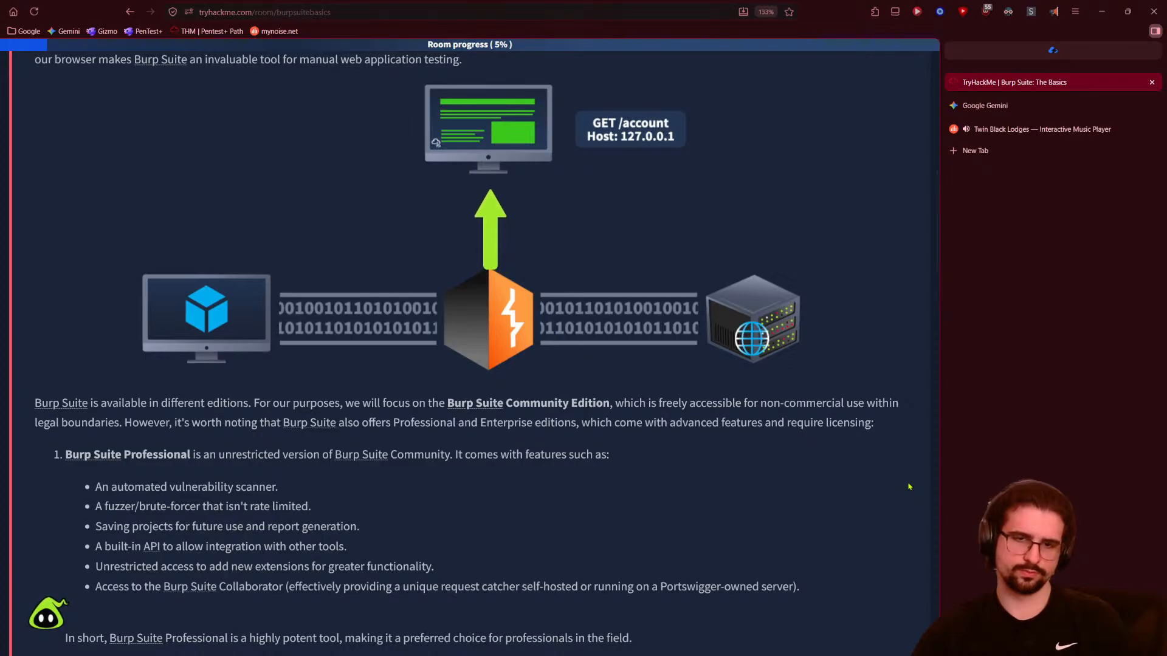
scroll(909, 486, "down", 2)
scroll(909, 486, "down", 2)
scroll(909, 487, "up", 2)
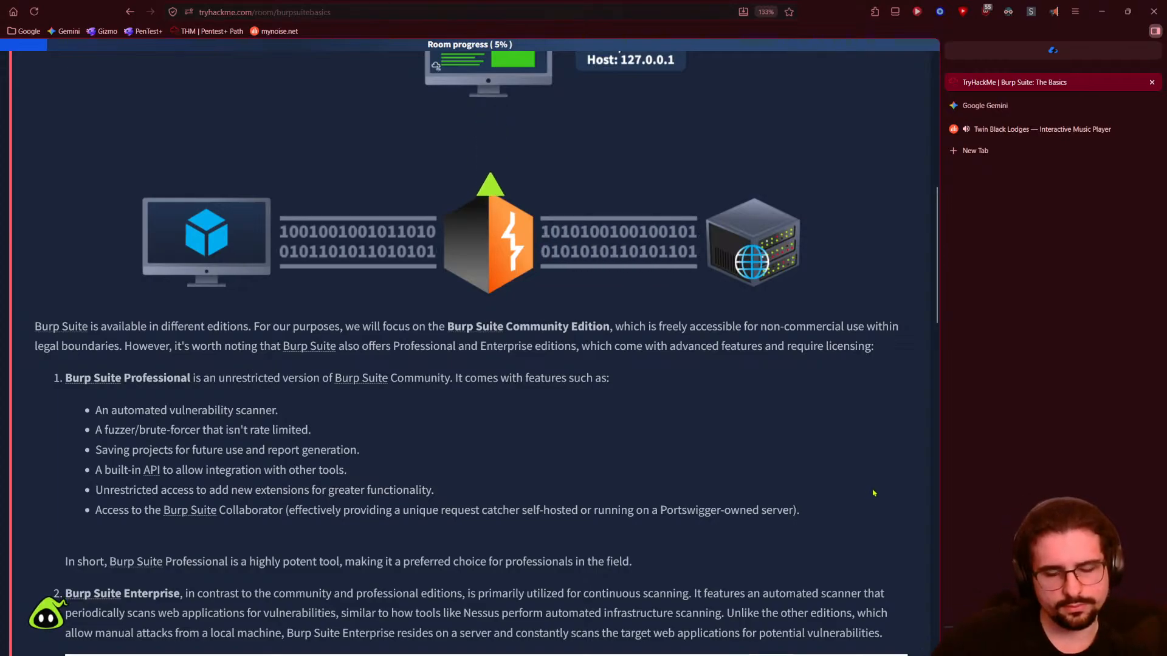
scroll(873, 493, "down", 2)
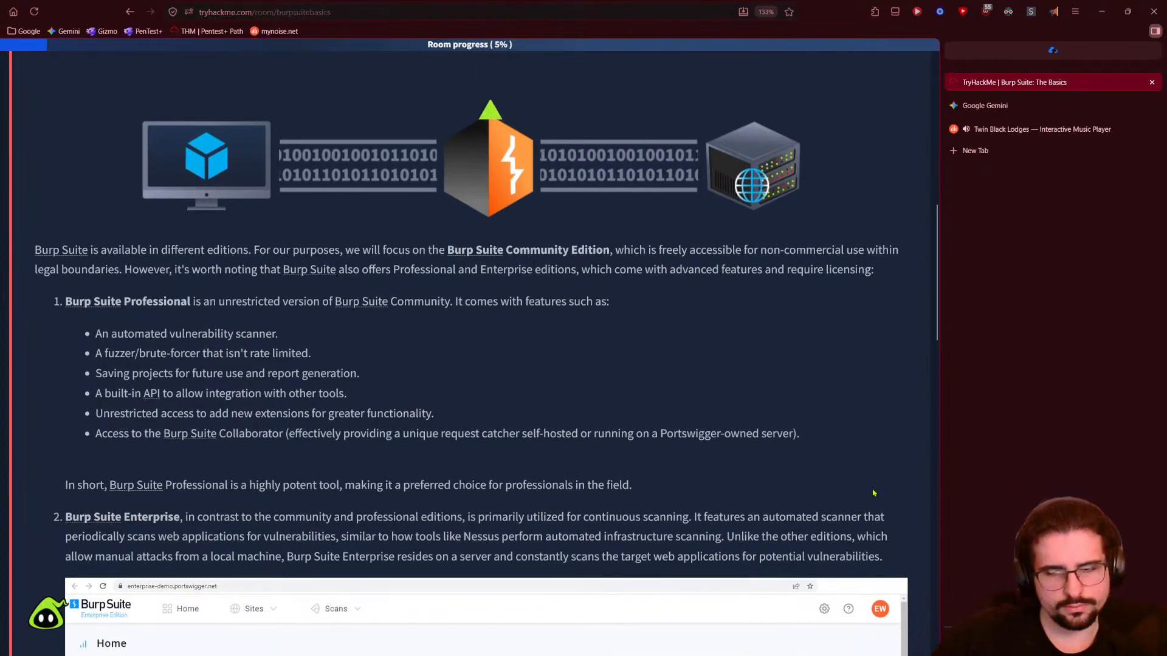
scroll(873, 493, "down", 3)
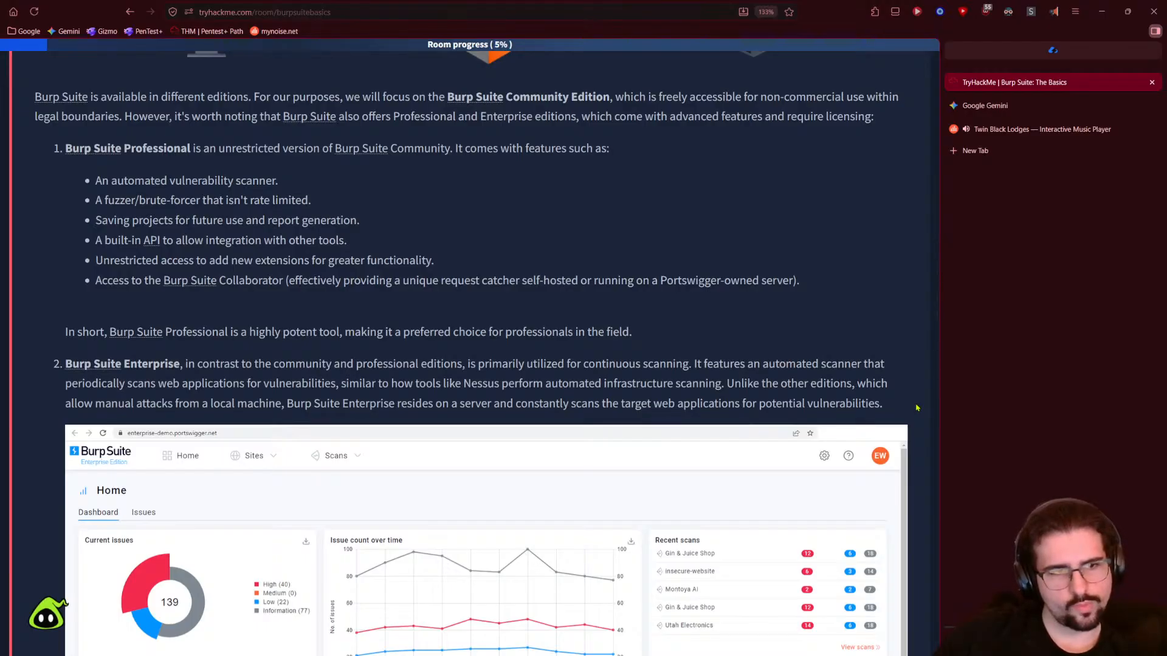
scroll(917, 408, "up", 2)
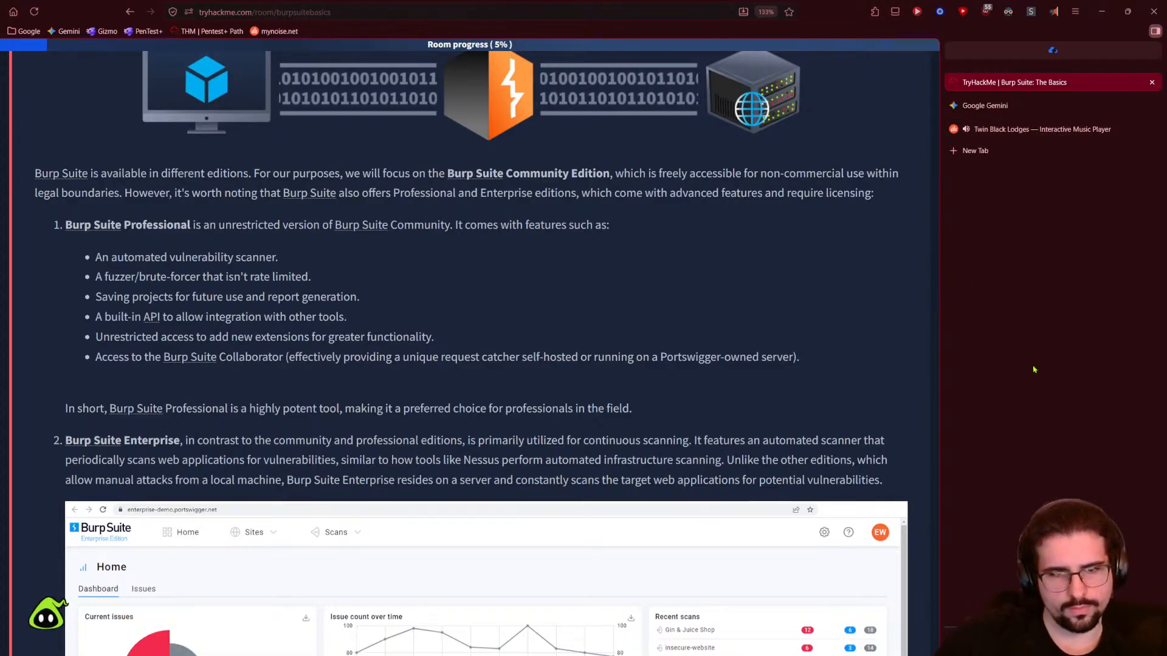
scroll(906, 461, "down", 2)
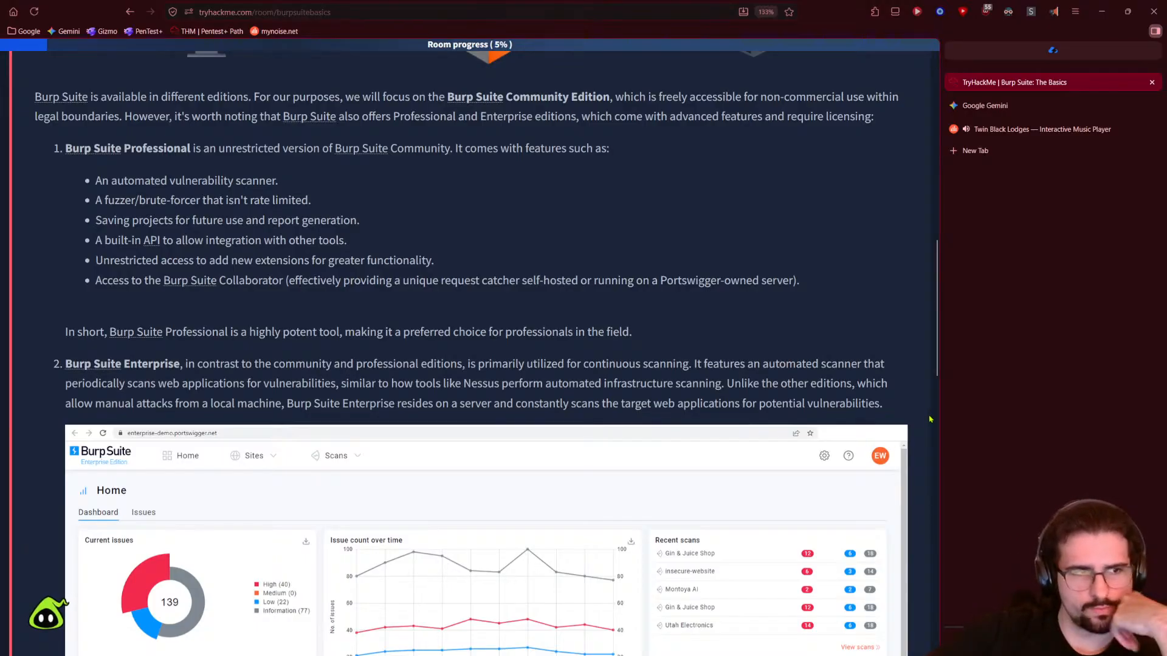
scroll(929, 419, "down", 5)
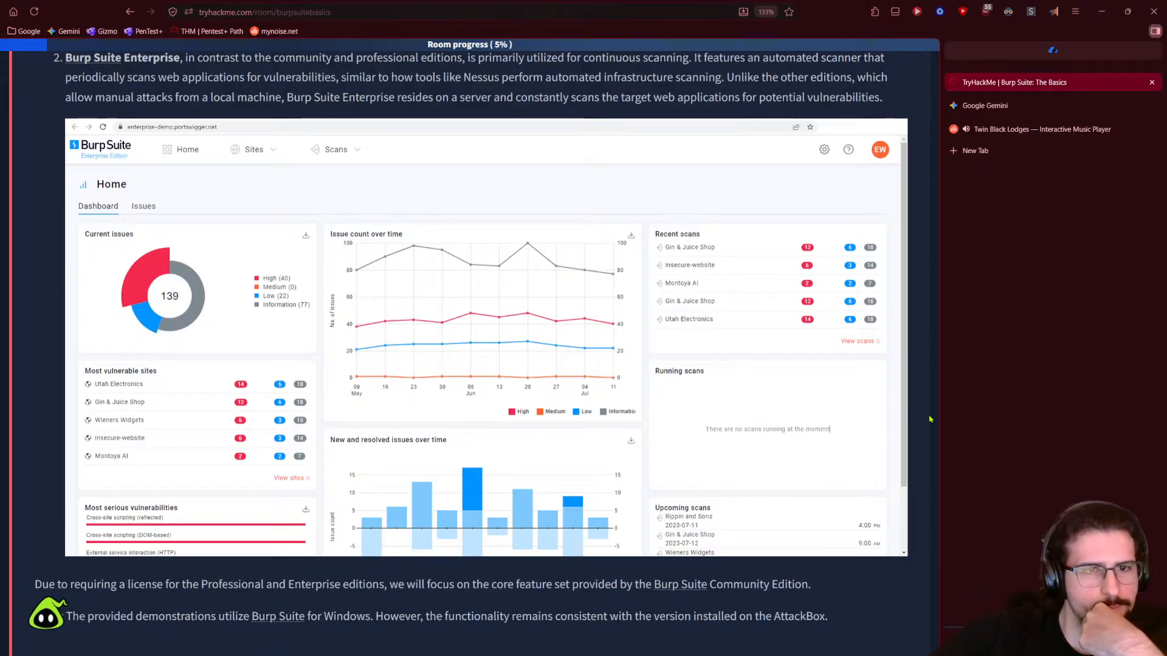
scroll(929, 419, "down", 3)
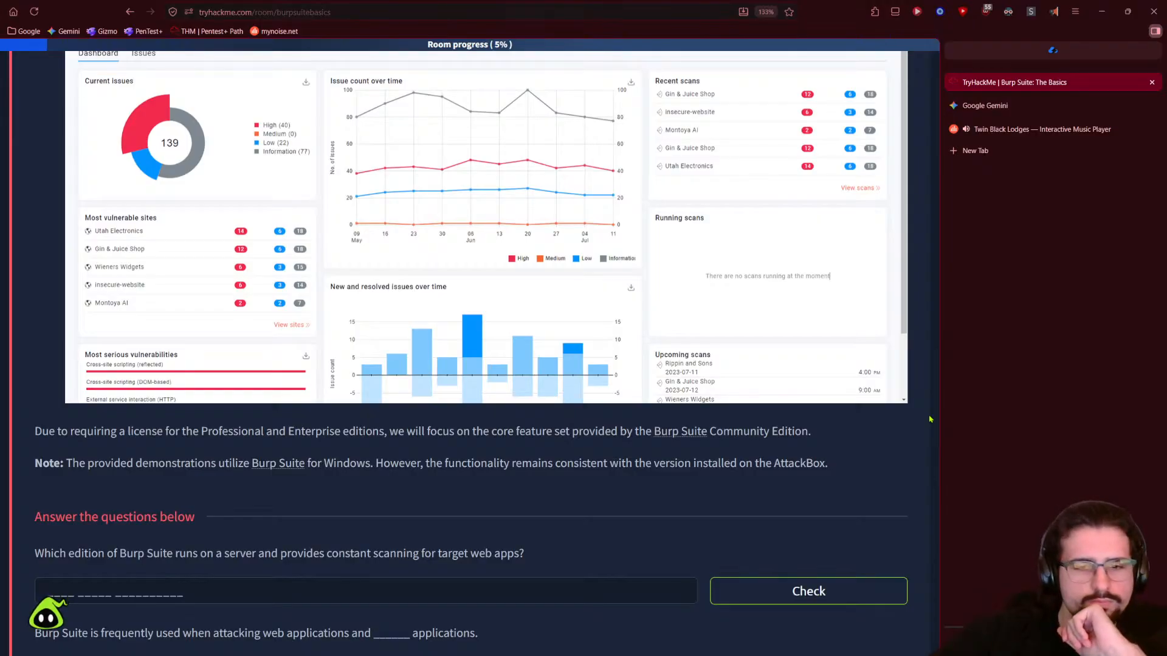
scroll(790, 474, "up", 2)
scroll(757, 492, "down", 2)
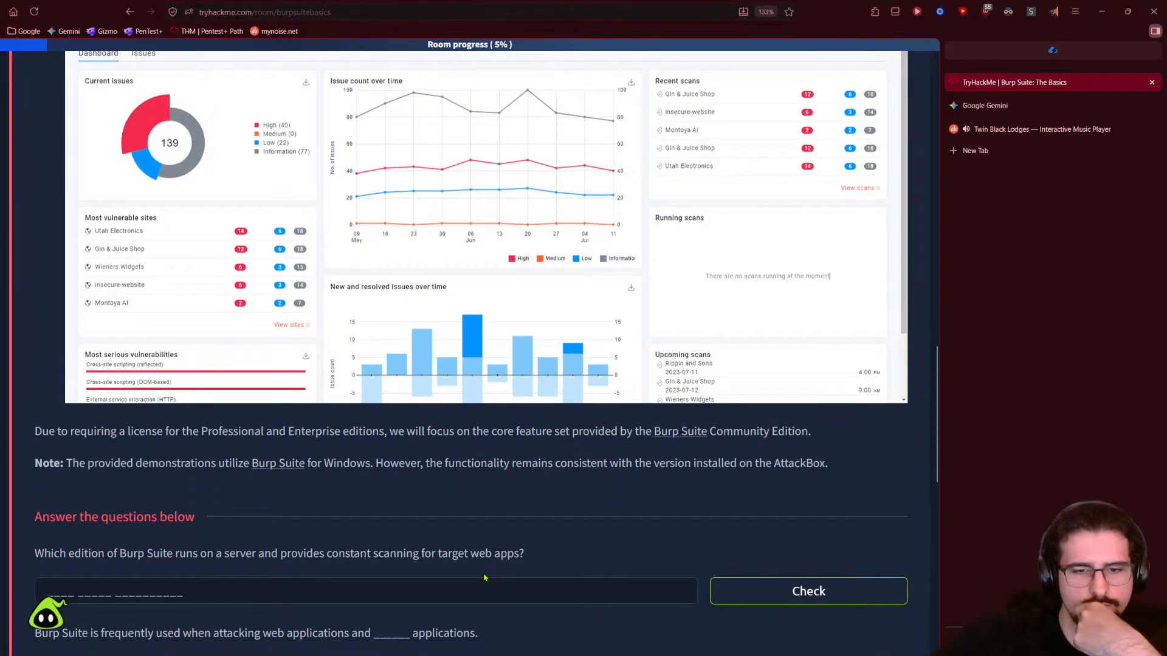
scroll(898, 549, "up", 10)
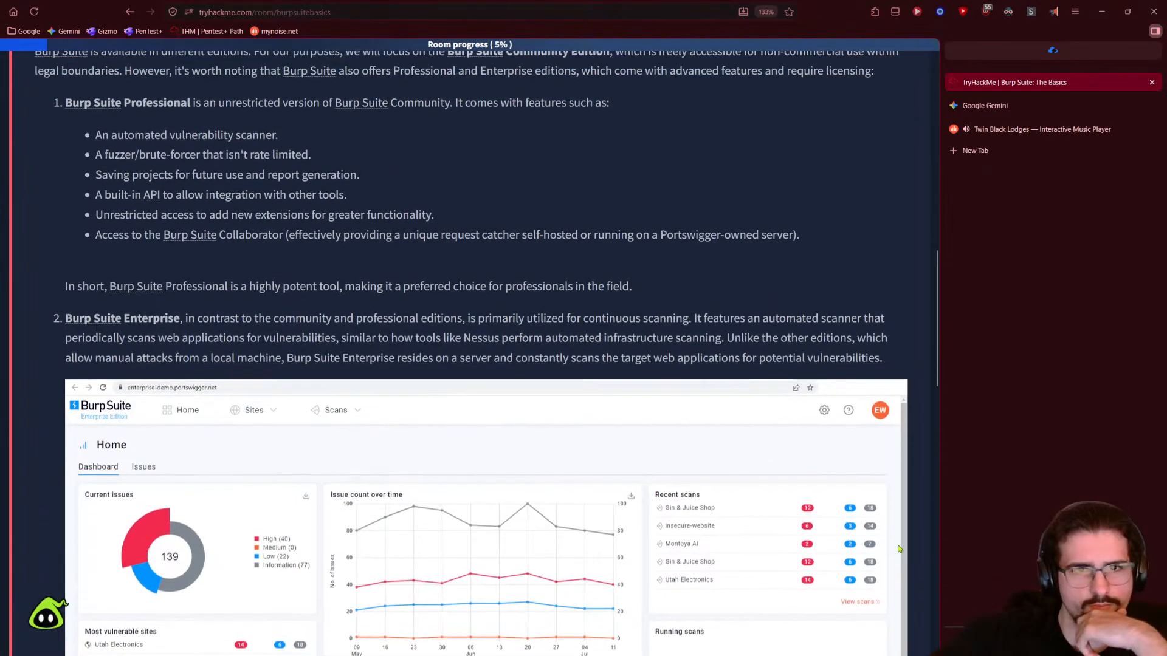
- Toggle read-aloud on and off, then reach 'Answer the questions below'
left_click(986, 13)
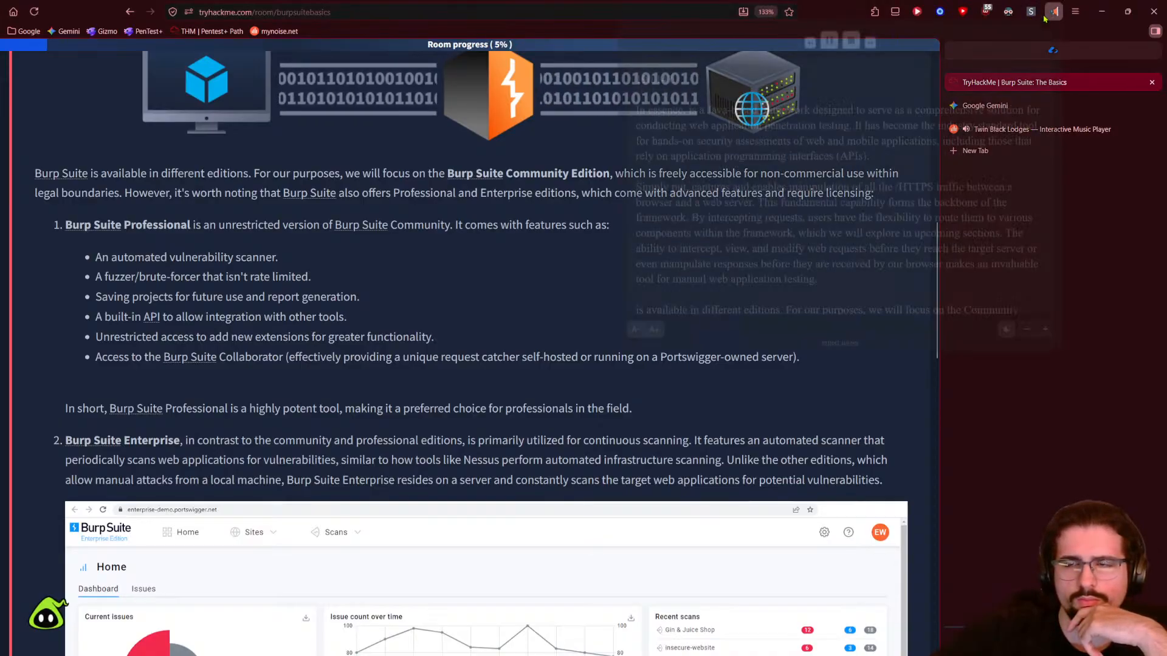
left_click(772, 438)
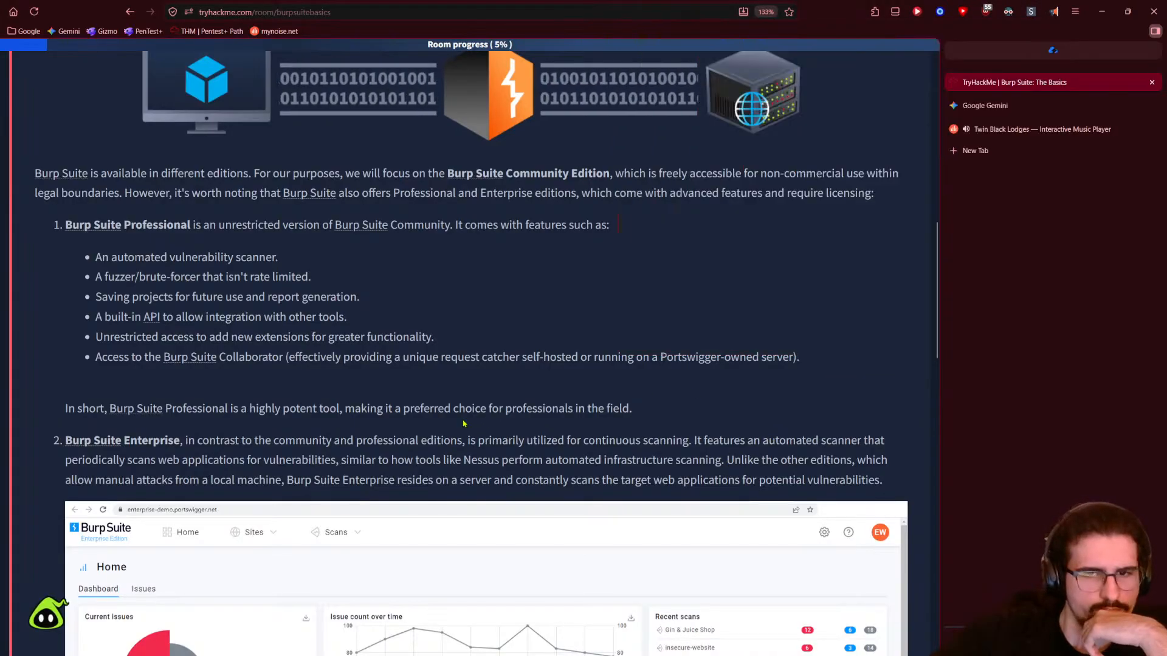
scroll(129, 383, "down", 2)
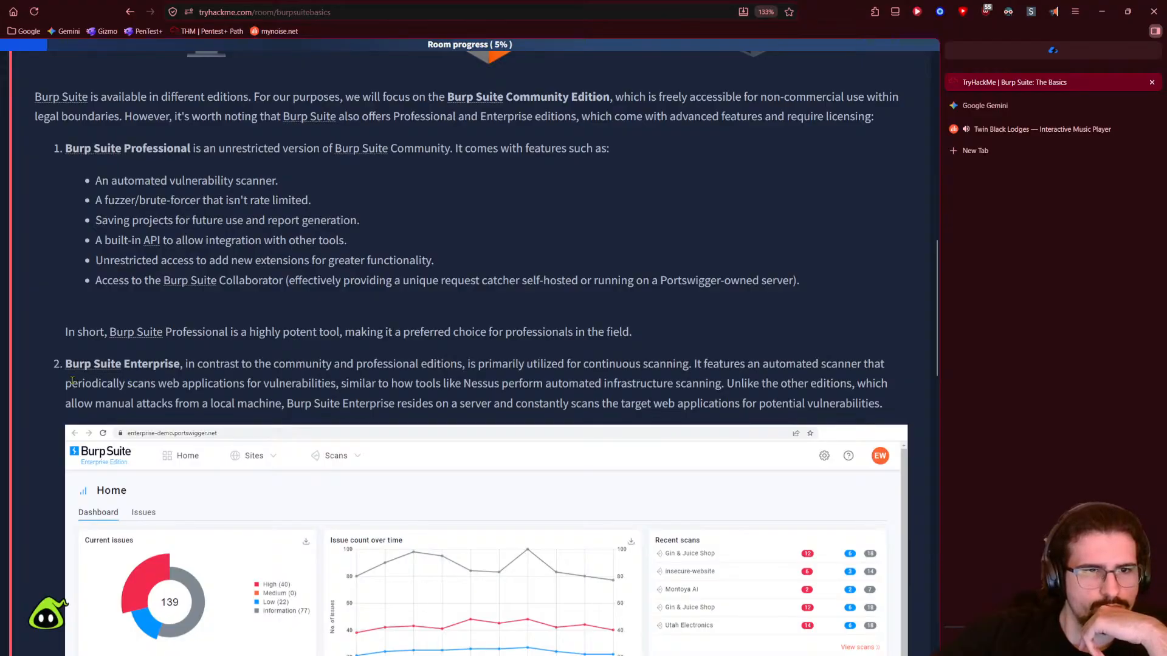
scroll(53, 384, "down", 14)
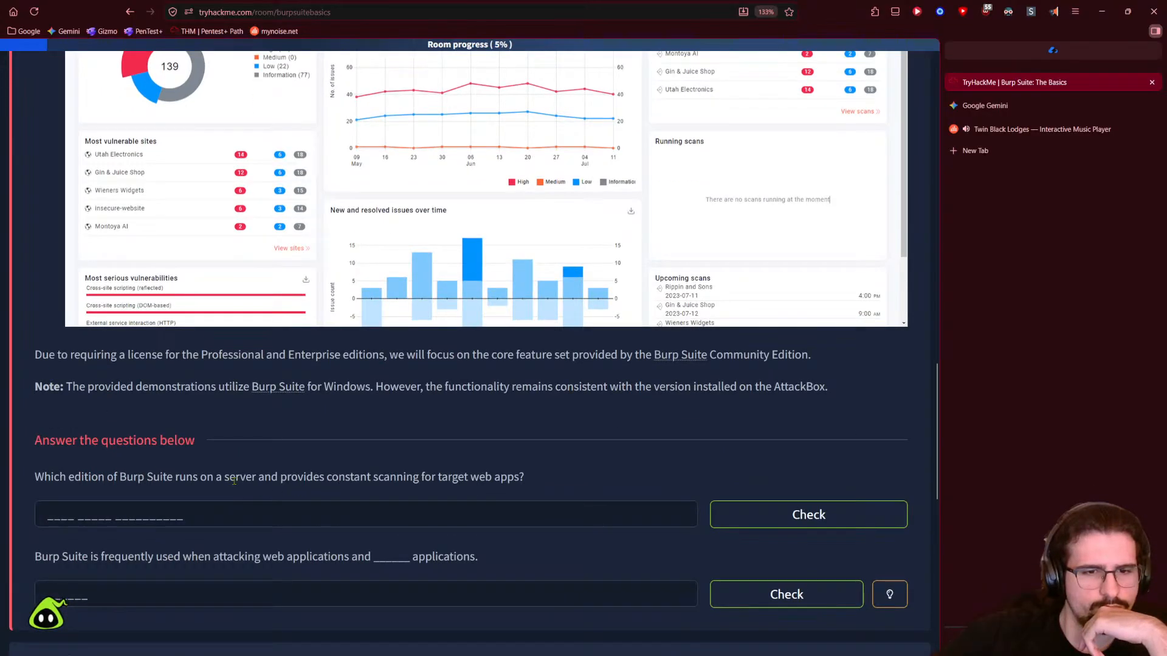
- Highlight the server-based scanning phrase and start typing 'Burp Suite Enterp…' into the first answer
left_click_drag(175, 479, 418, 480)
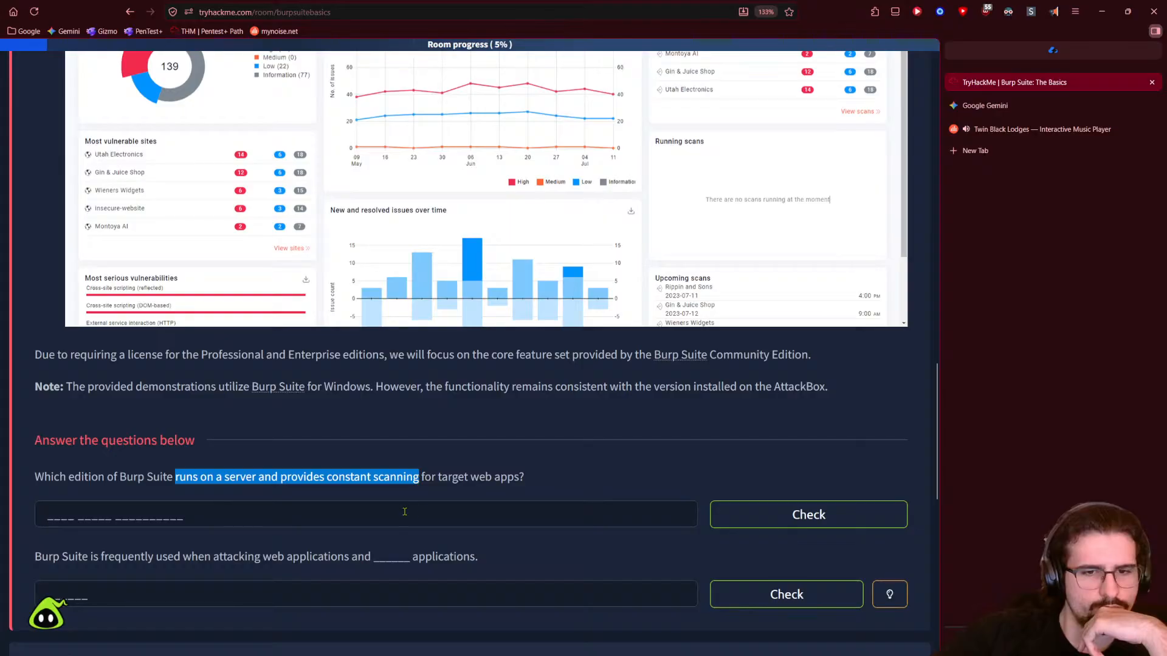
scroll(243, 503, "up", 12)
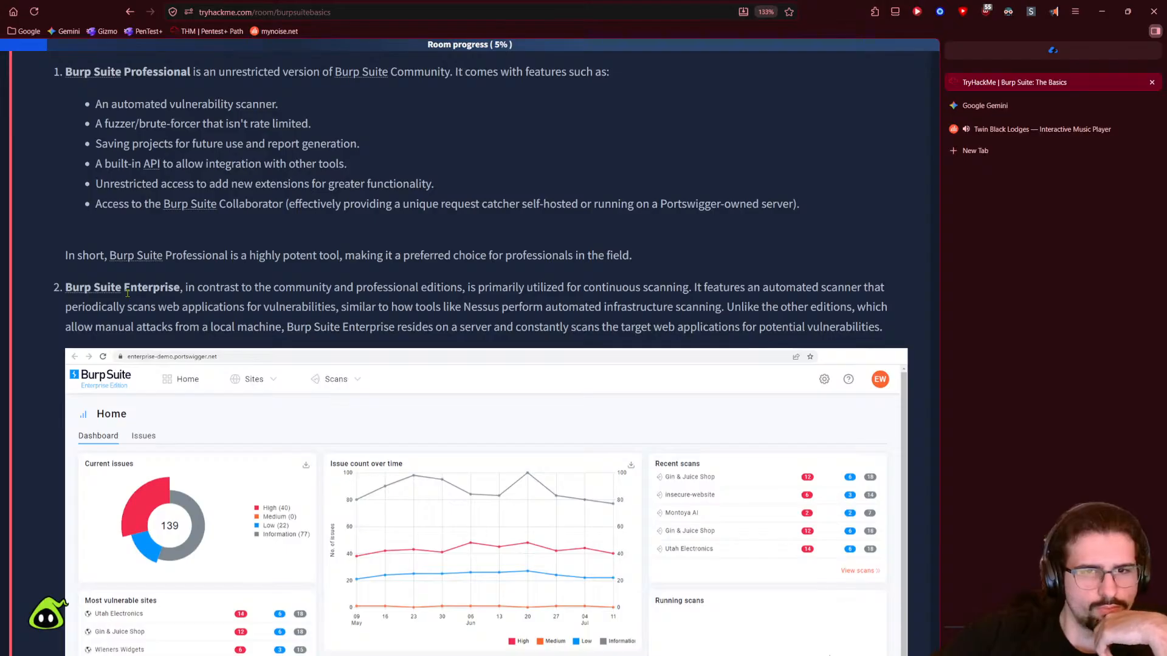
scroll(333, 353, "down", 6)
left_click(164, 515)
type("bu")
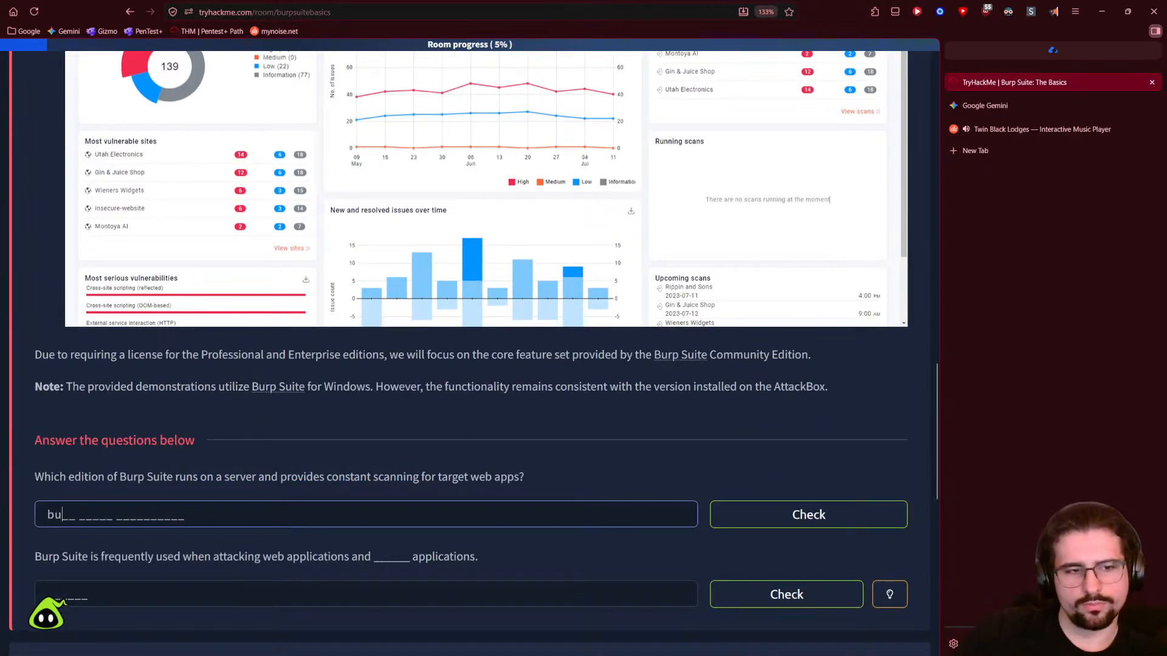
type("rp syu")
key("BackSpace")
key("BackSpace")
key("BackSpace")
key("BackSpace")
type("s")
key("BackSpace")
key("BackSpace")
type("suite enterepren")
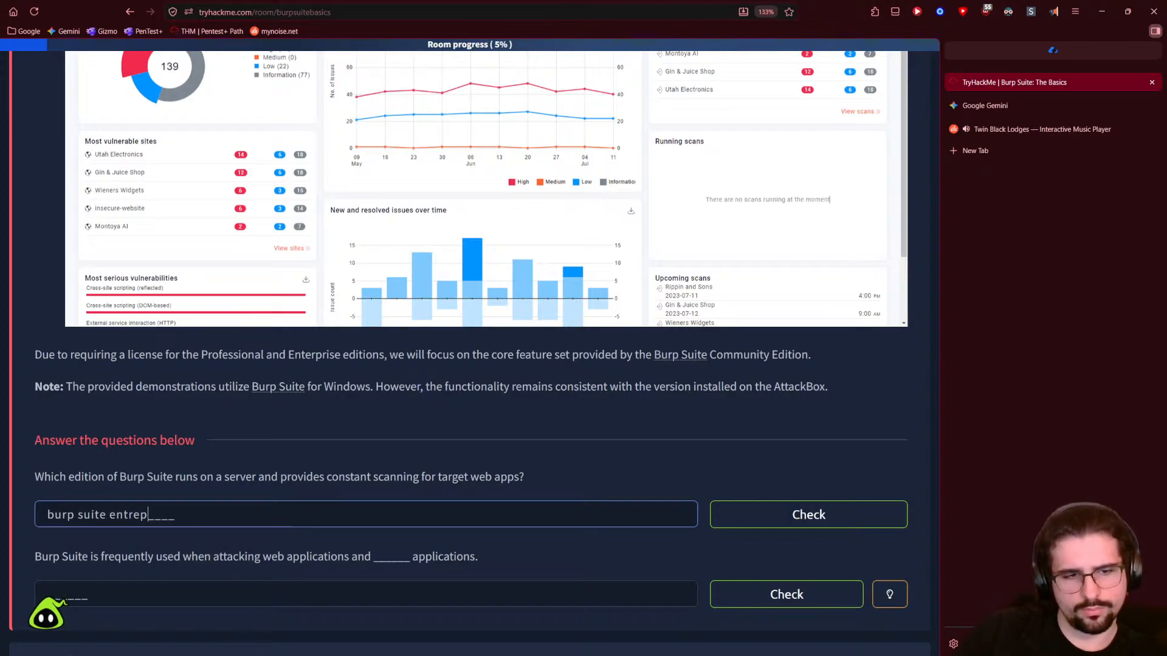
key("BackSpace")
key("BackSpace")
key("BackSpace")
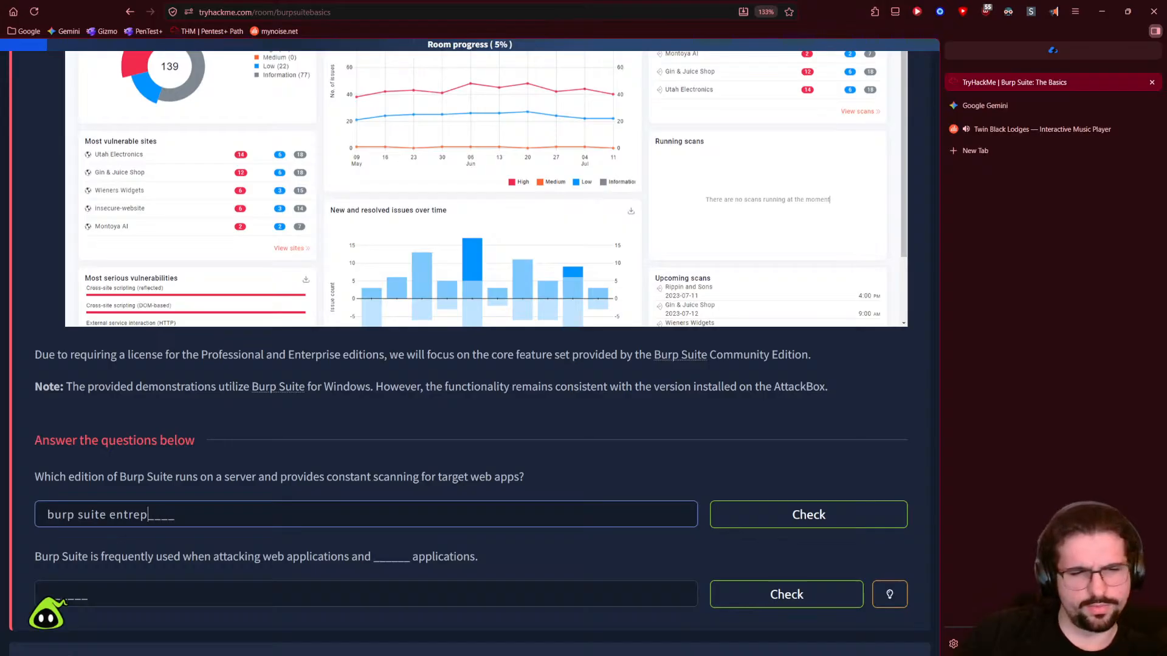
- Paste 'Enterprise' from the text to complete 'Burp Suite Enterprise' and check the answer
scroll(139, 207, "up", 5)
double_click(138, 210)
key("ctrl+c")
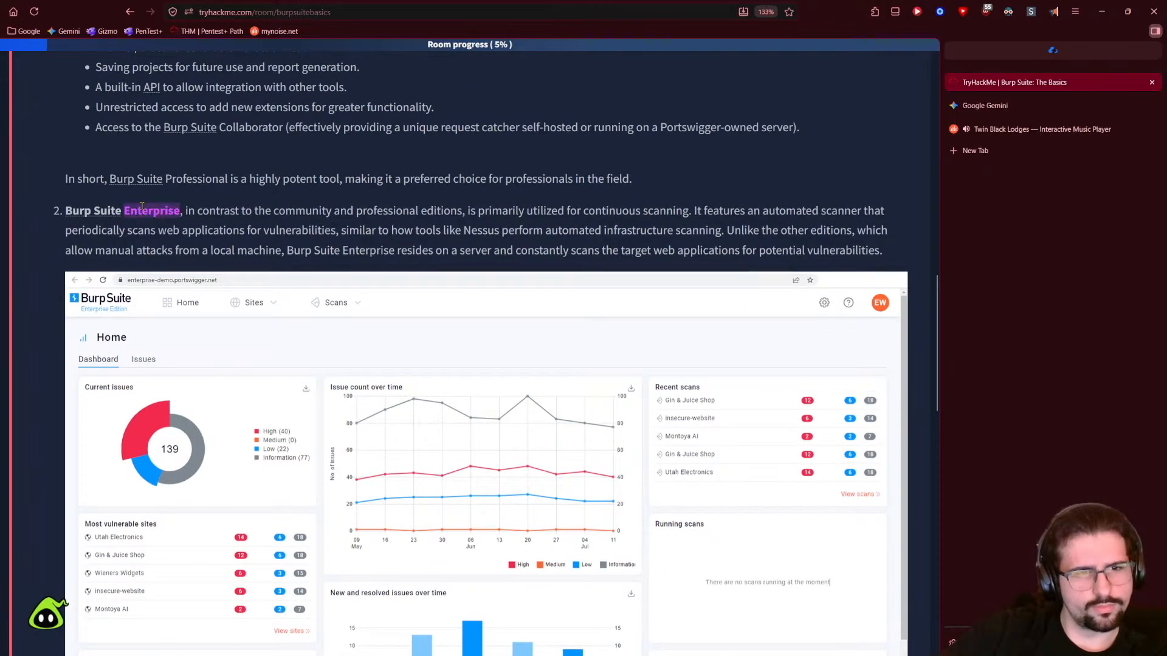
scroll(203, 457, "down", 5)
left_click(208, 521)
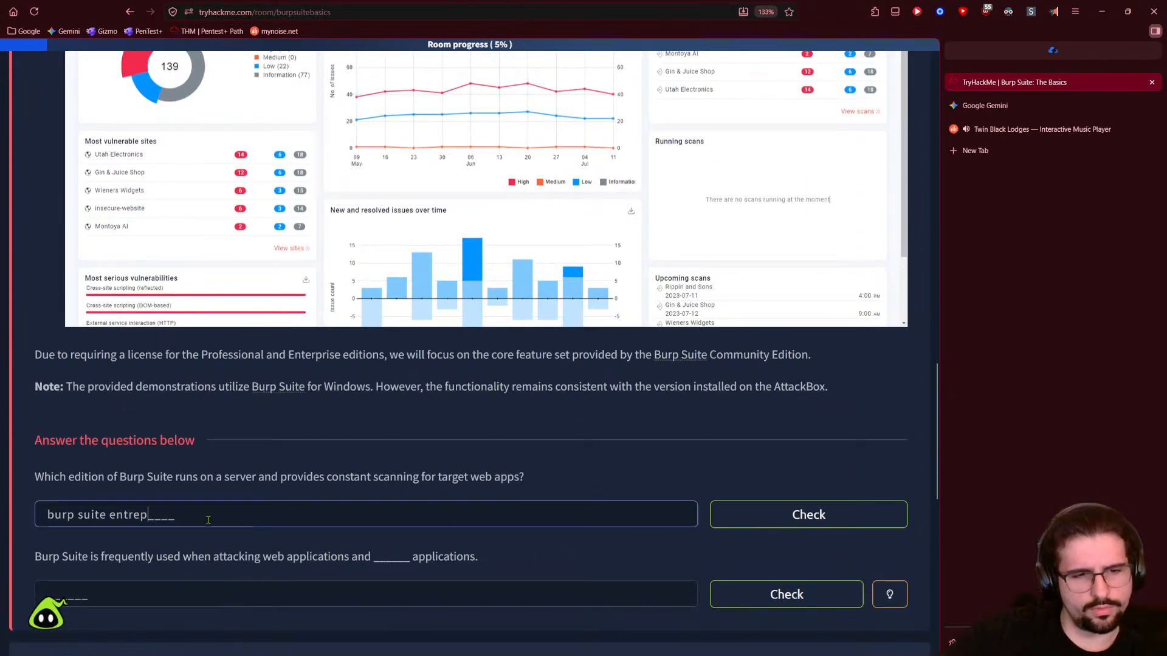
key("ctrl+a")
left_click(133, 514)
double_click(120, 514)
key("ctrl+v")
left_click(729, 513)
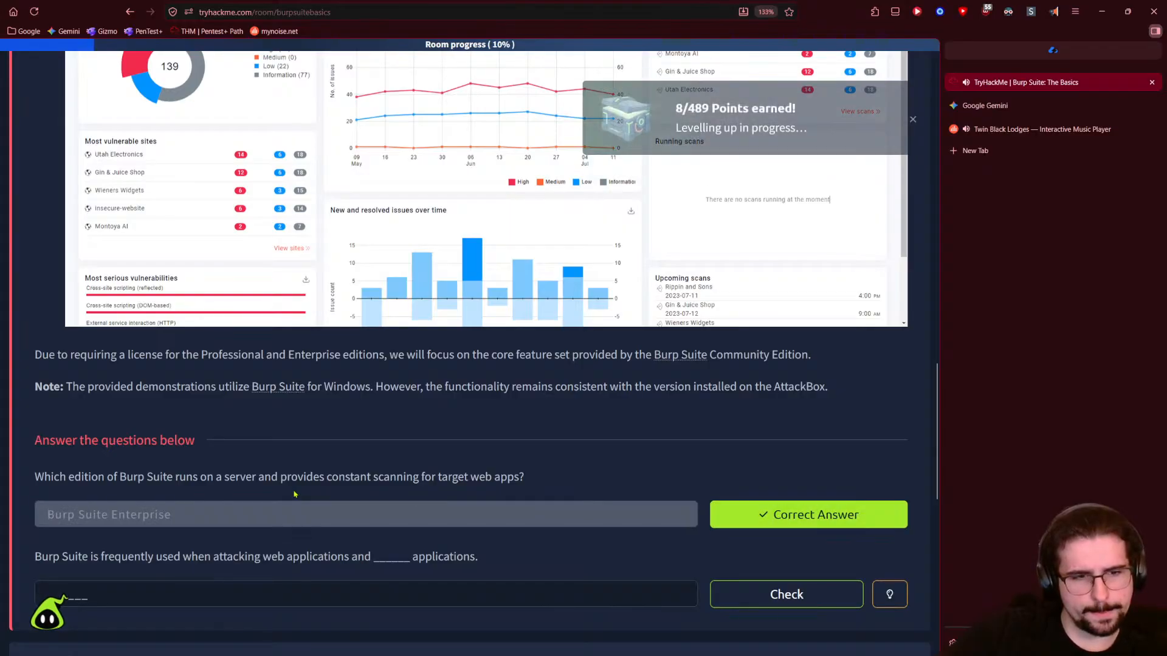
left_click_drag(137, 516, 126, 522)
left_click(126, 522)
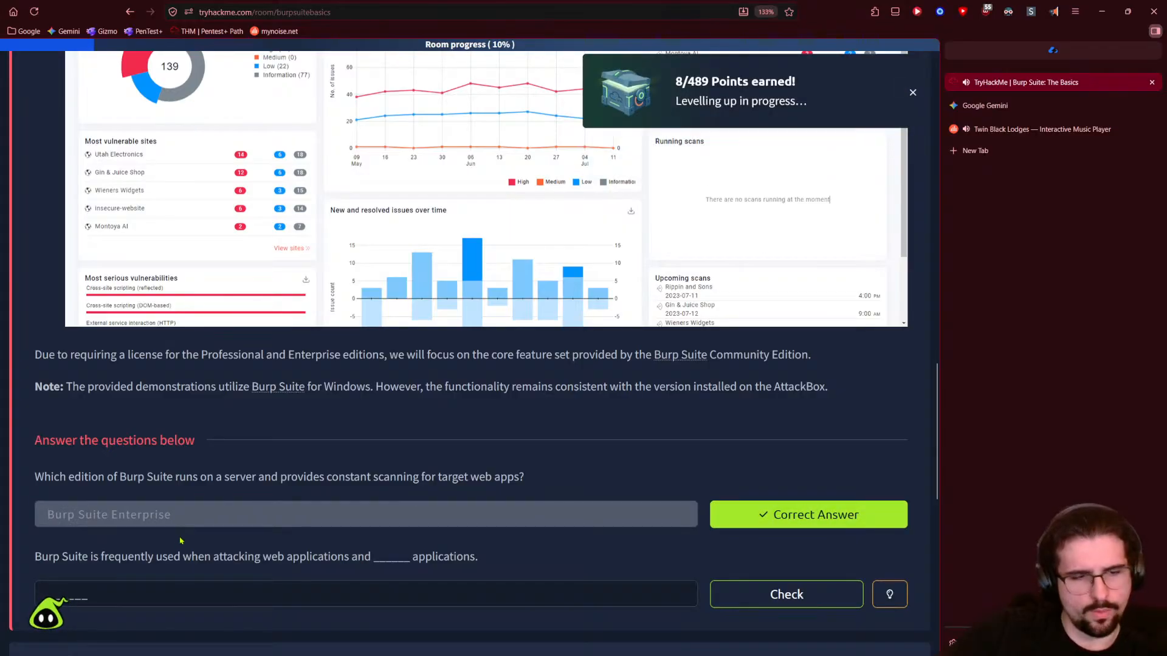
scroll(137, 467, "down", 1)
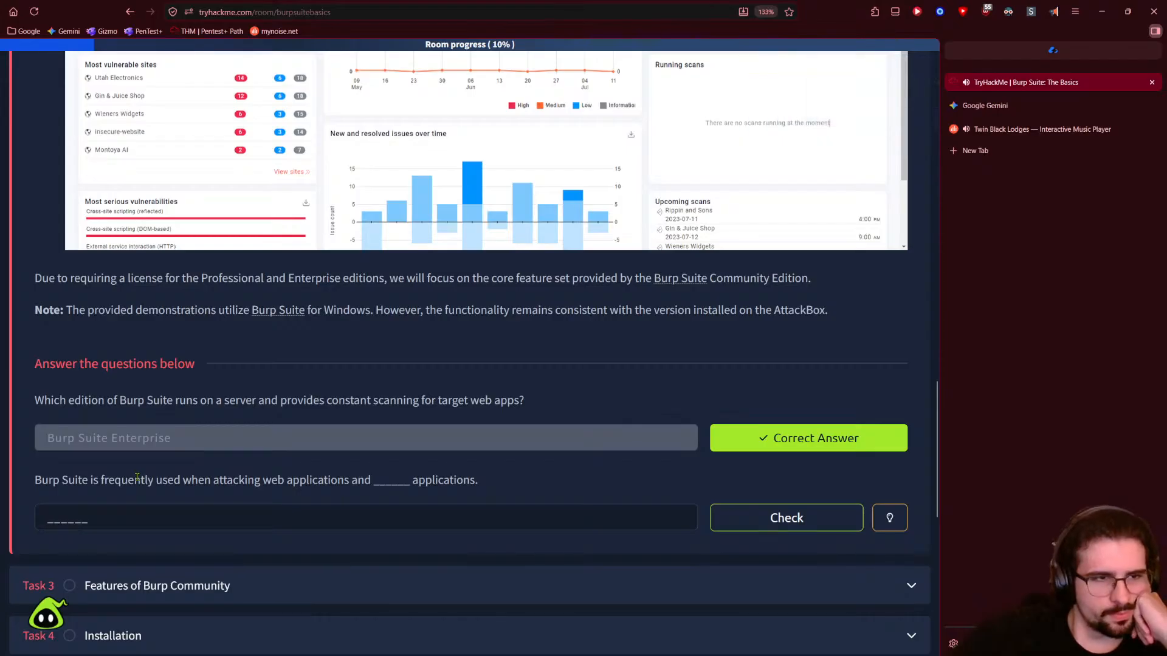
- Find the second question's answer field and review the lesson text above it
scroll(134, 477, "down", 1)
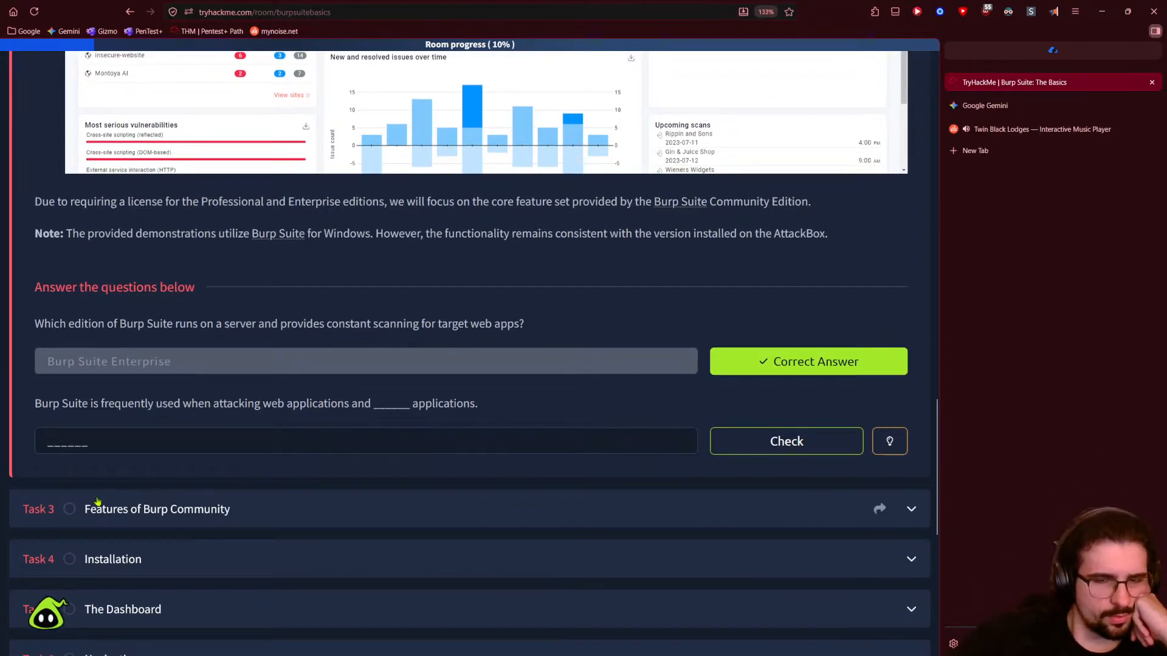
left_click(90, 441)
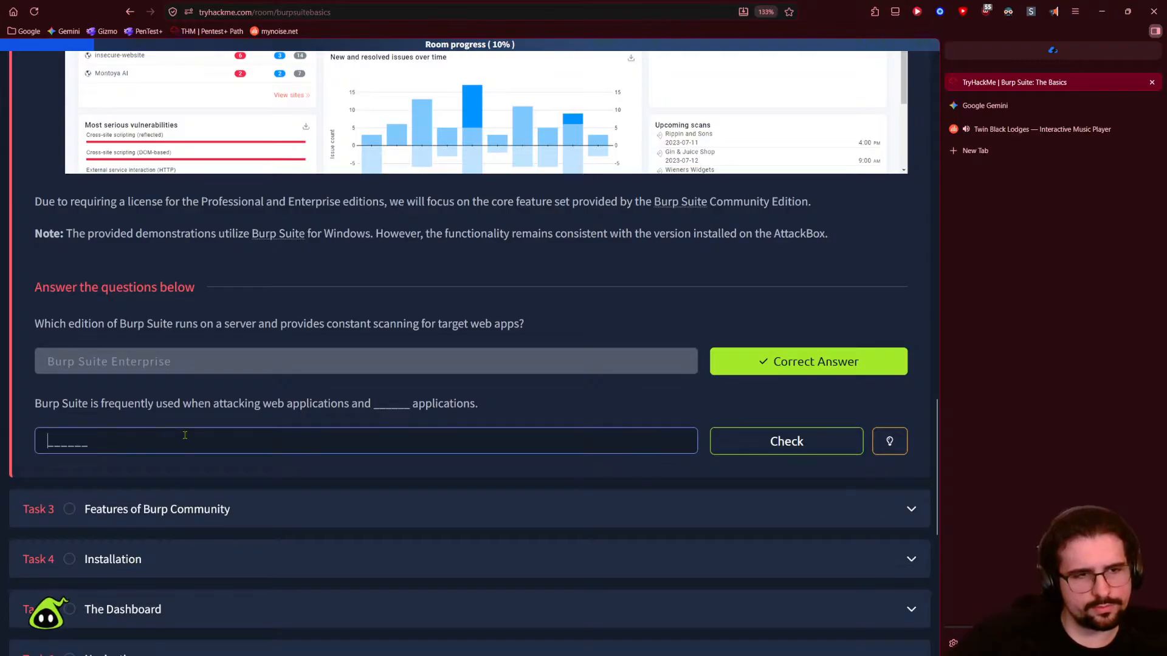
scroll(268, 441, "up", 7)
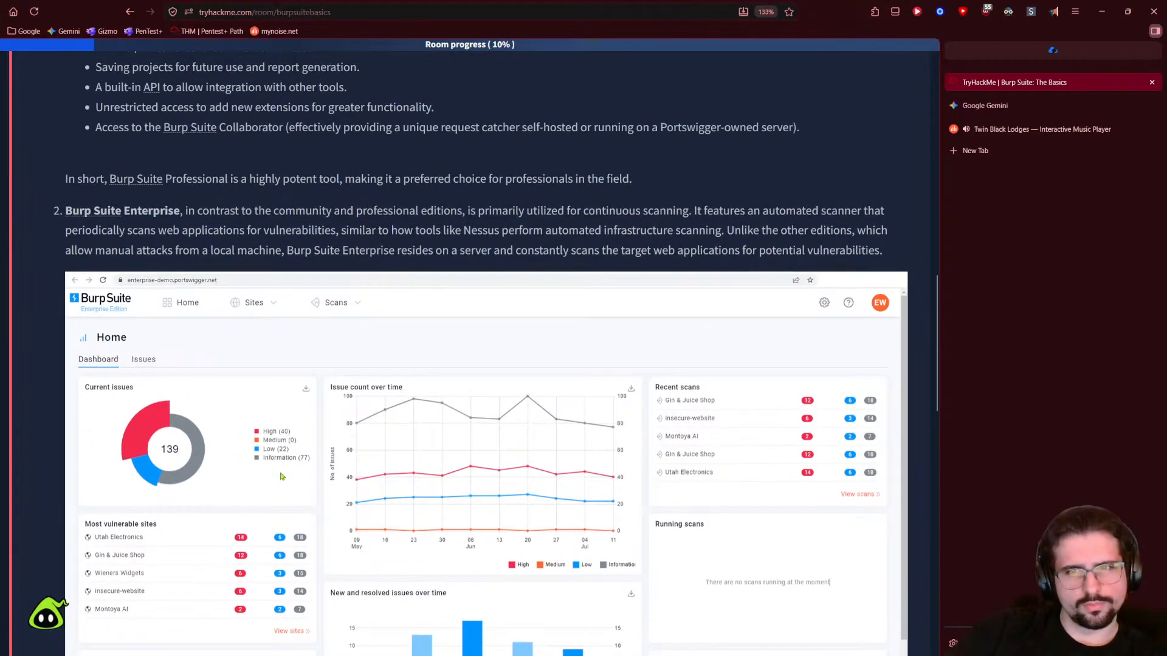
scroll(281, 477, "up", 2)
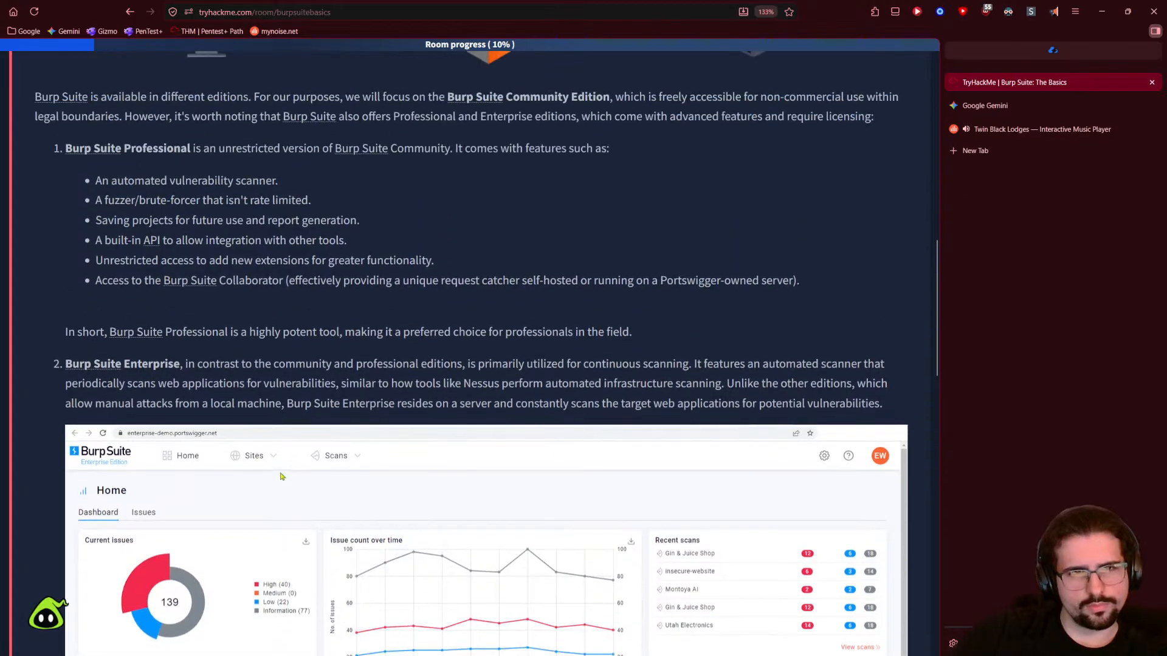
scroll(281, 477, "up", 1)
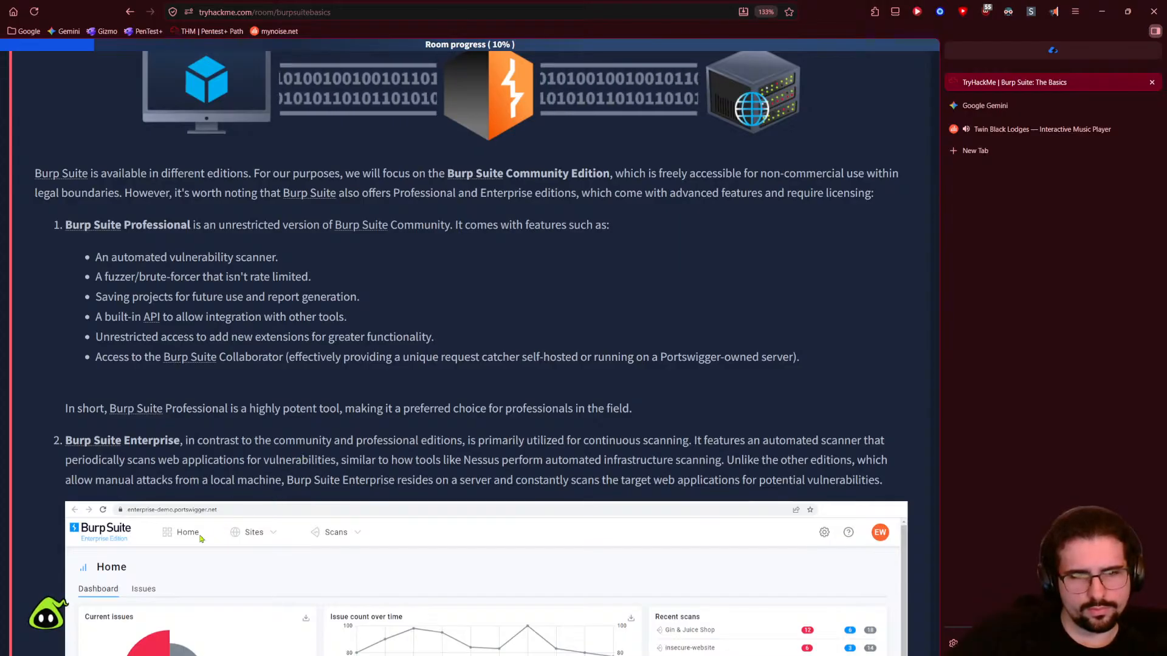
scroll(201, 538, "down", 10)
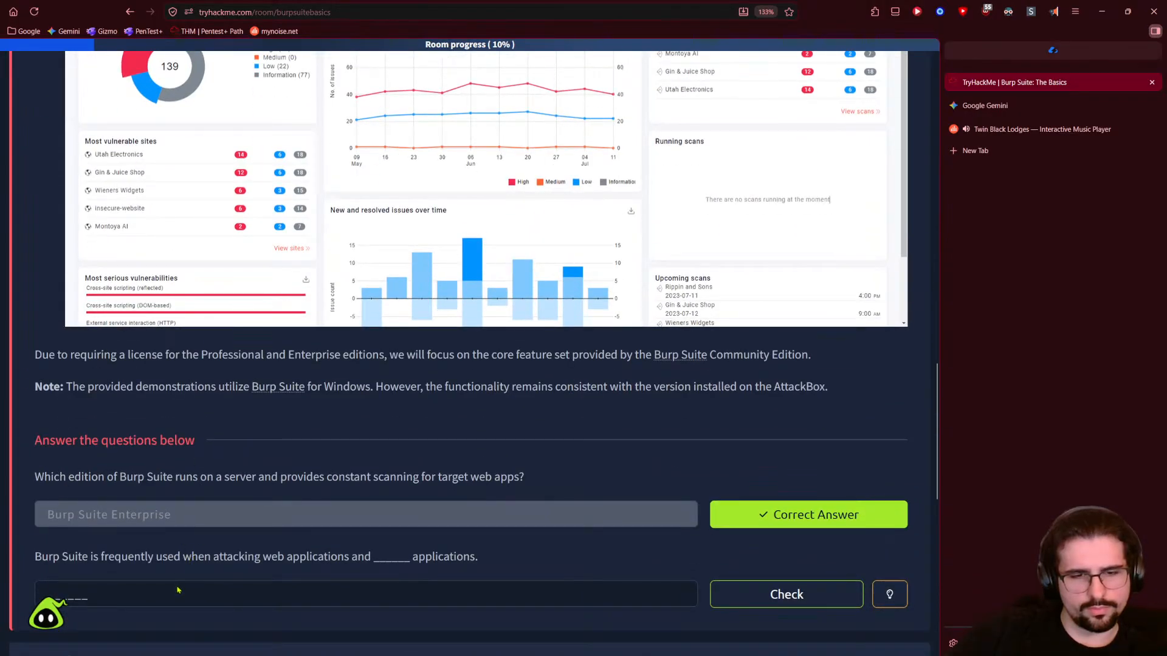
scroll(178, 592, "down", 1)
scroll(177, 593, "up", 10)
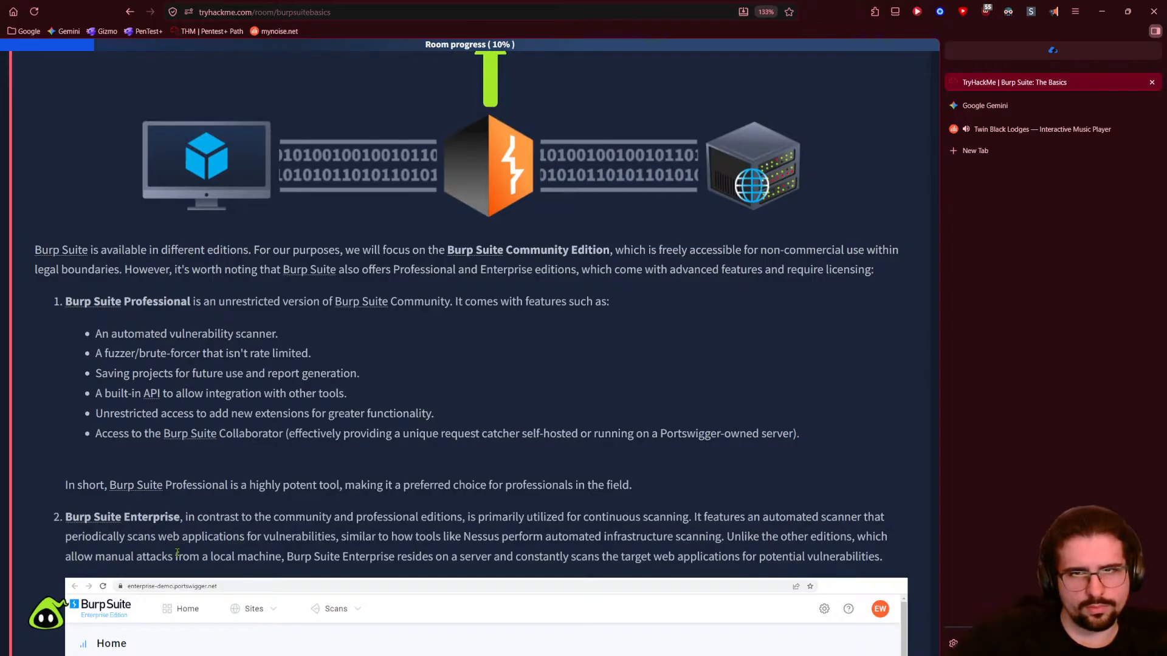
scroll(178, 552, "up", 5)
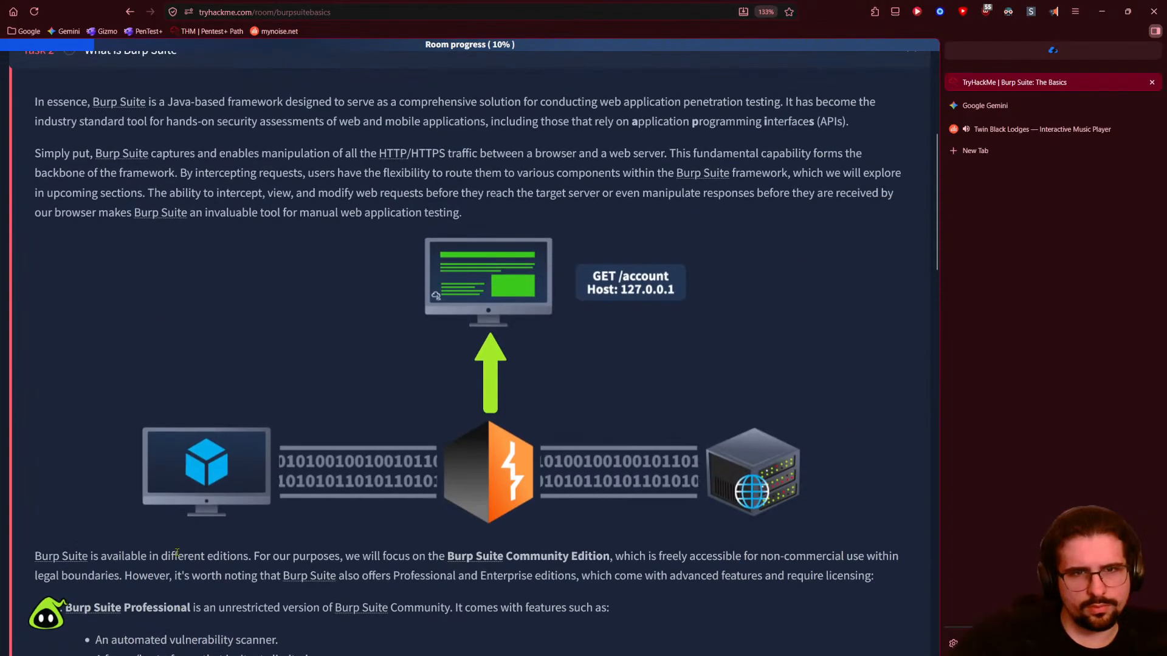
scroll(177, 552, "up", 1)
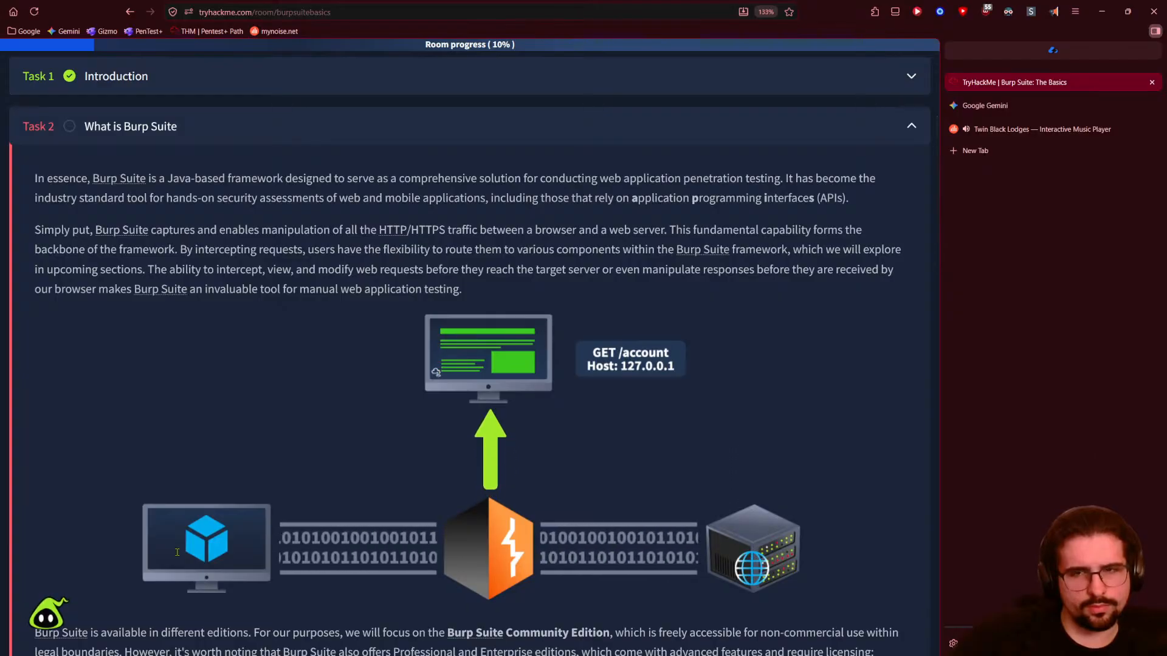
scroll(178, 552, "up", 1)
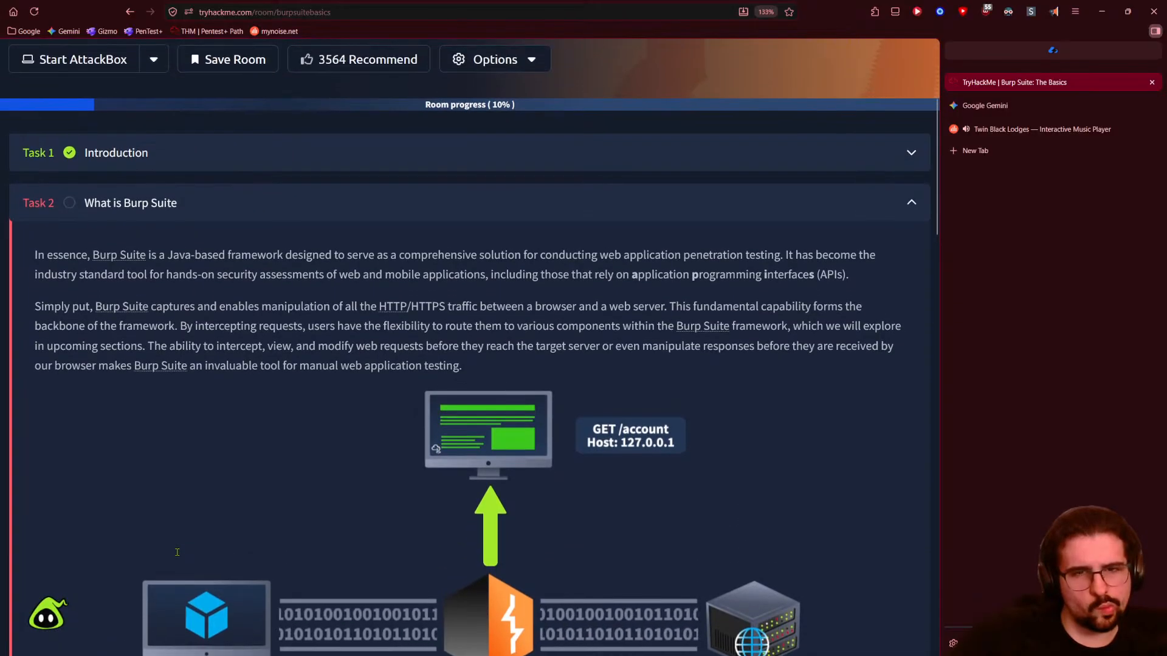
scroll(271, 532, "down", 15)
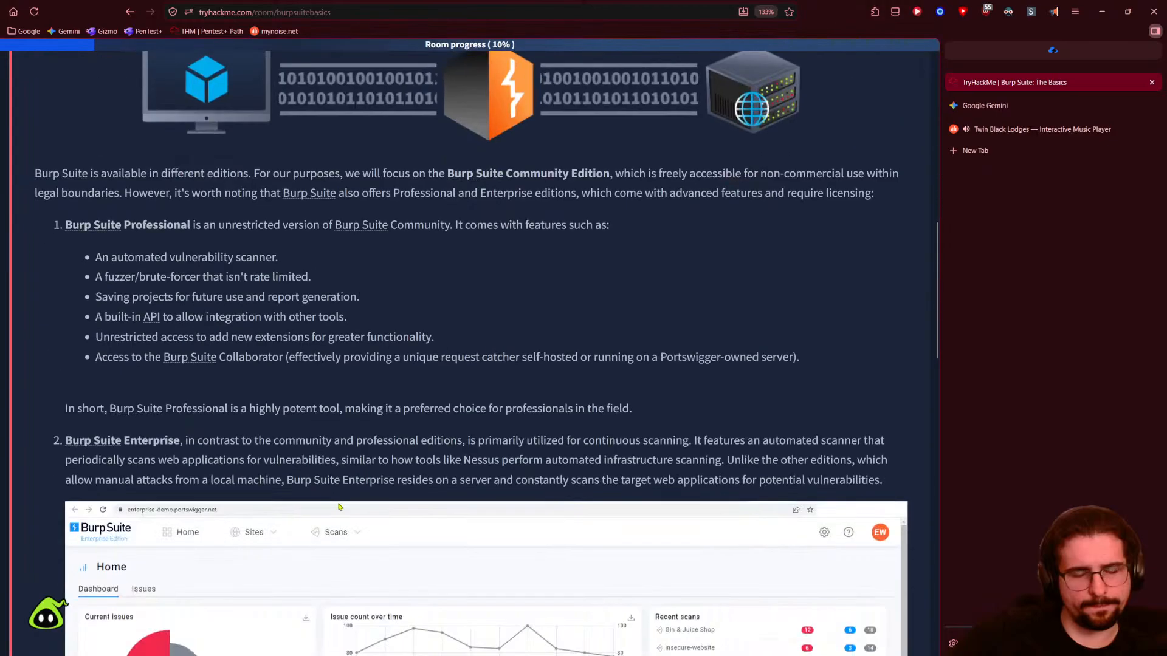
- Submit 'mobile' as the answer to the second Task 2 question
left_click(154, 514)
type("mobile")
key("Return")
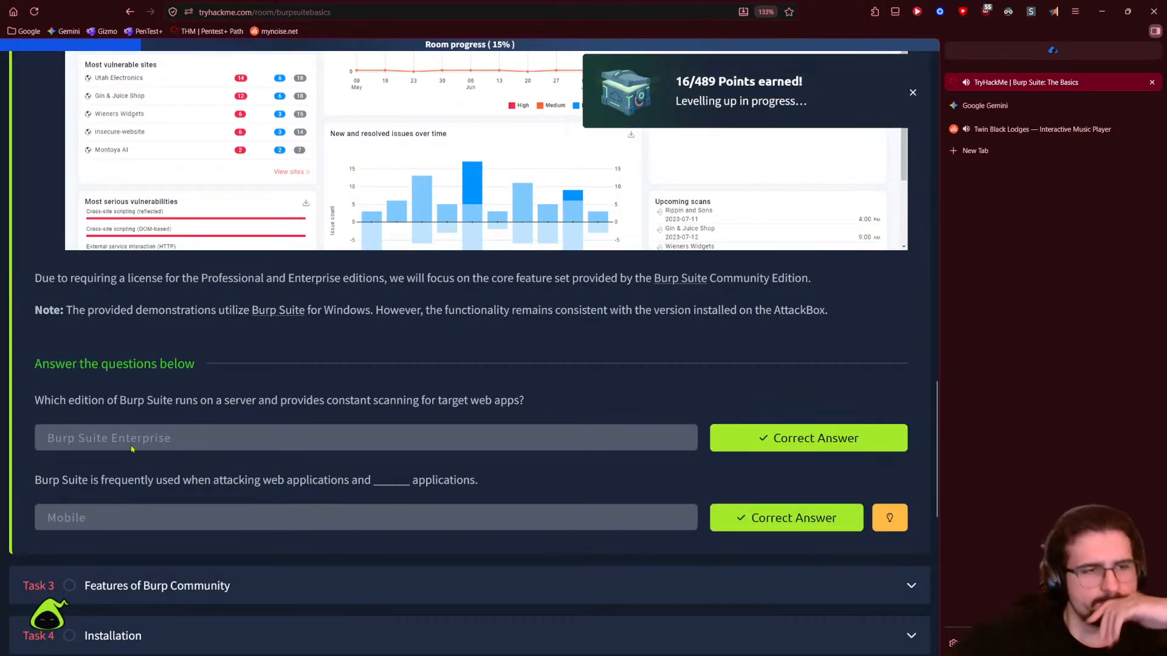
scroll(236, 523, "down", 2)
- Expand Task 3 'Features of Burp Community' and briefly run read-aloud over it
left_click(297, 437)
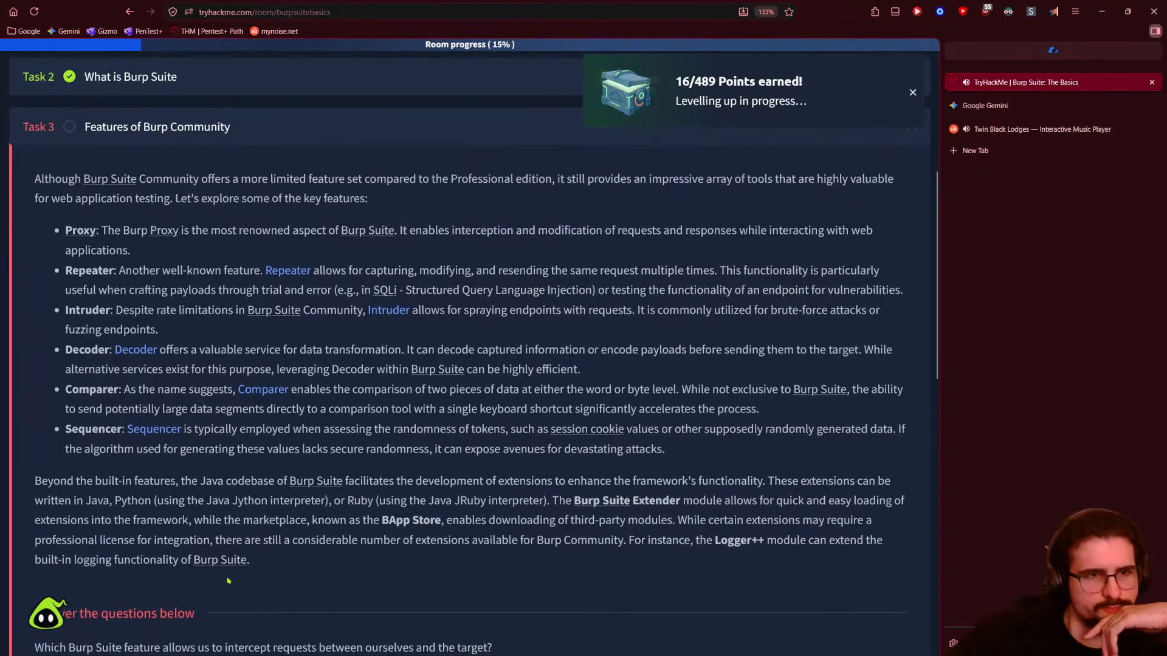
left_click(1053, 11)
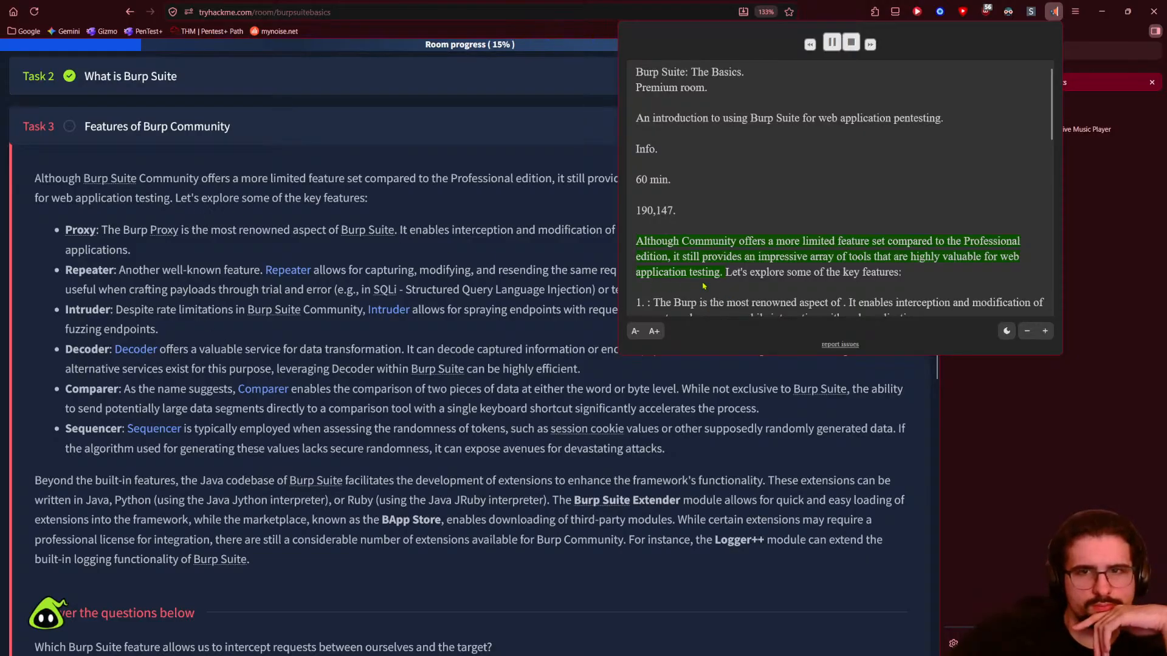
scroll(233, 225, "up", 2)
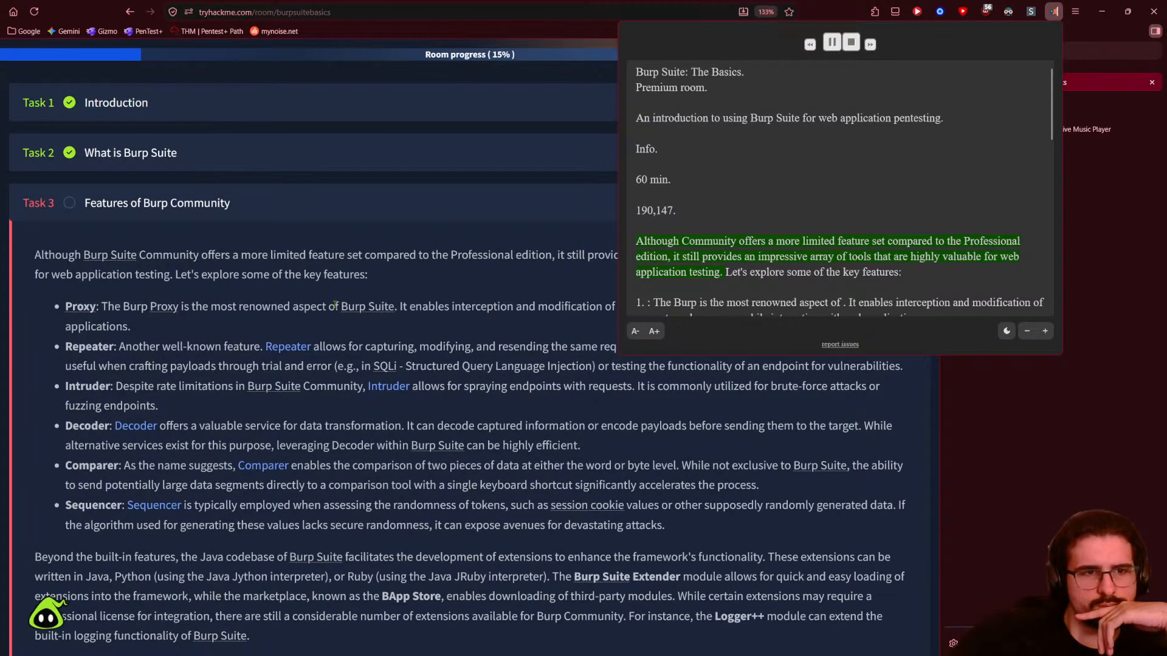
left_click(851, 42)
left_click(1010, 42)
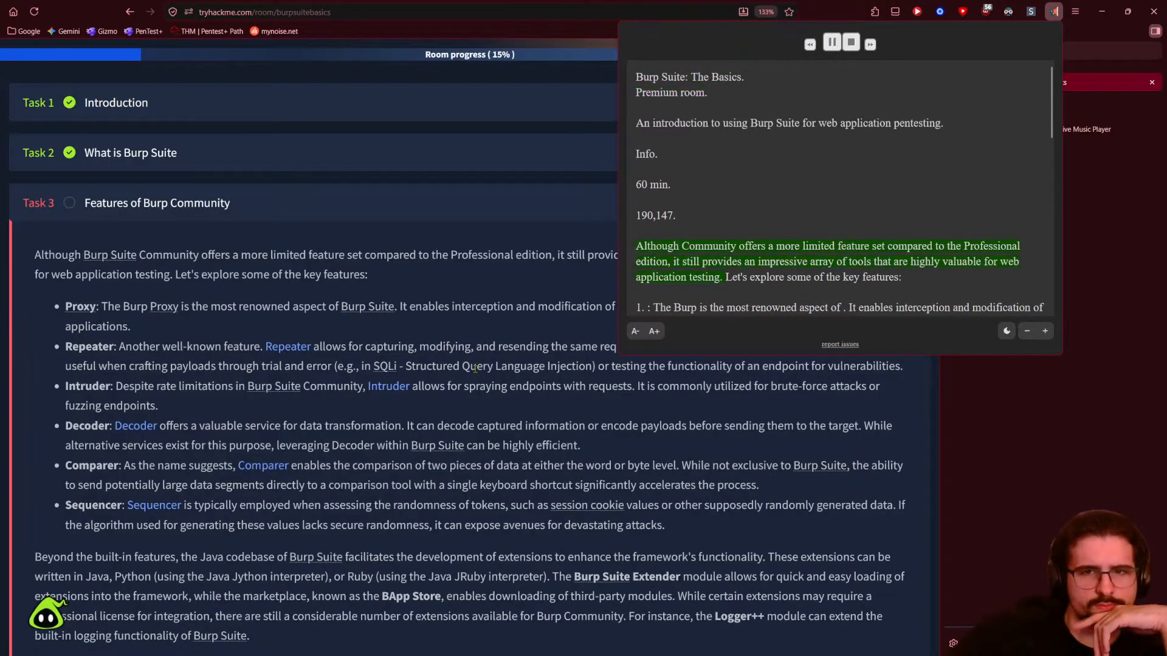
left_click(442, 247)
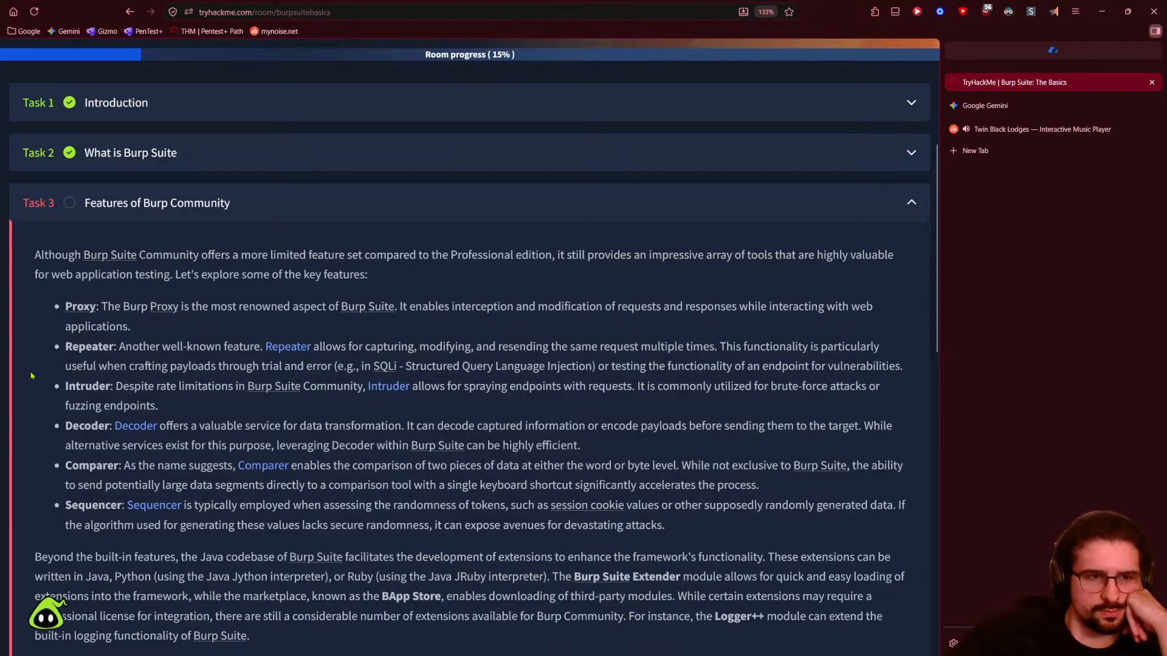
scroll(31, 376, "up", 2)
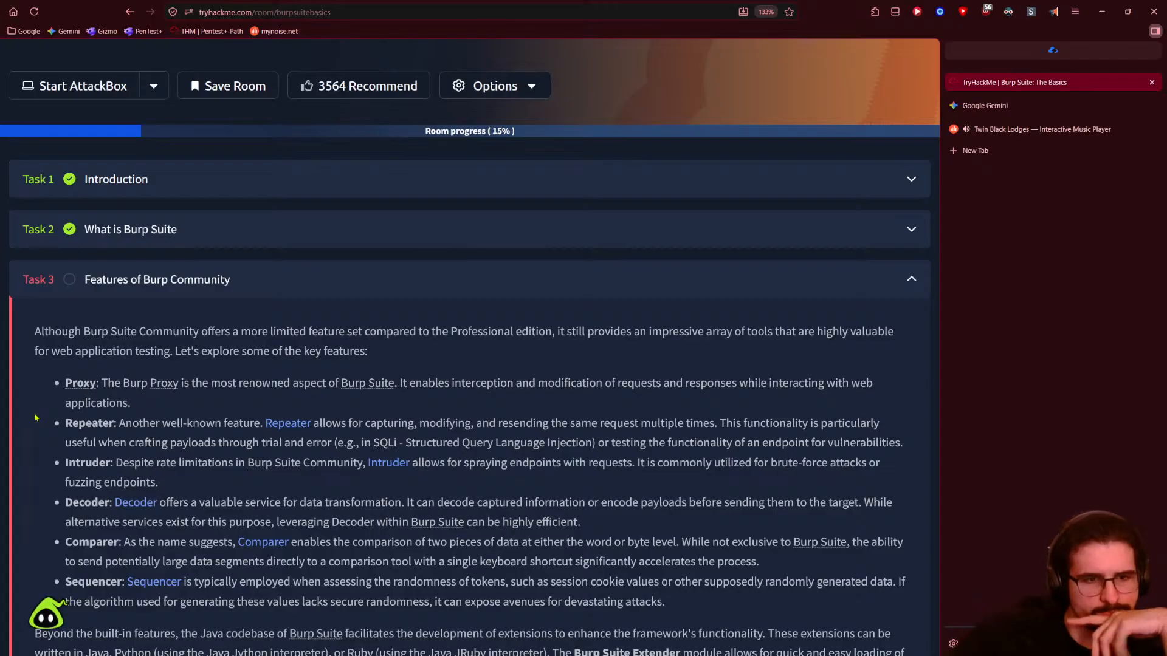
scroll(35, 417, "down", 2)
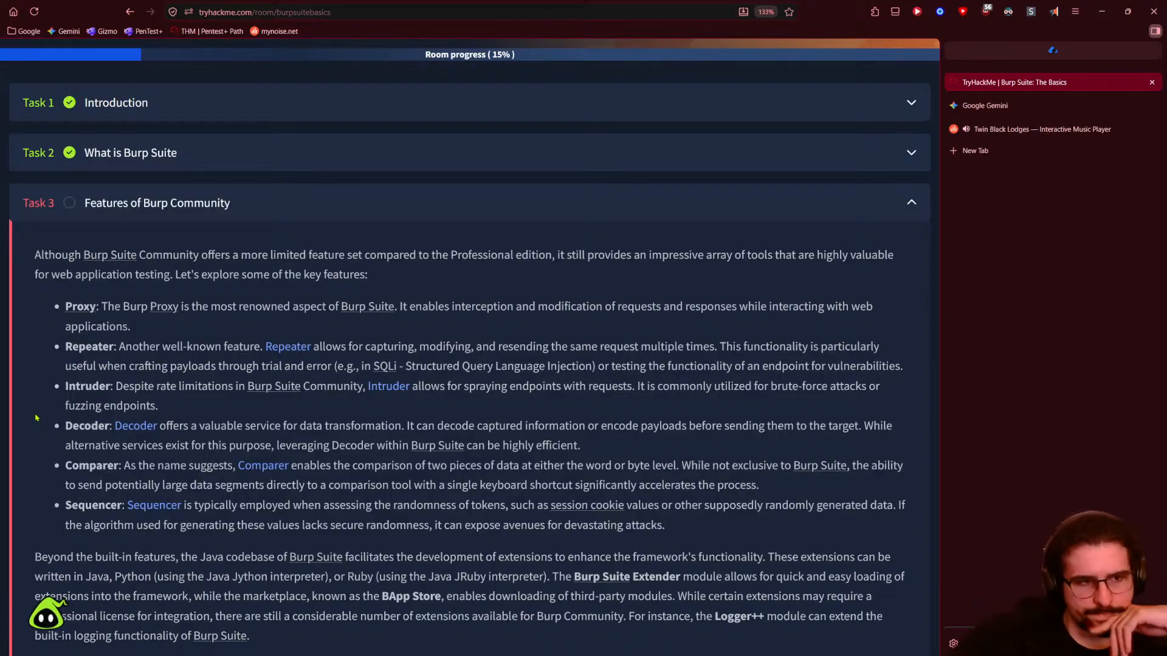
scroll(36, 417, "down", 2)
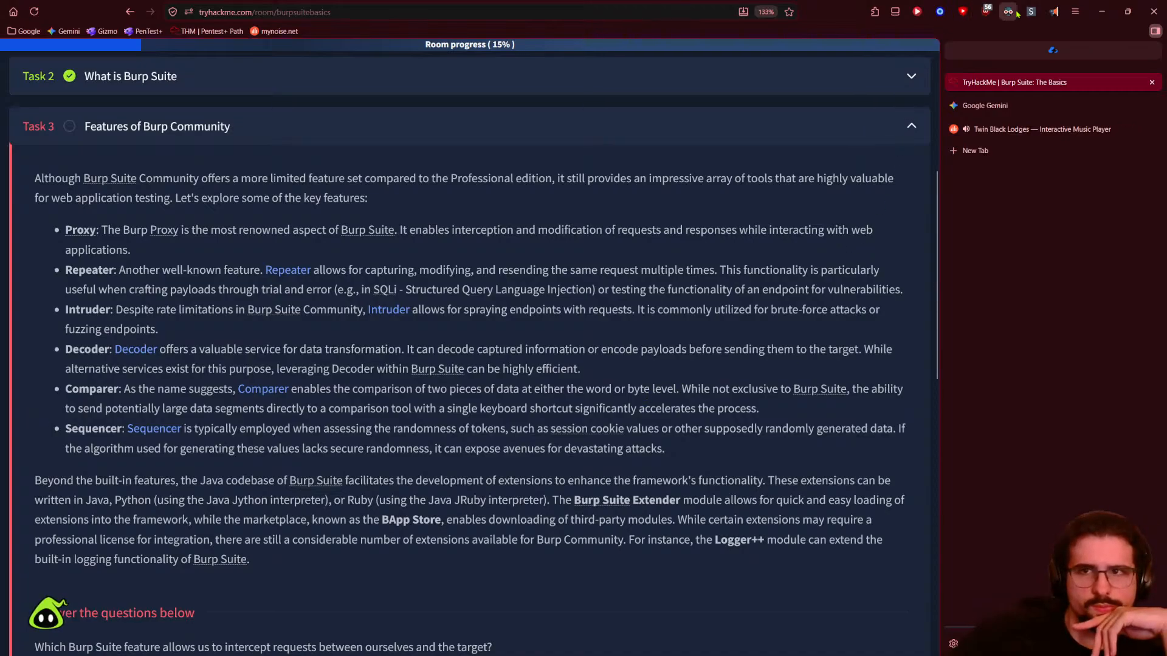
- Nudge the read-aloud Speed slider slightly faster, test the voice, and resume reading Task 3
left_click(1053, 11)
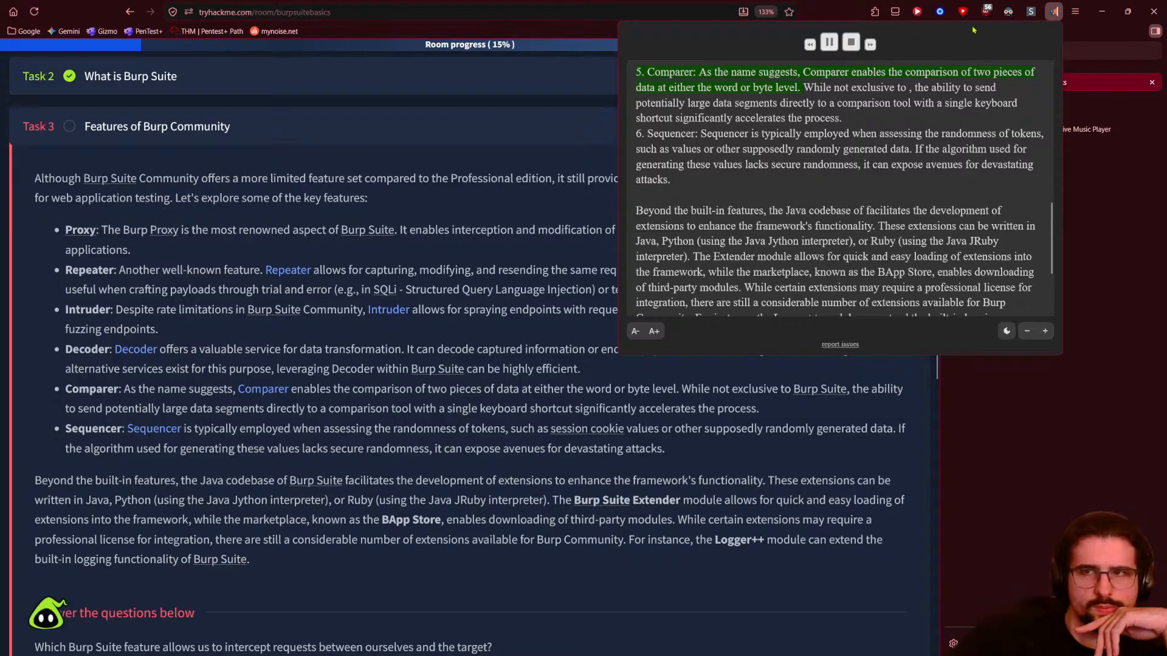
left_click(851, 42)
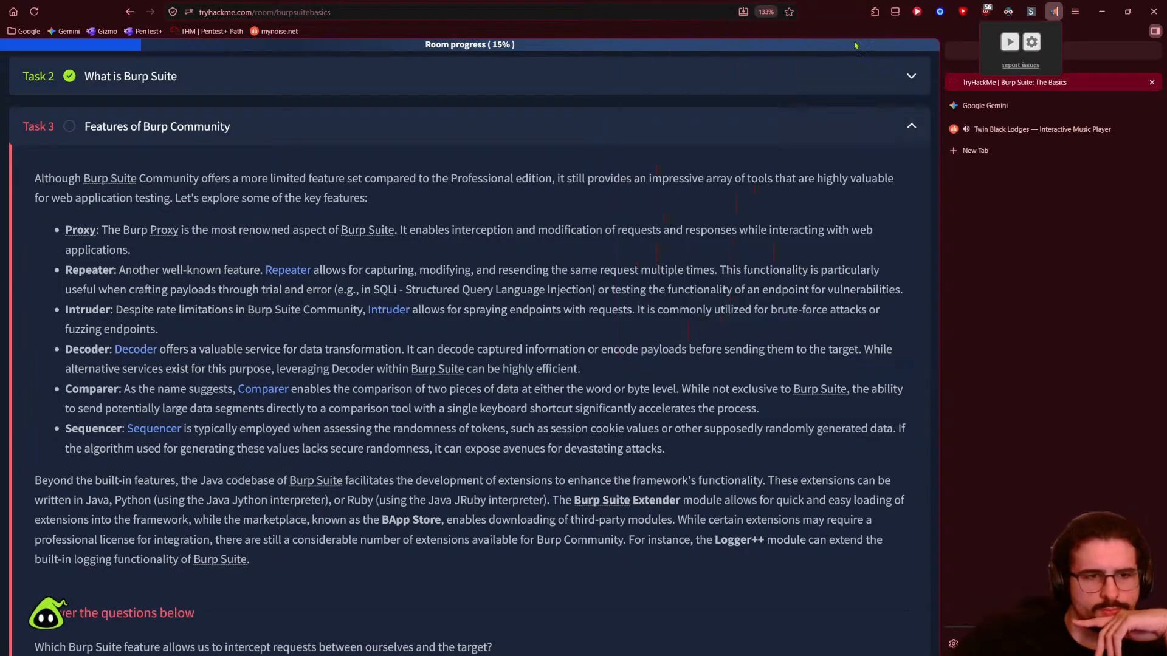
left_click(1029, 43)
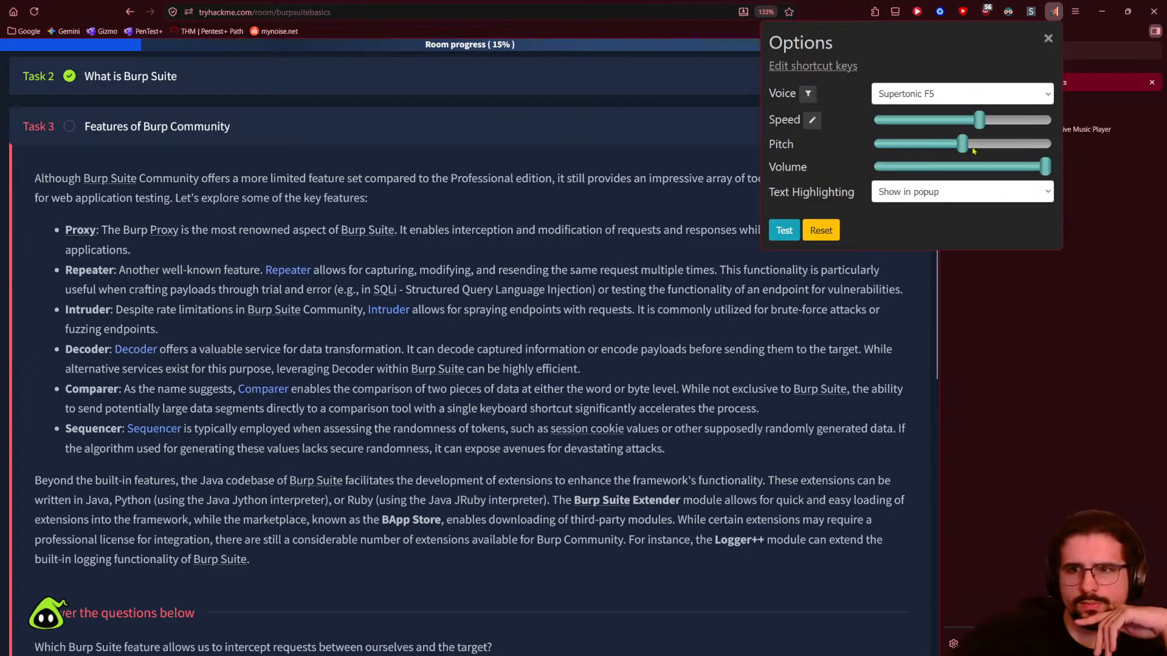
left_click_drag(978, 120, 983, 119)
left_click_drag(987, 119, 991, 119)
left_click(784, 230)
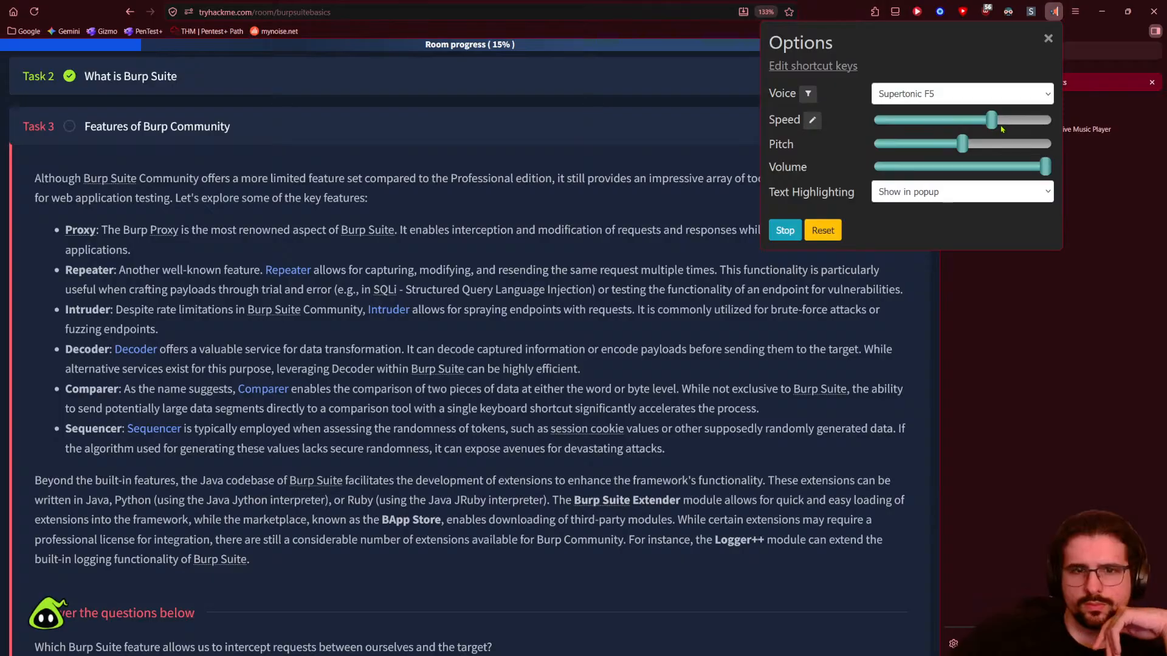
left_click_drag(996, 123, 1005, 122)
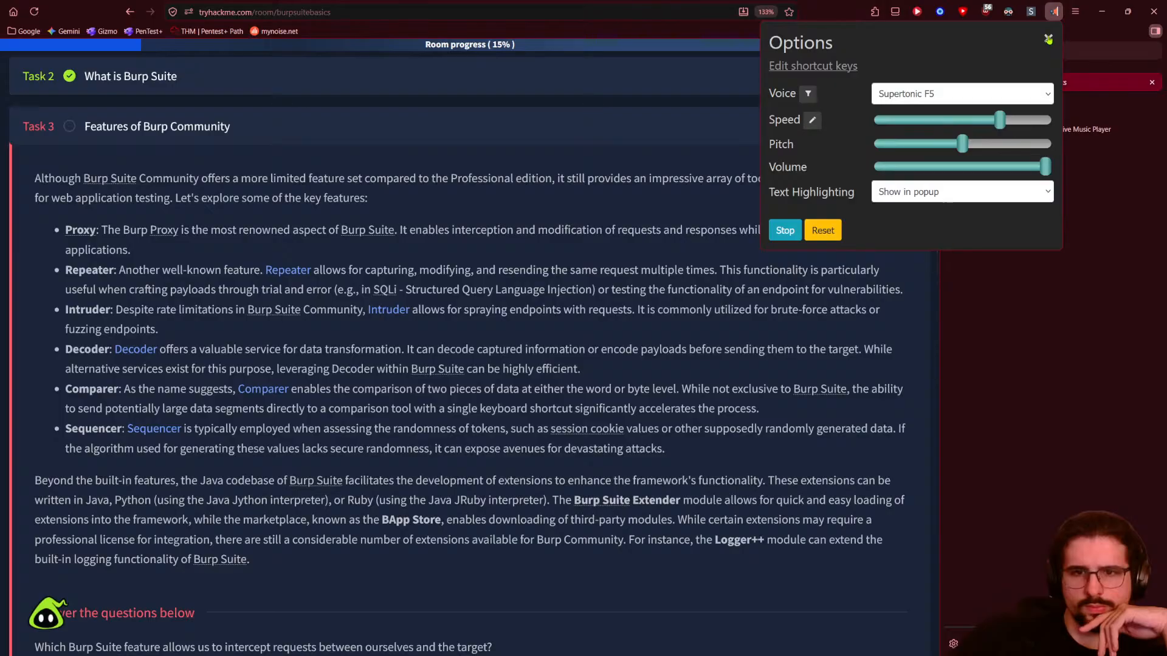
left_click_drag(1003, 121, 998, 120)
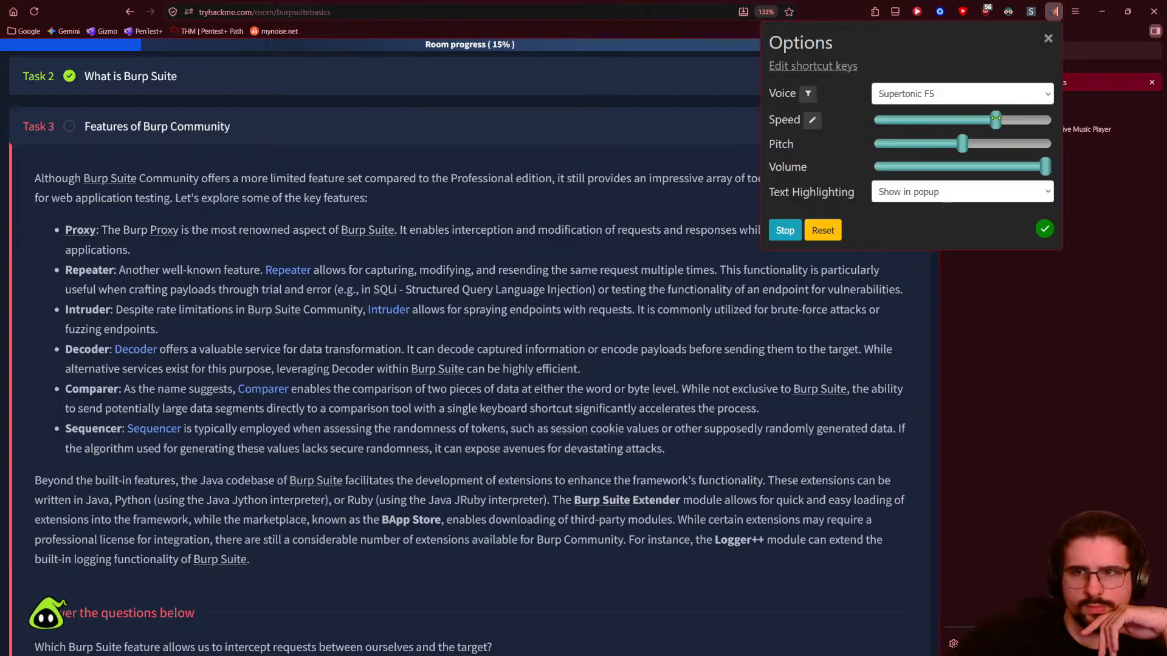
left_click(1044, 38)
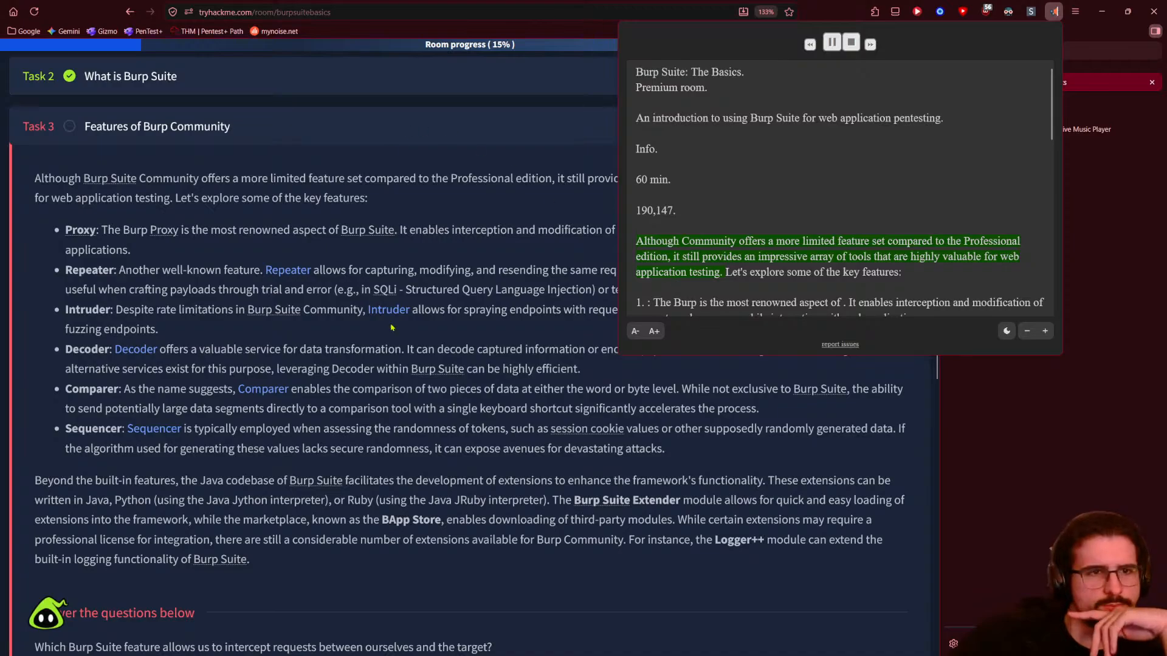
left_click(546, 223)
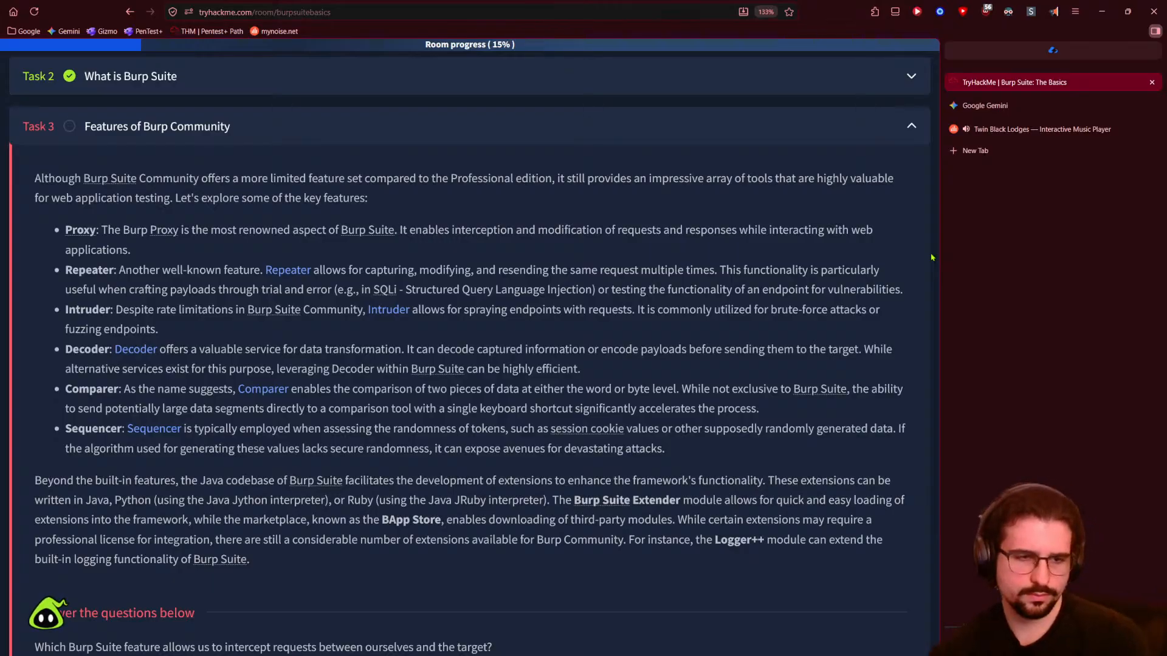
scroll(172, 524, "down", 1)
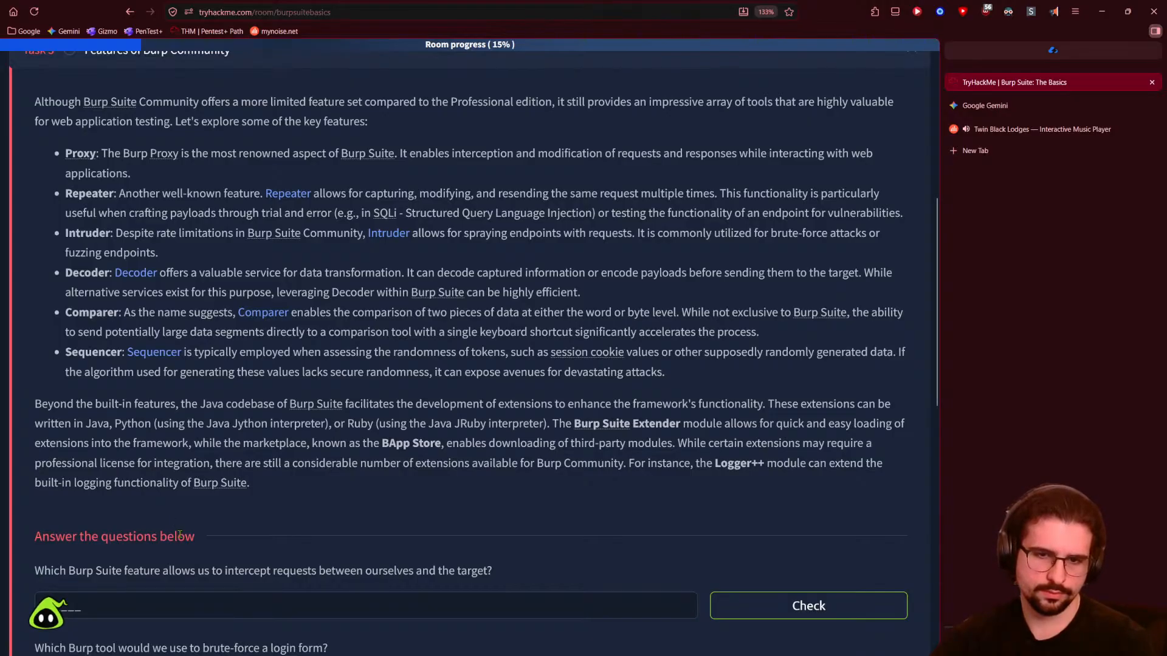
scroll(149, 535, "down", 2)
scroll(149, 535, "down", 1)
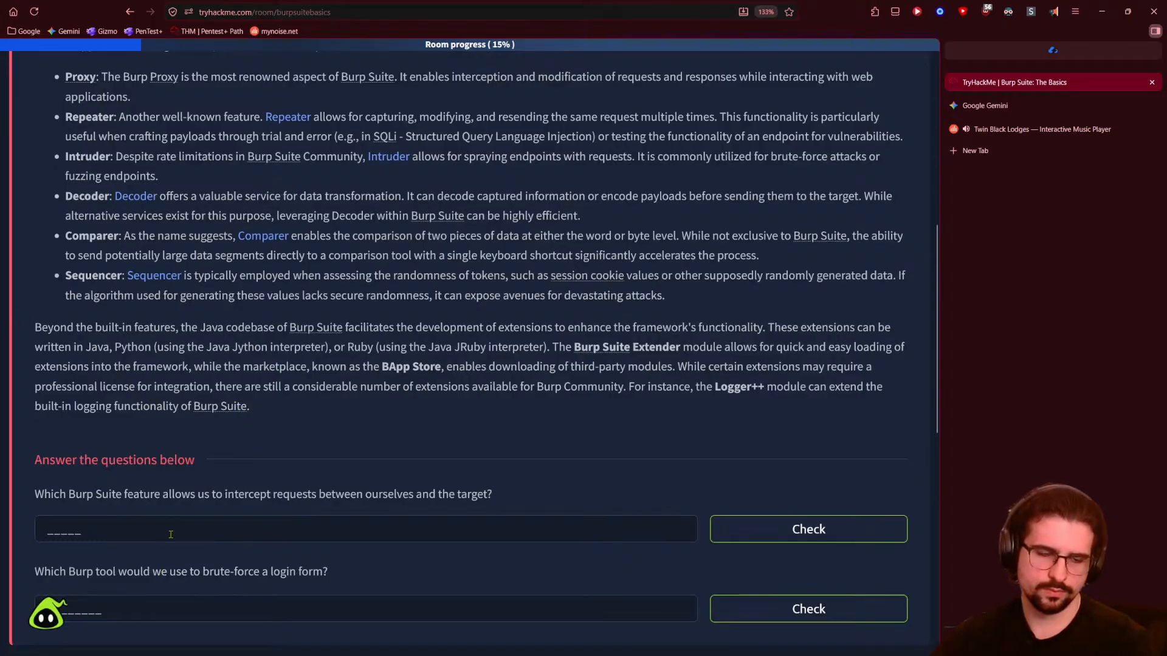
- Answer the brute-force question with 'Intruder'
scroll(122, 438, "down", 2)
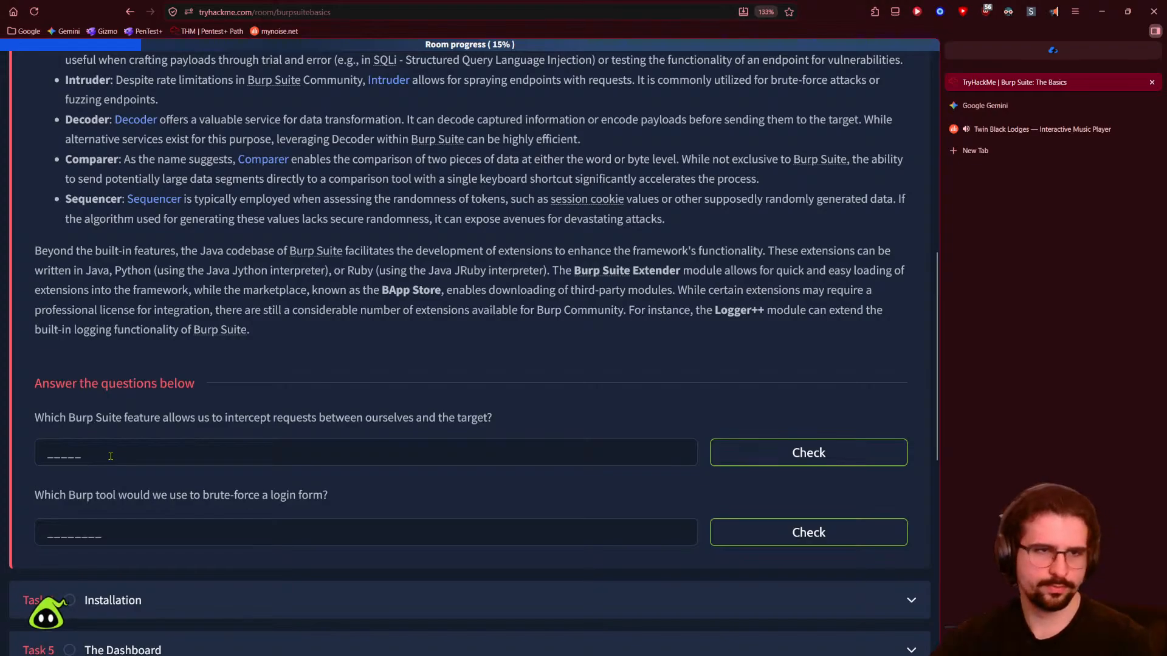
scroll(366, 456, "up", 2)
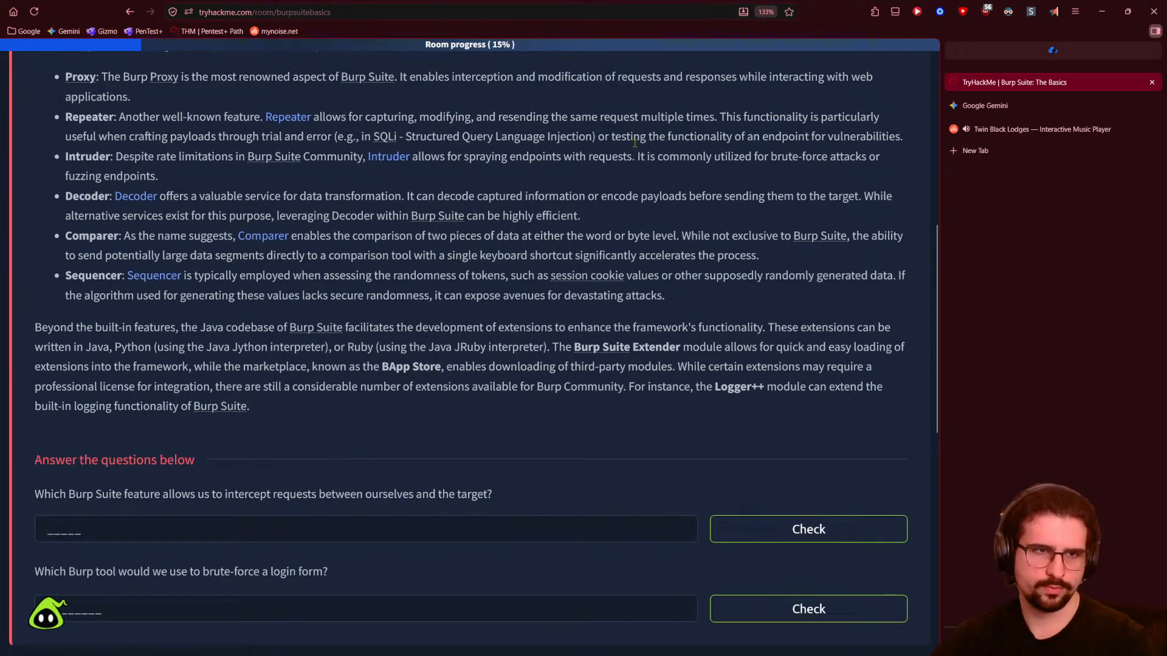
left_click(1054, 11)
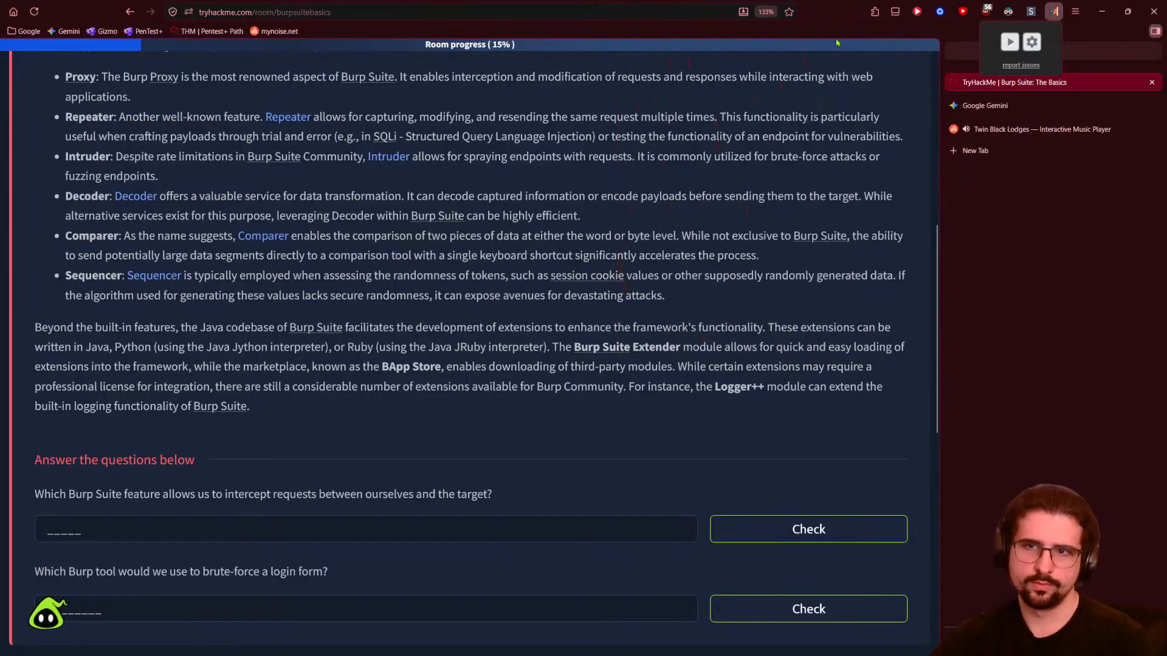
left_click(401, 341)
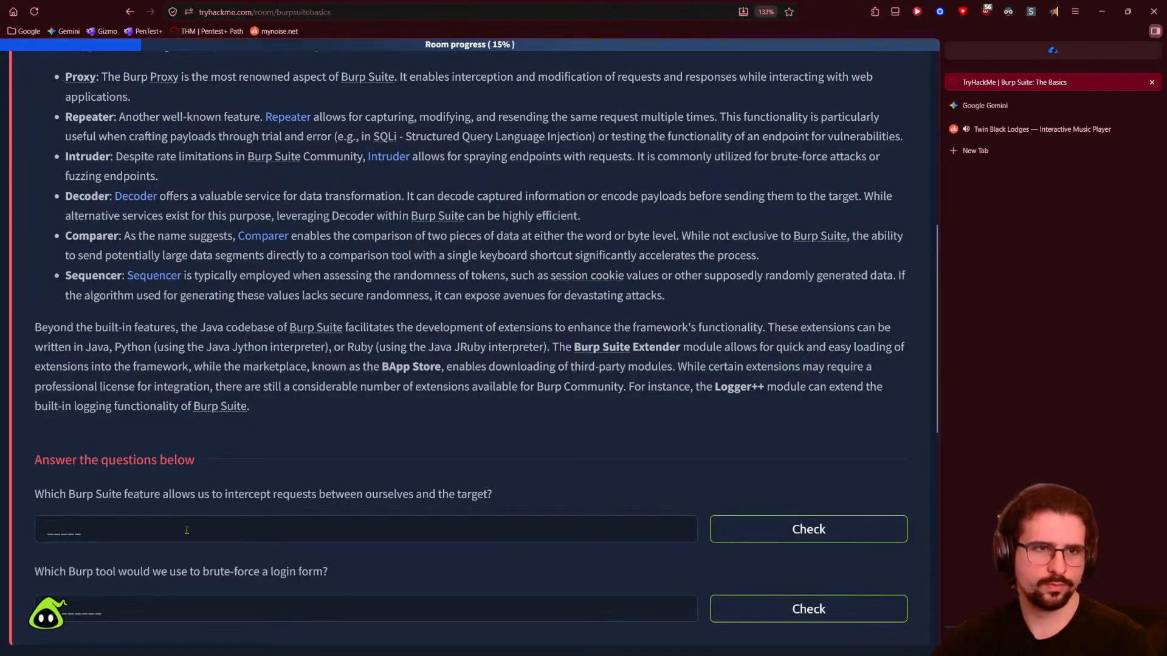
scroll(150, 537, "down", 2)
left_click(150, 536)
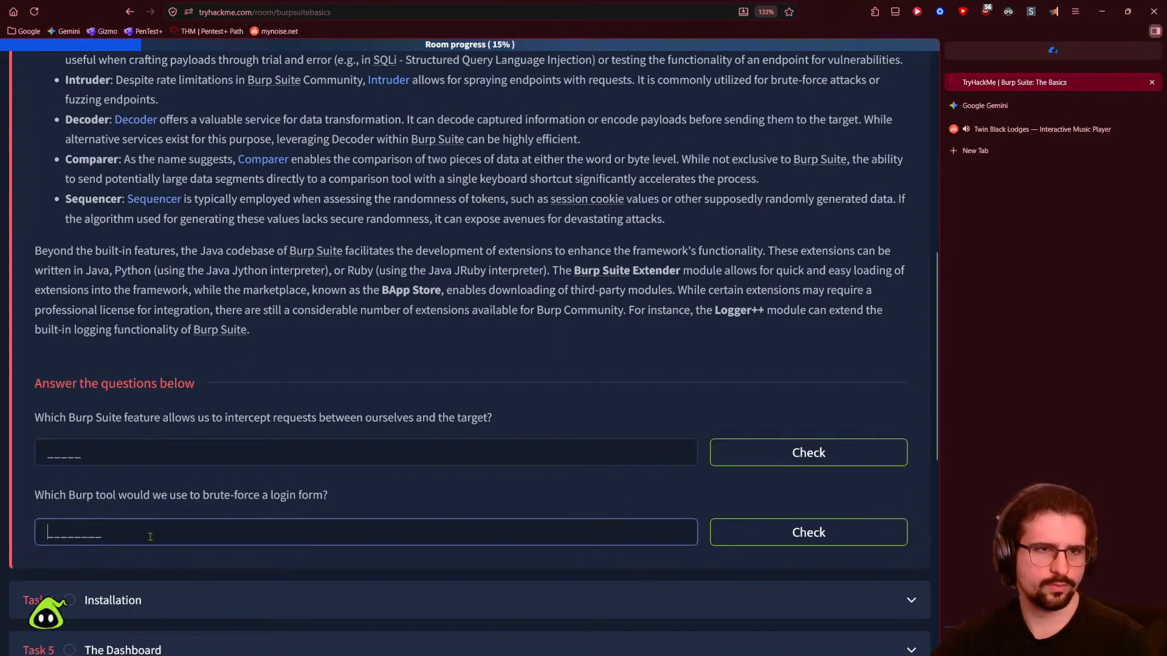
scroll(150, 537, "up", 2)
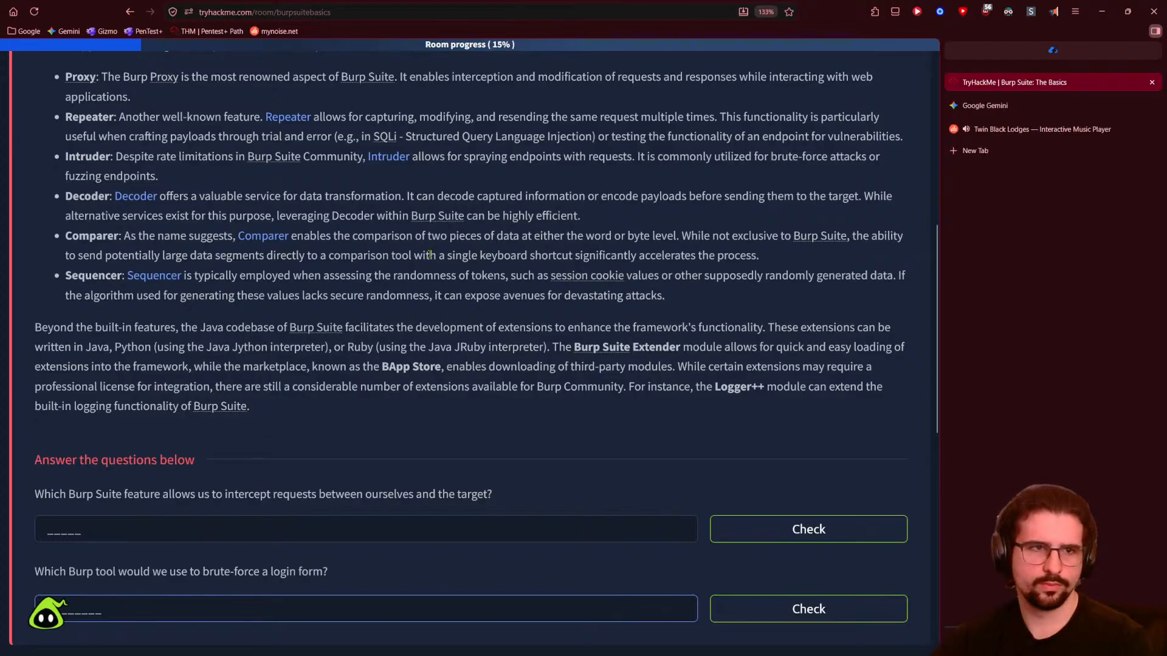
left_click_drag(225, 494, 315, 500)
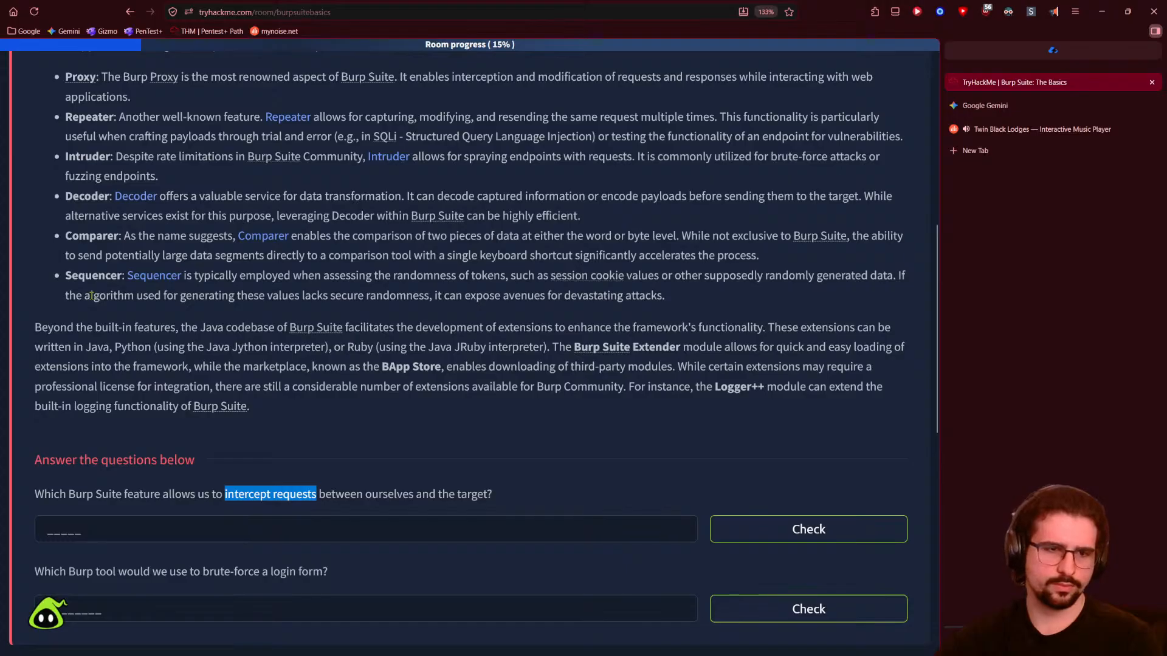
left_click(134, 615)
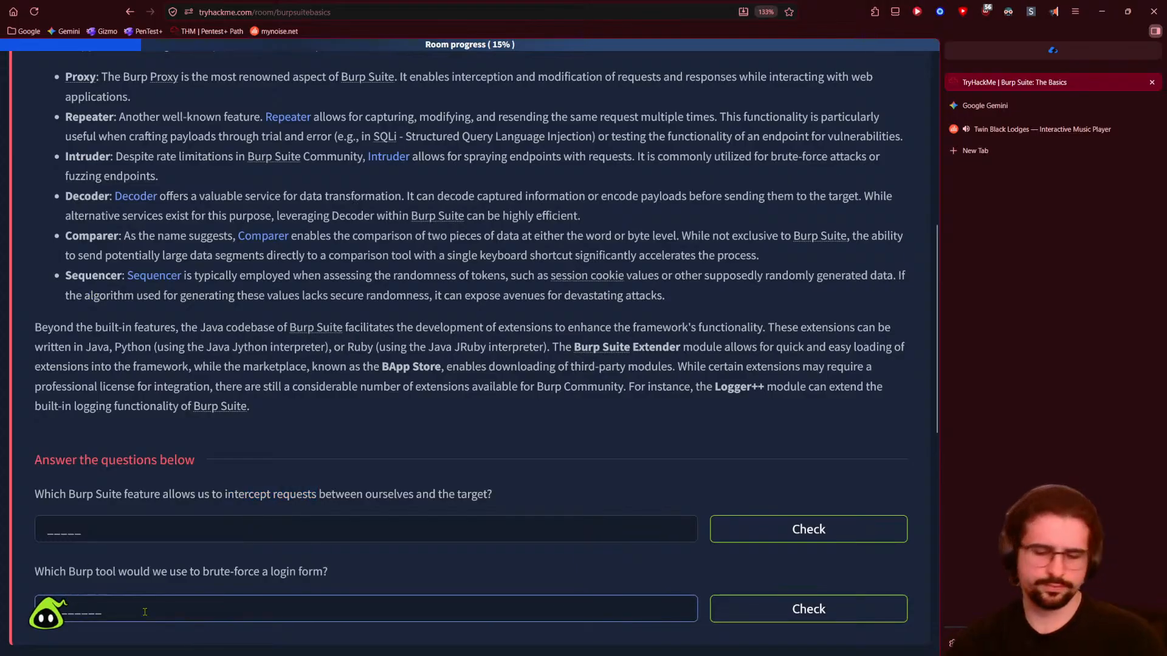
type("Intruder")
key("Return")
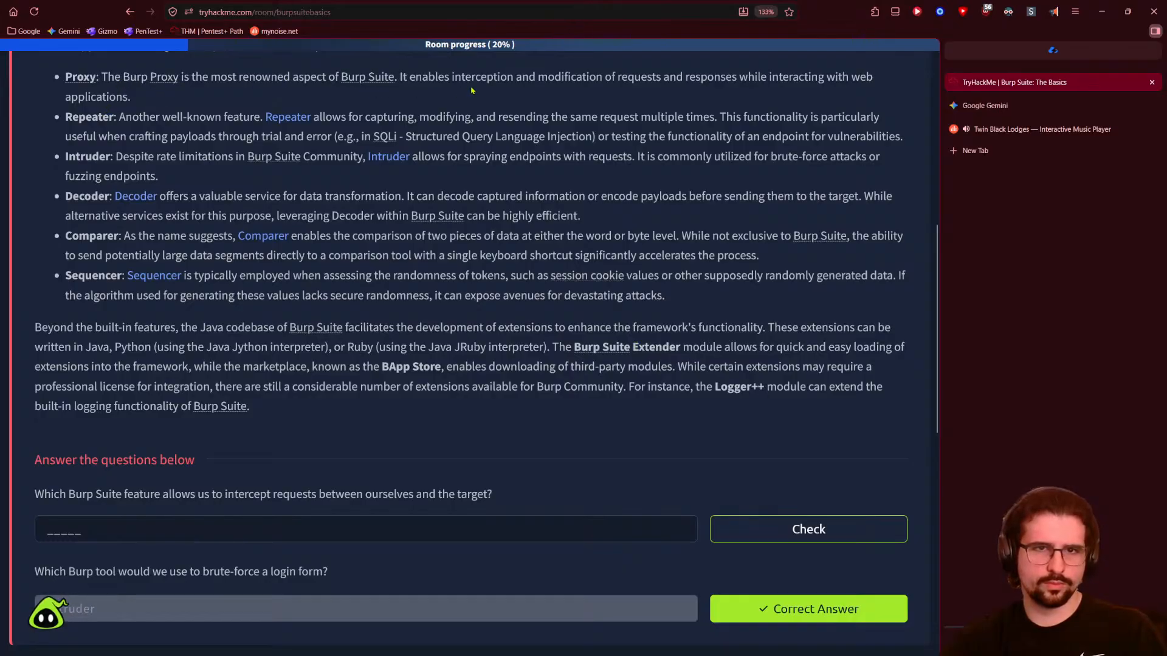
- Answer the intercept-requests question with 'proxy'
left_click_drag(449, 80, 661, 79)
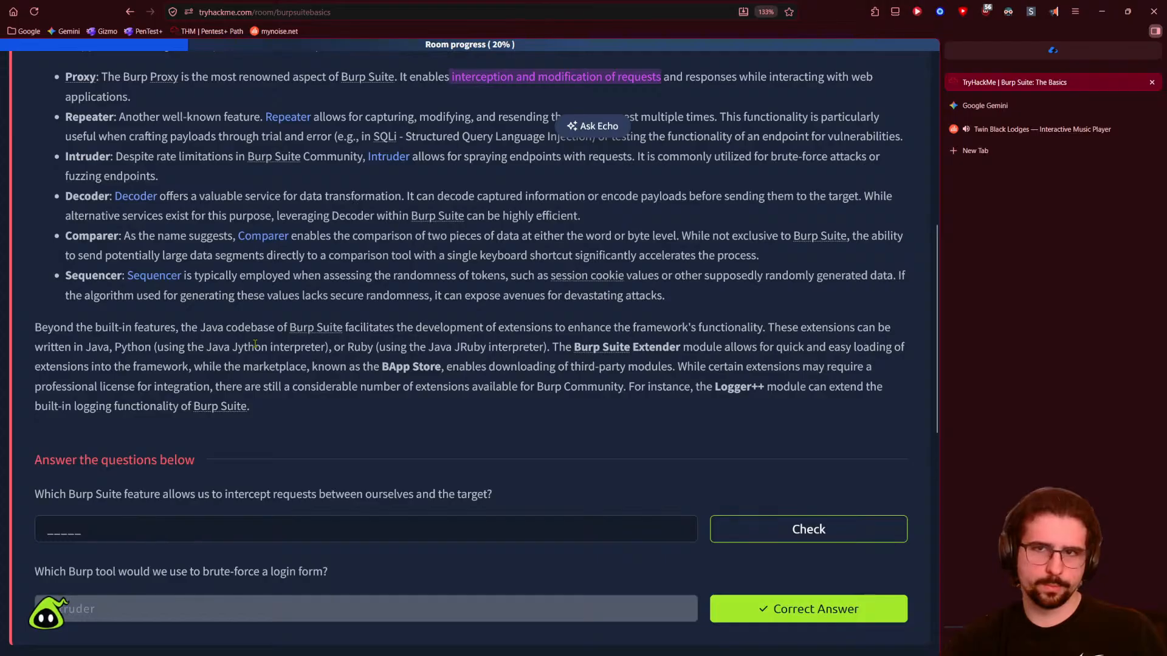
left_click(236, 530)
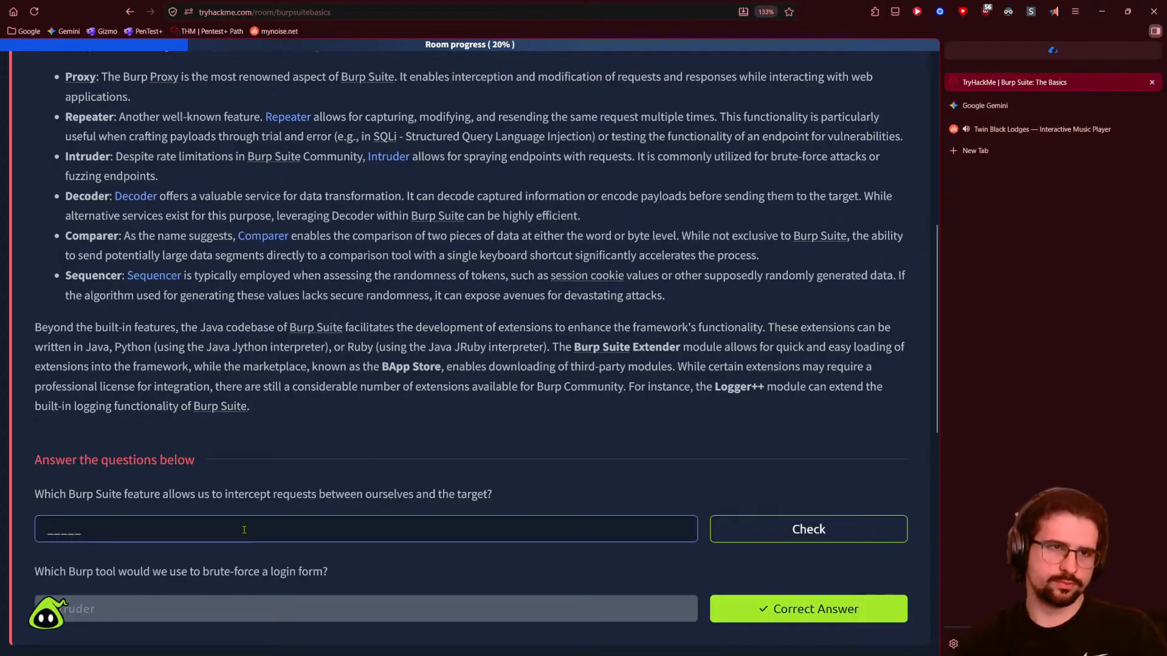
type("proxy")
key("Return")
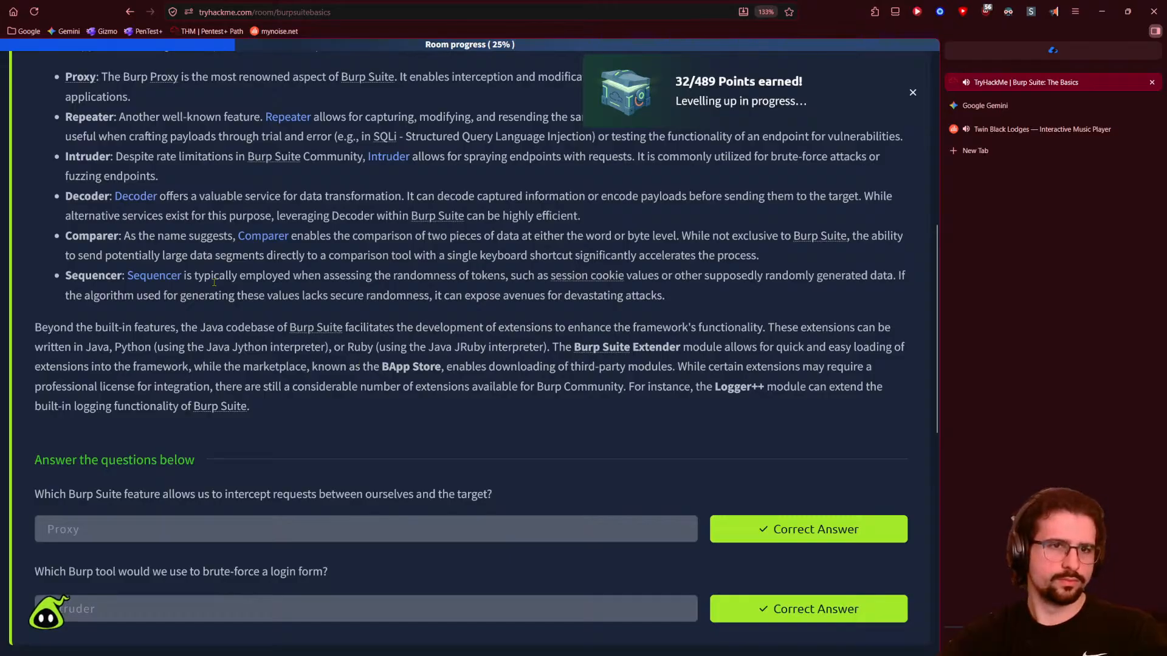
scroll(231, 310, "up", 2)
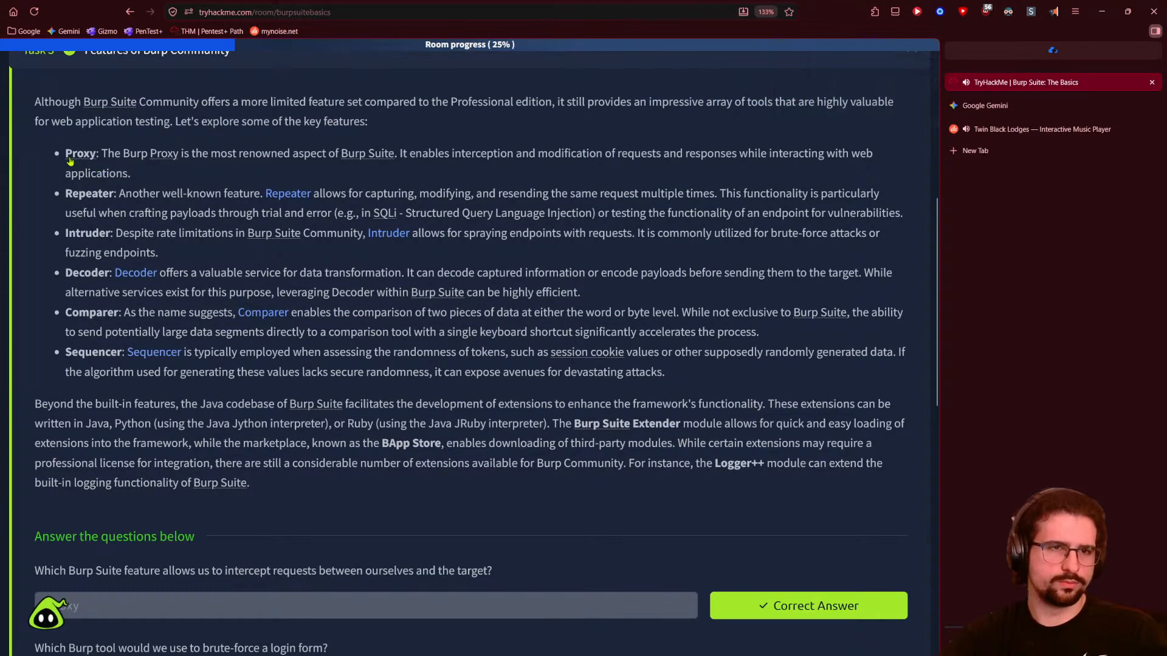
- Show the Proxy definition, then scroll down to the Task 4 Installation header
left_click(154, 159)
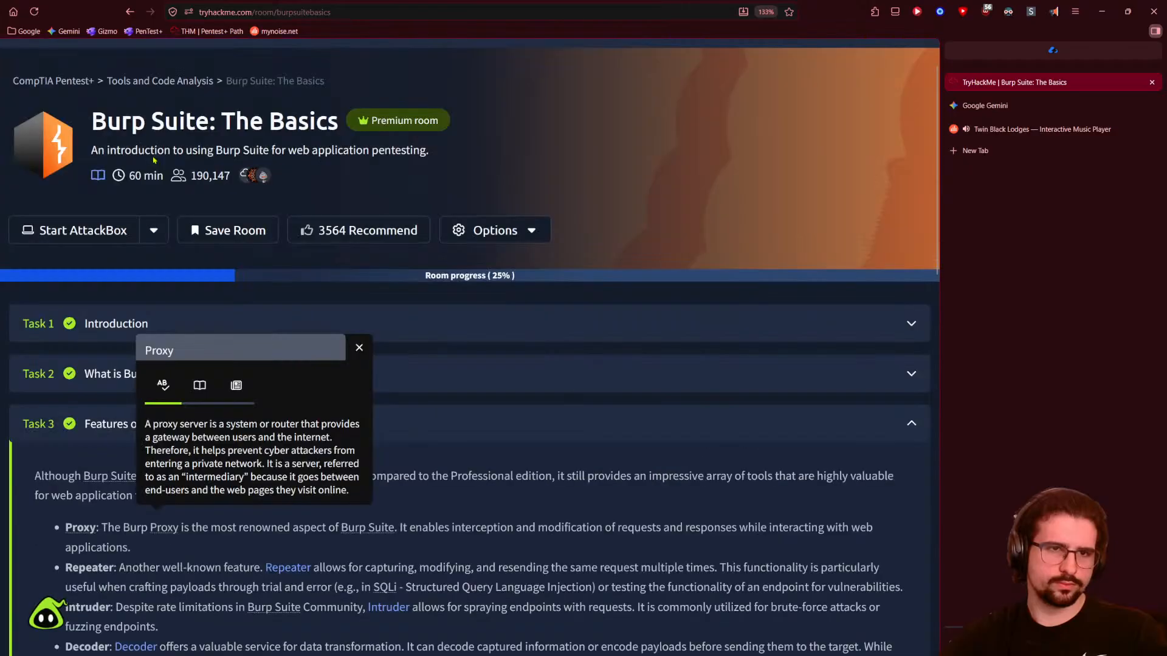
scroll(462, 485, "down", 3)
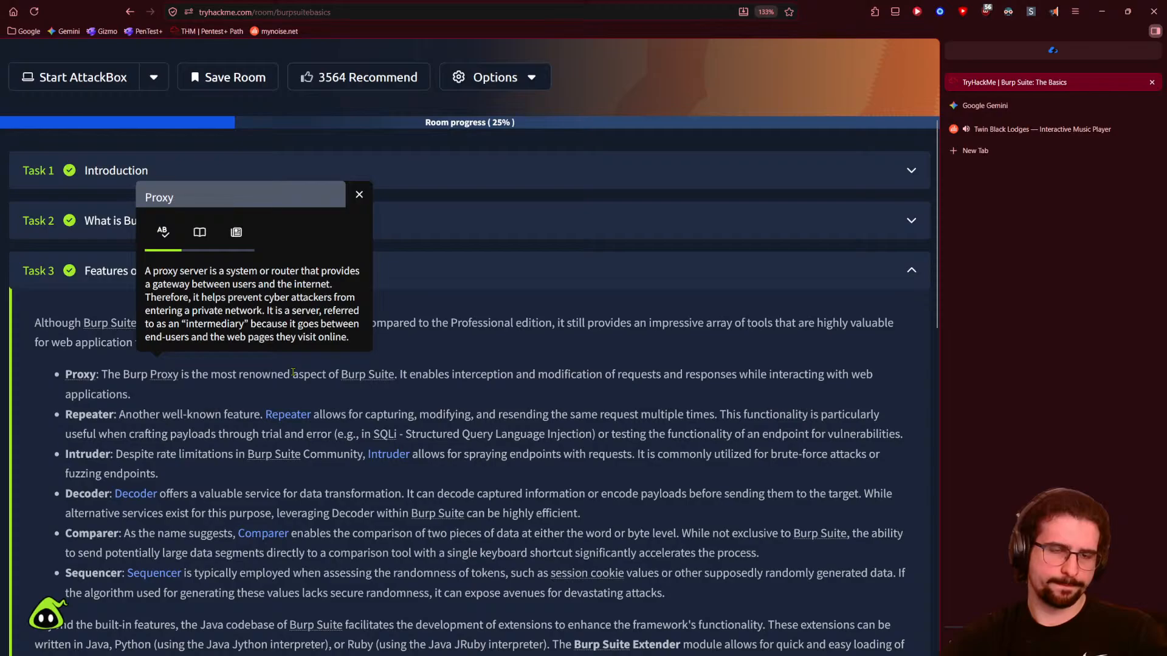
scroll(169, 440, "down", 1)
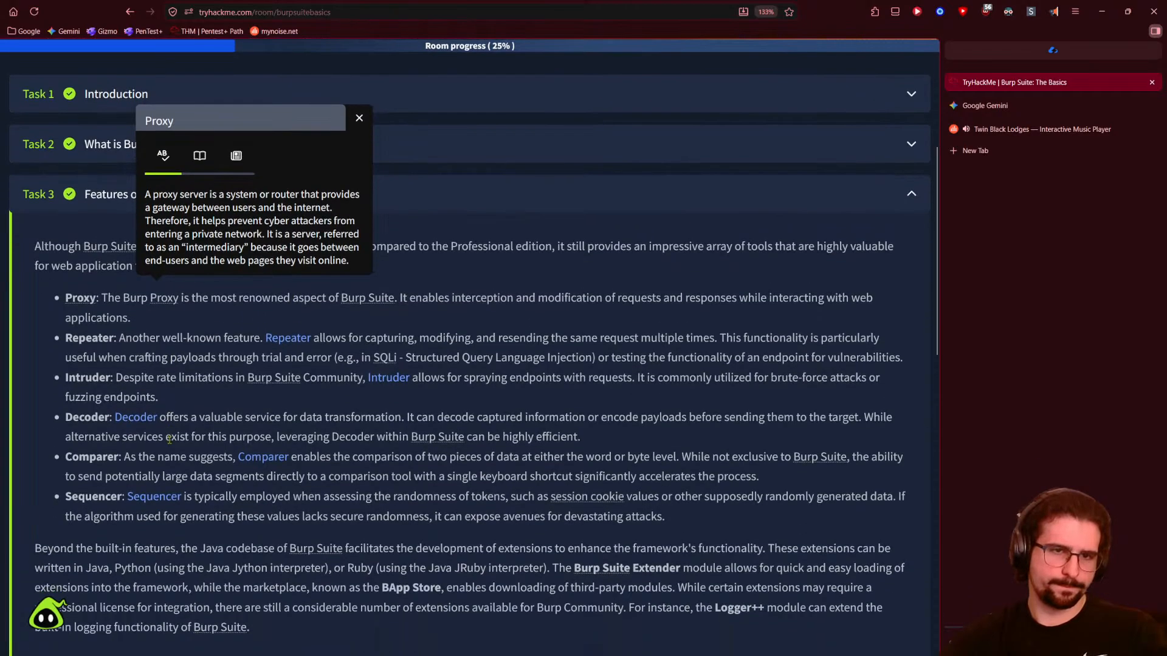
scroll(169, 440, "down", 2)
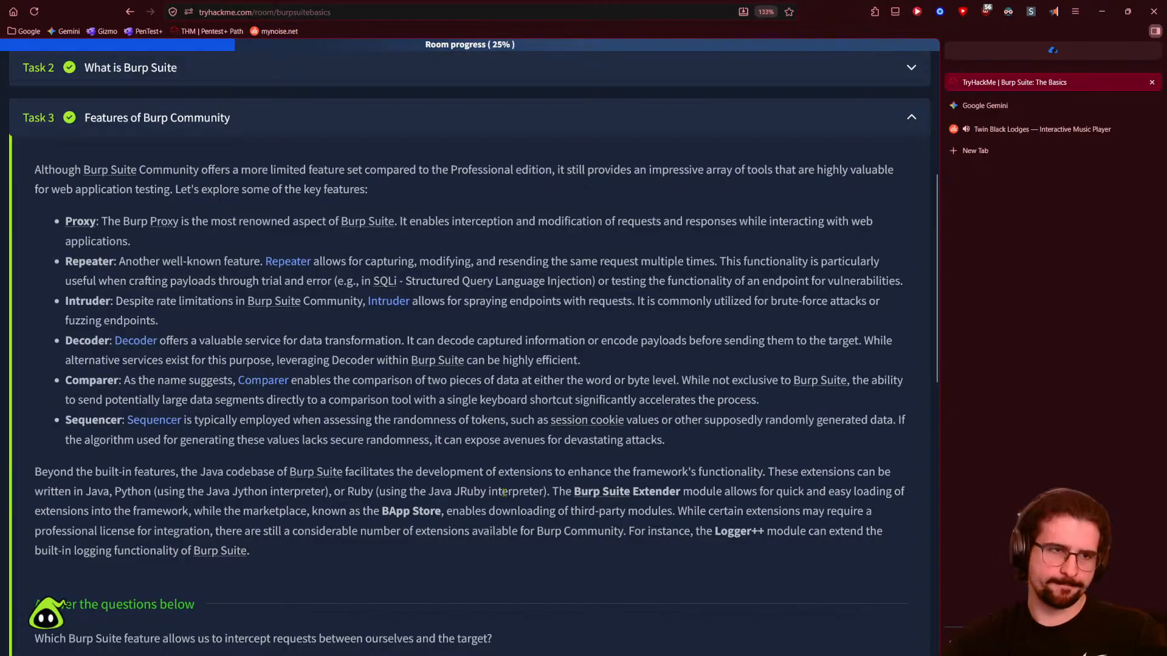
scroll(504, 492, "down", 2)
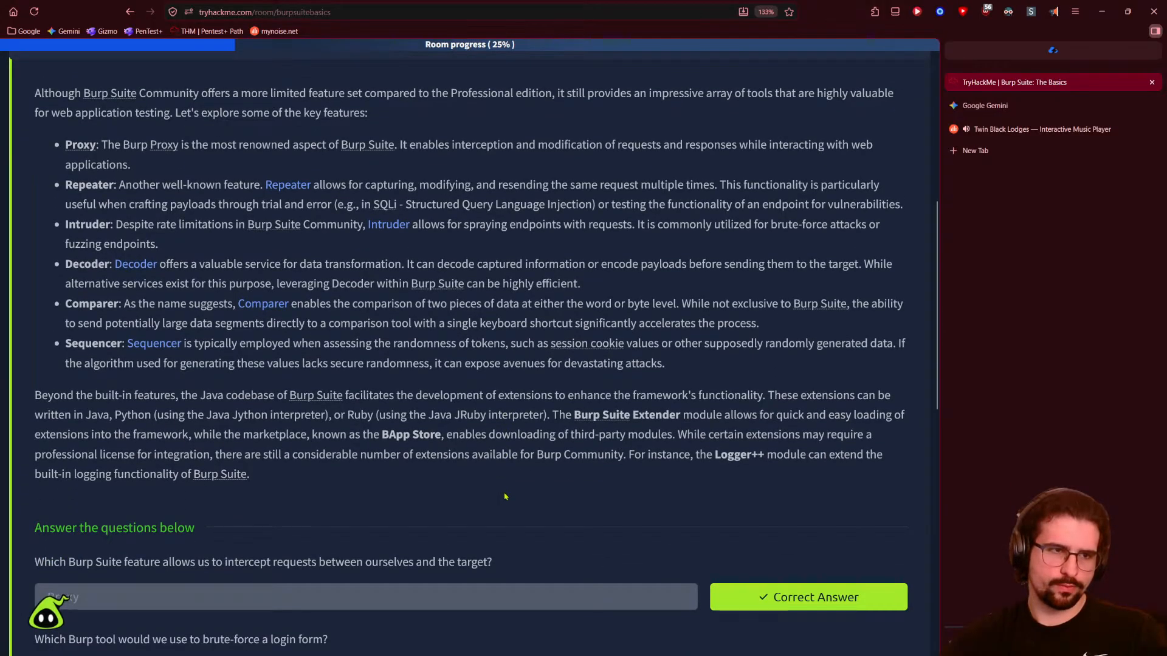
scroll(505, 497, "down", 2)
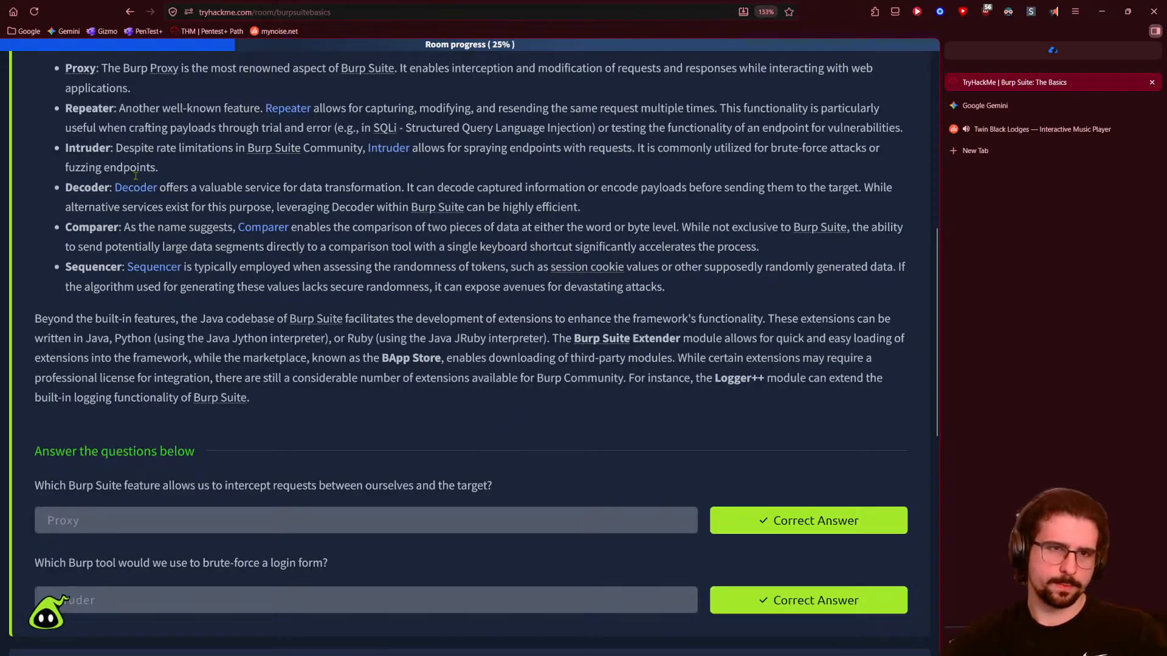
scroll(135, 561, "down", 1)
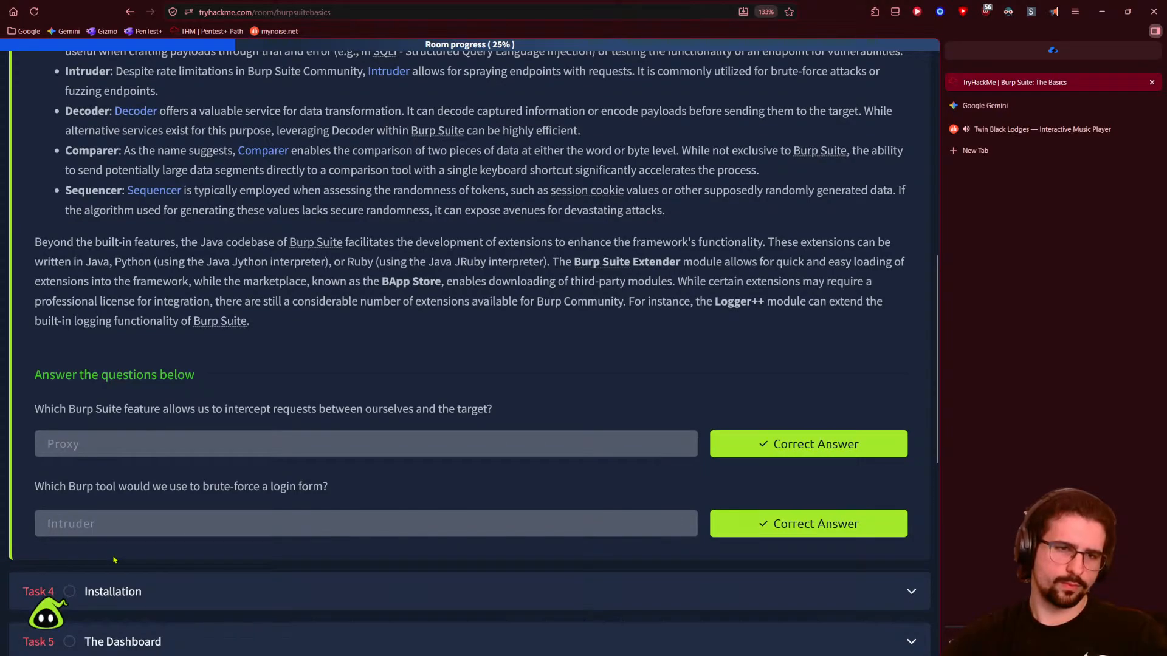
scroll(114, 560, "down", 1)
- Expand Task 4 Installation and try the read-aloud reader on its intro paragraph
left_click(107, 516)
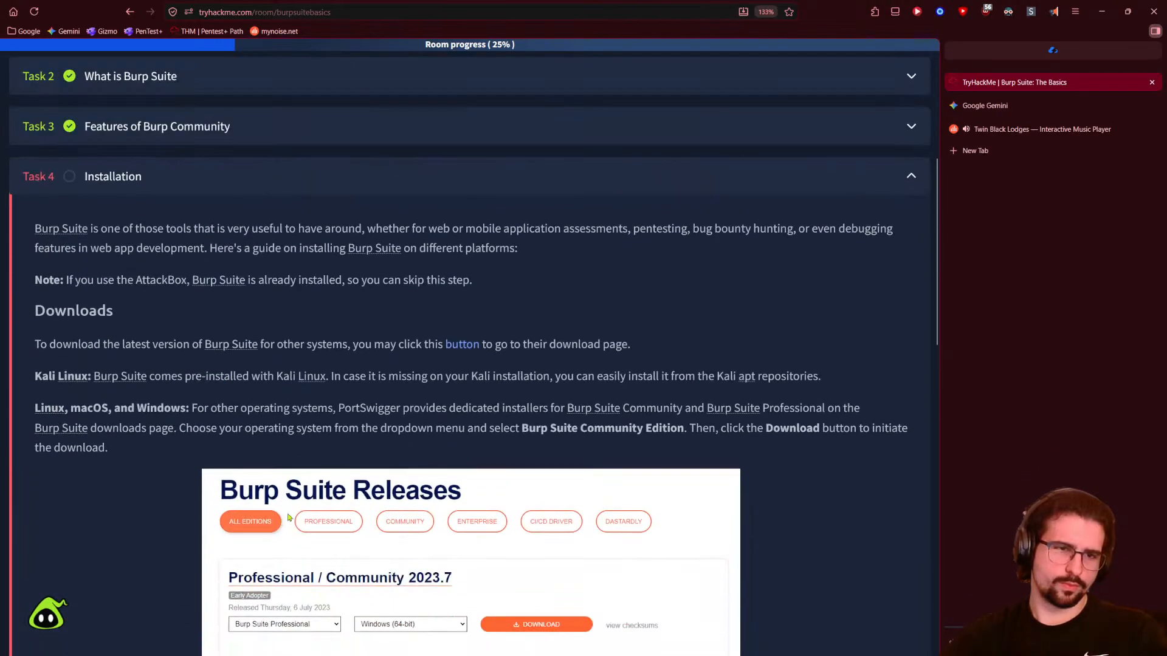
scroll(630, 192, "down", 1)
left_click(1053, 11)
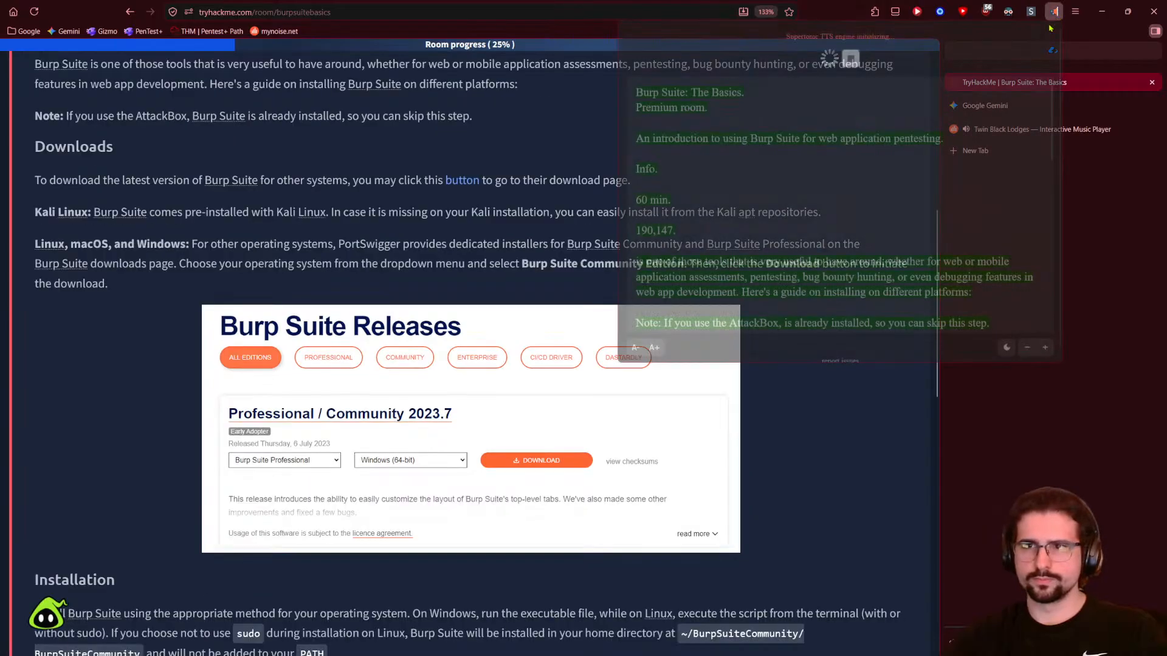
scroll(260, 258, "up", 1)
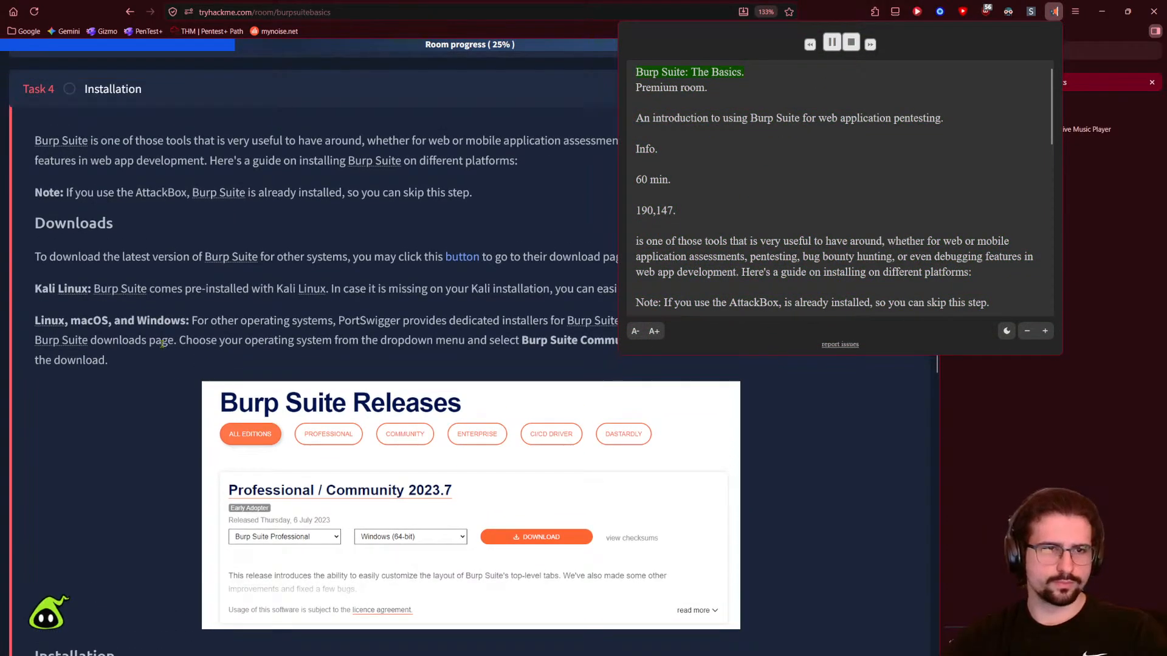
left_click(119, 163)
scroll(120, 163, "up", 1)
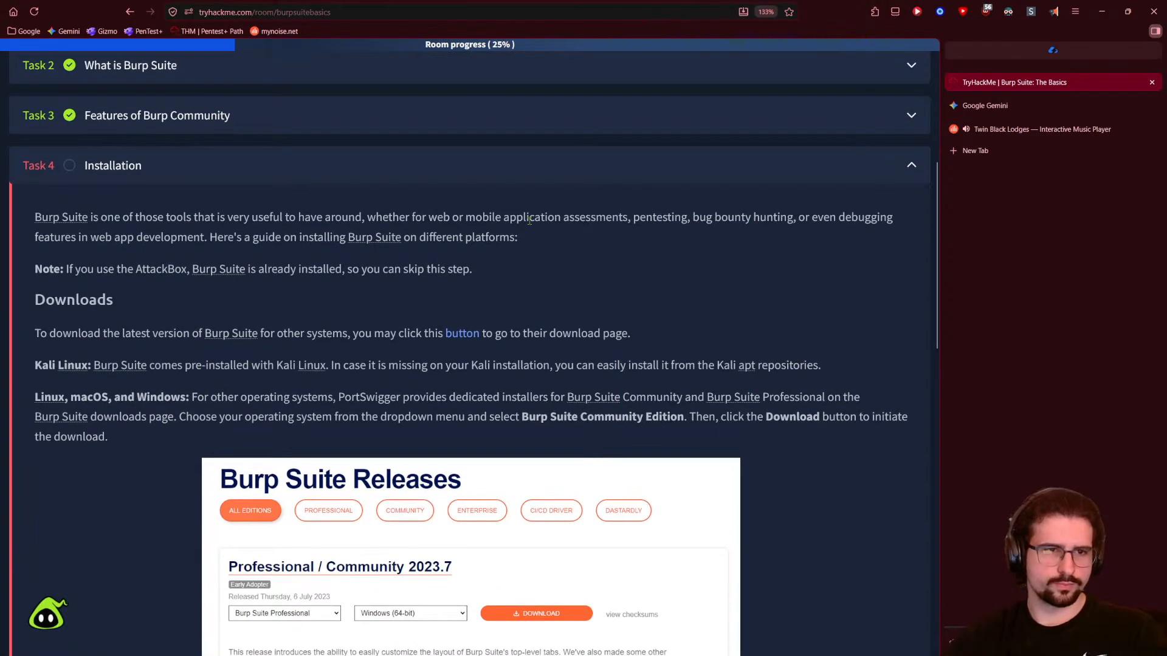
left_click(1054, 11)
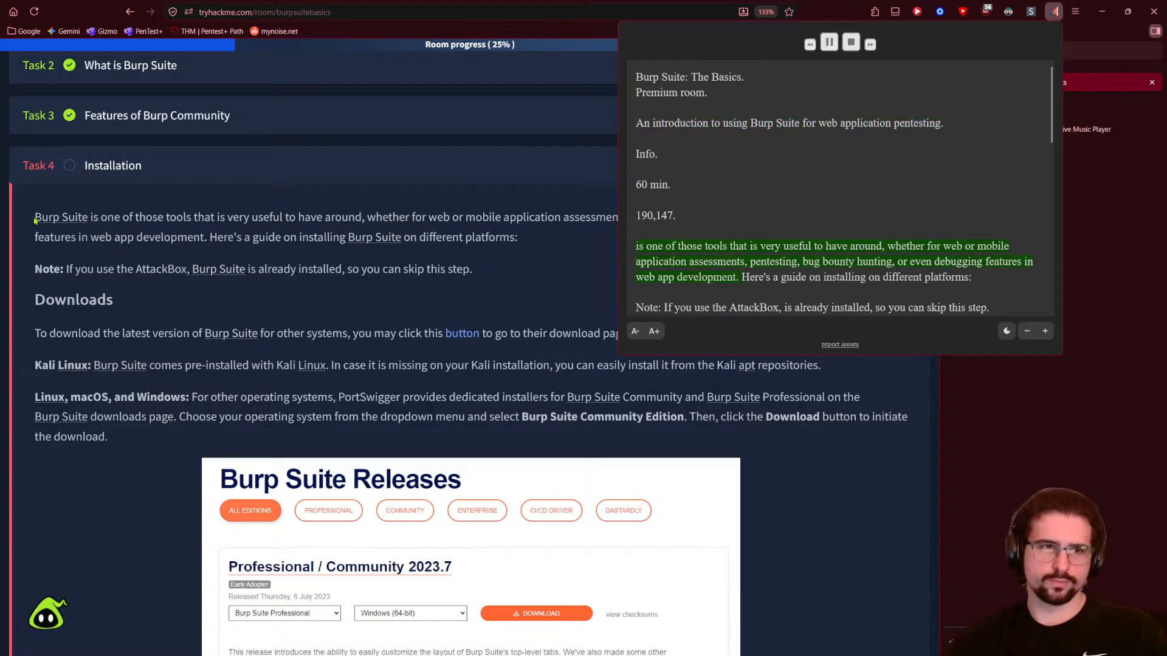
left_click(91, 215)
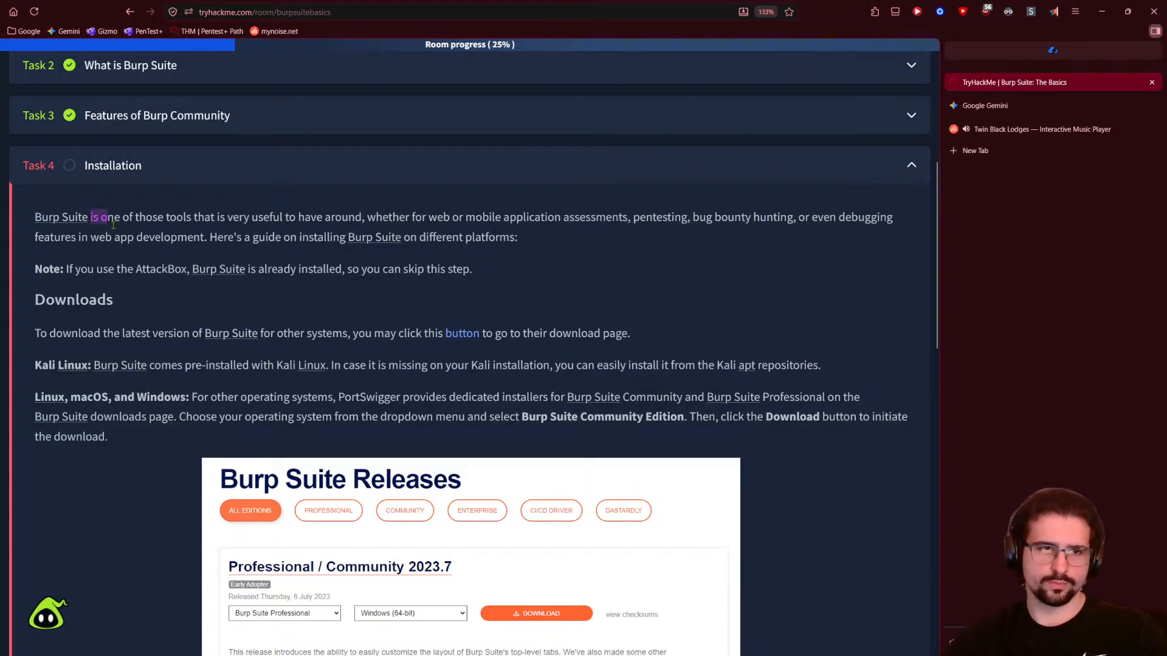
triple_click(124, 239)
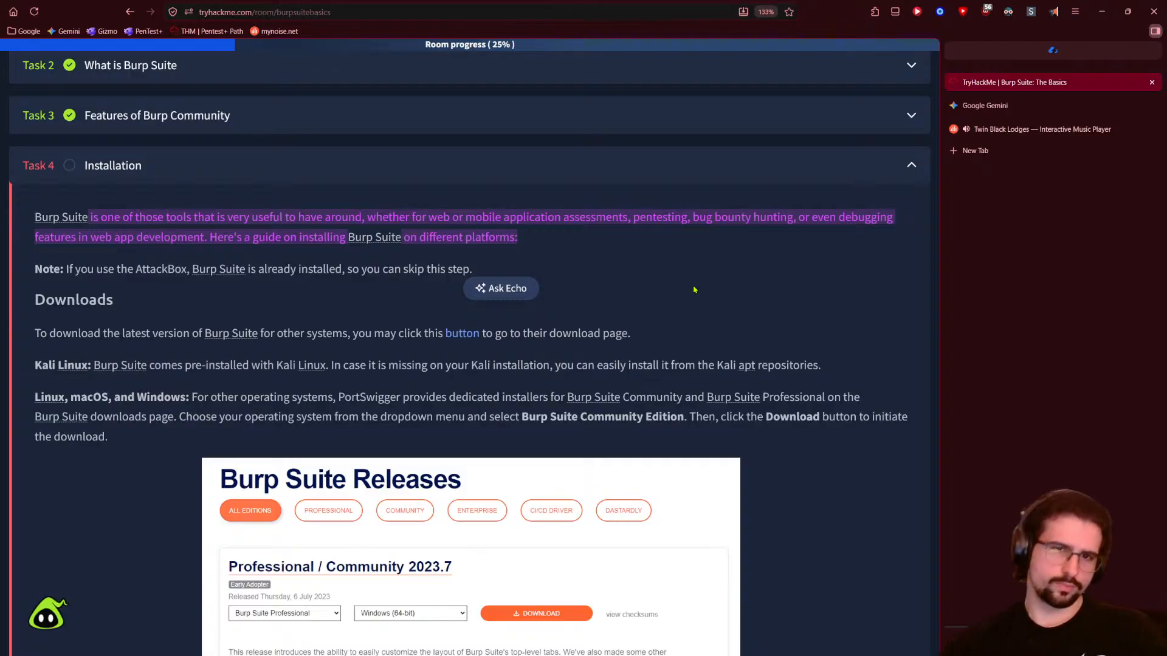
left_click(708, 341)
- Read down the installation instructions, briefly playing then stopping read-aloud, to the answer field
scroll(646, 311, "down", 1)
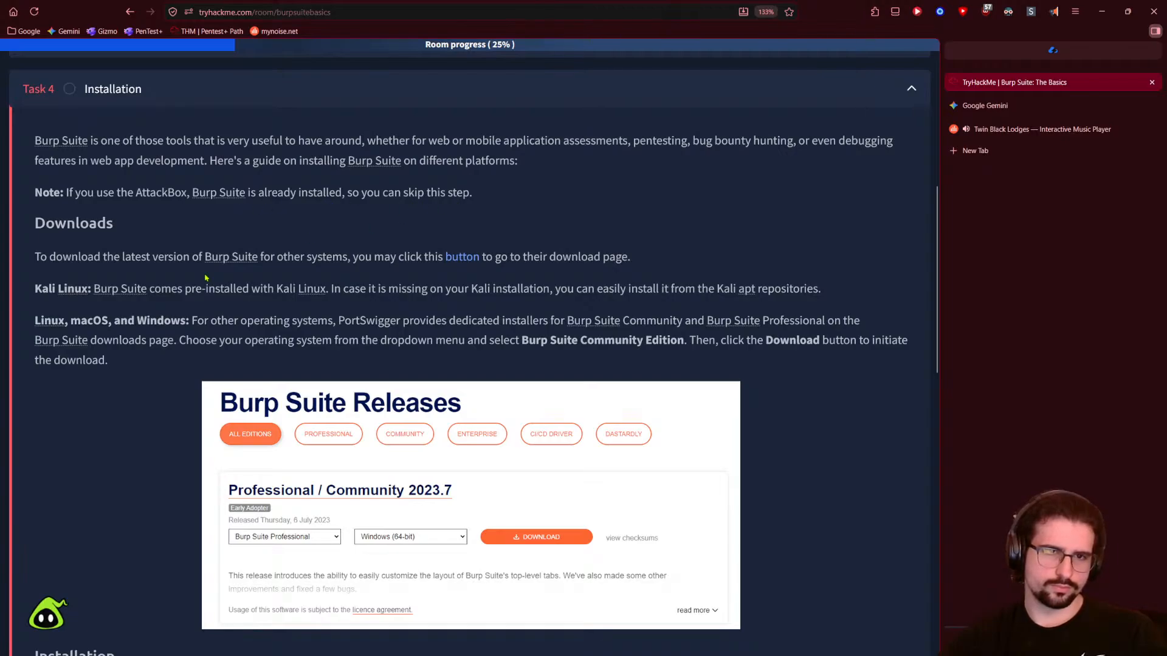
scroll(477, 330, "down", 1)
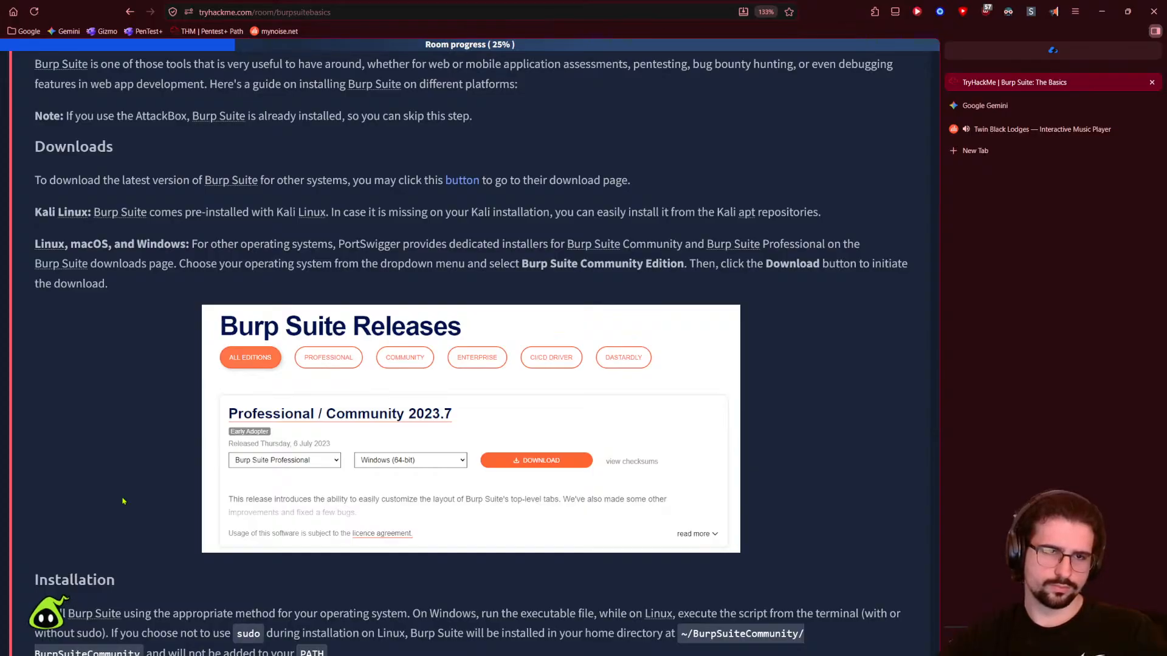
scroll(699, 356, "up", 1)
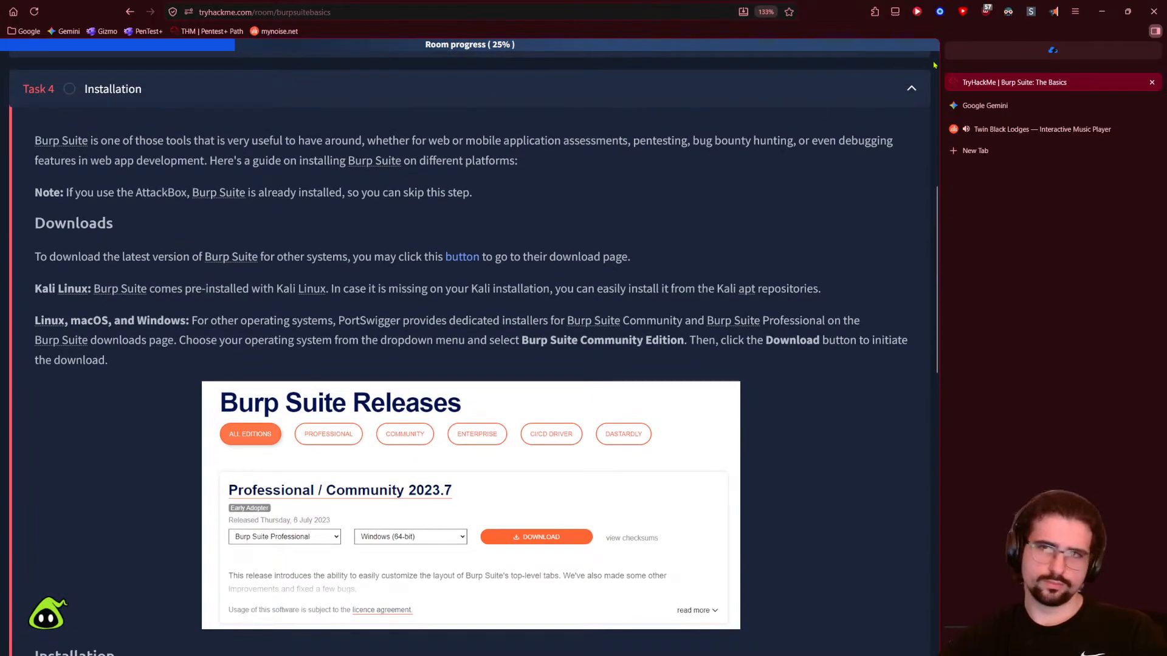
left_click(1054, 12)
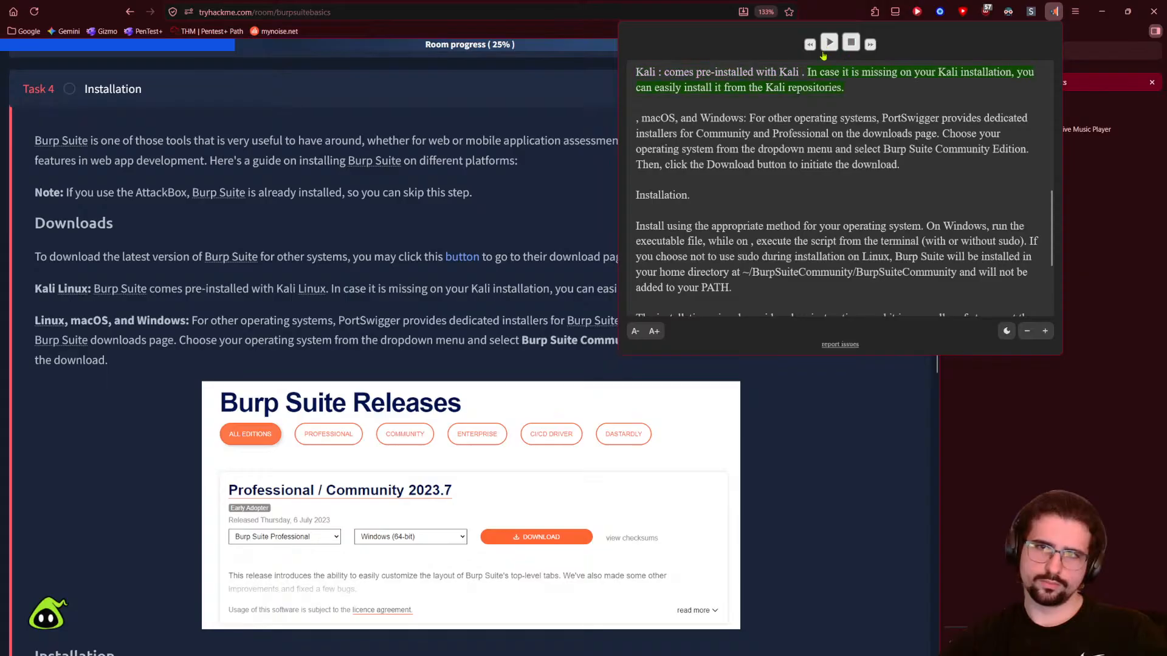
left_click(352, 319)
scroll(174, 335, "down", 4)
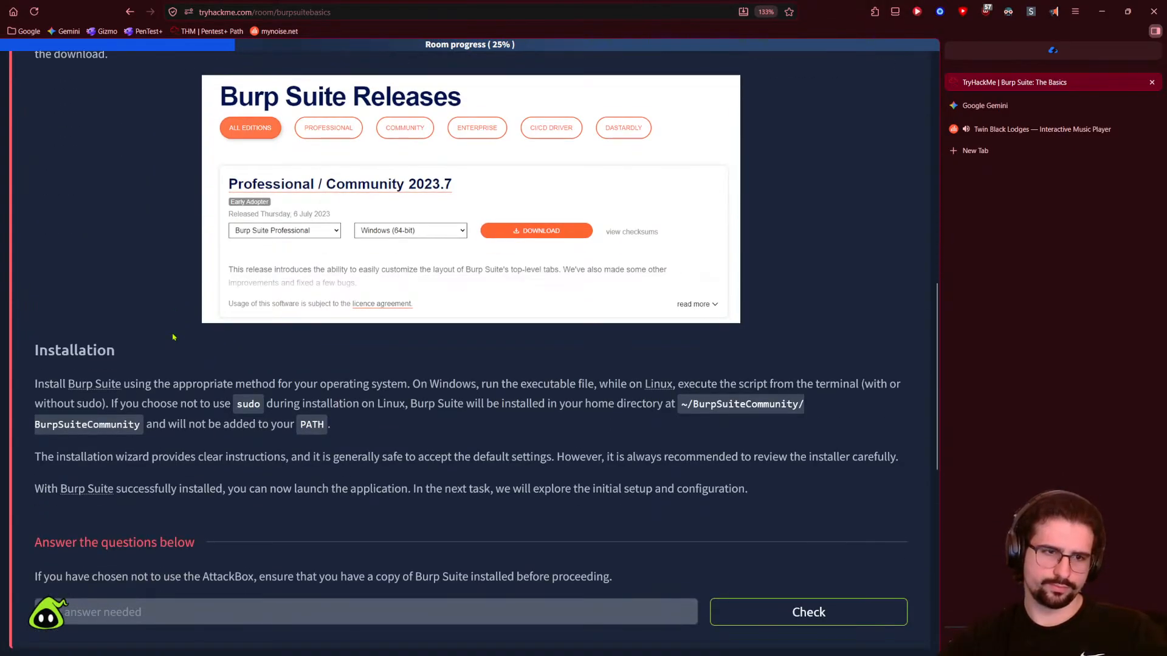
scroll(173, 336, "down", 1)
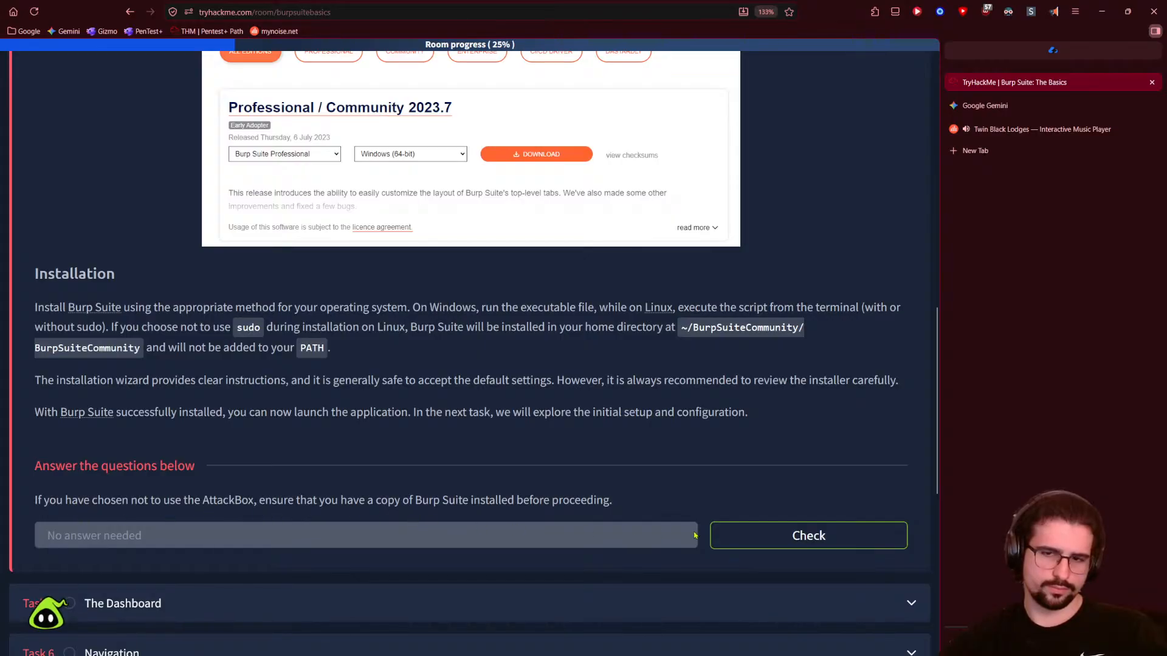
- Mark Task 4's question done and expand Task 5 The Dashboard
left_click(726, 535)
scroll(160, 450, "down", 2)
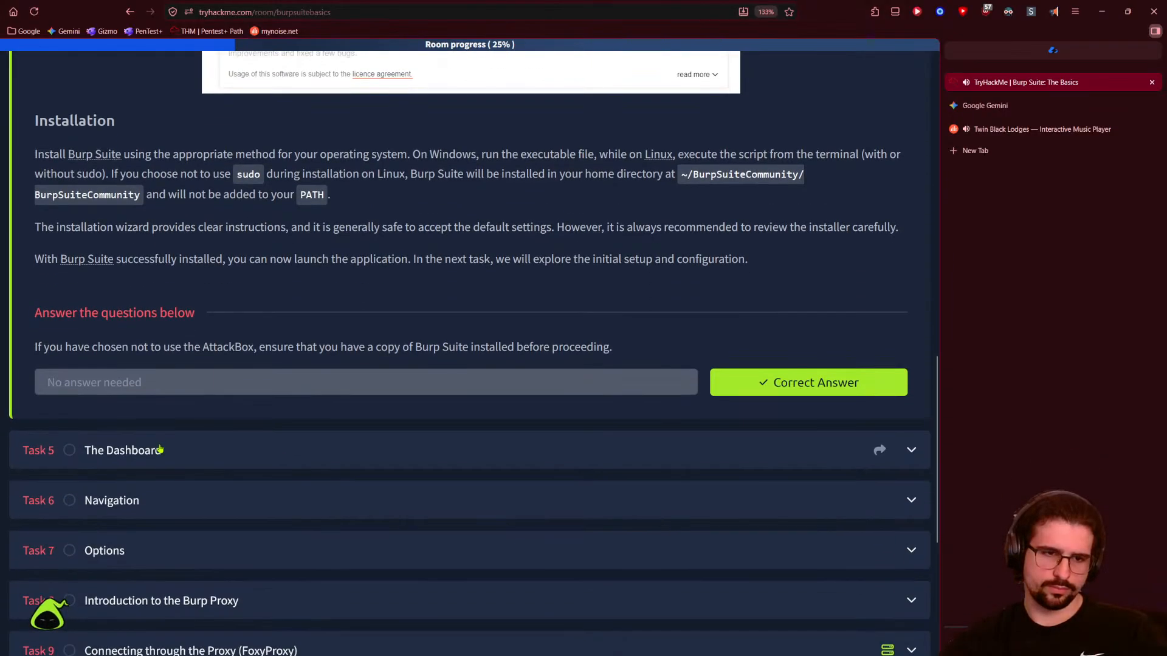
left_click(160, 450)
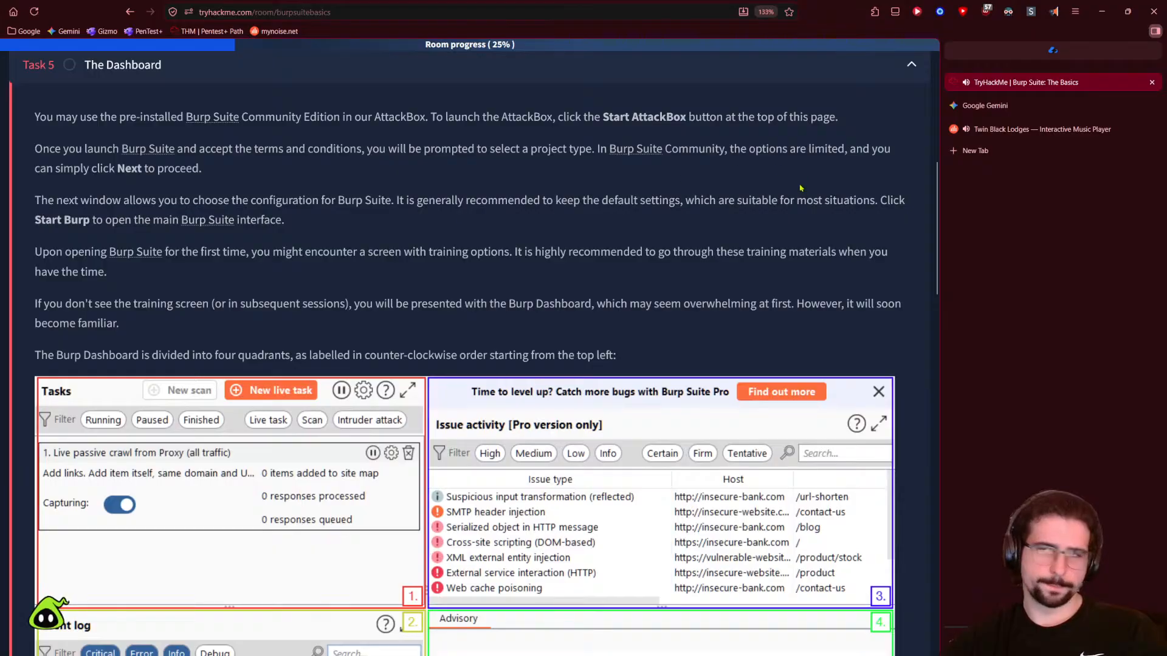
- Have the Dashboard text read aloud from the AttackBox sentence, then close the reader
left_click(1054, 11)
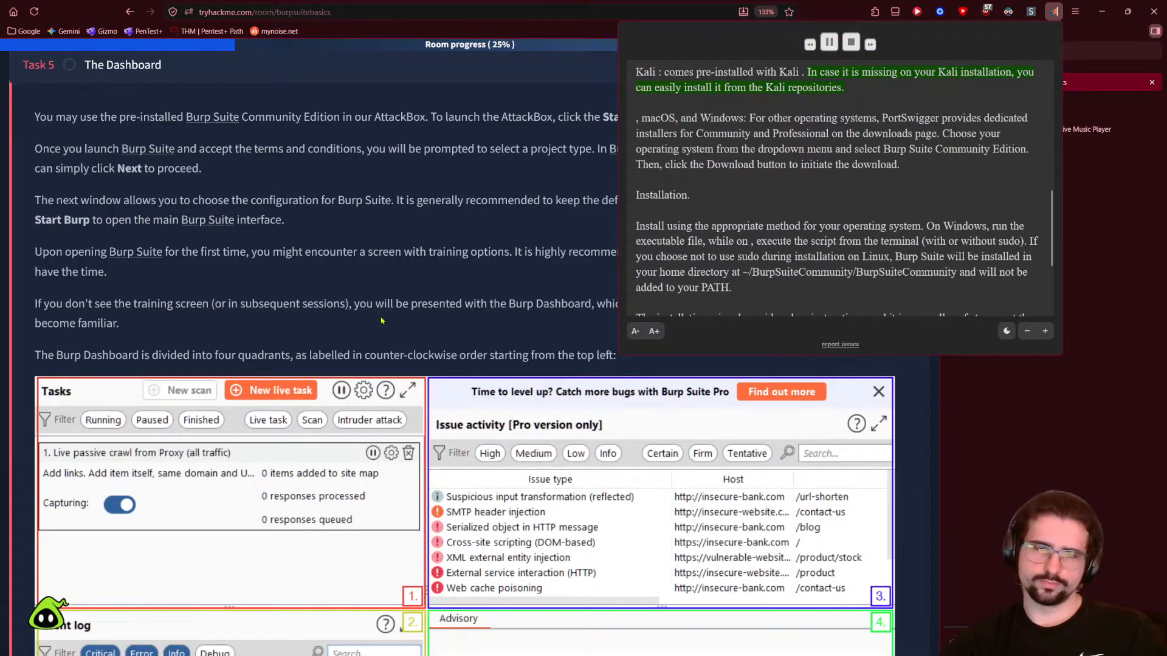
scroll(395, 320, "up", 1)
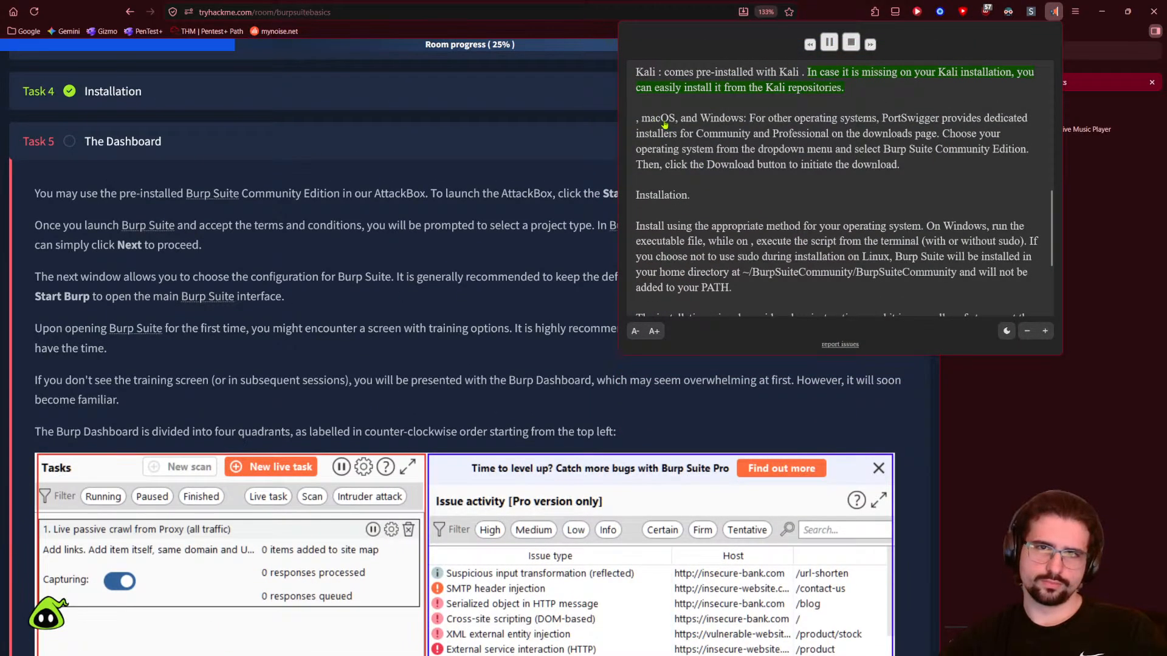
left_click(851, 42)
left_click(1010, 42)
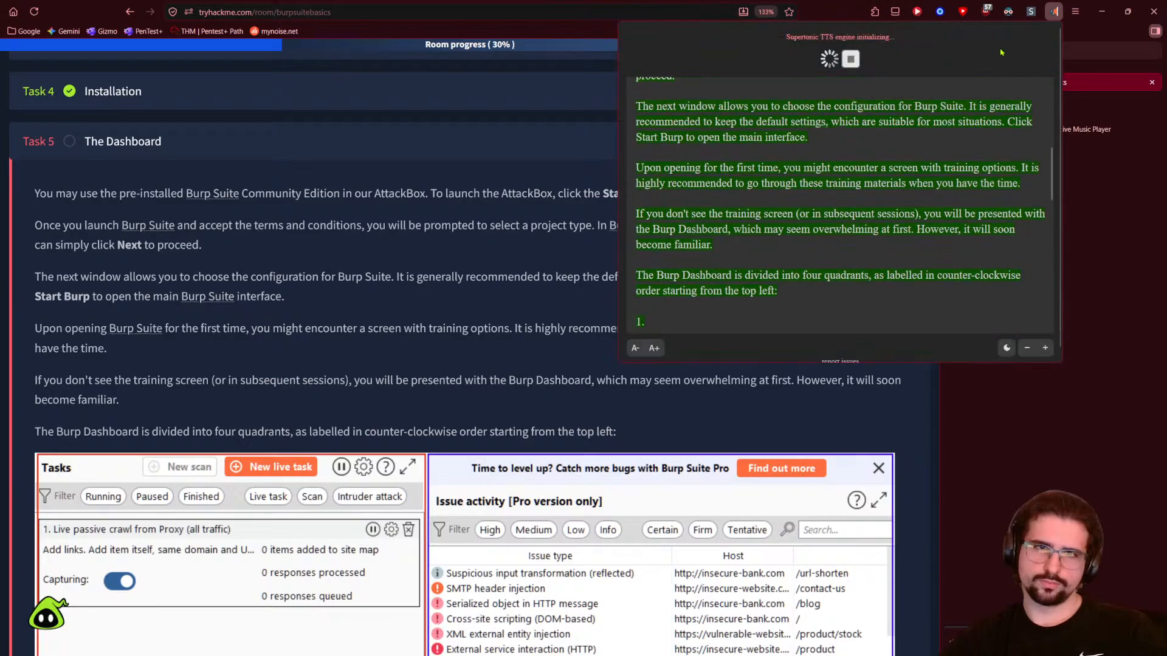
left_click(669, 243)
left_click(359, 242)
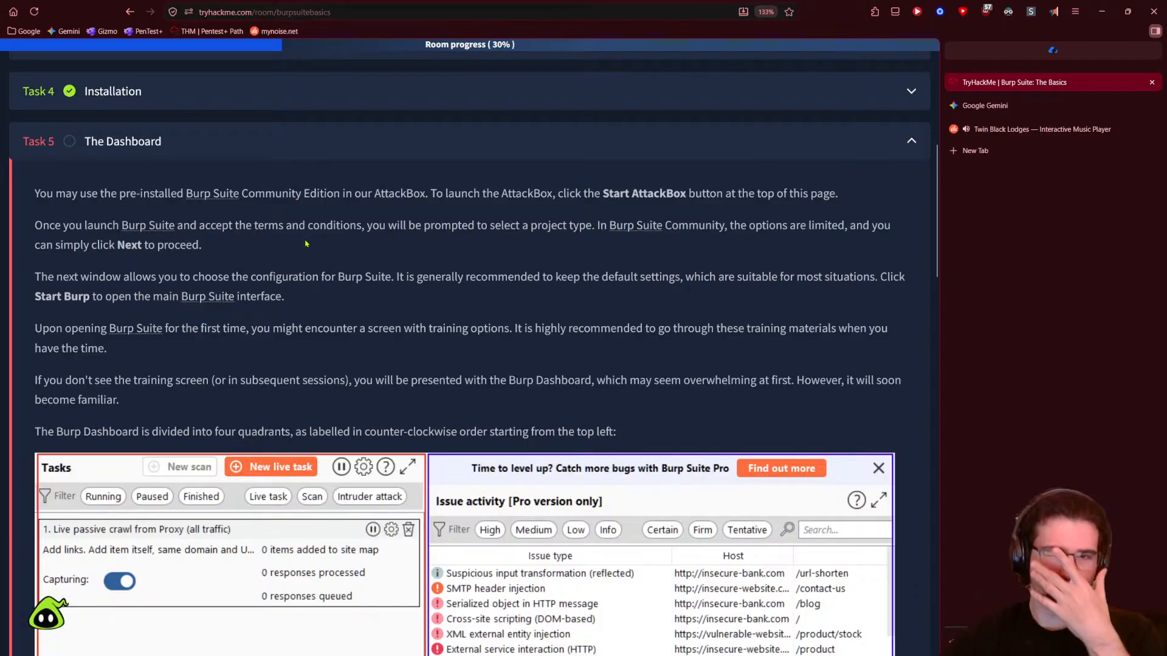
scroll(402, 419, "up", 1)
scroll(403, 420, "up", 10)
- Launch the AttackBox beside the Task 5 text and widen its pane
left_click(150, 290)
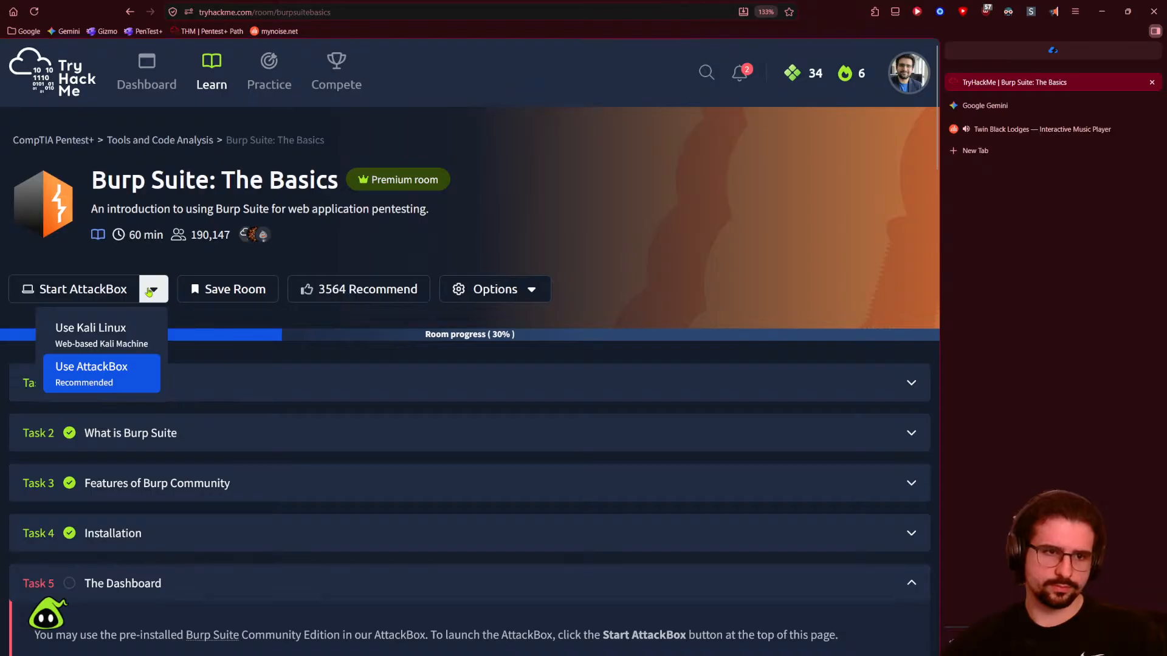
left_click(116, 291)
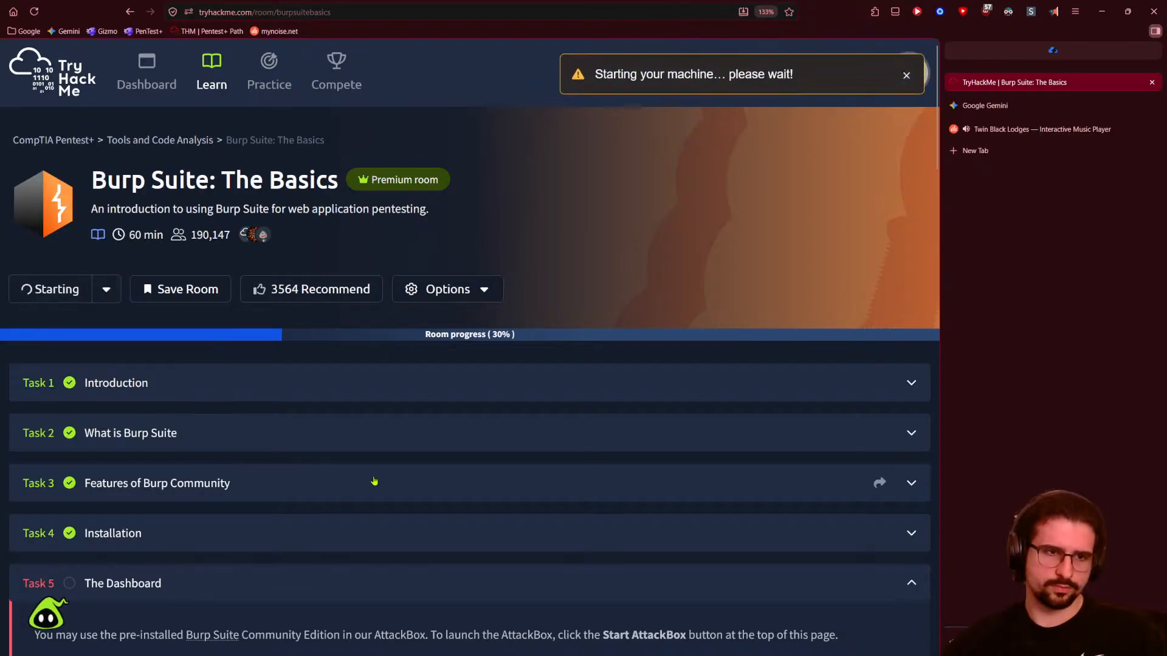
scroll(425, 437, "down", 5)
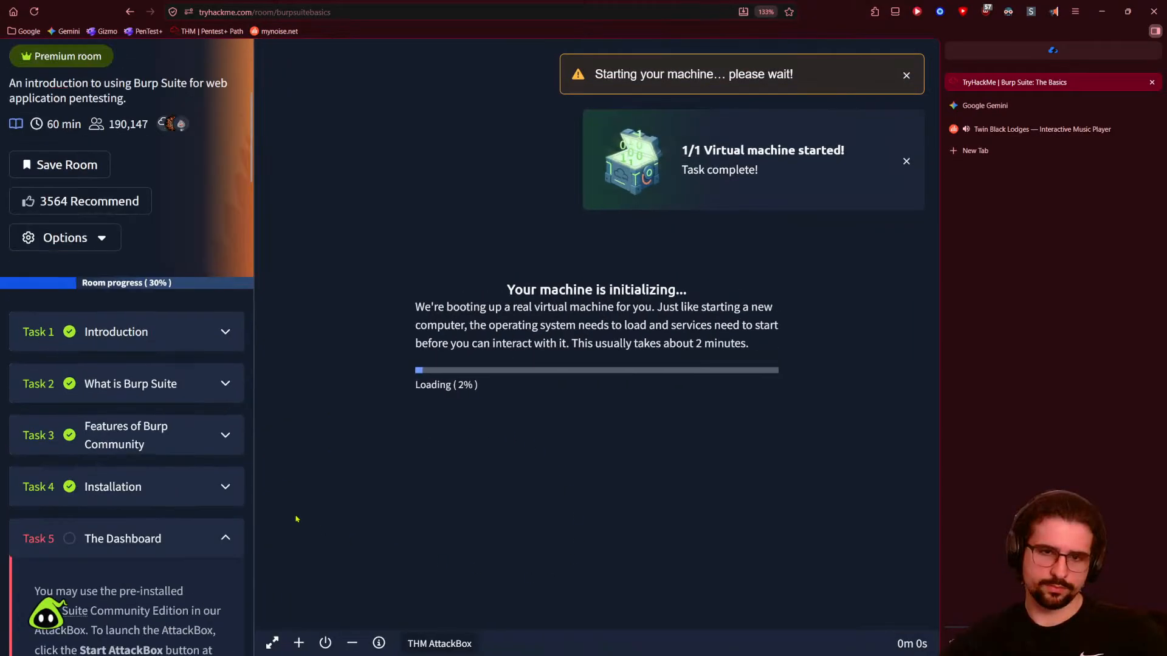
left_click_drag(280, 478, 732, 480)
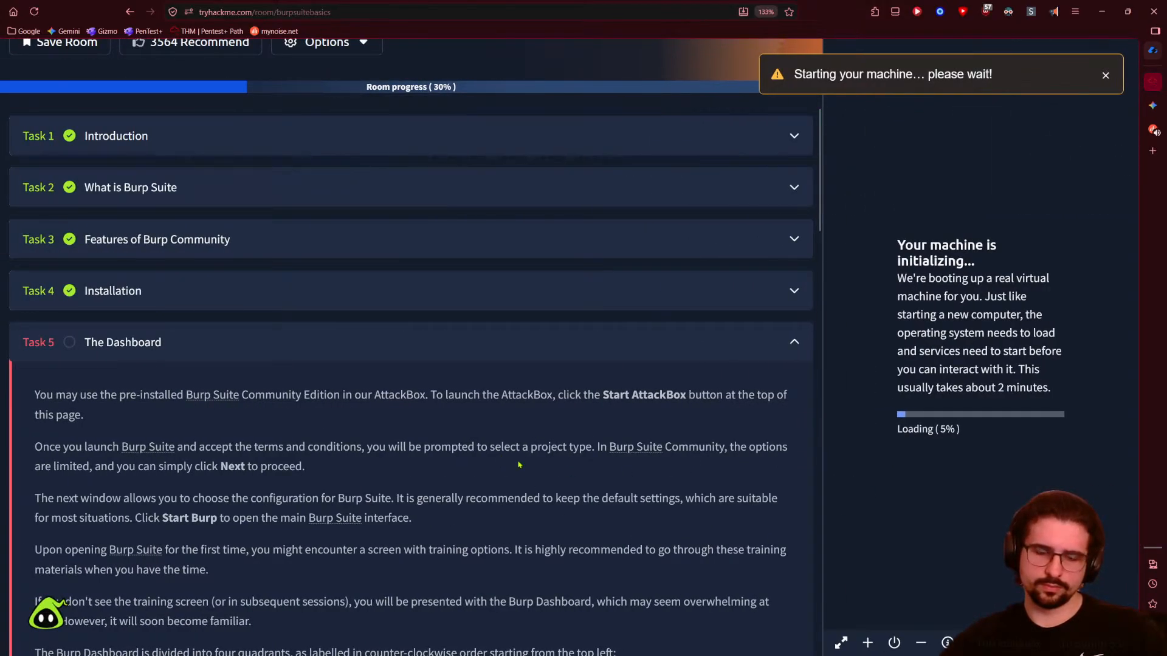
scroll(571, 472, "down", 10)
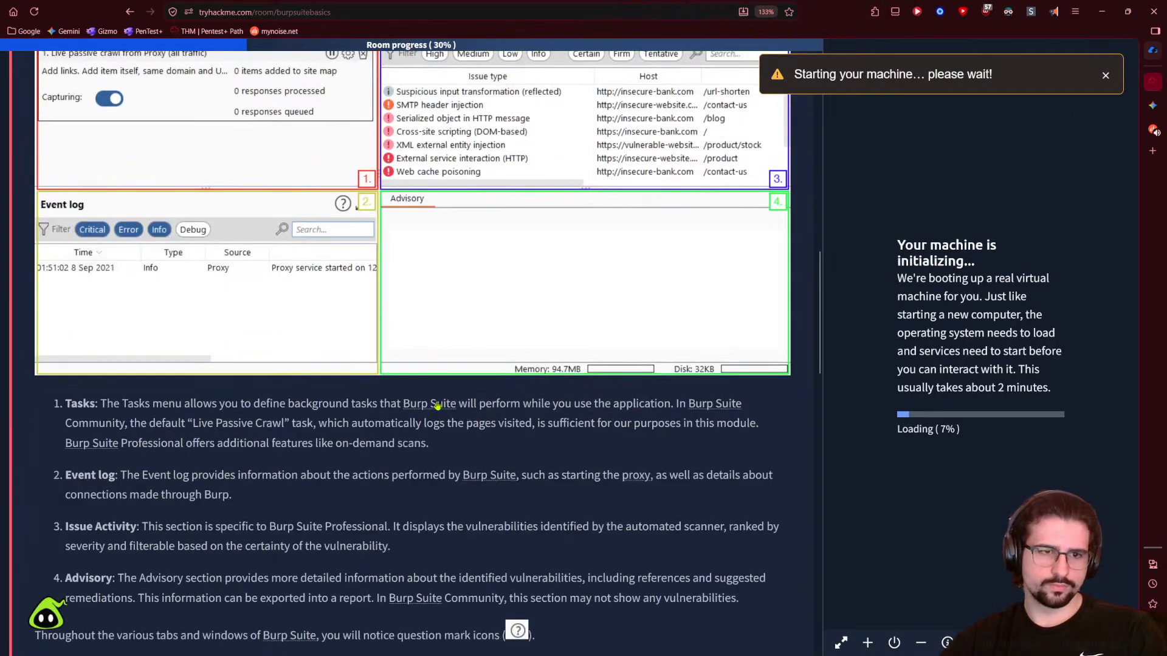
scroll(437, 406, "up", 8)
scroll(208, 240, "down", 1)
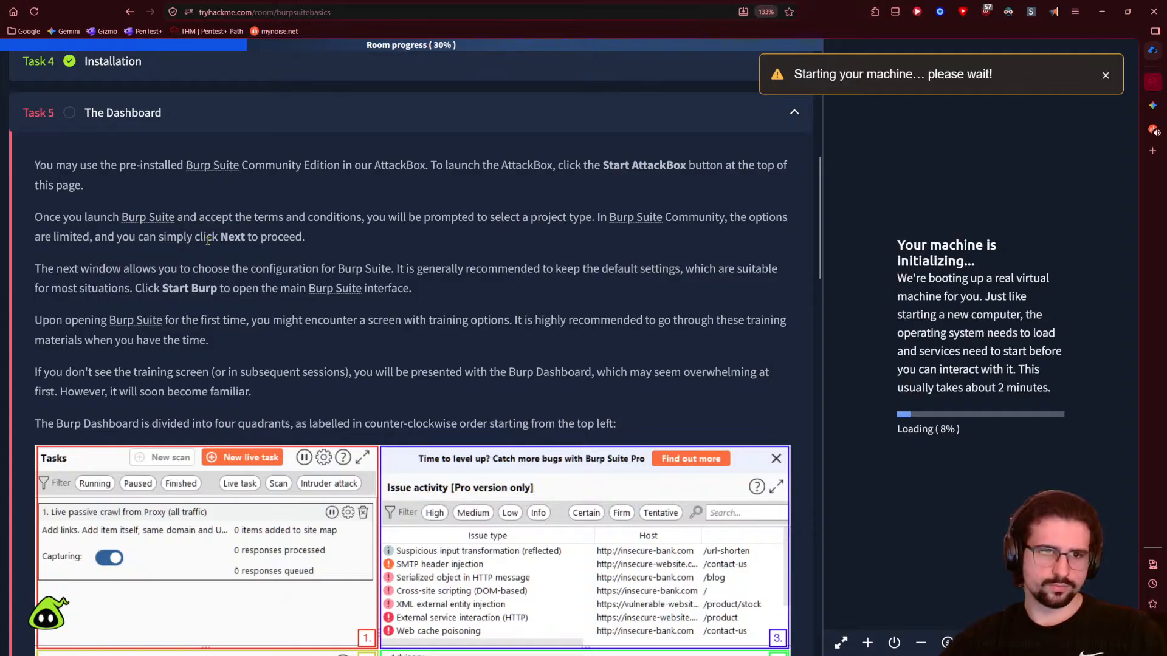
left_click(1105, 75)
left_click_drag(820, 263, 553, 296)
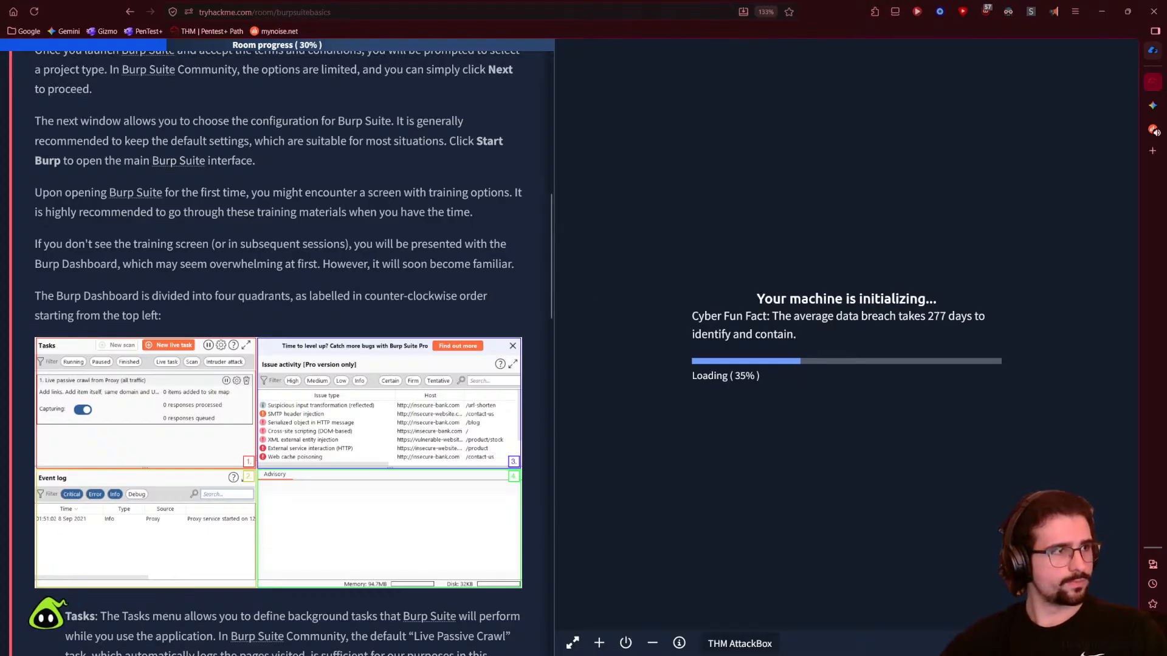
- Rearrange the split and switch to the myNoise Twin Black Lodges soundscape tab
left_click_drag(260, 188, 1166, 268)
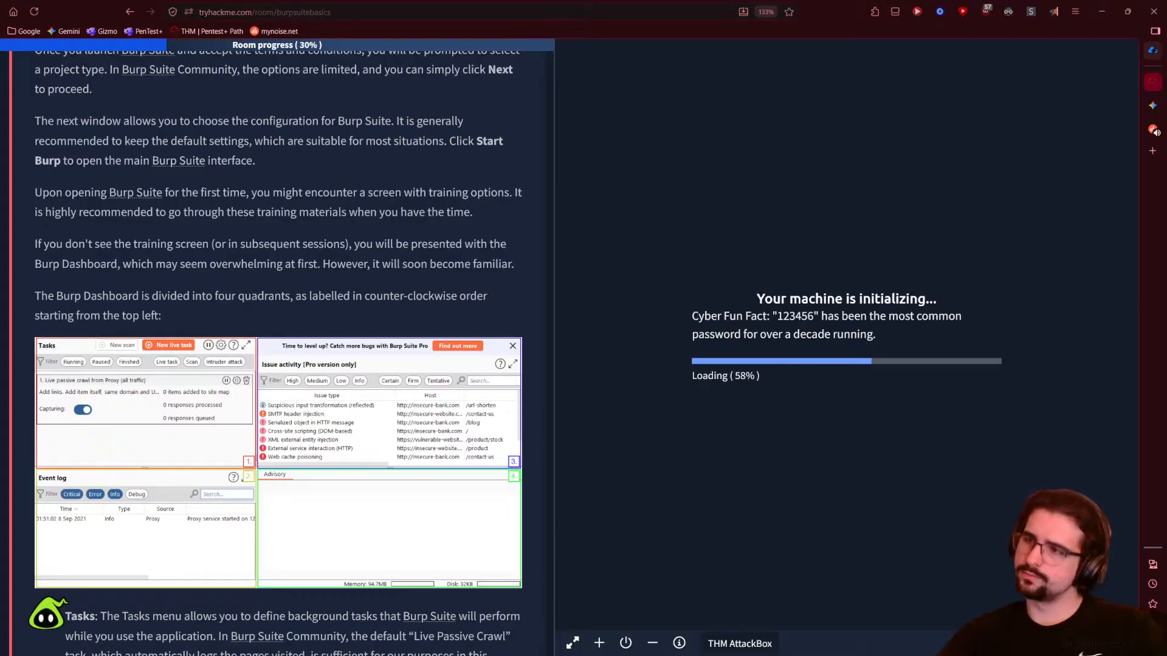
left_click(1153, 129)
scroll(990, 289, "down", 10)
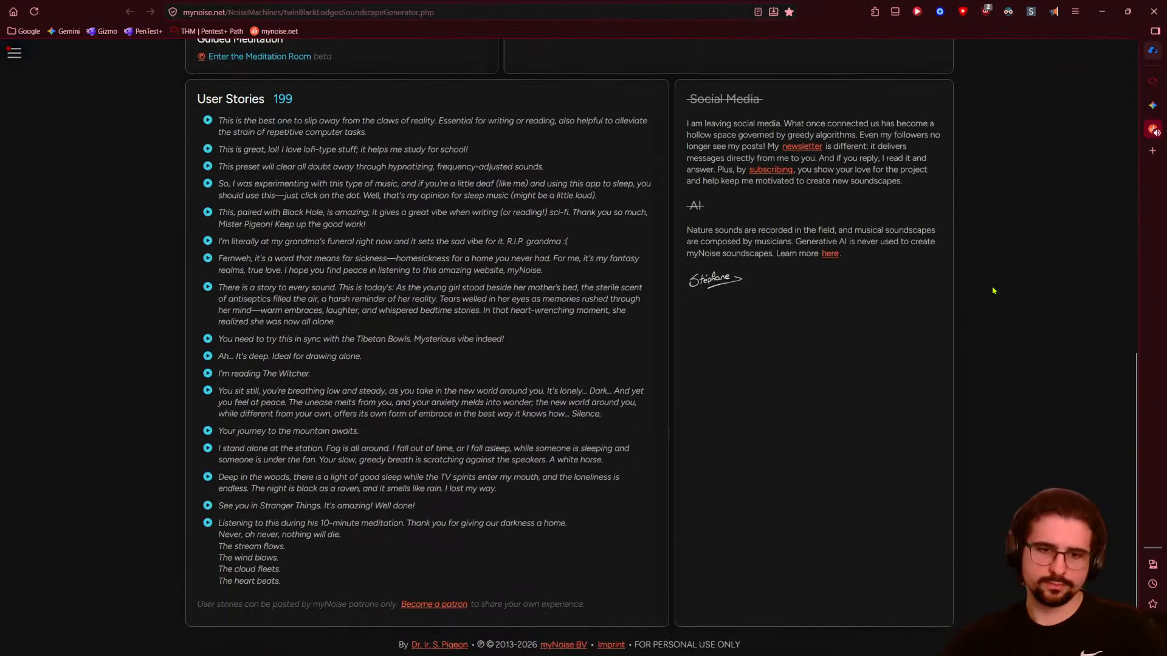
- Try presets Flashes Again, Looking Back, Haunting and Timeless, settle on Minimal, then leave myNoise
scroll(547, 304, "up", 10)
left_click(203, 291)
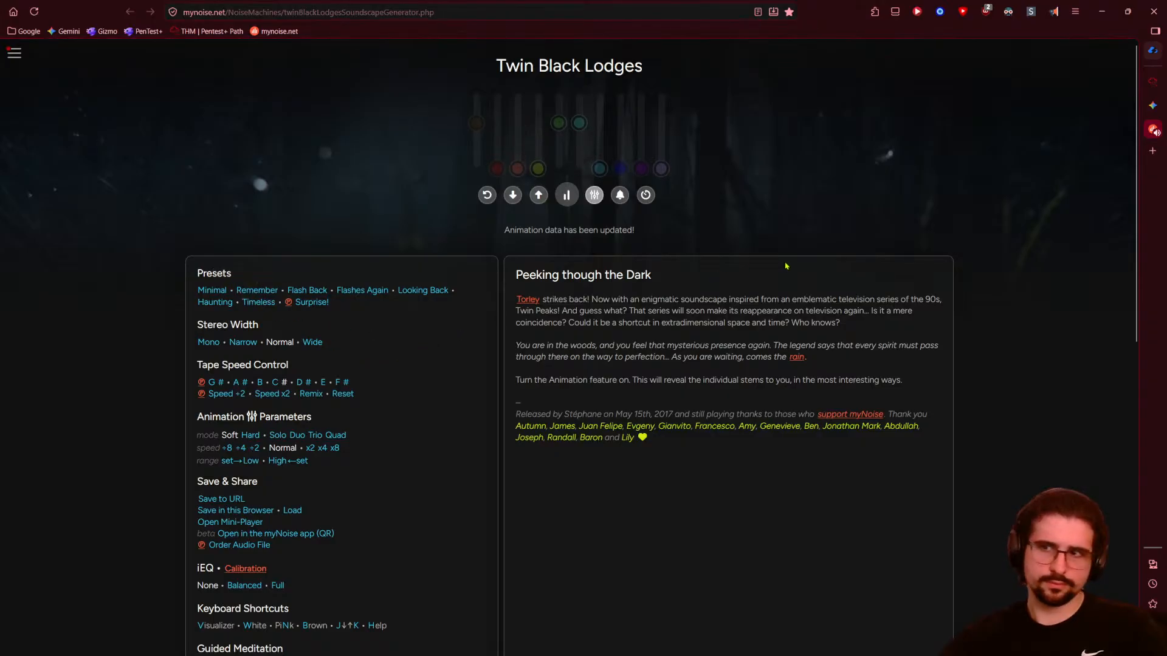
left_click(1152, 81)
left_click(1158, 128)
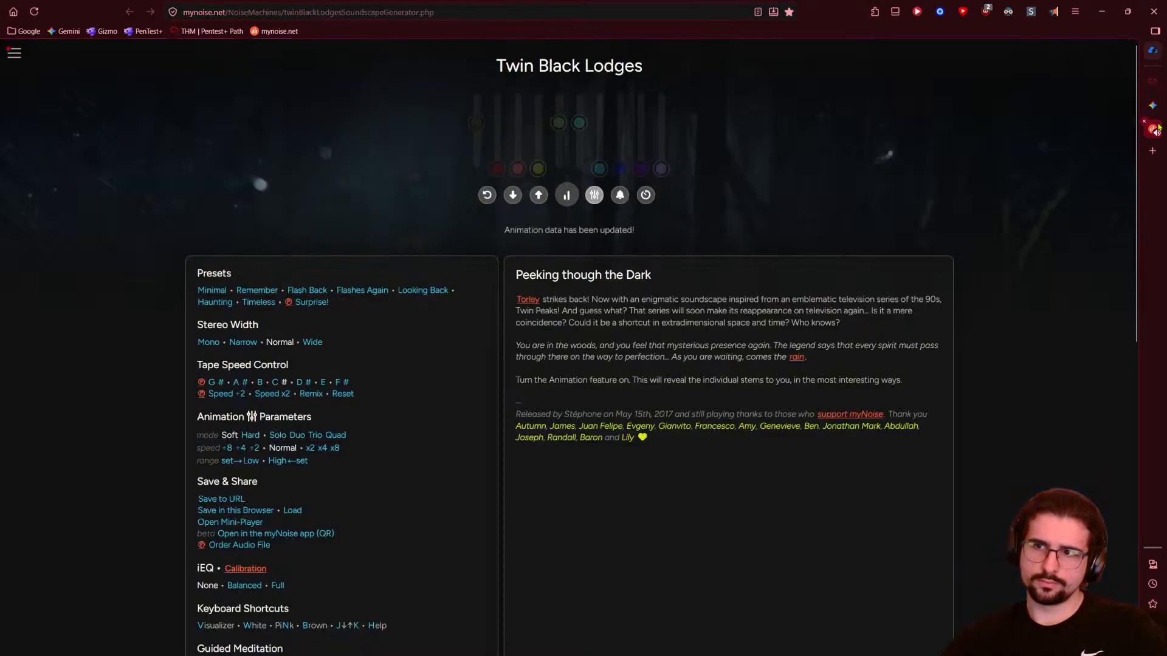
left_click(350, 296)
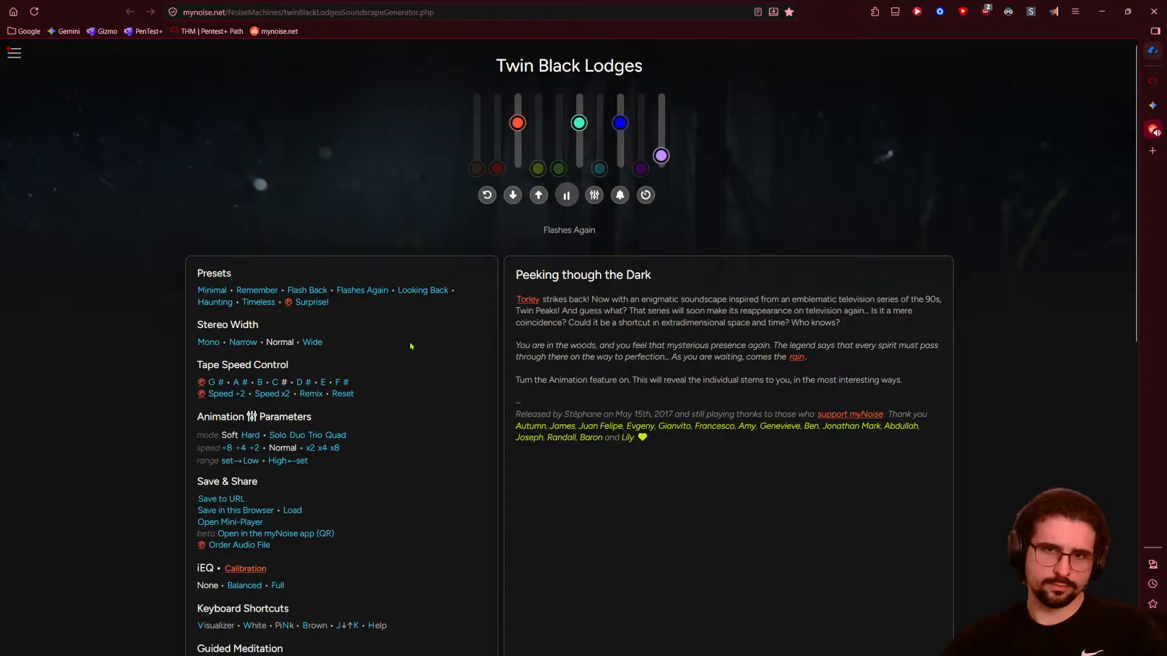
left_click(409, 295)
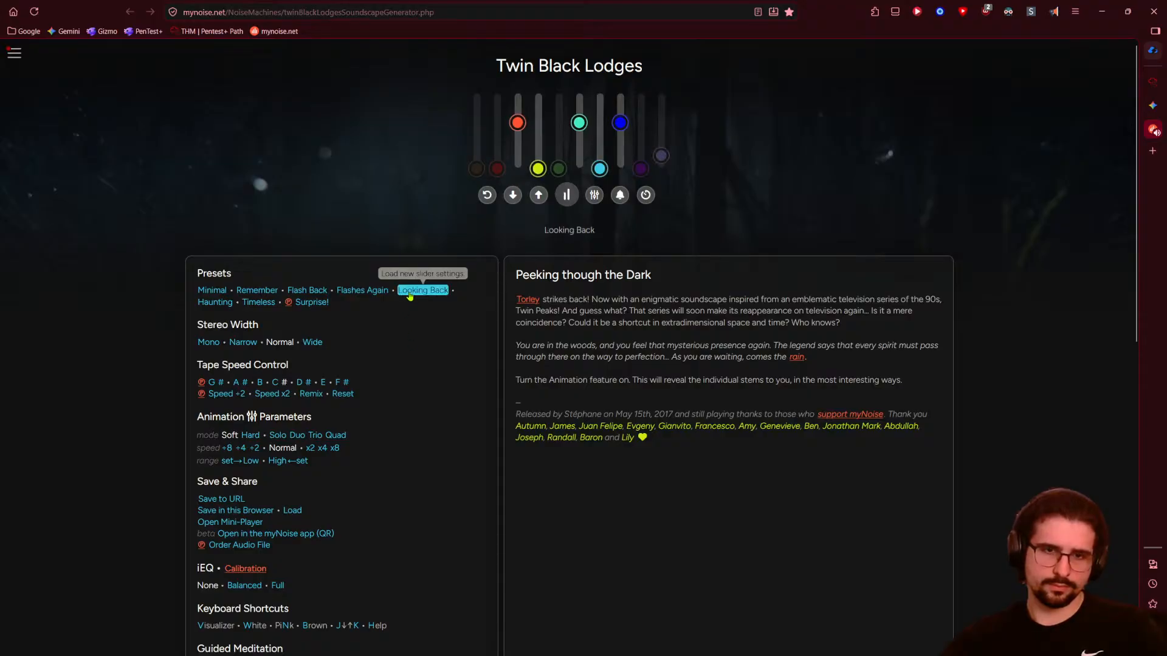
left_click(216, 302)
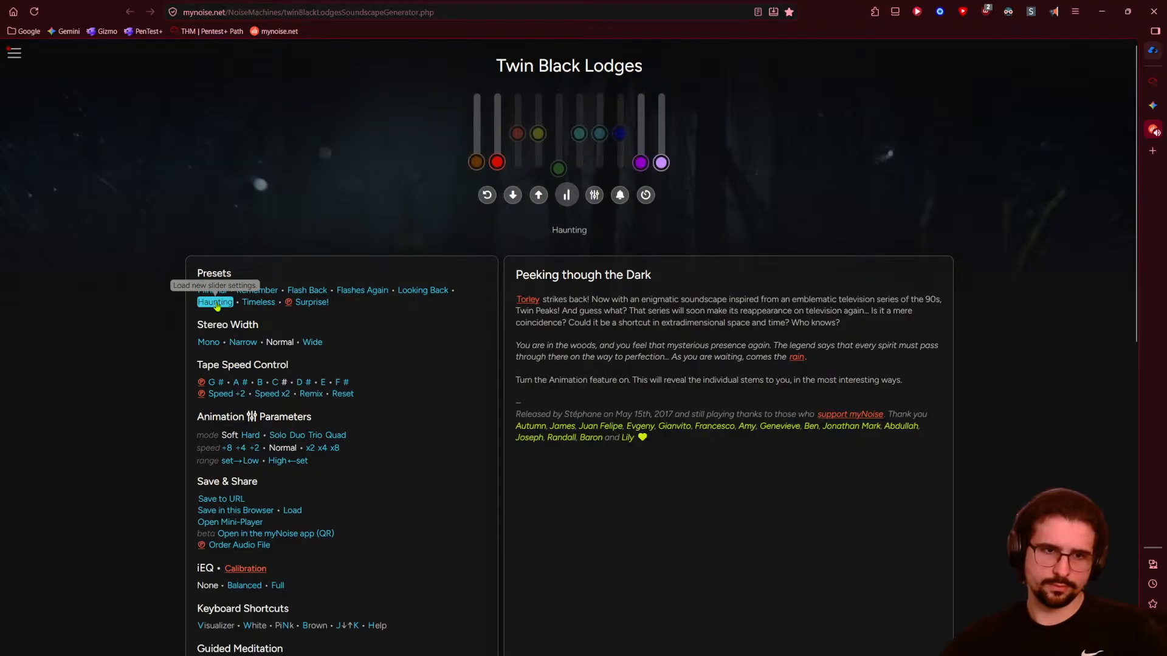
left_click(263, 307)
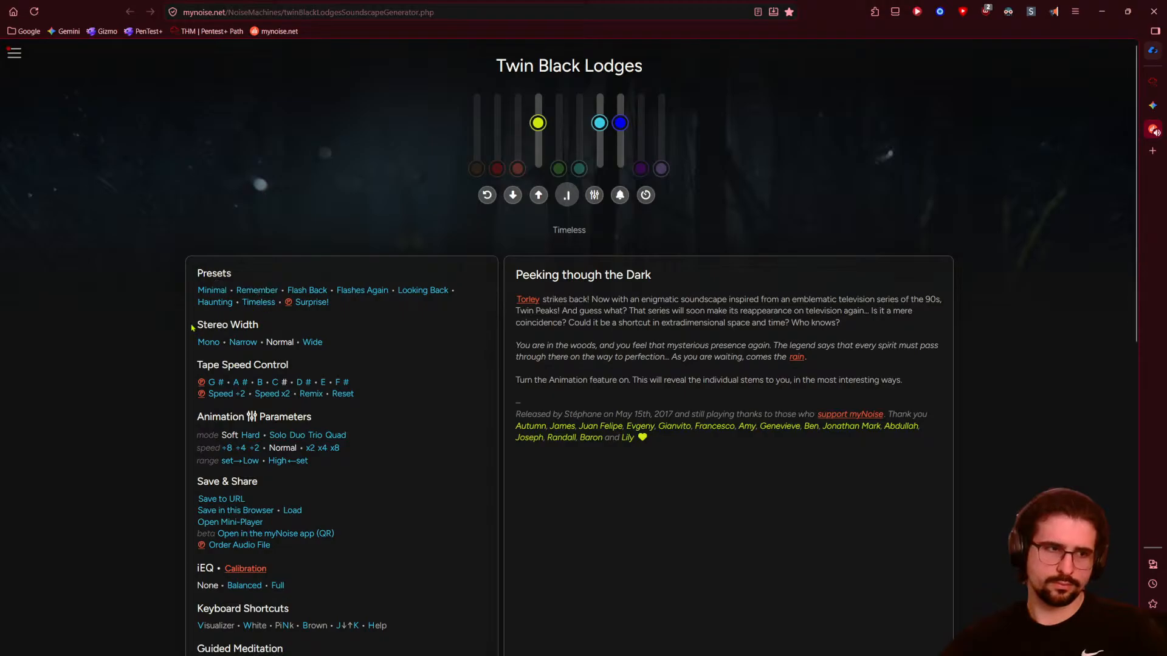
left_click(209, 291)
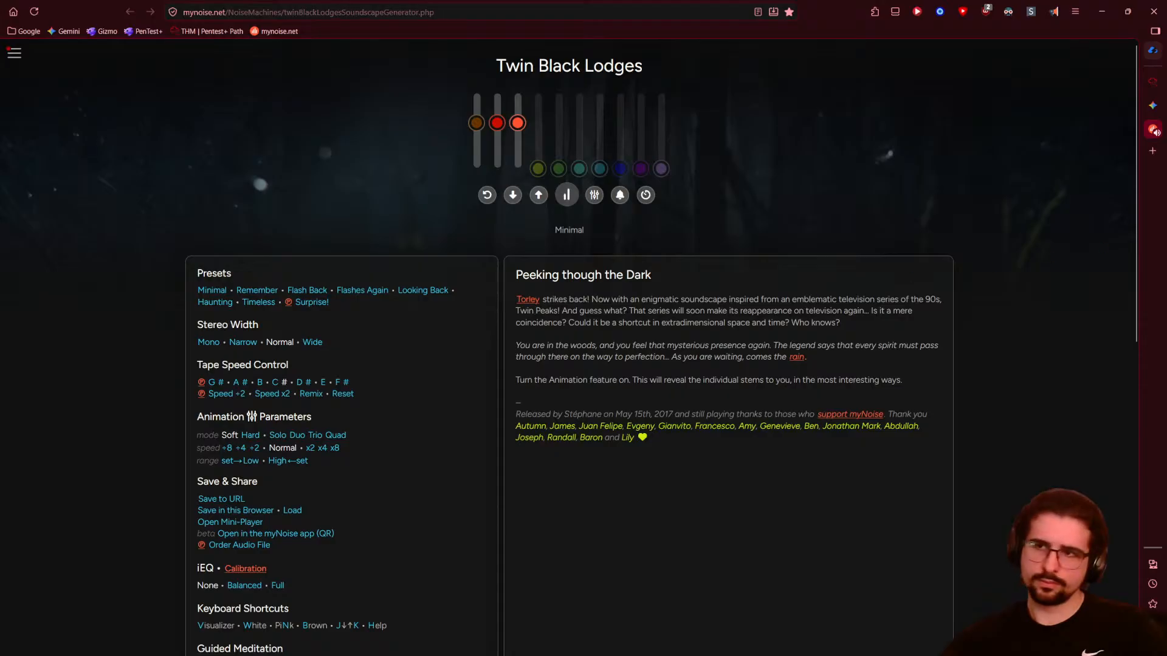
left_click(1158, 106)
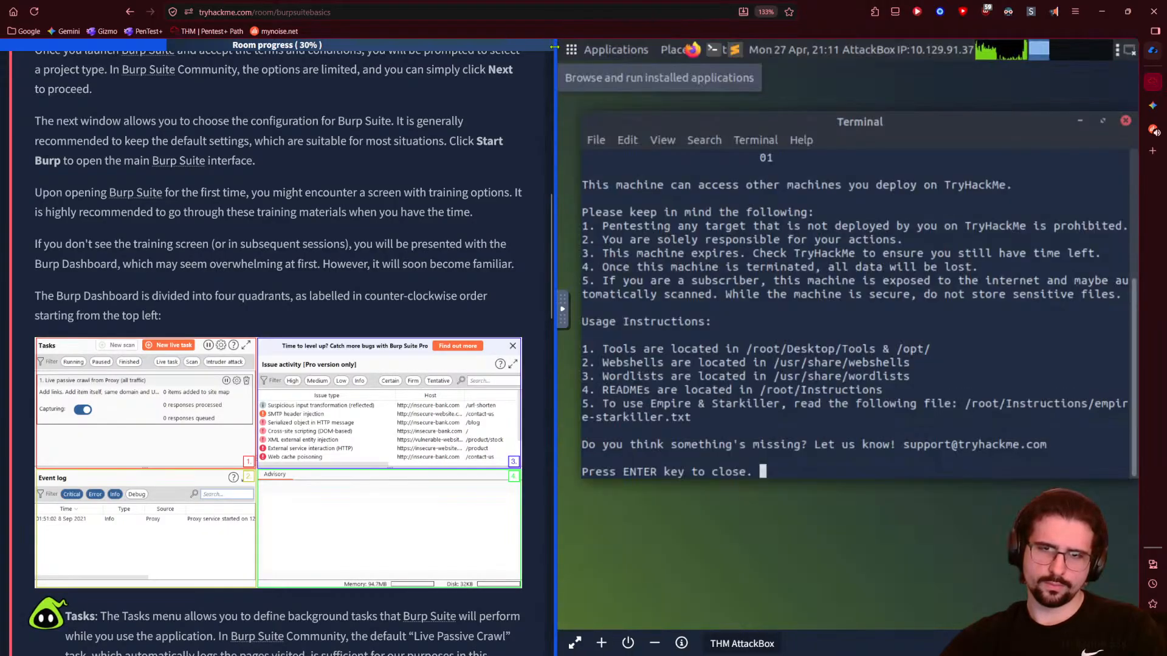
- Widen the AttackBox pane, close the welcome Terminal and launch Burp Suite from the dock
left_click_drag(553, 47, 519, 63)
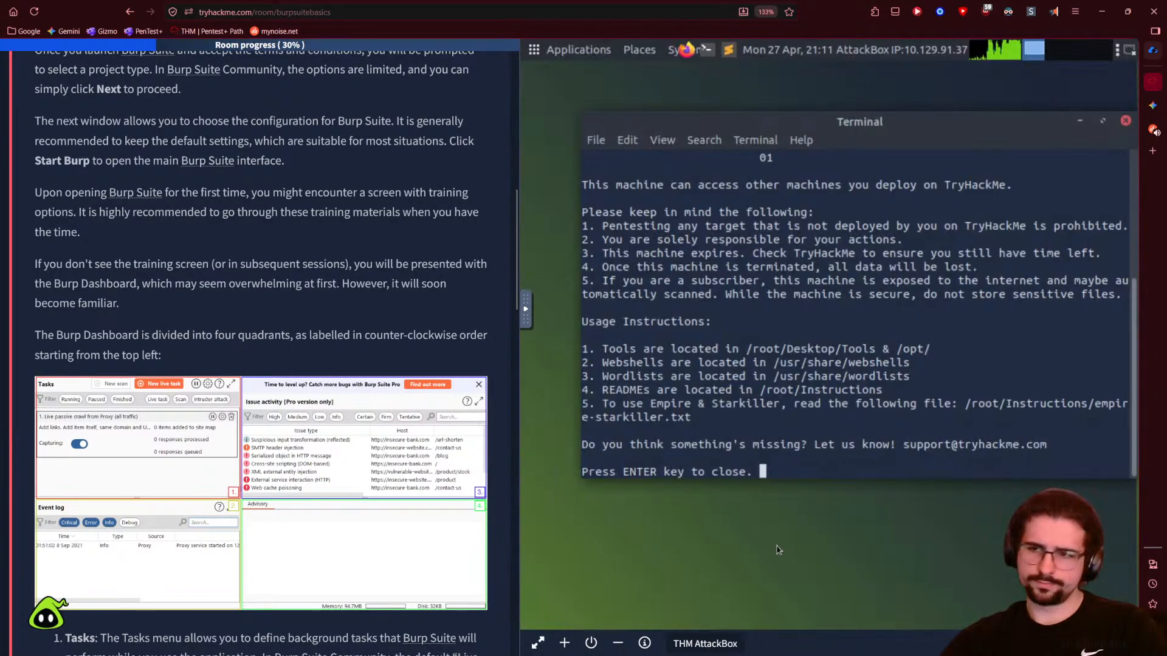
left_click_drag(684, 156, 761, 171)
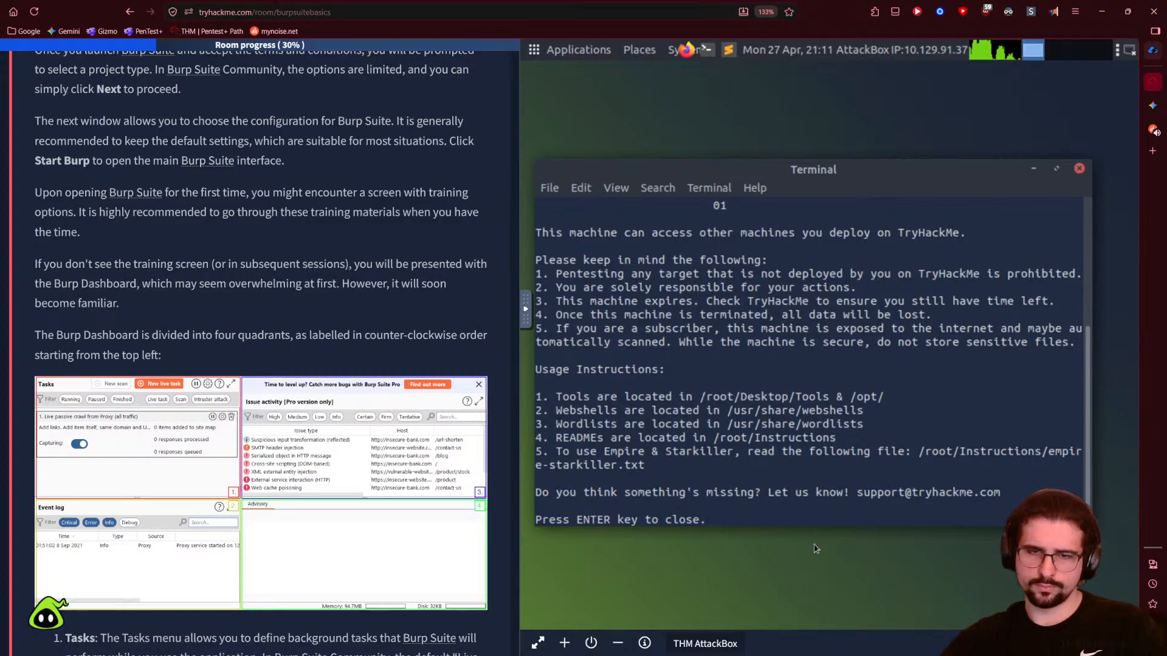
left_click(1080, 168)
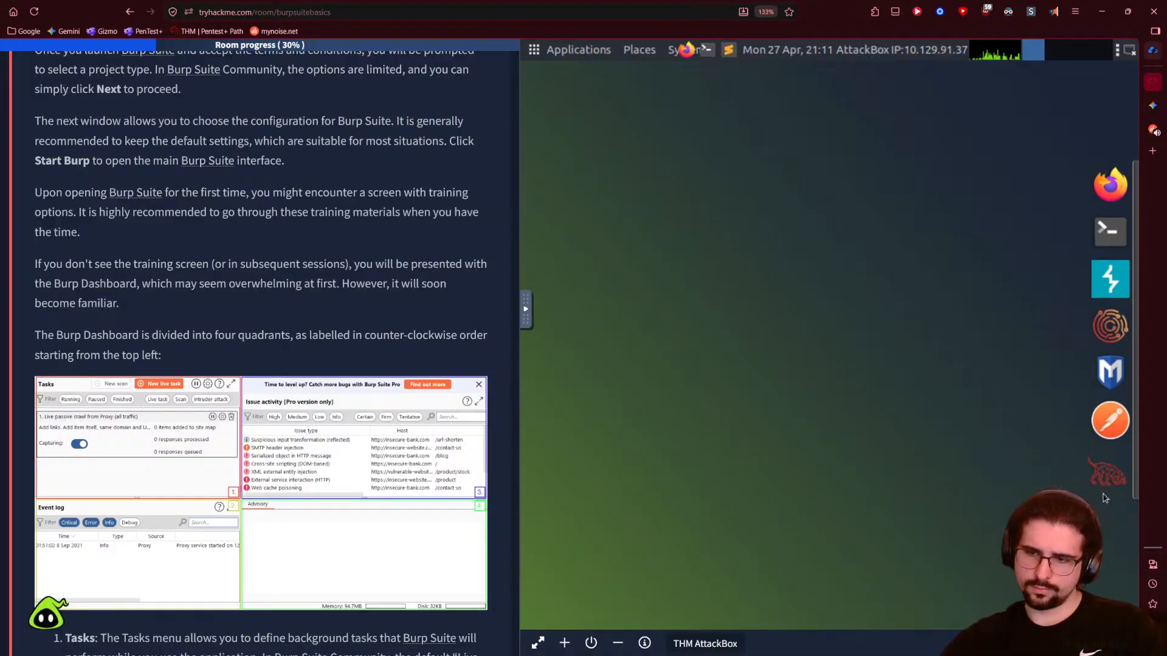
left_click(1105, 303)
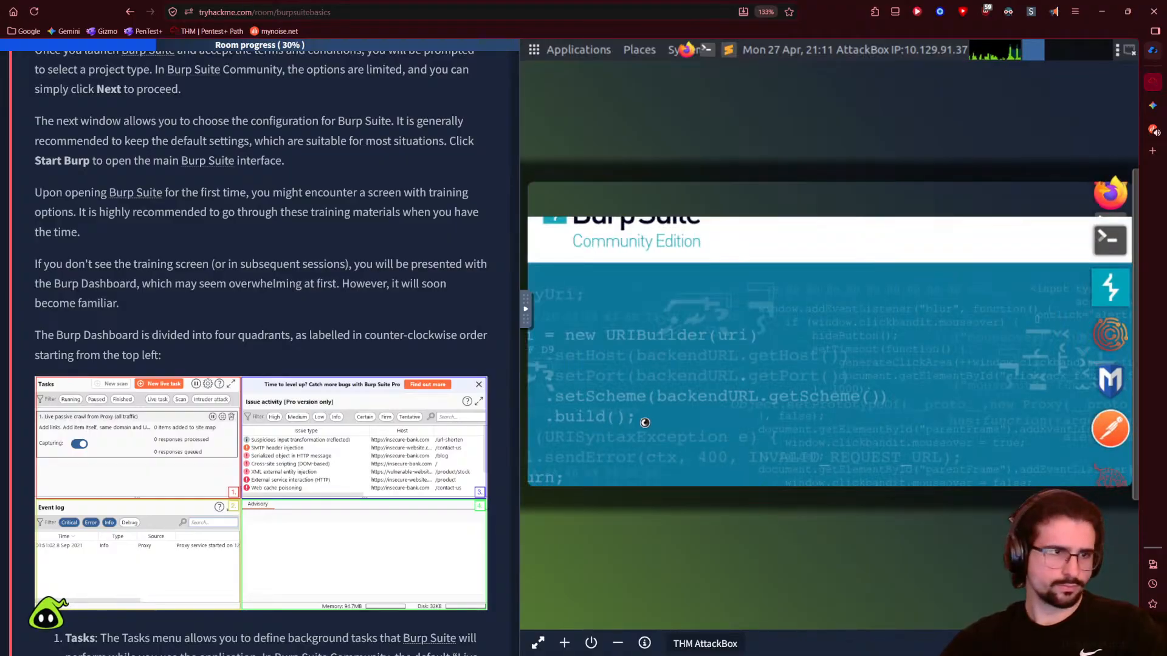
scroll(153, 508, "up", 3)
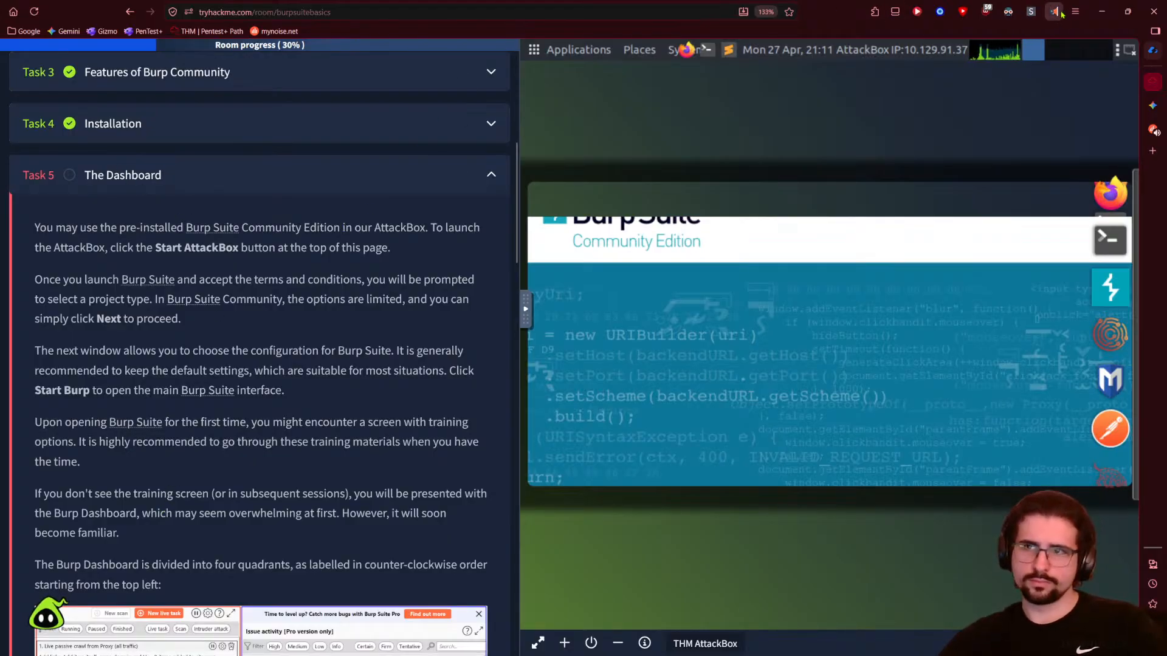
- Start read-aloud on Task 5's opening text, then hop via myNoise back to the TryHackMe room
left_click(1053, 11)
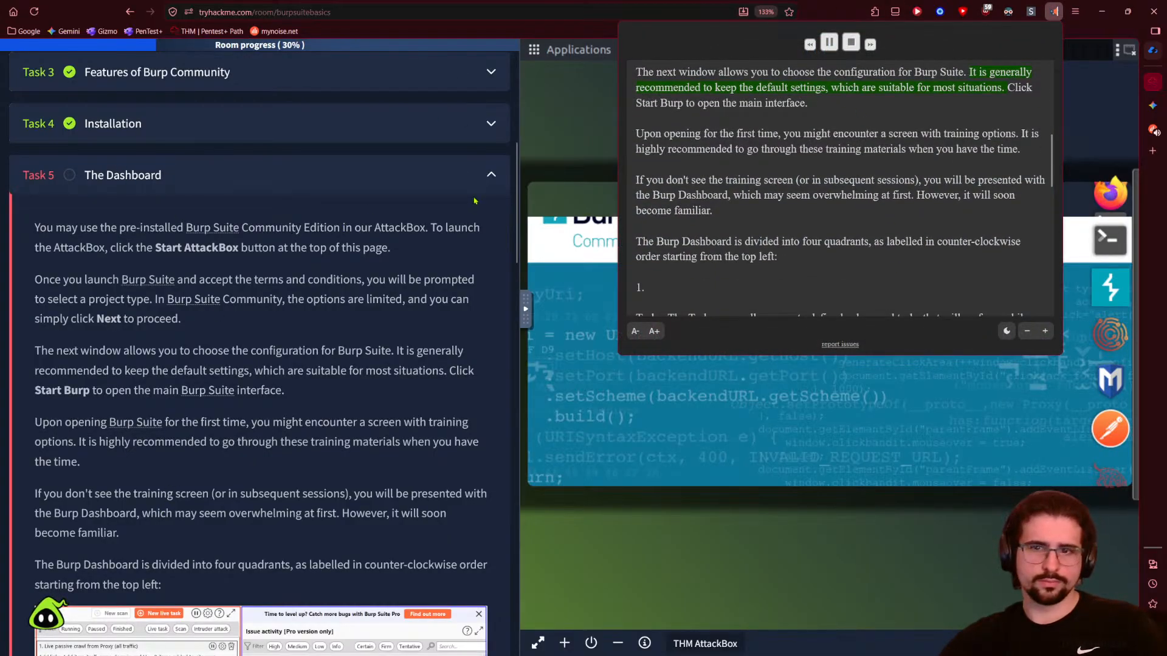
scroll(690, 204, "up", 2)
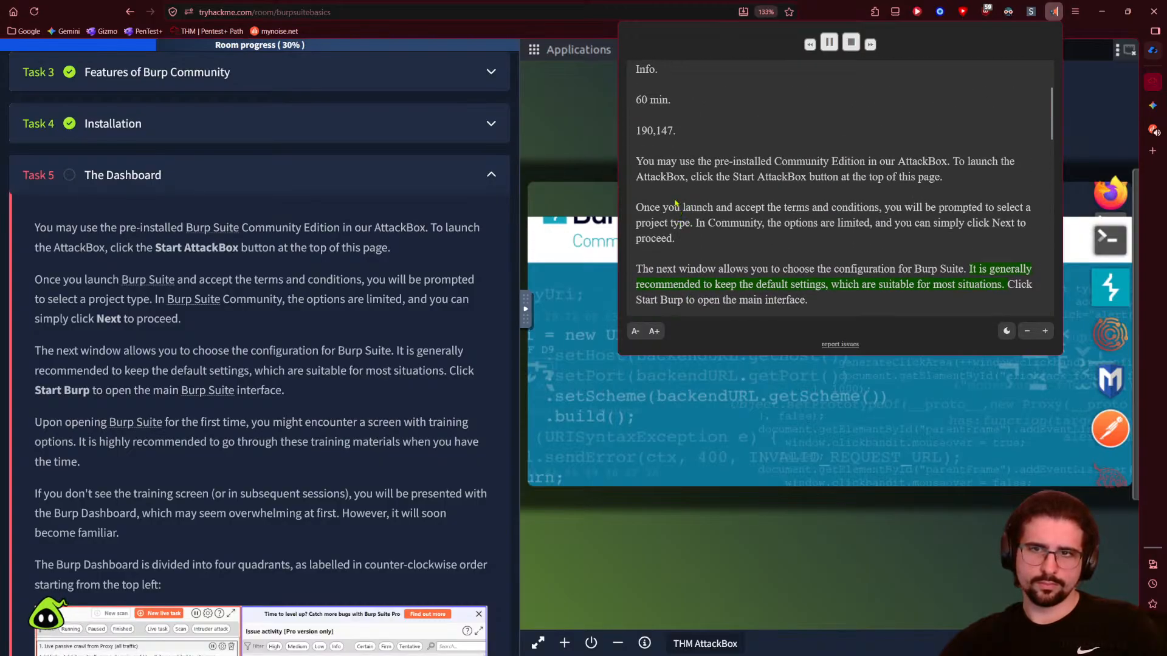
left_click(829, 45)
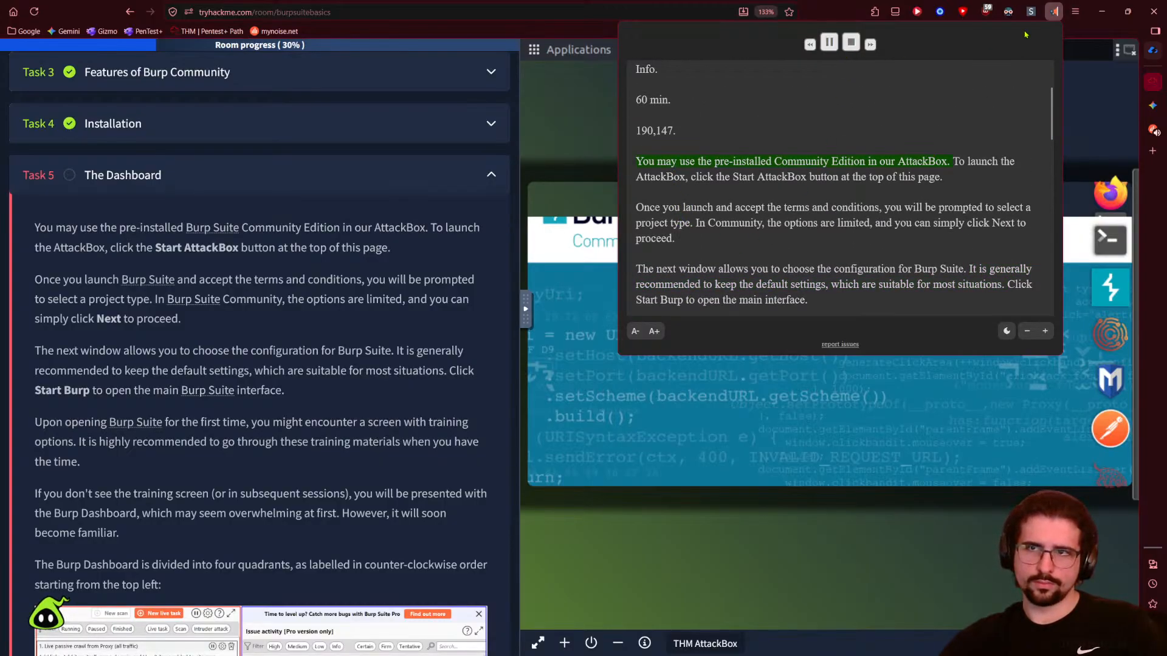
left_click(1053, 11)
left_click(1154, 128)
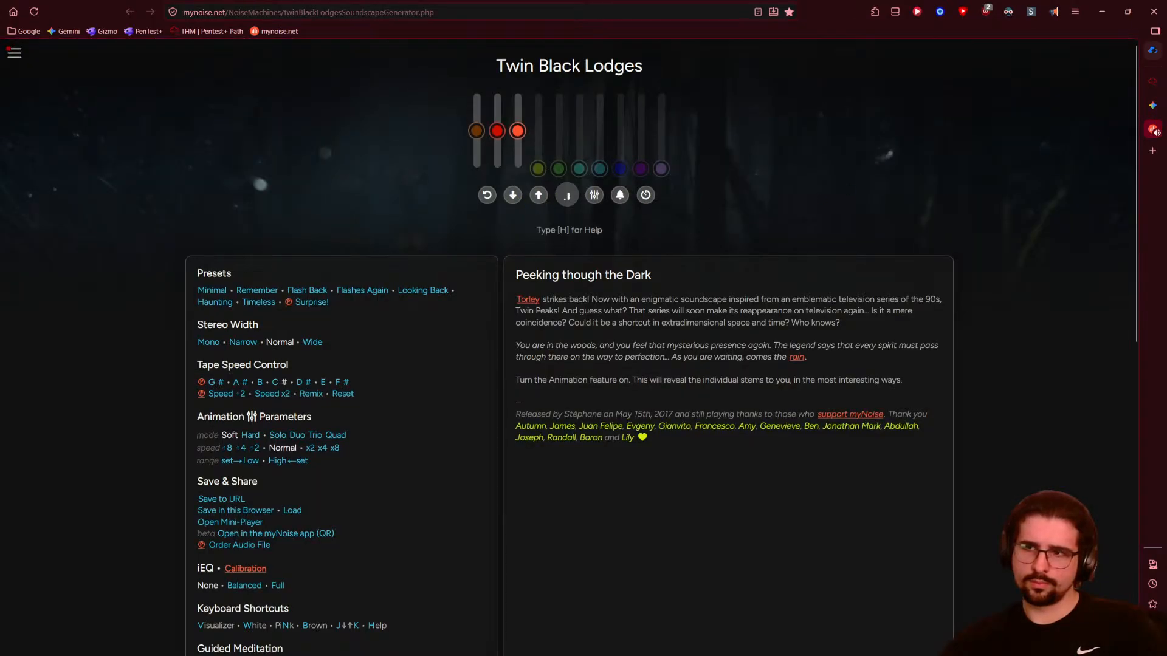
left_click(1151, 104)
left_click(1152, 82)
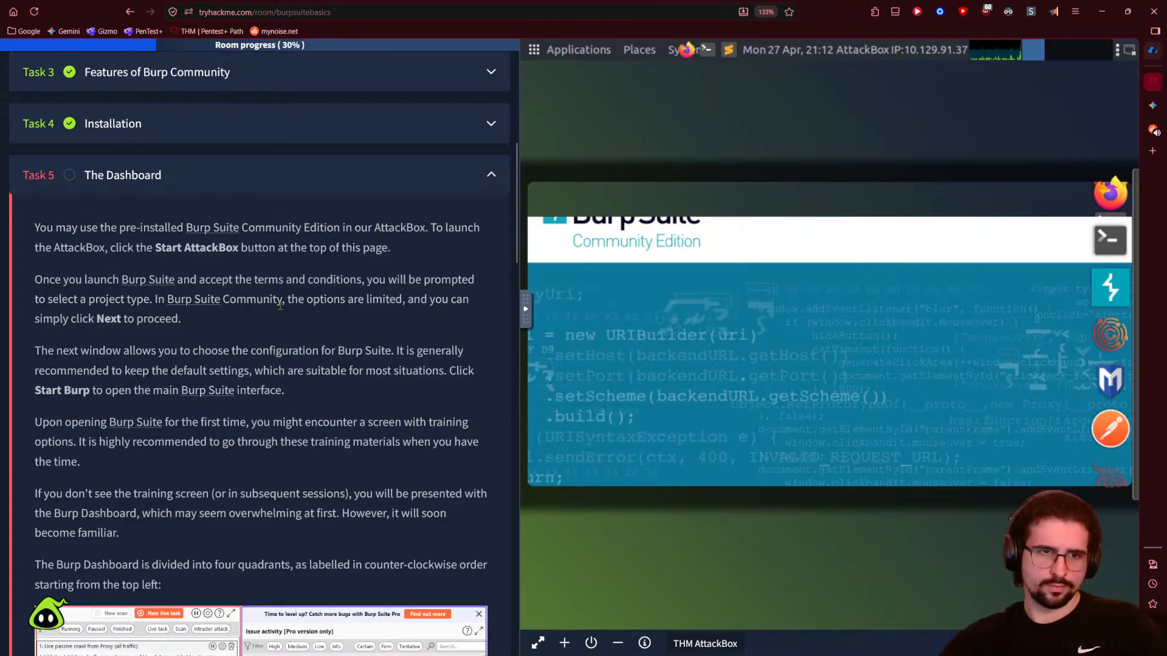
- Check Burp Suite's dock menu without changes and open System Monitor to view AttackBox resources
triple_click(170, 318)
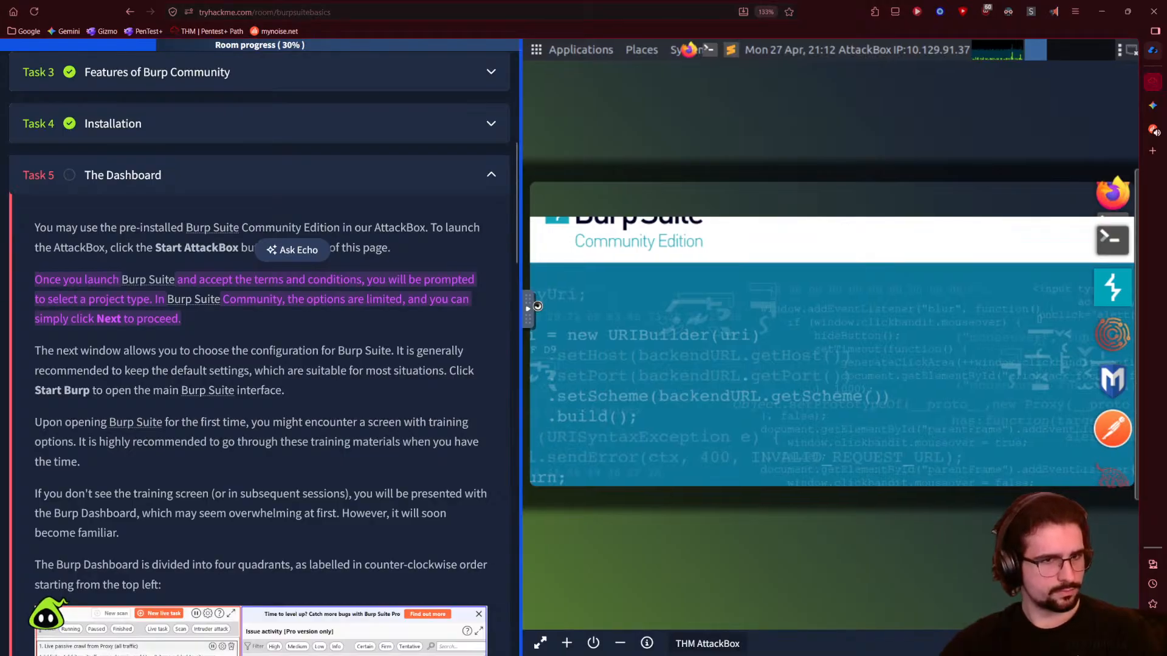
left_click(365, 328)
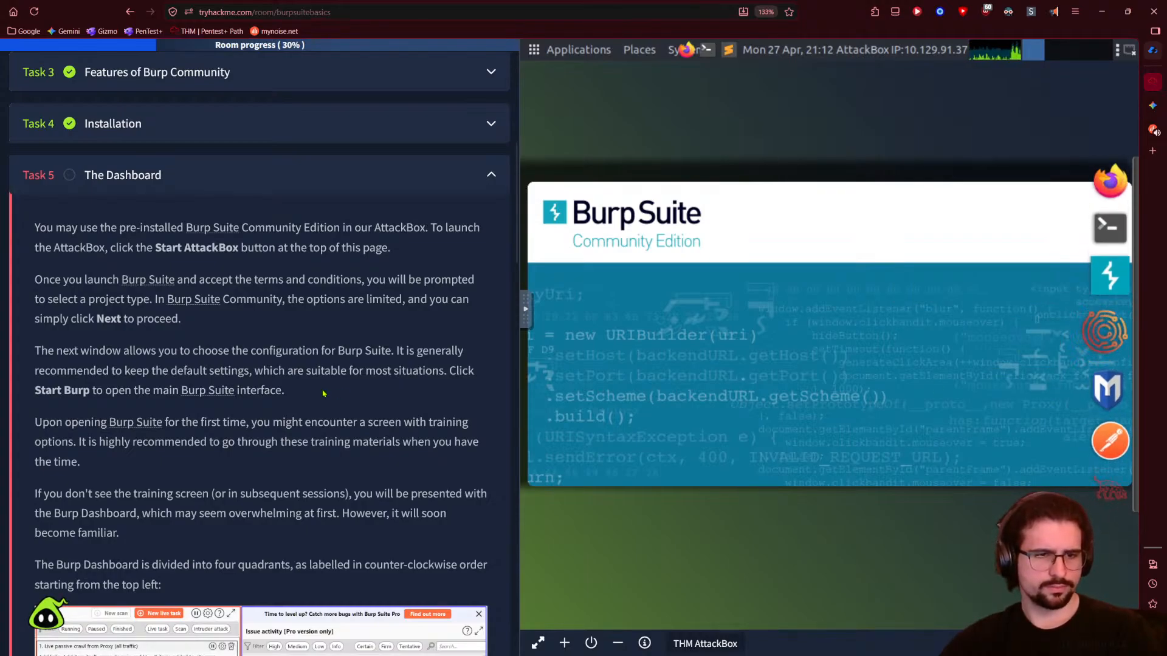
right_click(1103, 289)
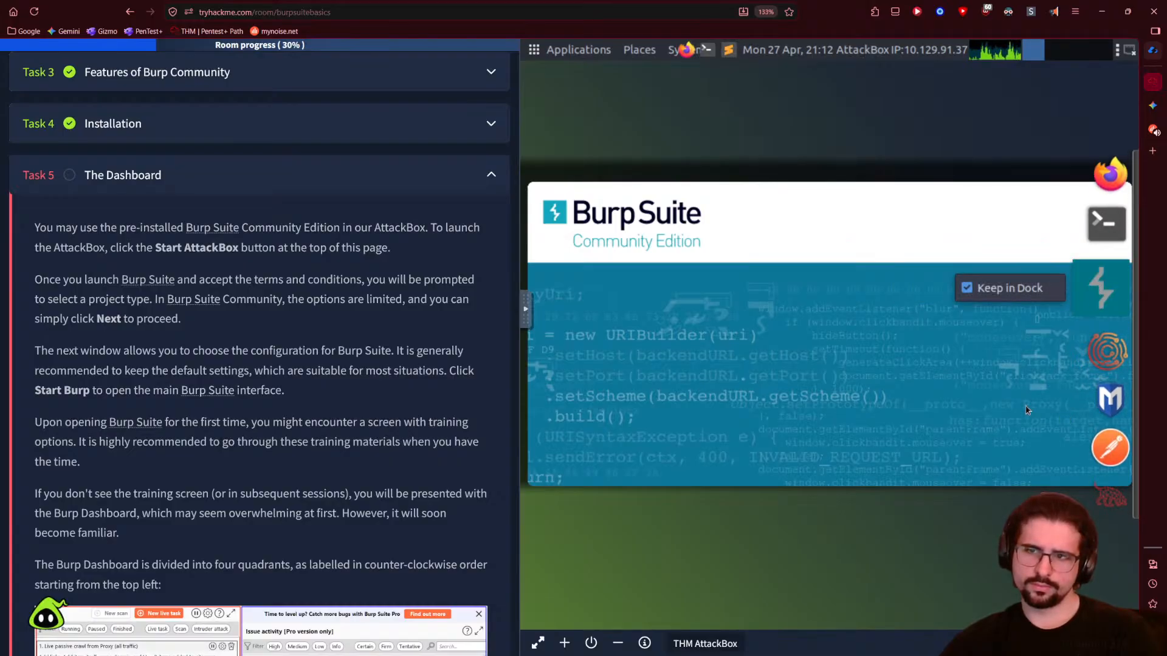
left_click(974, 410)
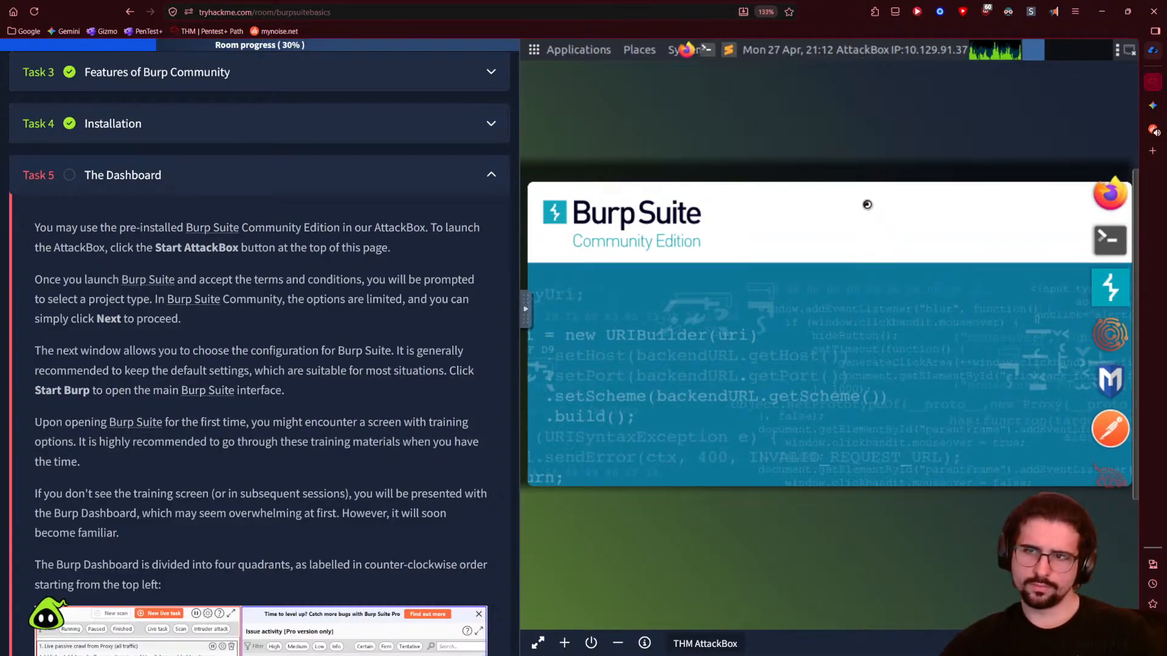
left_click(1016, 55)
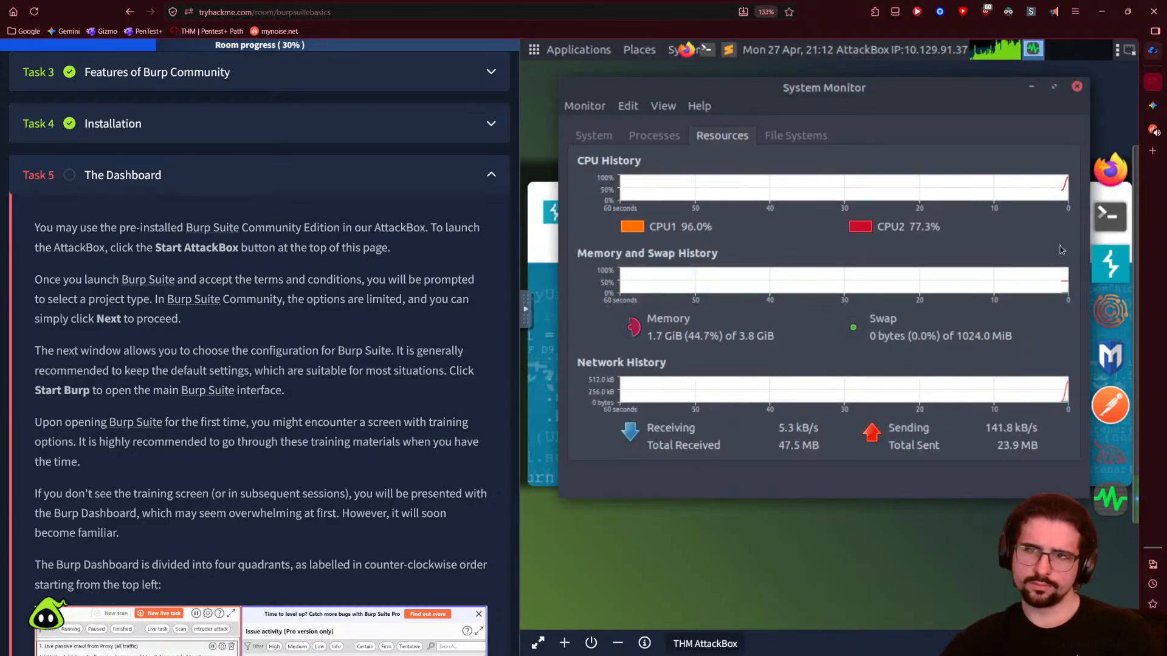
- Close System Monitor, cancel Burp Suite's project startup, and relaunch Burp Suite from the dock
left_click(1077, 87)
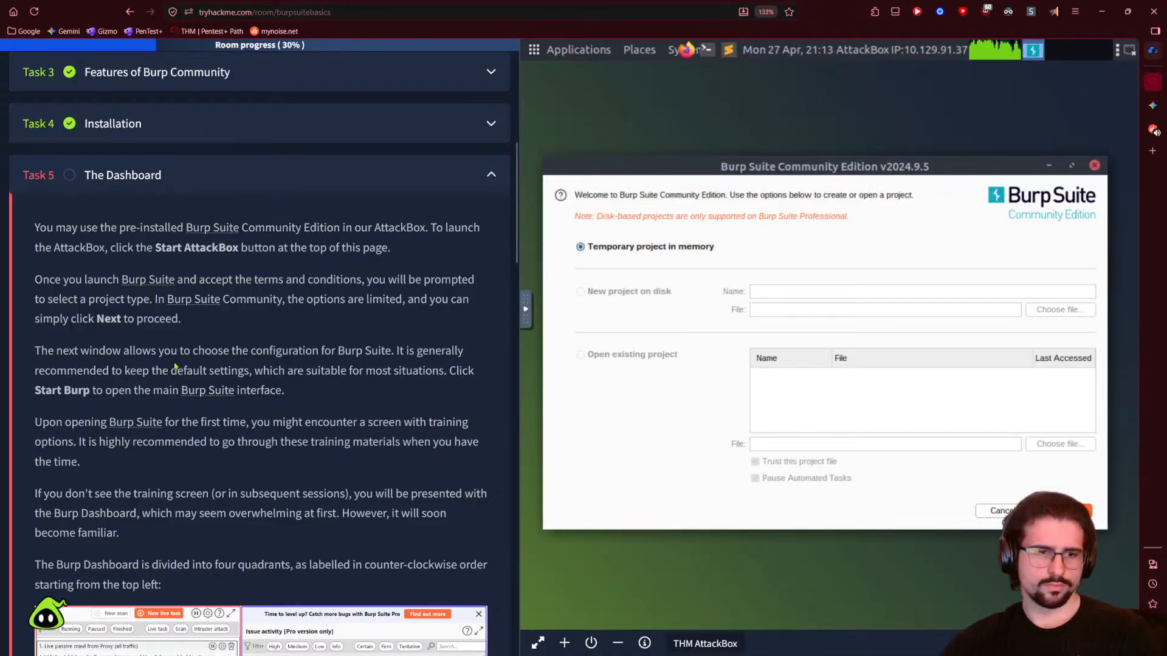
scroll(114, 321, "down", 3)
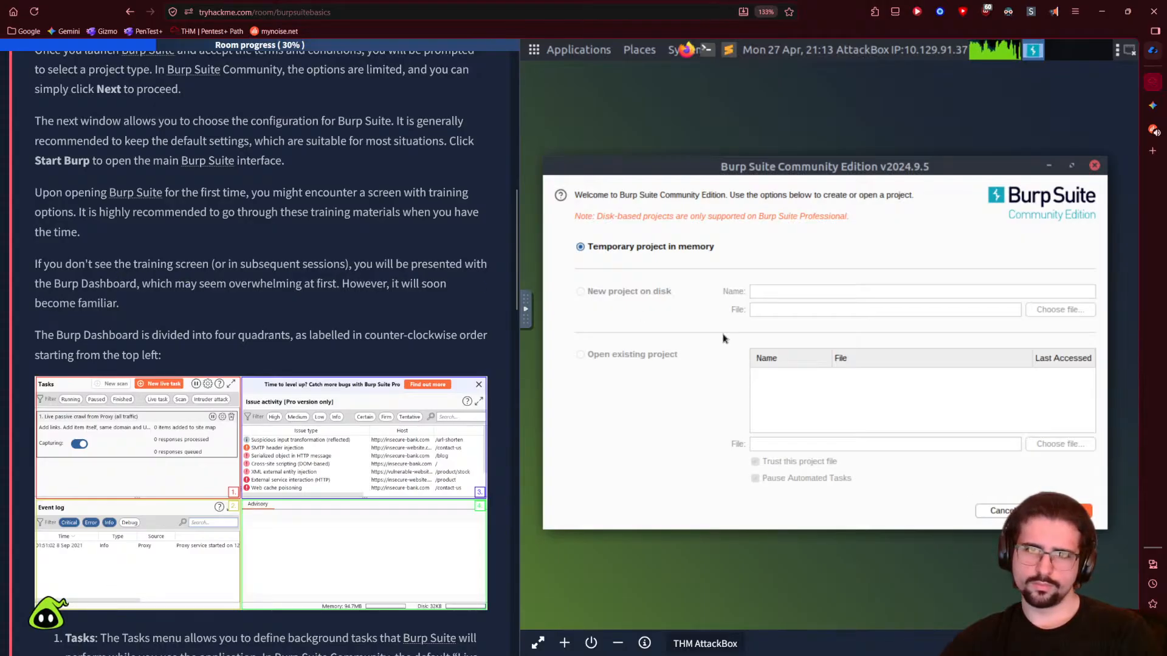
key("Escape")
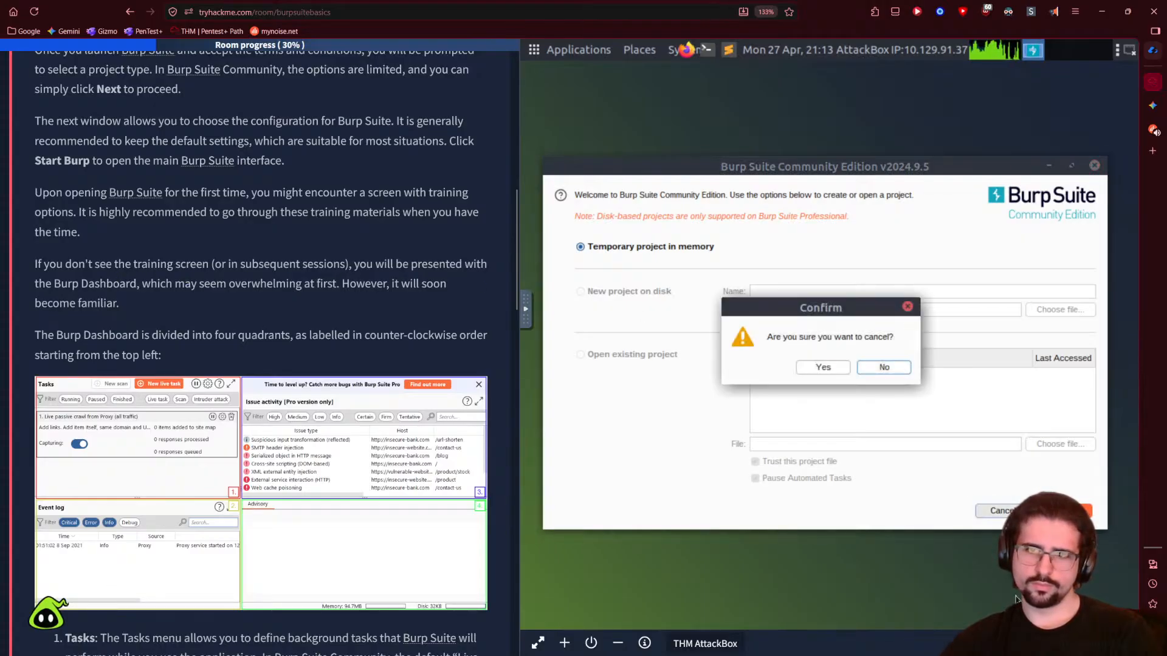
left_click(836, 369)
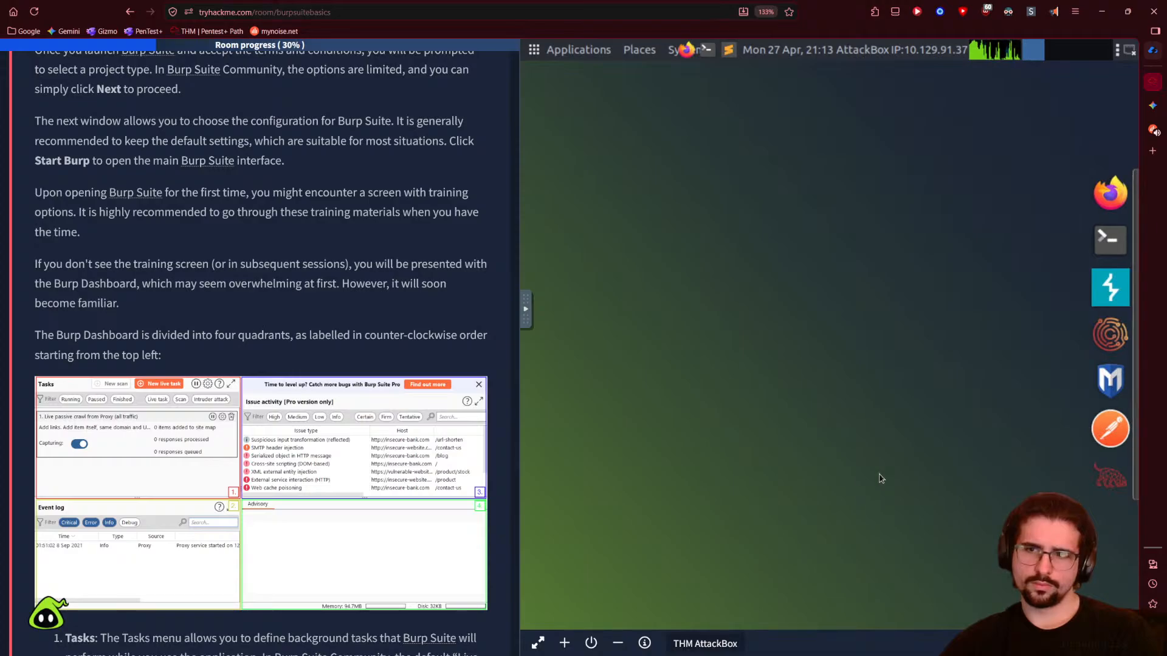
left_click(1113, 280)
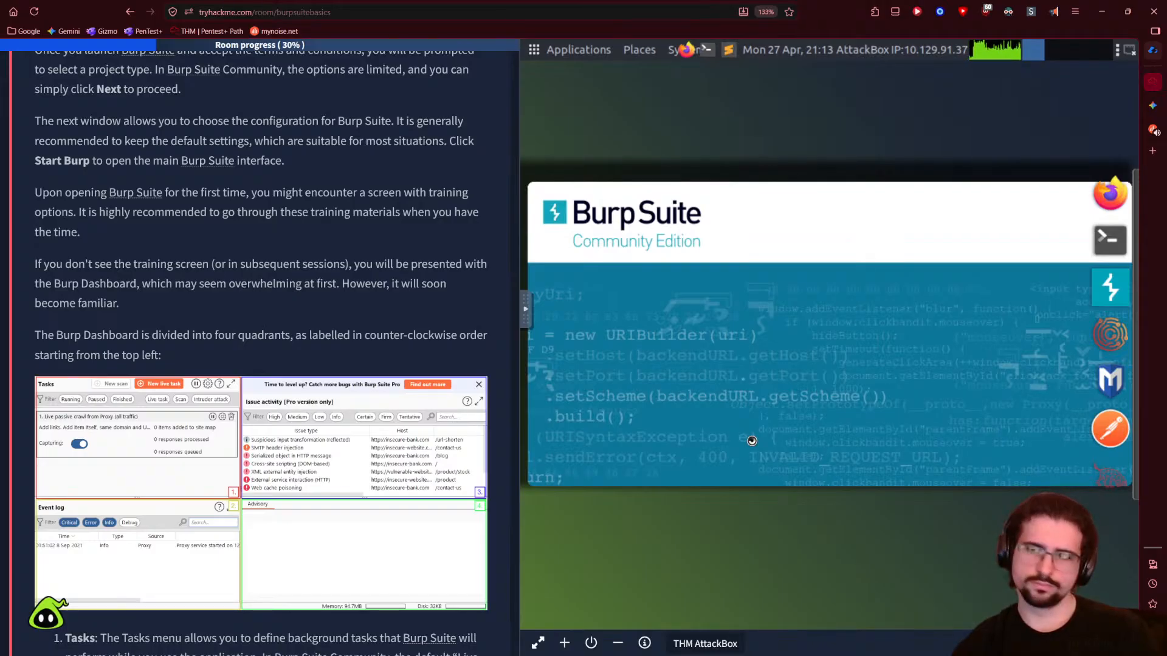
- On Twin Black Lodges, try the Remember, Flash Back, Timeless and Haunting presets, settling on Looking Back
left_click(1154, 128)
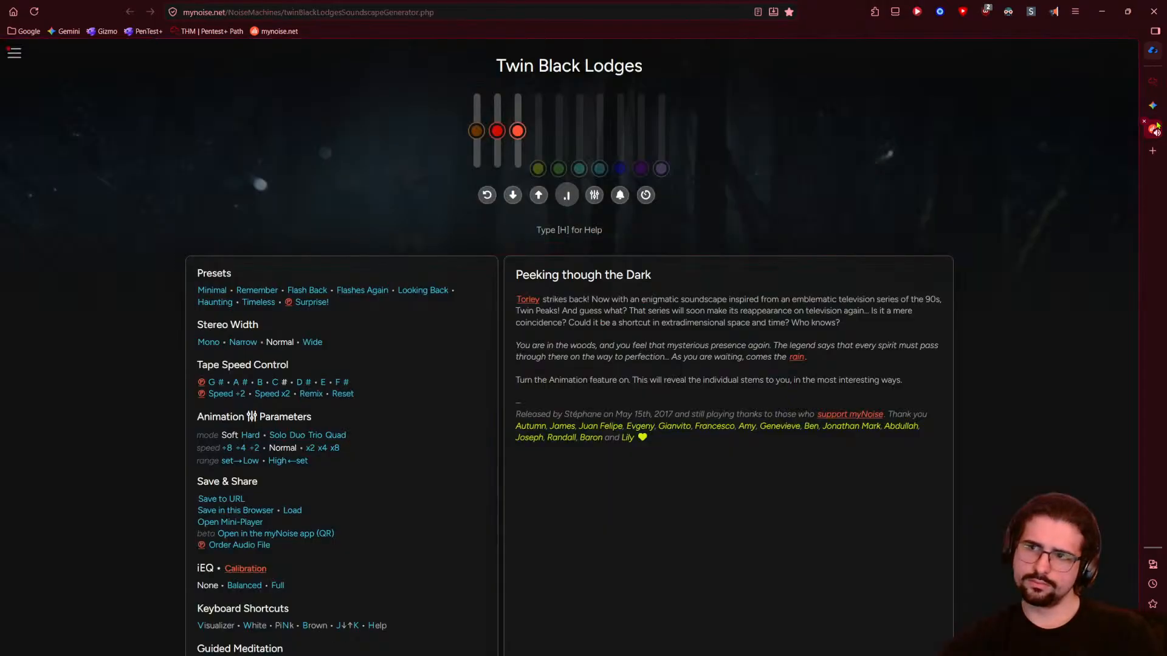
left_click(257, 290)
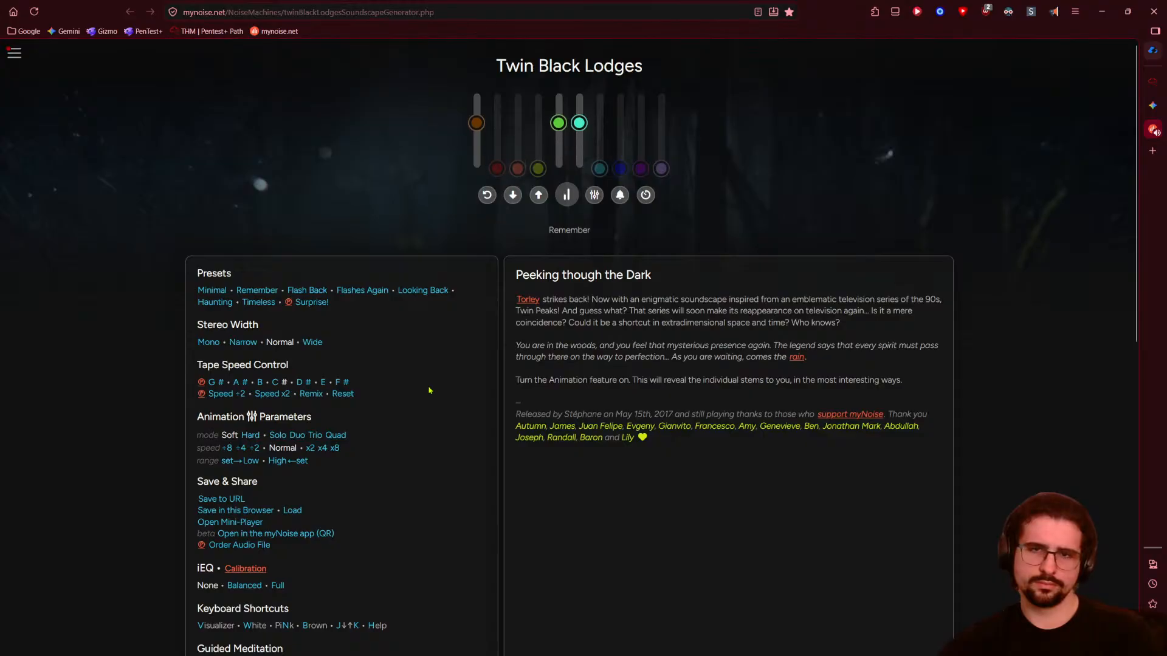
left_click(306, 292)
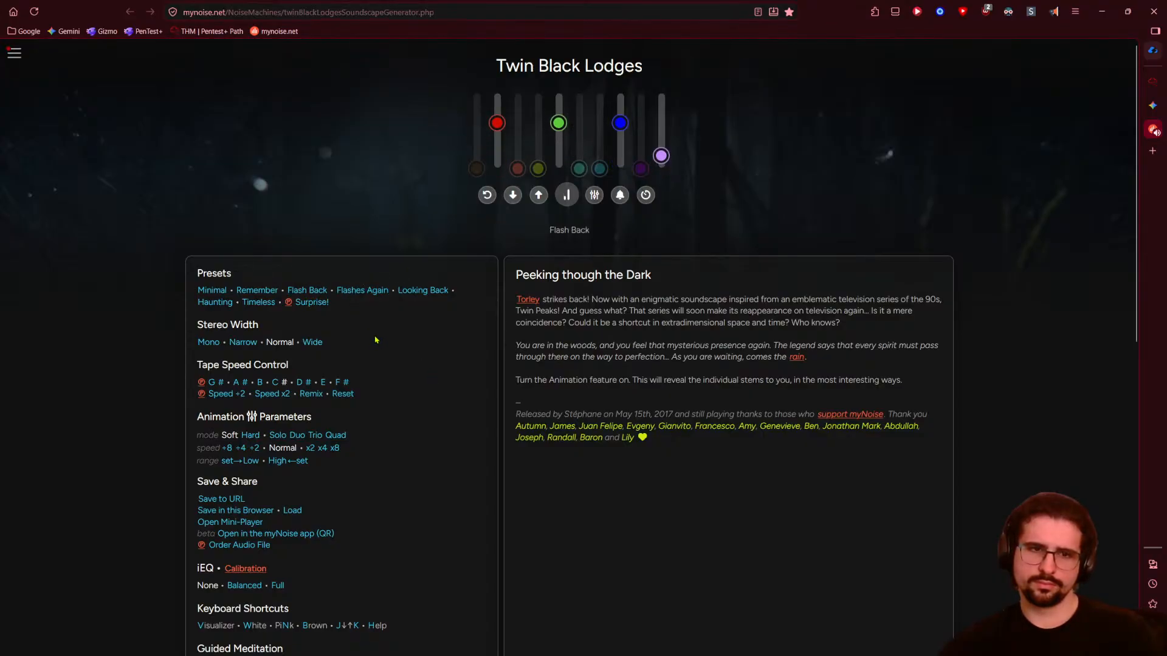
left_click(261, 308)
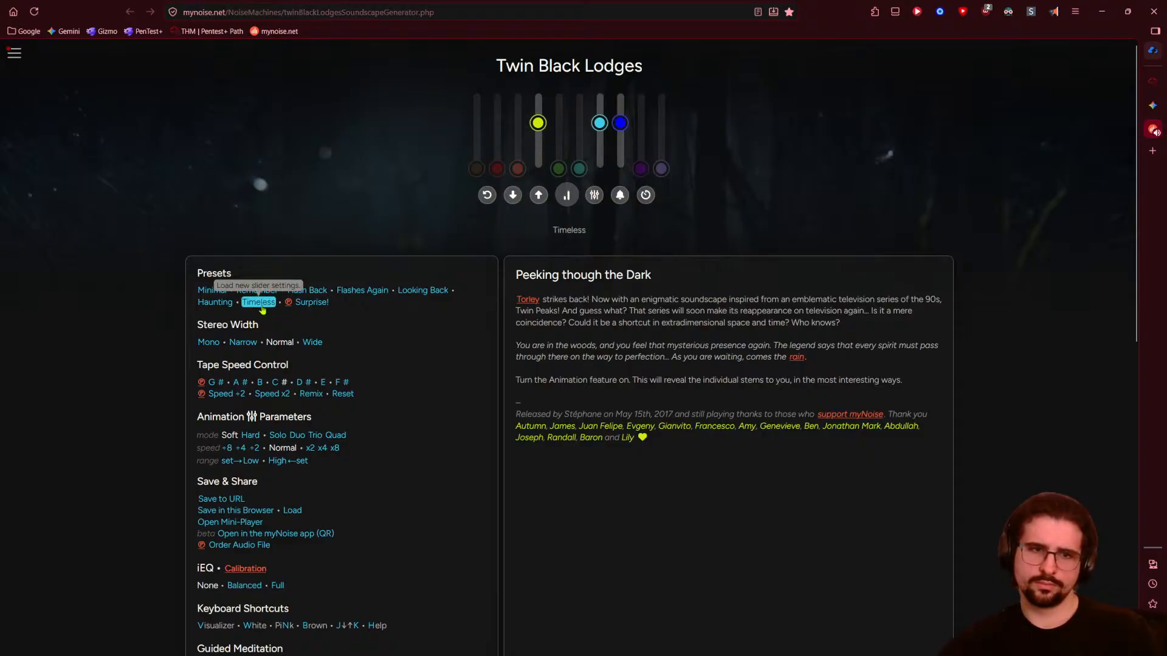
left_click(231, 307)
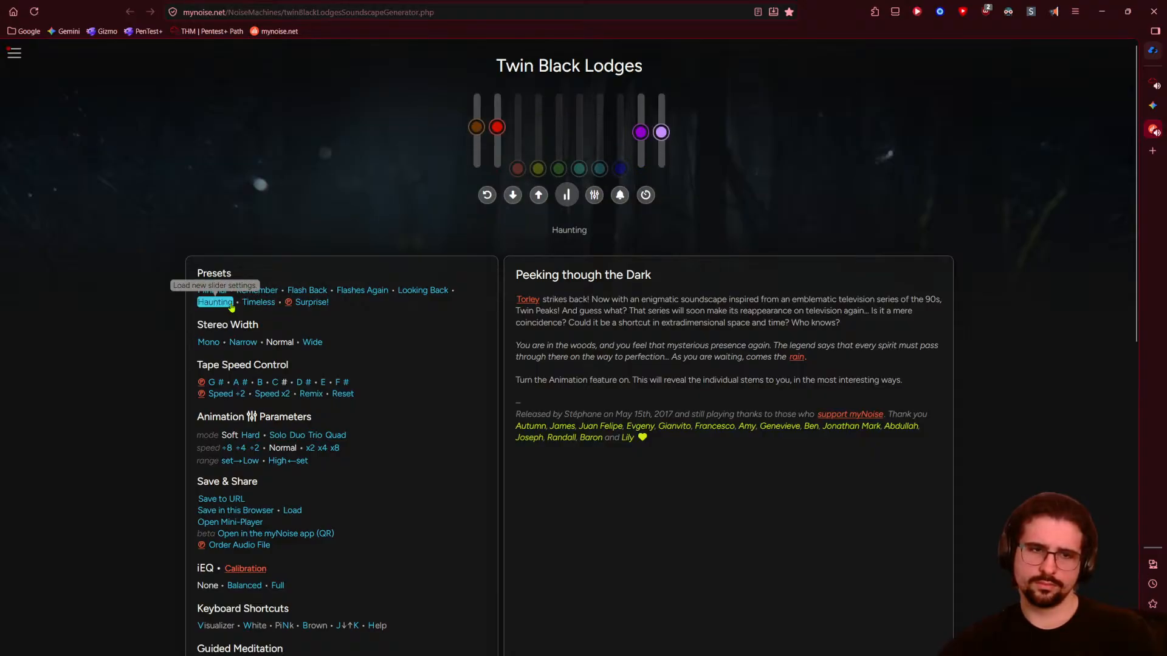
left_click(419, 293)
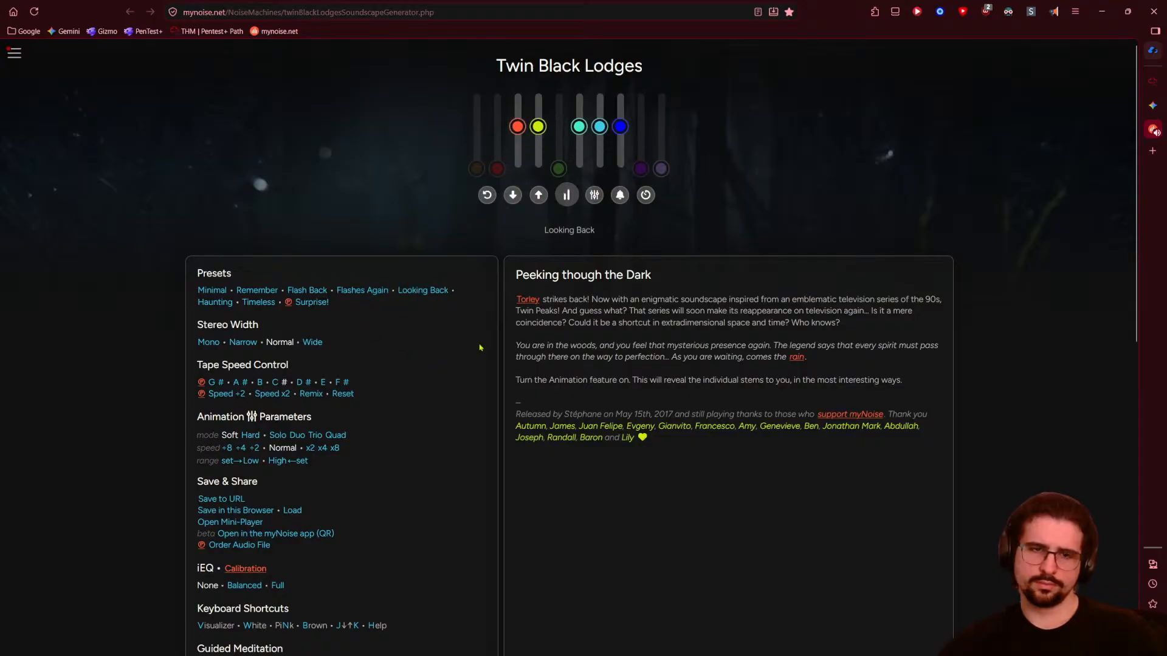
- Return the browser to the TryHackMe Burp Suite room
left_click(1152, 105)
left_click(1158, 85)
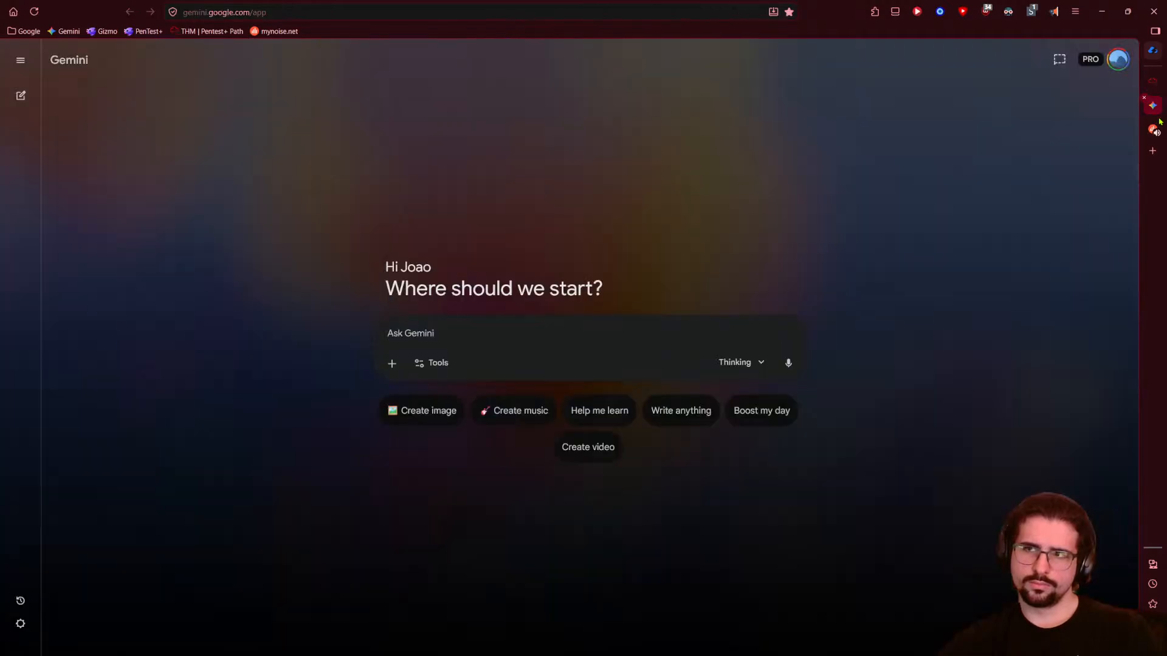
left_click(1153, 105)
left_click(1152, 105)
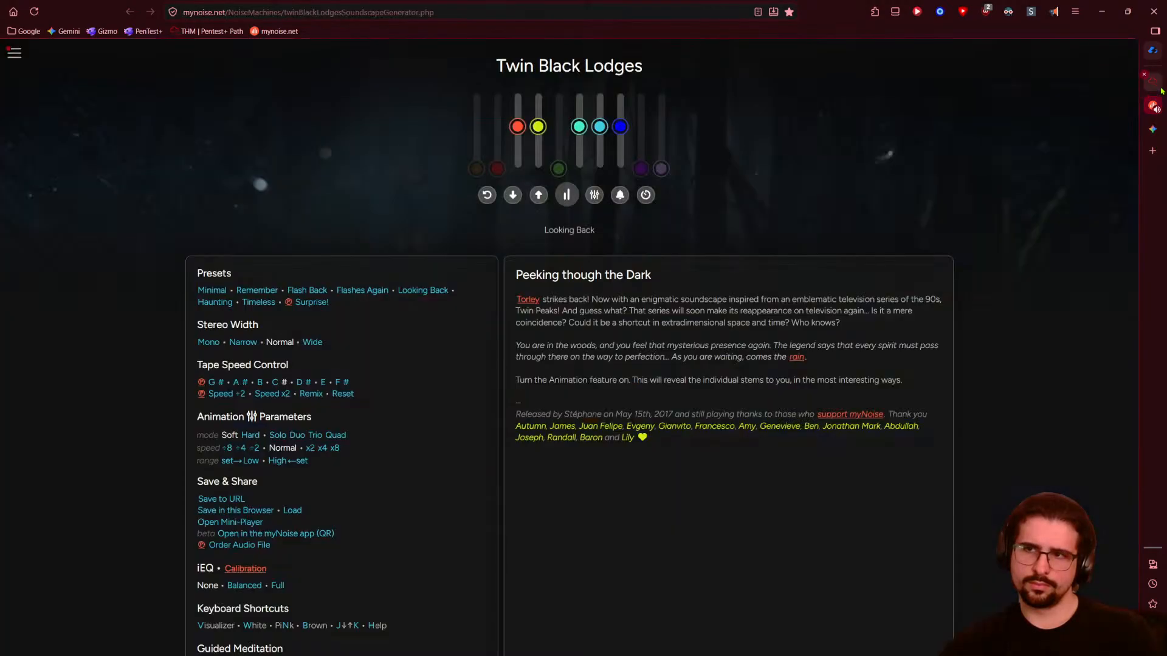
left_click(1152, 81)
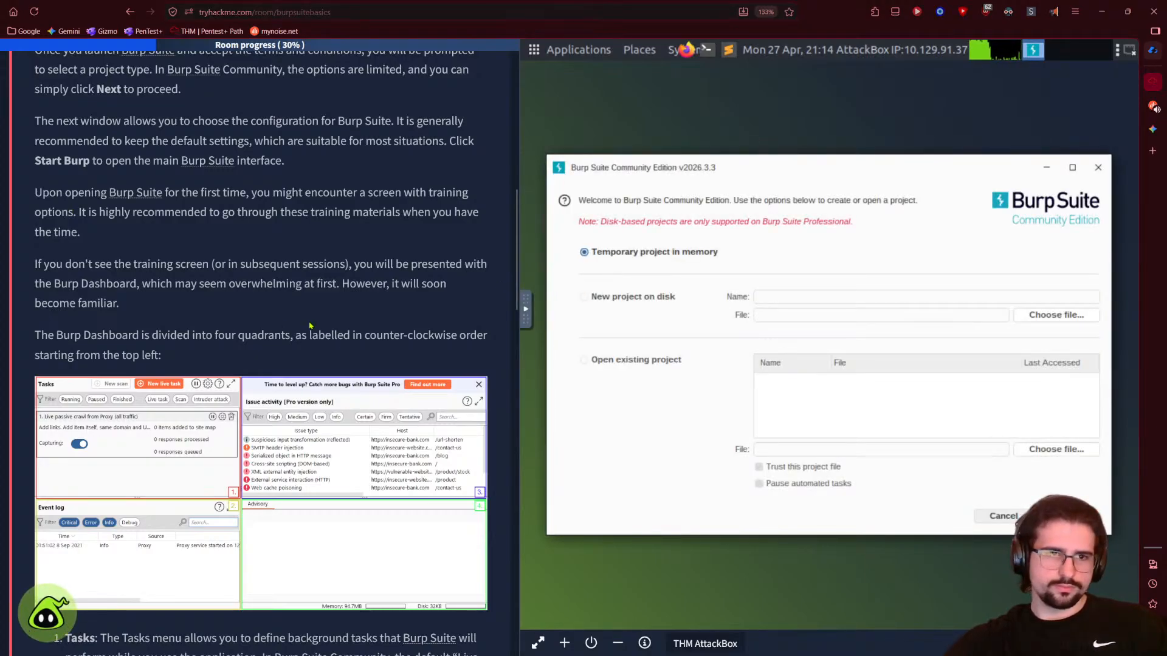
- Start Burp Suite with a temporary project and Burp's default settings
scroll(350, 333, "up", 1)
scroll(295, 347, "down", 3)
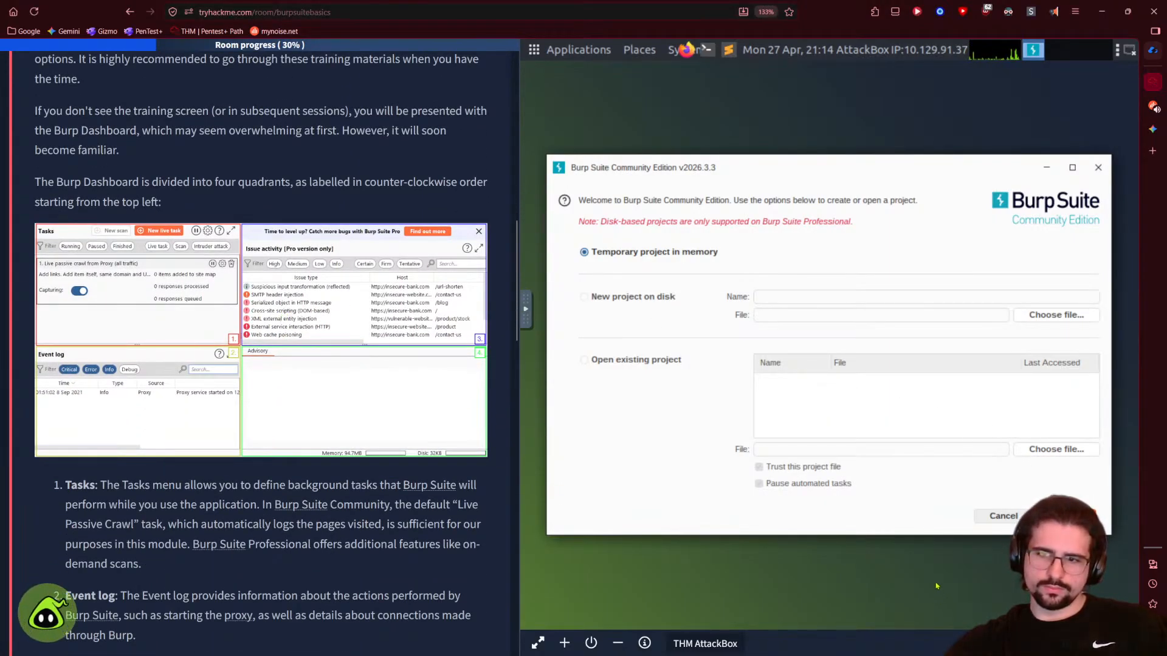
key("Return")
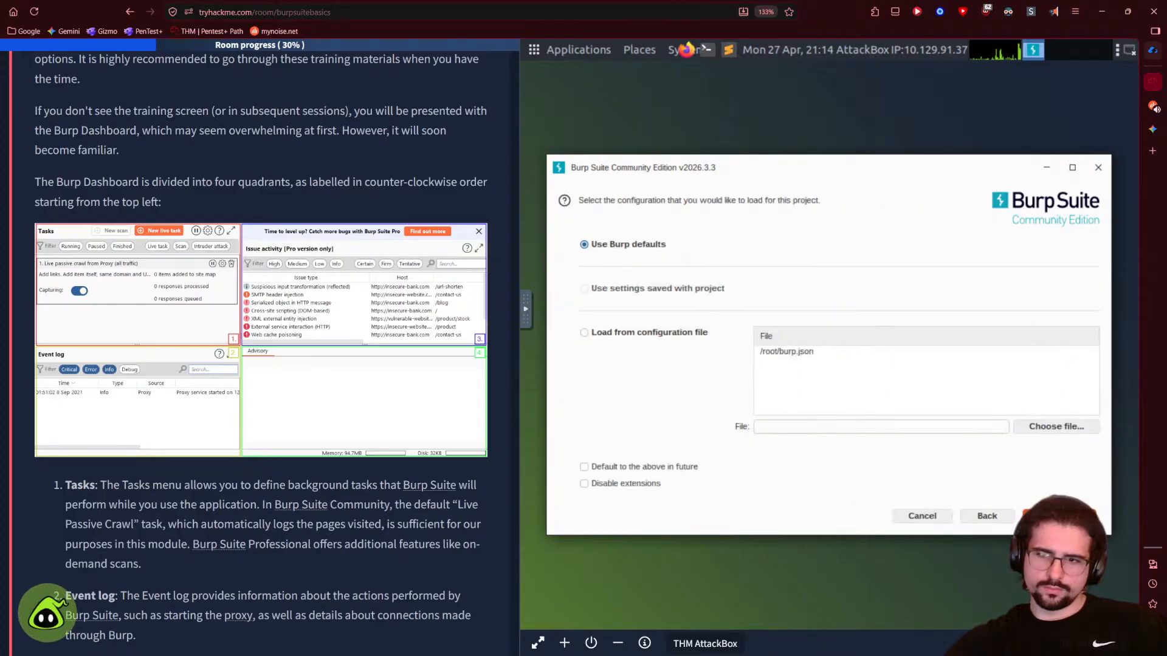
key("Return")
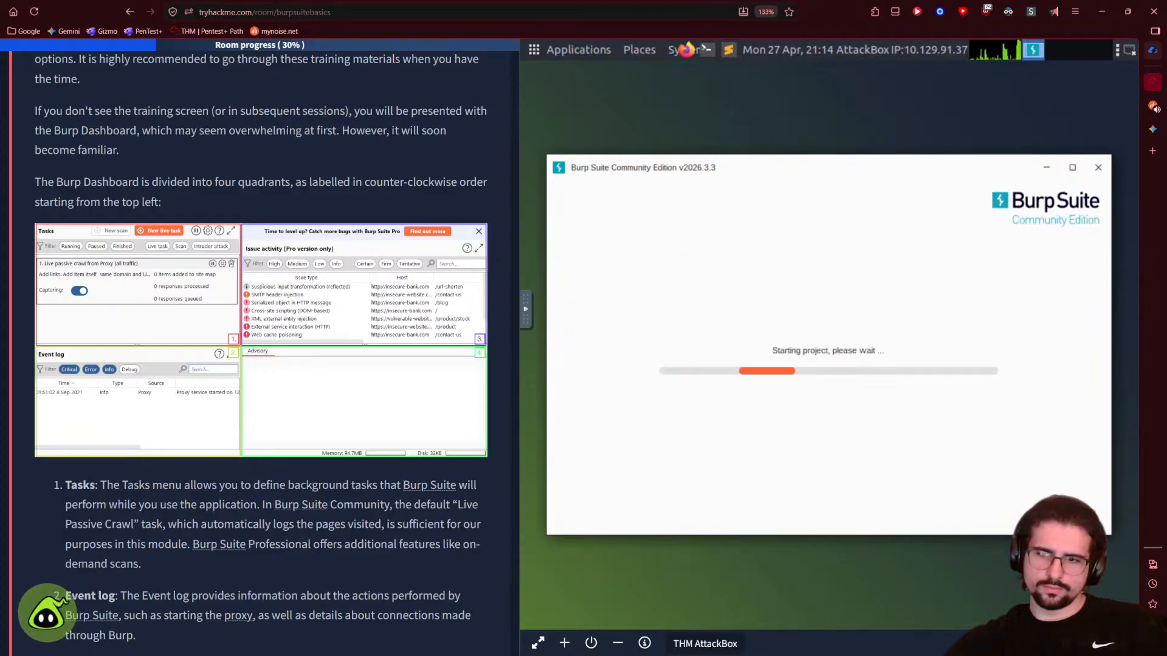
- Highlight the lesson paragraphs on choosing the configuration and the training screen, then clear them
scroll(148, 310, "up", 4)
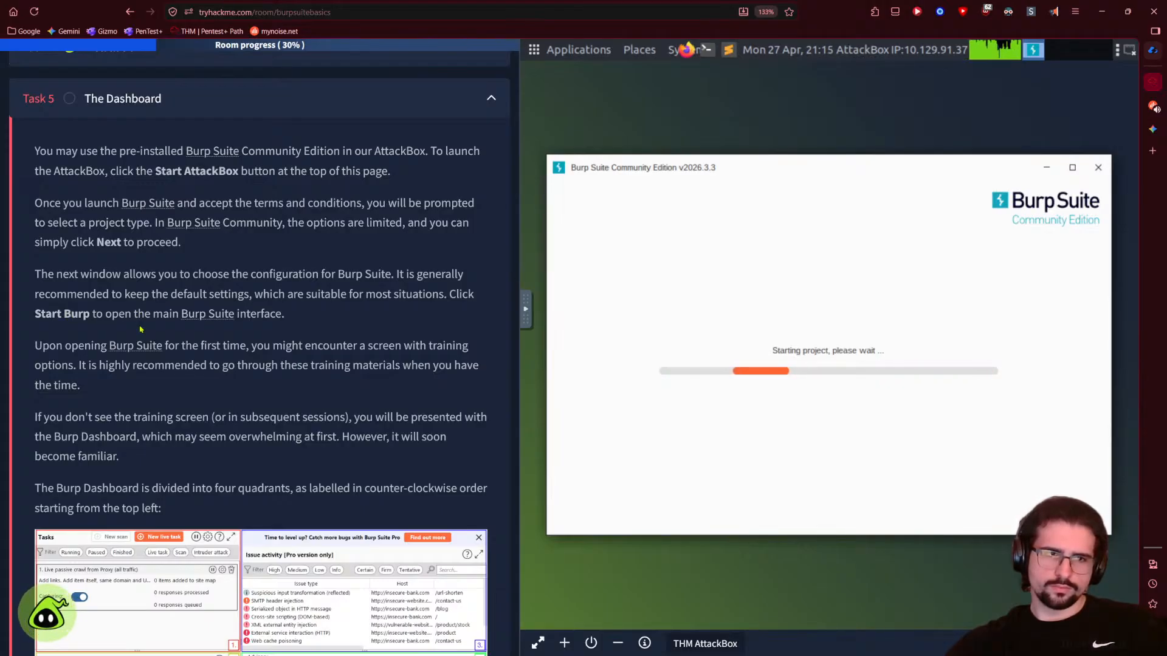
left_click_drag(286, 313, 41, 274)
left_click_drag(35, 345, 114, 407)
left_click(495, 485)
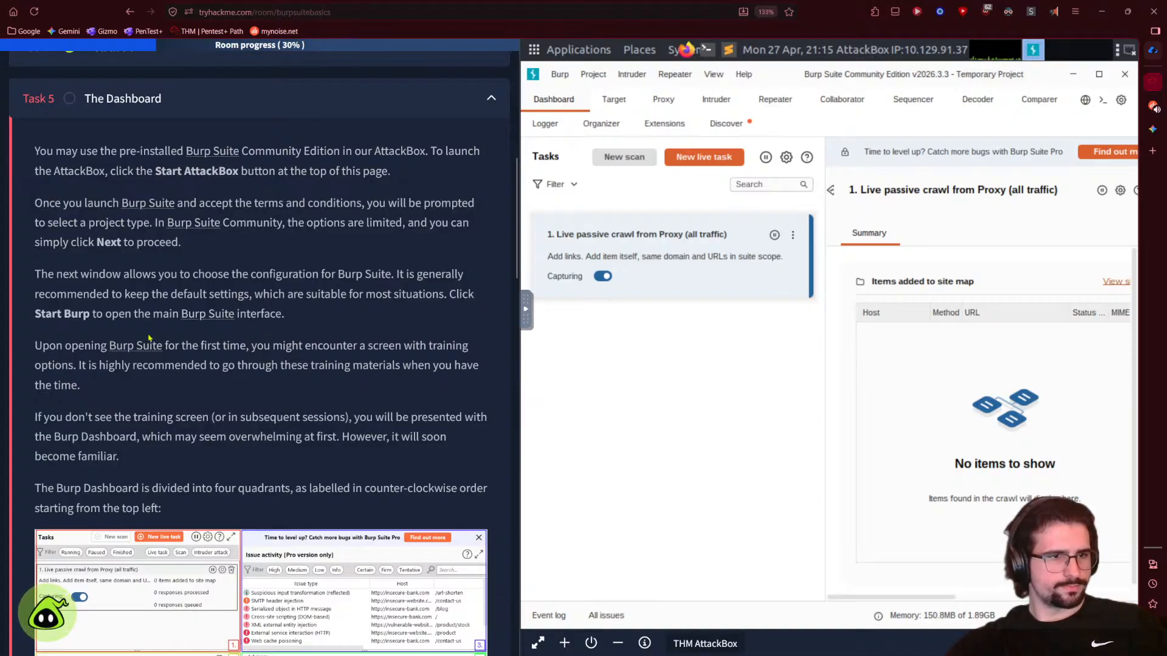
- Dismiss the paste prompt and the Burp Pro upgrade banner, then scroll back to the project-type paragraph
left_click(674, 432)
left_click(623, 442)
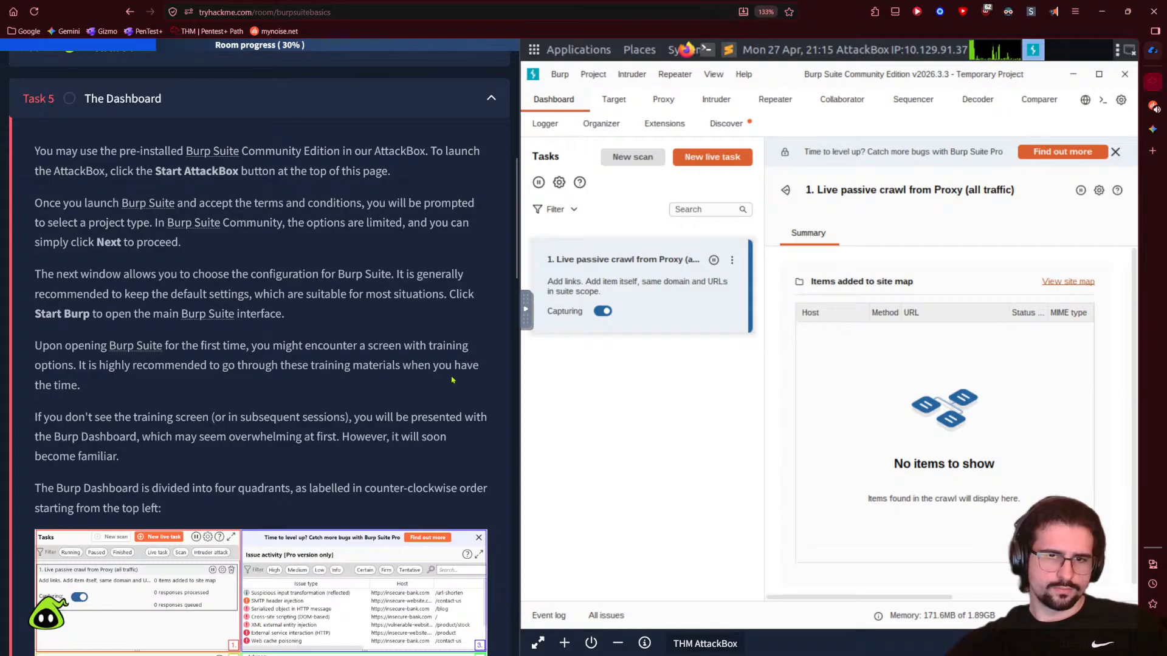
scroll(817, 438, "down", 1)
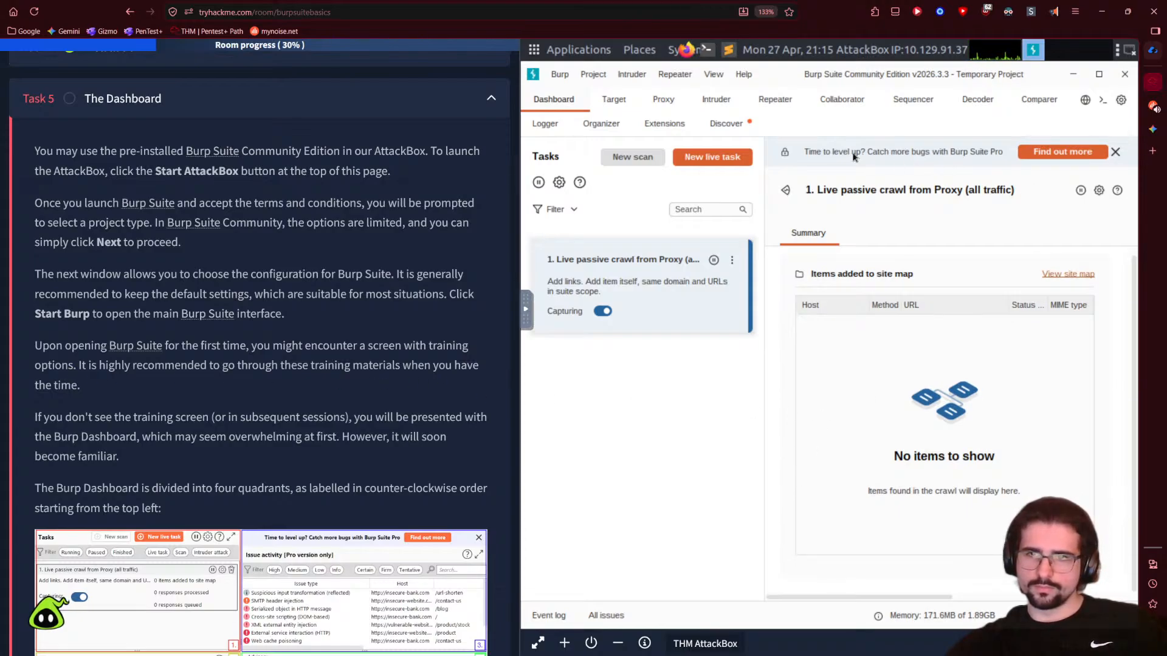
left_click(1115, 152)
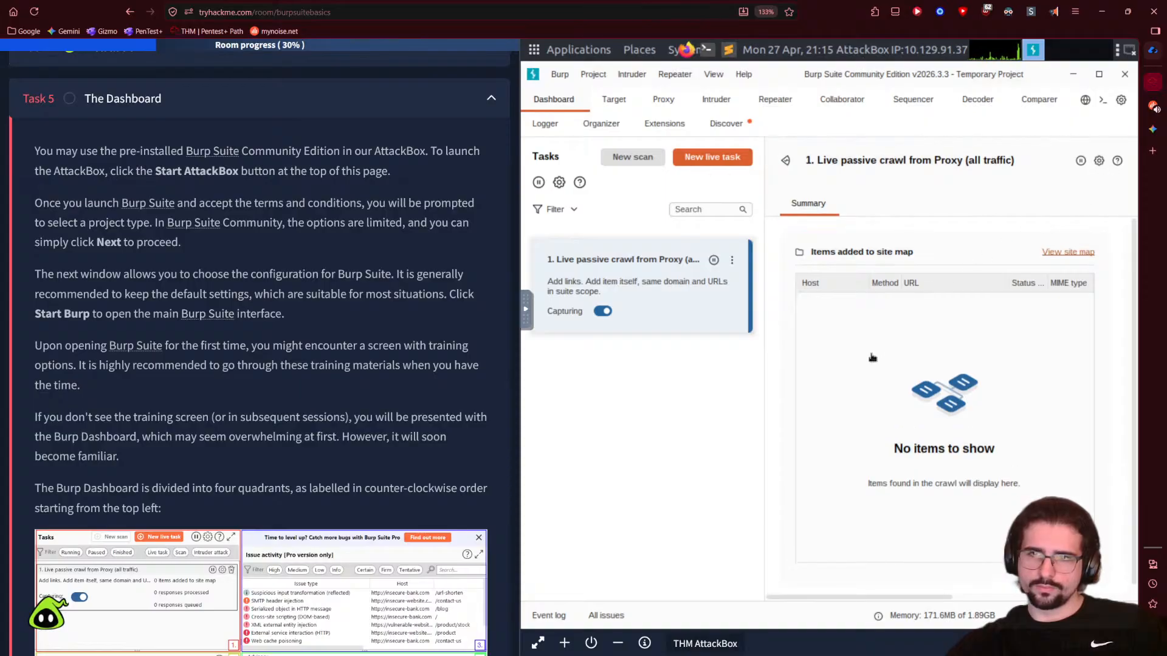
scroll(288, 433, "down", 5)
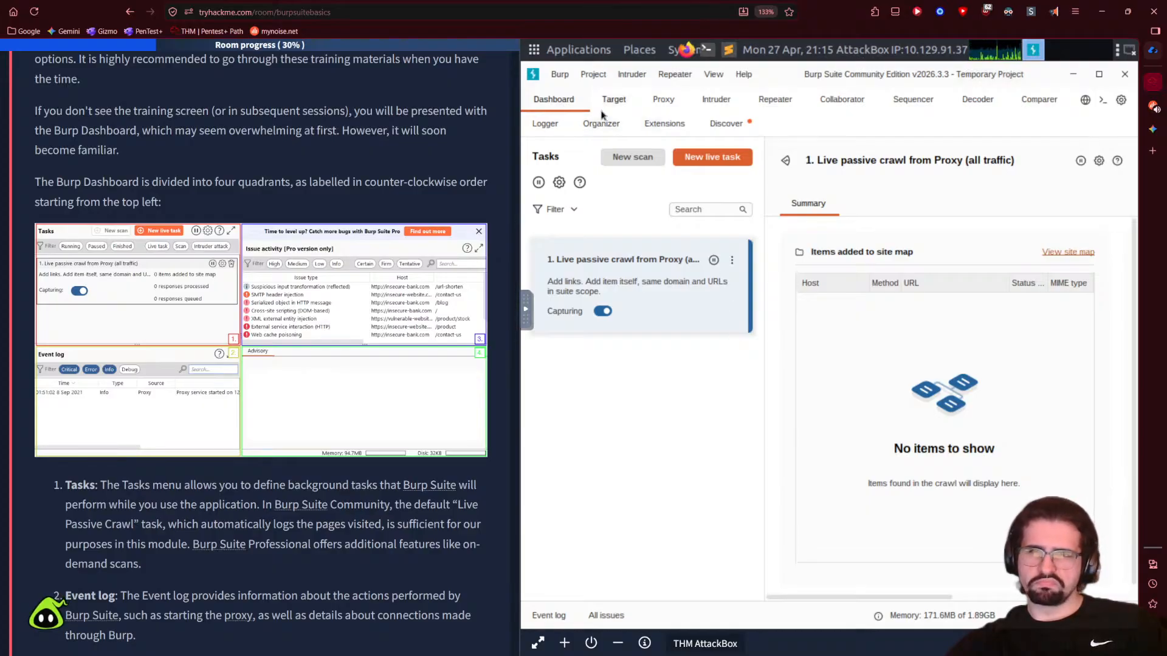
scroll(234, 366, "up", 1)
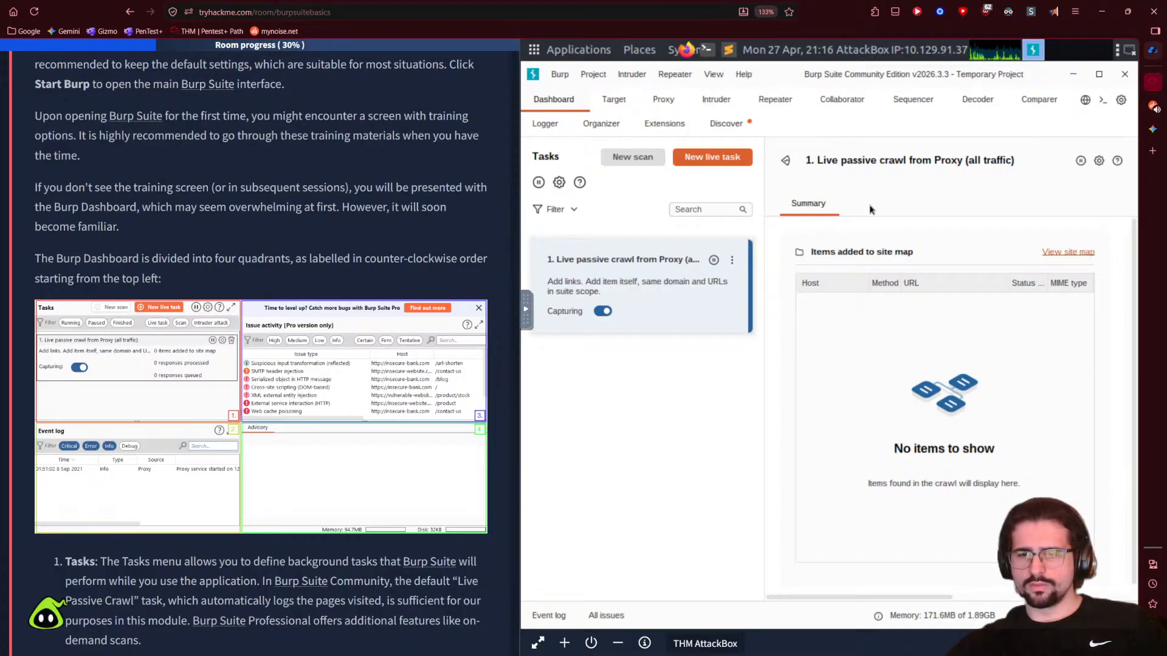
scroll(343, 311, "up", 1)
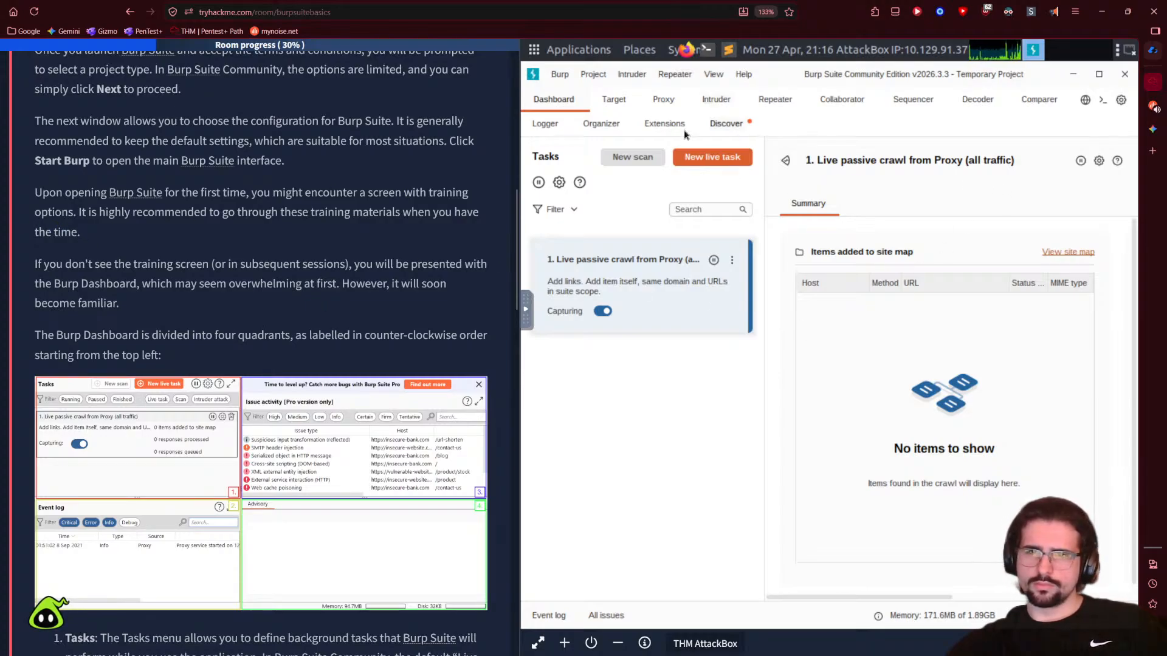
- Tour Burp's Target, Proxy, Intruder, Repeater, Collaborator, Sequencer, Decoder, Comparer, Logger, Organizer and Extensions tabs, ending on Getting started
left_click(614, 100)
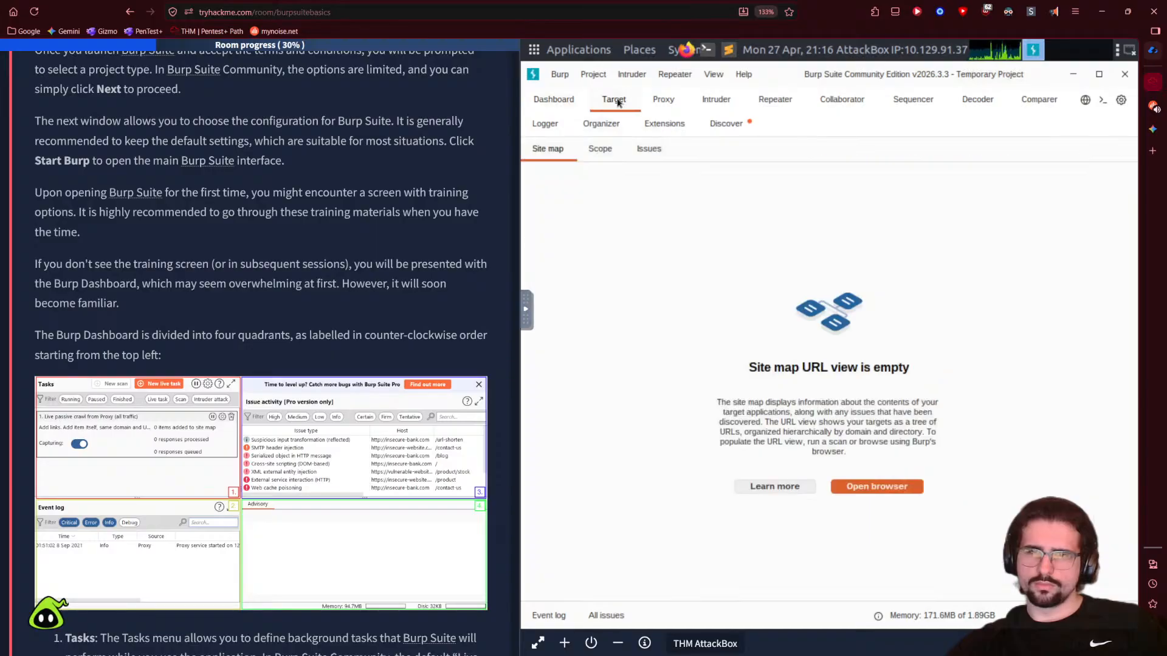
left_click(553, 100)
left_click(663, 100)
left_click(715, 100)
left_click(775, 102)
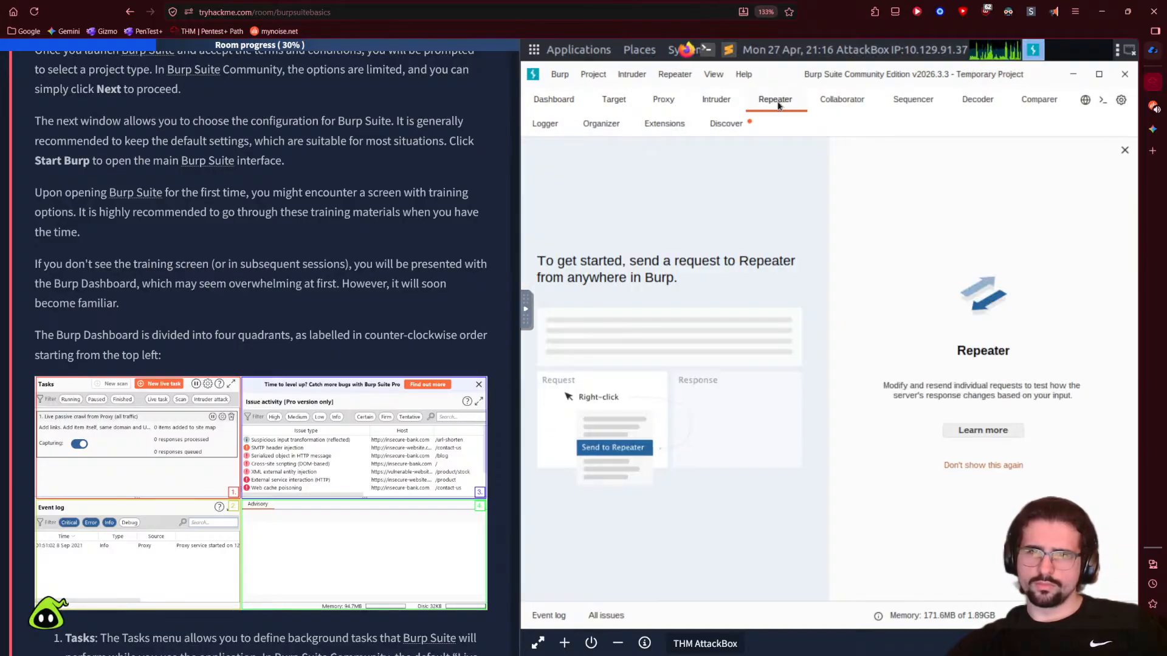
left_click(842, 102)
left_click(917, 102)
left_click(977, 102)
left_click(1040, 102)
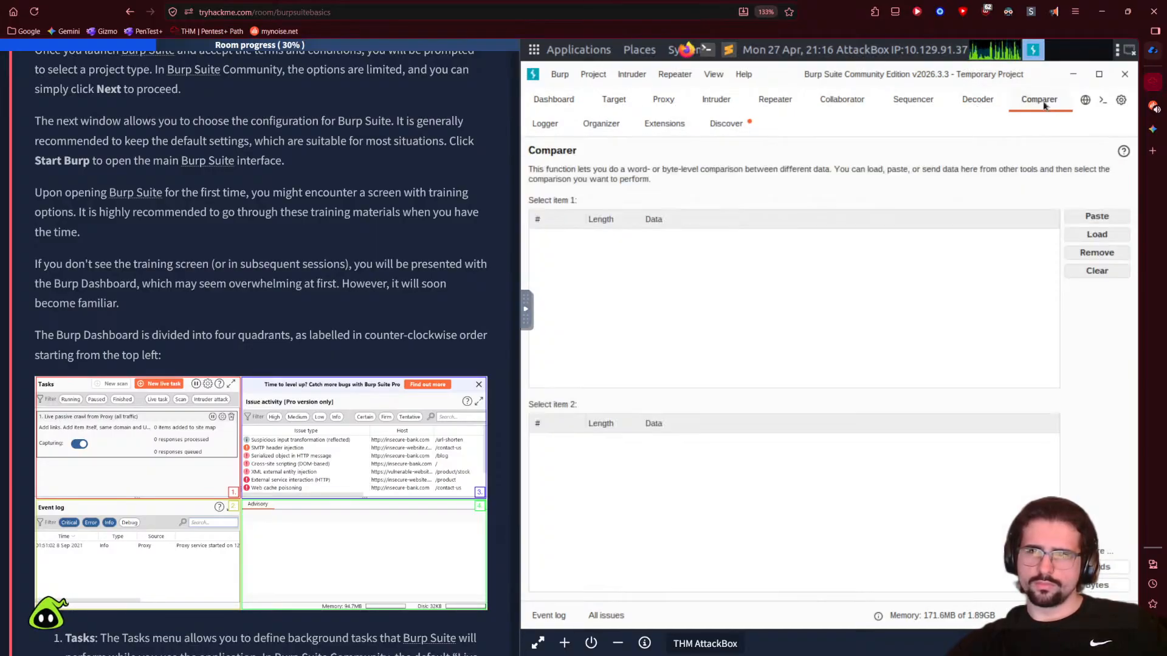
left_click(547, 124)
left_click(601, 124)
left_click(664, 125)
left_click(727, 125)
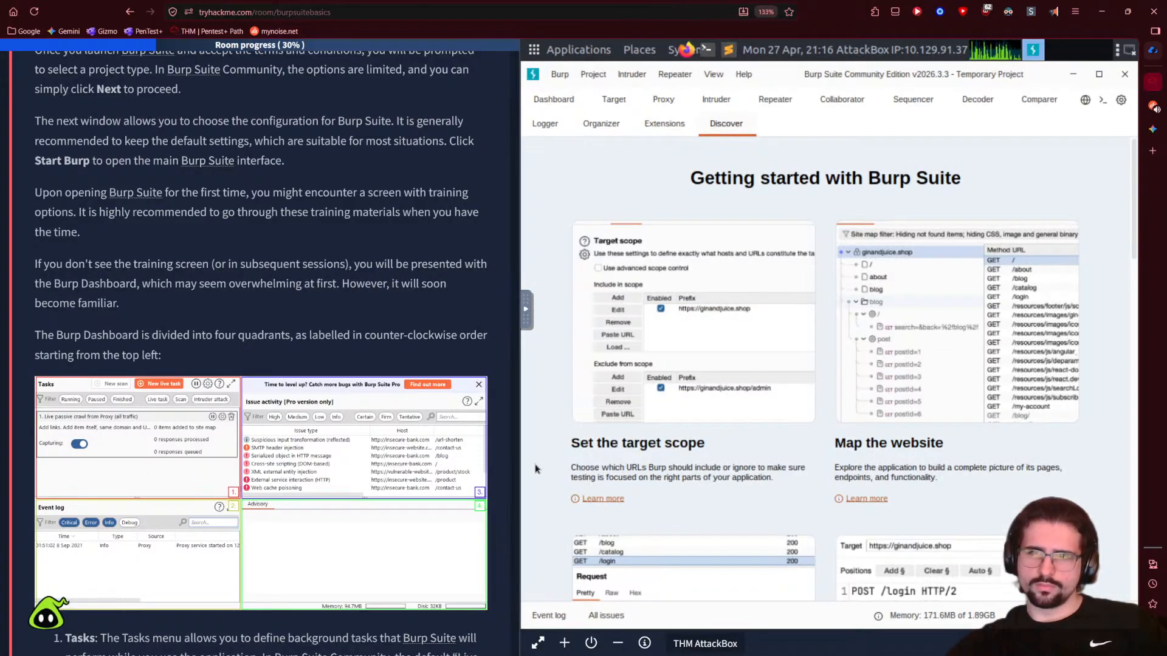
- Scroll through the Getting started with Burp Suite page
scroll(551, 473, "down", 2)
scroll(552, 473, "down", 5)
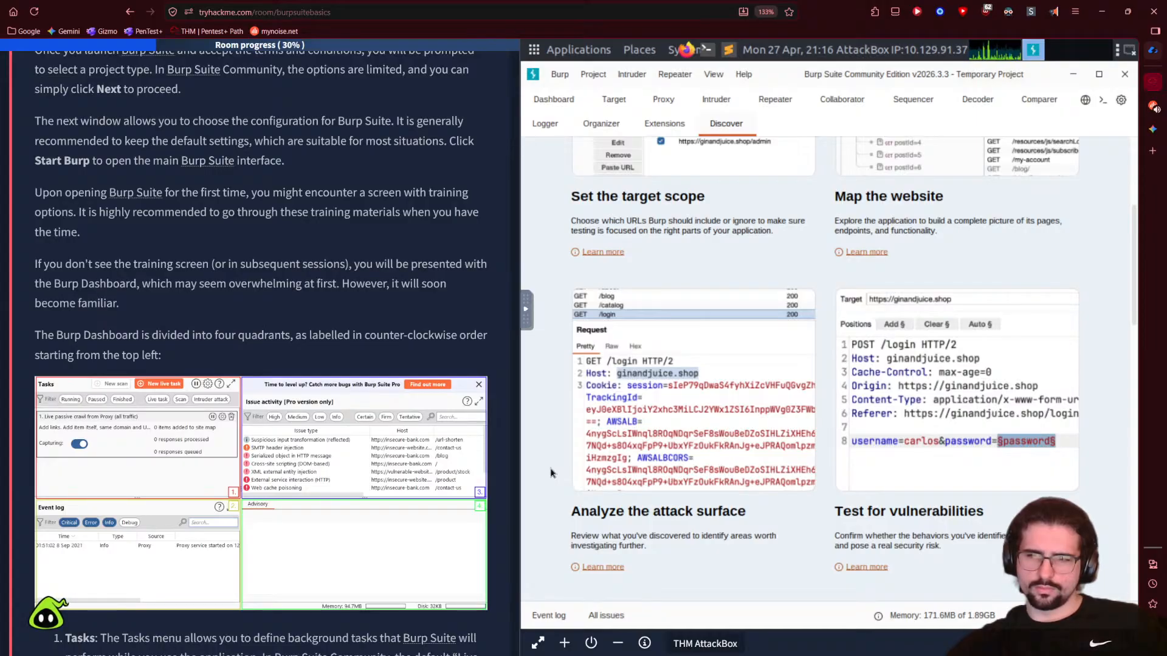
scroll(551, 472, "down", 3)
scroll(551, 471, "down", 5)
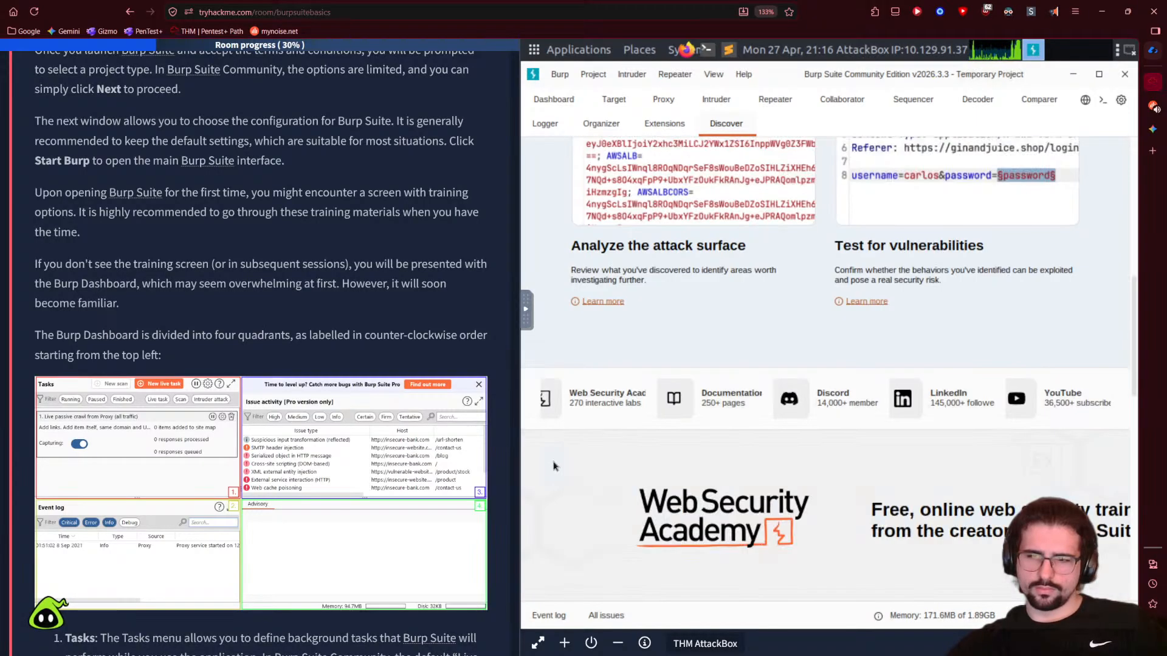
scroll(553, 466, "down", 7)
scroll(553, 466, "down", 3)
scroll(553, 466, "down", 4)
scroll(592, 452, "up", 12)
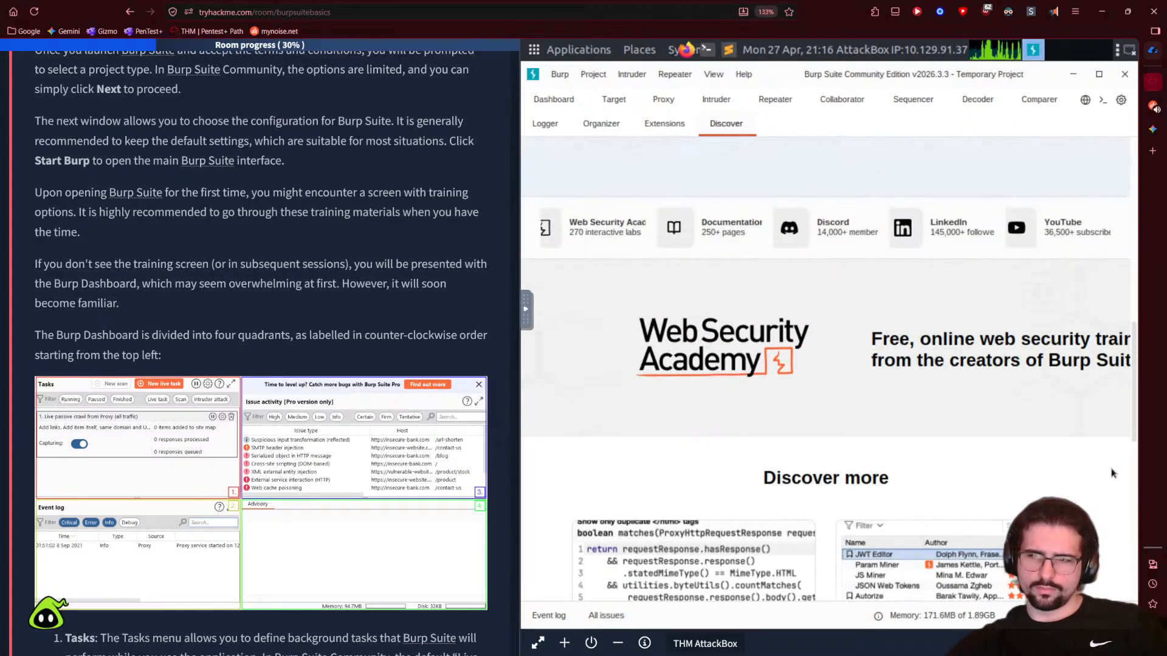
left_click_drag(1137, 228, 1137, 228)
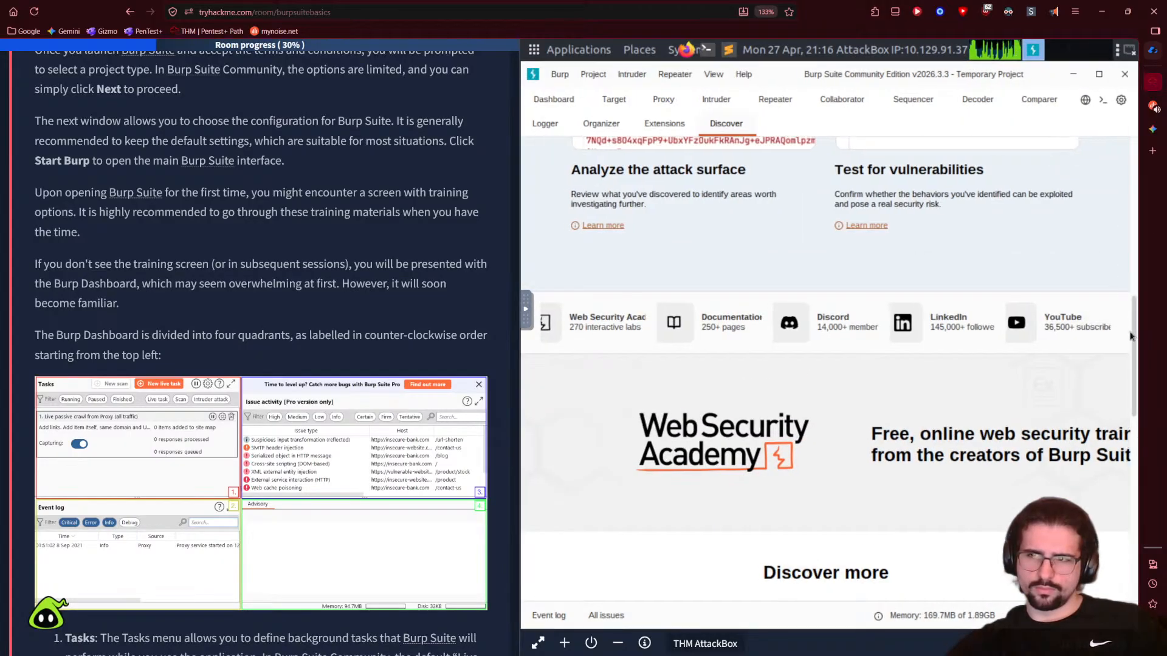
scroll(688, 304, "up", 10)
scroll(688, 304, "down", 15)
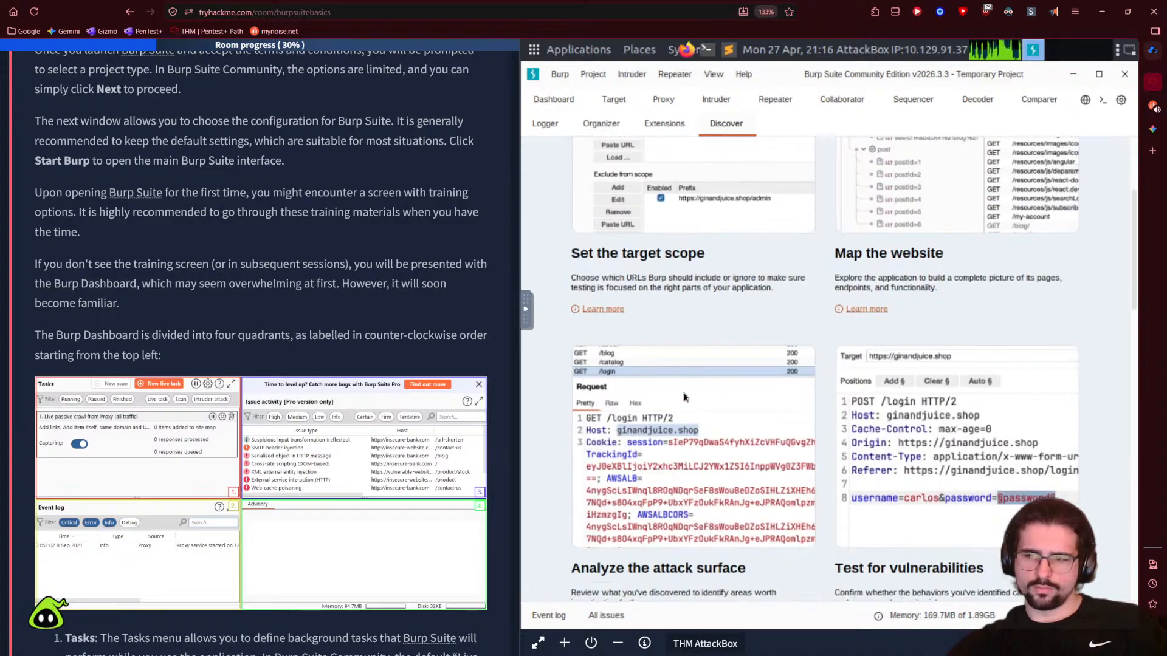
scroll(653, 367, "up", 12)
scroll(653, 367, "up", 3)
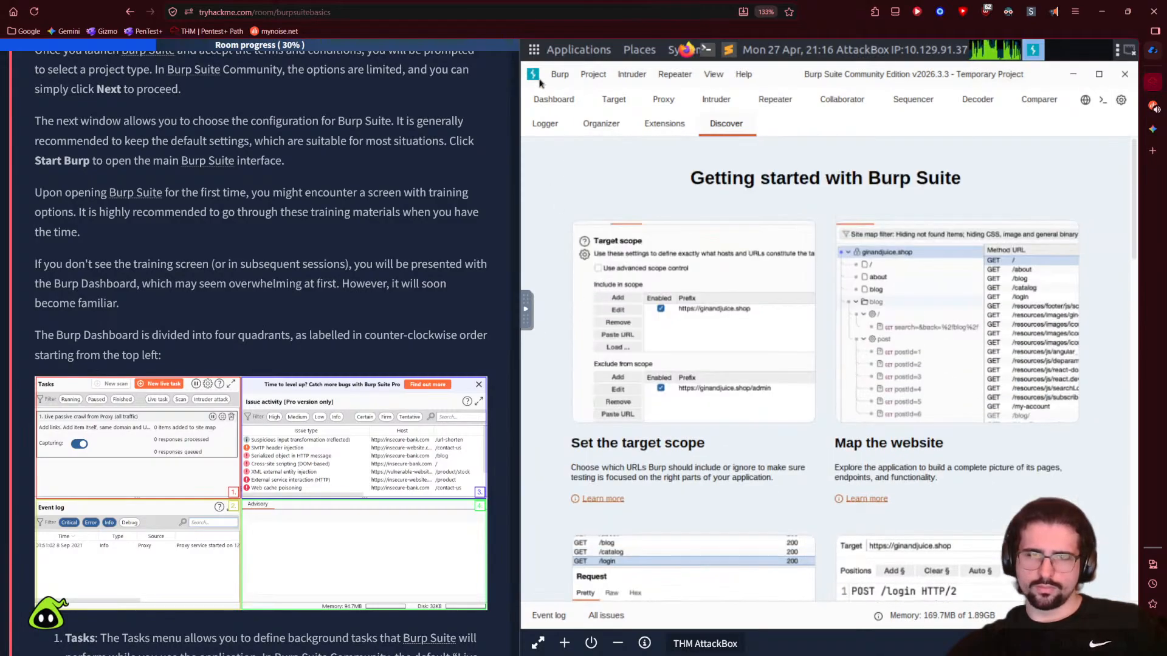
- Browse the Burp, Project, Intruder and Repeater menus, then return to the Dashboard
left_click(559, 75)
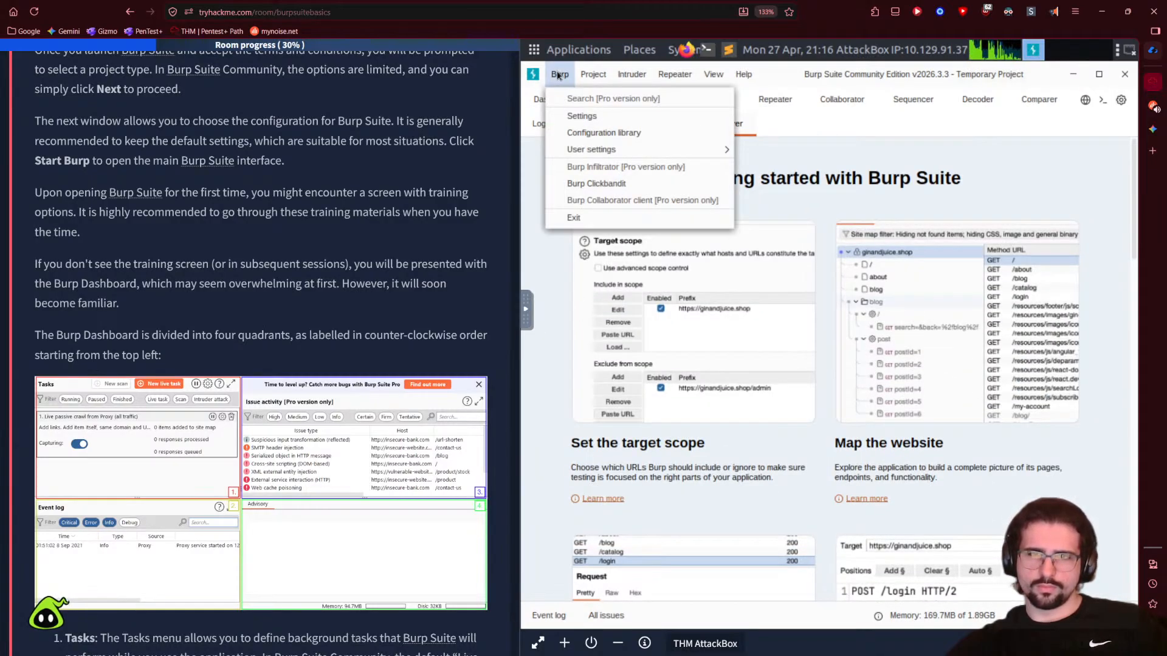
mouse_move(590, 79)
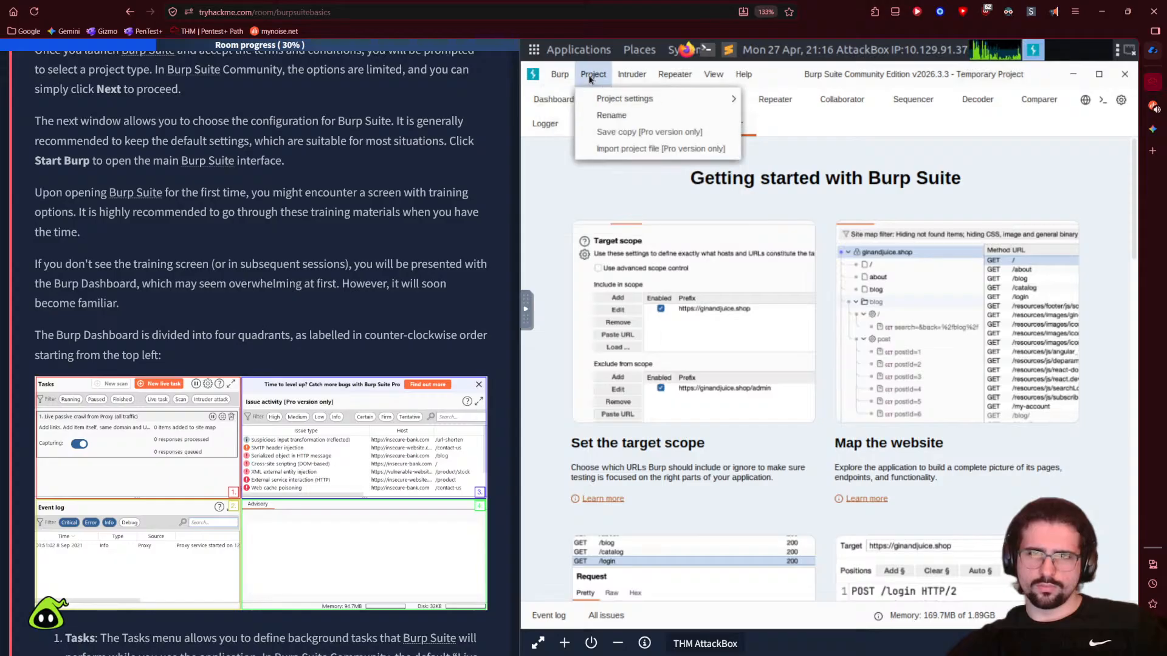
mouse_move(640, 78)
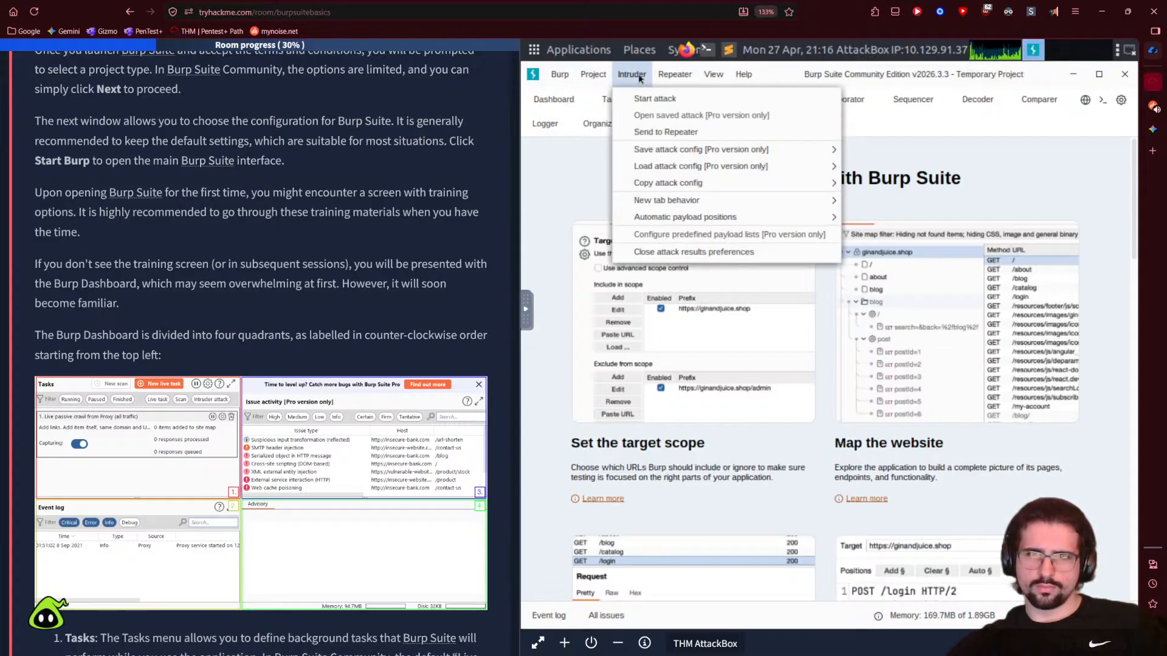
mouse_move(675, 75)
left_click(558, 188)
left_click(554, 100)
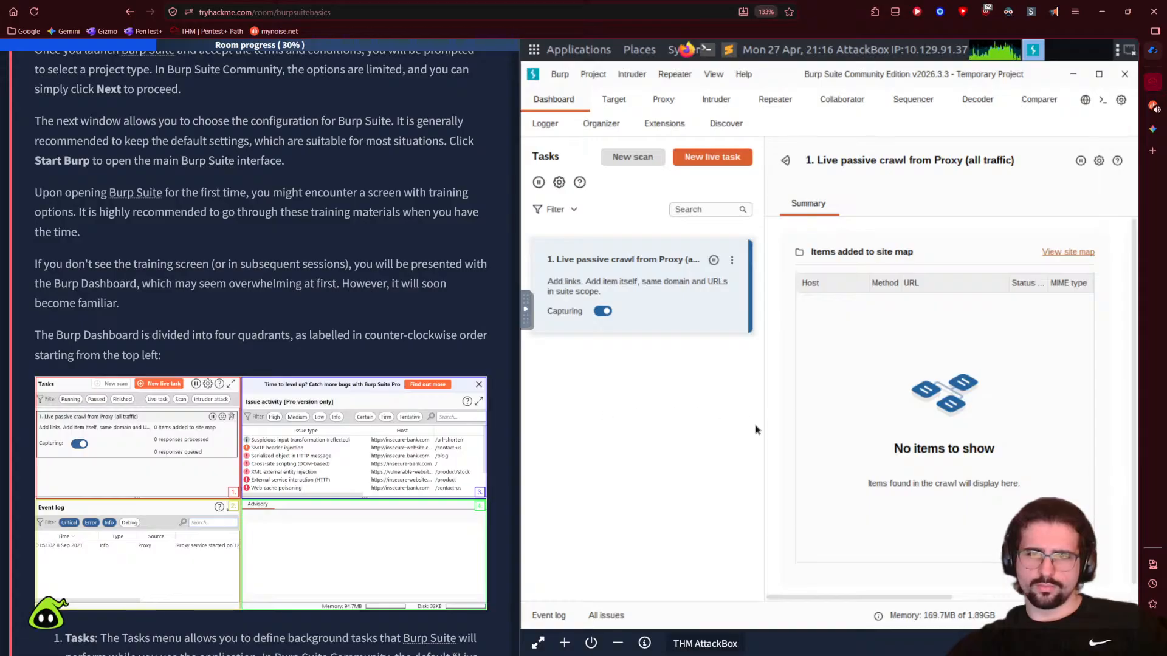
- Widen the crawl details panel and briefly highlight the training-options paragraph
left_click_drag(763, 428, 739, 427)
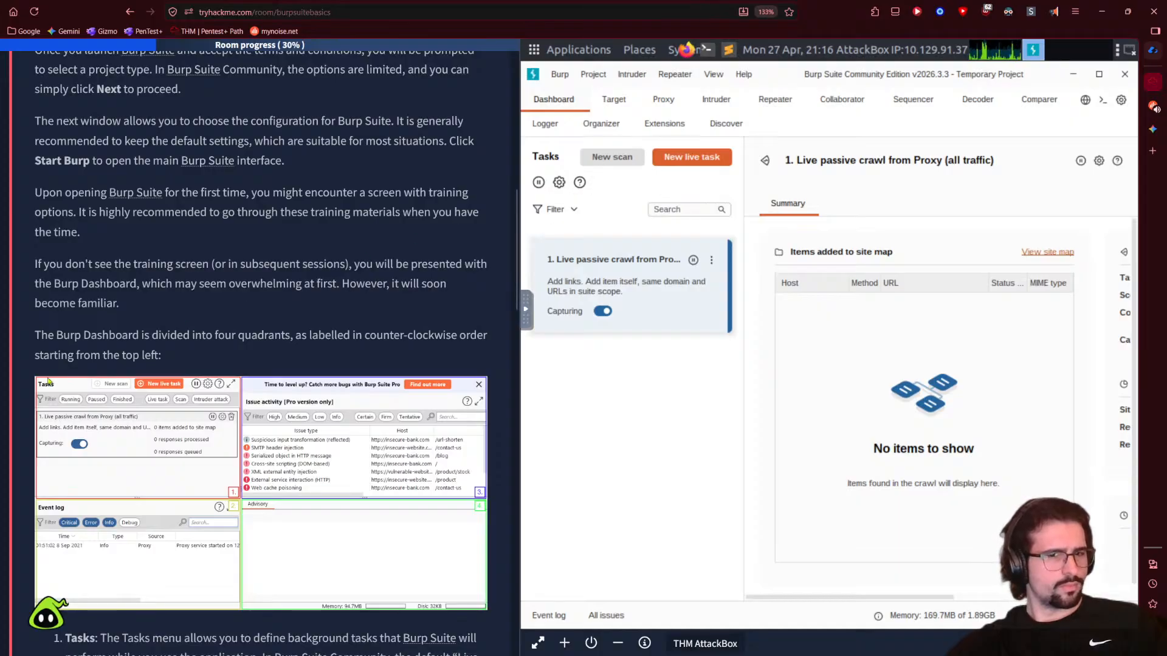
scroll(79, 221, "down", 2)
scroll(79, 221, "up", 4)
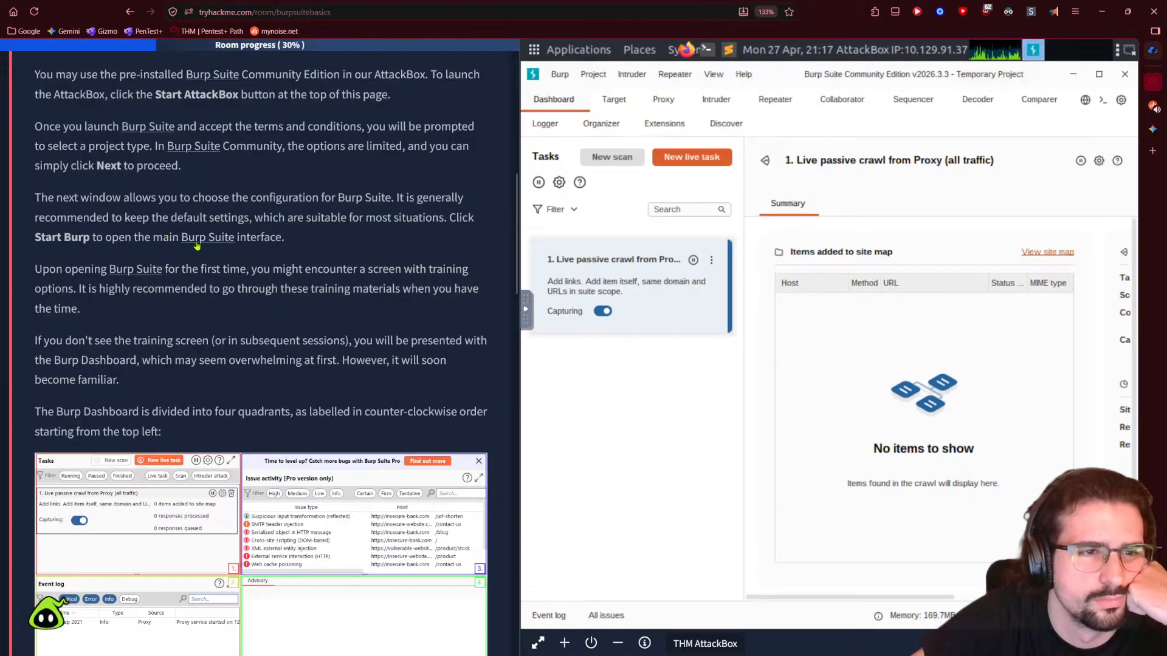
left_click_drag(35, 269, 283, 313)
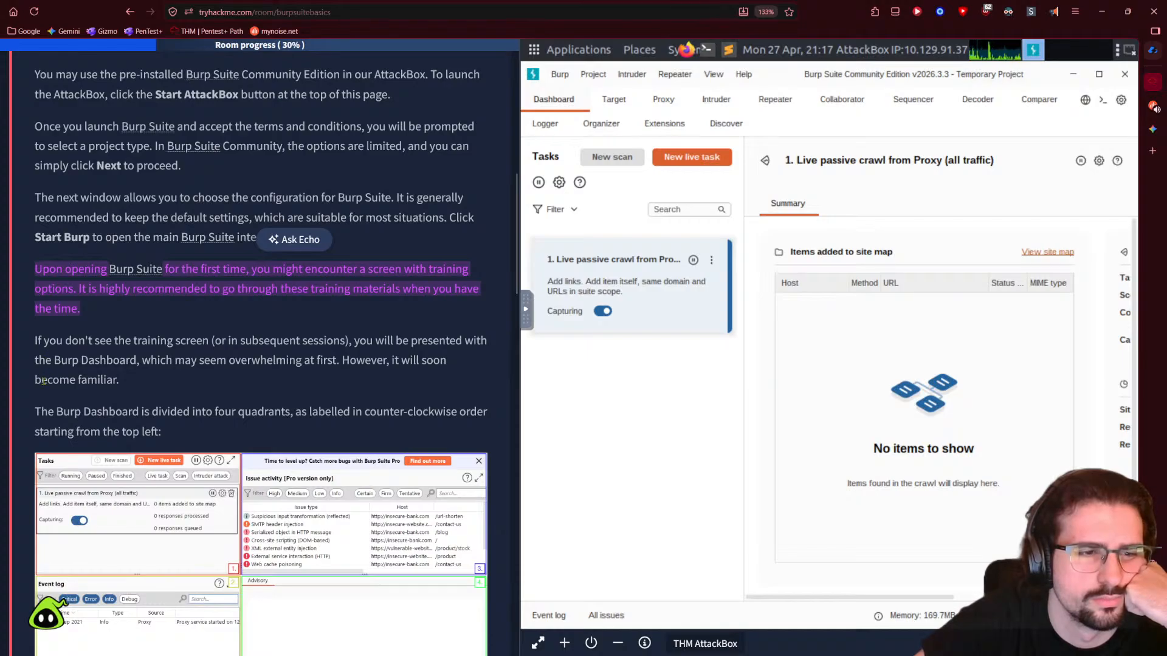
left_click(448, 437)
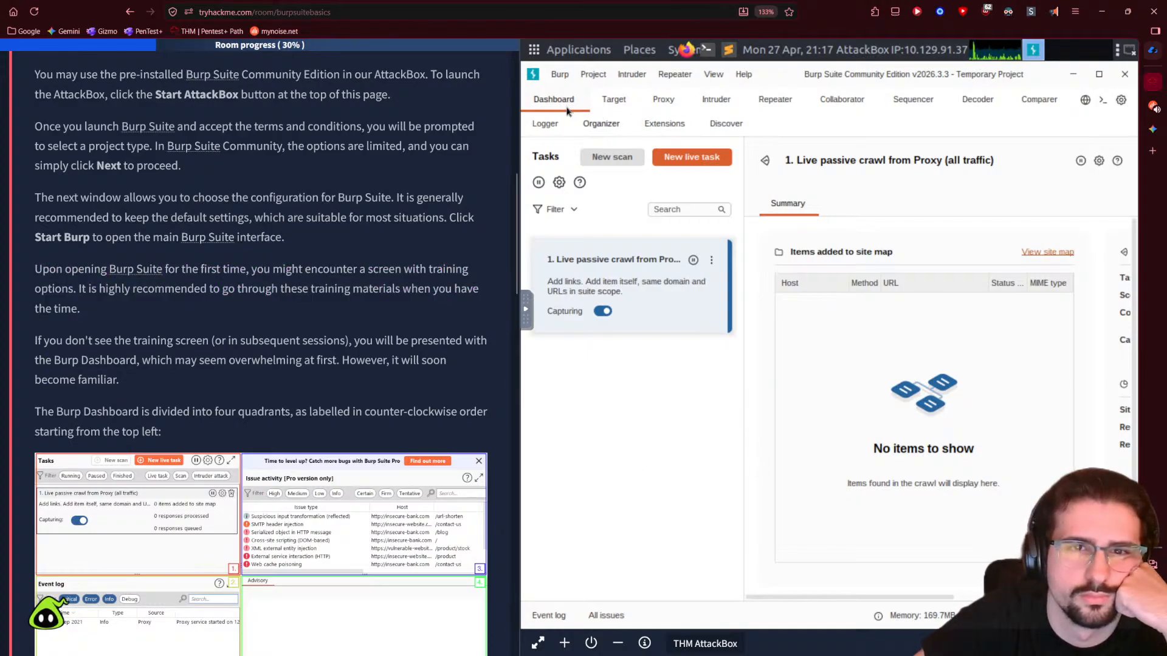
- View the live passive crawl settings without changes, narrow the Tasks panel and widen the AttackBox
left_click(1098, 161)
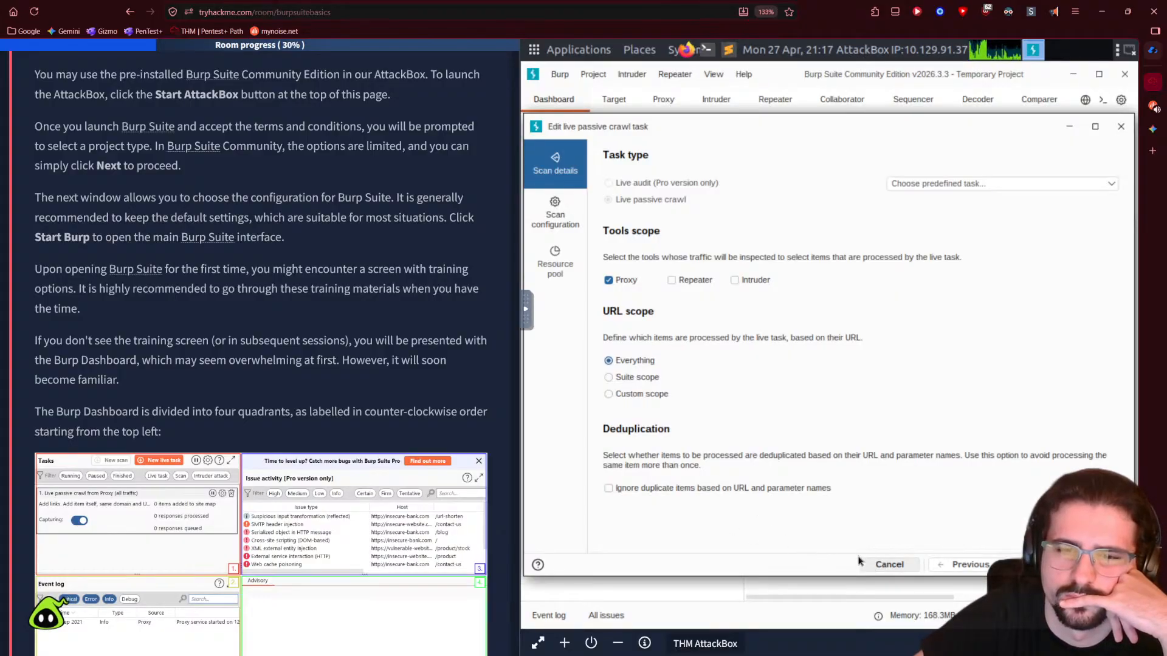
left_click(888, 565)
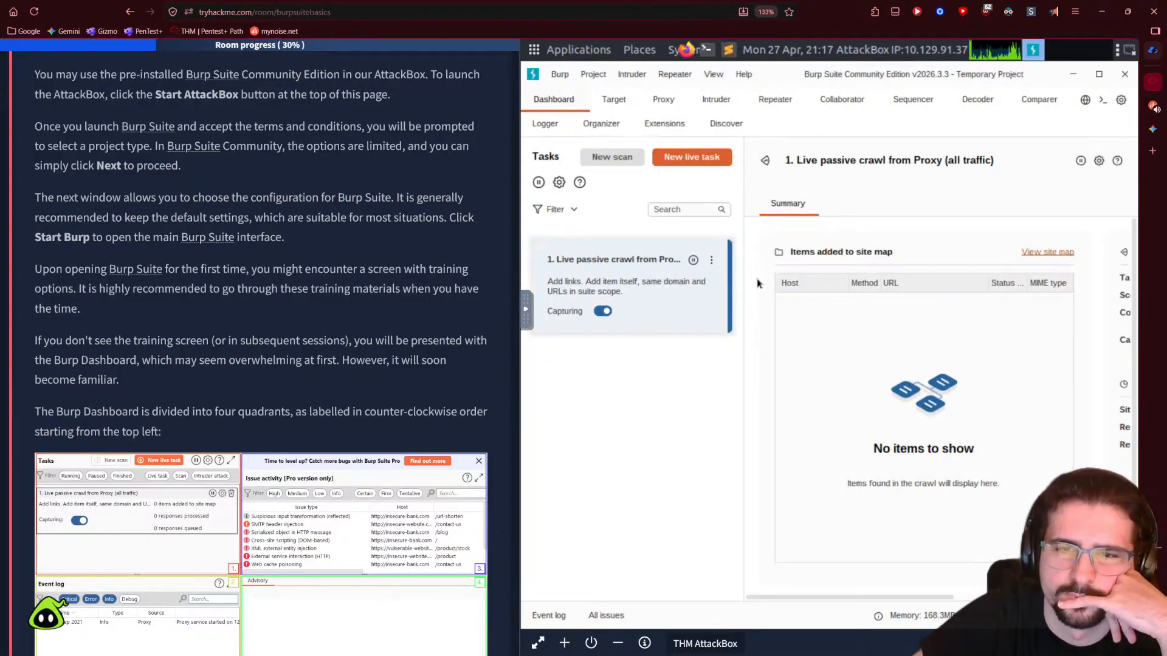
left_click_drag(740, 292, 714, 294)
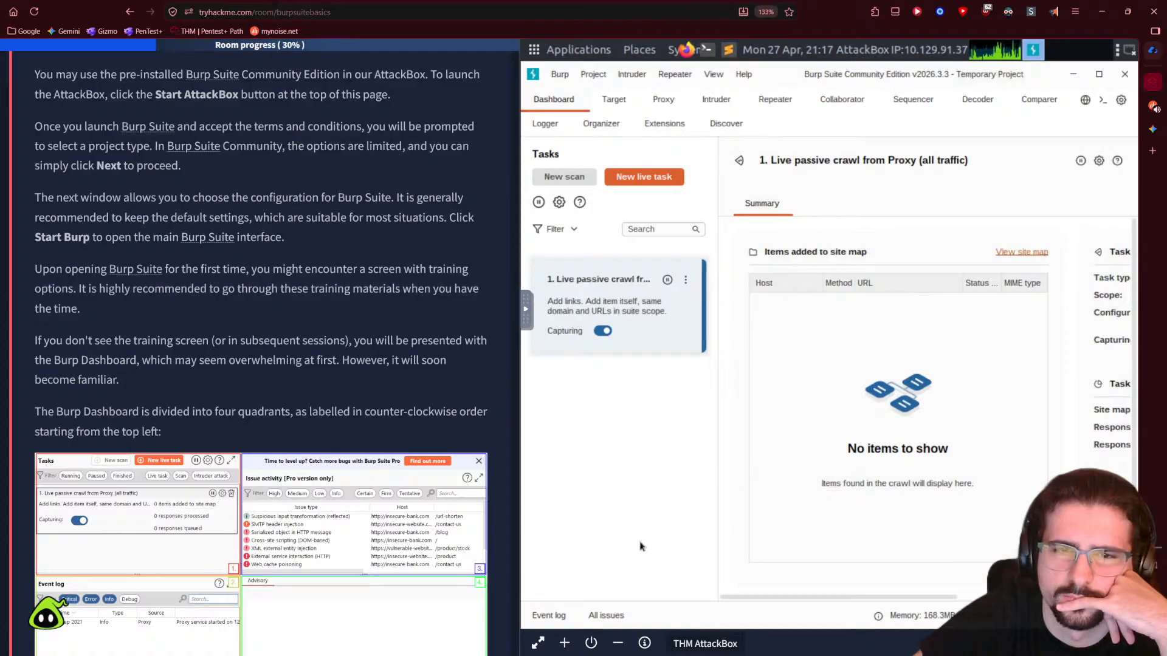
left_click_drag(717, 463, 681, 463)
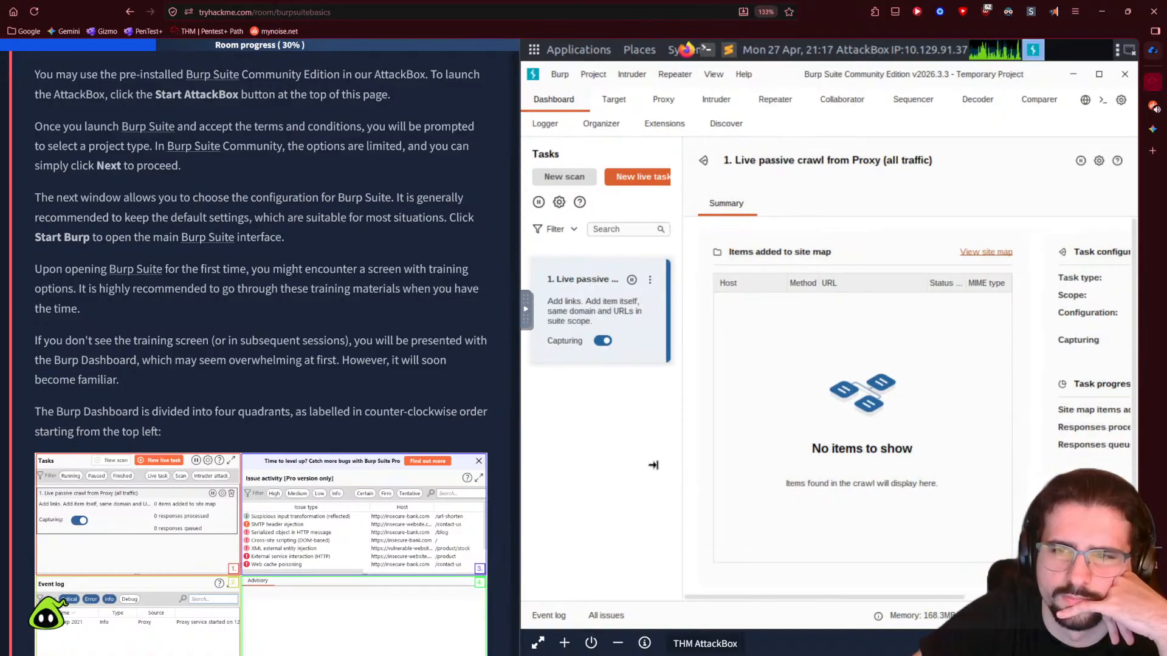
left_click_drag(518, 425, 362, 413)
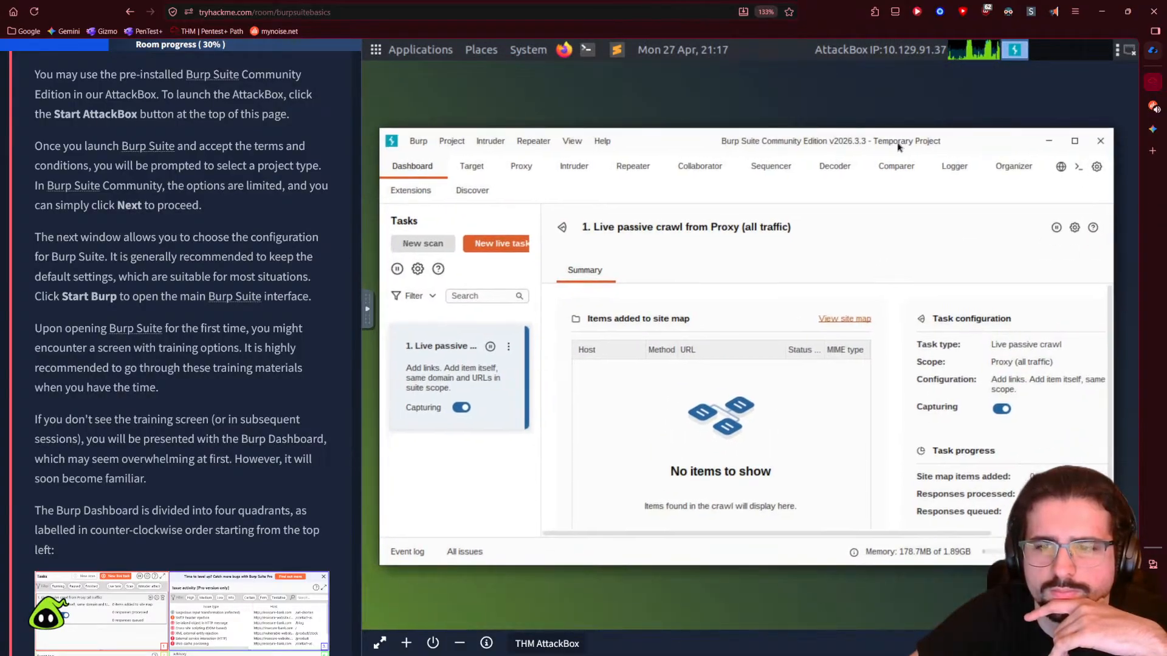
- Zoom the page to 110%, enlarge the Burp window, and read Task 5's dashboard quadrant section
key("ctrl+minus")
key("ctrl+minus")
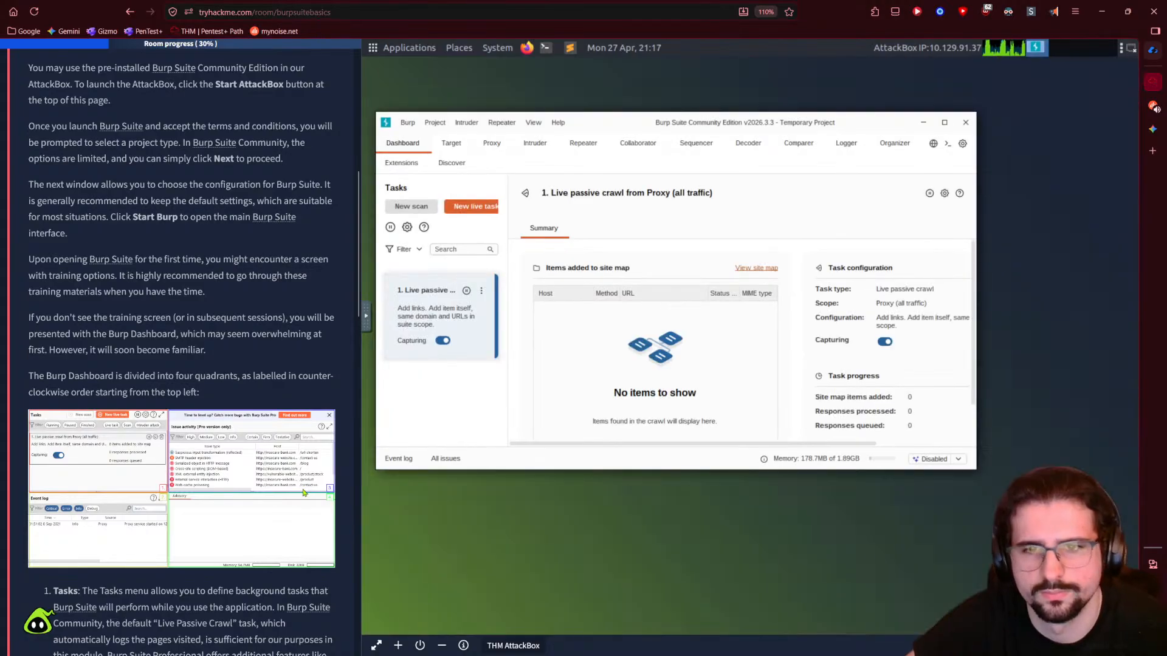
scroll(350, 345, "down", 2)
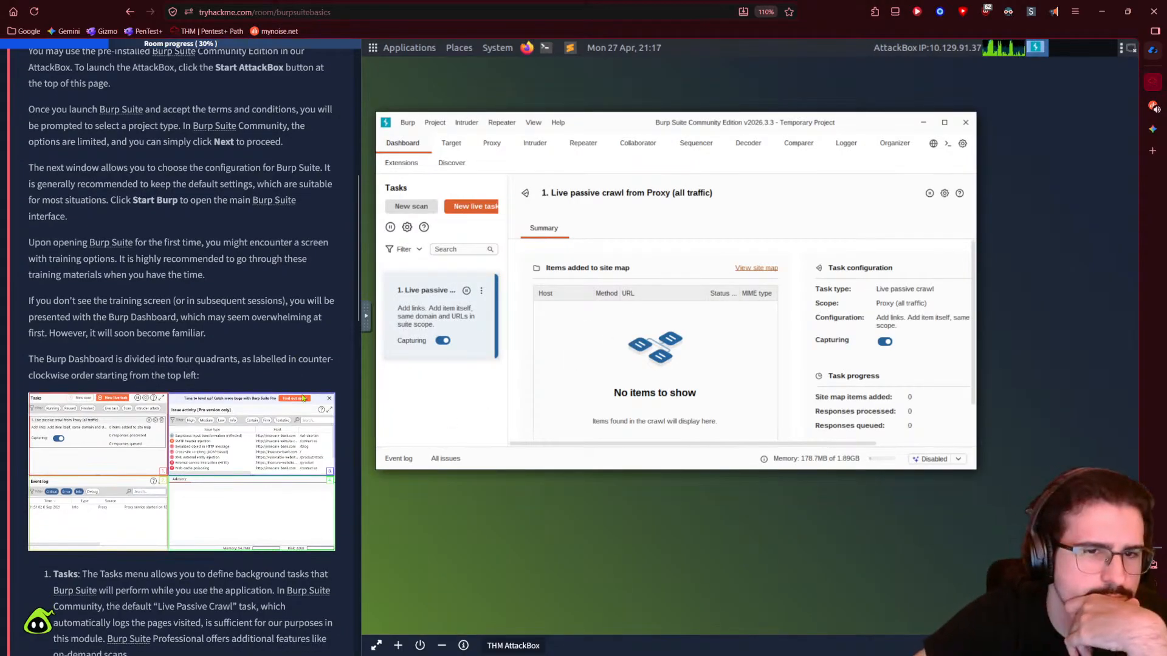
left_click_drag(969, 465, 1091, 568)
scroll(185, 471, "down", 2)
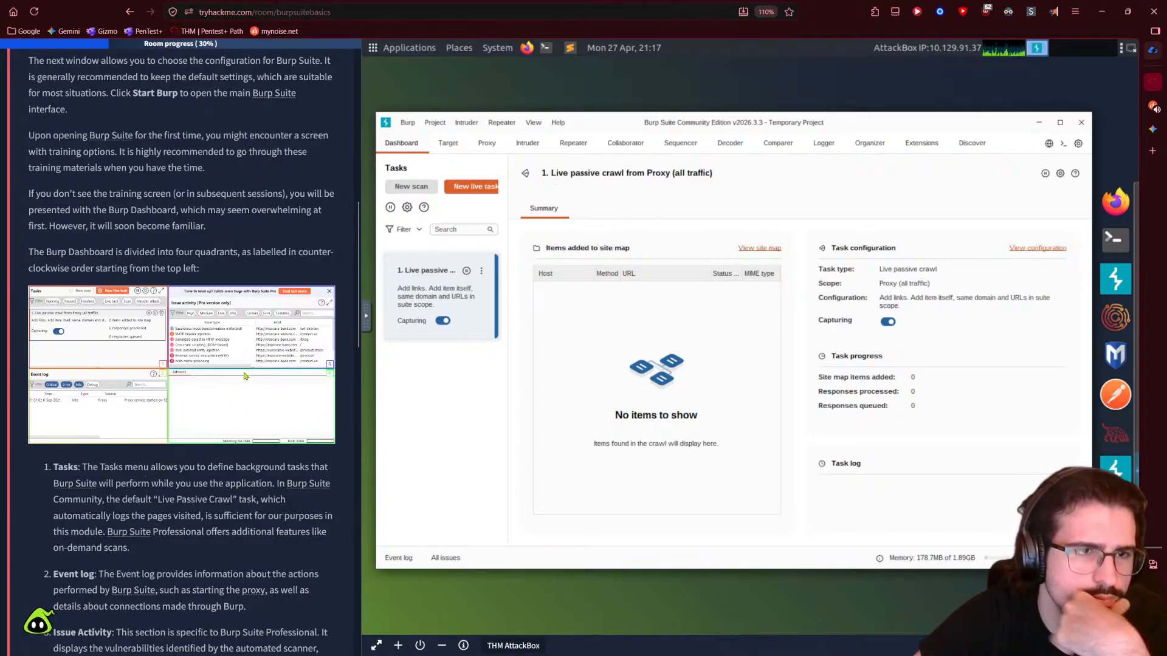
scroll(85, 513, "down", 1)
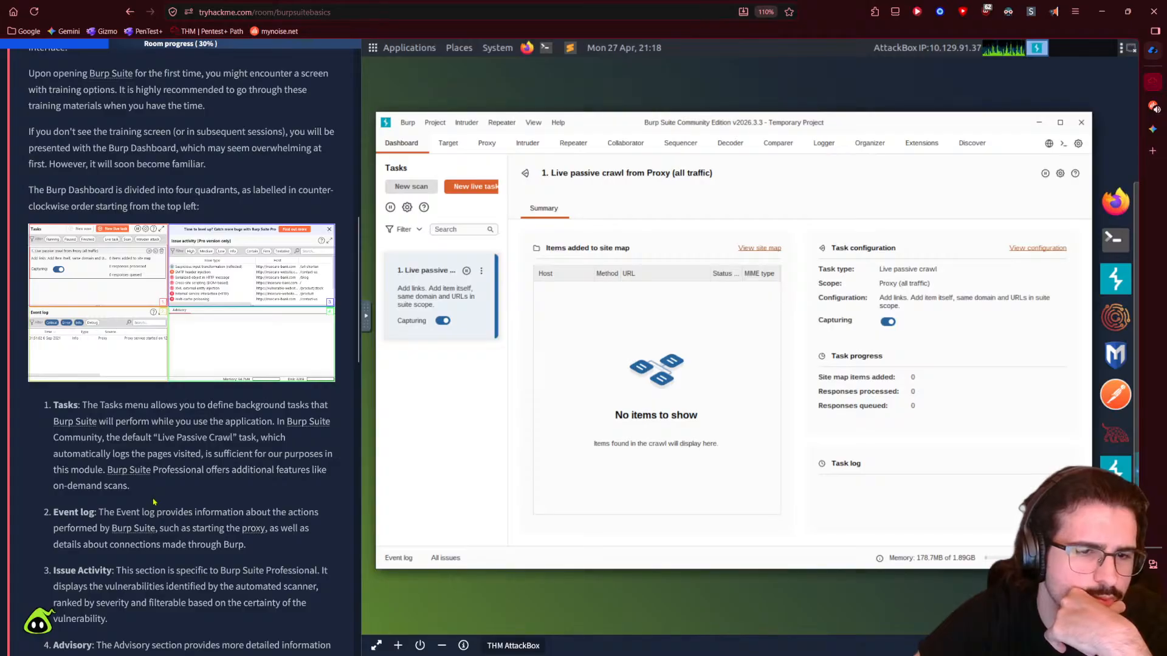
left_click(407, 124)
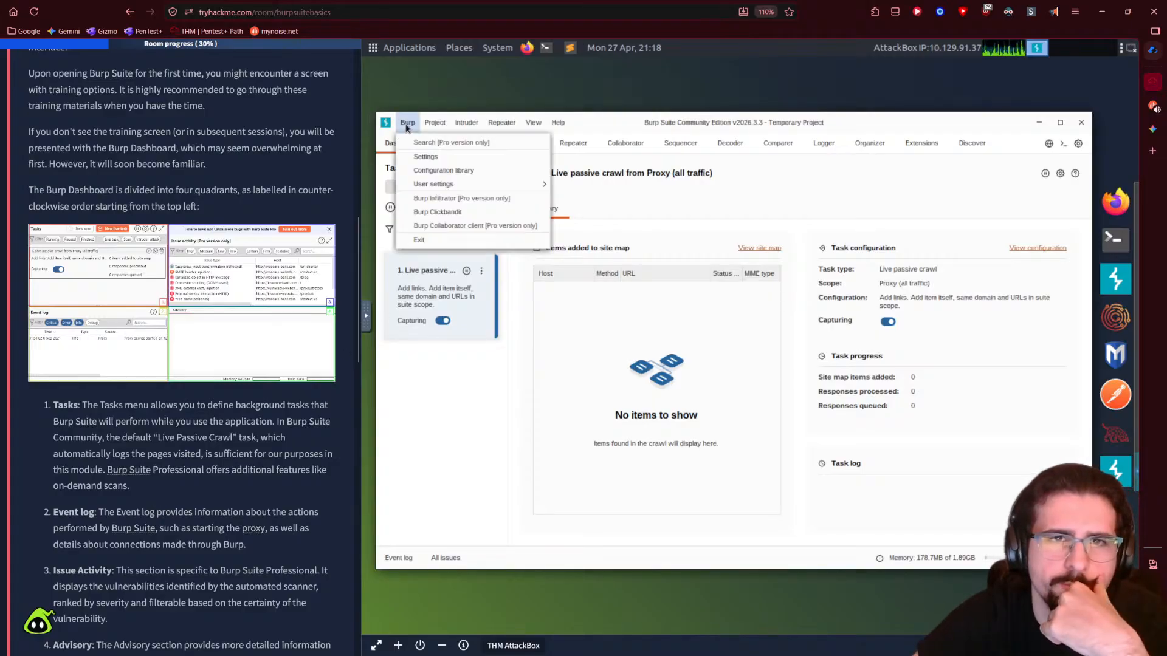
left_click(407, 124)
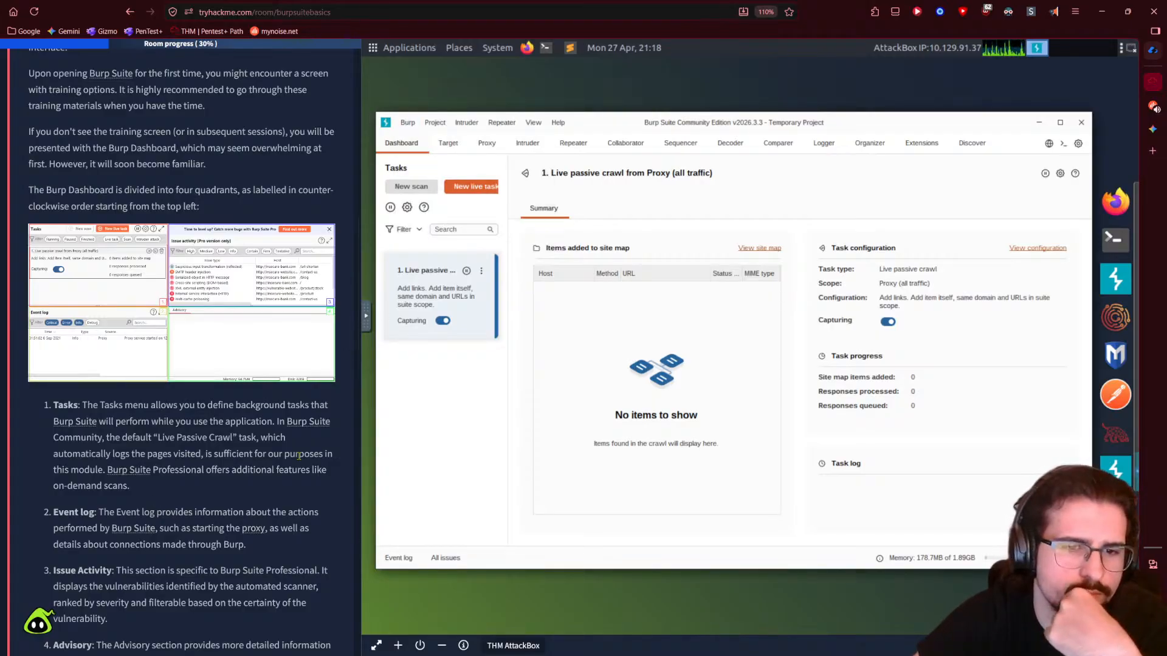
scroll(225, 526, "down", 1)
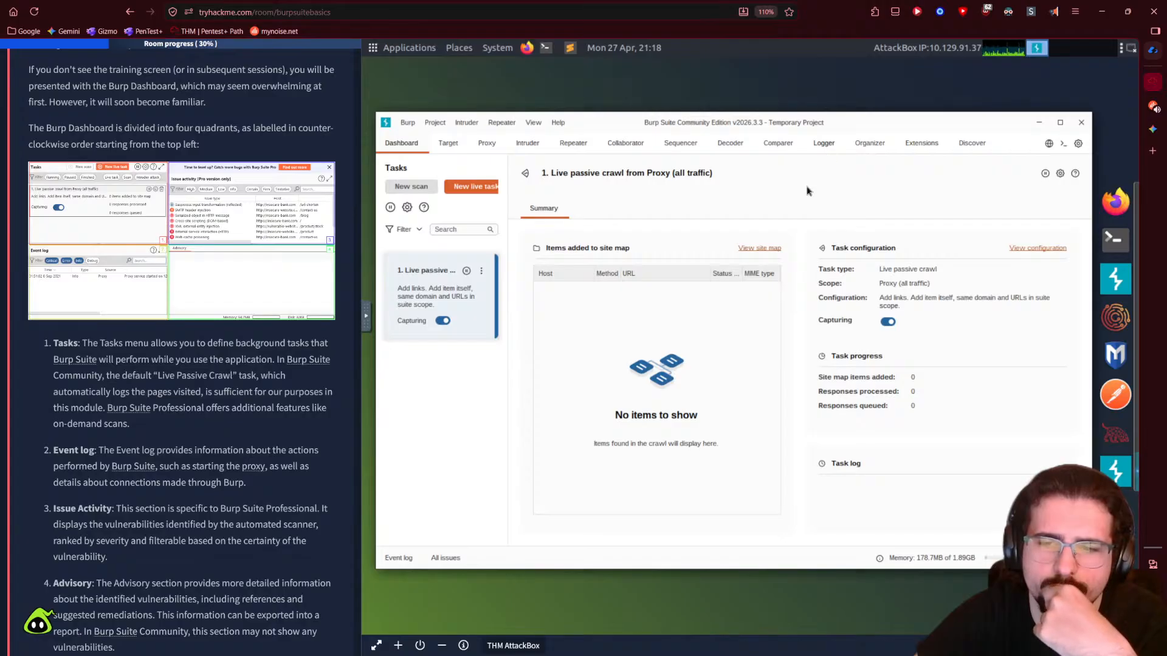
- Show Burp's Event log beneath the dashboard, glancing at All issues in between
left_click(395, 559)
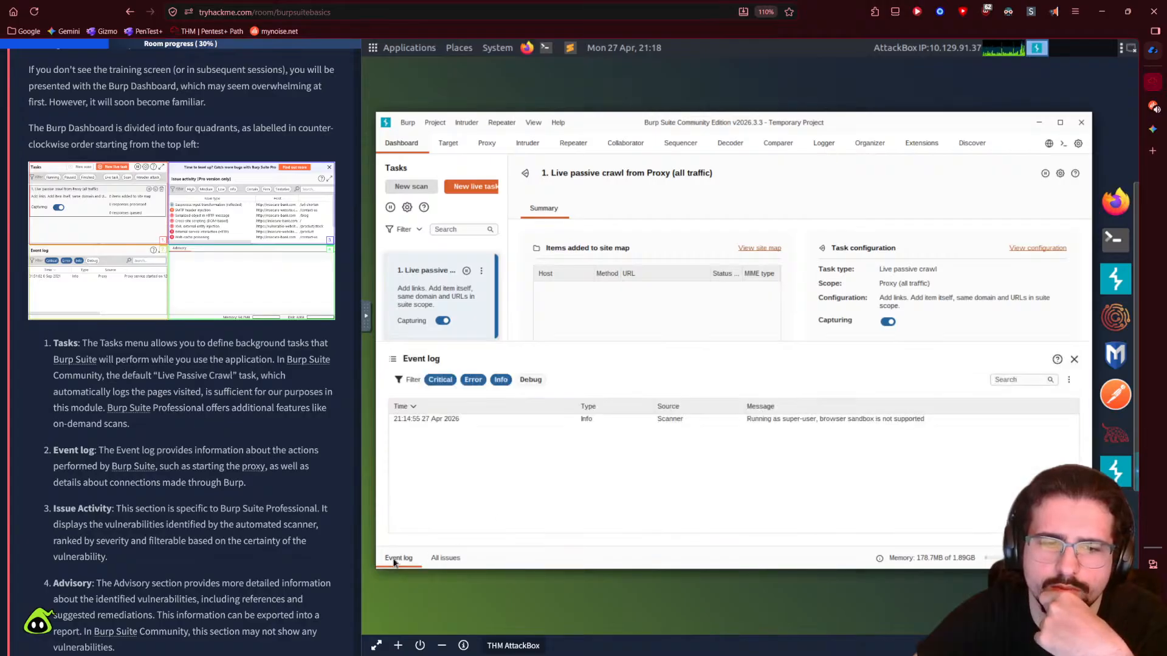
left_click(444, 559)
left_click(398, 559)
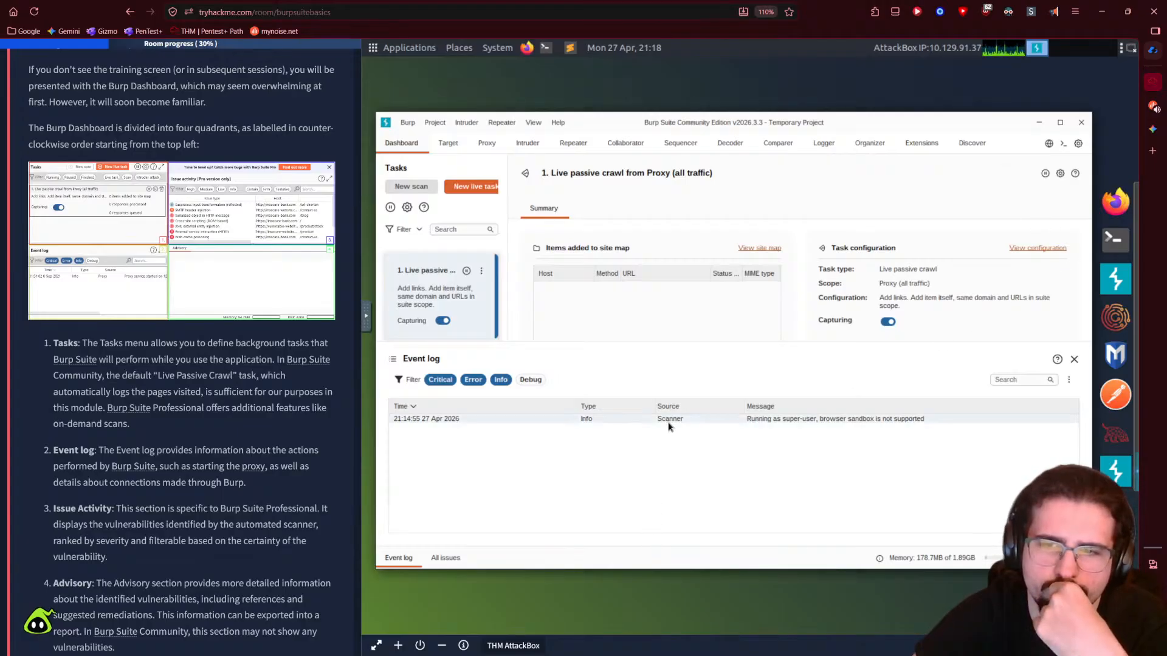
- Scroll the room down to the Task 5 question about actions and connections
scroll(296, 481, "down", 1)
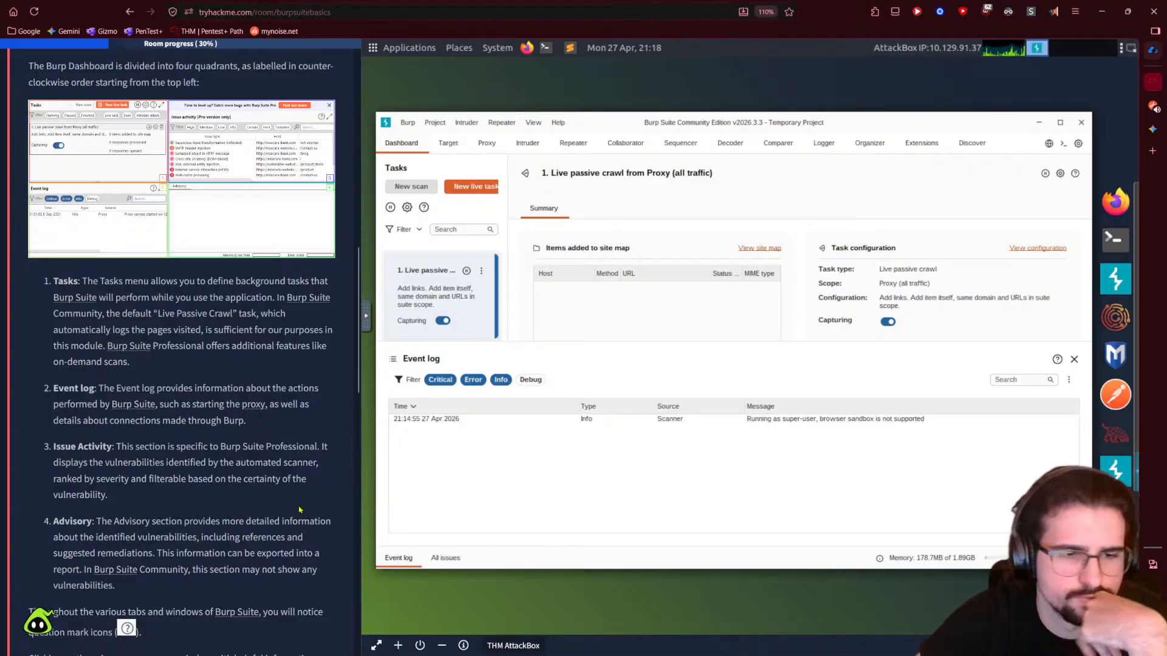
scroll(303, 523, "down", 2)
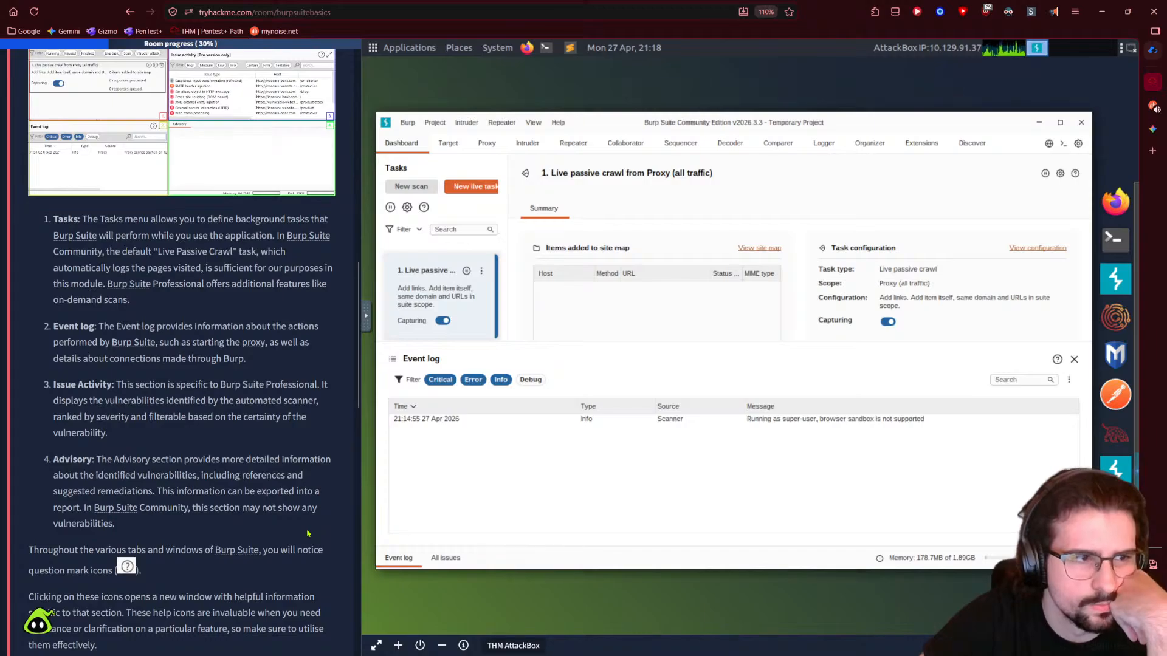
scroll(305, 537, "down", 2)
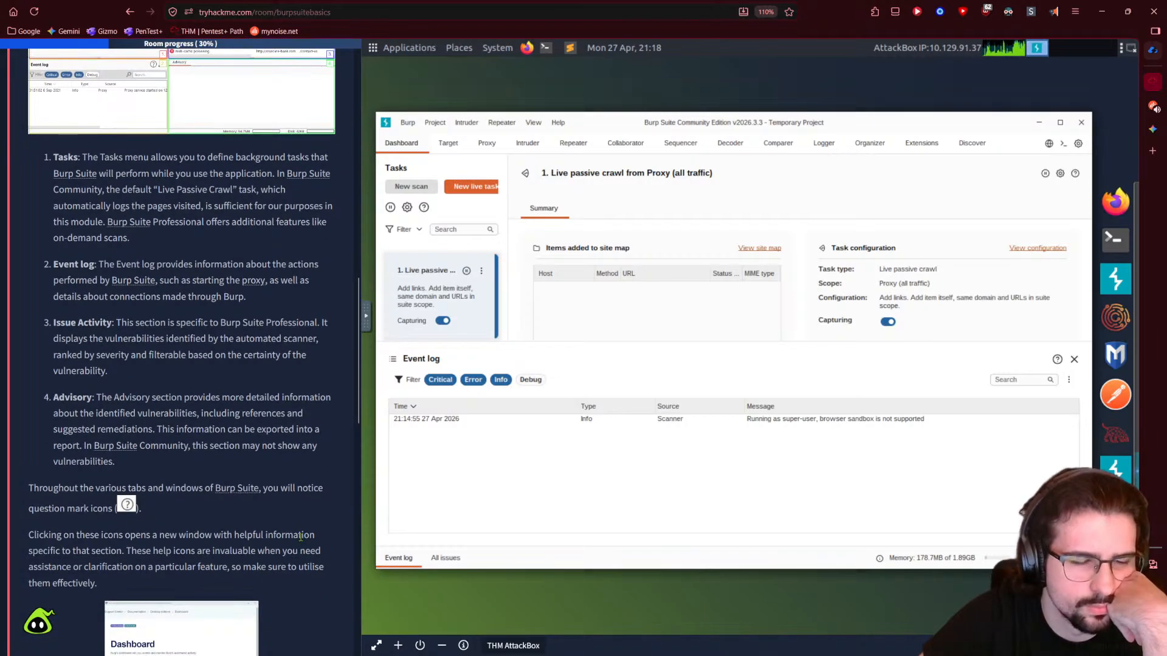
scroll(300, 537, "down", 6)
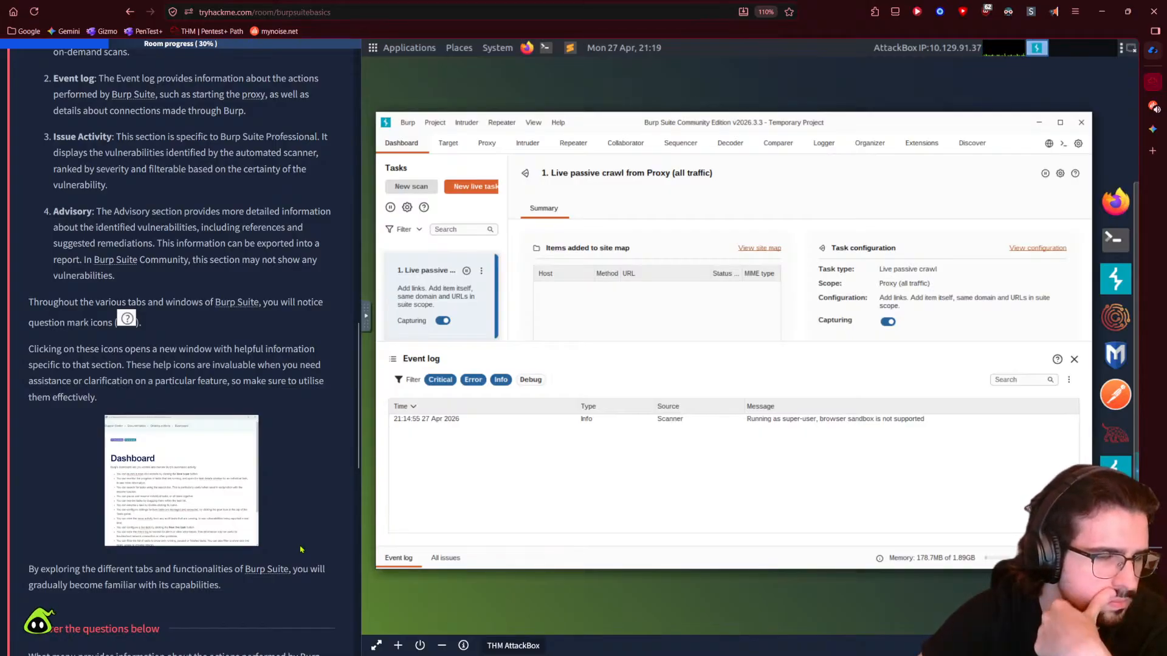
scroll(300, 549, "down", 3)
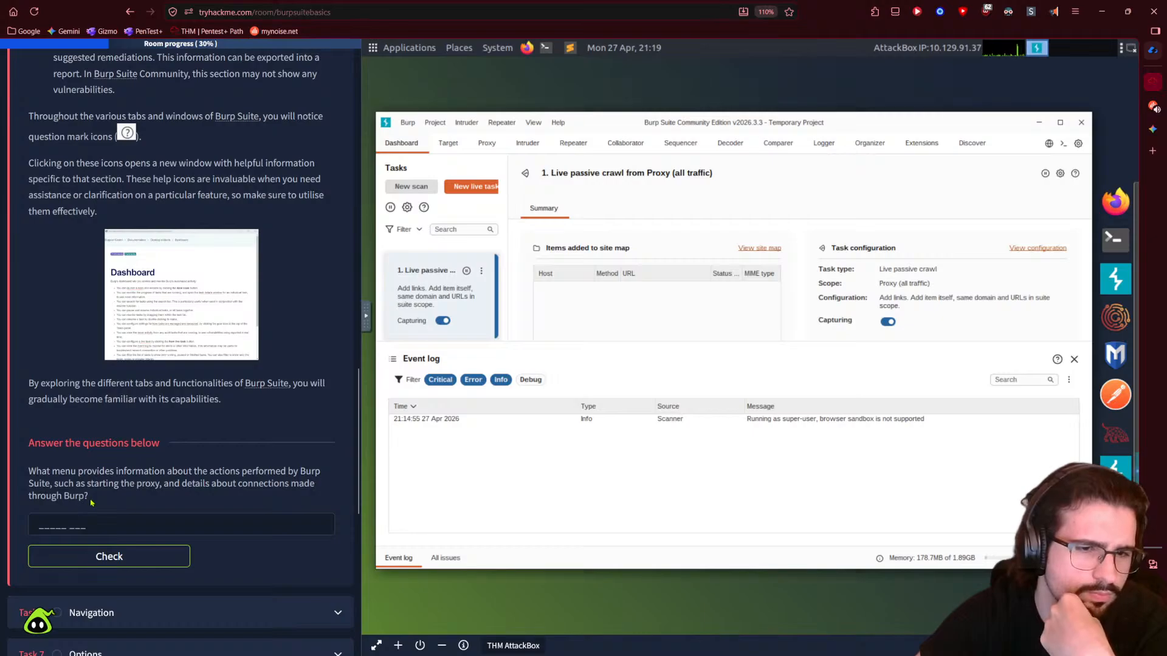
- Answer the Task 5 question with 'event log'
left_click(42, 526)
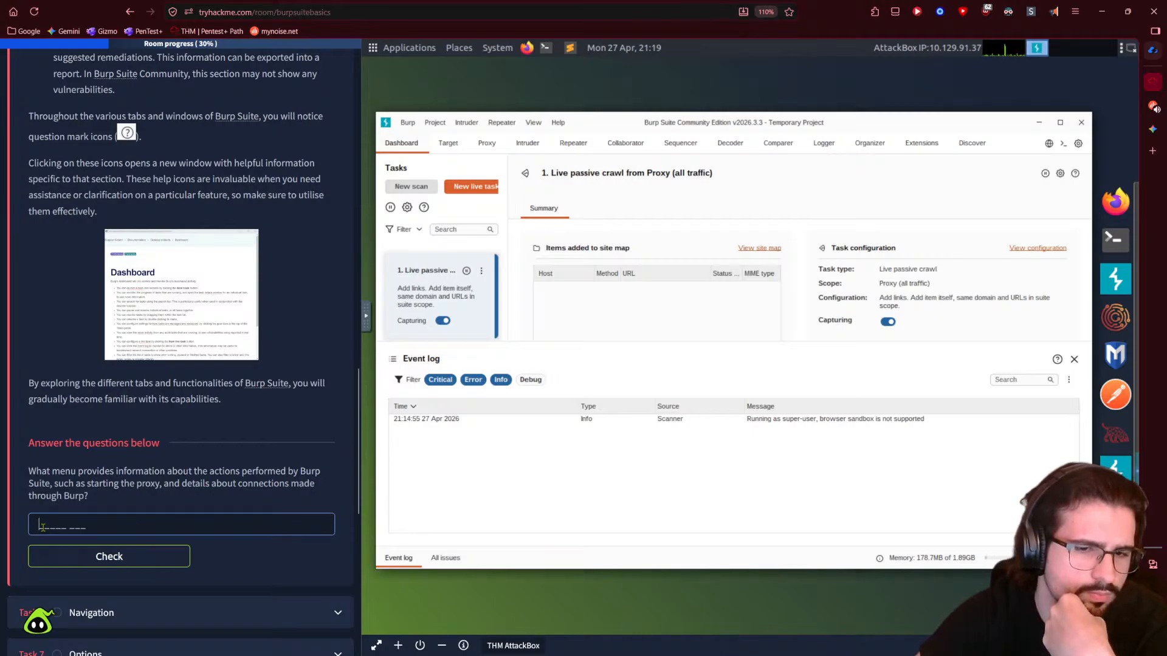
type("event log")
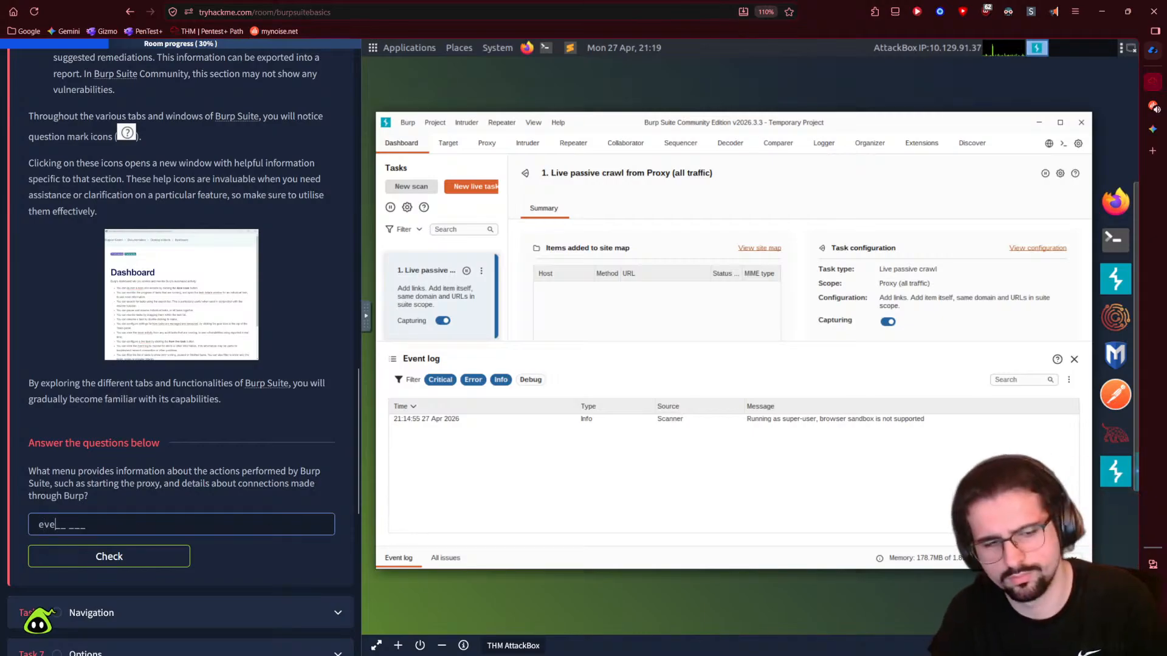
key("Return")
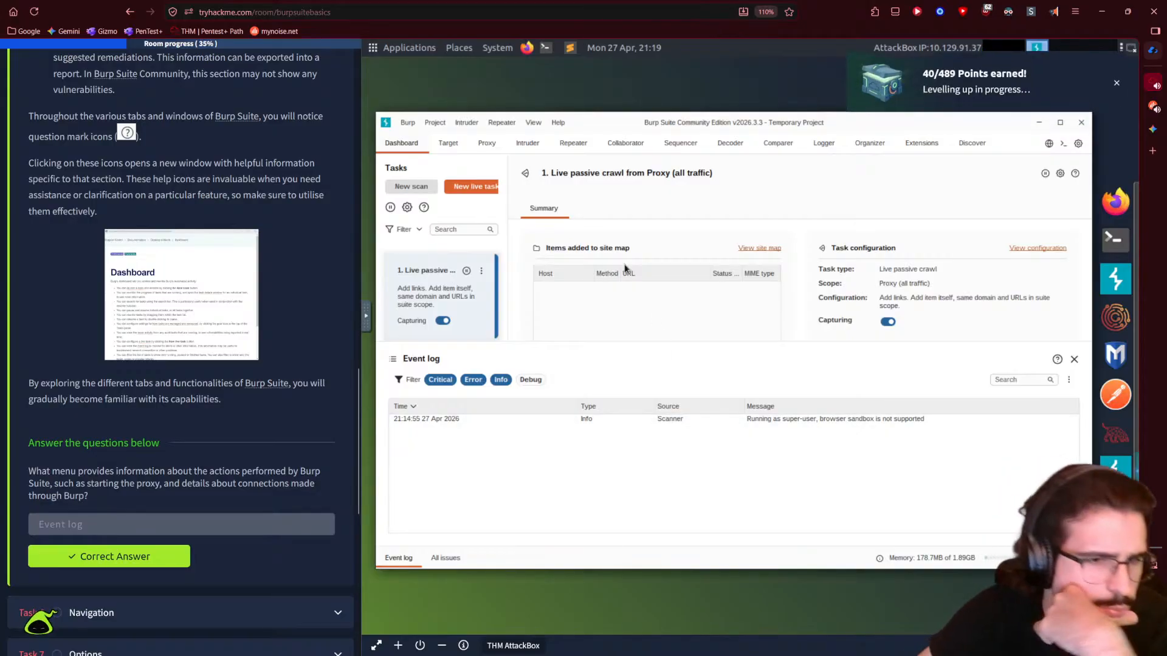
- Open Room Info from the room options and select the '959 days ago' creation age
scroll(182, 504, "down", 3)
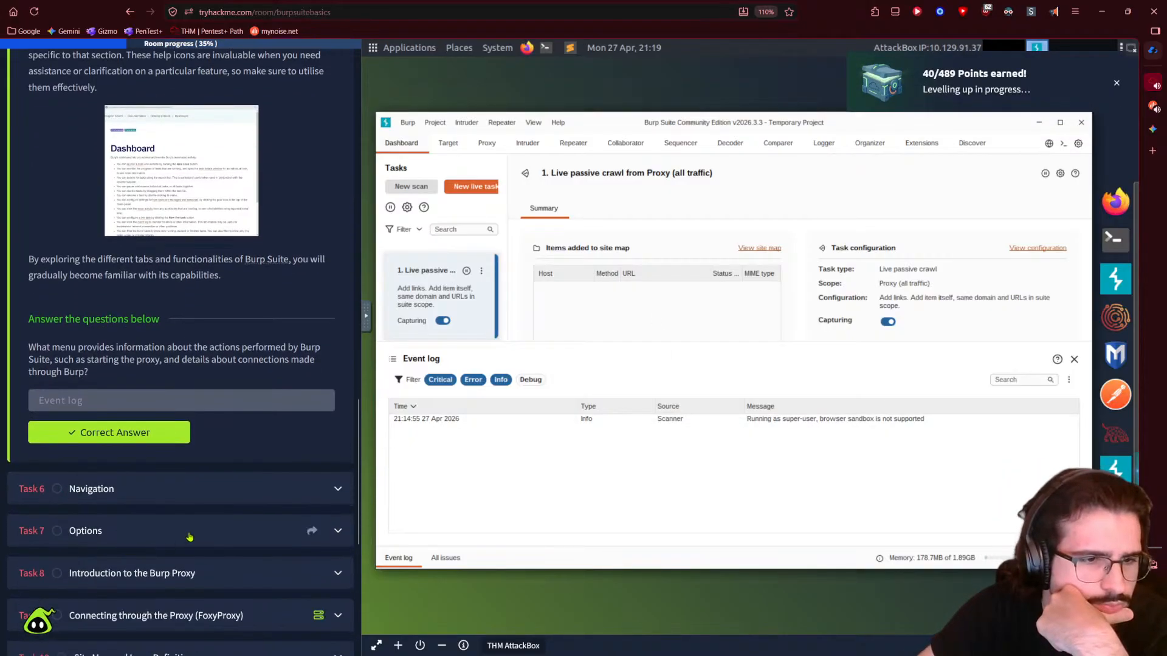
scroll(204, 473, "up", 4)
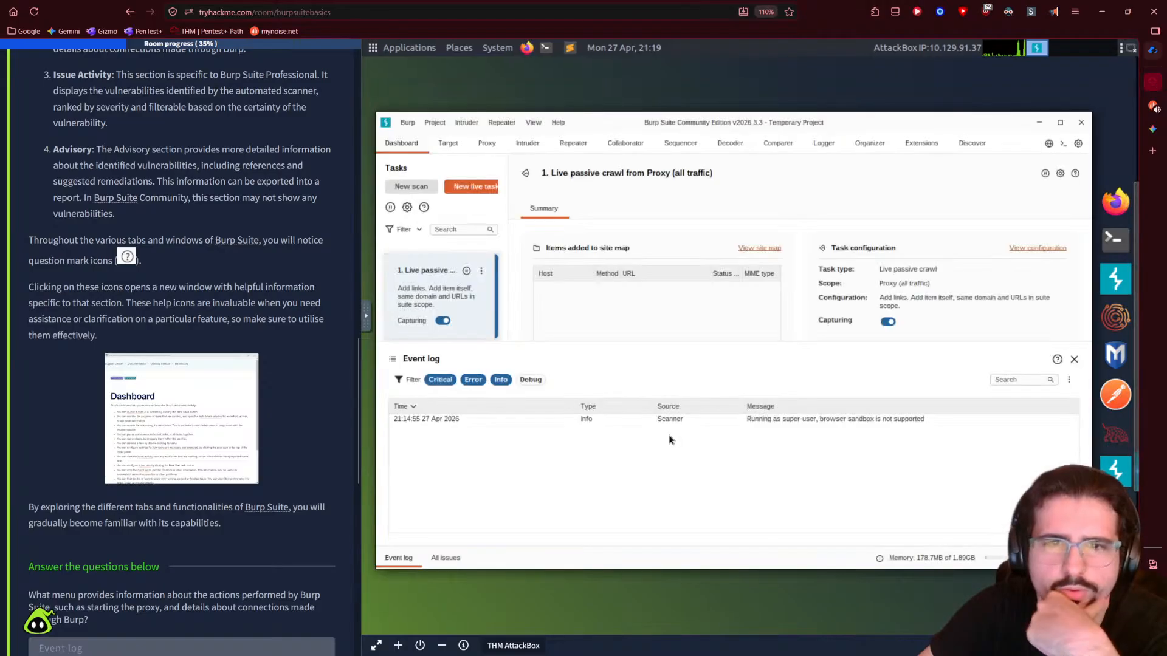
mouse_move(1158, 130)
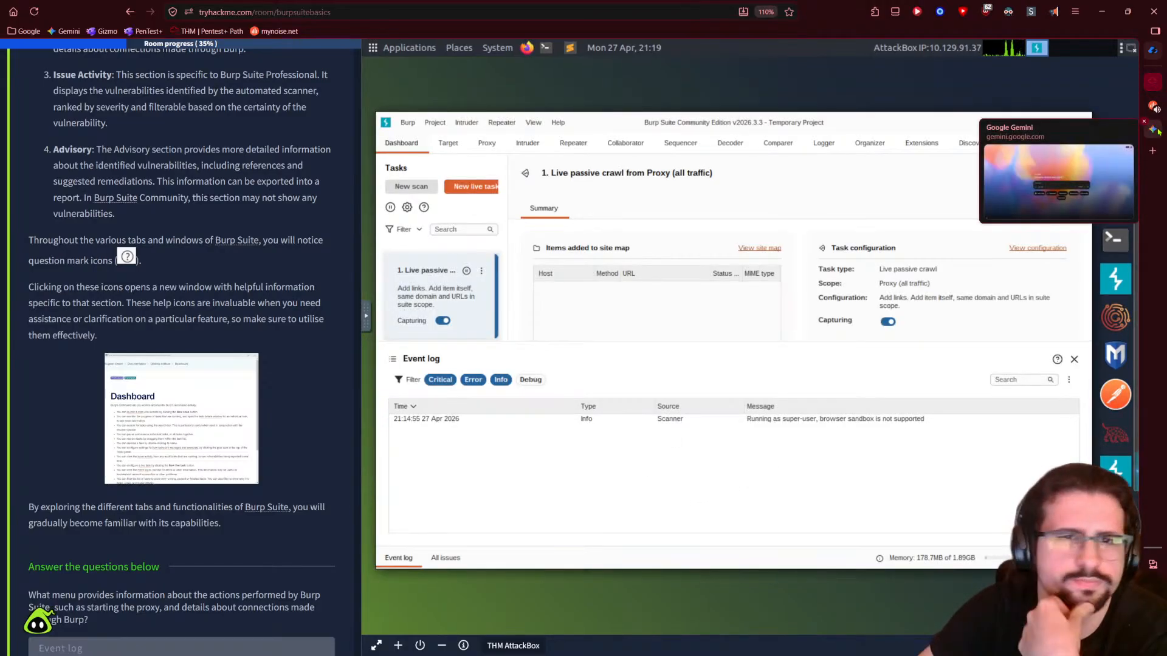
scroll(161, 317, "up", 15)
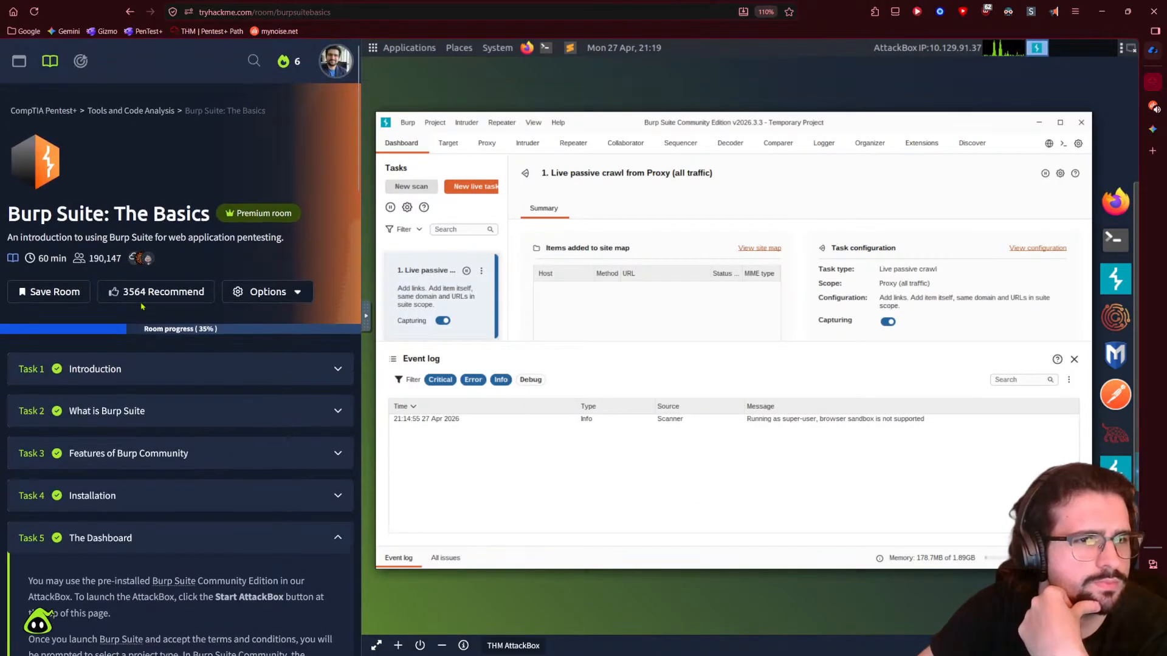
left_click(267, 292)
left_click(265, 365)
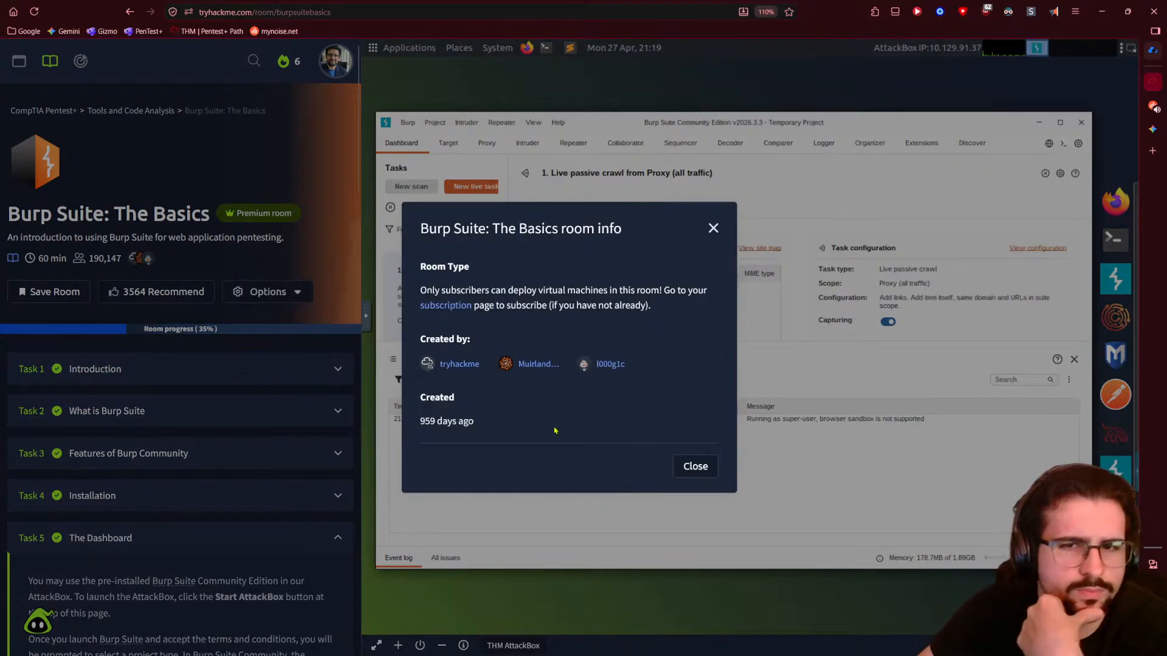
left_click_drag(418, 422, 479, 422)
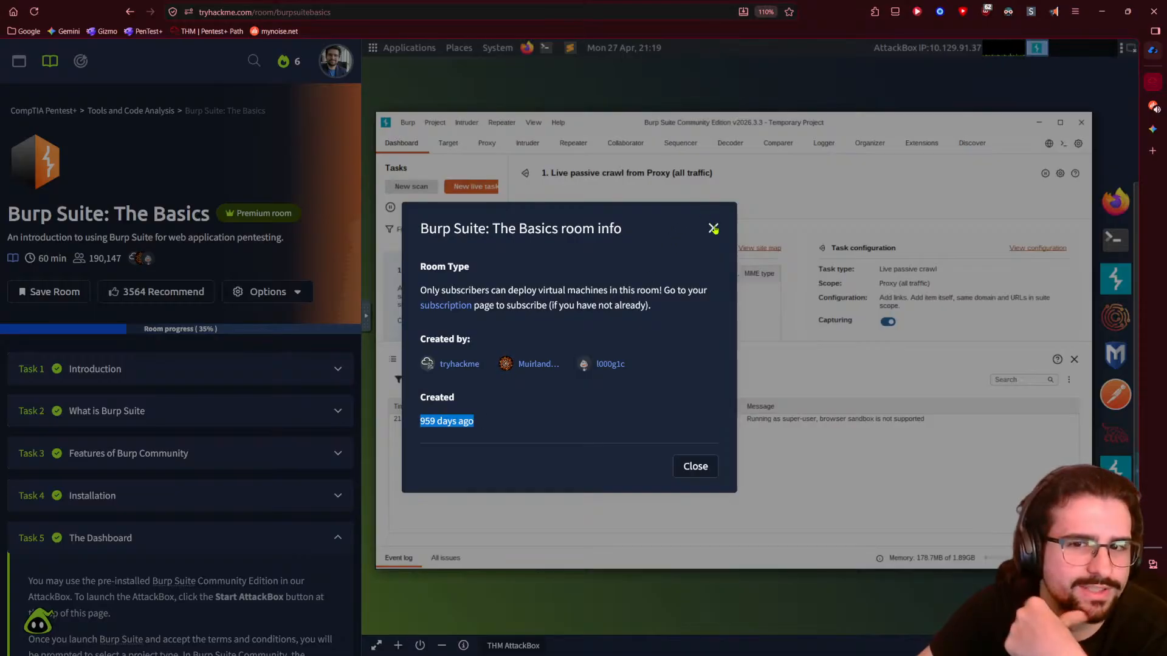
- Dismiss the context menu on '959 days ago' and switch over to the Gemini chat
right_click(447, 419)
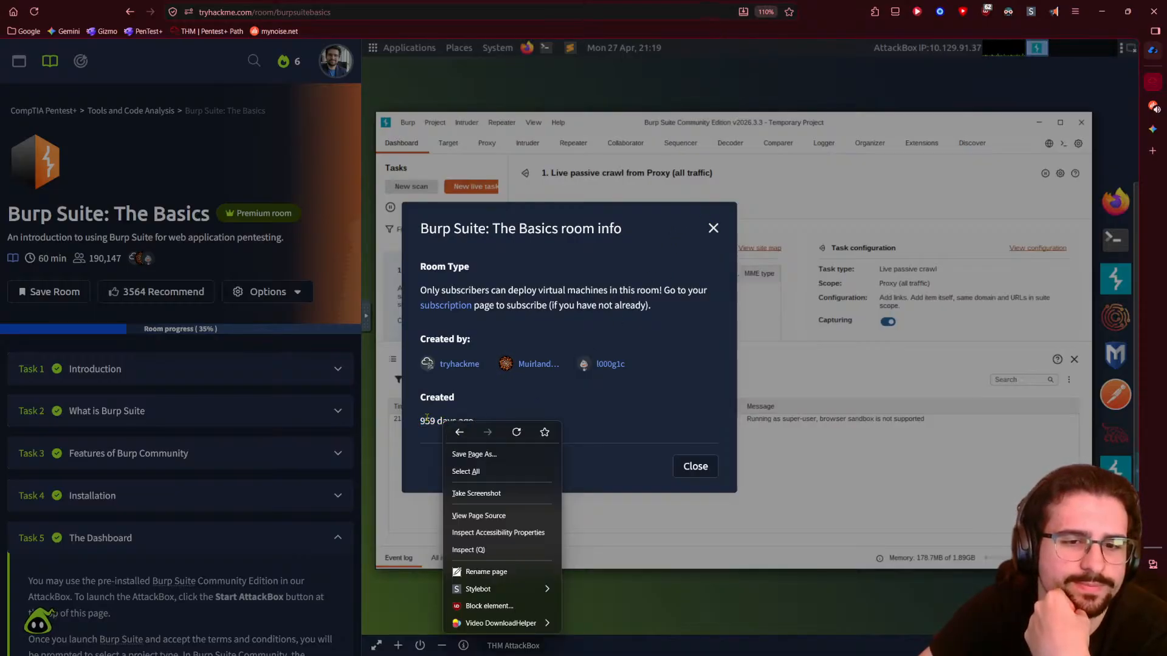
key("Escape")
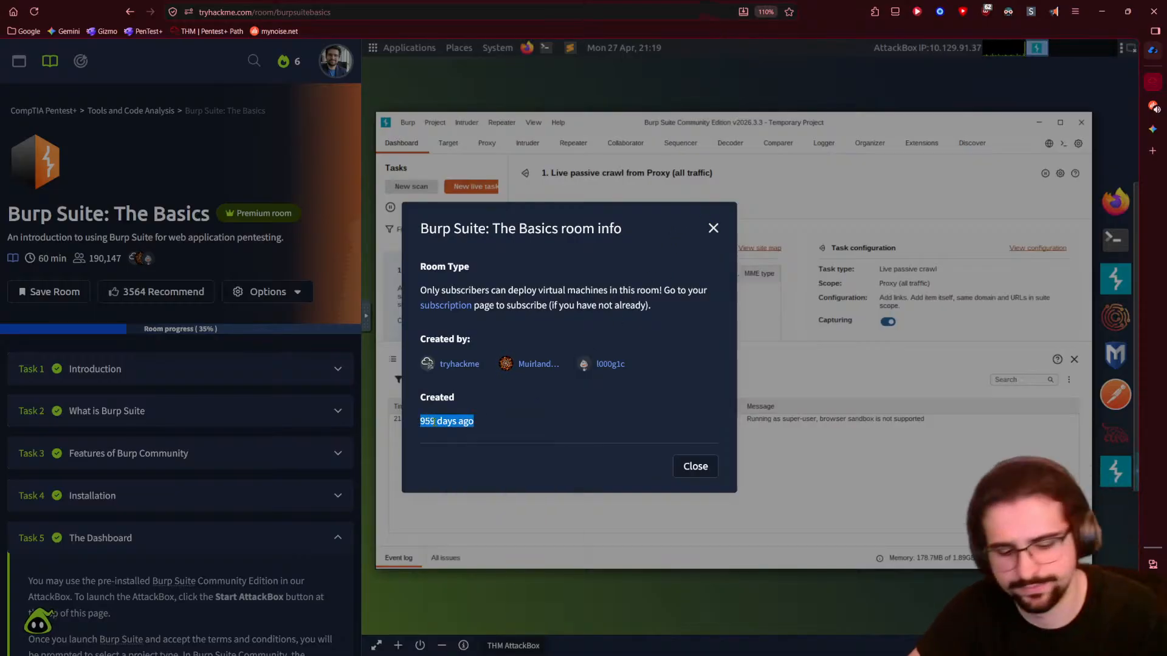
left_click(1152, 129)
type("going through a thm room and")
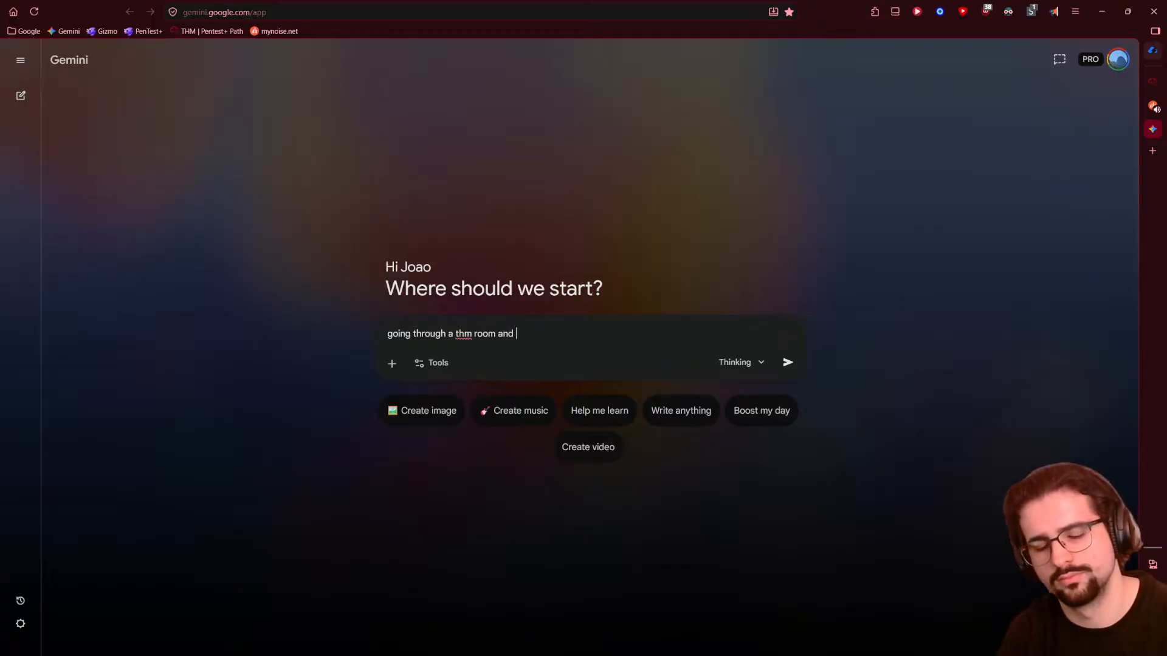
key("BackSpace")
key("BackSpace")
key("BackSpace")
type("on")
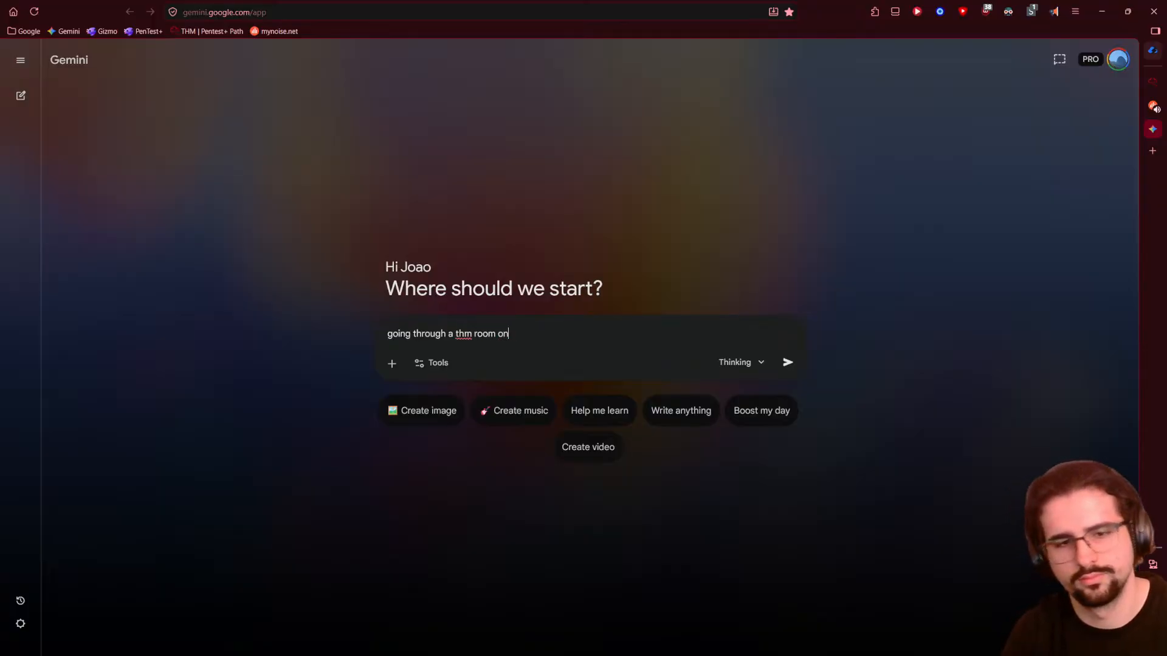
type(" brute")
key("BackSpace")
key("BackSpace")
key("BackSpace")
key("BackSpace")
key("BackSpace")
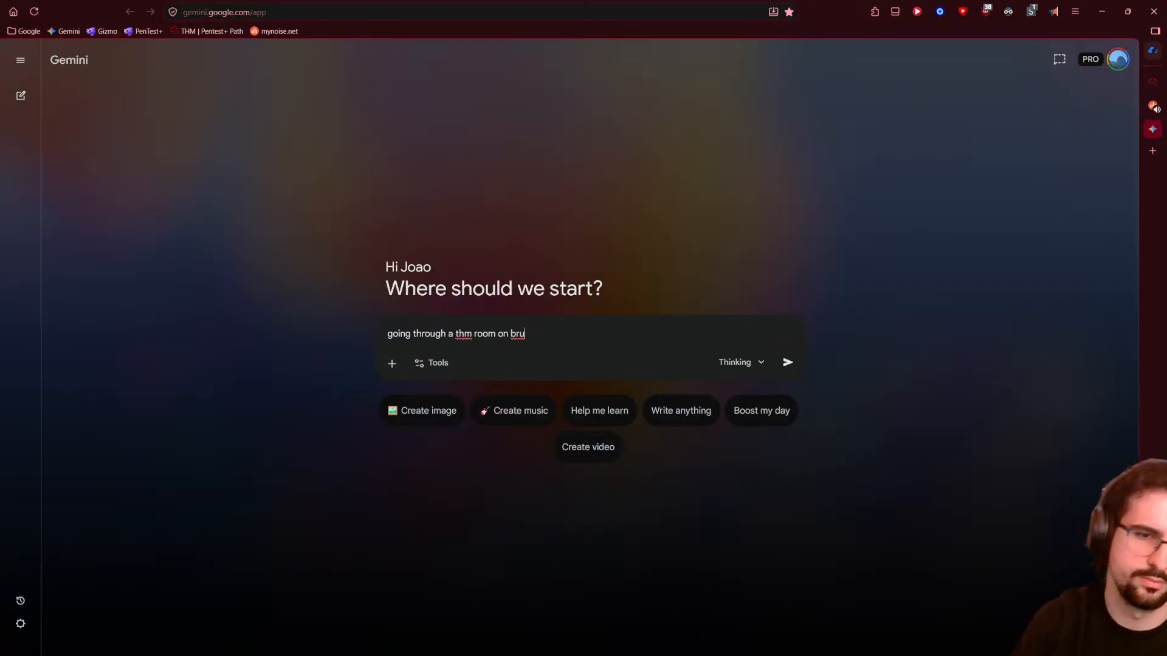
type("urp su")
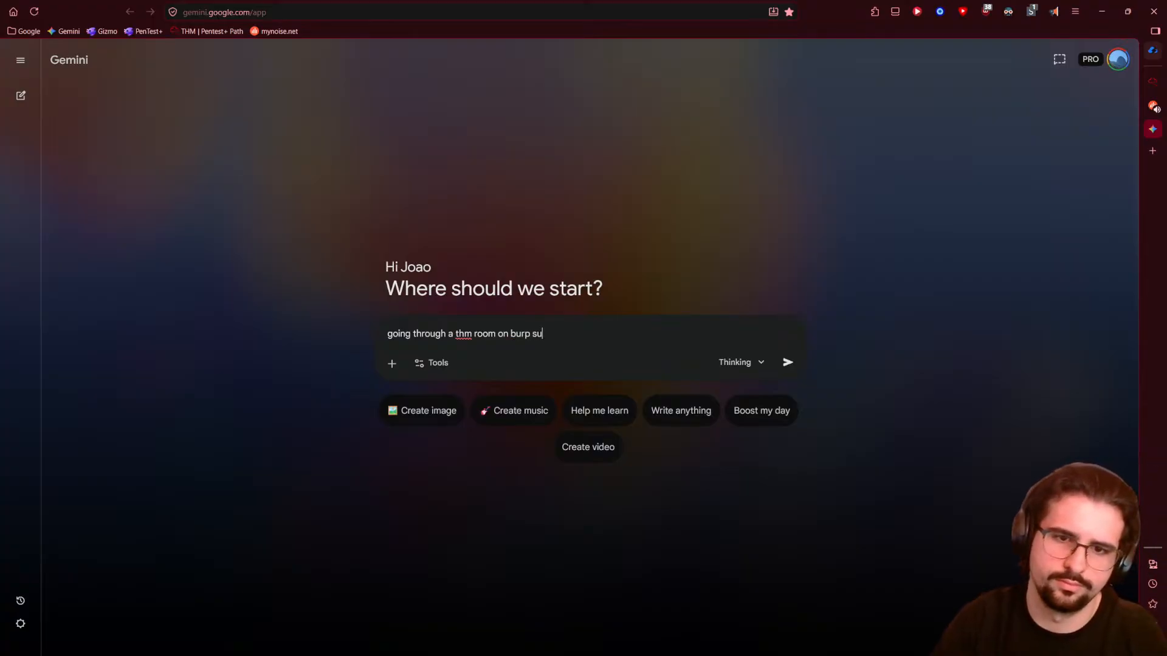
type("ite and it seems to")
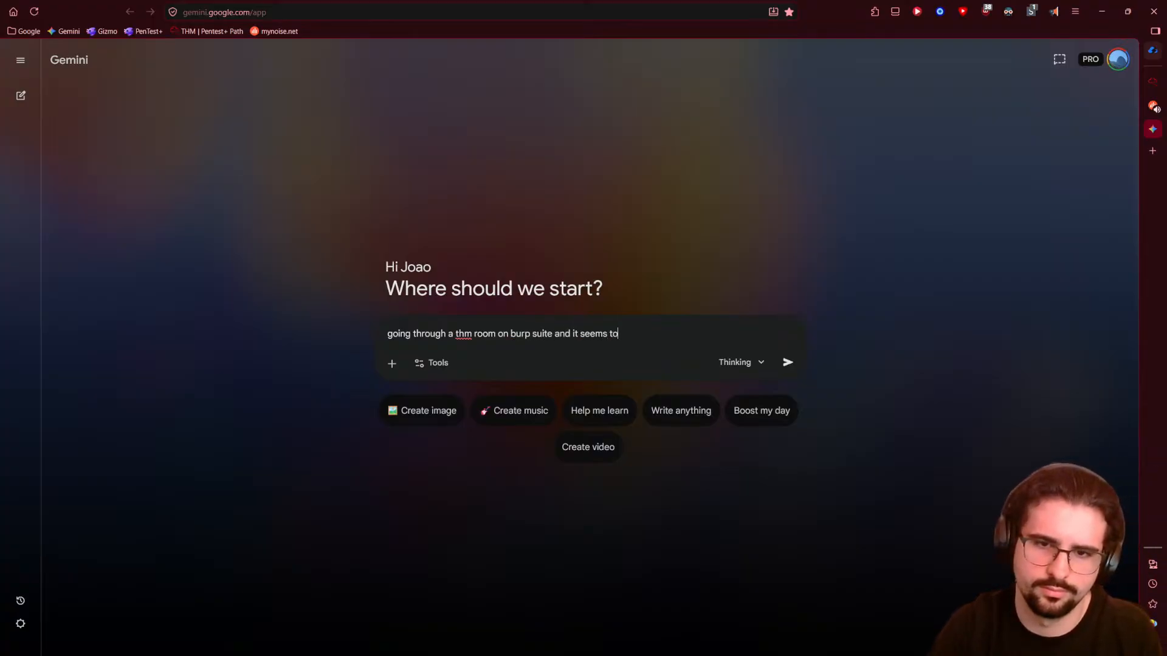
type(" be out")
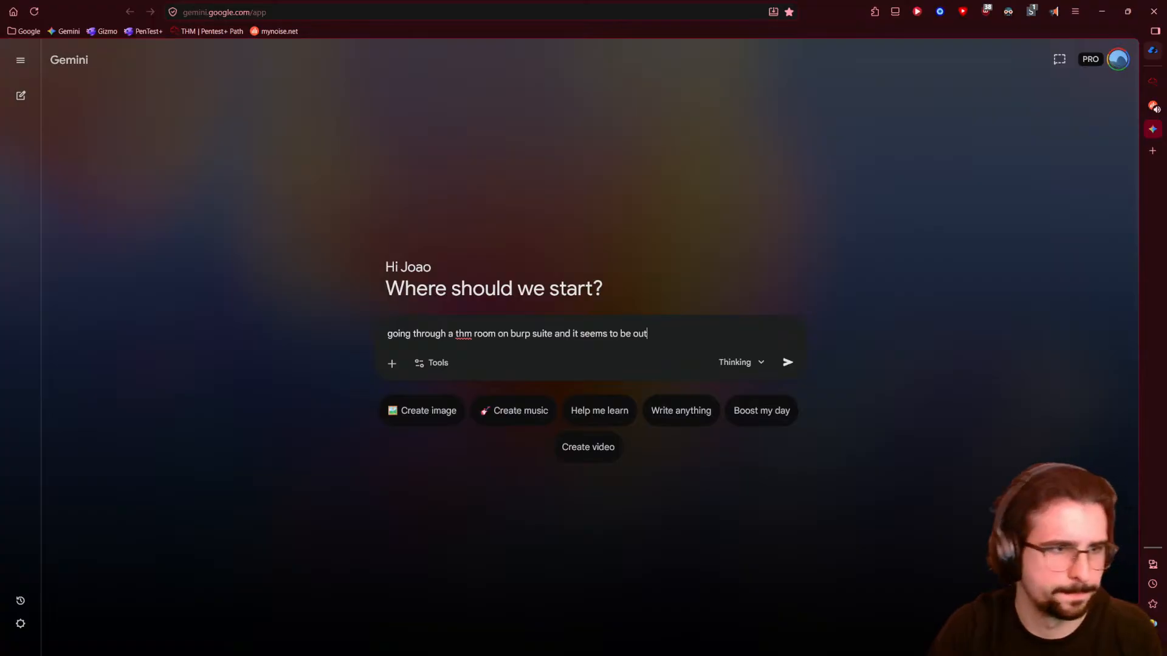
type("dated in terms of dashboard guid")
key("BackSpace")
type("layout. ")
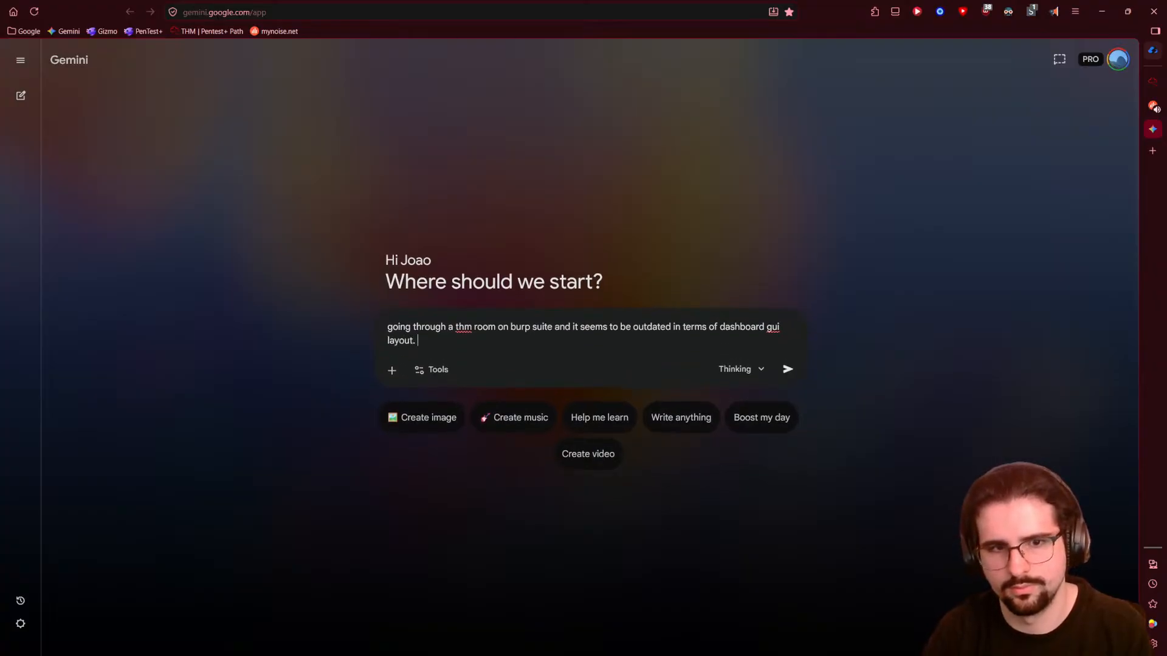
type("it as")
key("BackSpace")
key("BackSpace")
type("was")
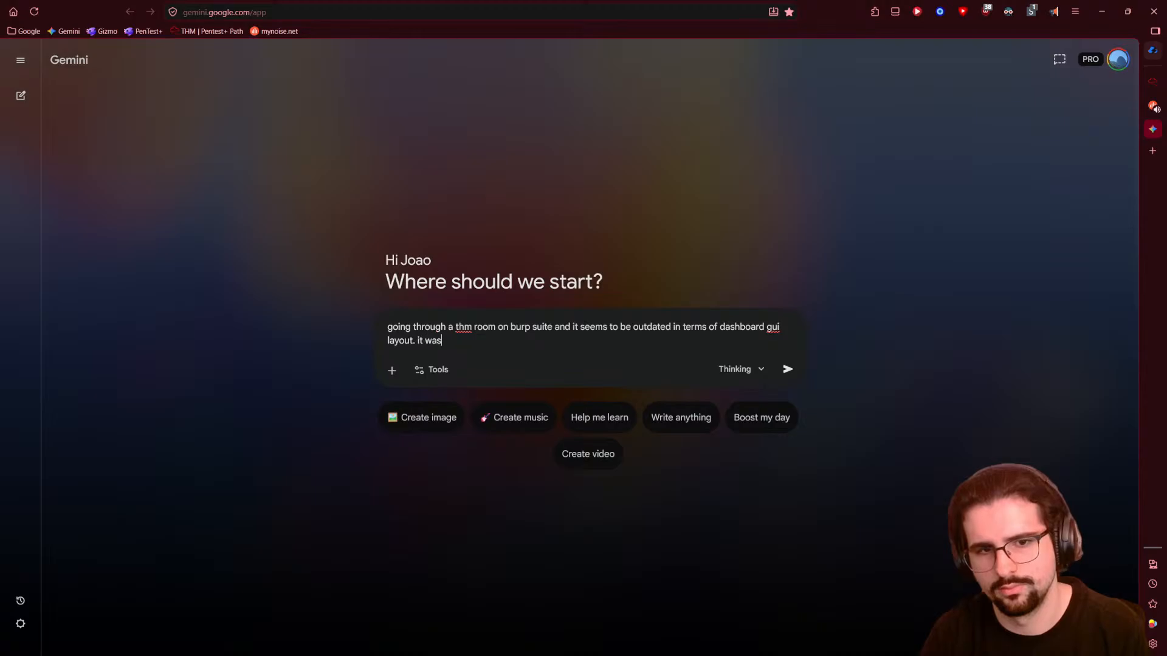
type(" created 959 days ago.")
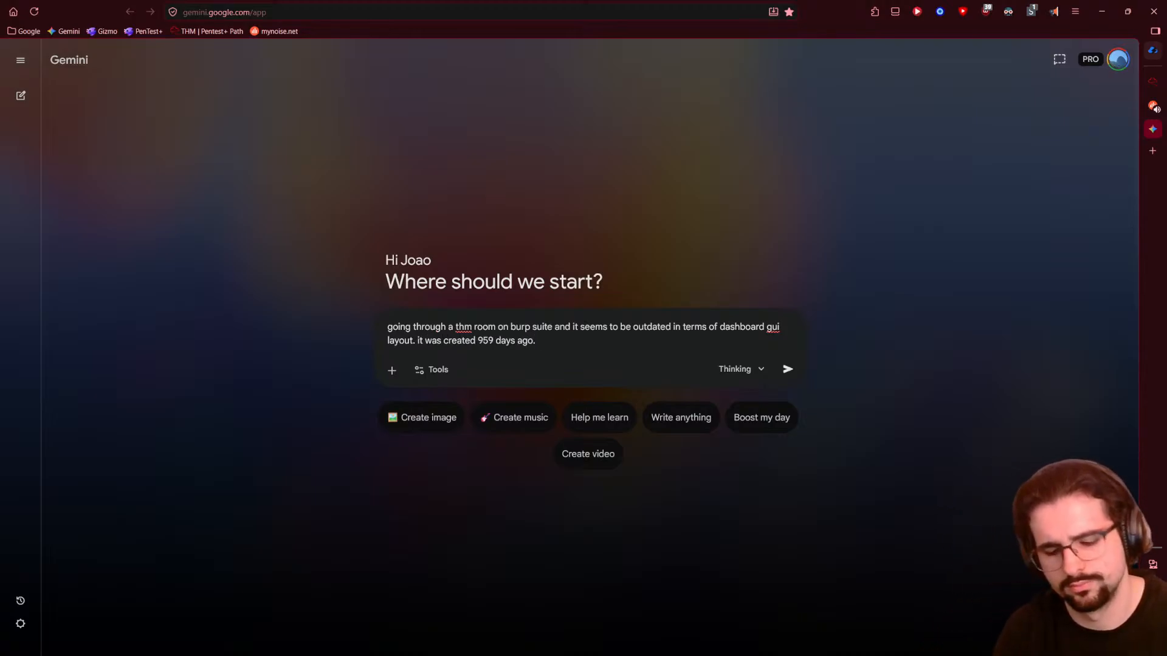
type(" should ")
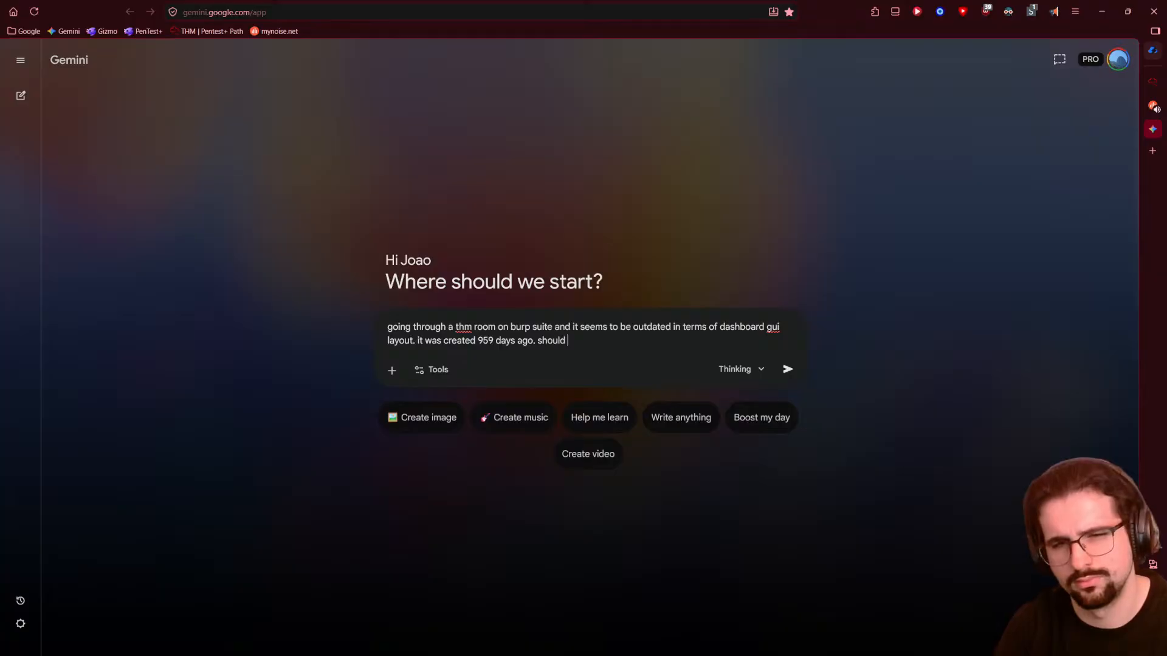
type("I continue ")
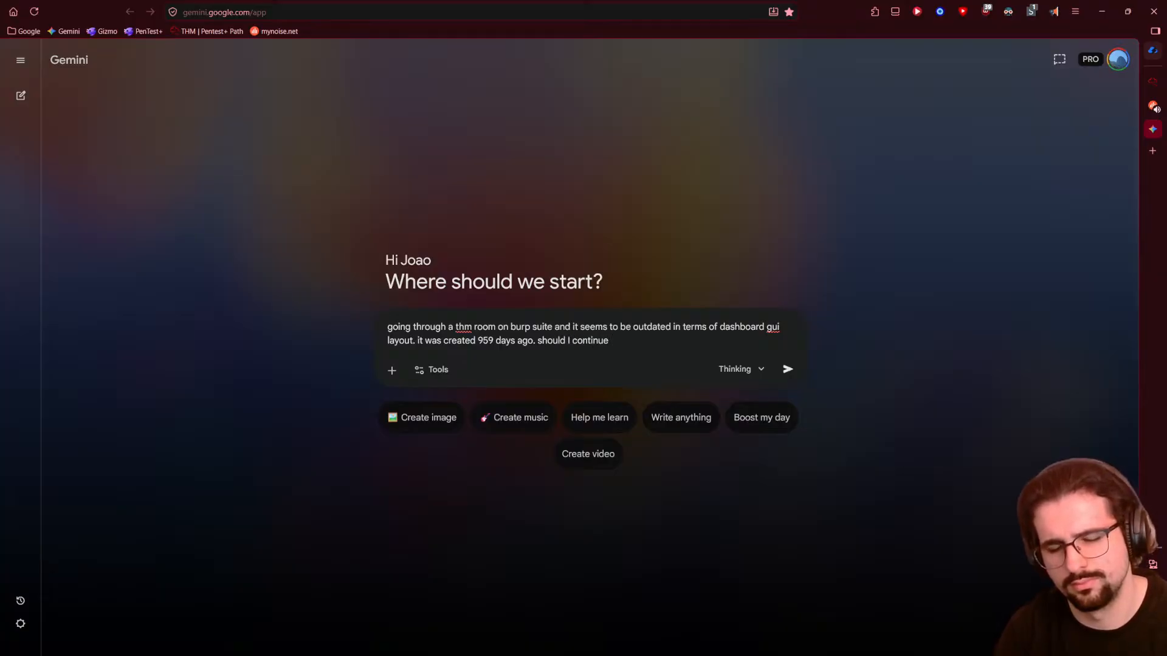
type("? i think so.")
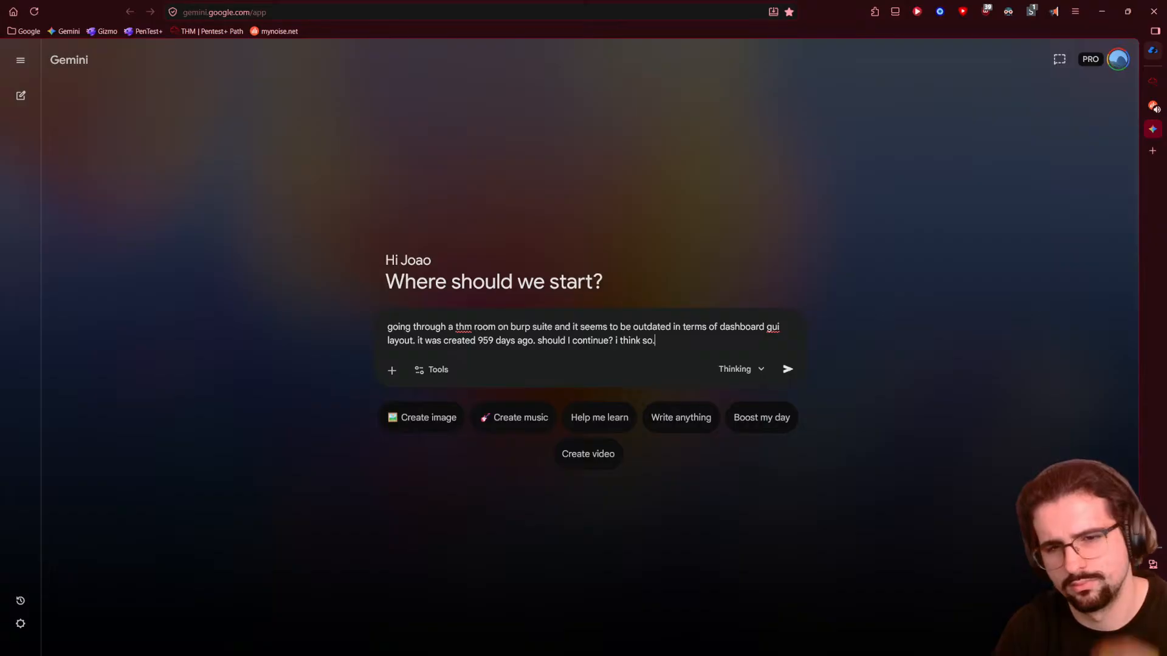
key("Return")
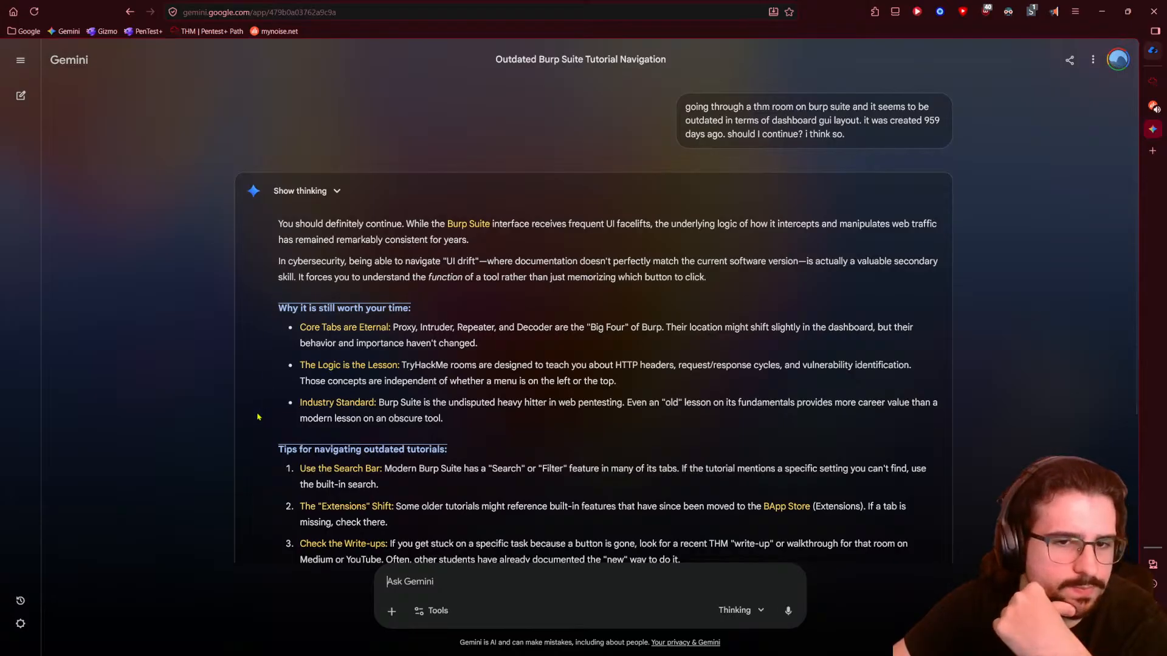
scroll(258, 417, "down", 1)
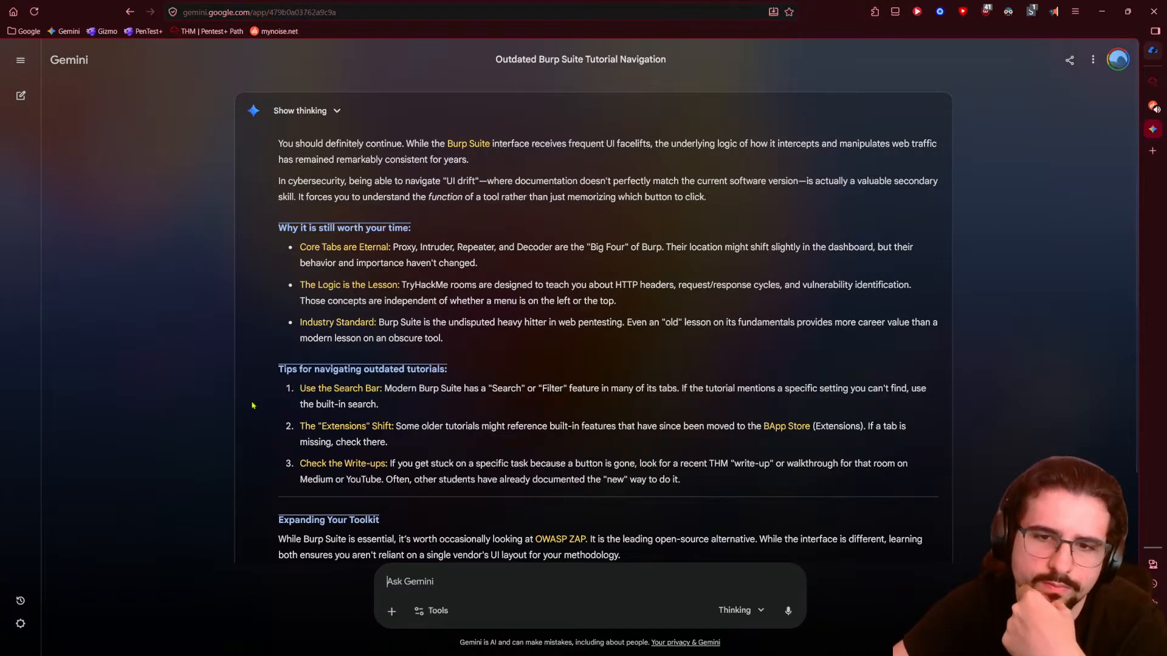
scroll(252, 406, "down", 2)
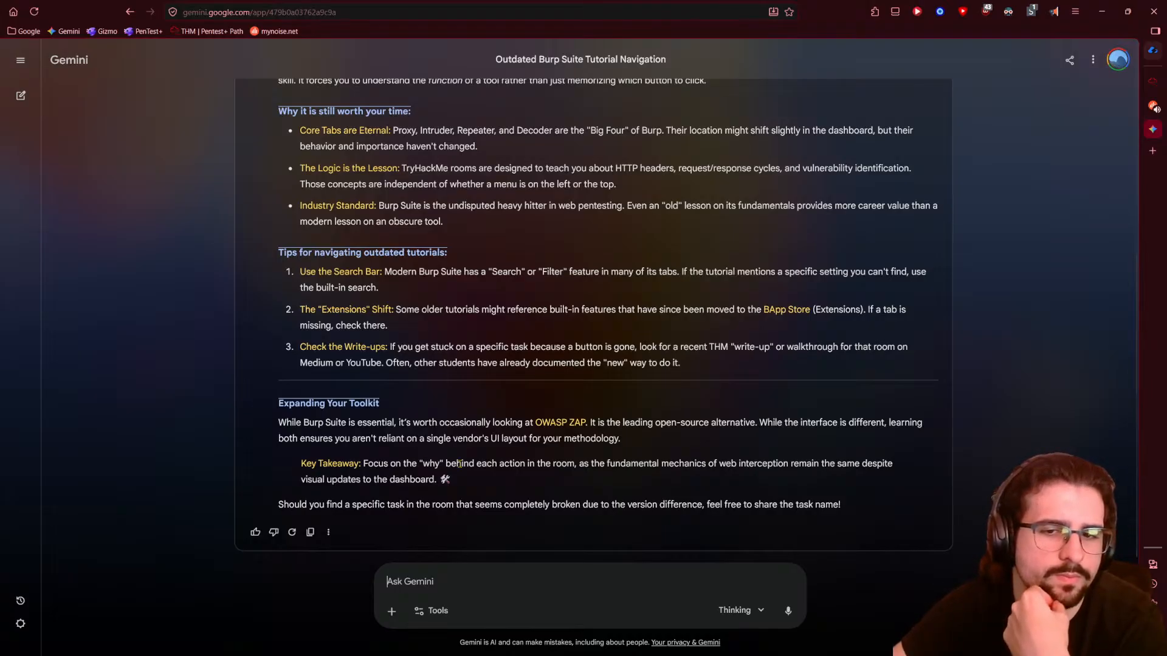
- Back in the TryHackMe room, close Room Info, collapse Task 5 and expand Task 6 Navigation
left_click(1152, 82)
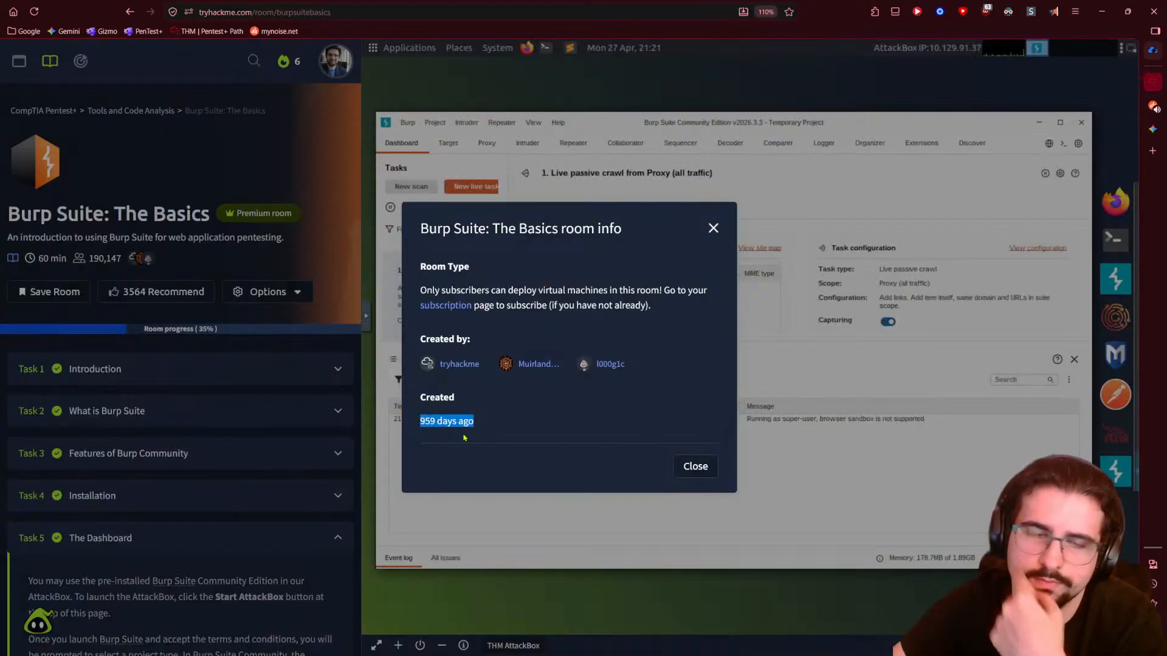
left_click(713, 228)
scroll(240, 202, "down", 6)
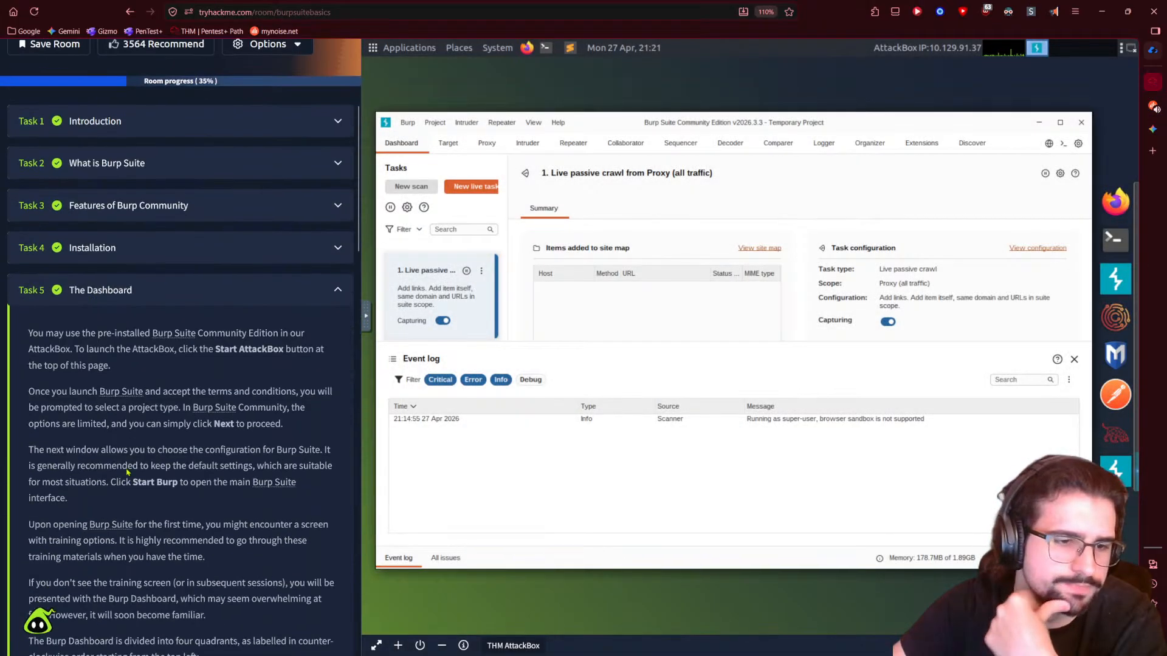
left_click(195, 115)
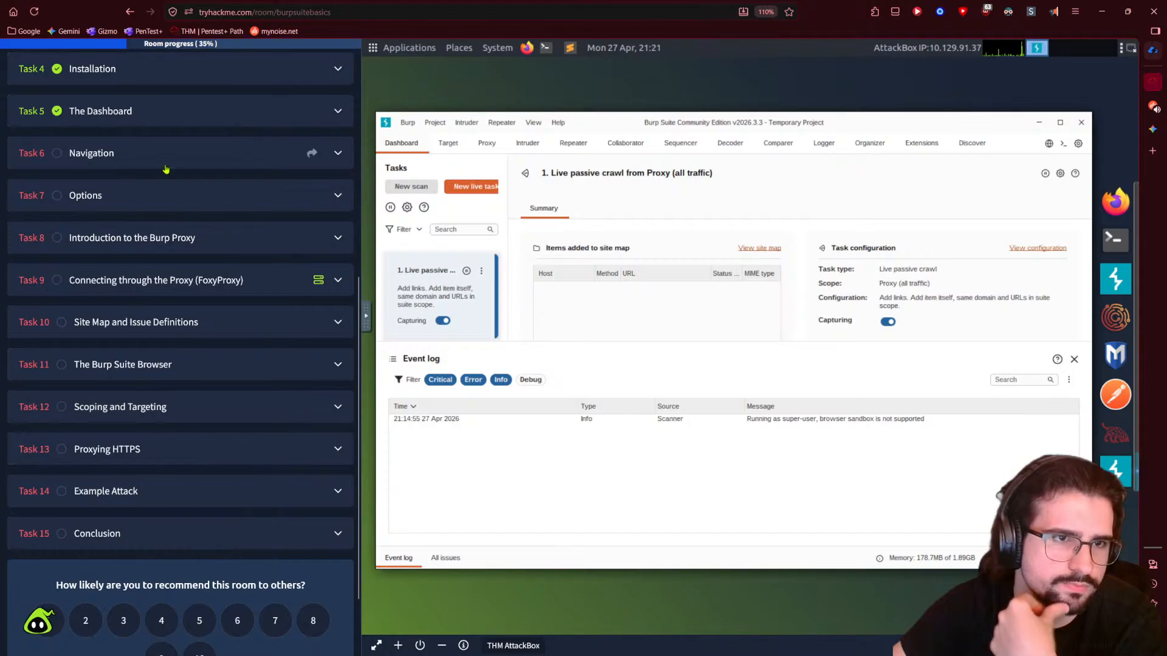
left_click(152, 151)
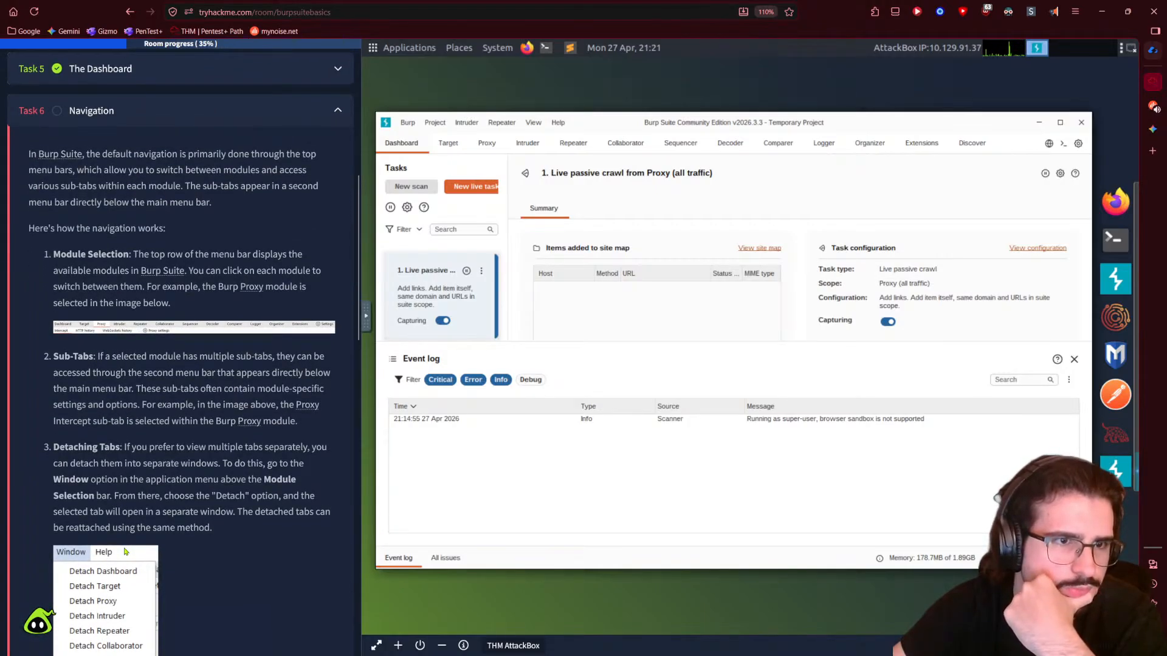
scroll(125, 551, "down", 3)
- Try the read-aloud extension on the Navigation paragraph, then close its popup
right_click(111, 262)
left_click(269, 427)
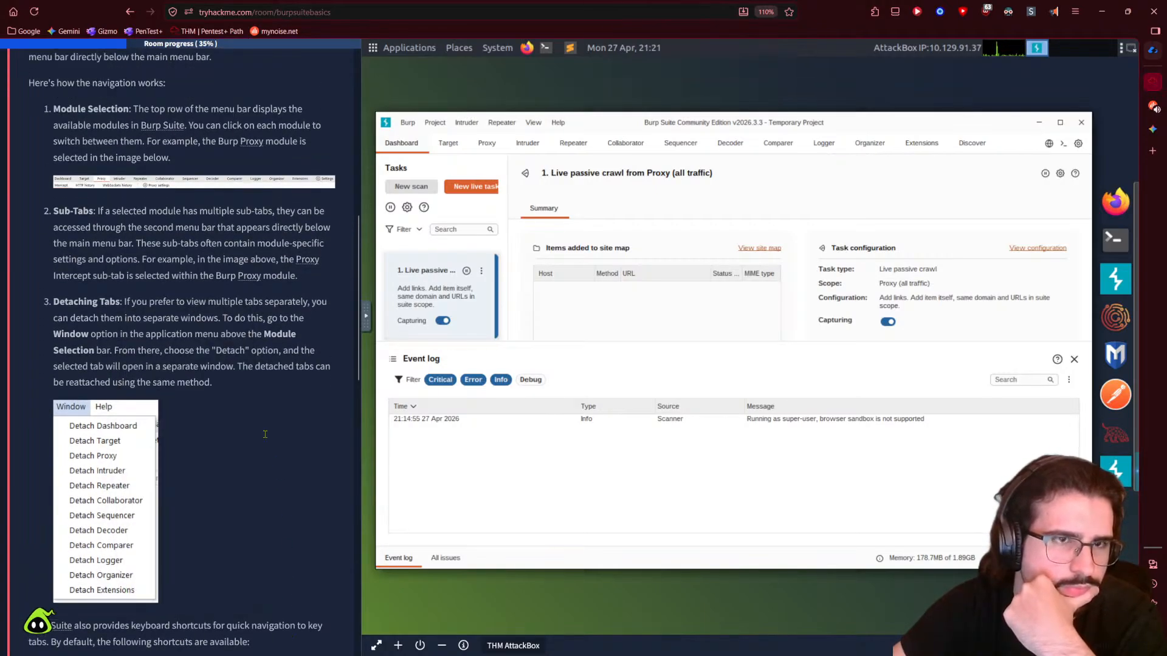
scroll(269, 426, "up", 6)
left_click(1054, 11)
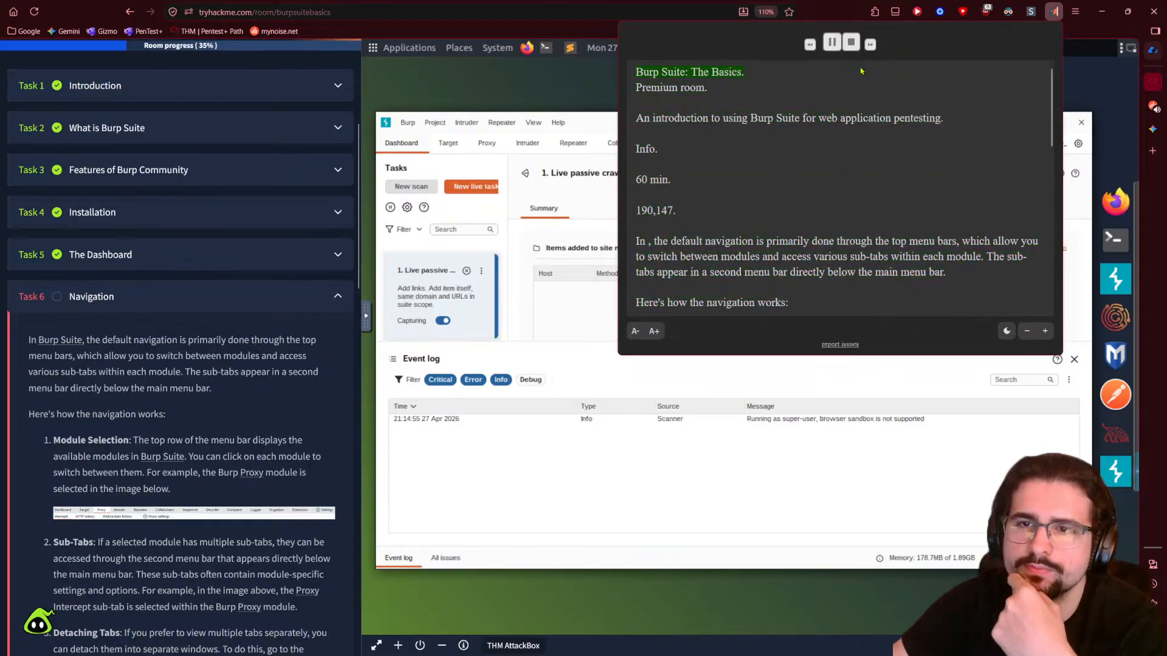
left_click(644, 244)
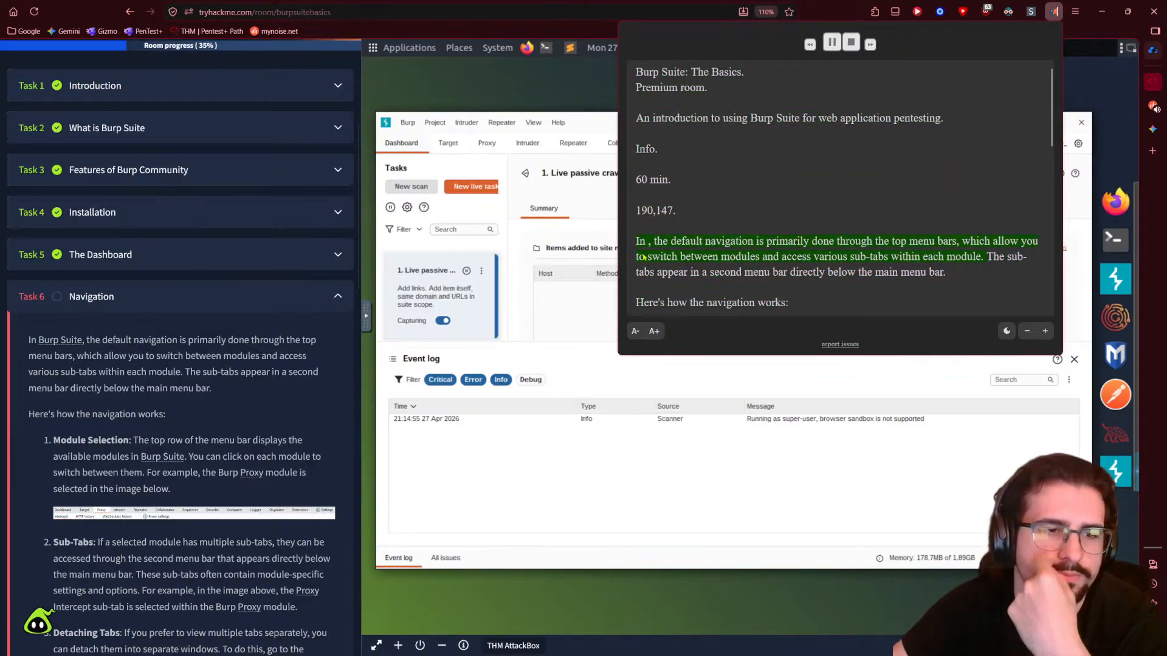
left_click(36, 340)
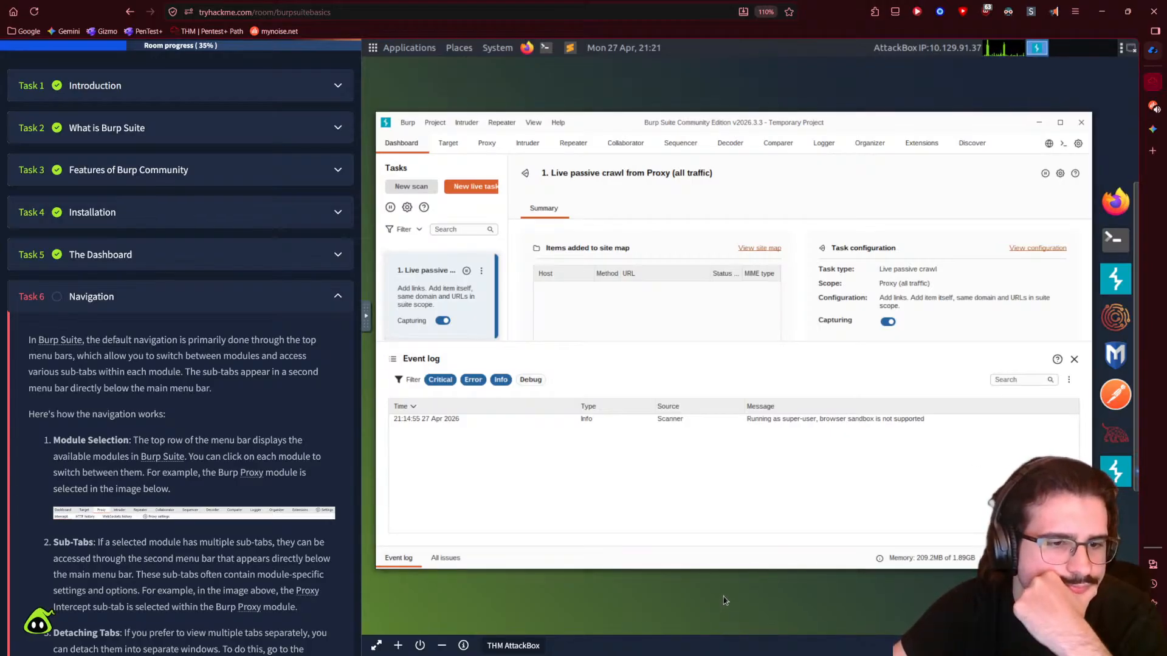
- Make the Burp window slightly taller and browse the Target module's Site map, Scope and Issues views
left_click(485, 144)
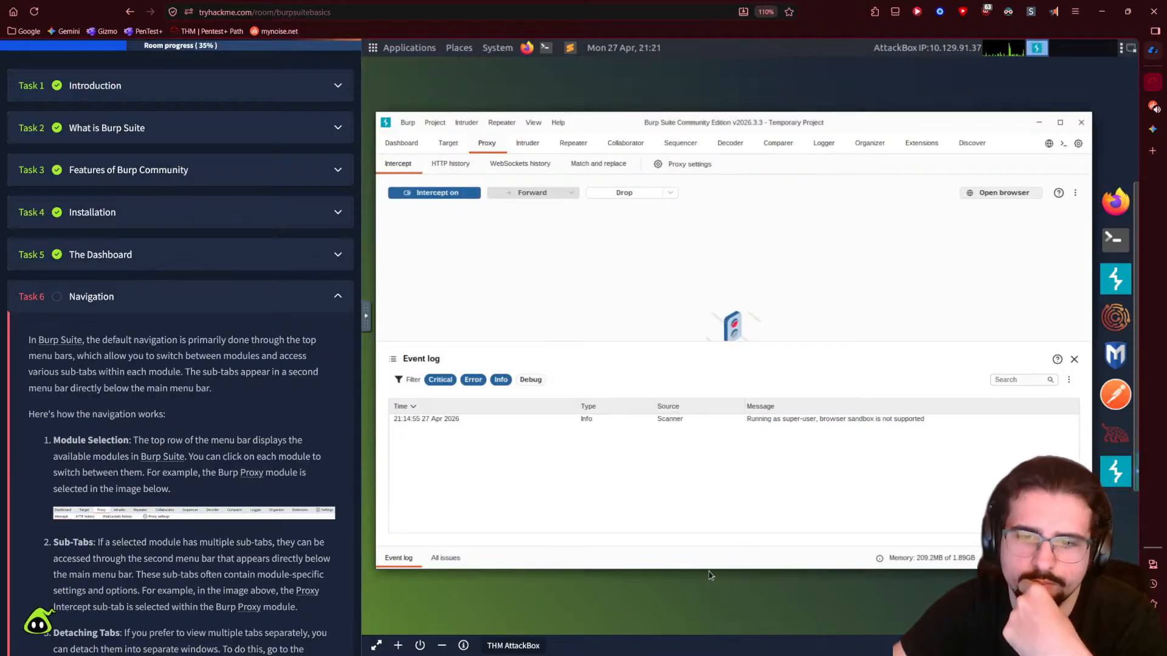
left_click_drag(709, 574, 713, 587)
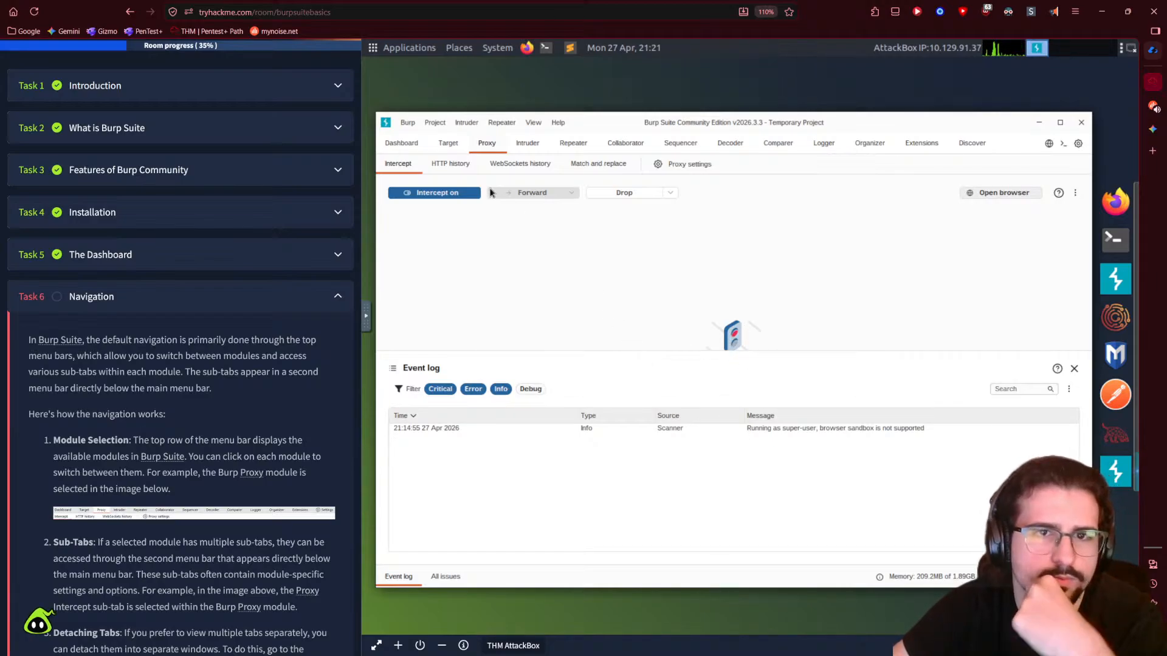
left_click(450, 146)
left_click(499, 145)
left_click(456, 146)
left_click(440, 165)
left_click(474, 167)
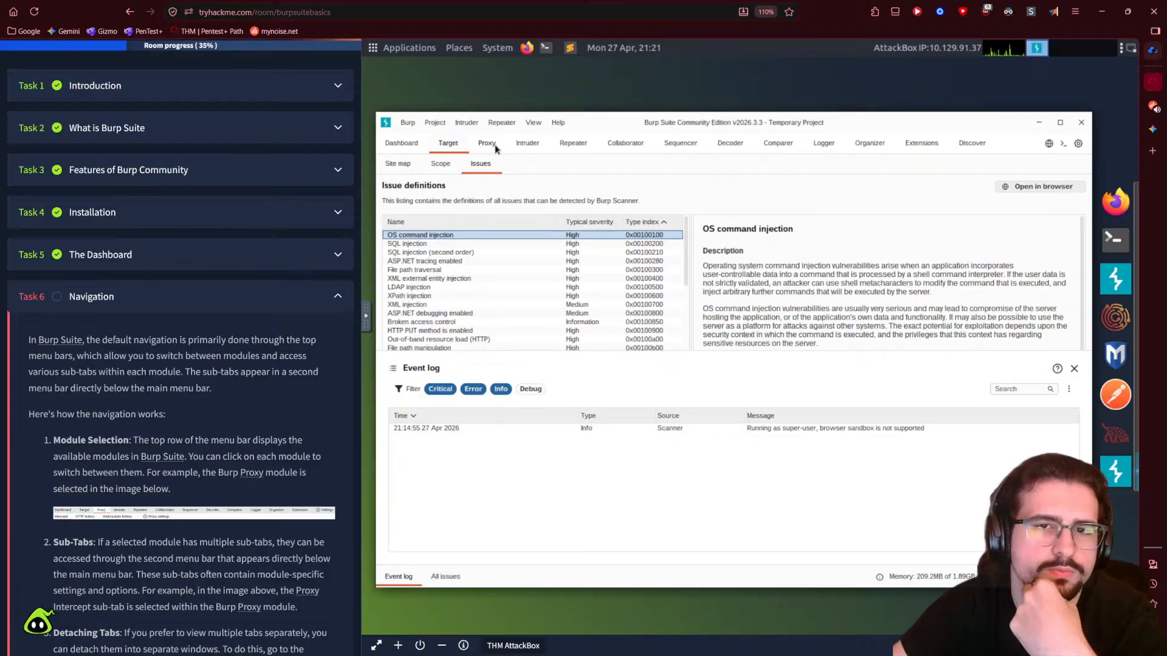
- Look over the Proxy and Intruder modules, then bring Burp back to the Dashboard
left_click(494, 147)
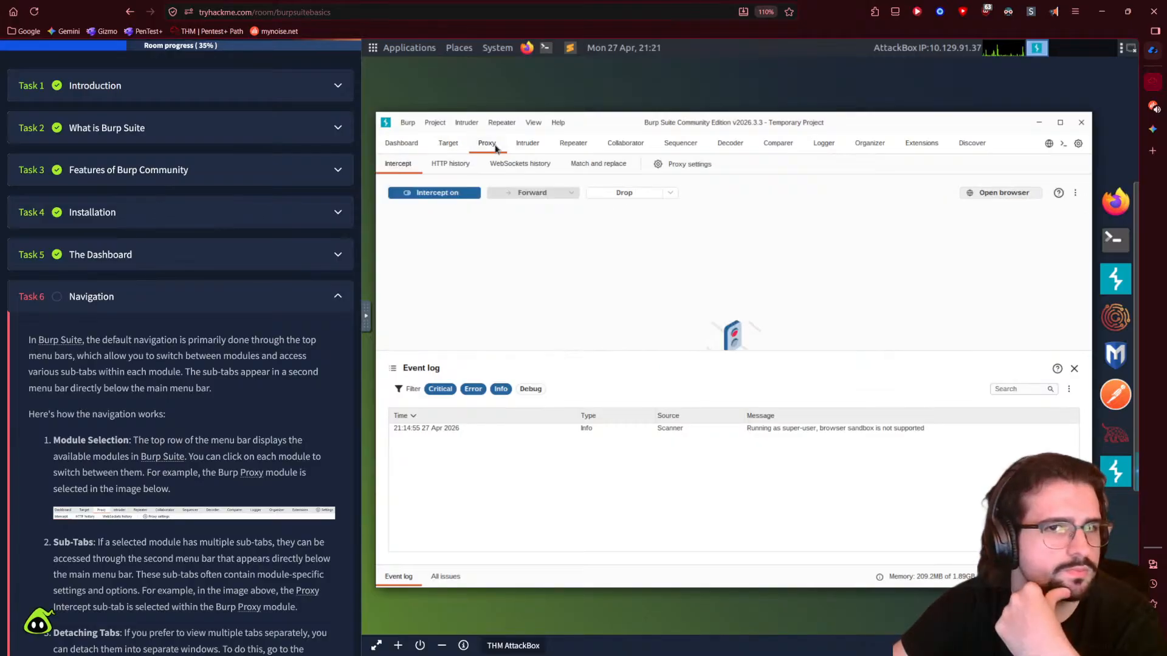
left_click(520, 146)
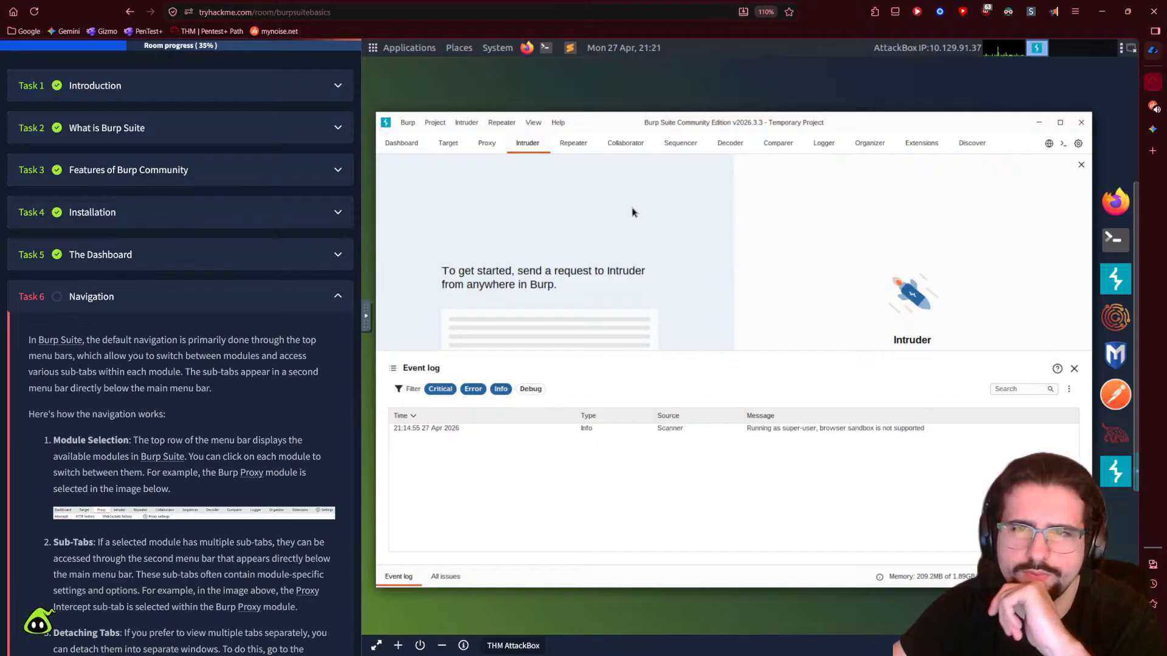
left_click(480, 146)
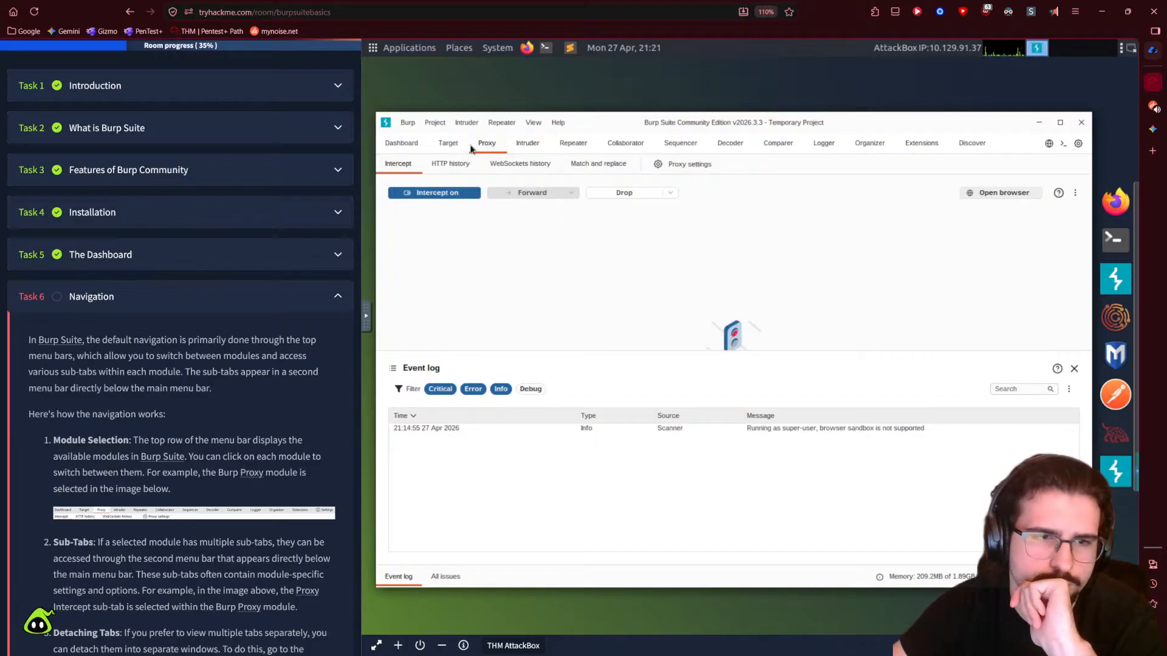
scroll(225, 435, "down", 5)
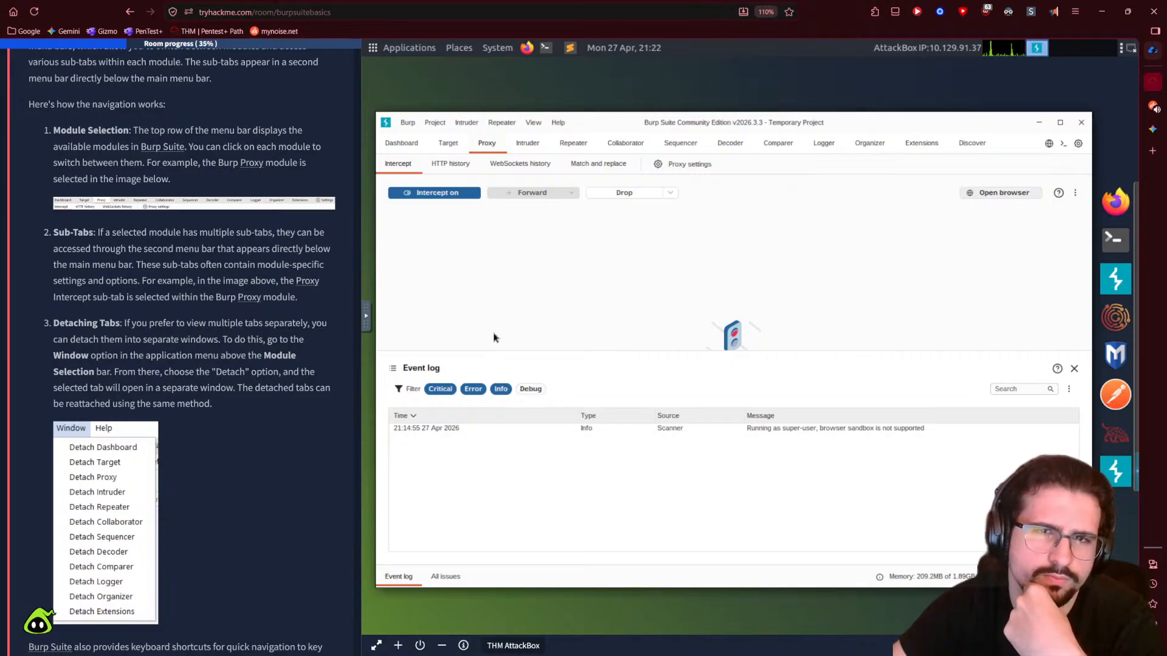
left_click(535, 123)
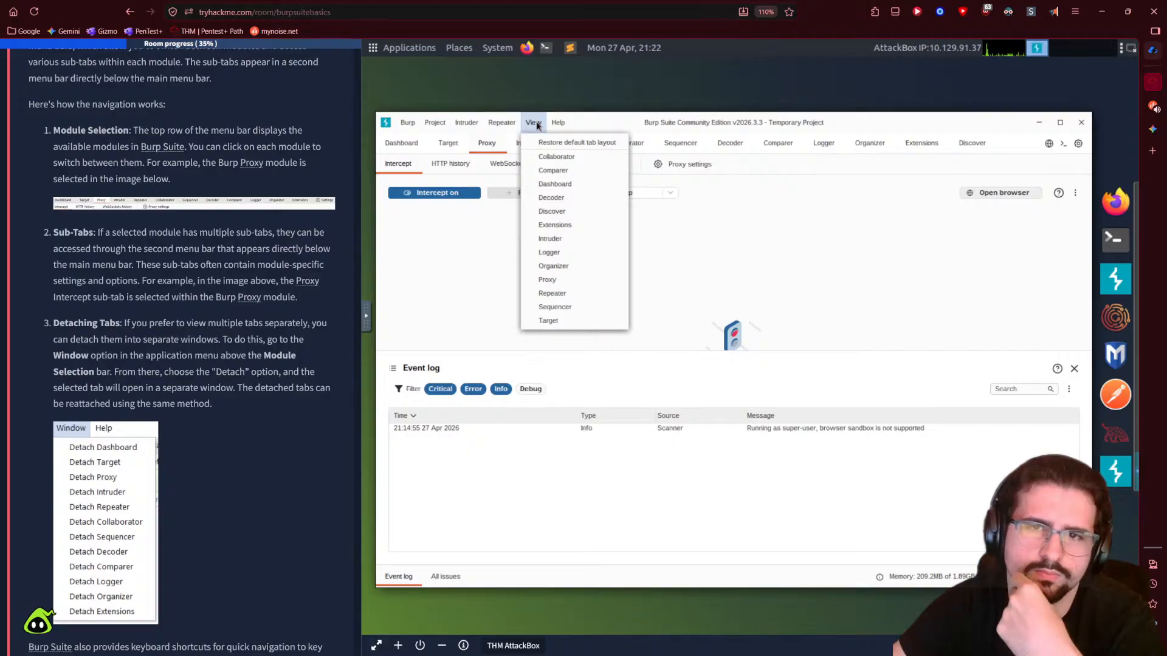
left_click(568, 185)
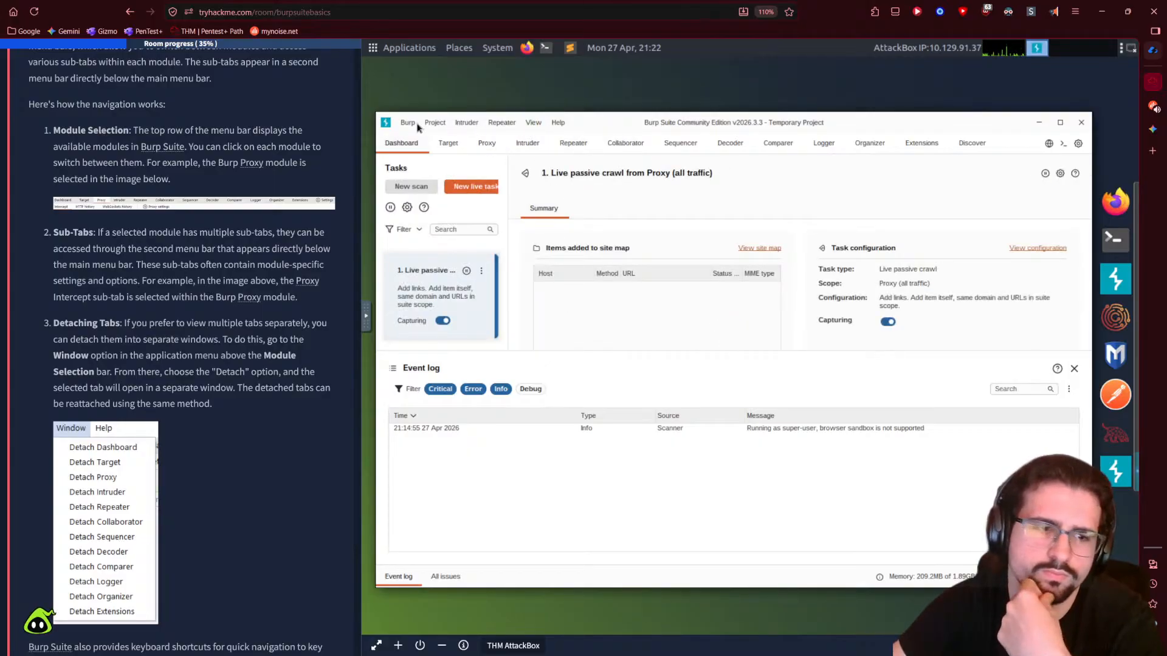
scroll(285, 316, "down", 6)
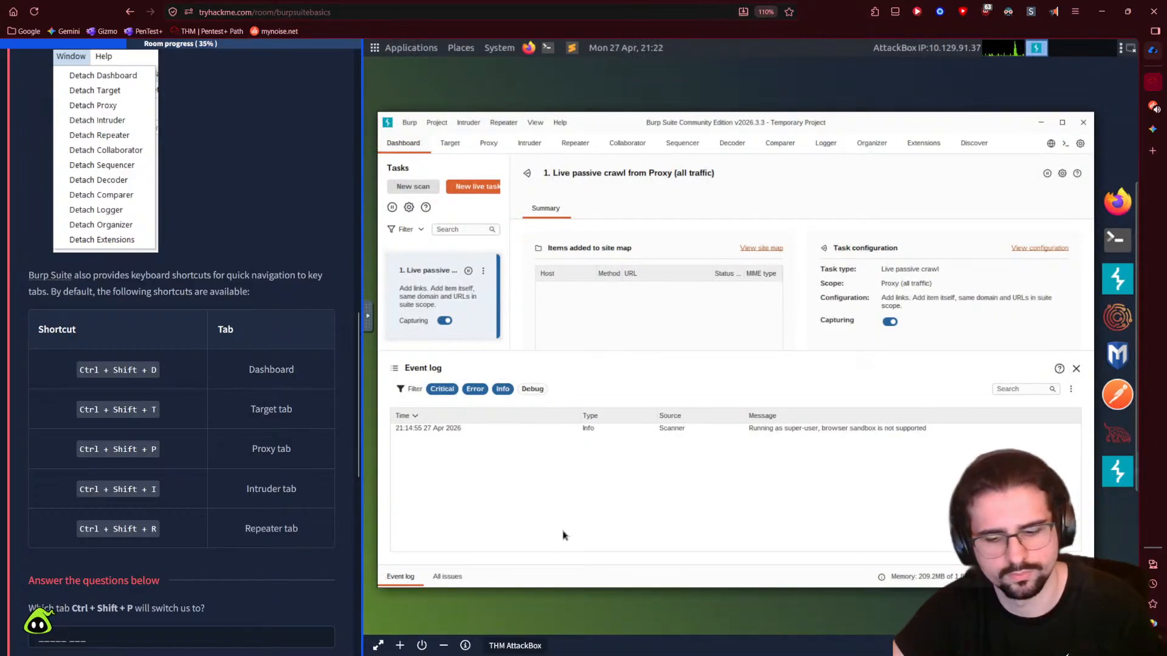
key("ctrl+shift+t")
key("ctrl+shift+d")
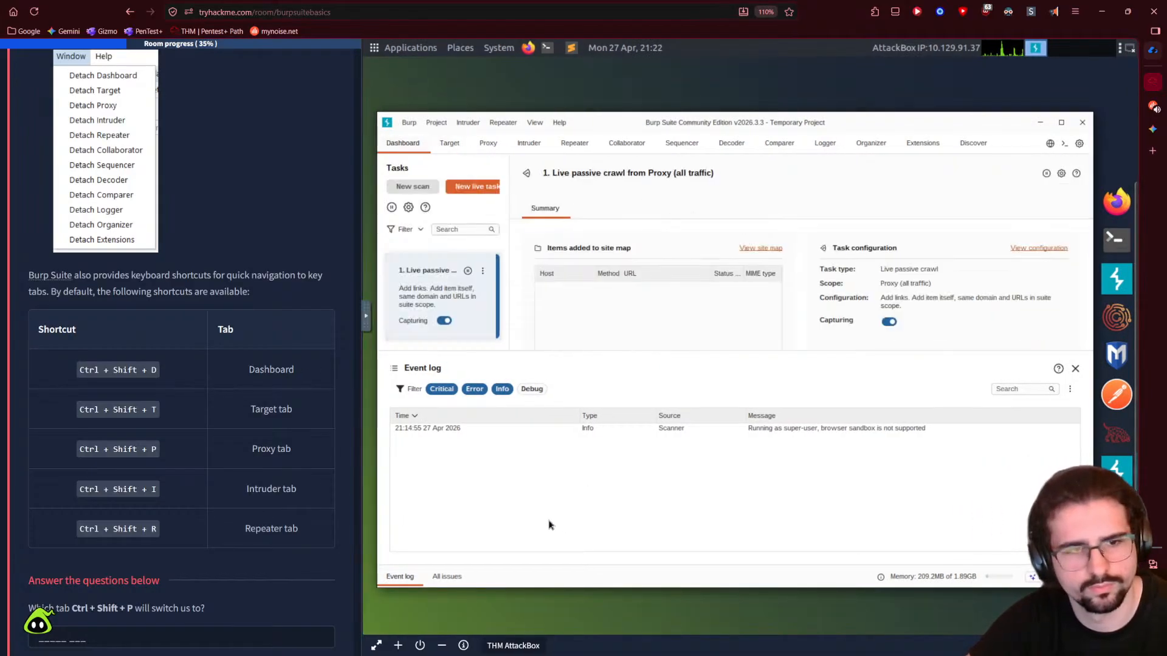
key("ctrl+shift+p")
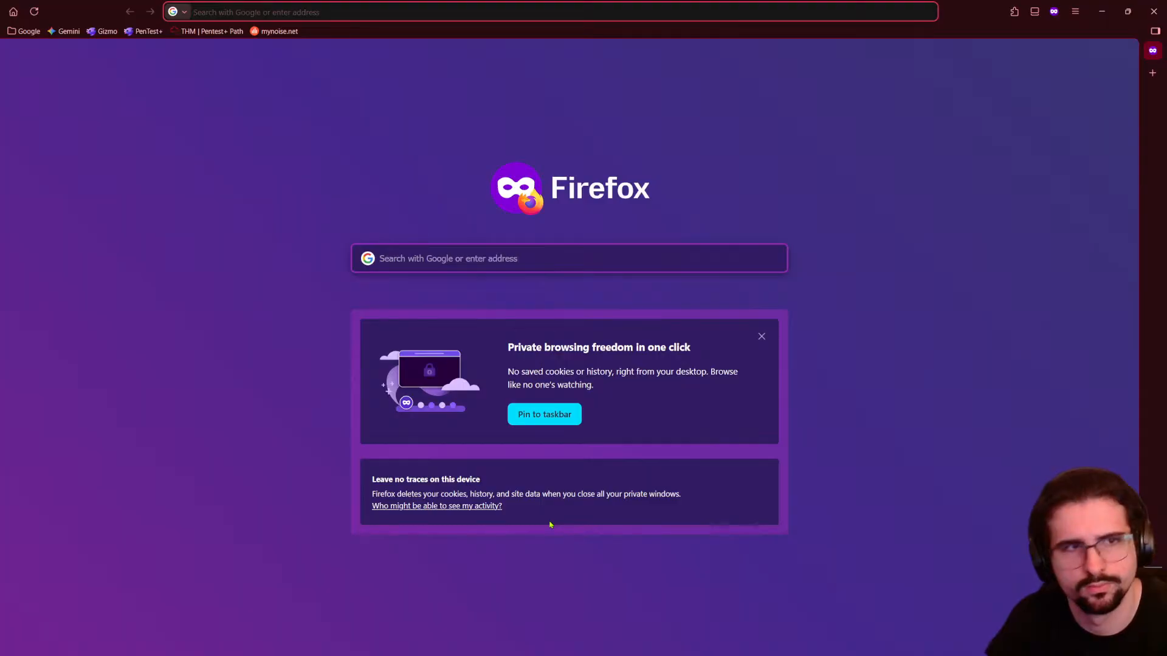
key("ctrl+w")
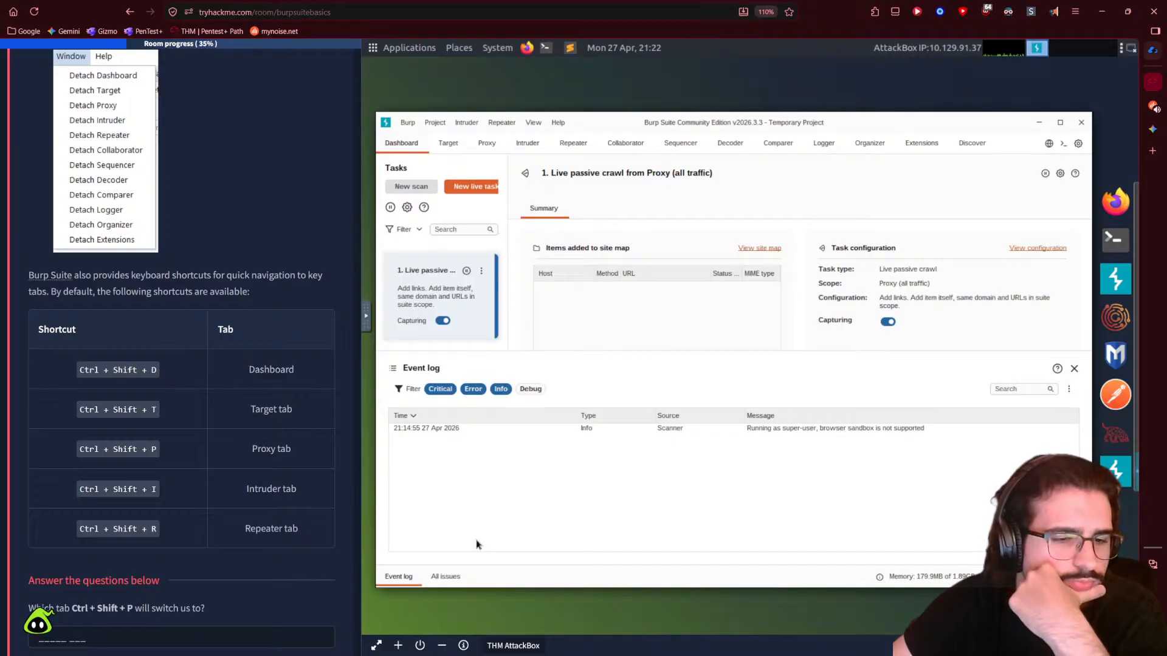
- Copy 'Proxy tab' from the shortcut table into Task 6's Ctrl + Shift + P answer field
scroll(224, 556, "down", 2)
left_click(190, 513)
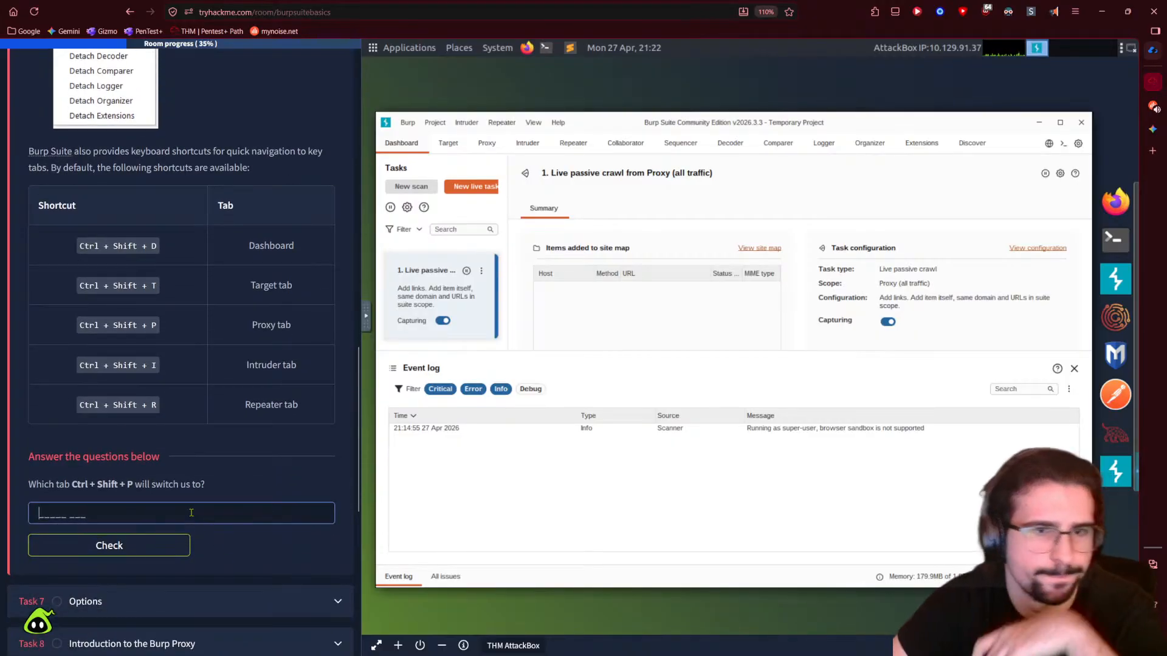
left_click_drag(252, 326, 292, 326)
key("ctrl+c")
left_click(177, 512)
key("ctrl+v")
- Submit the 'Proxy tab' answer and have Task 7, Options, read aloud
left_click(183, 545)
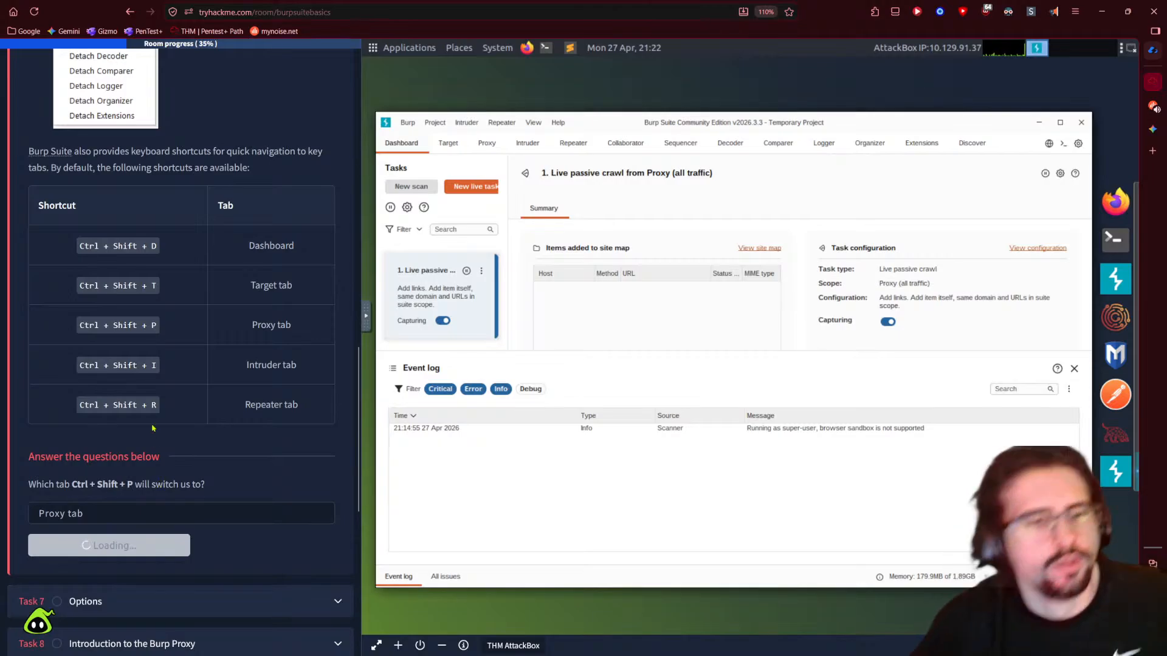
scroll(240, 473, "down", 3)
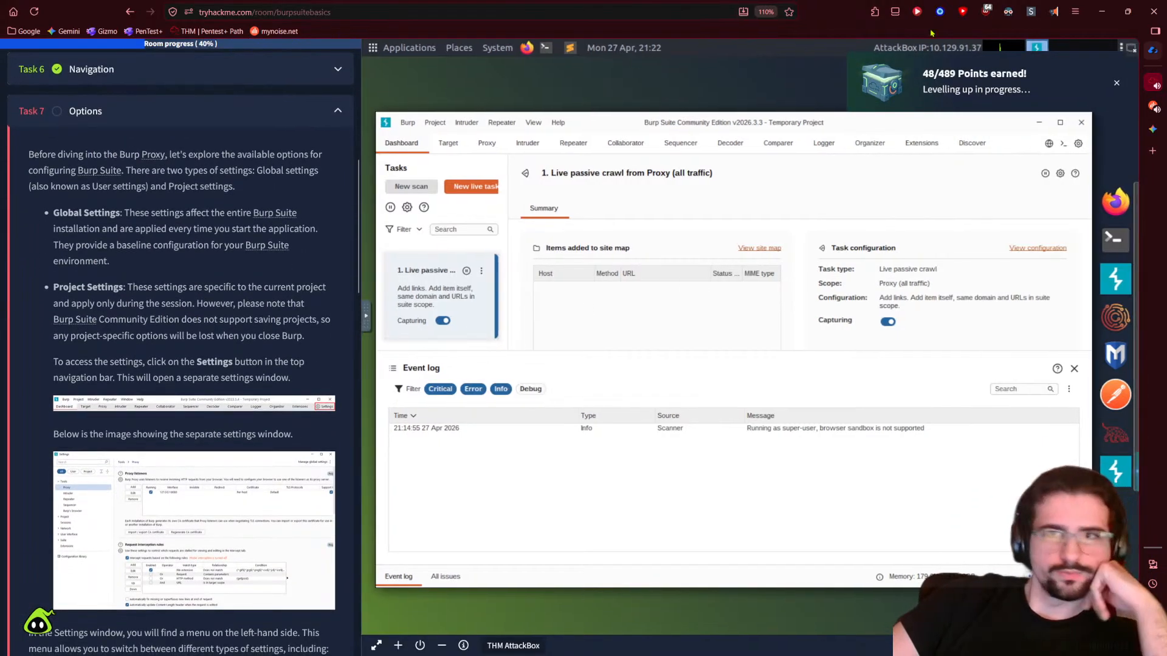
left_click(1054, 11)
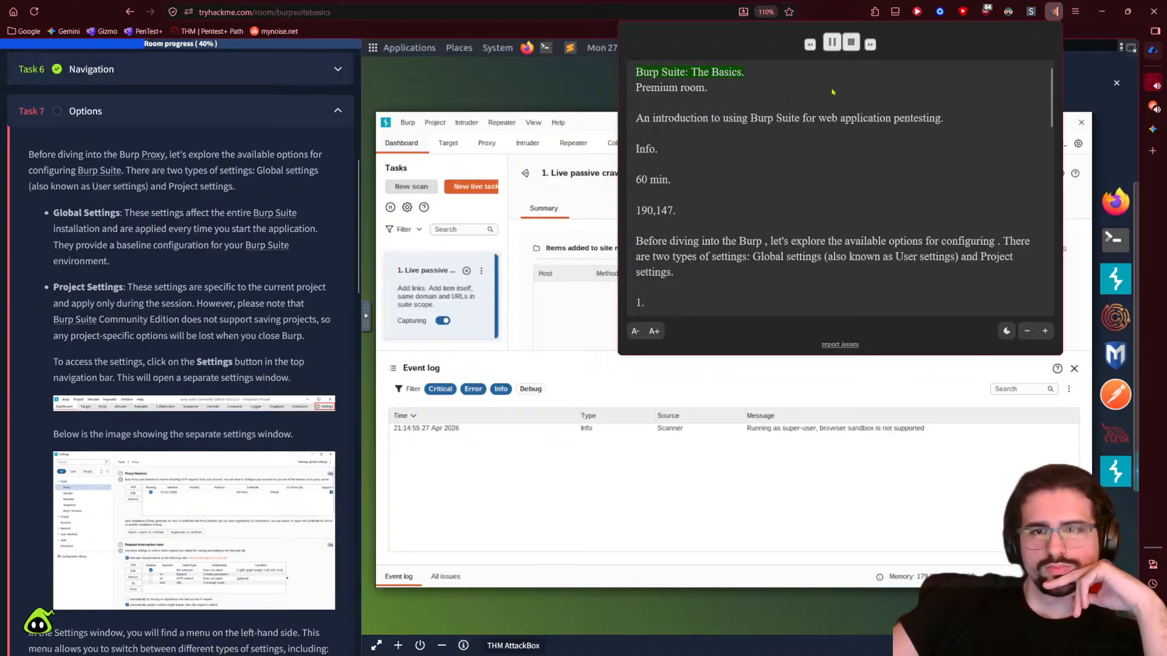
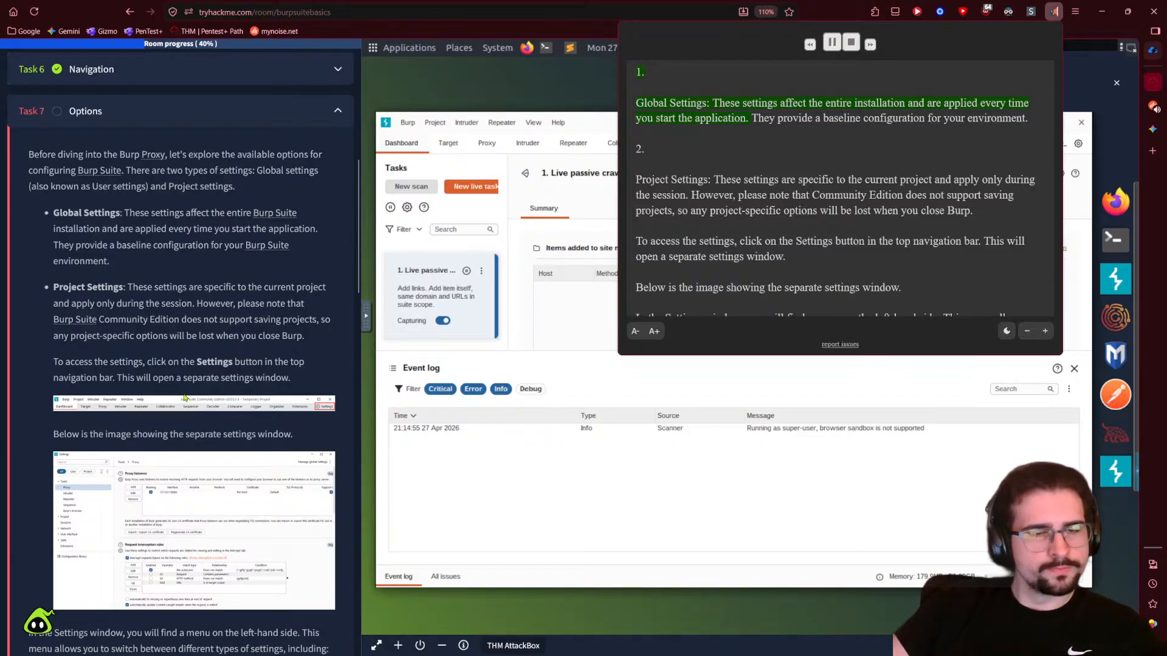
- Close the read-aloud popup covering the AttackBox view
key("Escape")
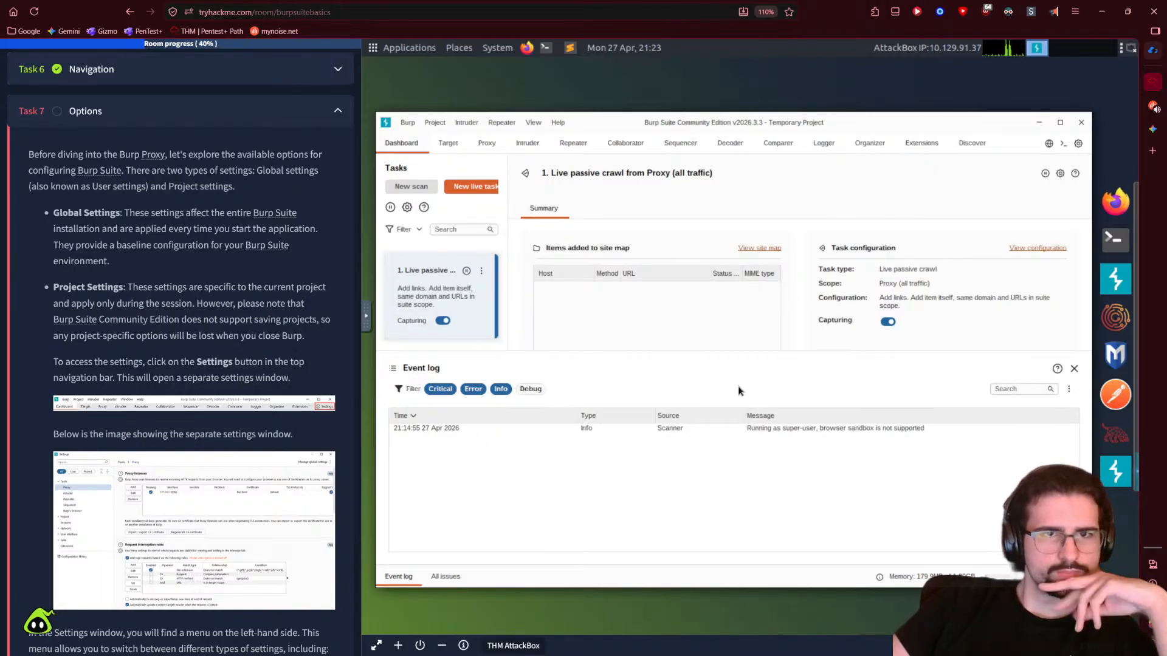
- Open Burp's Settings window, nudge it into place, and widen the tutorial text pane
left_click(1077, 144)
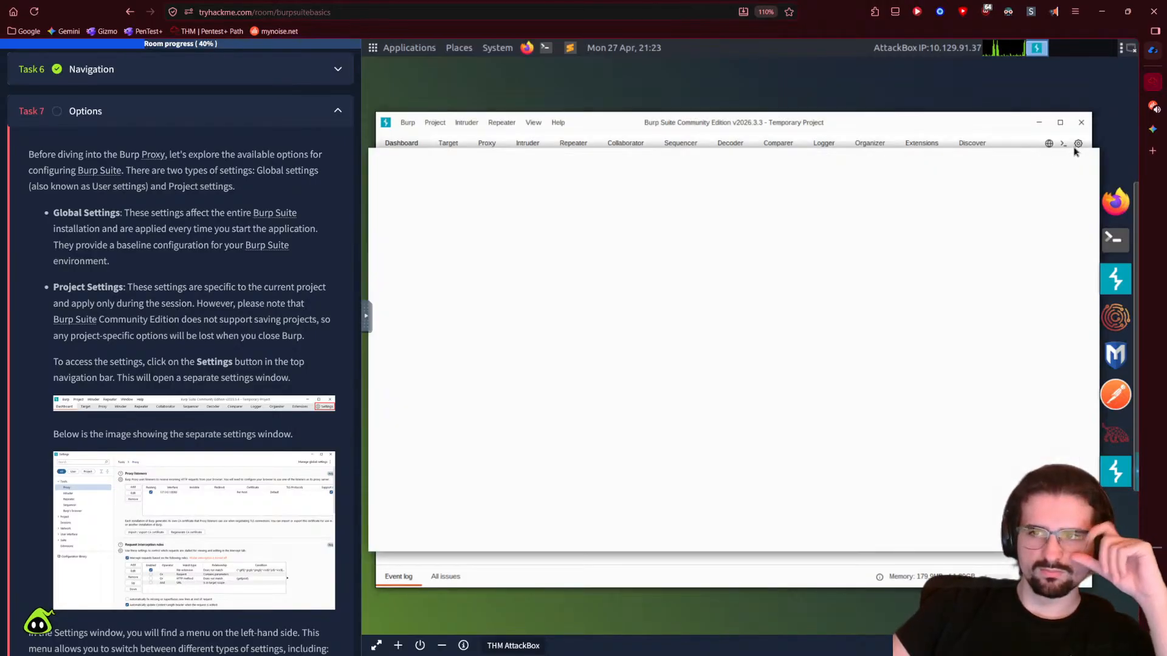
left_click_drag(438, 163, 443, 175)
scroll(245, 485, "down", 3)
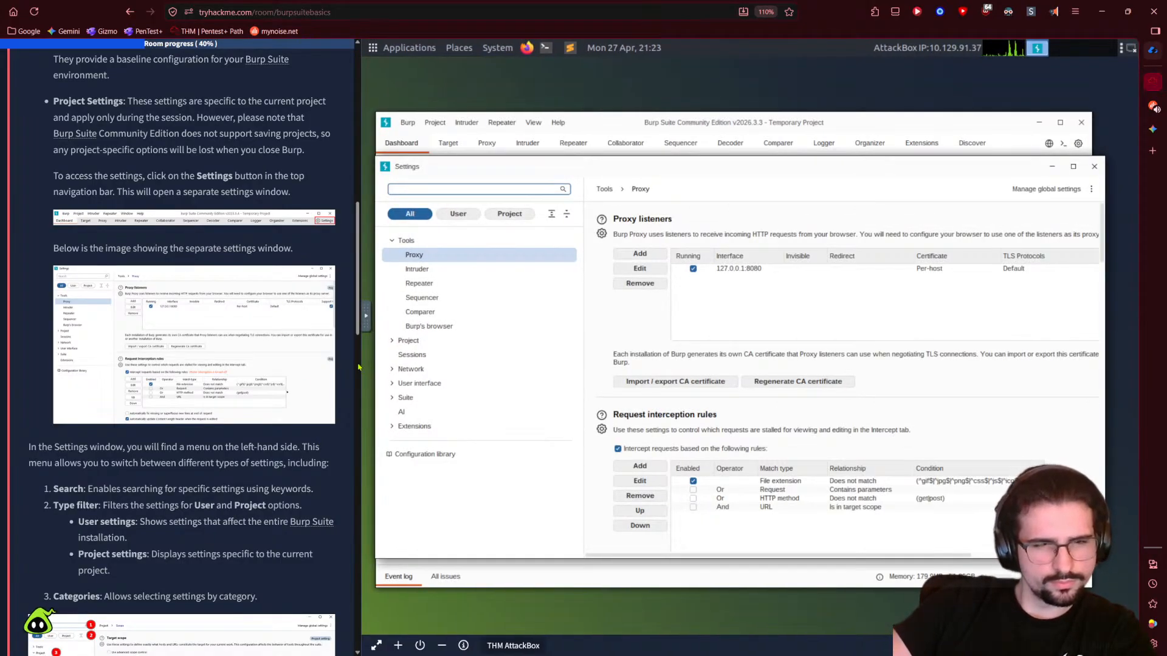
left_click_drag(362, 365, 461, 328)
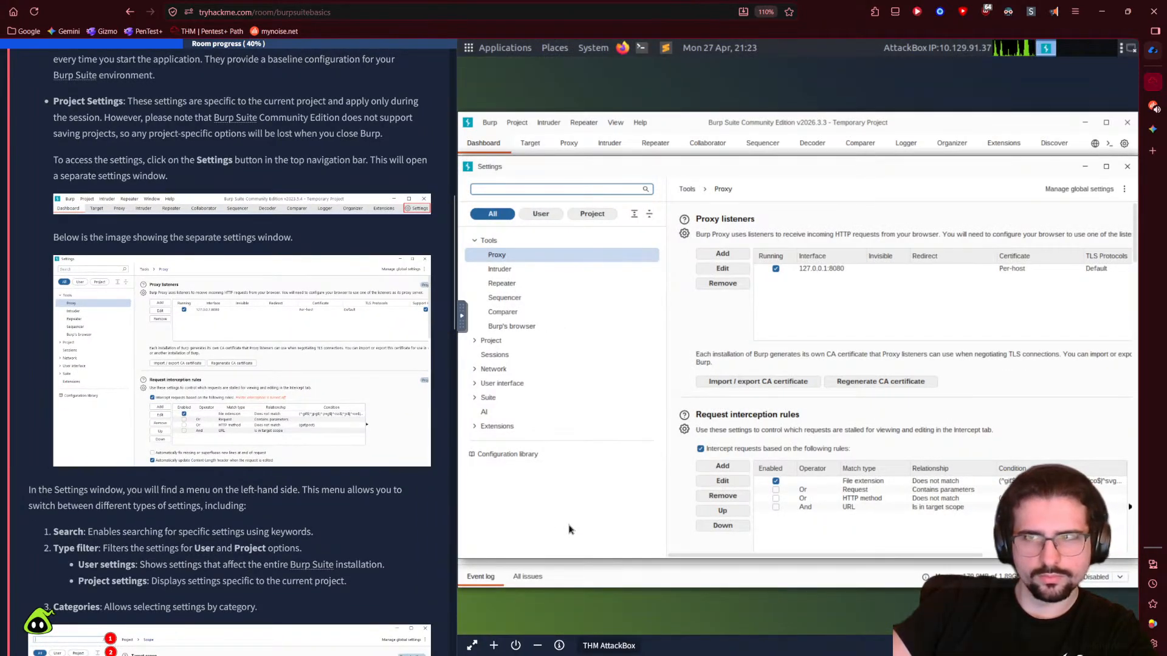
- Browse Configuration library, then Project's Scope, Collaborator, Tasks, Automatic backup and Logging pages
left_click(508, 454)
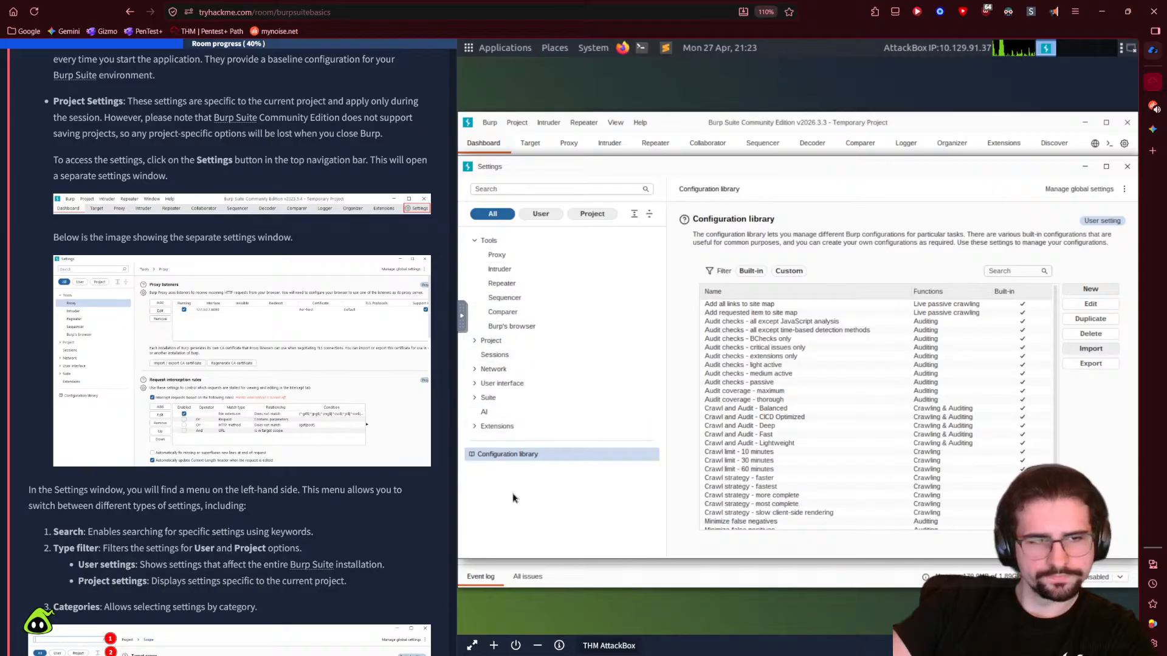
scroll(382, 429, "down", 5)
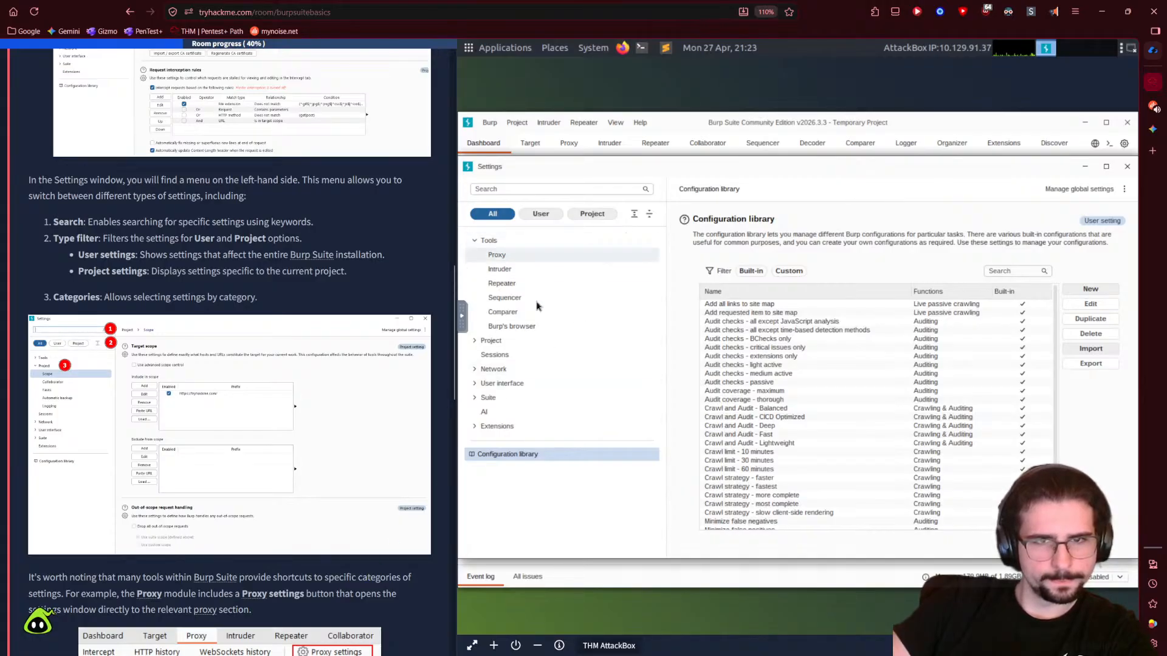
left_click(511, 340)
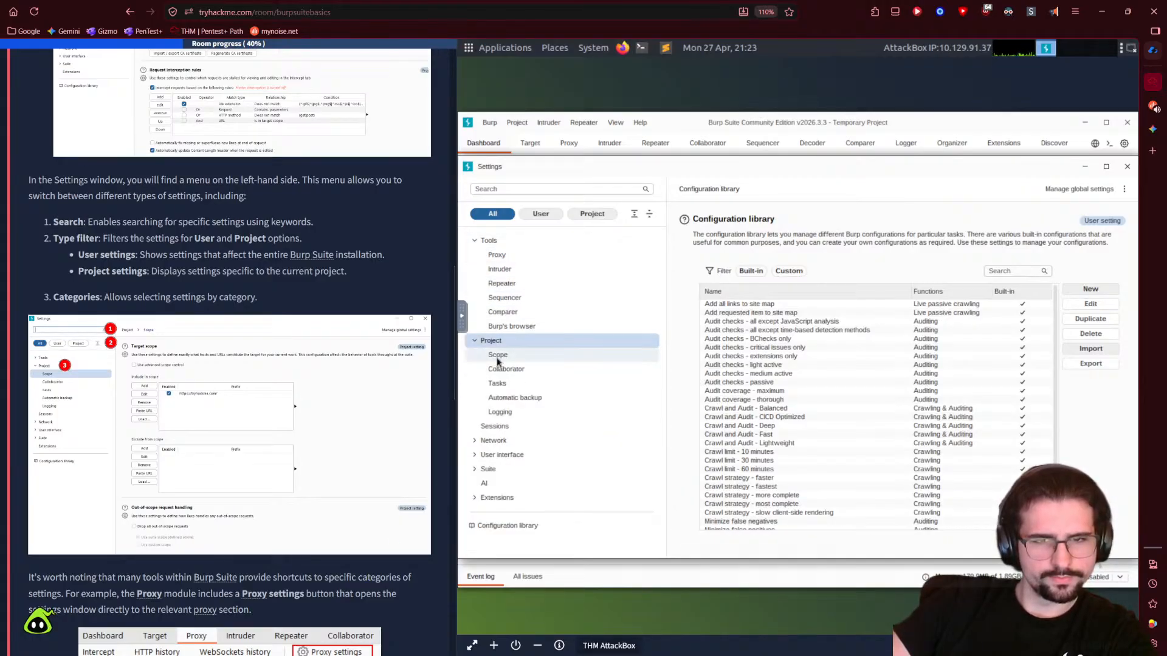
left_click(497, 355)
left_click(503, 368)
left_click(497, 383)
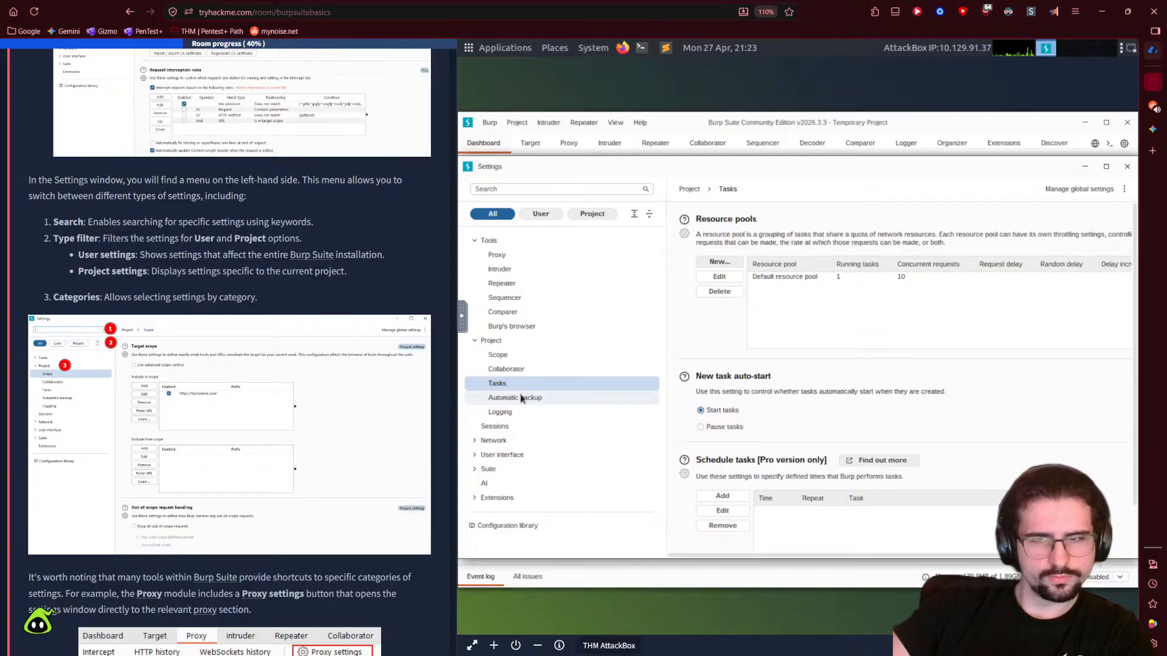
left_click(521, 398)
left_click(520, 413)
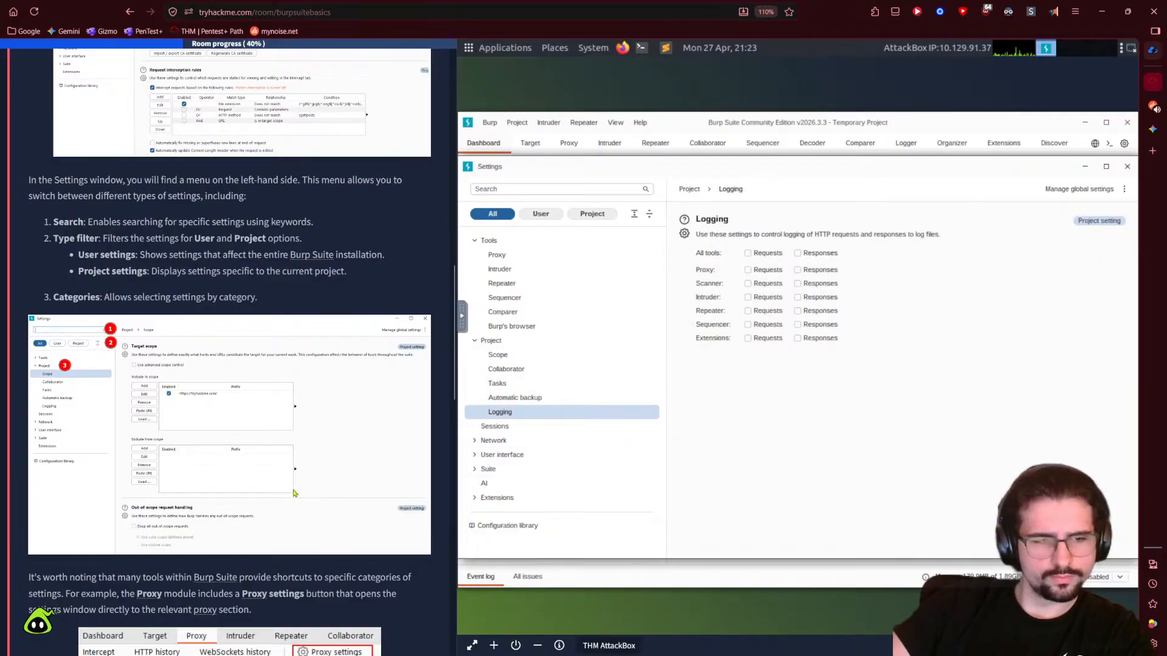
scroll(294, 493, "down", 2)
scroll(375, 560, "down", 1)
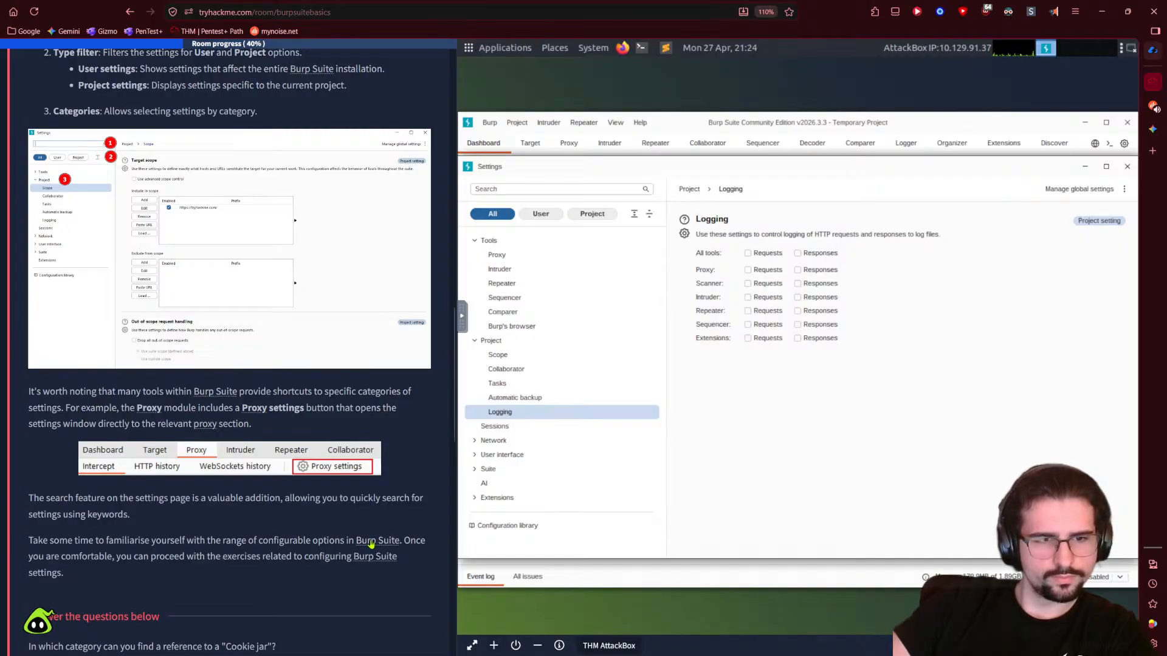
scroll(350, 517, "down", 1)
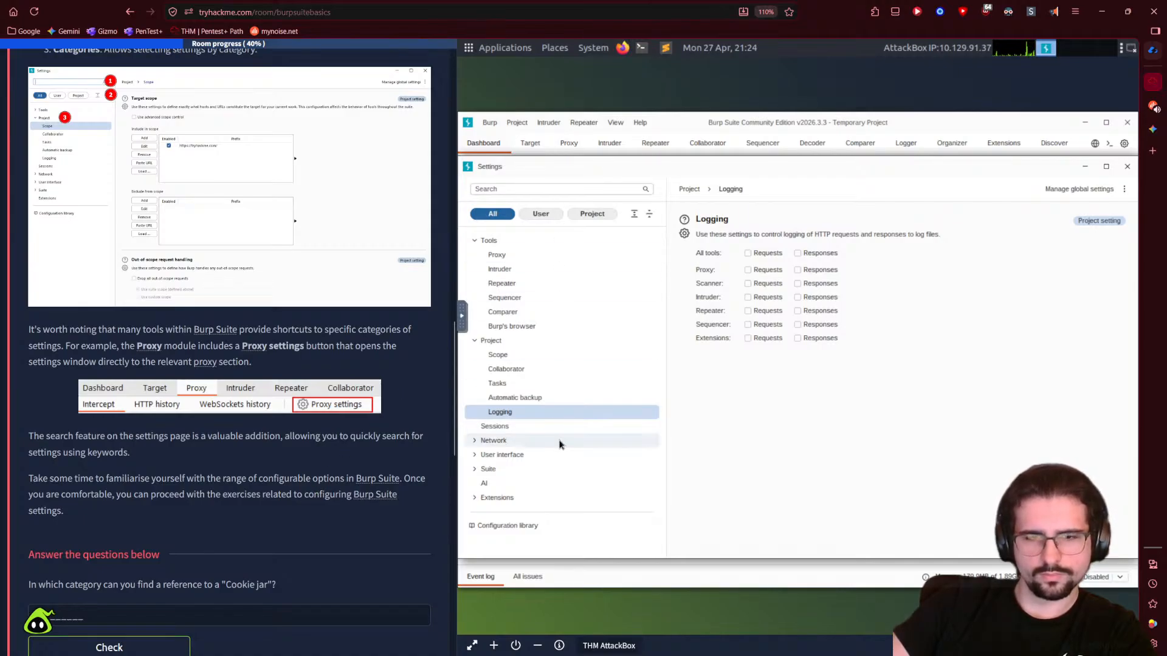
- Look over the Proxy listener and interception settings
left_click(512, 260)
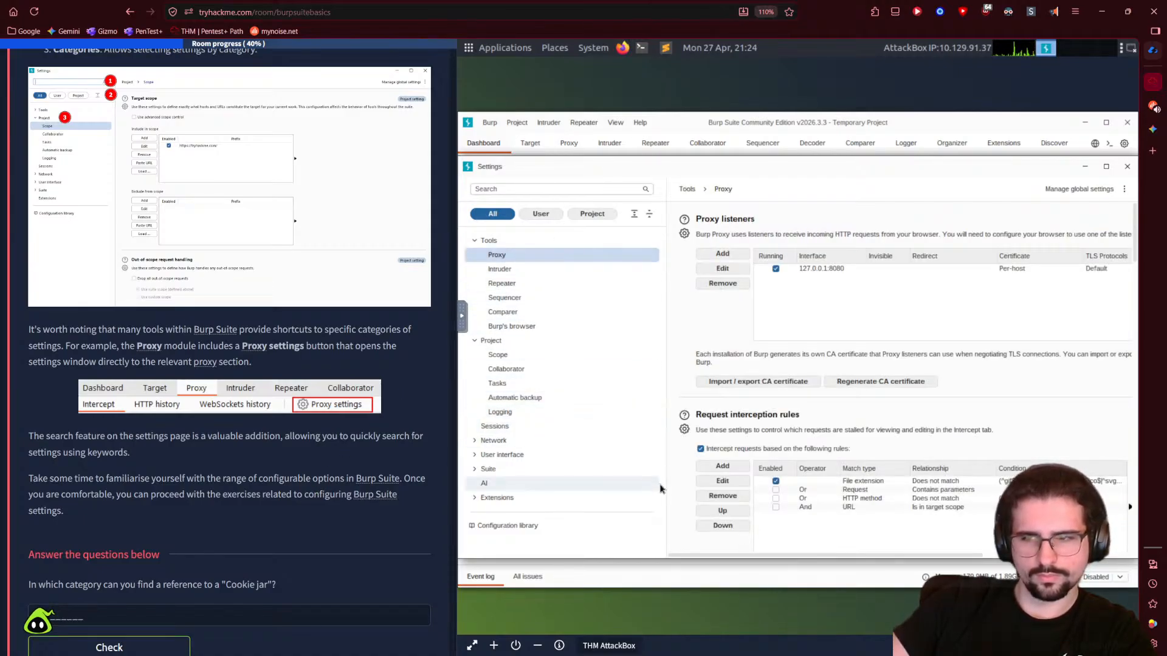
scroll(676, 506, "down", 1)
scroll(678, 514, "down", 1)
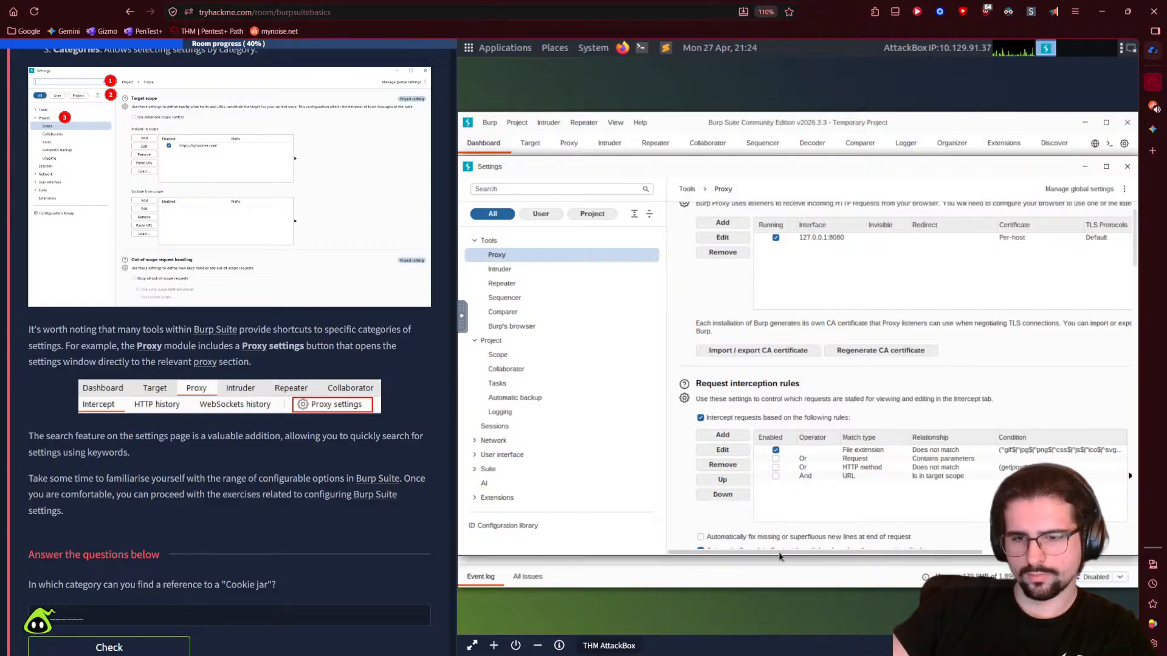
left_click_drag(778, 550, 973, 548)
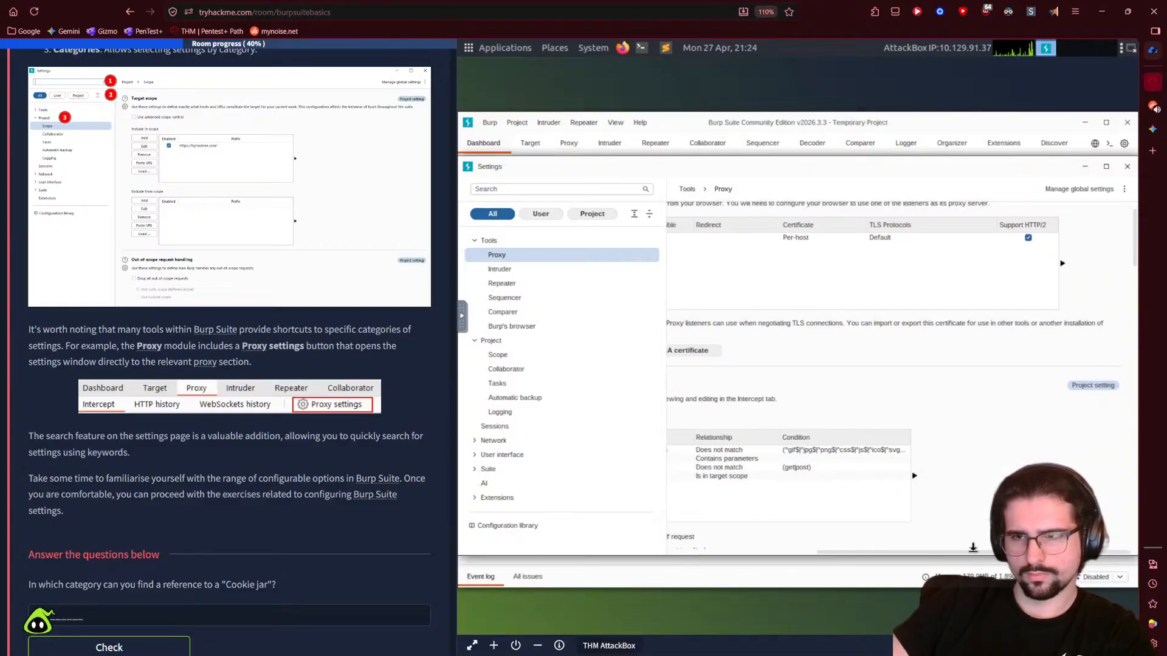
left_click_drag(644, 545, 654, 528)
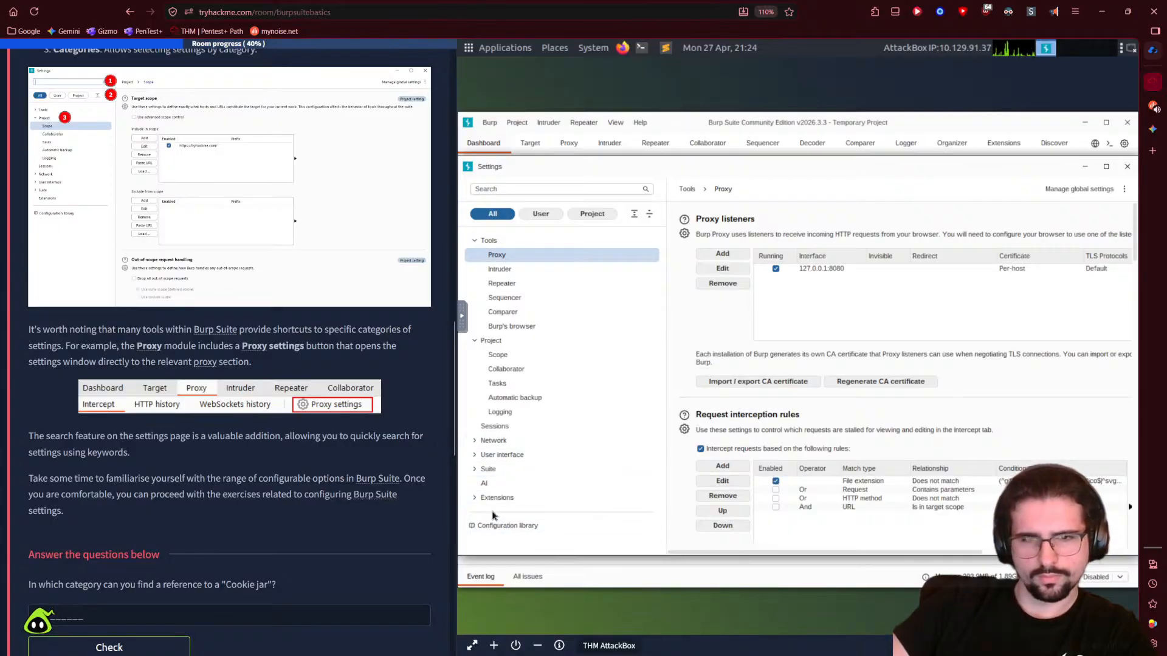
- Expand the Network, User interface and Suite categories and view the AI settings
left_click(475, 440)
scroll(365, 480, "down", 1)
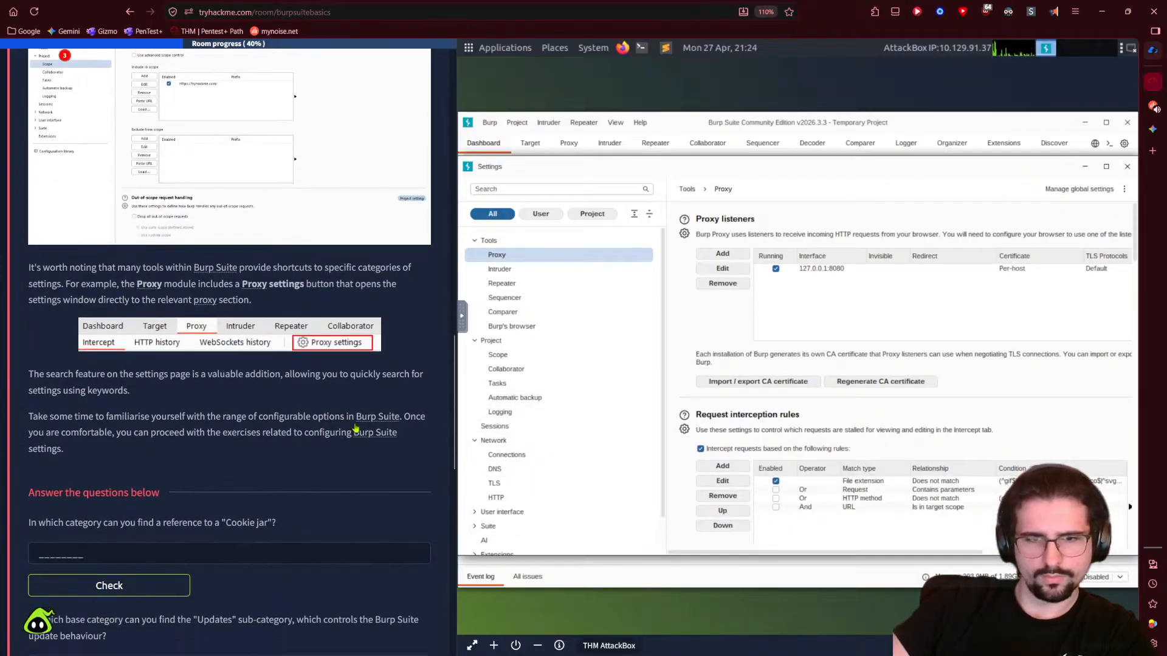
left_click(507, 512)
left_click(475, 531)
scroll(495, 529, "down", 3)
scroll(556, 507, "up", 2)
scroll(560, 498, "down", 2)
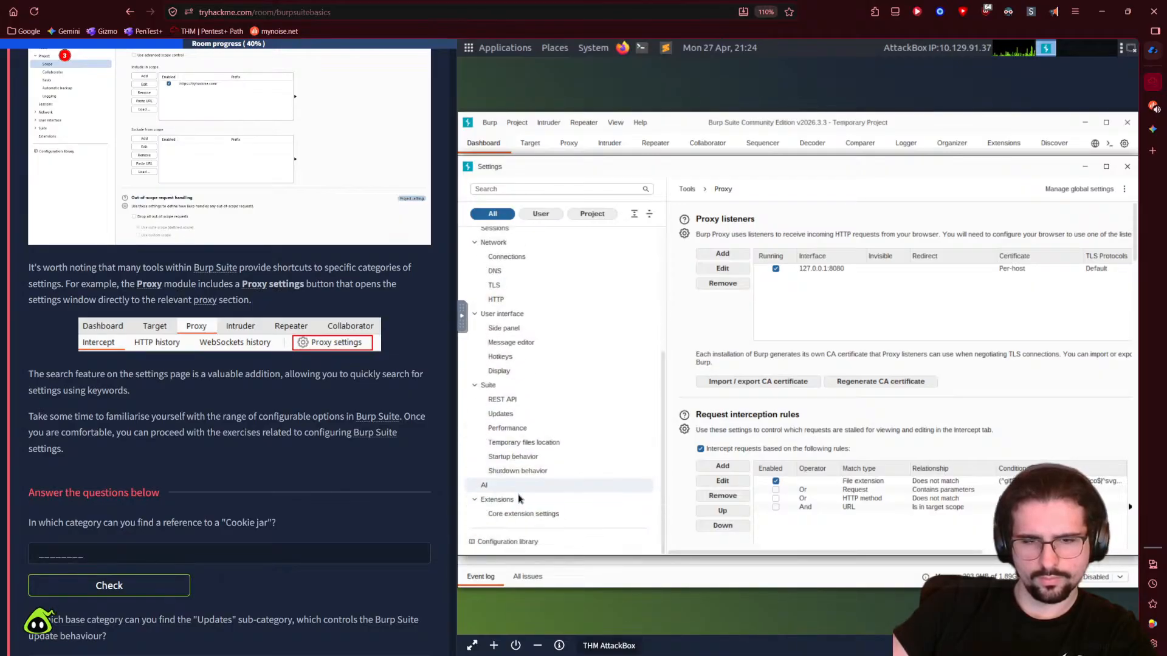
left_click(519, 487)
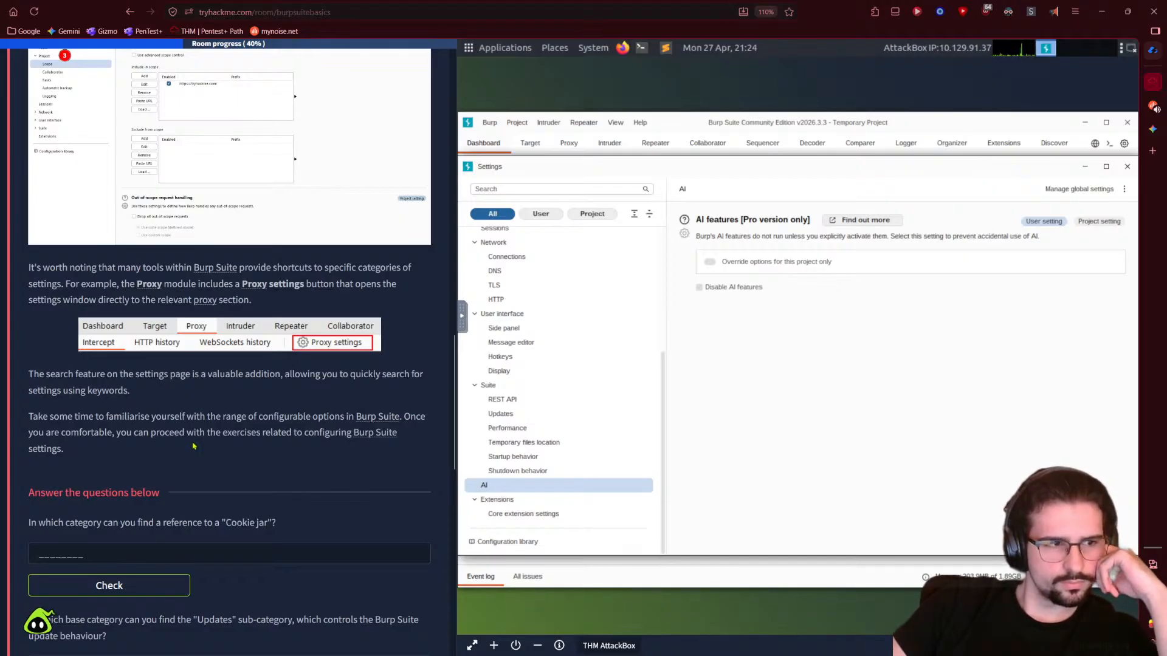
- View the Network HTTP, TLS and DNS settings pages
scroll(194, 447, "up", 3)
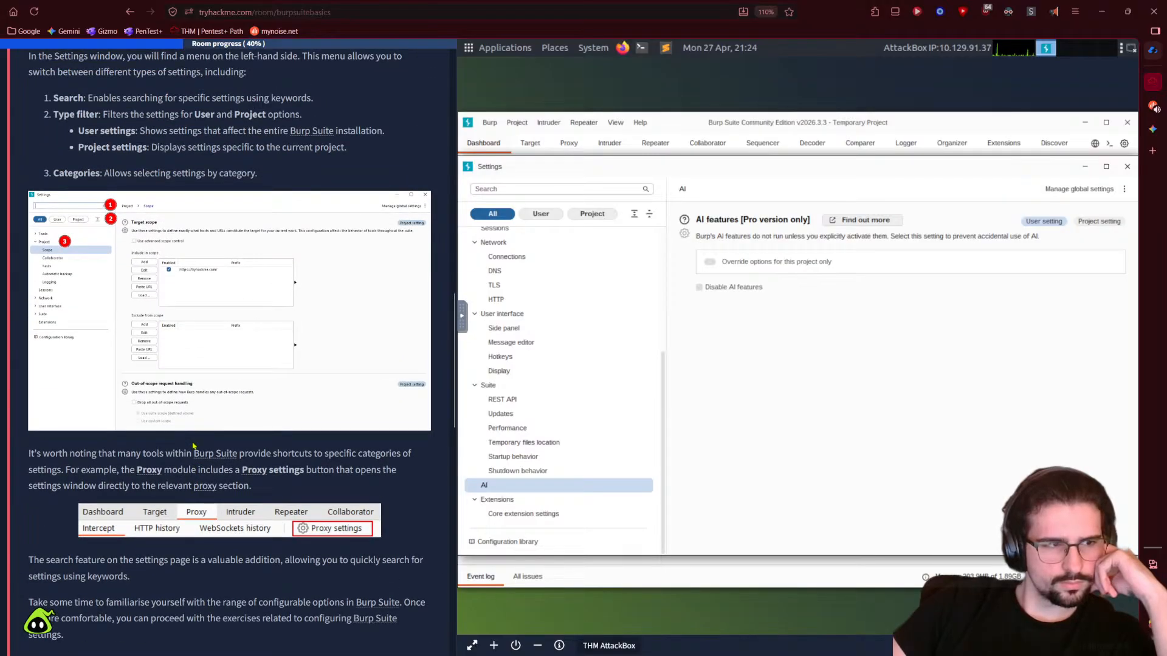
scroll(193, 447, "up", 2)
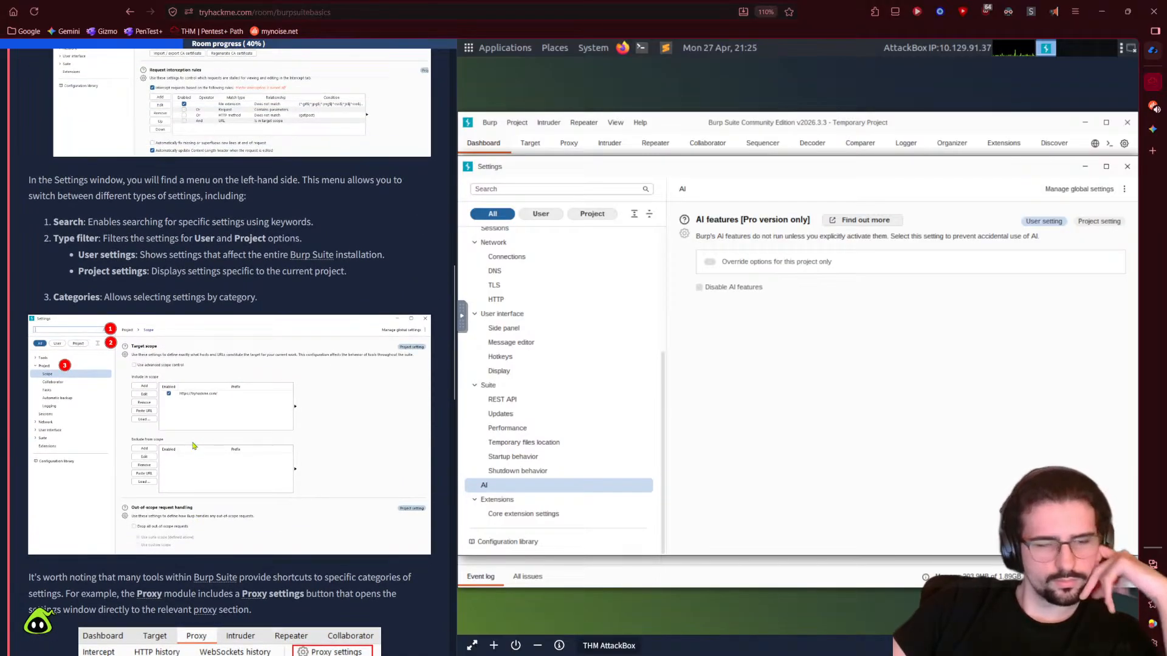
scroll(193, 446, "down", 6)
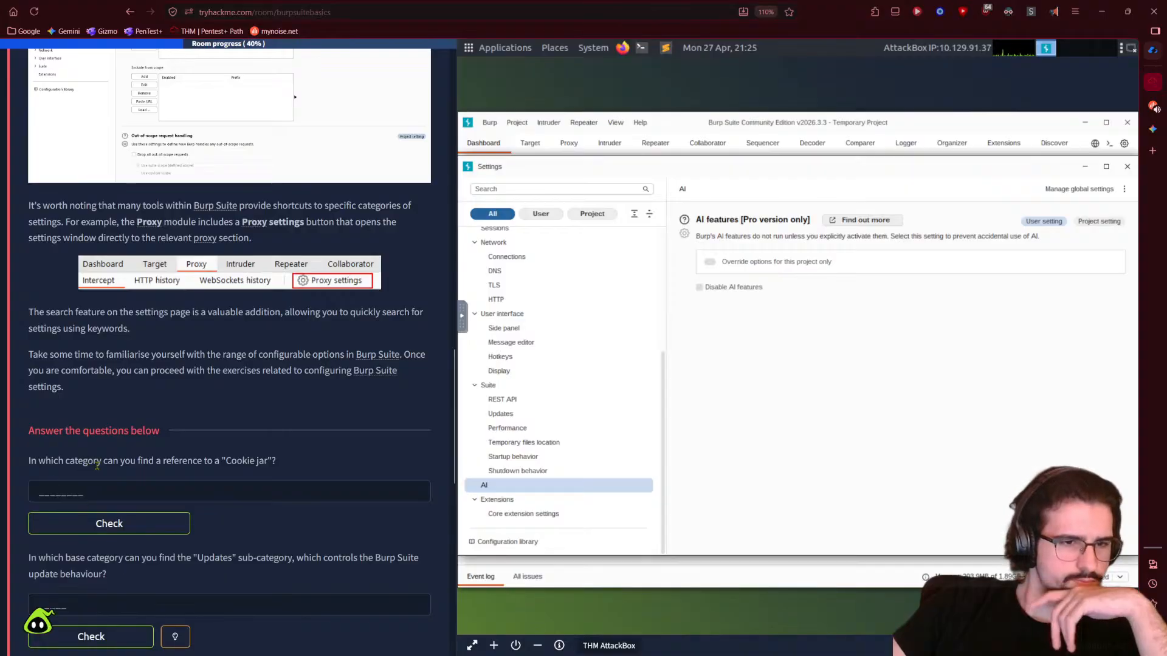
scroll(517, 383, "up", 1)
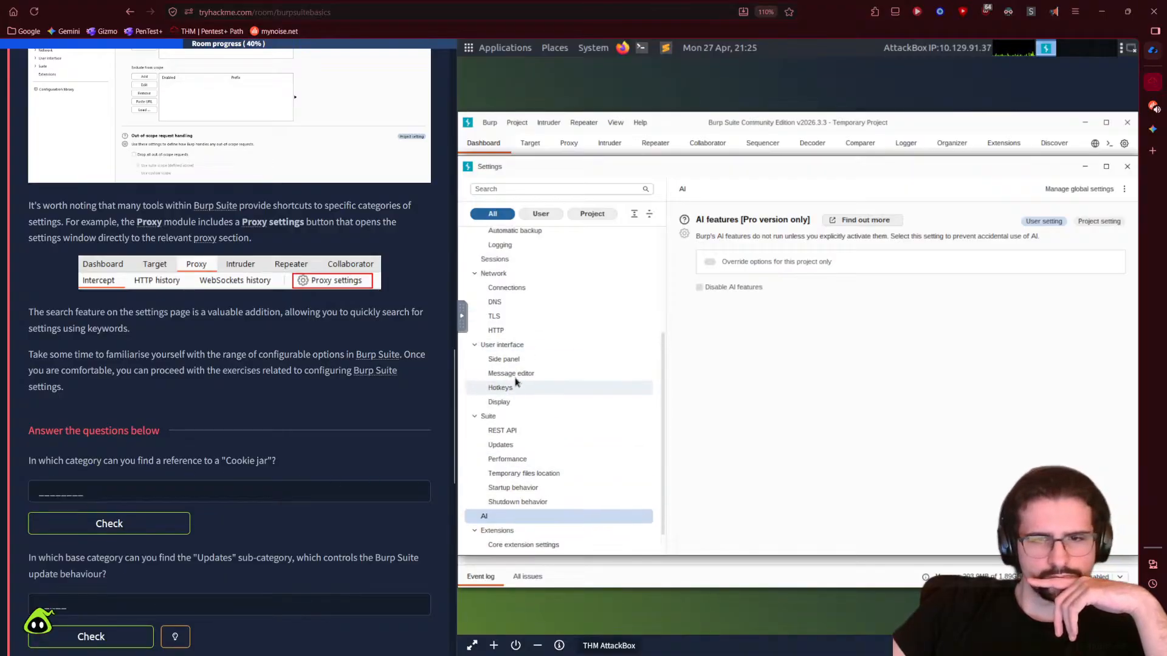
left_click(503, 335)
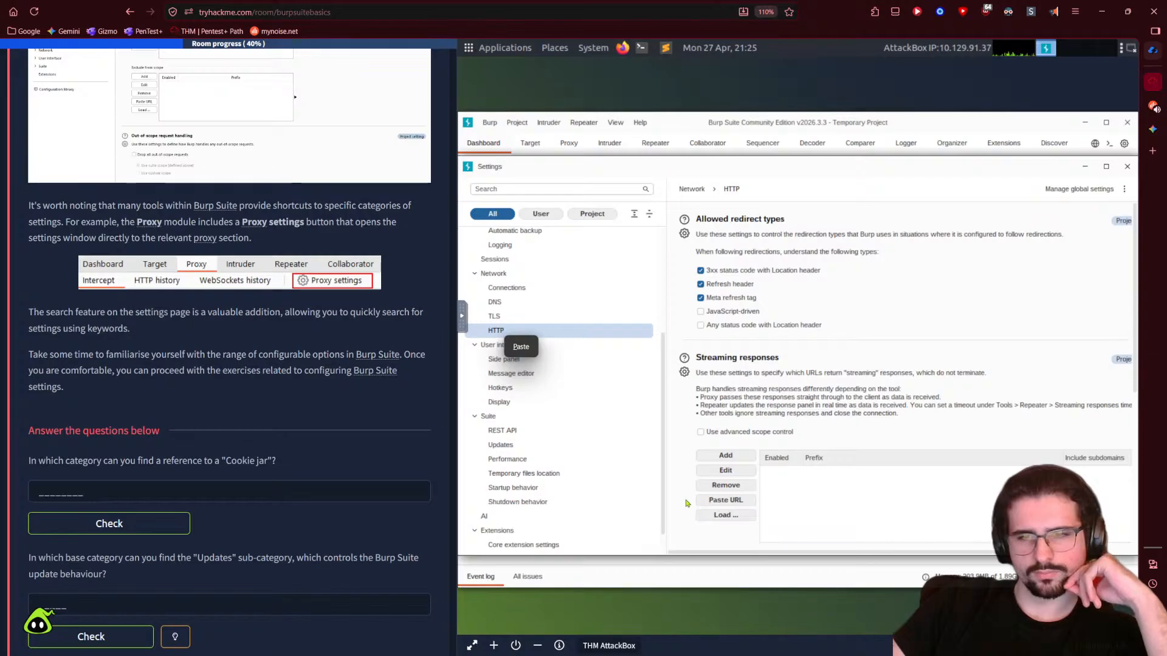
left_click(505, 317)
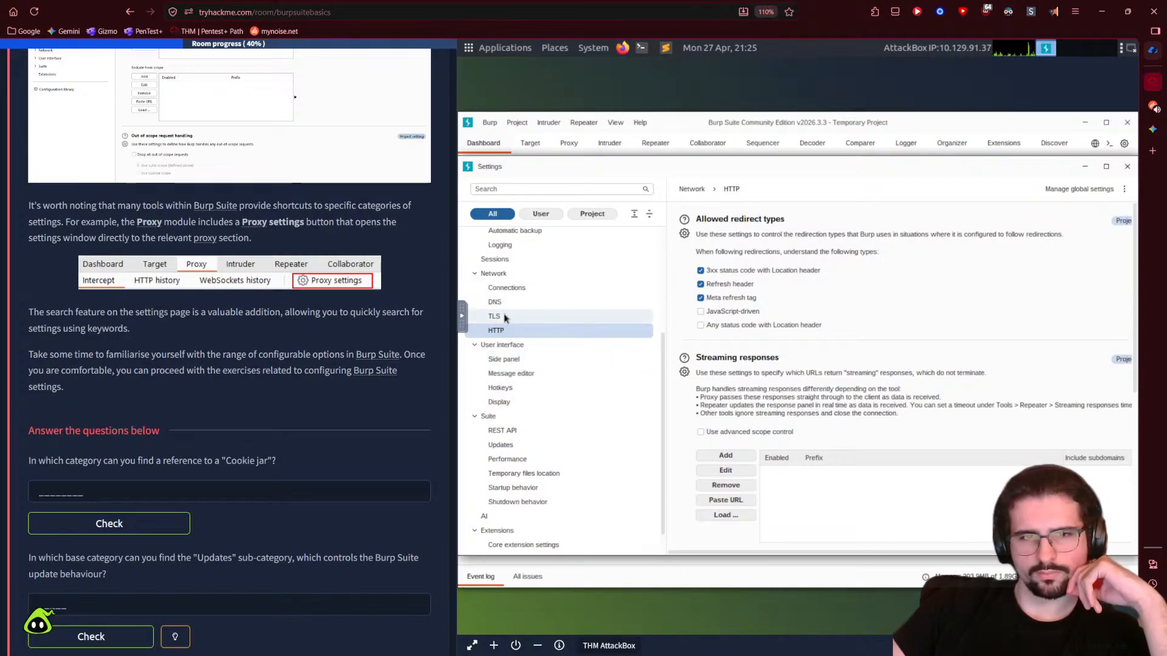
left_click(505, 317)
left_click(498, 302)
- Search Burp settings for 'cookie jar' and submit Sessions as the Cookie jar answer
left_click(520, 190)
type("cookie")
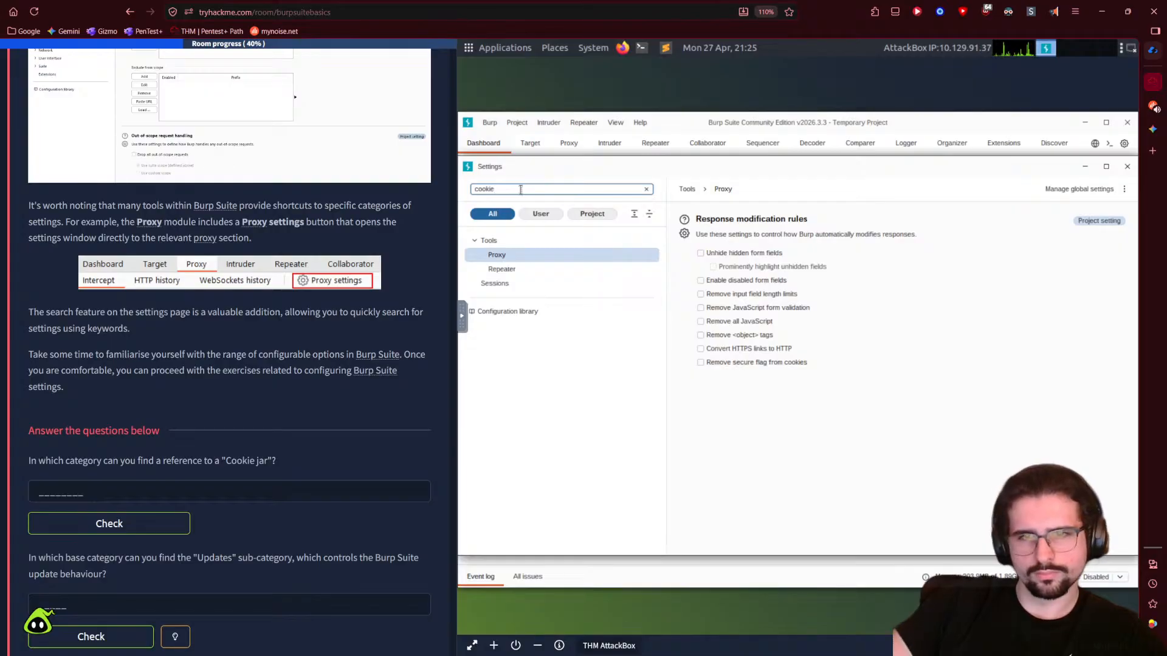
type(" jar")
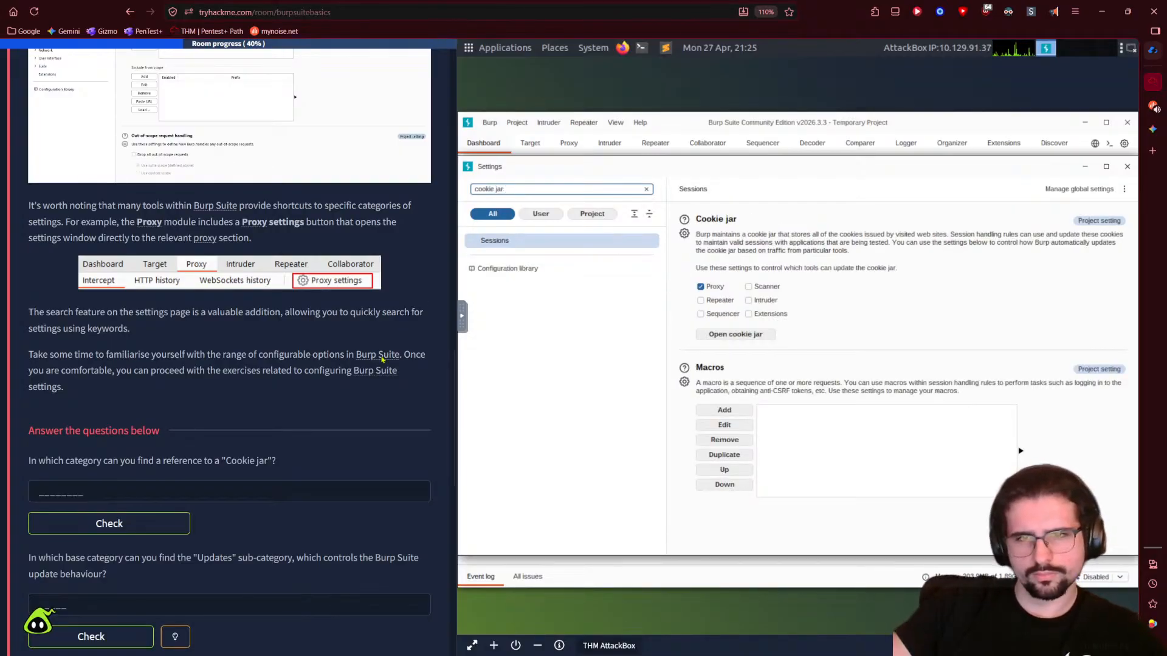
left_click(168, 495)
type("Sessions")
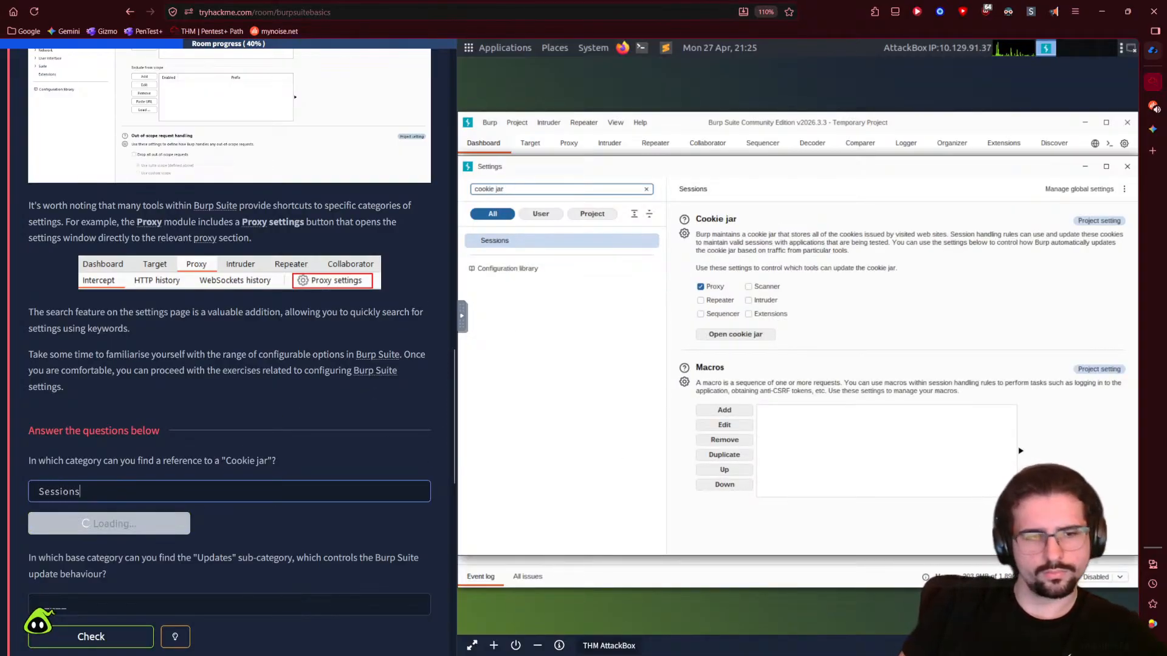
left_click(139, 524)
- Search settings for 'updates' and submit Suite as the Updates answer
scroll(149, 427, "down", 2)
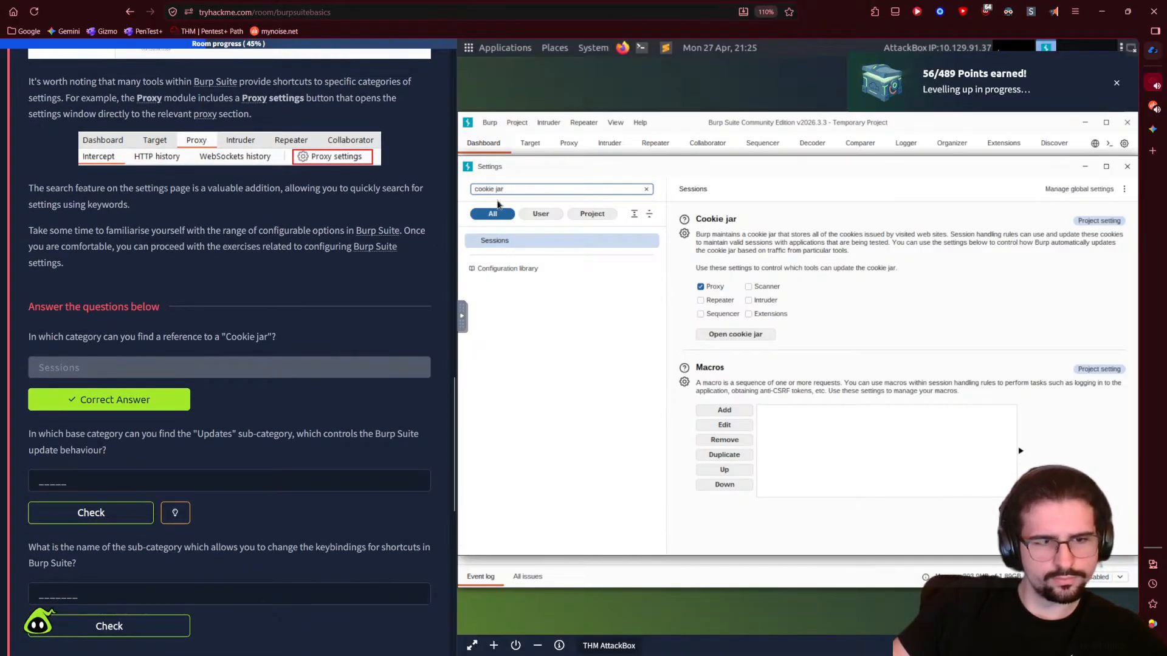
left_click_drag(528, 189, 468, 189)
type("up")
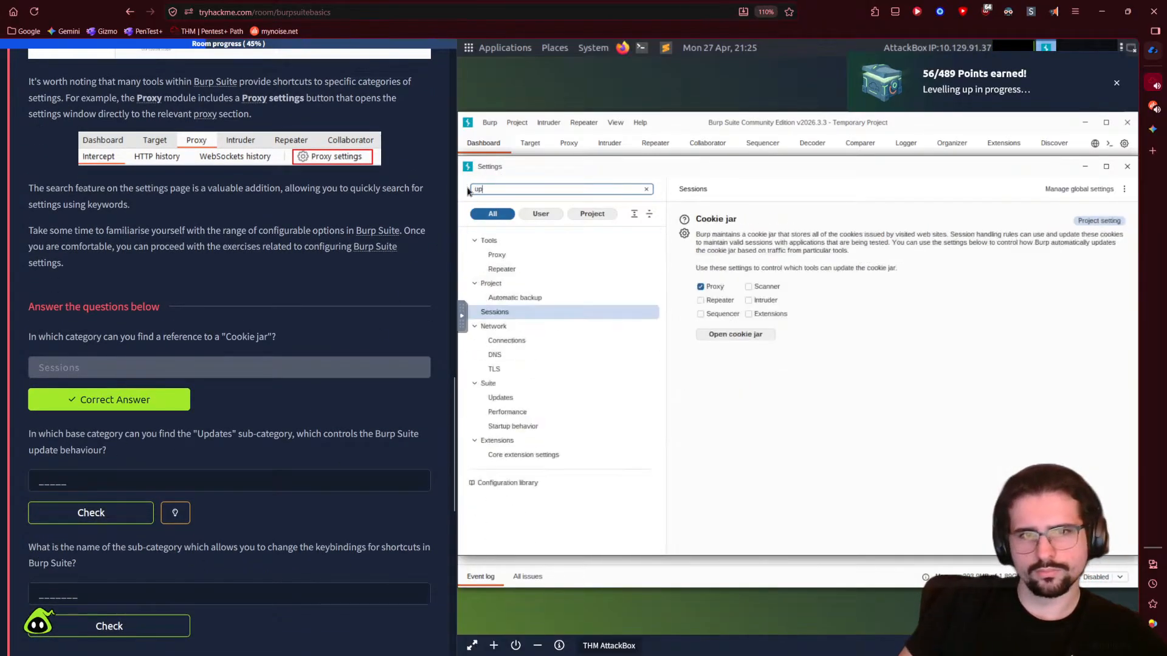
type("dates")
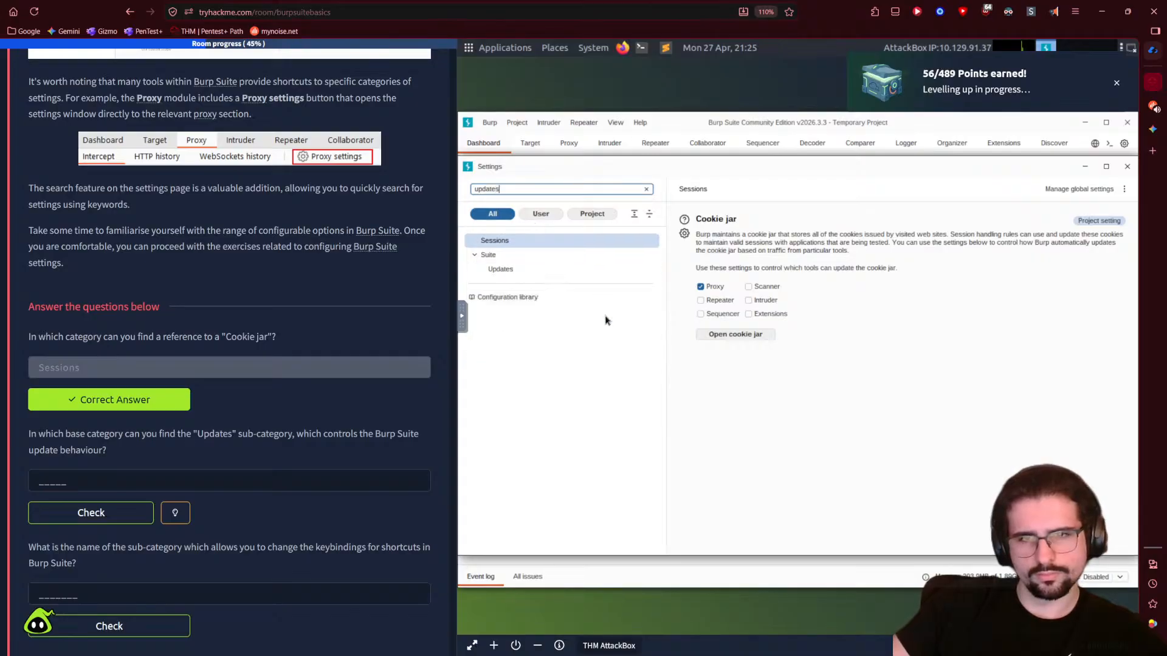
left_click(122, 480)
type("Suite")
key("Return")
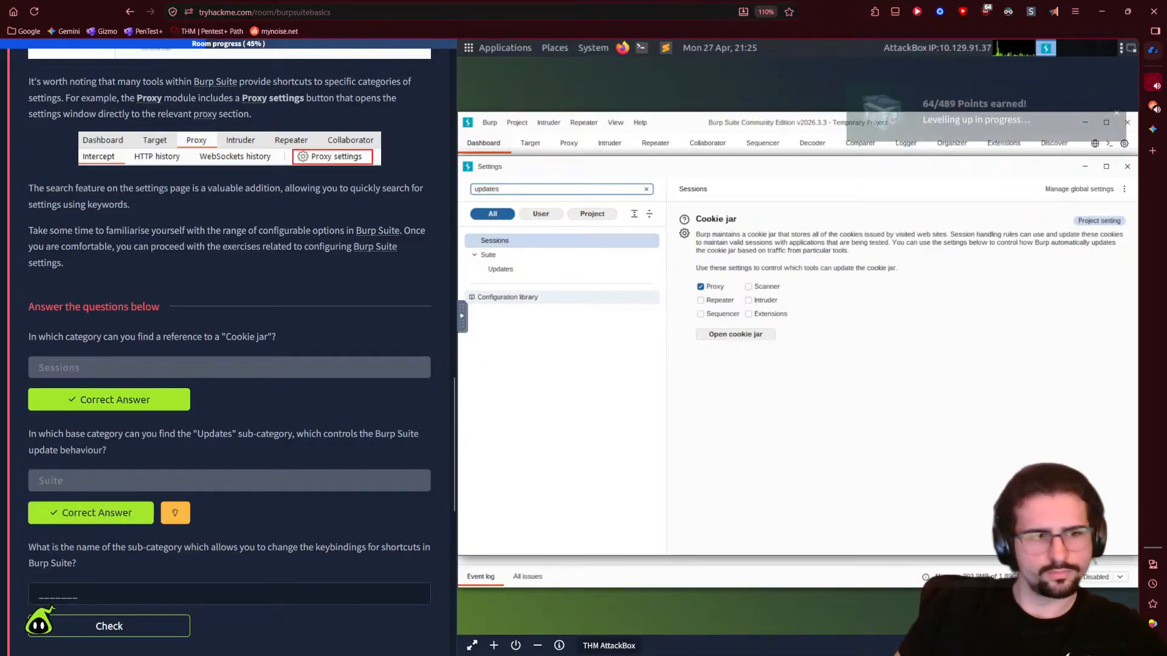
- Search settings for keybindings, then submit Hotkeys as the keybindings answer
scroll(123, 486, "down", 2)
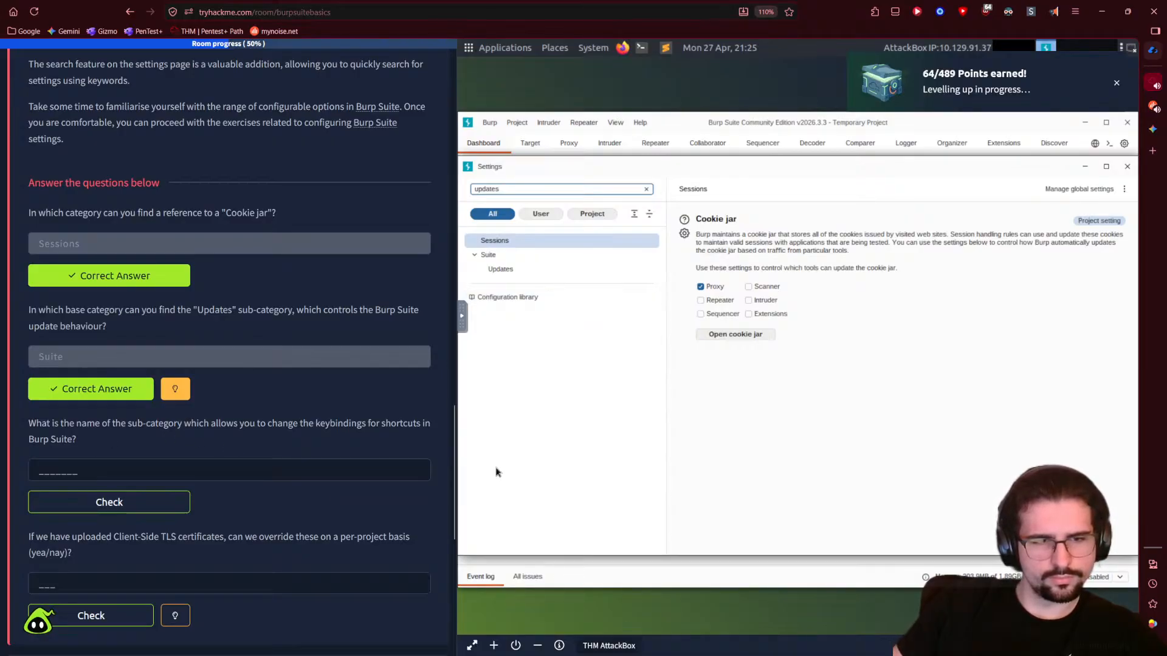
double_click(541, 189)
type("keybind")
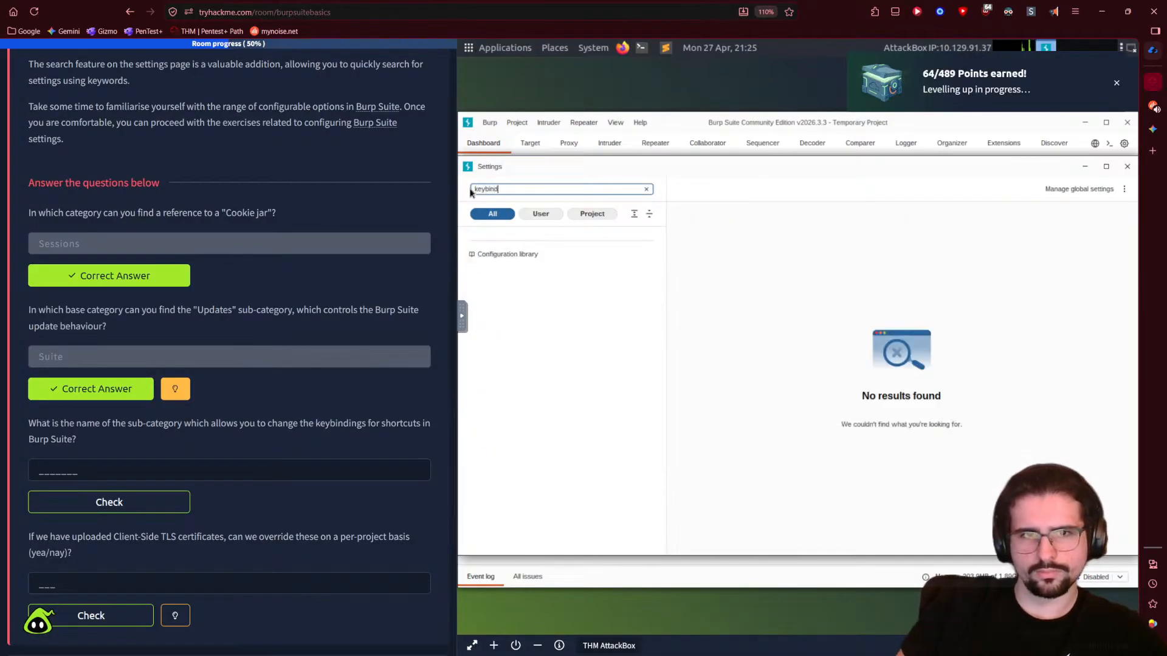
key("BackSpace")
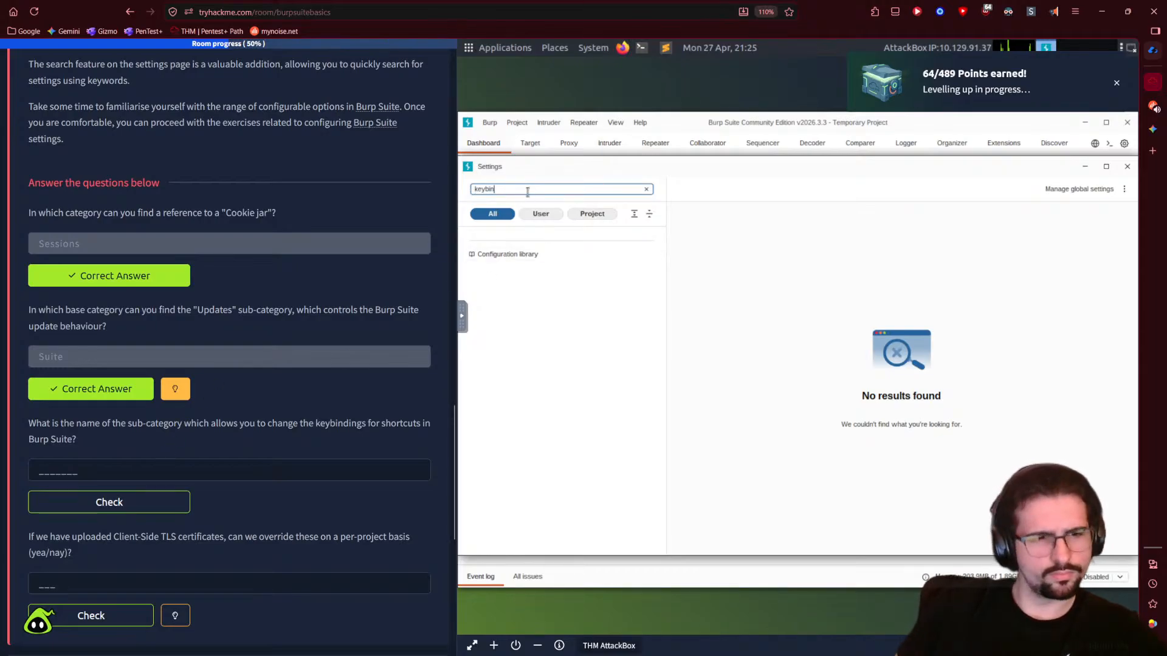
key("BackSpace")
key("BackSpace")
key("BackSpace")
key("BackSpace")
key("BackSpace")
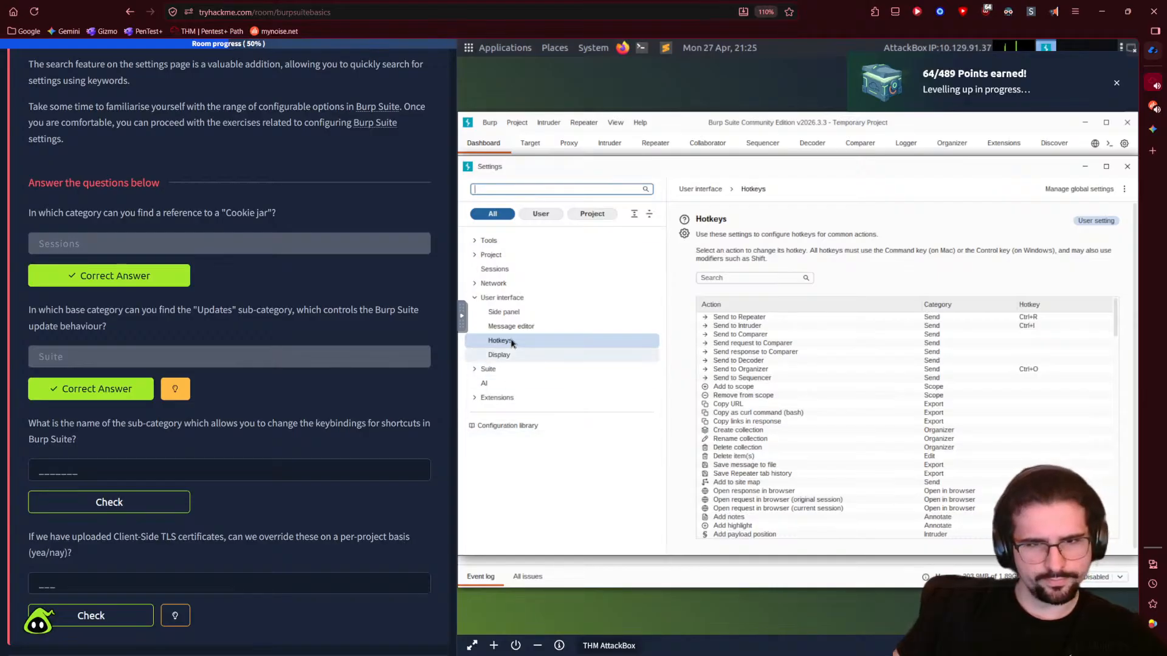
left_click(111, 471)
type("hotkeys")
key("Return")
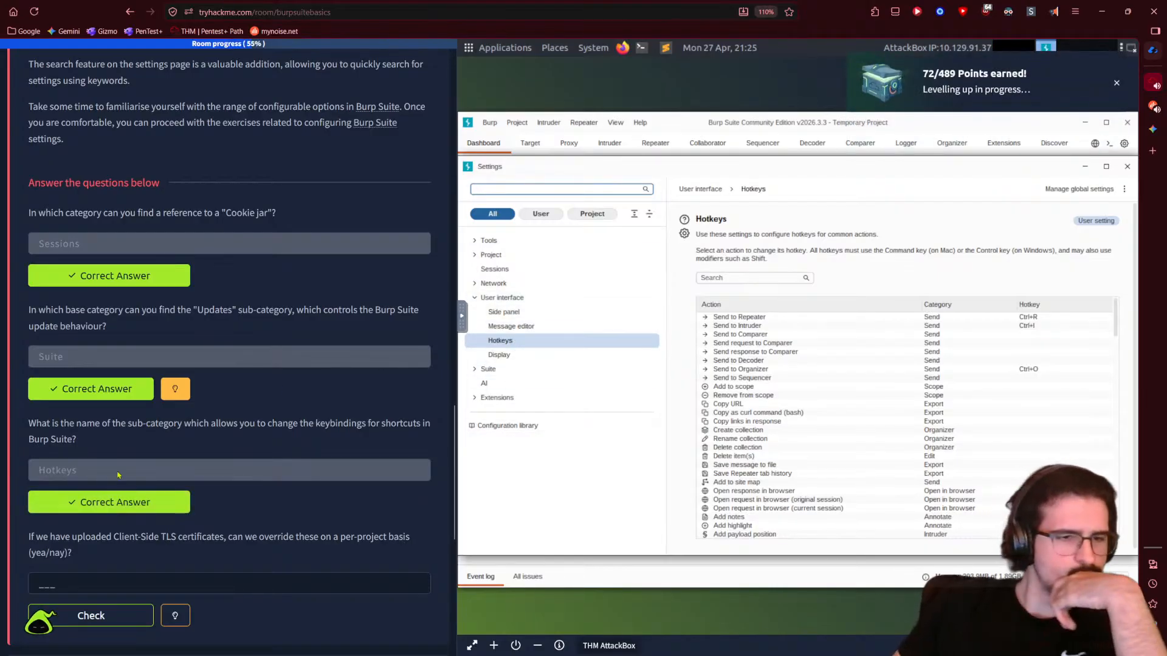
- Focus the TLS question's answer, view Project Scope, and cancel adding an in-scope prefix
scroll(144, 457, "down", 2)
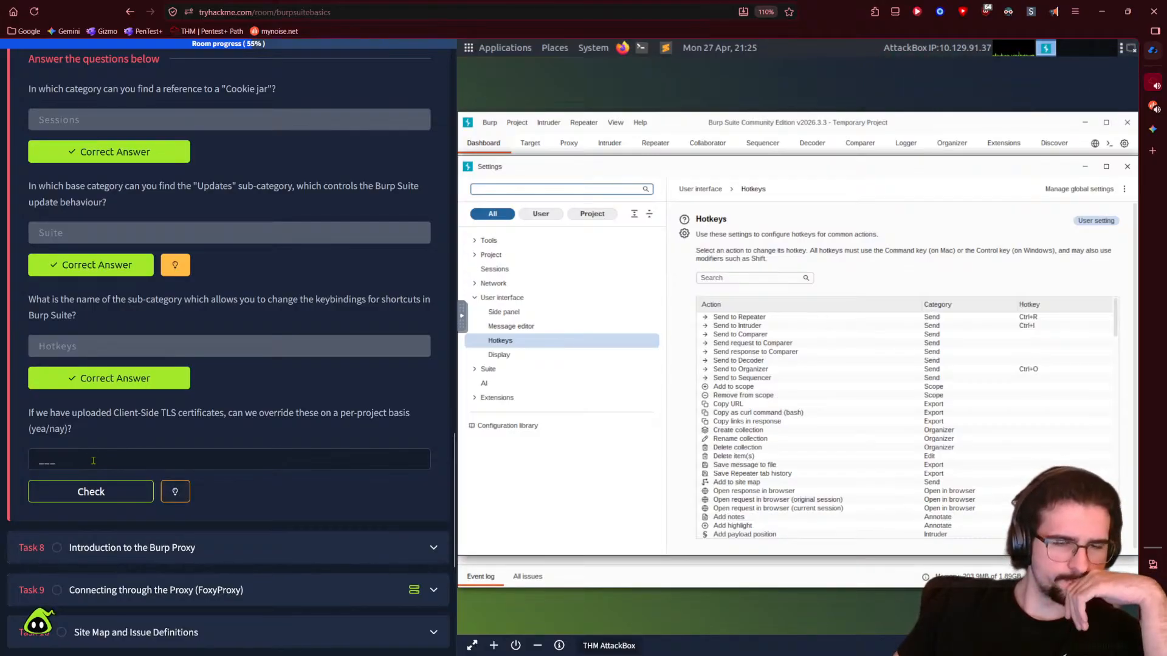
left_click(93, 460)
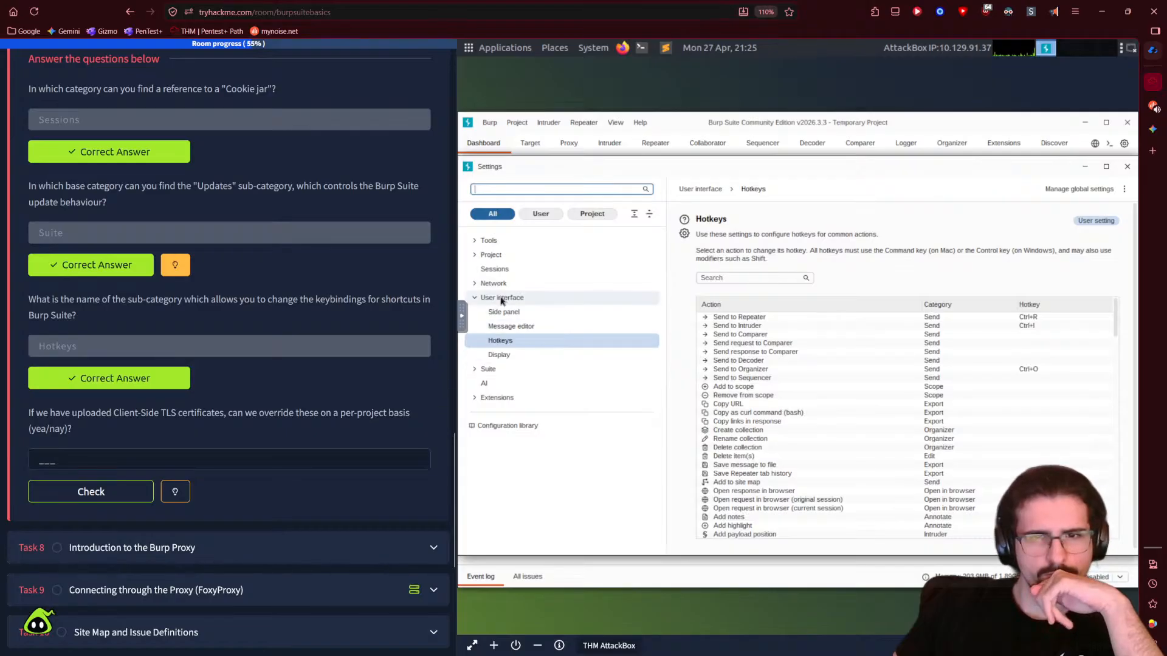
left_click(490, 255)
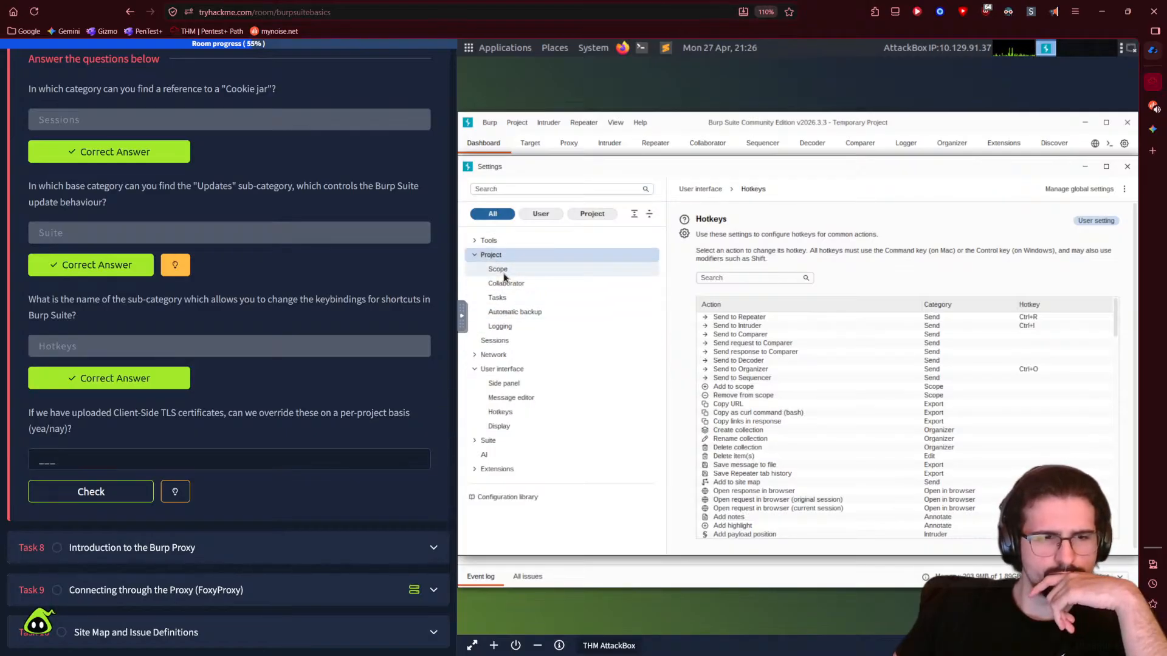
left_click(488, 270)
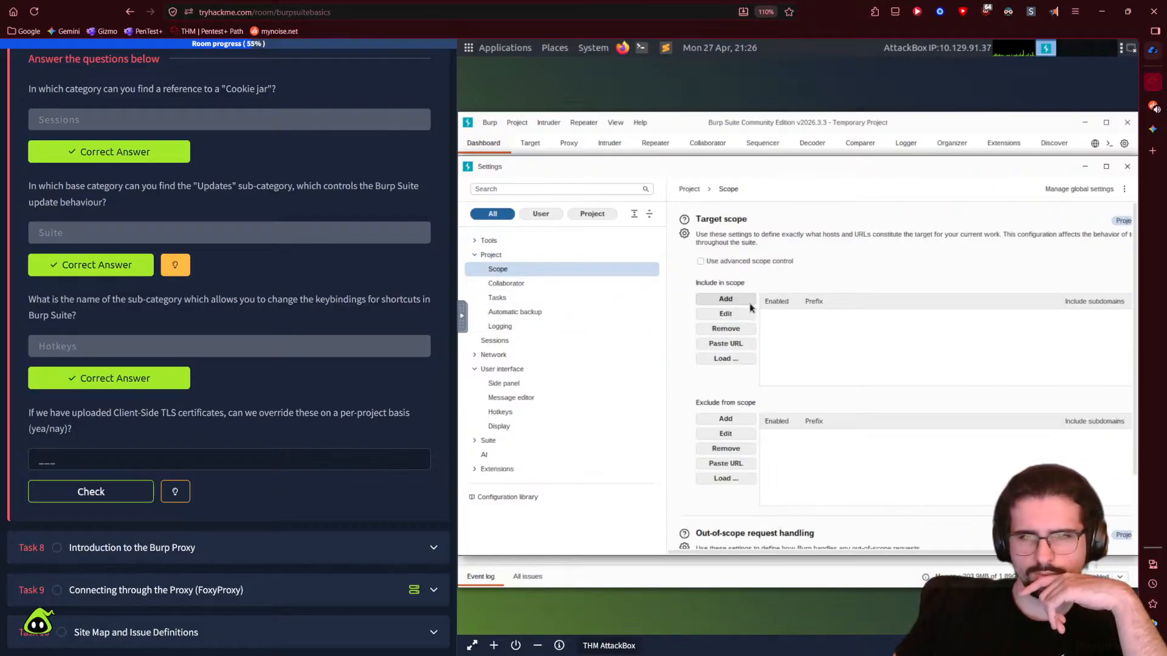
left_click(725, 298)
left_click(925, 401)
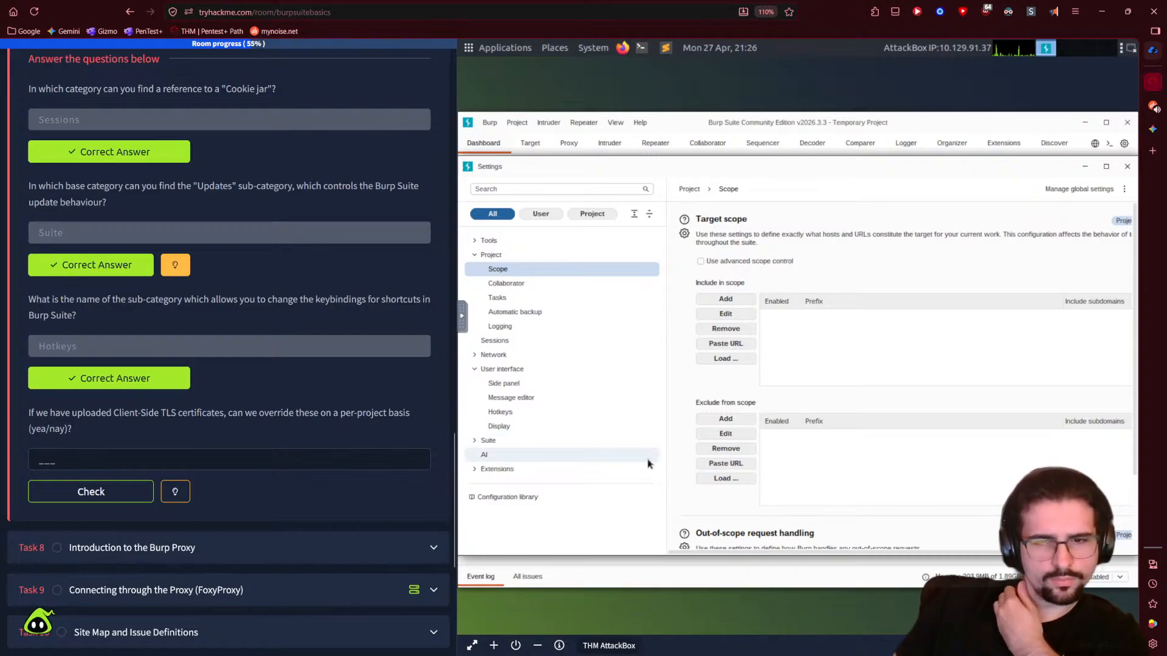
- Show Network > TLS, start then abandon adding a client TLS certificate, and scroll the page
left_click(494, 355)
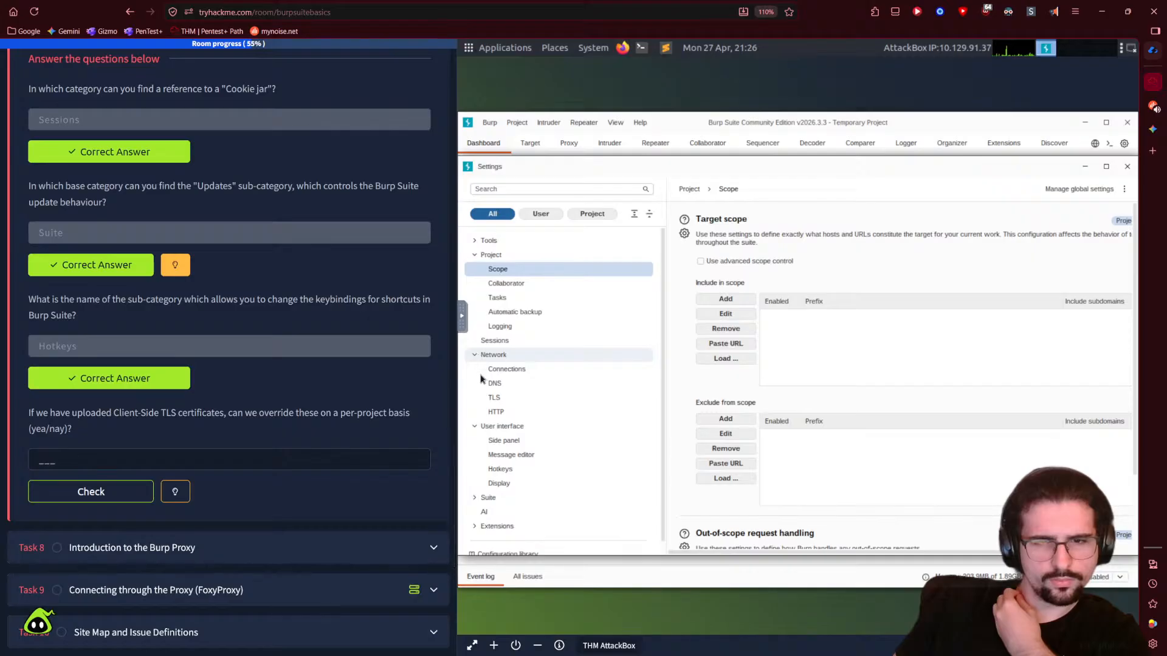
left_click(494, 398)
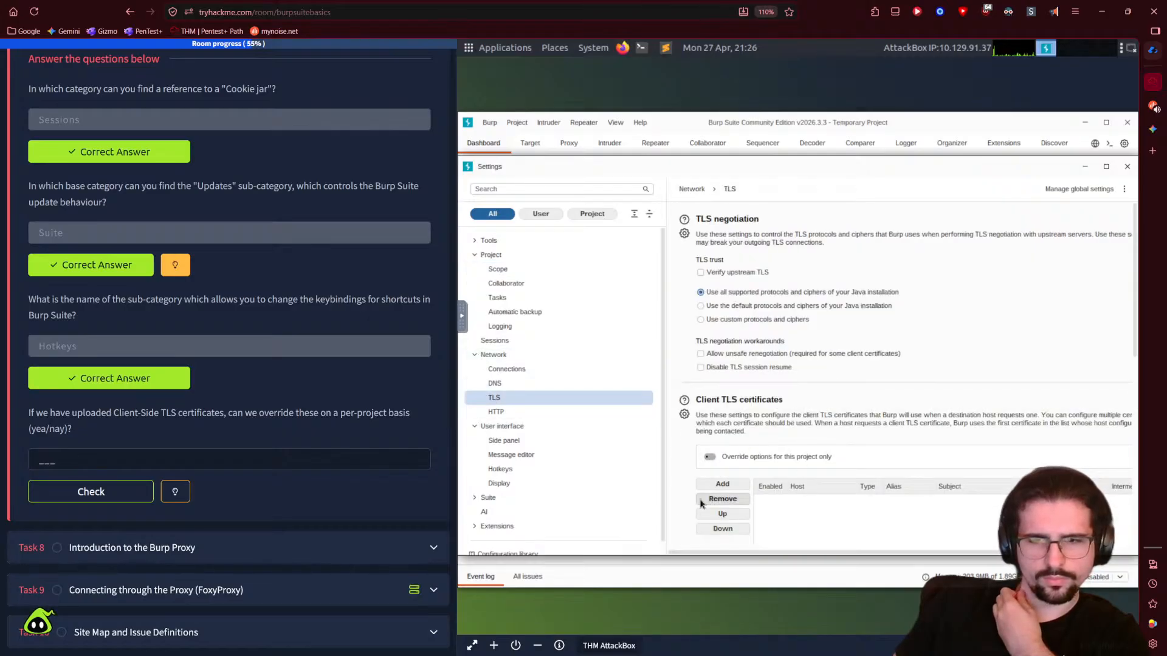
scroll(670, 501, "down", 1)
scroll(679, 504, "down", 1)
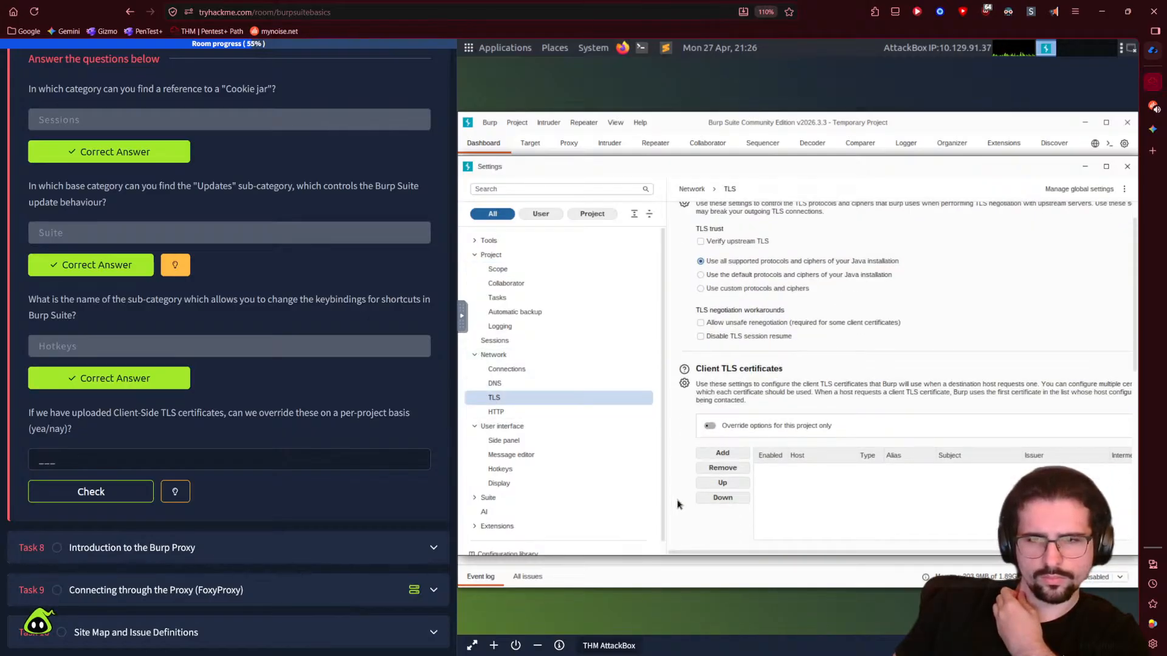
scroll(679, 504, "down", 2)
left_click(722, 422)
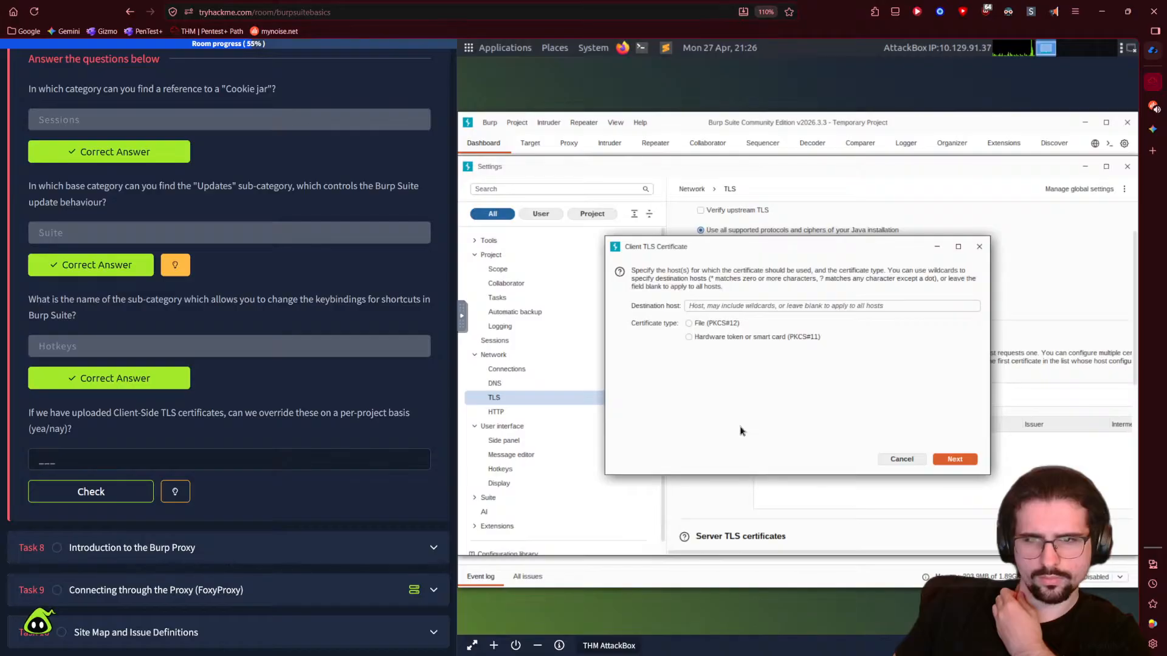
left_click(900, 457)
left_click(883, 384)
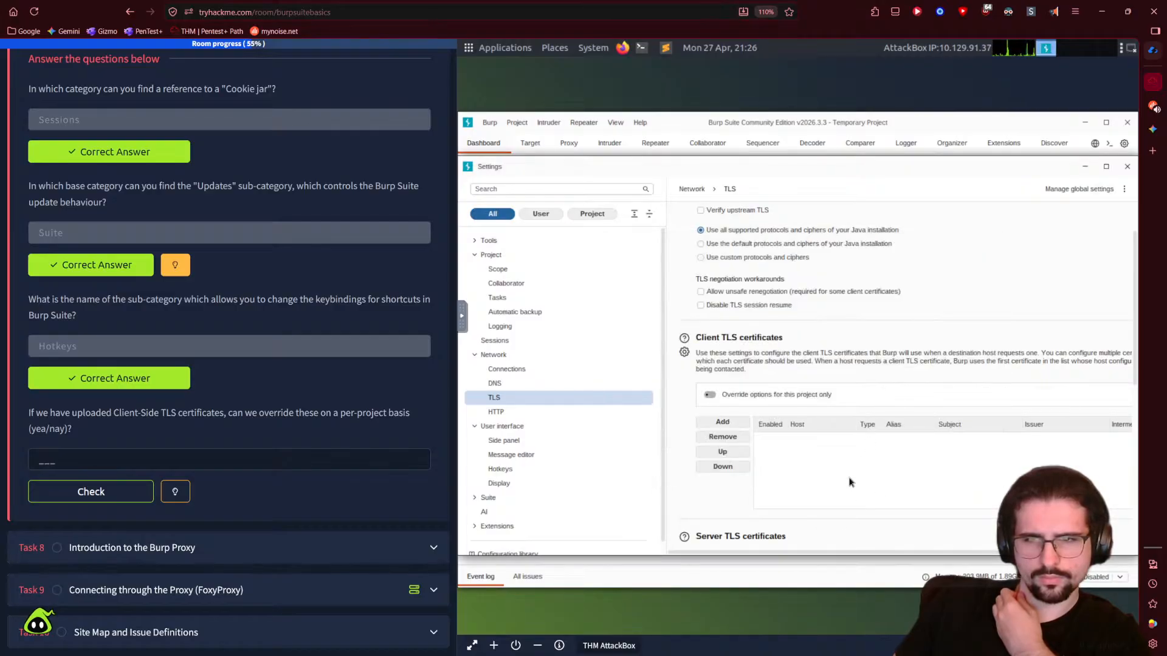
scroll(715, 509, "down", 7)
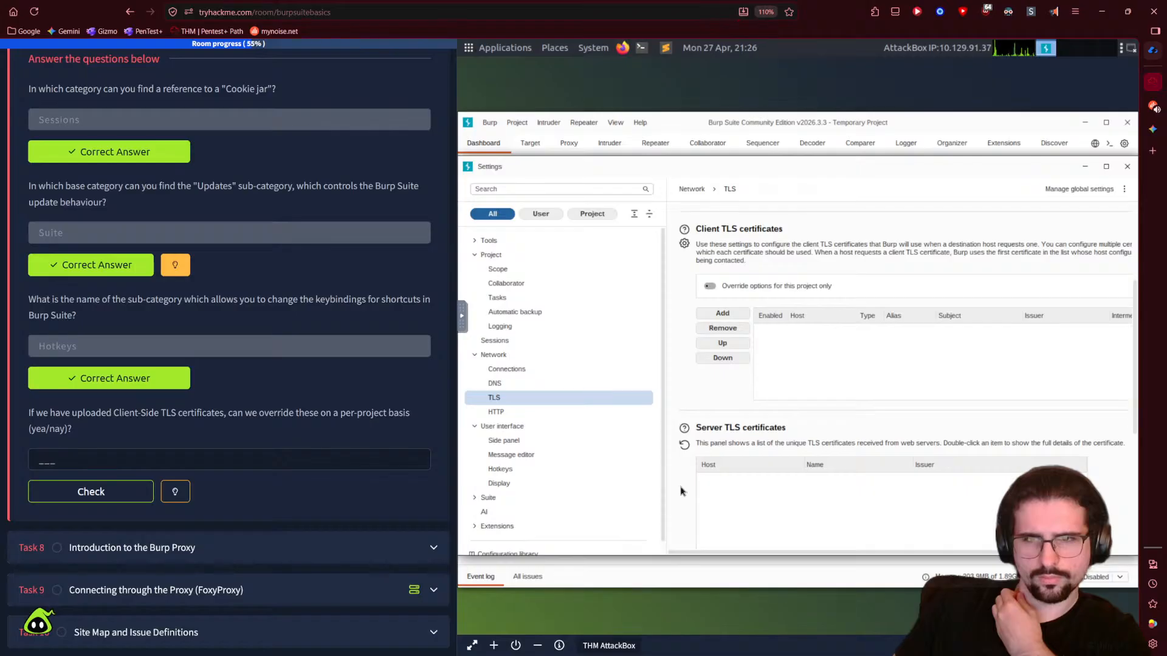
scroll(681, 491, "down", 15)
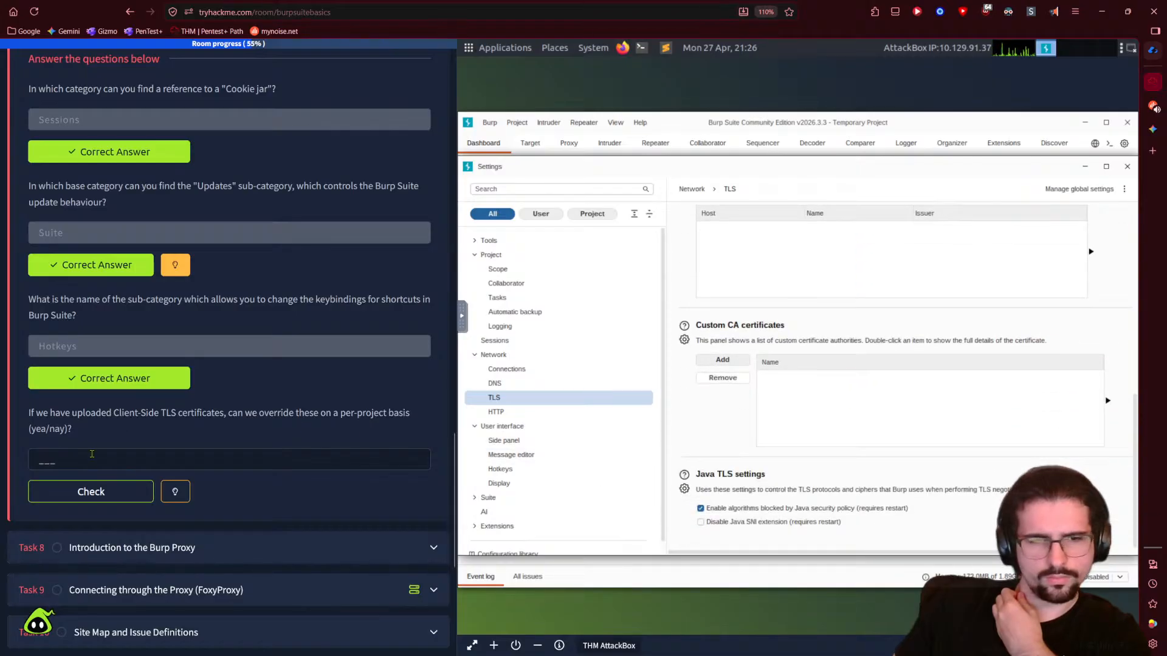
- Enter 'nay' for the TLS override question and reselect the TLS settings page
left_click(100, 455)
type("nay")
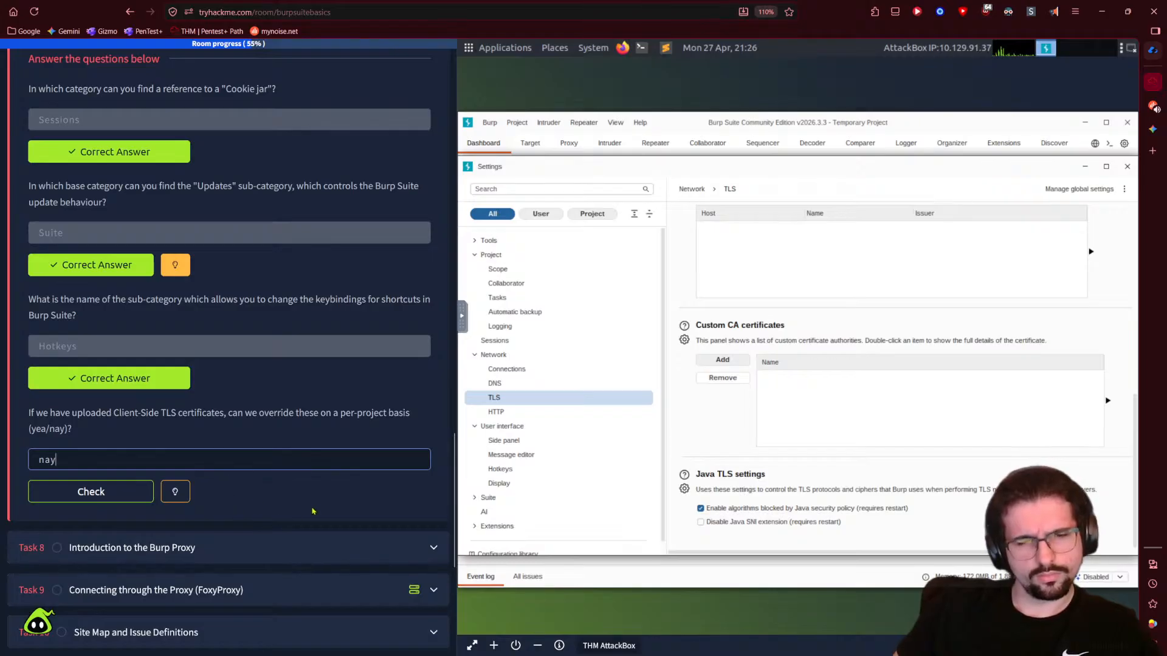
scroll(693, 426, "up", 5)
scroll(692, 465, "up", 3)
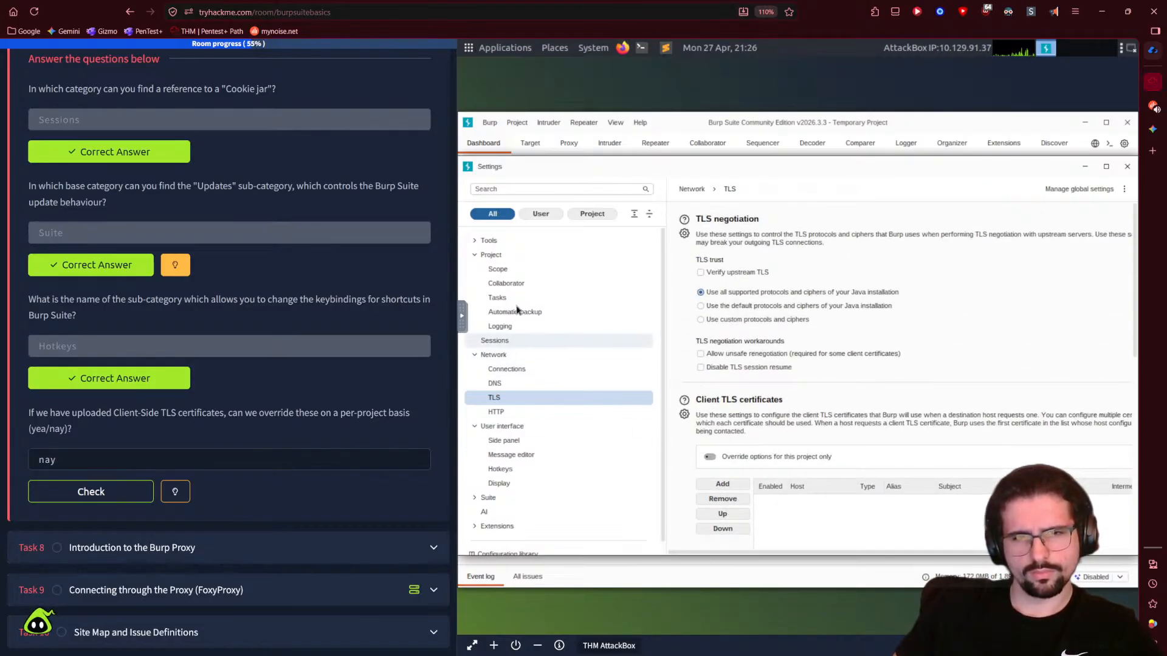
double_click(492, 256)
double_click(493, 255)
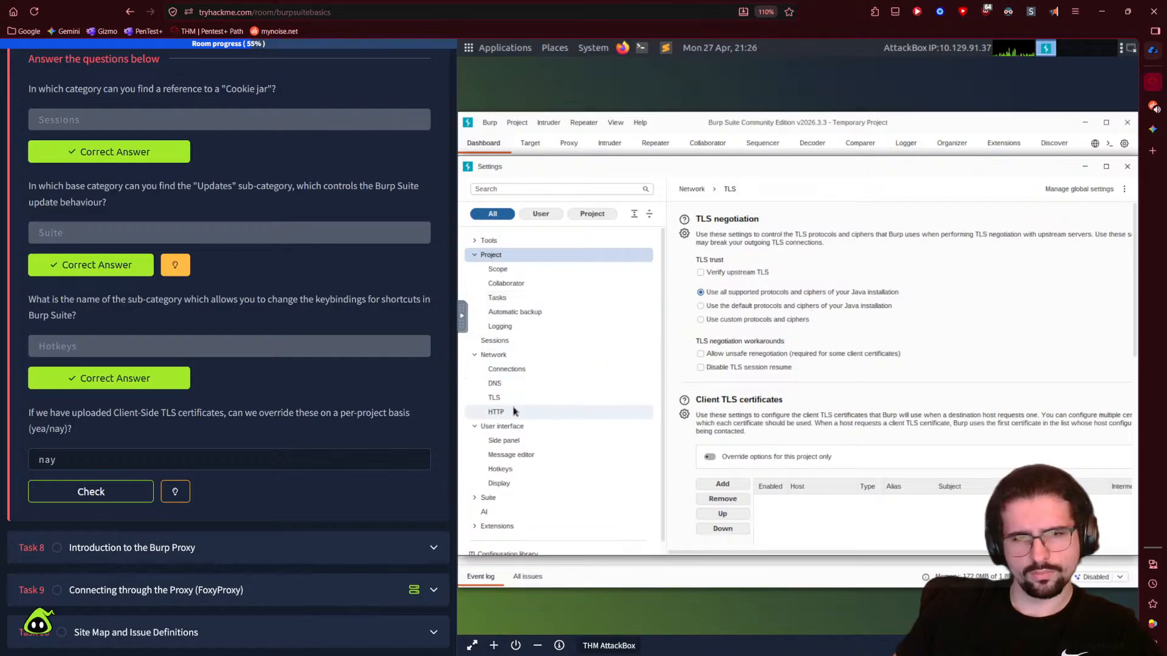
left_click(494, 398)
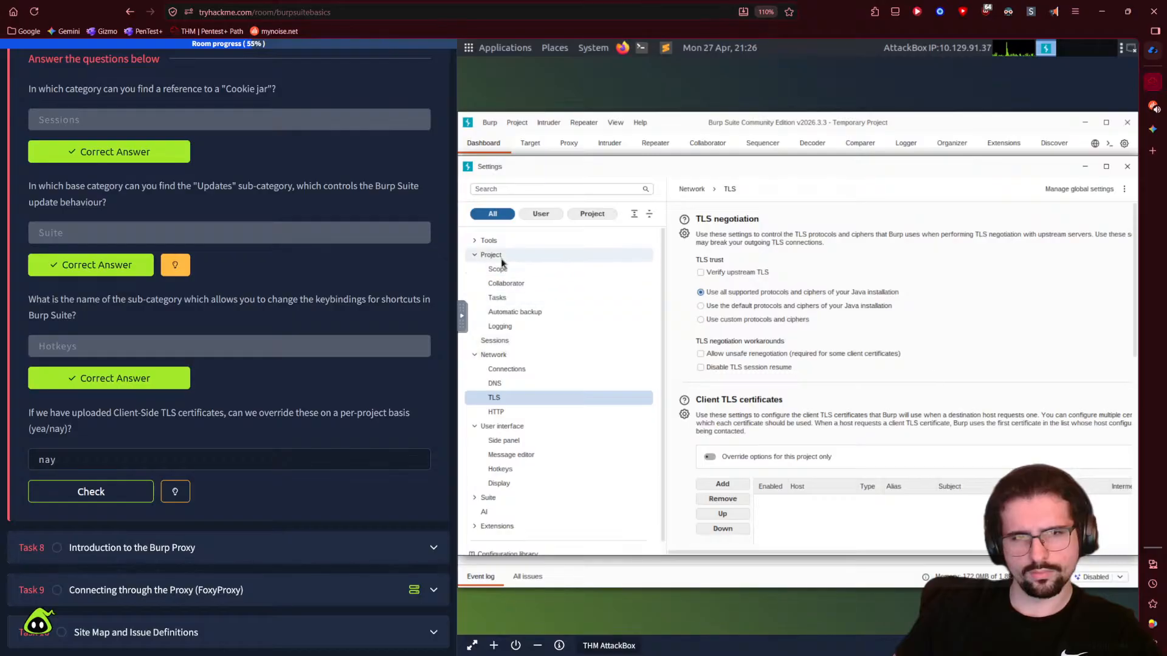
- Check the 'nay' answer, which is rejected, and reveal the question's hint
left_click(90, 491)
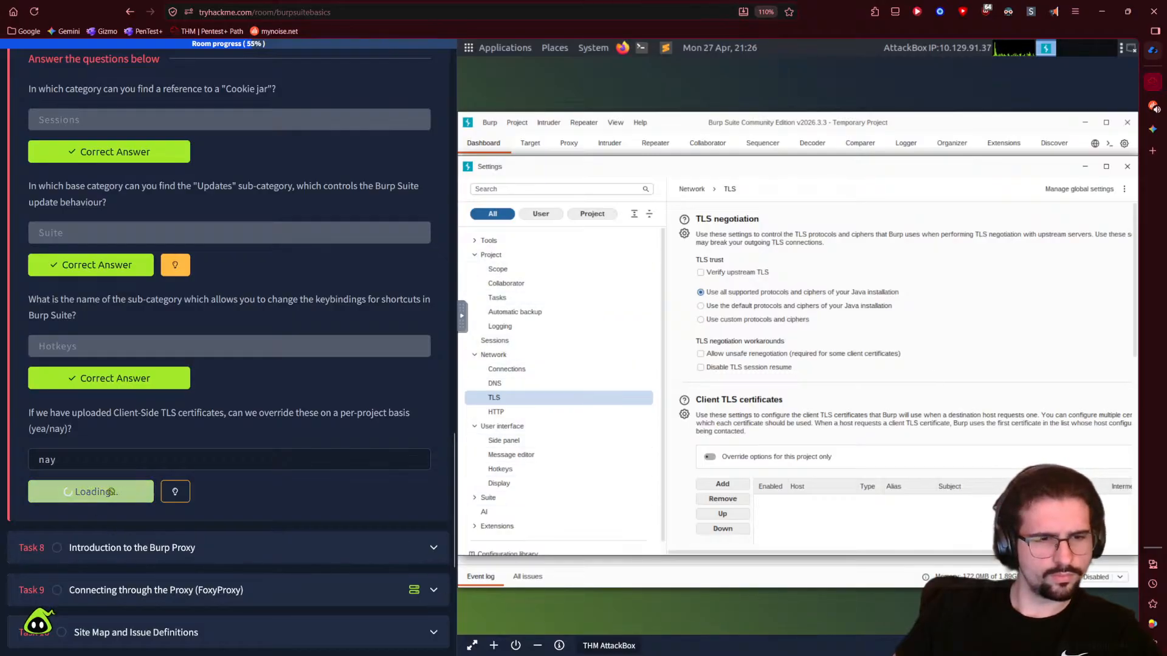
left_click(175, 538)
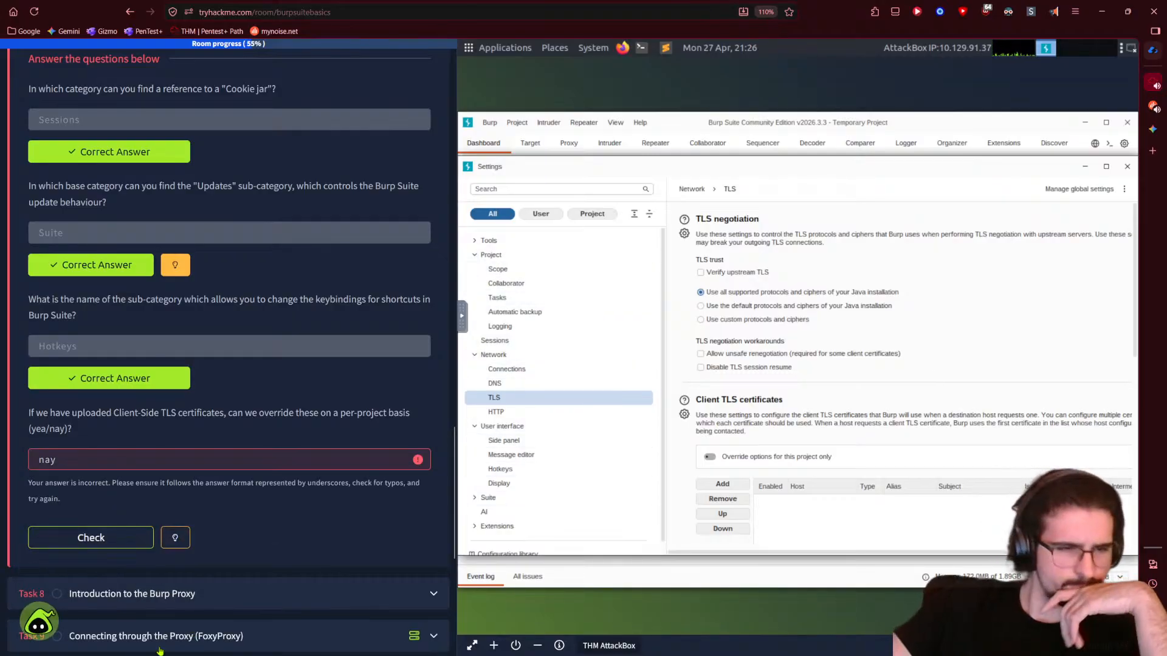
mouse_move(176, 537)
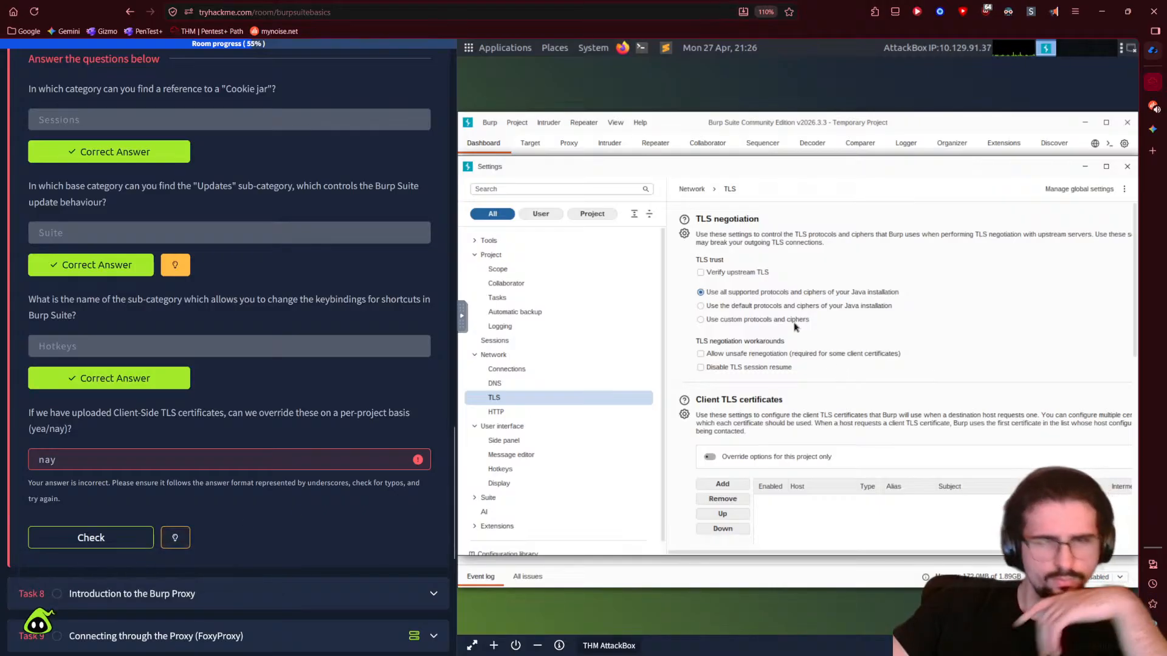
- Filter Burp settings by 'client', show the matching TLS page, and reset page zoom to 100%
left_click(572, 189)
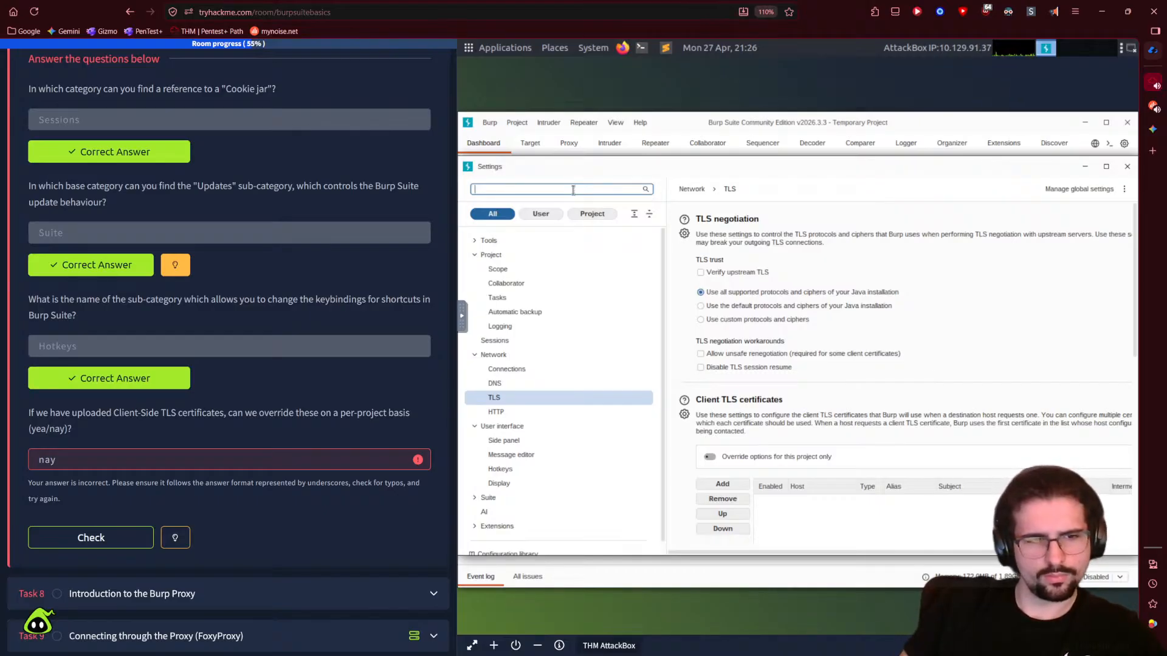
type("c;oet")
key("BackSpace")
key("BackSpace")
key("BackSpace")
key("BackSpace")
type("lient")
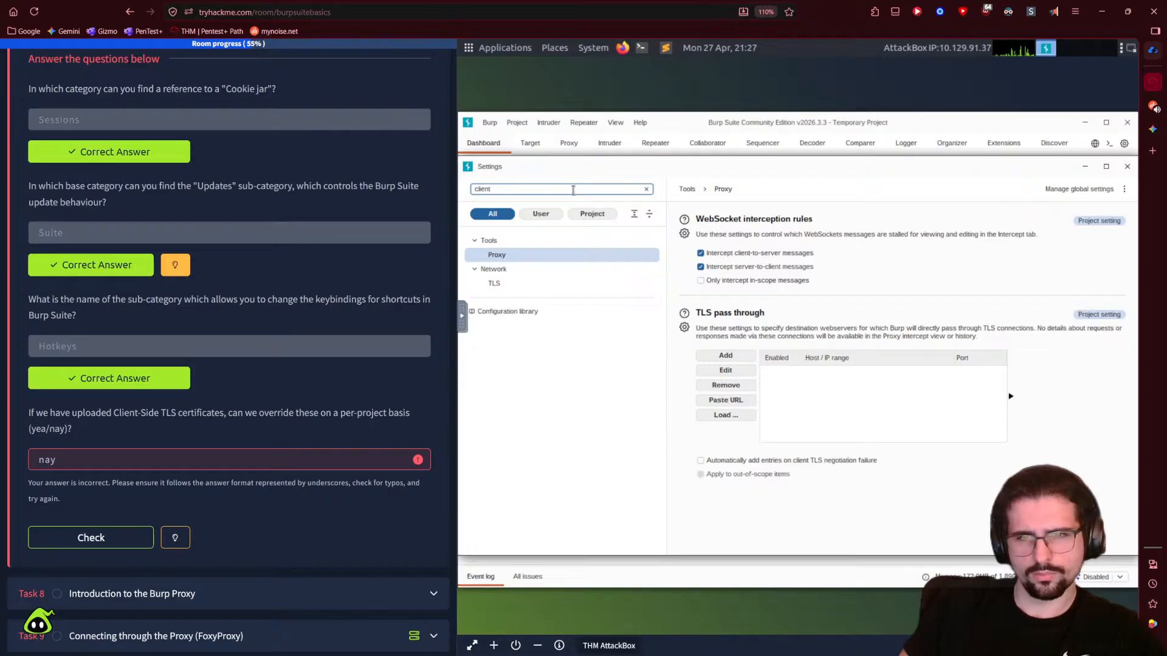
left_click(504, 283)
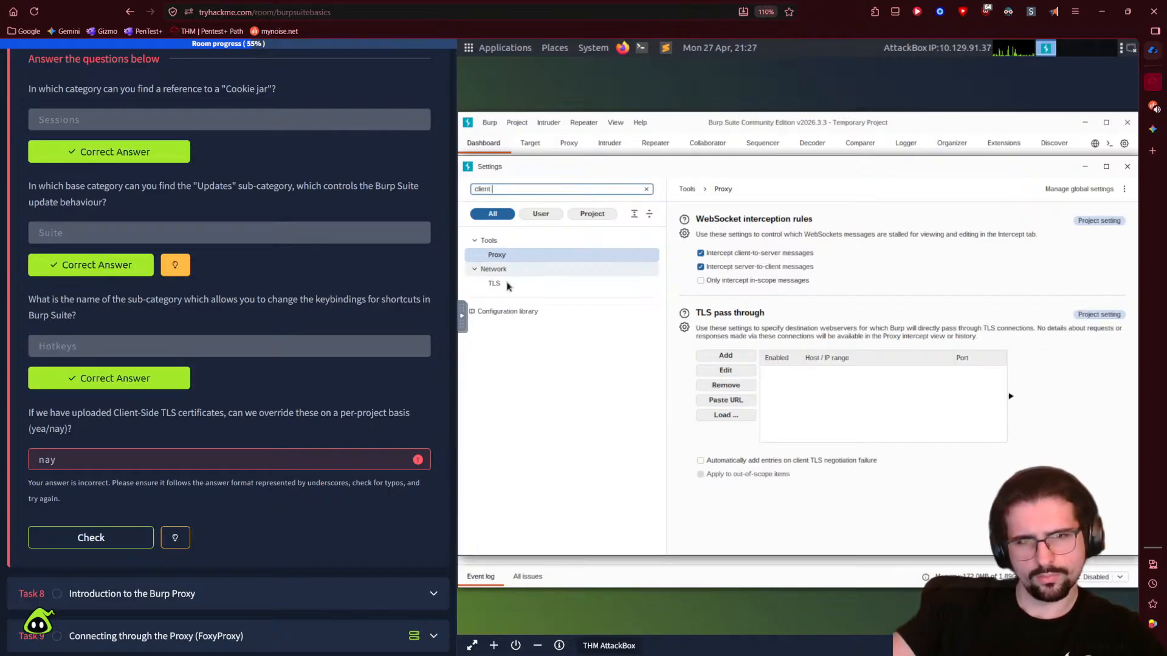
left_click_drag(697, 549, 961, 543)
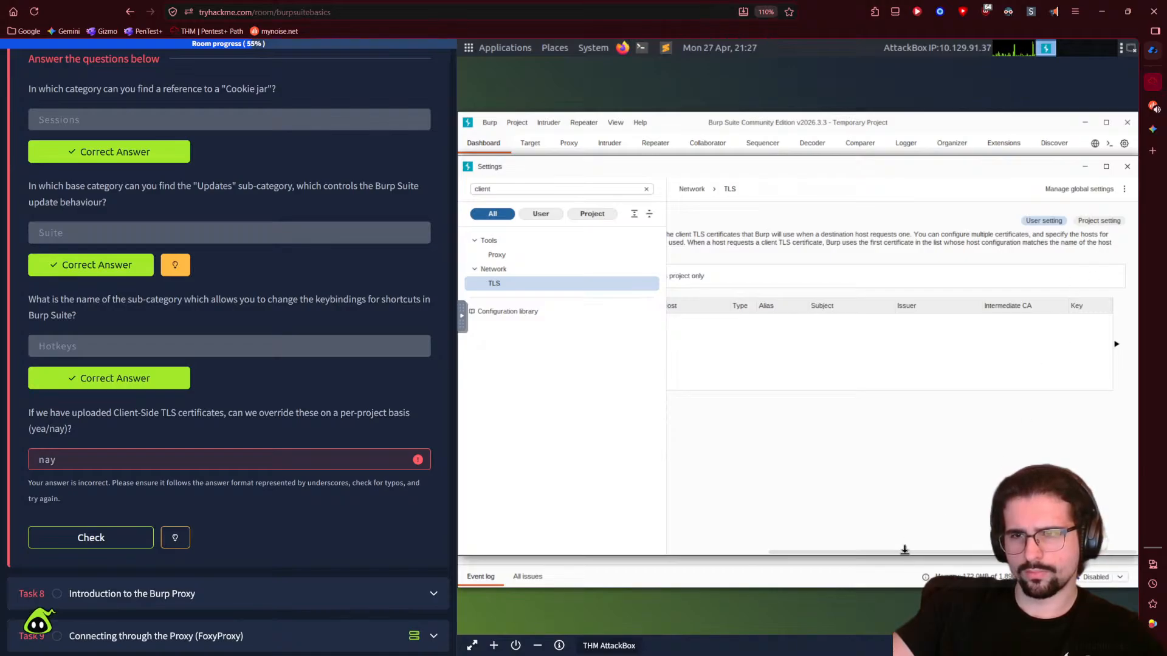
left_click_drag(821, 554, 785, 556)
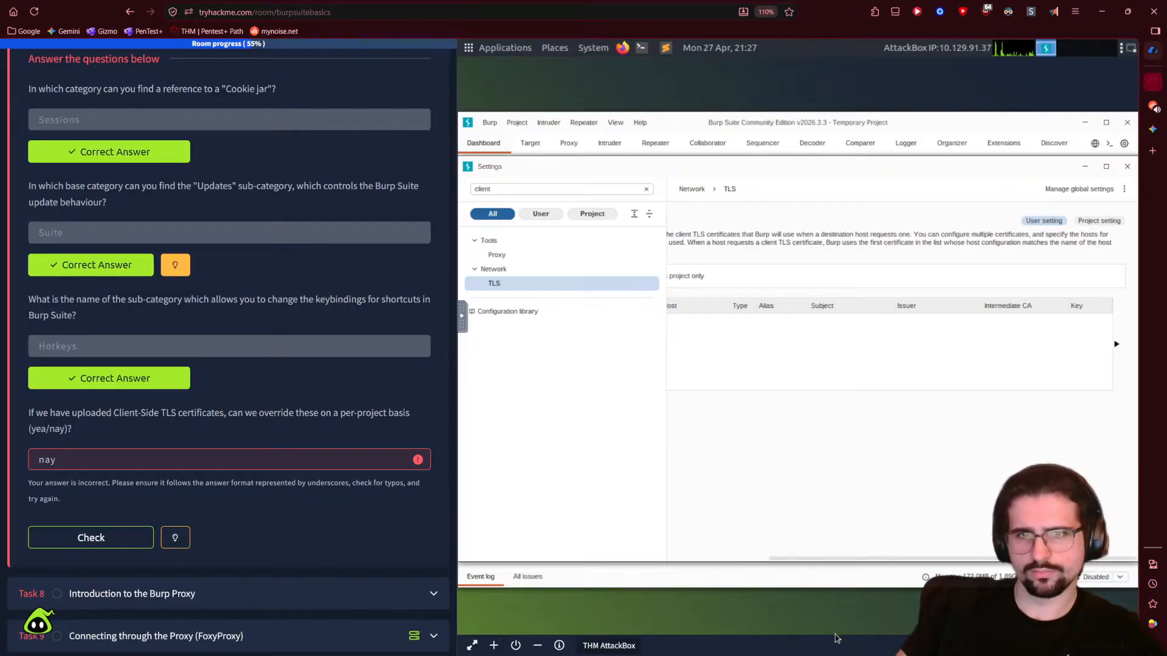
key("ctrl+minus")
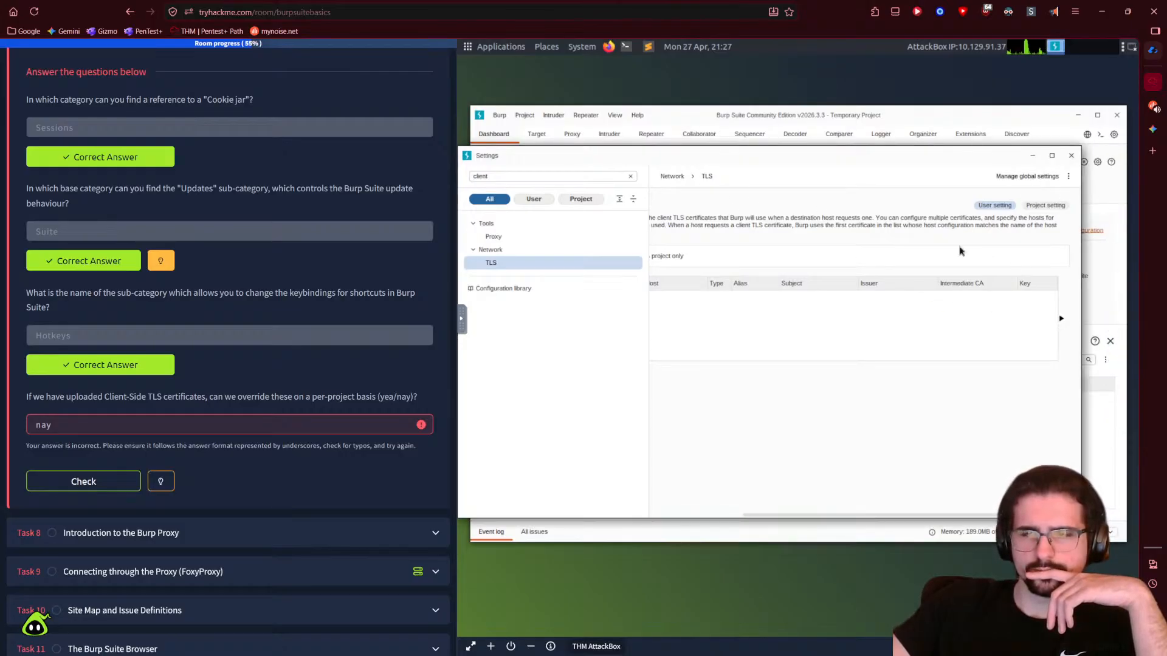
- Replace 'nay' with 'yea' in the TLS override answer and check it
left_click_drag(55, 425, 26, 428)
type("yea")
left_click(83, 481)
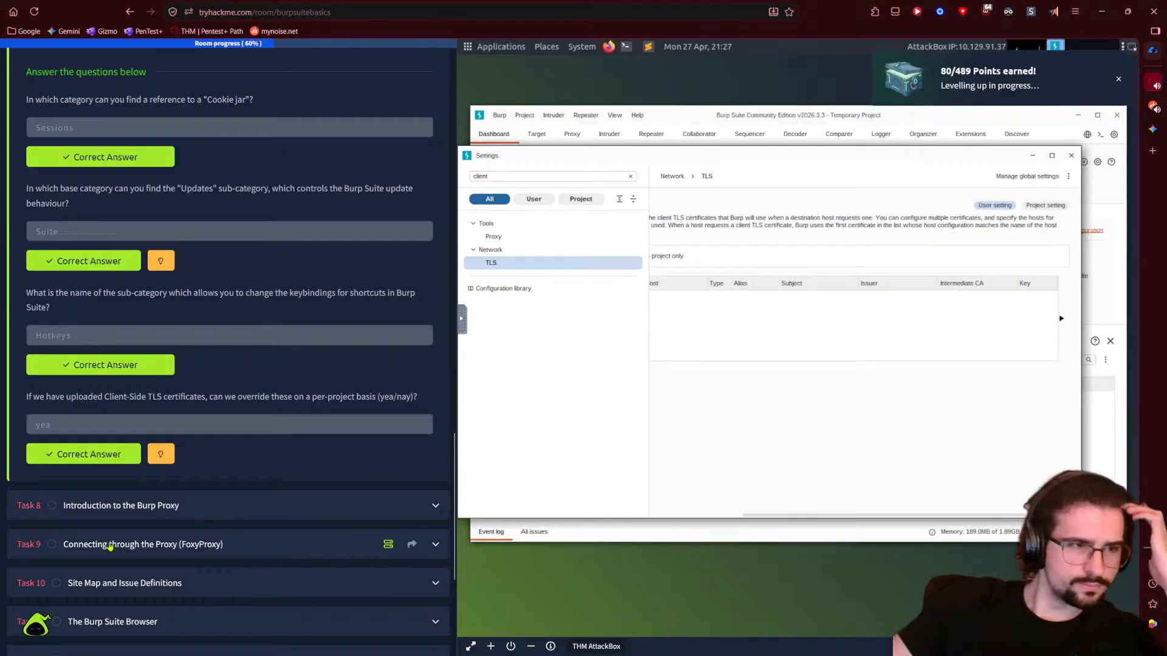
- Expand Task 8, Introduction to the Burp Proxy, have it read aloud, then stop reading
left_click(181, 512)
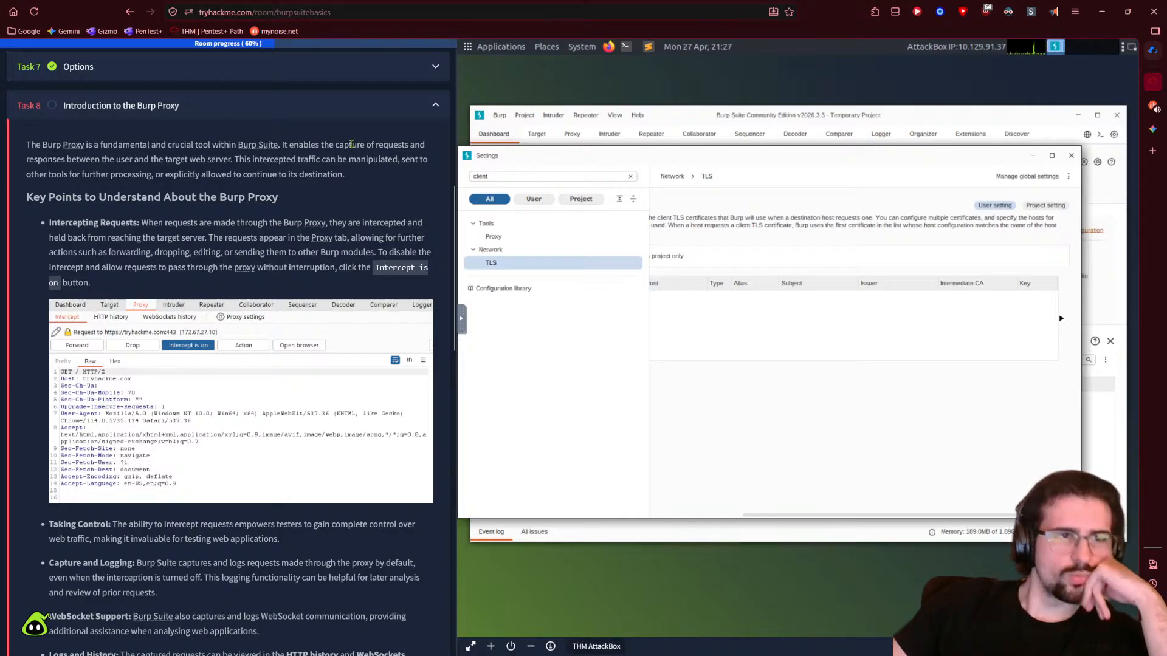
left_click(1054, 12)
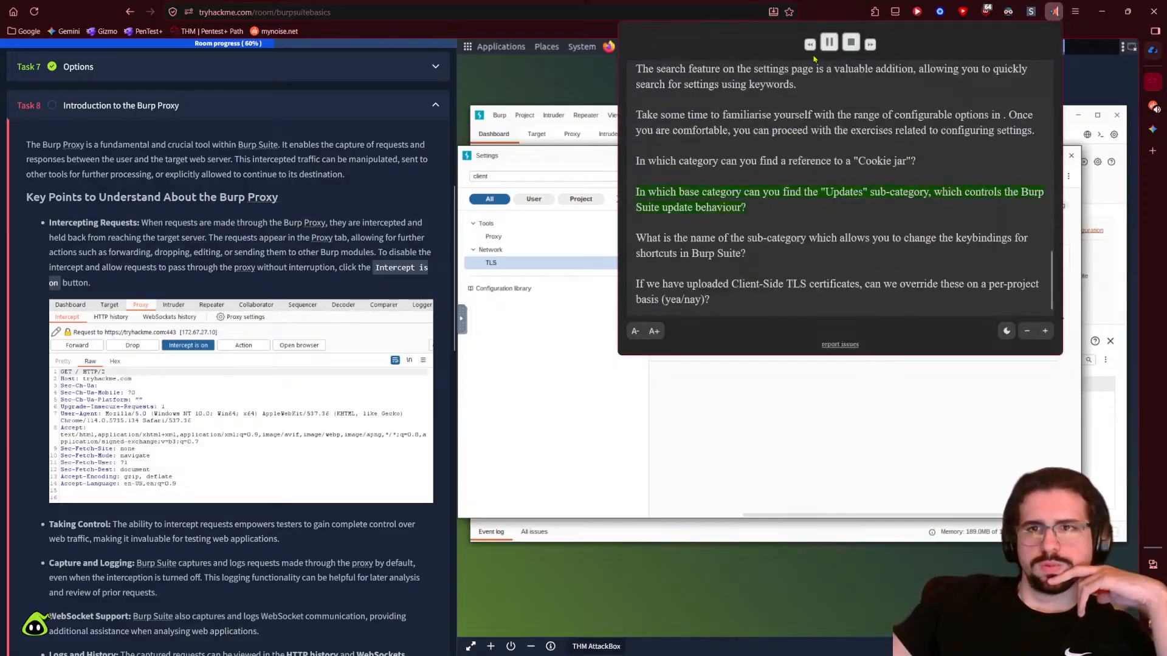
scroll(276, 198, "down", 15)
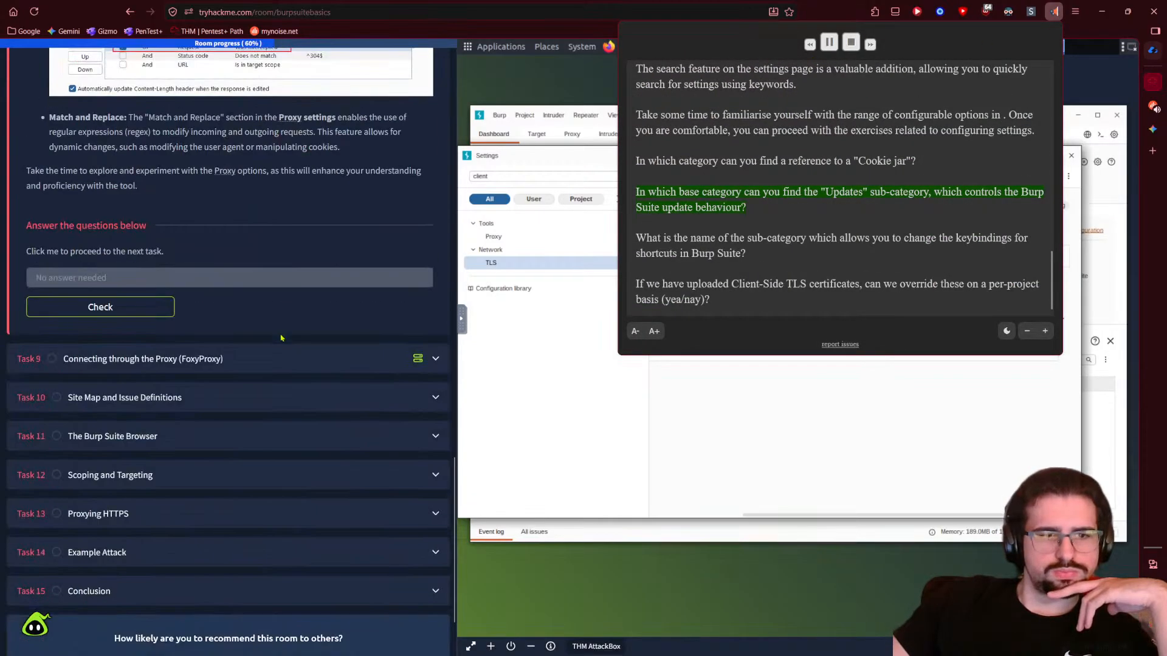
scroll(312, 365, "up", 1)
scroll(312, 366, "up", 15)
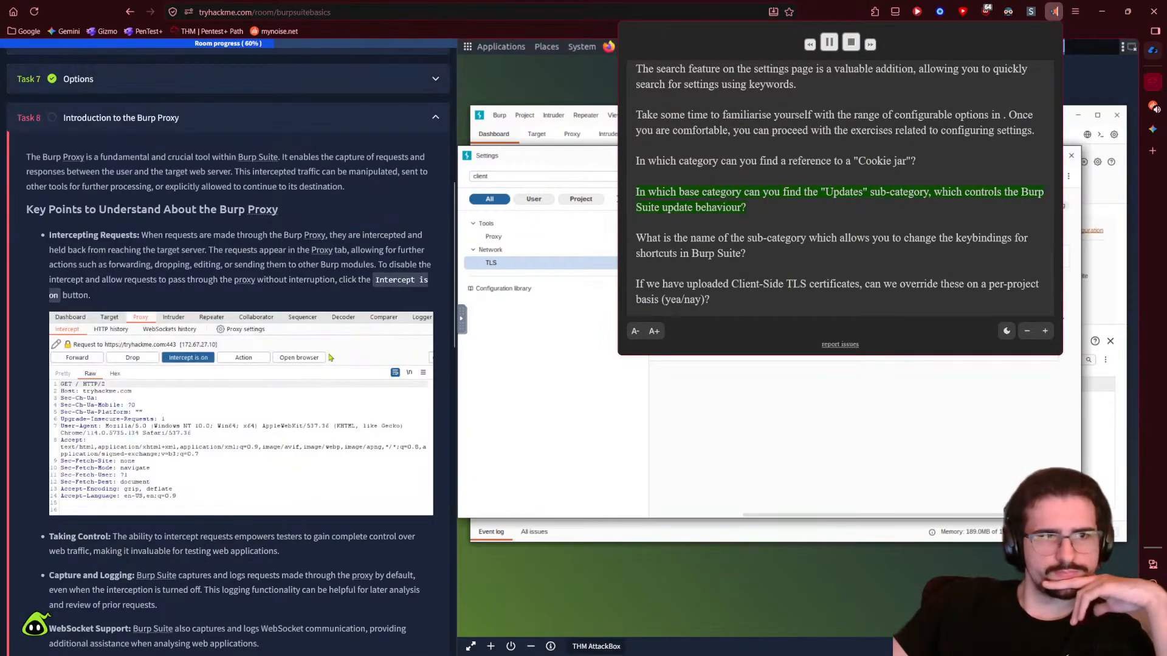
left_click(851, 43)
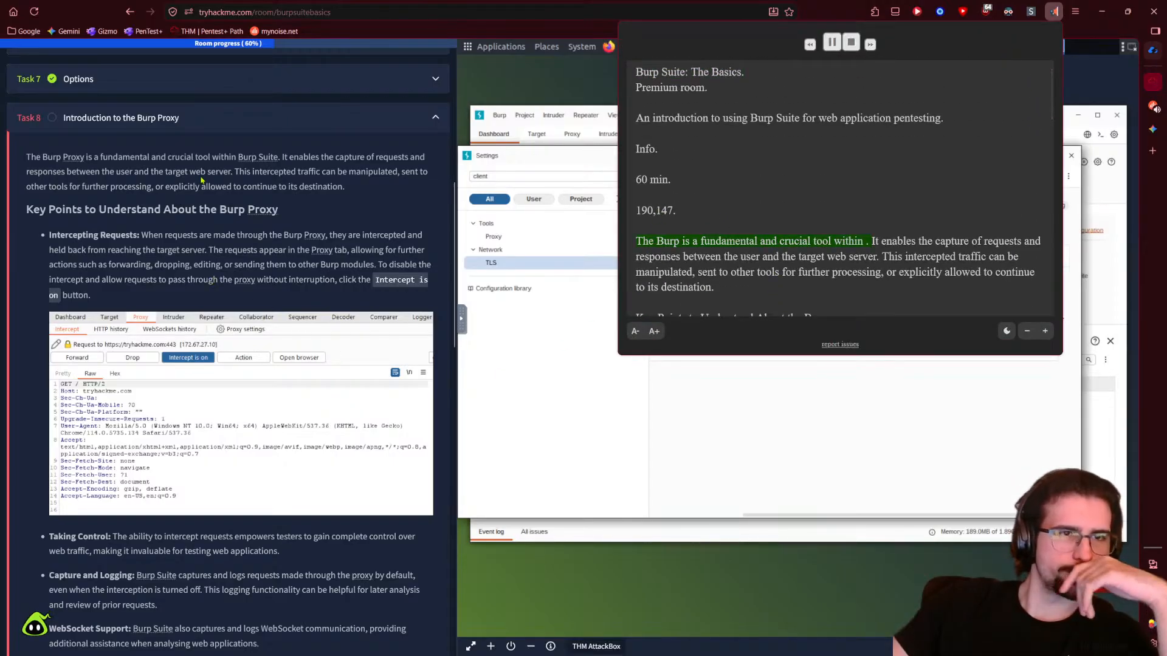
left_click(214, 280)
scroll(202, 330, "up", 2)
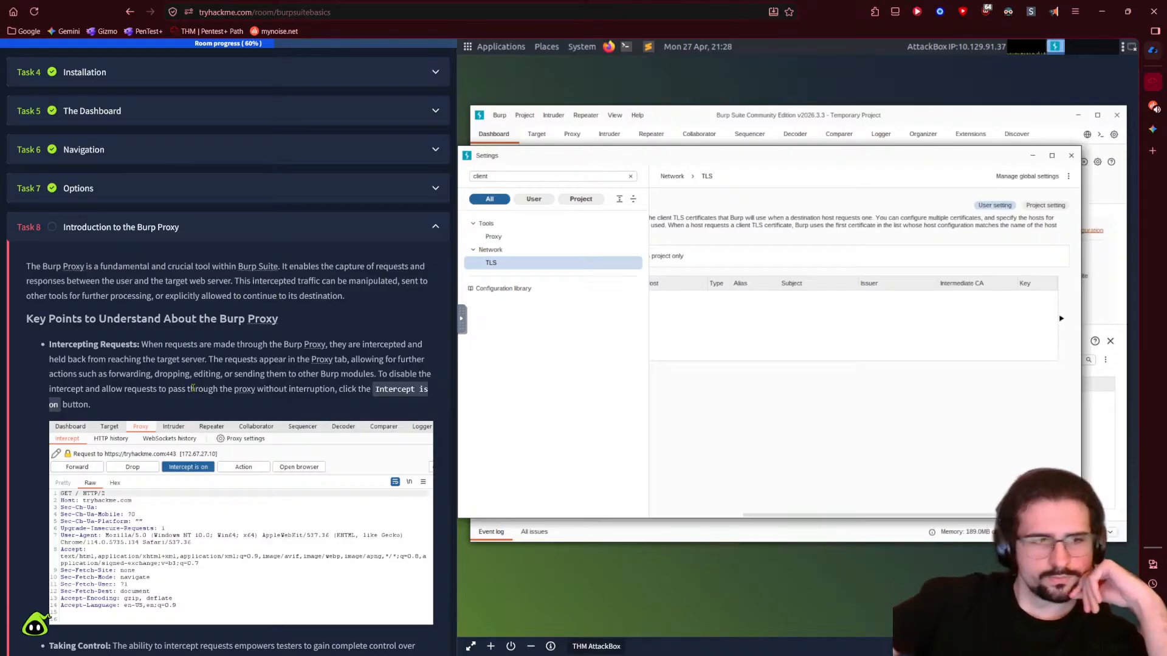
scroll(291, 156, "down", 1)
- Close Settings, go to Proxy Intercept, and toggle interception off and on twice, leaving it on
left_click(1070, 155)
left_click(572, 134)
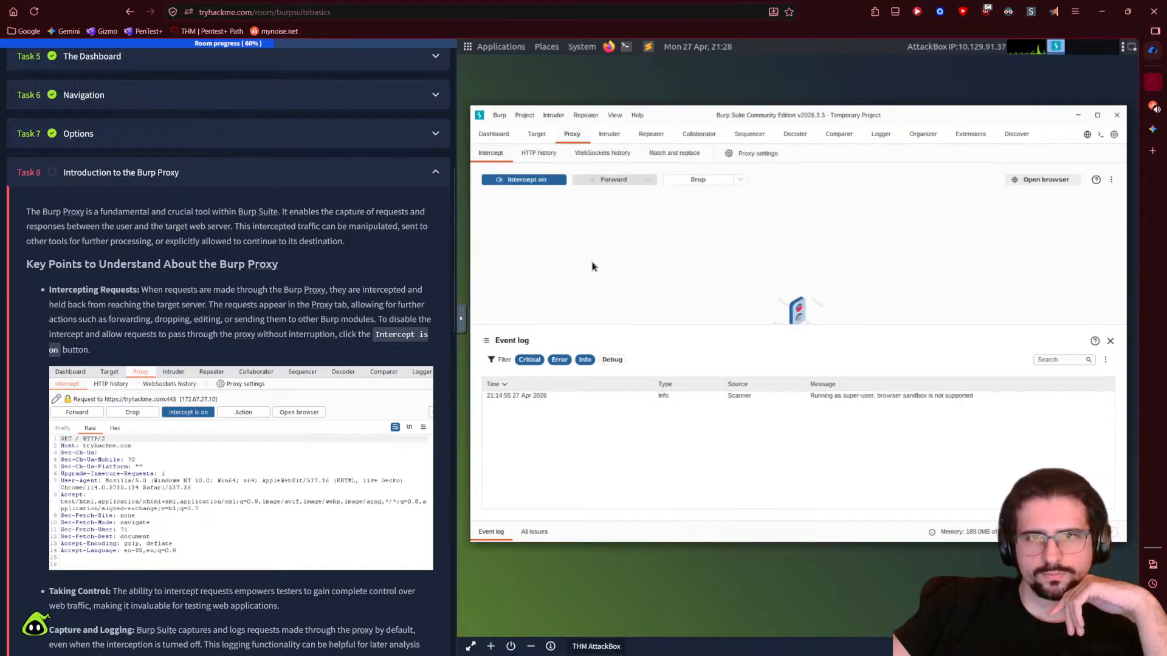
left_click(527, 180)
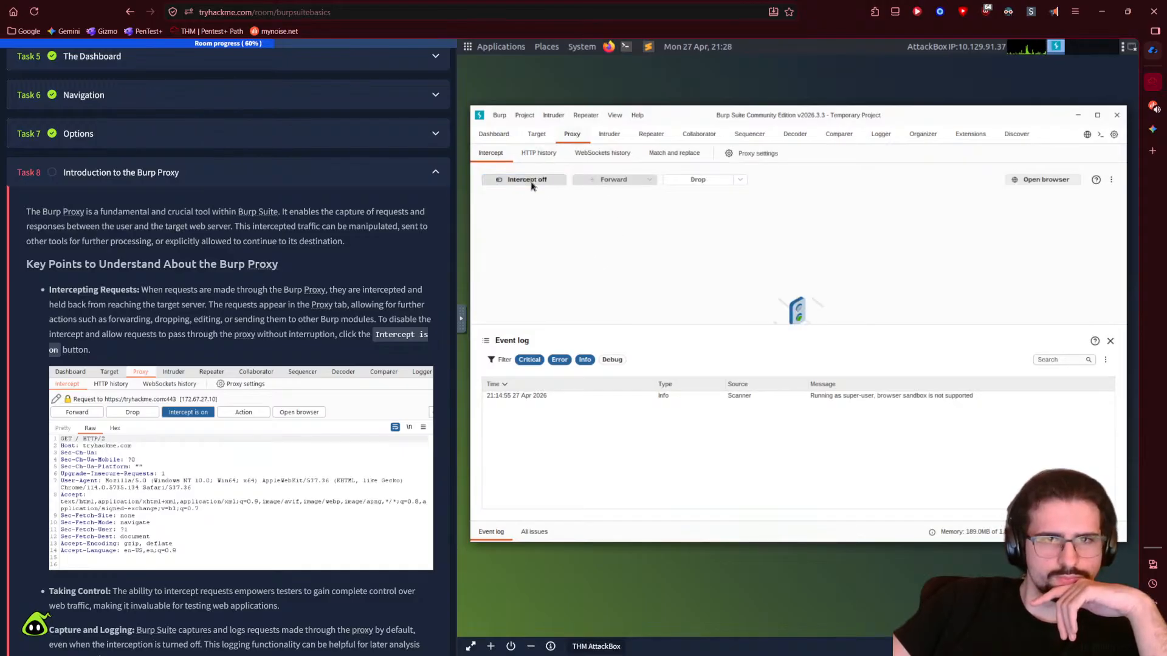
left_click(531, 186)
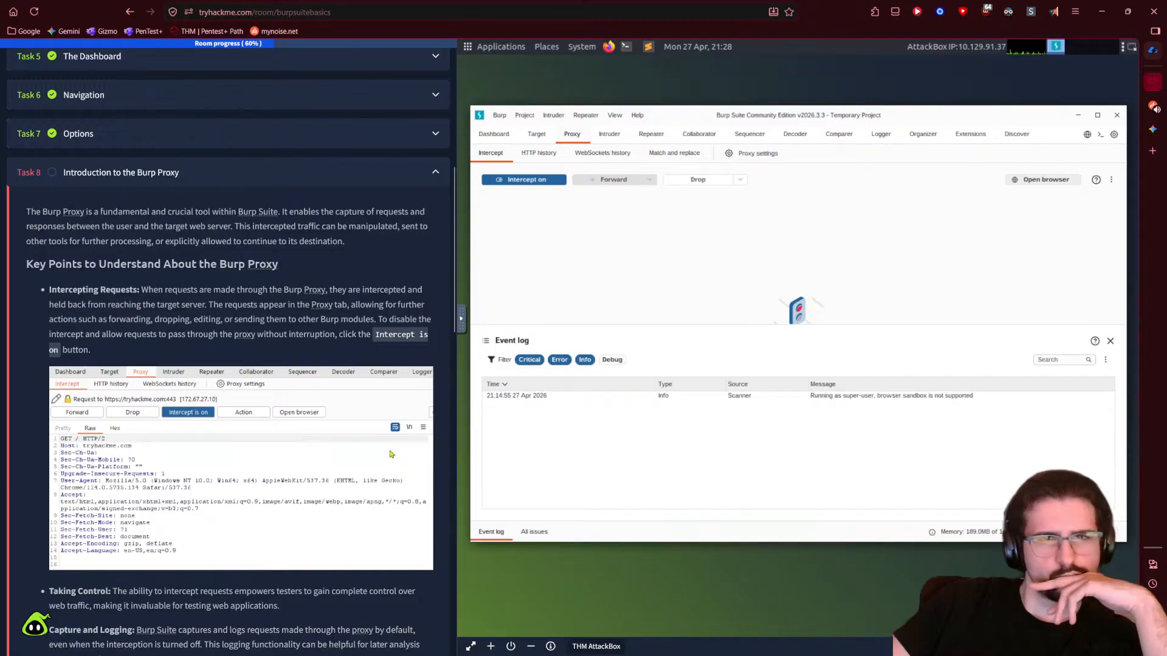
scroll(392, 454, "down", 3)
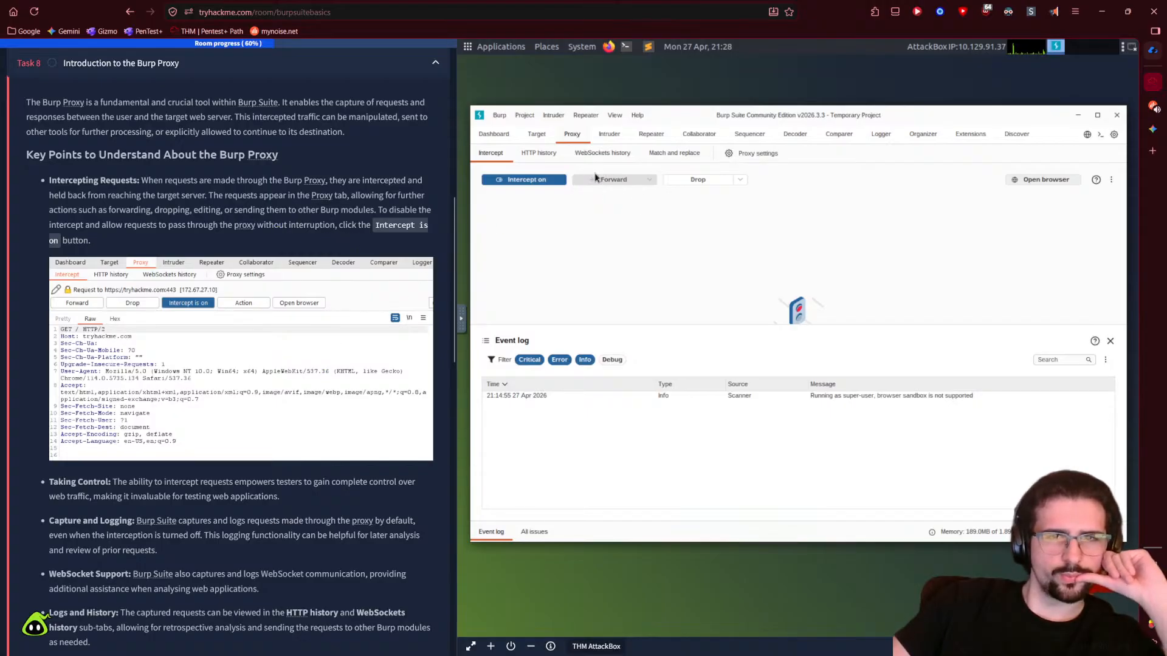
left_click(536, 181)
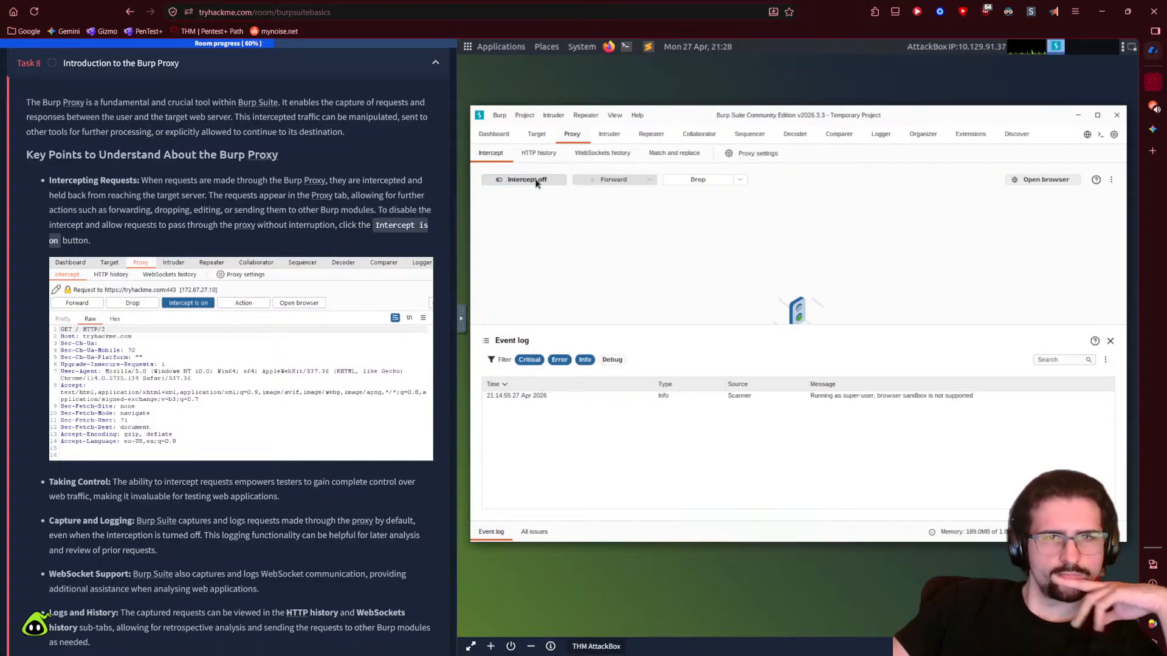
left_click(535, 181)
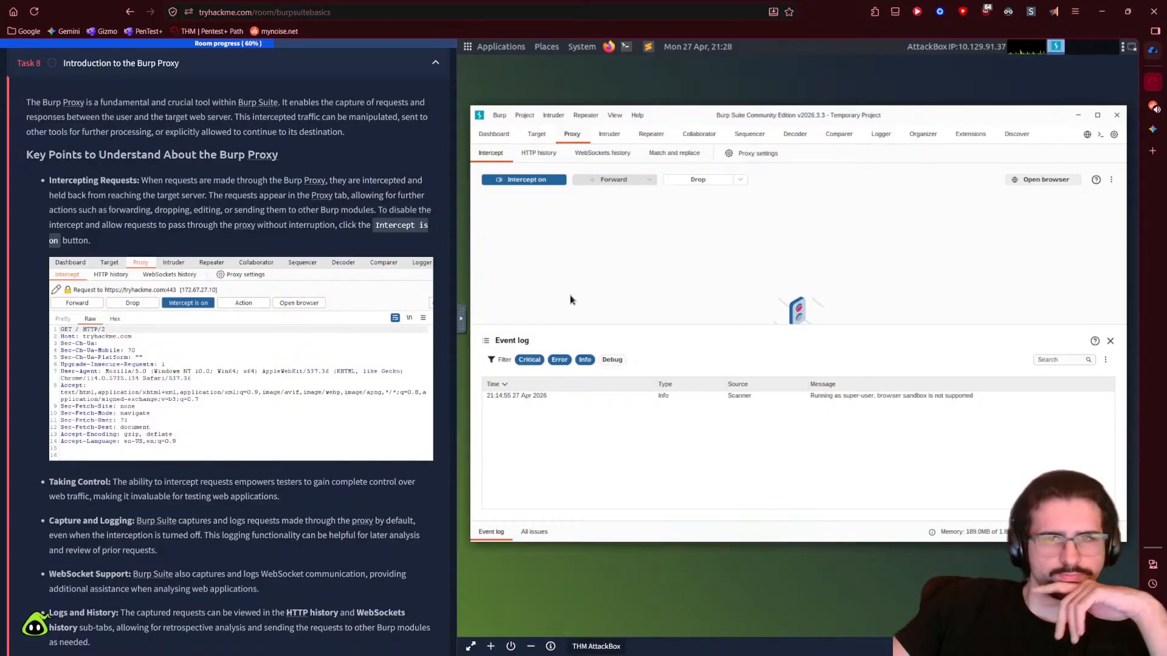
scroll(262, 472, "down", 2)
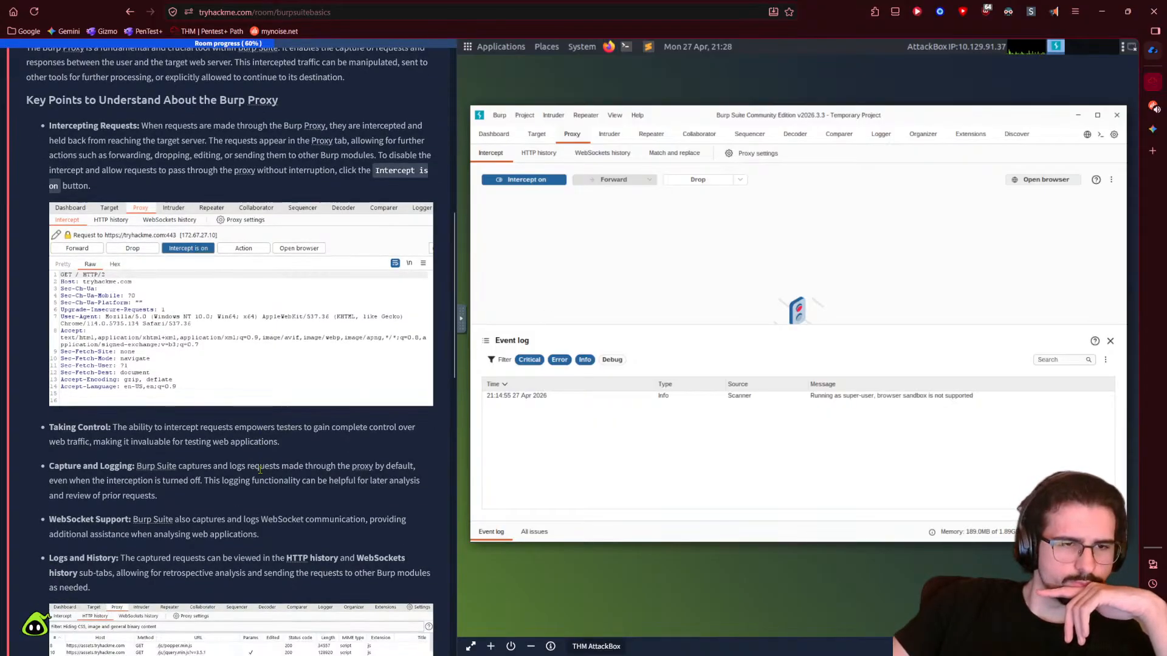
scroll(259, 475, "down", 4)
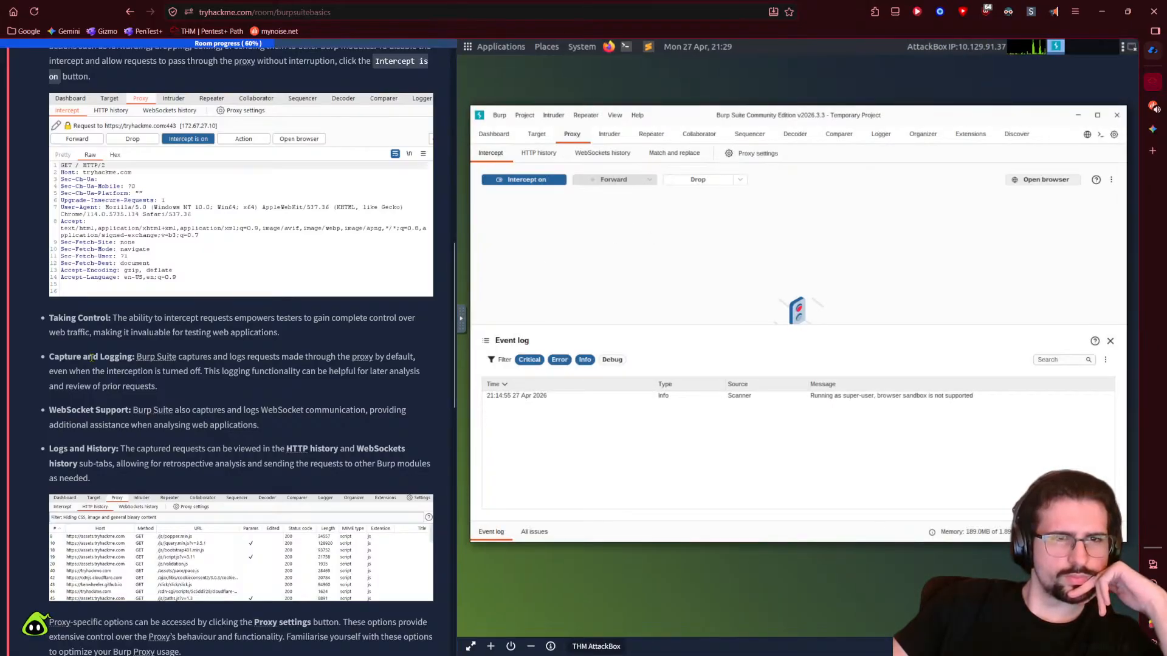
- Tour the Proxy HTTP history, WebSockets history, match and replace tabs and Target issue definitions
left_click(535, 153)
left_click(603, 158)
left_click(672, 159)
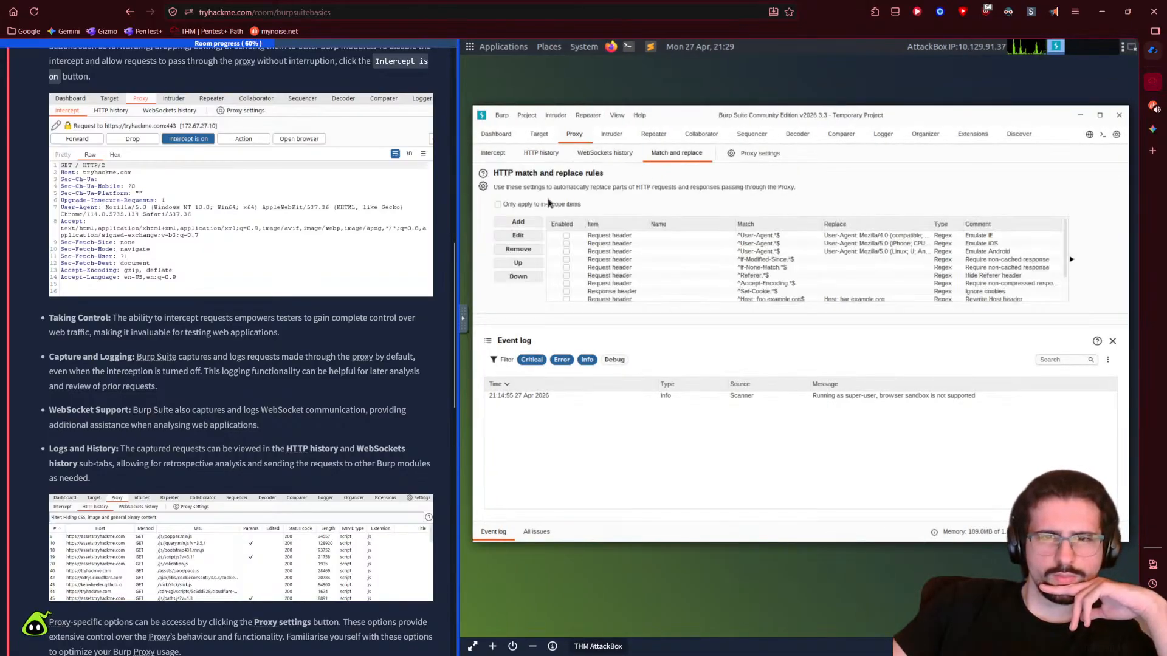
left_click(493, 159)
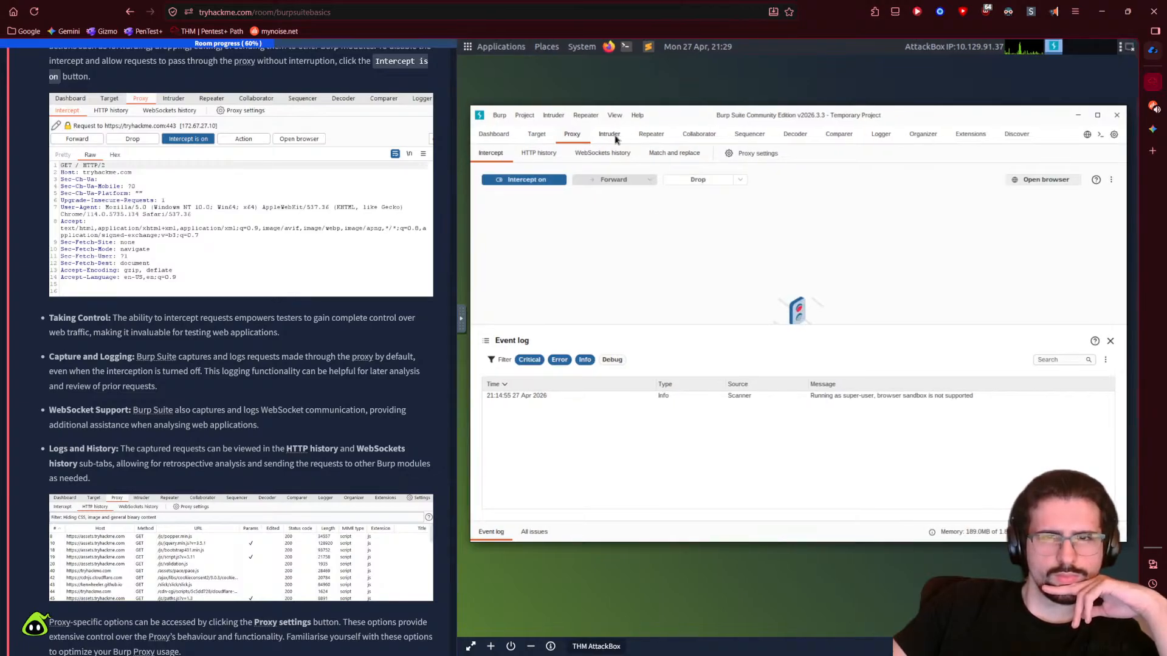
left_click(546, 139)
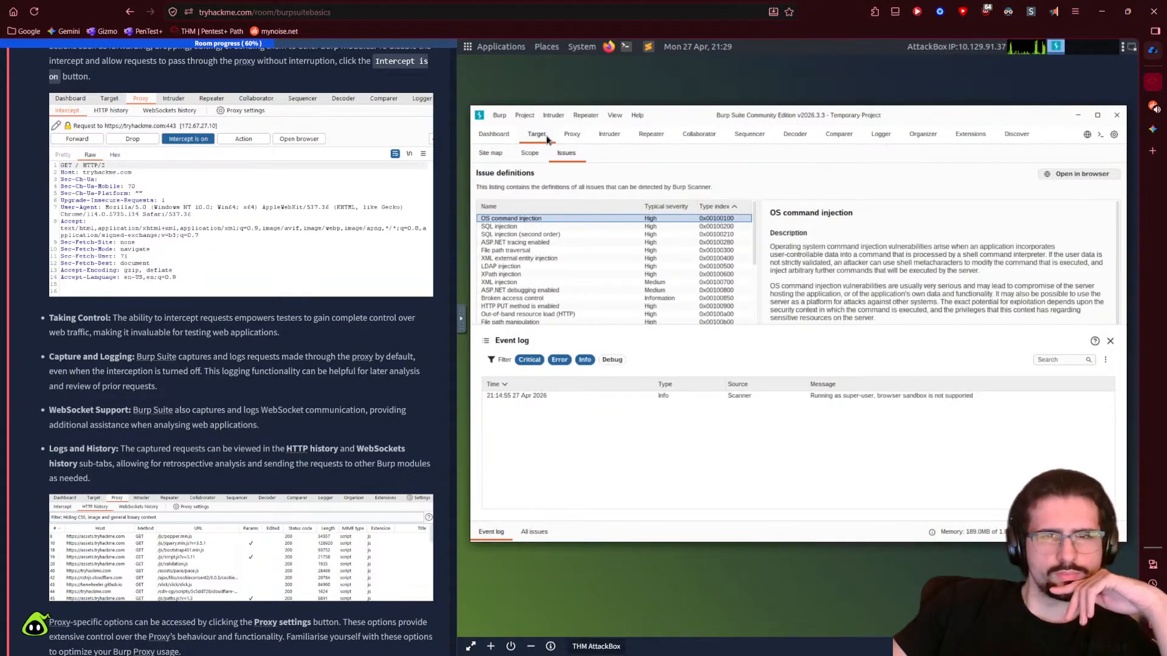
left_click(574, 137)
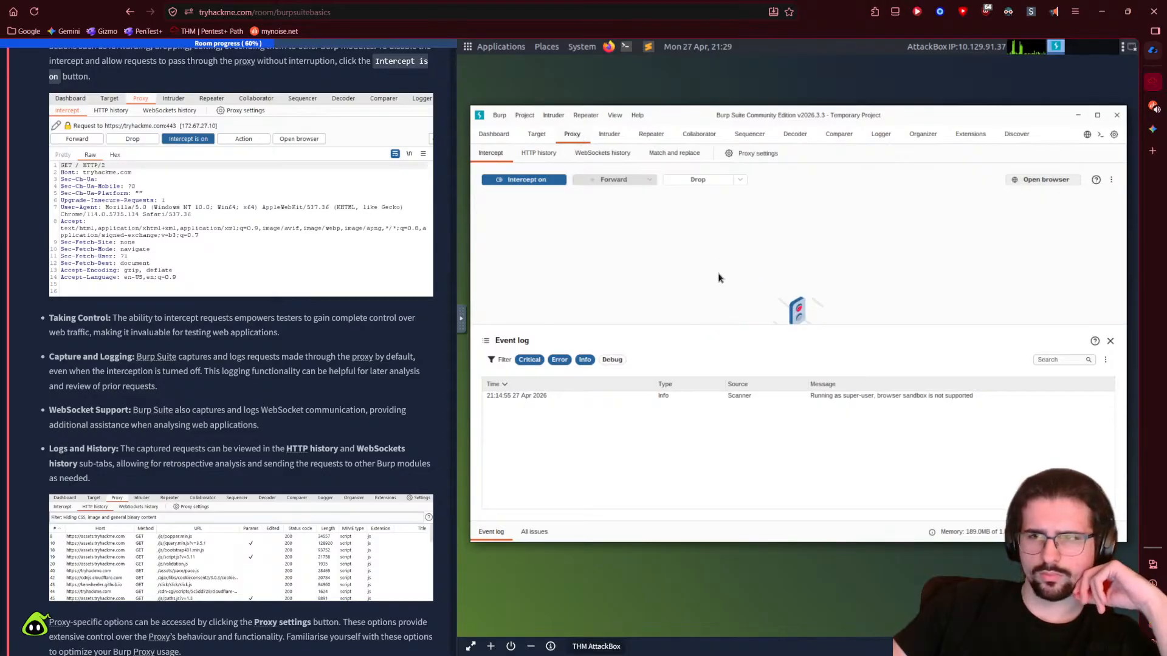
- Try launching Burp's built-in browser and dismiss the sandbox error
left_click(1033, 179)
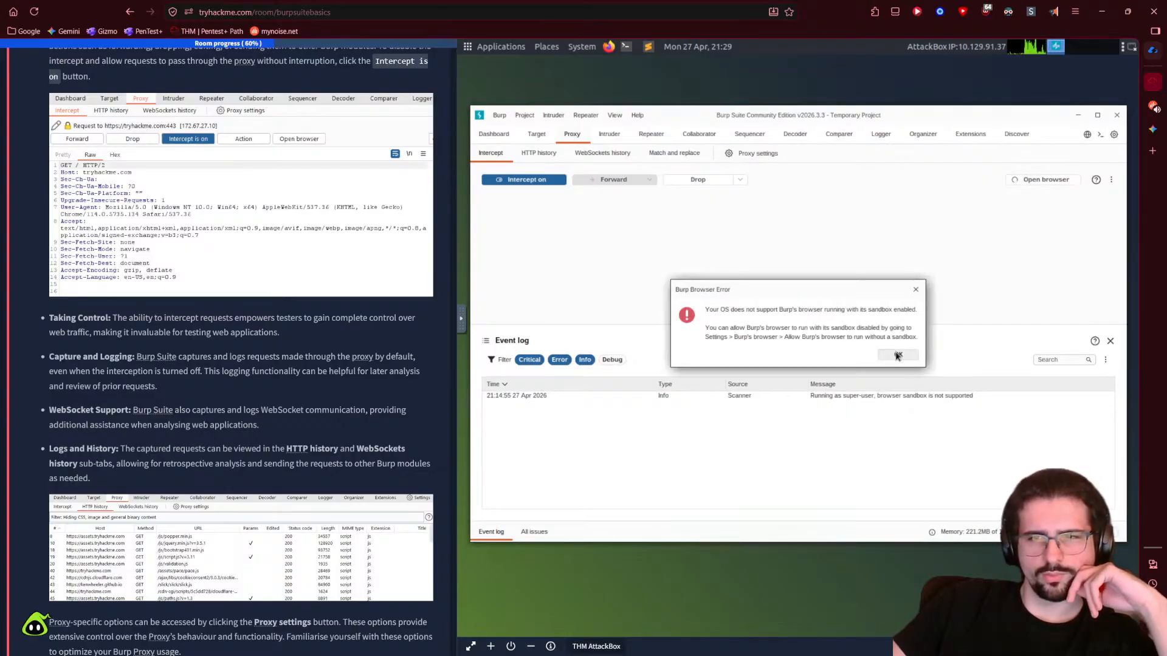
left_click(897, 356)
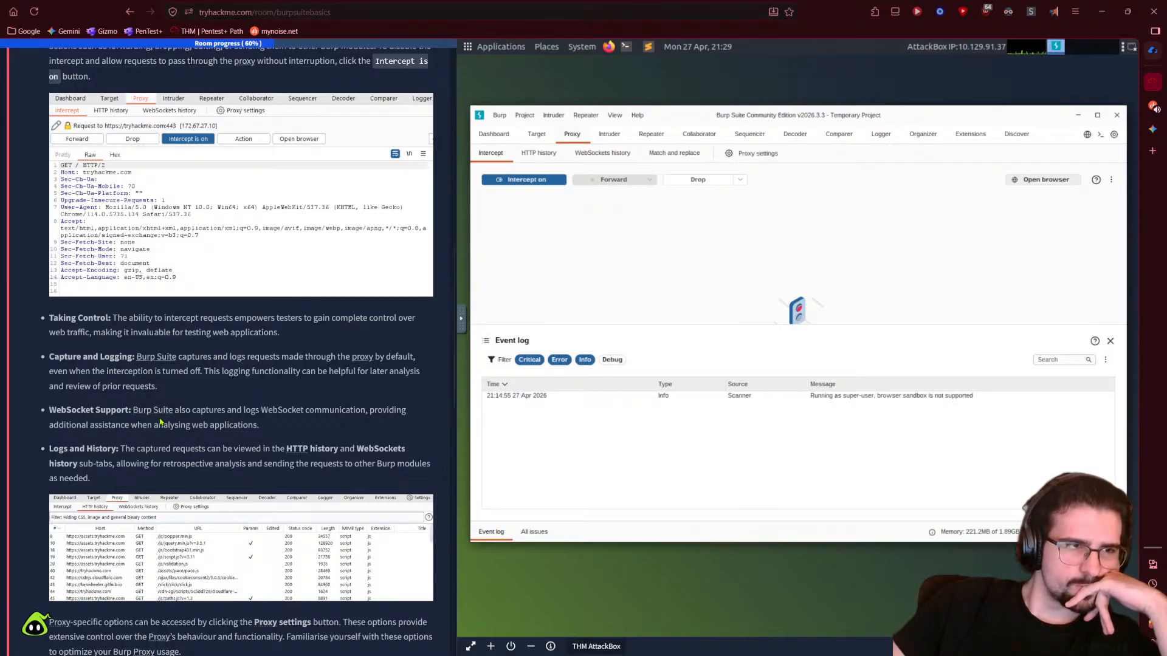
scroll(121, 460, "down", 3)
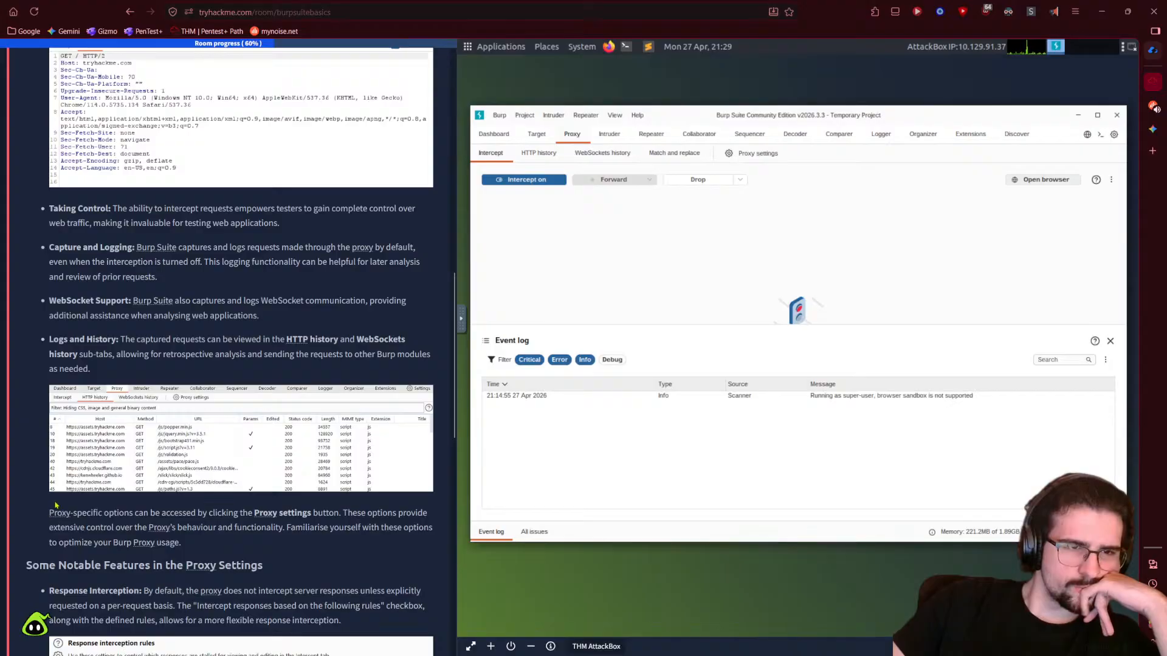
- Revisit HTTP and WebSockets history, mute the other tab's audio, and show the match and replace rules
left_click(551, 156)
left_click(612, 159)
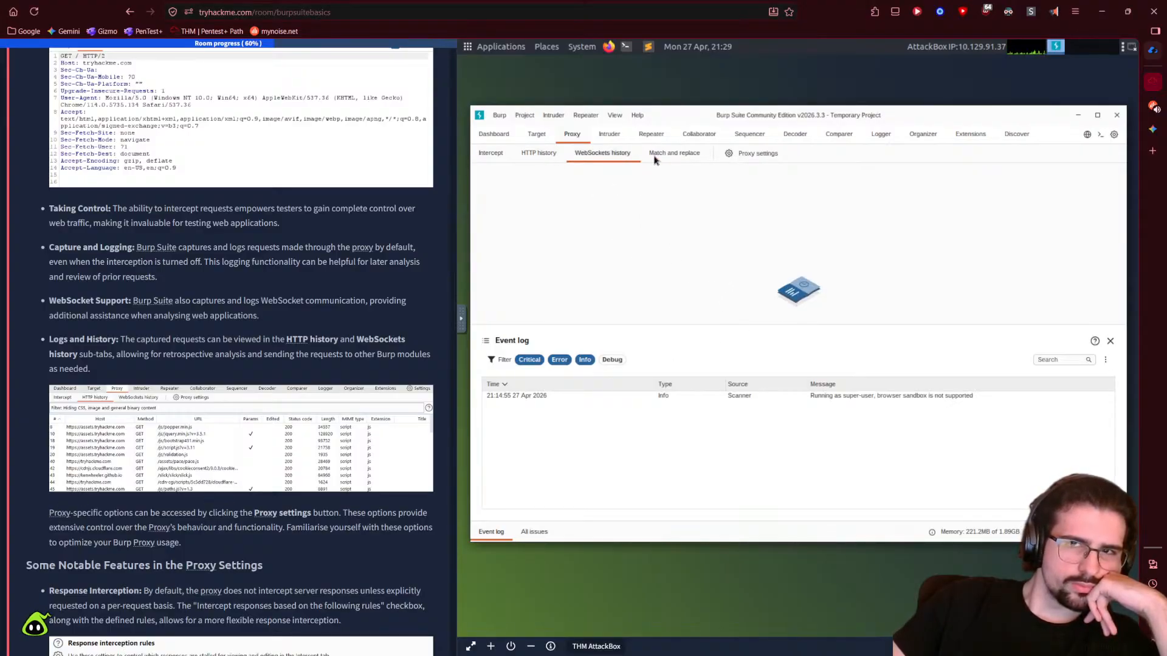
scroll(394, 522, "down", 3)
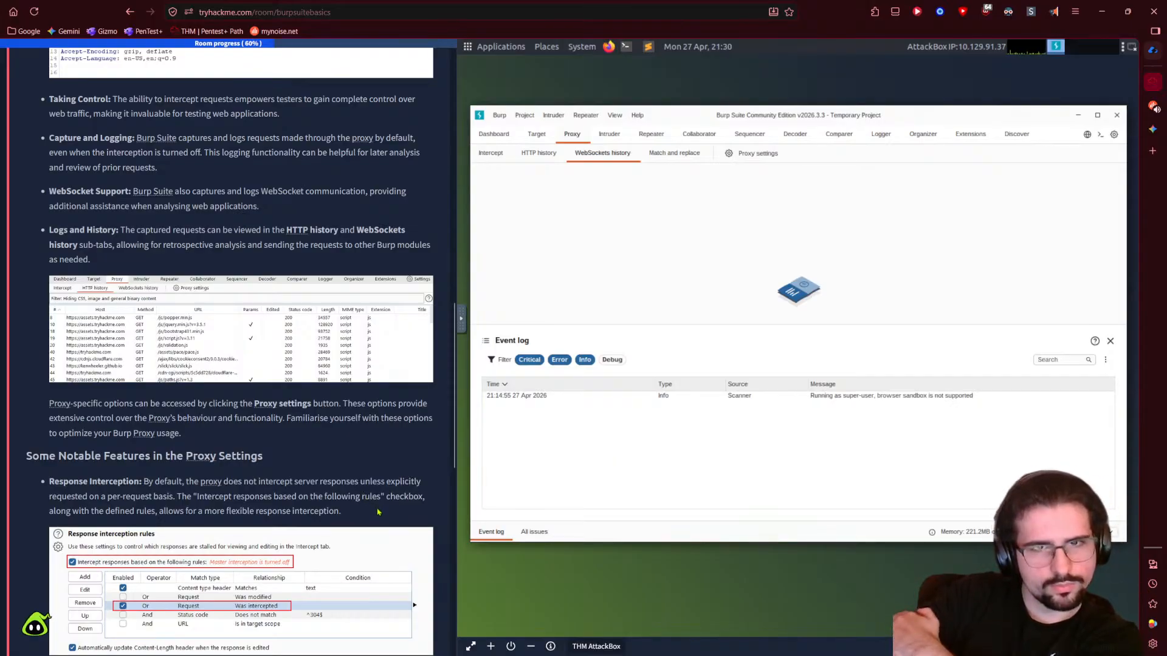
scroll(318, 499, "down", 1)
scroll(319, 500, "down", 1)
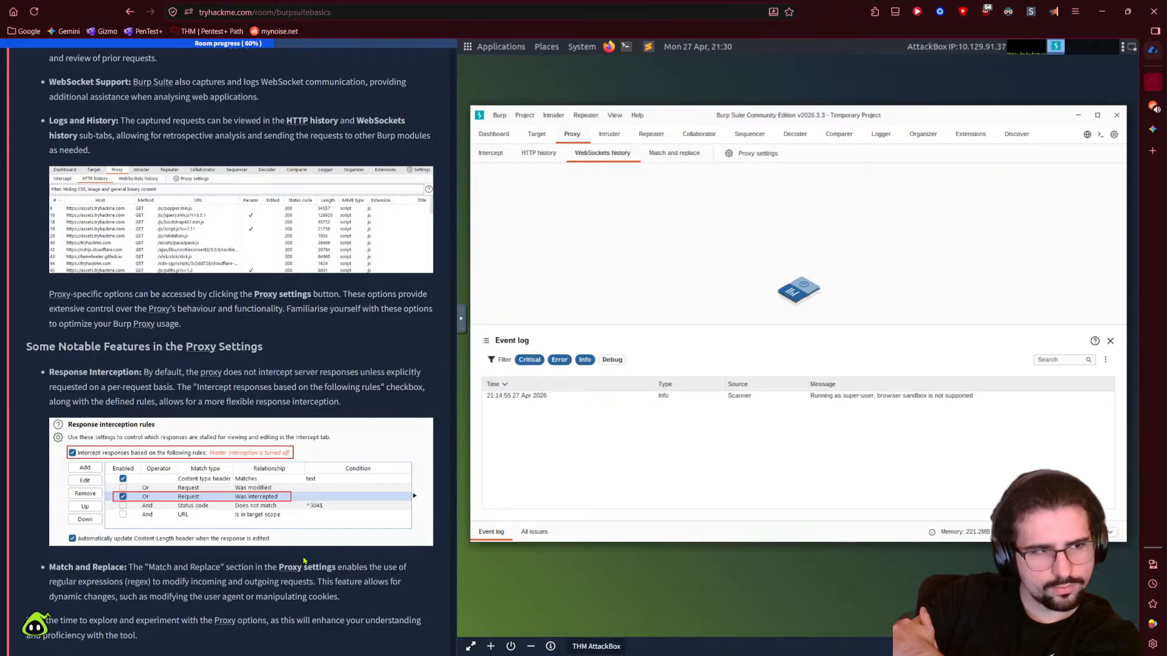
scroll(305, 560, "down", 2)
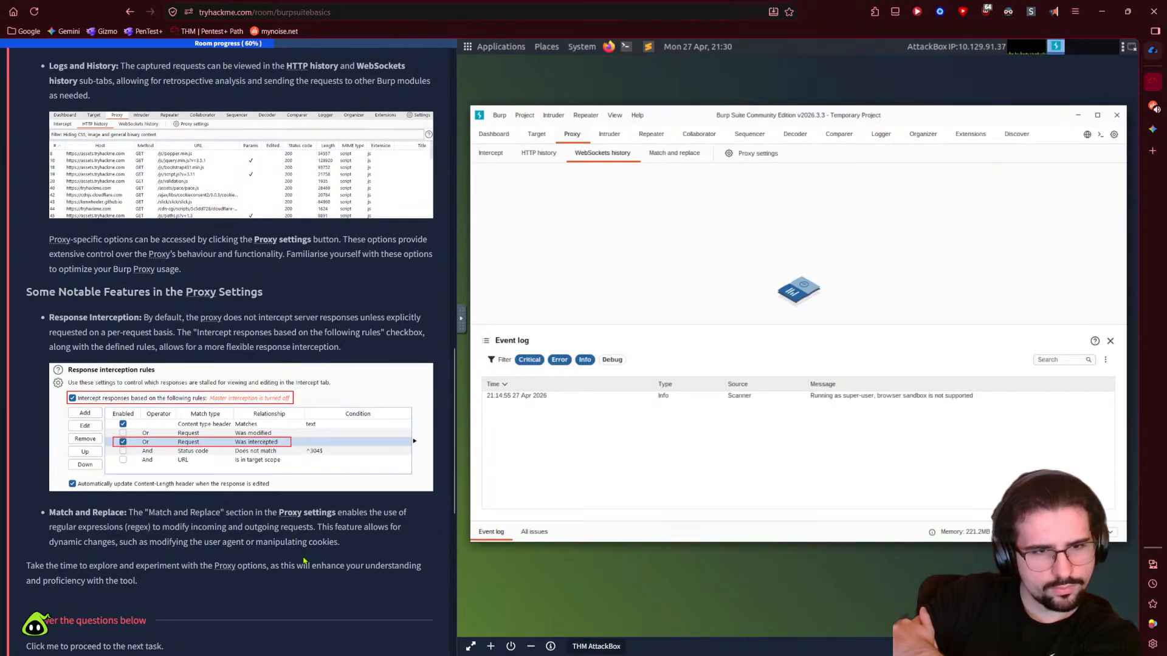
left_click(1156, 110)
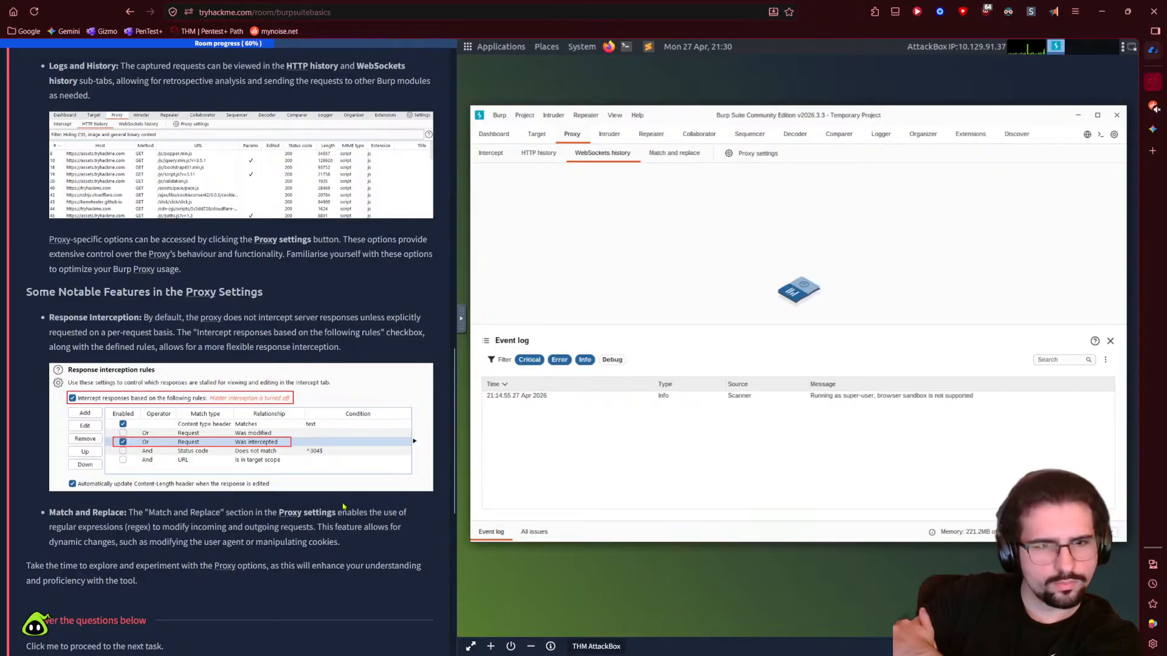
scroll(182, 486, "down", 2)
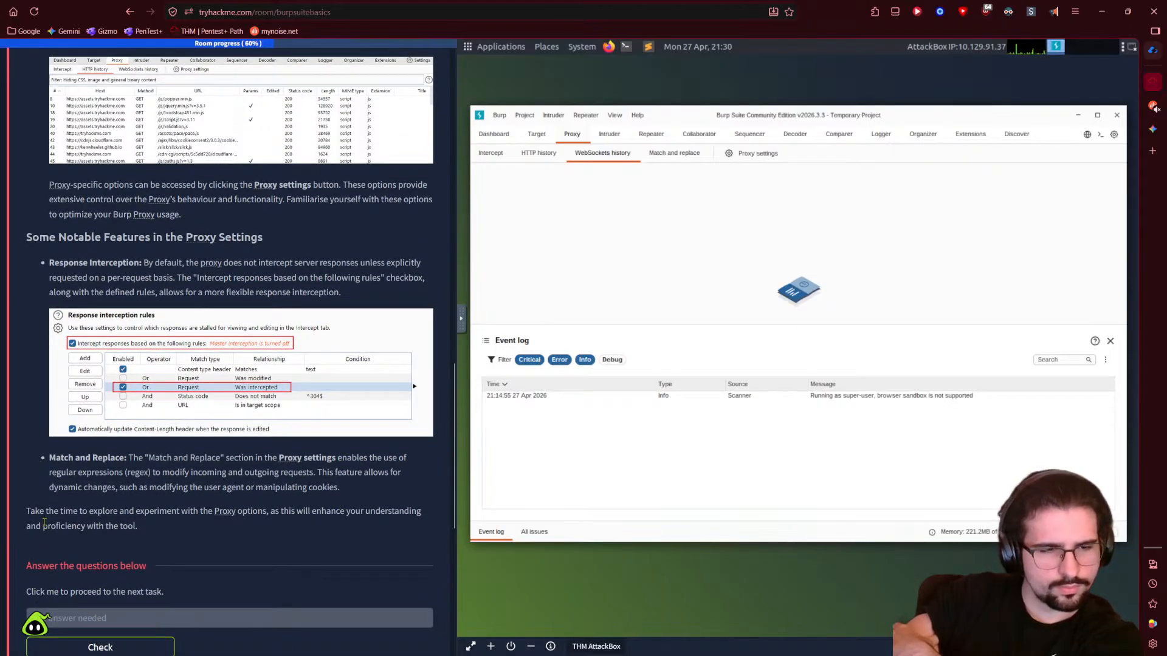
scroll(45, 521, "down", 2)
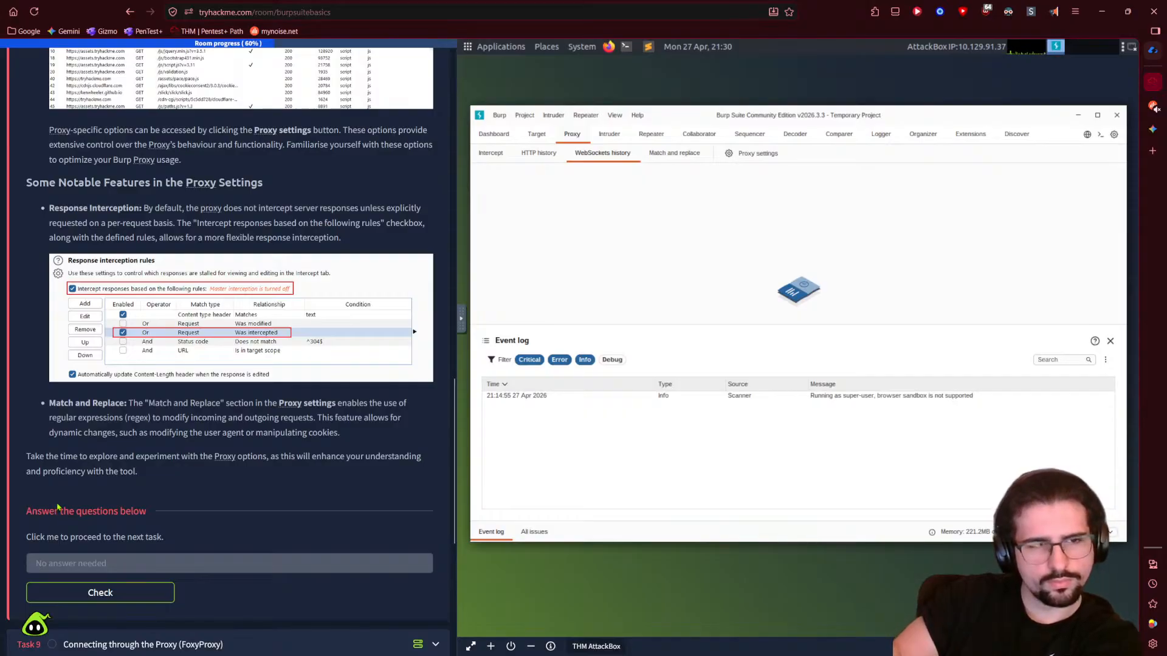
left_click(664, 153)
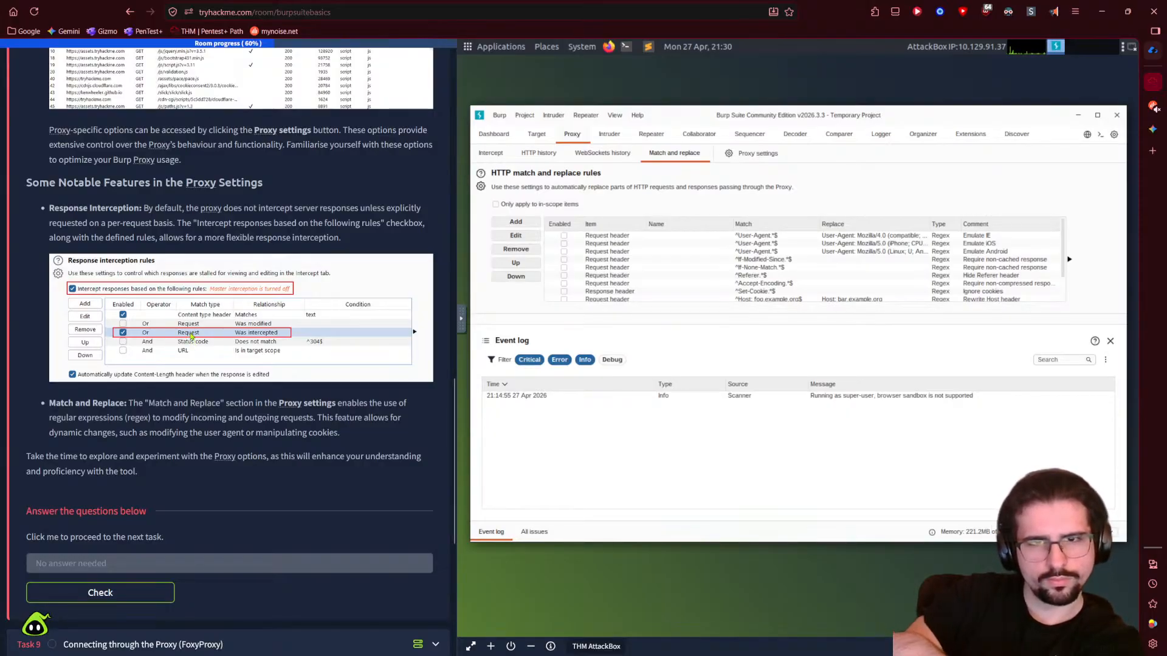
- Open Burp's Proxy settings window and scroll into its options
left_click(769, 160)
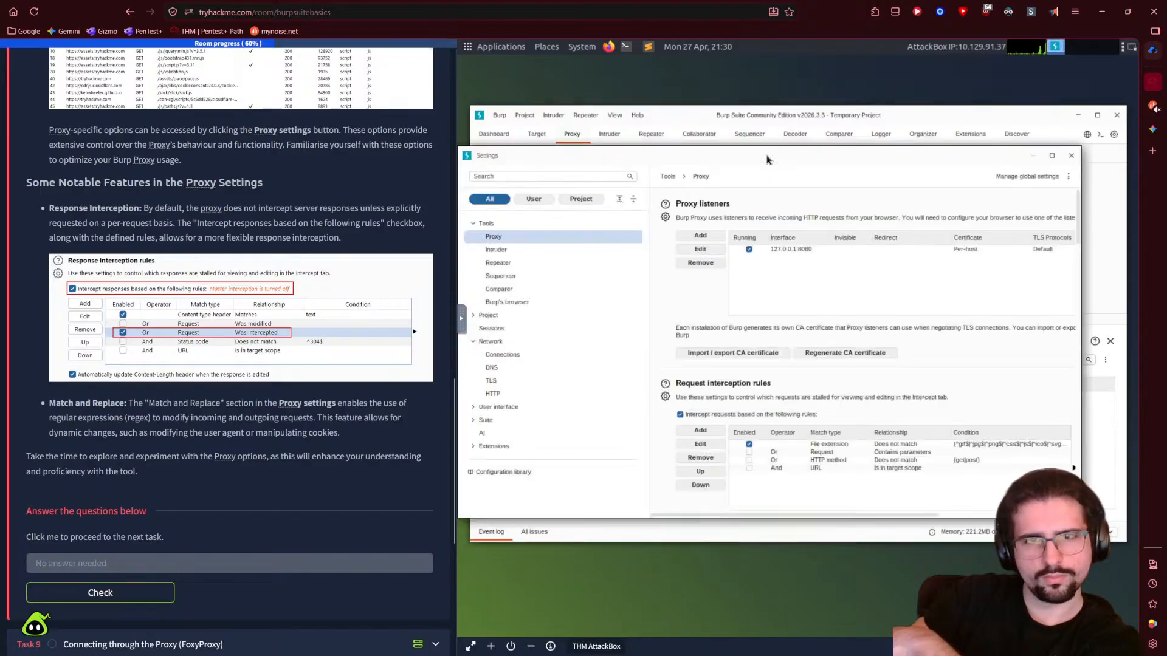
left_click(1071, 156)
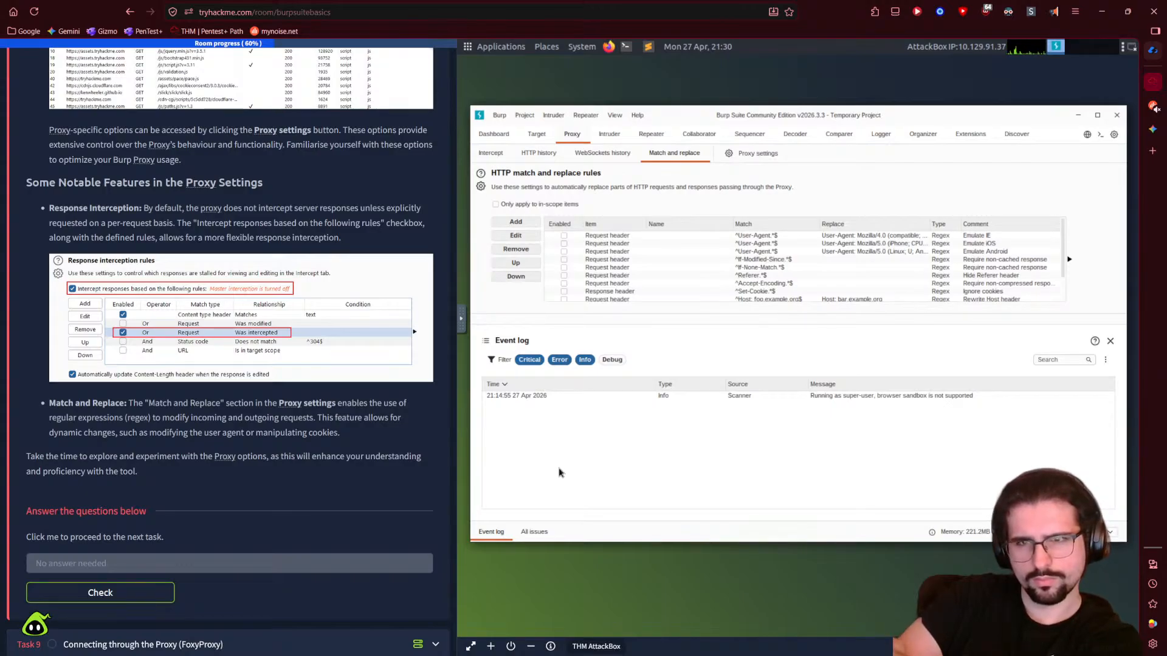
left_click(748, 155)
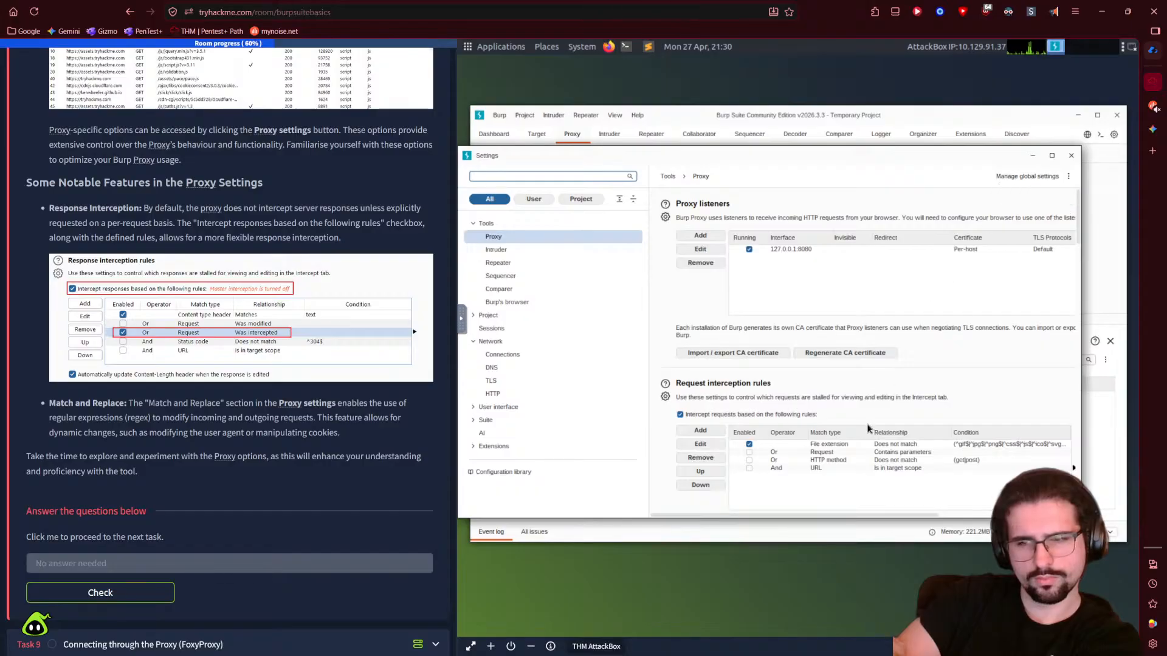
scroll(867, 427, "down", 5)
scroll(664, 507, "down", 10)
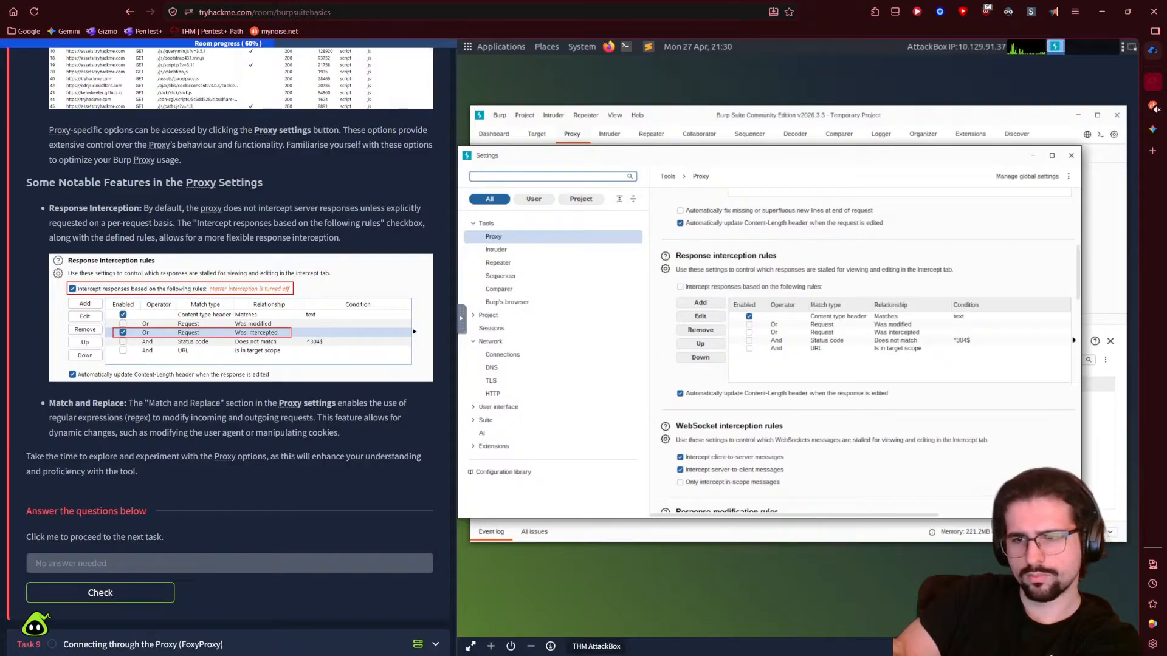
- Enlarge the Settings window and review interception, response modification and match-and-replace options
left_click_drag(1081, 518, 1125, 541)
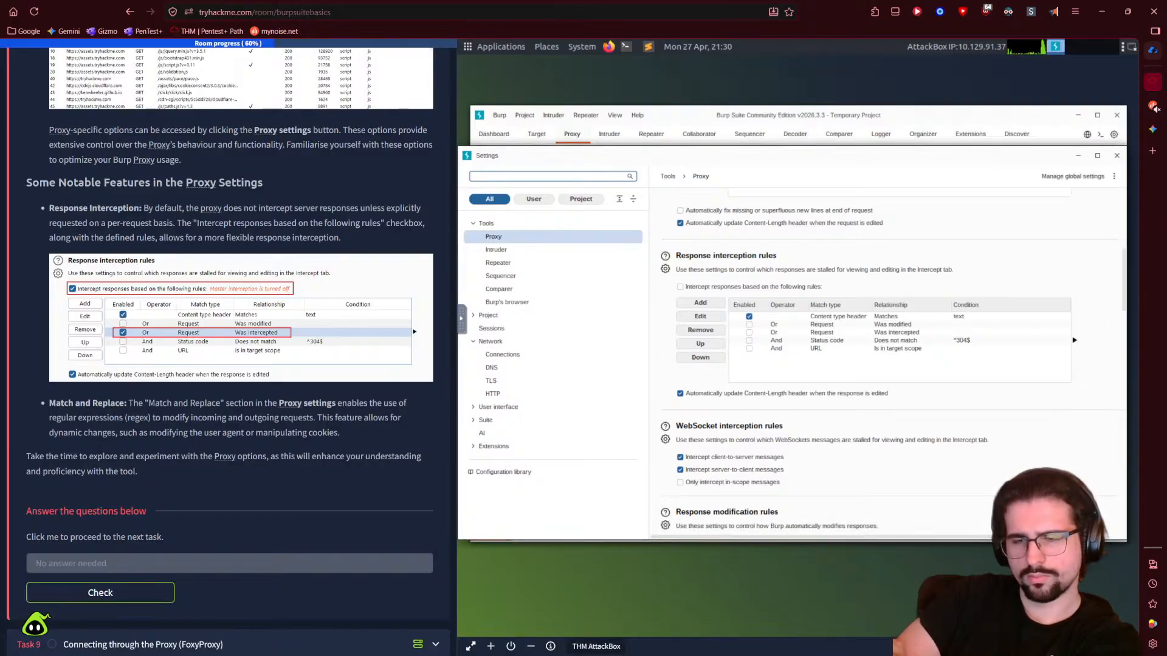
left_click_drag(860, 536, 999, 536)
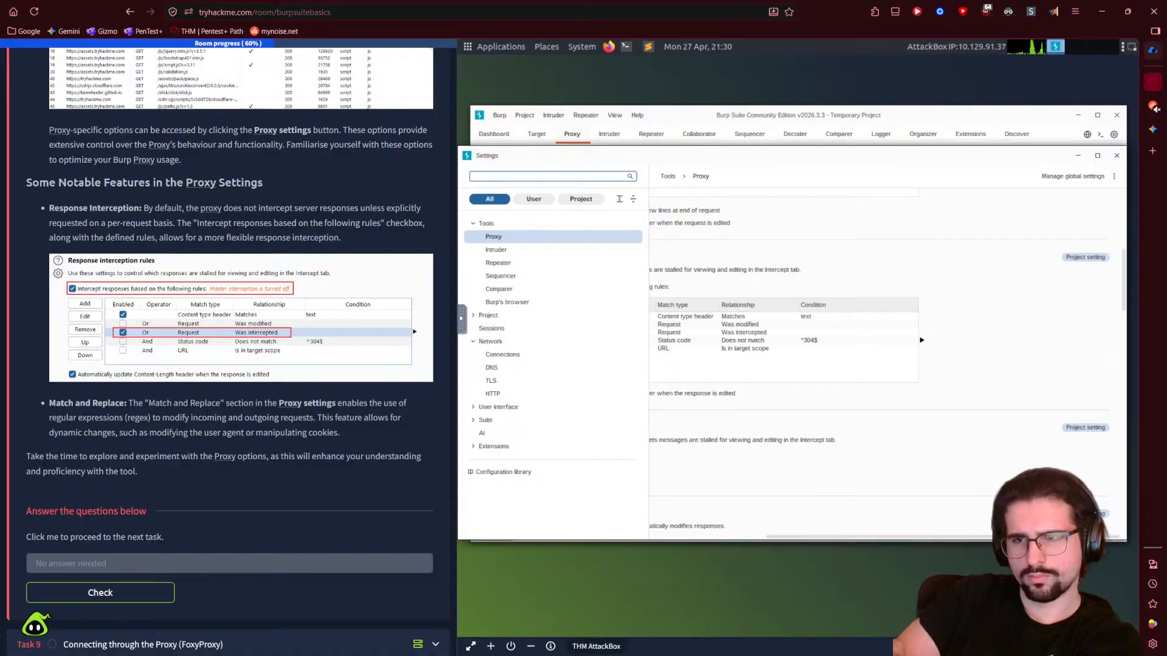
scroll(966, 435, "down", 2)
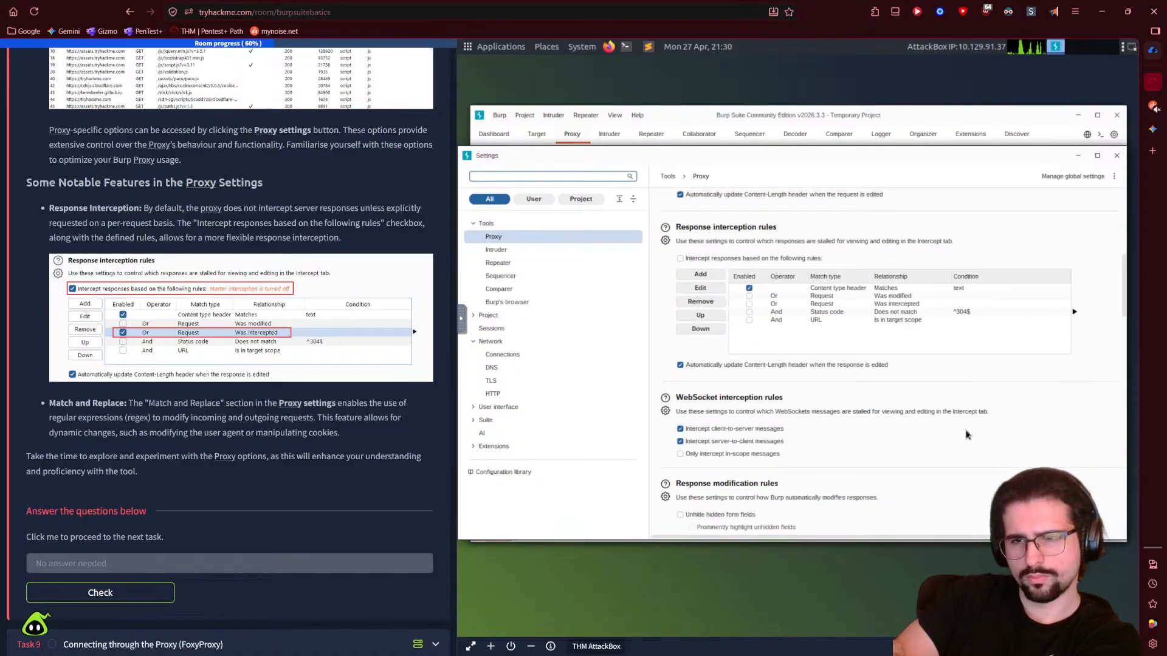
scroll(966, 434, "down", 1)
scroll(962, 439, "down", 5)
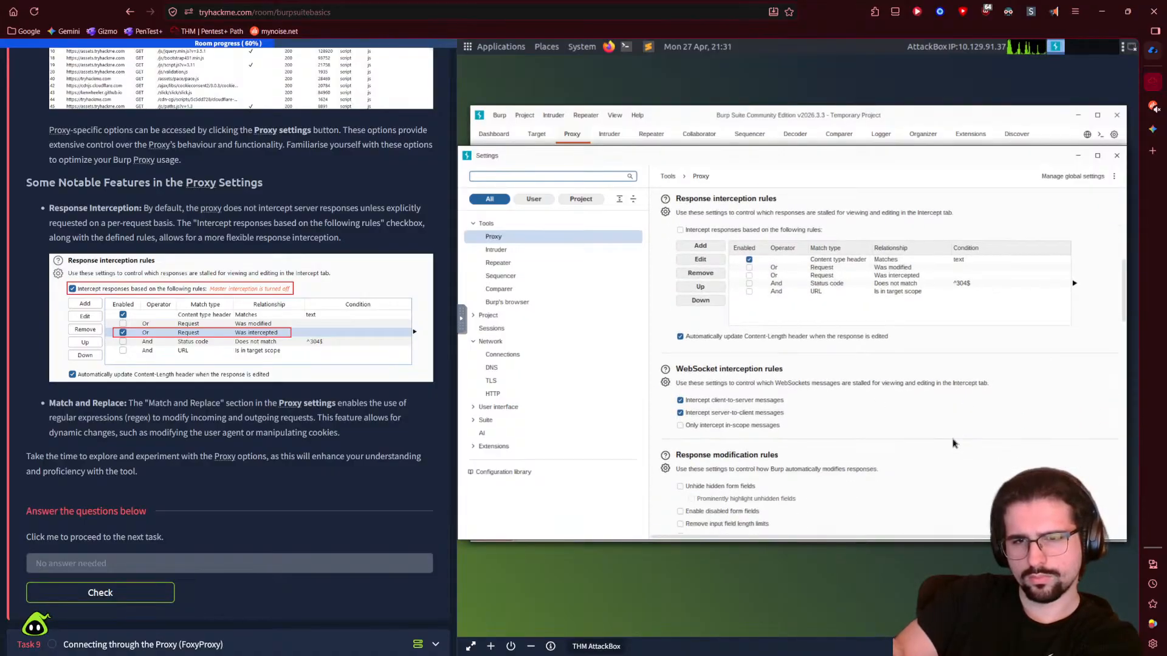
scroll(954, 444, "down", 3)
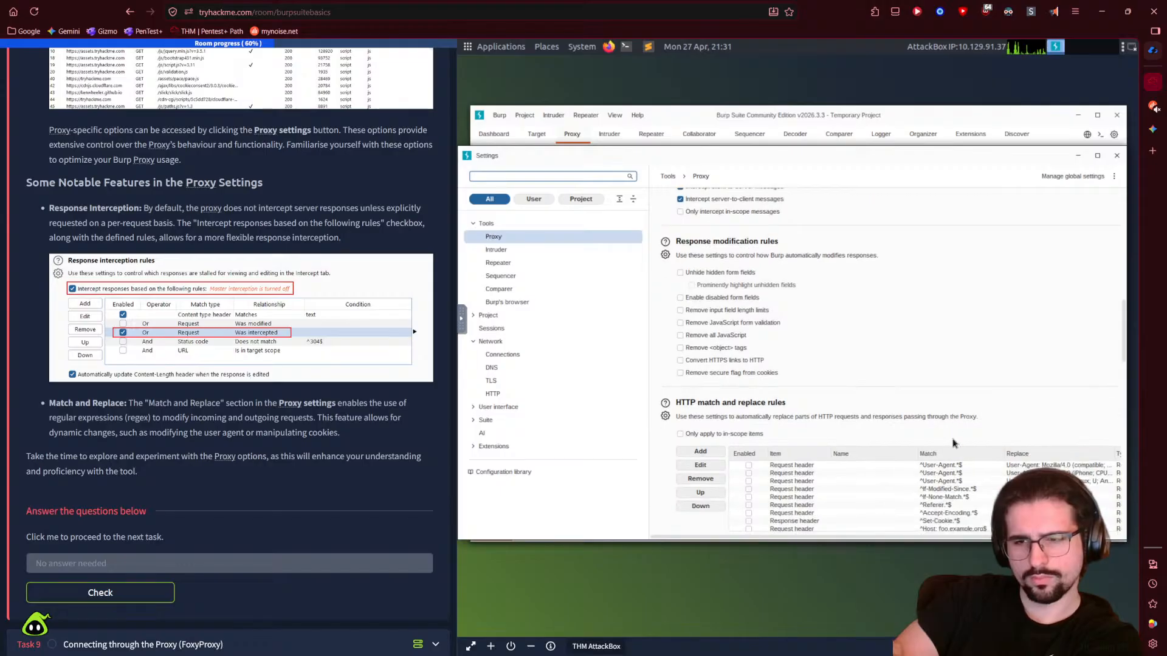
left_click_drag(883, 538, 763, 526)
scroll(784, 440, "down", 12)
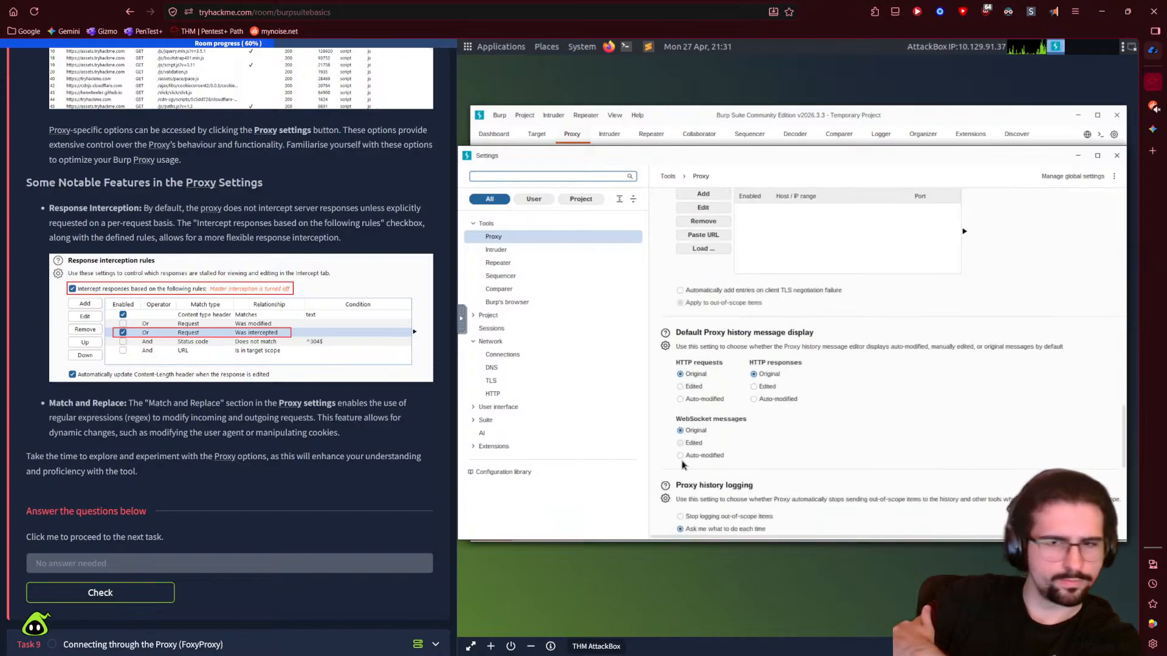
scroll(182, 498, "down", 1)
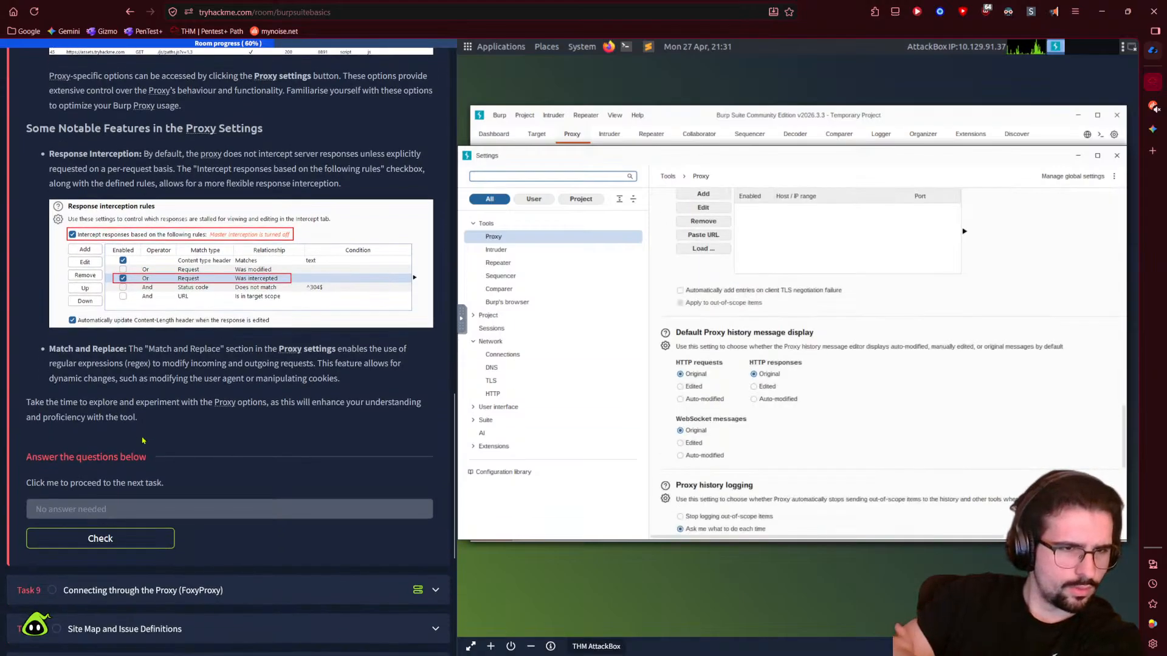
- Submit Task 8's answer, start Task 9's machine, and bring Burp forward at a smaller size
left_click(121, 537)
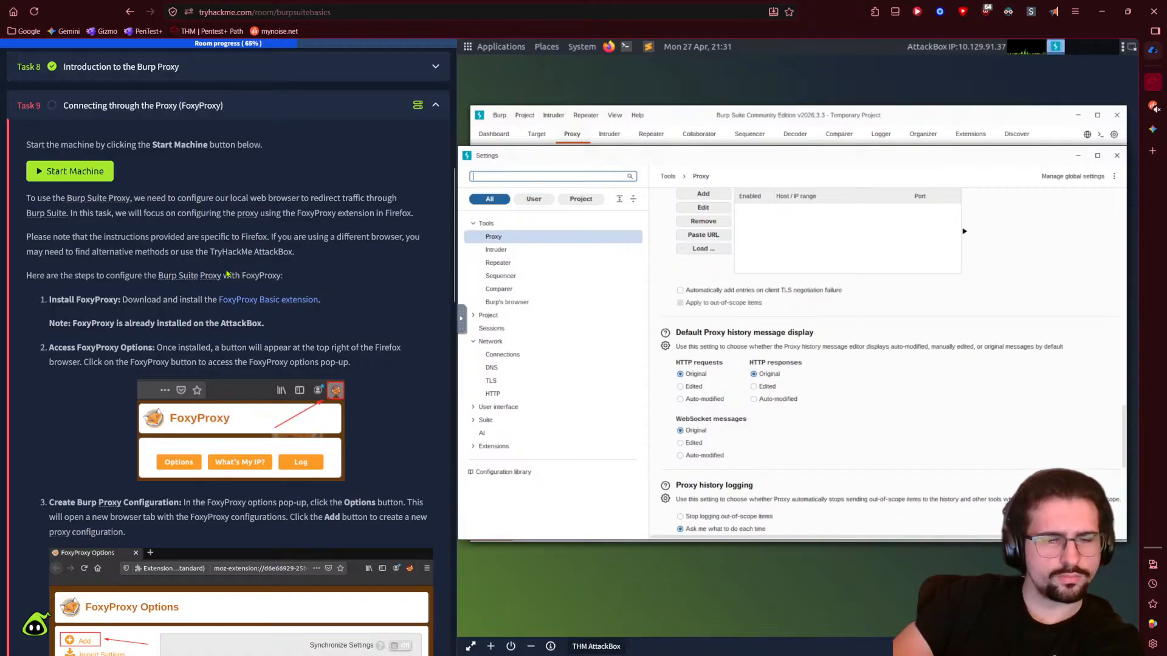
left_click(91, 174)
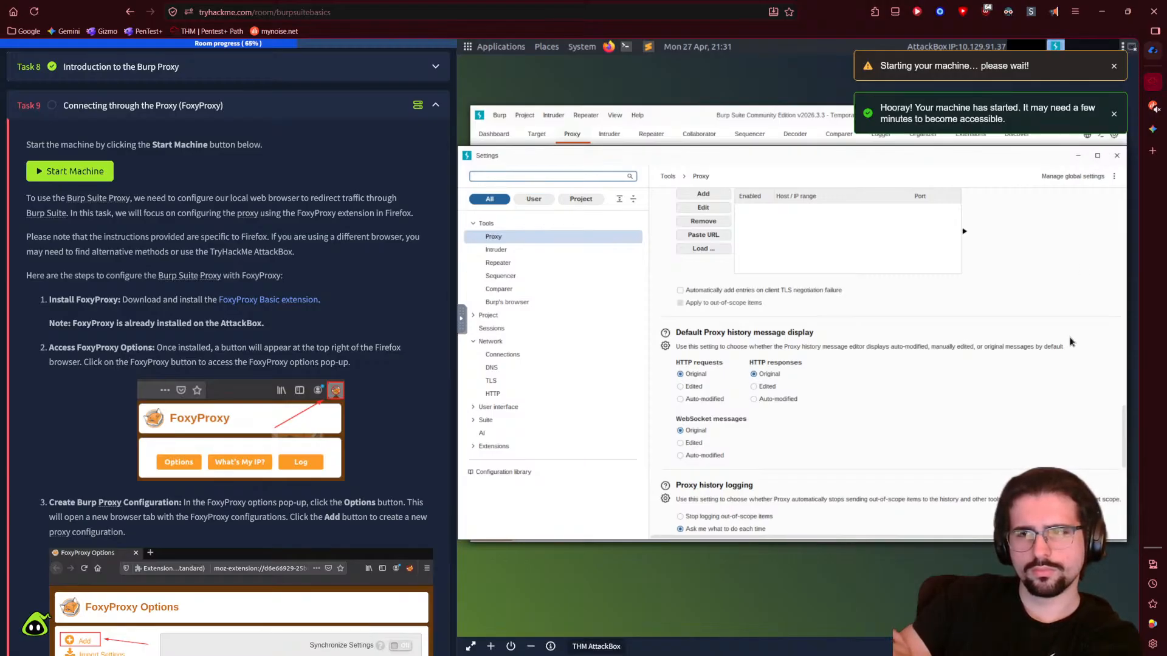
left_click(638, 143)
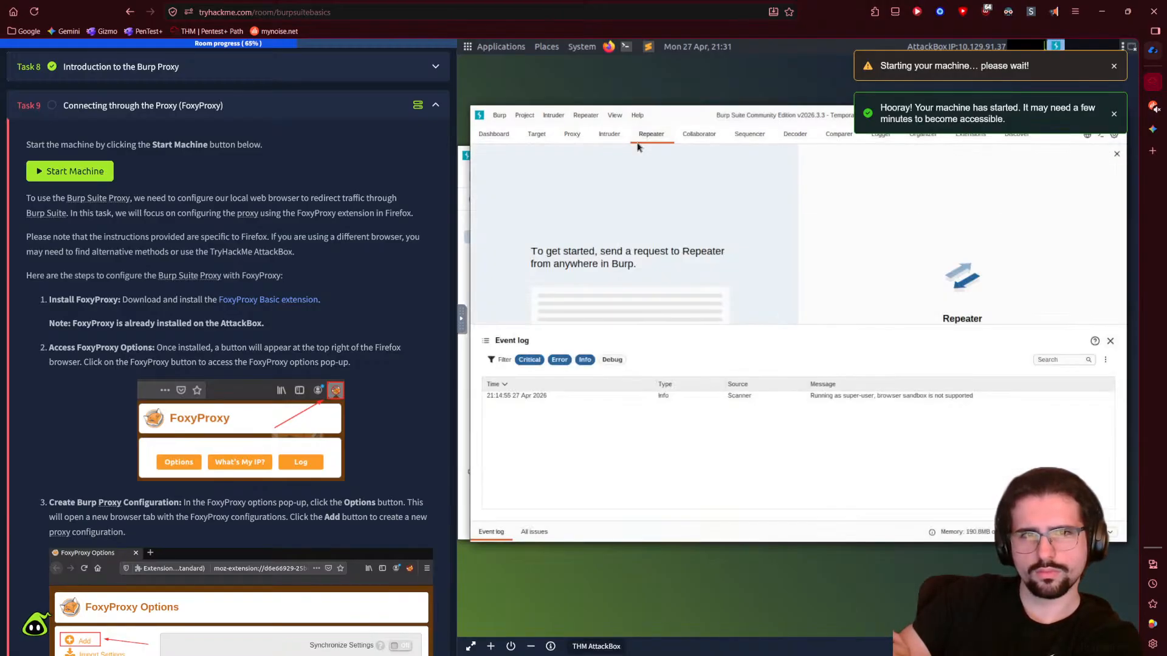
left_click_drag(681, 107, 640, 150)
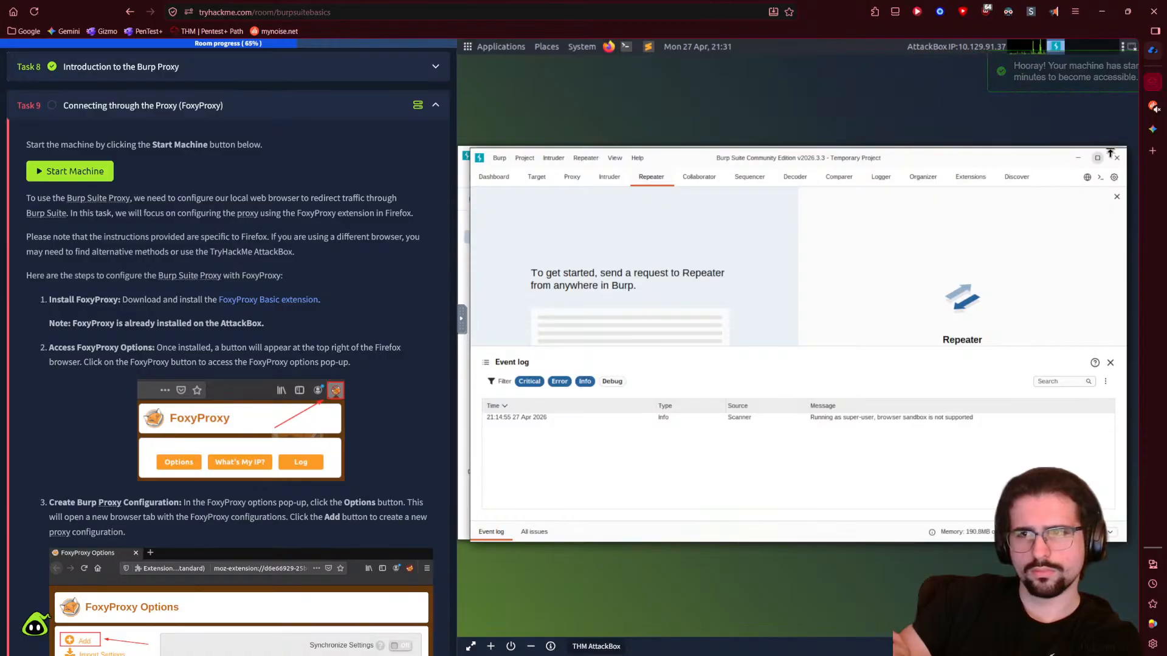
- Cancel exiting Burp Suite and bring its settings window back to the front
left_click(1117, 158)
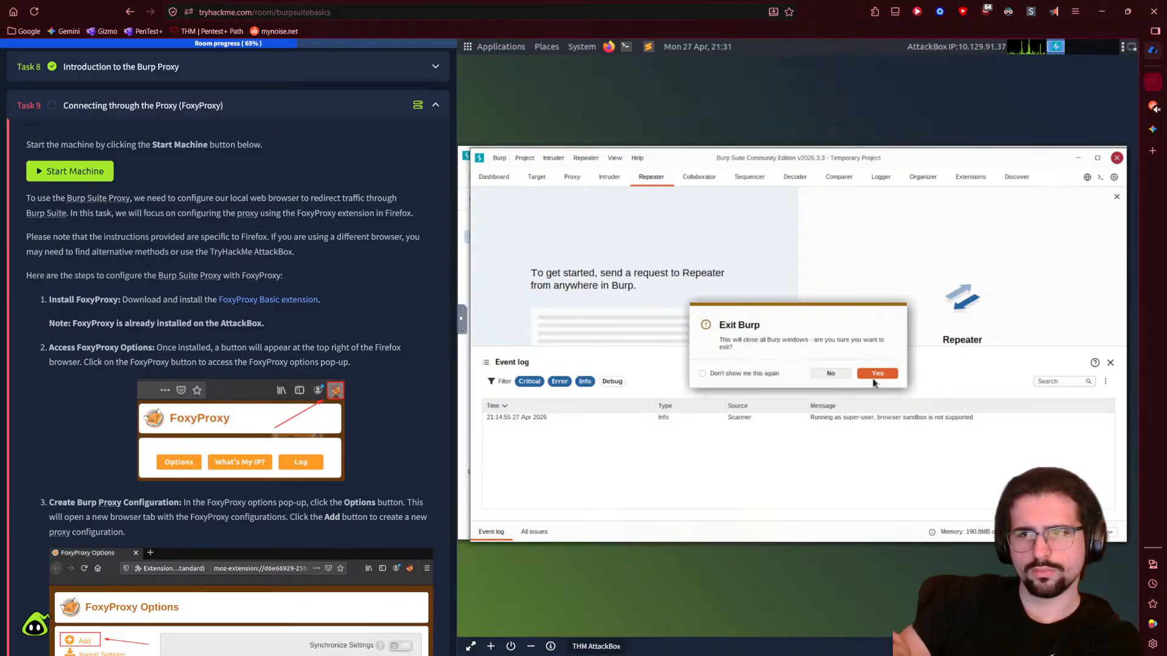
scroll(81, 279, "up", 10)
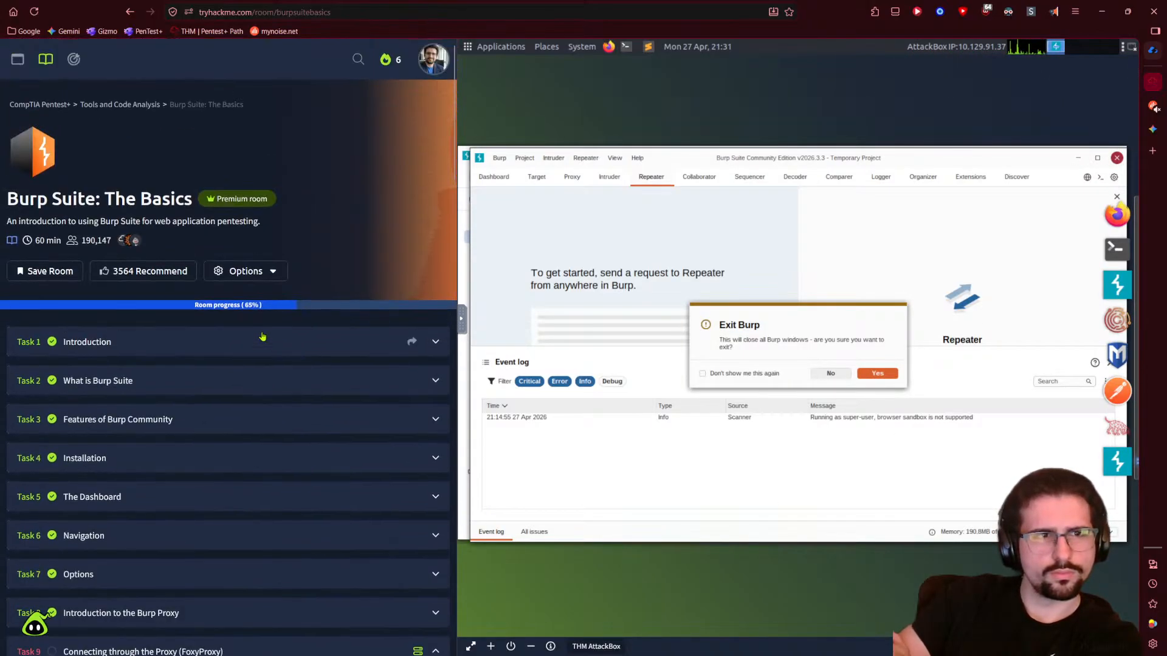
scroll(249, 398, "down", 6)
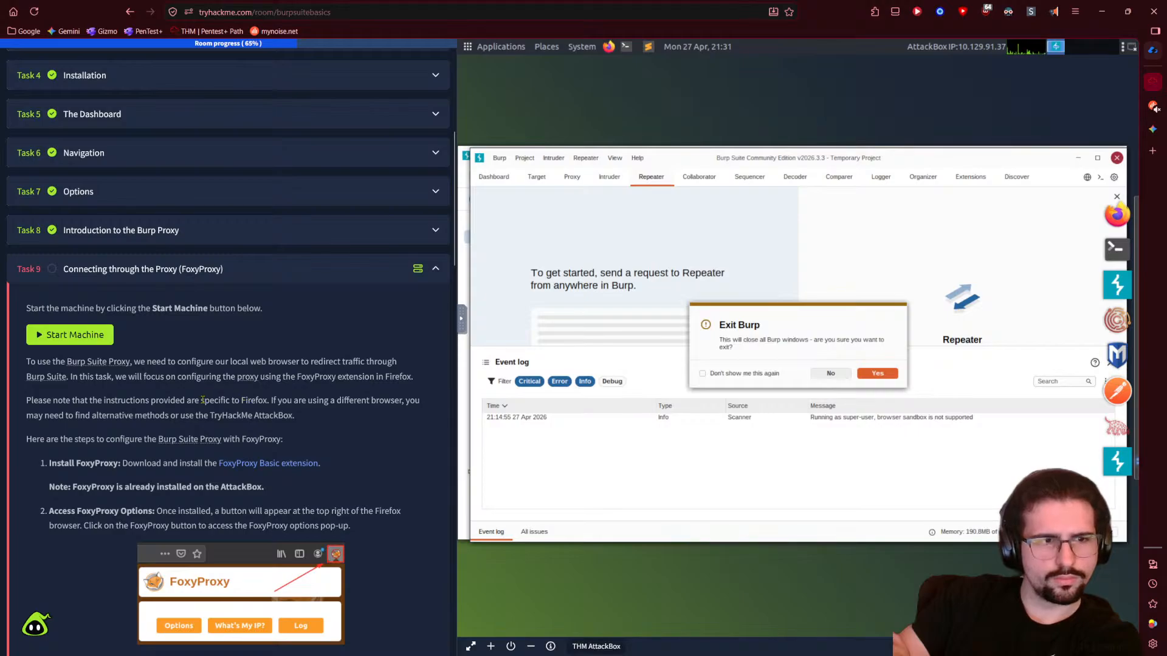
scroll(183, 417, "down", 1)
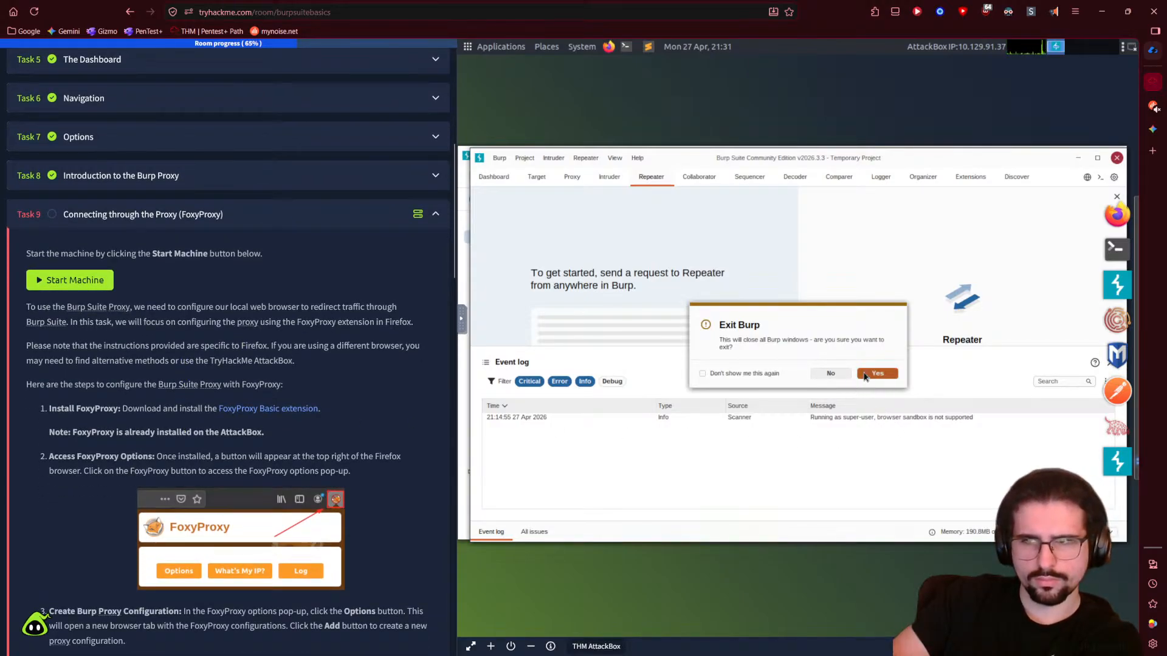
left_click(832, 373)
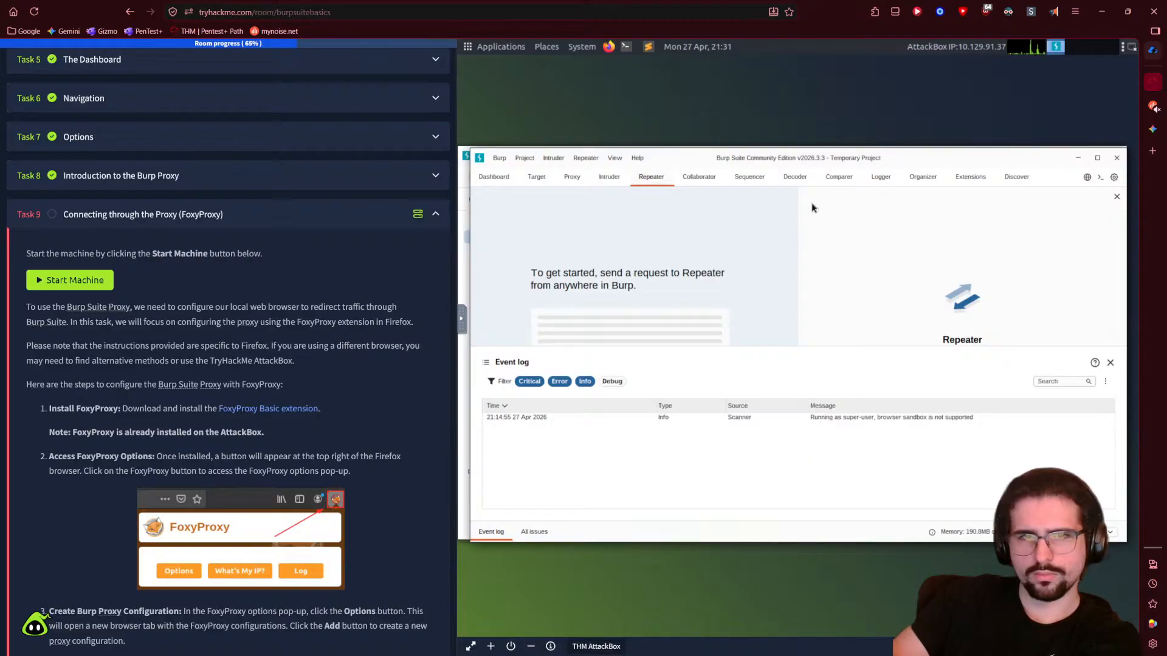
left_click(463, 251)
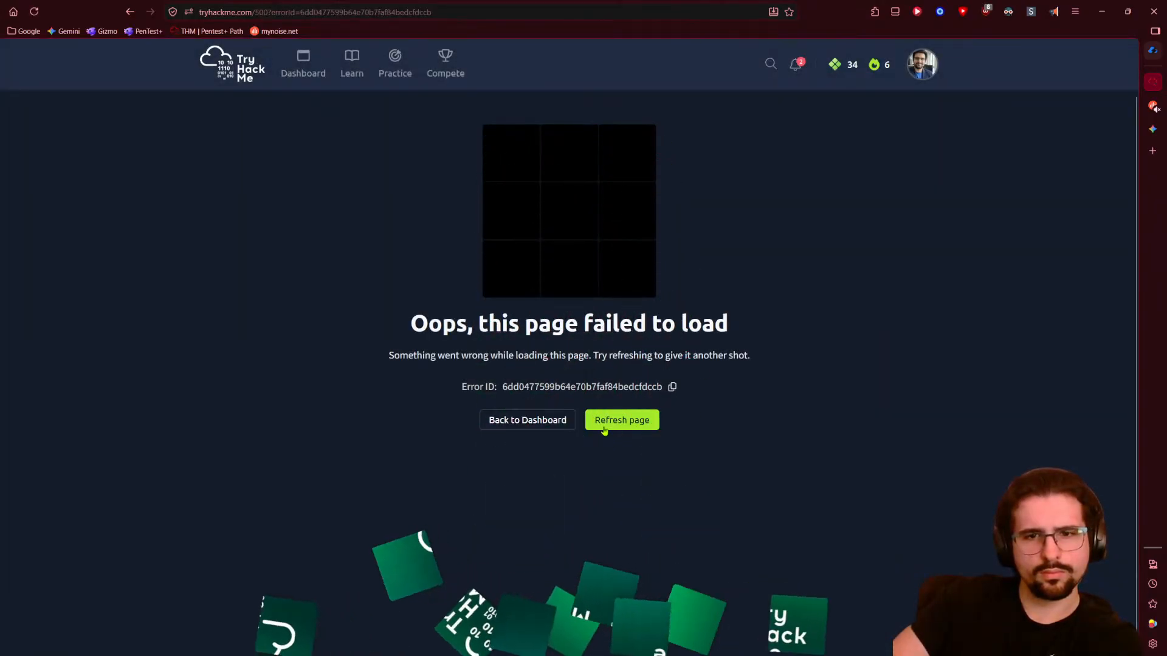
- Retry loading the failed TryHackMe room page twice, then open a new browser tab
left_click(606, 427)
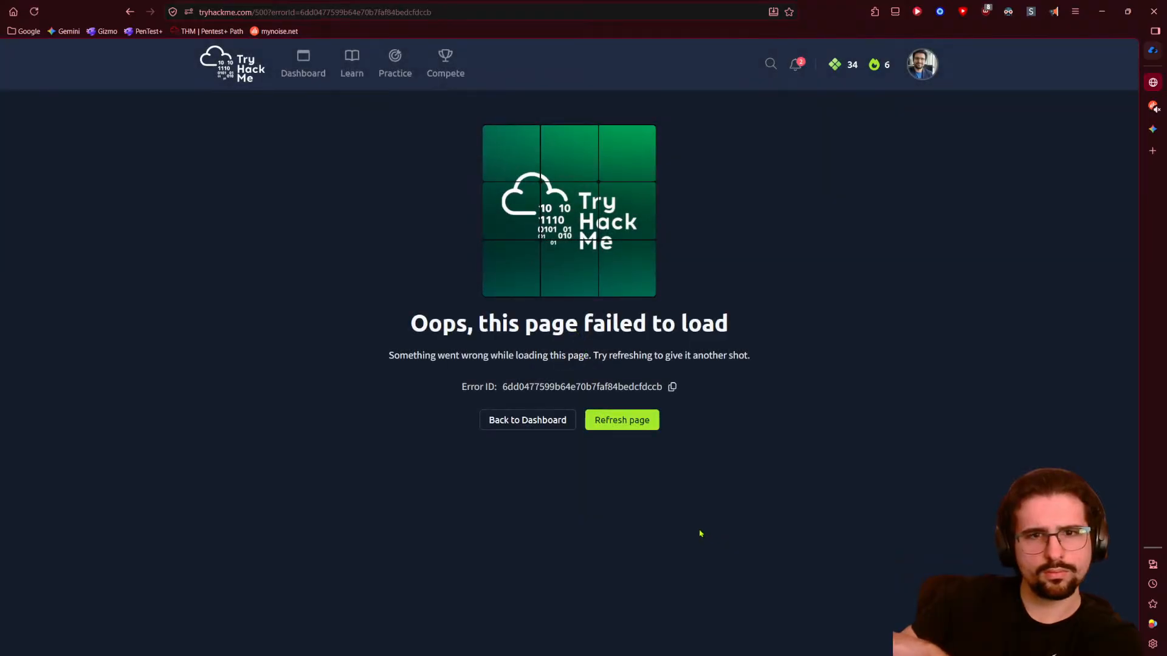
left_click(640, 428)
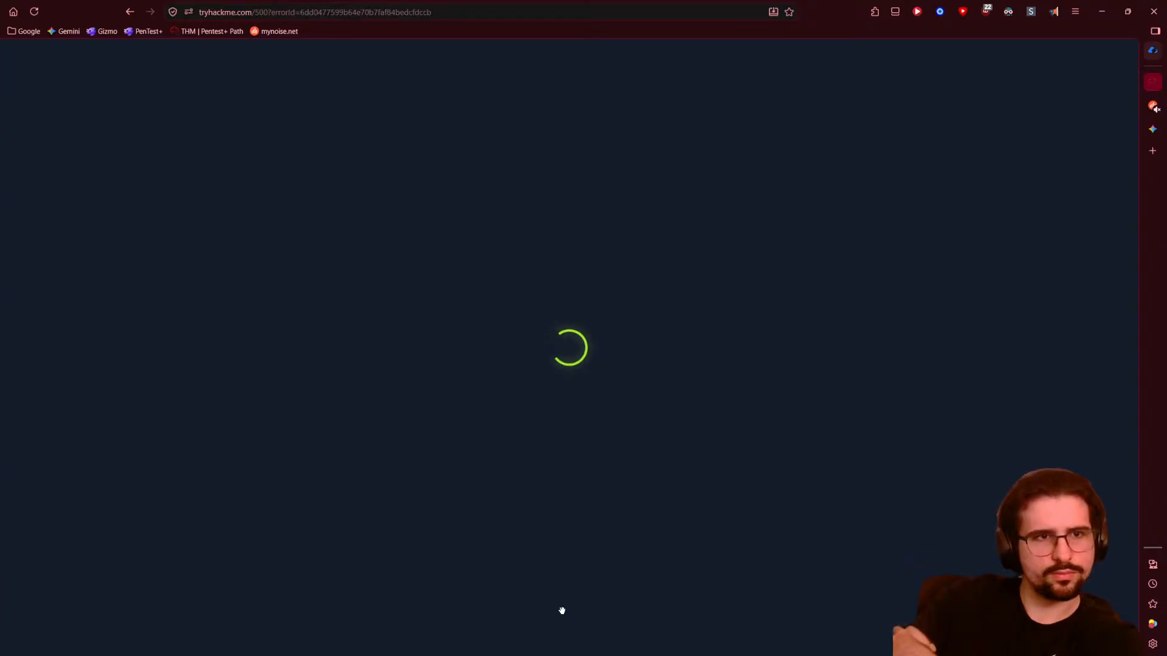
left_click(1152, 151)
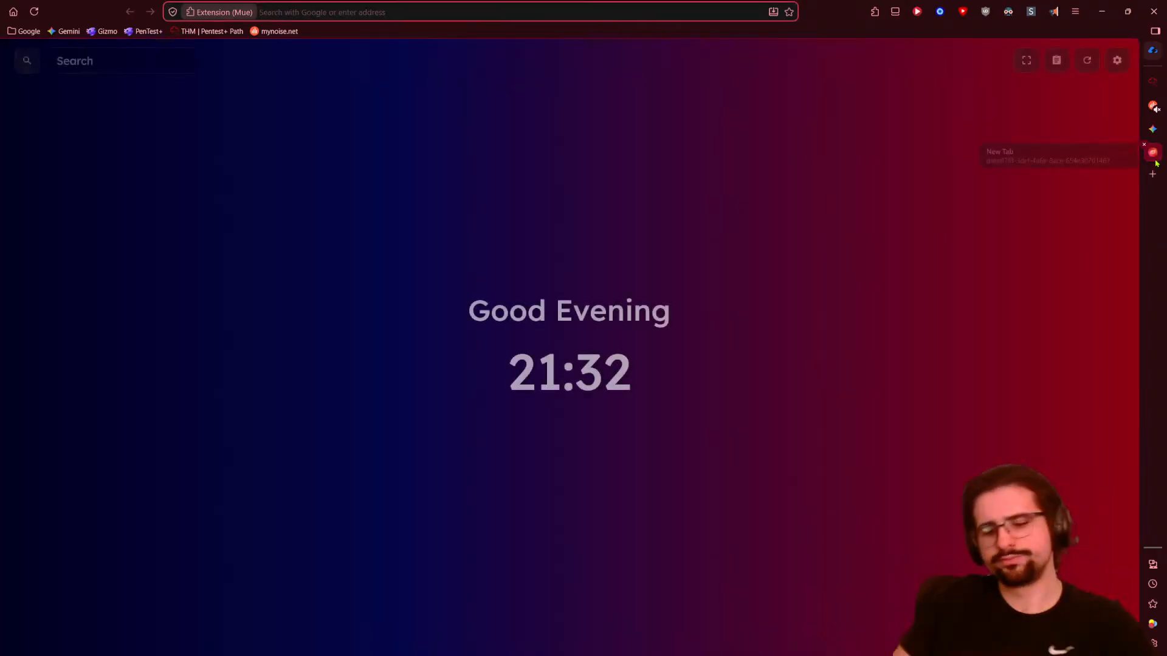
- Search Google for 'thm down?' and check Downdetector's TryHackMe status, rejecting cookies
type("thm down?")
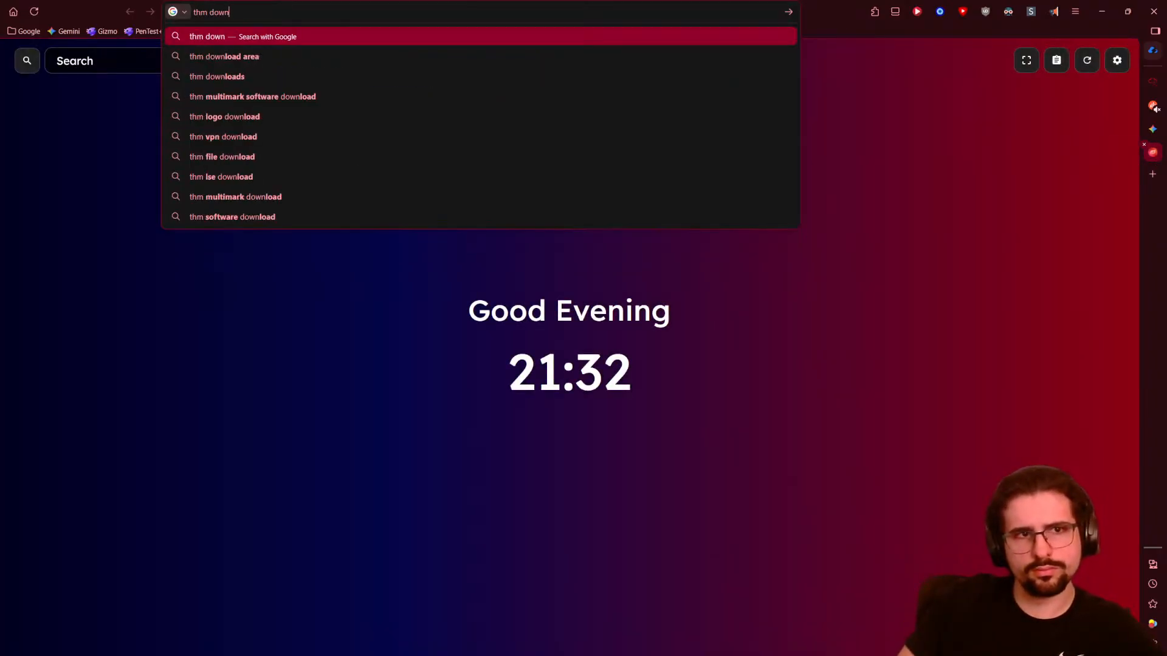
key("Return")
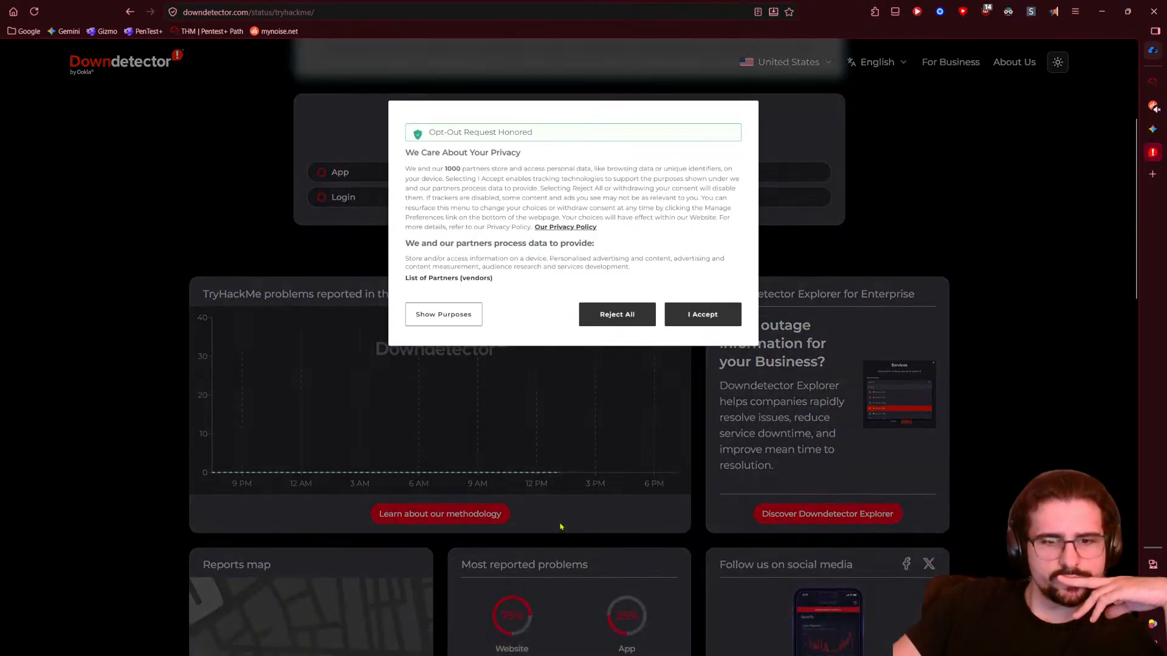
scroll(560, 526, "down", 2)
left_click(617, 314)
scroll(82, 495, "down", 10)
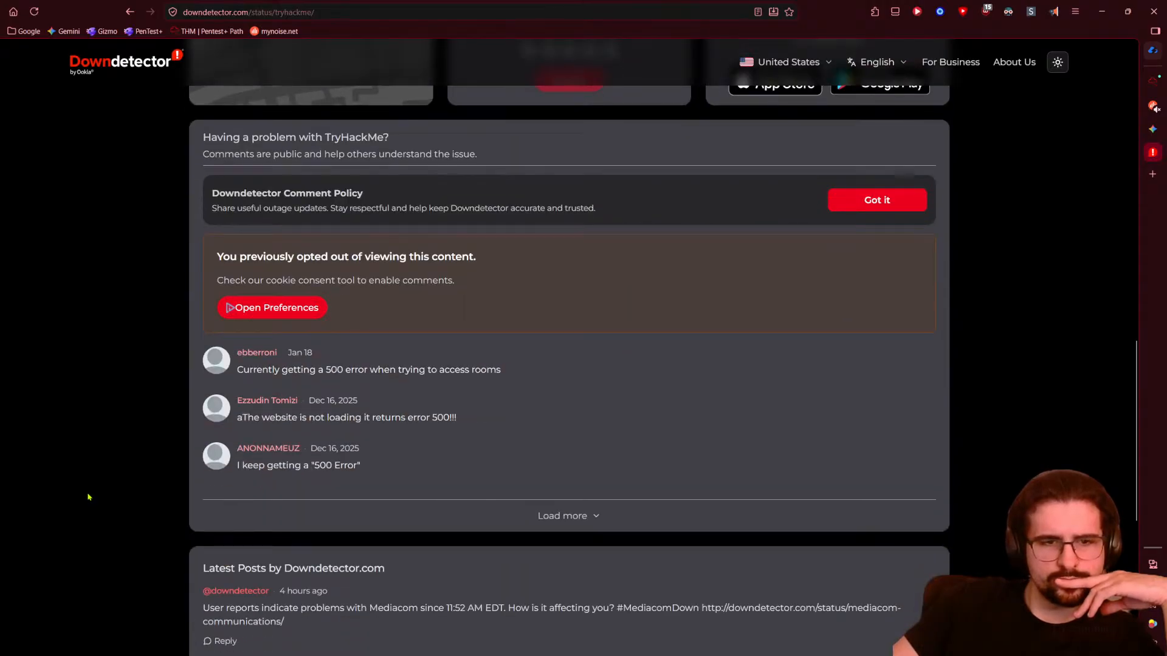
scroll(88, 497, "up", 12)
- Go back to the new-tab page and switch to the TryHackMe dashboard
key("alt+Left")
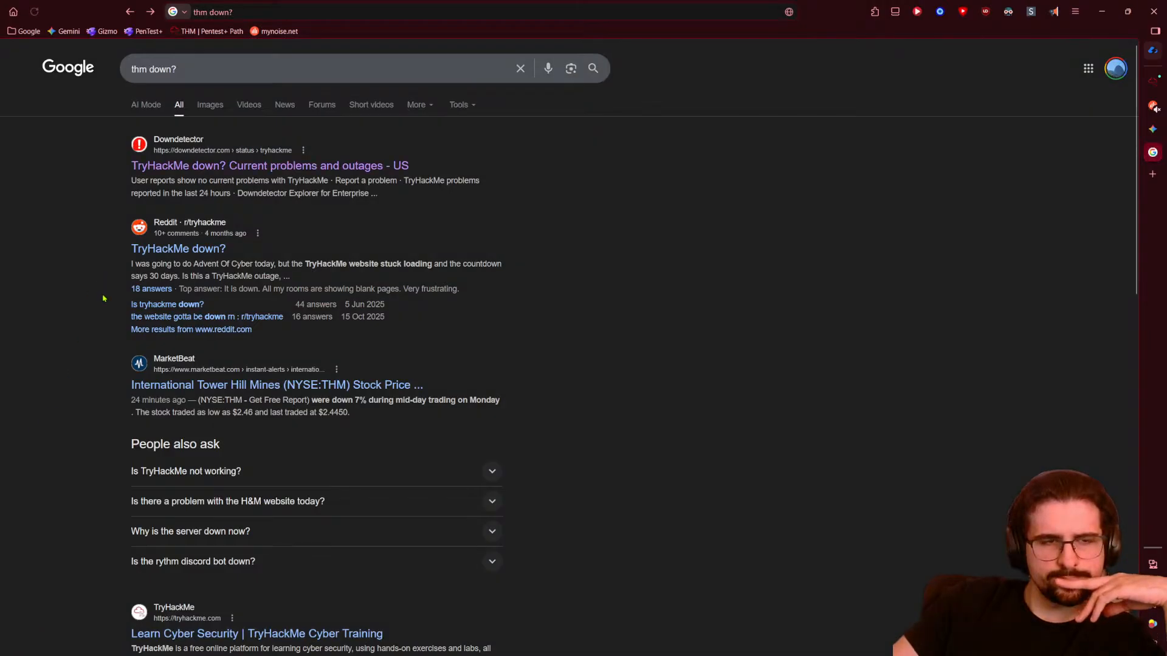
scroll(107, 310, "down", 7)
scroll(97, 447, "up", 7)
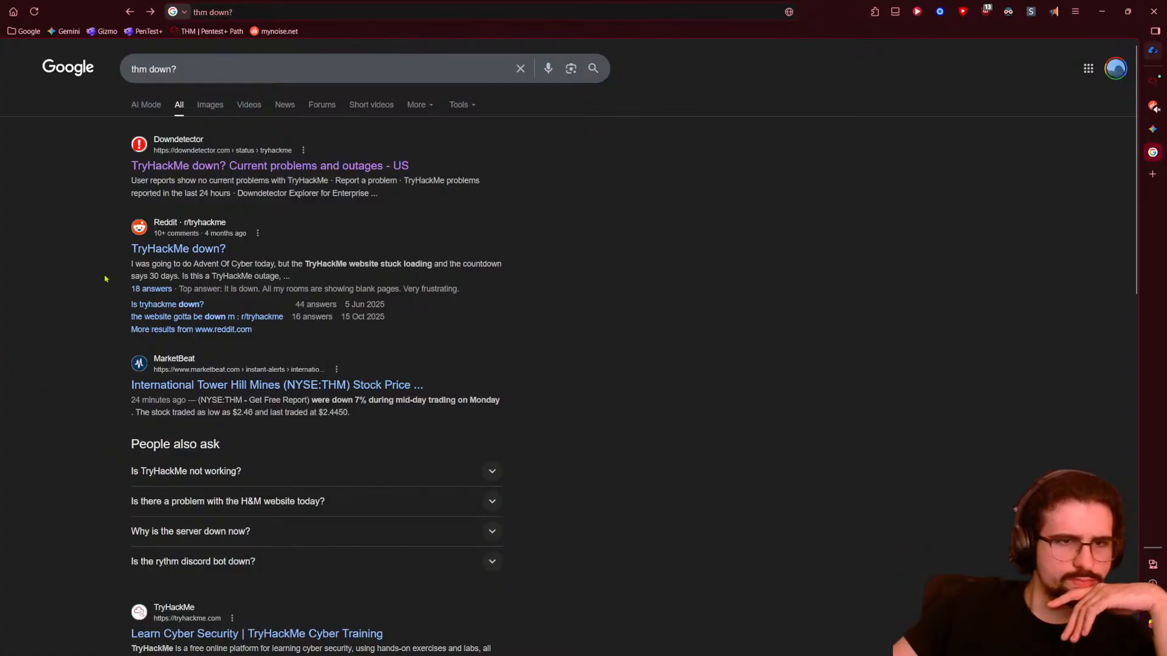
key("alt+Left")
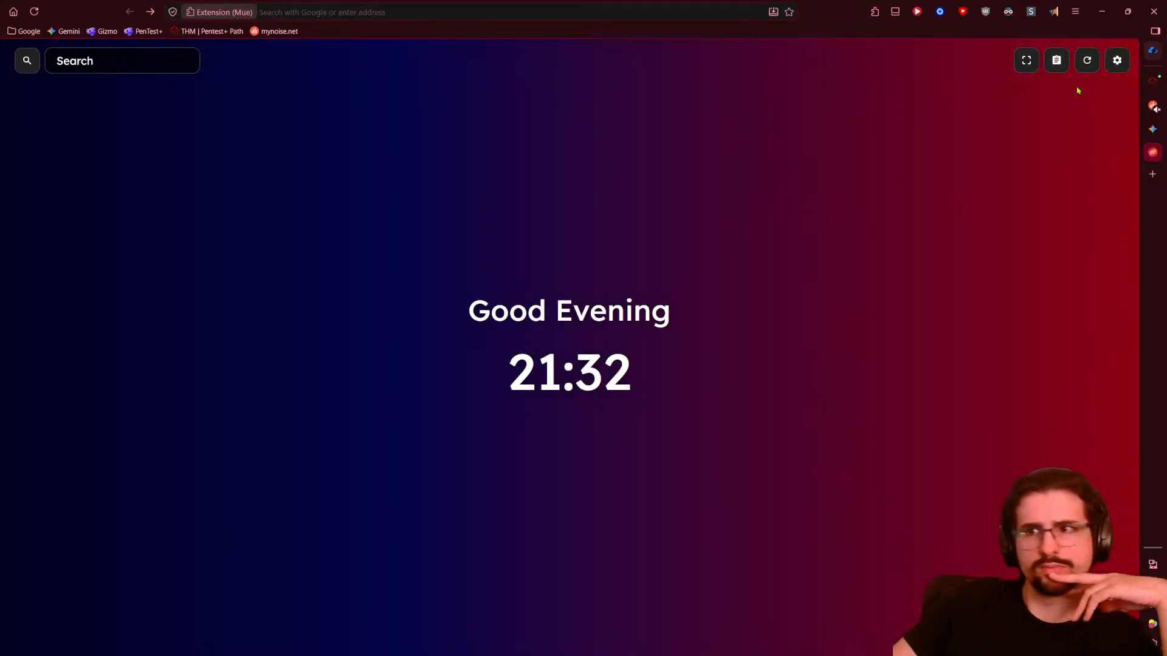
left_click(1152, 81)
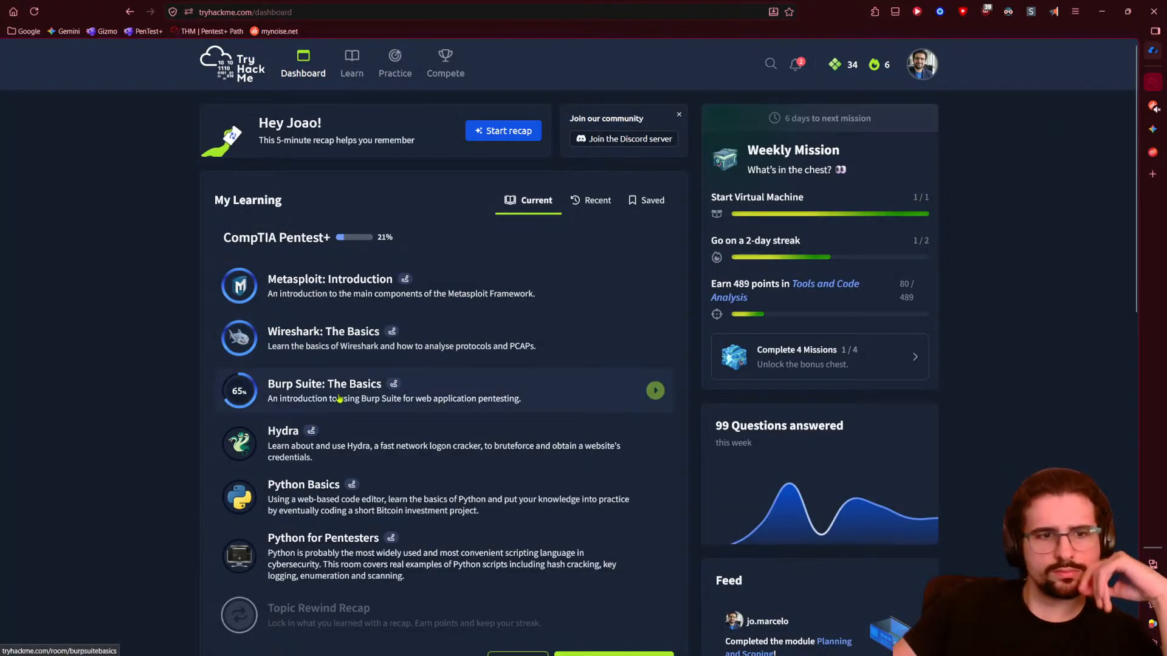
- Return to the Burp Suite: The Basics room on Task 9 and launch Firefox in the AttackBox
left_click(339, 399)
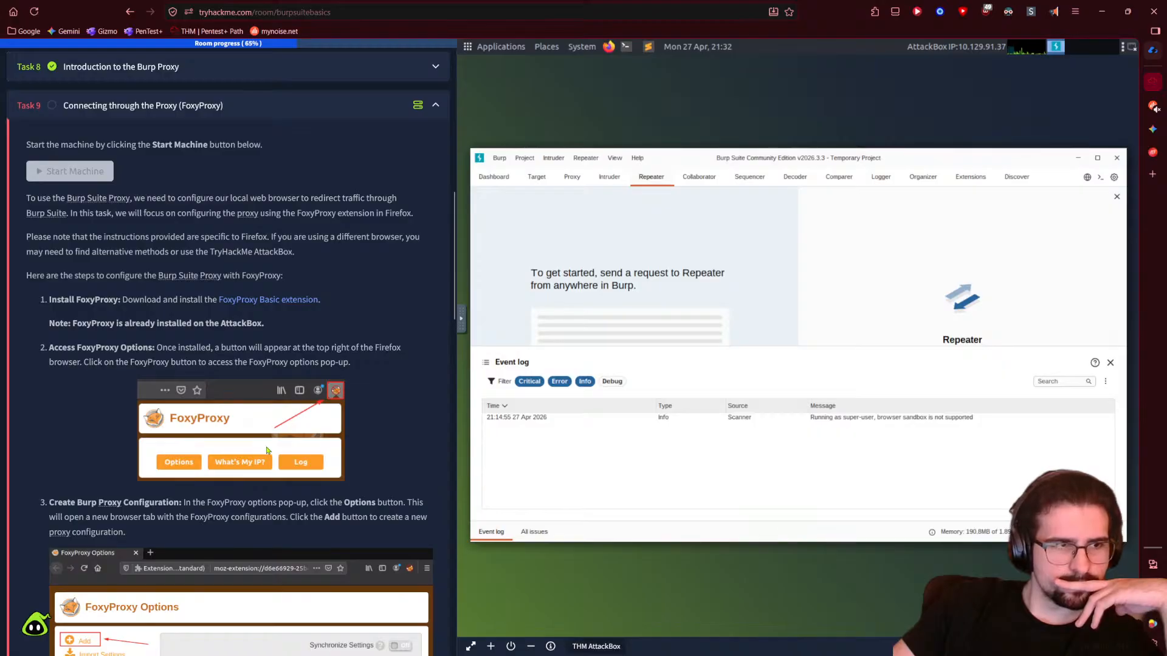
scroll(97, 407, "down", 1)
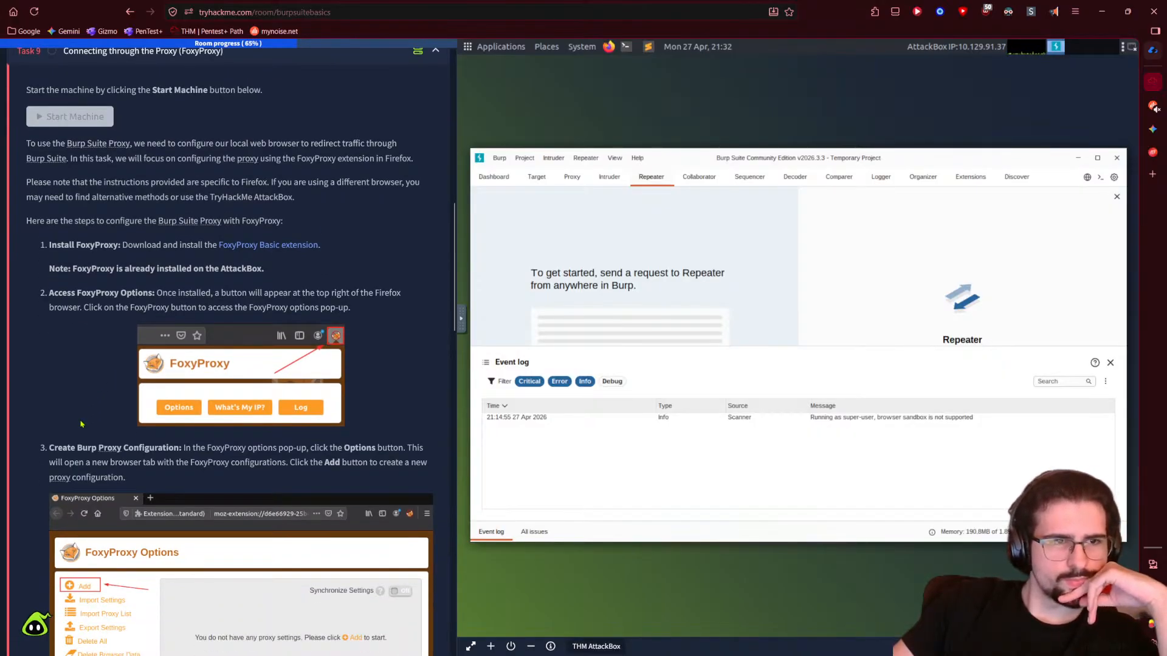
scroll(81, 424, "up", 1)
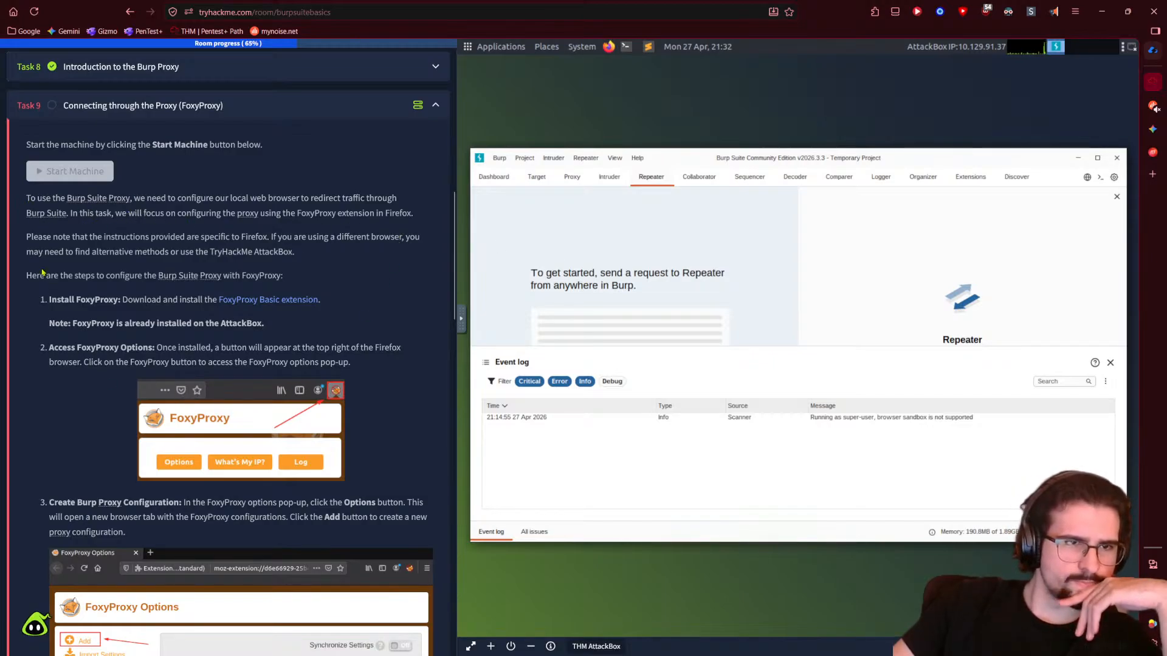
mouse_move(1133, 362)
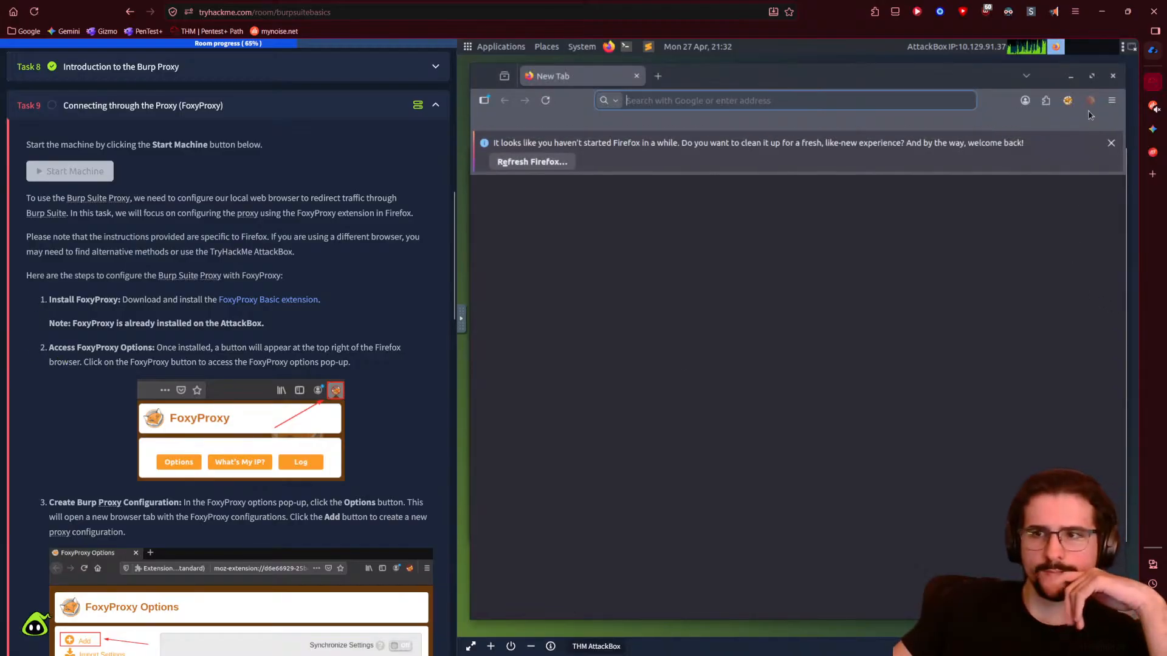
- Open FoxyProxy's full Options page from its toolbar popup in AttackBox Firefox
left_click(1073, 107)
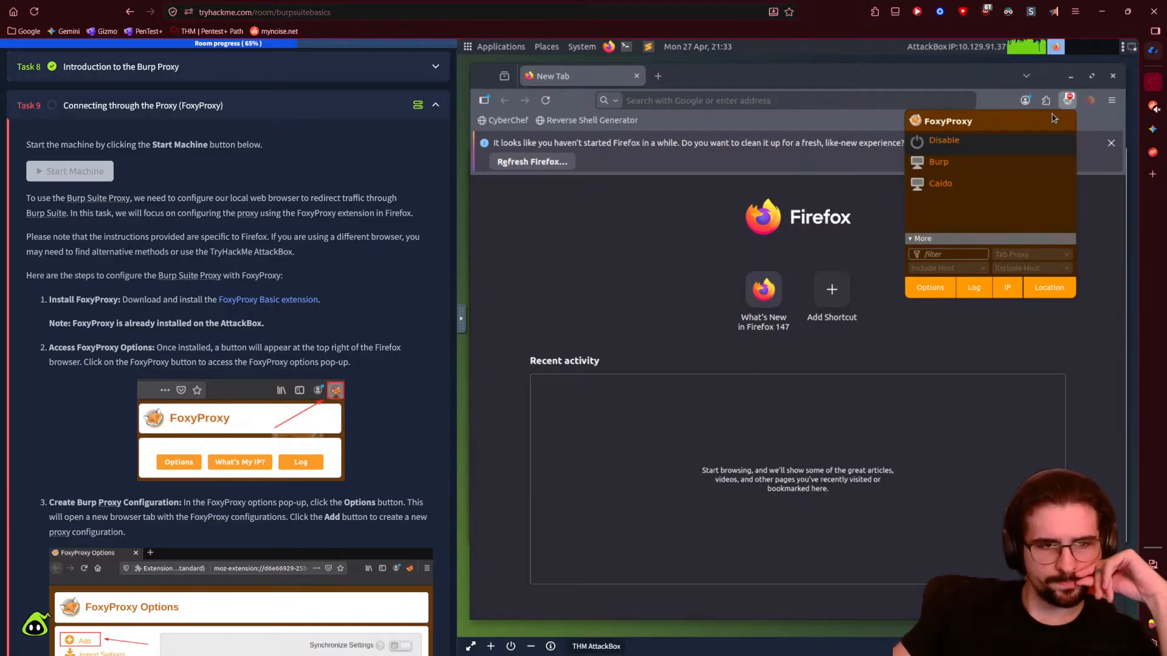
scroll(344, 306, "down", 1)
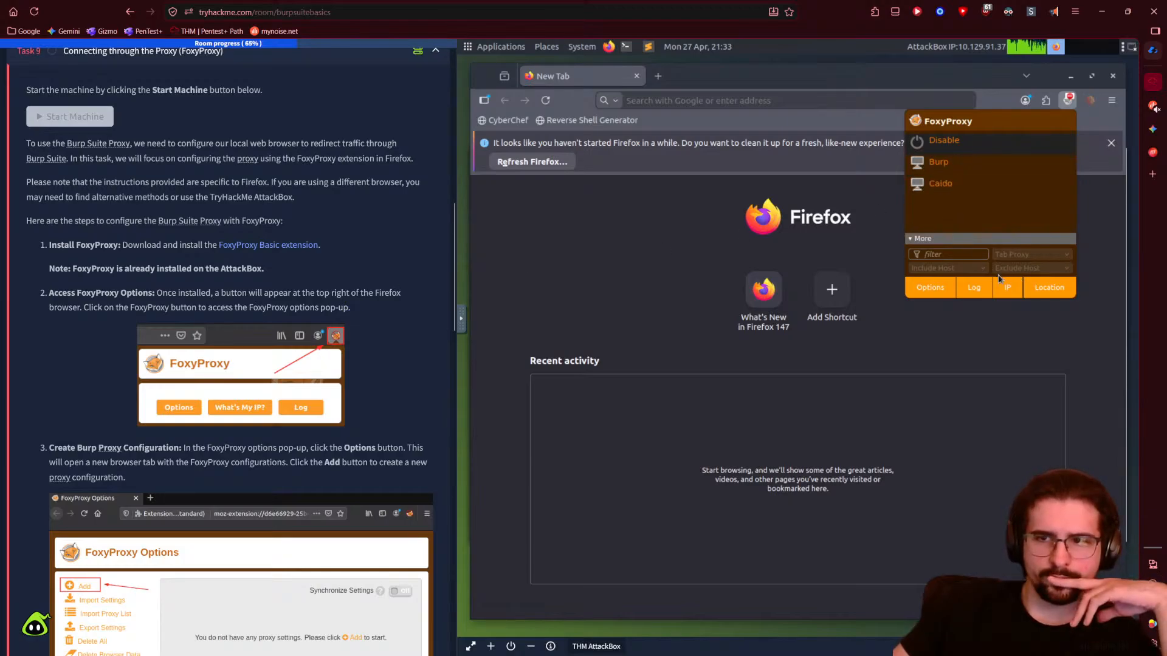
left_click(930, 288)
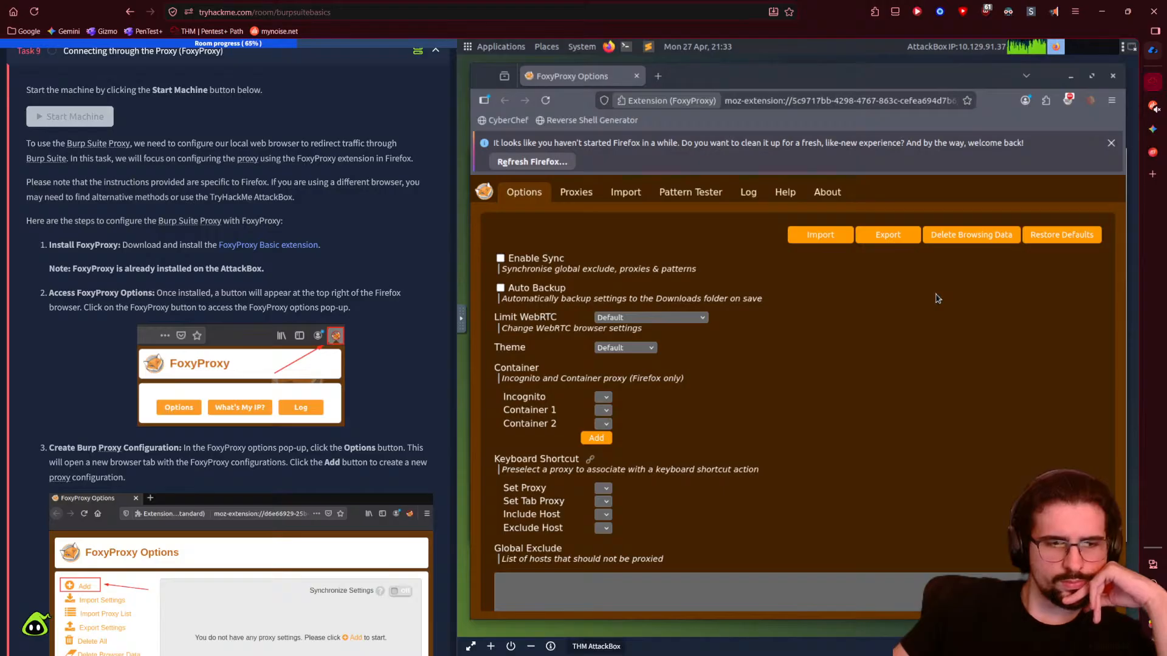
- Scroll through FoxyProxy's options and switch to the Proxies list with the Burp and Caido entries
scroll(937, 298, "down", 1)
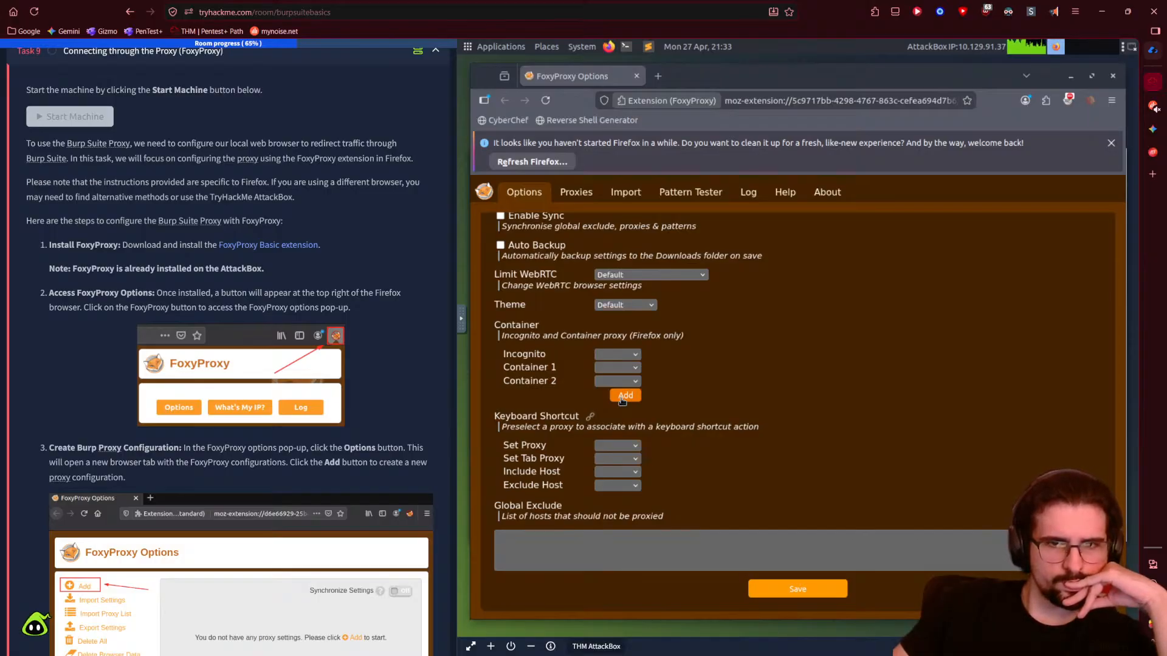
scroll(243, 365, "down", 3)
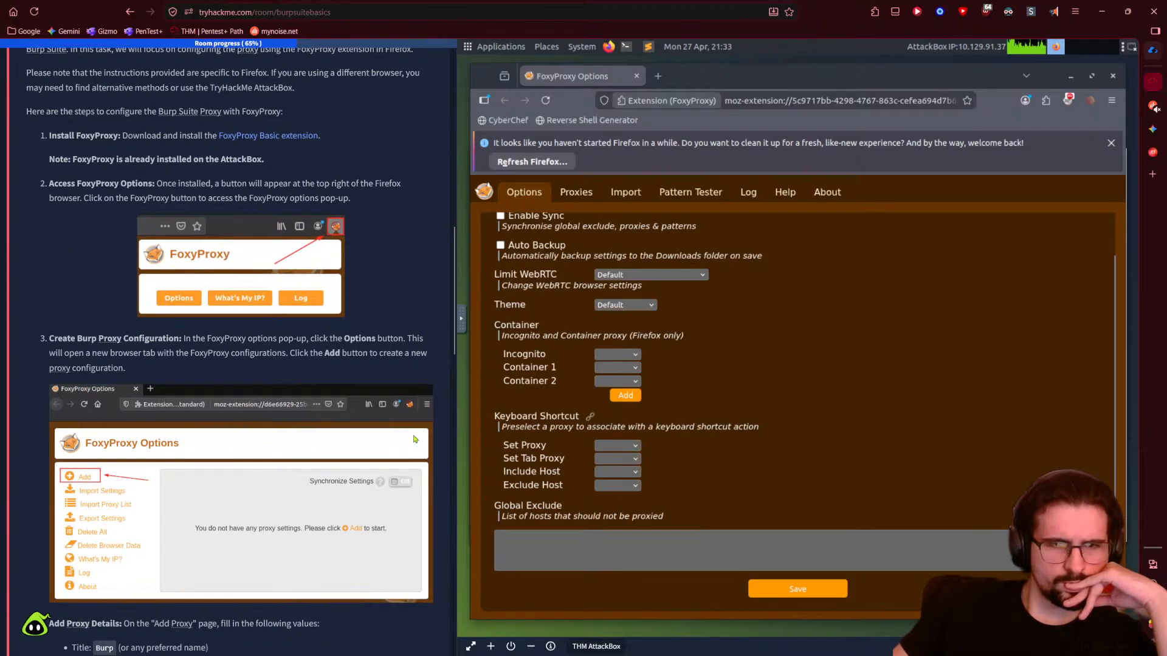
scroll(564, 369, "up", 2)
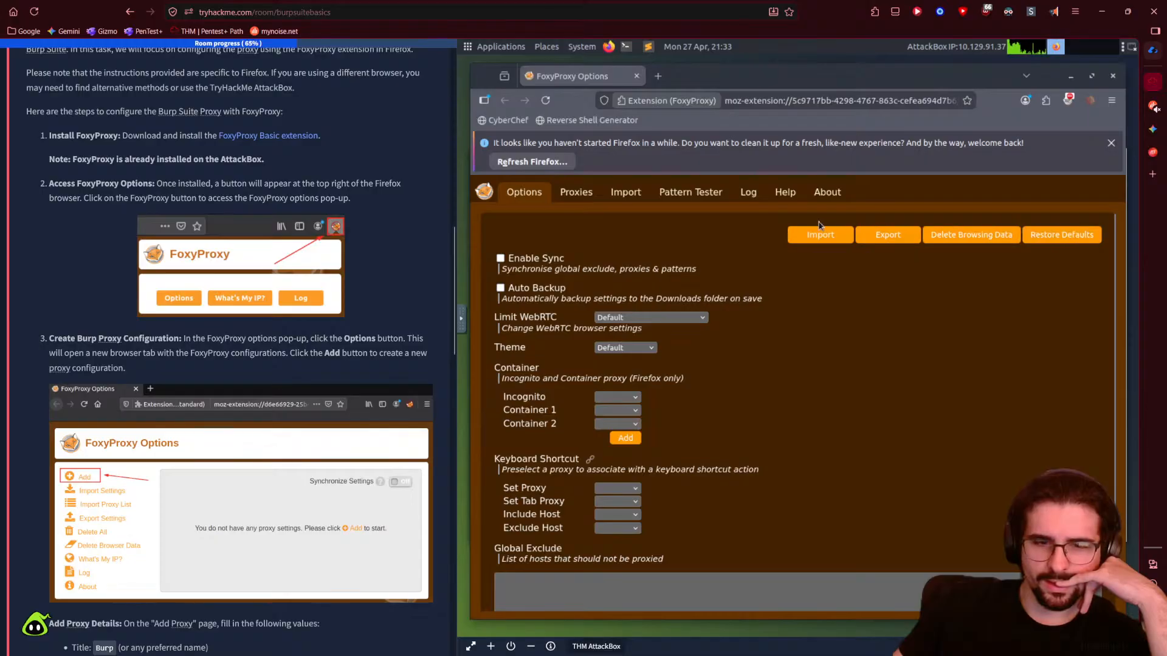
scroll(156, 511, "down", 3)
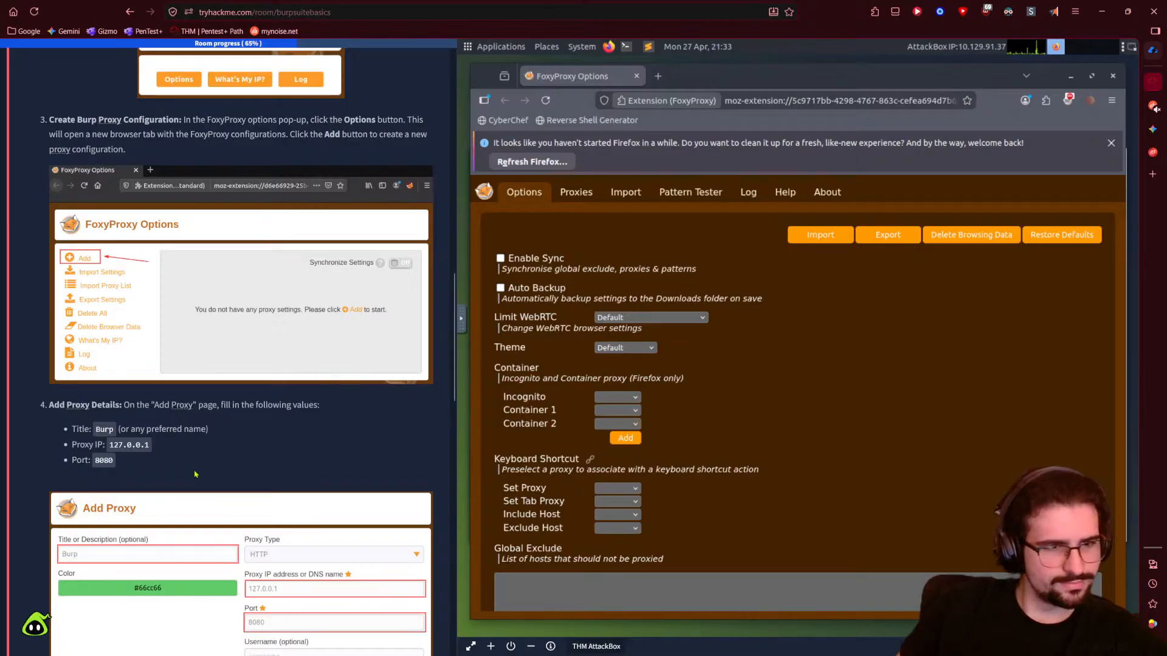
scroll(195, 474, "down", 1)
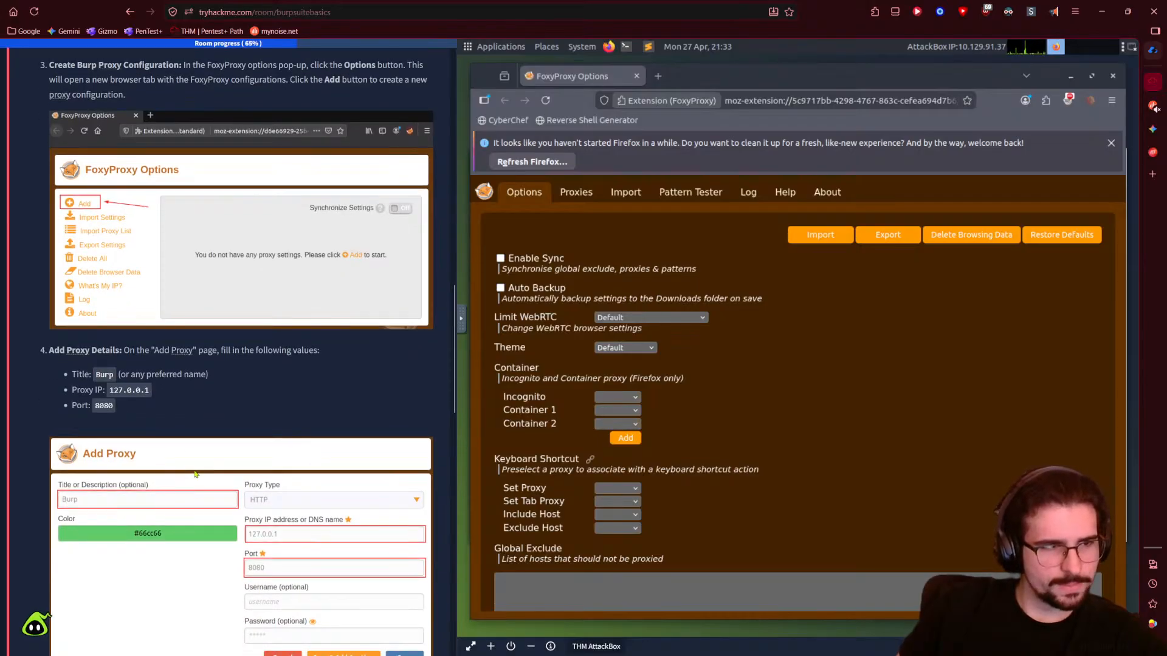
scroll(195, 474, "down", 2)
scroll(195, 473, "up", 4)
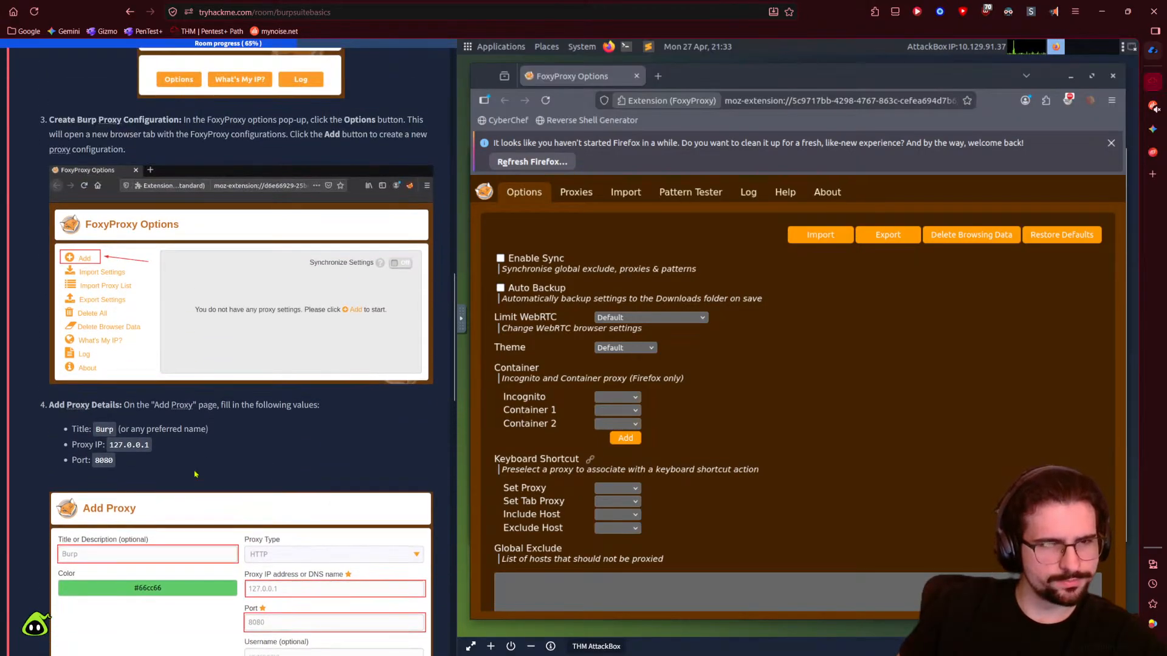
left_click(576, 194)
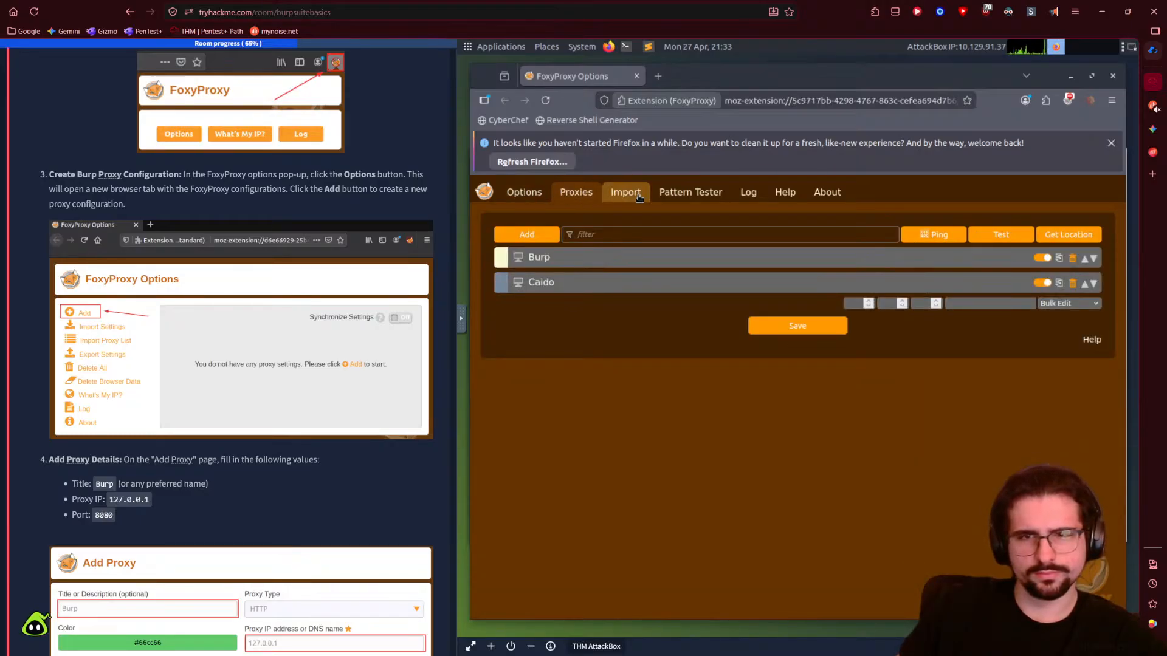
left_click(625, 193)
left_click(692, 193)
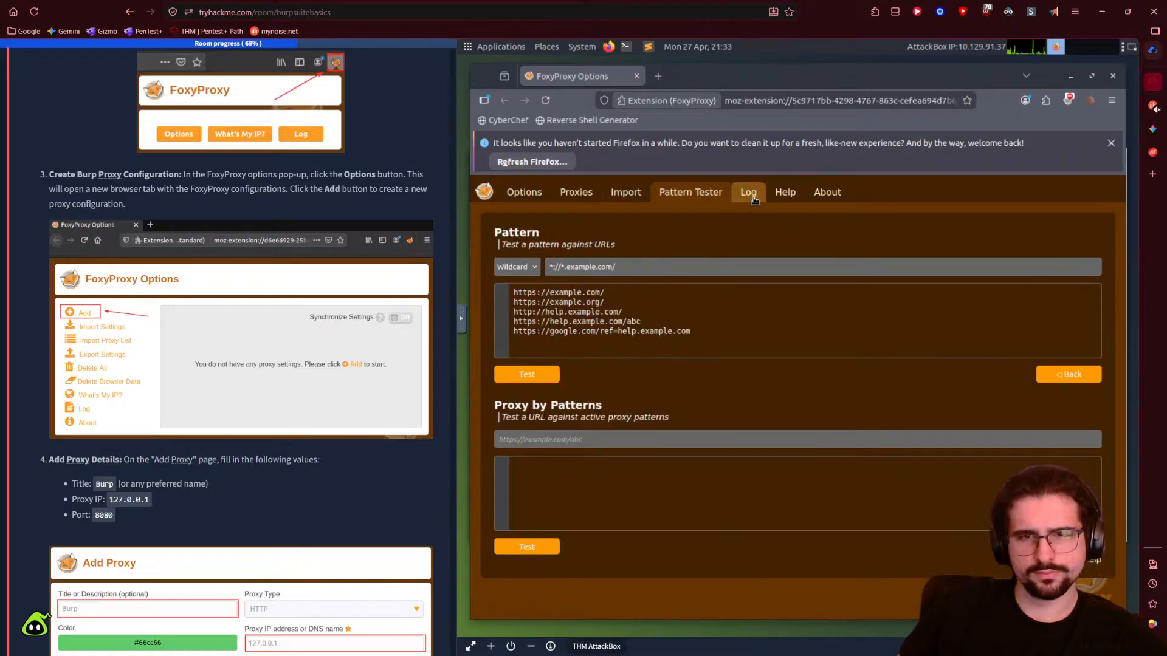
left_click(748, 193)
left_click(827, 192)
left_click(512, 223)
left_click(527, 201)
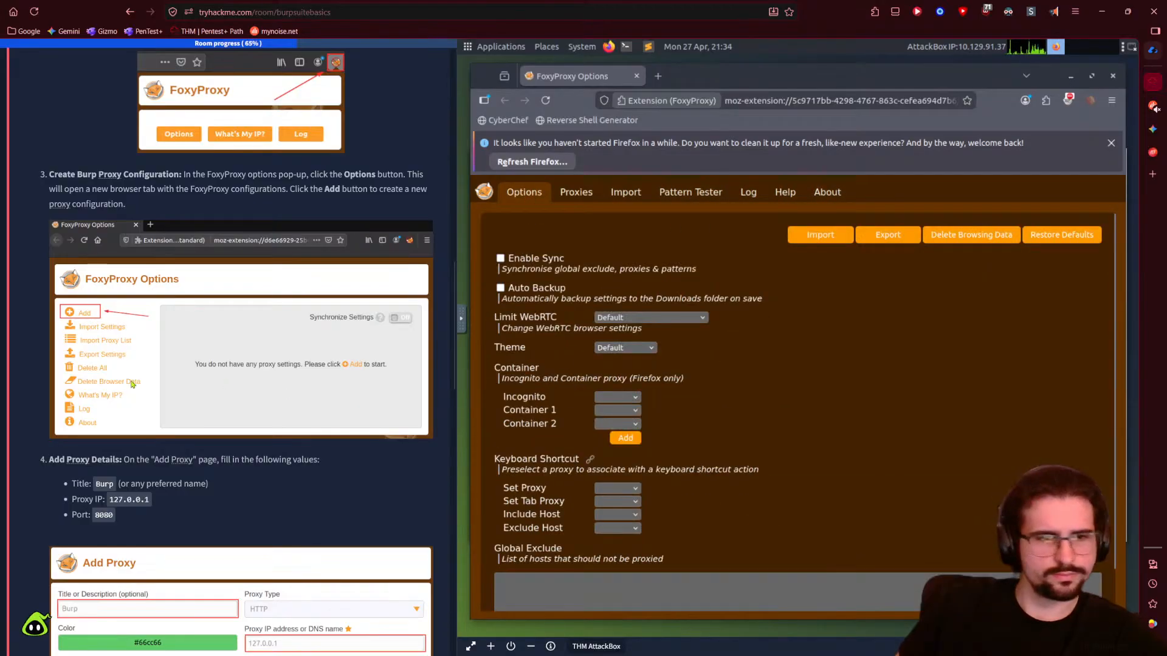
scroll(212, 484, "up", 3)
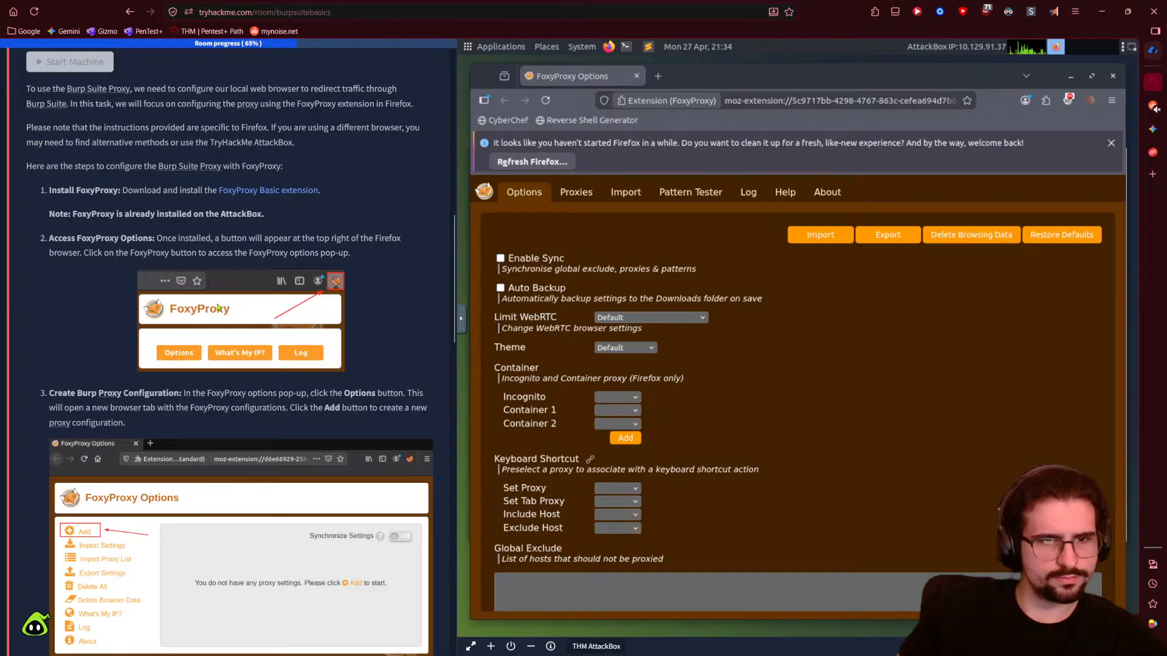
scroll(184, 411, "down", 5)
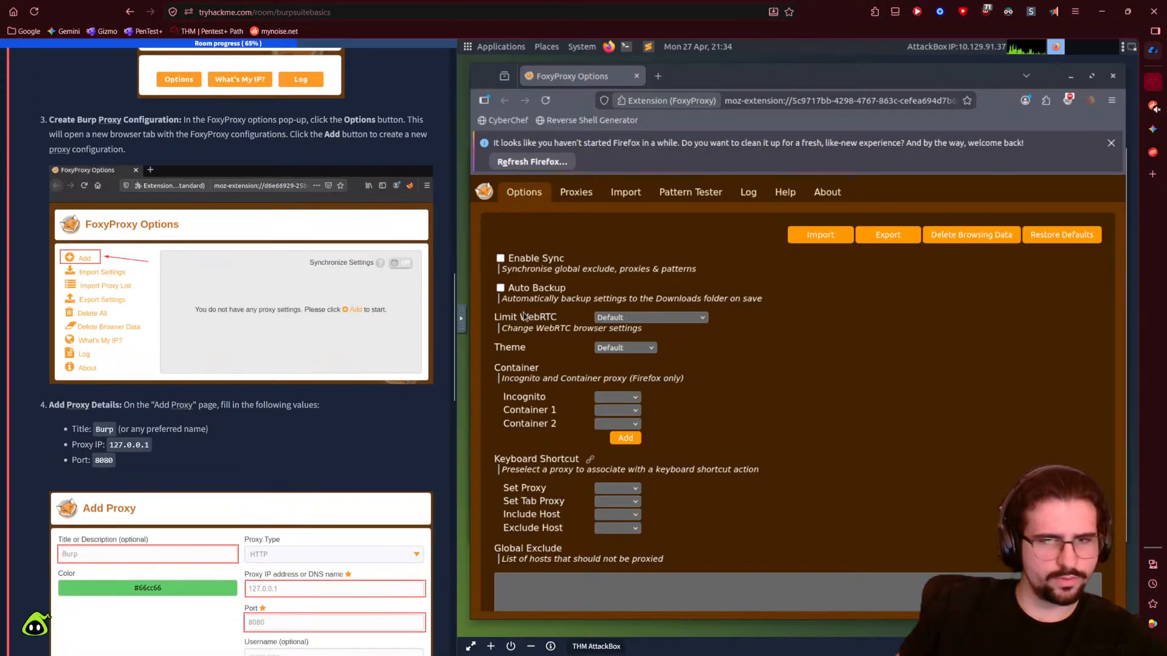
scroll(522, 388, "down", 1)
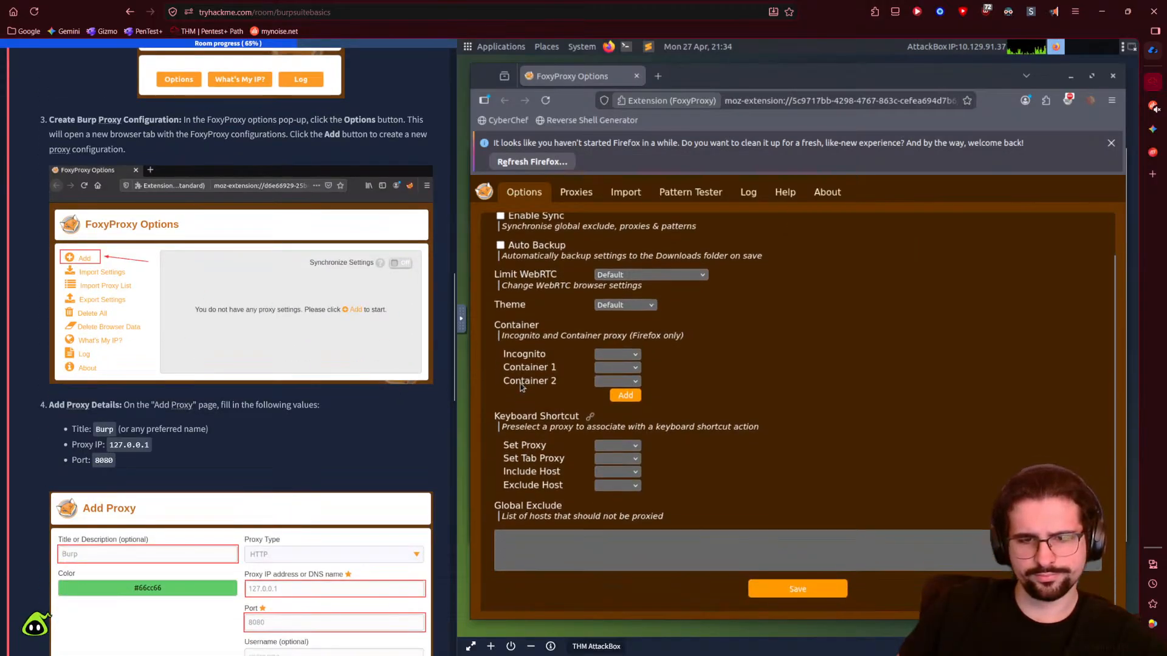
scroll(598, 495, "up", 1)
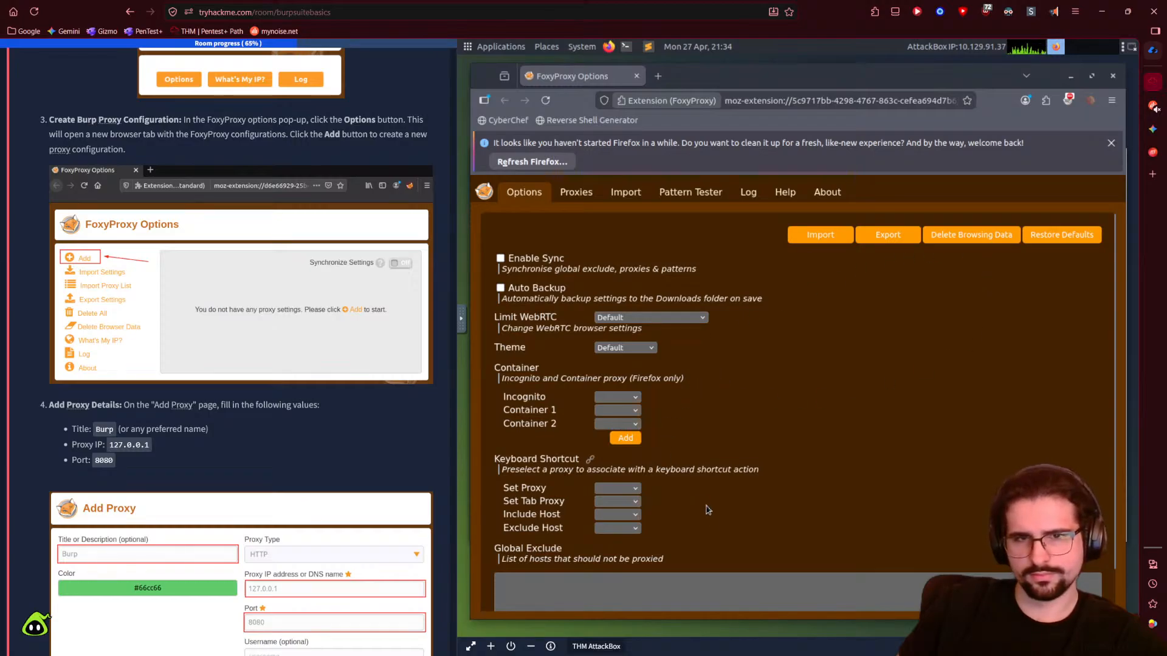
left_click(568, 194)
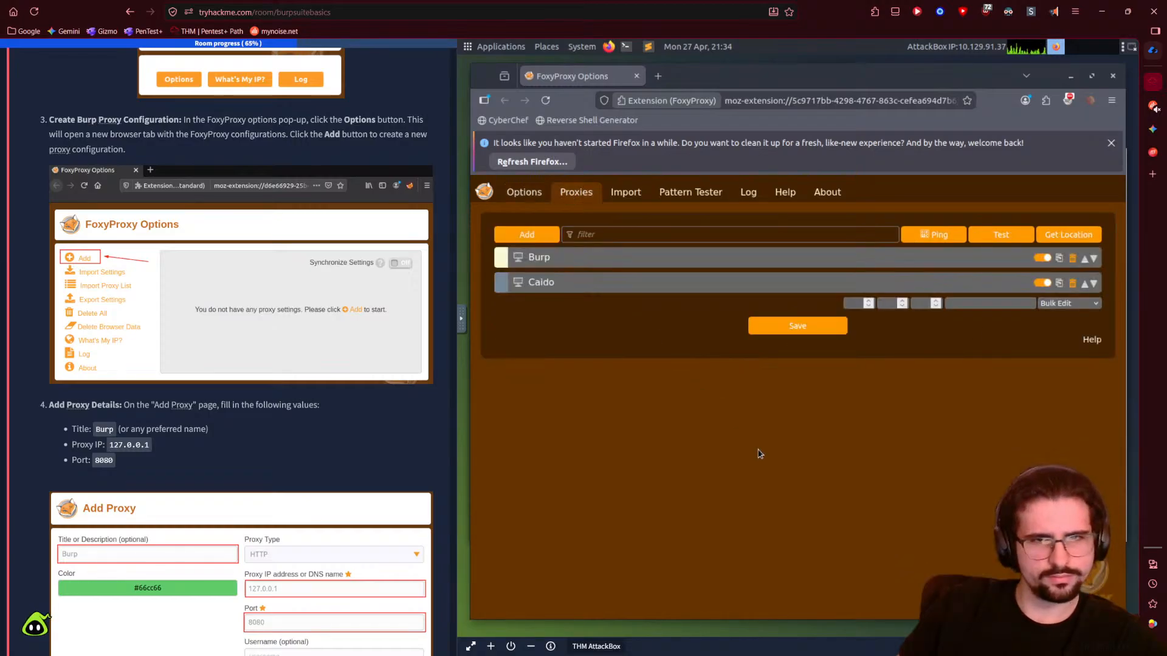
- Add a new FoxyProxy proxy entry and title it Burp
left_click(538, 236)
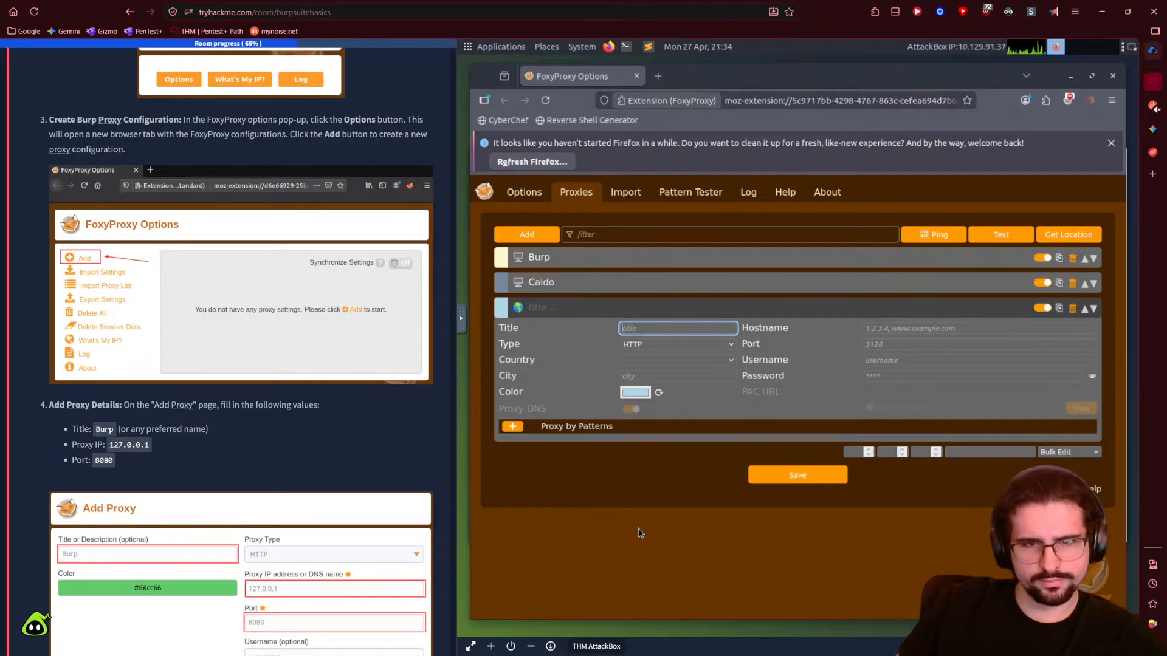
scroll(153, 412, "down", 1)
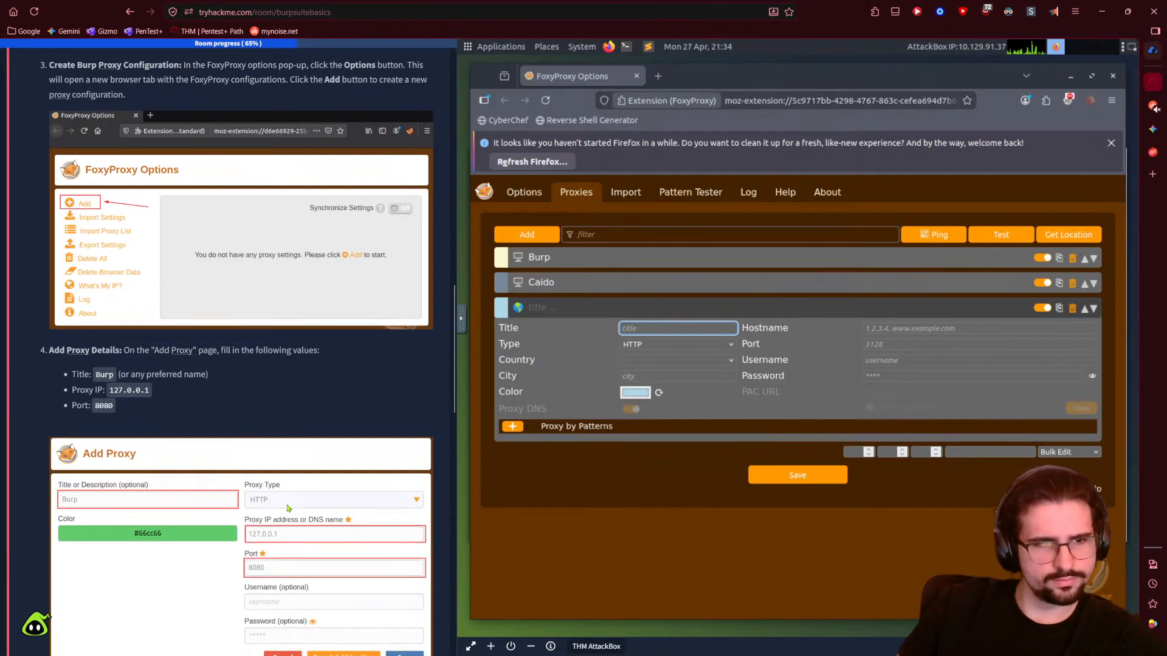
double_click(103, 373)
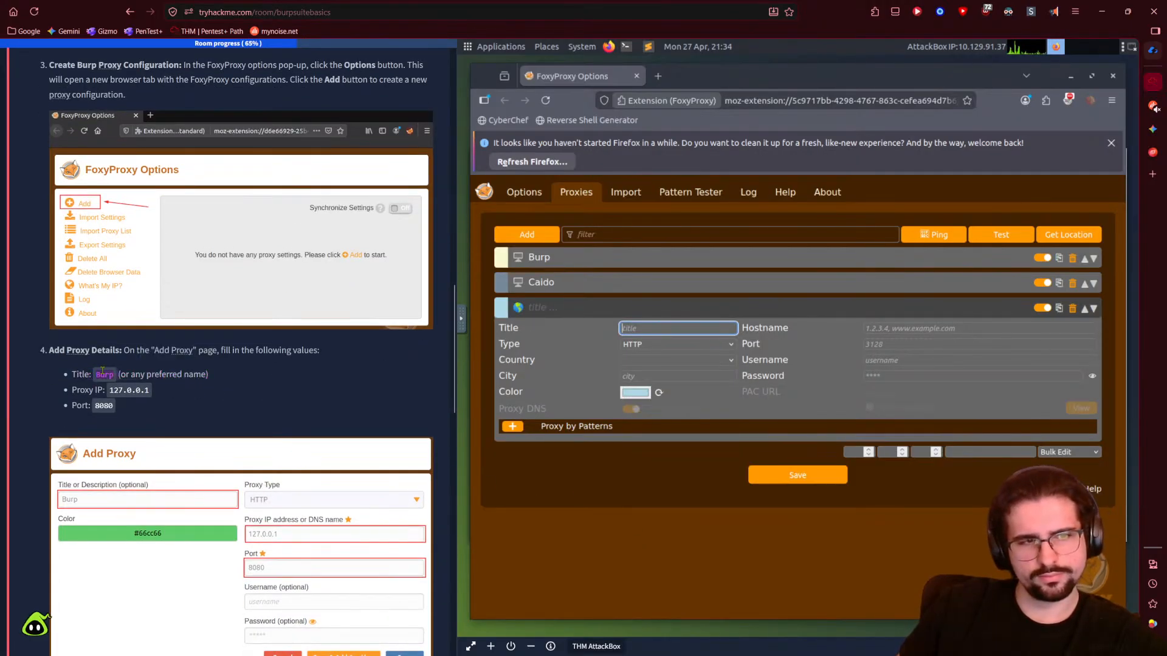
left_click(692, 328)
key("ctrl+v")
key("ctrl+z")
type("Burp")
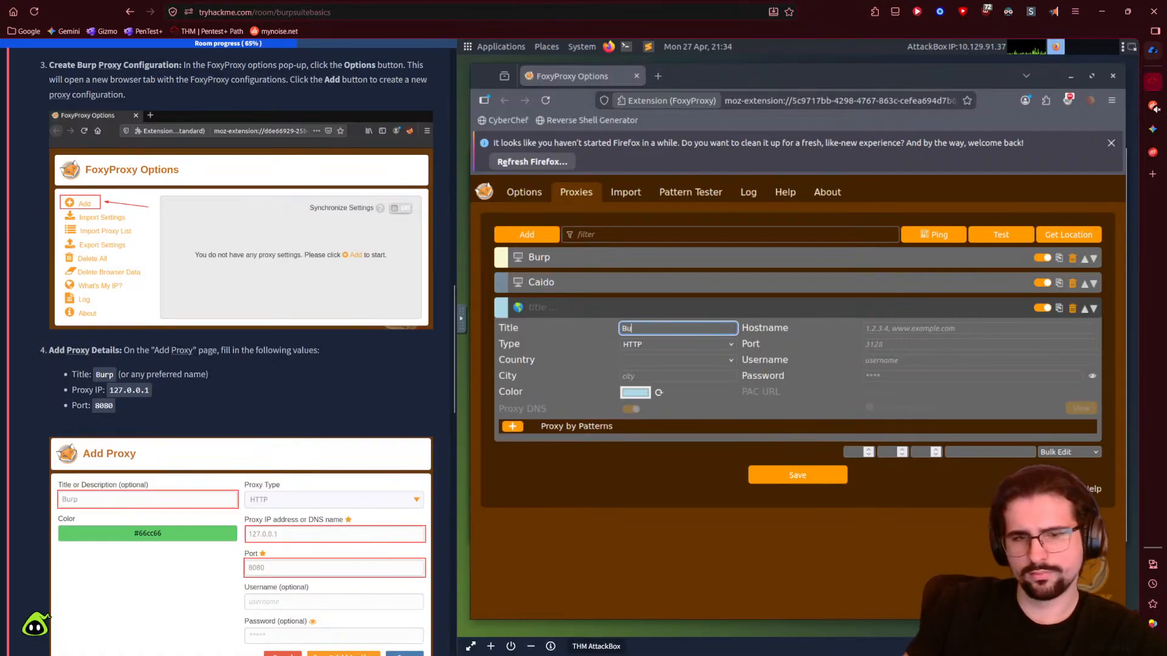
left_click(129, 390)
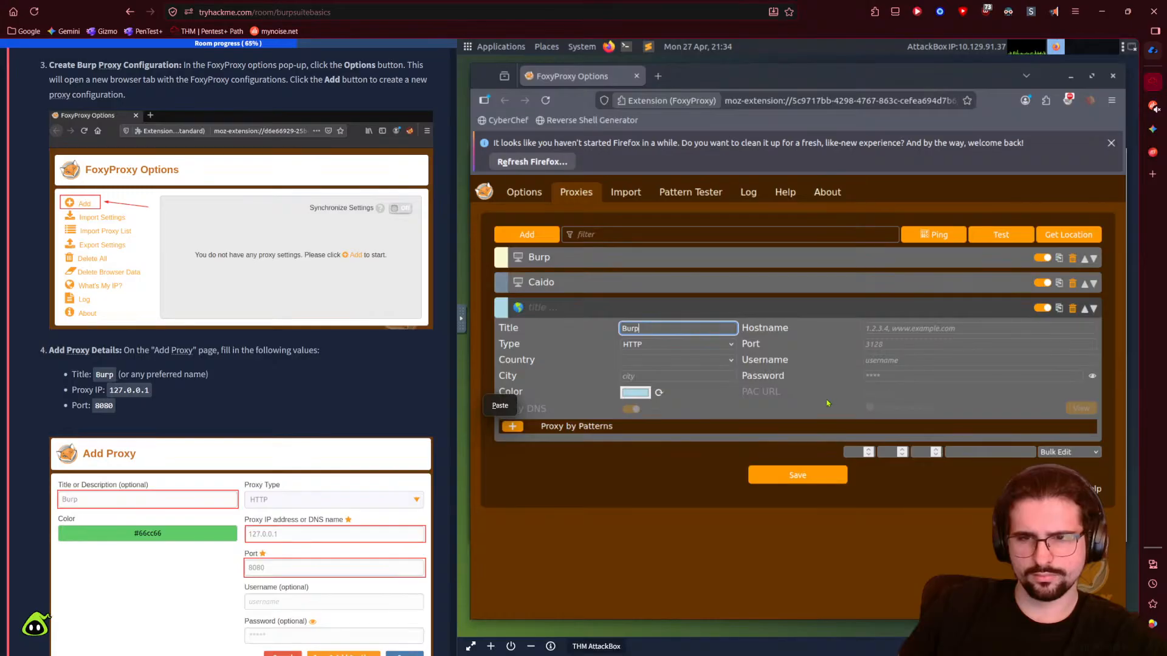
left_click(745, 417)
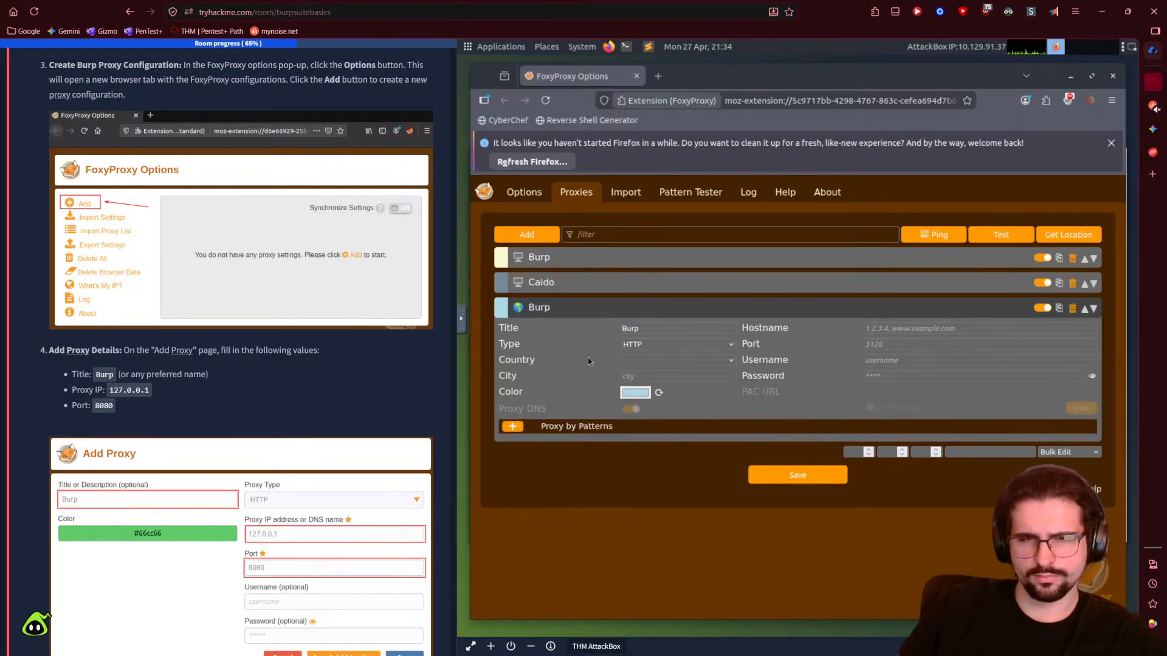
- Set the new Burp entry's hostname to 127.0.0.1 and its port to 8080
left_click(908, 329)
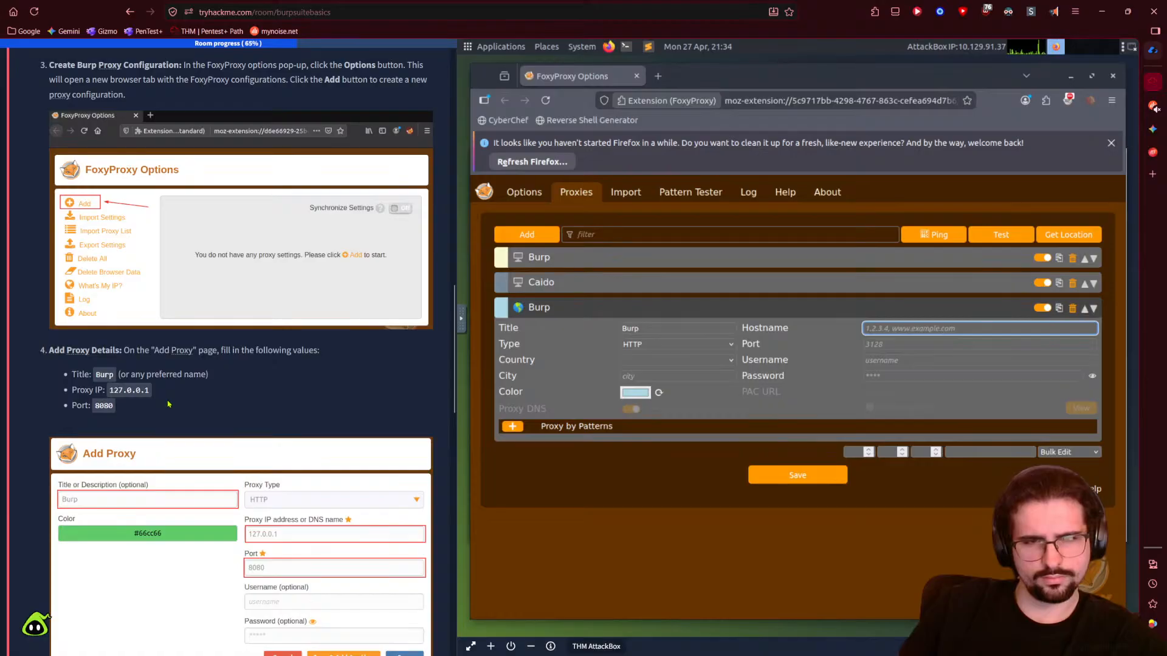
left_click_drag(109, 391, 149, 390)
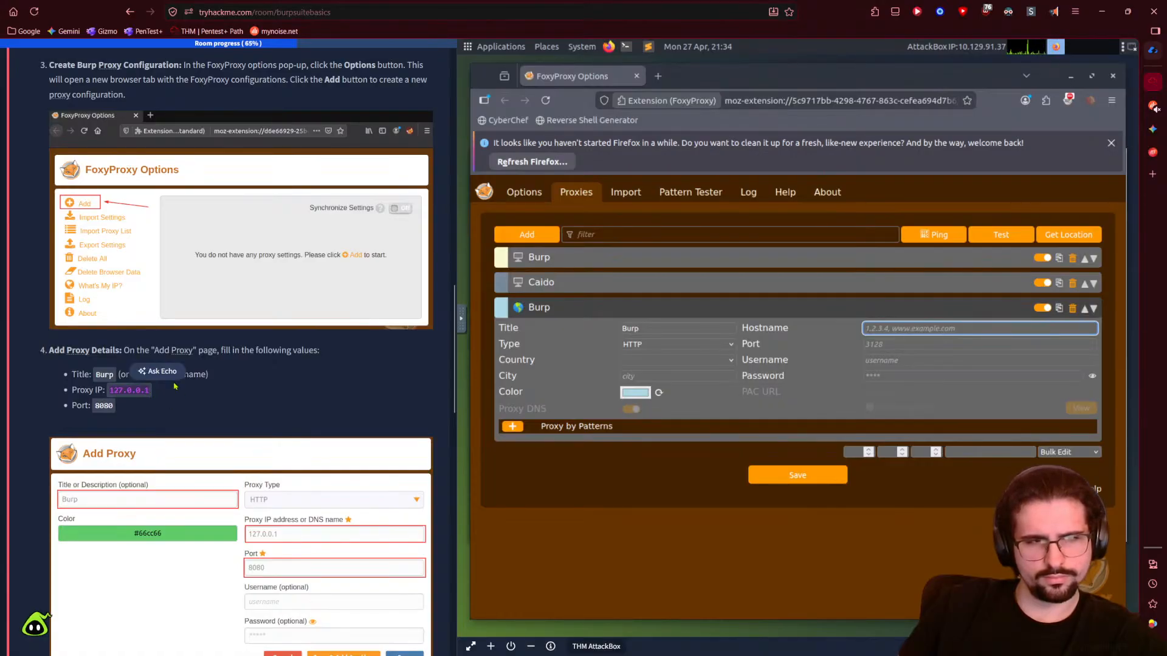
left_click(978, 328)
type("12")
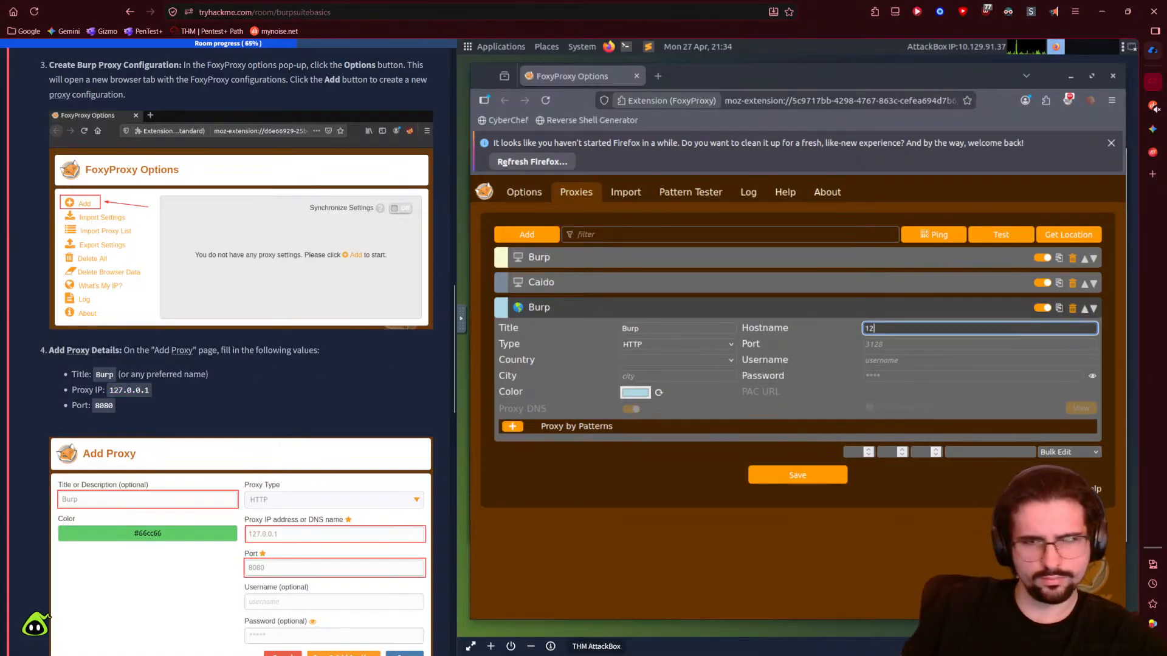
type("7.")
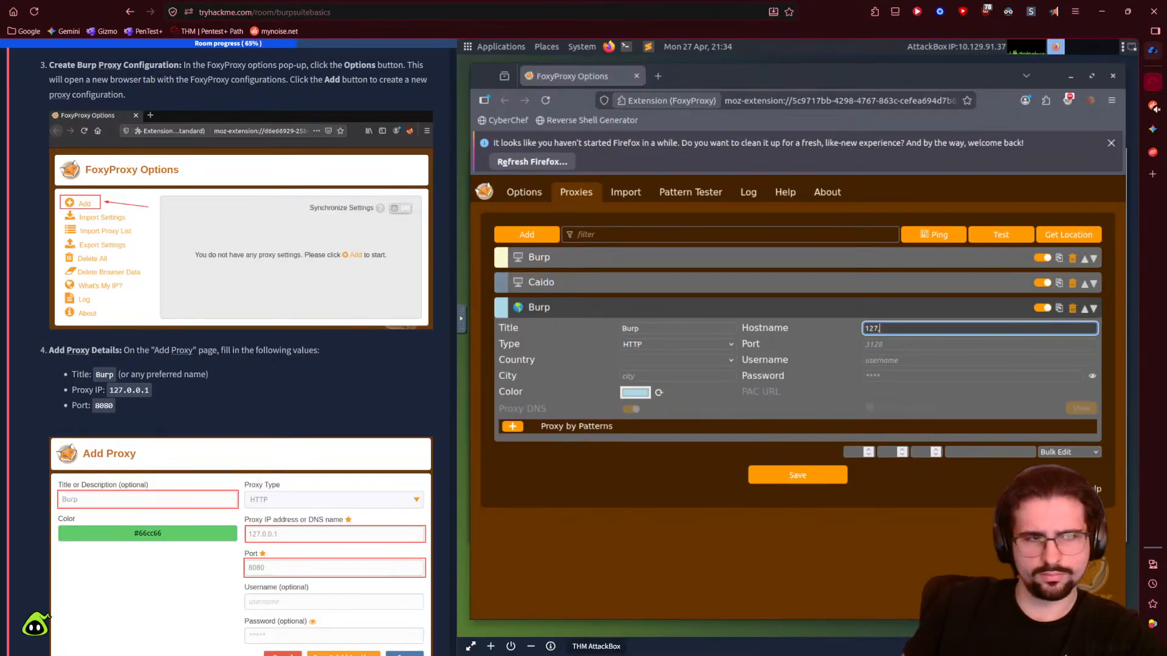
type(".0.1")
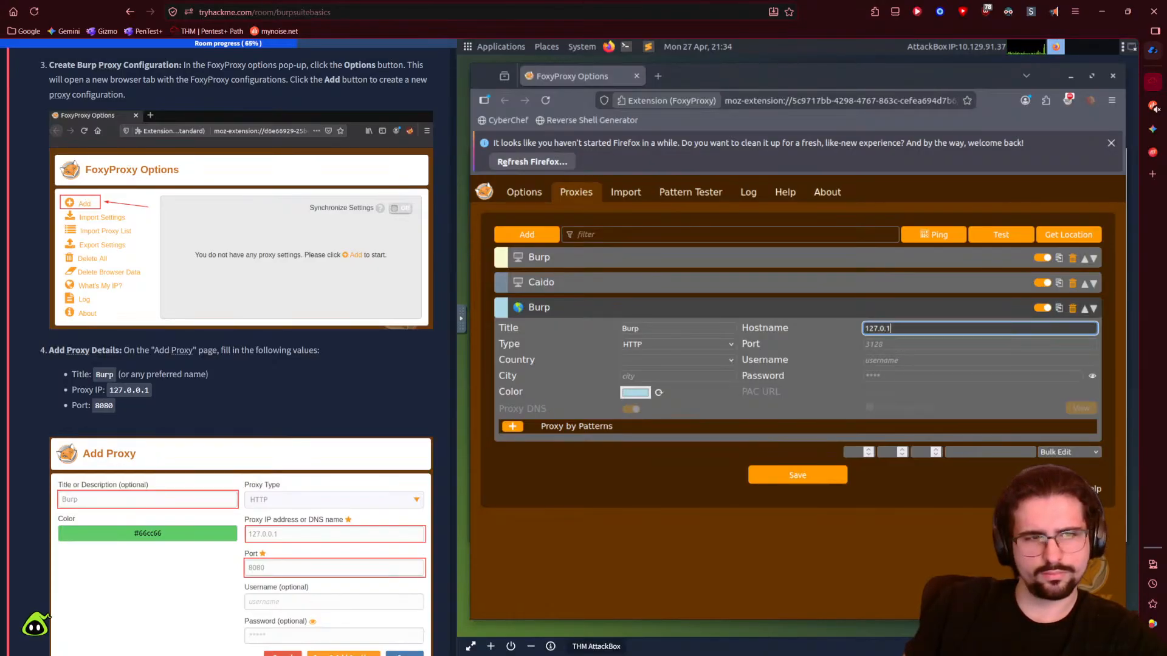
type(".0.1")
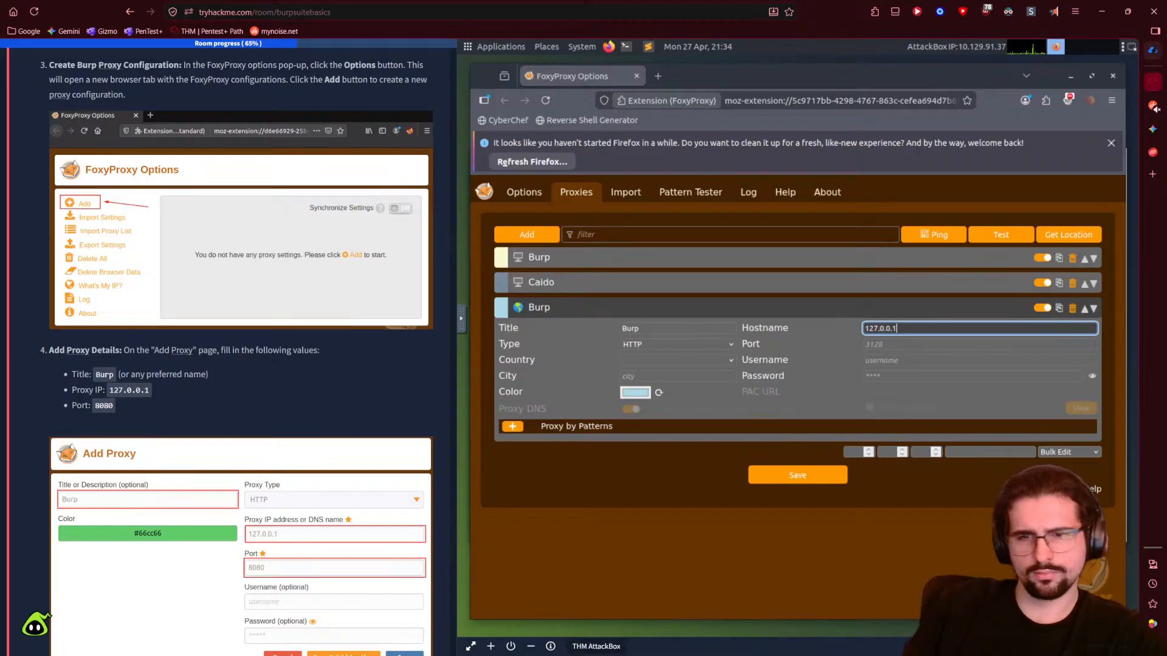
left_click(913, 345)
type("8080")
scroll(151, 380, "down", 2)
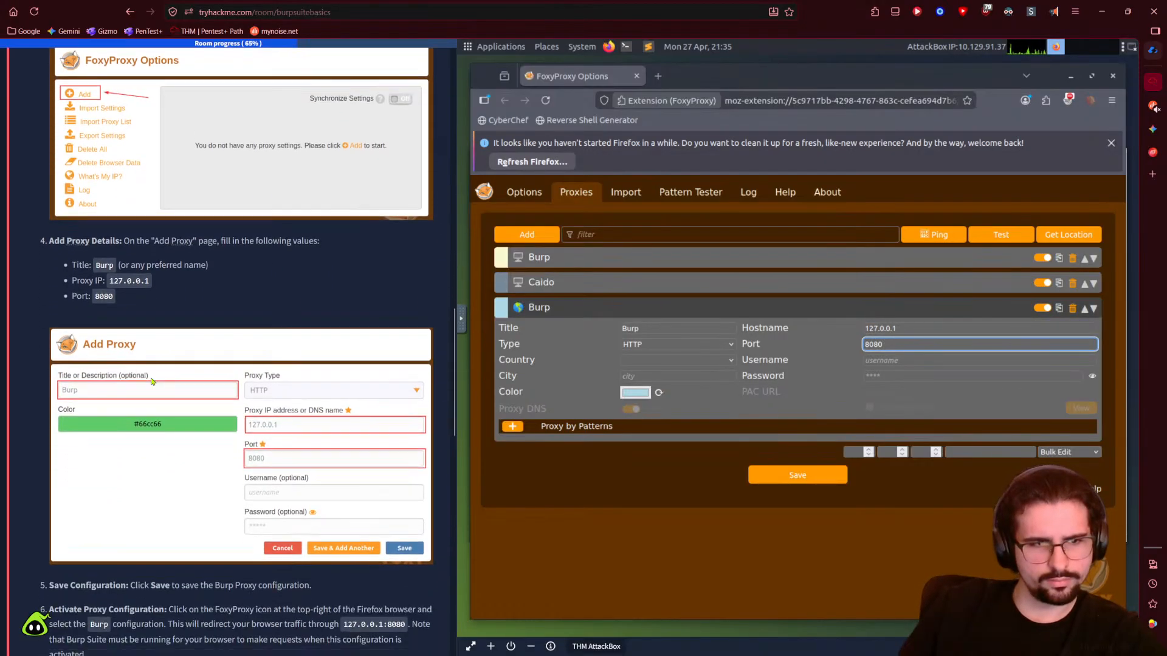
scroll(152, 381, "down", 3)
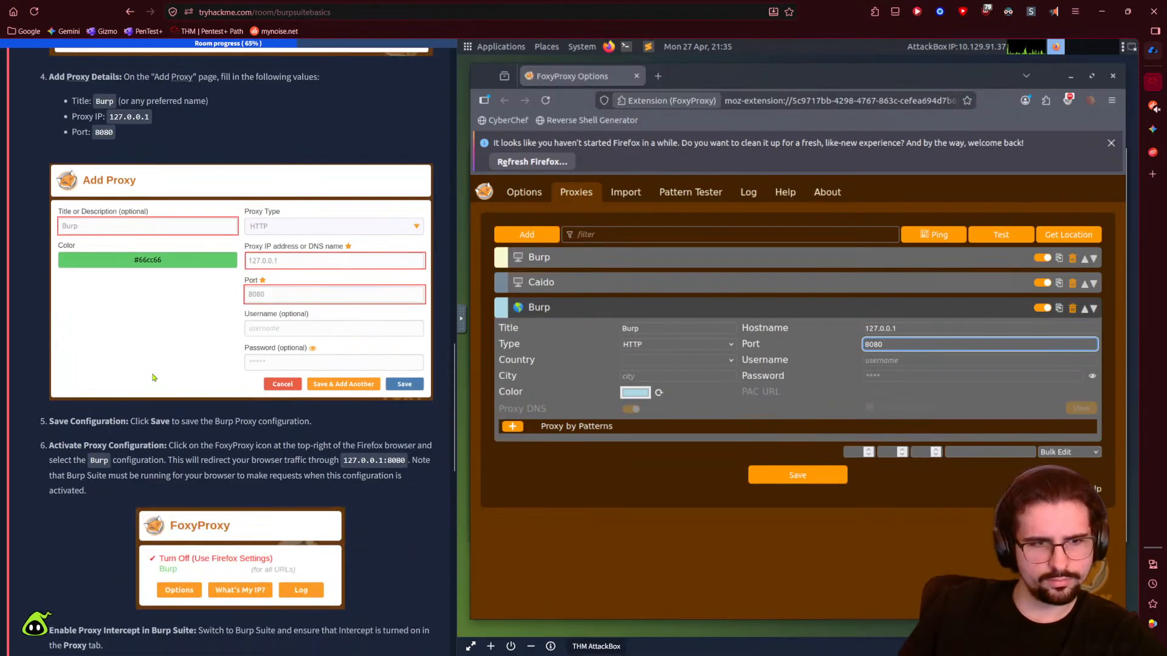
- Save the new Burp proxy, inspect the first Burp entry's details, and save again
left_click(788, 480)
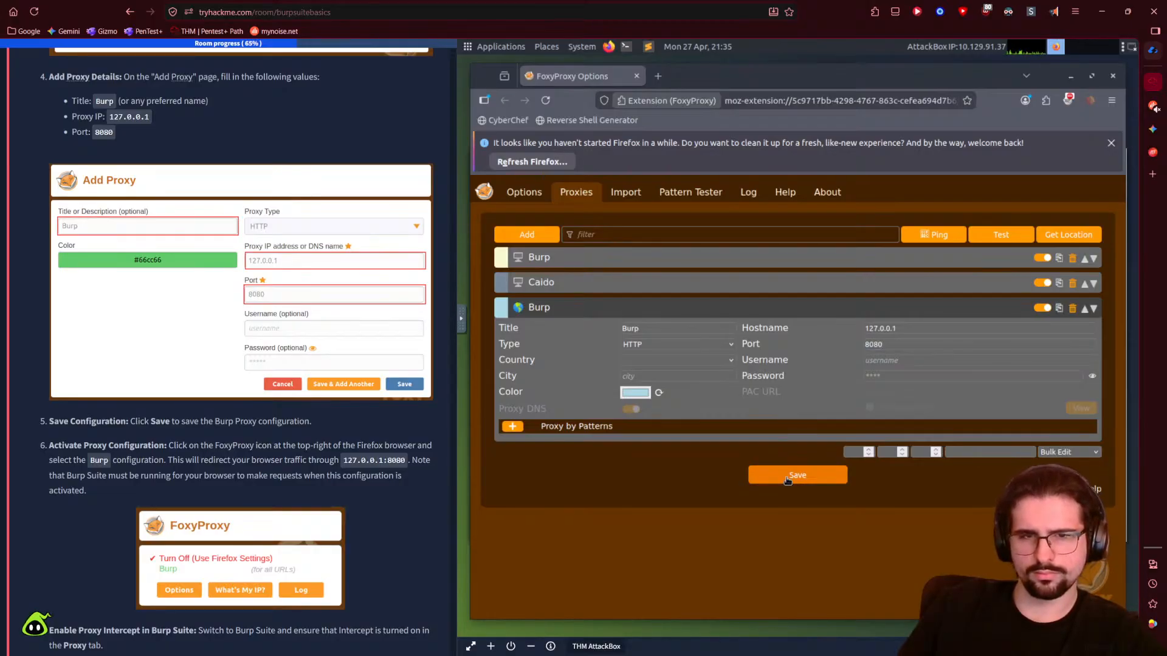
left_click(1098, 261)
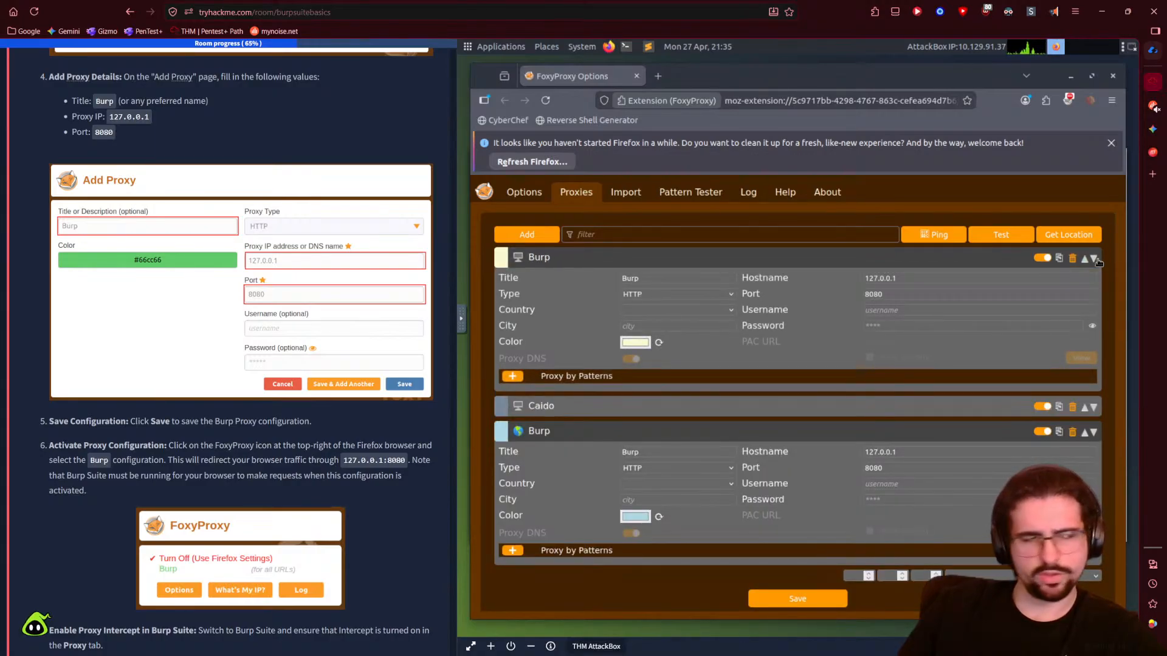
left_click(1098, 261)
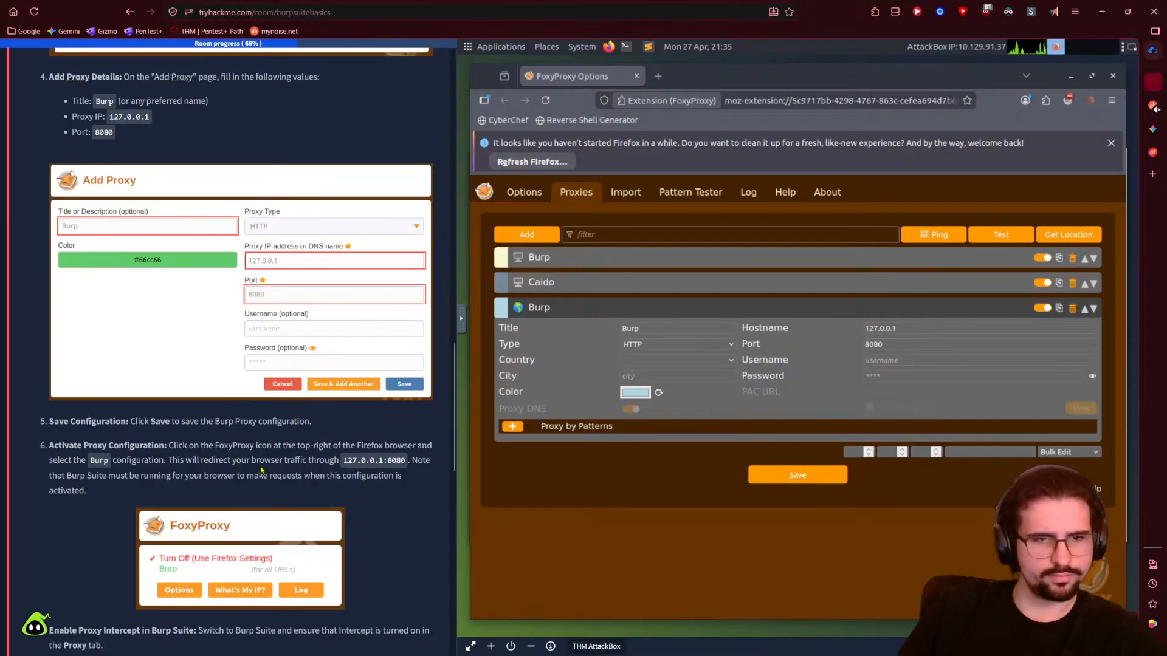
scroll(261, 470, "up", 8)
scroll(266, 473, "down", 6)
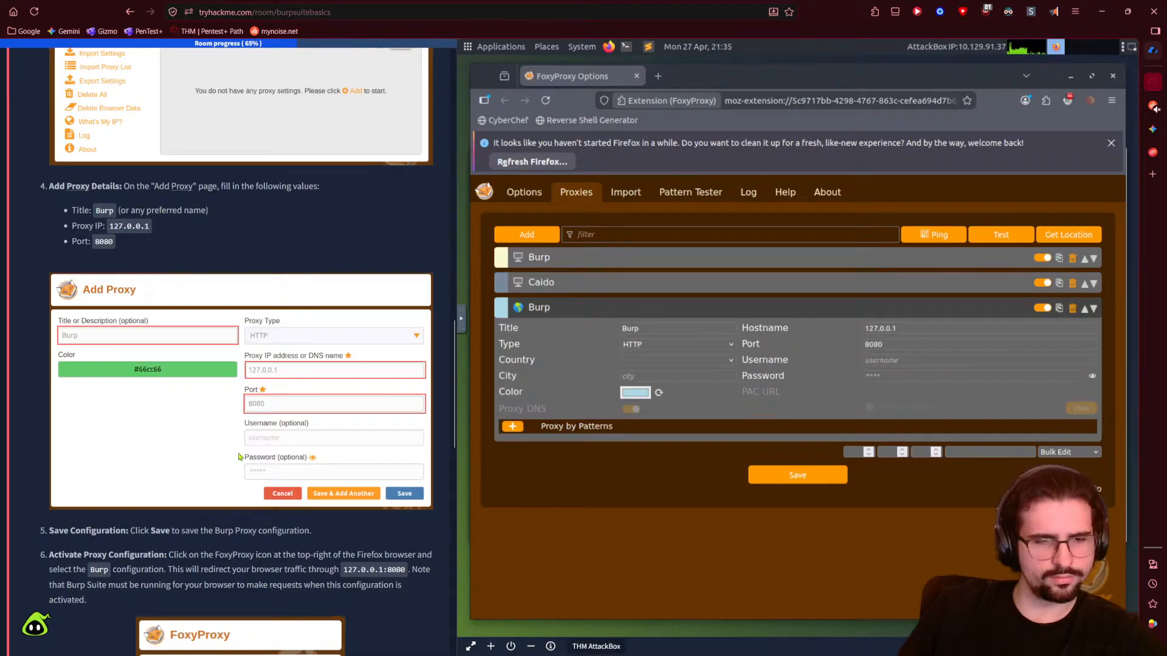
scroll(239, 457, "down", 1)
left_click(781, 483)
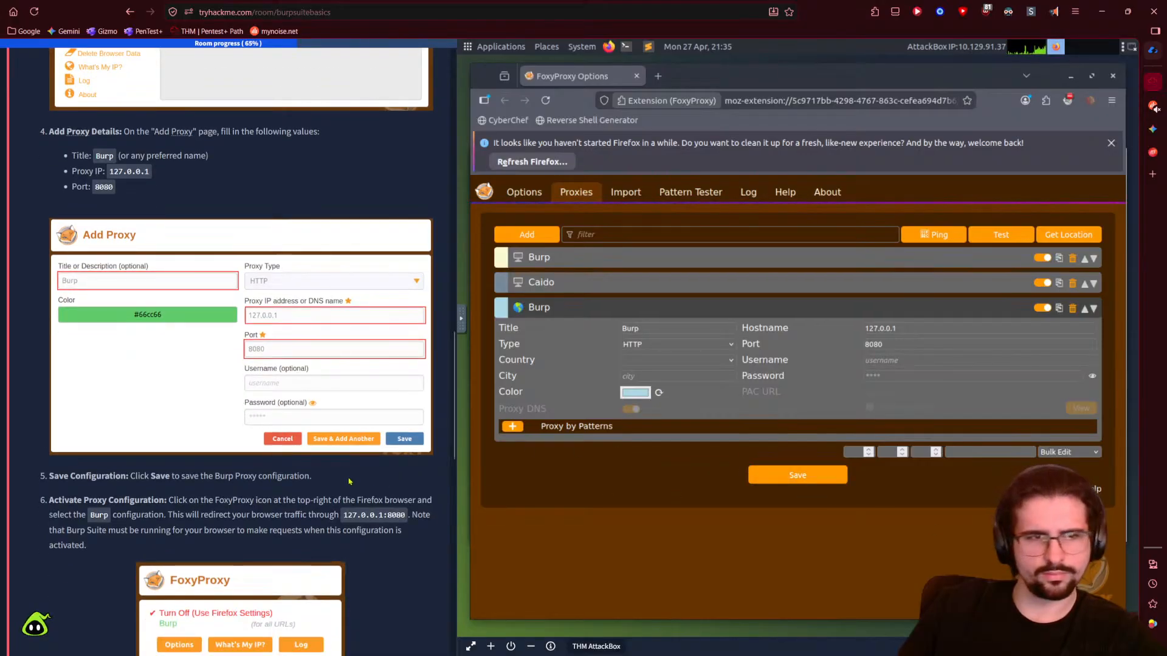
- Move the new Burp entry above Caido and back, then collapse the expanded entries
scroll(350, 481, "down", 1)
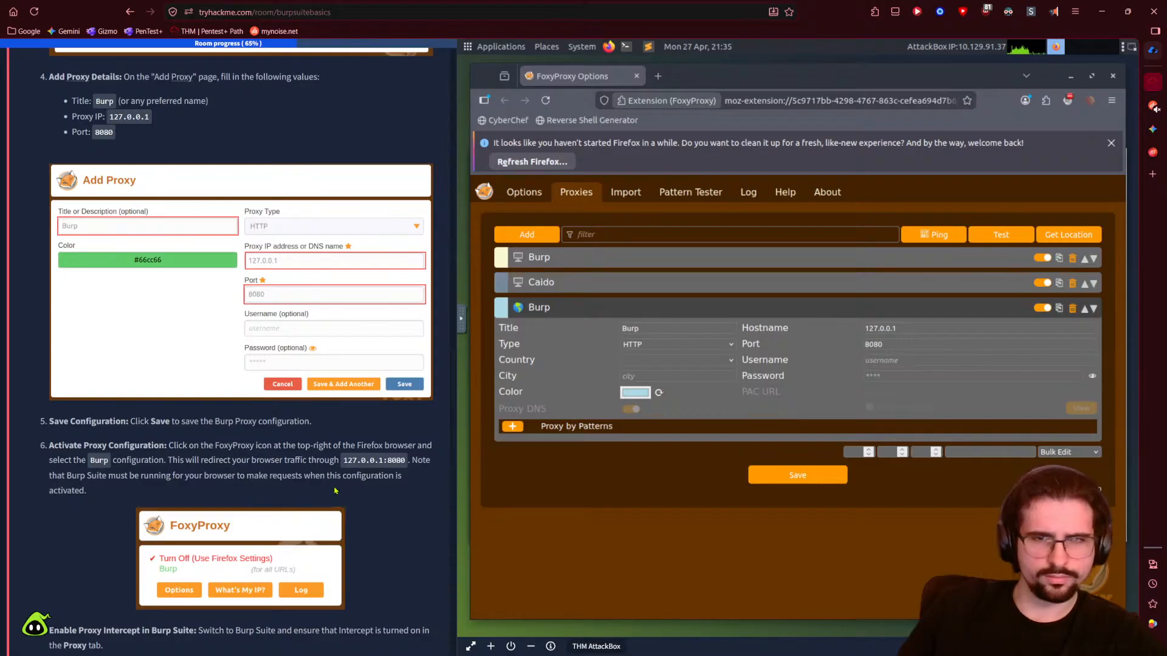
left_click(1084, 311)
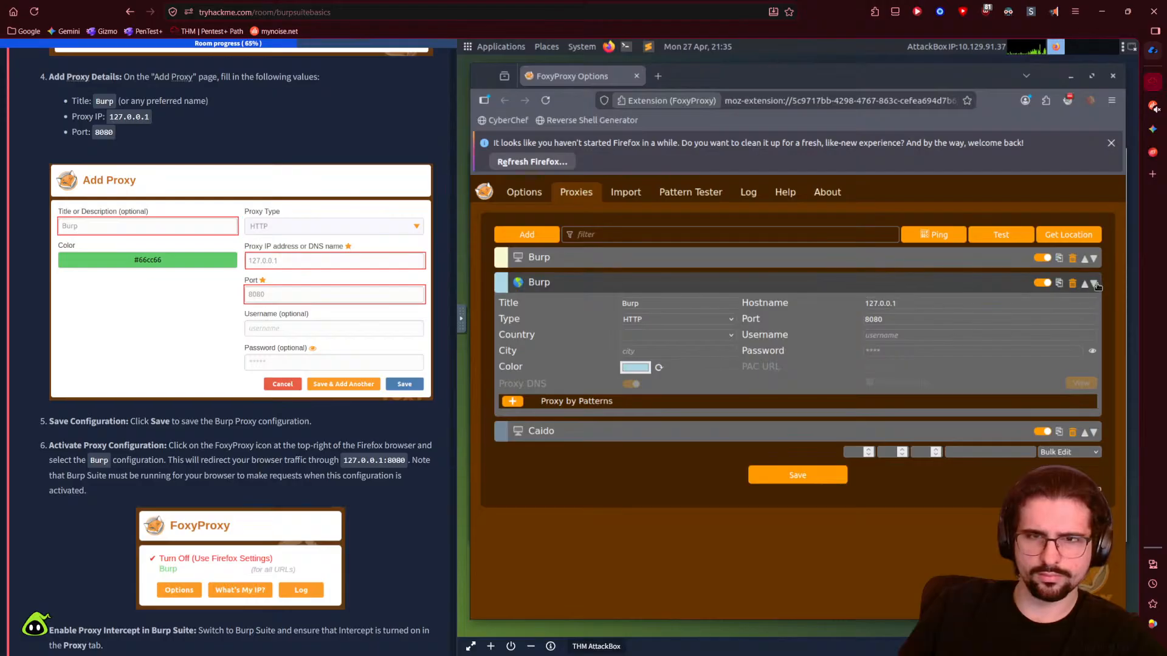
left_click(1093, 283)
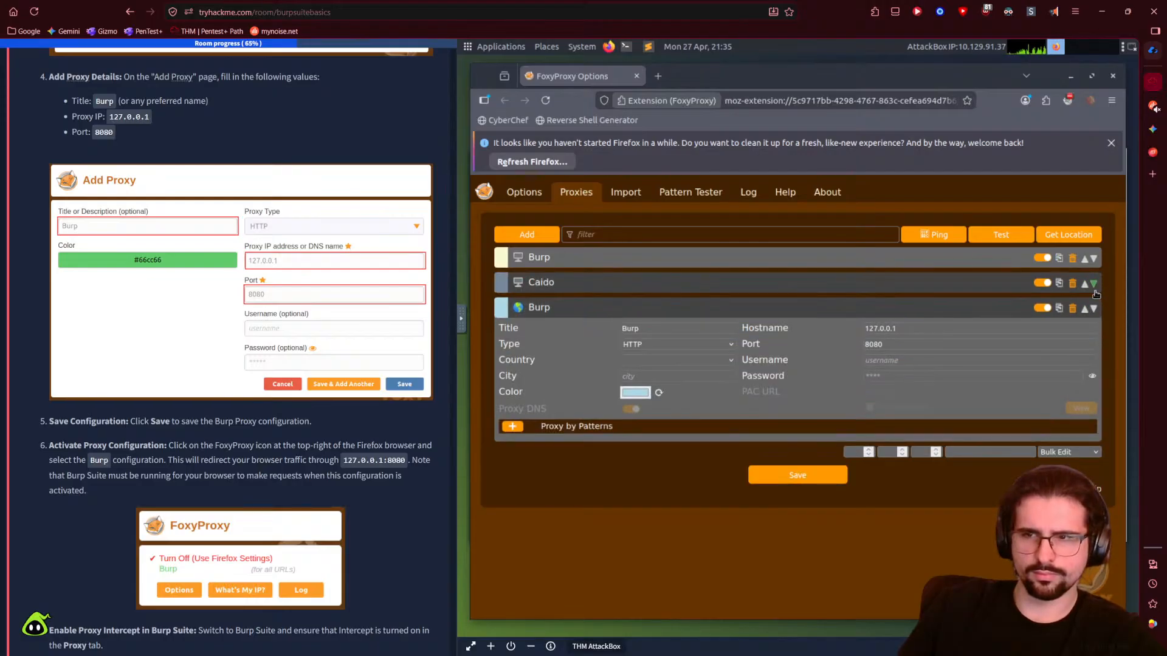
left_click(811, 282)
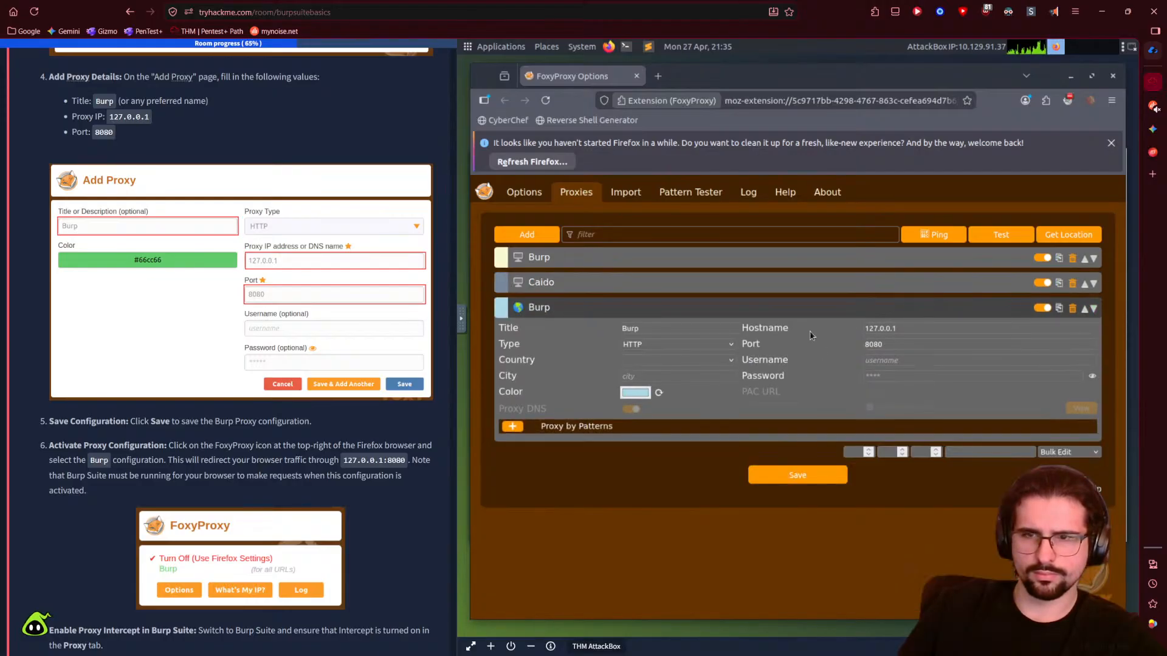
left_click(794, 311)
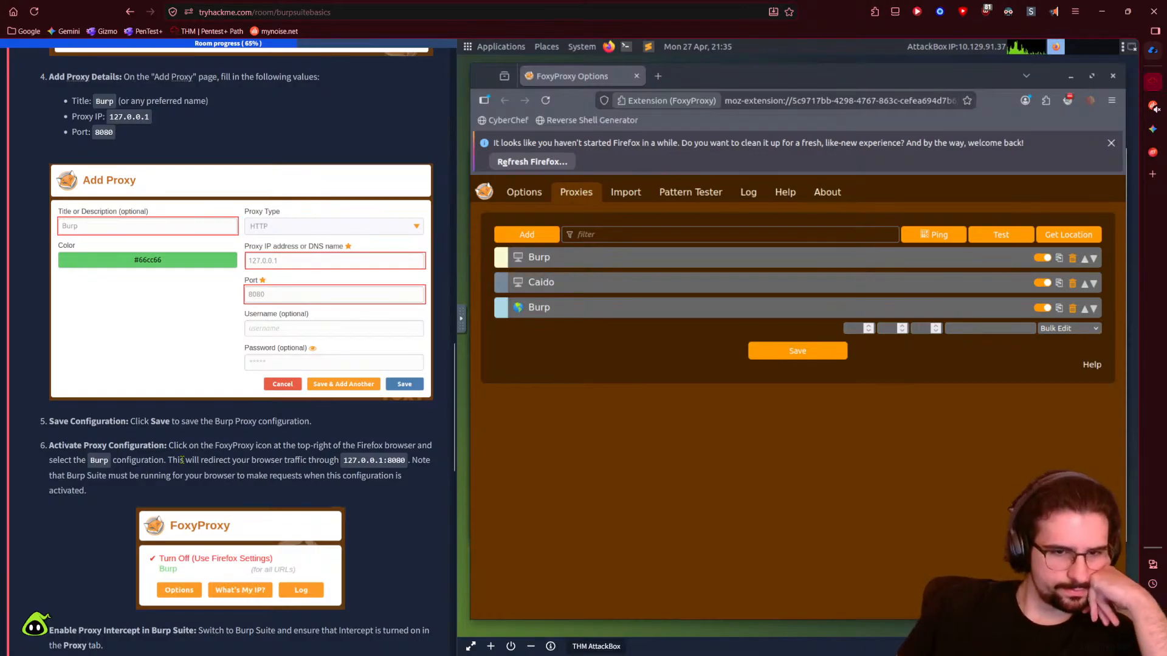
scroll(140, 522, "down", 1)
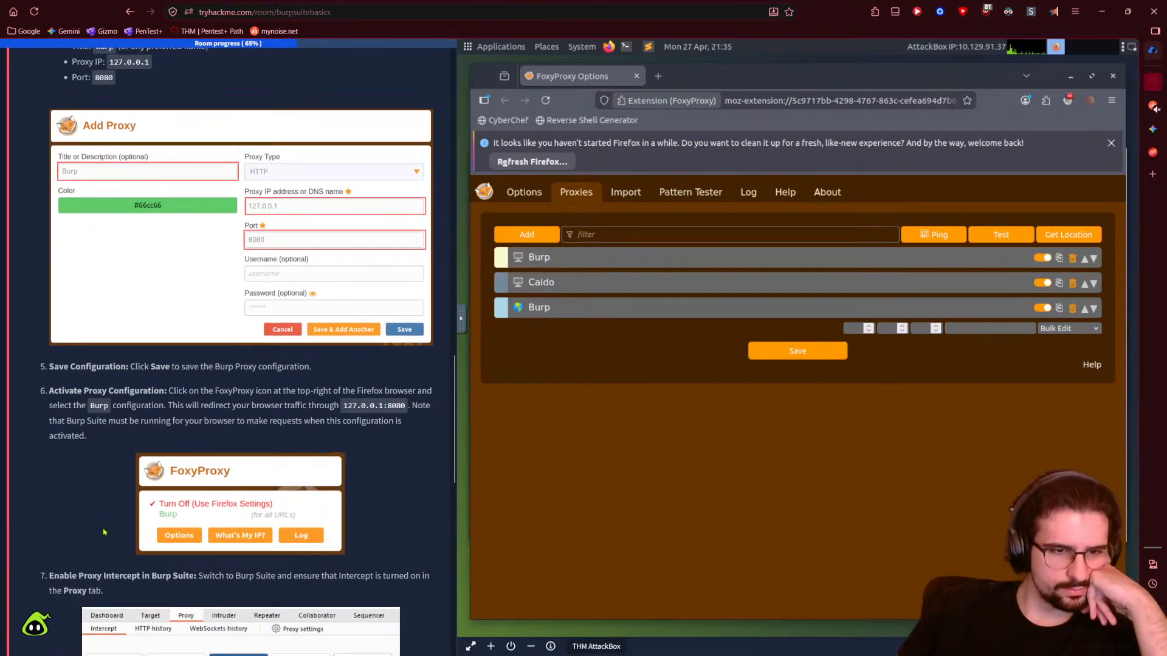
scroll(104, 532, "down", 1)
scroll(107, 530, "down", 1)
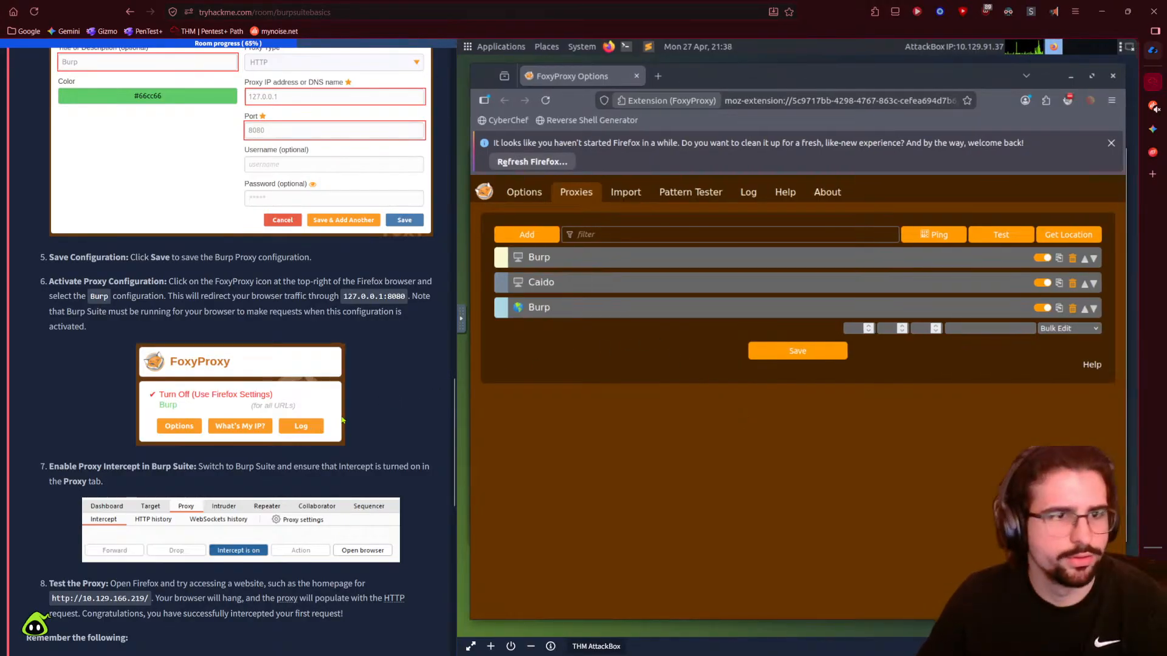
left_click(1153, 108)
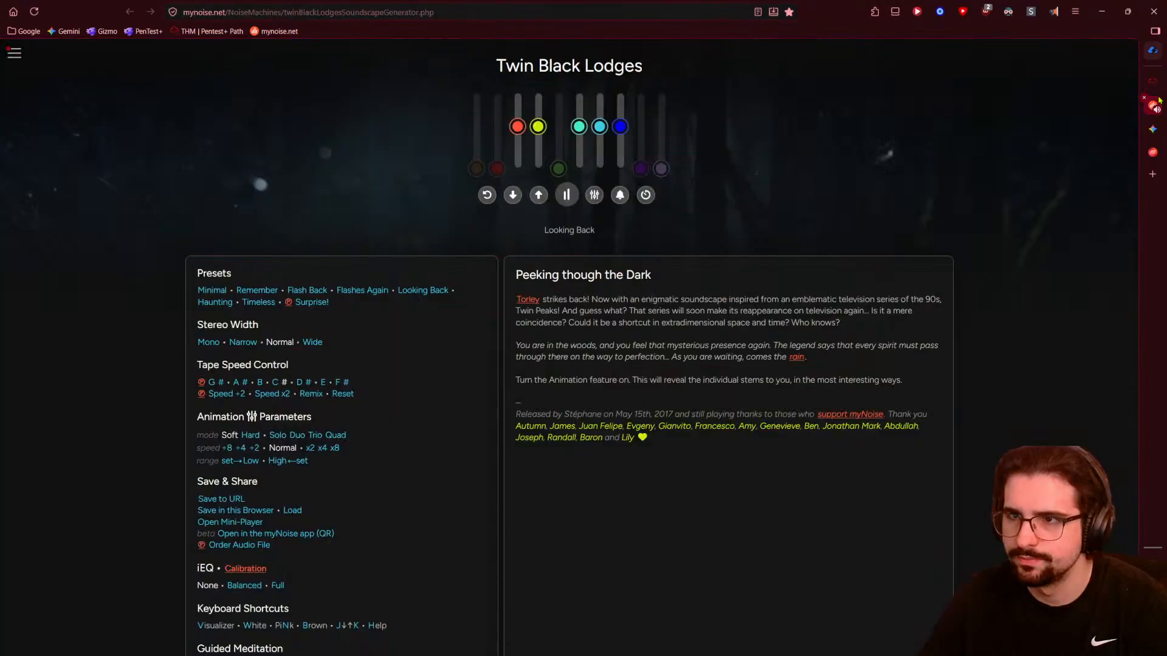
- Switch myNoise to the Flashes Again preset, lower levels twice, and return to TryHackMe
left_click(370, 291)
left_click(516, 200)
left_click(516, 199)
left_click(516, 200)
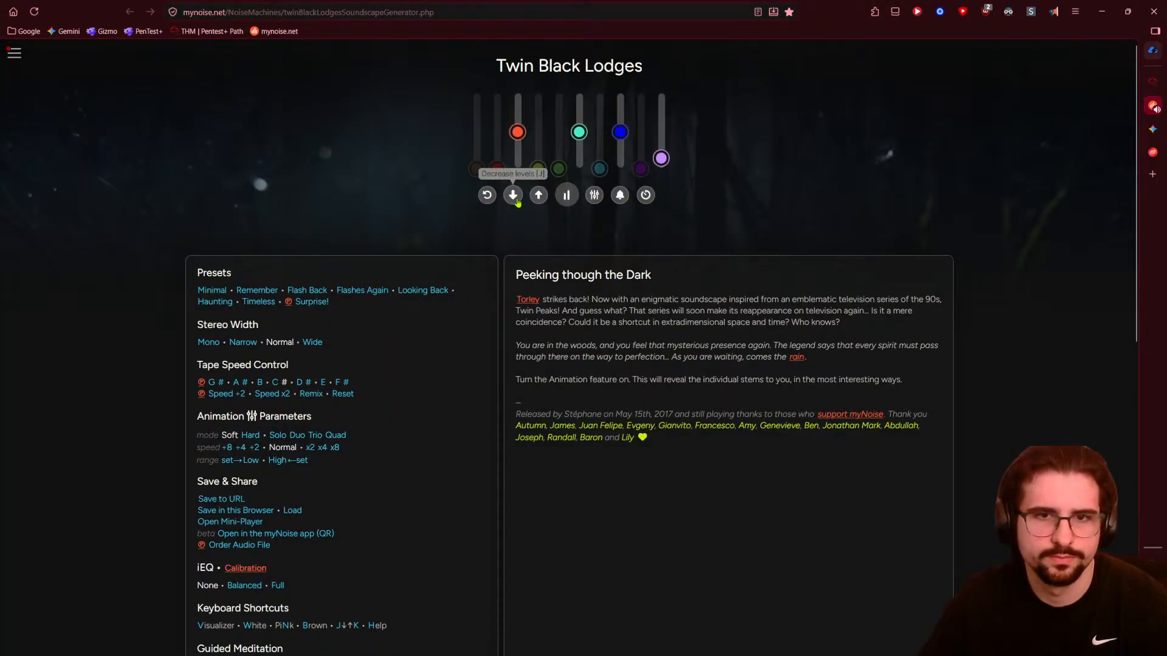
left_click(516, 199)
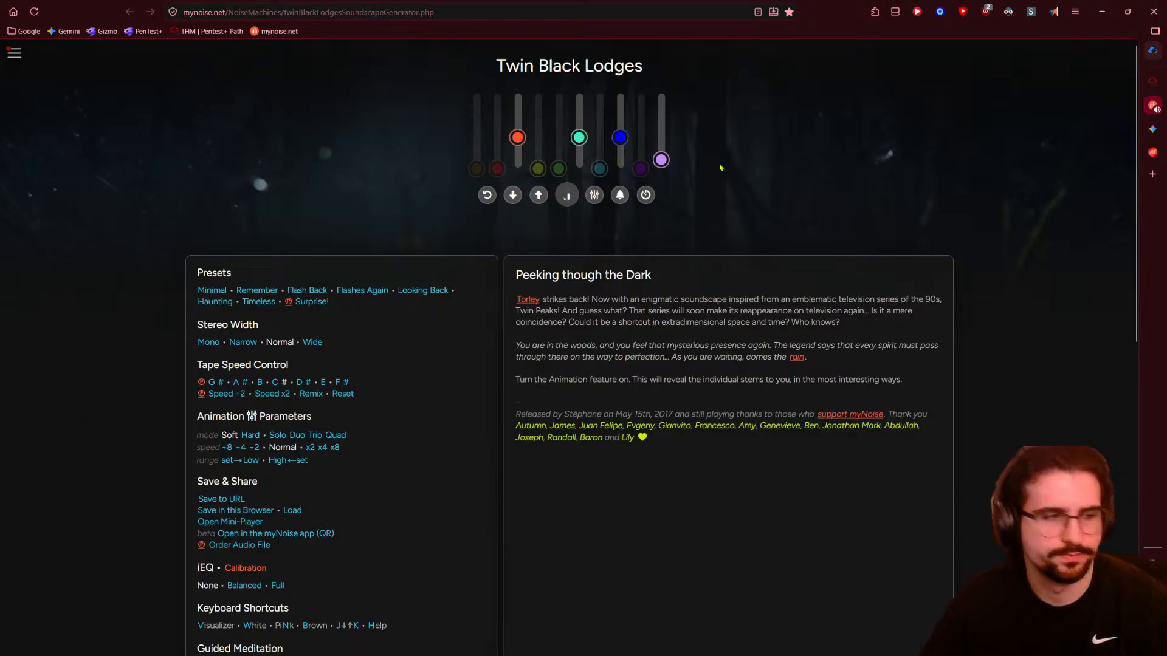
left_click(1157, 84)
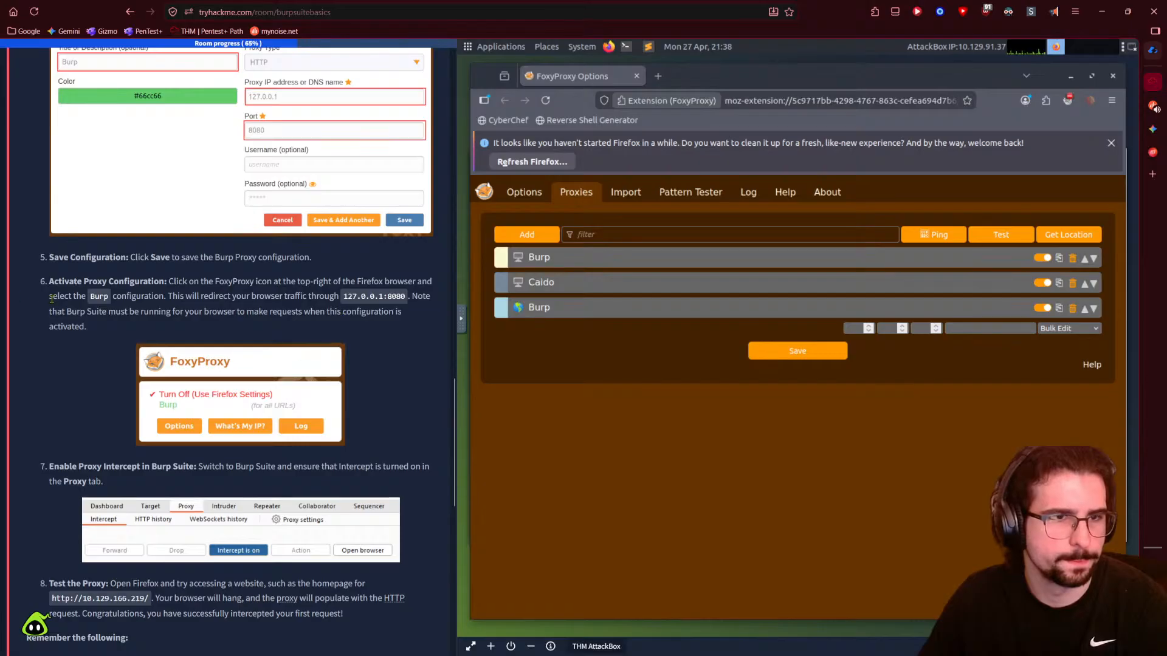
- Look over FoxyProxy's general options and proxy list, then open a blank new tab
scroll(43, 301, "up", 3)
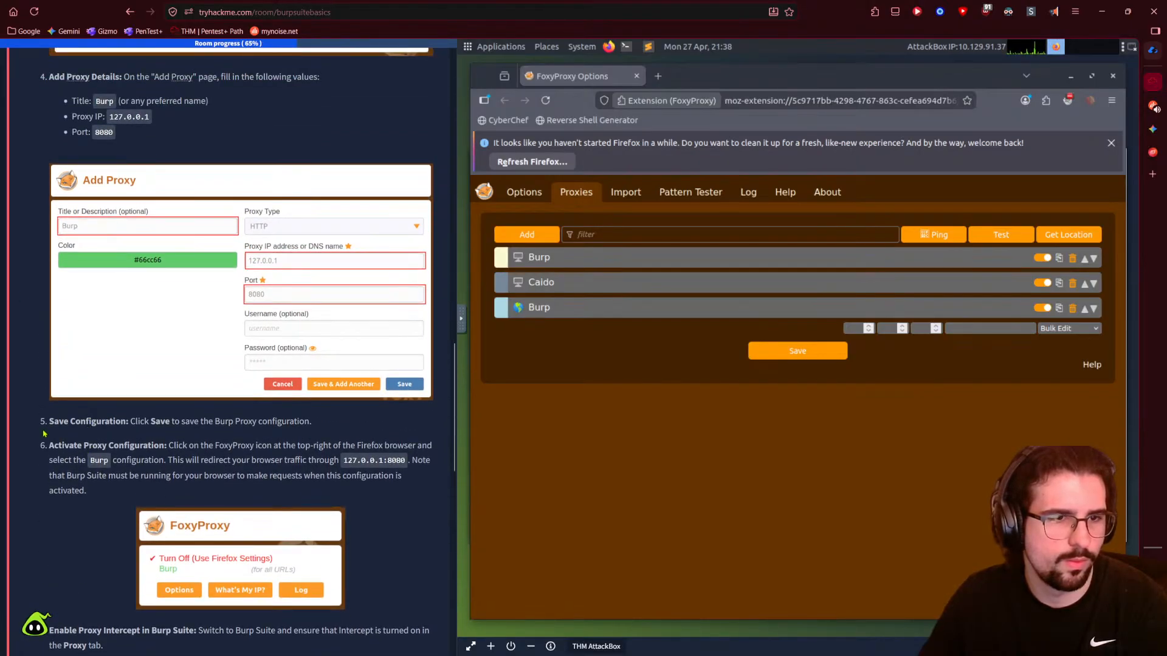
scroll(51, 423, "down", 4)
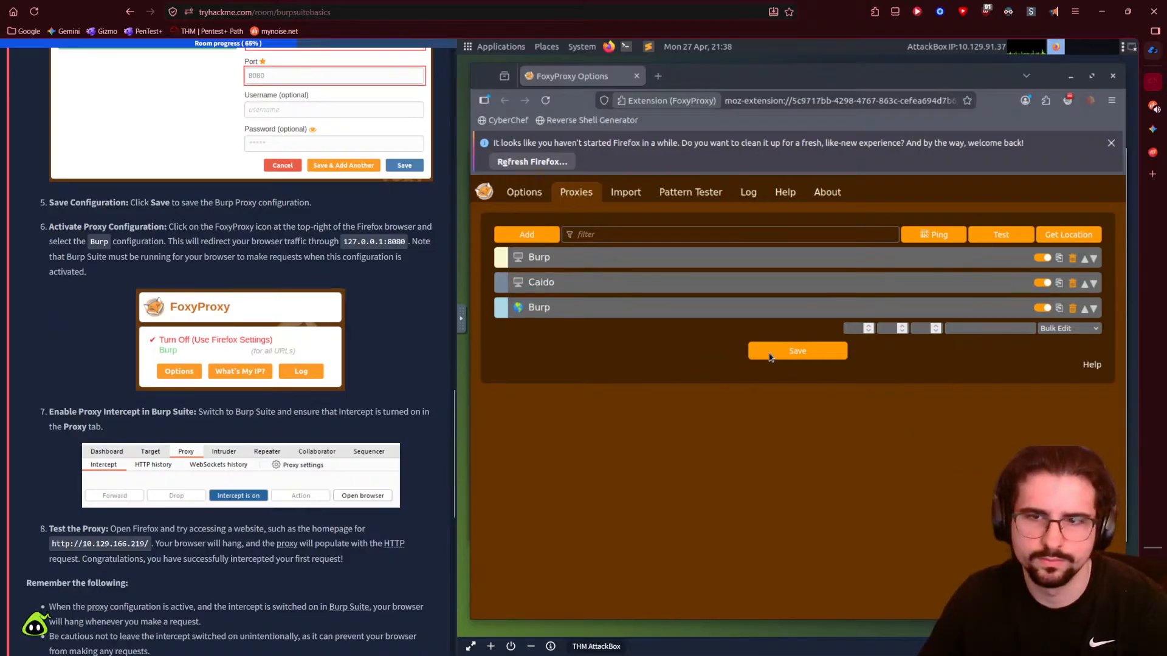
left_click(517, 195)
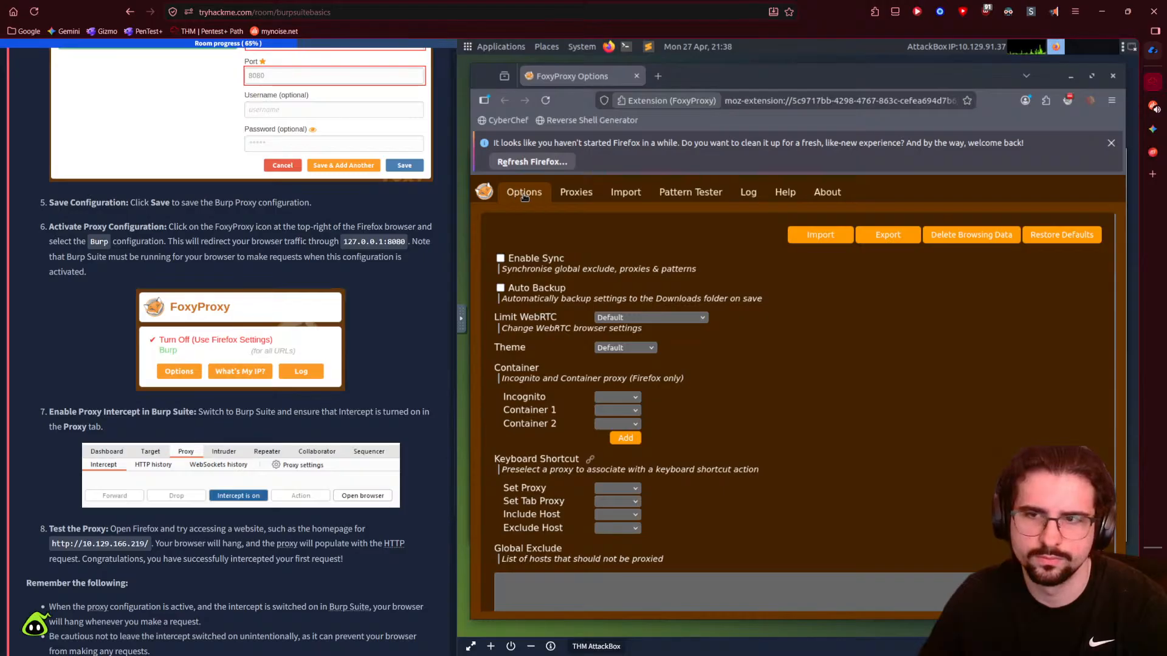
left_click(576, 196)
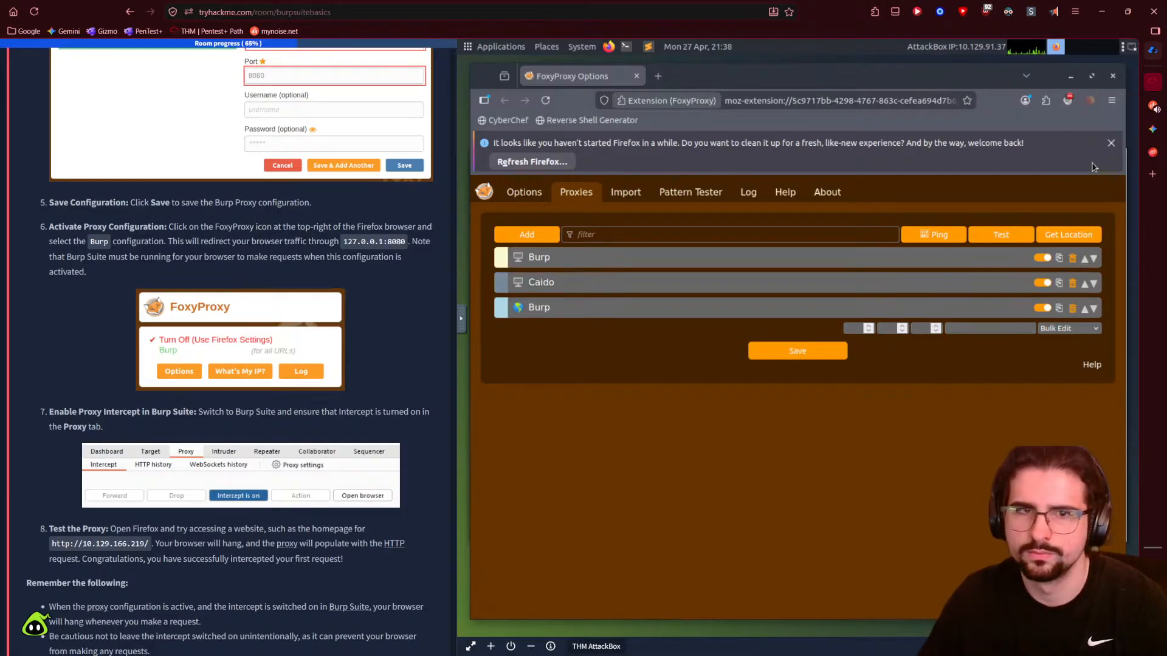
left_click(657, 76)
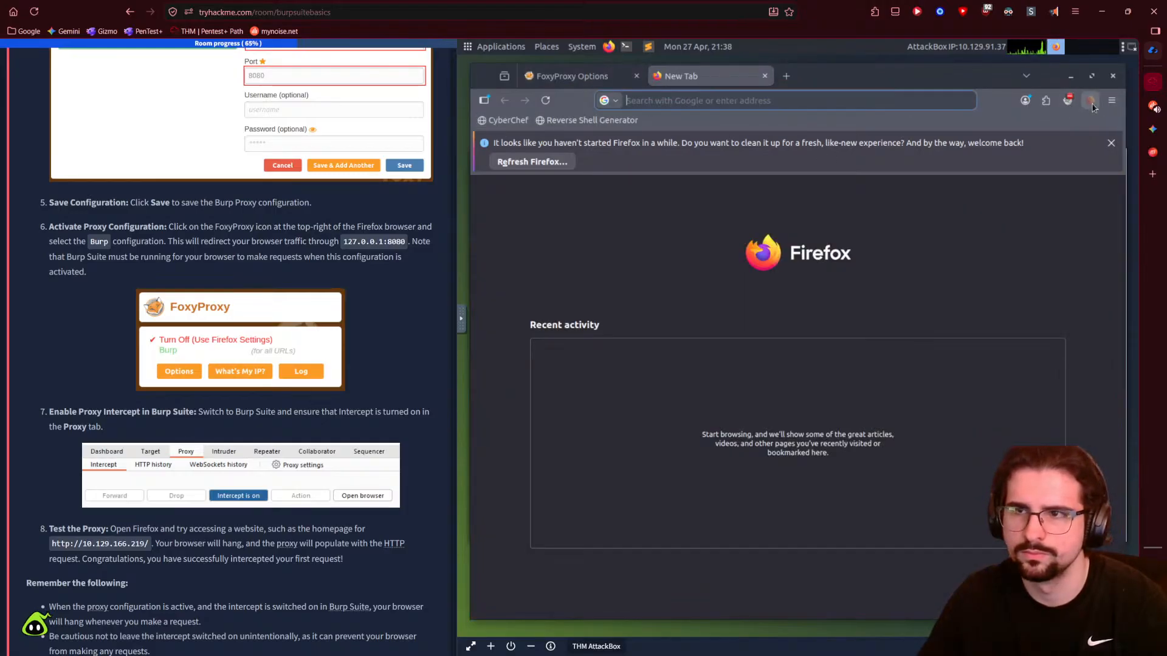
- Set FoxyProxy to route through the Burp proxy and minimise Firefox to reveal Burp Suite
left_click(1067, 100)
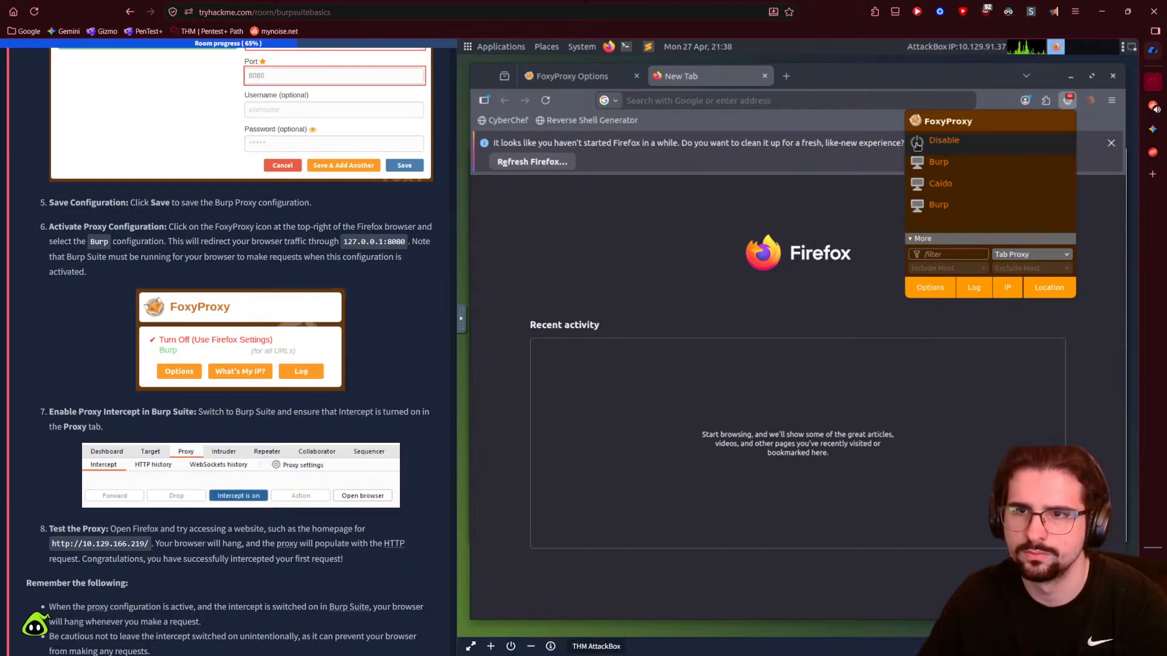
left_click(953, 165)
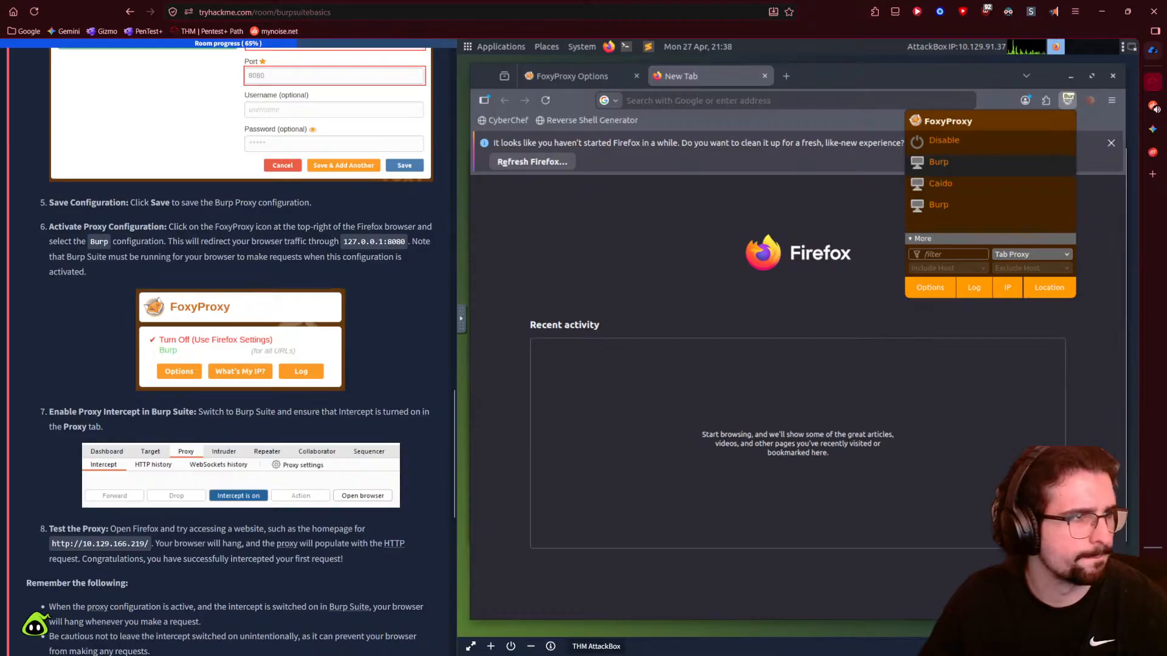
scroll(101, 492, "down", 1)
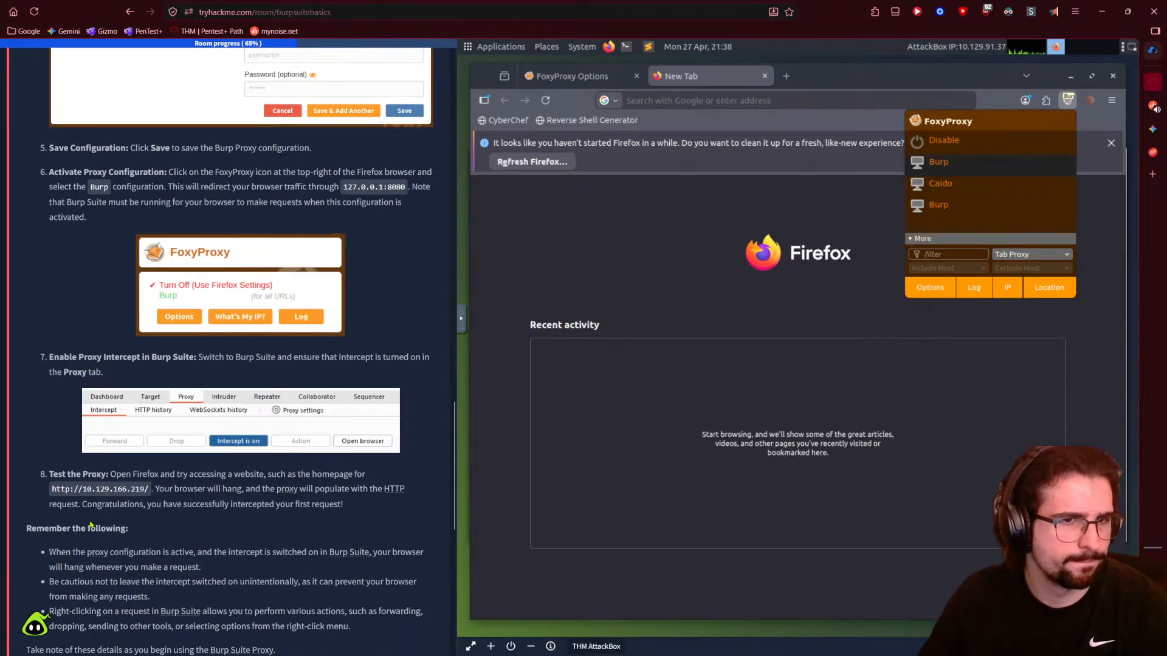
scroll(91, 525, "down", 1)
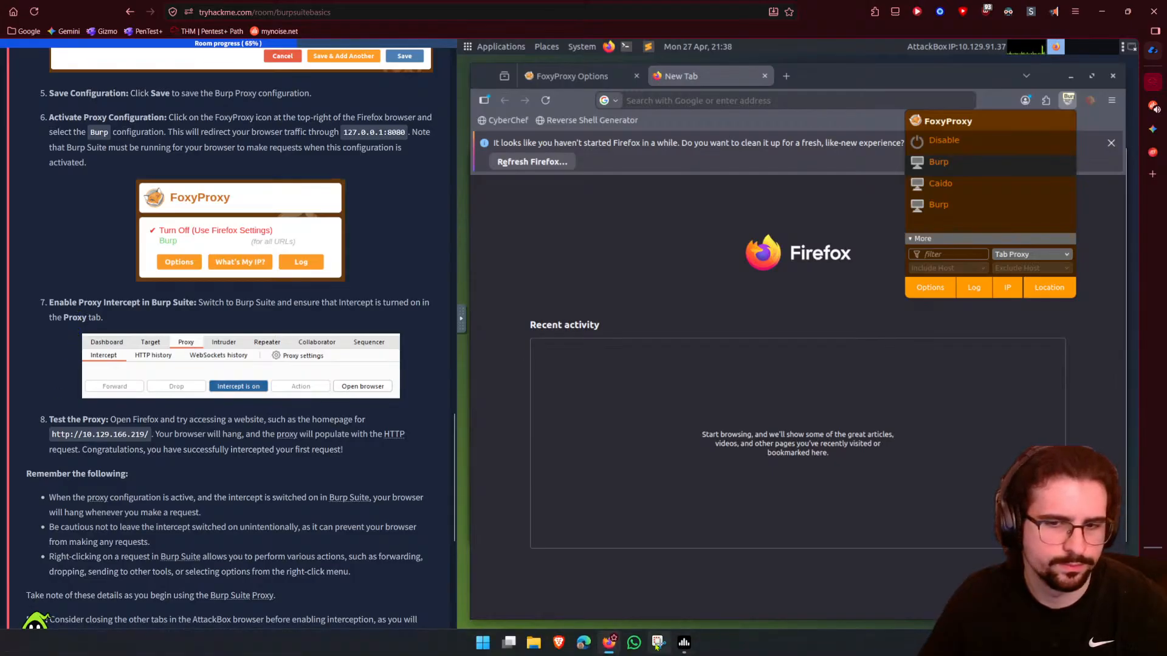
left_click(1070, 76)
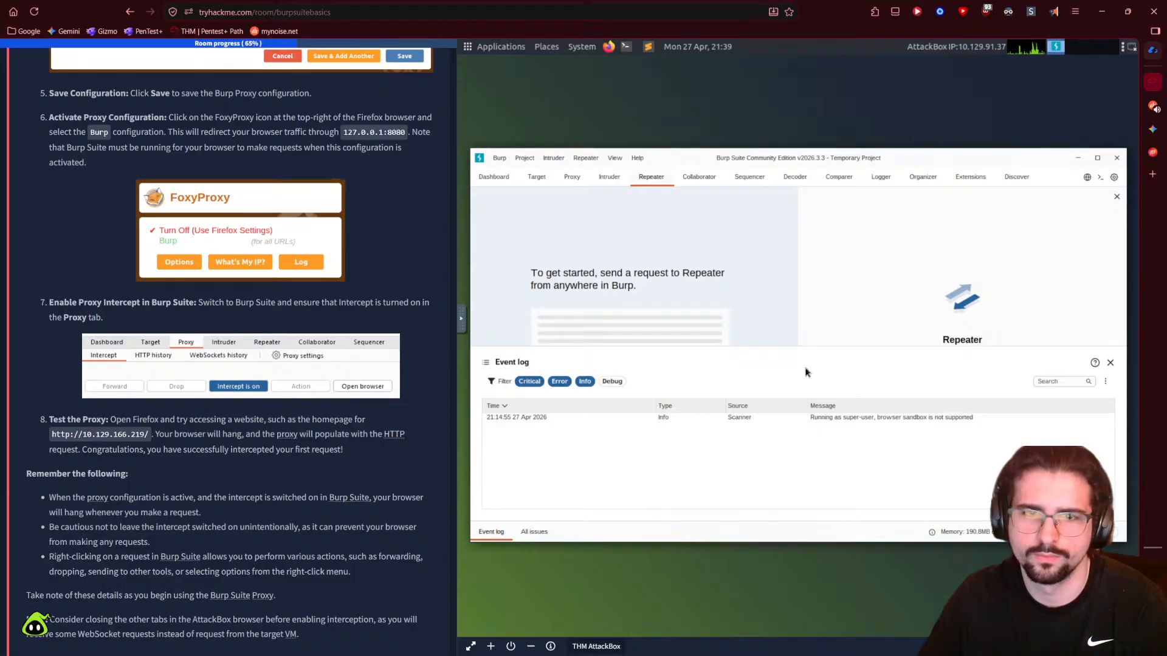
- Confirm Burp's Proxy > Intercept shows interception on, then restore the AttackBox Firefox
left_click(572, 177)
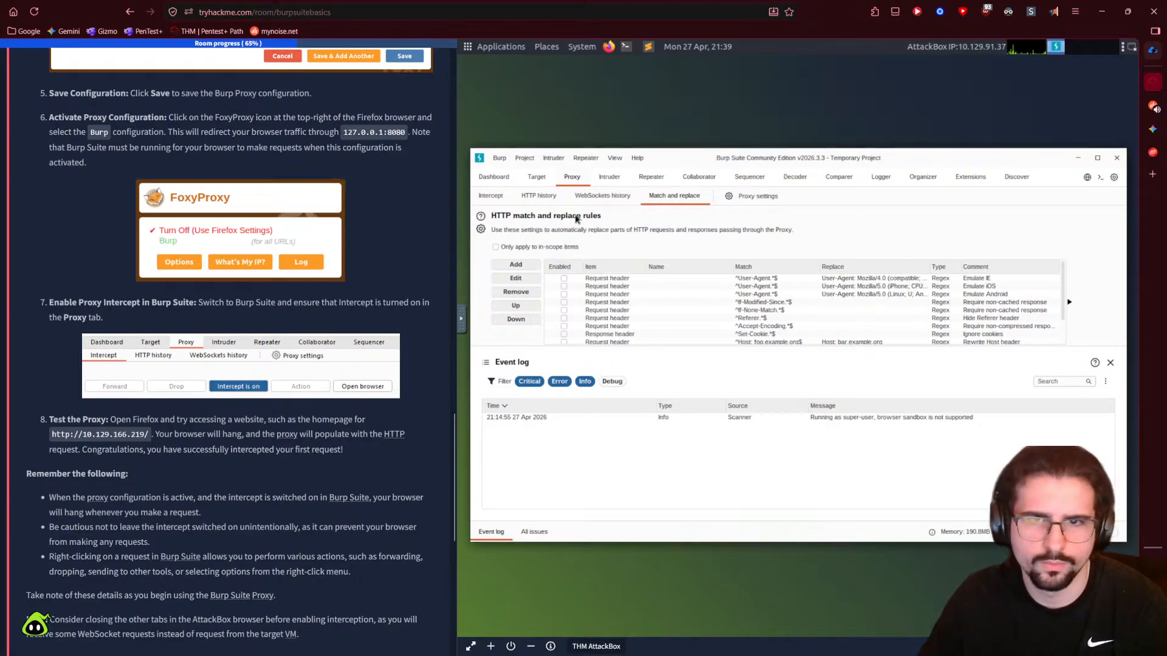
left_click(493, 199)
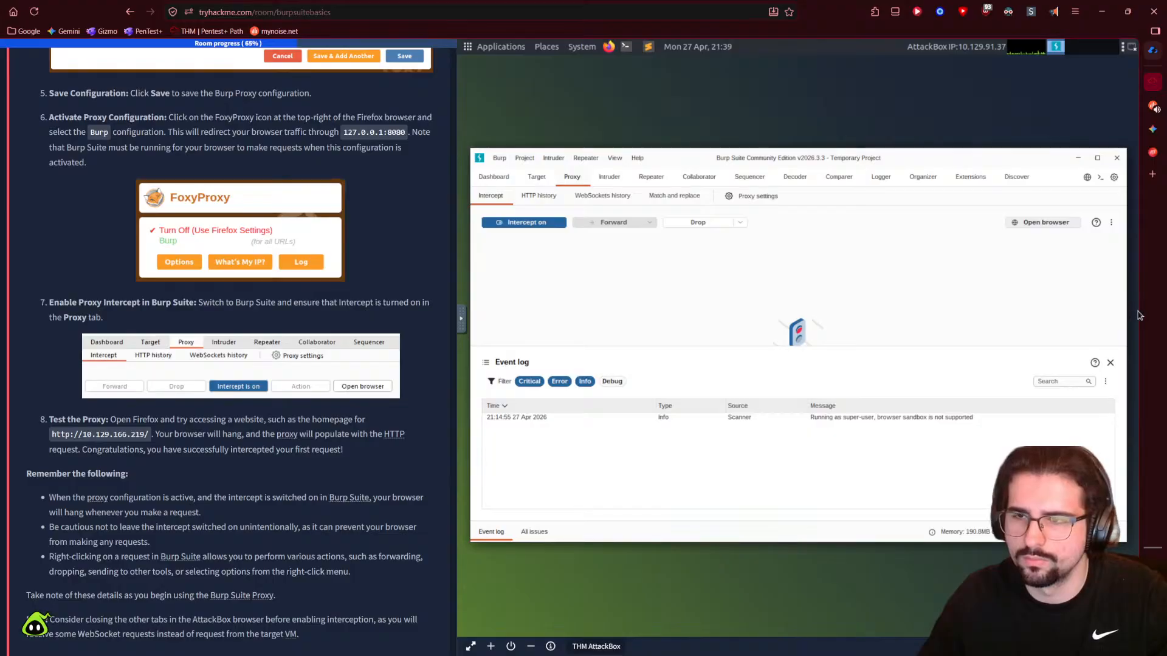
left_click(1110, 214)
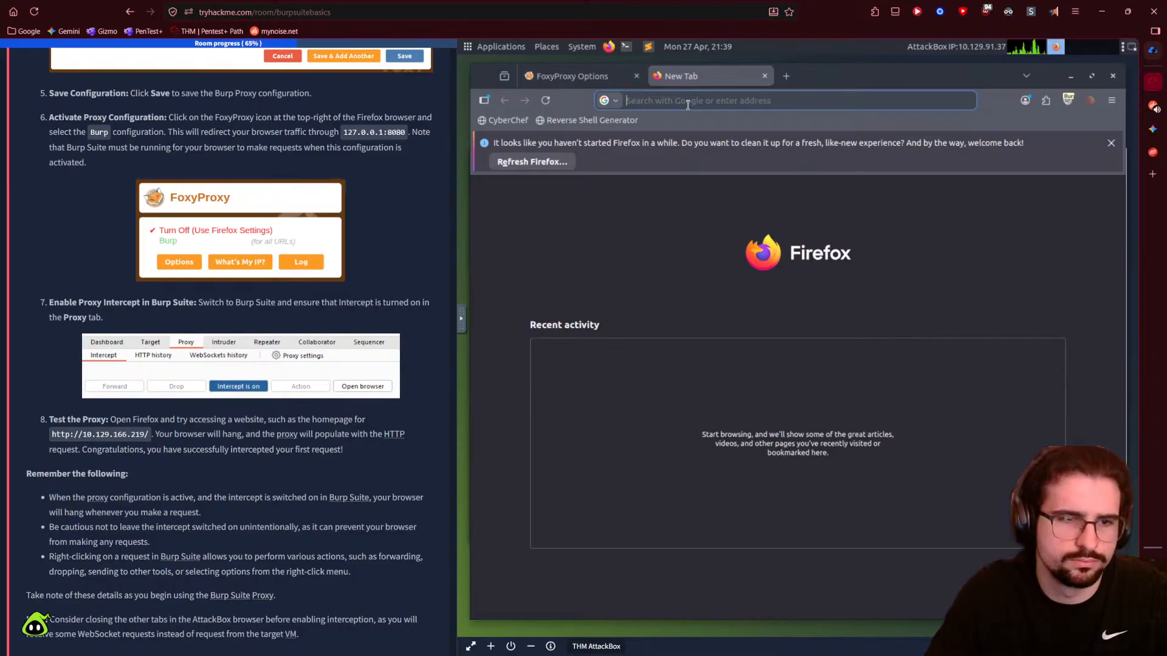
- Glance at Burp Suite for intercepted traffic, then return to the AttackBox browser
type("ypitib")
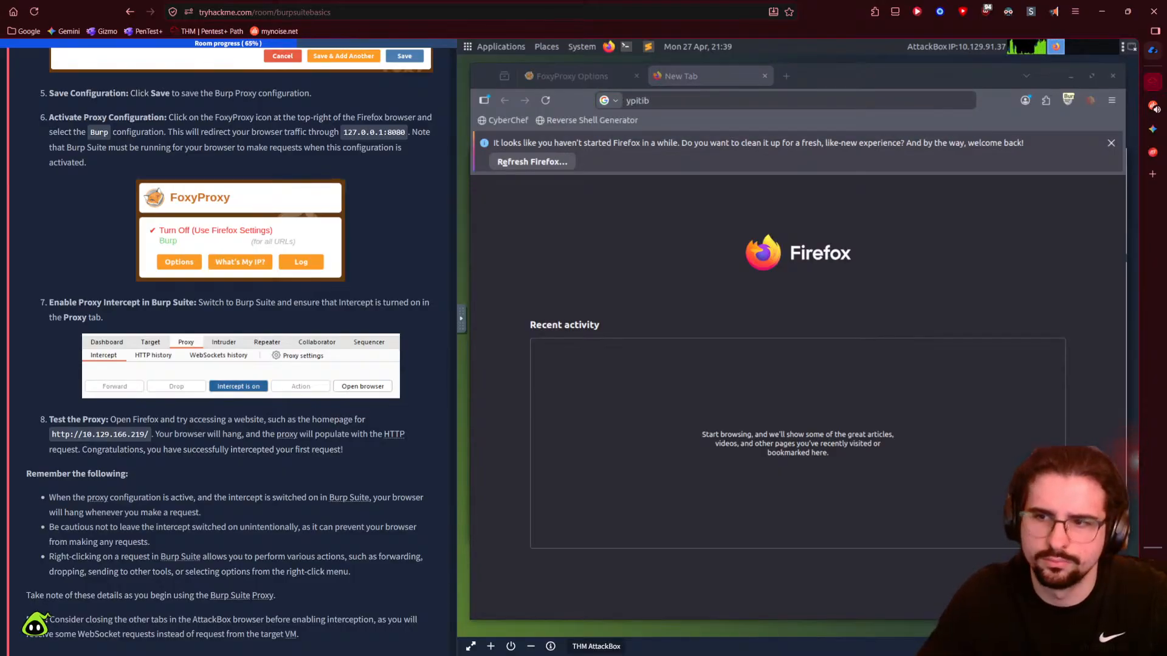
mouse_move(1134, 473)
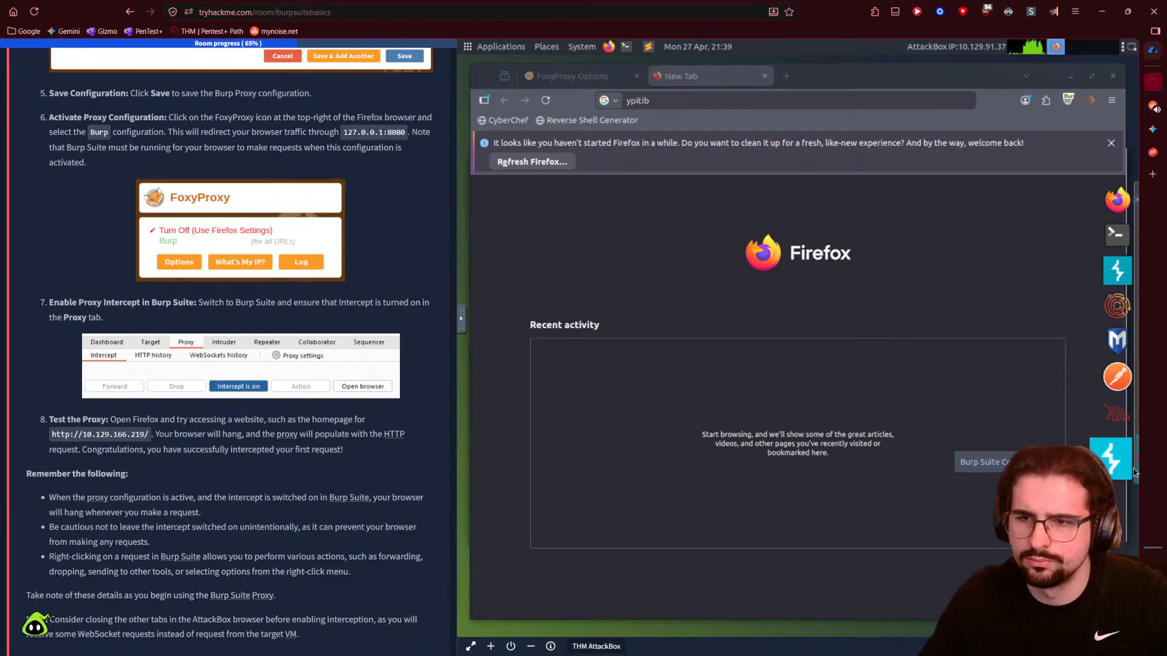
left_click(1133, 473)
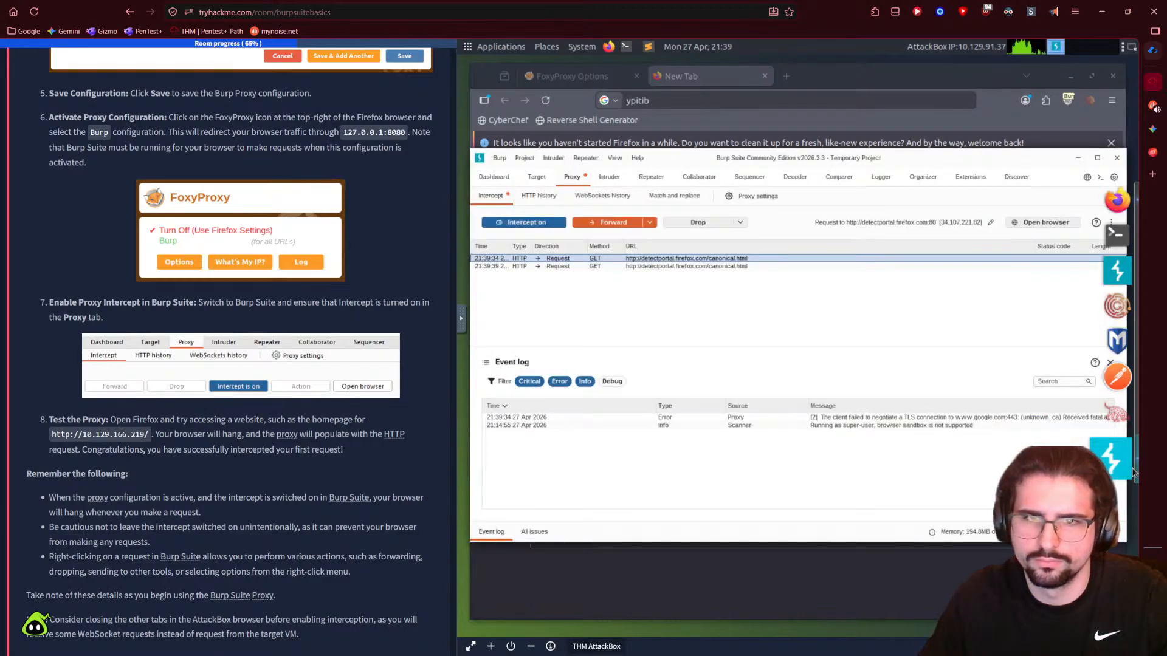
left_click(664, 101)
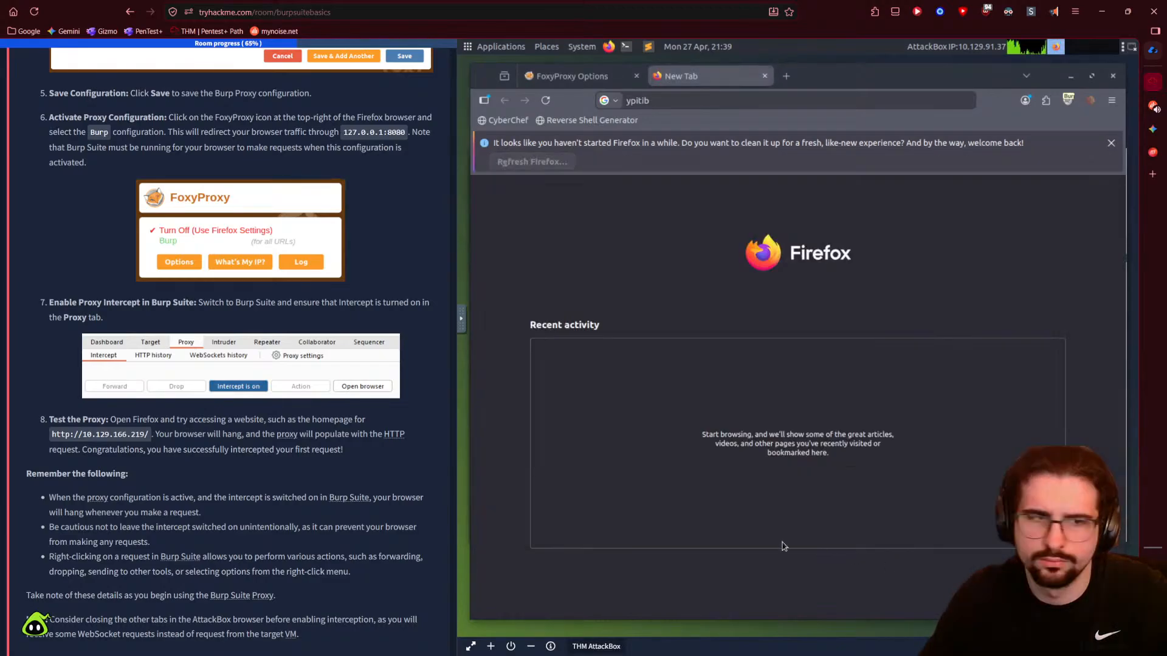
- Load youtube.com, view the certificate warning details, and replace that tab with a new one
left_click(664, 100)
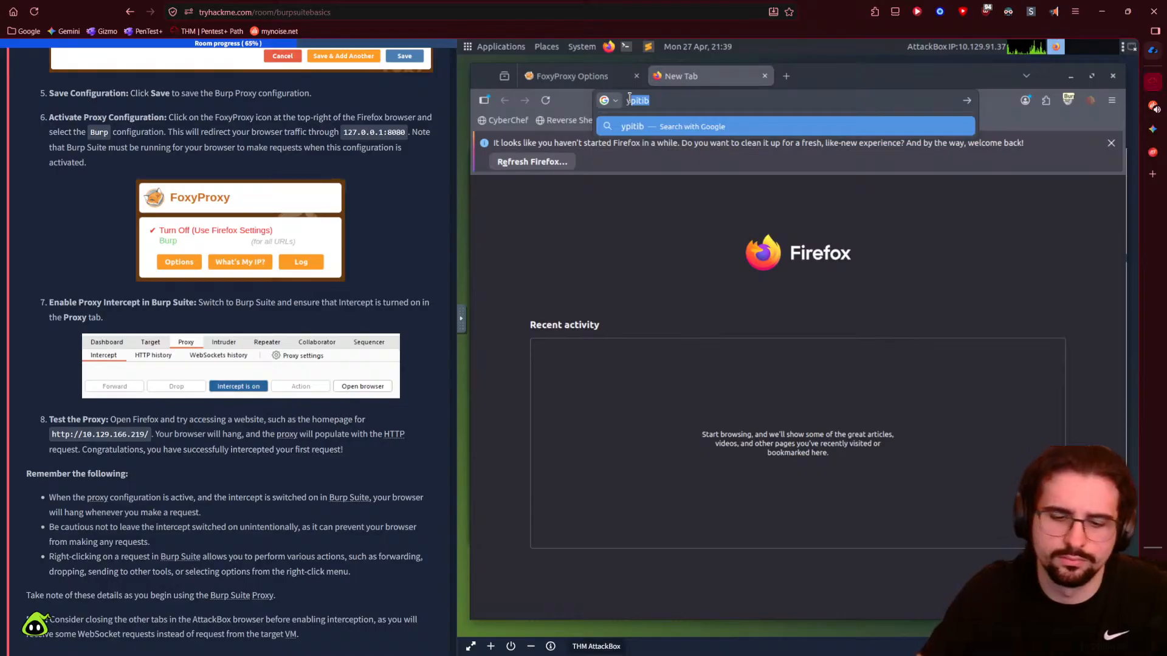
type("youtube.com")
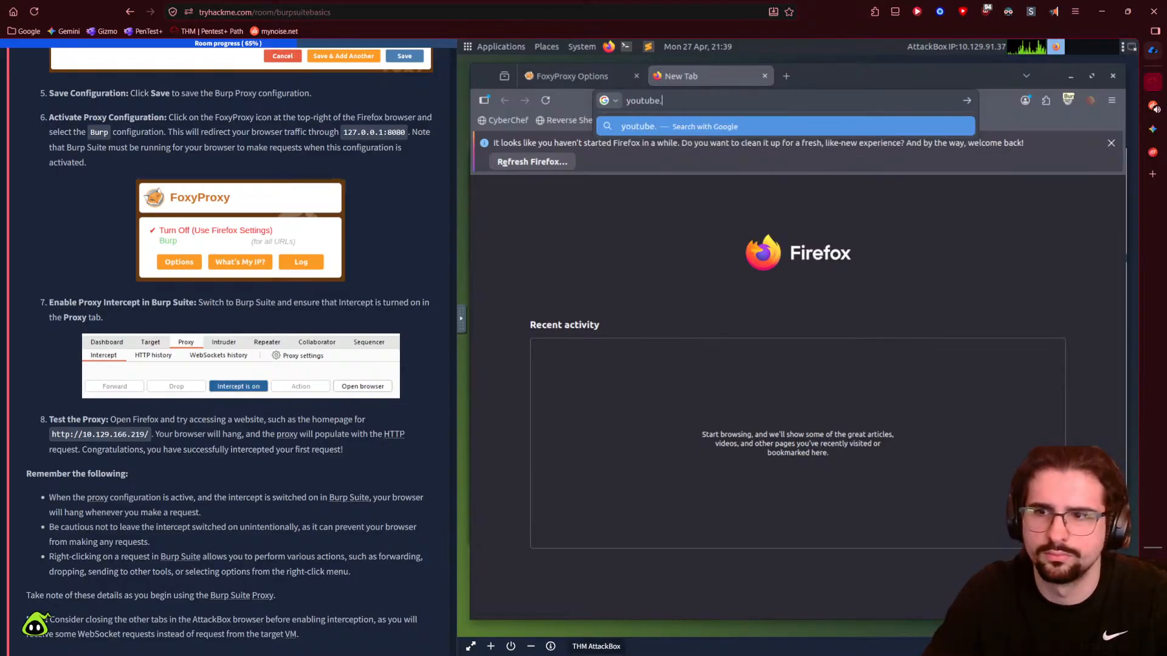
key("Return")
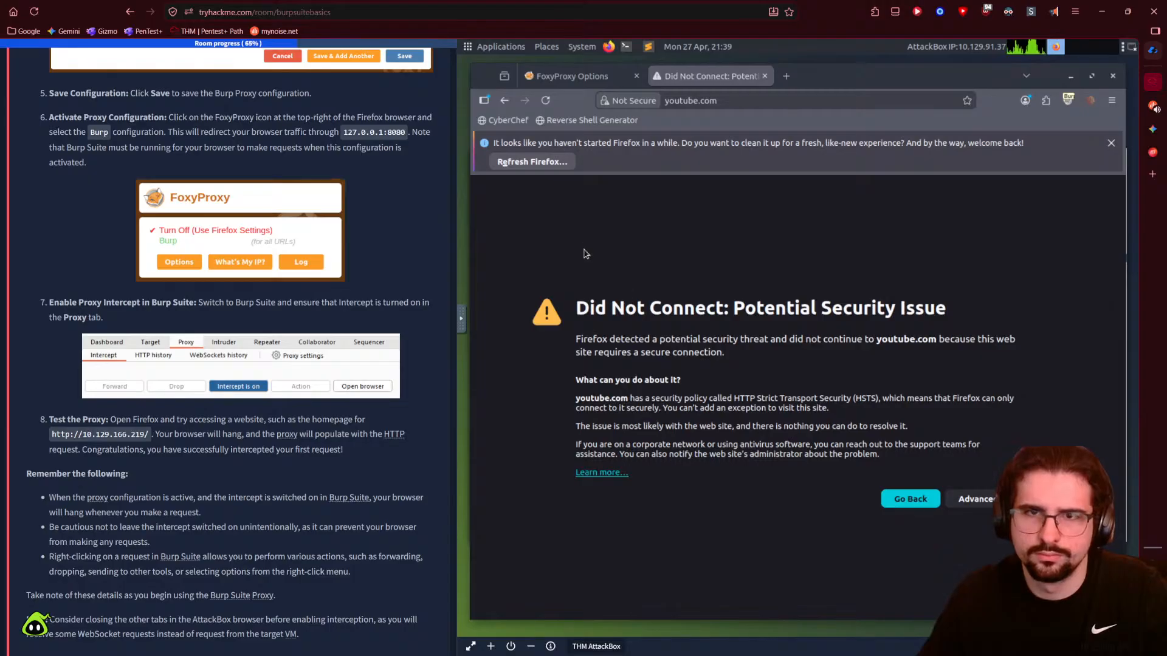
left_click(984, 505)
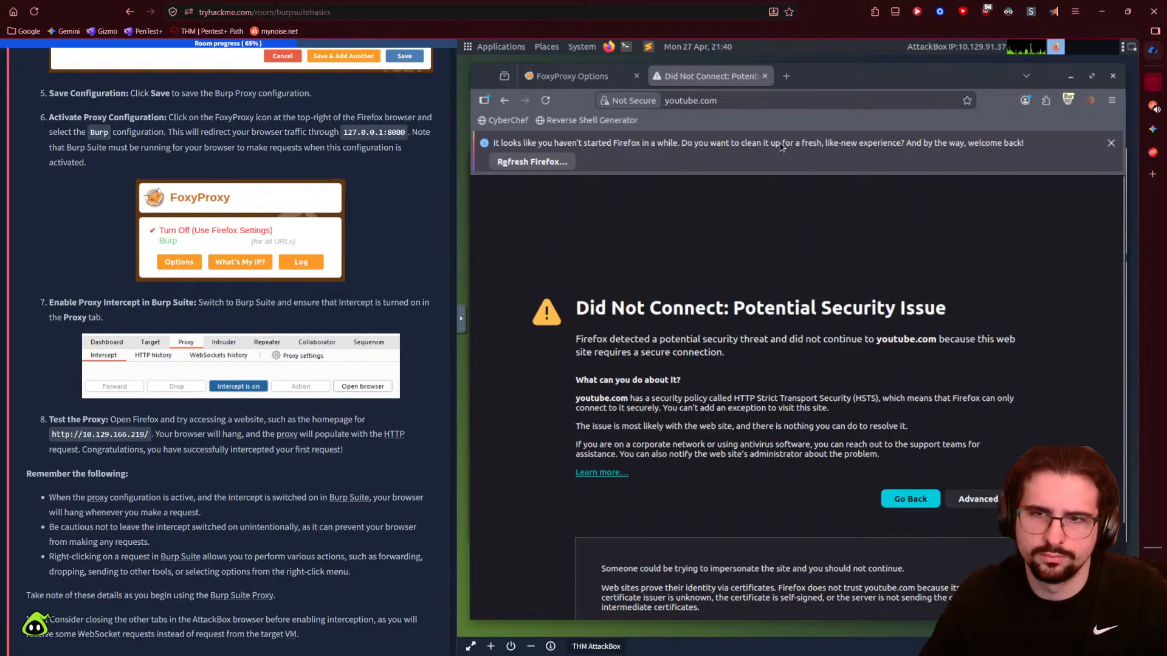
left_click(786, 76)
left_click(764, 77)
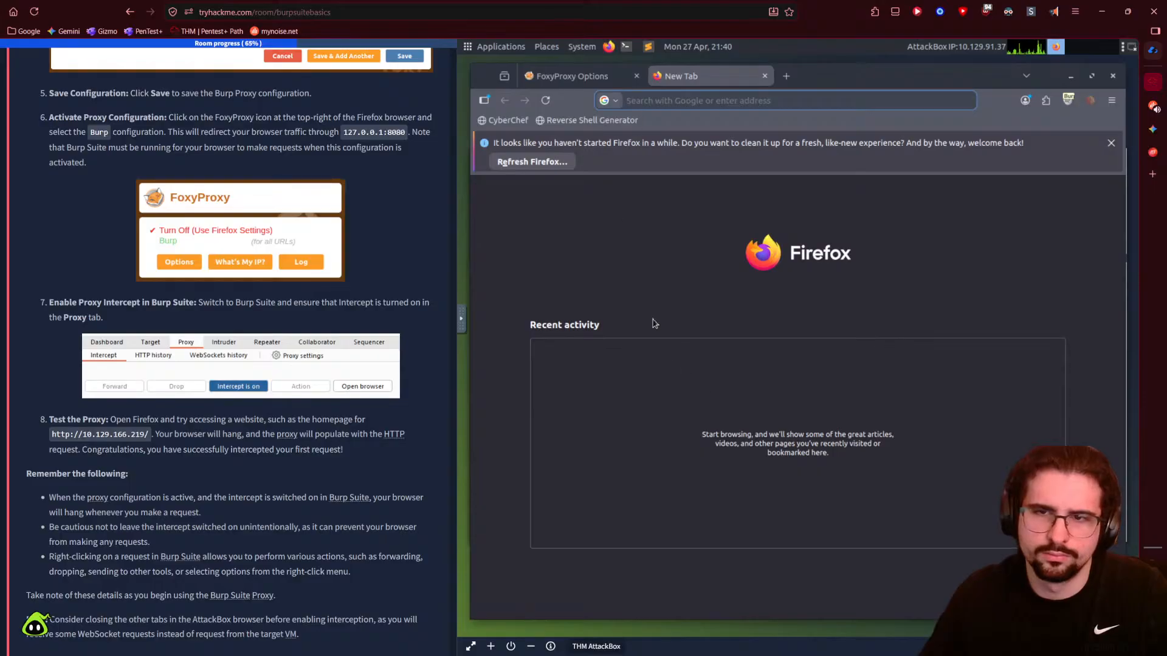
- Request google.com and check that Burp holds it as the newest intercepted request
type("goog")
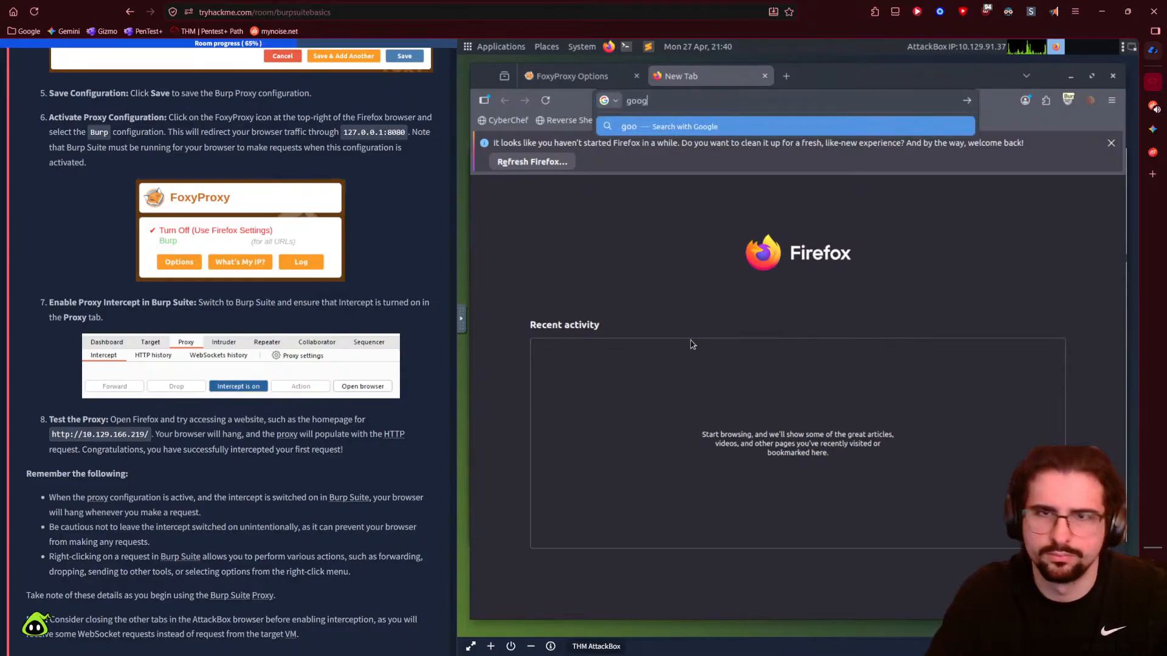
type("le.com")
key("Return")
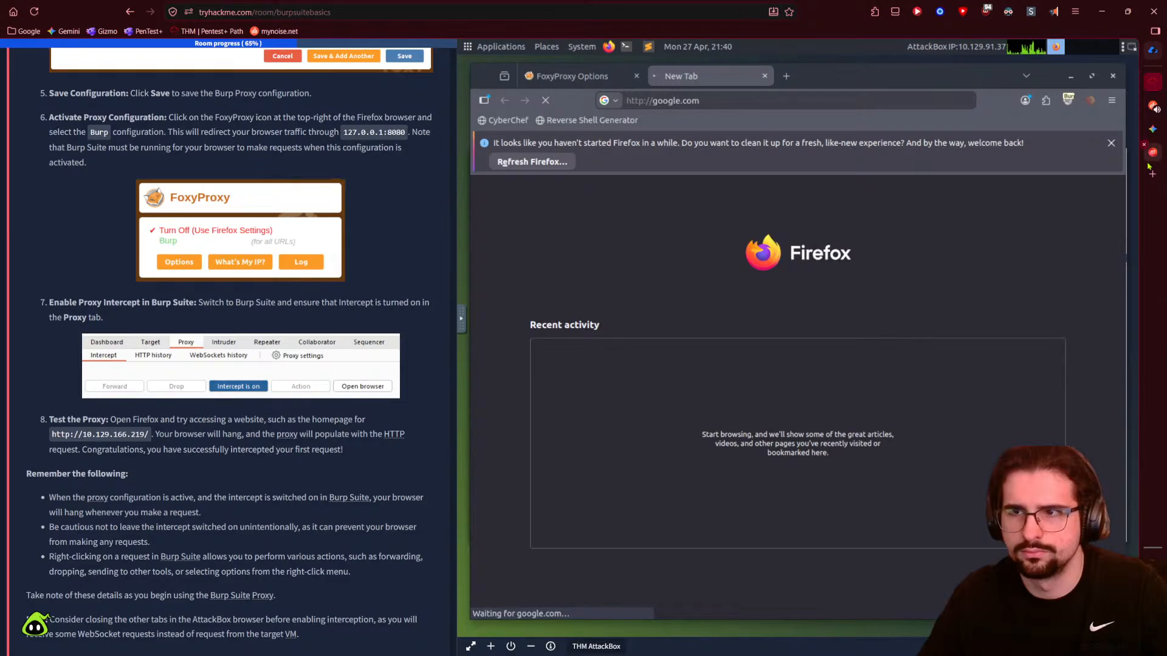
mouse_move(1131, 337)
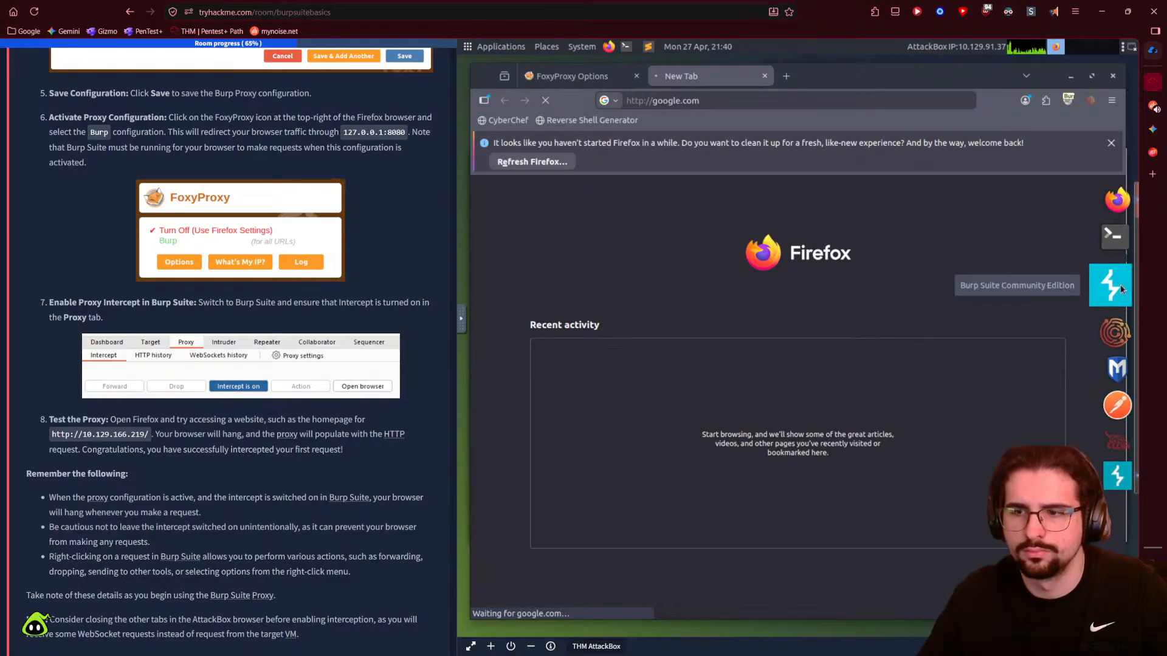
left_click(1114, 465)
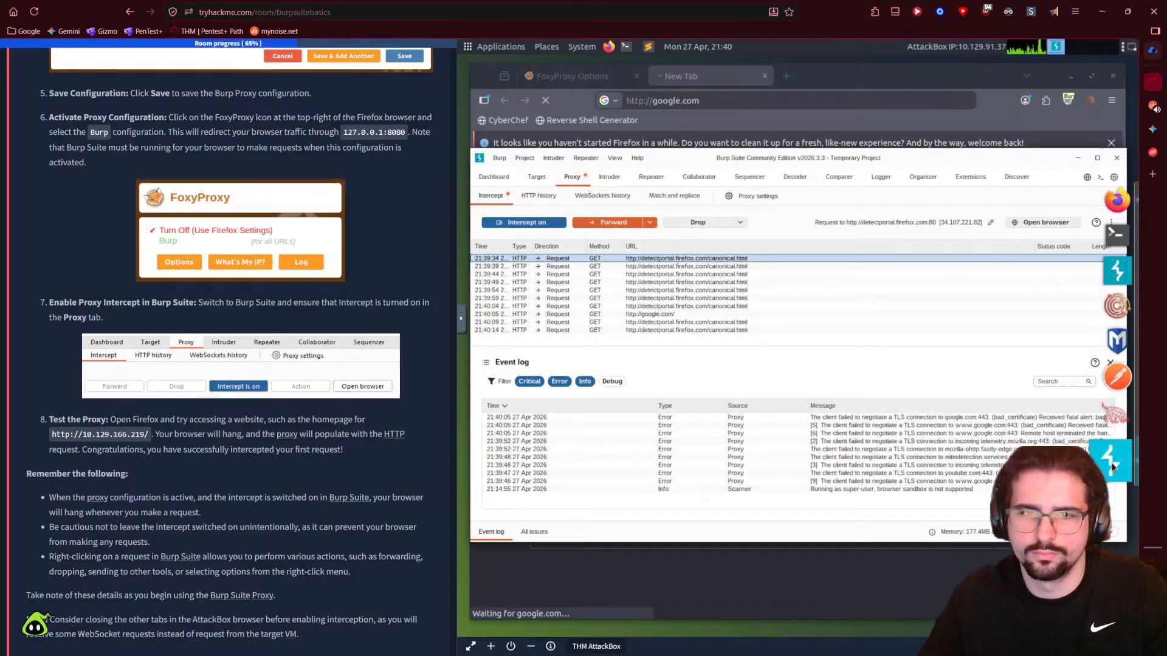
left_click(722, 331)
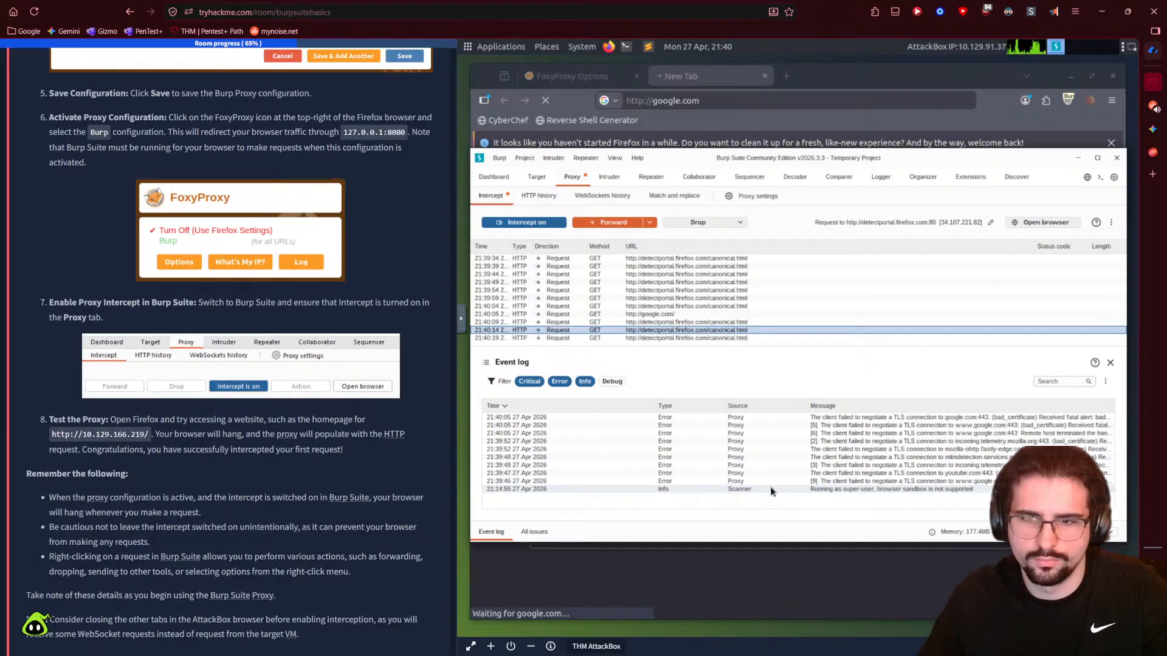
left_click(754, 558)
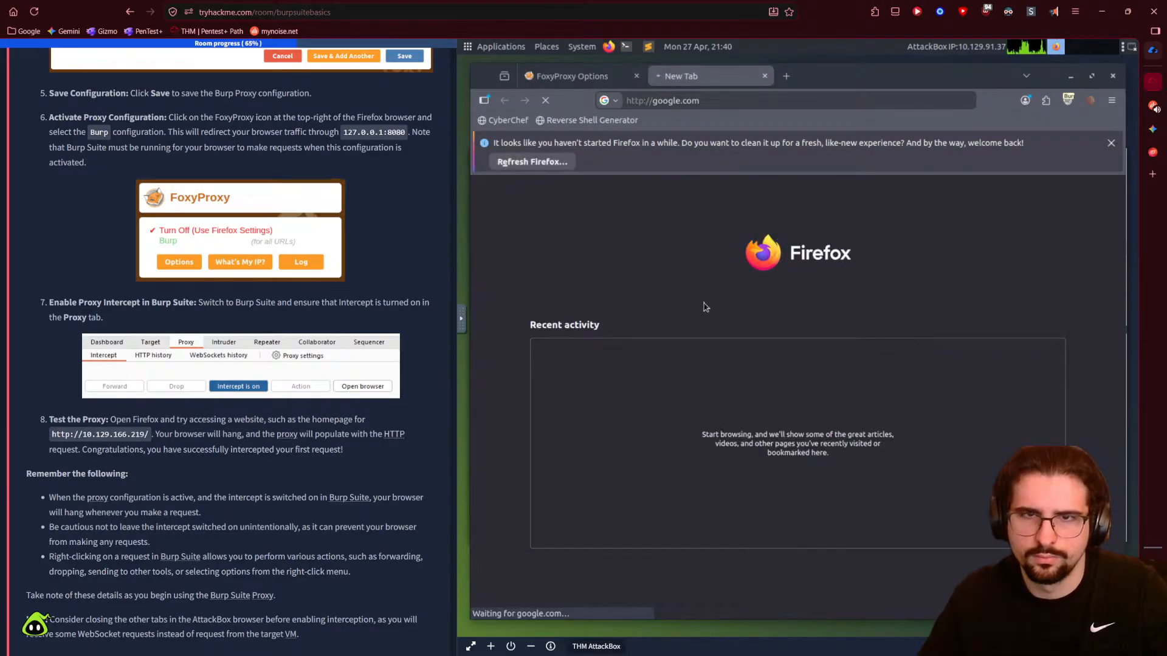
- Close the stalled google.com tab, scroll past Task 9 to Task 10, and raise Burp Suite
left_click(764, 76)
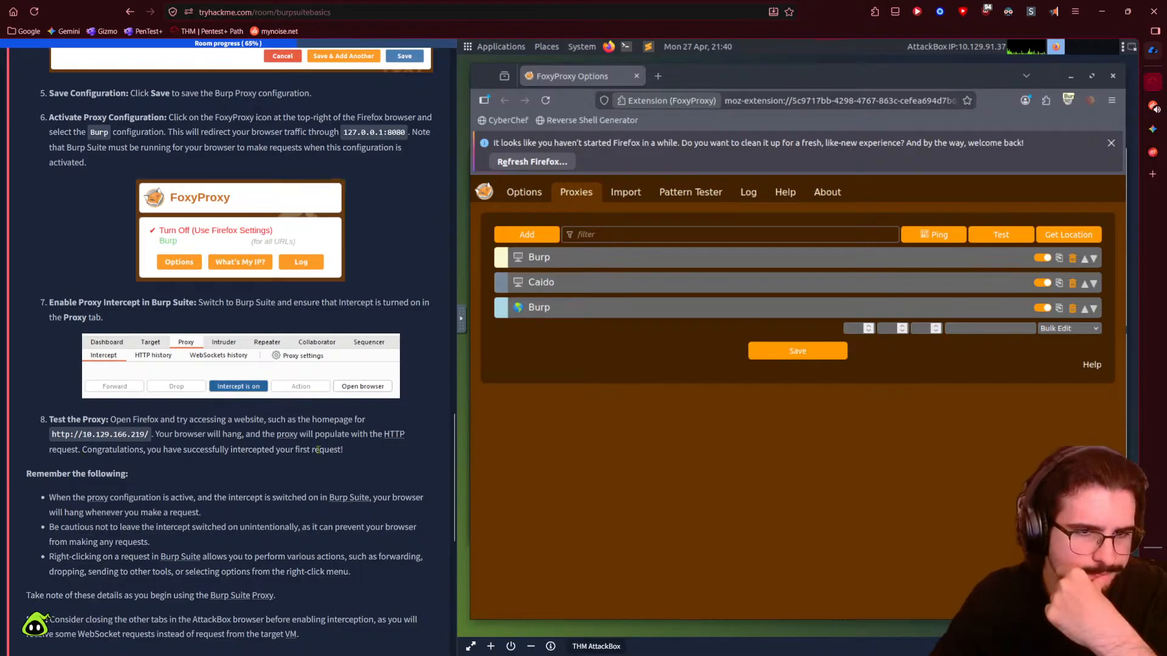
scroll(73, 471, "down", 1)
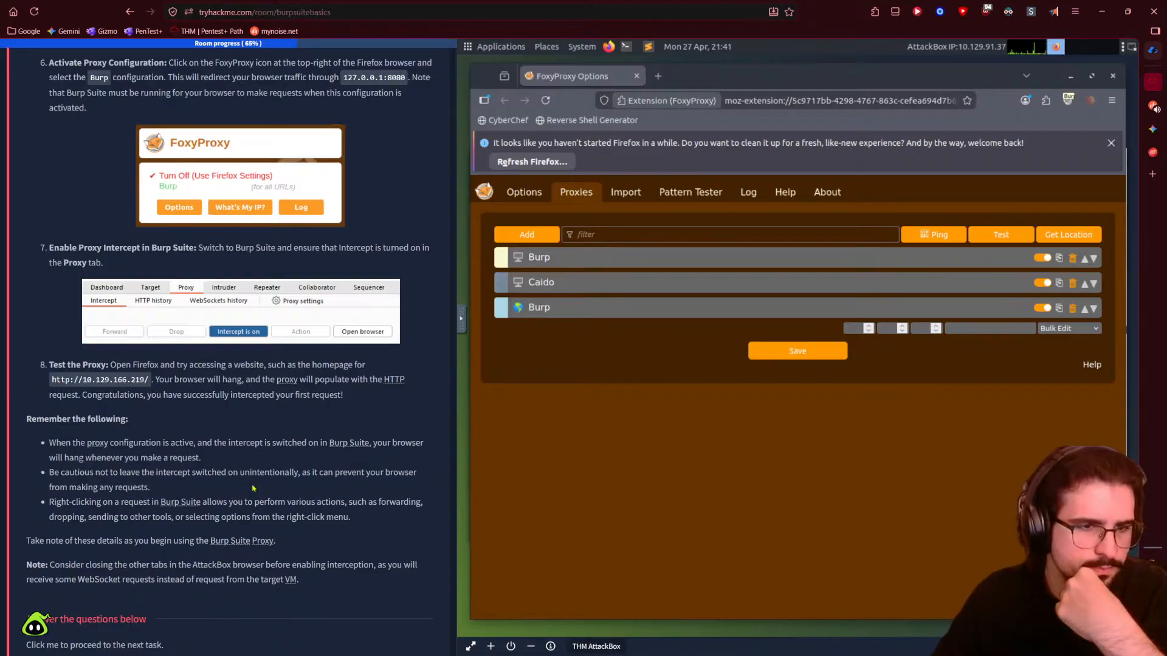
scroll(253, 489, "down", 1)
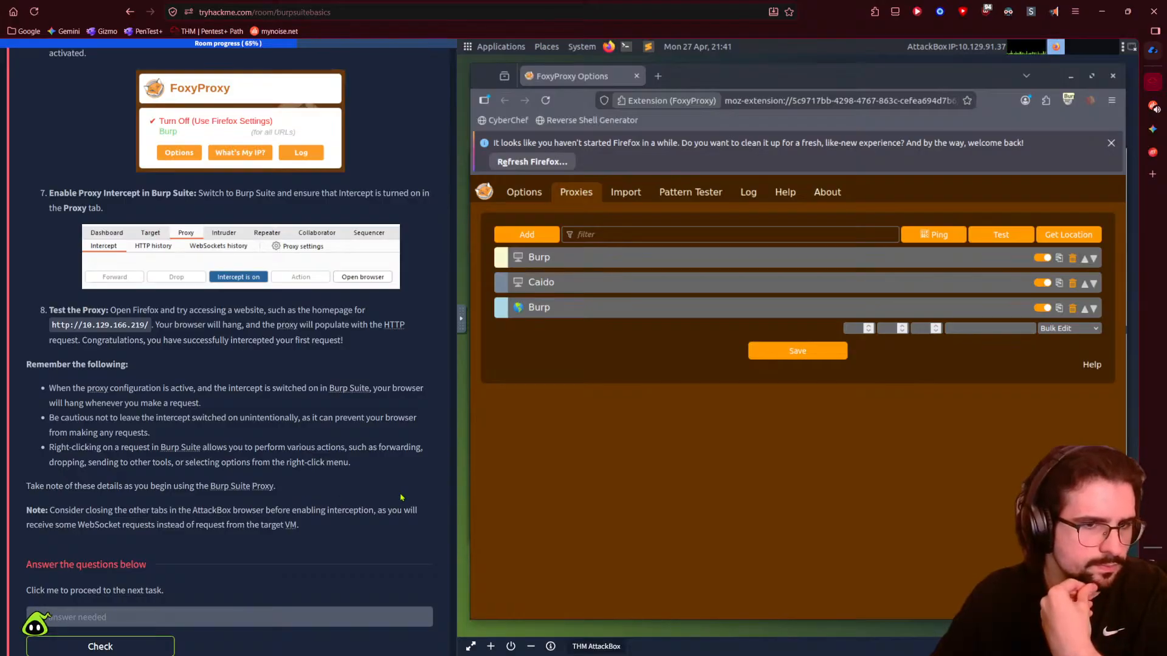
scroll(391, 498, "down", 1)
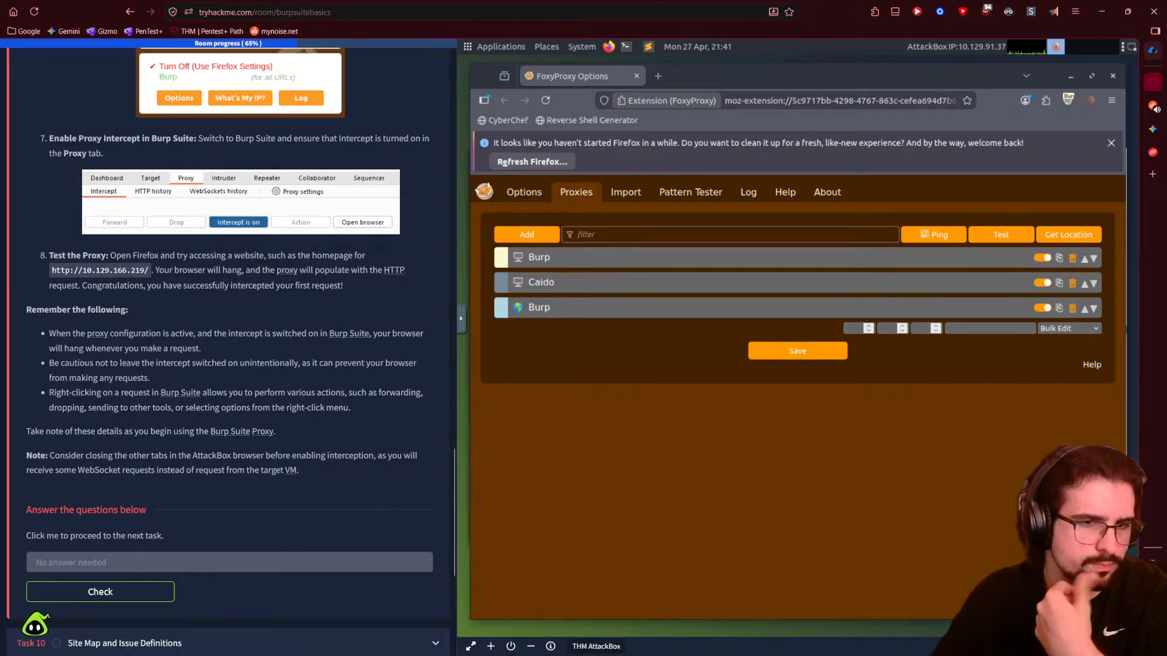
mouse_move(1131, 328)
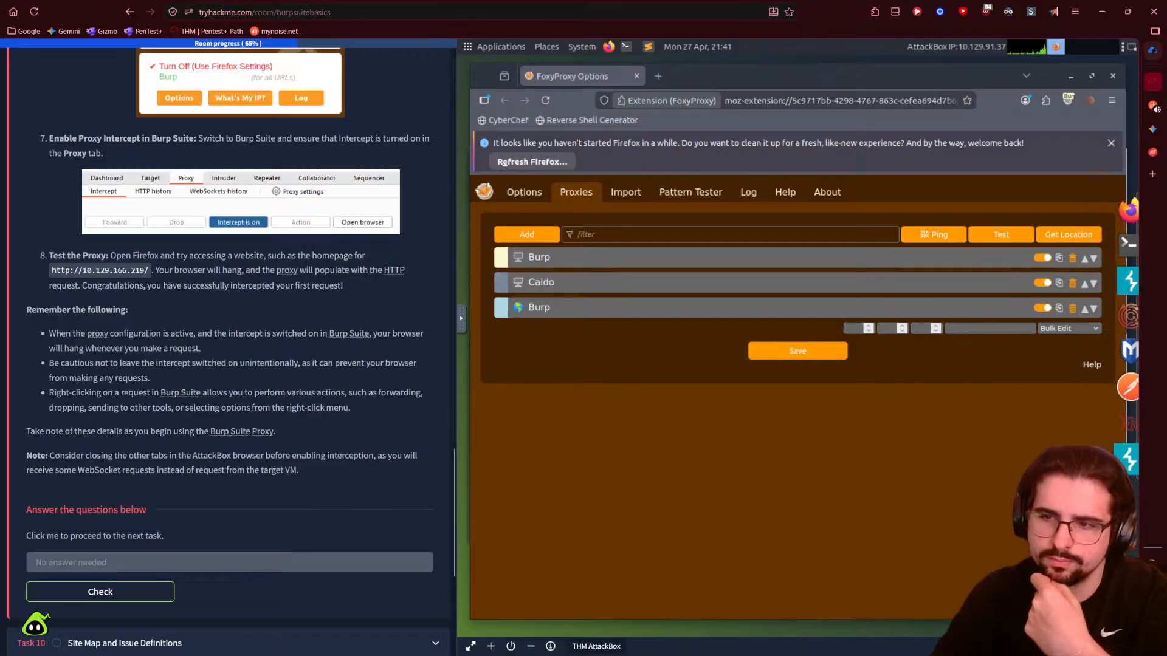
left_click(1123, 463)
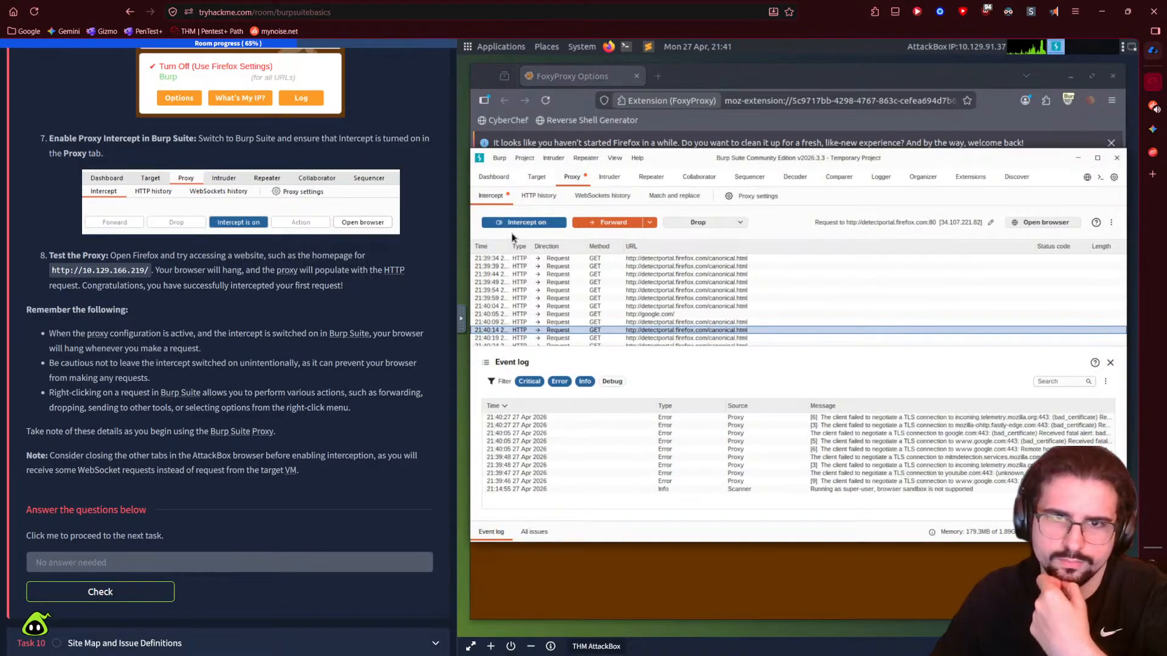
- Drop the held 21:40:19, 21:40:29 and 21:40:24 requests, enlarging the request list
right_click(591, 334)
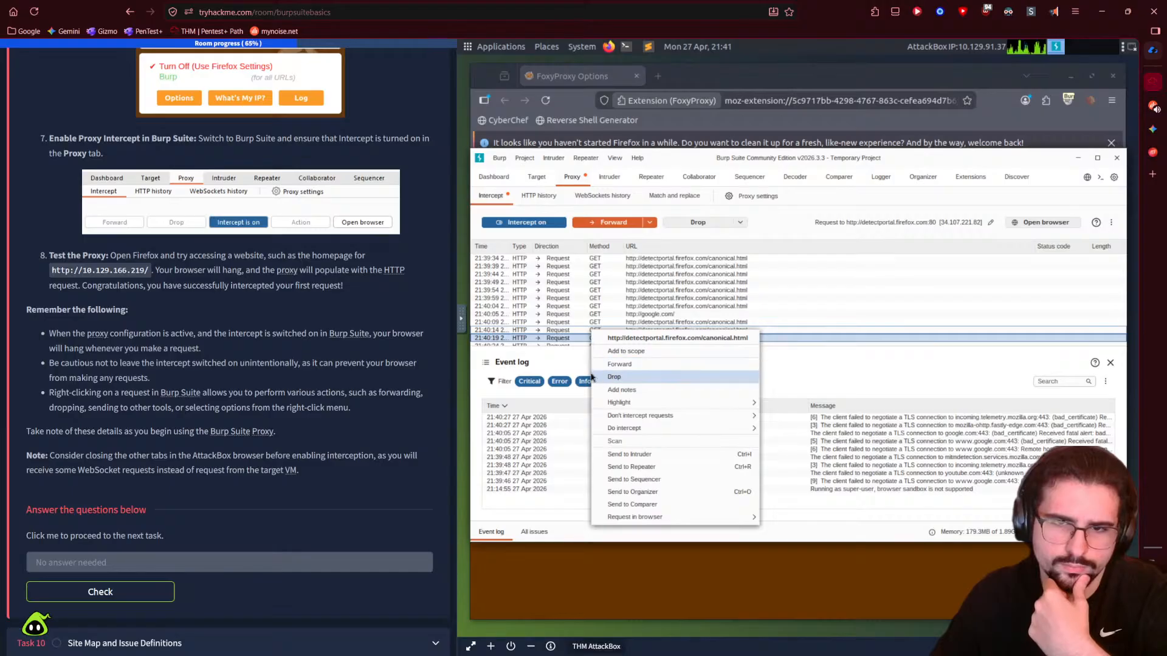
left_click(614, 377)
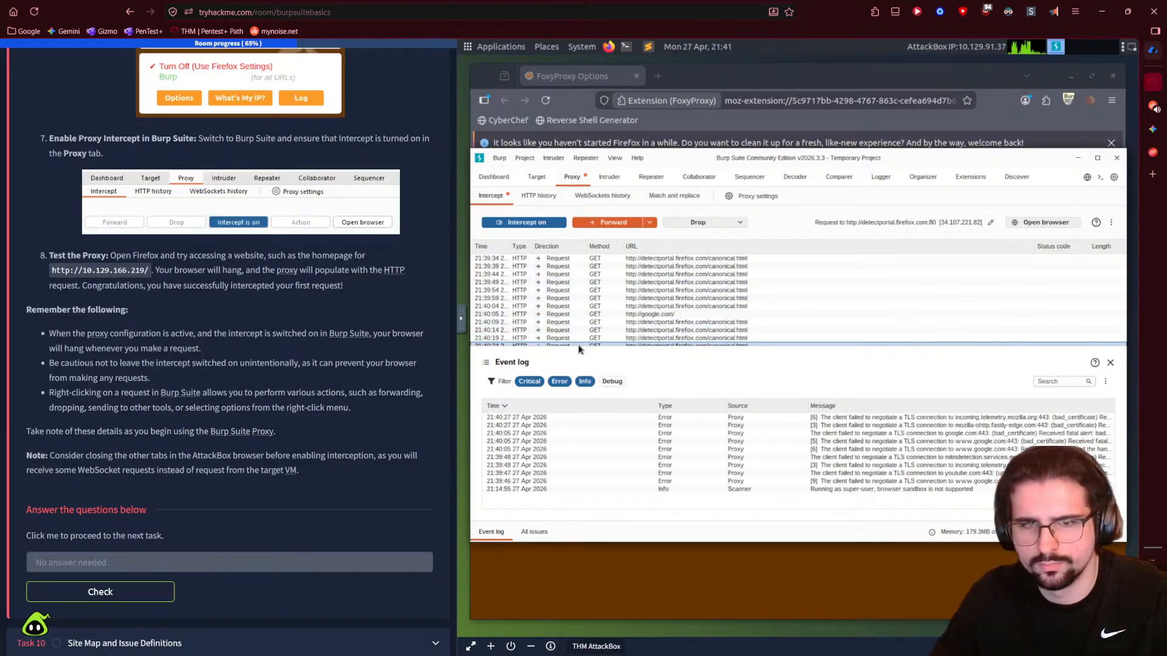
left_click_drag(578, 350, 587, 384)
right_click(595, 357)
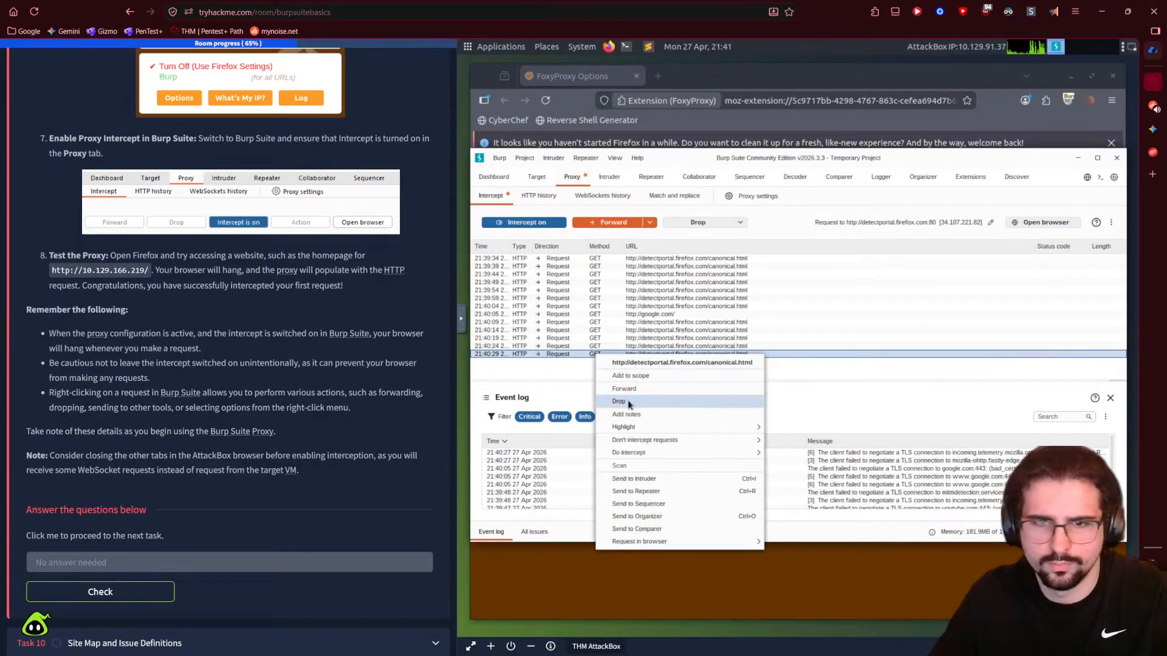
left_click(631, 403)
right_click(606, 359)
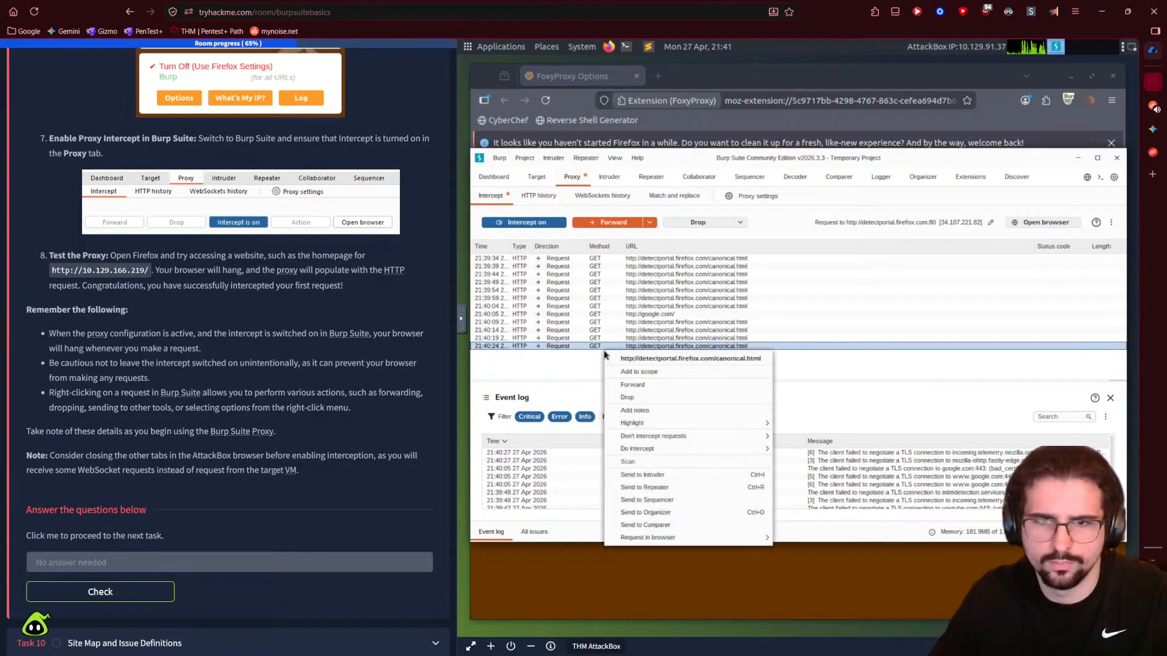
left_click(616, 401)
- Select all 11 remaining requests, drop them, and return to the browser
left_click_drag(593, 338, 575, 261)
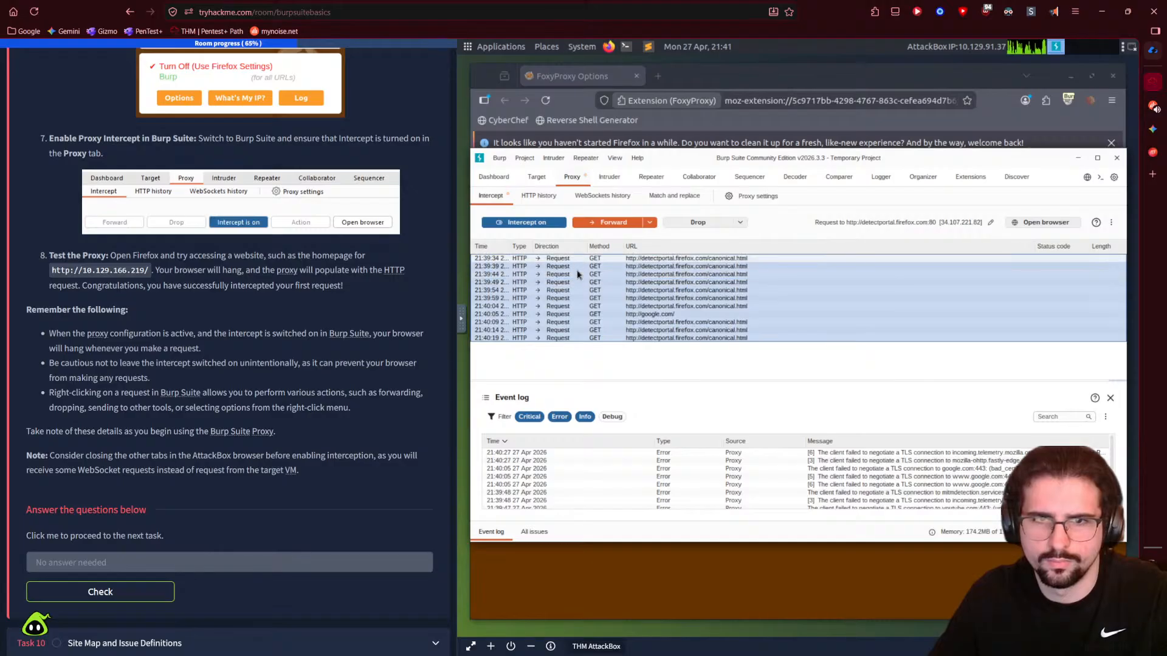
right_click(602, 336)
left_click(626, 395)
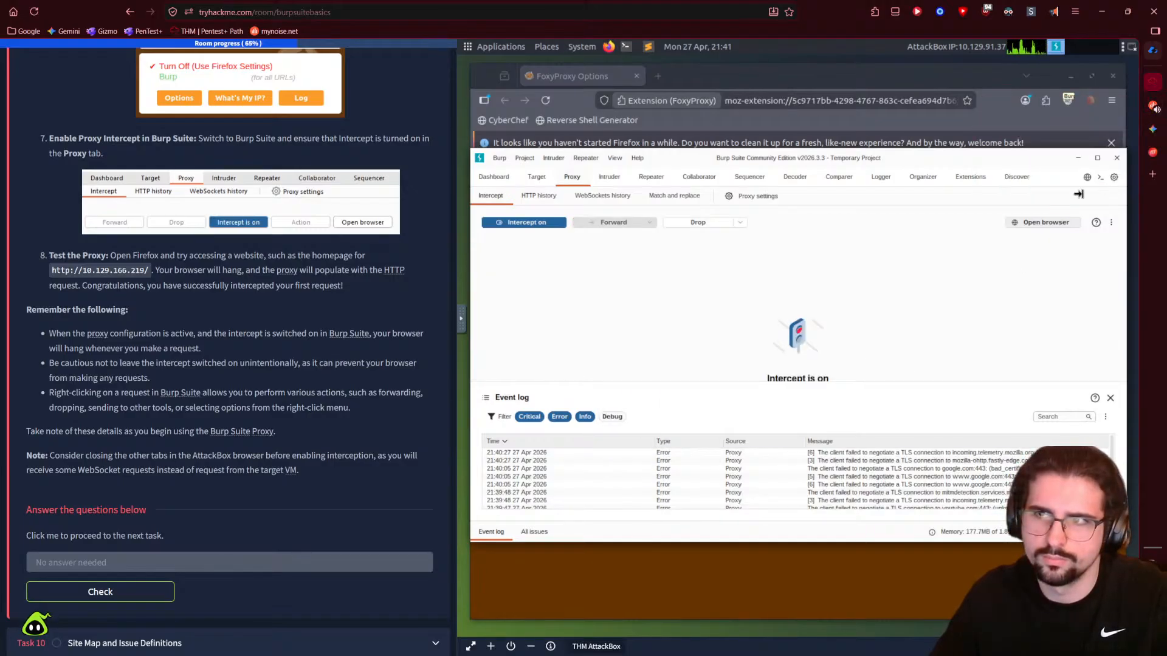
left_click(928, 544)
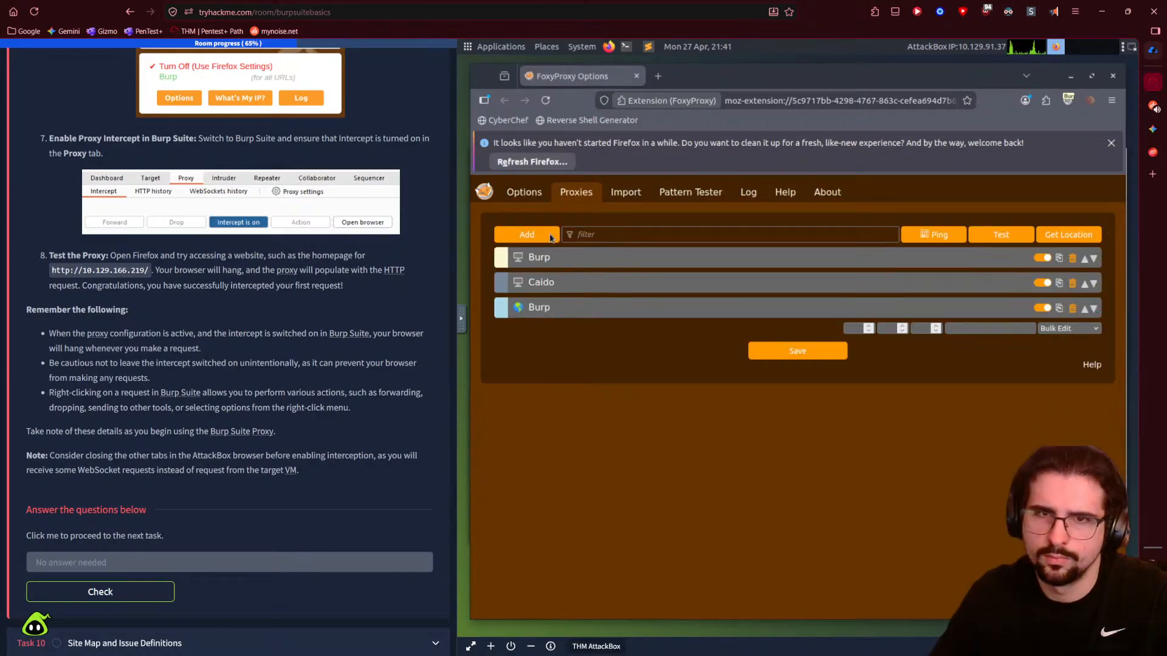
- Open a new tab searching 'google im', then switch Burp interception off to release queued requests
key("ctrl+t")
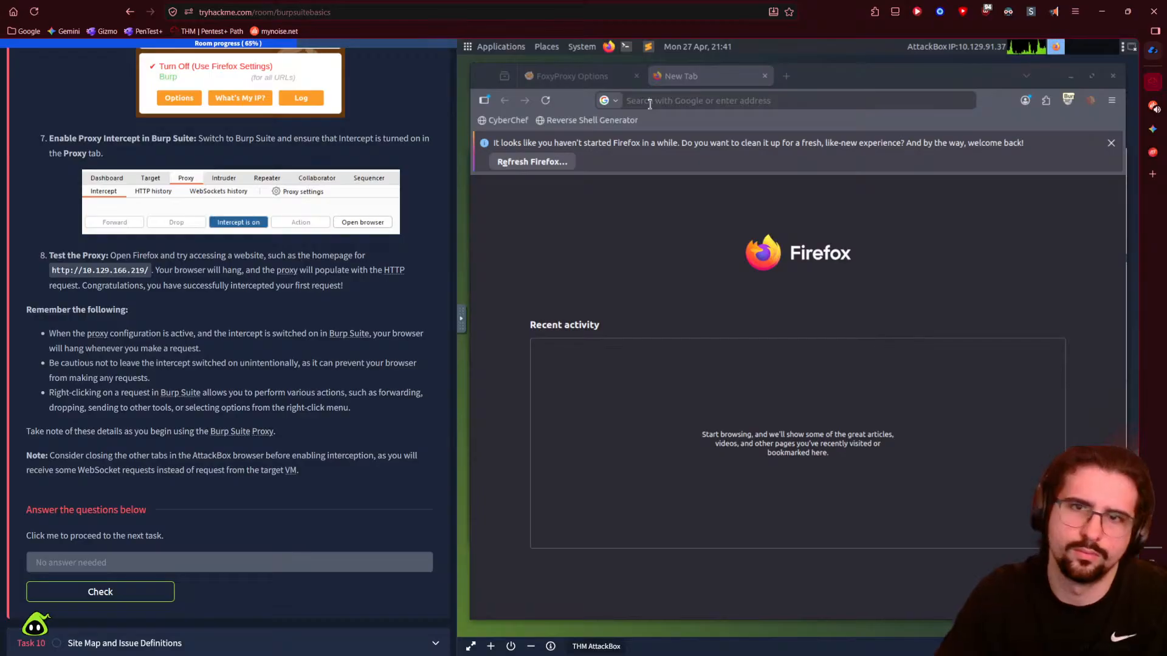
type("google")
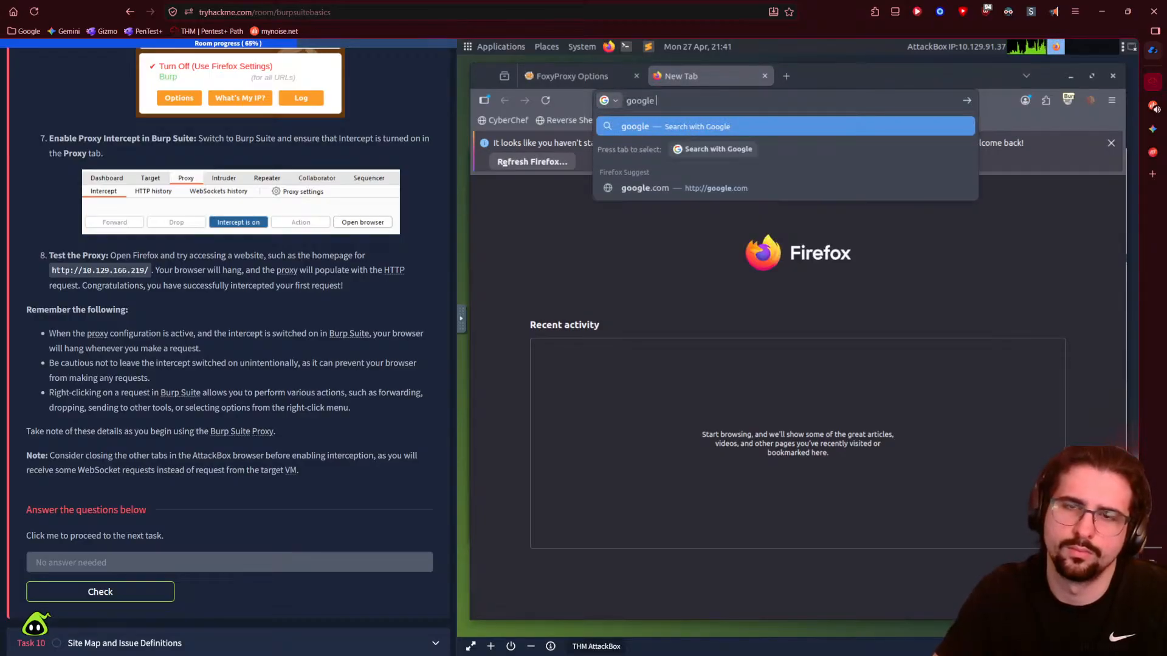
type(" im")
key("Return")
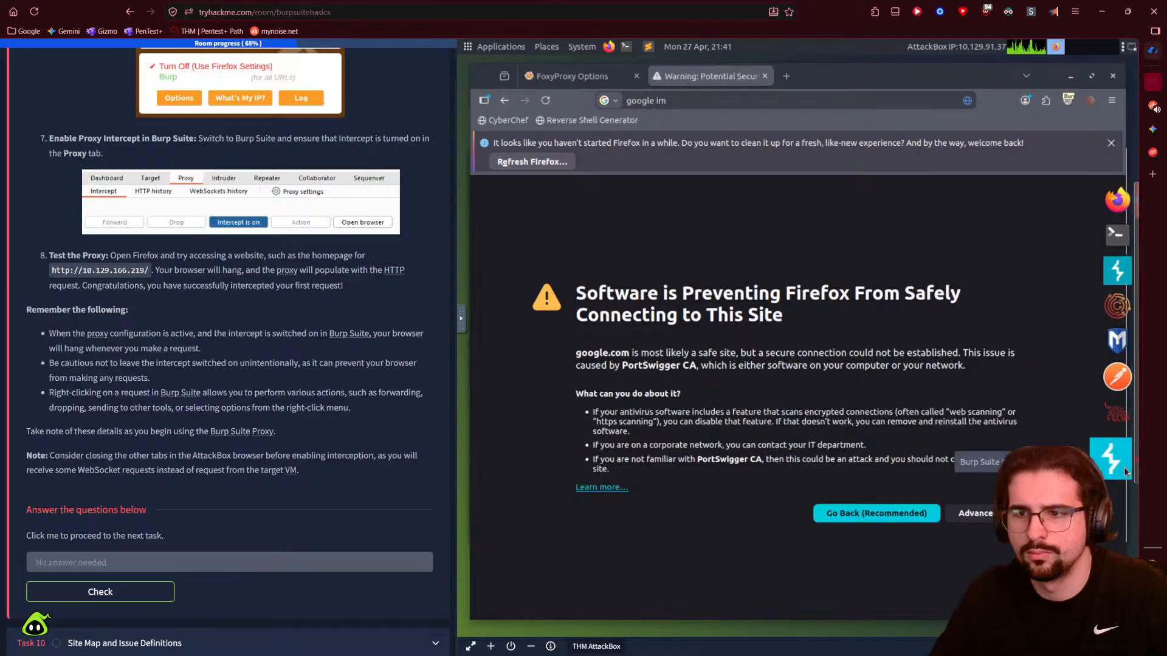
left_click(1129, 280)
left_click(587, 267)
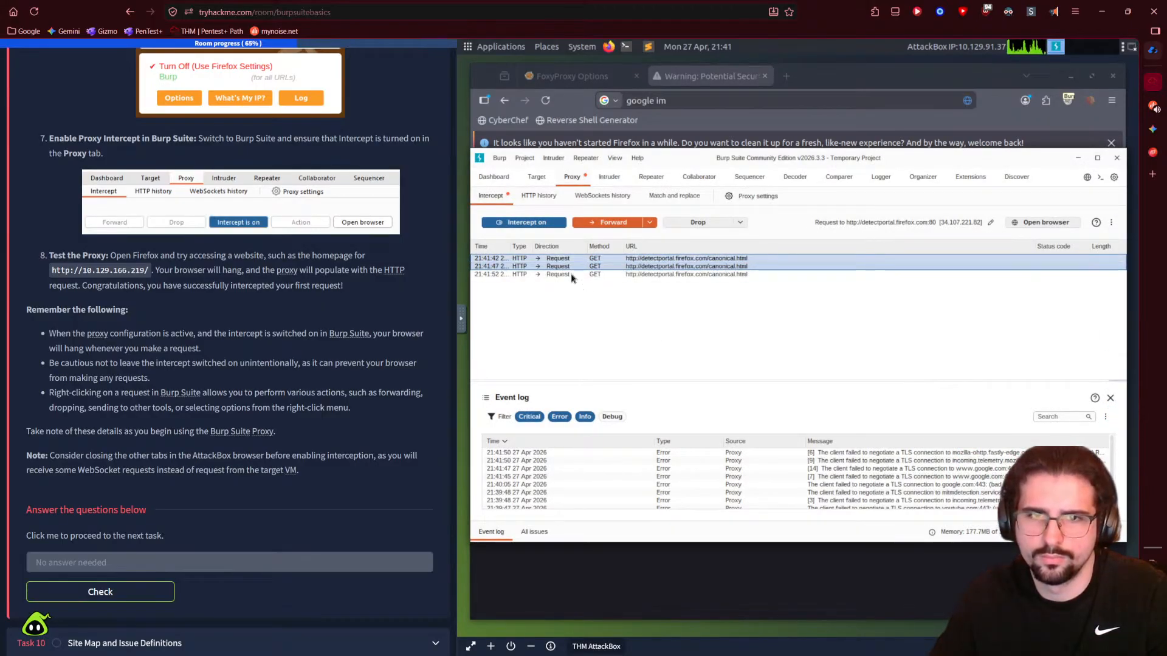
left_click(649, 224)
left_click(523, 222)
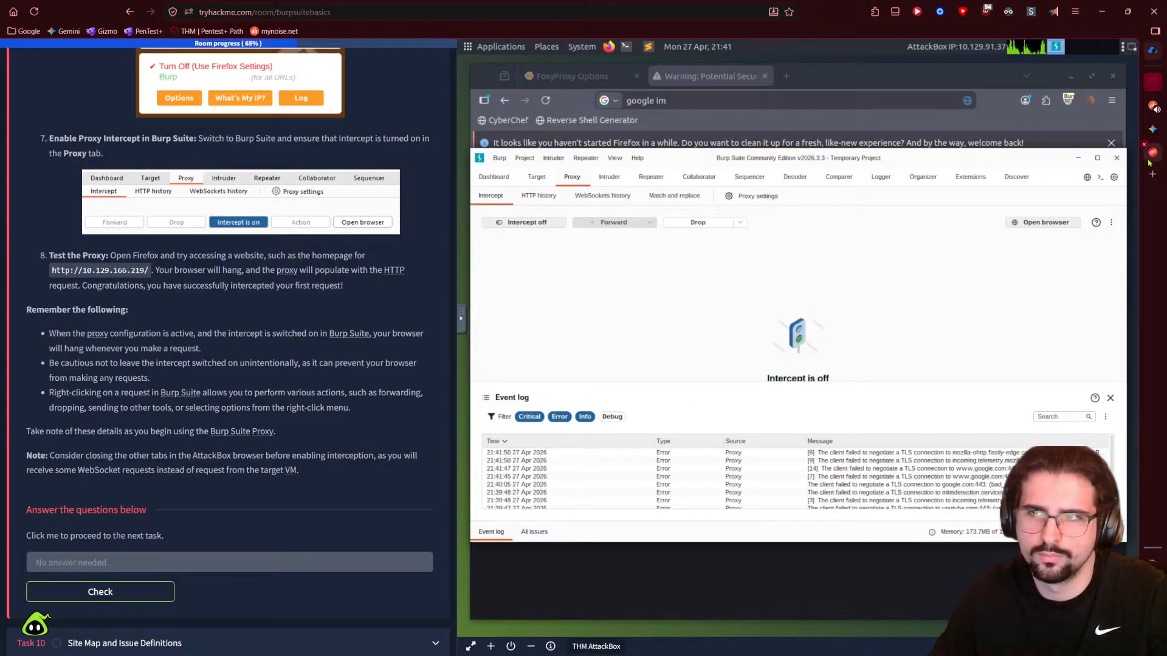
- Back in Firefox, replace the address with youtube.com and load it
mouse_move(1141, 264)
left_click(1119, 207)
left_click(1119, 207)
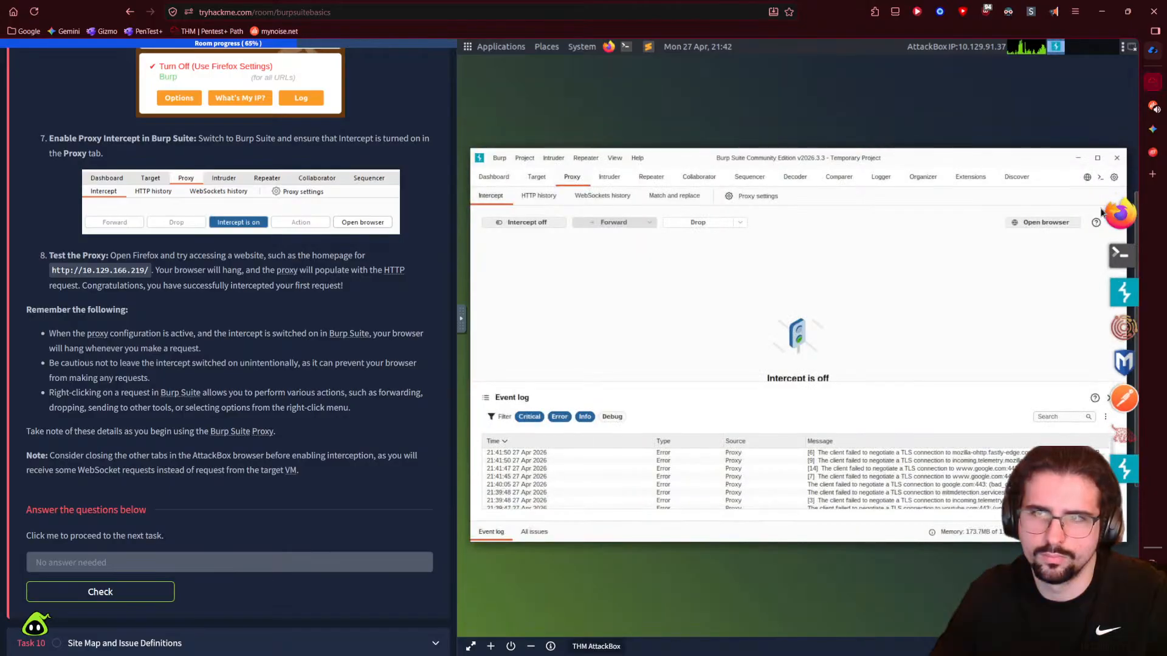
mouse_move(1136, 231)
left_click(1119, 207)
left_click(697, 101)
type("google images")
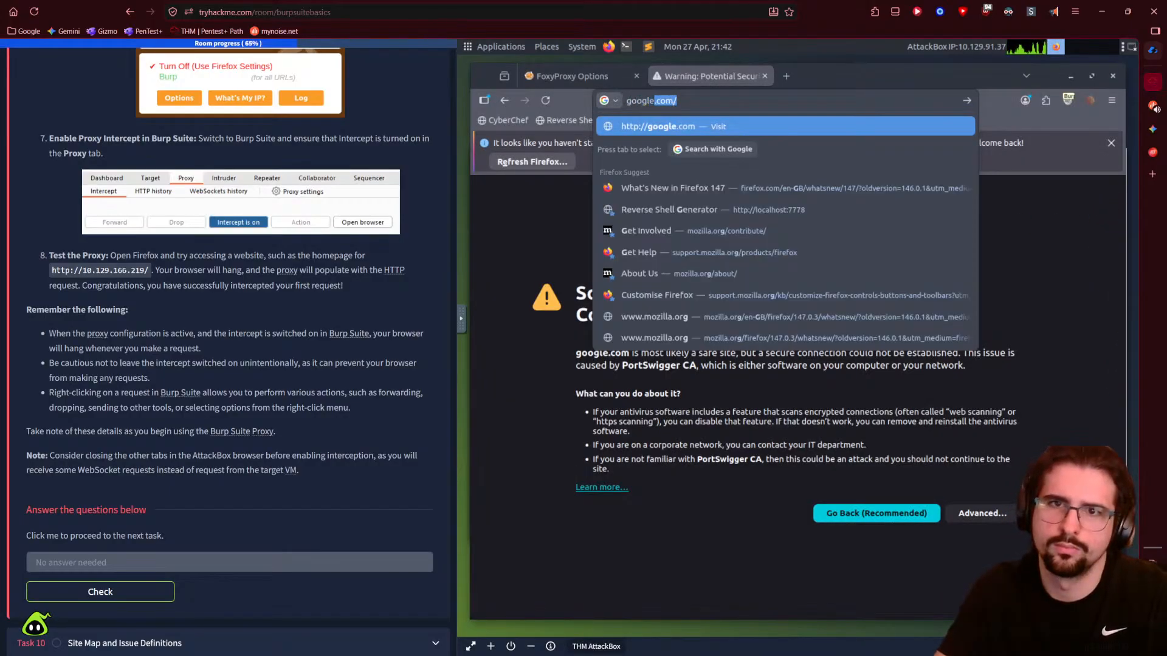
key("Escape")
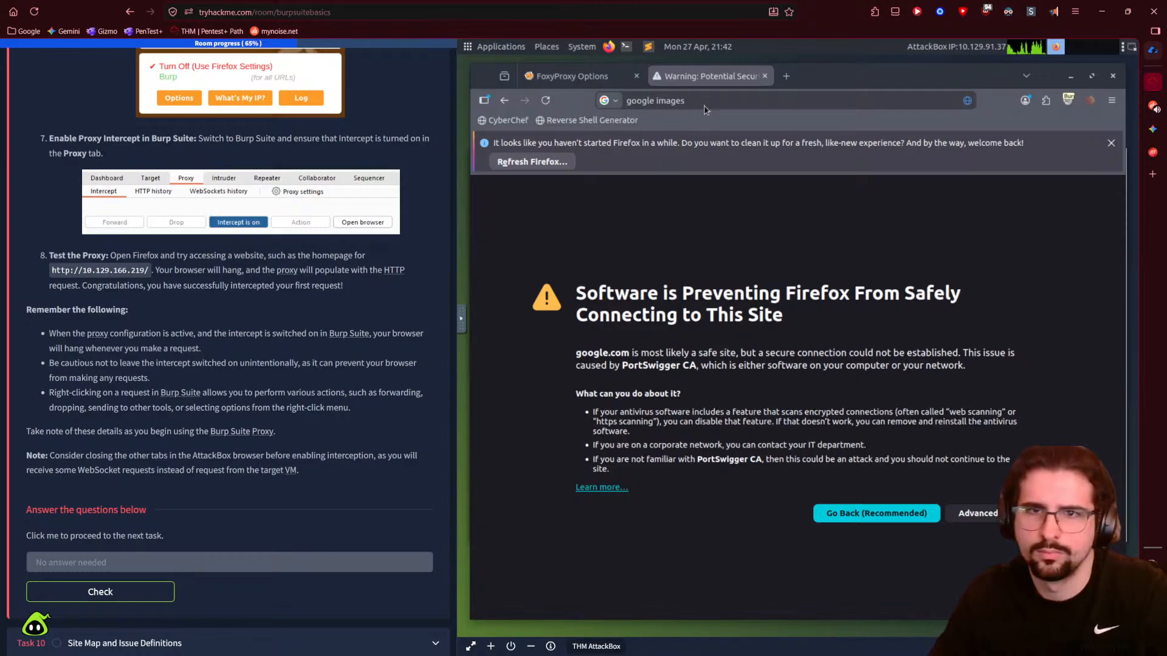
left_click(704, 101)
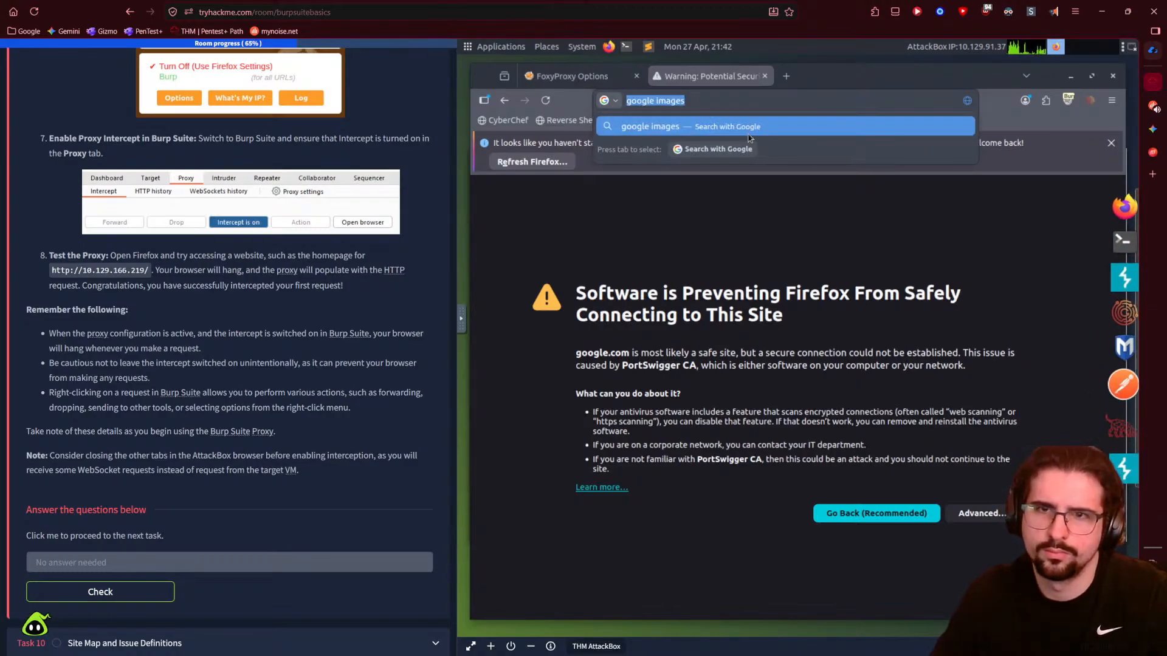
type("youtube.com")
key("Return")
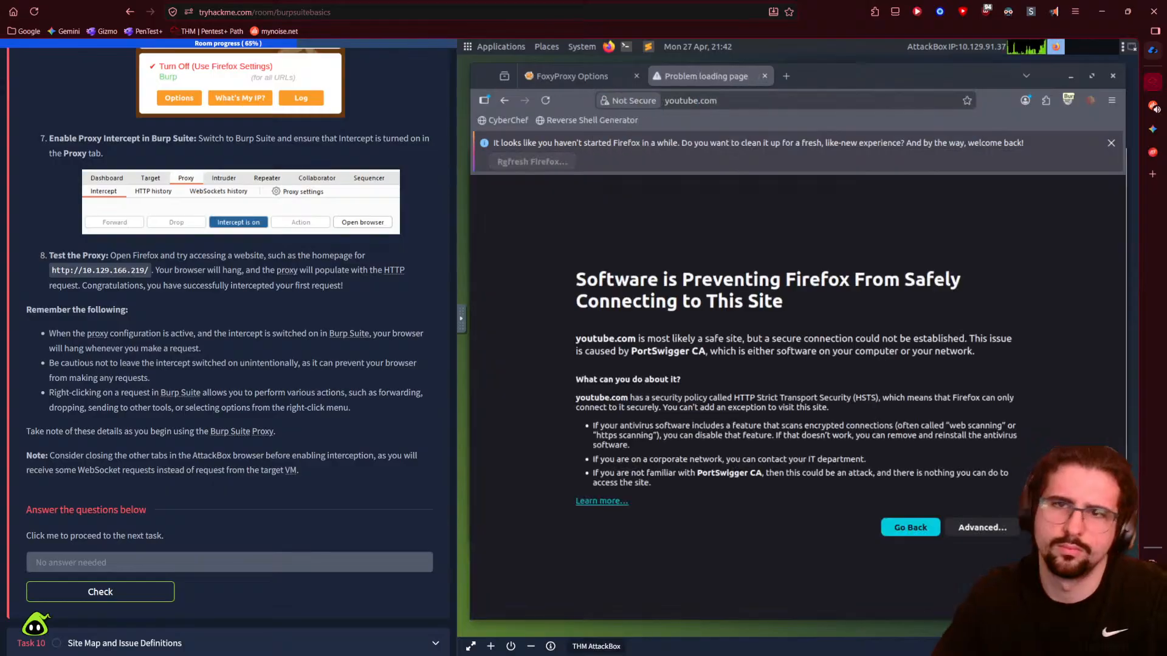
- Turn Burp interception back on, submit the Task 9 answer, and minimise Burp
mouse_move(1135, 377)
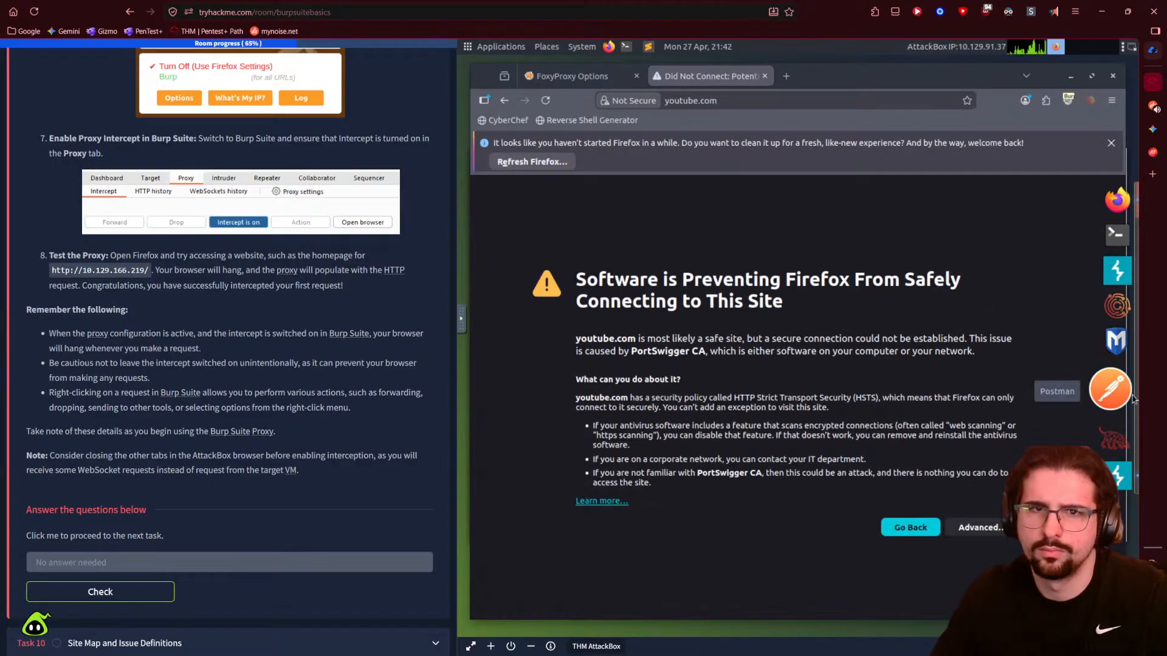
left_click(1119, 473)
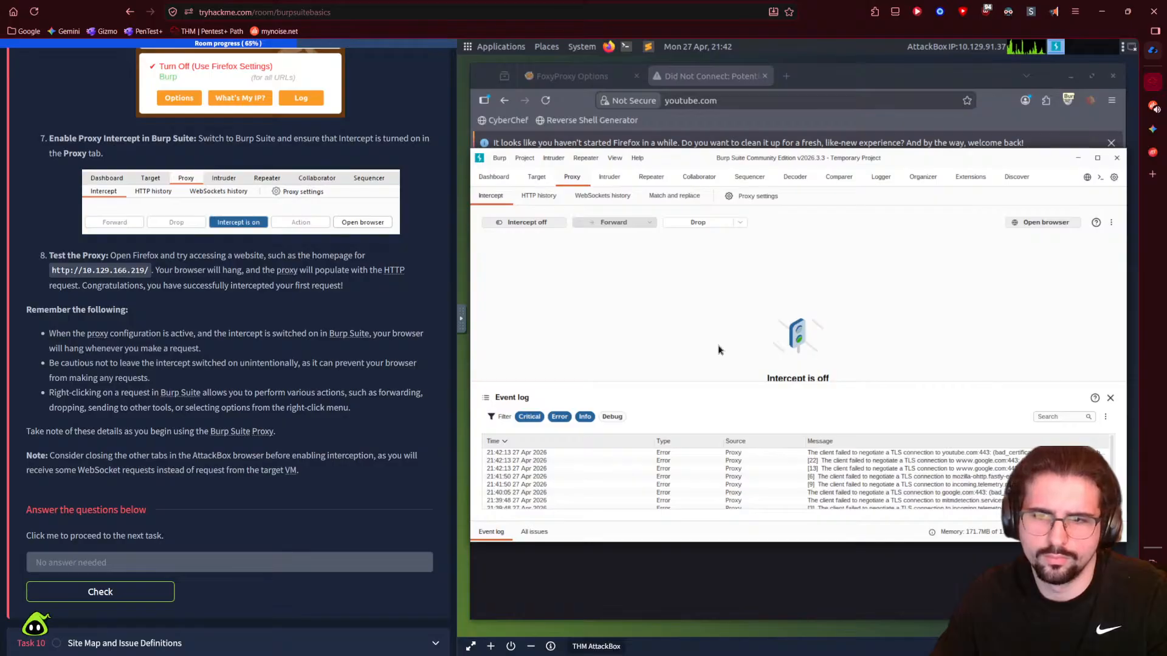
scroll(725, 461, "down", 2)
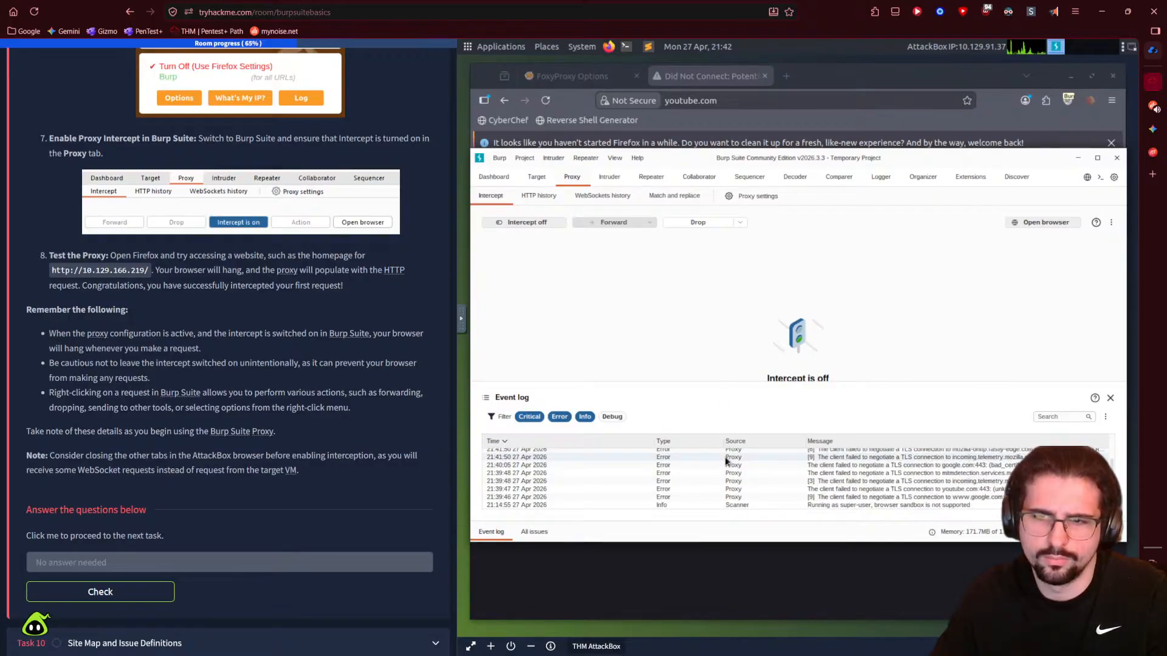
scroll(725, 462, "up", 3)
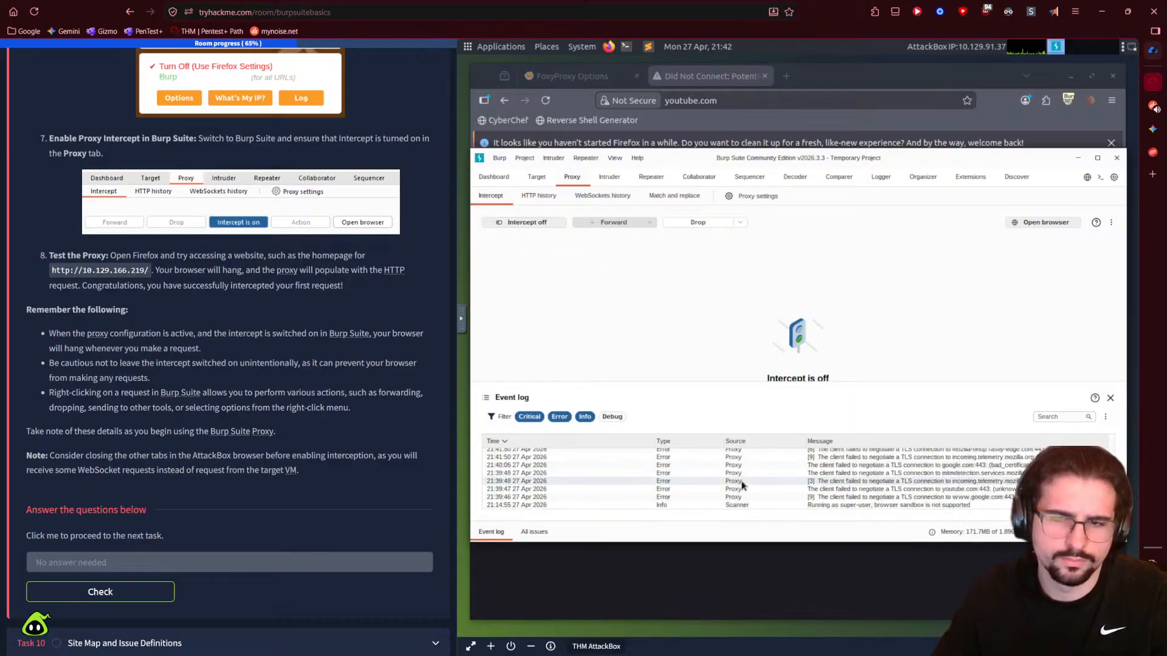
left_click(528, 222)
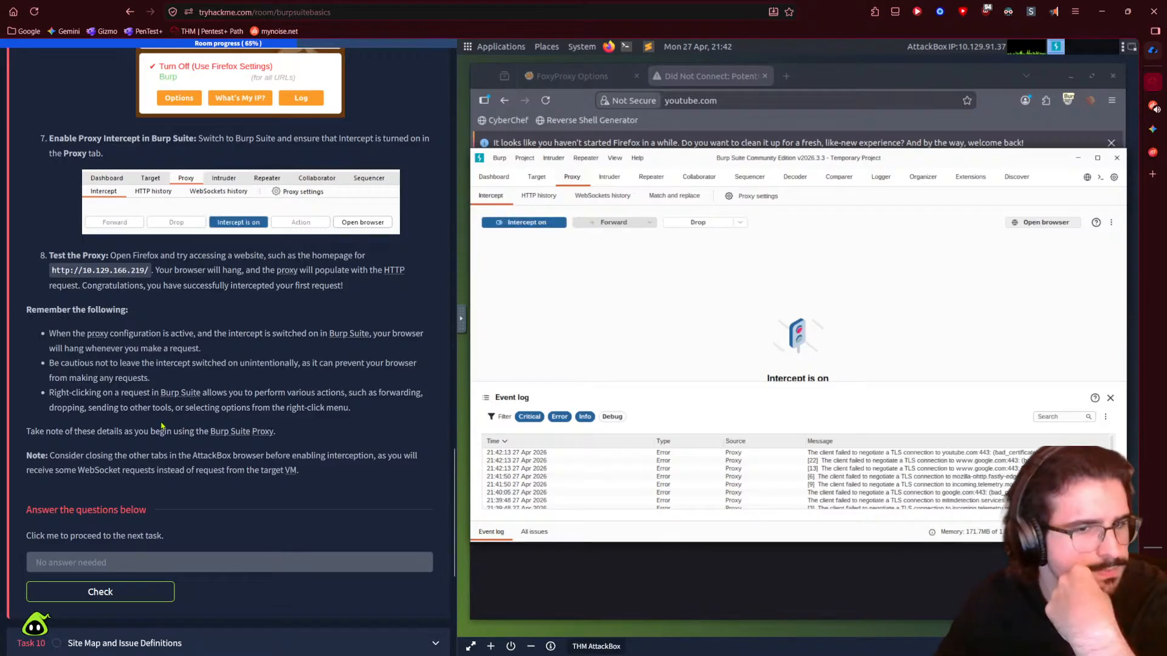
left_click(131, 598)
mouse_move(1120, 414)
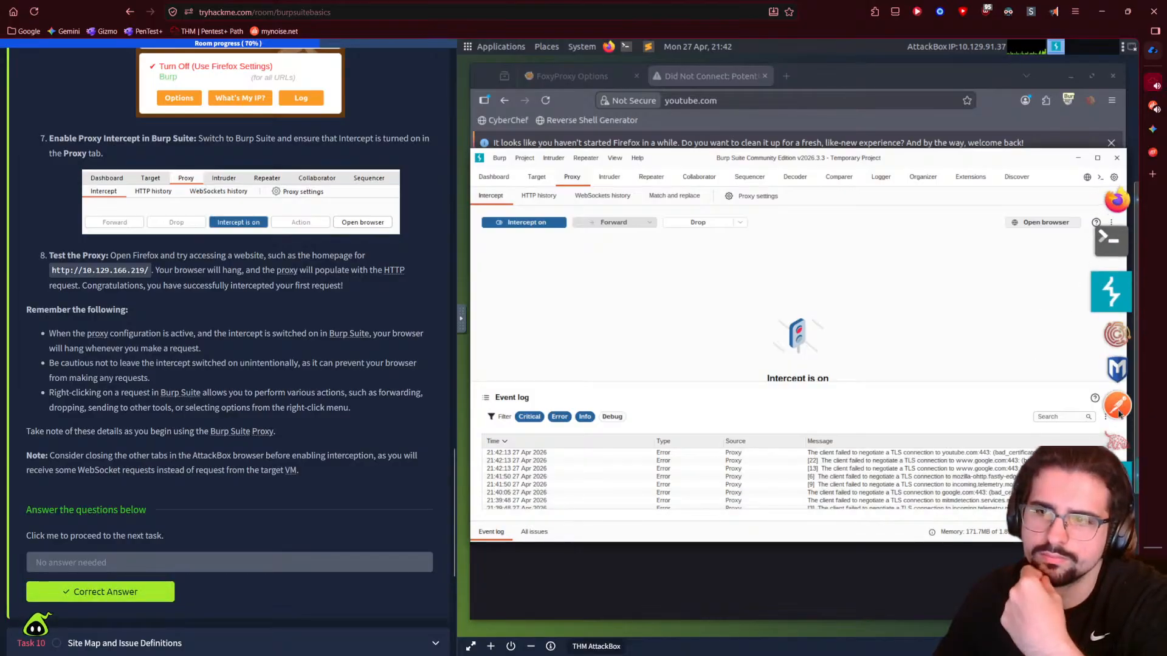
left_click(1077, 157)
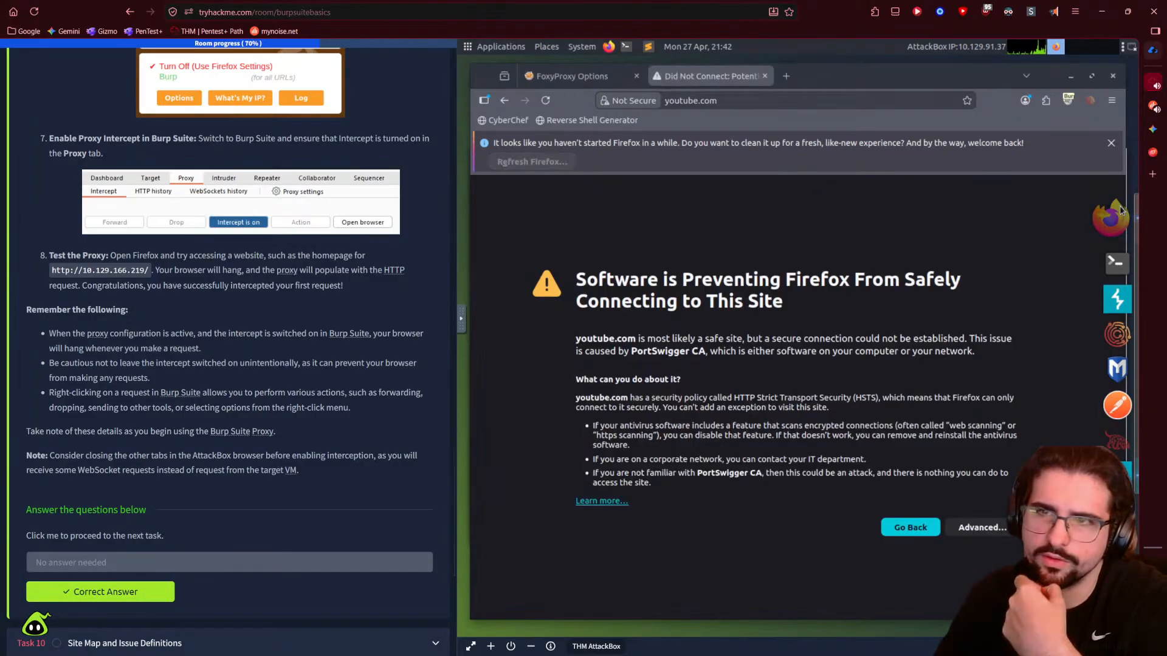
- Dismiss the FoxyProxy menu and reload youtube.com
left_click(1067, 100)
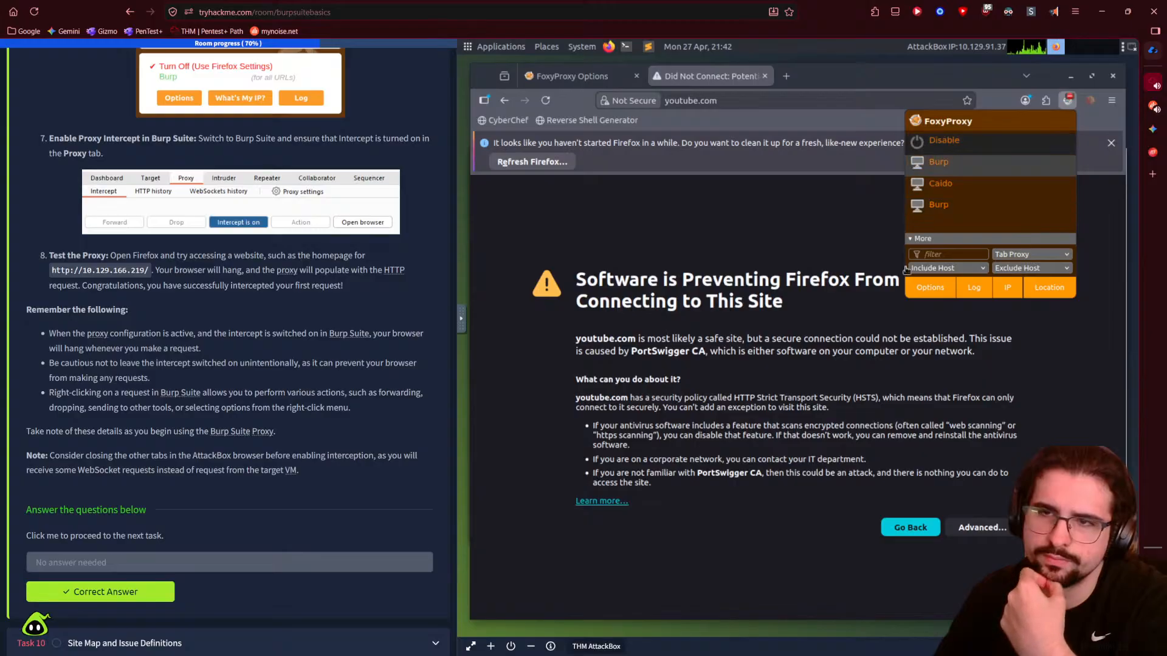
left_click(723, 131)
left_click_drag(730, 101, 748, 103)
left_click(768, 101)
key("Return")
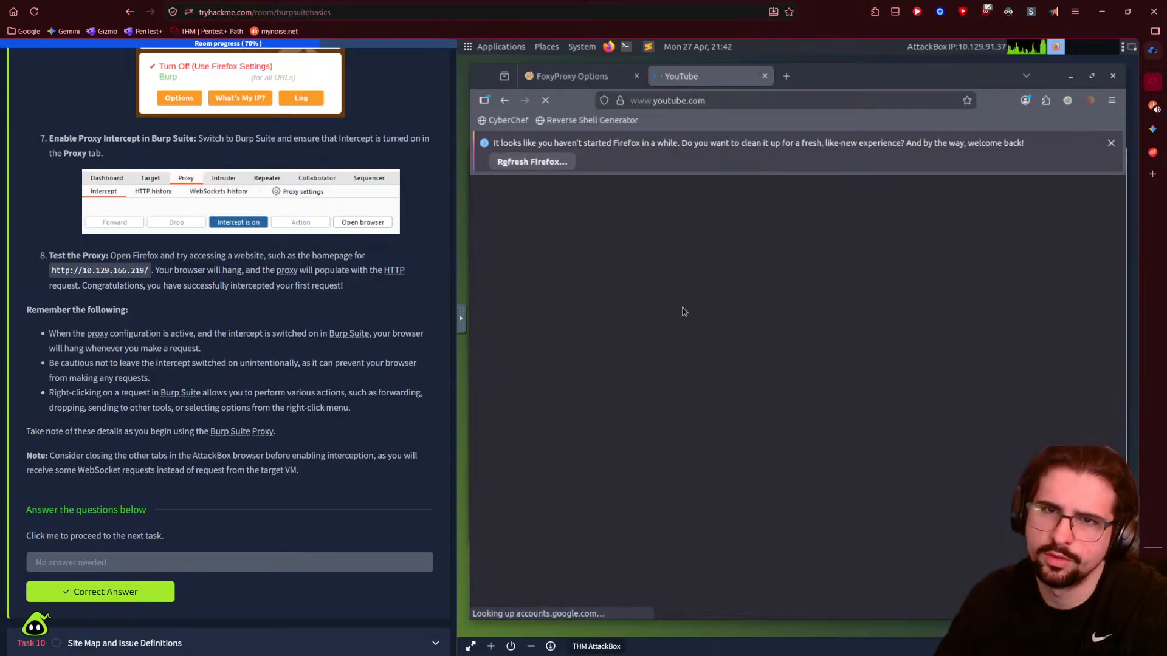
- Select Burp as the active proxy in FoxyProxy
left_click(1089, 100)
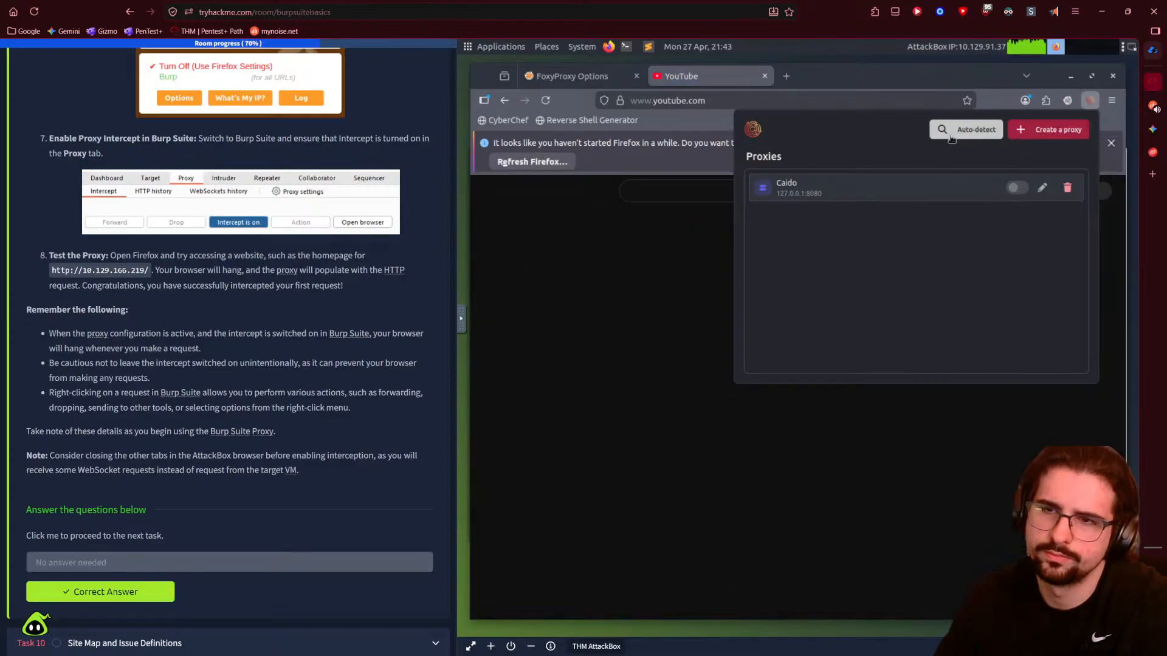
left_click(1090, 102)
left_click(1067, 100)
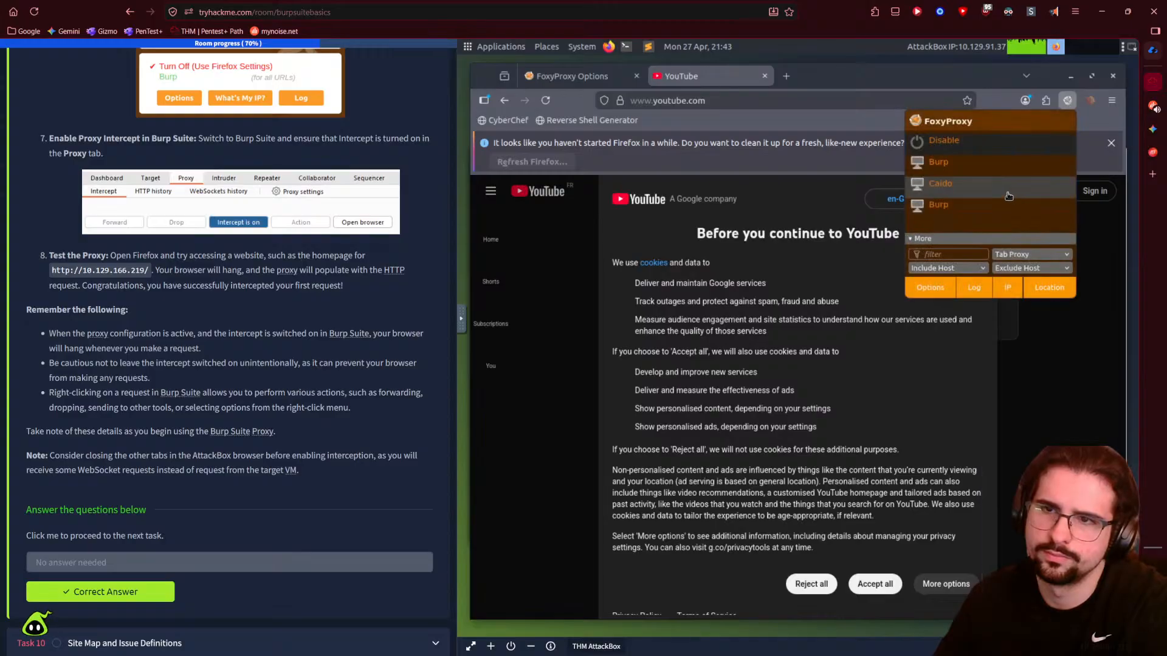
left_click(940, 172)
- Swap the YouTube tab for a new tab, raise Burp, and expand Task 10, Site Map and Issue Definitions
left_click(786, 76)
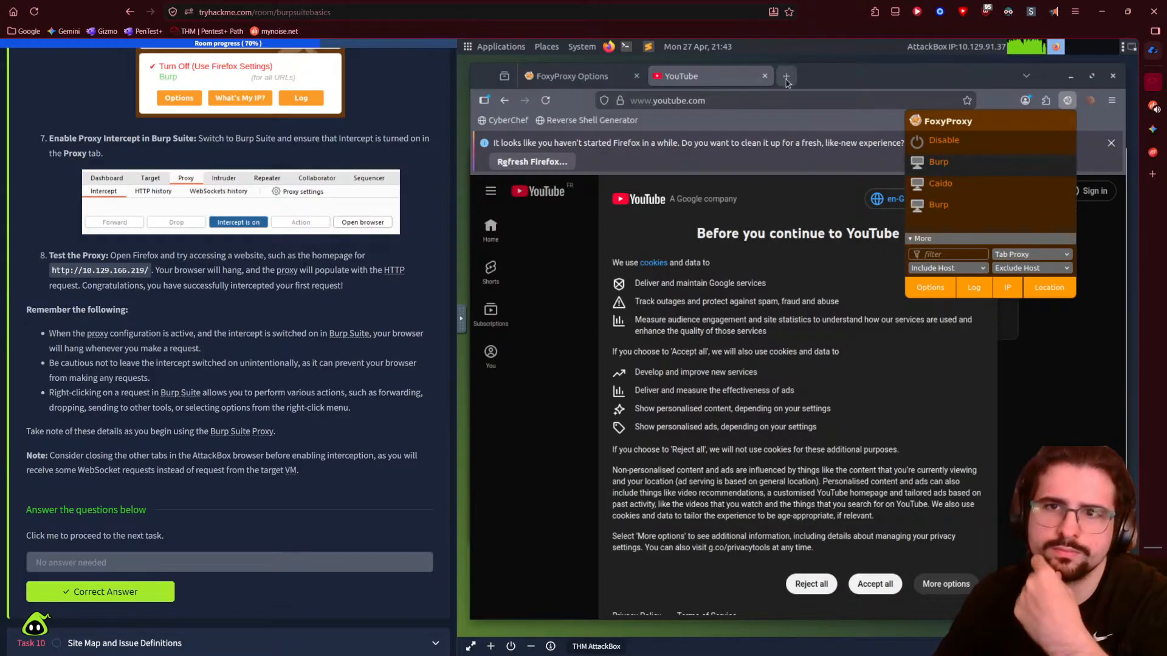
left_click(764, 76)
left_click(595, 72)
left_click(679, 78)
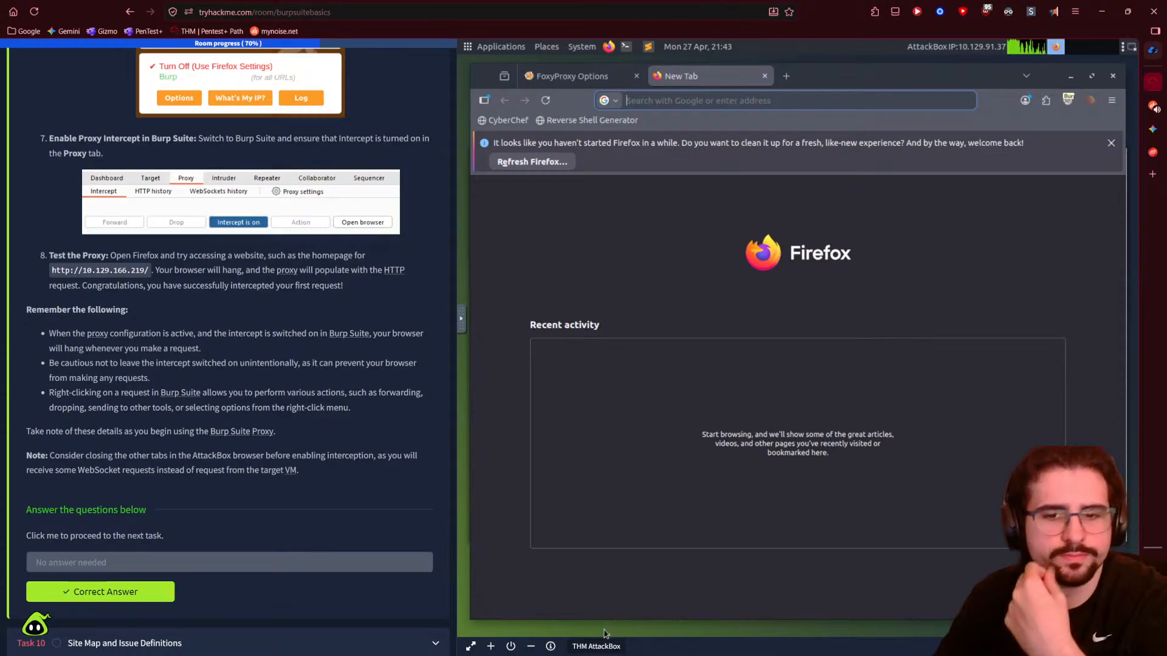
mouse_move(1125, 388)
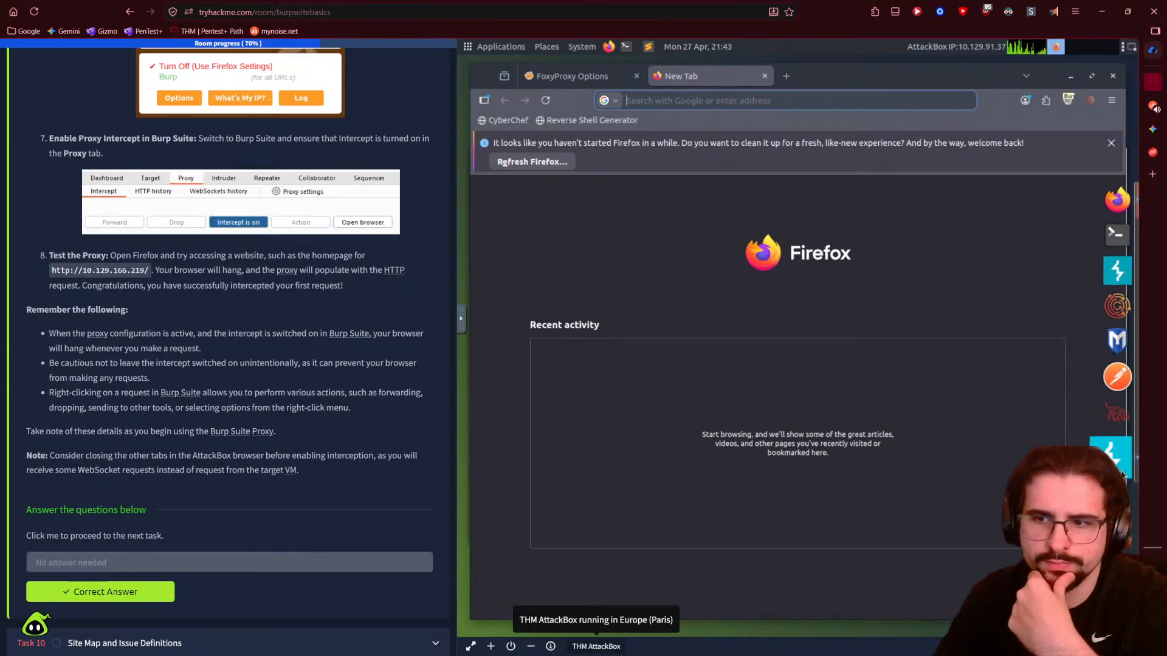
left_click(1115, 336)
scroll(262, 430, "down", 5)
left_click(112, 371)
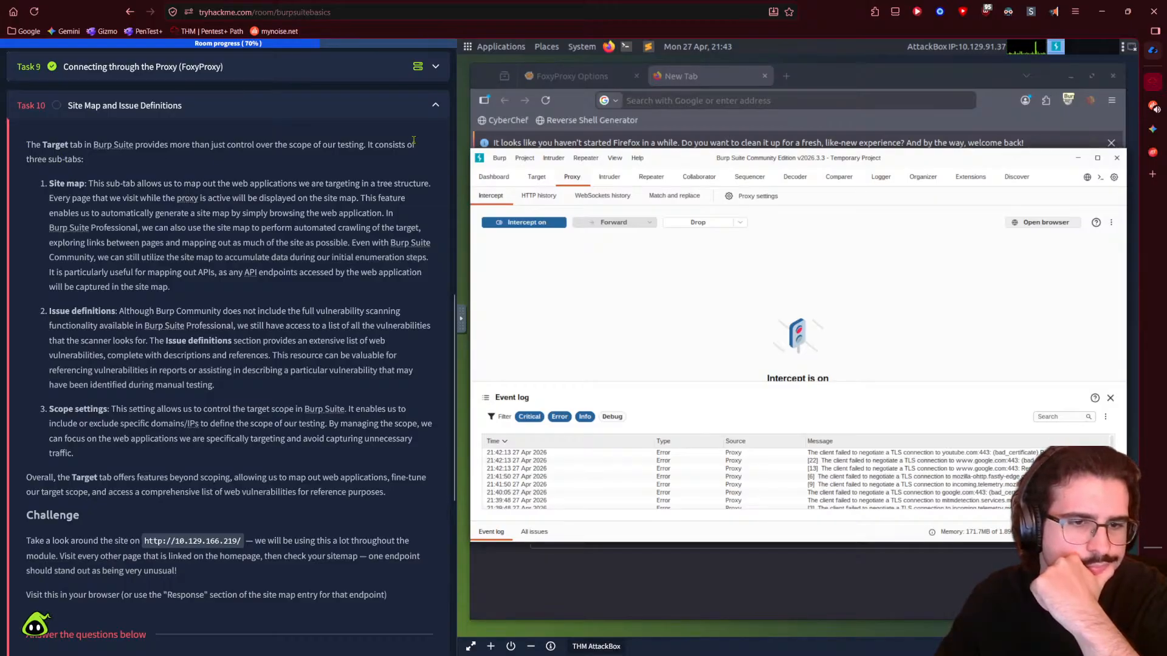
left_click(1054, 11)
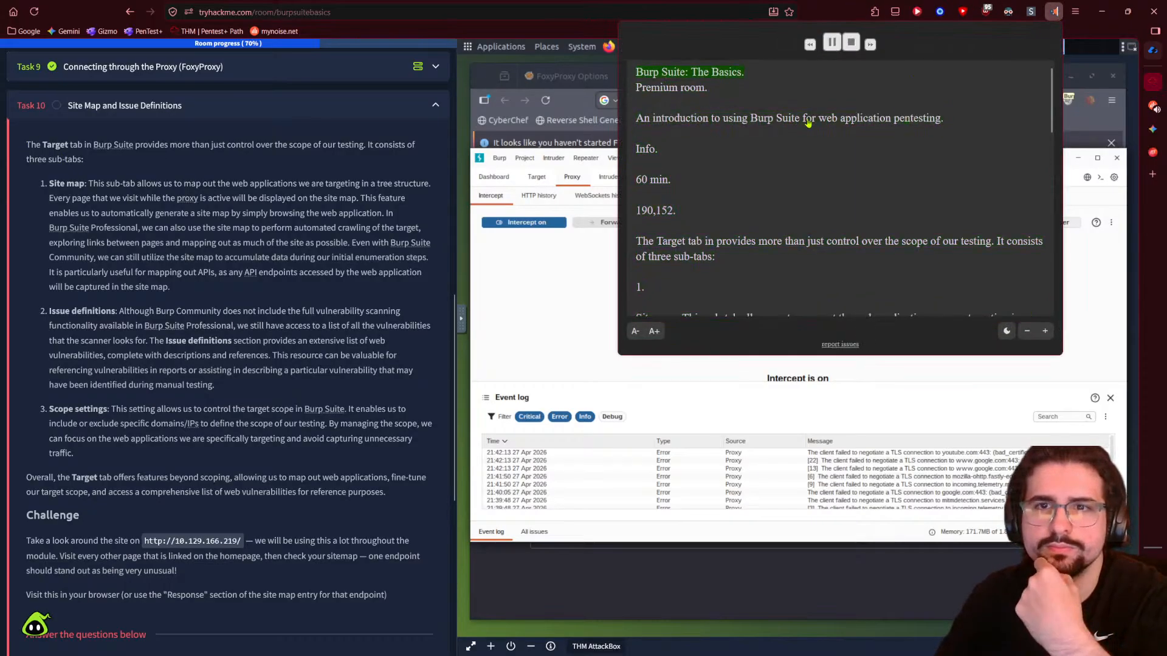
left_click(850, 44)
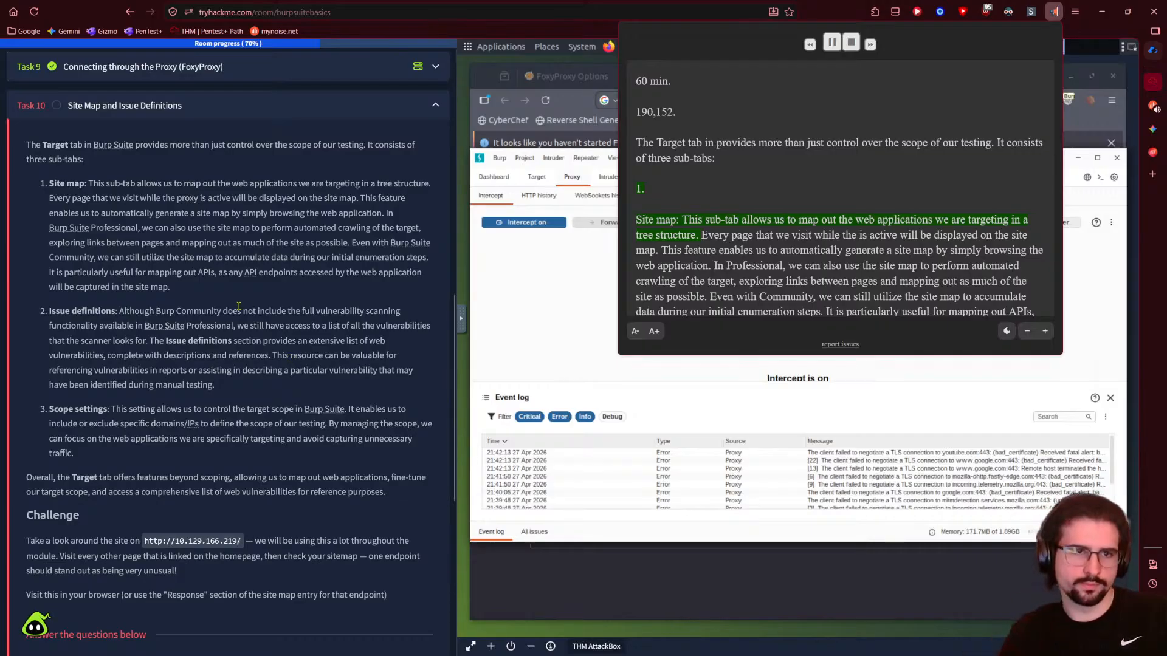
left_click(27, 296)
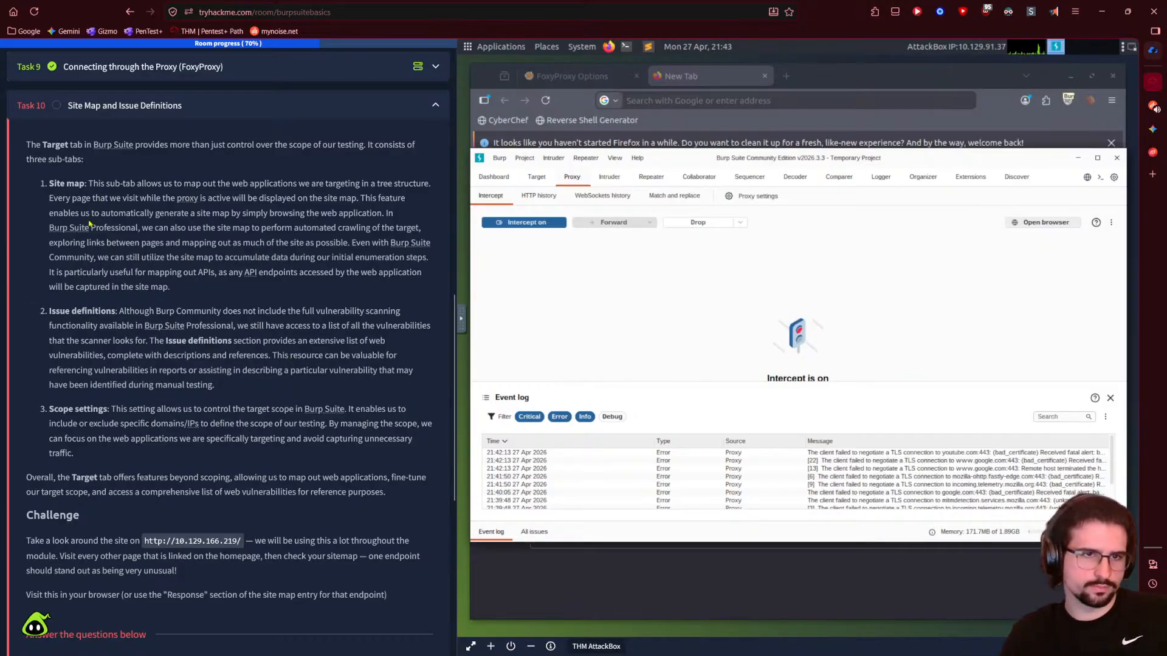
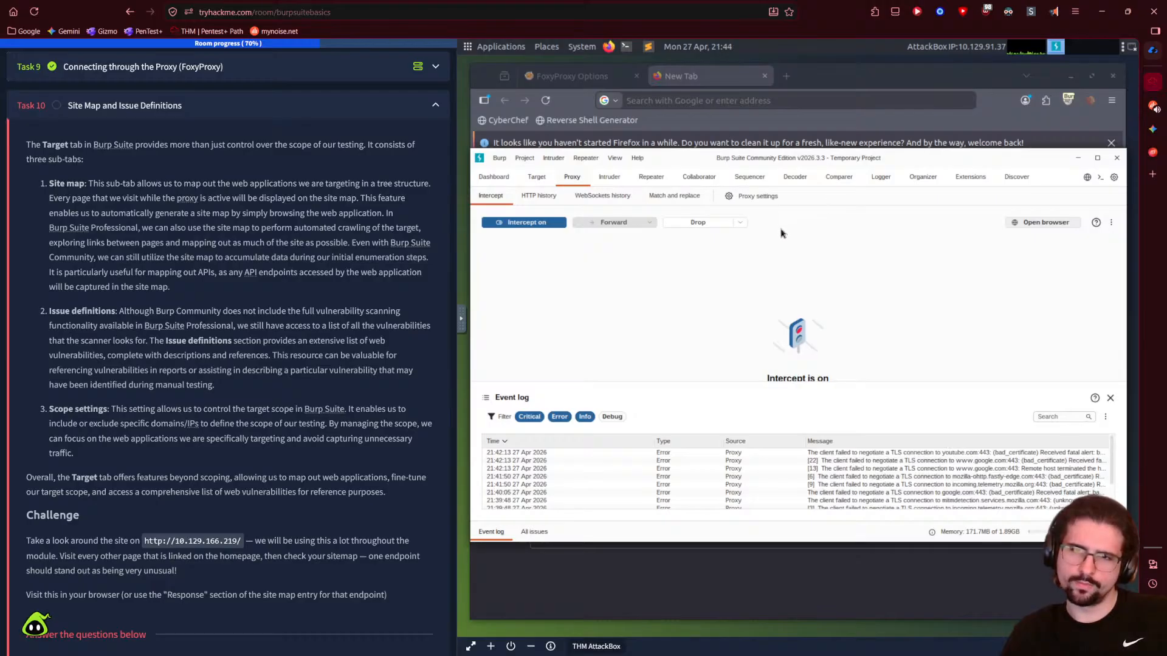
- Browse Burp's Target, Proxy, Intruder, Repeater and other tool tabs, ending on Proxy Intercept
left_click(537, 177)
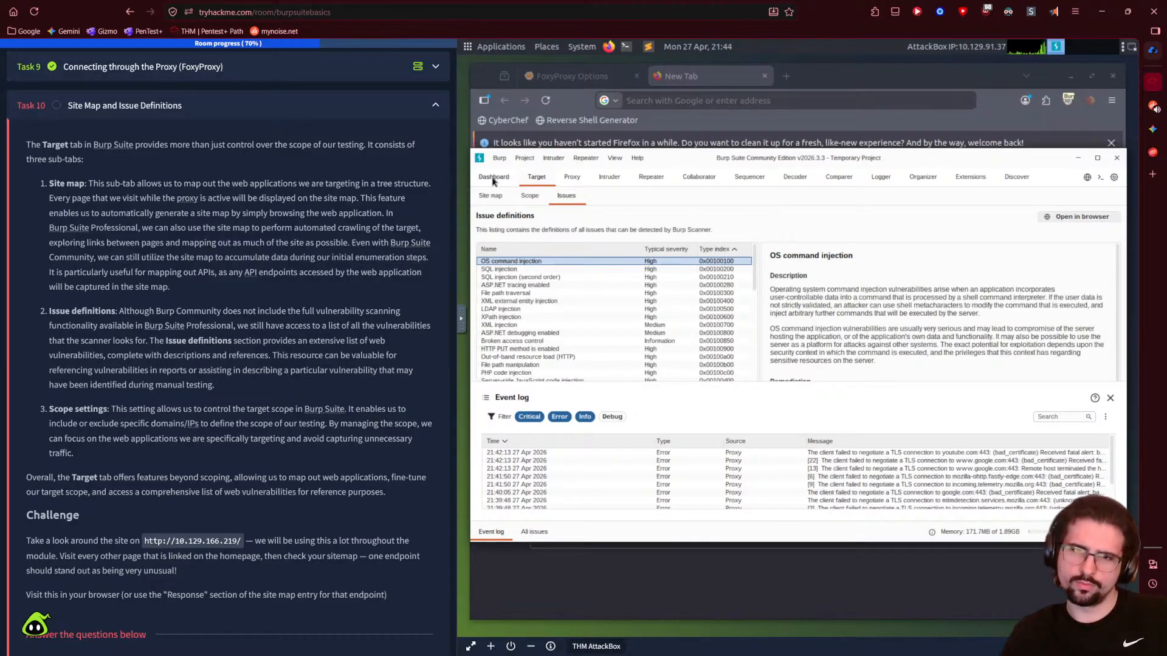
left_click(491, 197)
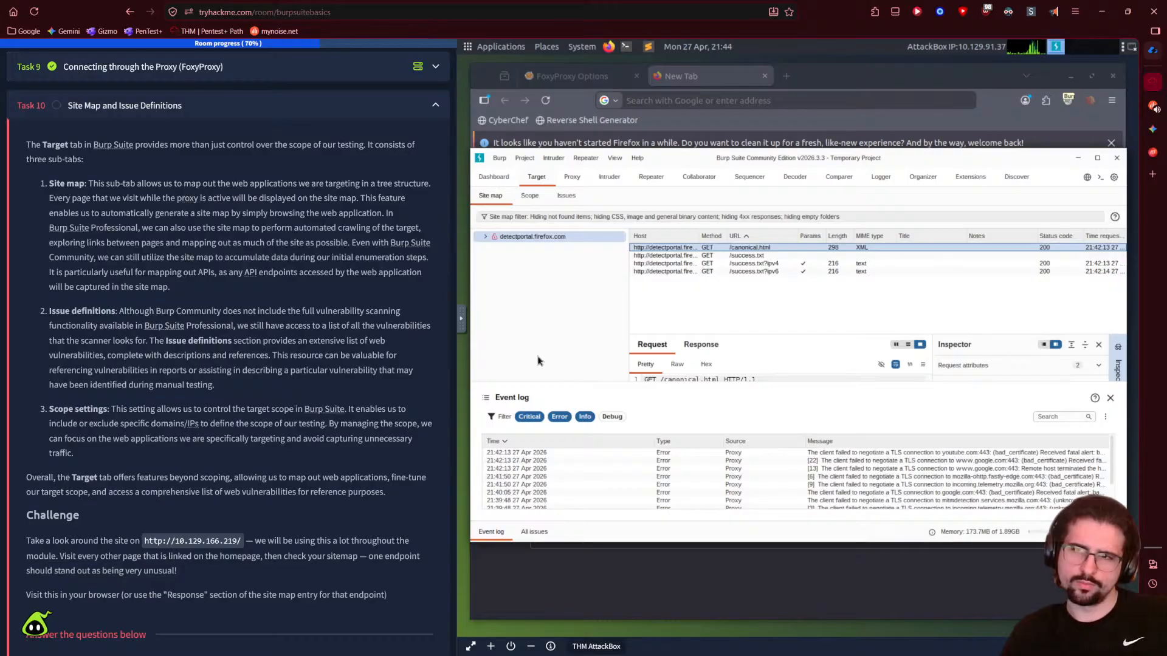
left_click(529, 196)
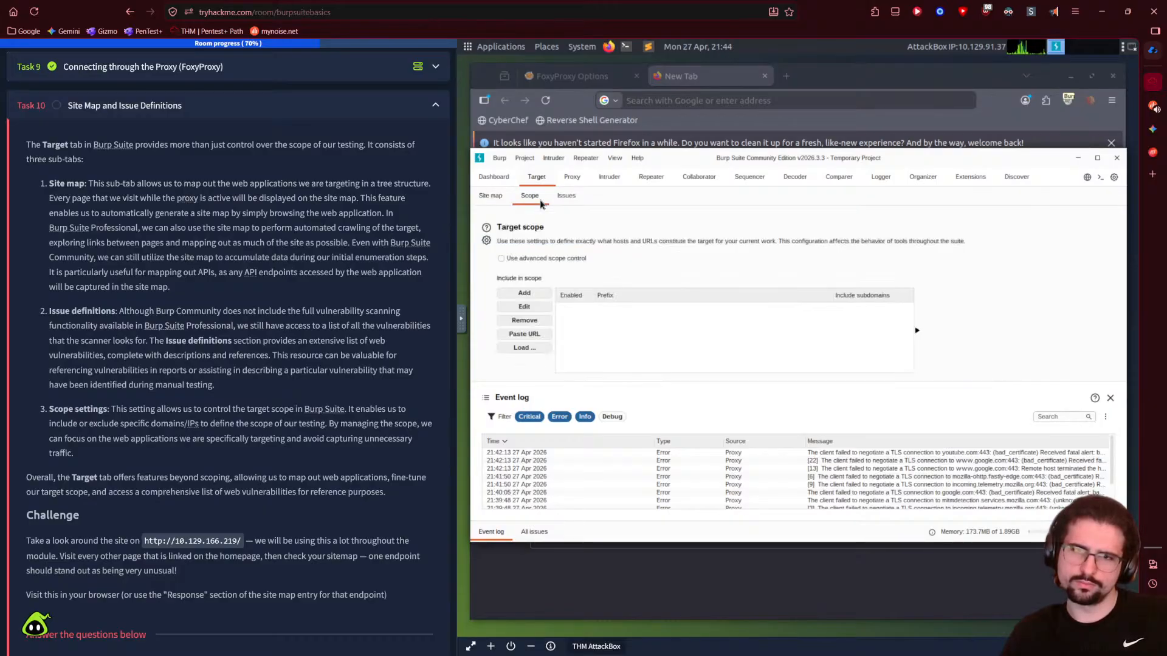
left_click(497, 201)
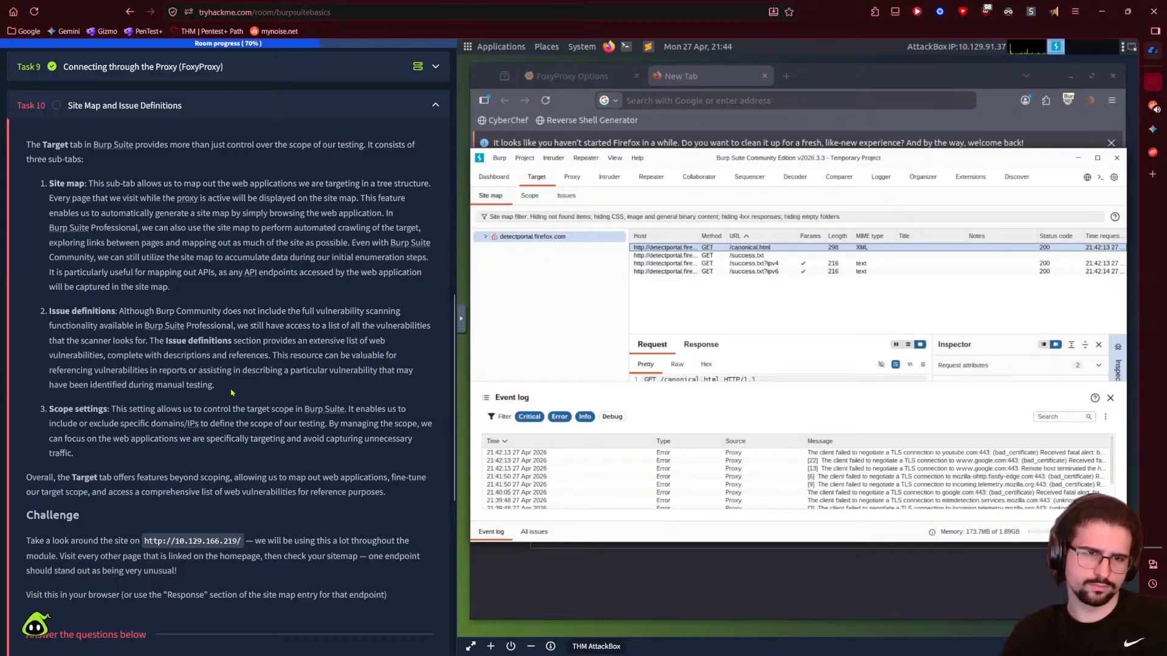
left_click(503, 180)
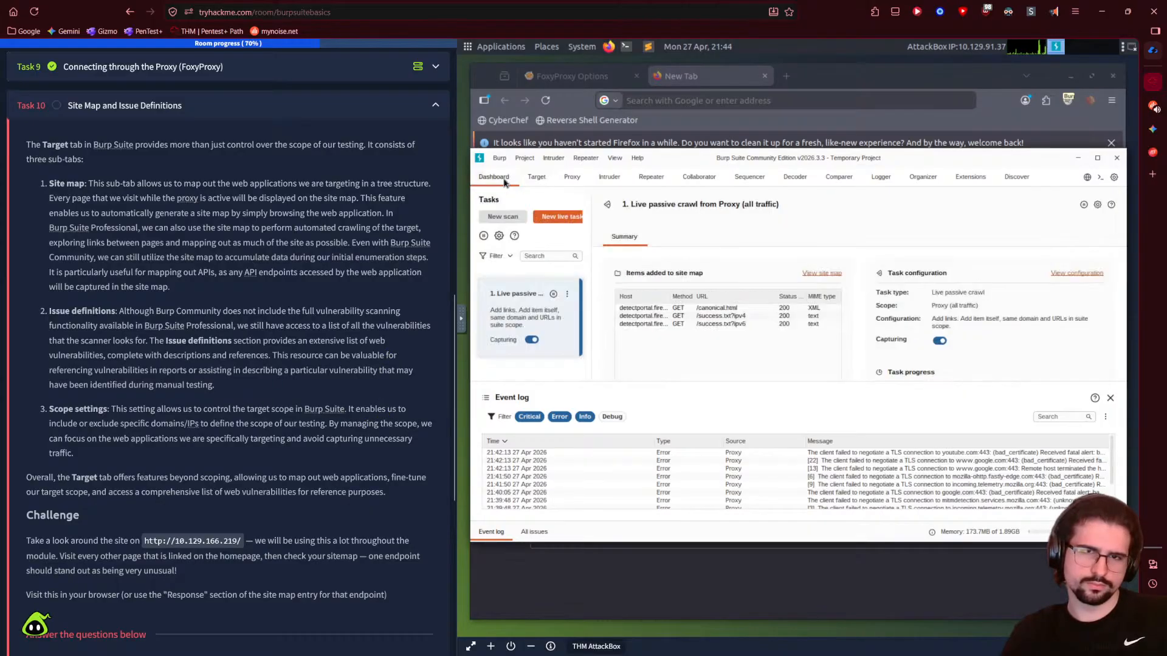
left_click(570, 177)
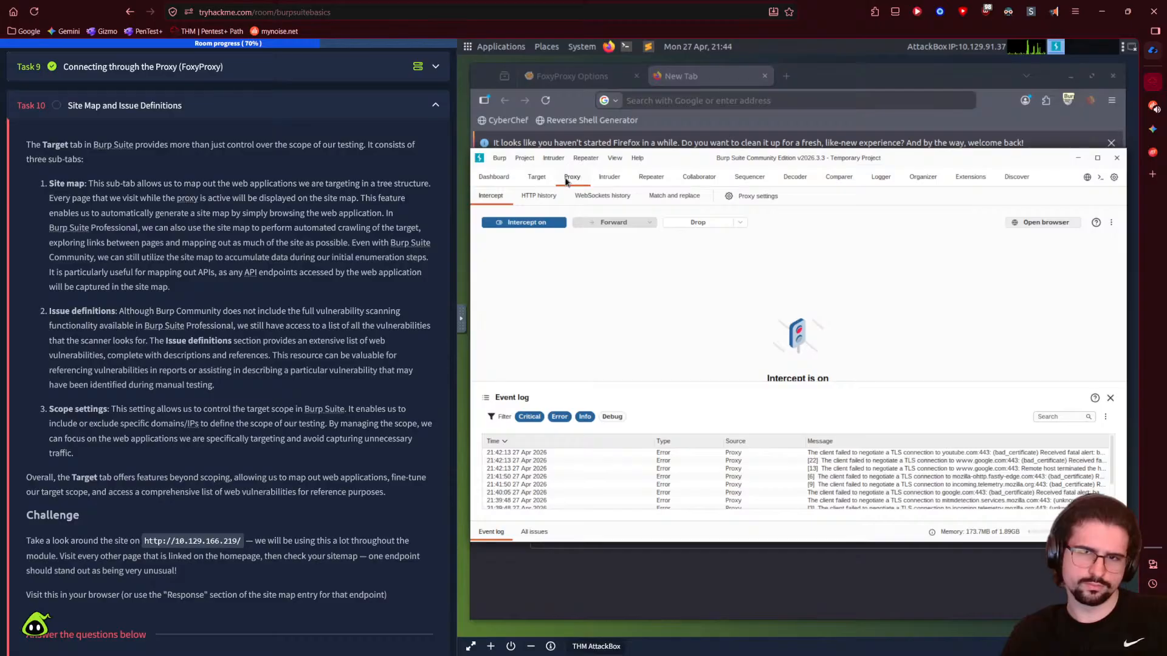
left_click(609, 177)
left_click(651, 177)
left_click(750, 177)
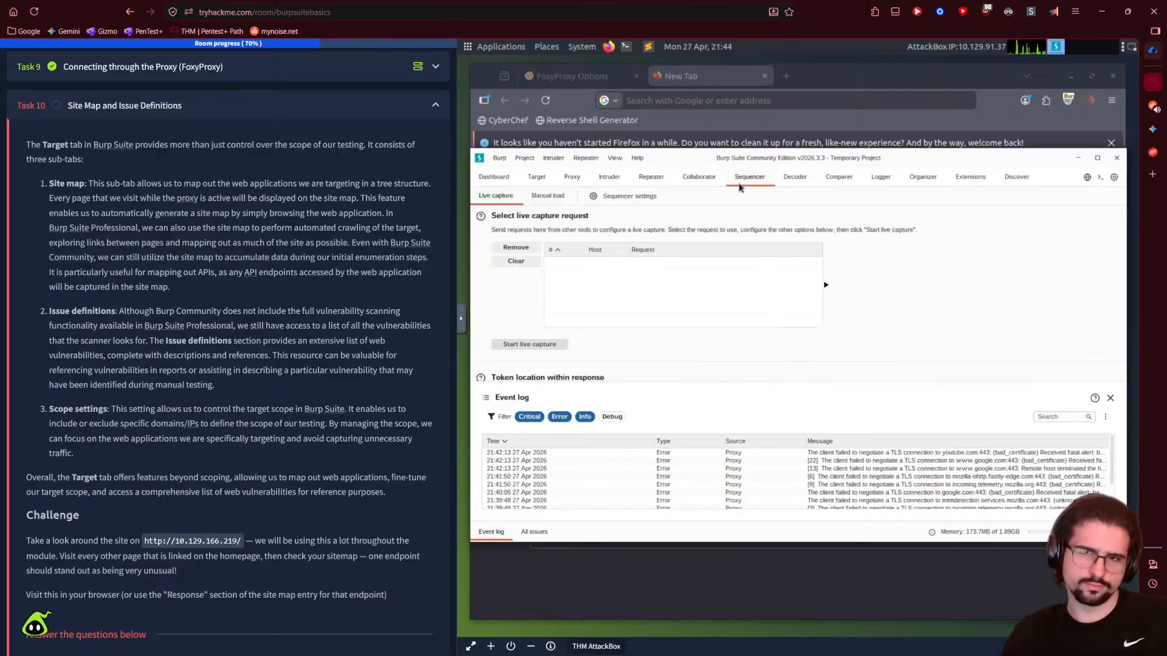
left_click(800, 181)
left_click(838, 179)
left_click(884, 184)
left_click(927, 187)
left_click(971, 184)
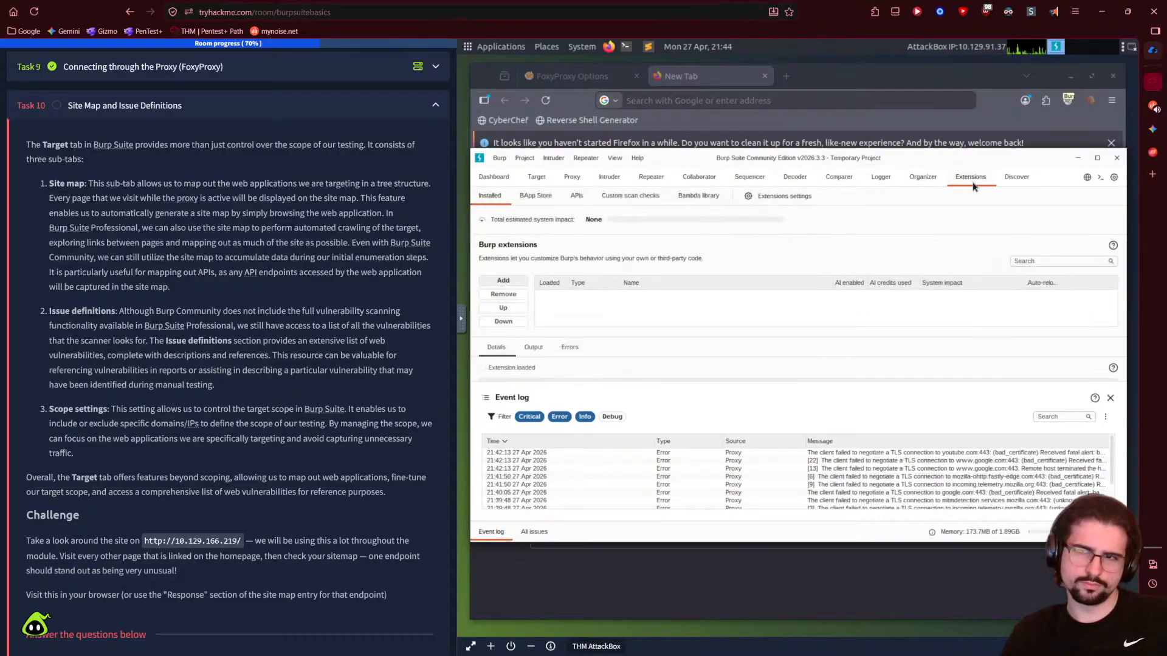
left_click(1009, 176)
left_click(571, 176)
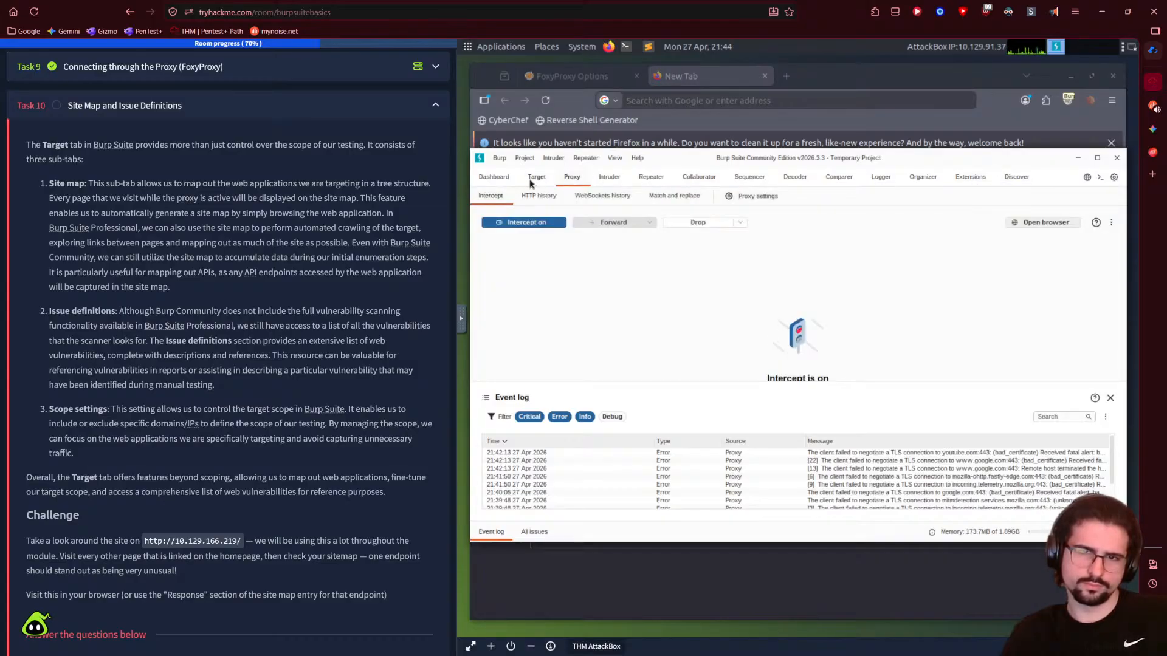
left_click_drag(145, 541, 242, 542)
right_click(242, 542)
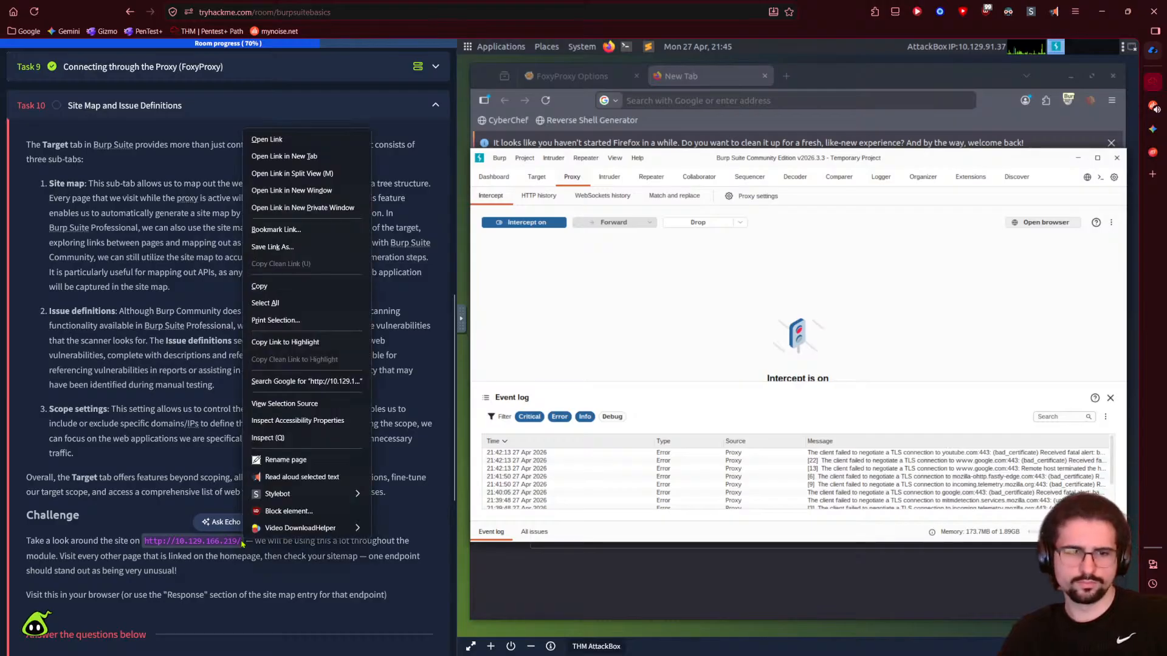
left_click(274, 287)
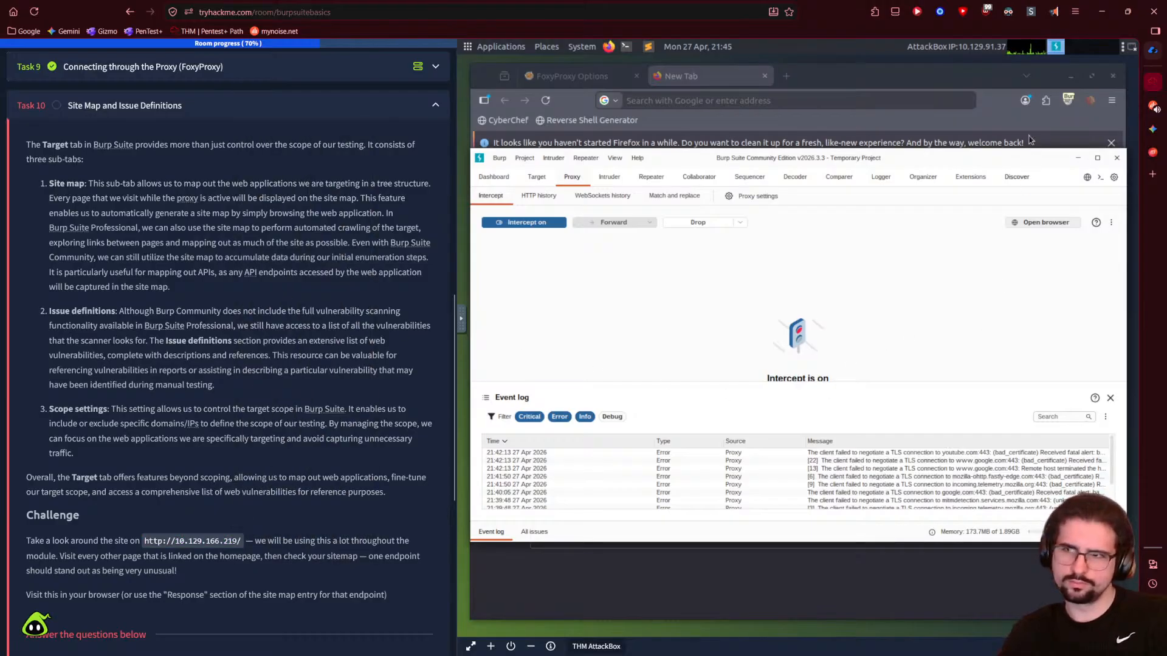
left_click(564, 80)
left_click(698, 78)
left_click(759, 100)
left_click(759, 99)
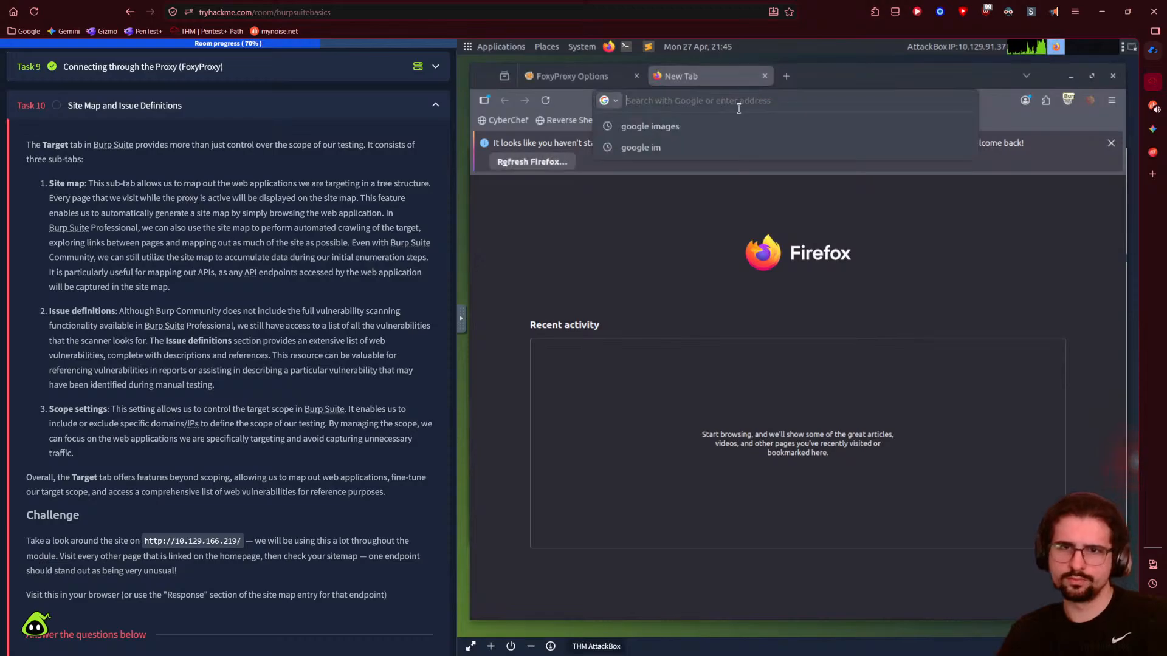
- Enter 10.129.166.219 in the new tab's address bar and load it
key("ctrl+v")
key("ctrl+a")
key("BackSpace")
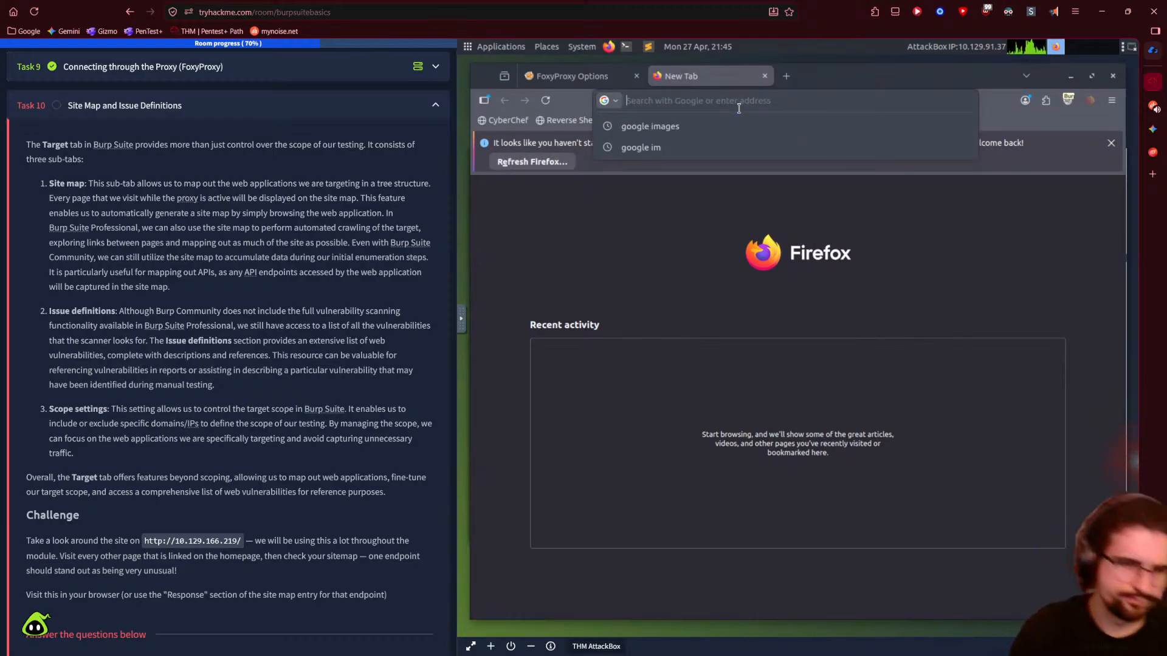
type("10.229")
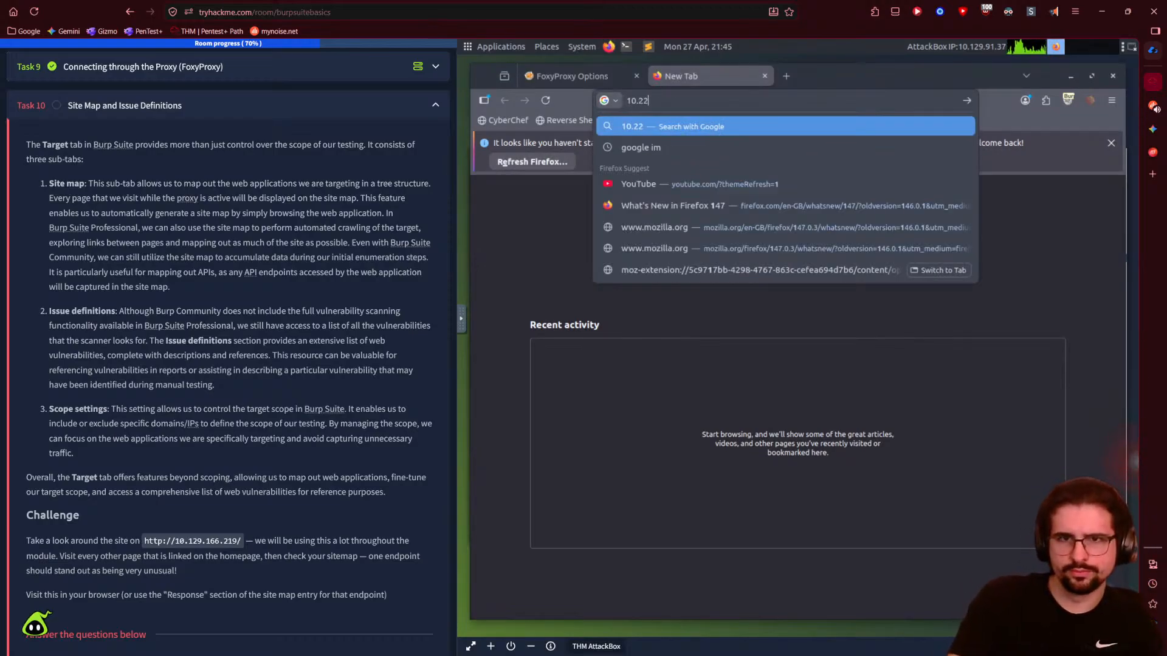
key("BackSpace")
key("BackSpace")
key("BackSpace")
type("129/")
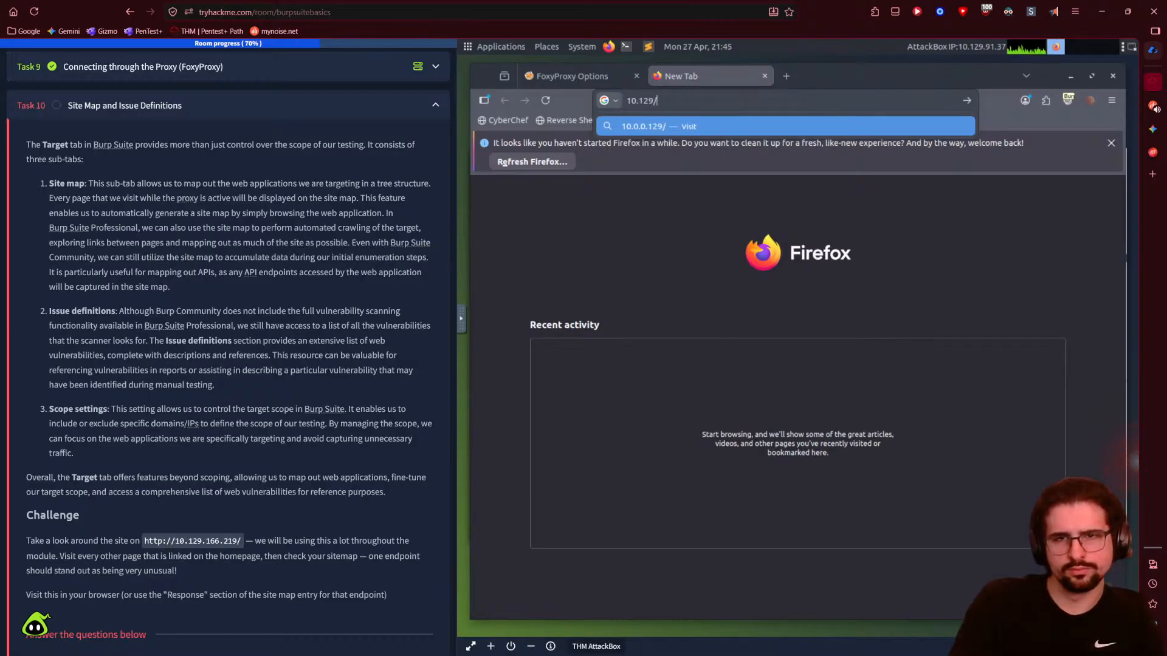
key("BackSpace")
type(".1")
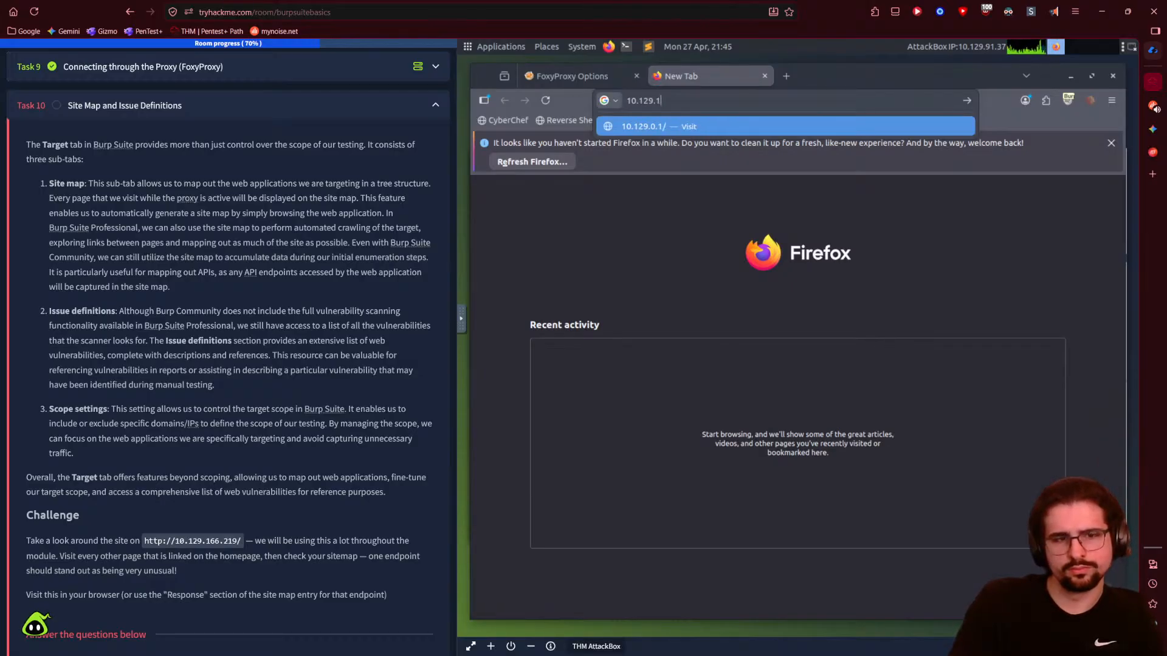
type("66.")
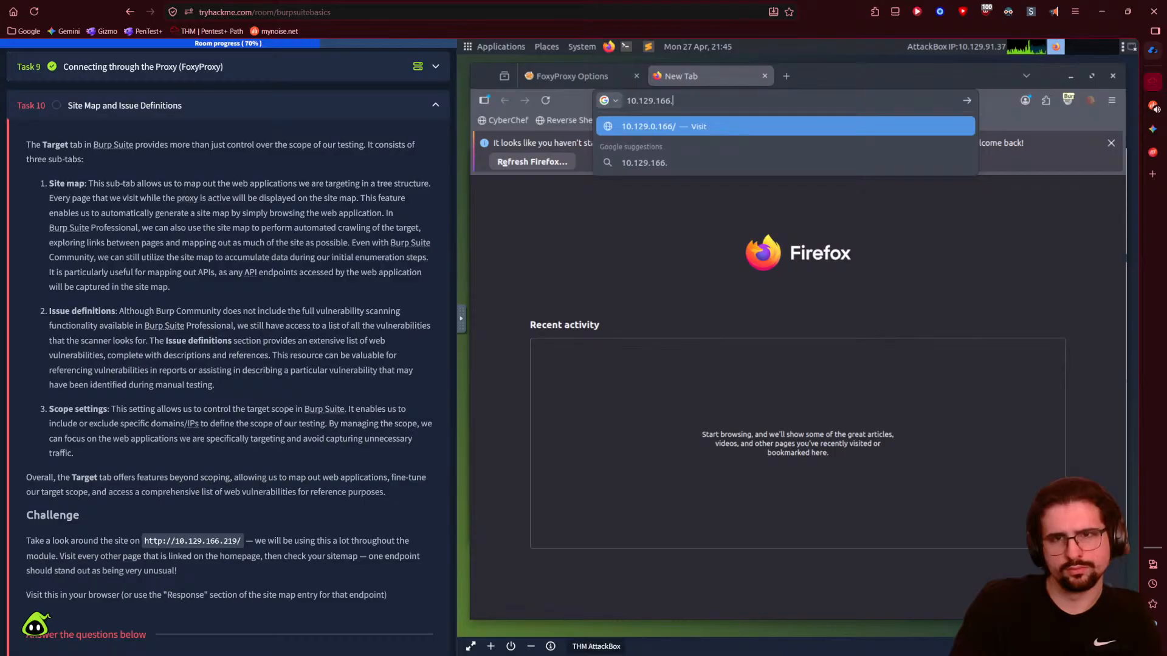
type("218")
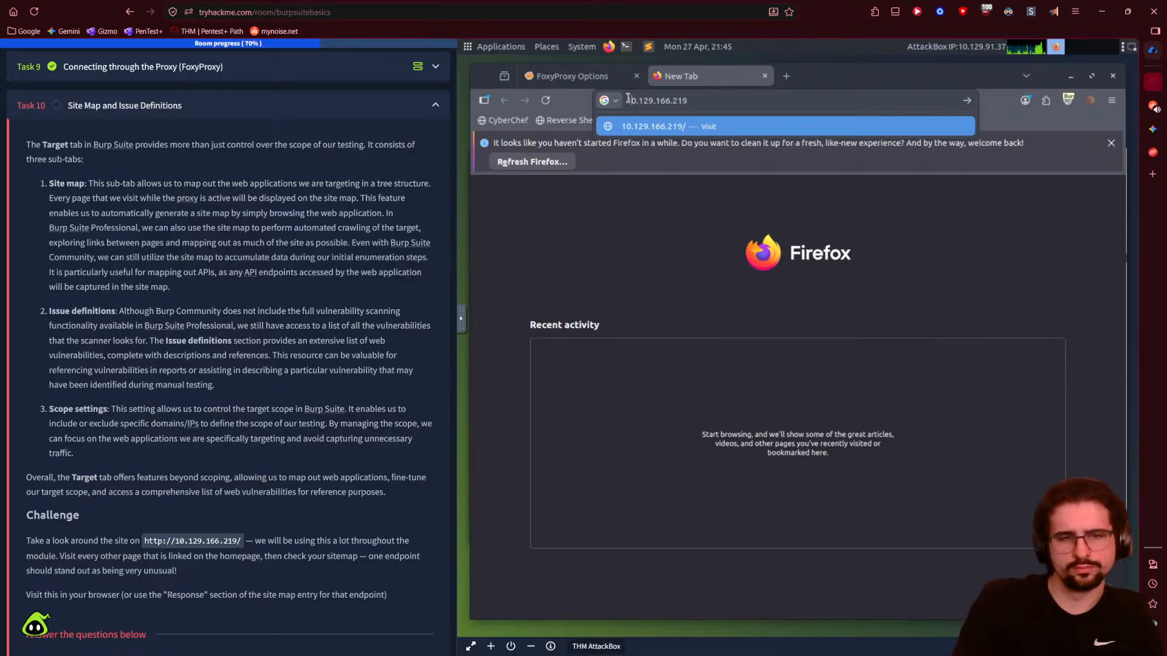
key("Return")
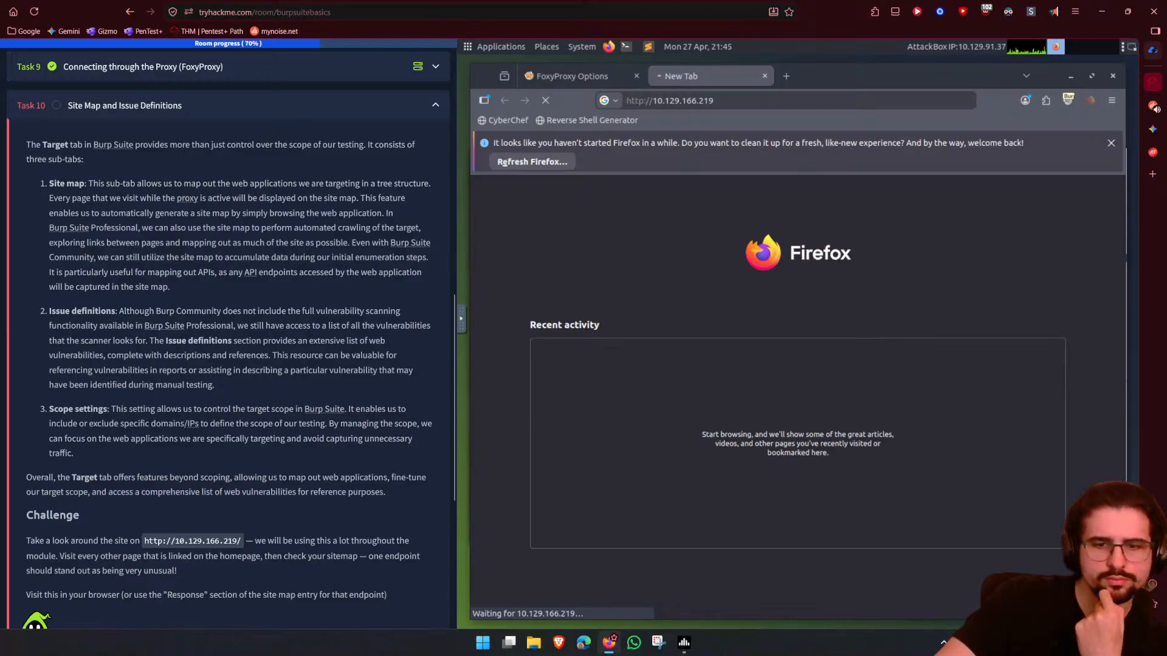
- Forward the held request to 10.129.166.219 so Firefox shows the Bastion Hosting homepage
left_click(1120, 463)
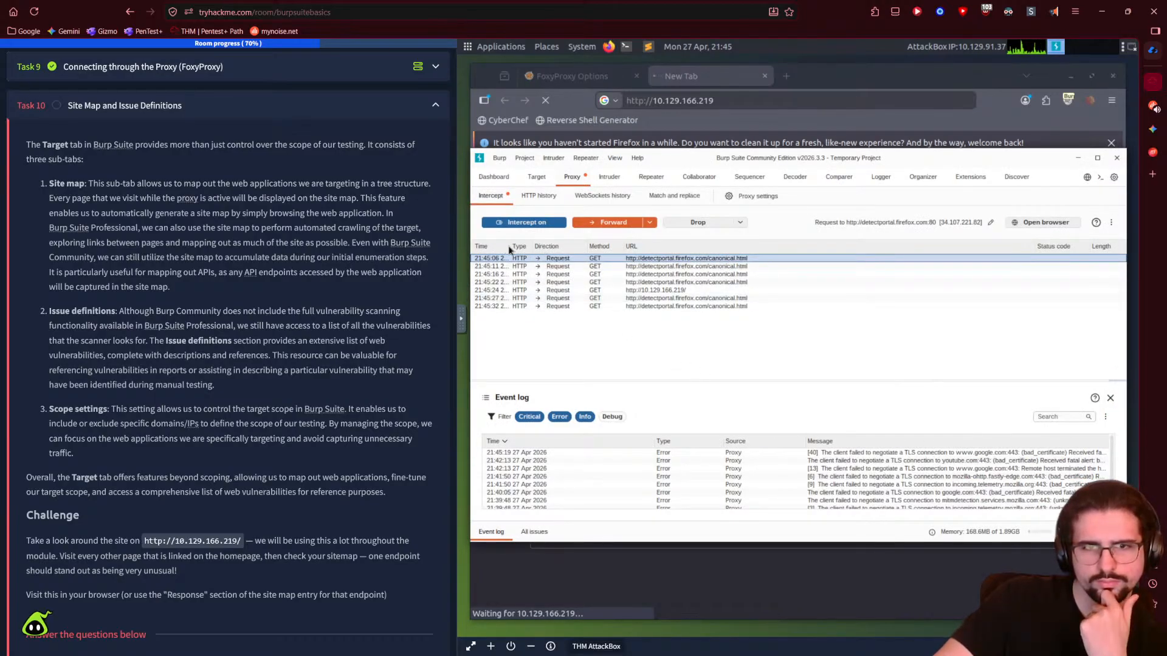
left_click(640, 292)
right_click(640, 295)
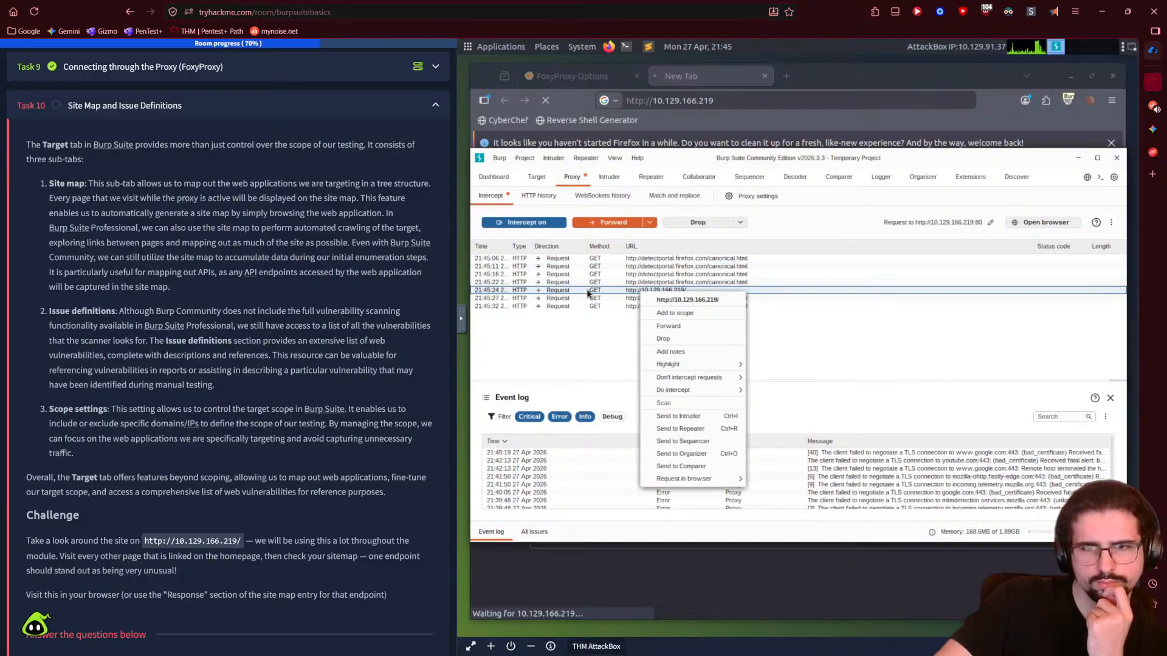
left_click(660, 326)
mouse_move(677, 157)
left_mouse_down()
mouse_move(689, 236)
mouse_move(669, 178)
left_mouse_up()
left_click(677, 158)
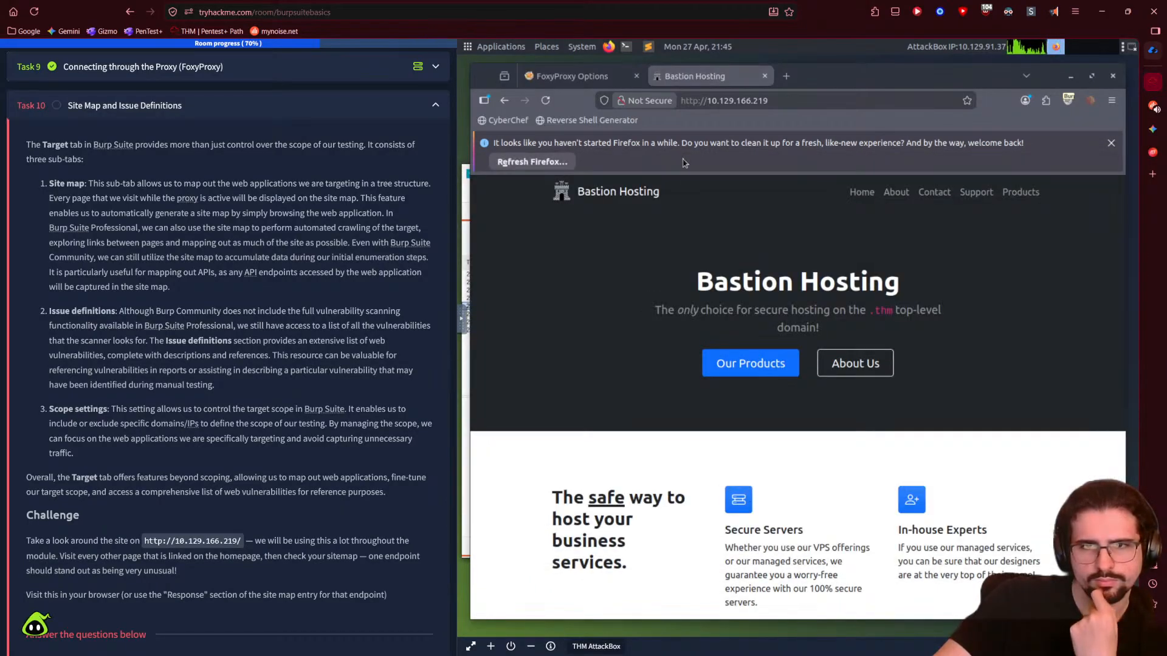
scroll(600, 432, "down", 5)
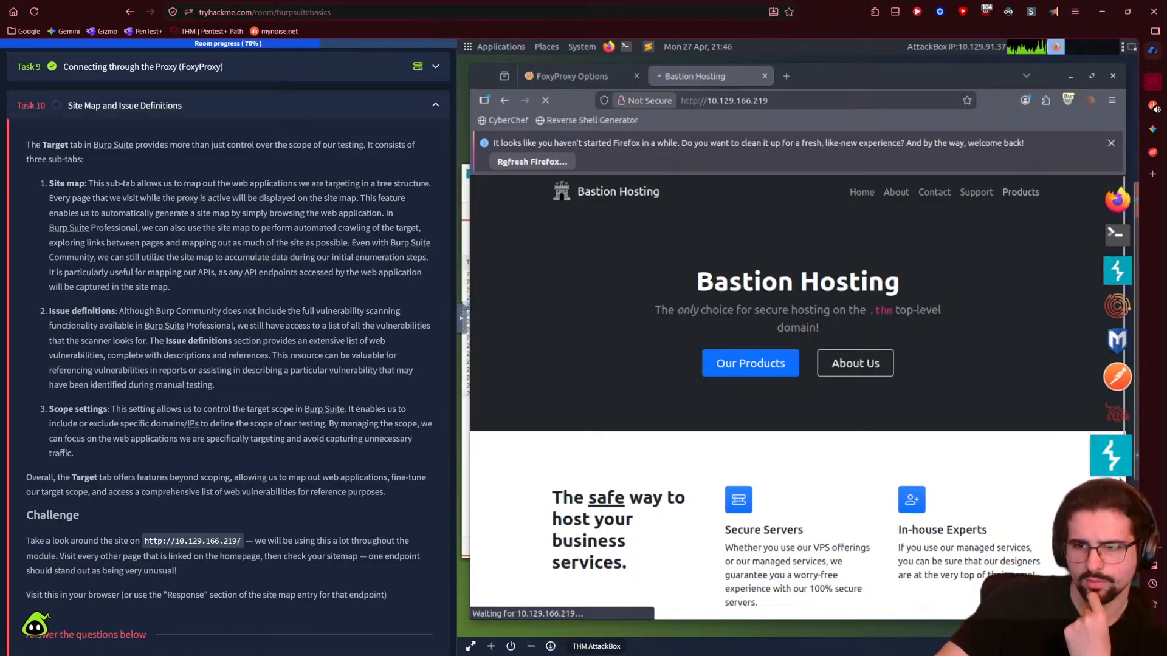
- Toggle Burp's interception off and on, follow a site link, and forward all held requests
left_click(1114, 417)
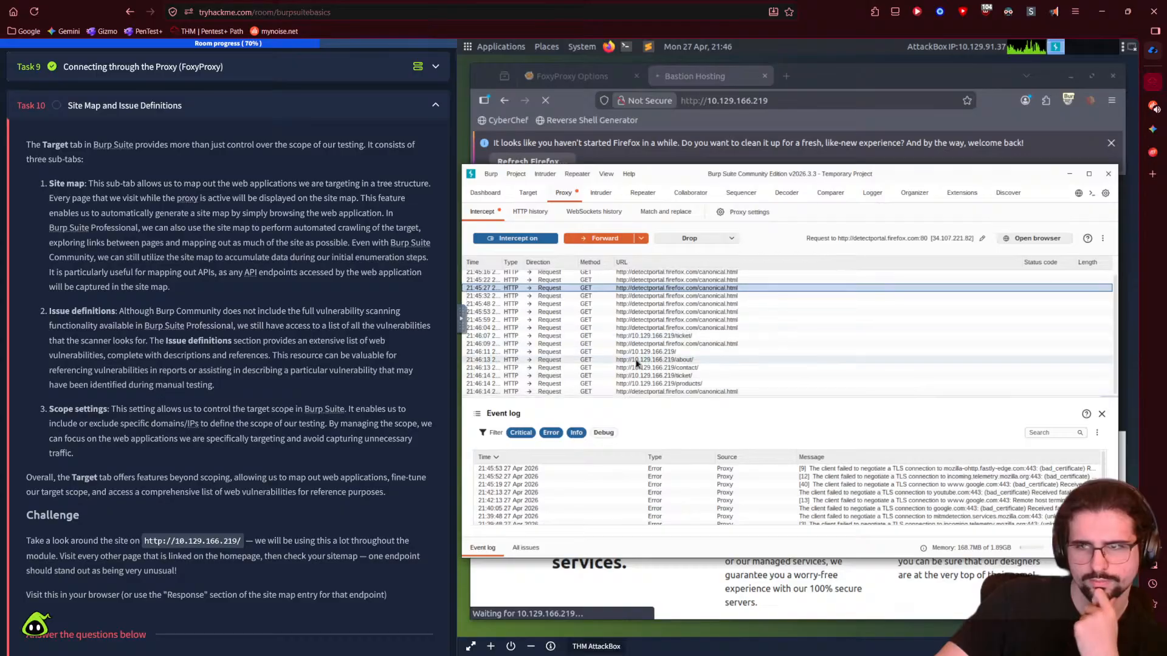
left_click(549, 242)
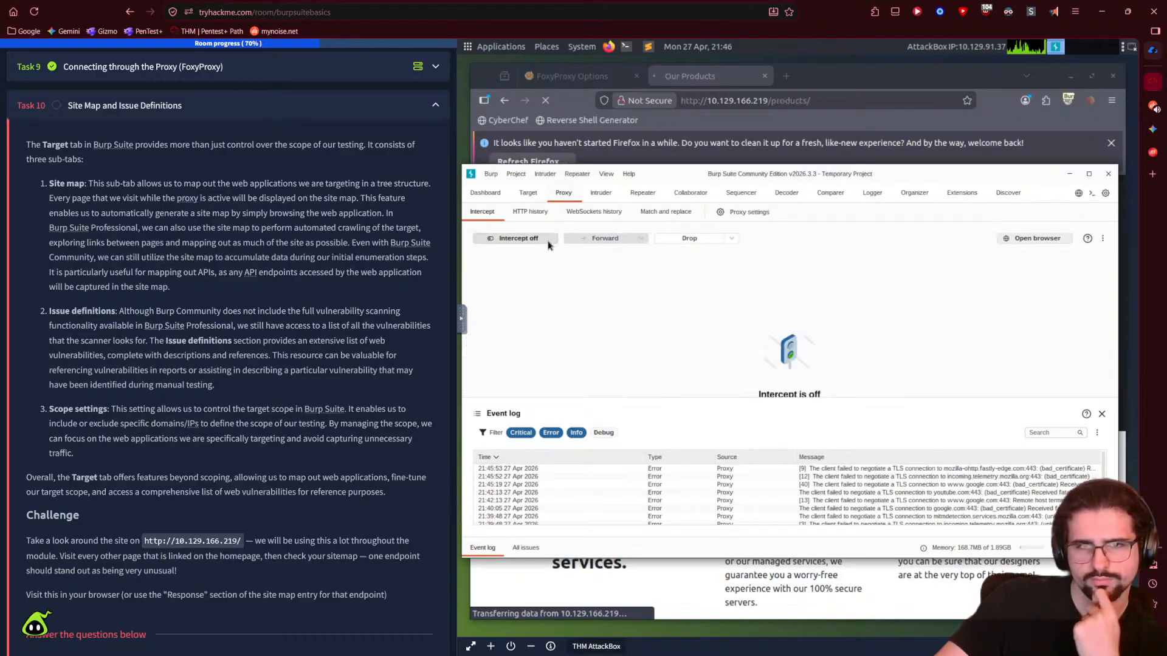
left_click(548, 241)
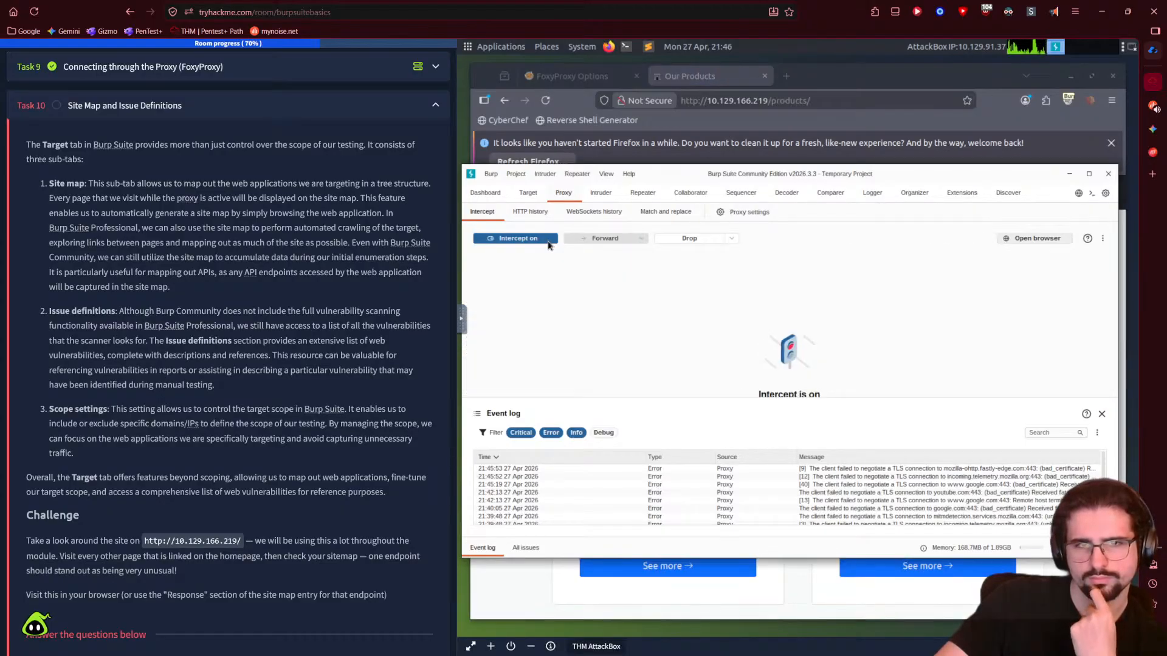
left_click(1072, 177)
left_click(866, 200)
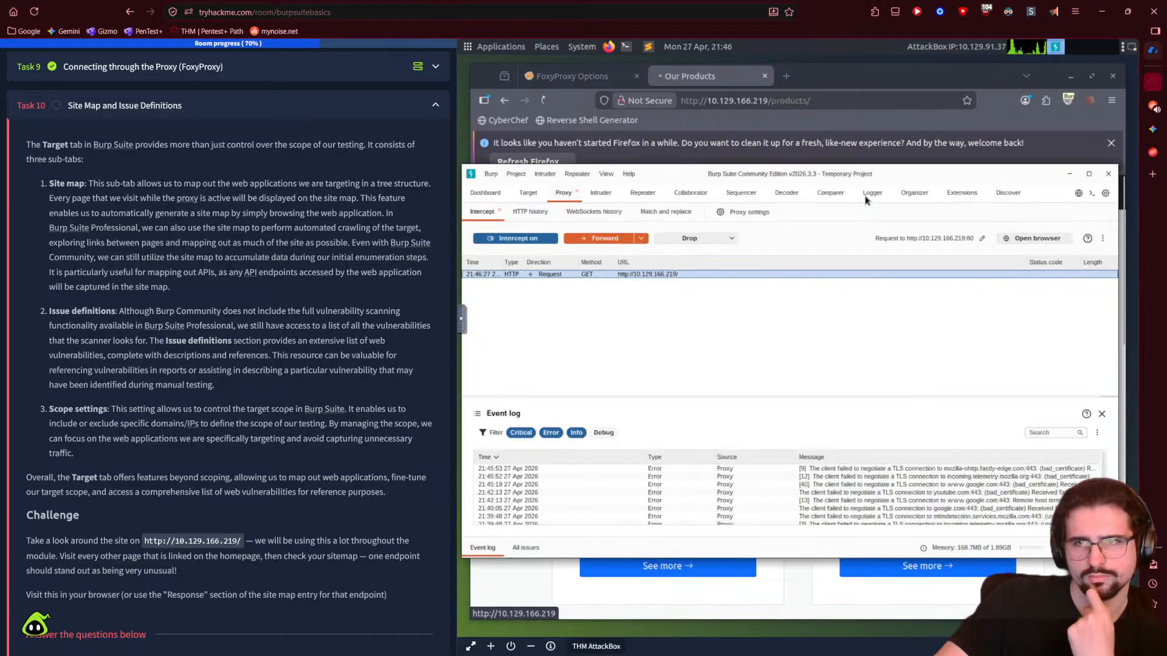
left_click(641, 239)
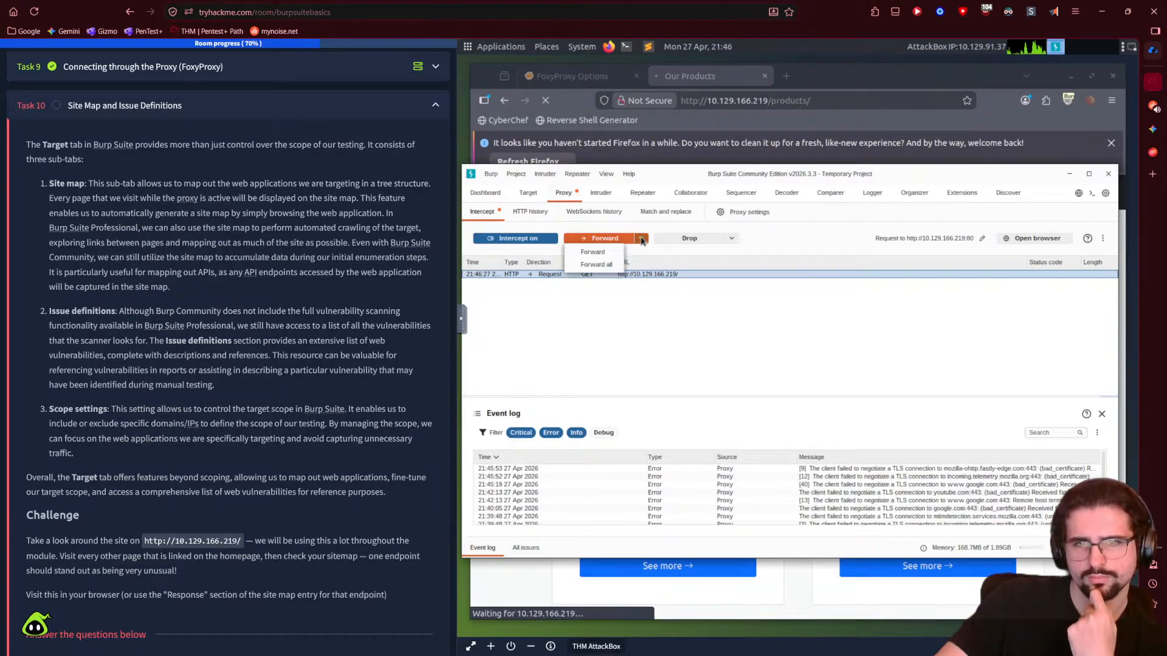
left_click(596, 265)
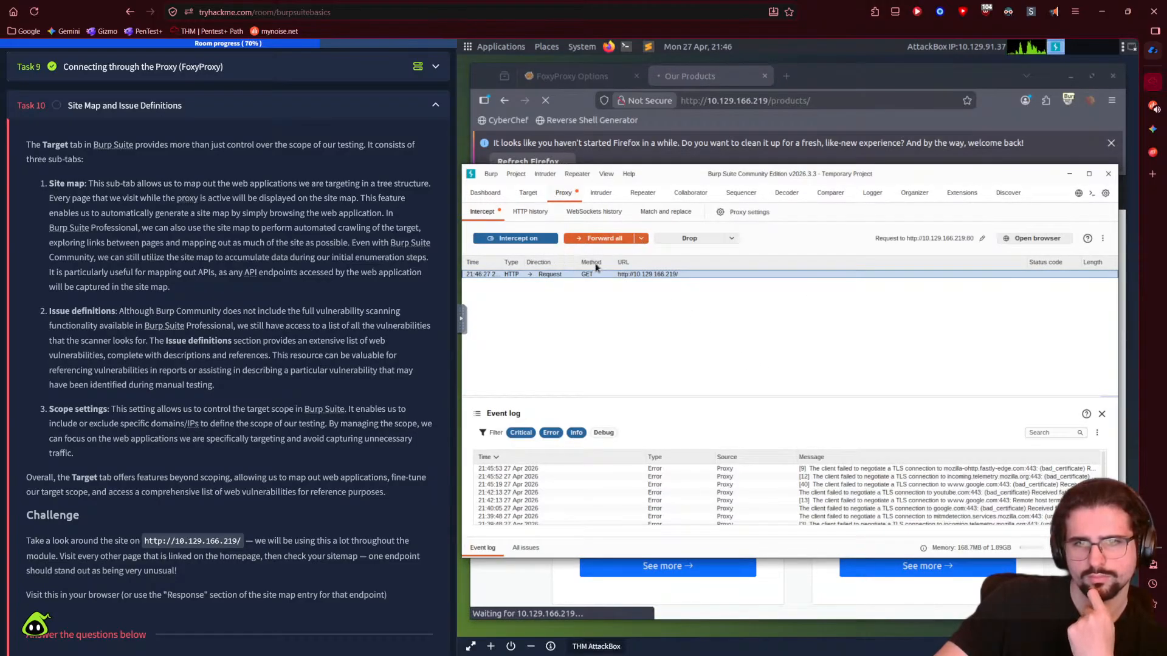
left_click(1070, 174)
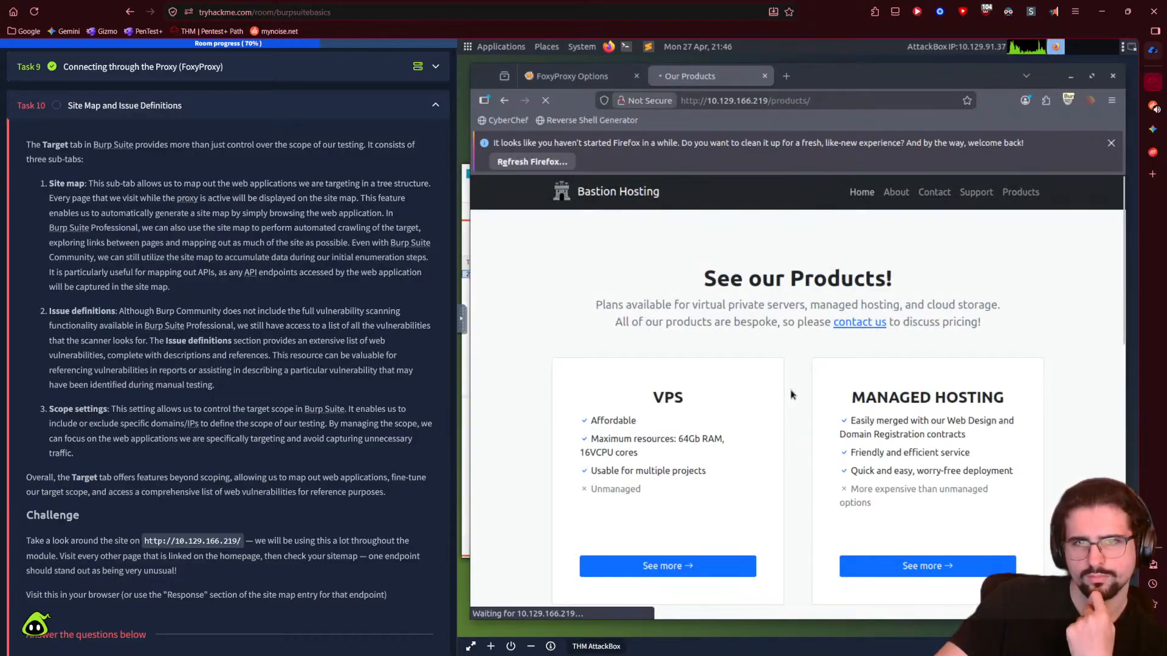
- Open the VPS product details, forward all held requests again, then go to the About page
left_click(713, 567)
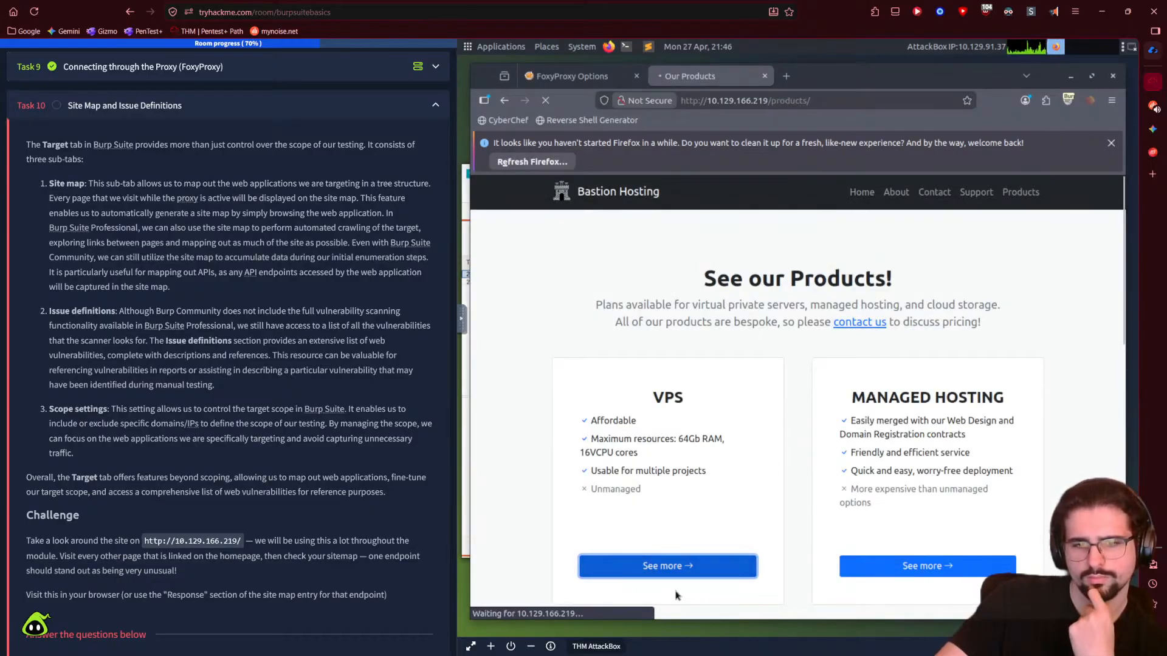
left_click(797, 202)
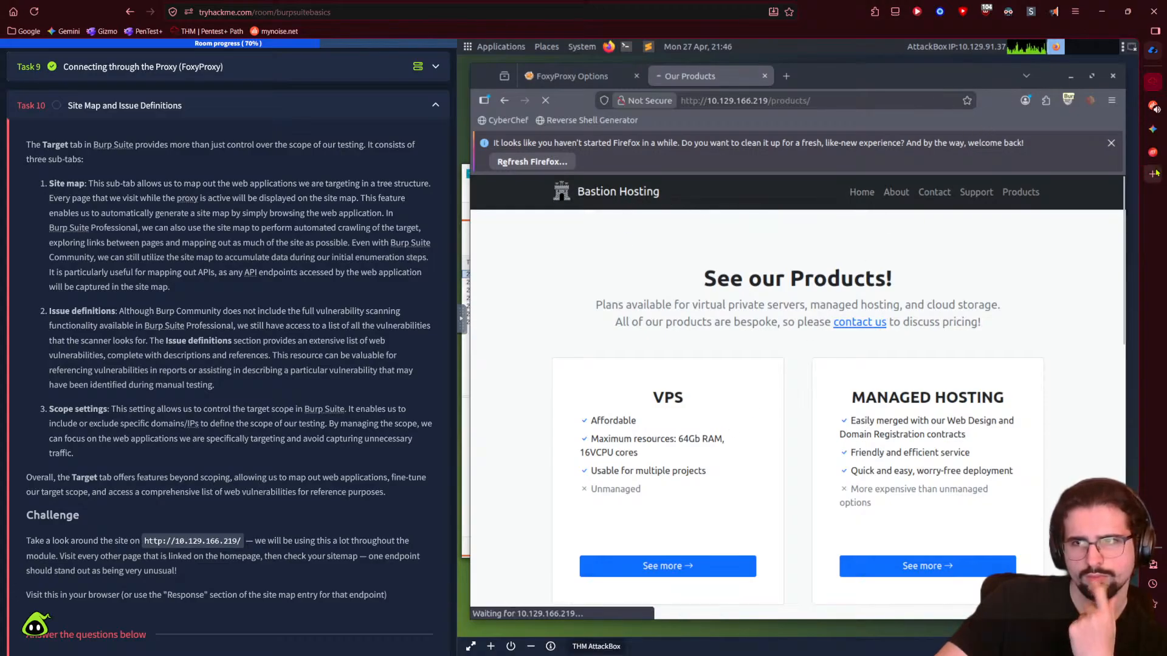
left_click(1069, 100)
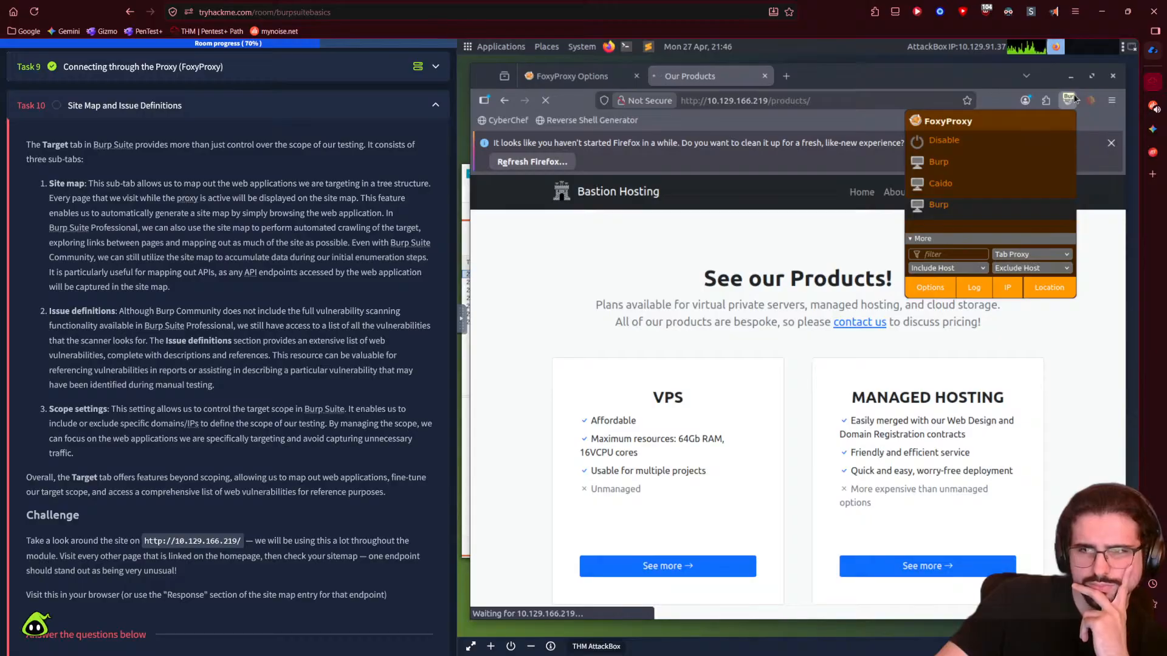
left_click(466, 245)
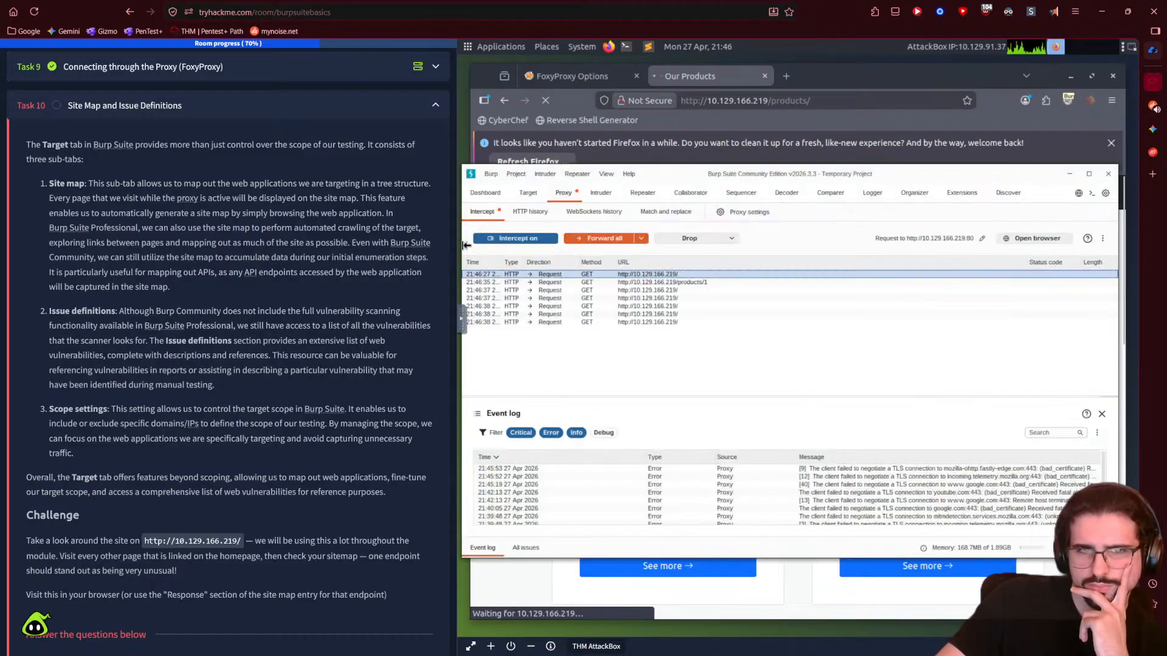
left_click(605, 238)
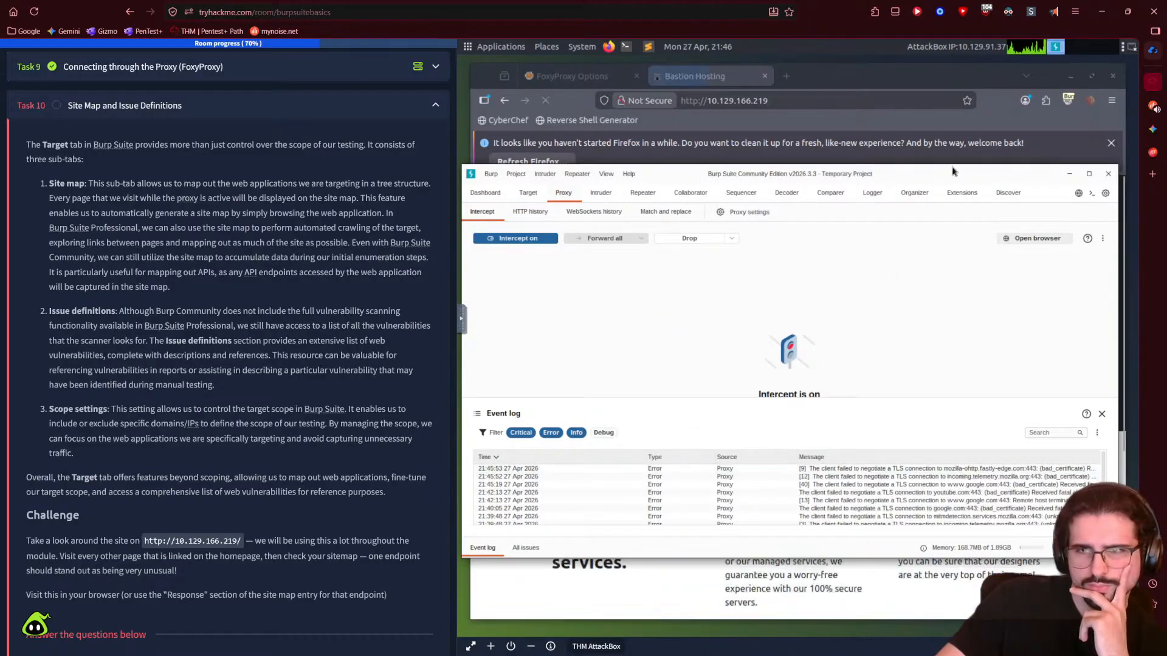
left_click(868, 82)
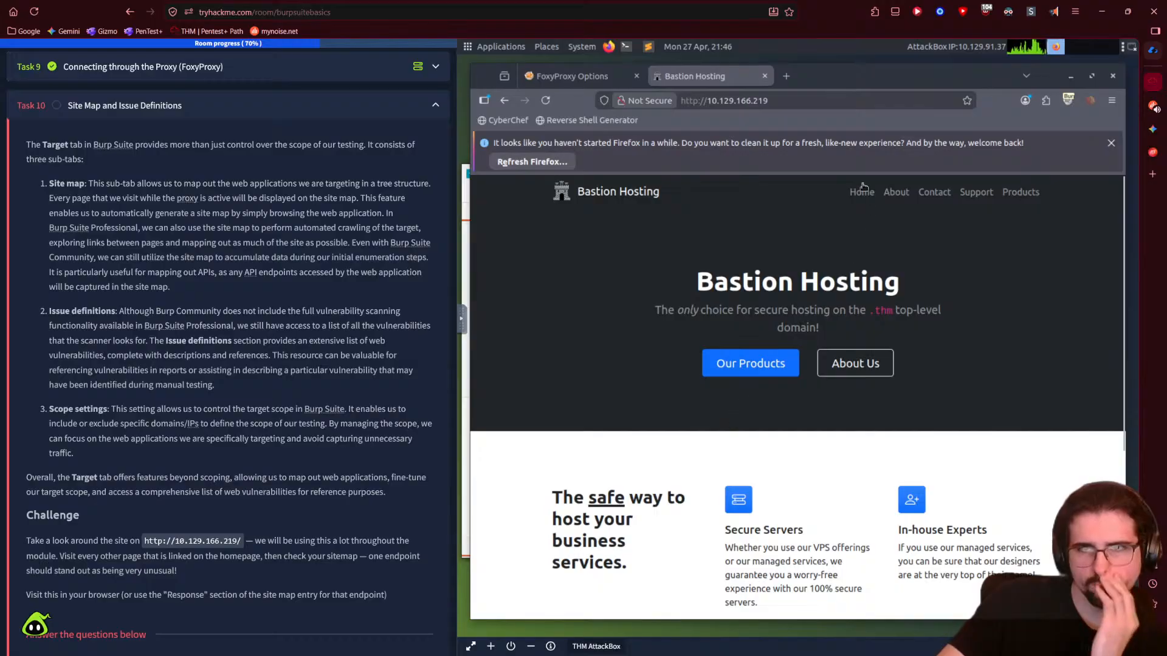
left_click(889, 193)
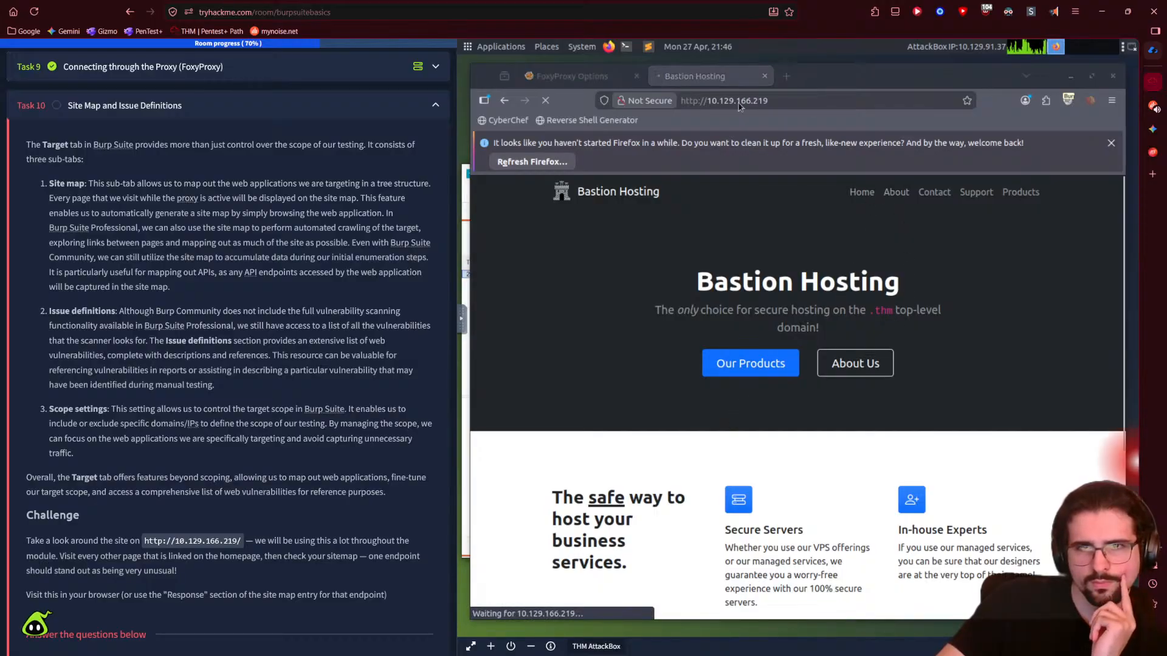
- Forward the held /about/ request so About Us loads, then open Burp's site map
left_click(466, 207)
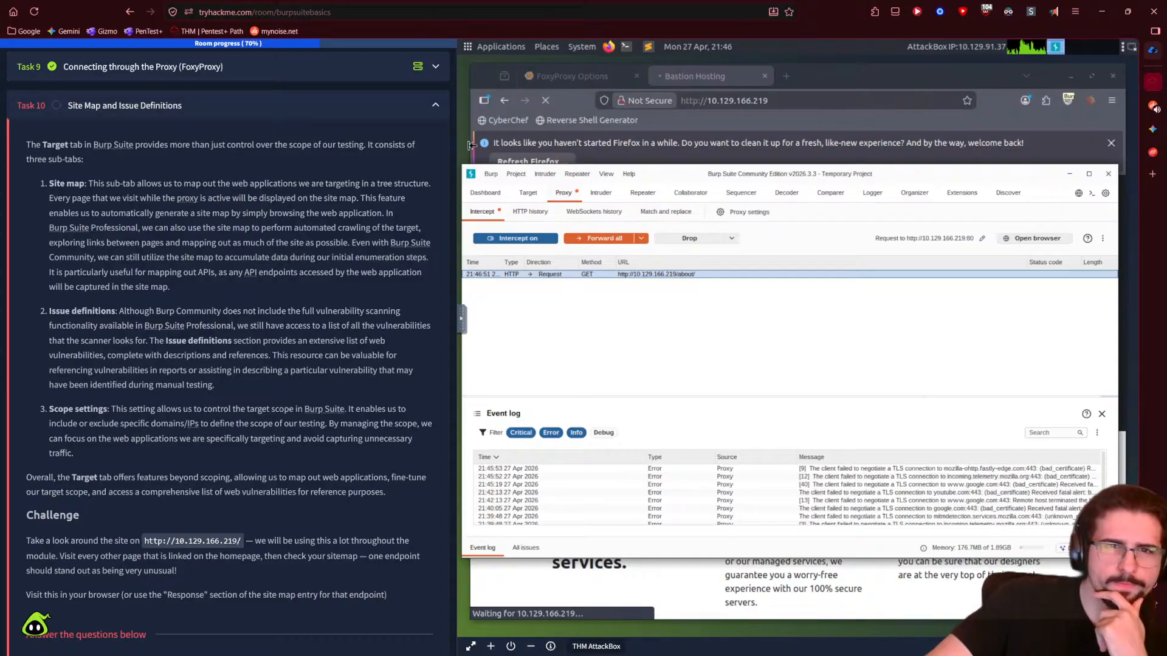
left_click_drag(471, 145, 485, 145)
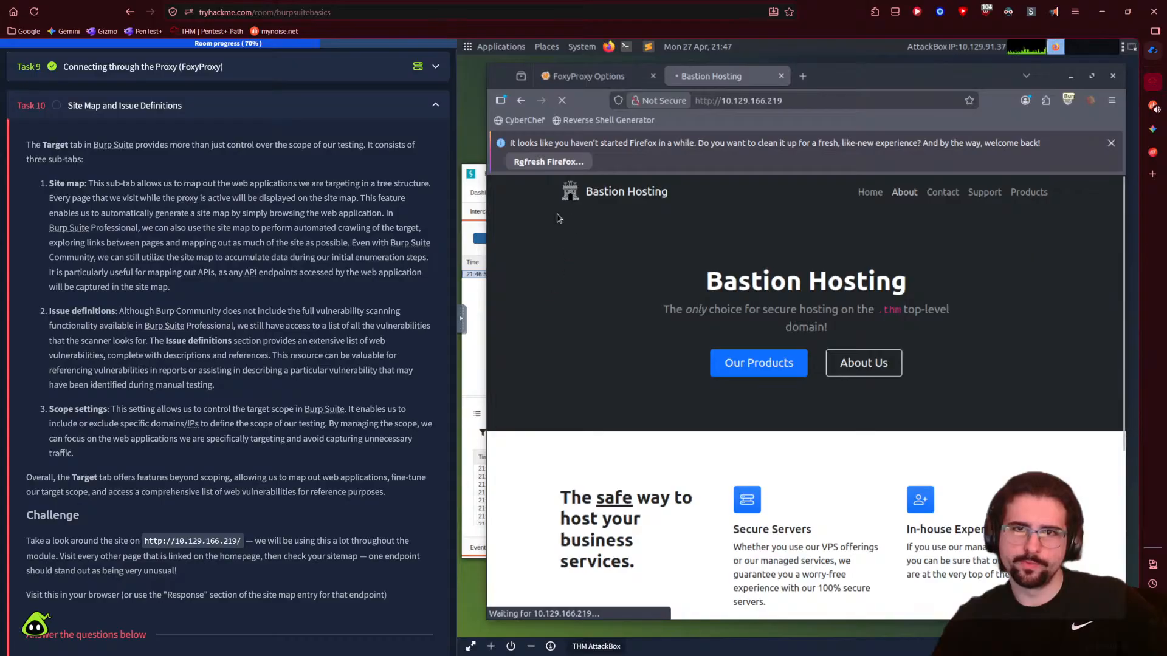
left_click(480, 271)
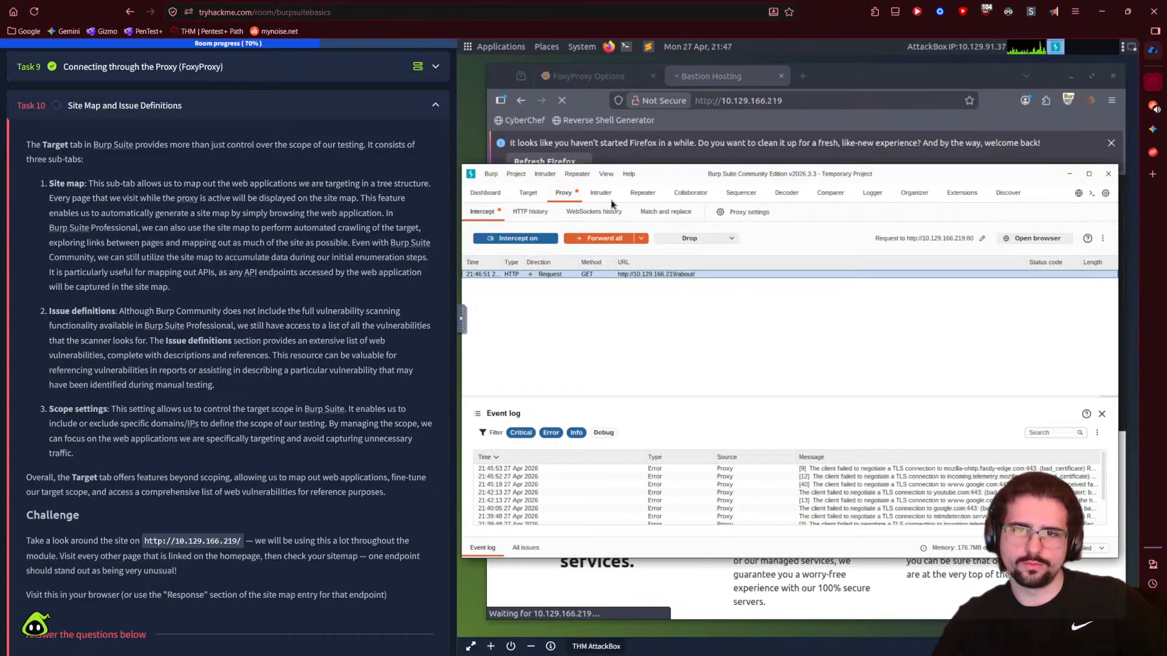
left_click(604, 240)
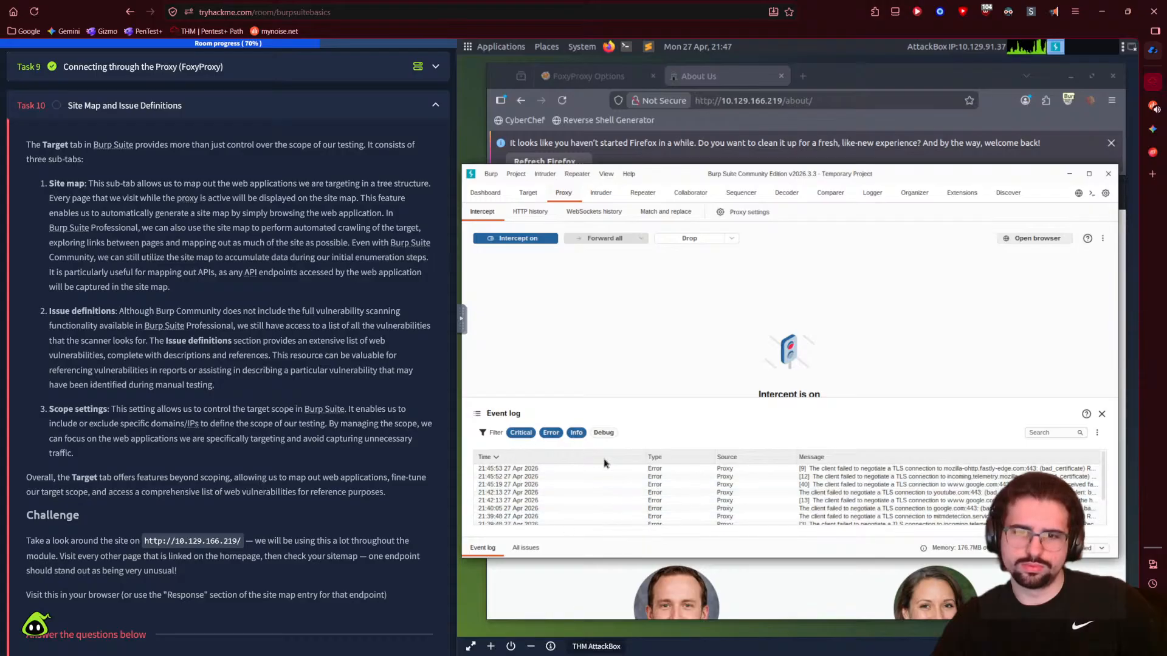
scroll(593, 480, "down", 3)
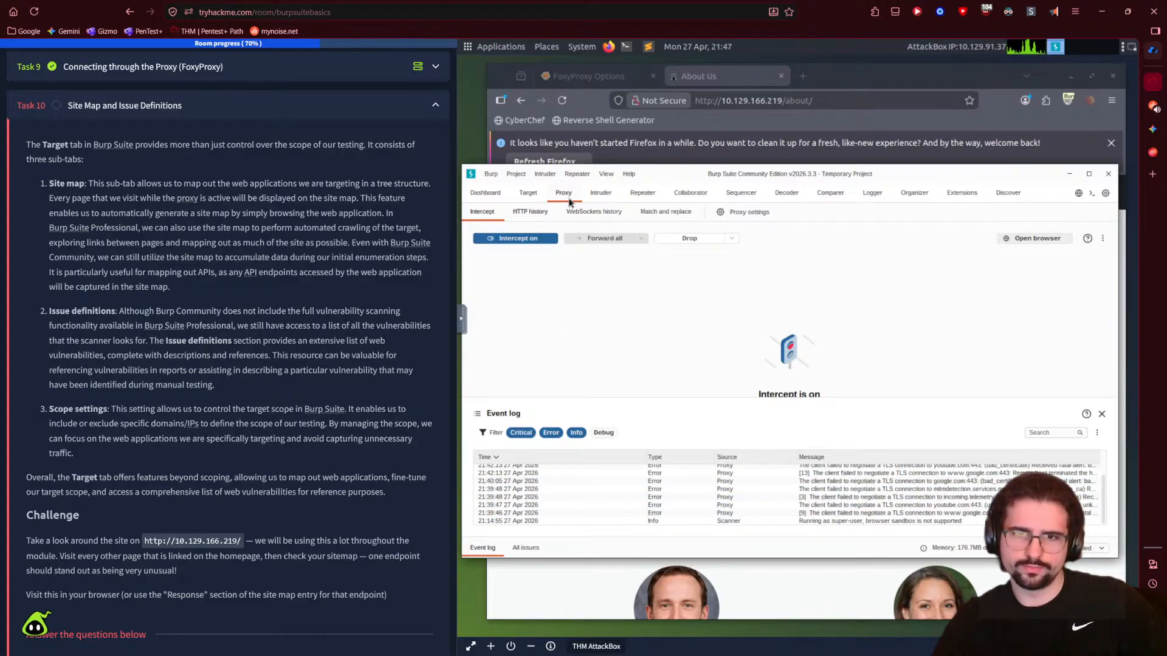
left_click(600, 193)
left_click(540, 193)
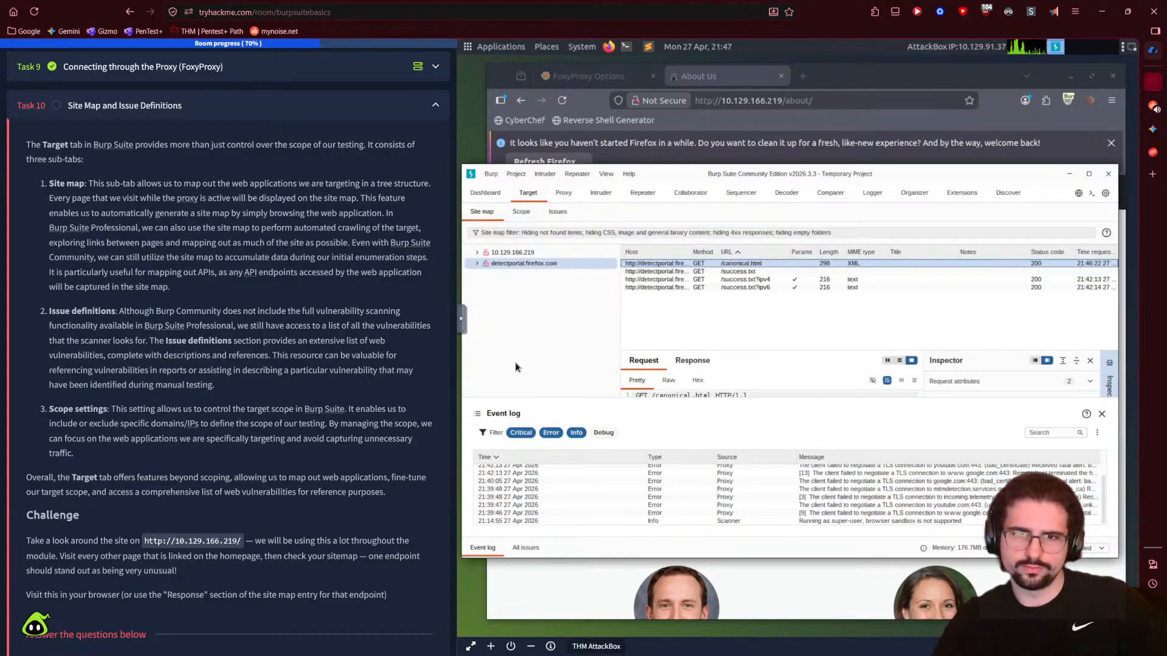
- Inspect the detectportal /success.txt?ipv6 entry and the URLs listed under 10.129.166.219
left_click(522, 252)
left_click(521, 264)
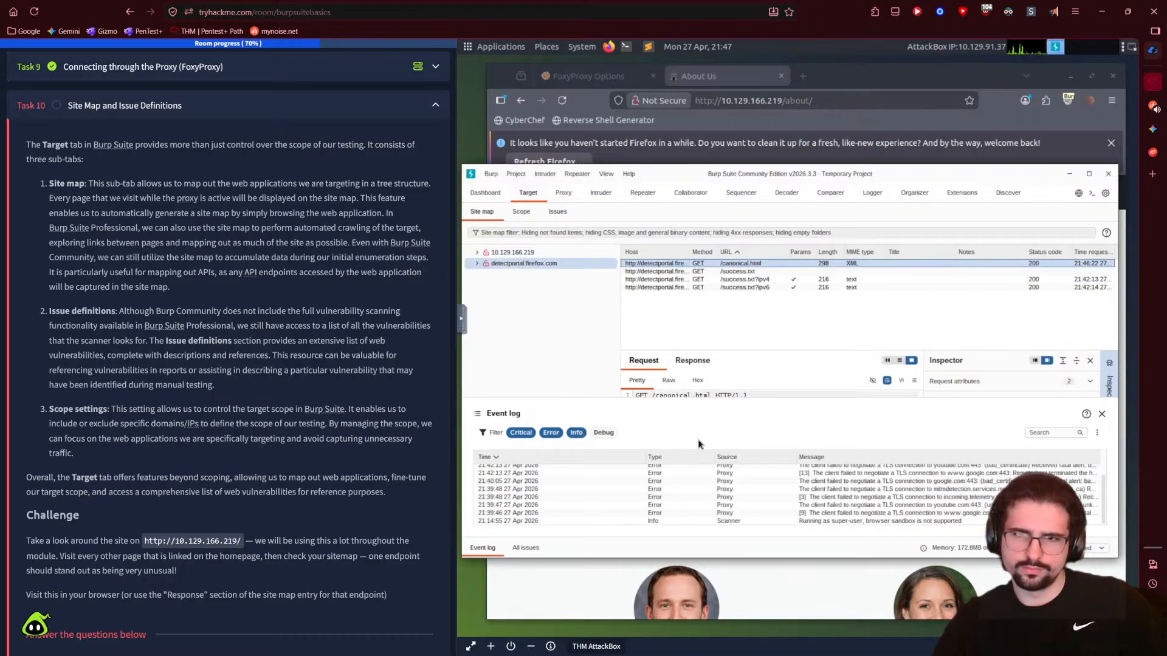
left_click(667, 288)
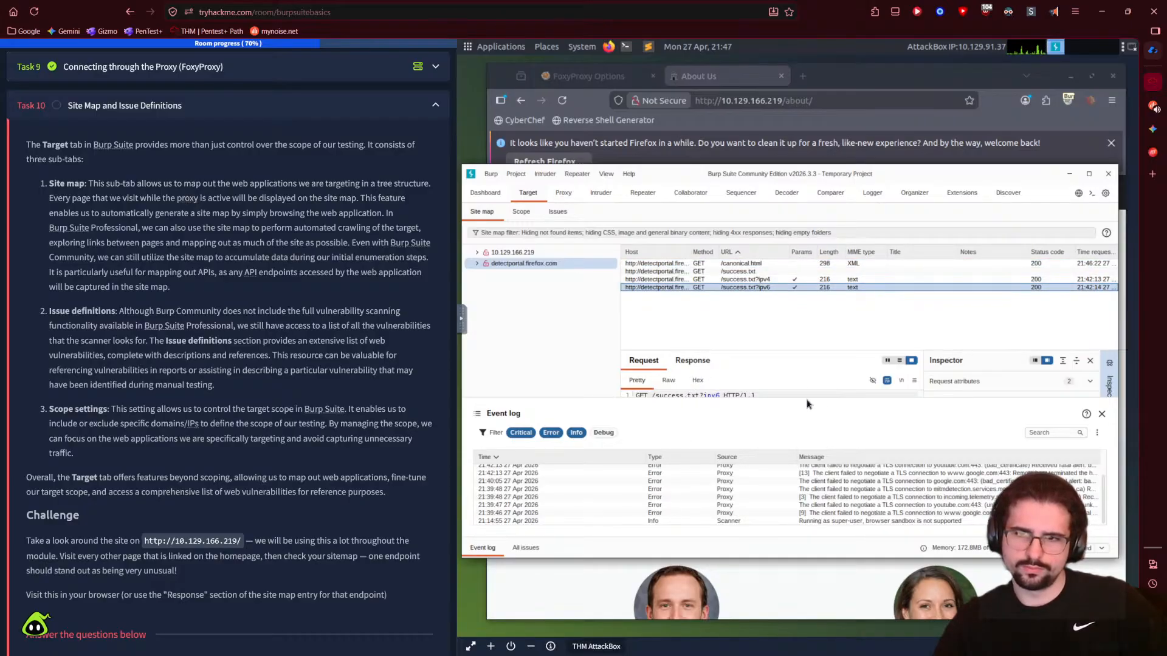
left_click(1089, 174)
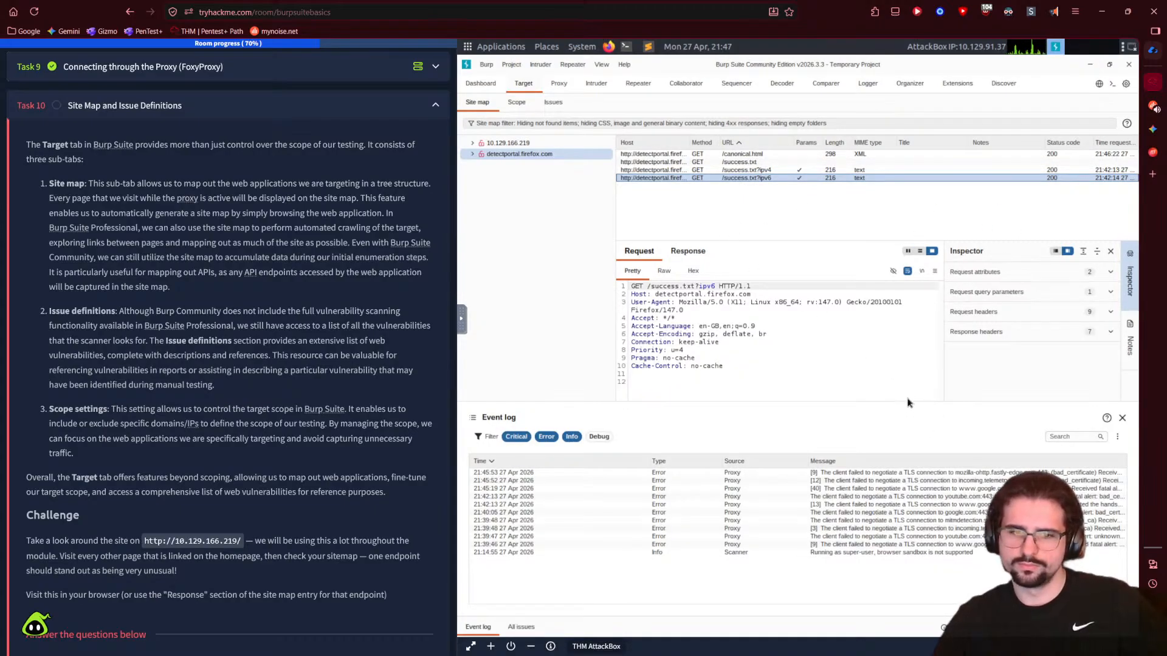
key("alt+Tab")
left_click(424, 266)
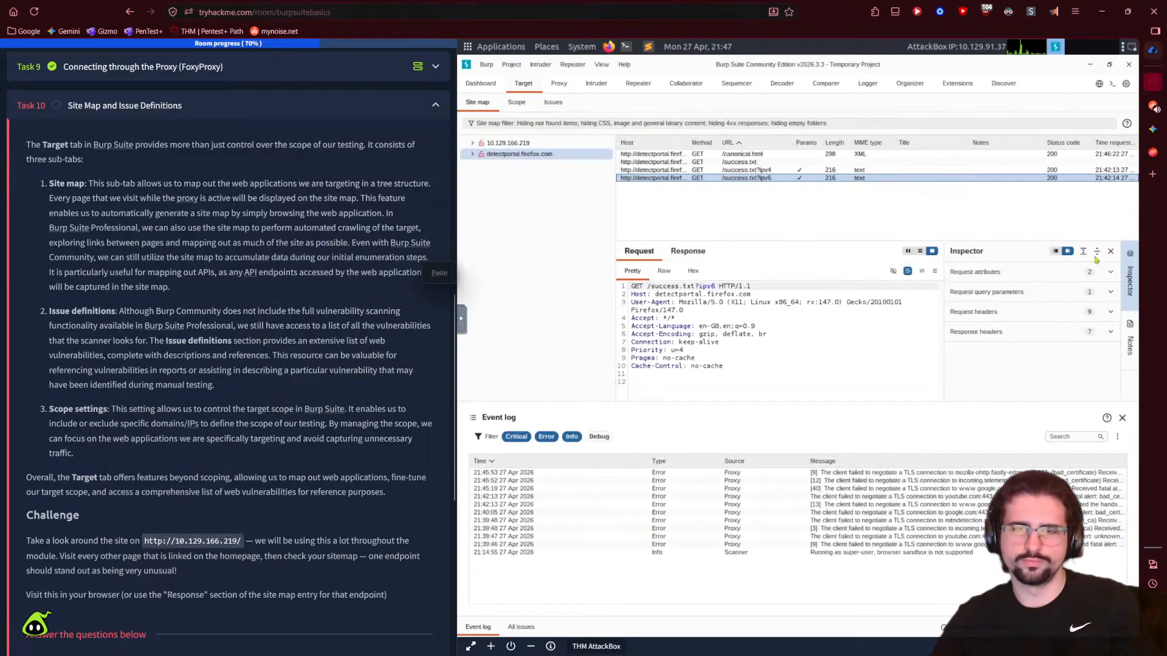
left_click(1107, 65)
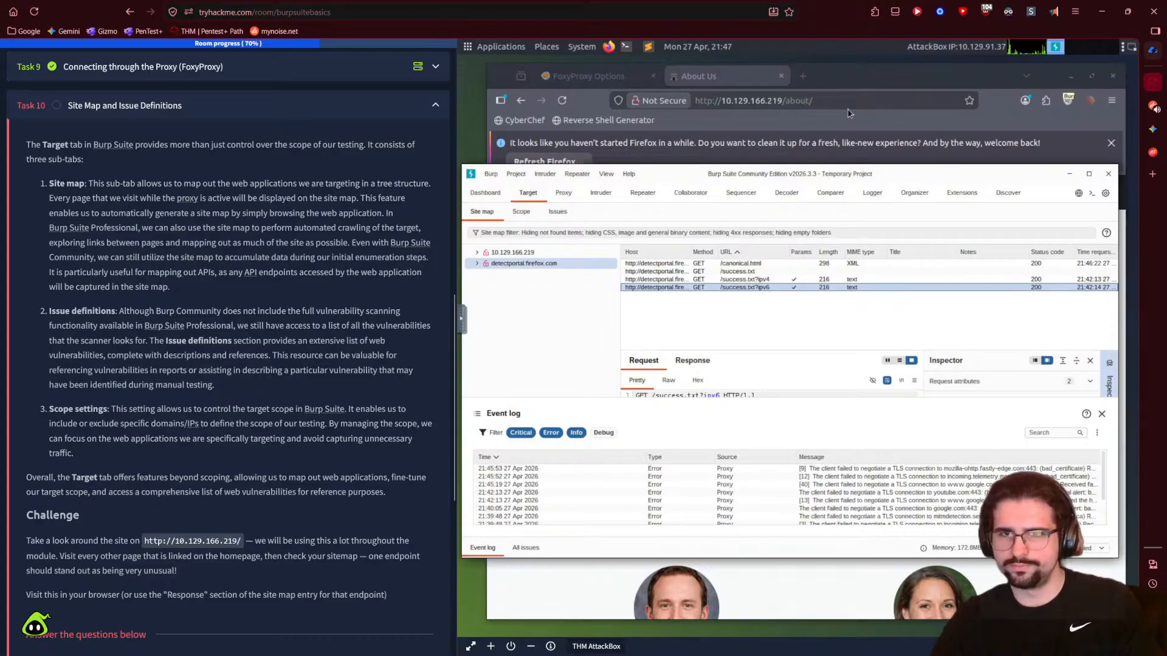
left_click(513, 252)
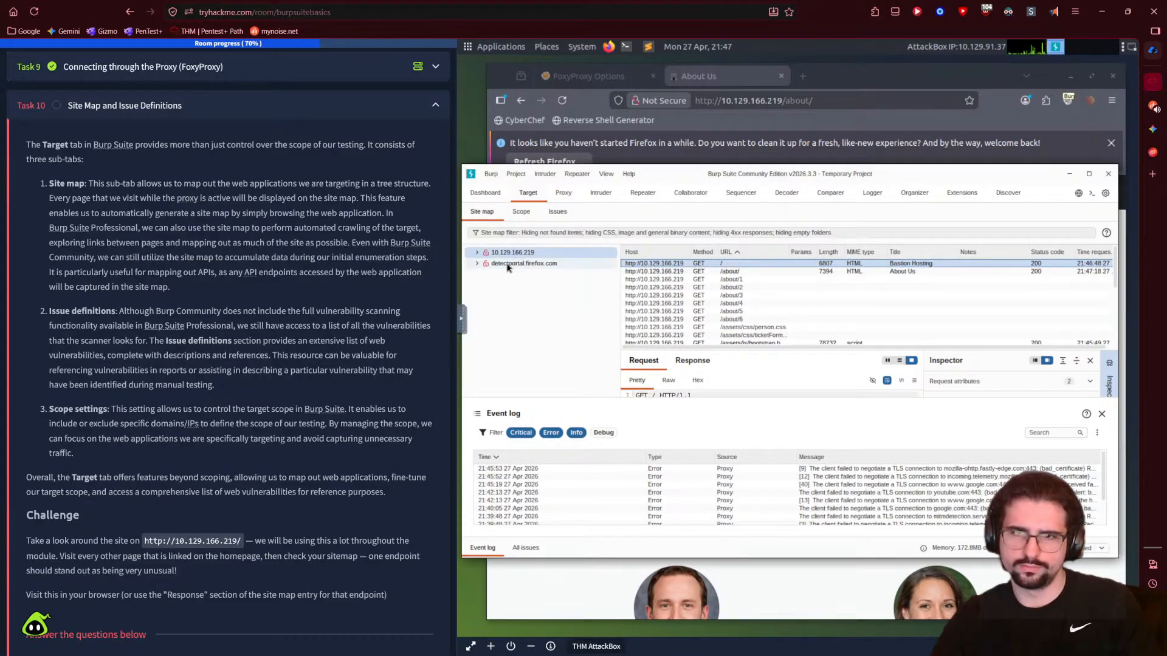
scroll(716, 323, "down", 2)
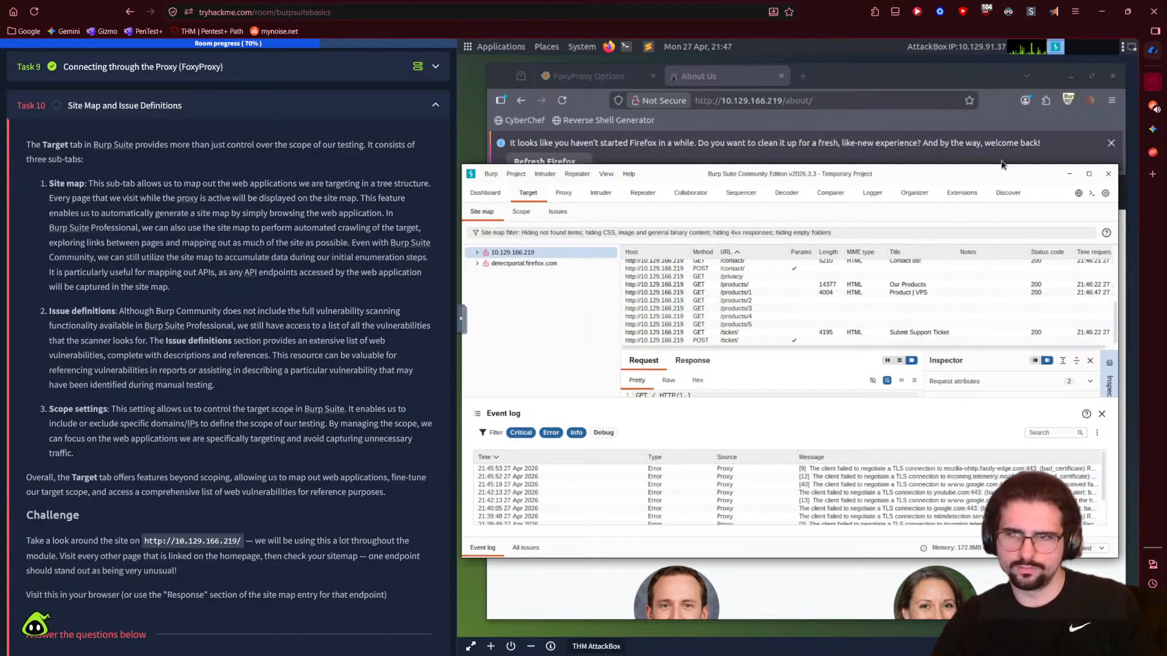
- Read the About Us page, noting the instruction to visit every linked page
left_click(884, 84)
scroll(763, 486, "down", 10)
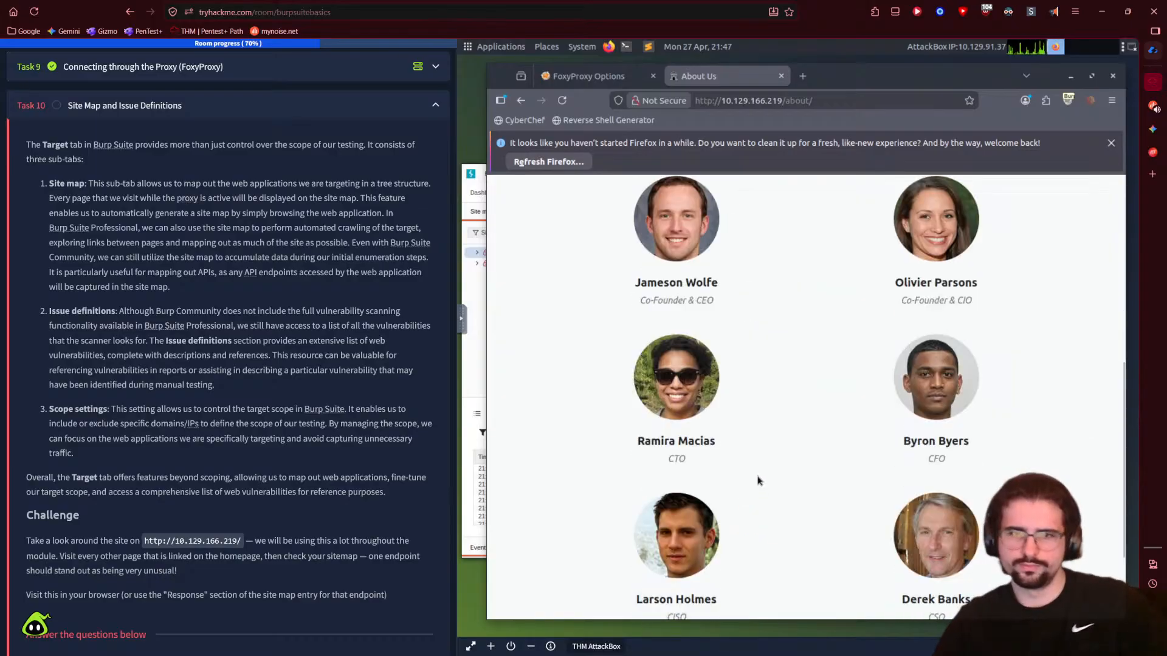
left_click(590, 83)
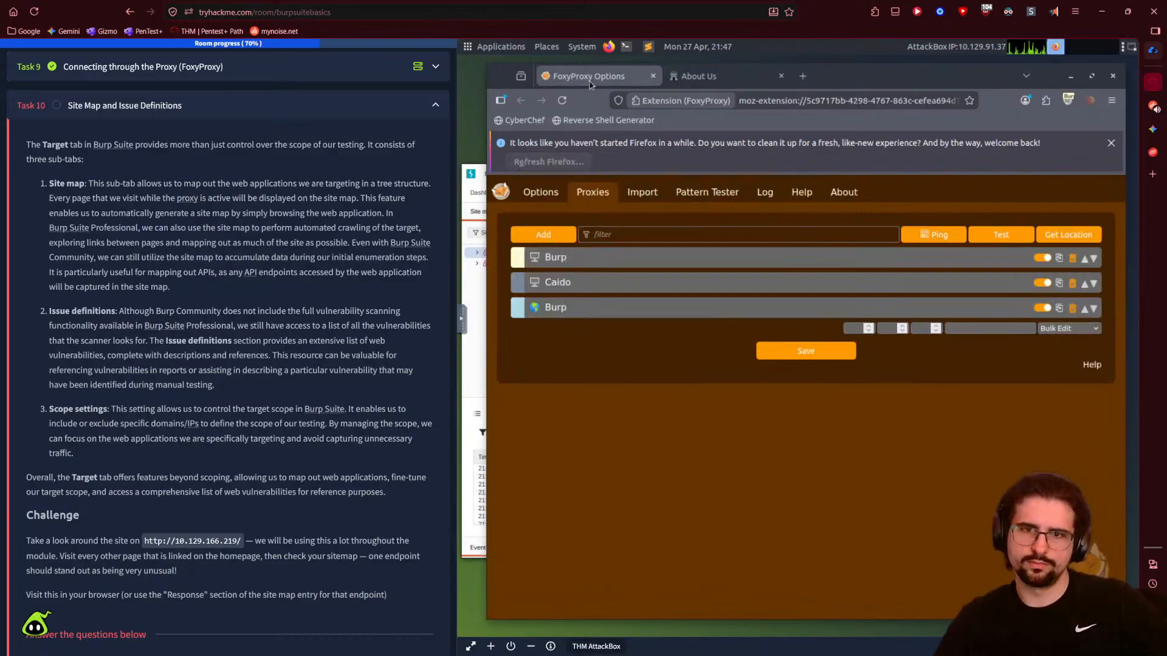
left_click(676, 77)
scroll(320, 453, "down", 2)
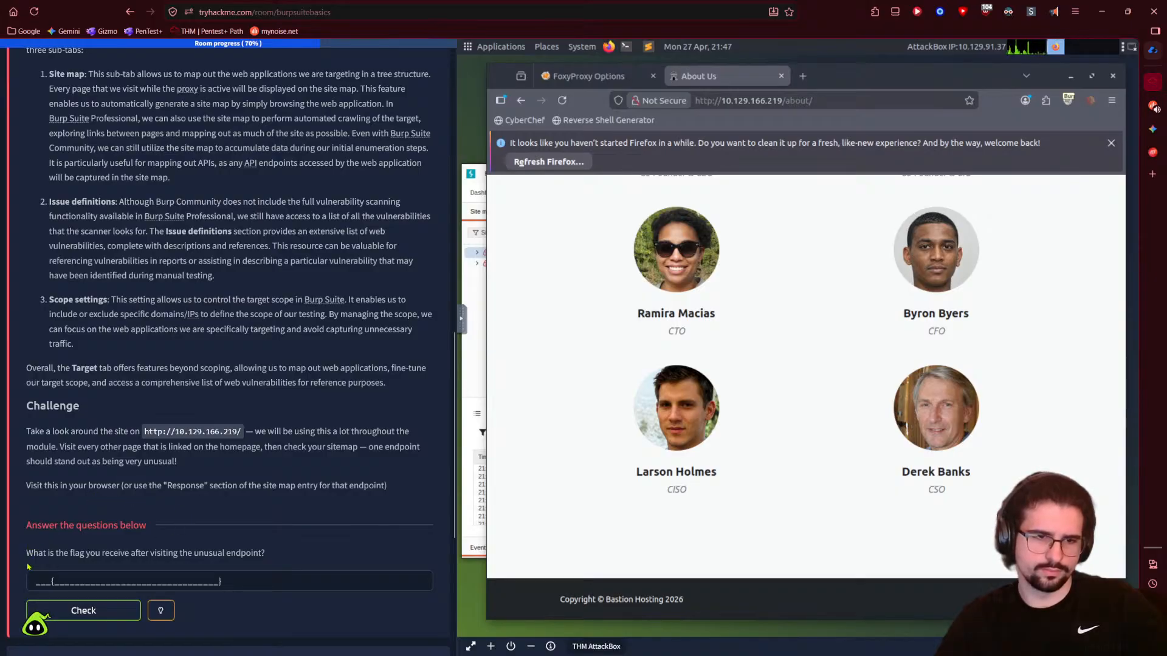
scroll(769, 469, "up", 6)
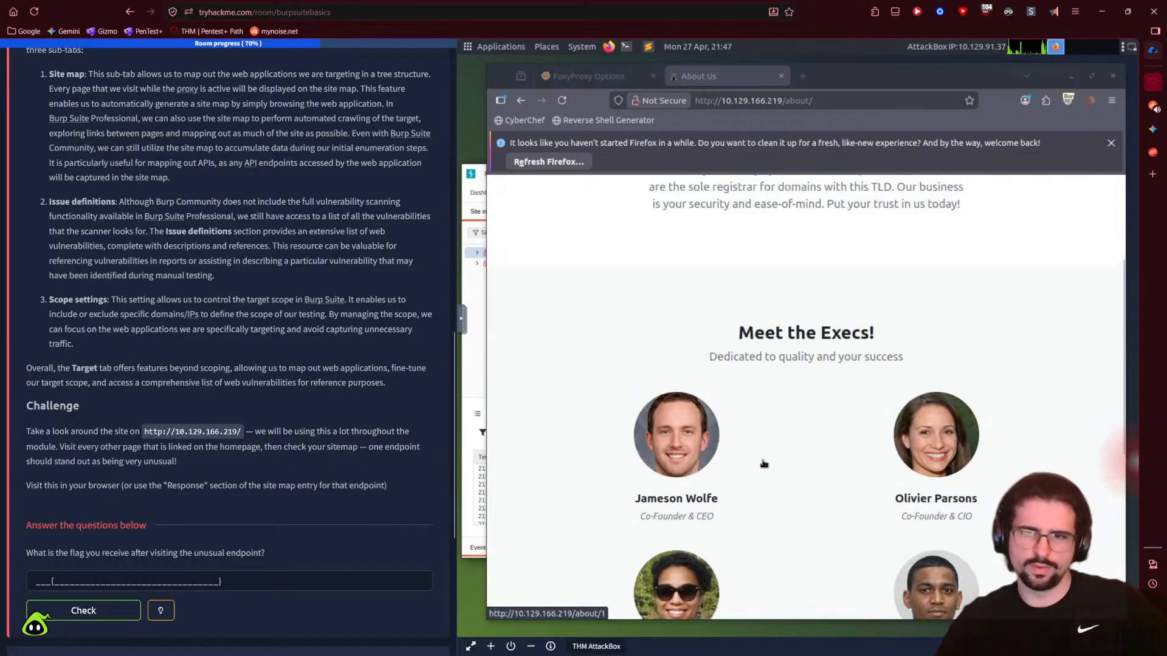
scroll(787, 461, "down", 5)
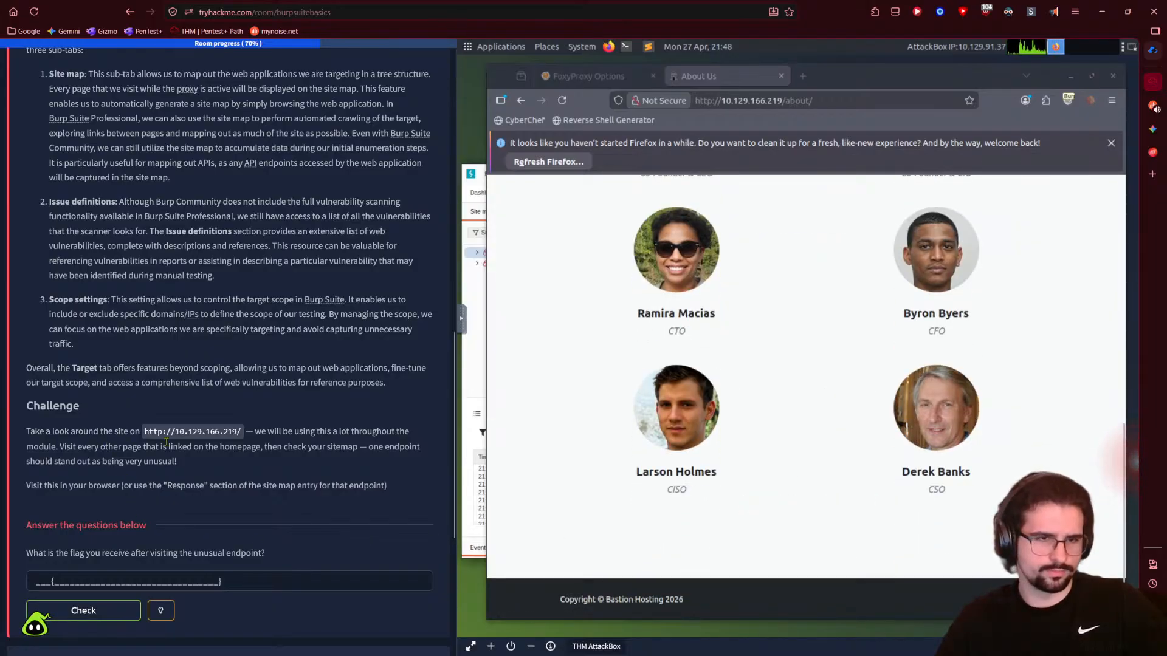
left_click_drag(59, 448, 261, 449)
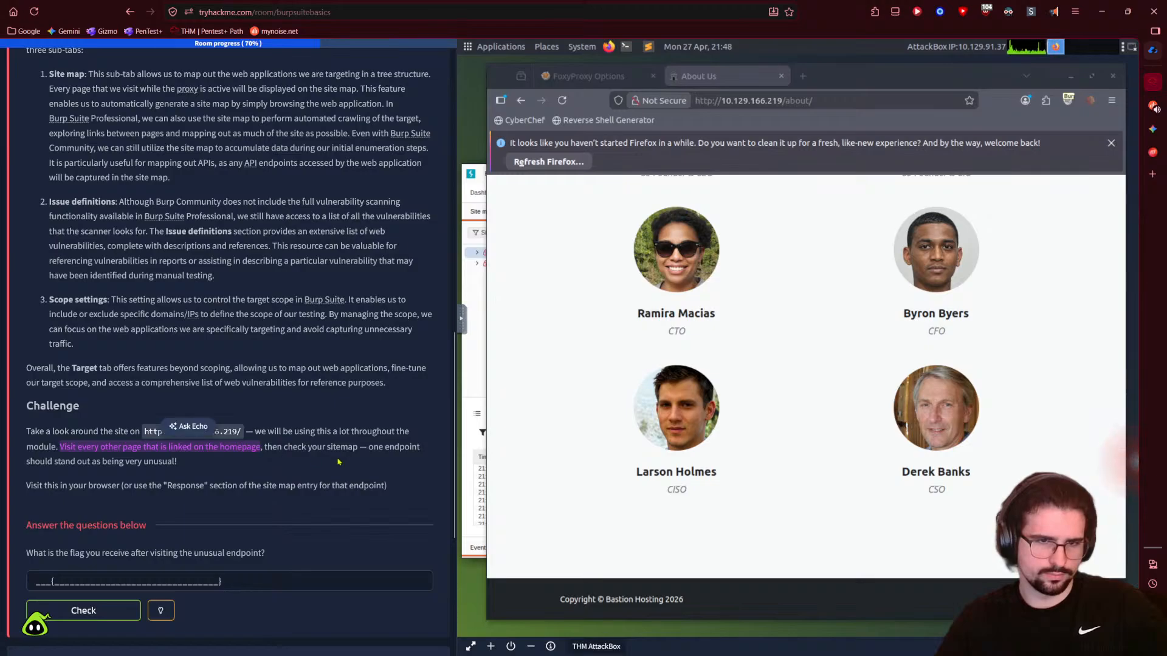
left_click(65, 466)
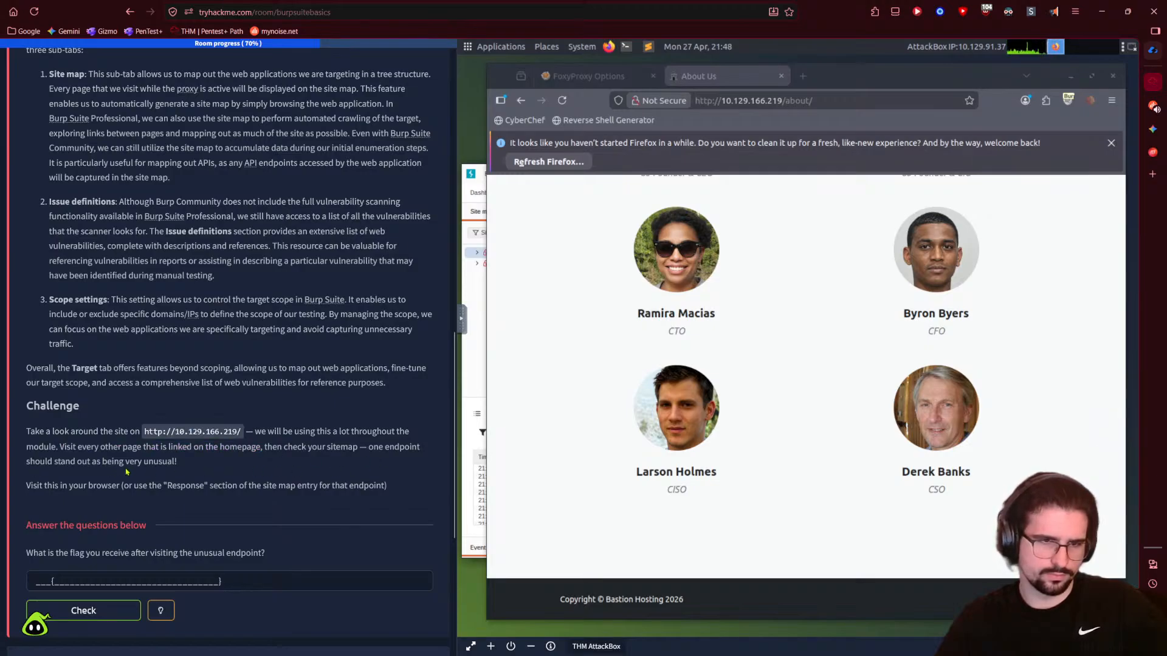
scroll(818, 433, "up", 5)
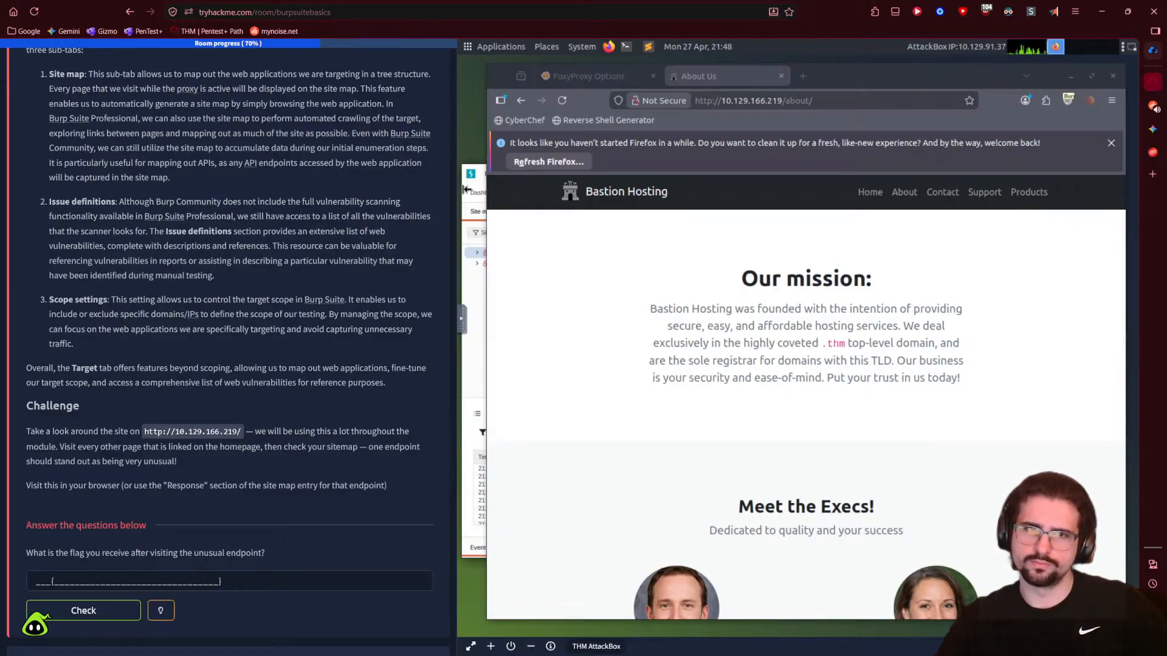
- Ask Gemini how to map the site in Burp without auto-intercept making it difficult
left_click(1151, 130)
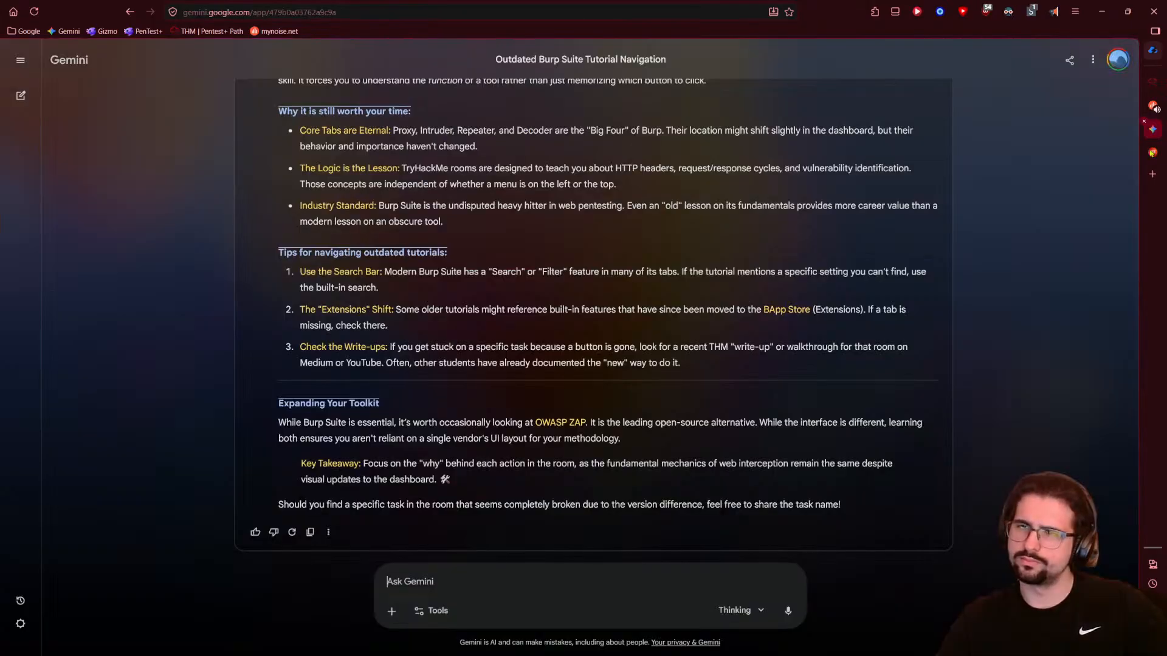
type("within burp suite, I have to visit a site and check all links to map it but I'm")
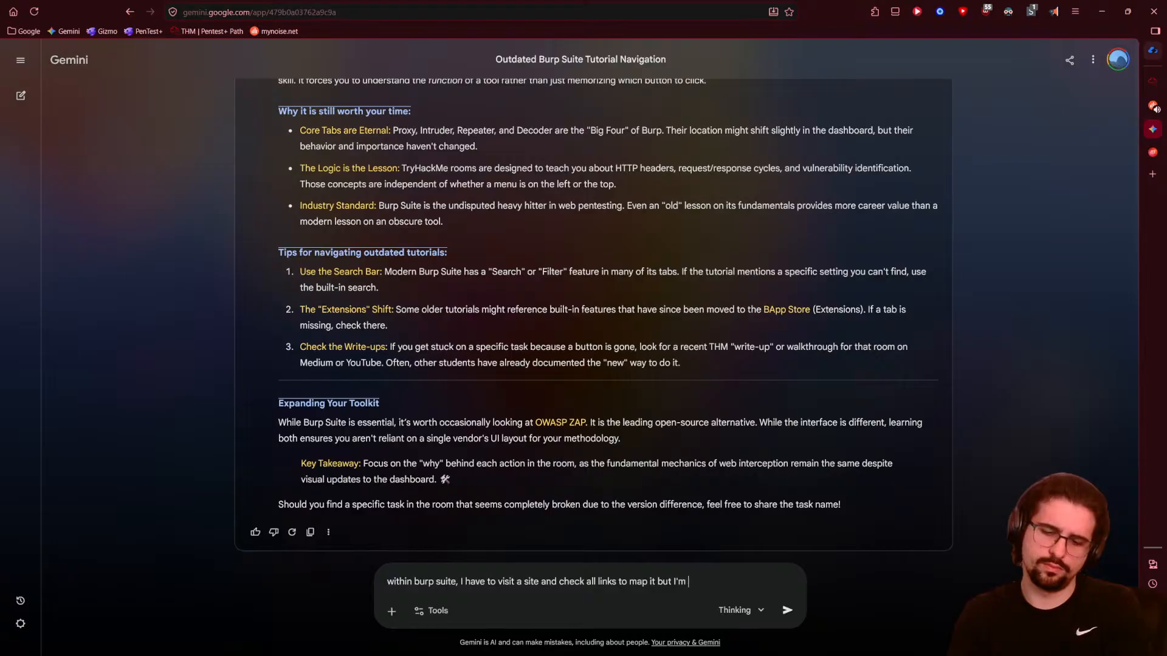
type("ng")
key("BackSpace")
key("BackSpace")
key("BackSpace")
key("BackSpace")
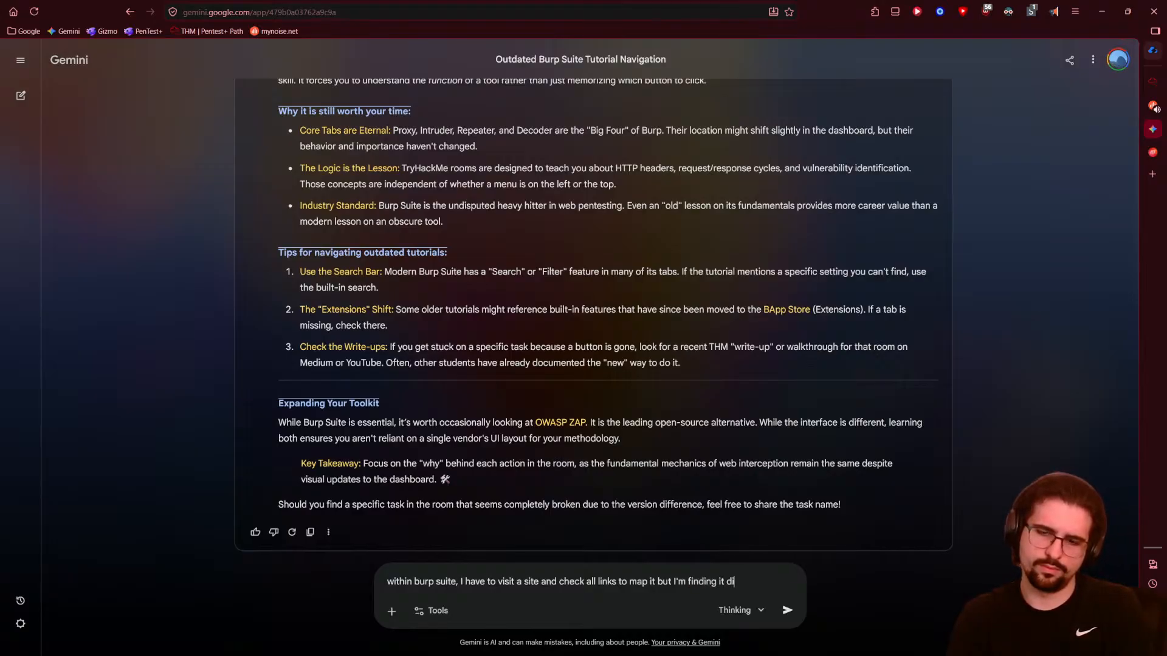
key("BackSpace")
type("lt because")
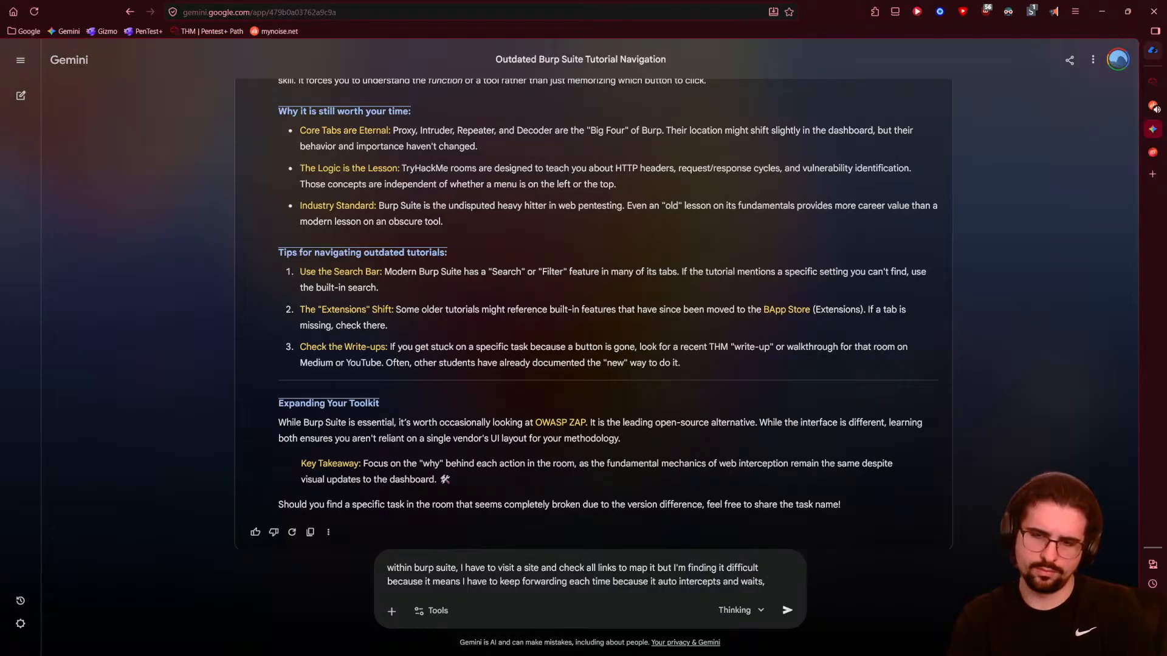
type("ow can I map without being block")
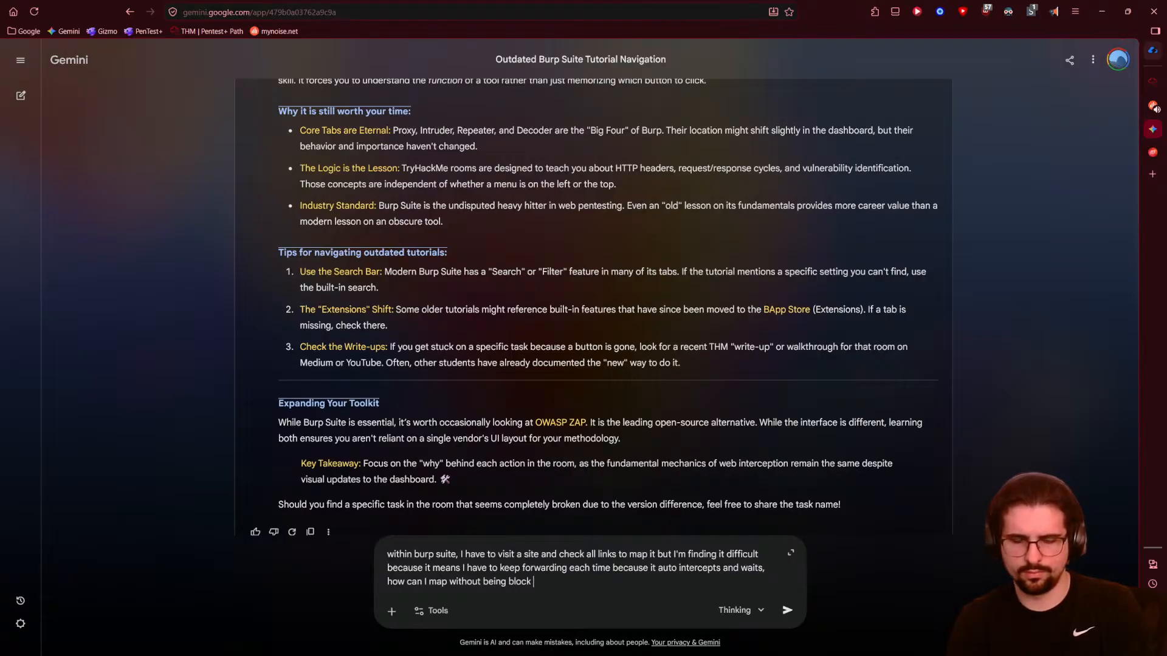
key("Return")
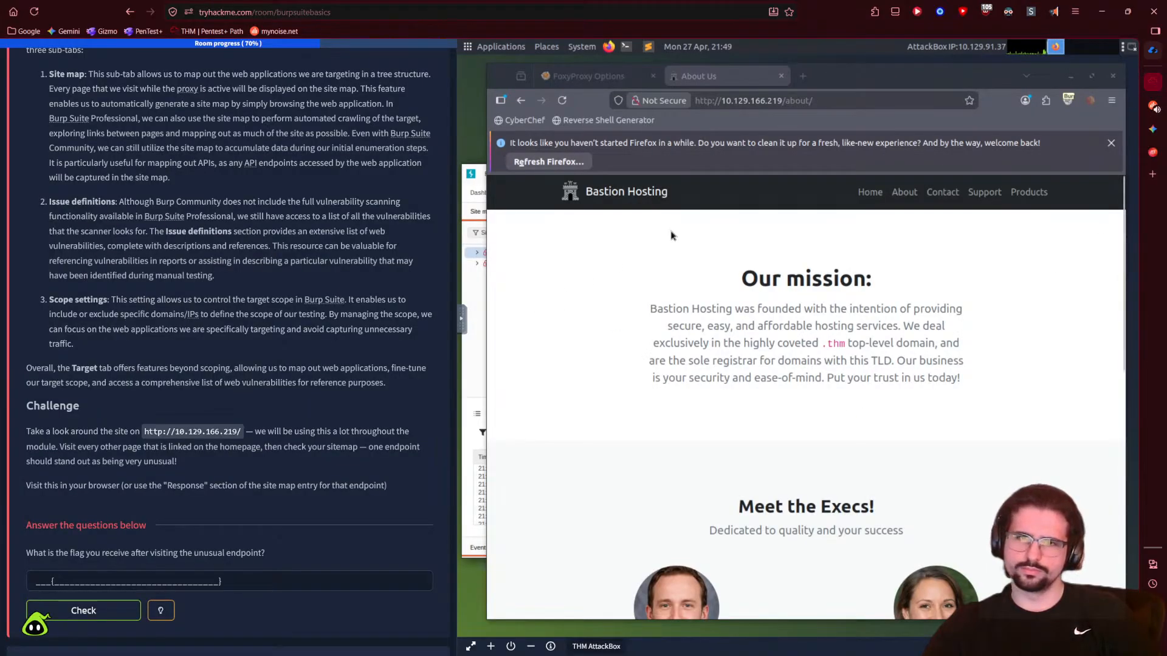
- Keep Burp open, confirm Intercept is off, check the site map, and return to Firefox's homepage
left_click(471, 182)
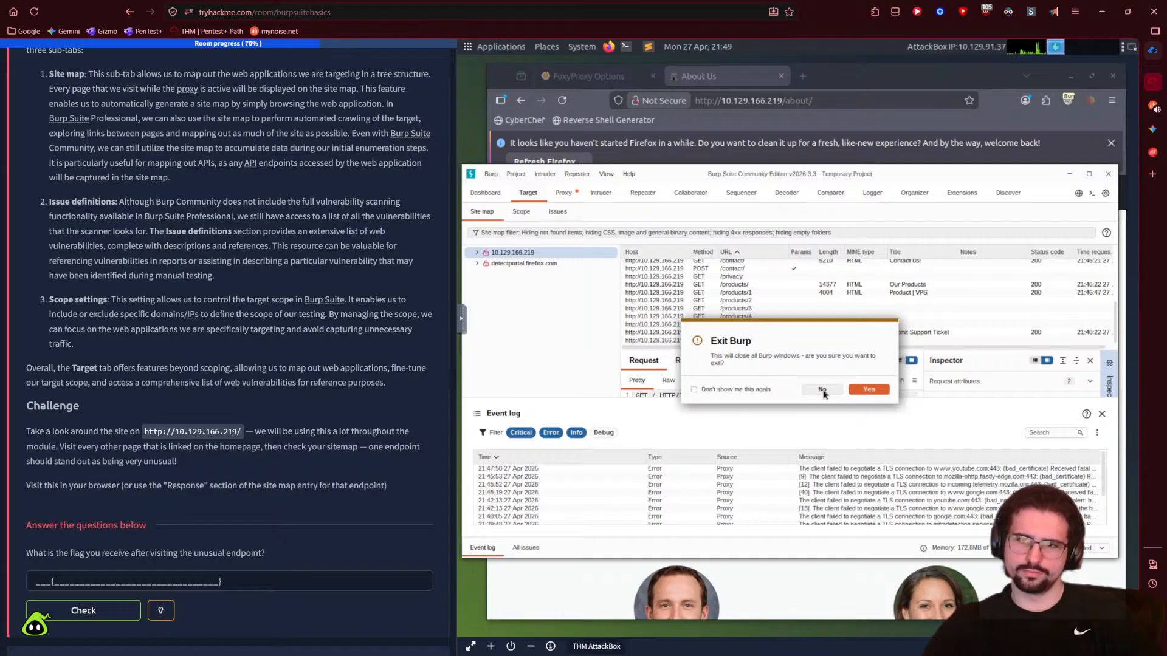
left_click(824, 391)
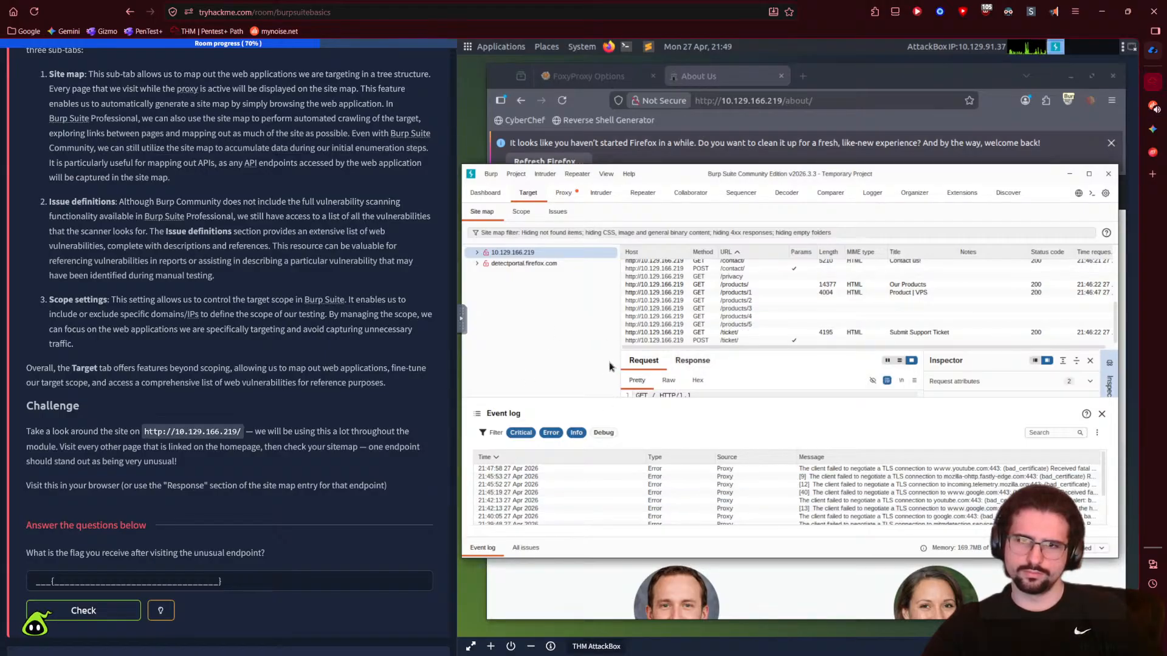
left_click(565, 195)
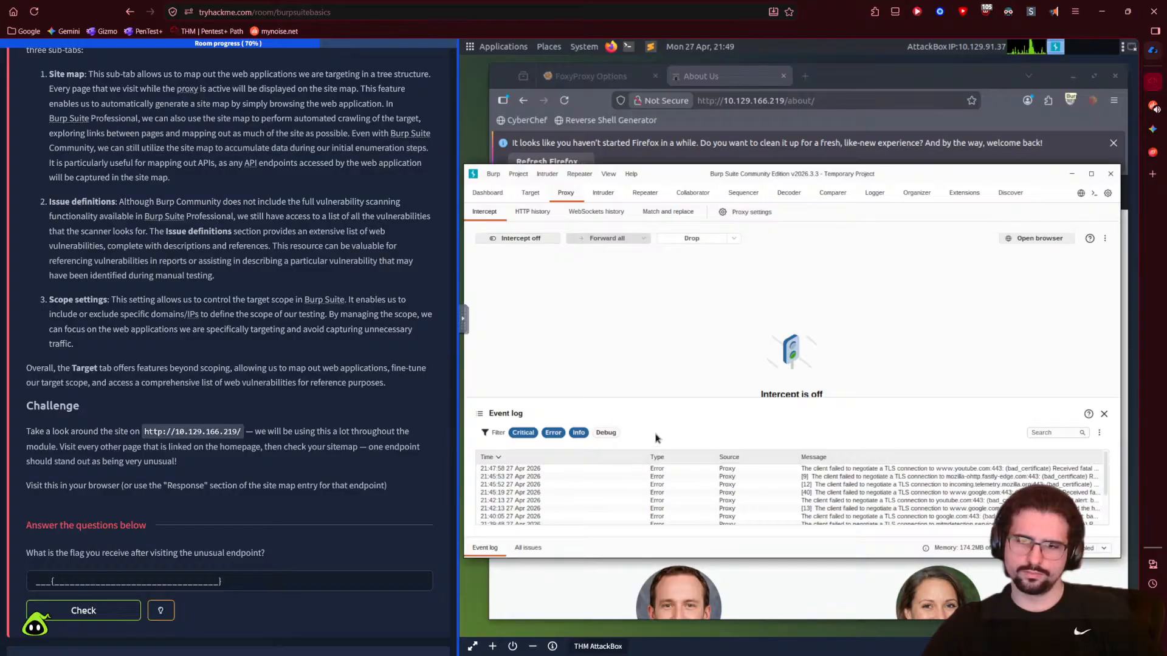
key("alt+Tab")
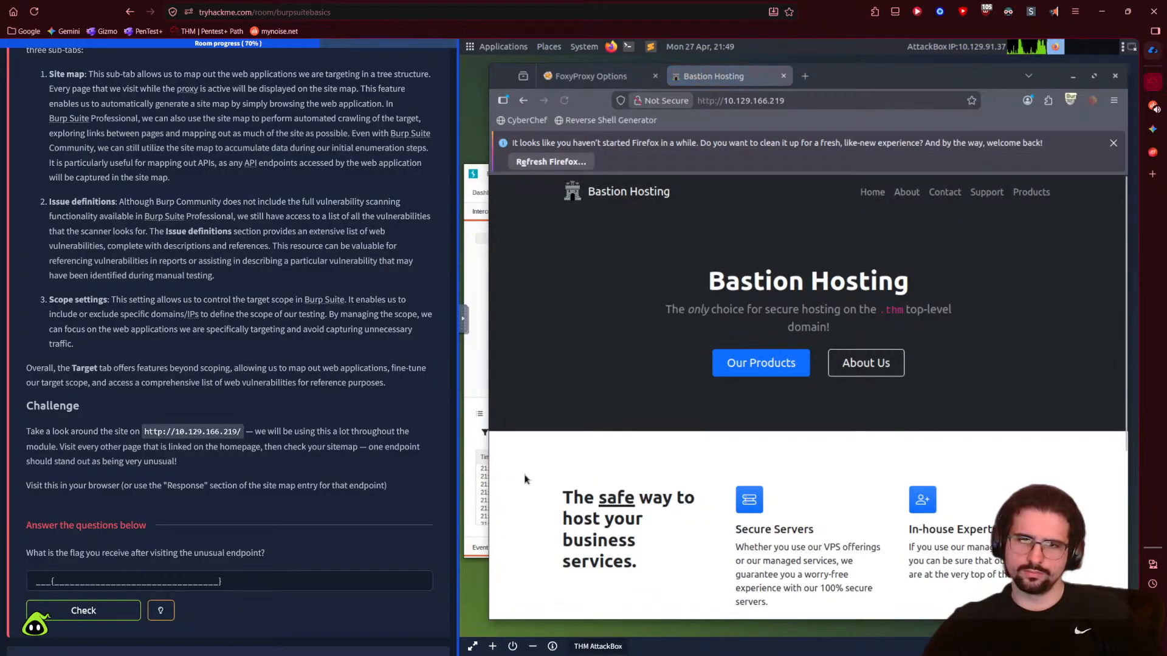
left_click(477, 390)
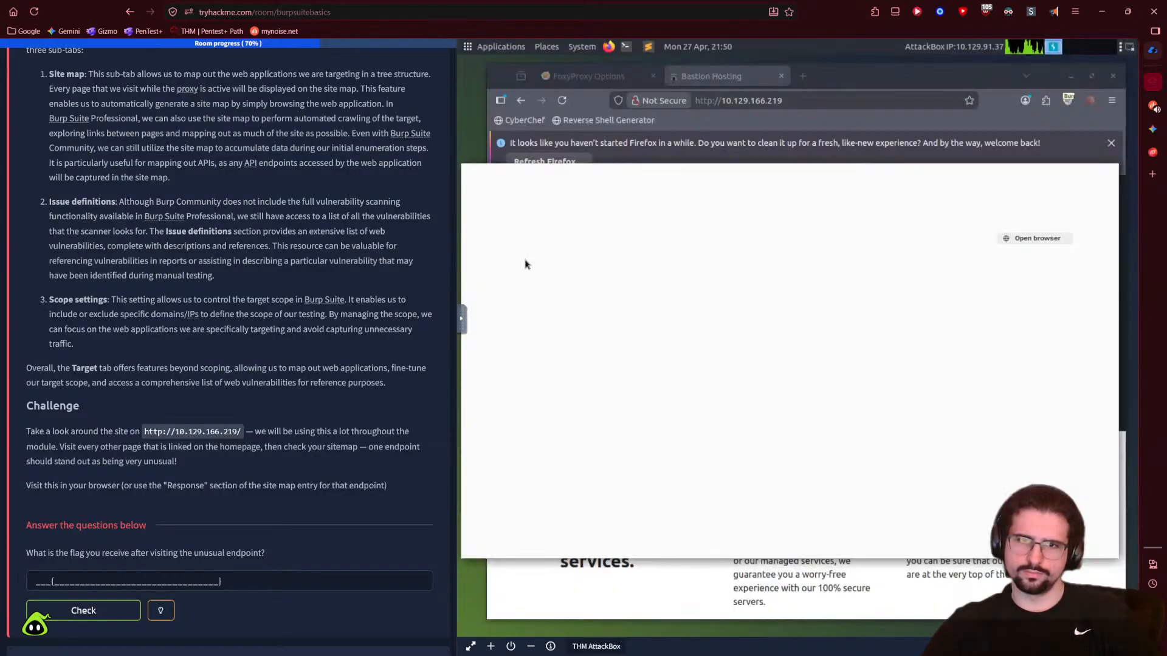
left_click(530, 193)
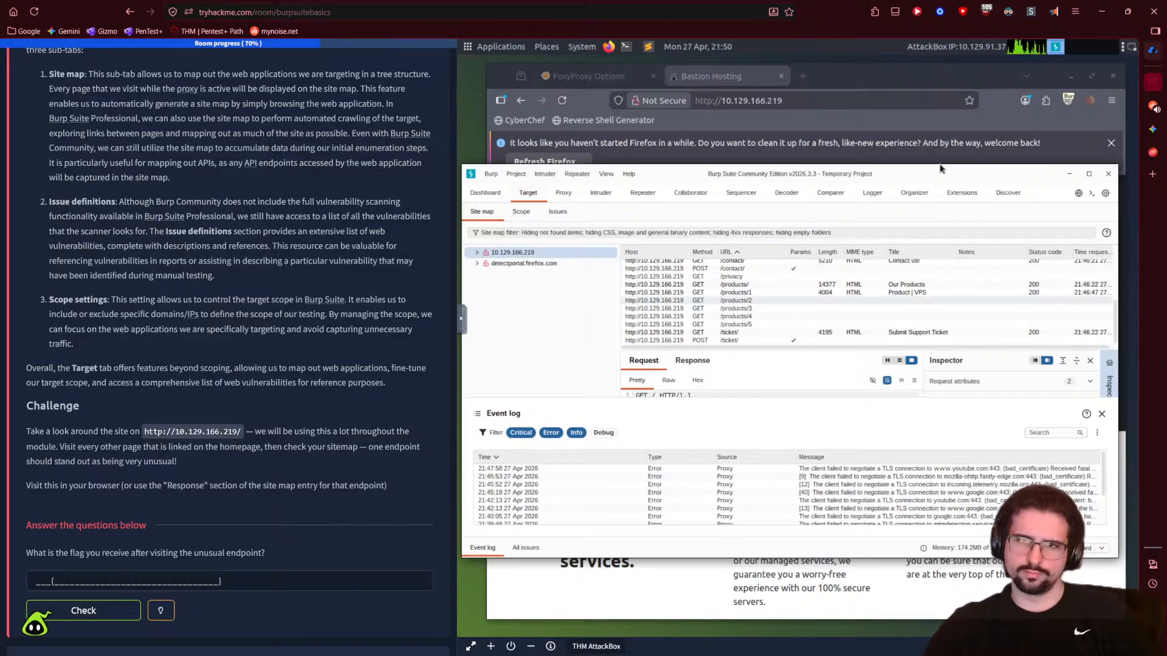
key("alt+Tab")
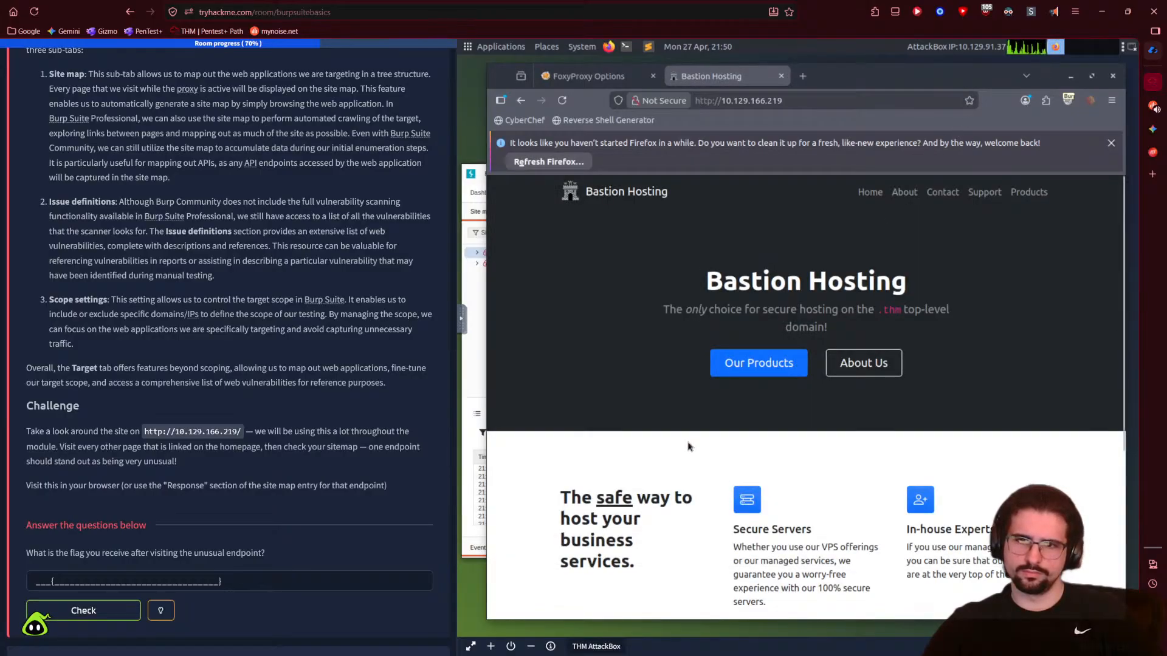
- Open Our Products, About Us, submit-a-ticket, Privacy Policy, Contact, Support and the other nav links in background tabs
middle_click(767, 367)
middle_click(852, 375)
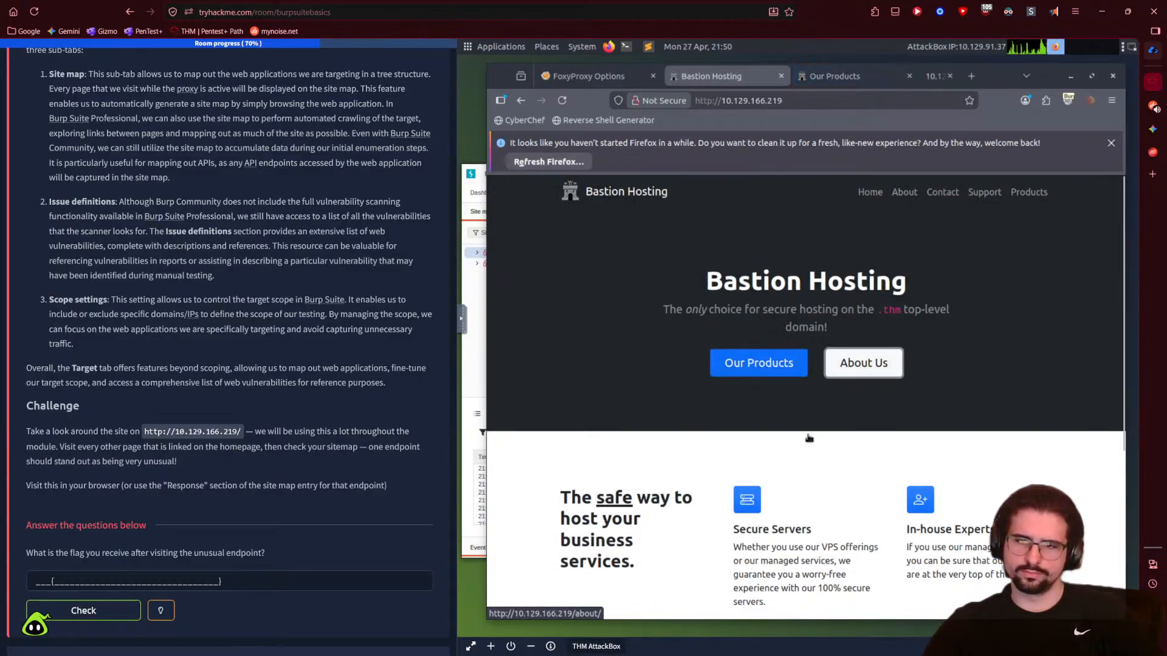
scroll(848, 474, "down", 5)
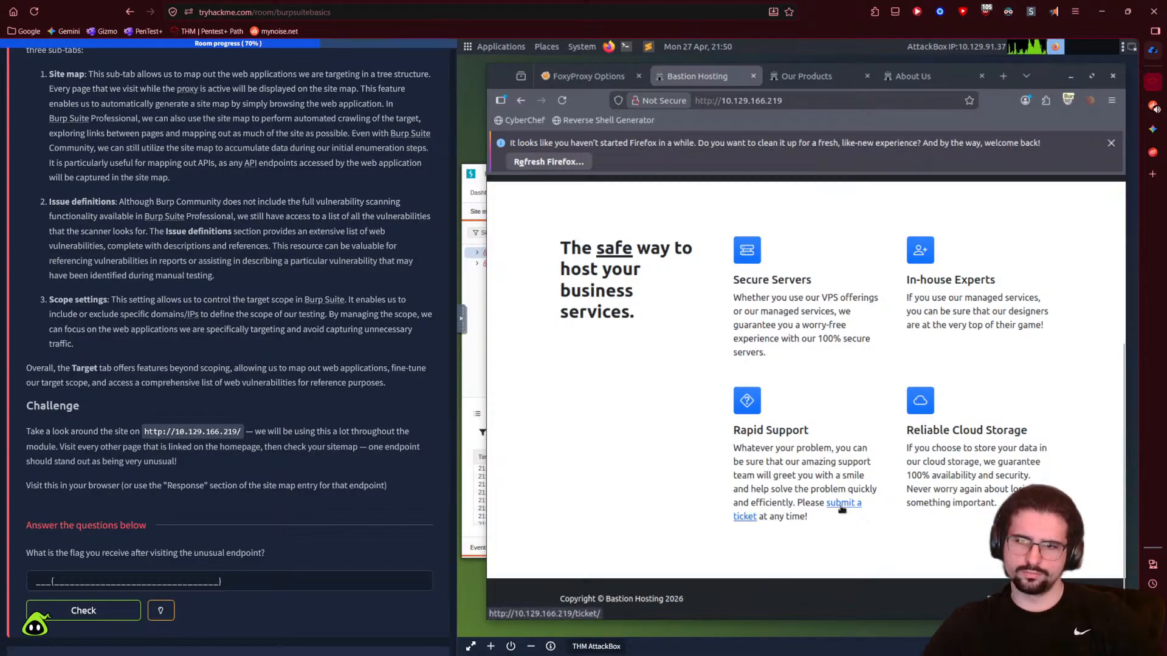
middle_click(842, 510)
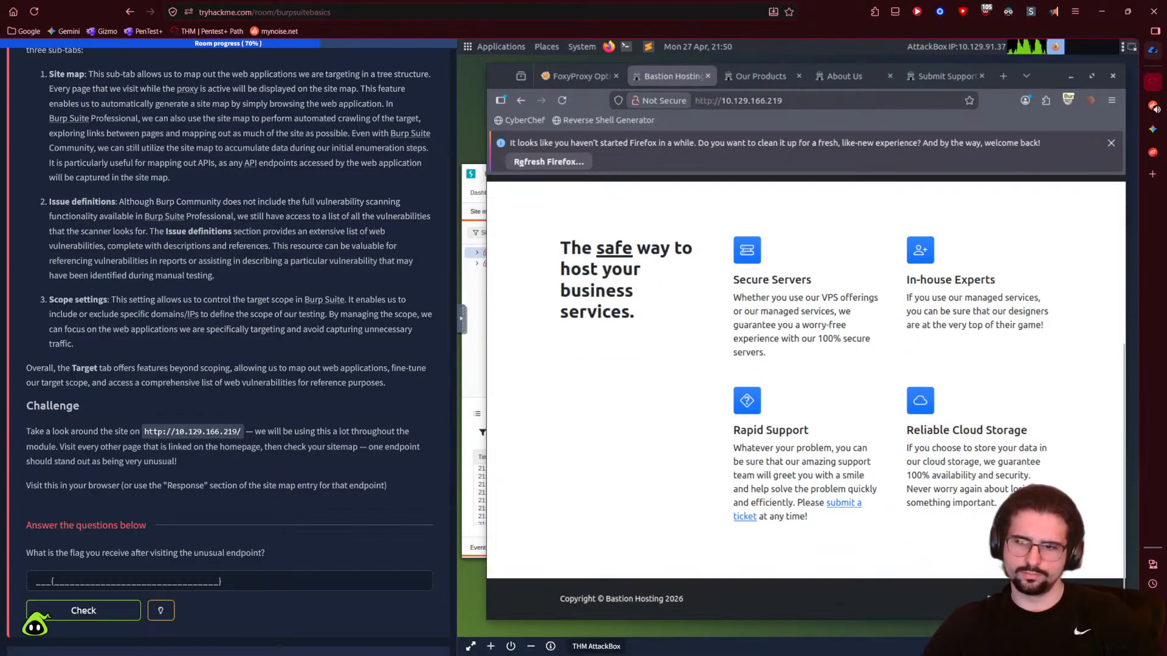
middle_click(1009, 598)
middle_click(1057, 598)
scroll(883, 235, "up", 5)
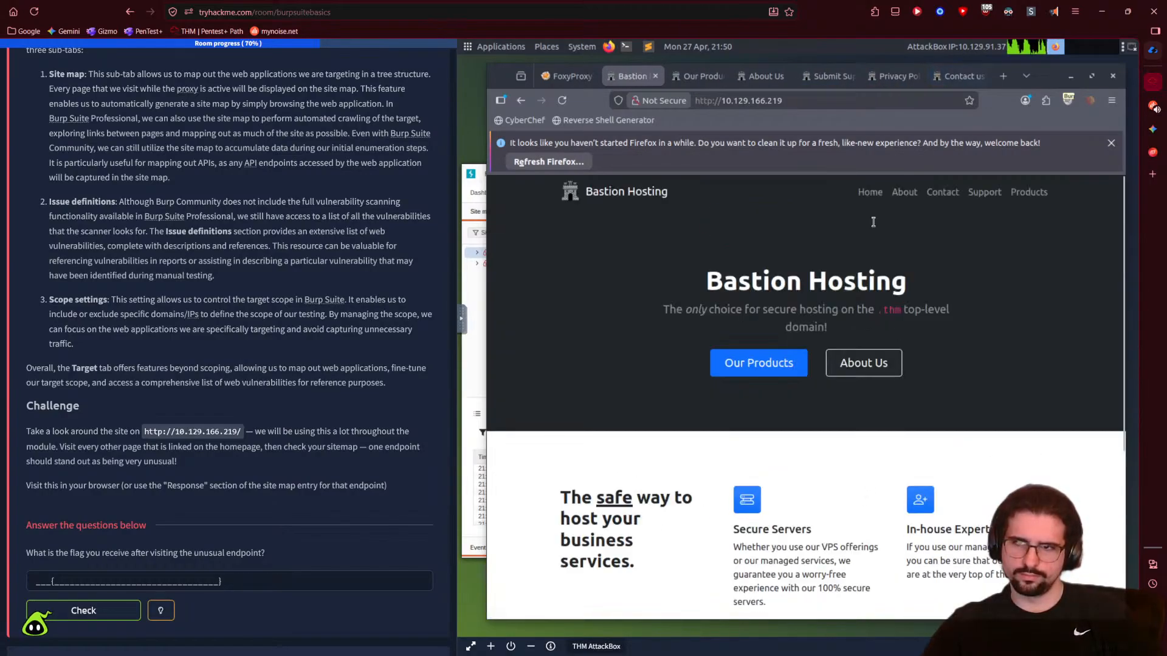
middle_click(905, 194)
middle_click(941, 193)
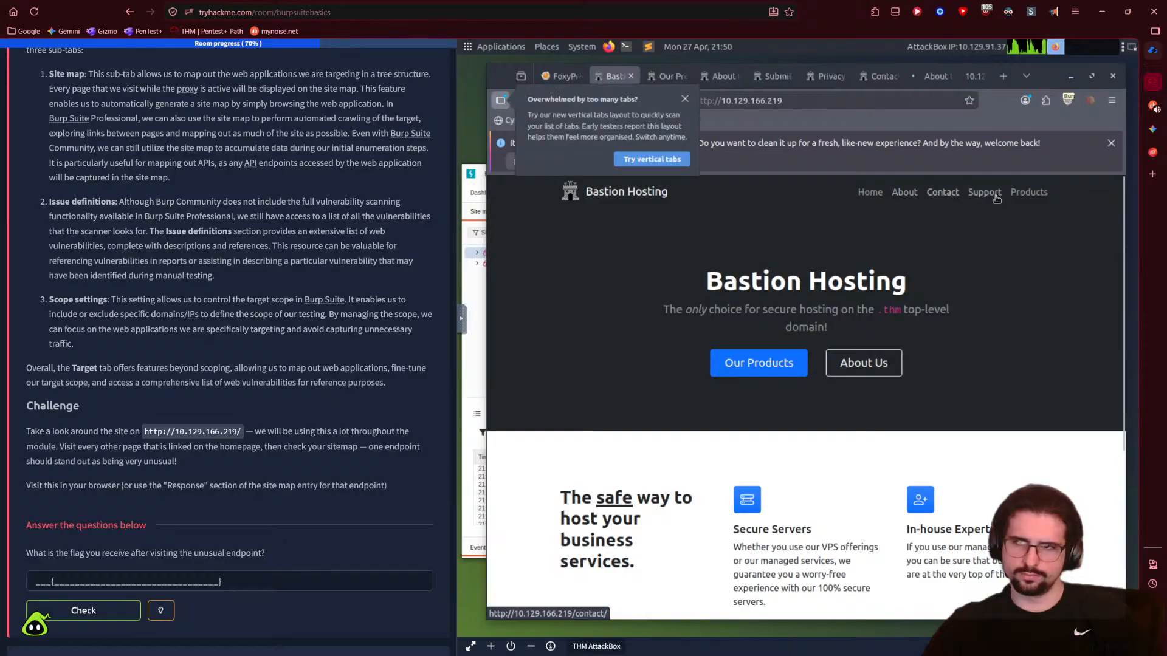
middle_click(984, 192)
middle_click(1029, 192)
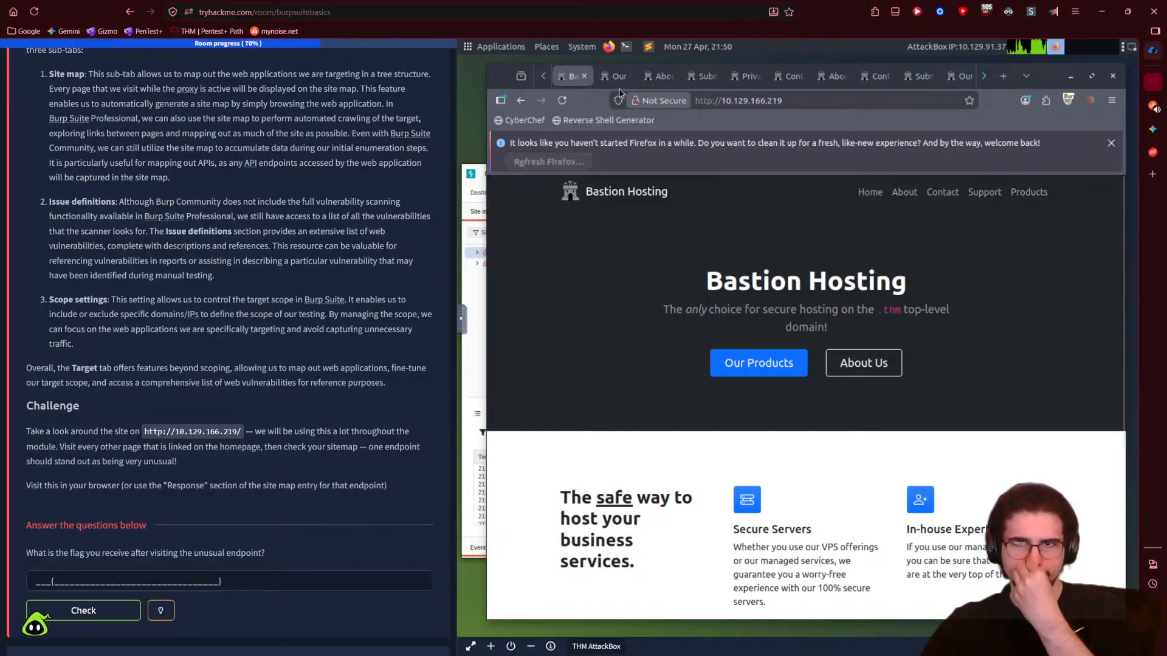
- On Our Products, open VPS, Managed Hosting, Web Design, Domains and Cloud Storage details in new tabs
left_click(615, 76)
scroll(690, 310, "down", 4)
scroll(689, 309, "down", 4)
scroll(669, 403, "up", 8)
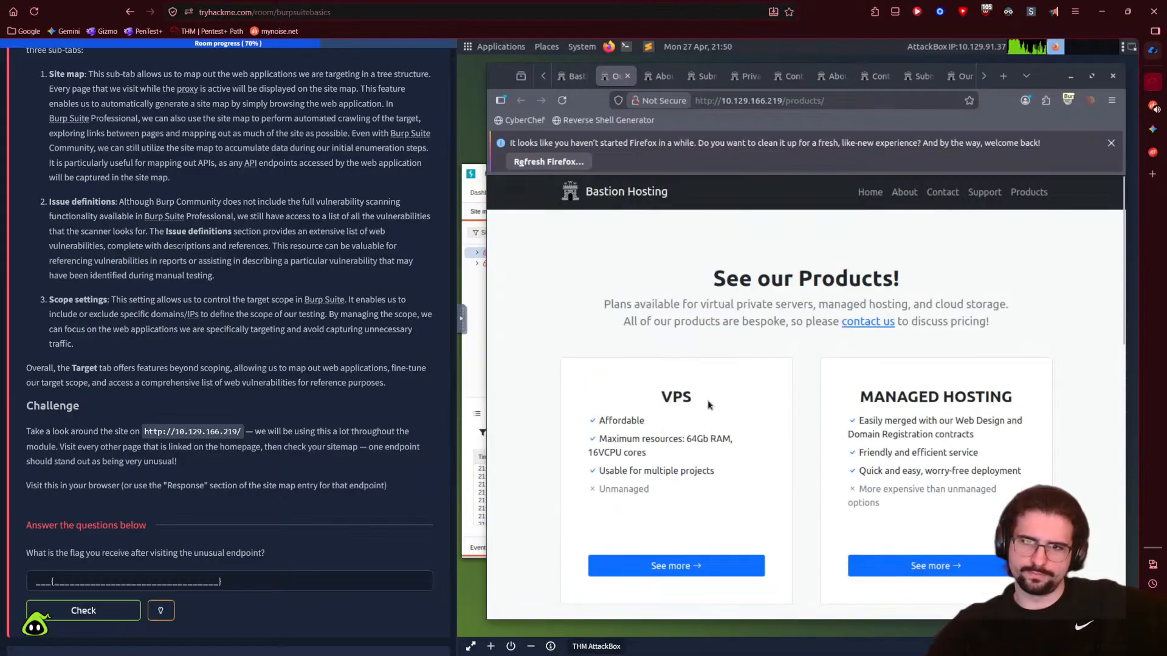
scroll(708, 405, "down", 2)
middle_click(669, 435)
middle_click(857, 438)
scroll(678, 473, "down", 4)
middle_click(681, 449)
scroll(684, 445, "down", 2)
middle_click(911, 384)
scroll(863, 437, "down", 3)
middle_click(820, 480)
scroll(827, 461, "up", 8)
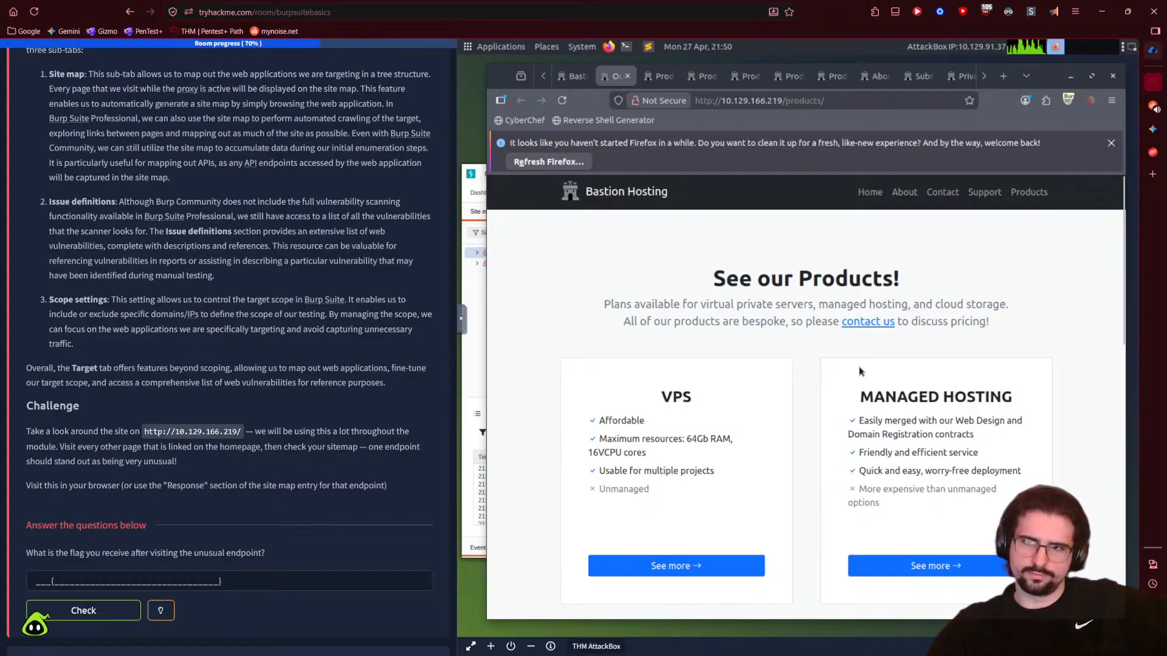
- View the VPS product page, follow its contact link and try submitting the empty form
left_click(649, 79)
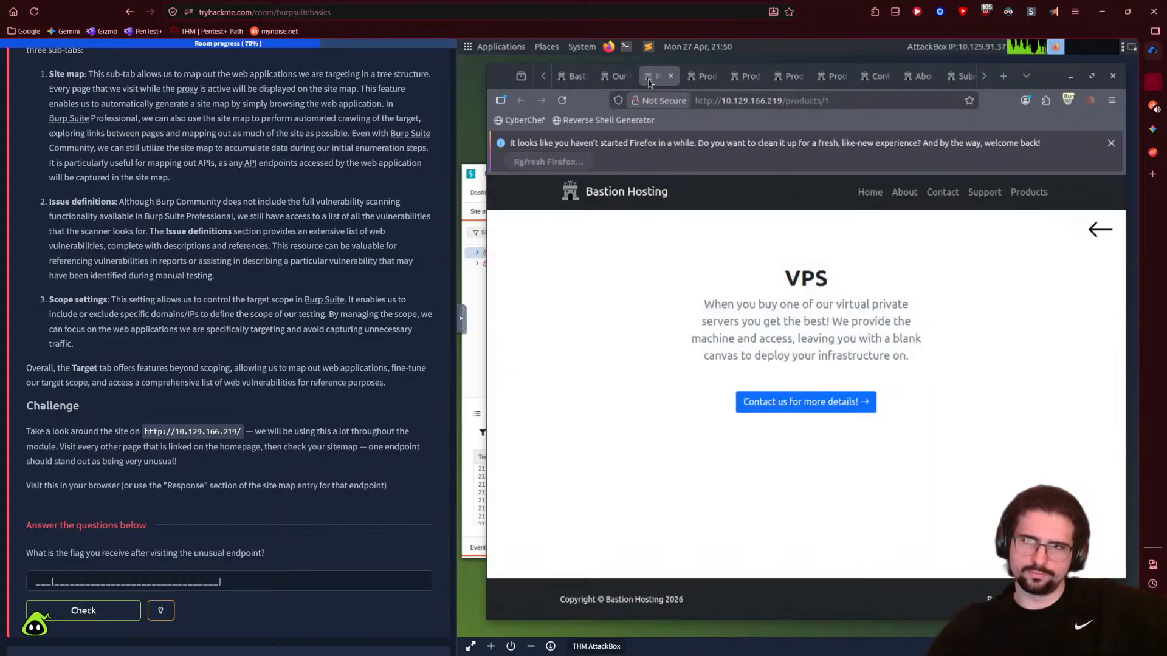
left_click(805, 409)
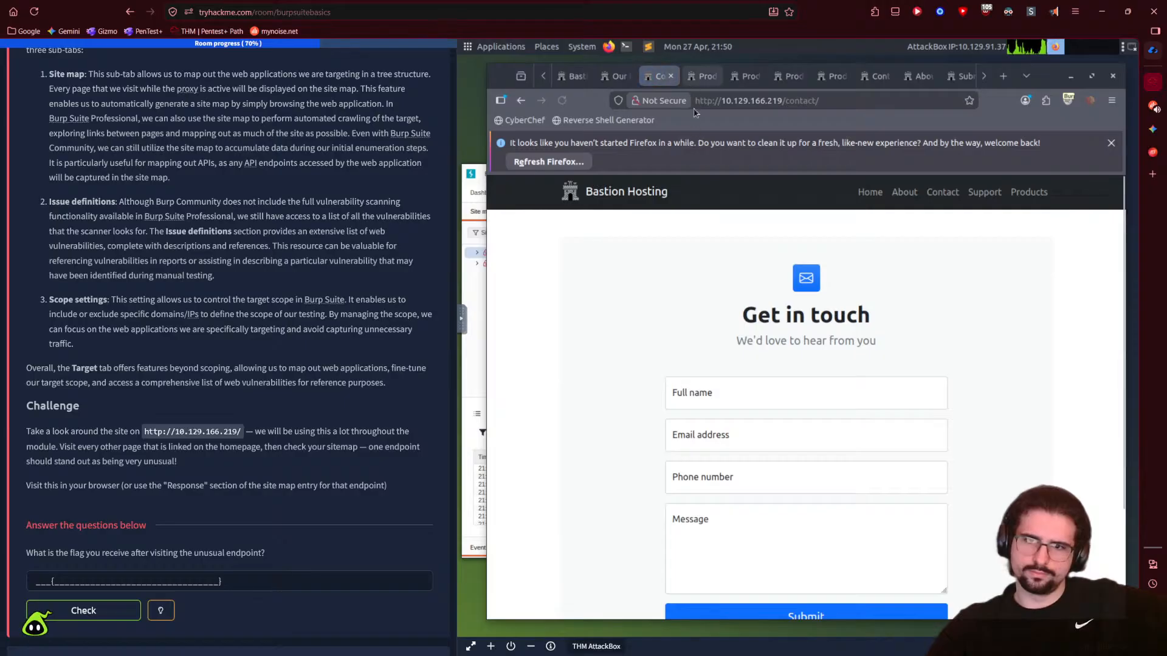
scroll(782, 484, "down", 2)
scroll(782, 484, "up", 1)
scroll(782, 484, "down", 1)
left_click(782, 483)
- Visit the Managed Hosting, Web Design, Domains and Cloud Storage pages, following their contact links
left_click(698, 78)
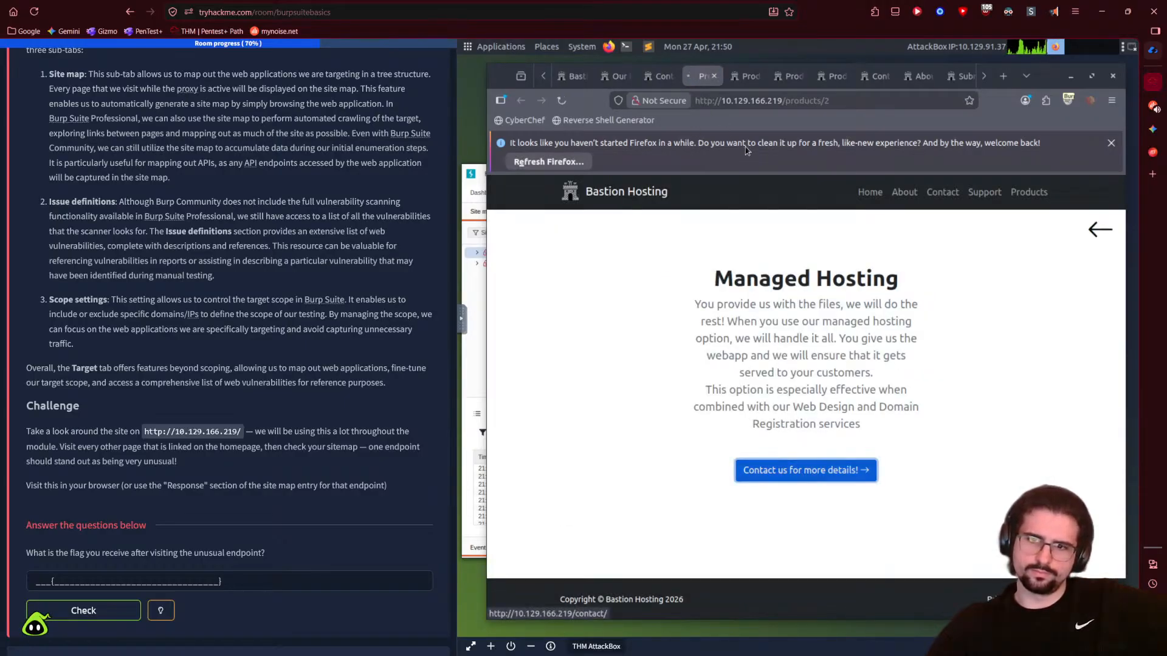
left_click(747, 76)
scroll(783, 325, "down", 1)
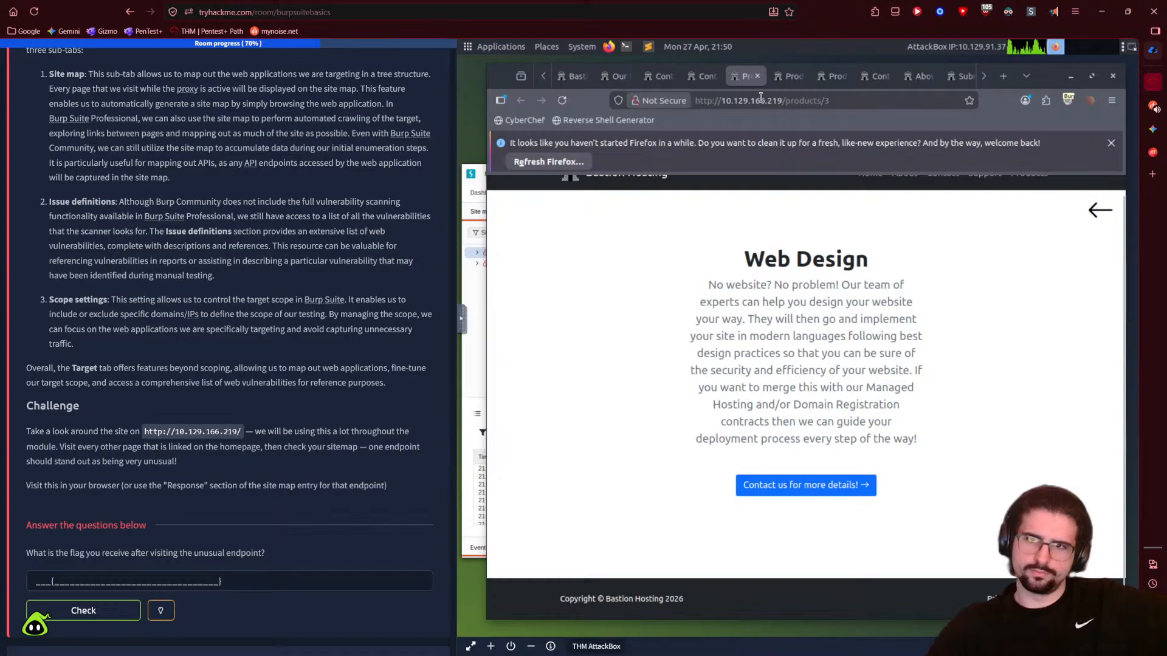
left_click(832, 488)
left_click(790, 76)
key("Tab")
key("Return")
left_click(834, 78)
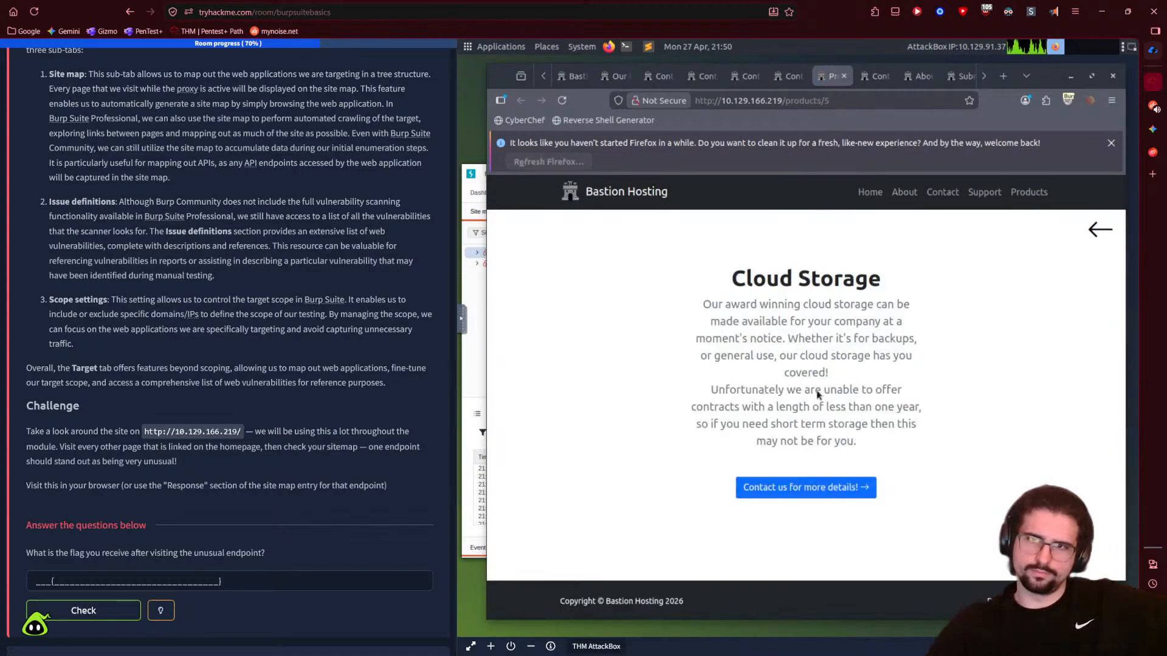
left_click(812, 484)
left_click(870, 79)
scroll(851, 516, "down", 1)
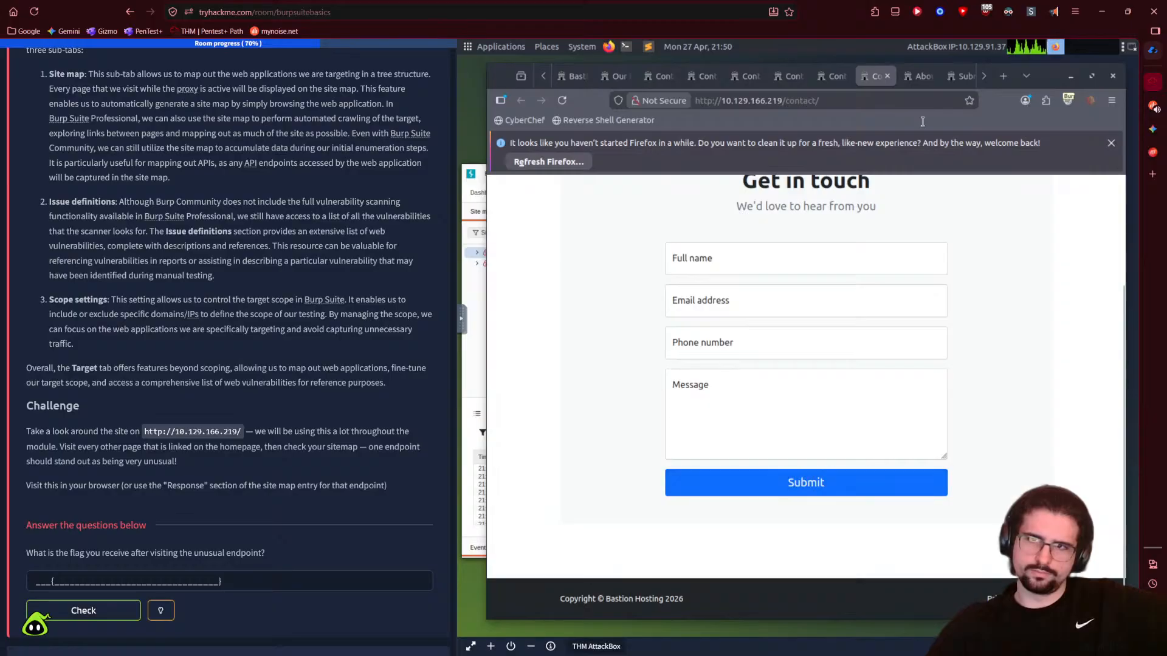
- On About Us, open all six executive profiles in background tabs
left_click(917, 77)
scroll(747, 372, "down", 8)
scroll(747, 373, "up", 7)
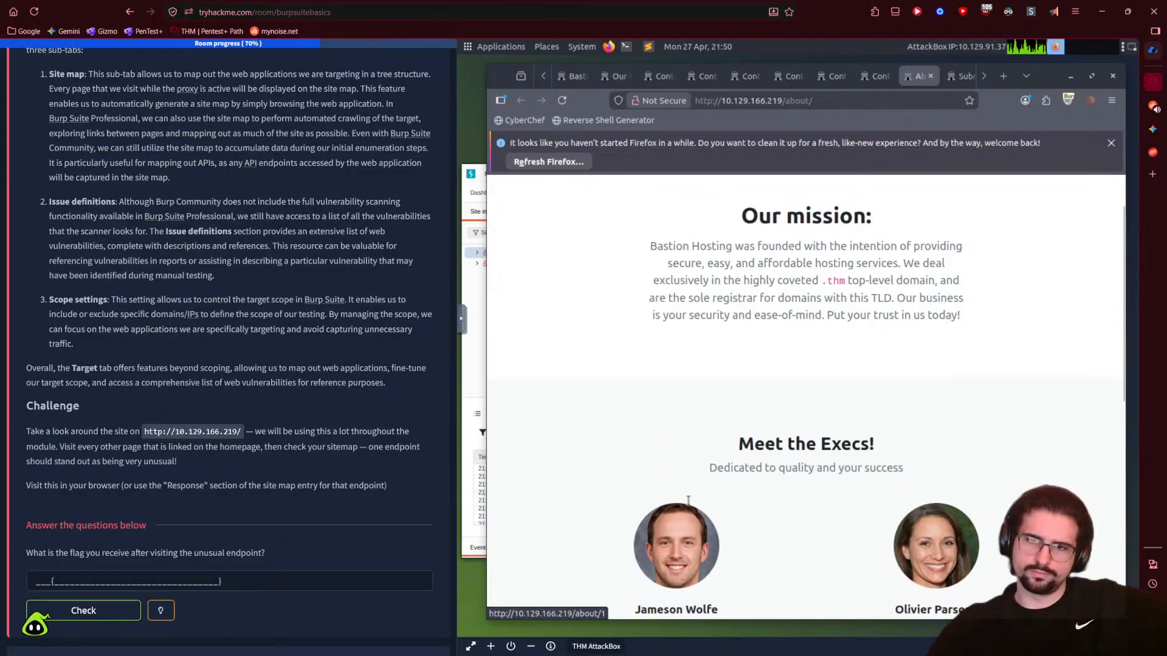
scroll(681, 358, "down", 4)
middle_click(679, 357)
middle_click(846, 363)
scroll(831, 391, "down", 3)
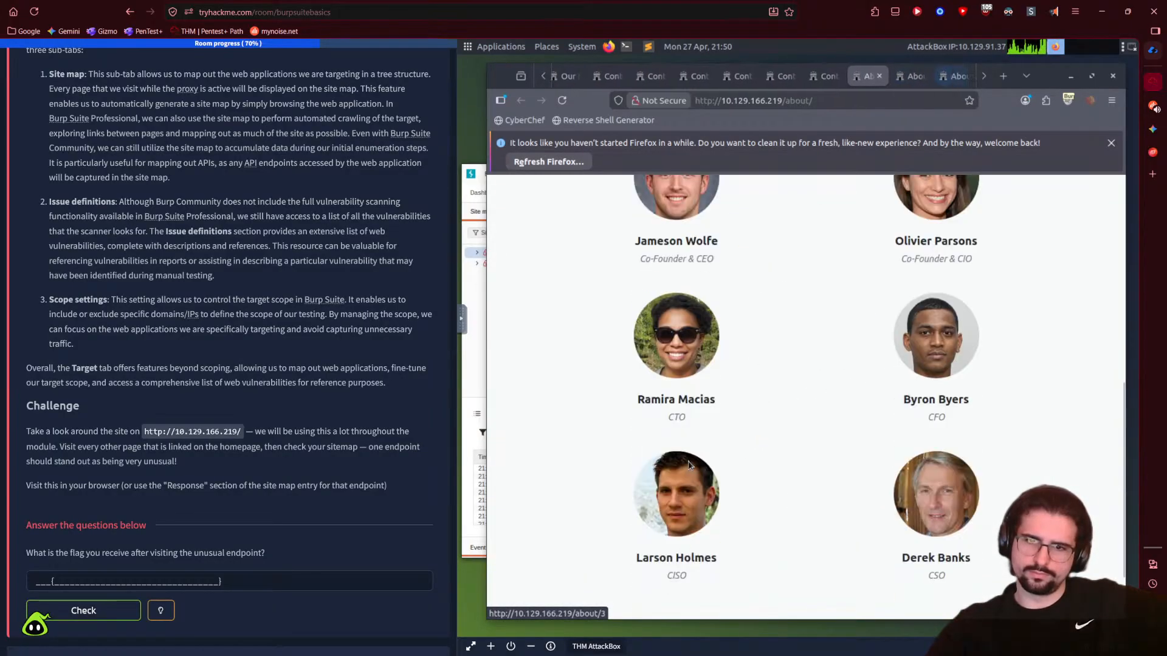
middle_click(679, 302)
middle_click(929, 322)
middle_click(683, 471)
middle_click(939, 483)
scroll(754, 366, "down", 2)
scroll(780, 505, "up", 9)
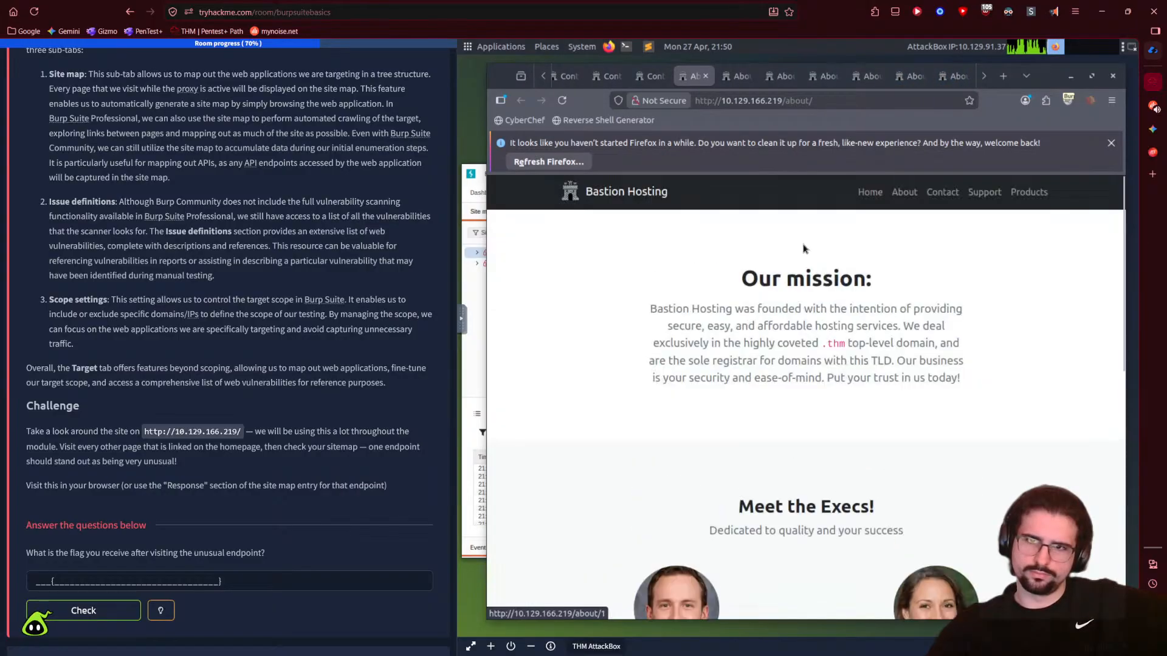
- View the CEO, CIO, CTO, CFO, CISO and CSO profile pages
left_click(738, 76)
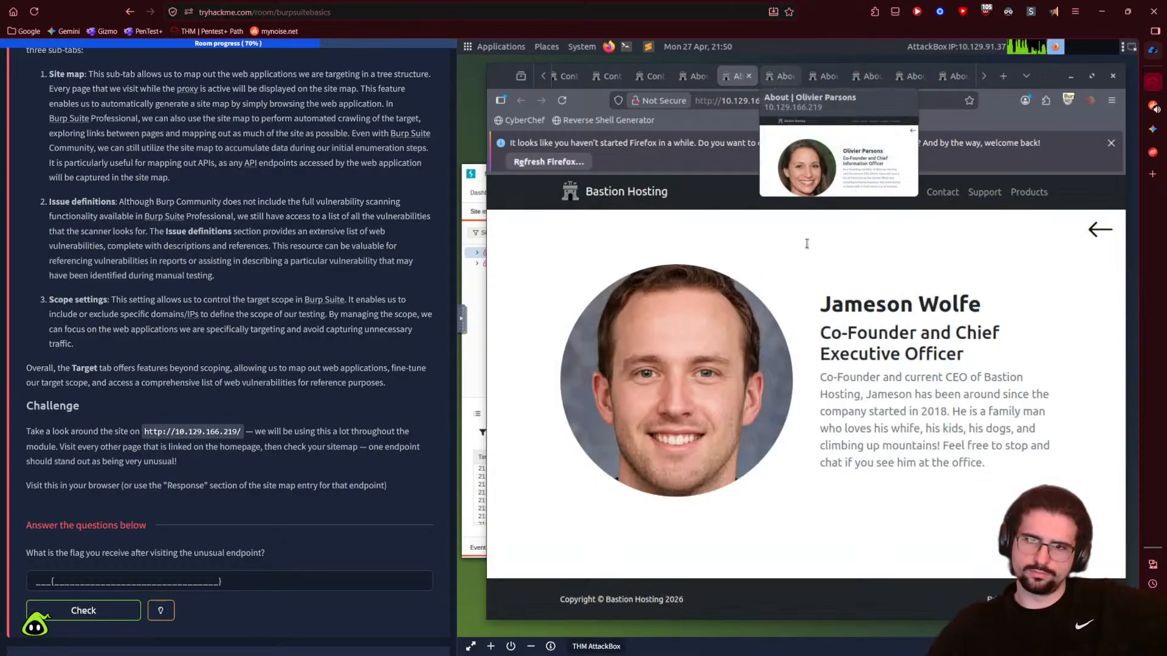
left_click(782, 76)
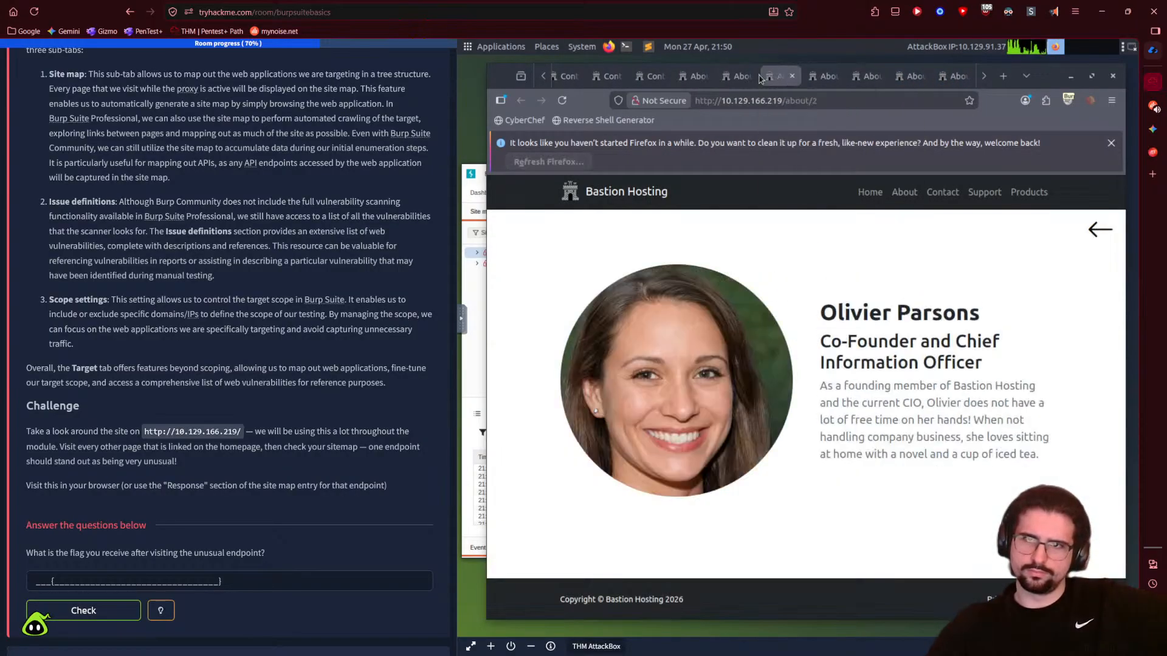
left_click(828, 78)
left_click(872, 77)
left_click(915, 78)
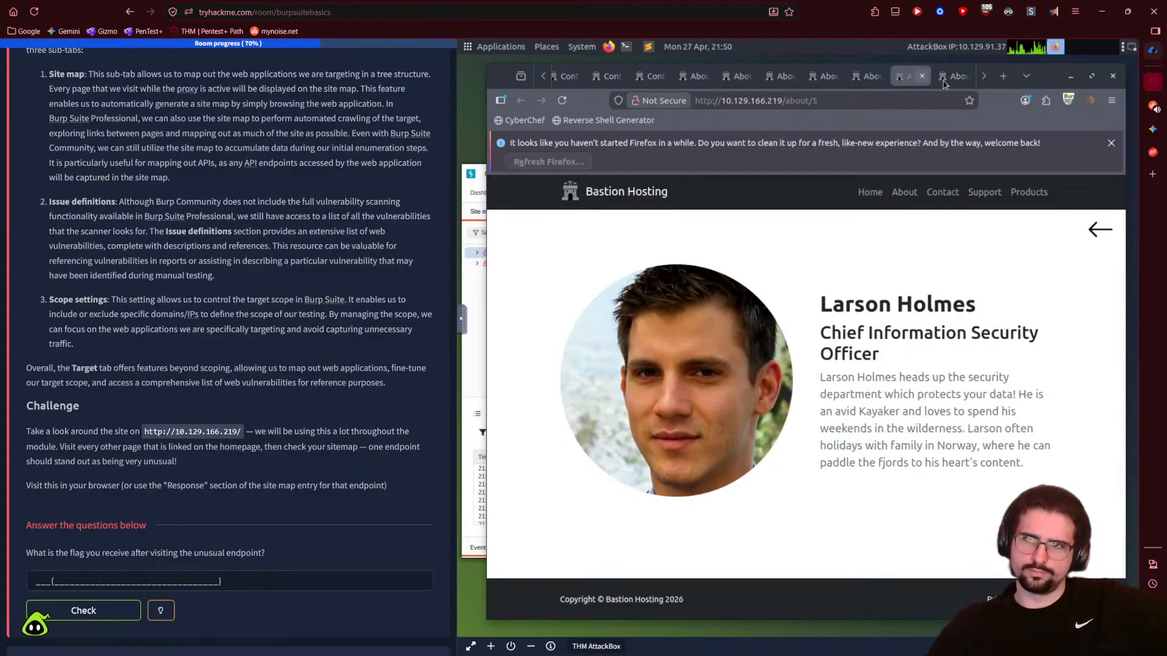
left_click(951, 78)
- Read through the Support and Privacy Policy pages
double_click(984, 78)
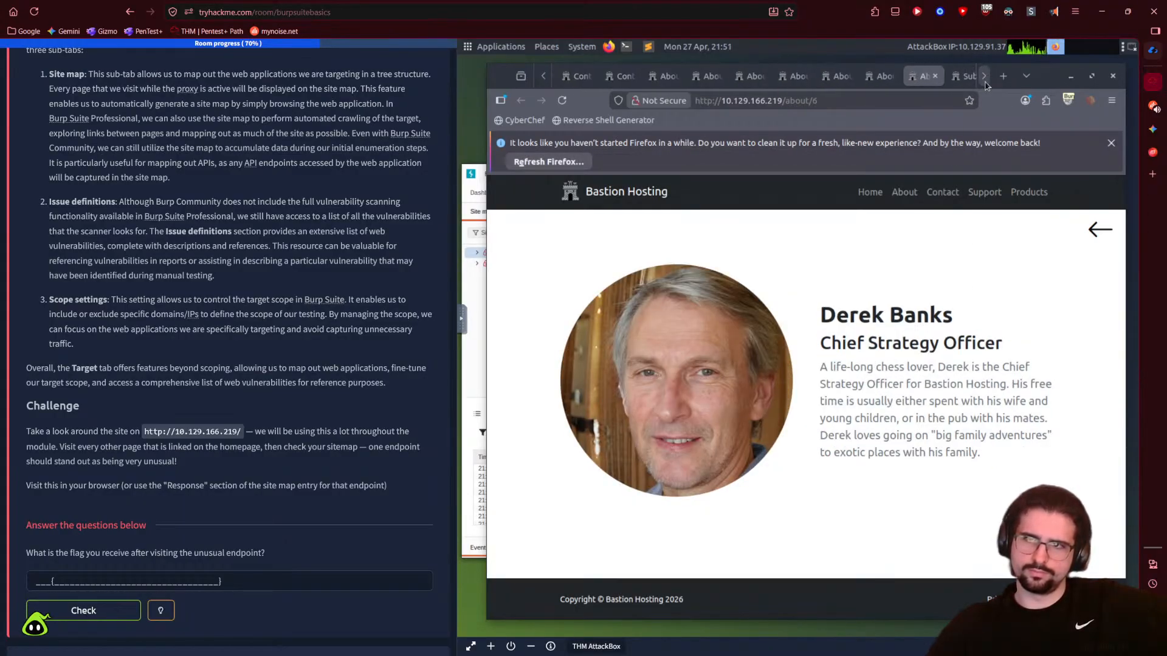
left_click(739, 79)
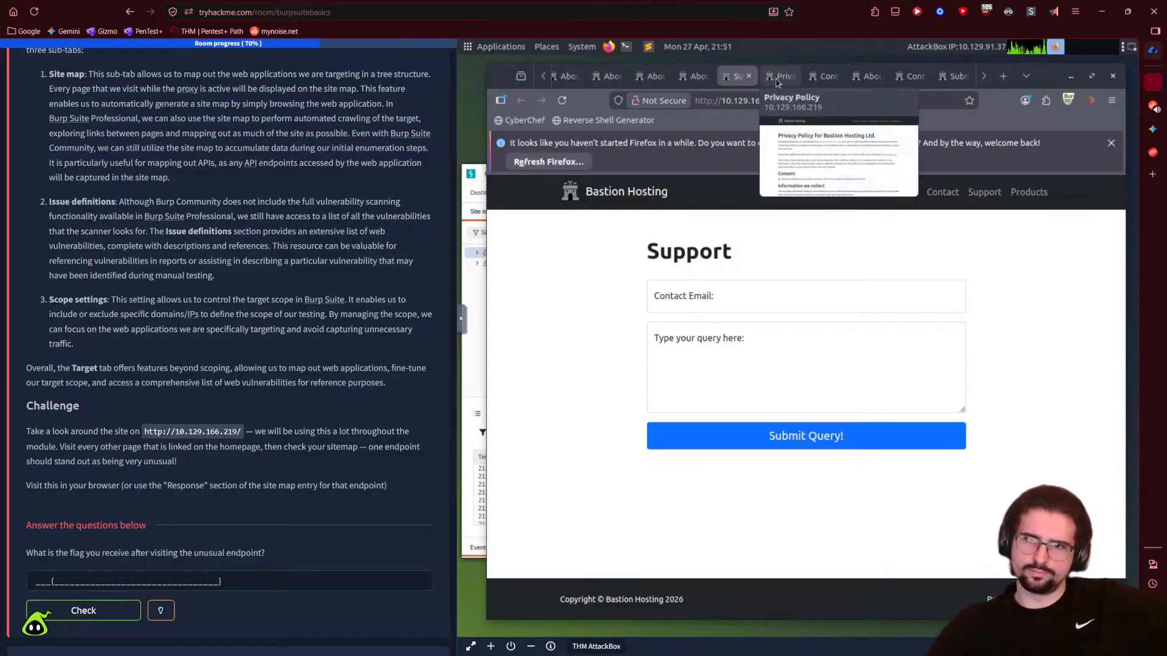
left_click(777, 82)
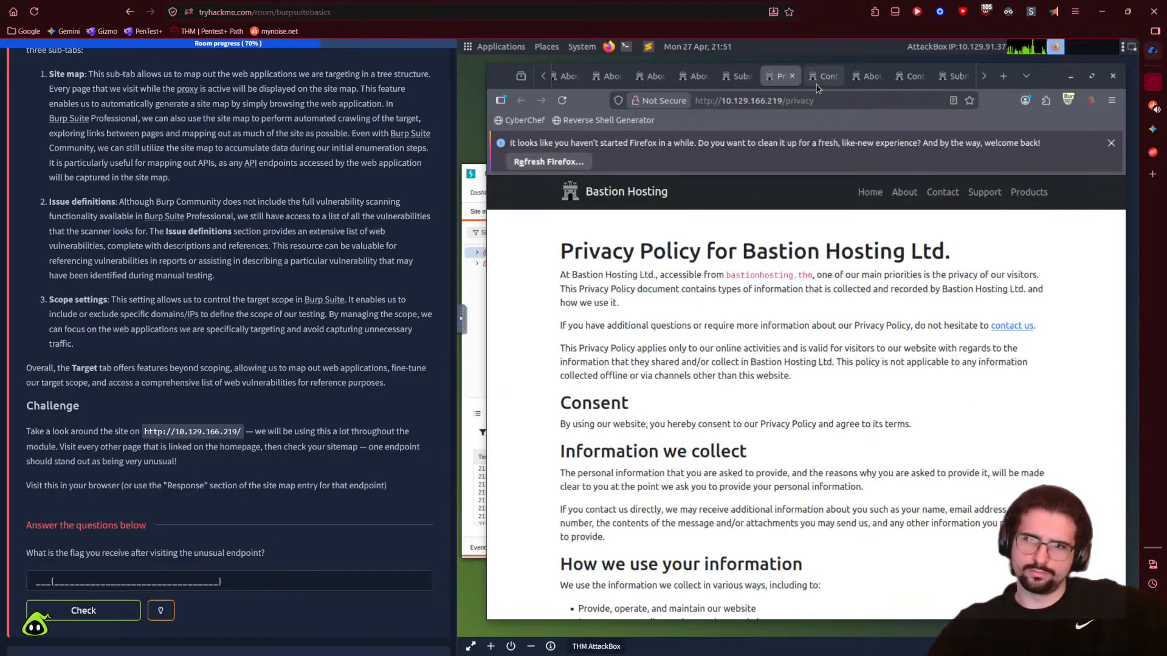
scroll(814, 360, "down", 15)
scroll(814, 360, "up", 15)
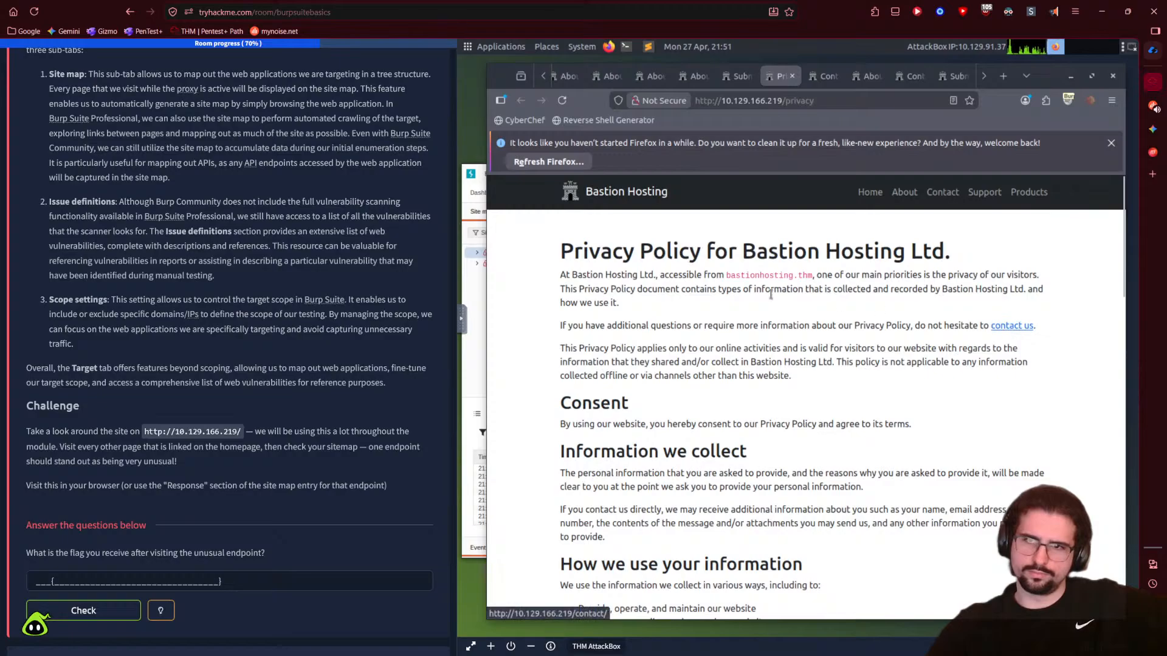
scroll(868, 365, "down", 3)
scroll(1007, 326, "up", 3)
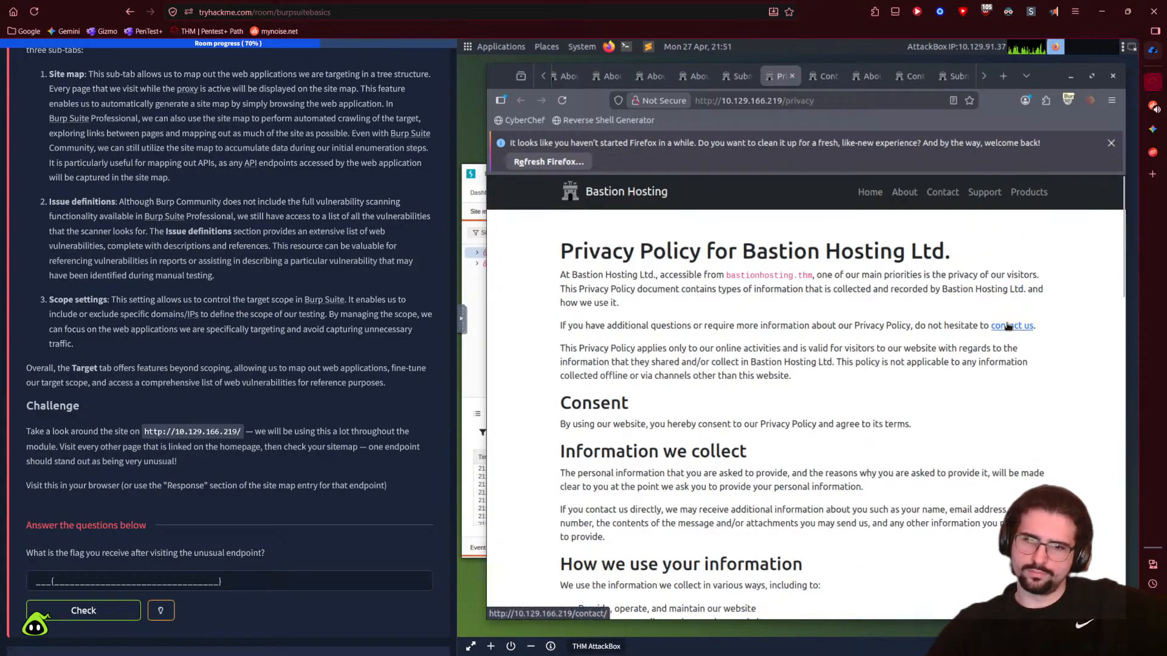
scroll(790, 401, "down", 15)
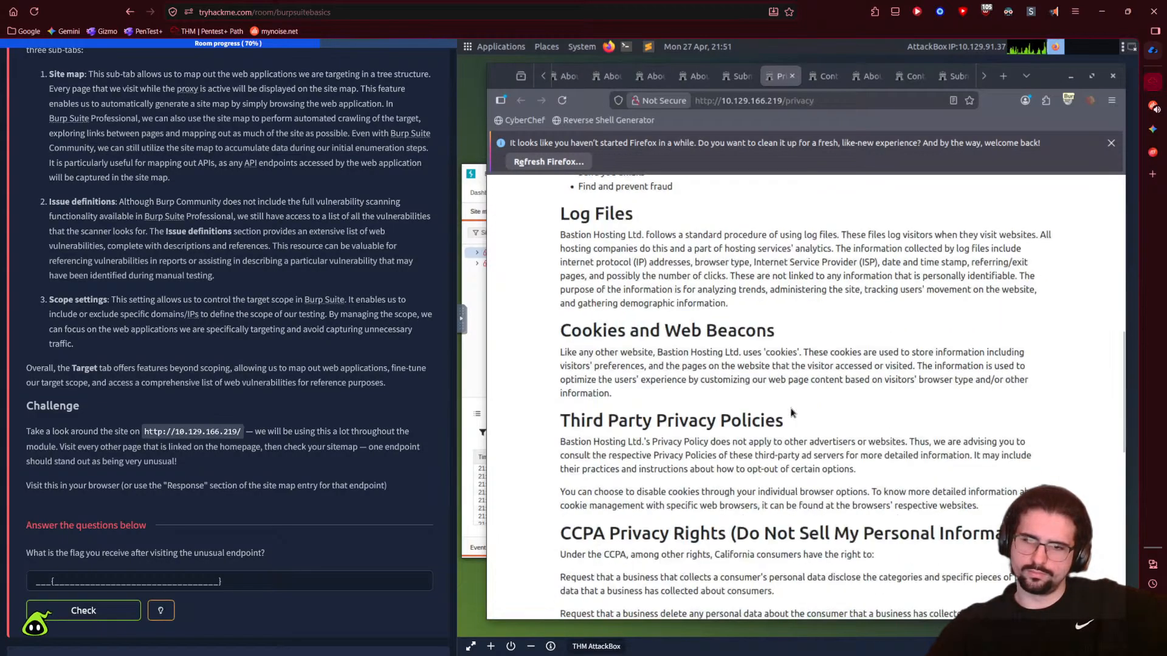
scroll(784, 394, "down", 2)
- Check the Contact, About, Support submission and Our Products tabs, ending on /about/5
left_click(820, 77)
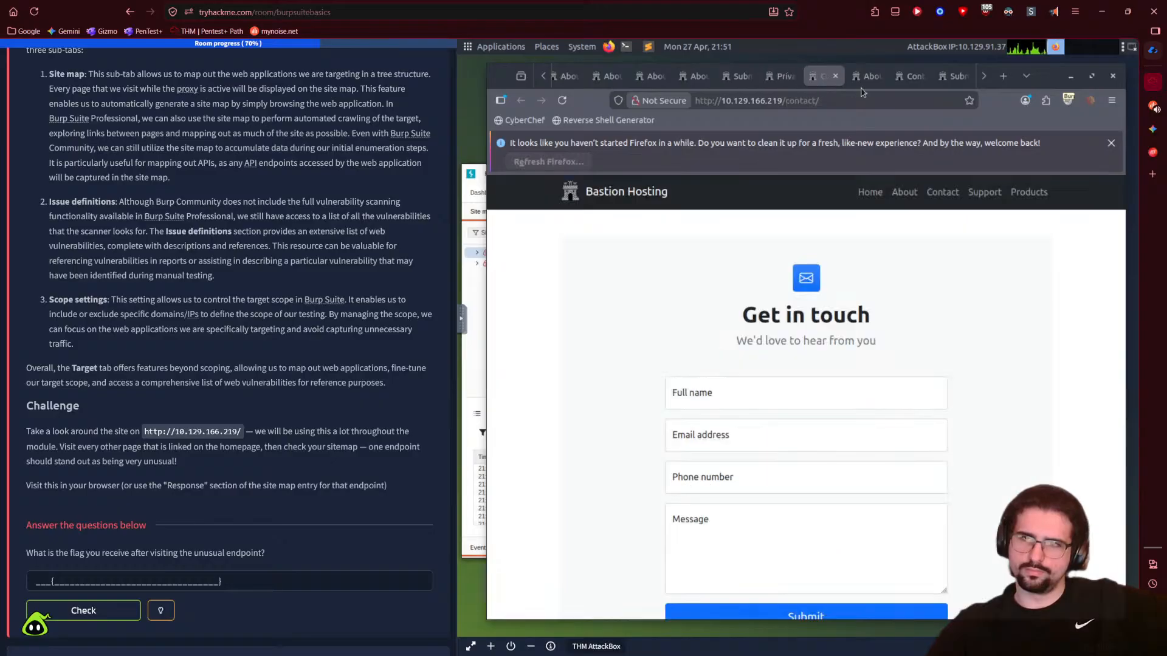
left_click(863, 77)
scroll(893, 243, "down", 5)
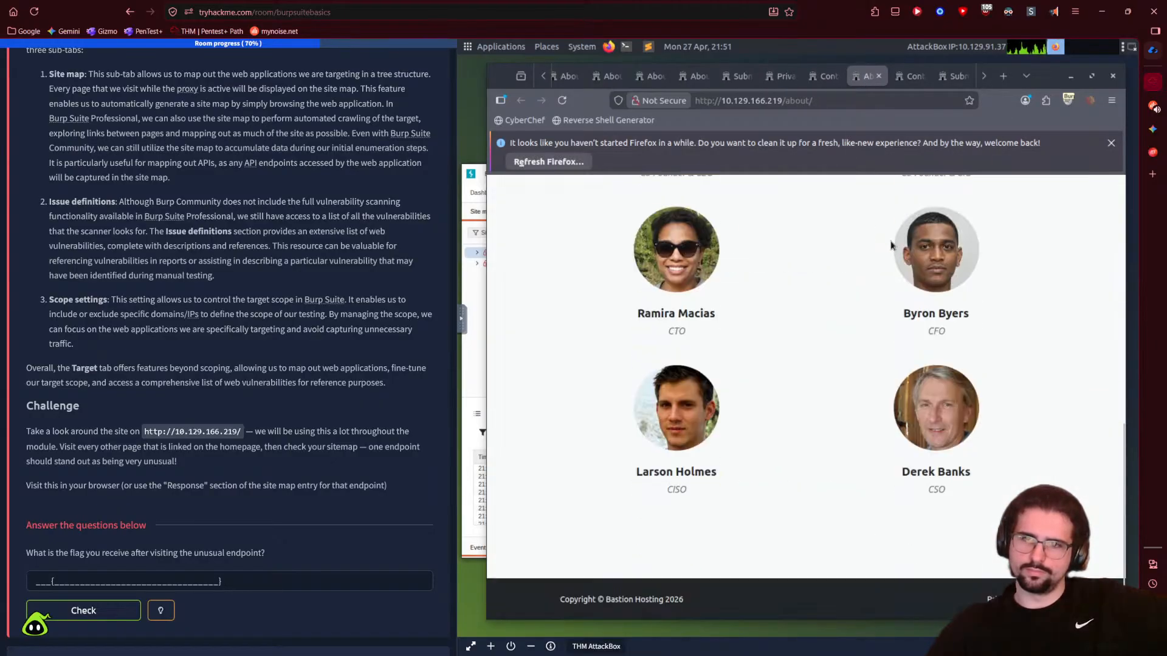
scroll(887, 255, "up", 5)
left_click(910, 76)
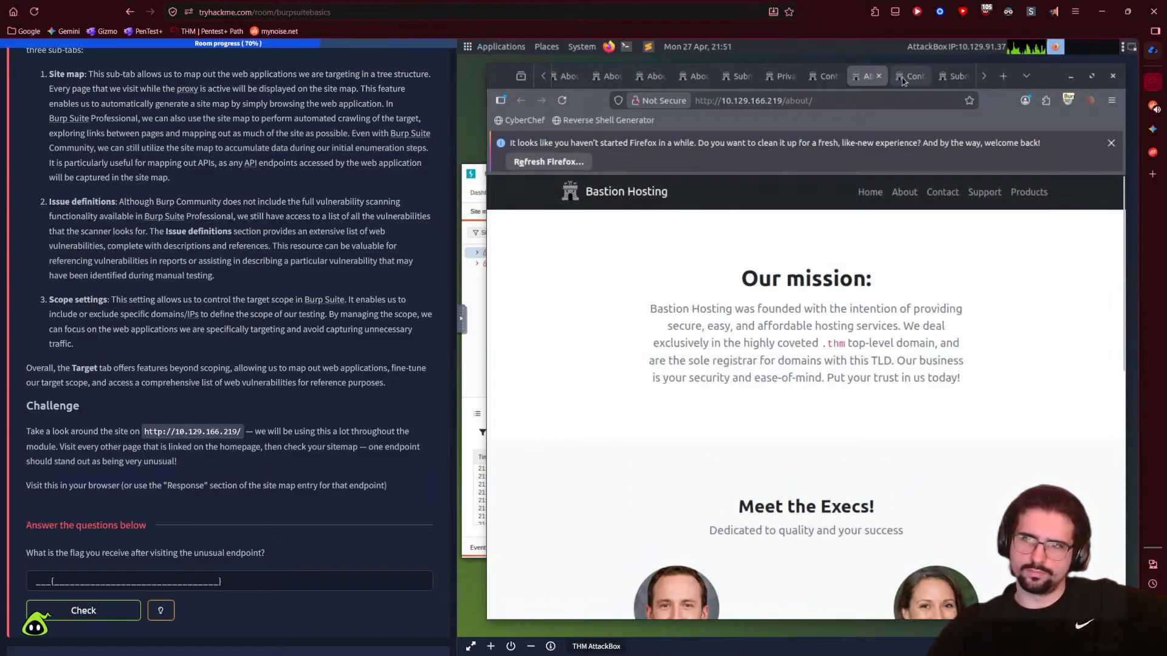
left_click(953, 76)
left_click(983, 77)
left_click(952, 76)
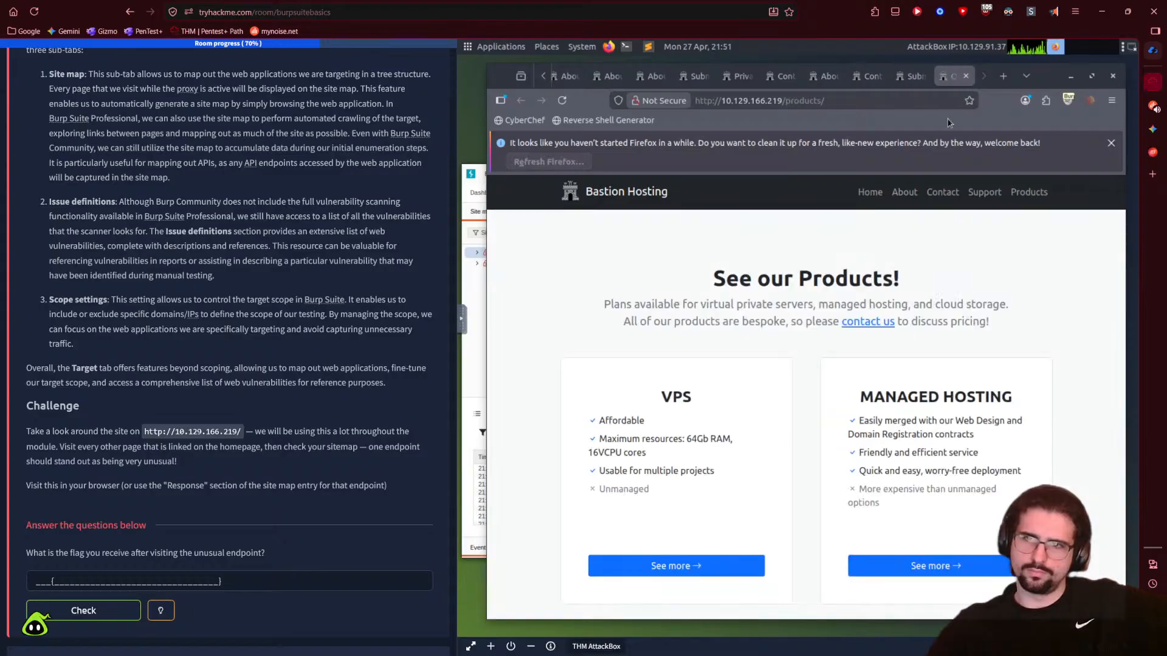
scroll(866, 377, "down", 10)
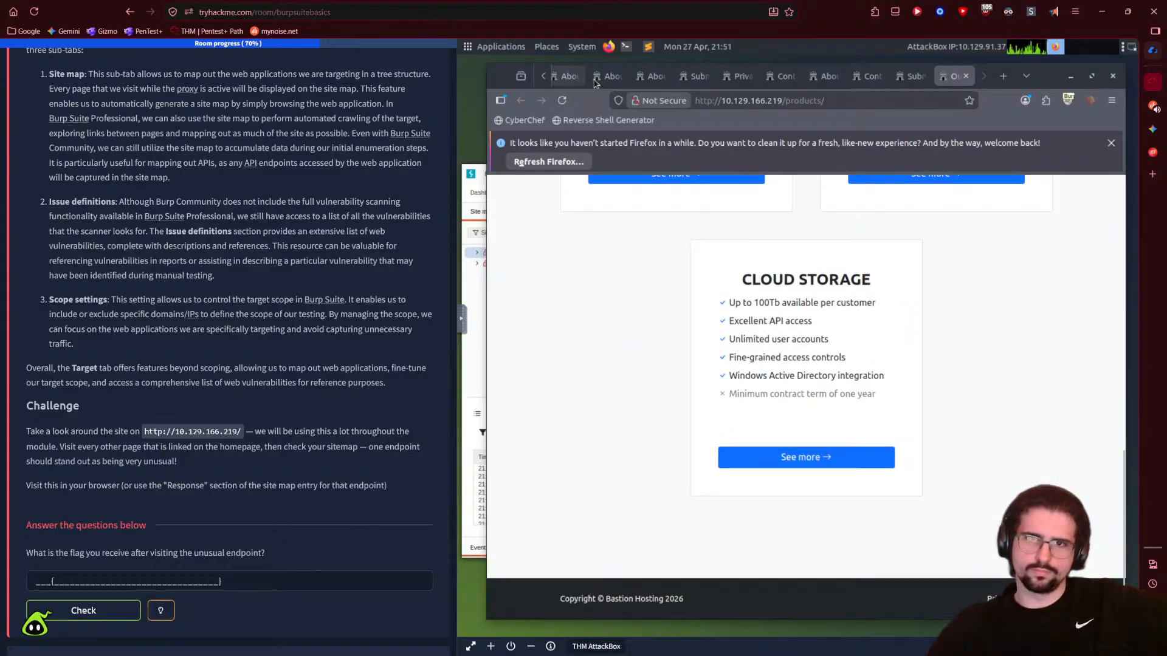
left_click(565, 81)
left_click(586, 81)
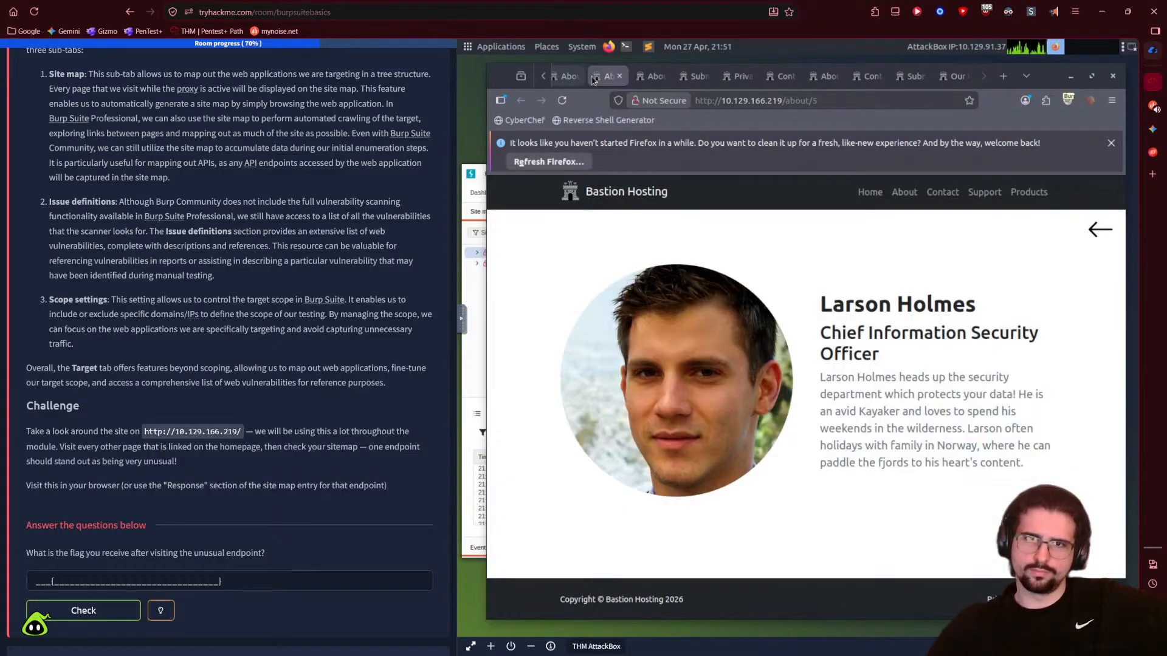
- Close all tabs to the right of the current tab
right_click(615, 82)
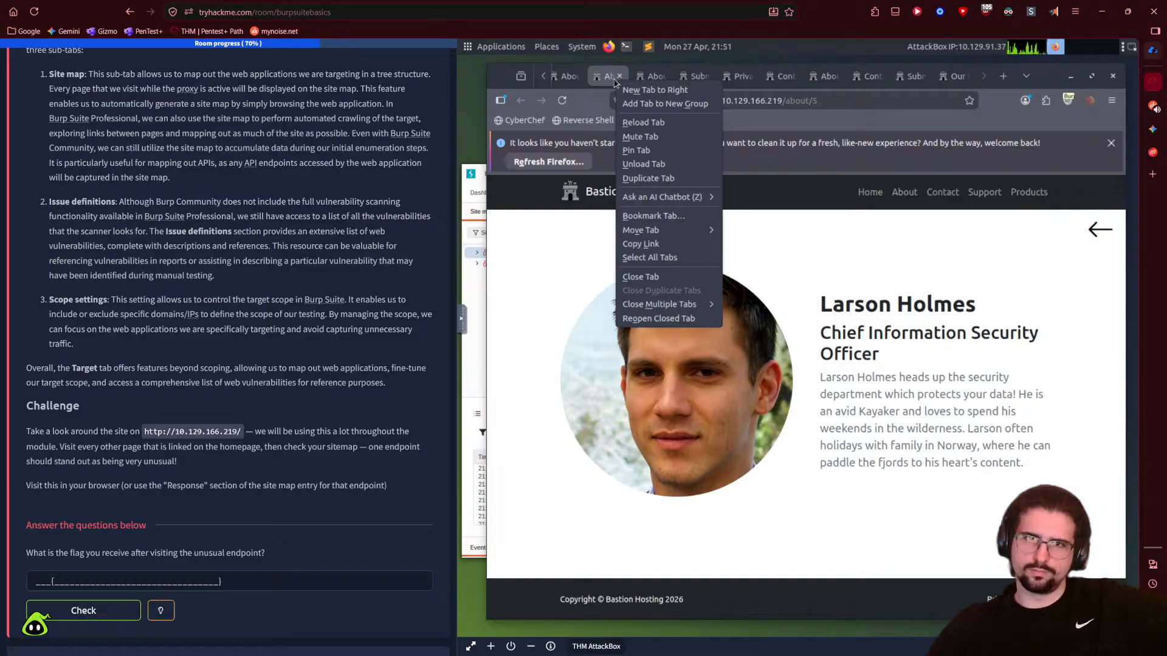
mouse_move(663, 304)
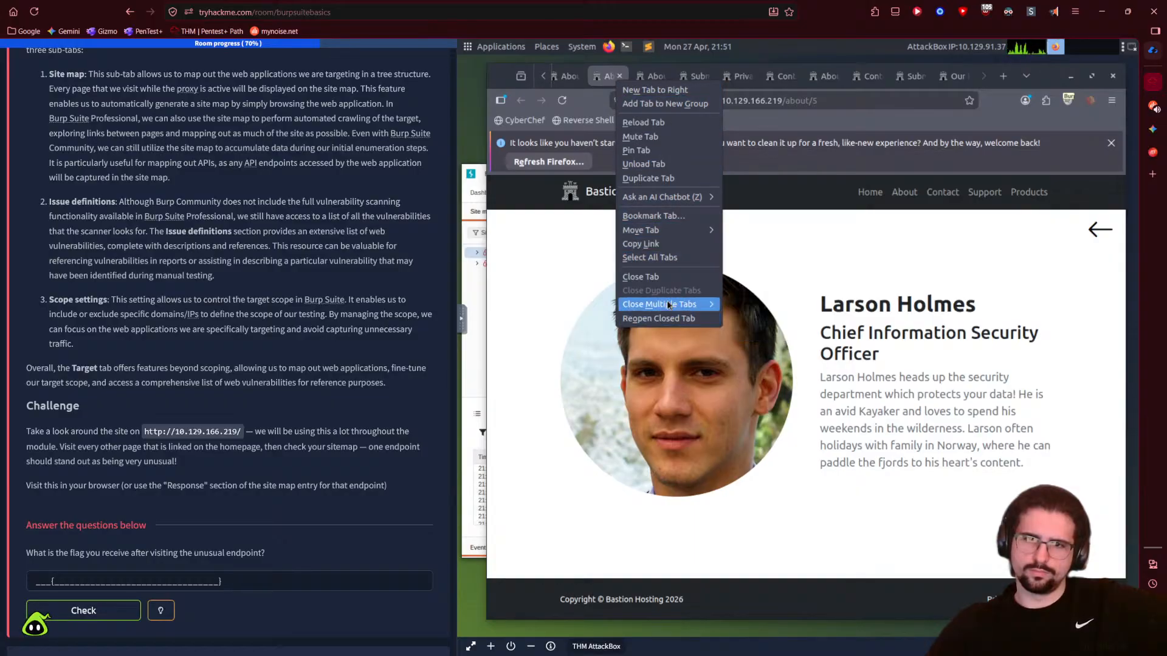
left_click(763, 319)
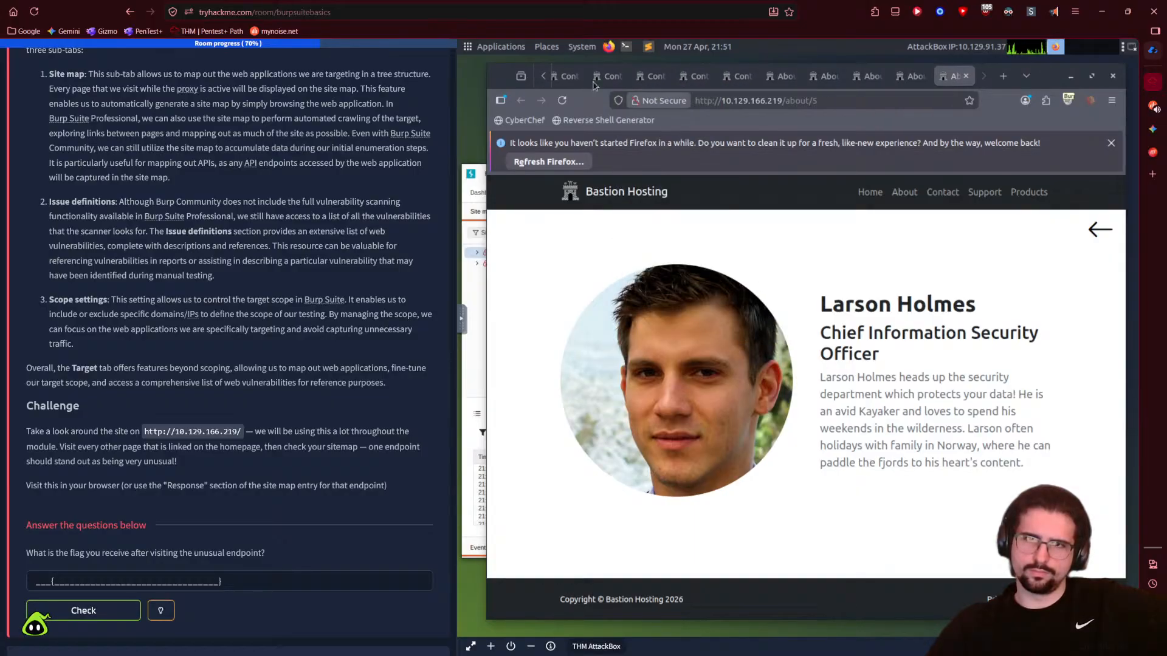
left_click(560, 77)
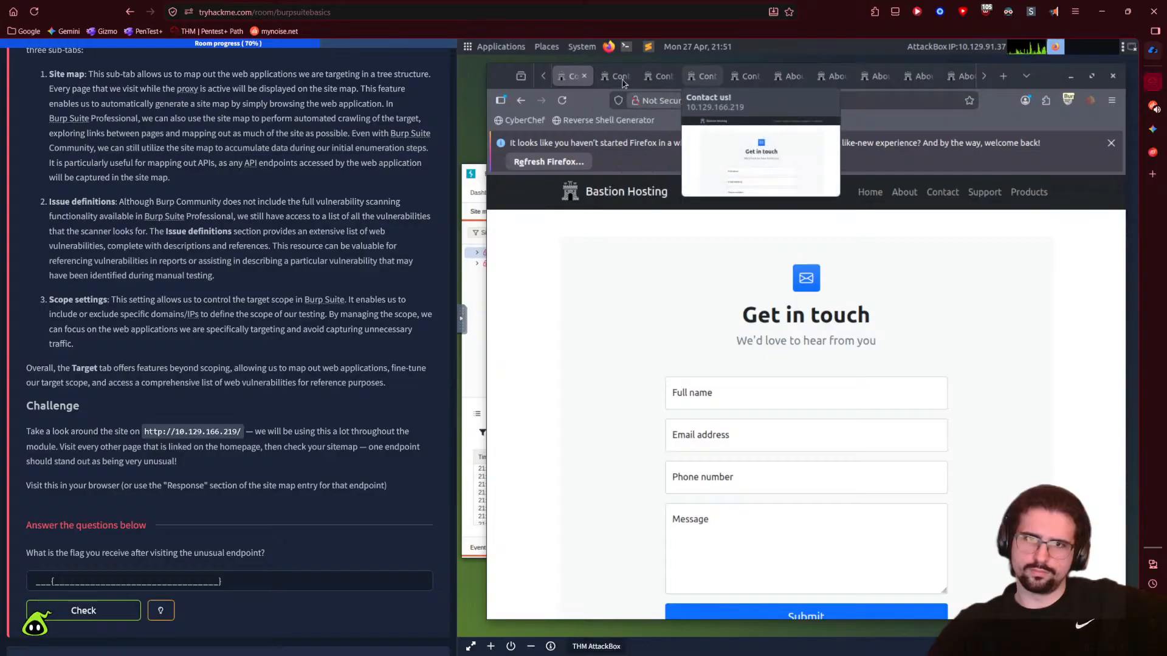
double_click(542, 76)
- Close the tabs right of the Products tab, then close the Our Products tab
left_click(651, 77)
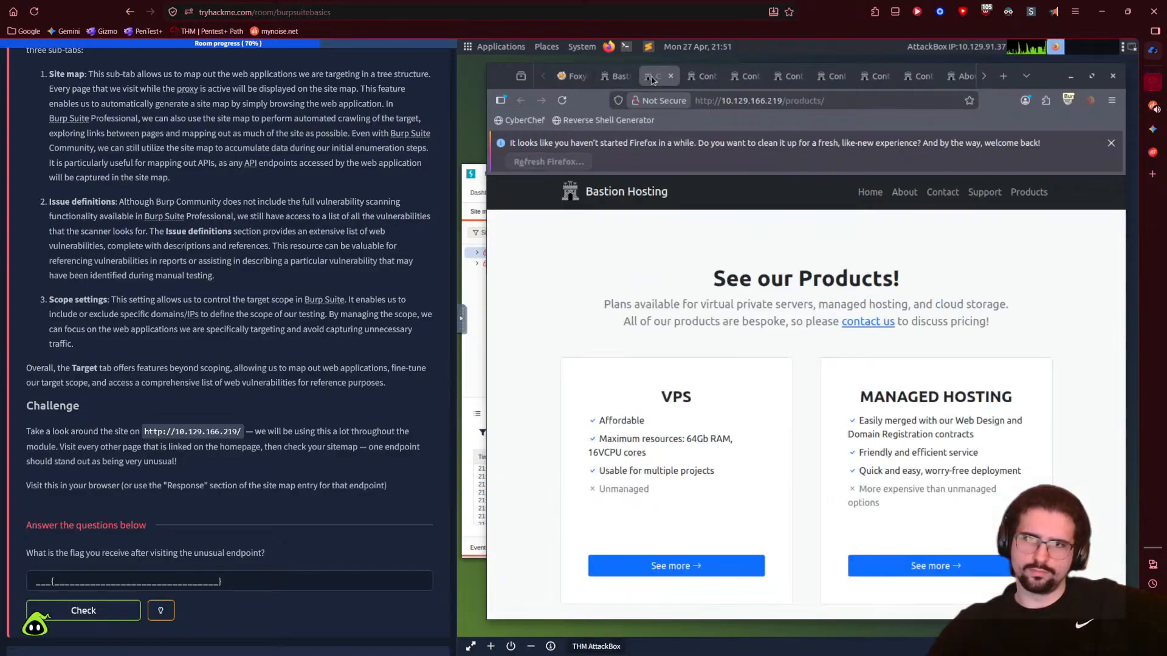
right_click(652, 79)
mouse_move(729, 301)
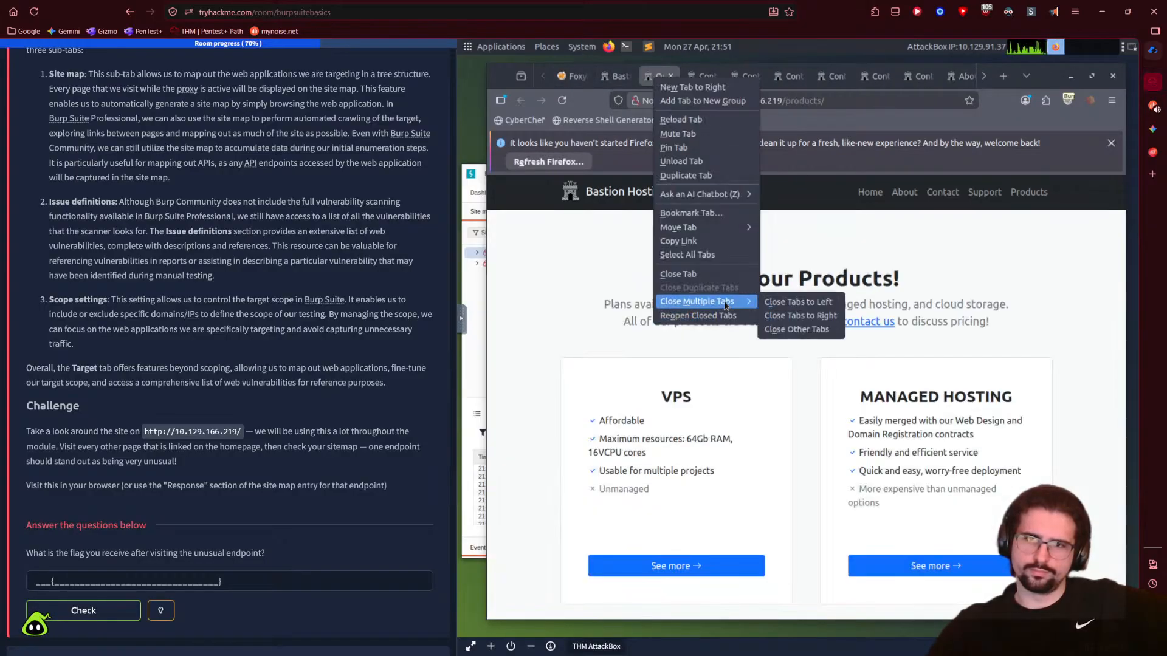
left_click(814, 317)
left_click(717, 76)
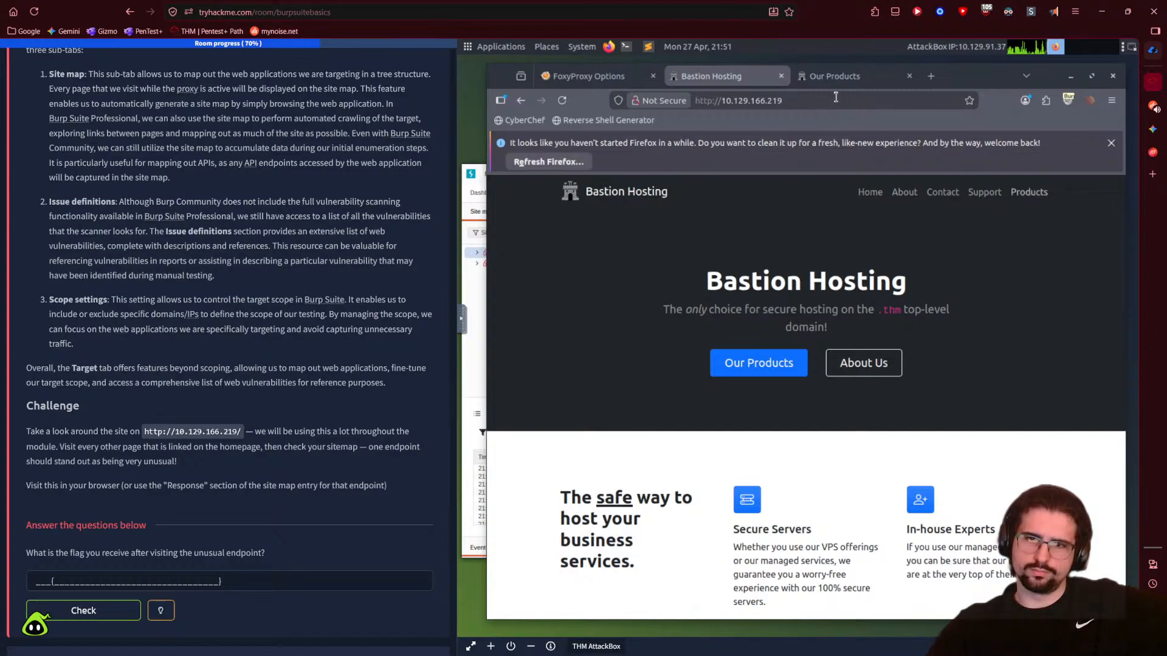
left_click(909, 76)
scroll(827, 354, "down", 5)
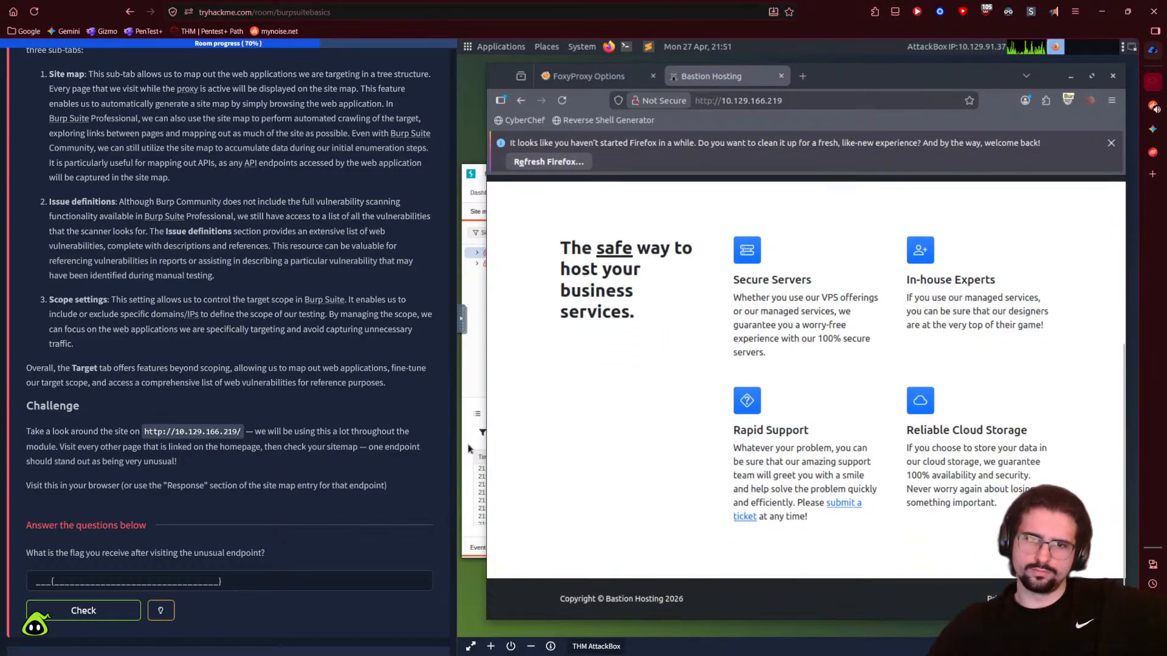
- Expand 10.129.166.219 and list requests for root, the random-named endpoint, about, assets, contact, privacy, products and ticket
left_click(475, 398)
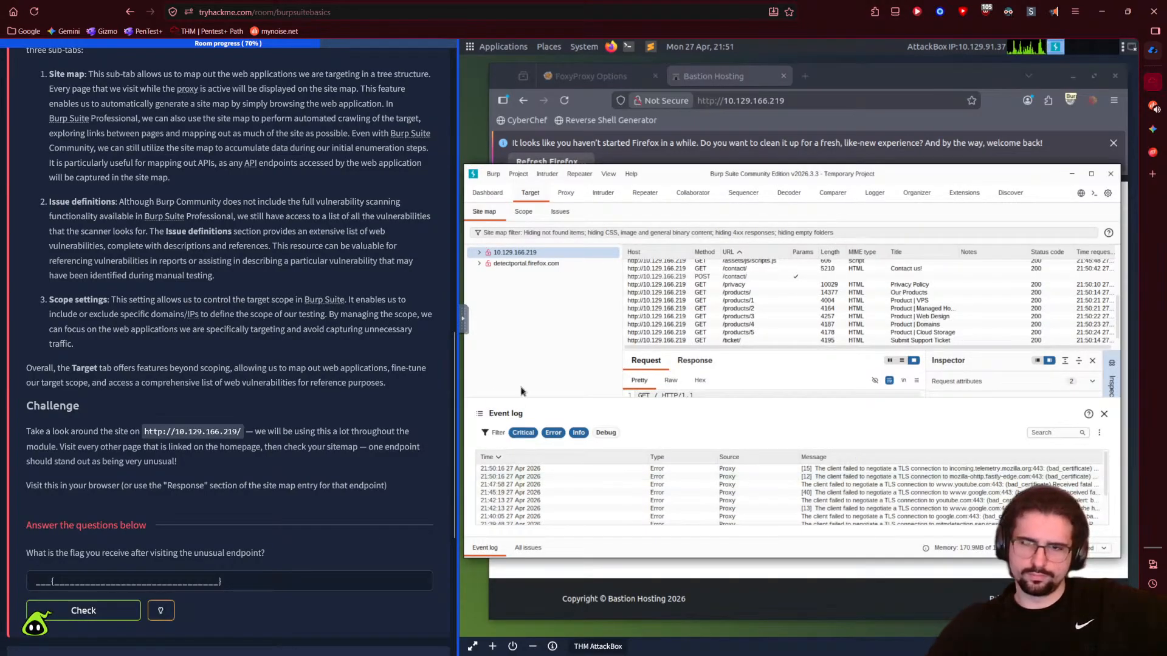
left_click(526, 264)
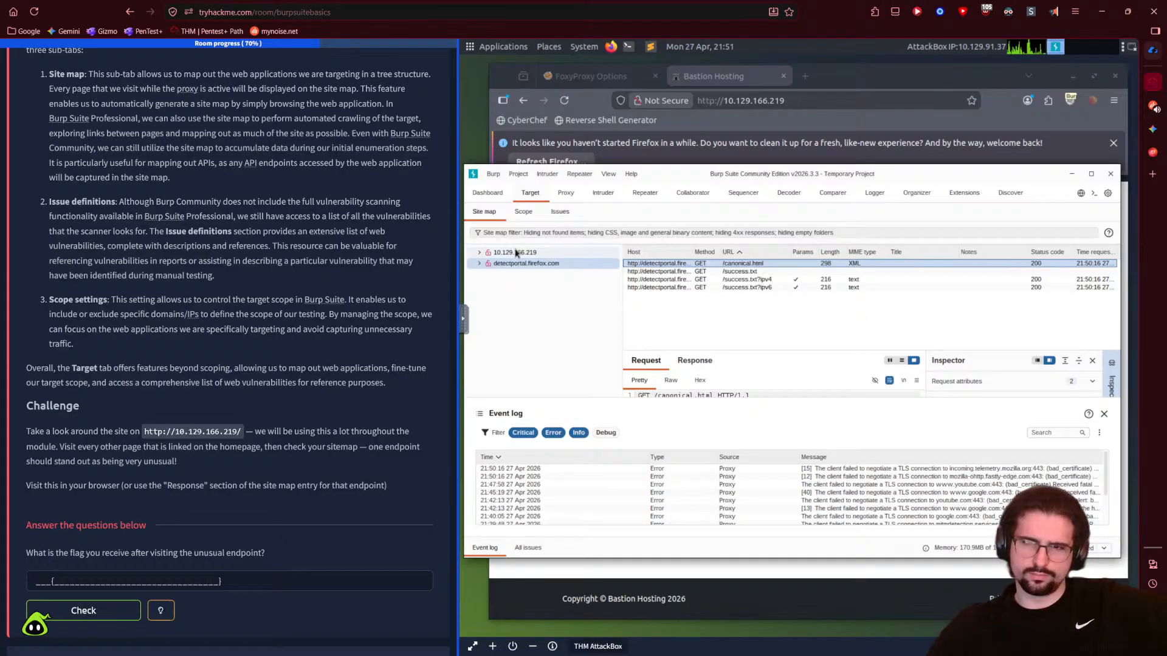
left_click(516, 253)
left_click(480, 253)
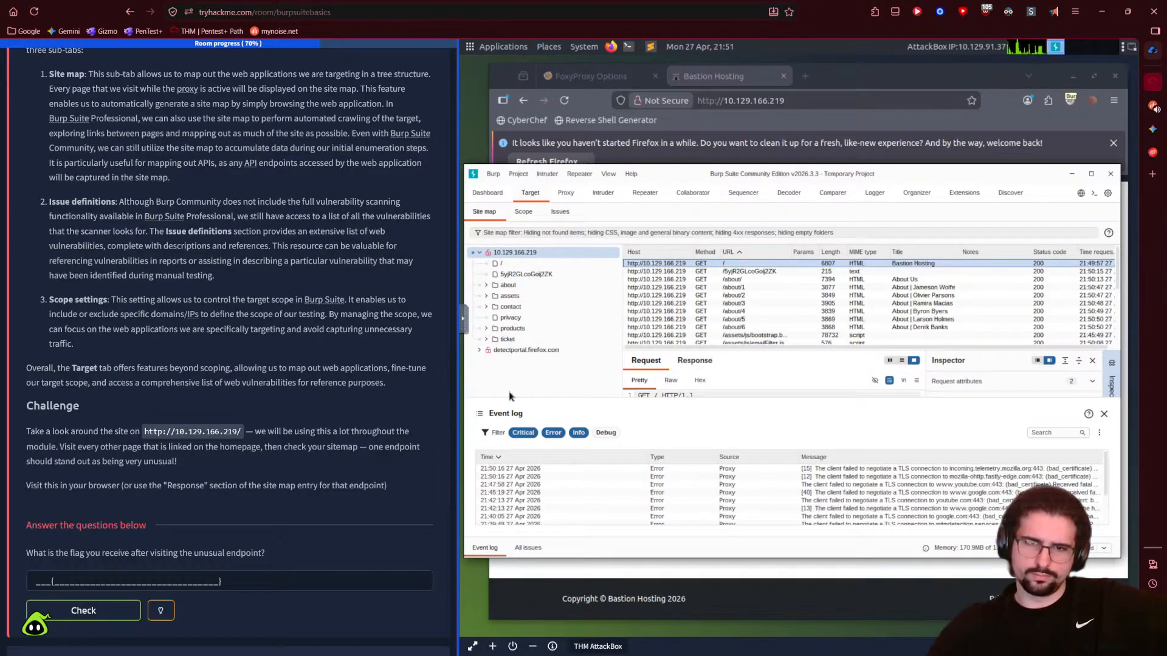
left_click(510, 264)
left_click(515, 275)
left_click(516, 286)
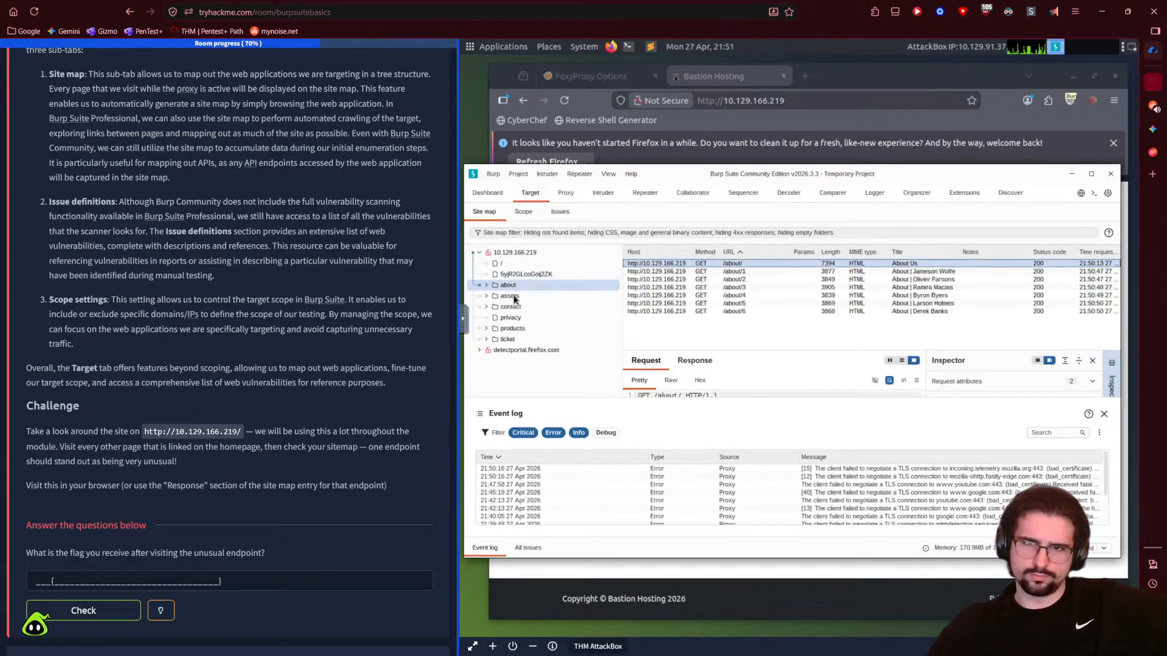
left_click(515, 297)
left_click(516, 306)
left_click(516, 318)
left_click(513, 329)
left_click(511, 341)
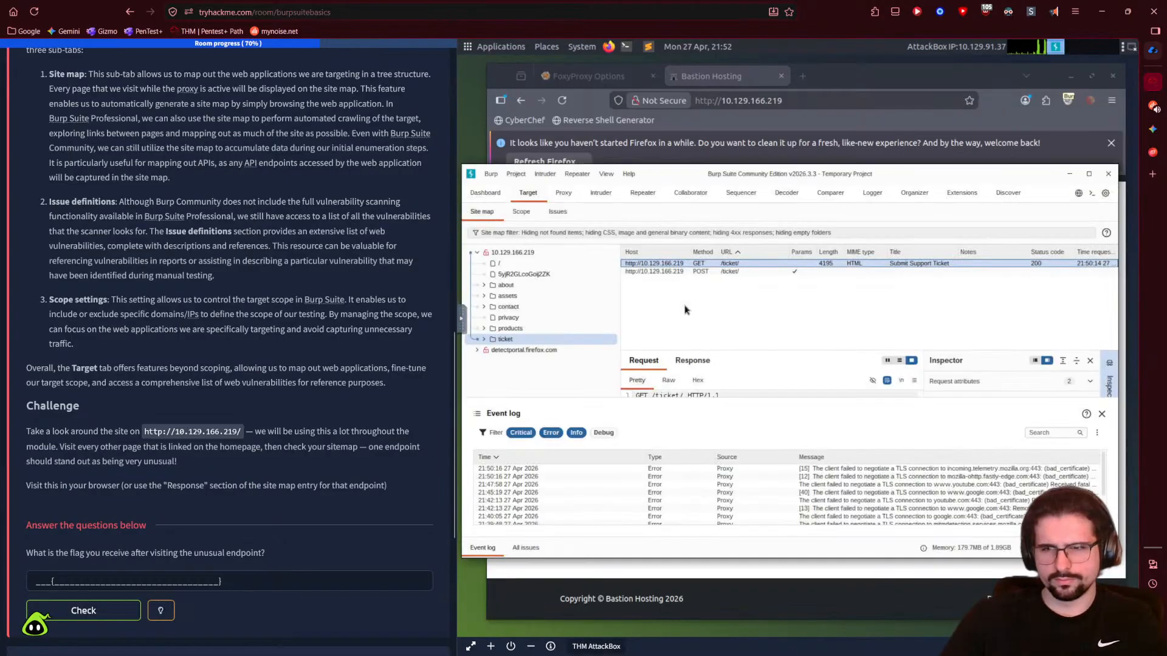
left_click(544, 333)
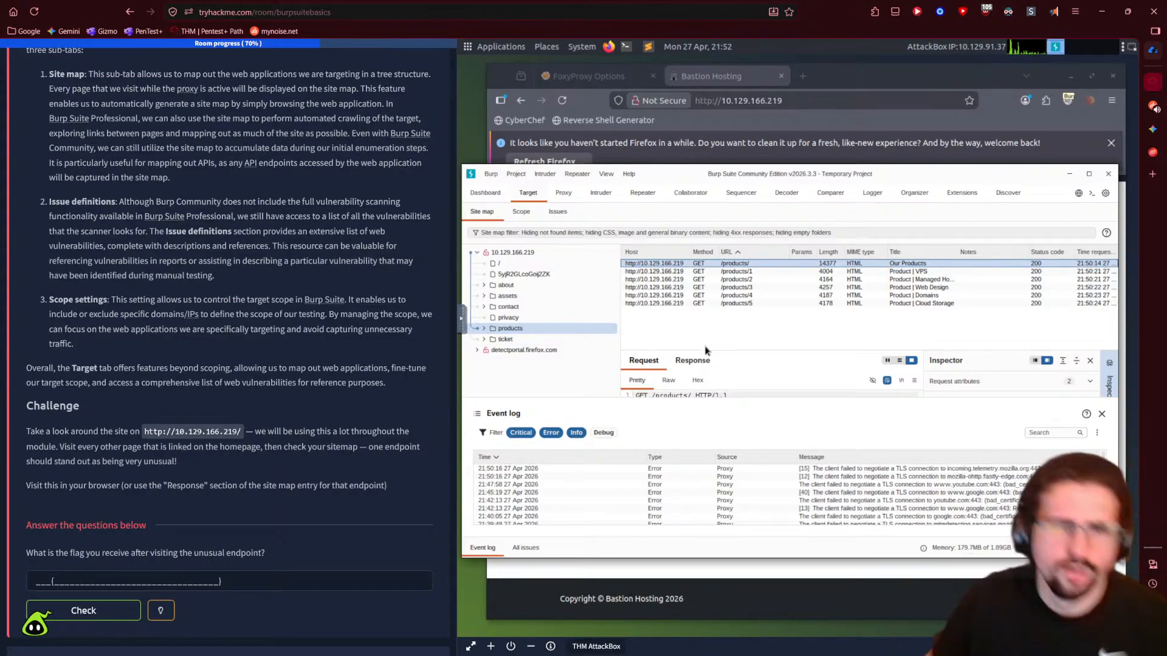
left_click(534, 351)
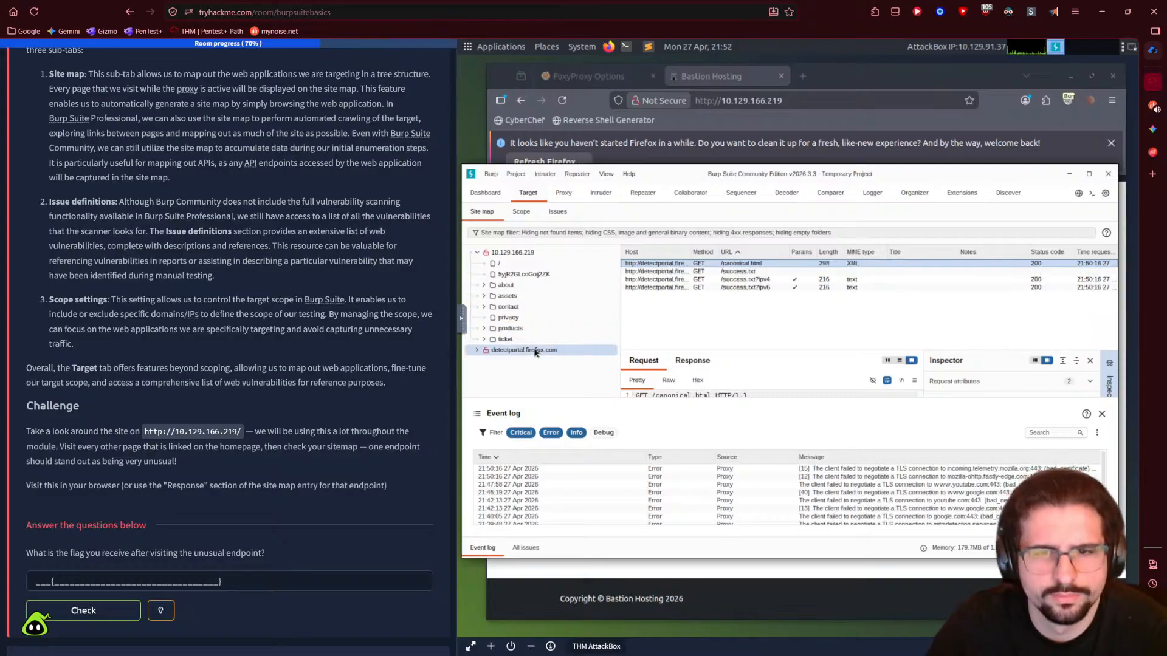
left_click(526, 340)
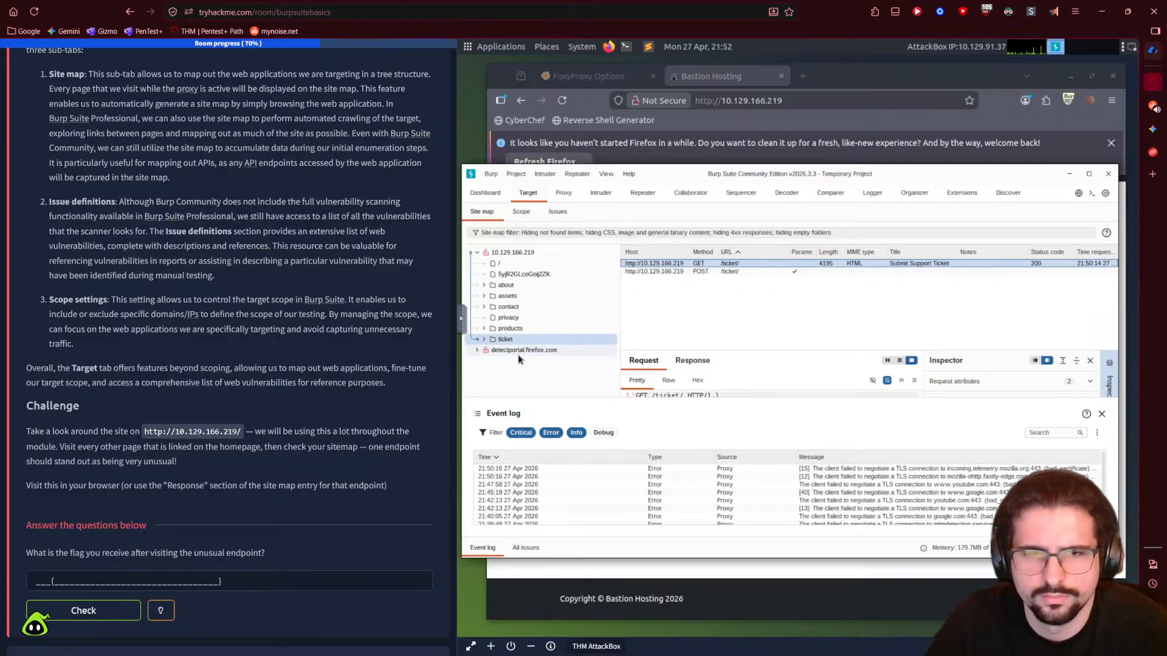
- Expand about, step through /about/1 to /about/5, and maximize the Burp window
left_click(484, 285)
left_click(506, 306)
left_click(506, 317)
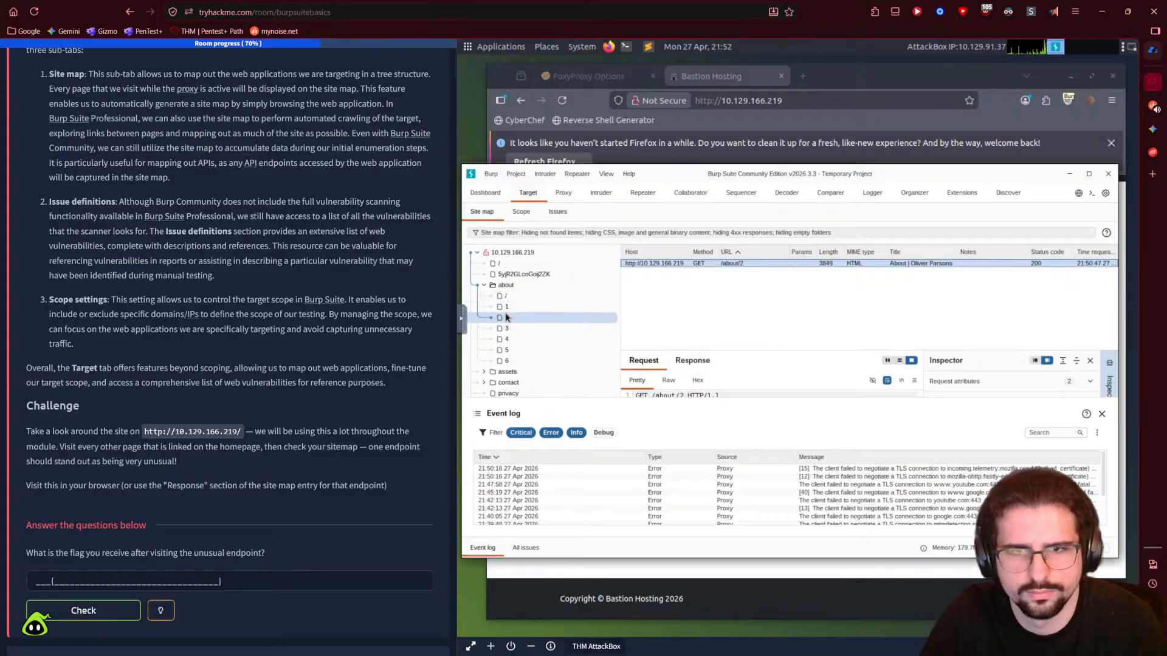
left_click(516, 329)
left_click(517, 339)
left_click(518, 350)
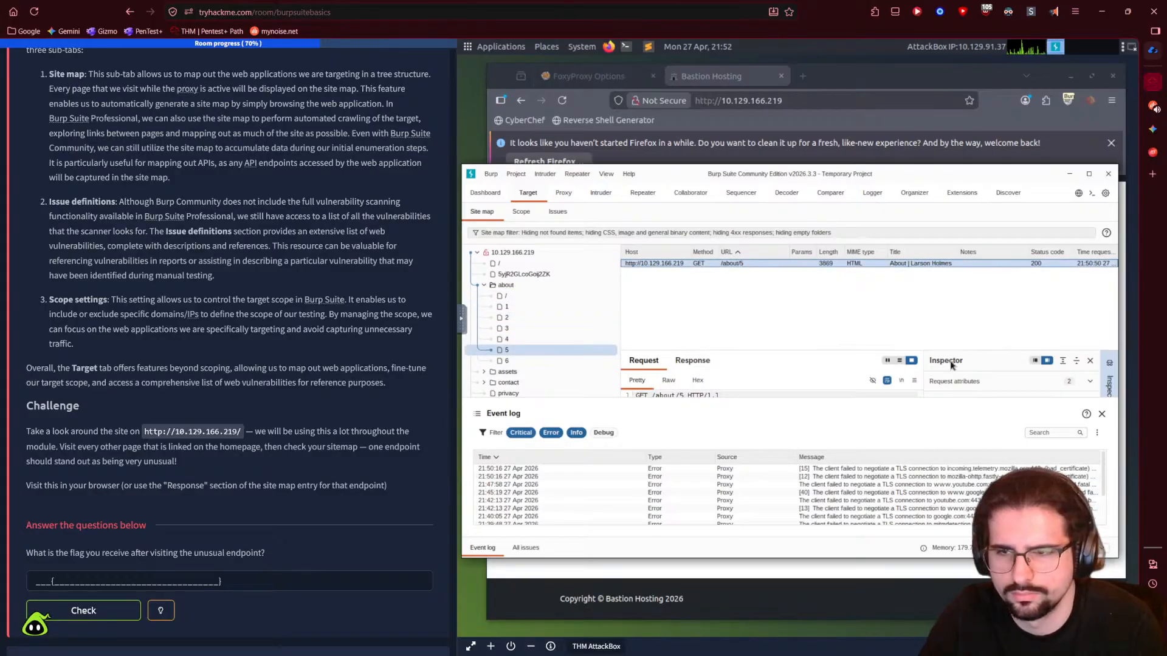
left_click(1090, 383)
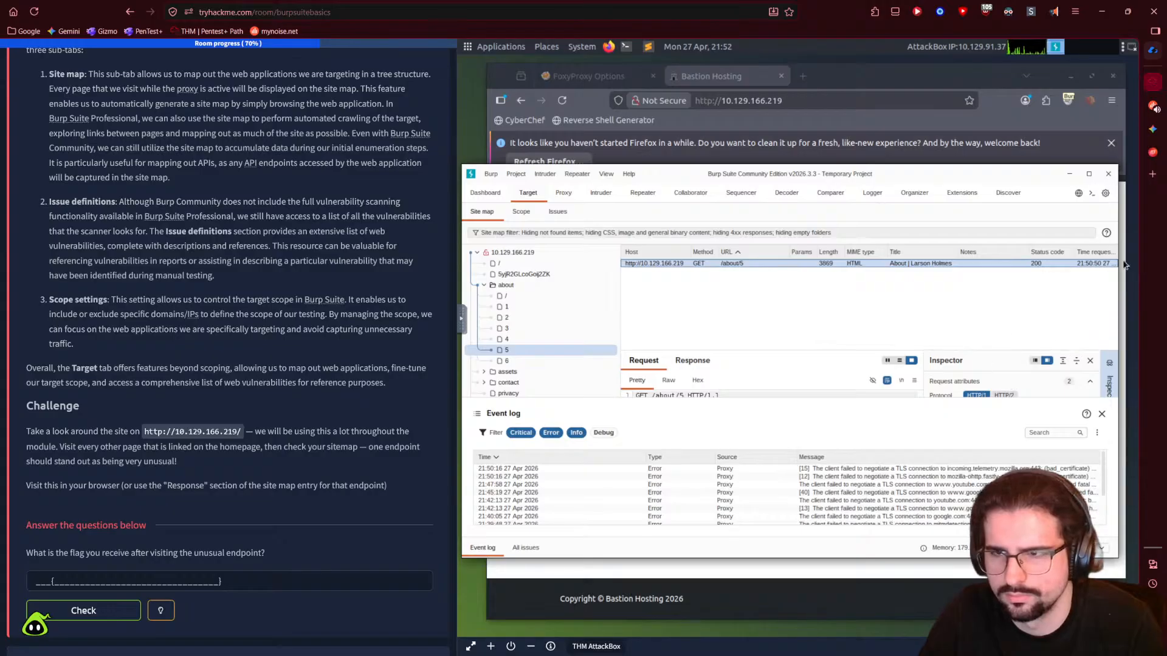
left_click(1088, 174)
- Toggle the request headers and view the /about/6 request
left_click(1026, 357)
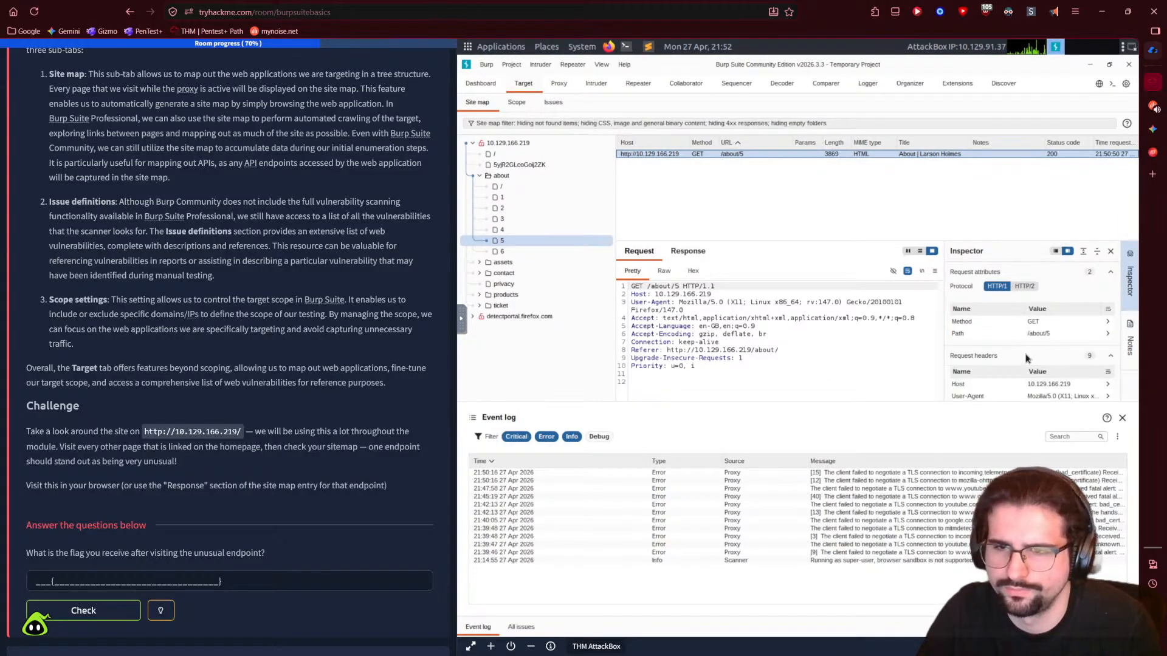
left_click(1112, 357)
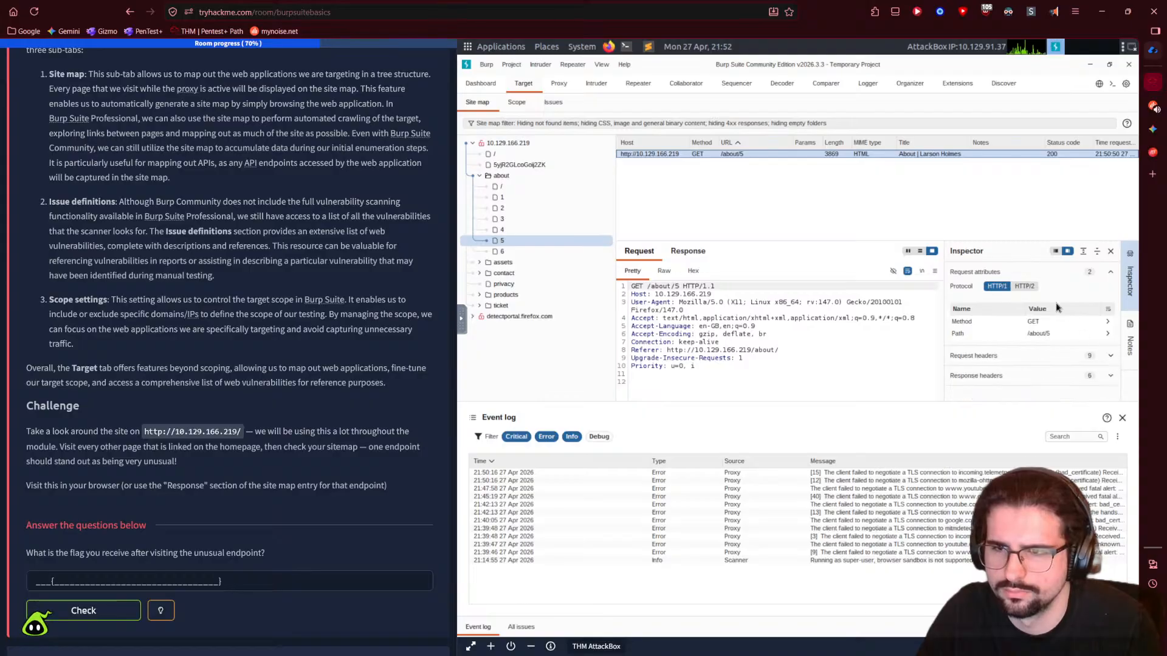
left_click(502, 251)
- Expand assets and js, inspecting css and the bootstrap.bundle.min.js, emailFilter.js and scripts.js requests
left_click(503, 263)
left_click(480, 262)
left_click(502, 273)
left_click(501, 294)
left_click(486, 294)
left_click(553, 307)
left_click(552, 317)
left_click(547, 327)
left_click(485, 295)
left_click(486, 296)
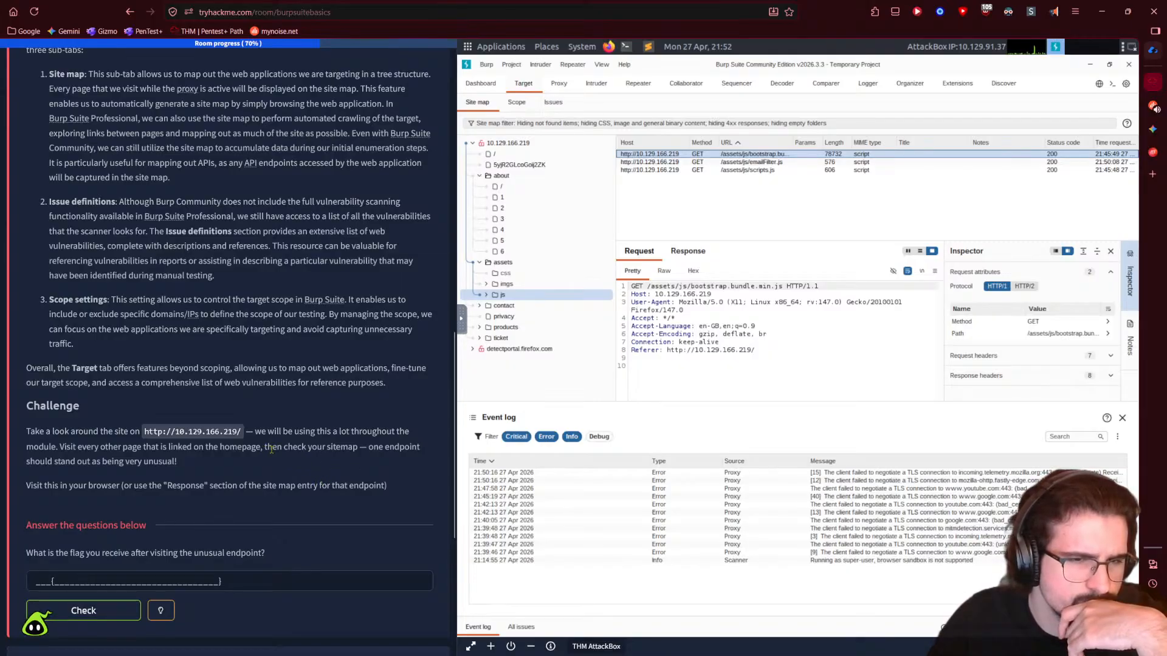
- Highlight the hint about a standout endpoint, view contact requests, and widen the AttackBox
left_click_drag(369, 448, 177, 461)
left_click(402, 501)
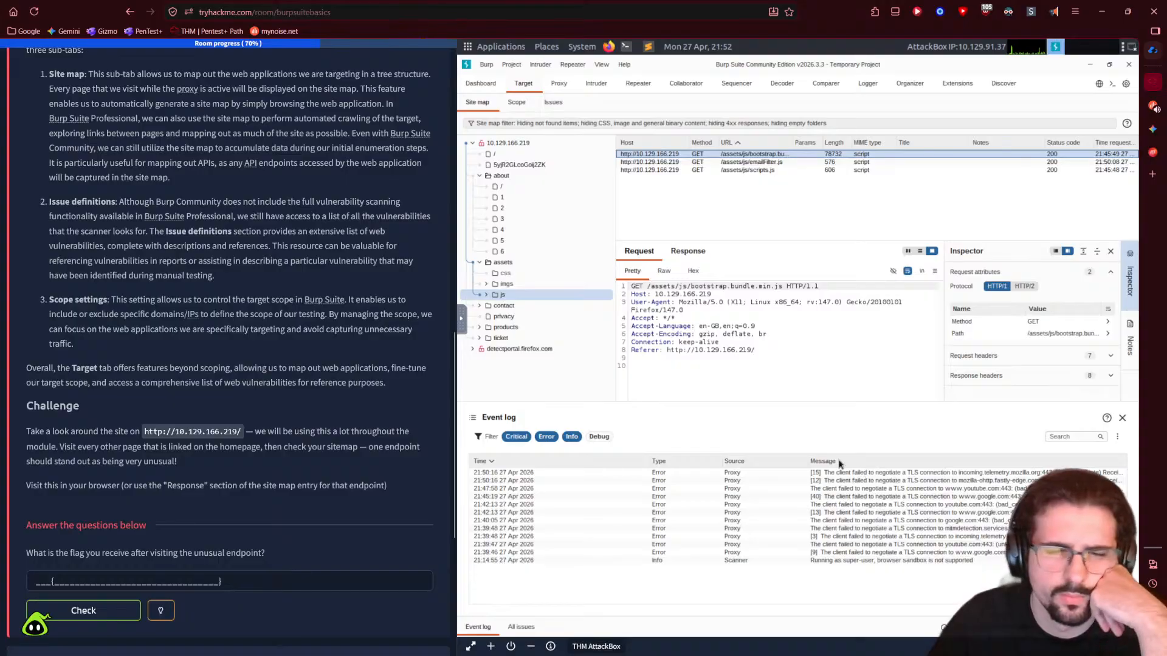
left_click(504, 307)
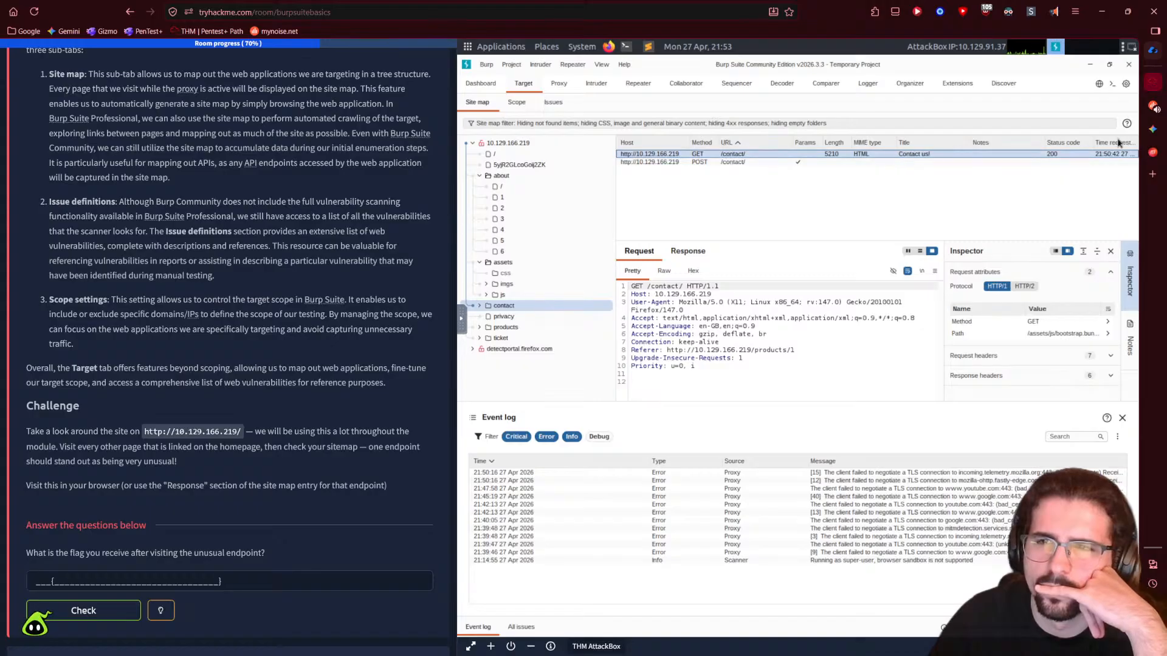
left_click_drag(459, 159, 334, 158)
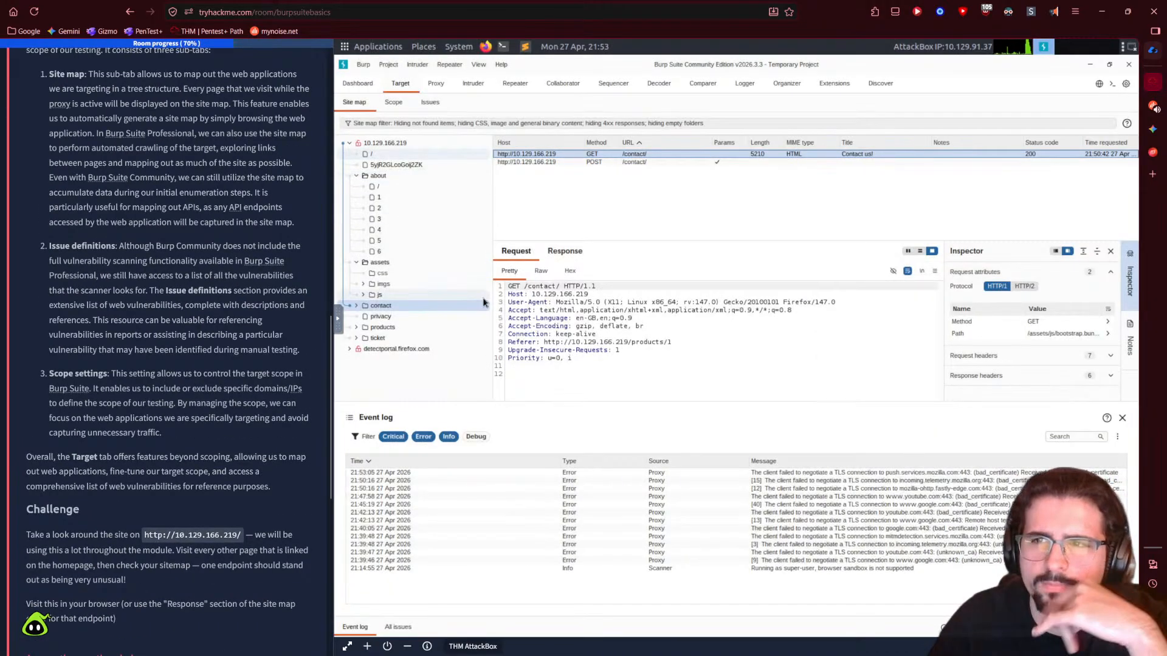
- Inspect the site root, the random-string endpoint and the /about pages in the site map
left_click(377, 155)
left_click(381, 164)
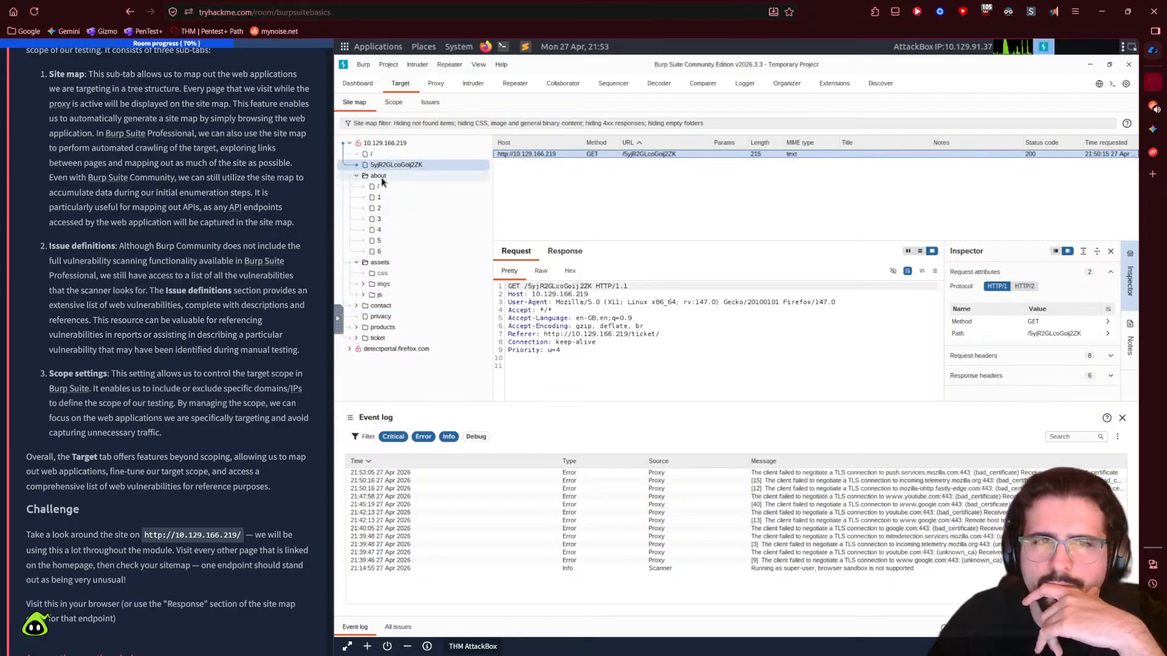
left_click(379, 176)
left_click(381, 188)
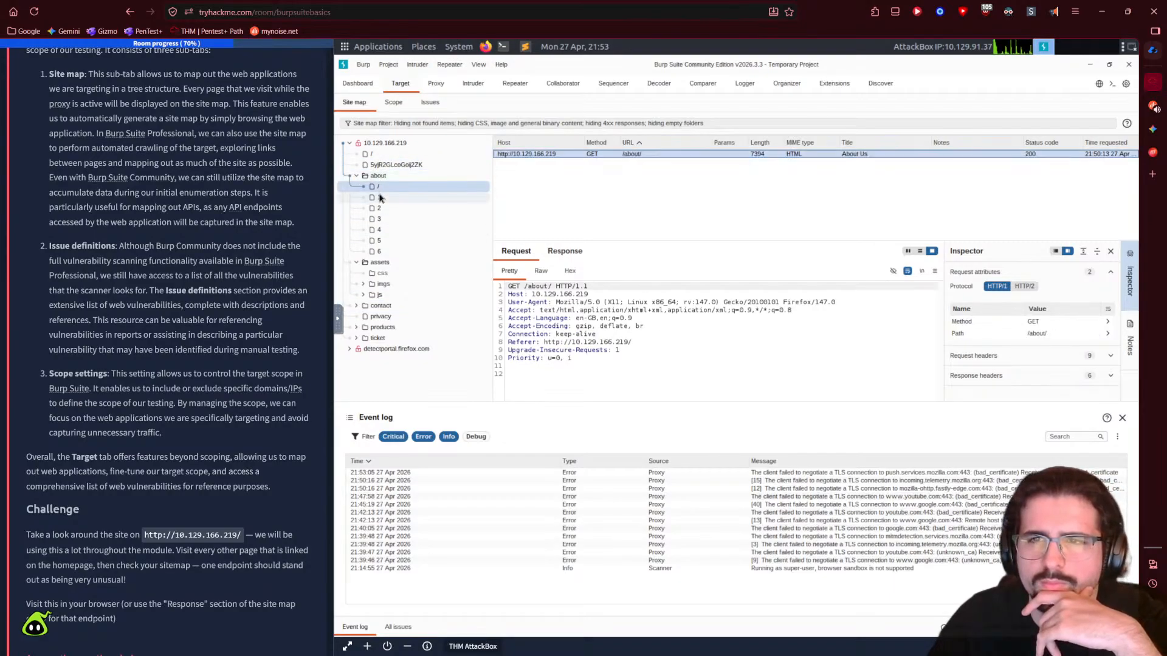
left_click(380, 178)
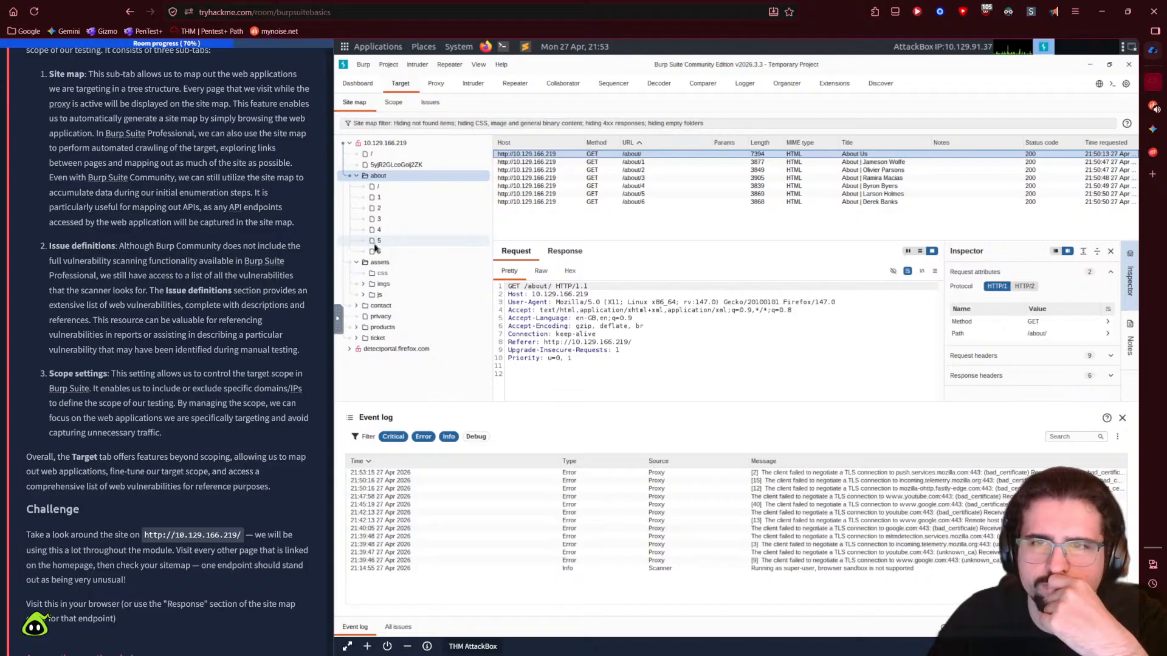
- Review the assets, imgs, js, contact, privacy, products and ticket site map entries
left_click(379, 263)
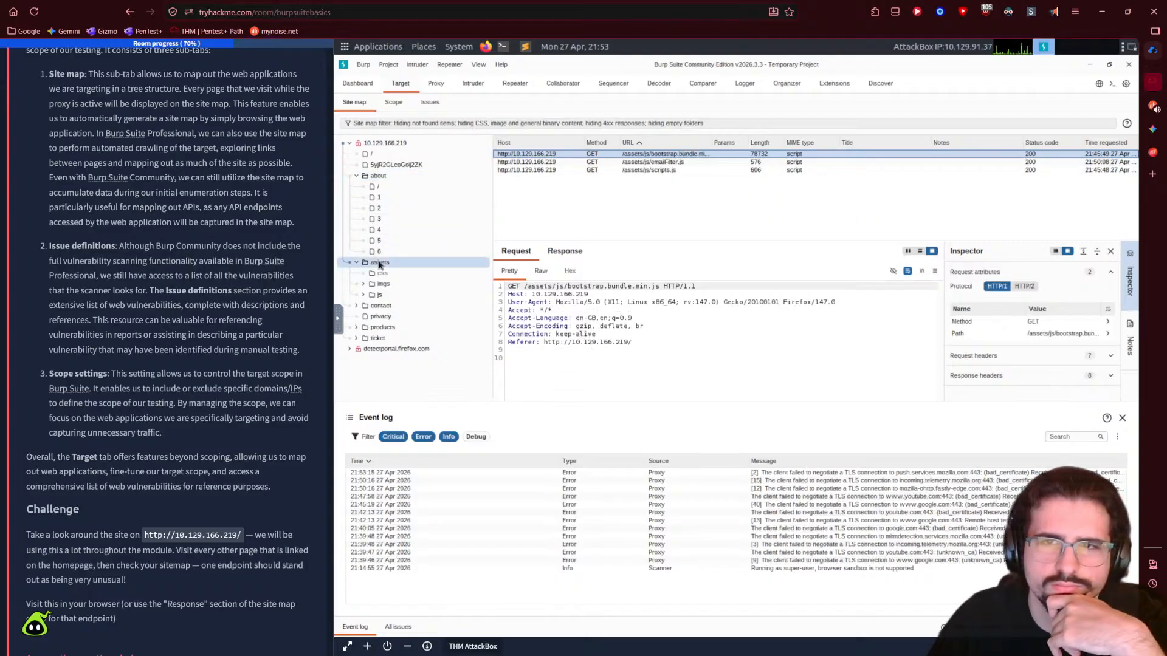
left_click(380, 284)
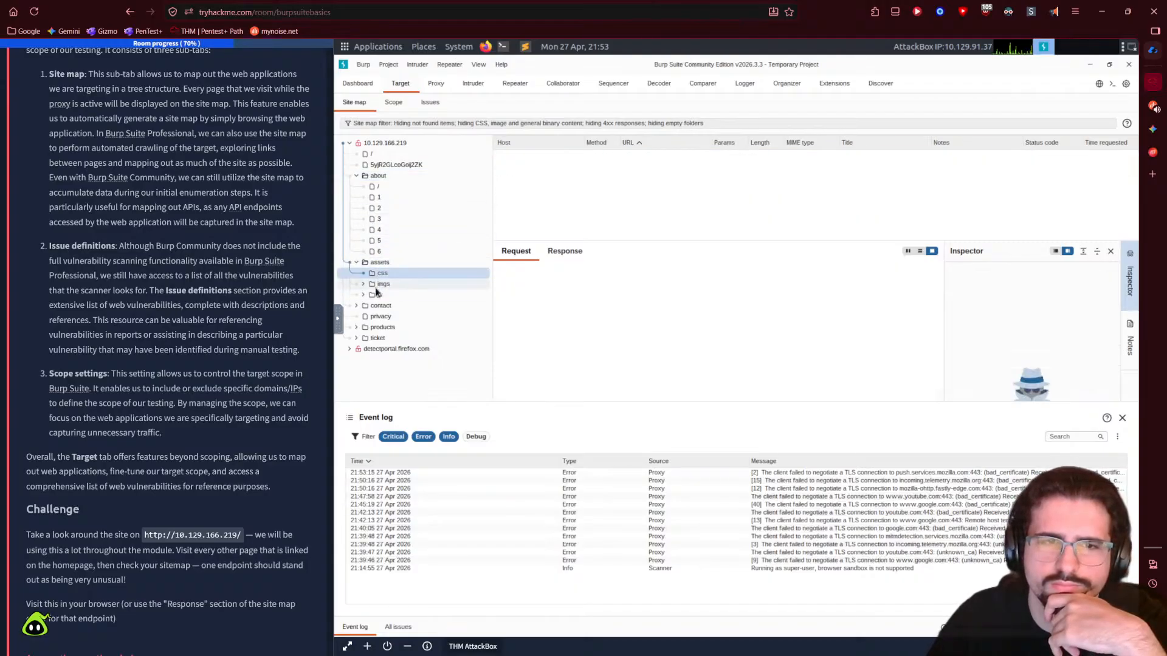
left_click(376, 295)
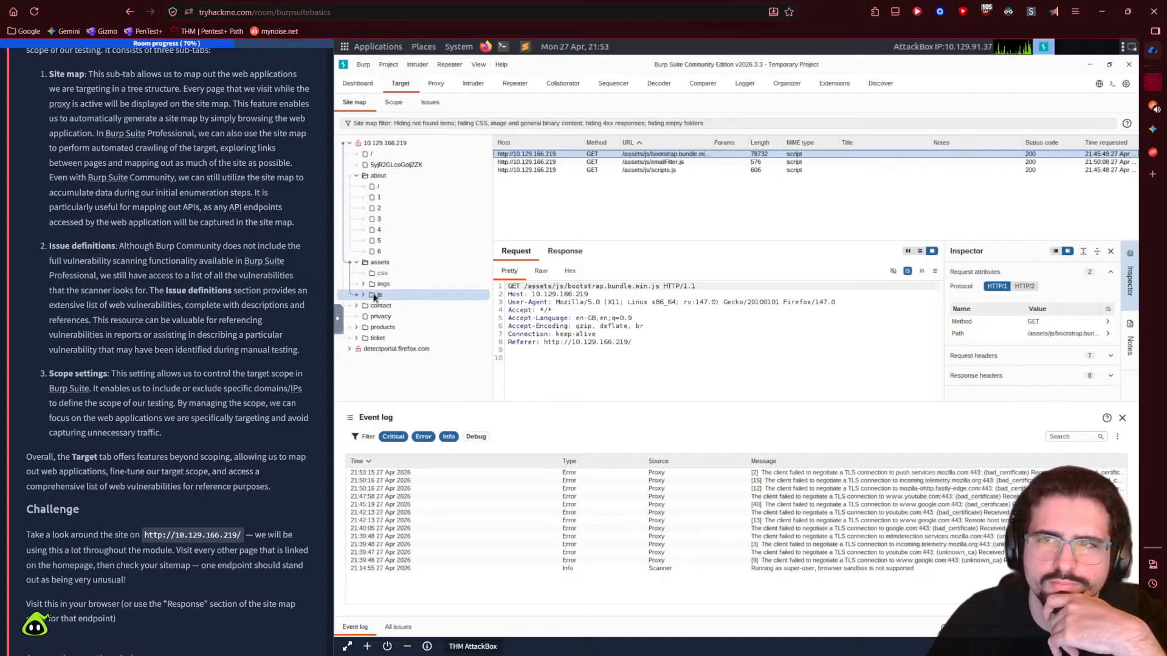
left_click(367, 306)
left_click(365, 316)
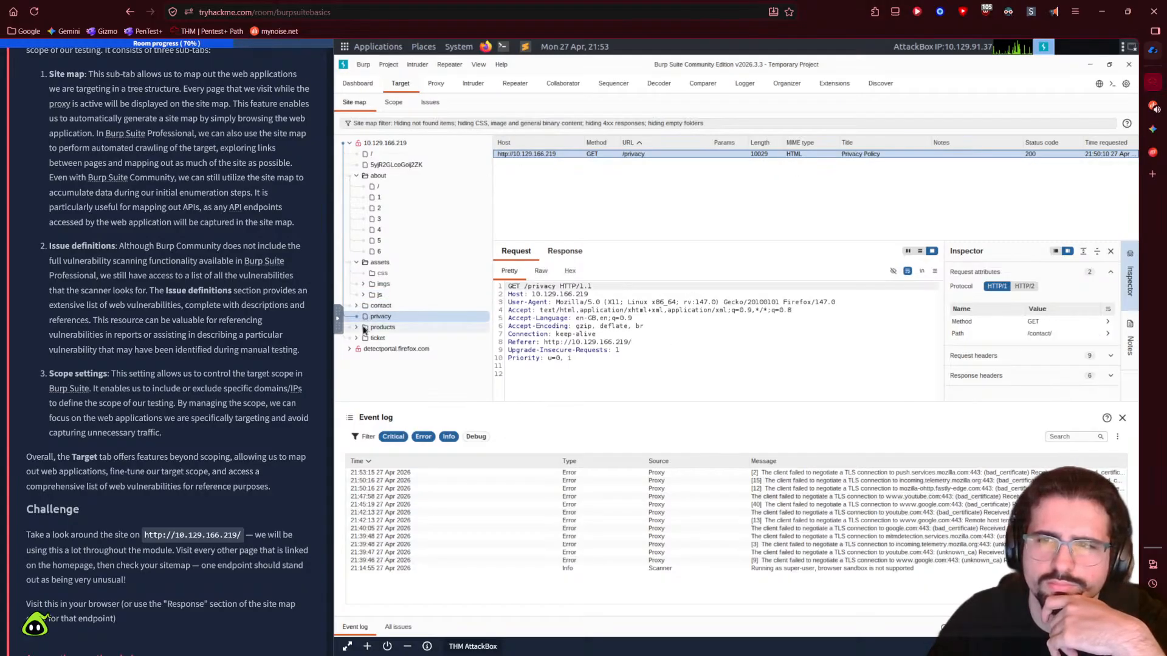
left_click(366, 328)
left_click(365, 338)
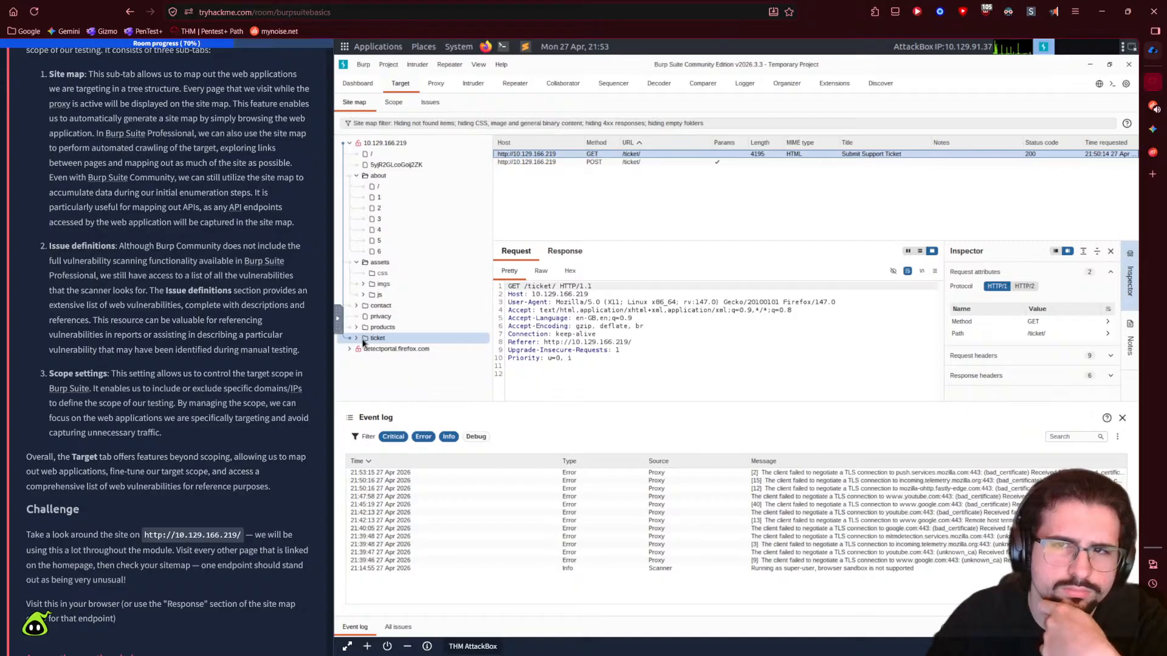
- Expand the ticket folder and inspect its form POST request
left_click(357, 339)
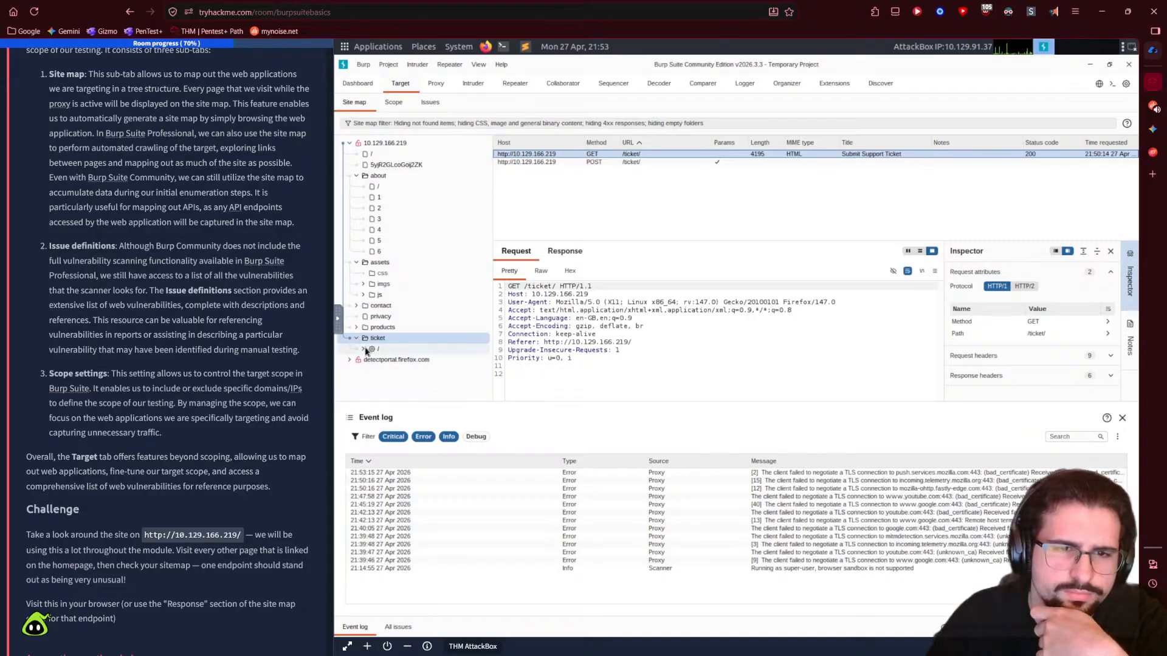
left_click(363, 348)
left_click(378, 350)
left_click(389, 361)
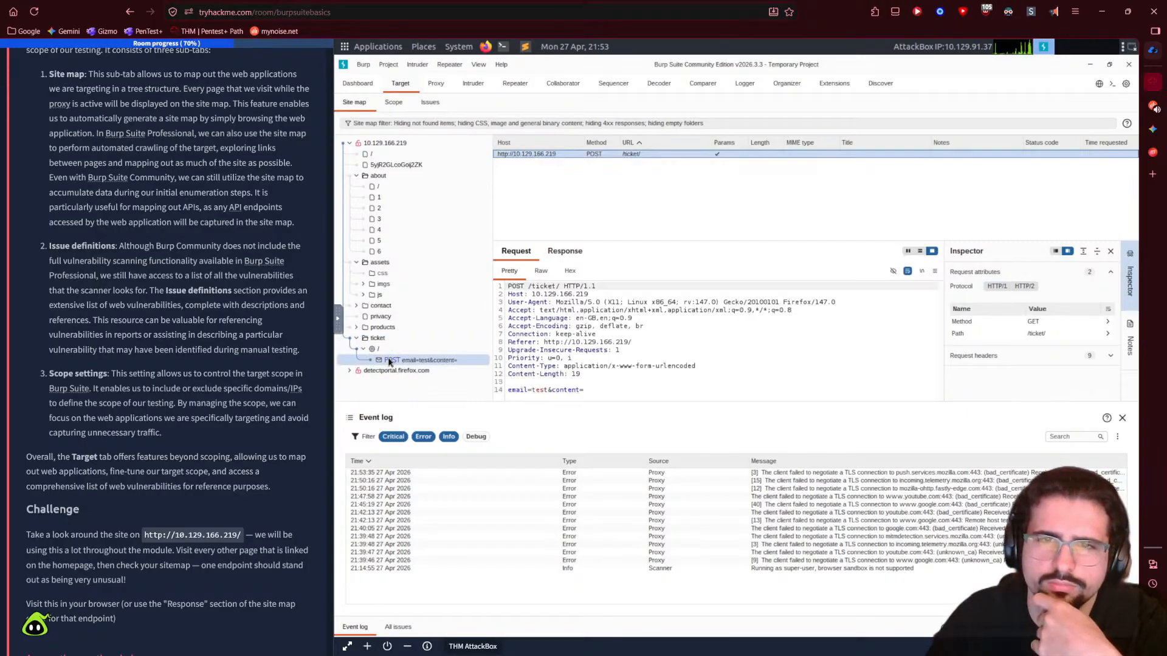
scroll(263, 563, "down", 2)
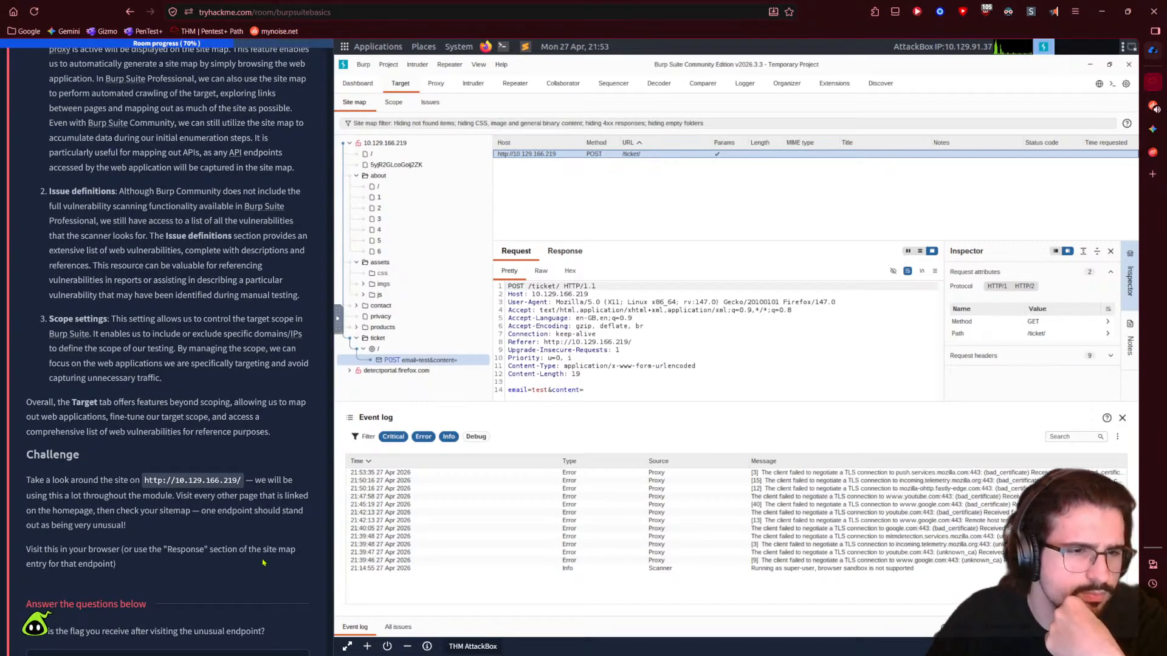
scroll(243, 494, "down", 4)
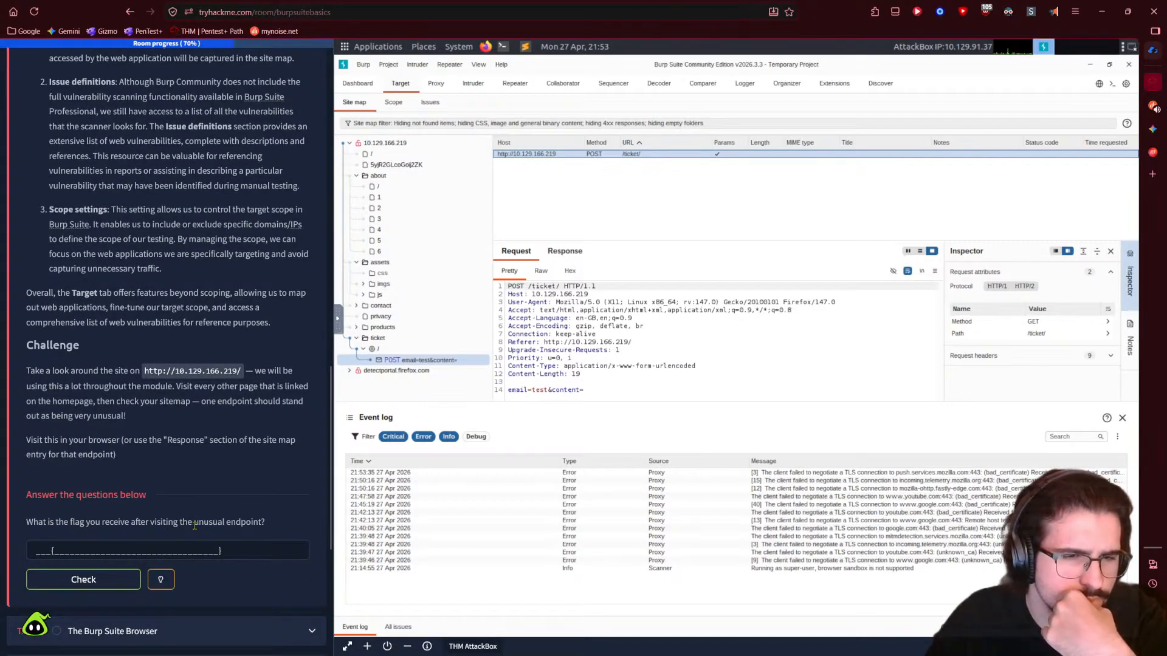
- Highlight 'unusual endpoint' in the question, reselect the random-string endpoint's request, then go to Gemini
left_click_drag(194, 525, 261, 526)
left_click(273, 529)
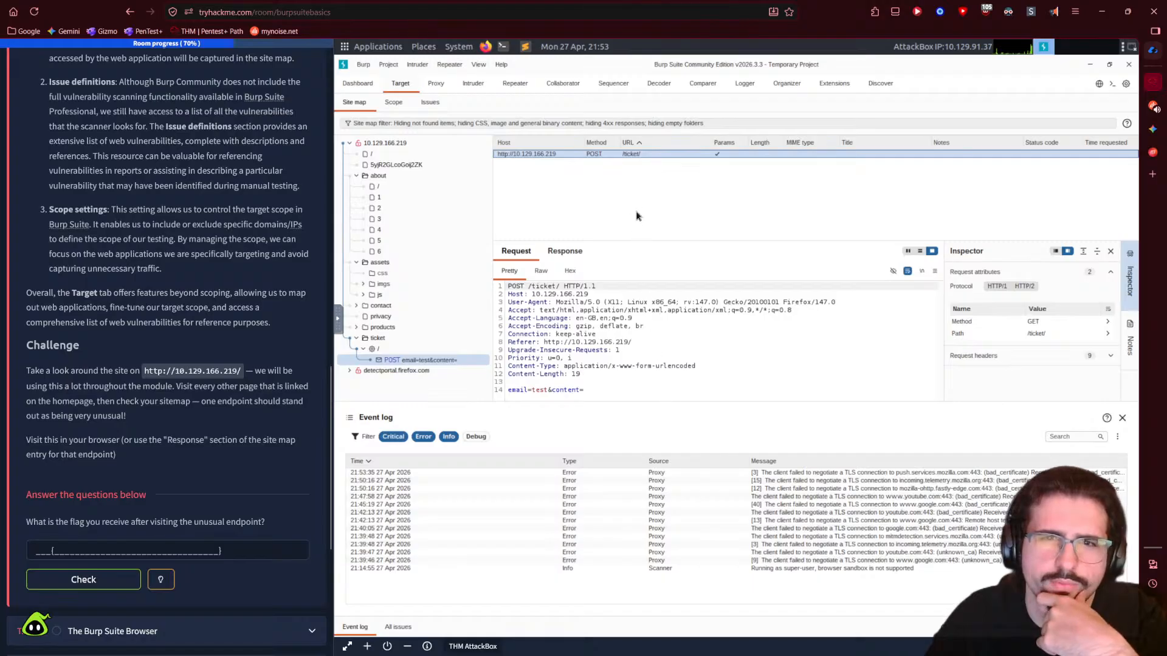
left_click(389, 295)
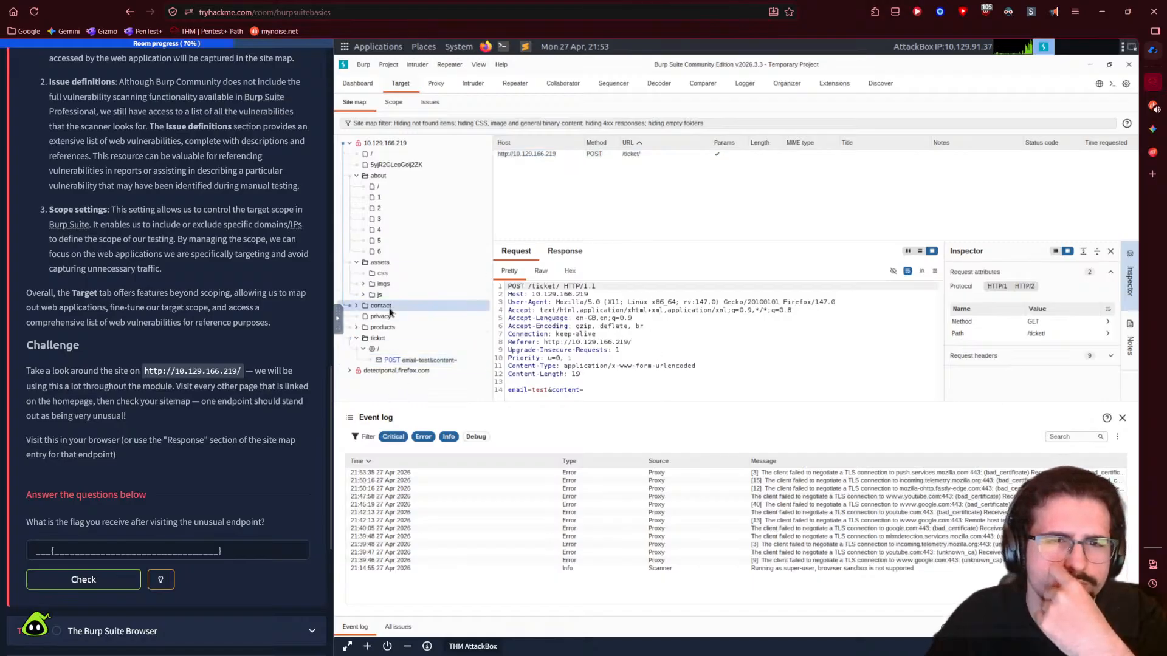
left_click(403, 166)
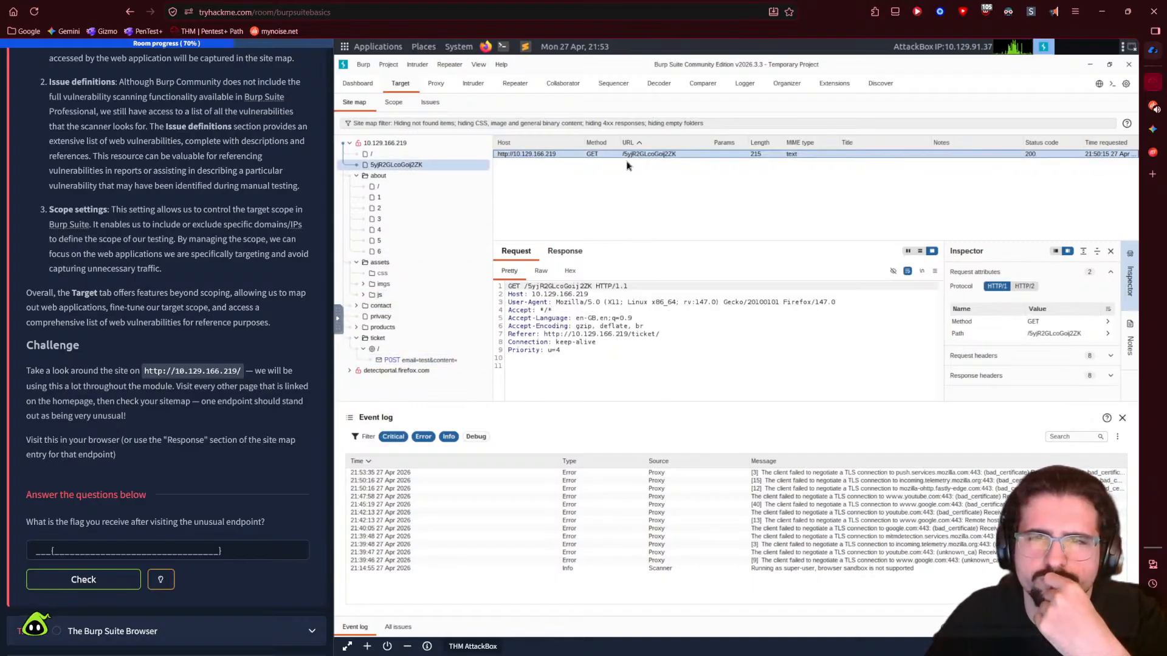
left_click(658, 155)
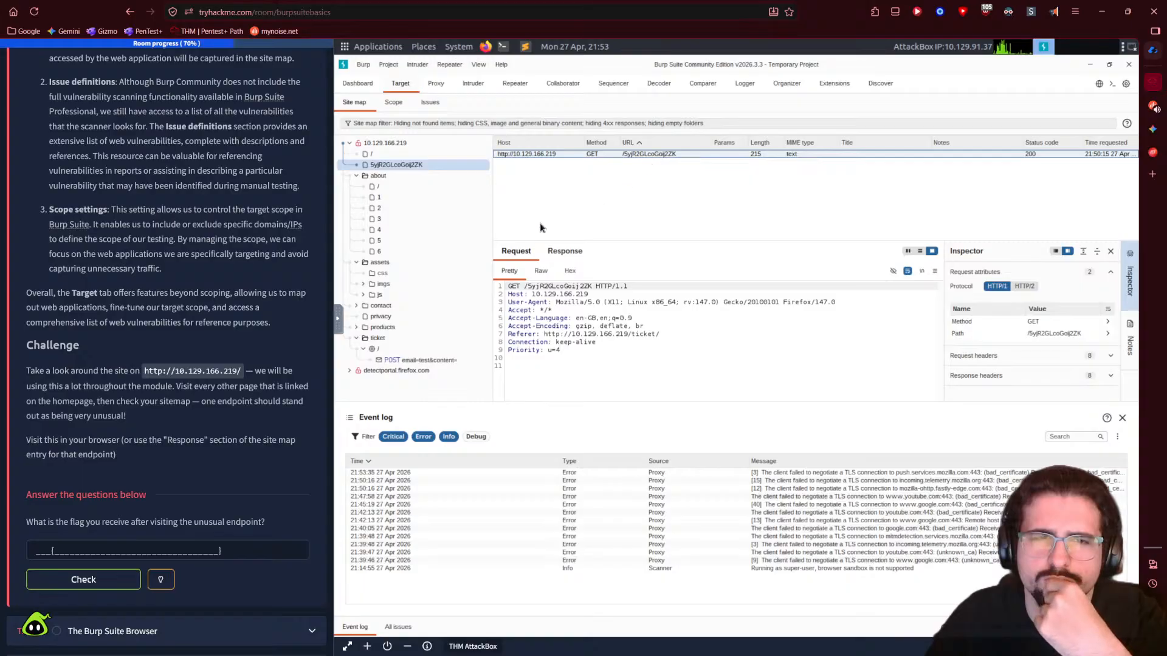
left_click(372, 154)
left_click(371, 169)
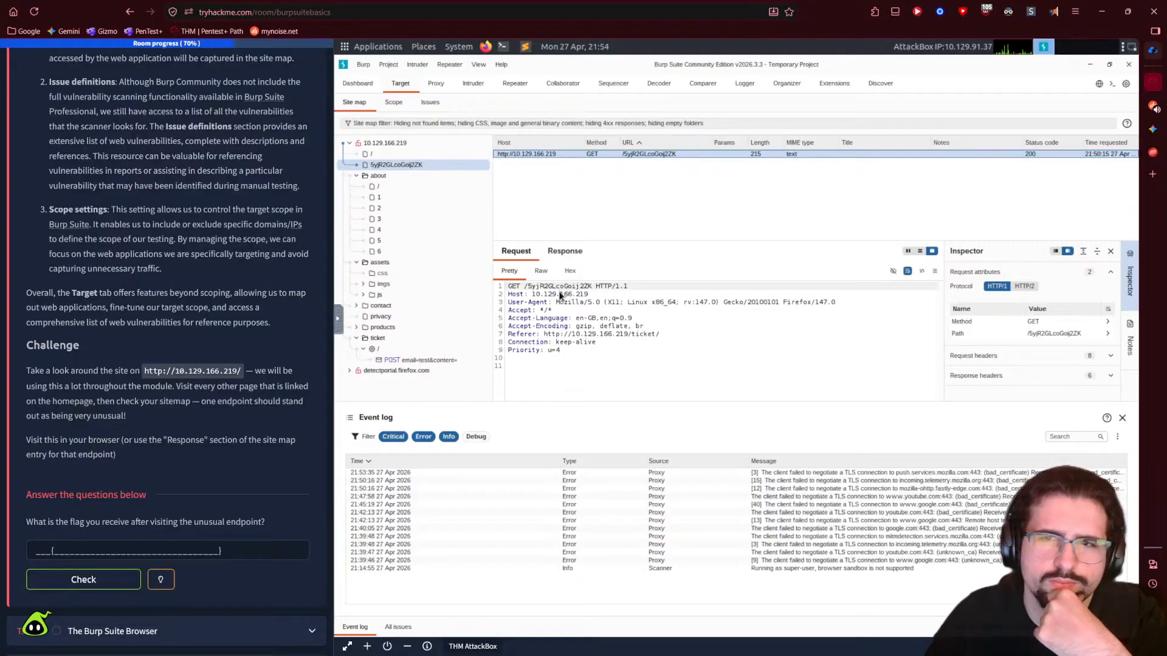
left_click(1153, 128)
- Ask Gemini what an unusual endpoint is and read its list of admin panels, staging artifacts and debug endpoints
type("what would be considered an \"unusual endpoint")
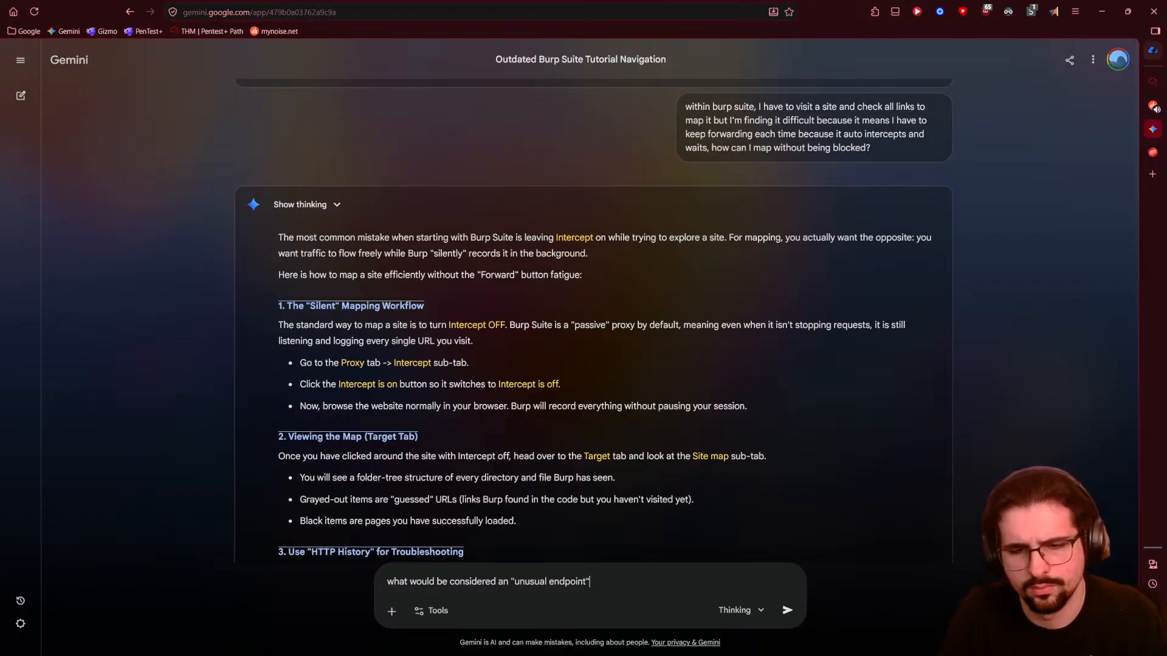
key("Return")
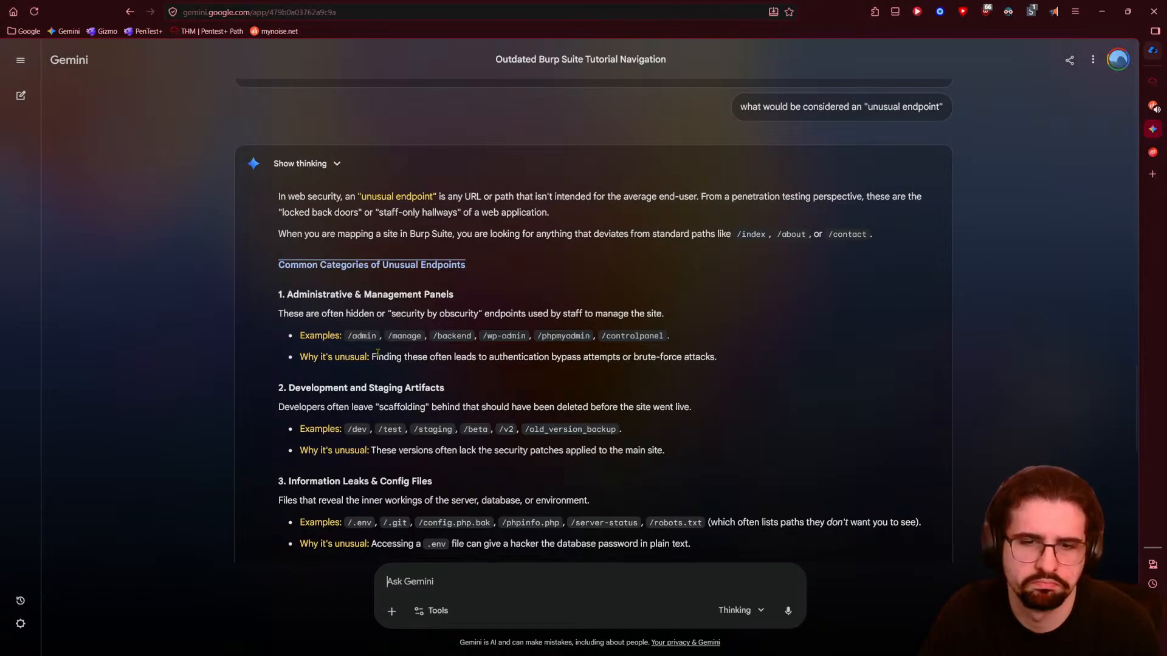
scroll(217, 506, "down", 1)
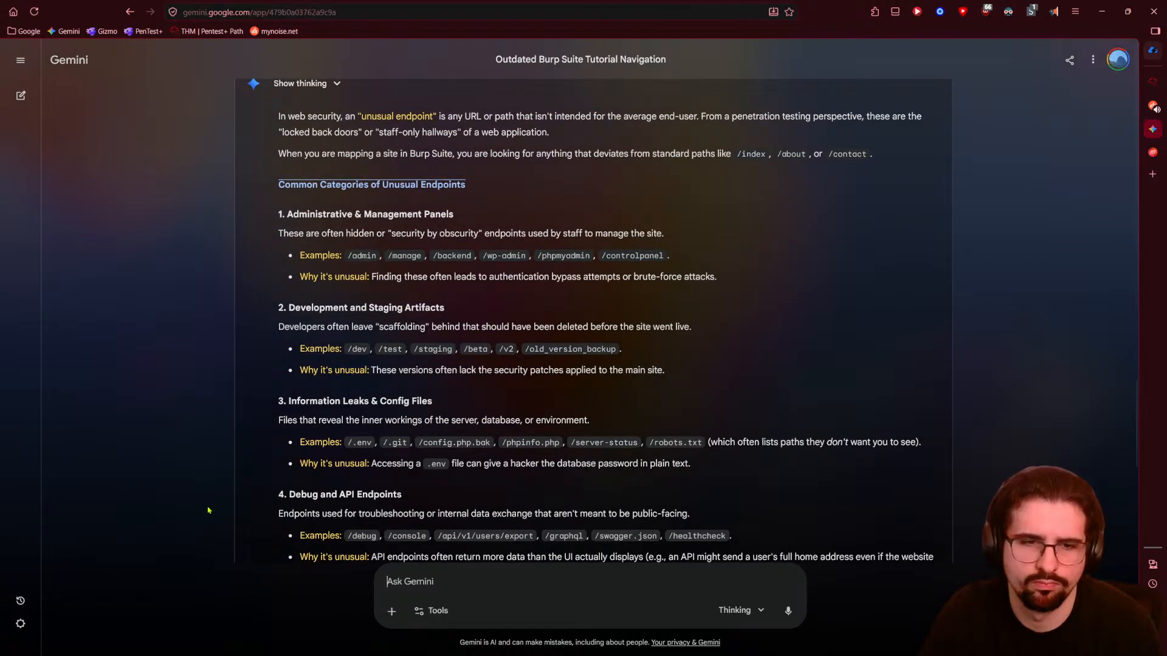
scroll(208, 510, "down", 1)
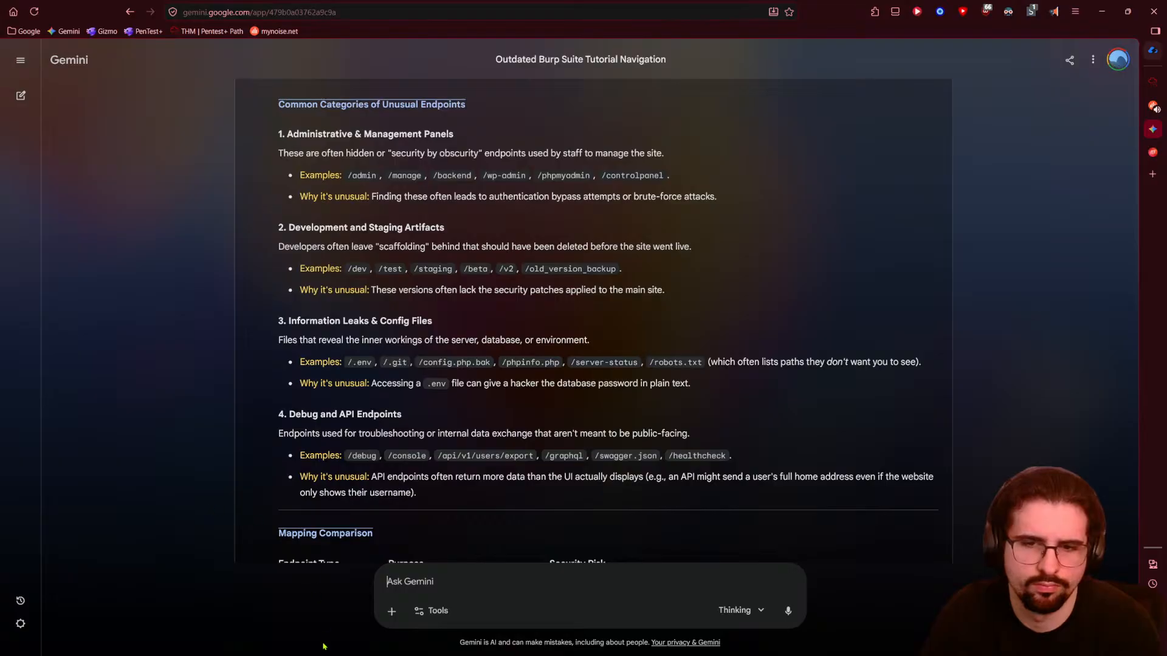
- Back in Burp's site map, expand the assets, imgs and js folders
mouse_move(609, 642)
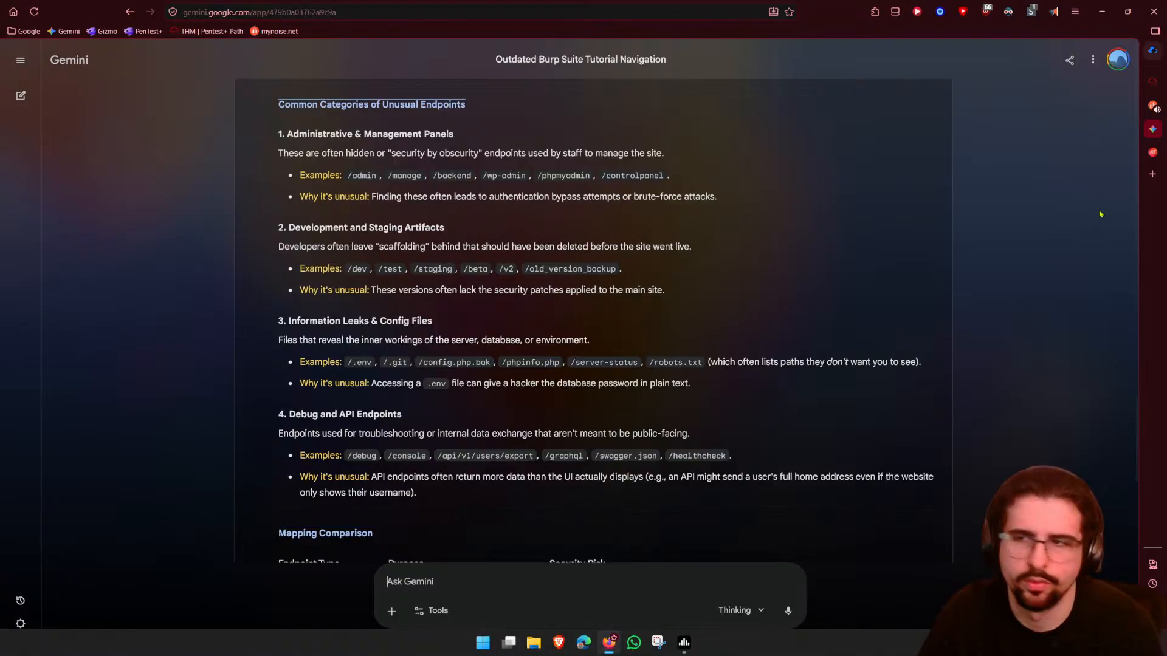
left_click(1152, 82)
left_click(372, 261)
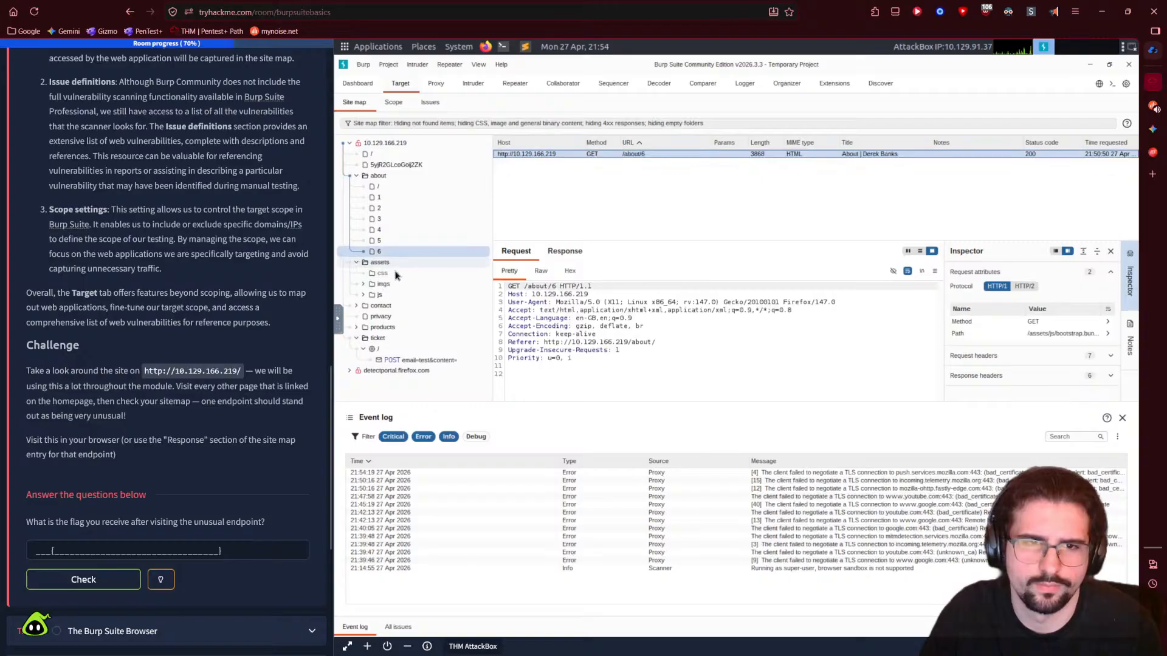
left_click(372, 284)
left_click(364, 284)
left_click(363, 306)
- Inspect the bootstrap.bundle.min.js, scripts.js and emailFilter.js requests
left_click(398, 317)
left_click(396, 339)
left_click(398, 328)
left_click(396, 338)
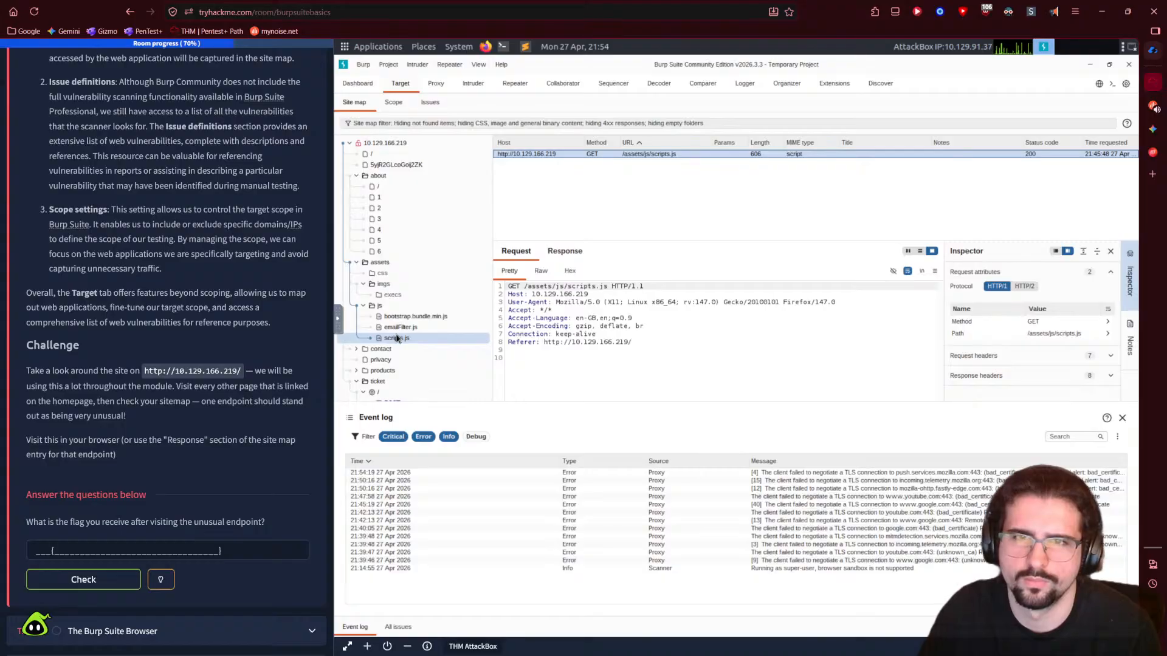
left_click(400, 328)
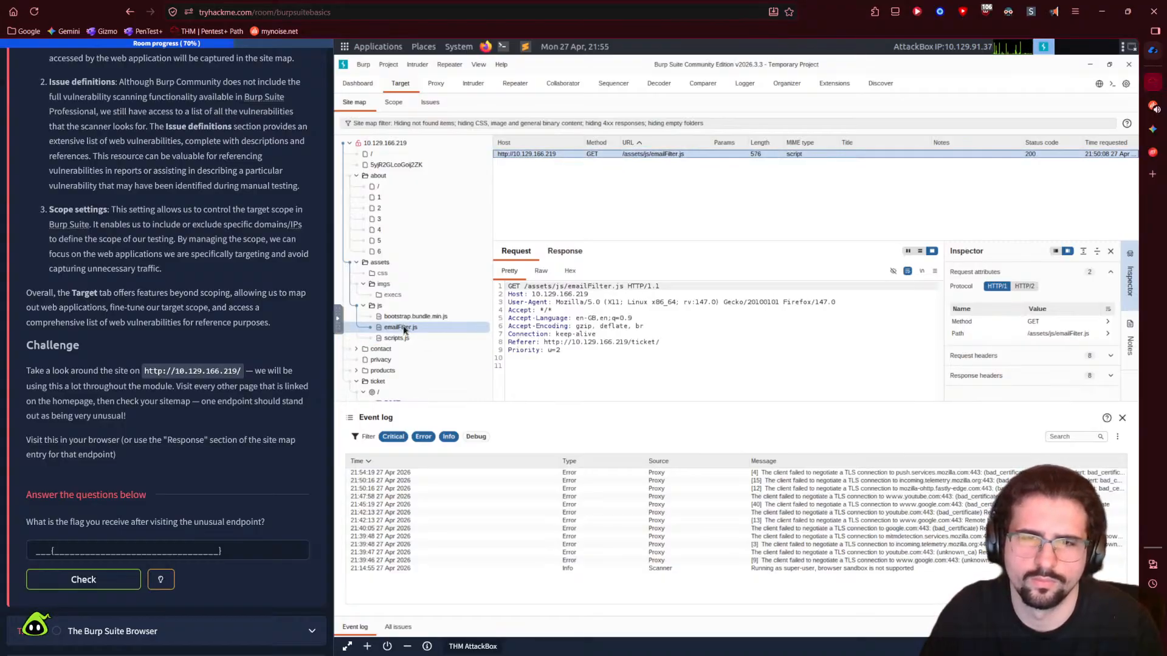
left_click(415, 317)
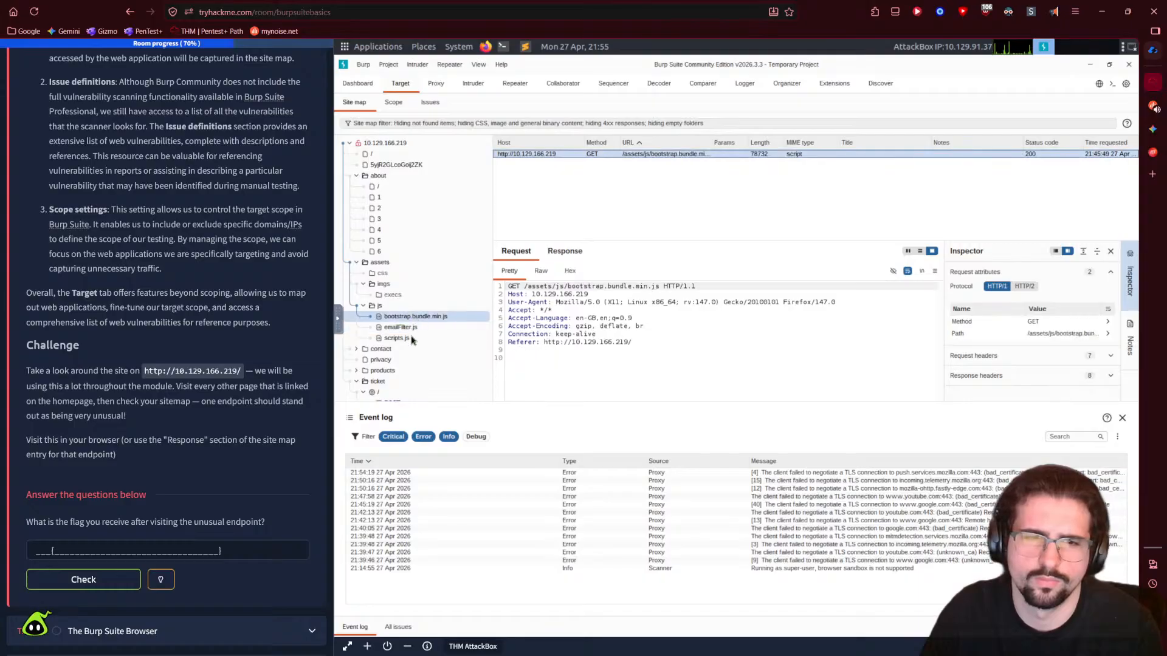
- Check the execs and css folders and the /about/6 request, then collapse products
left_click(393, 297)
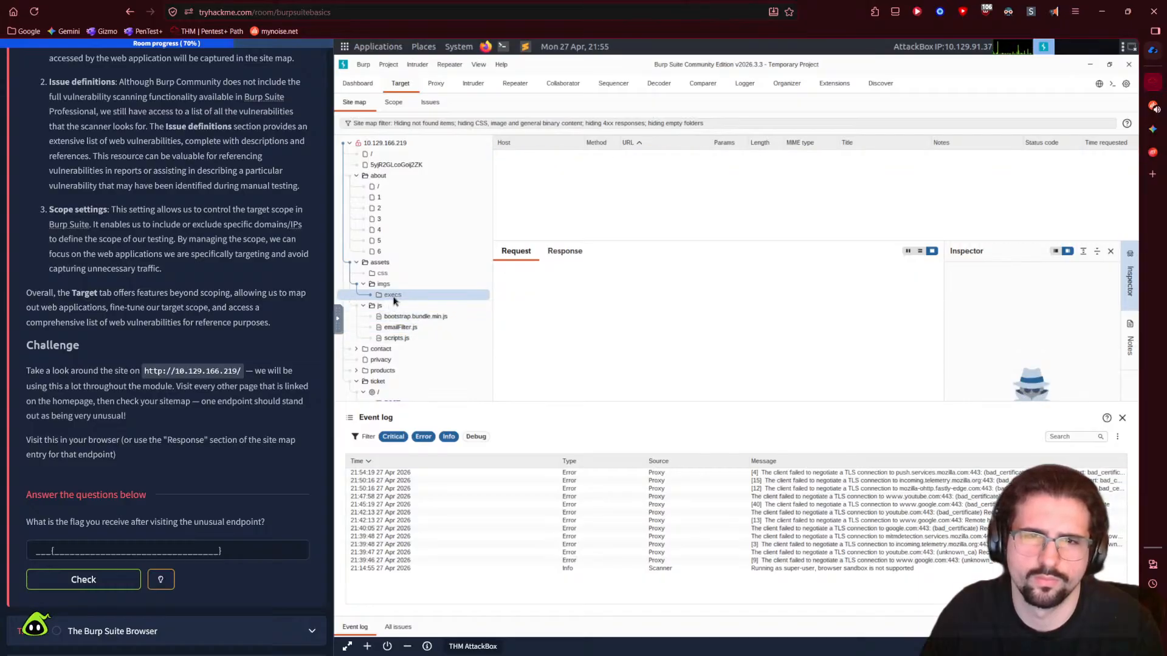
left_click(389, 274)
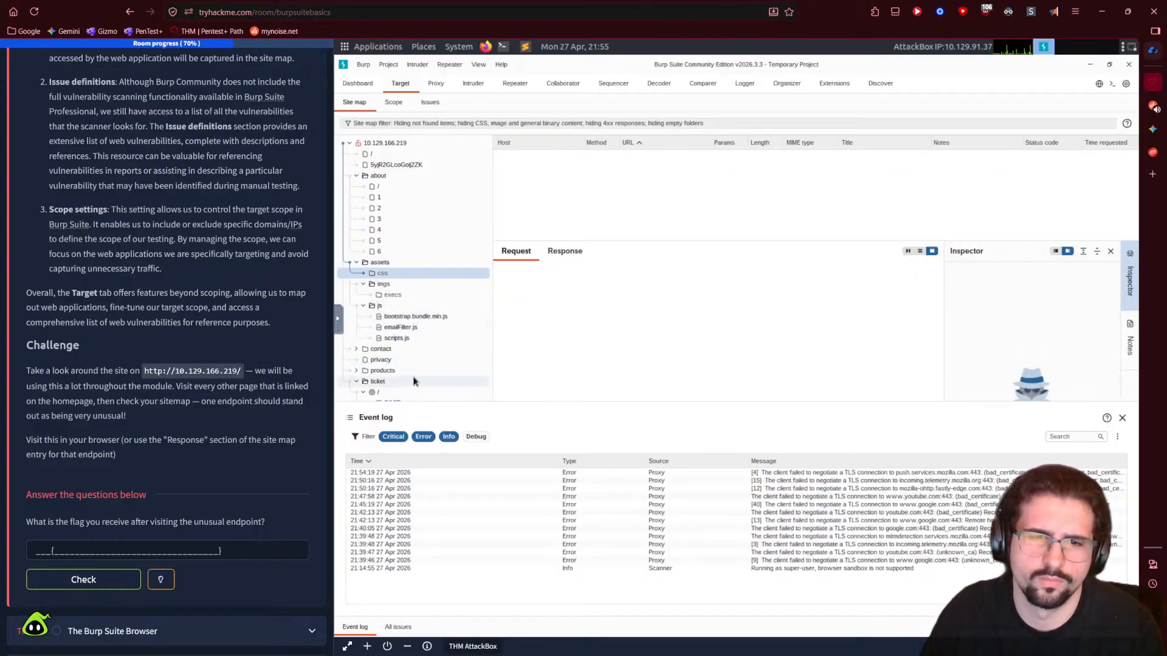
left_click(356, 371)
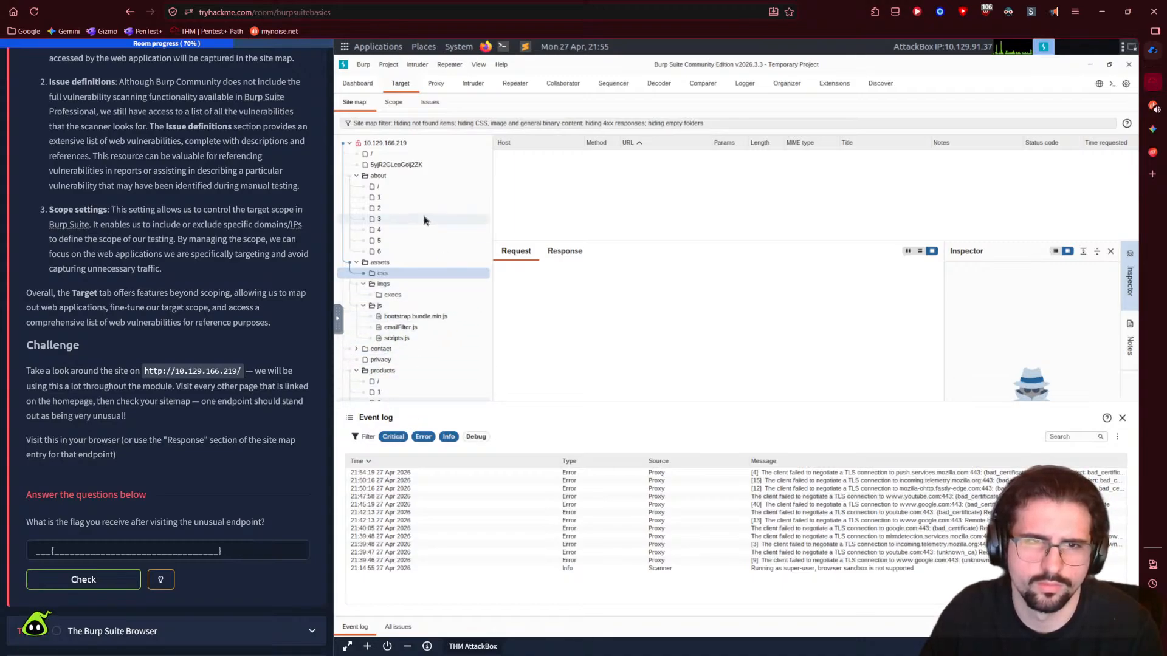
left_click(404, 252)
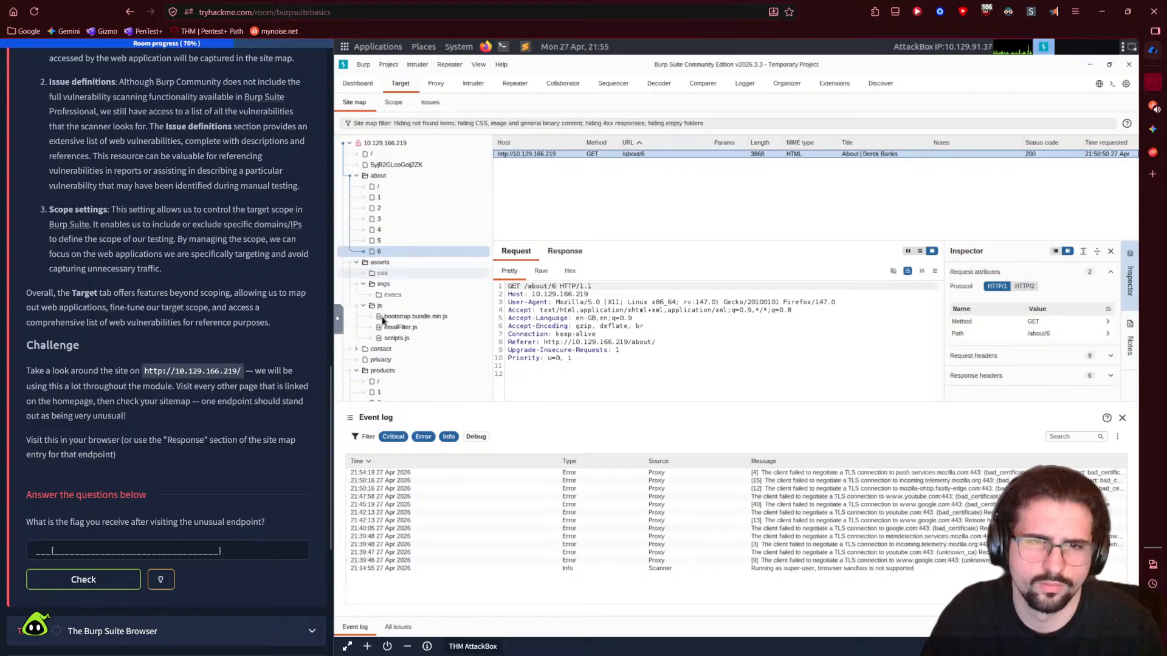
left_click(356, 371)
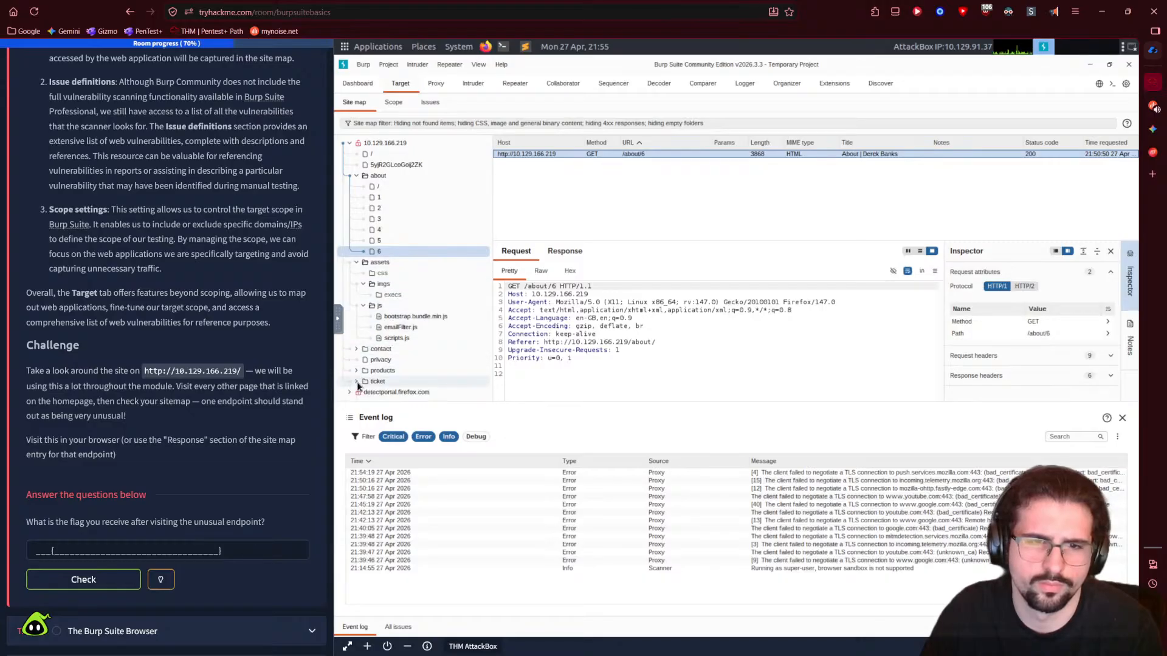
- List all site requests, then review the /about/ pages, execs folder, emailFilter.js and scripts.js
left_click(350, 144)
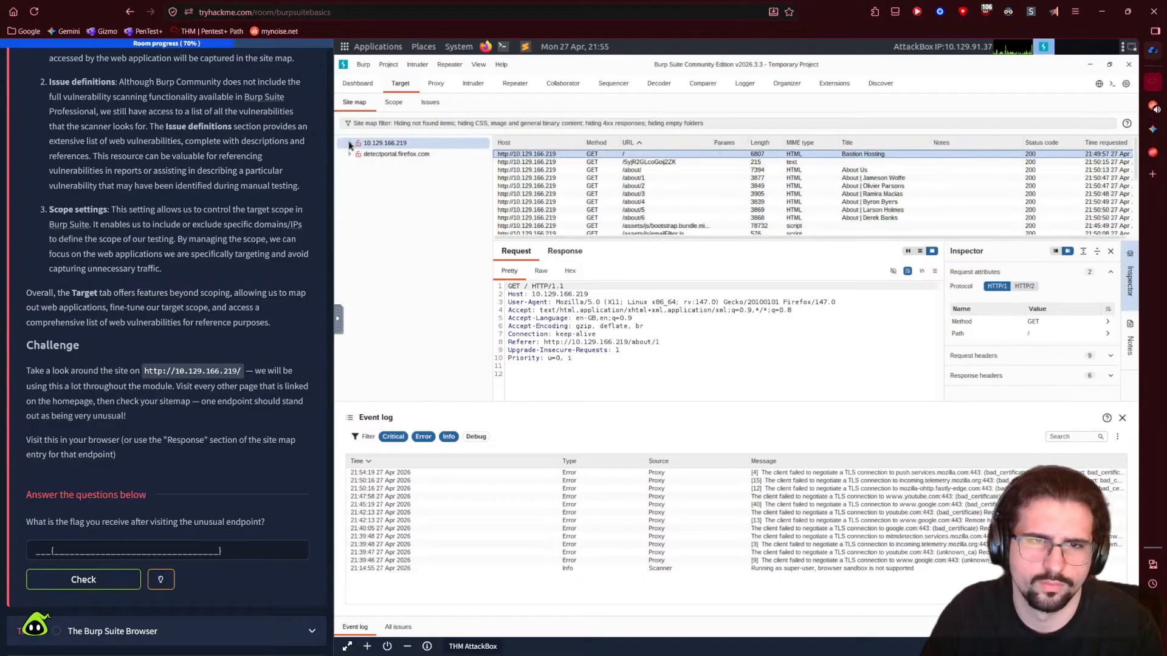
left_click(350, 144)
left_click(373, 187)
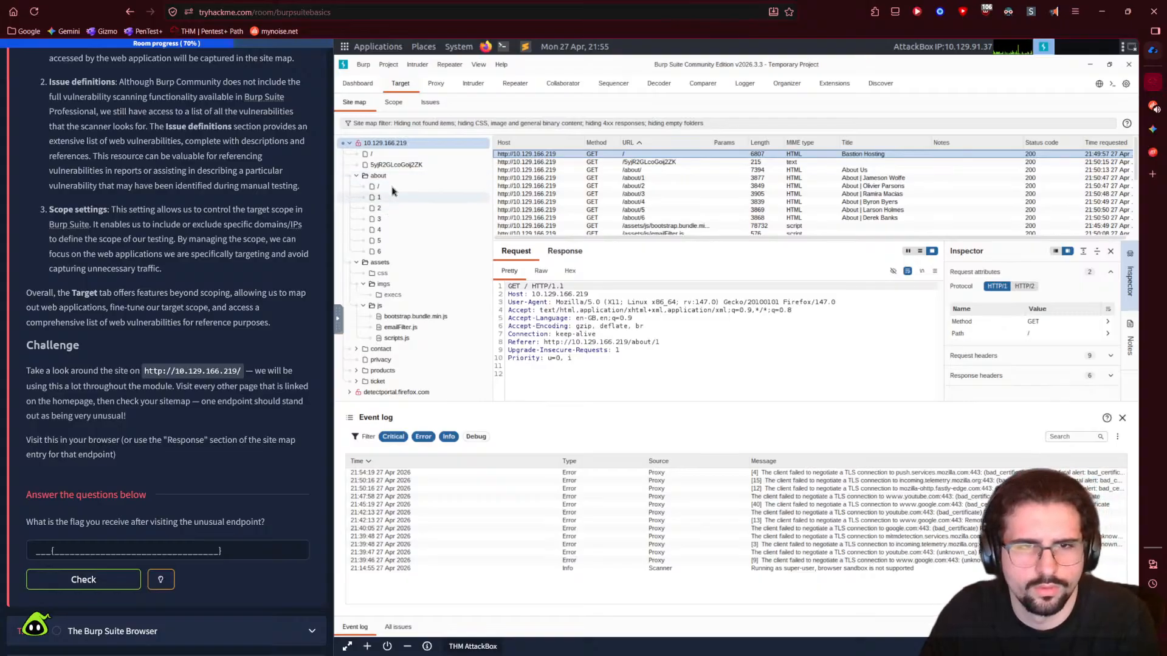
left_click(356, 177)
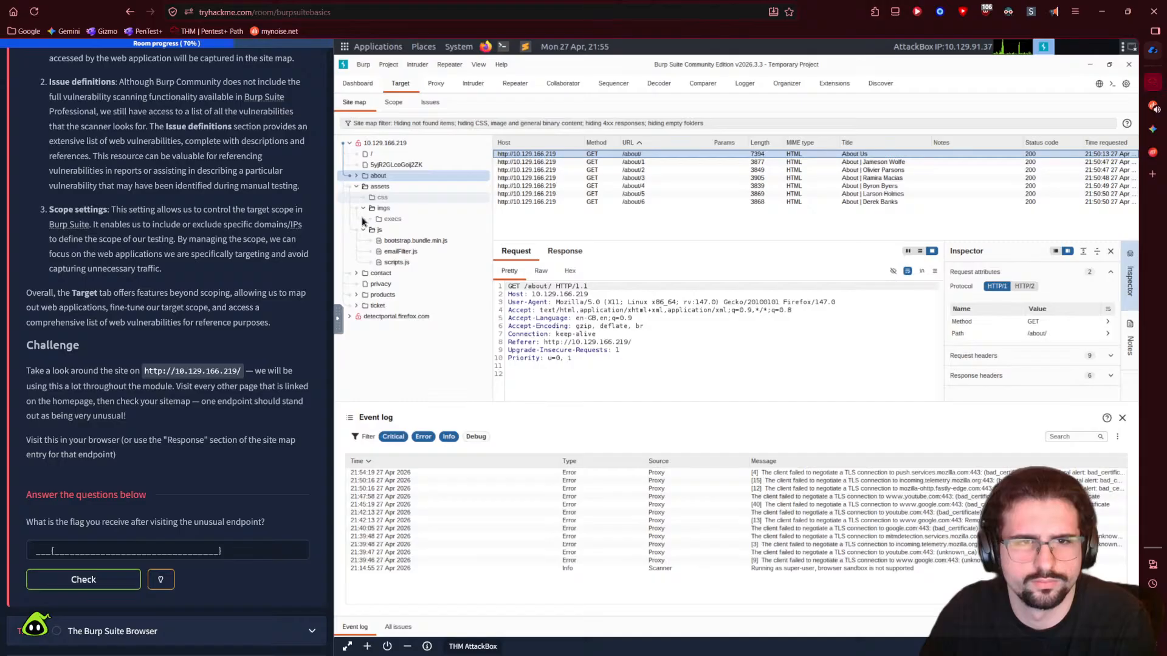
left_click(391, 221)
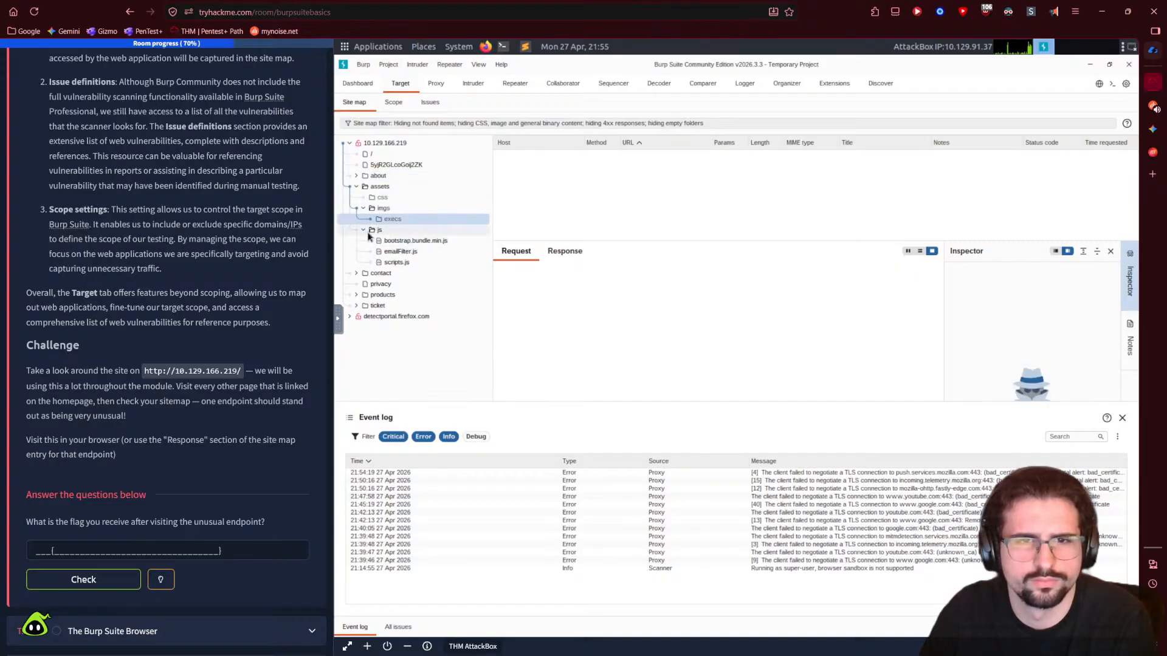
left_click(399, 252)
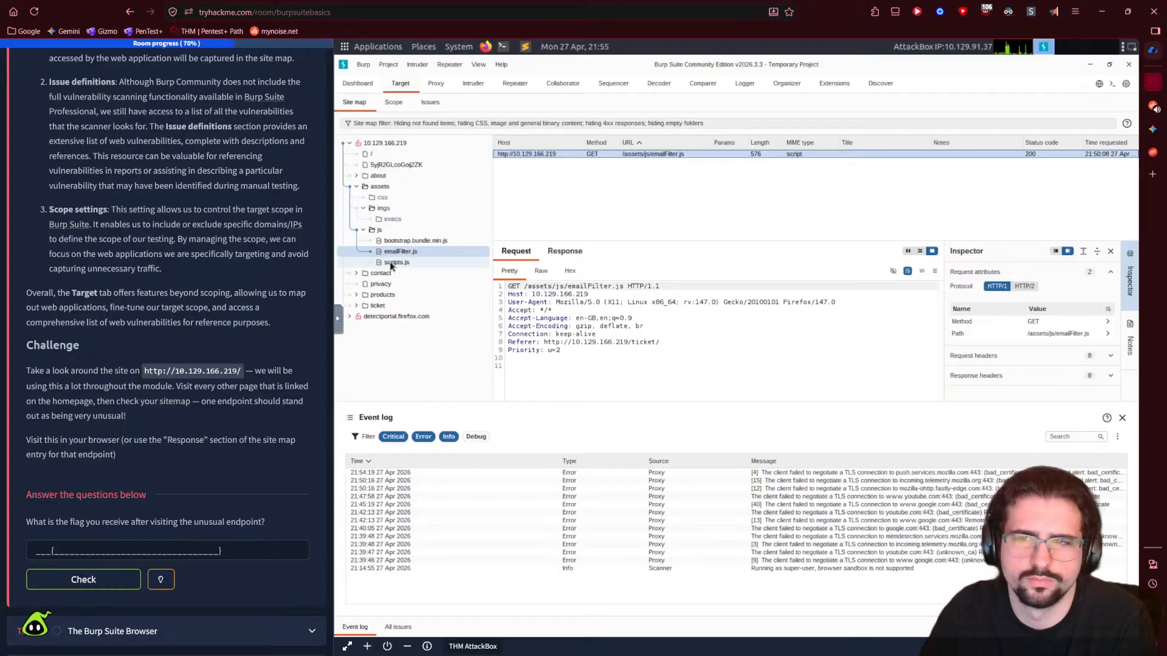
left_click(391, 266)
left_click(363, 230)
- Expand the contact folder and inspect the POST form submission to /contact/
left_click(346, 241)
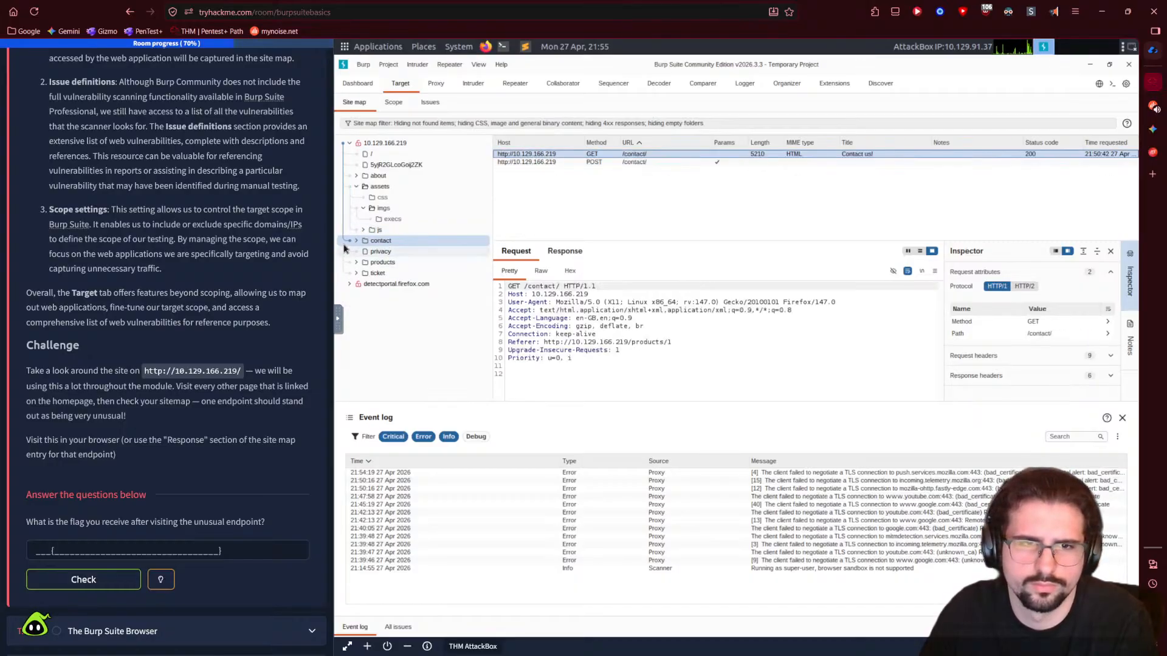
left_click(356, 241)
left_click(363, 252)
left_click(362, 251)
left_click(392, 263)
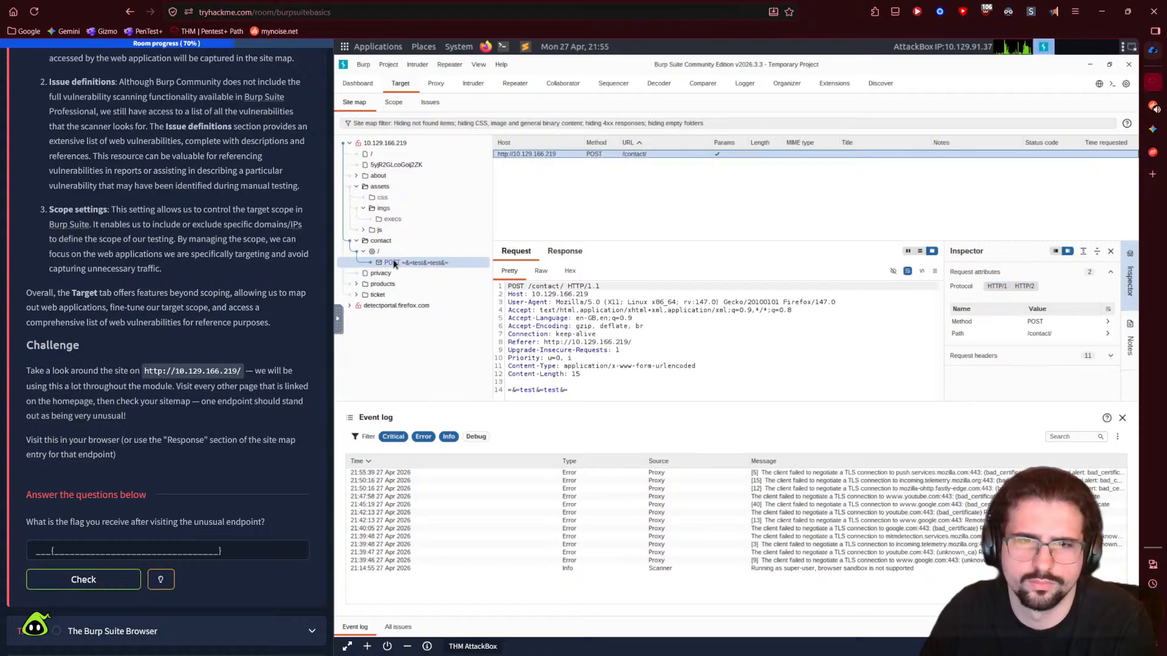
left_click(363, 252)
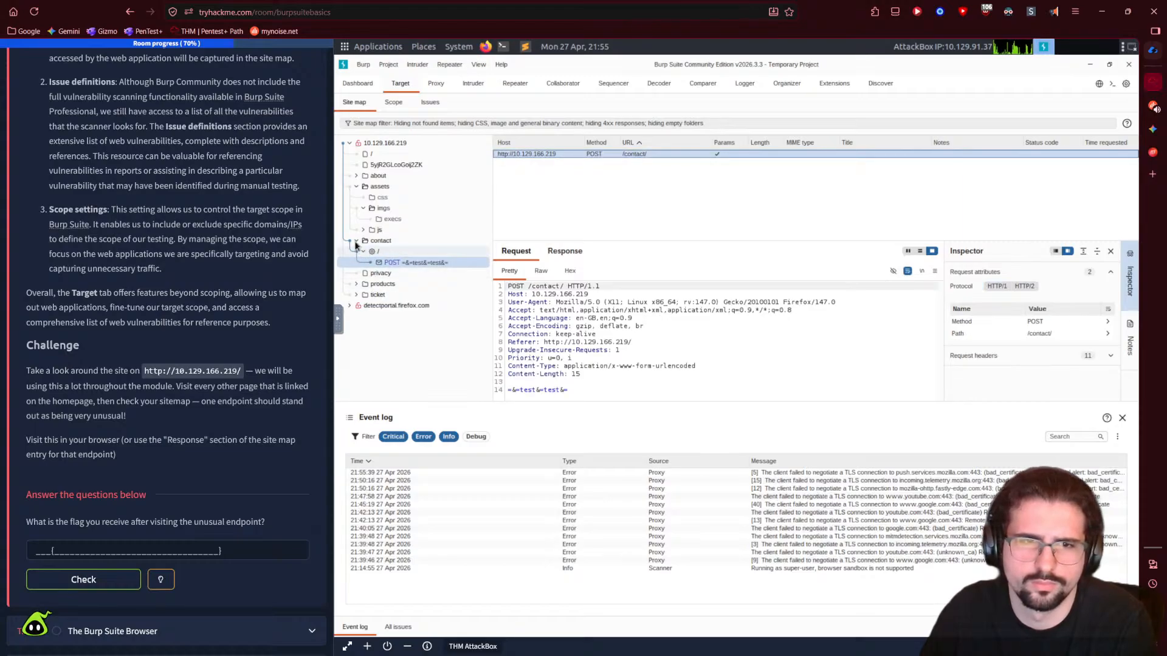
left_click(356, 241)
- View the privacy request and step through the product pages to /products/3
left_click(370, 254)
left_click(370, 264)
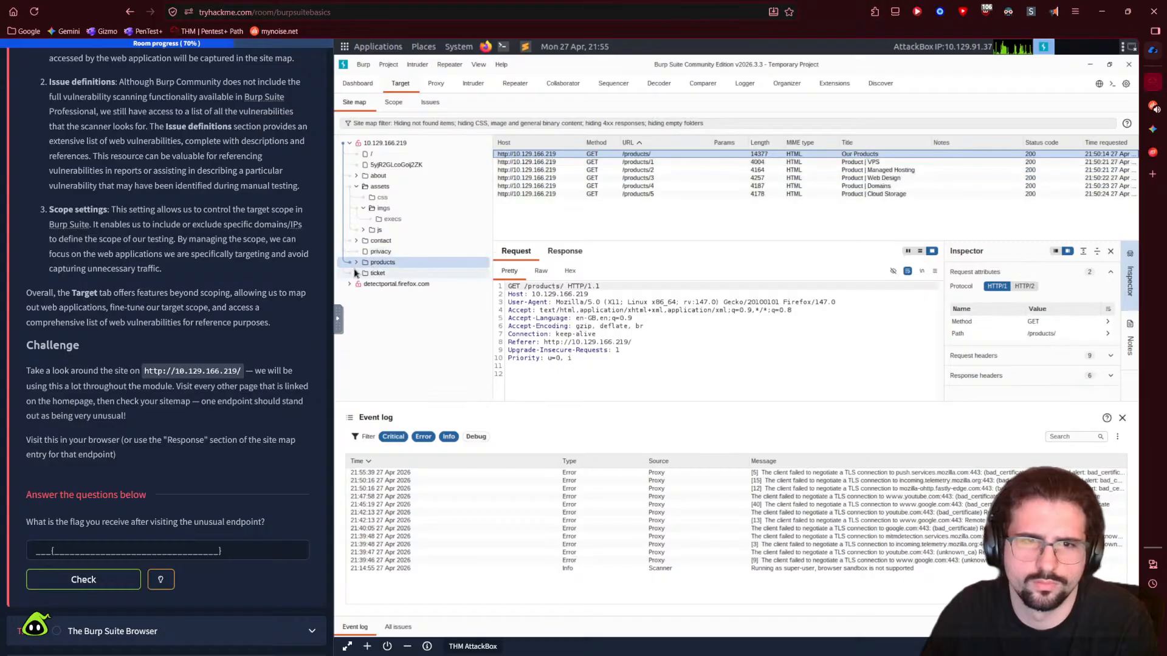
left_click(357, 262)
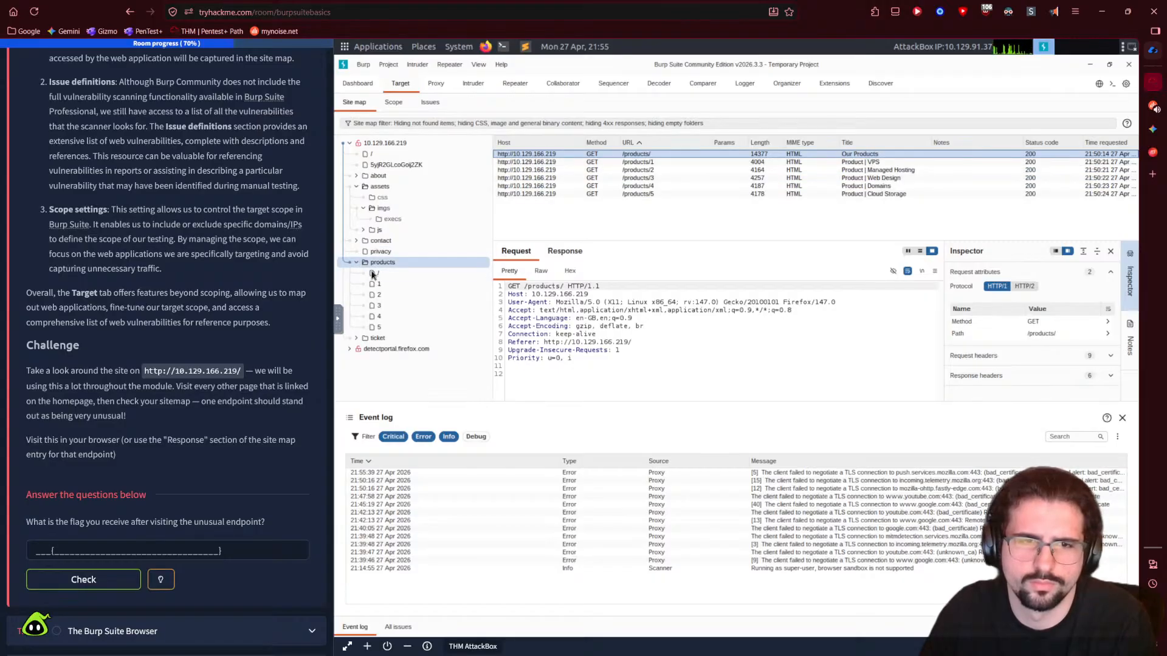
key("Down")
key("Down")
key("Down")
key("Down")
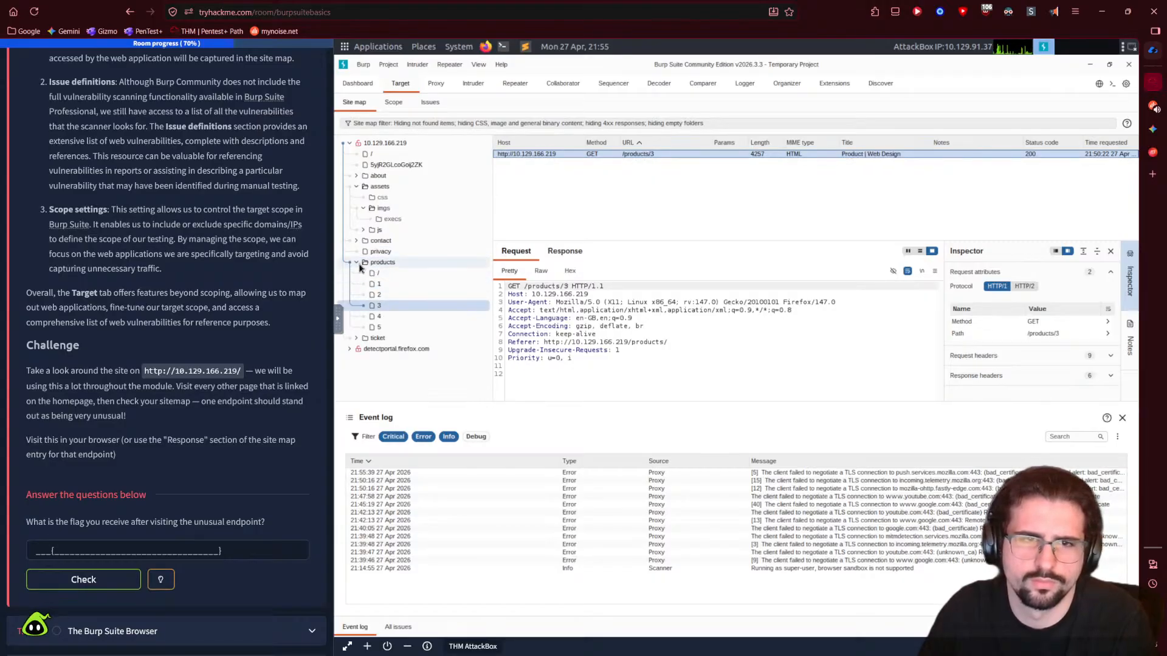
left_click(358, 262)
- Inspect the ticket POST and the 5yjR2GLcoGoij2ZK endpoint's request, then the about and assets entries
left_click(359, 274)
left_click(357, 273)
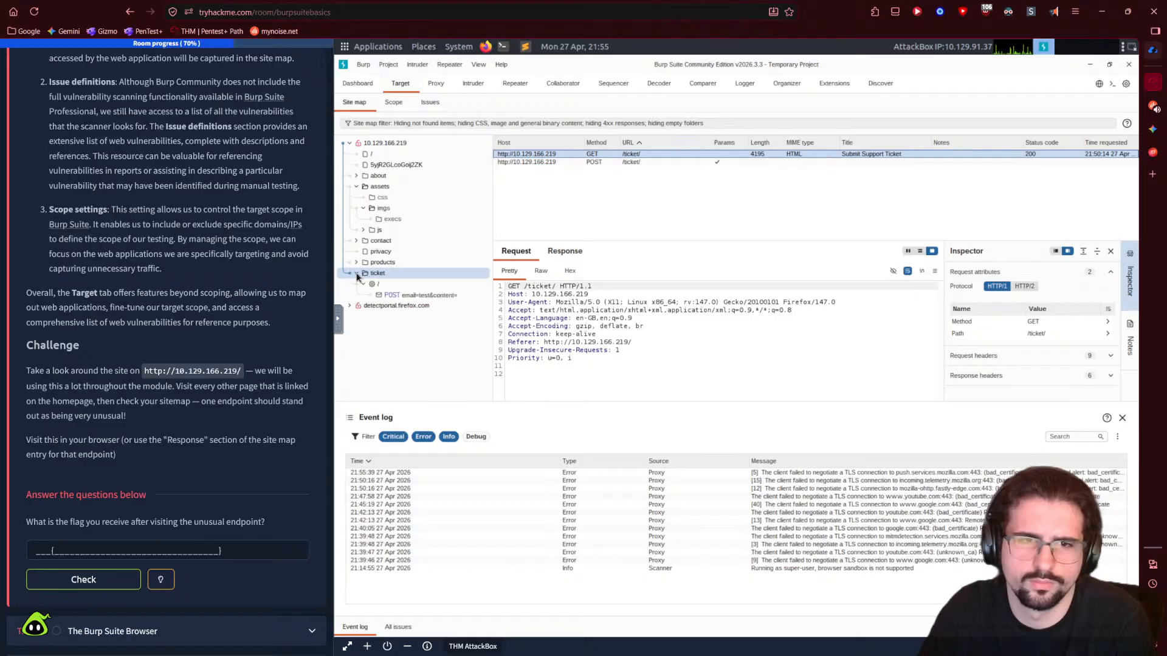
left_click(397, 295)
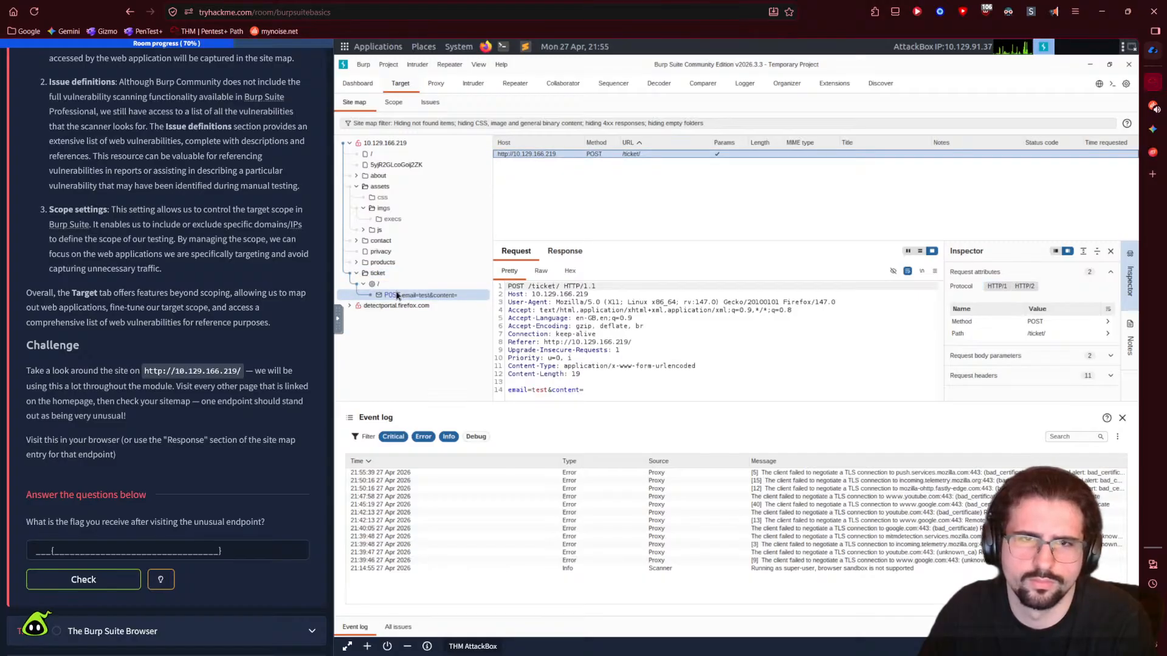
left_click(401, 165)
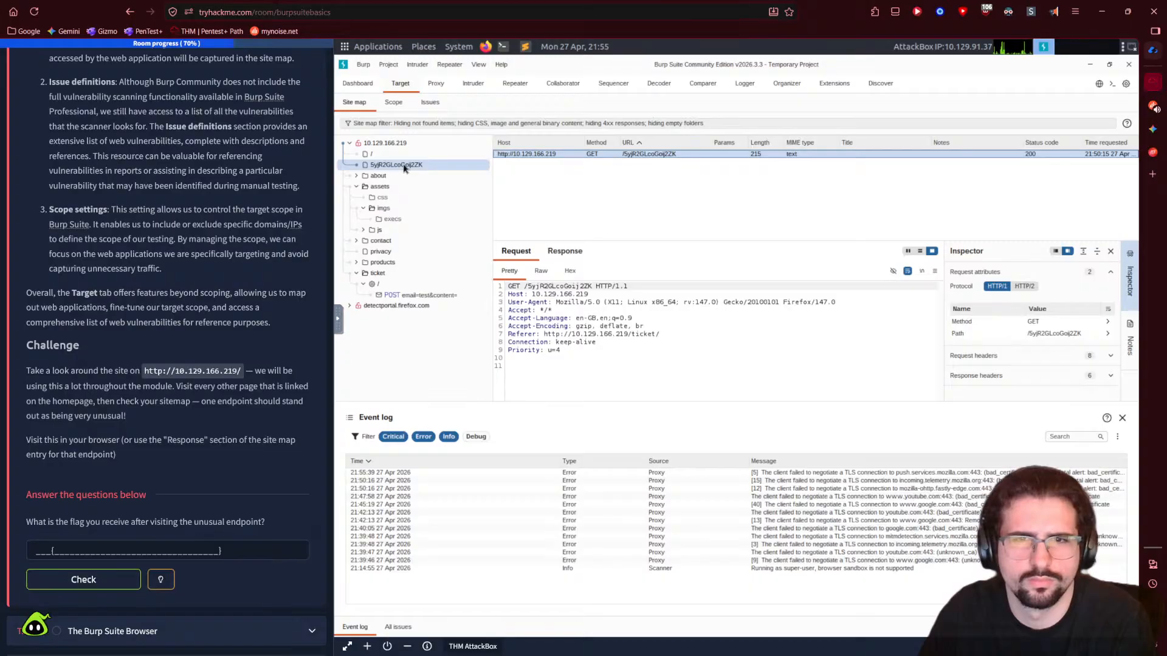
left_click(372, 156)
left_click(375, 167)
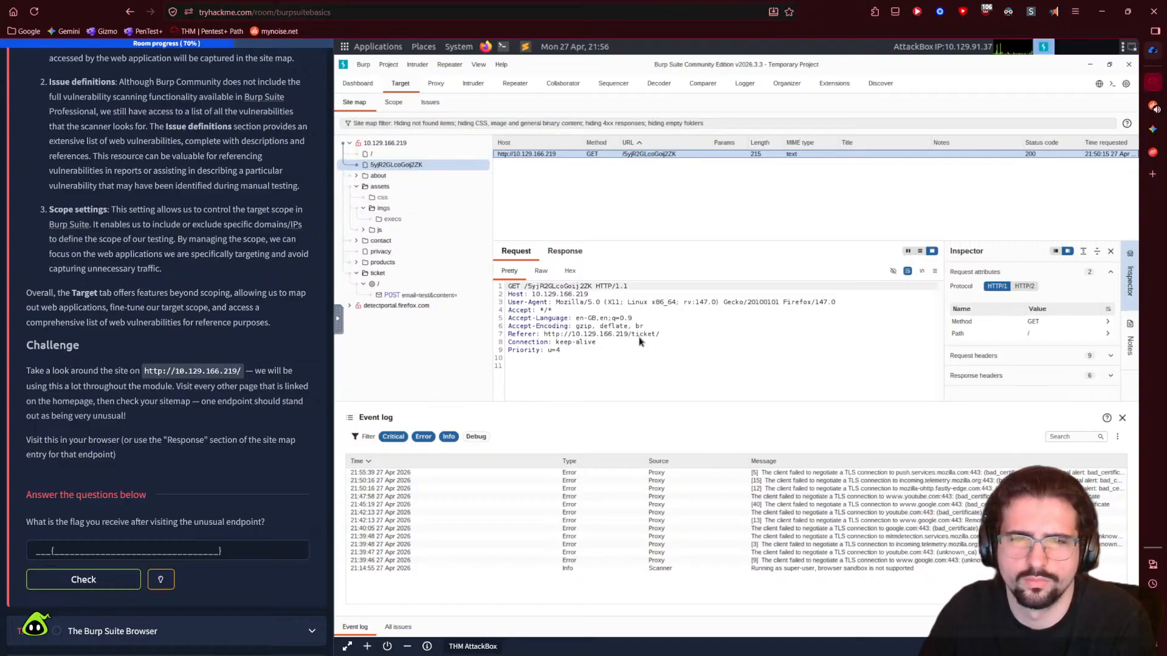
double_click(567, 342)
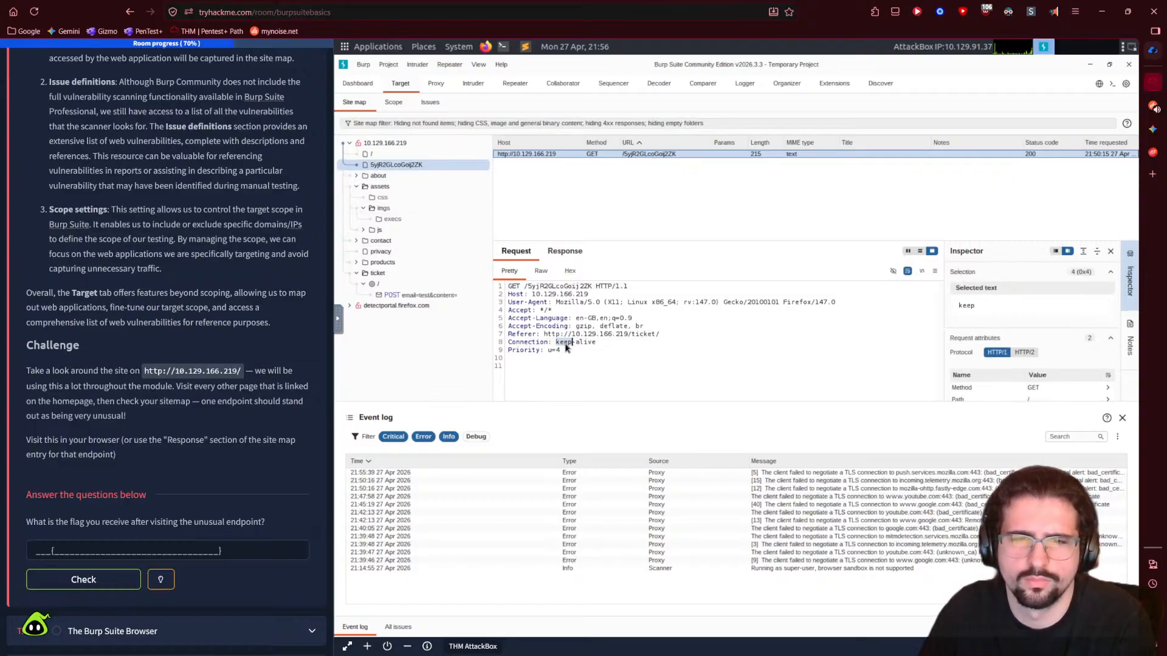
left_click(378, 176)
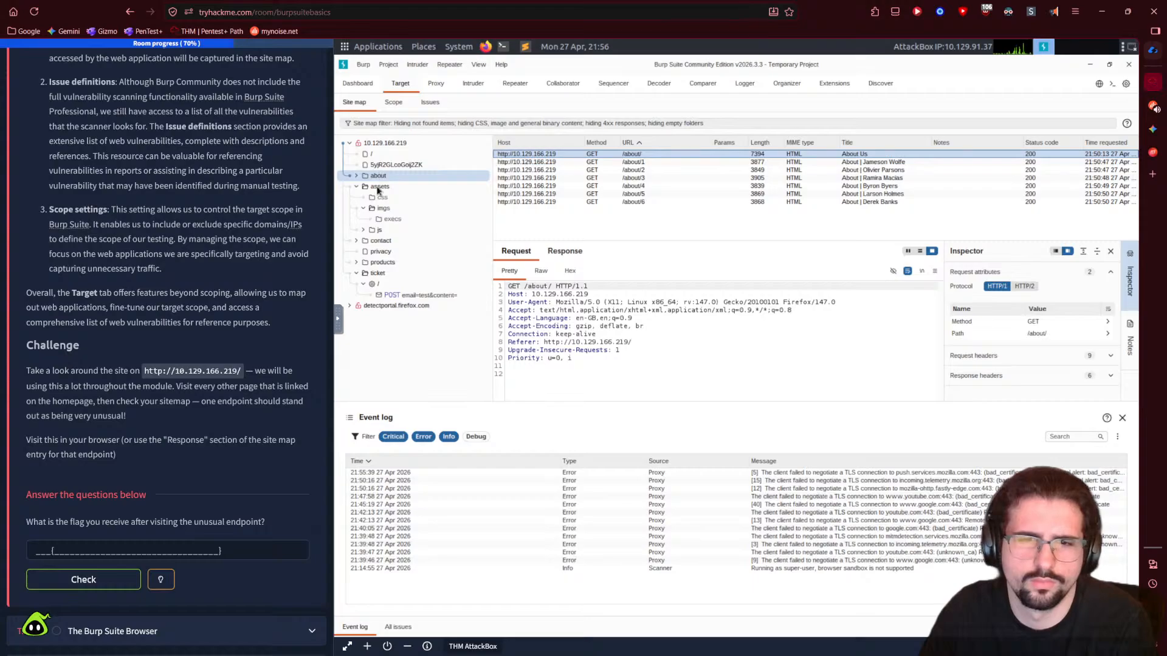
left_click(379, 187)
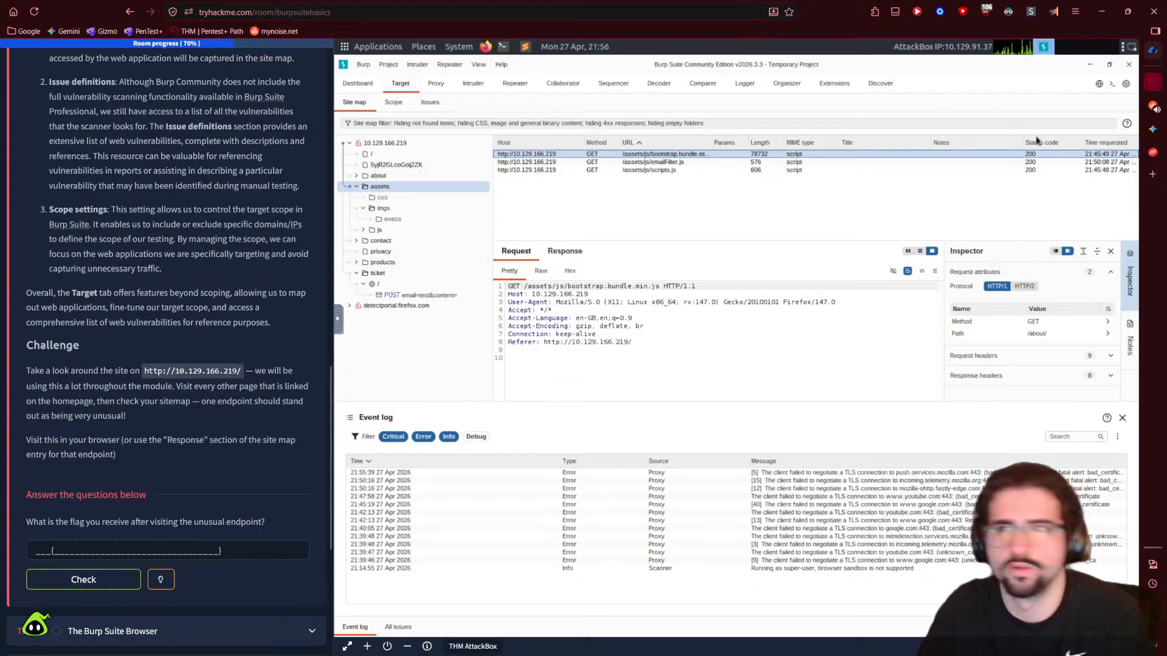
- Scroll Gemini's answer to the Mapping Comparison table rating /debug_logs and /api/v1/internal high risk
left_click(1152, 129)
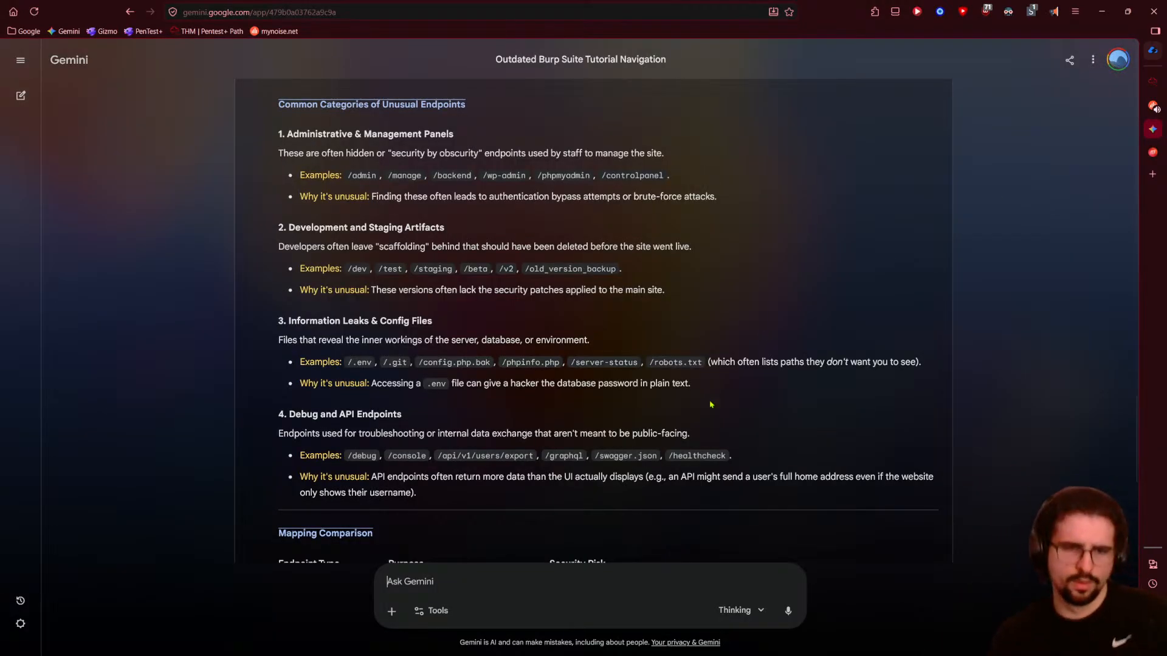
scroll(708, 400, "down", 1)
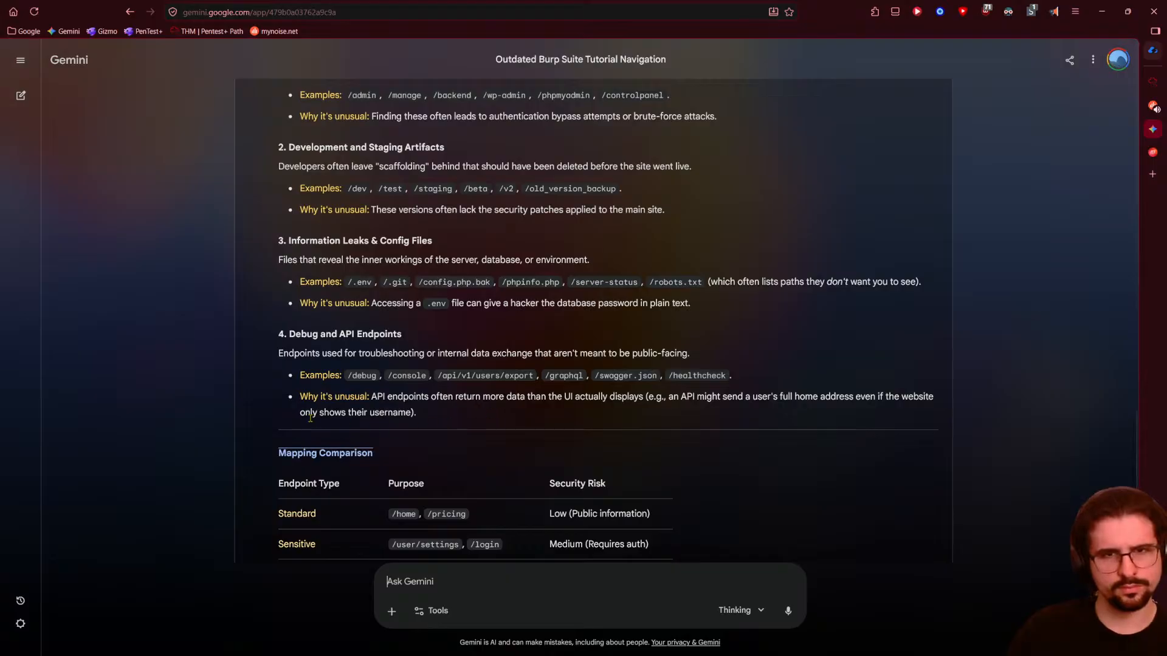
scroll(310, 418, "up", 3)
scroll(215, 446, "down", 5)
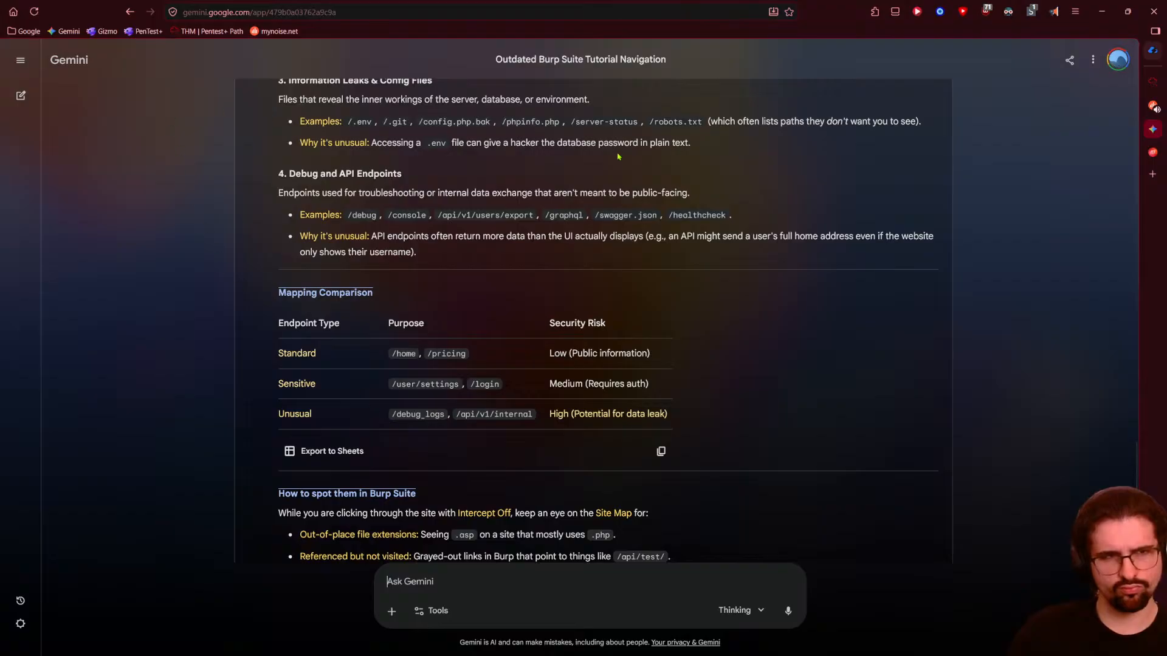
- Back in Burp, review the products, ticket POST, privacy and contact POST requests
left_click(1153, 81)
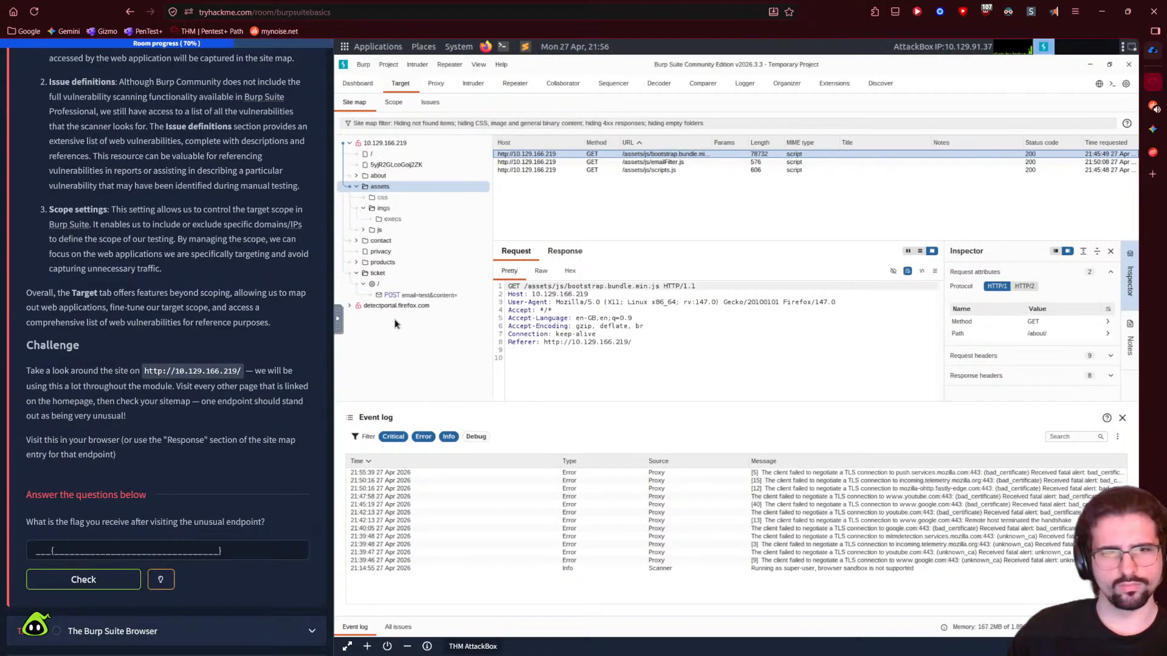
left_click(357, 262)
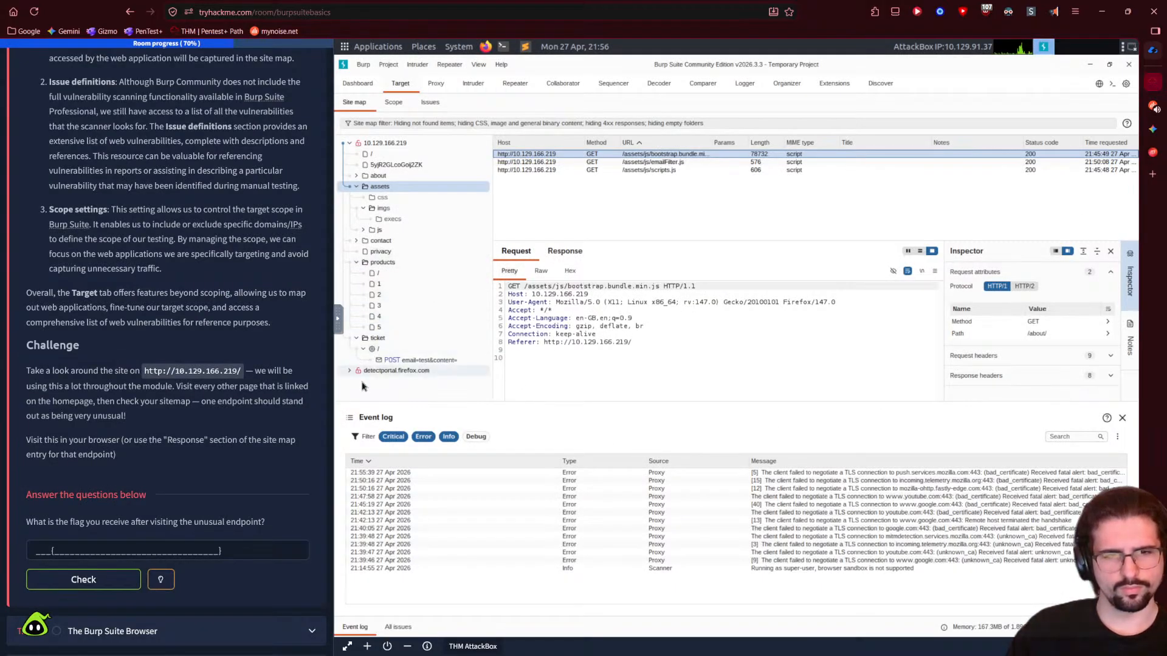
left_click(392, 350)
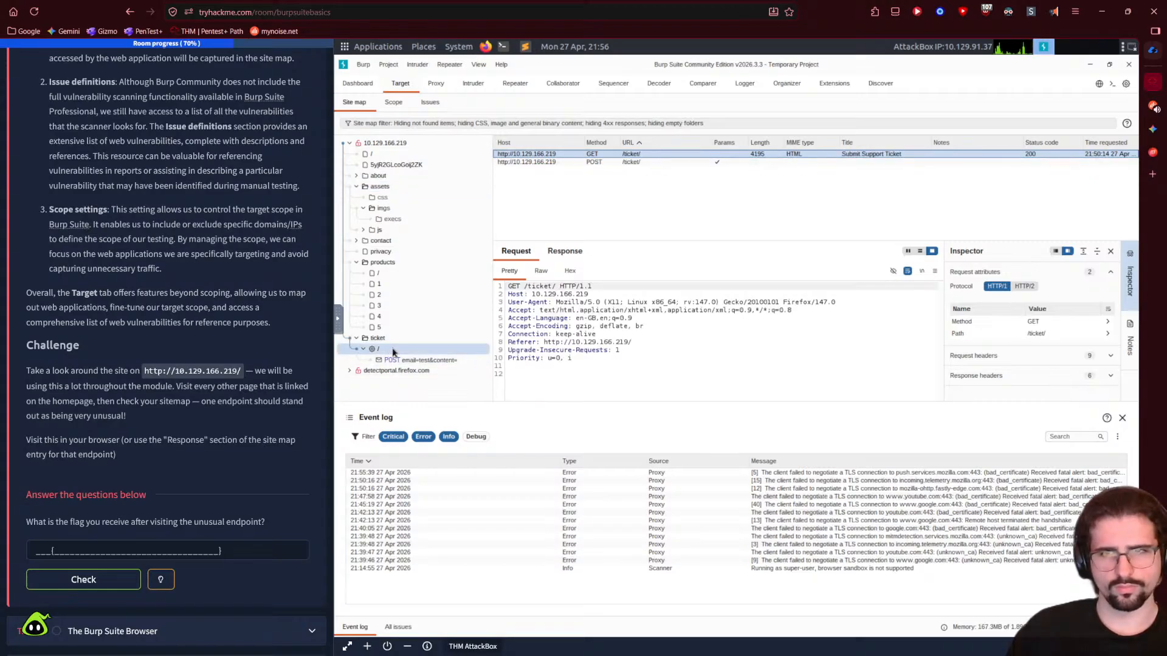
left_click(399, 360)
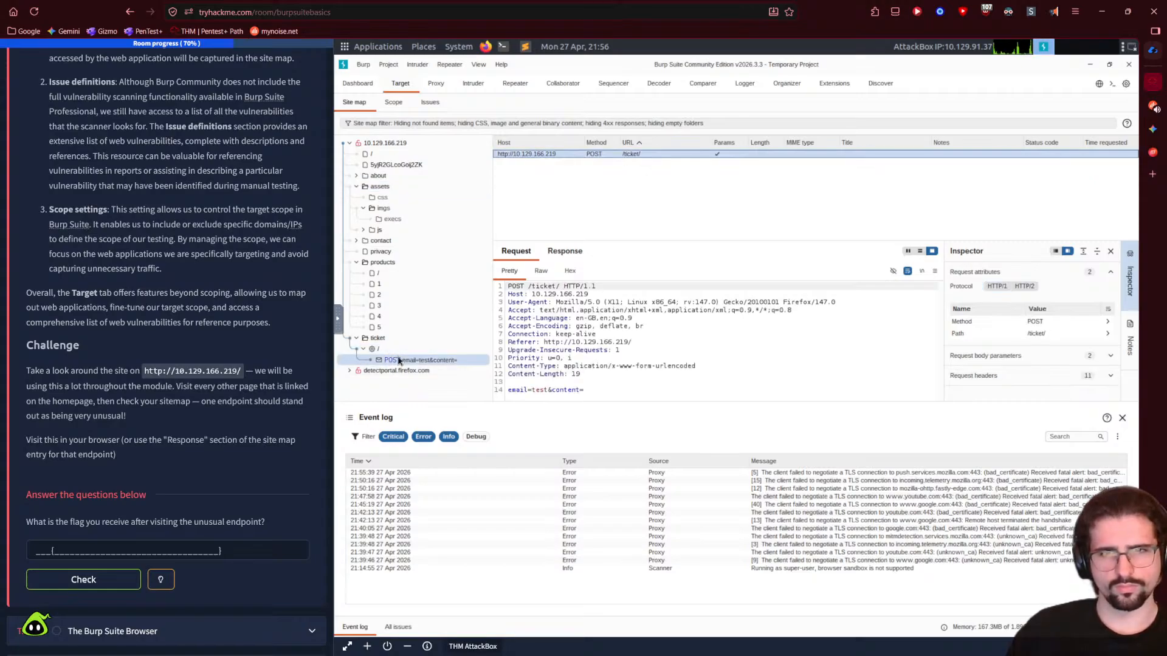
left_click(356, 241)
left_click(383, 274)
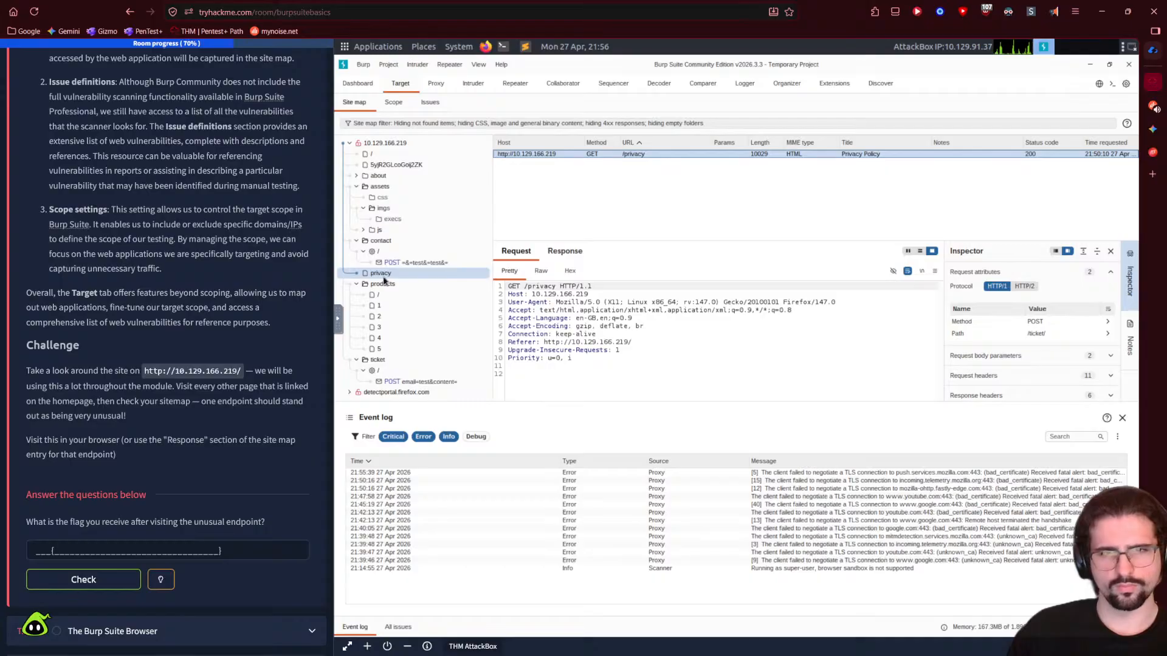
left_click(392, 263)
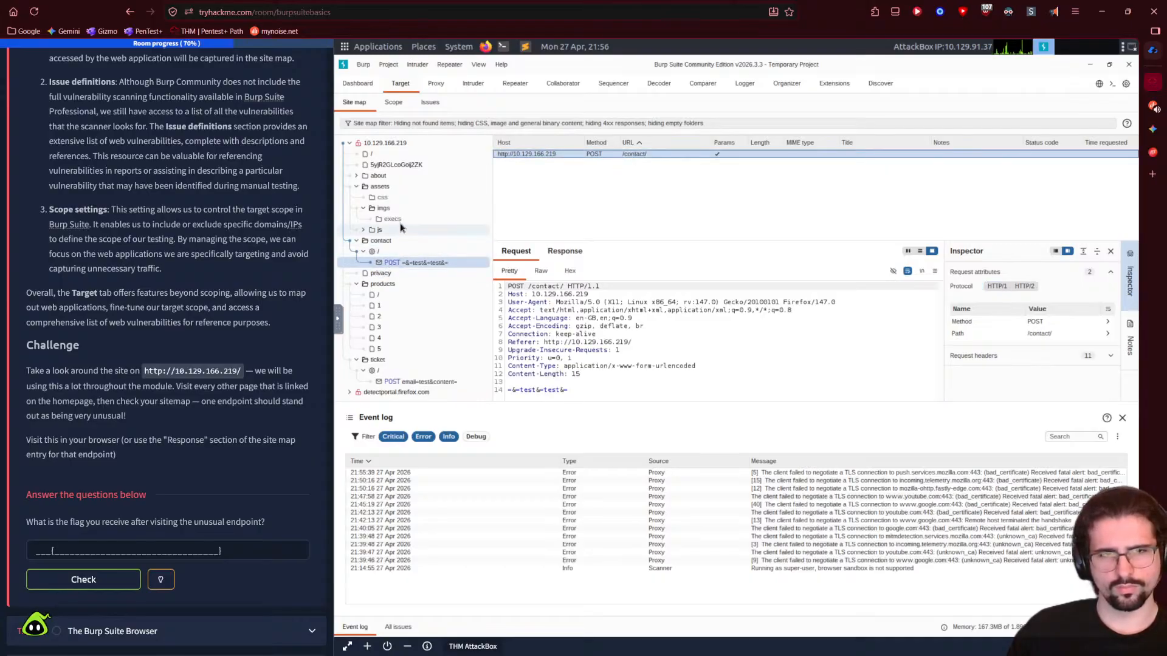
- Expand the js folder to list bootstrap.bundle.min.js, emailFilter.js and scripts.js, and check its context menu
left_click(365, 229)
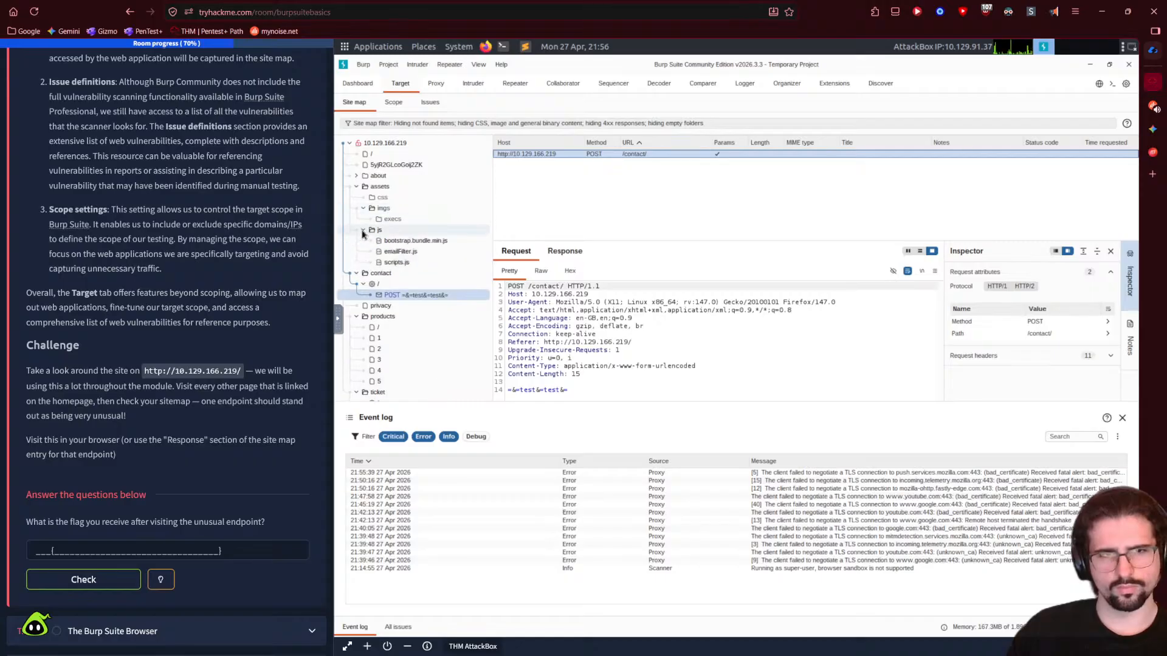
left_click(398, 241)
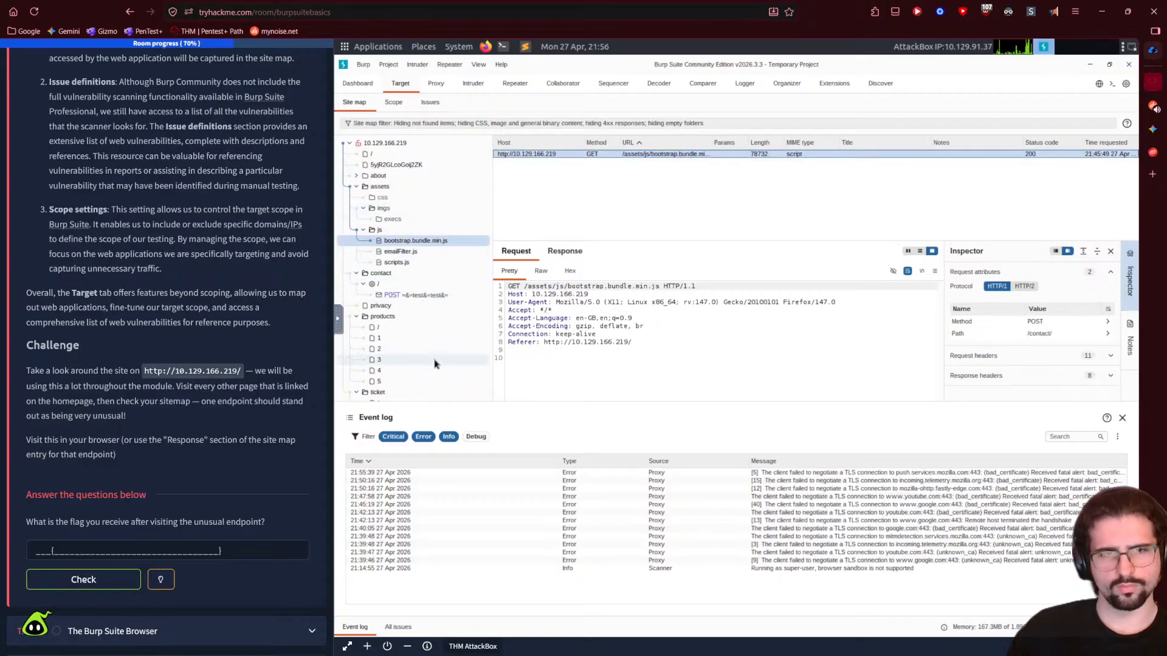
left_click(394, 229)
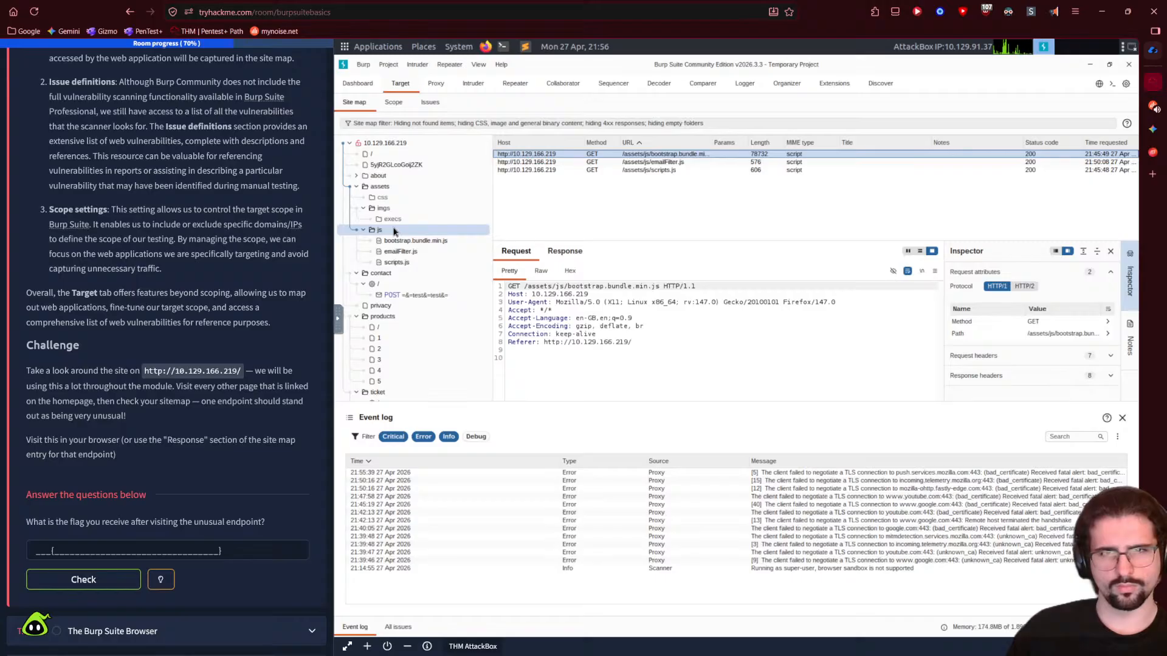
right_click(394, 231)
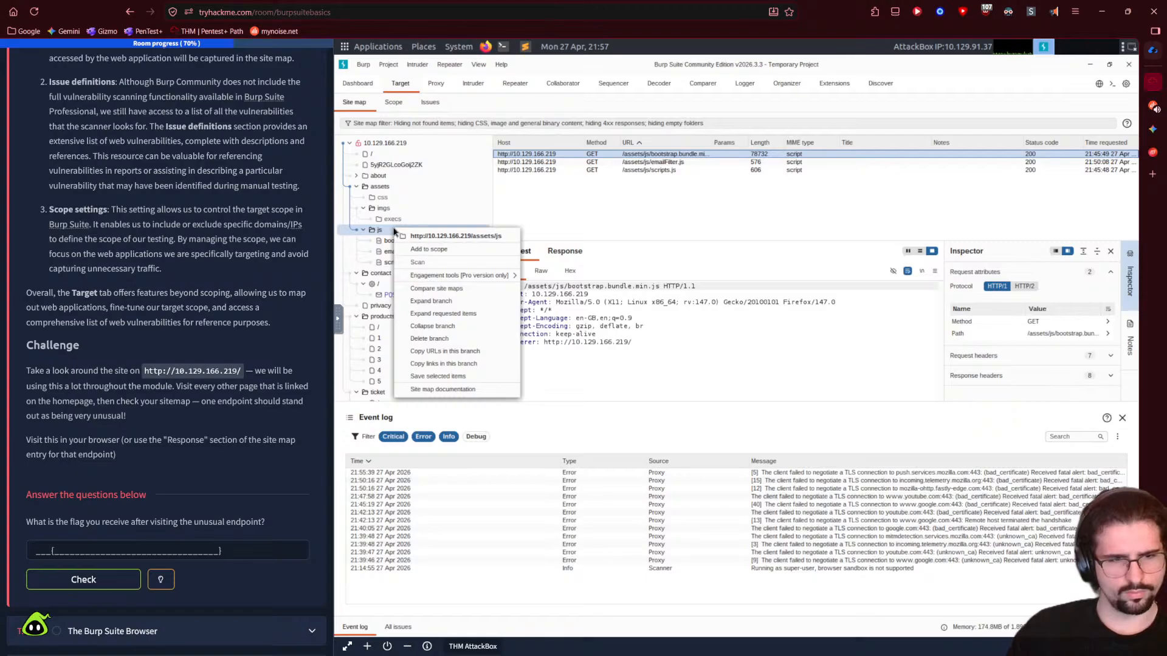
mouse_move(444, 277)
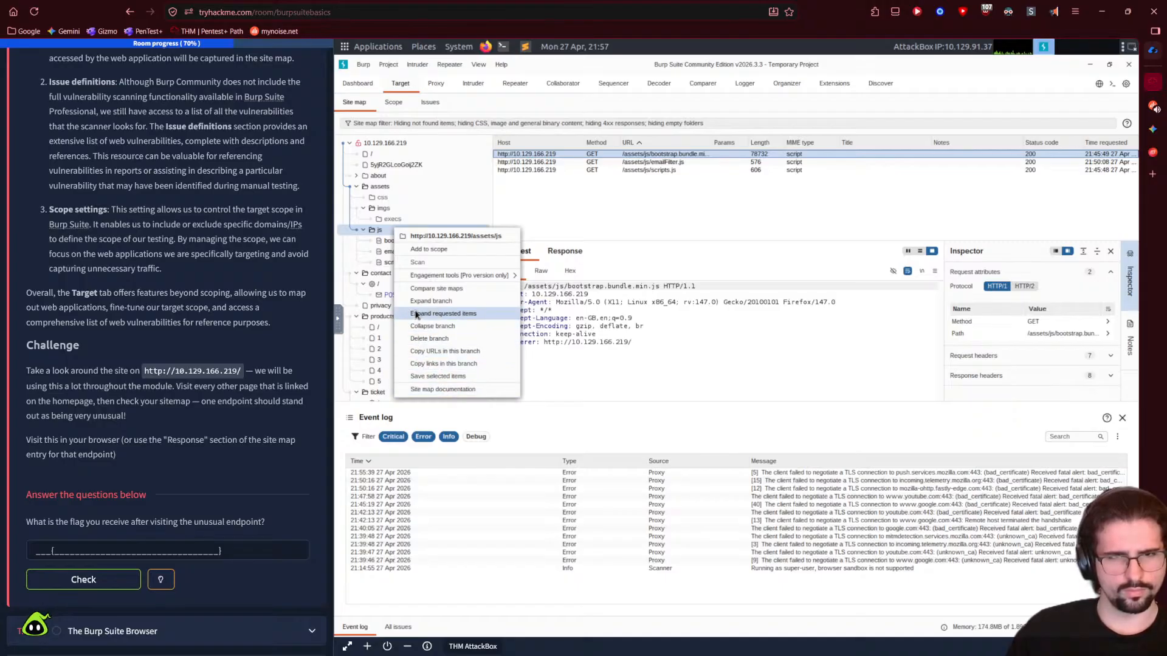
right_click(378, 234)
right_click(381, 235)
left_click(378, 231)
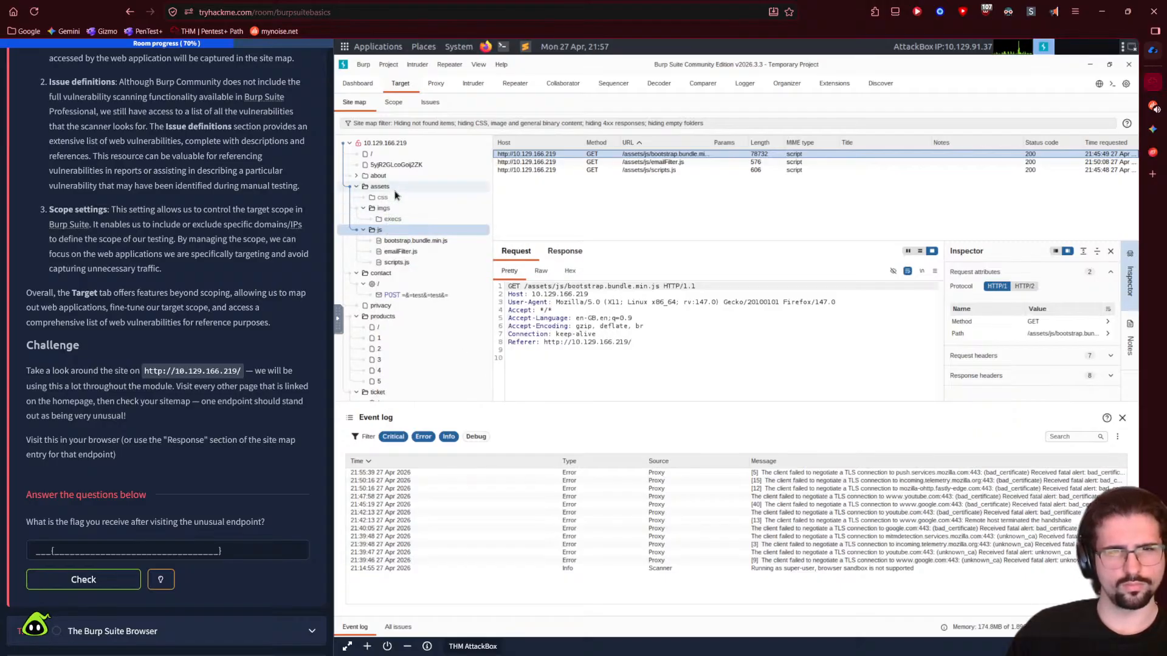
left_click(357, 176)
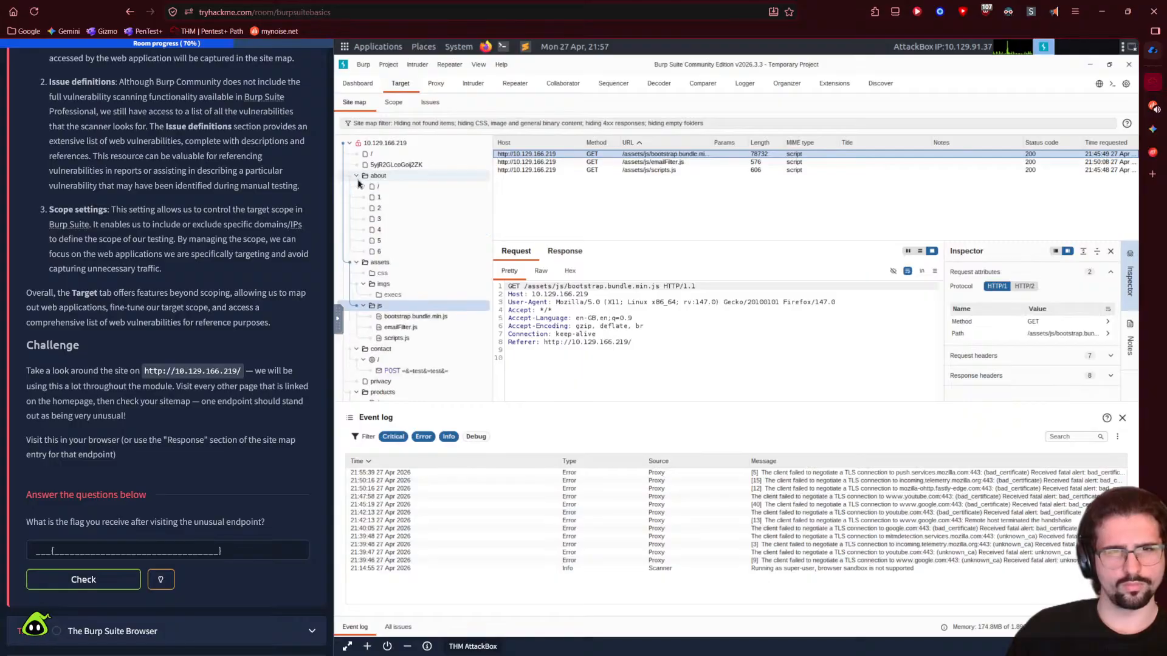
left_click(357, 177)
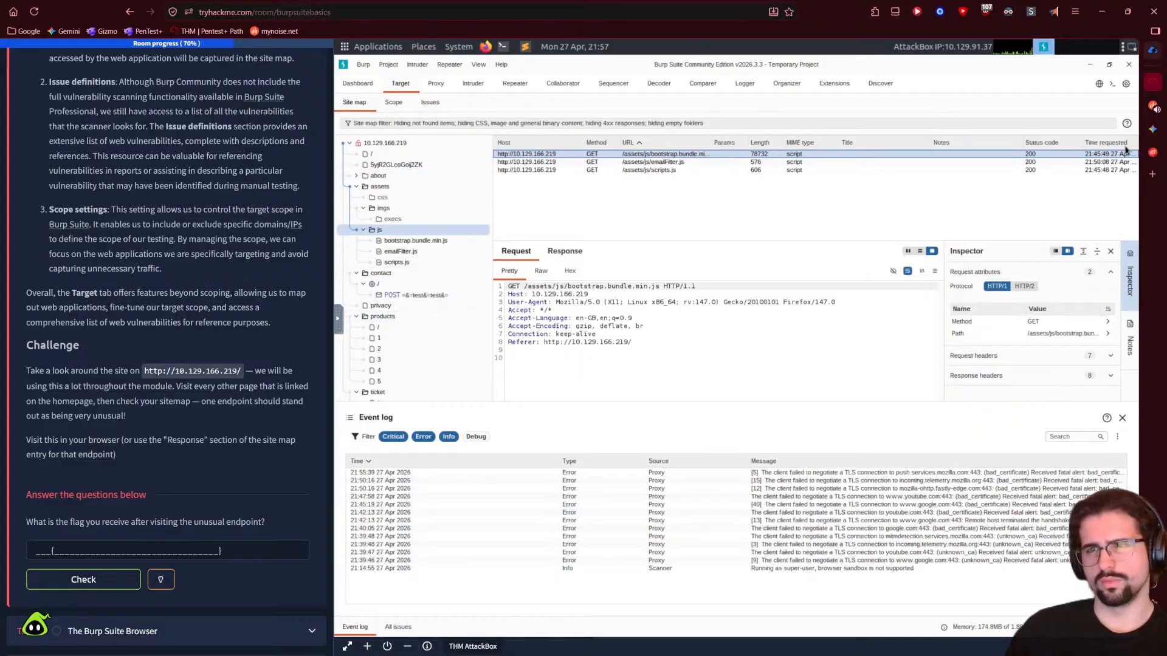
- Ask Gemini 'how would I visit it if I did find something with a .js', then return to the lab
left_click(1153, 130)
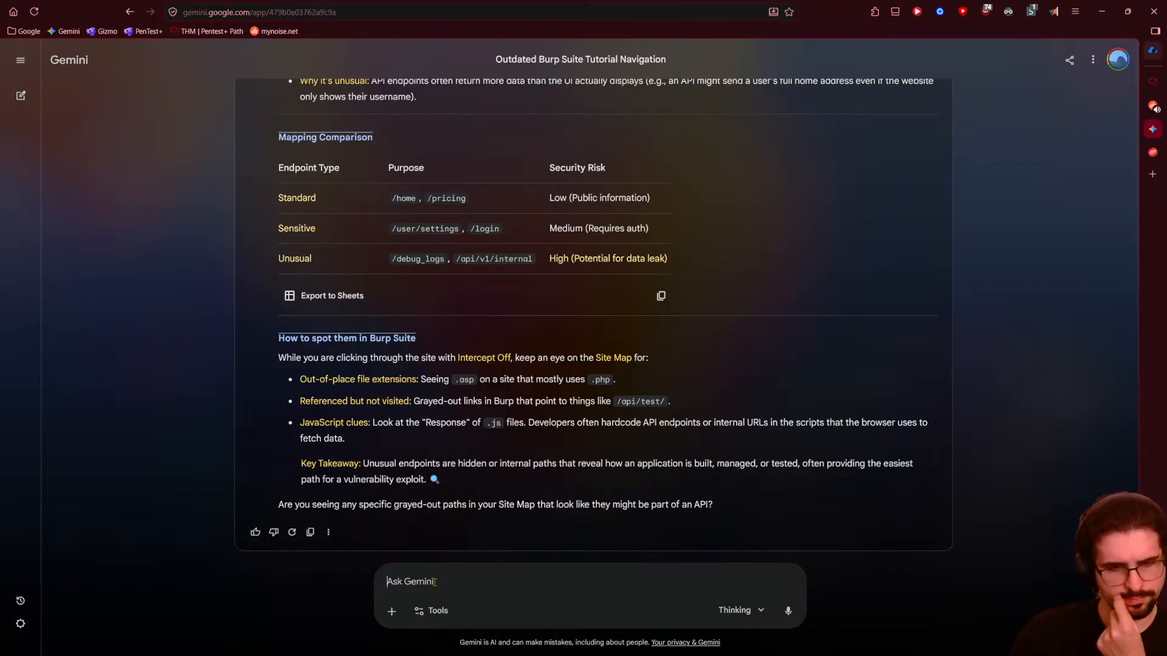
type("how would ")
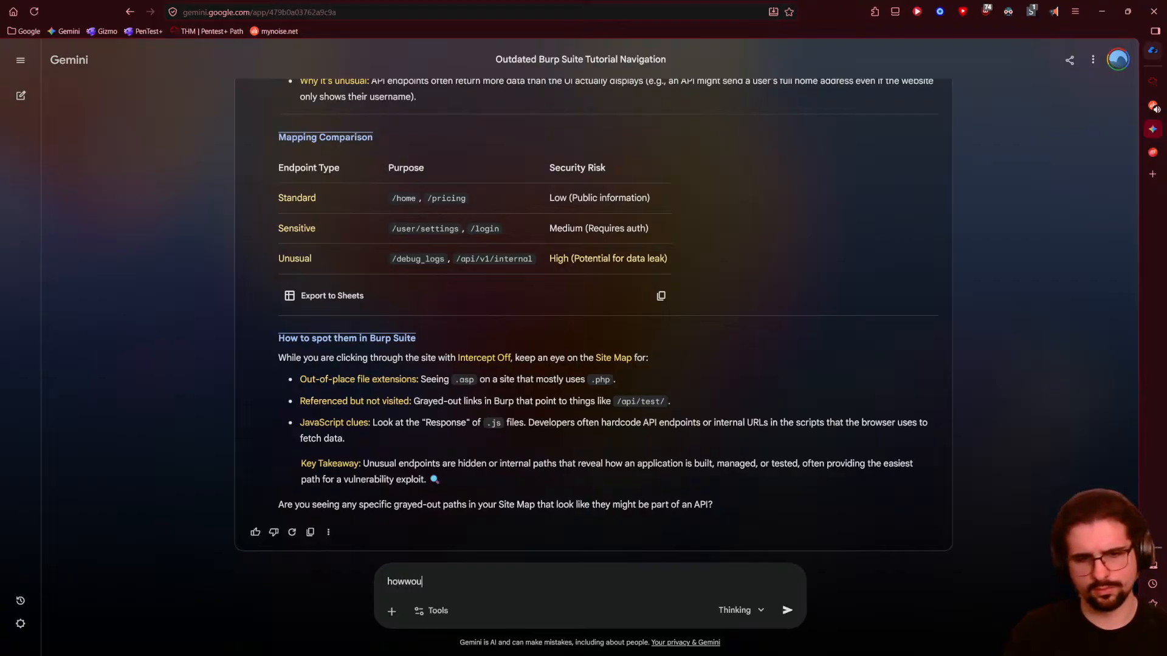
type("I visit it")
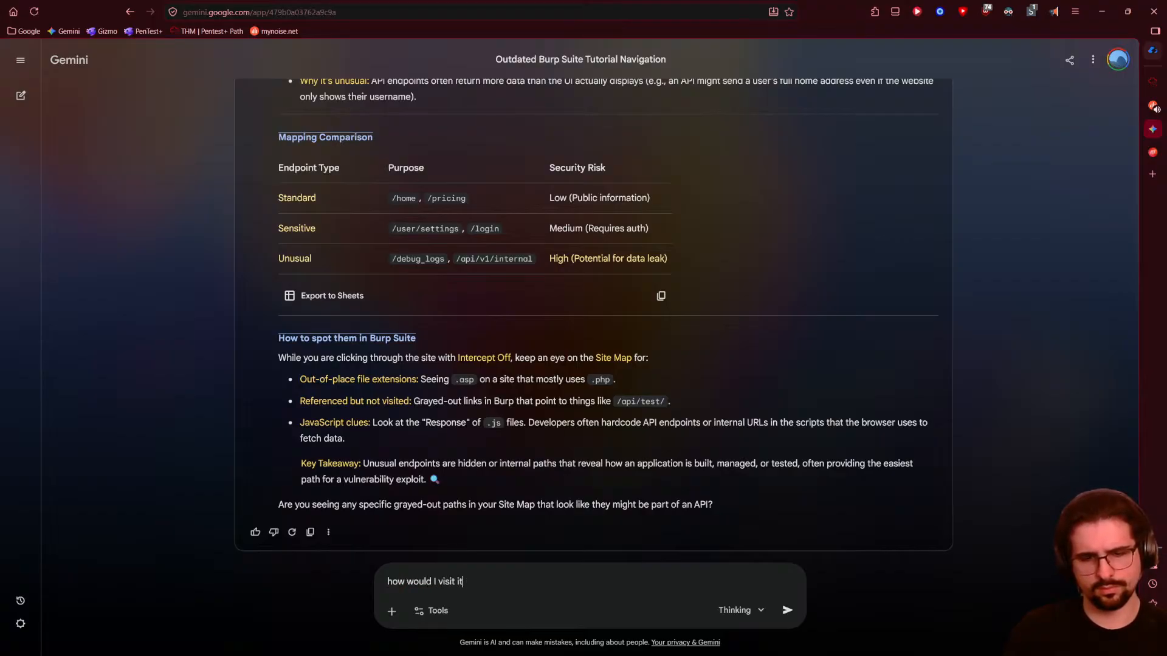
type(" if I did")
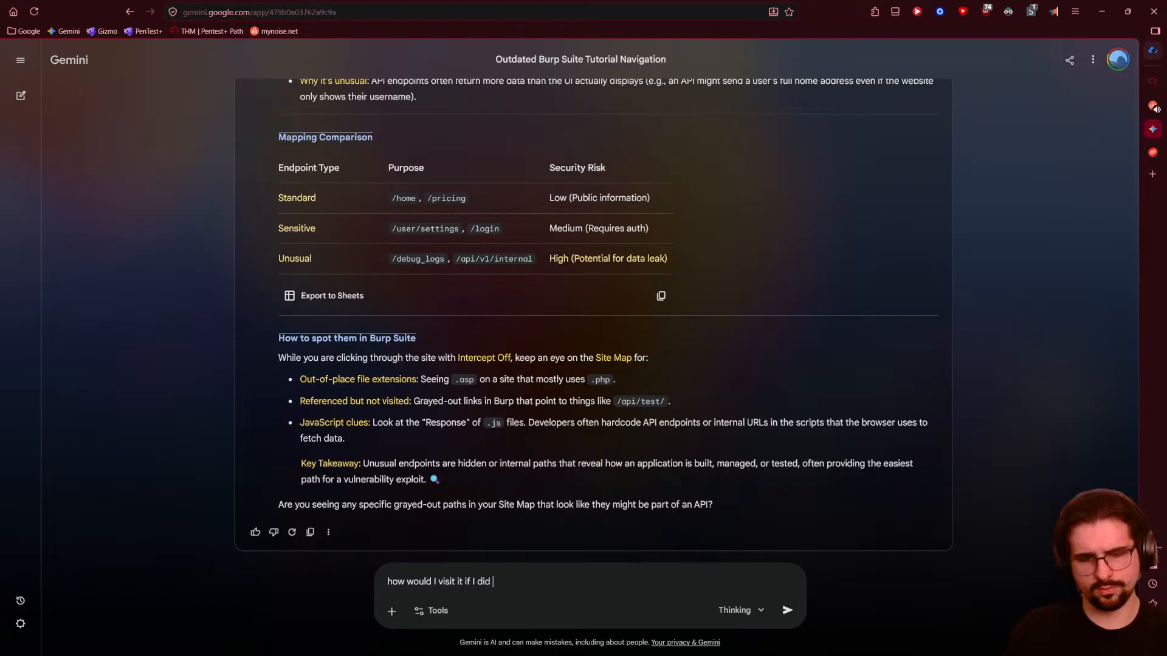
type(" find")
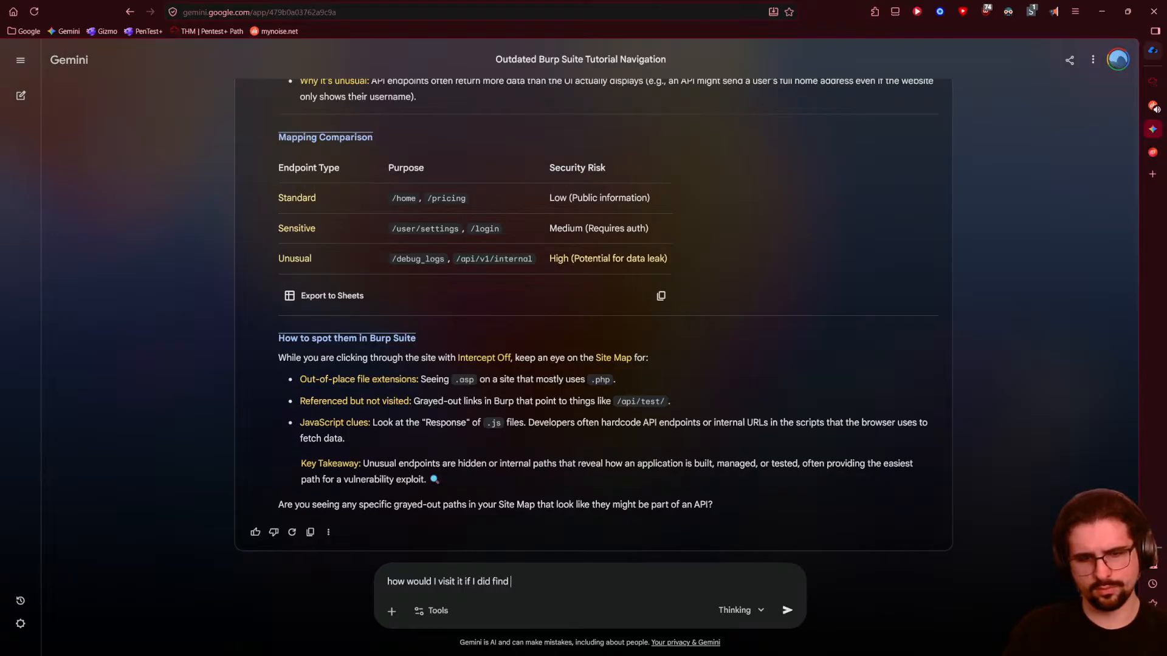
type(" someht")
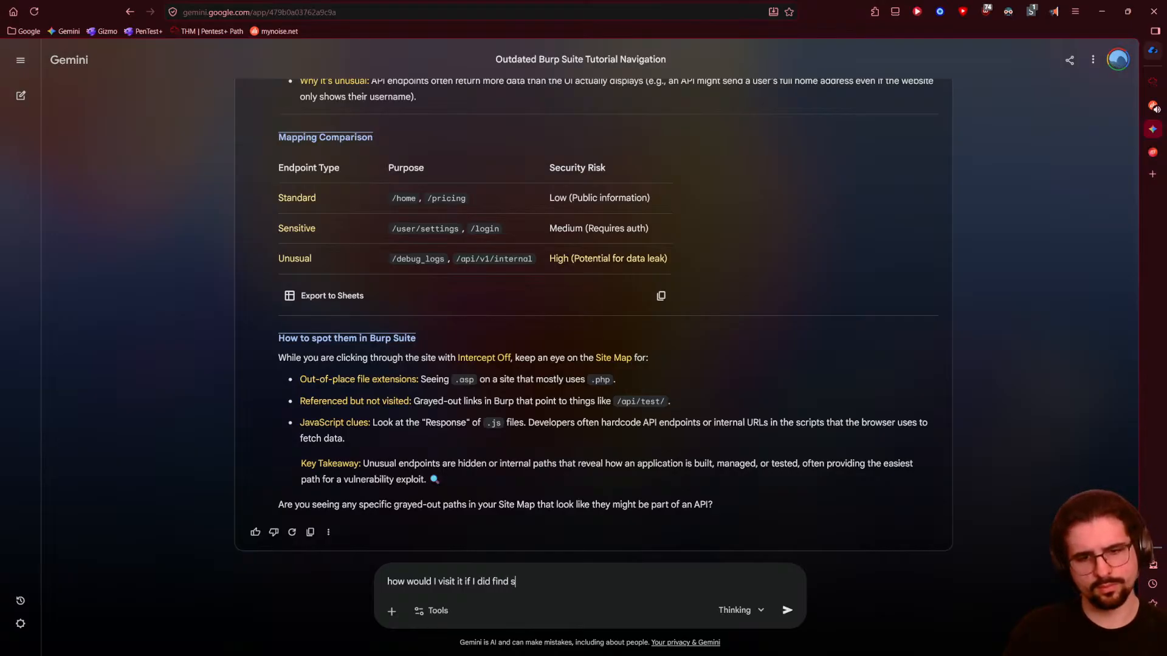
key("BackSpace")
key("BackSpace")
type("t")
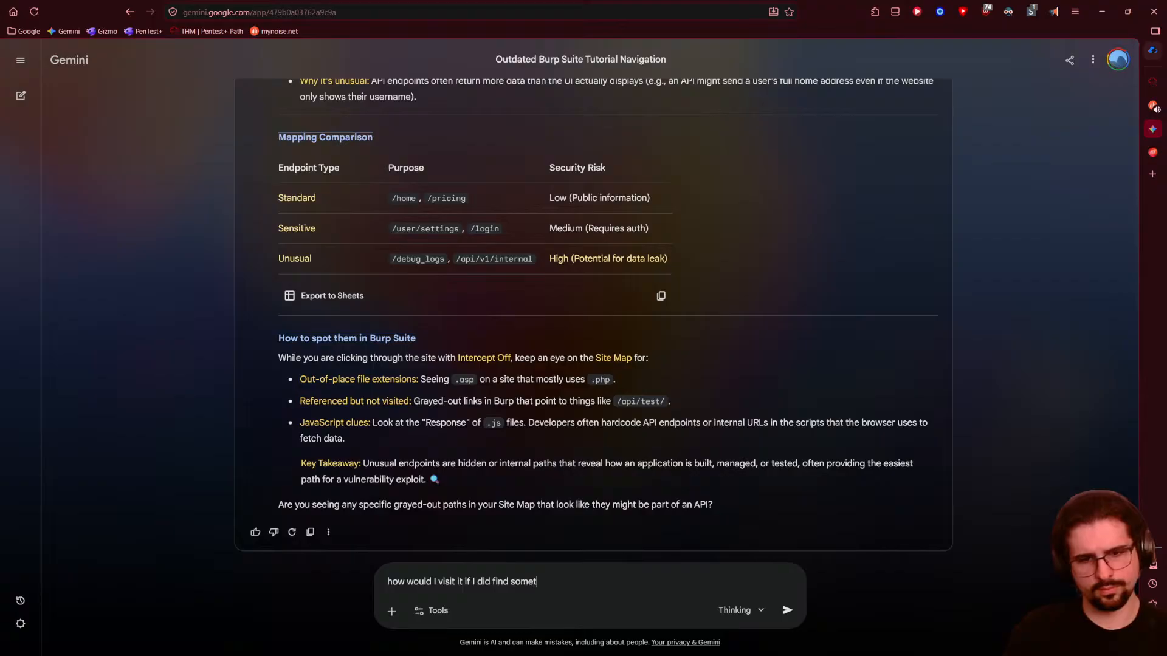
type("hing with a j.")
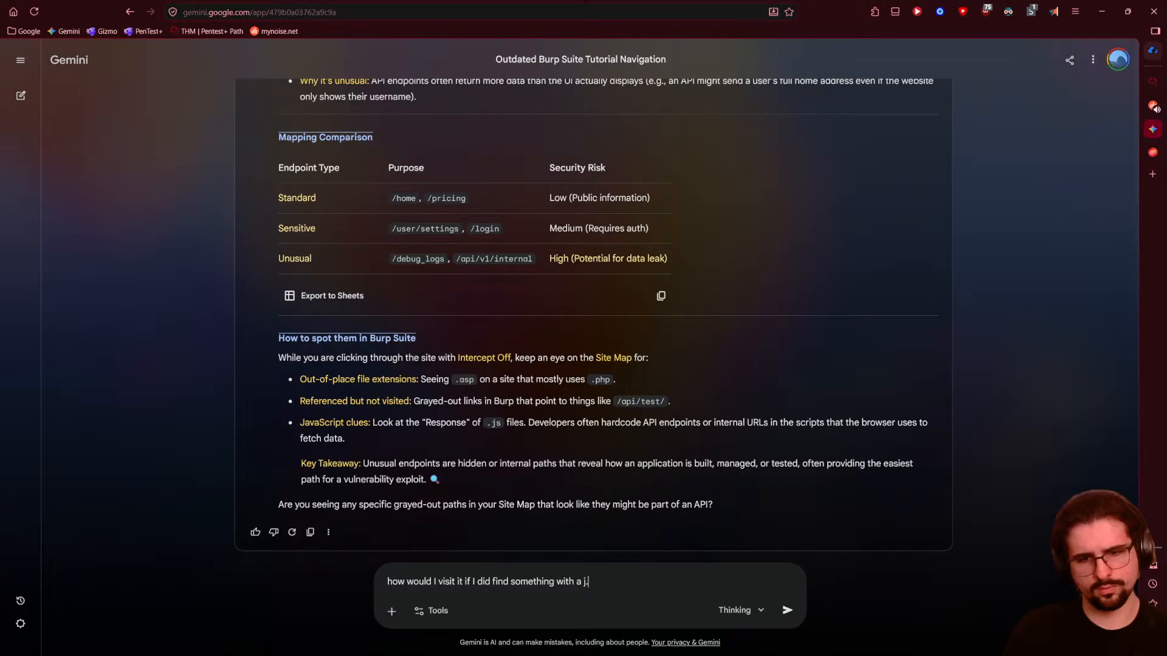
type("js")
key("Return")
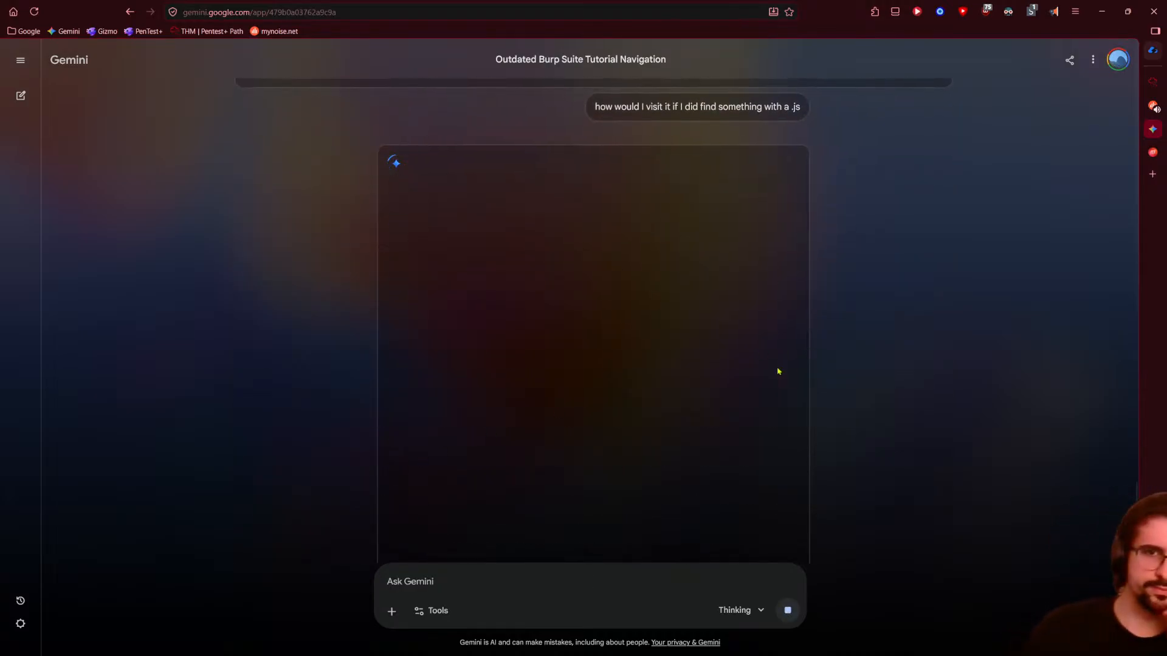
left_click(1152, 81)
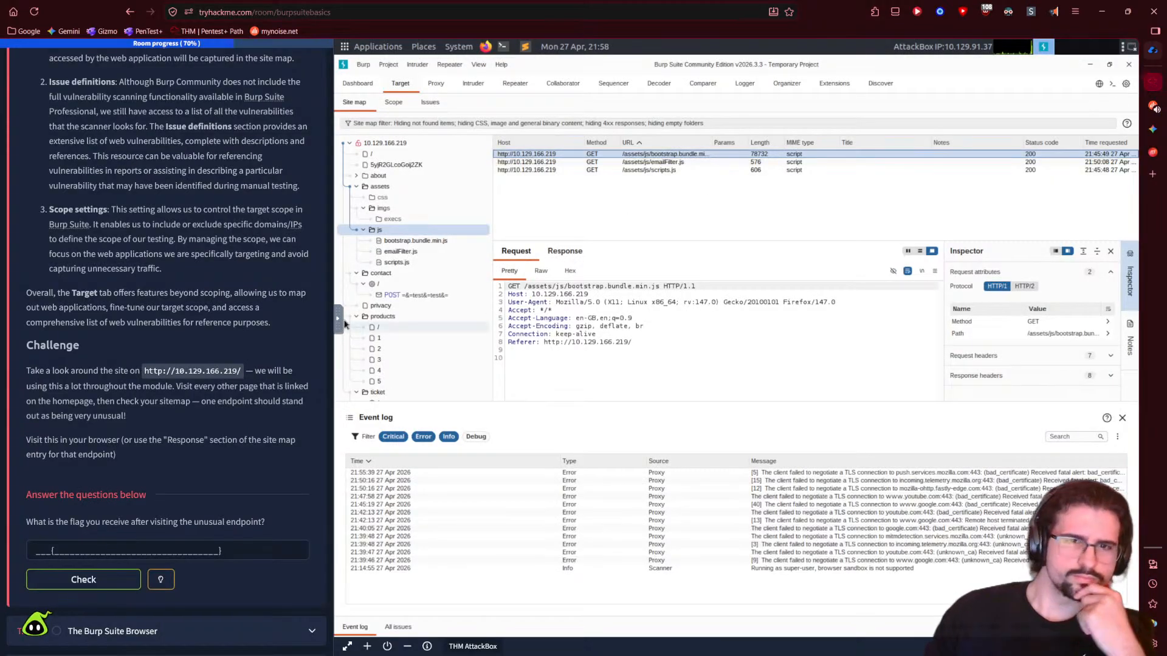
- Copy the bootstrap.bundle.min.js URL from the site map and open a new Firefox window
left_click(428, 241)
right_click(428, 243)
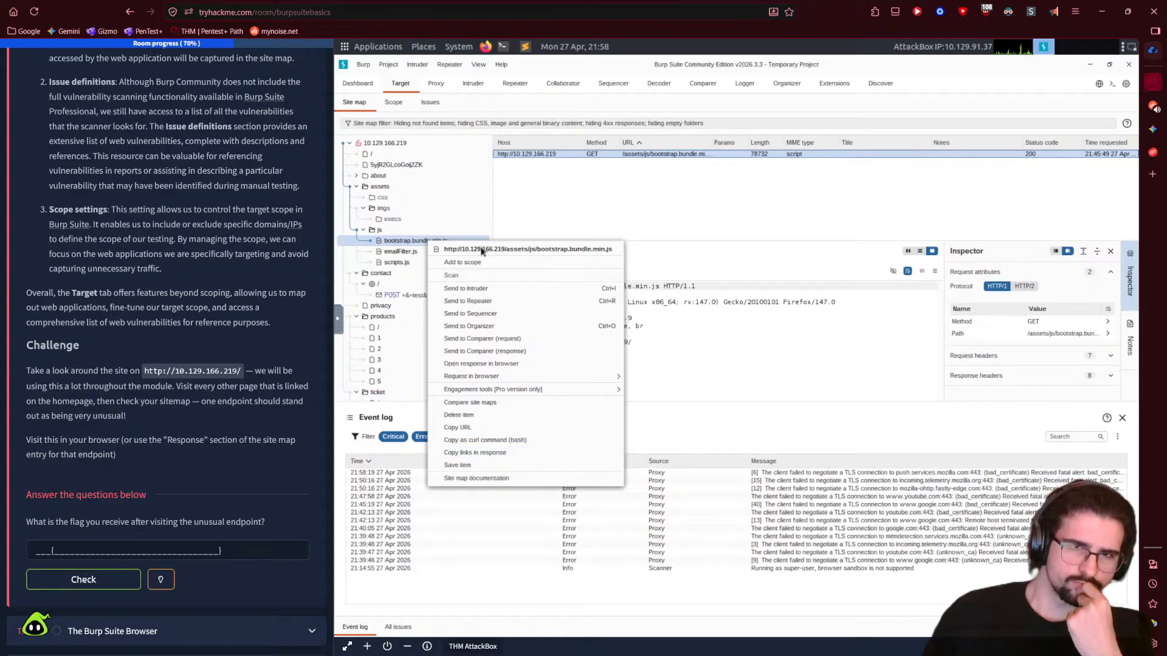
right_click(417, 245)
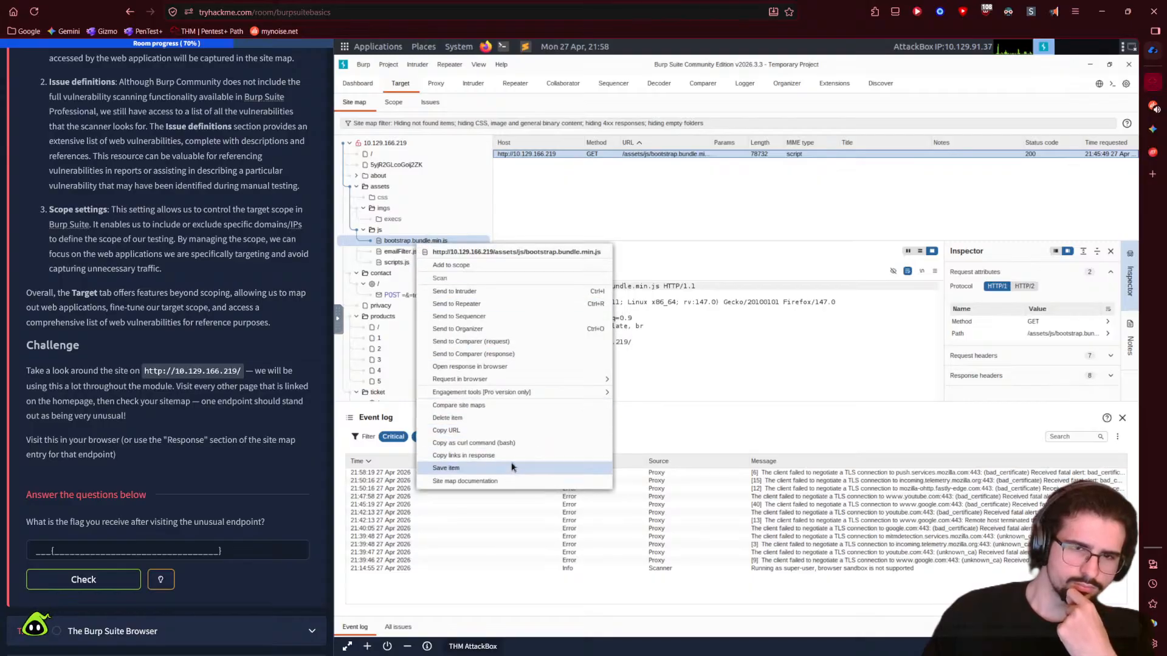
left_click(460, 431)
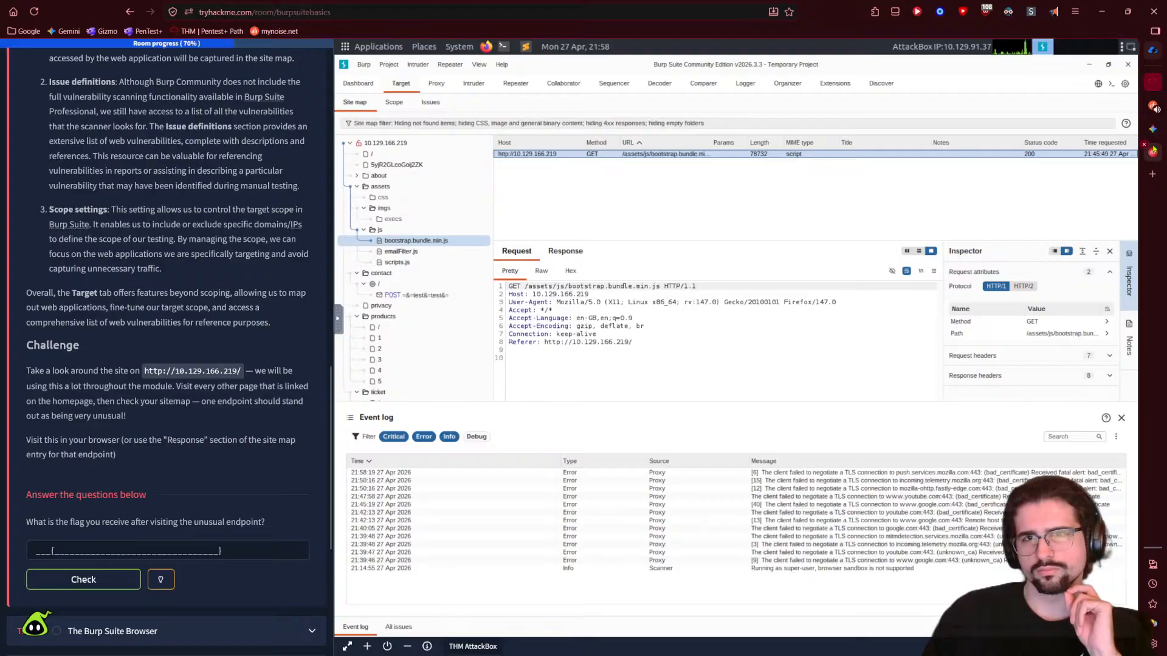
left_click(484, 48)
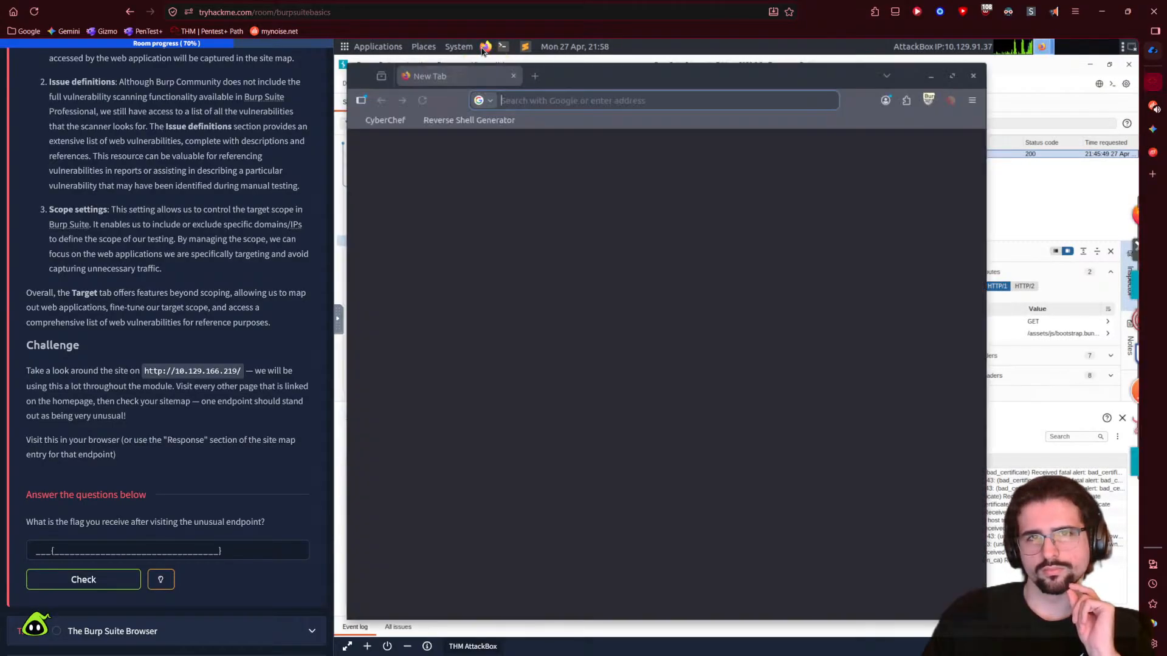
- Load the copied bootstrap.bundle.min.js URL in Firefox and scroll through the minified code
left_click(573, 103)
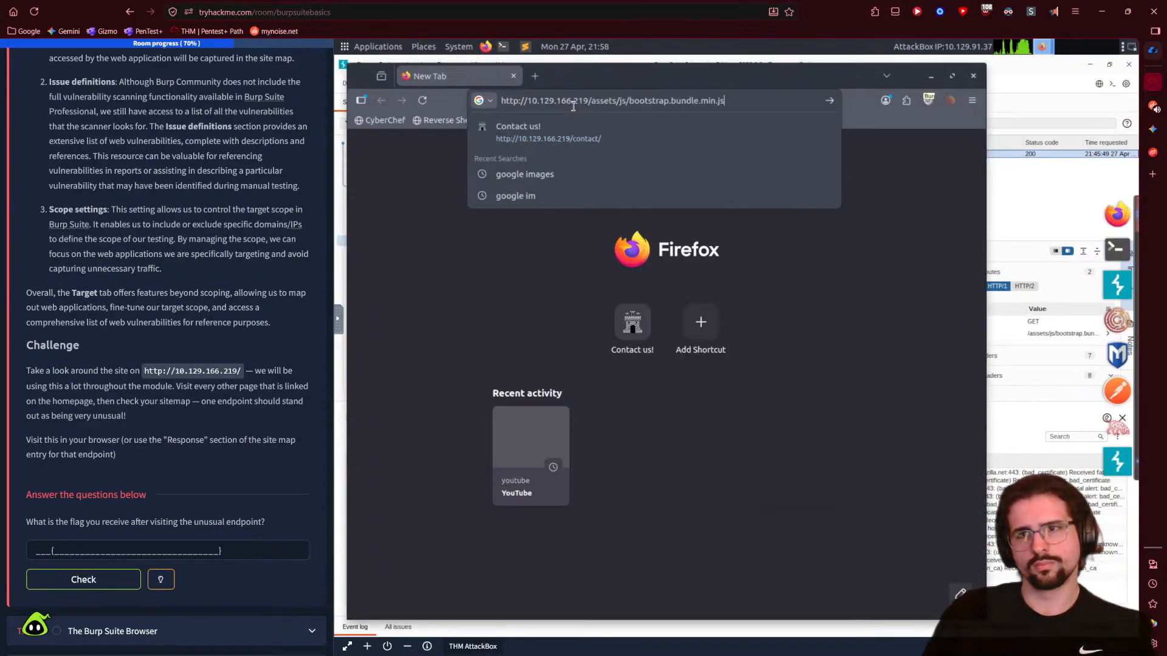
key("ctrl+v")
key("Return")
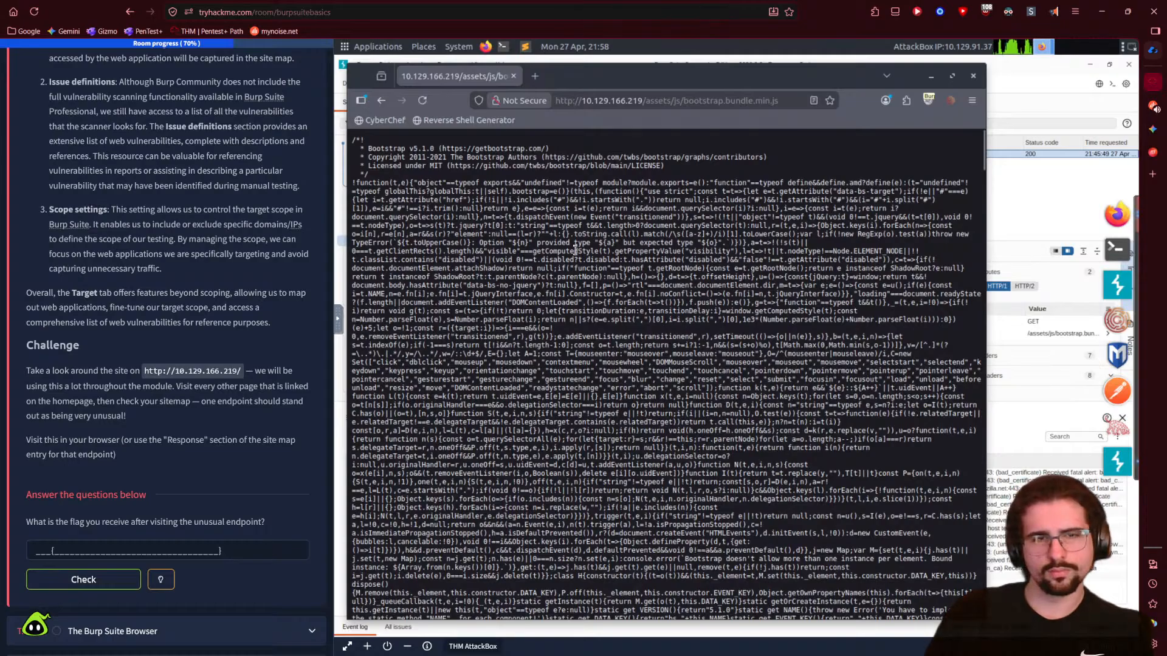
scroll(579, 277, "down", 15)
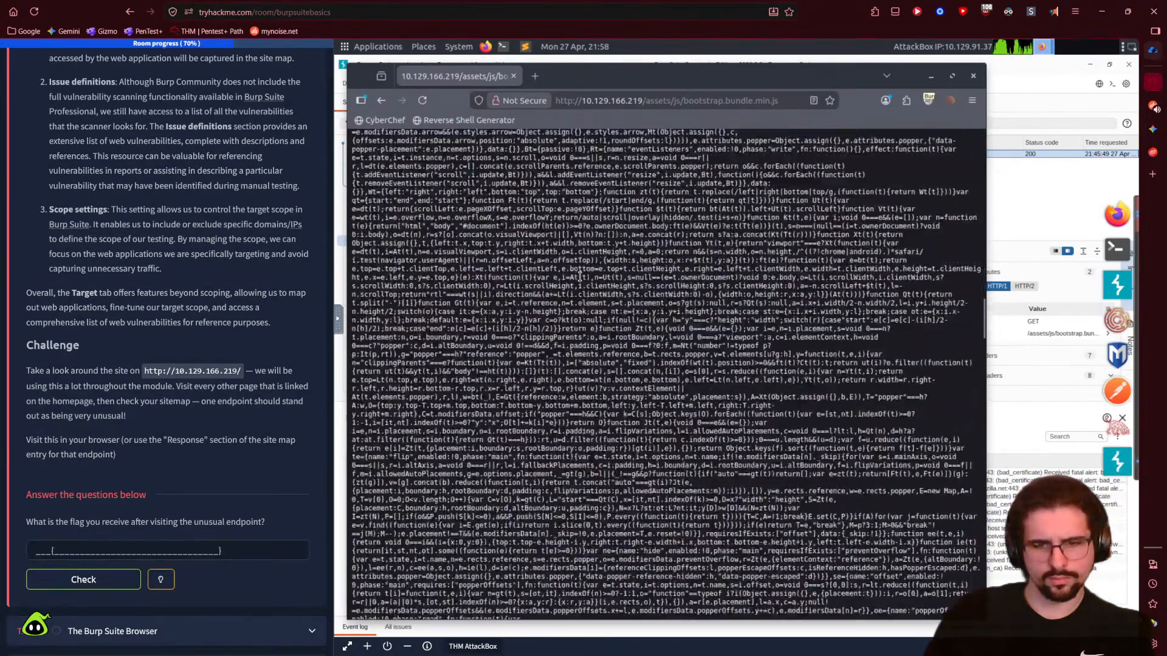
scroll(579, 277, "down", 10)
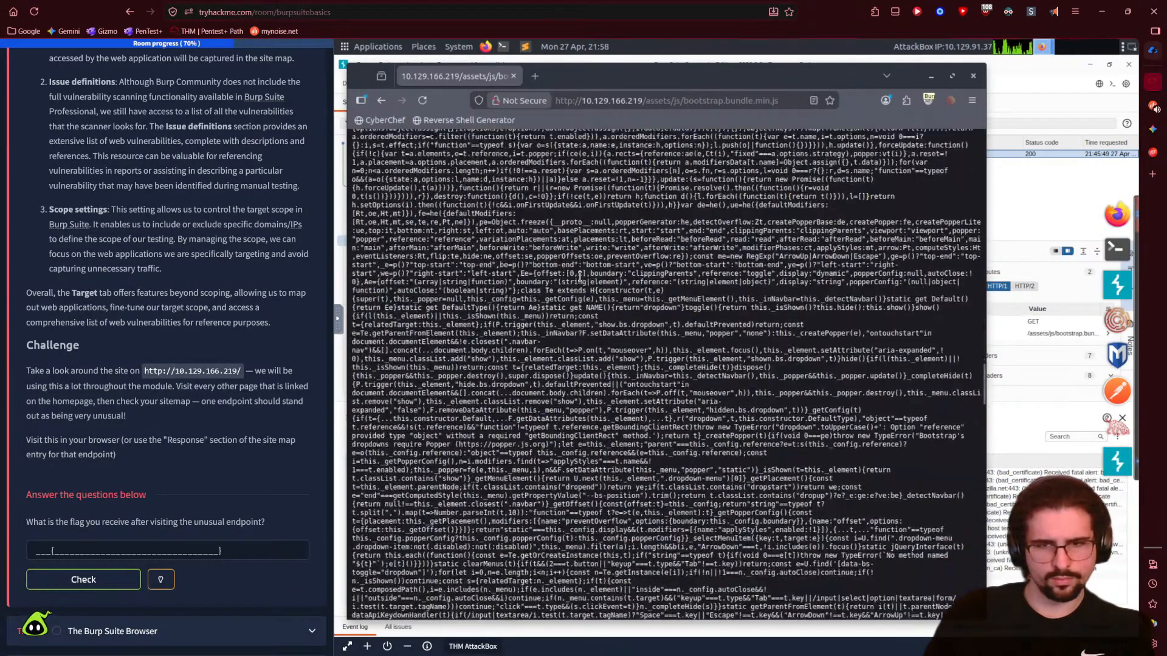
scroll(959, 336, "down", 10)
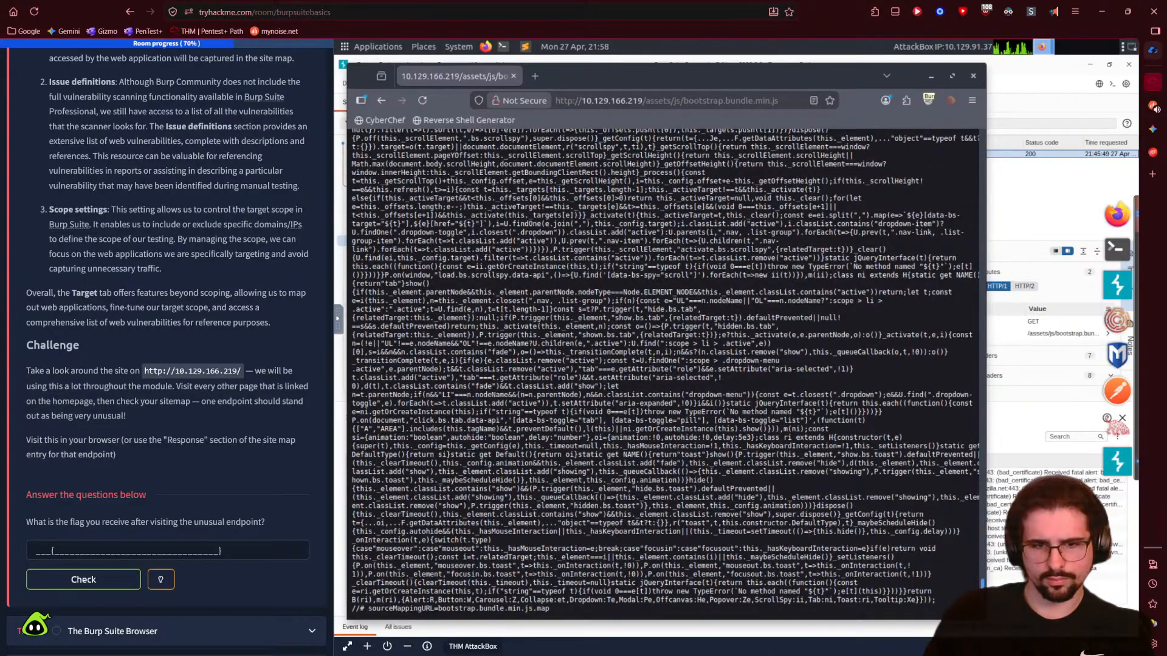
scroll(949, 141, "up", 20)
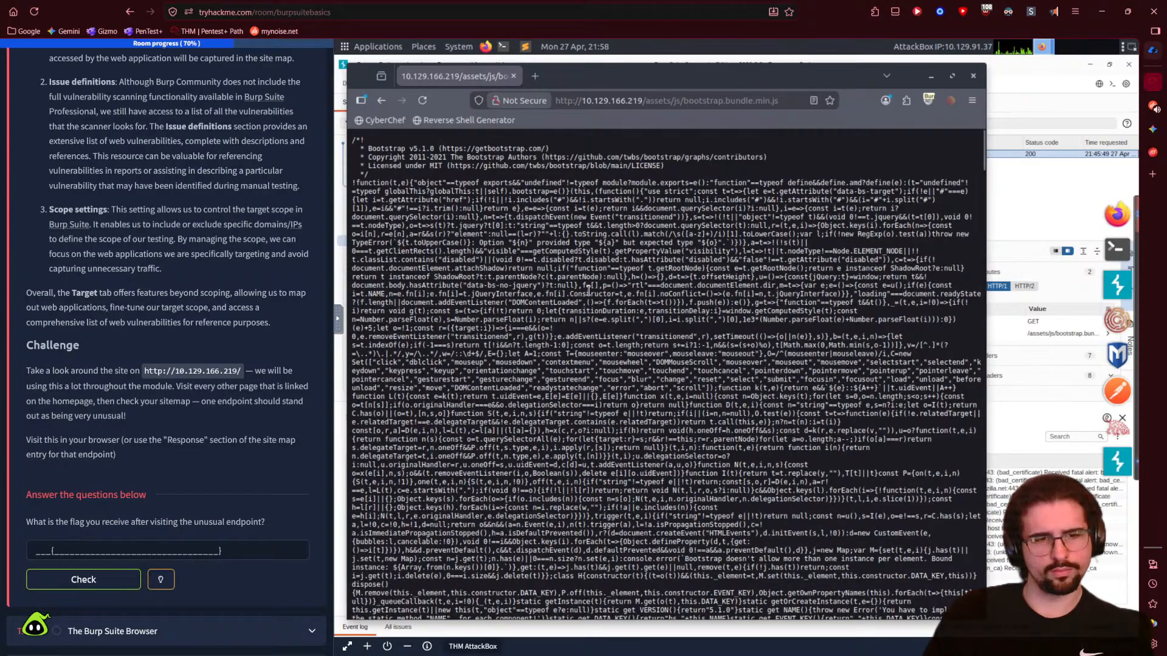
- Search the script for 'flag' and '{', then close the find bar and window to return to Burp
key("ctrl+f")
type("flag")
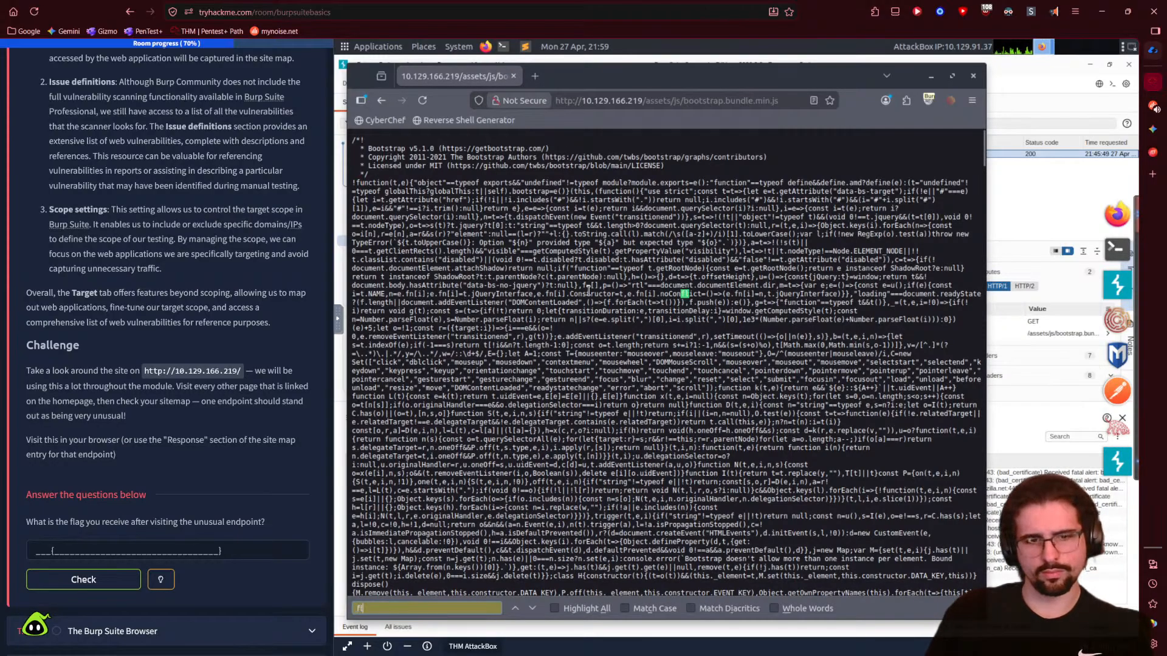
key("BackSpace")
key("BackSpace")
key("BackSpace")
key("BackSpace")
type("{")
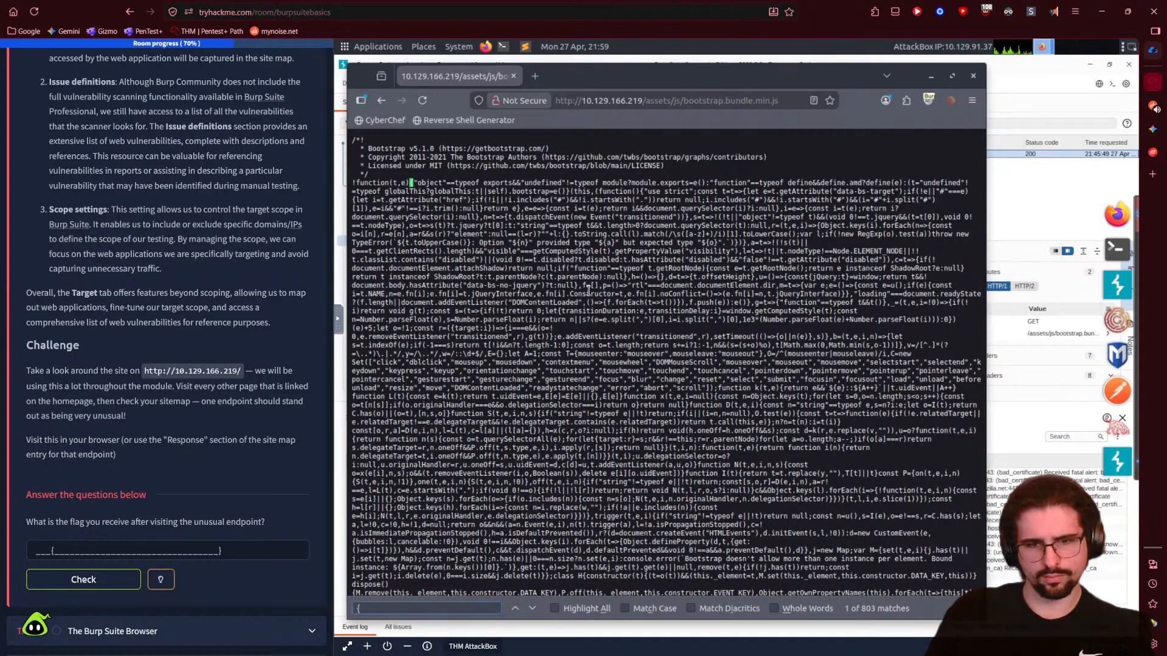
key("Return")
key("Return")
key("Return")
key("Return")
key("Return")
key("Return")
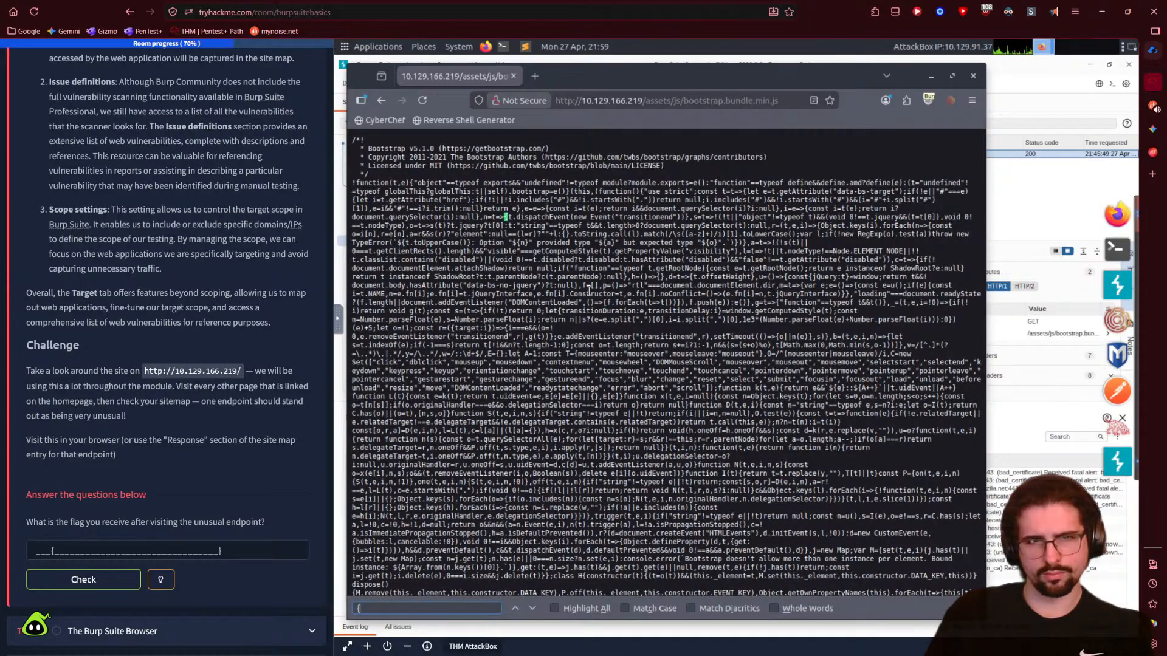
key("BackSpace")
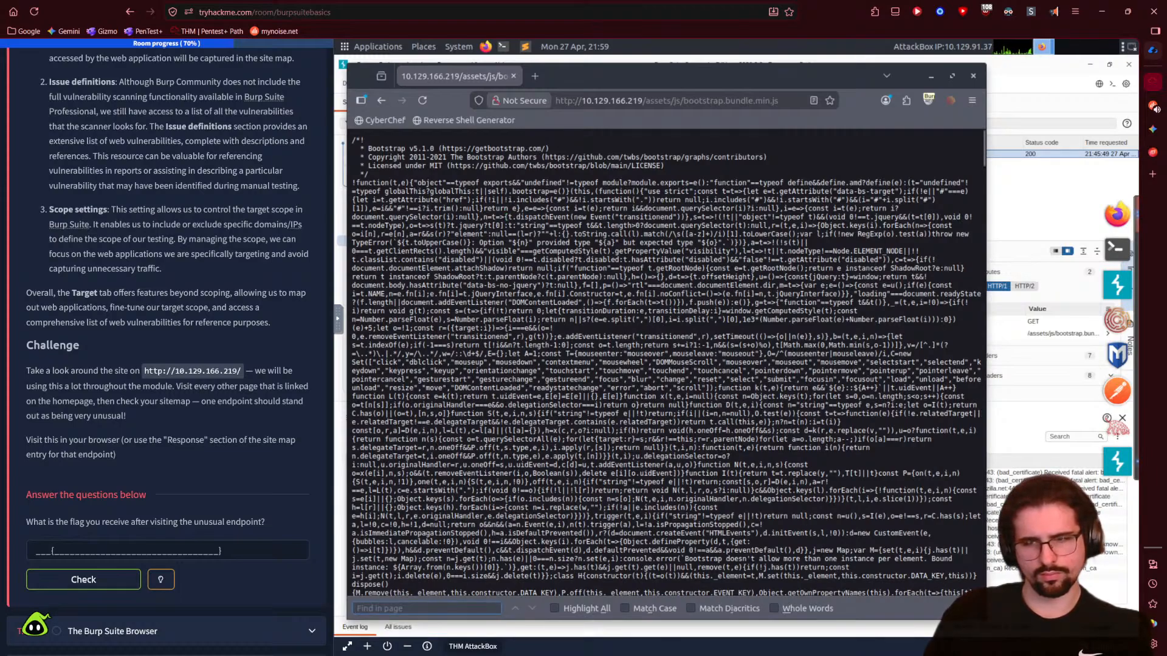
key("Escape")
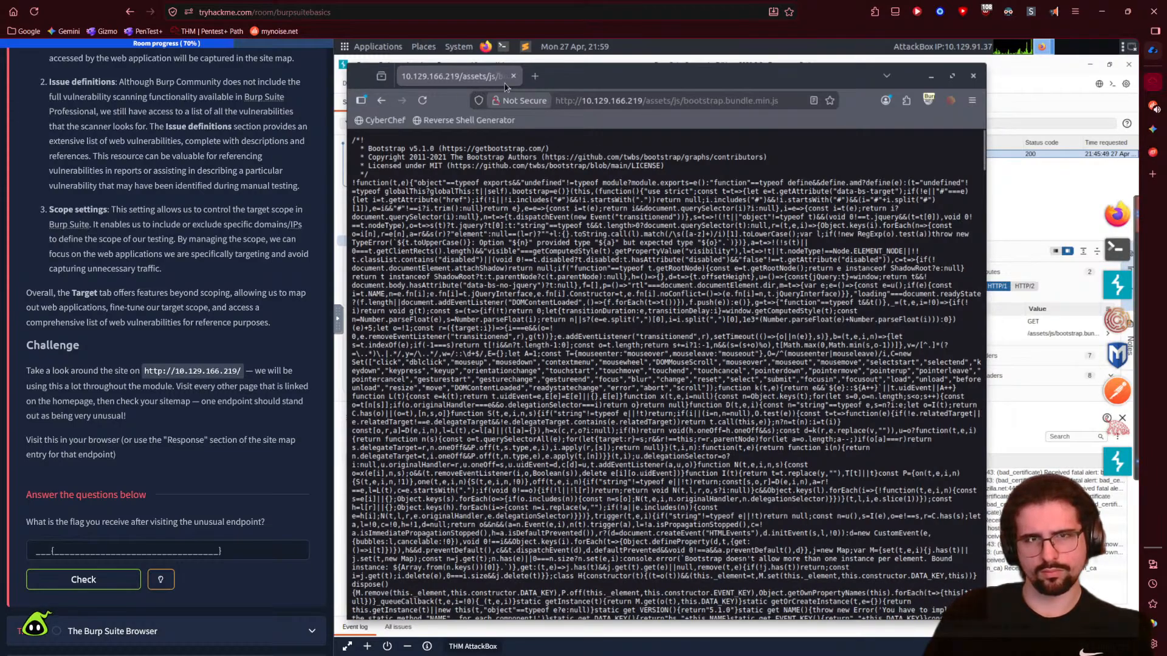
left_click(930, 76)
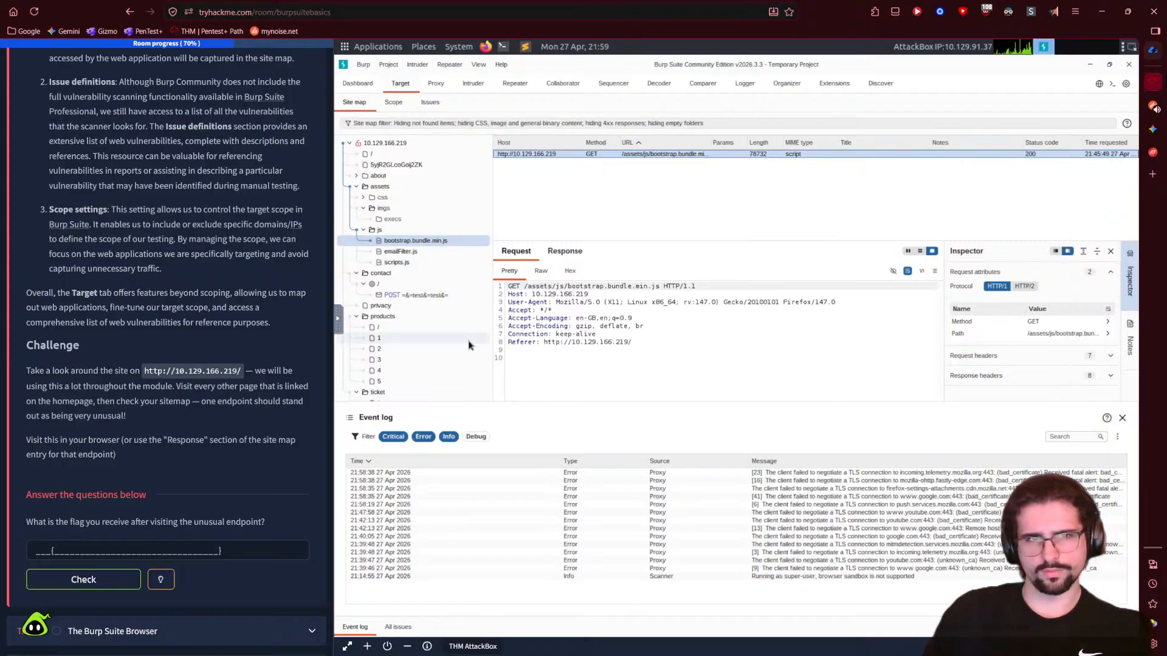
- Inspect the emailFilter.js, scripts.js, POST /contact/ and privacy requests, then return to Gemini
left_click(400, 251)
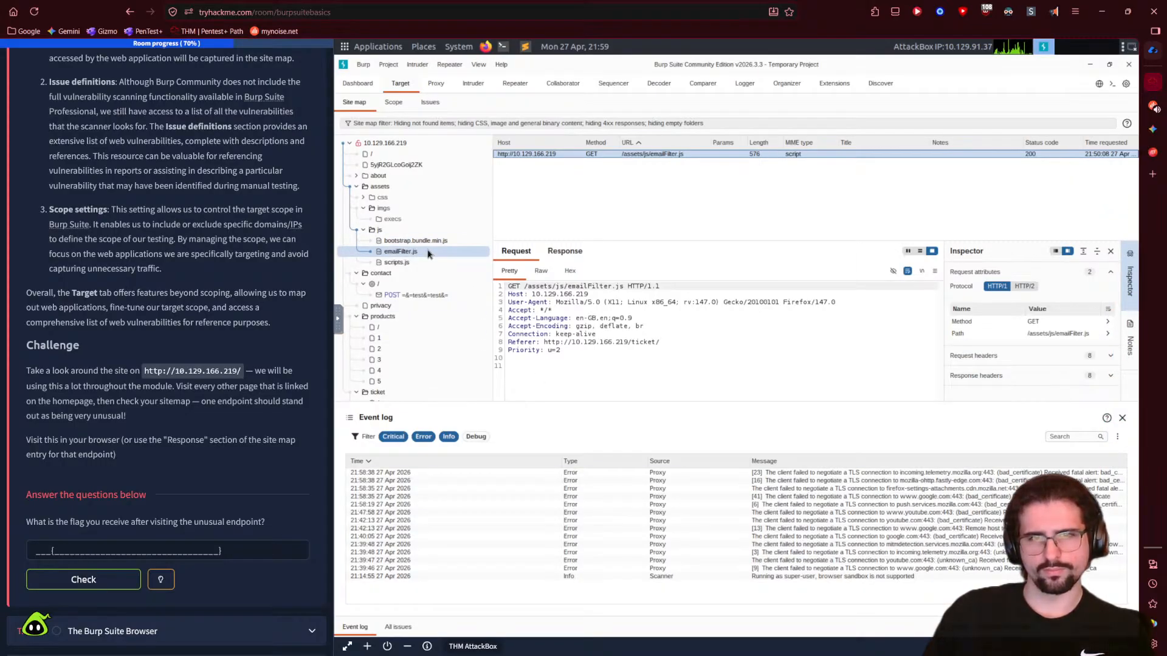
left_click(414, 263)
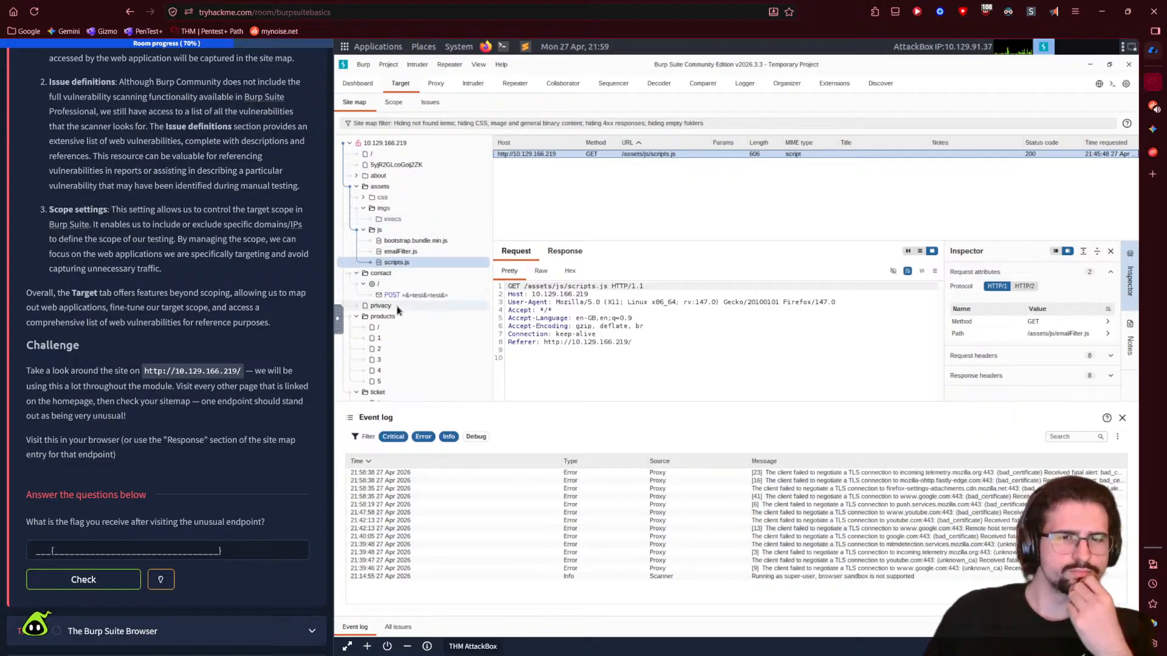
left_click(427, 296)
right_click(435, 298)
left_click(408, 295)
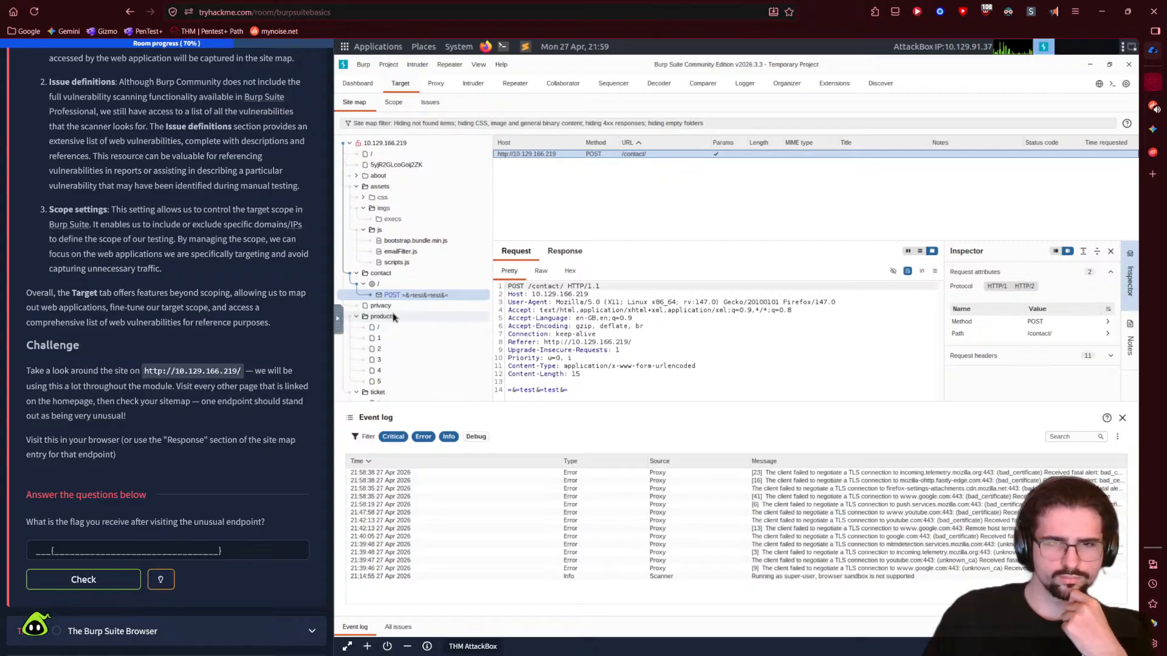
left_click(393, 309)
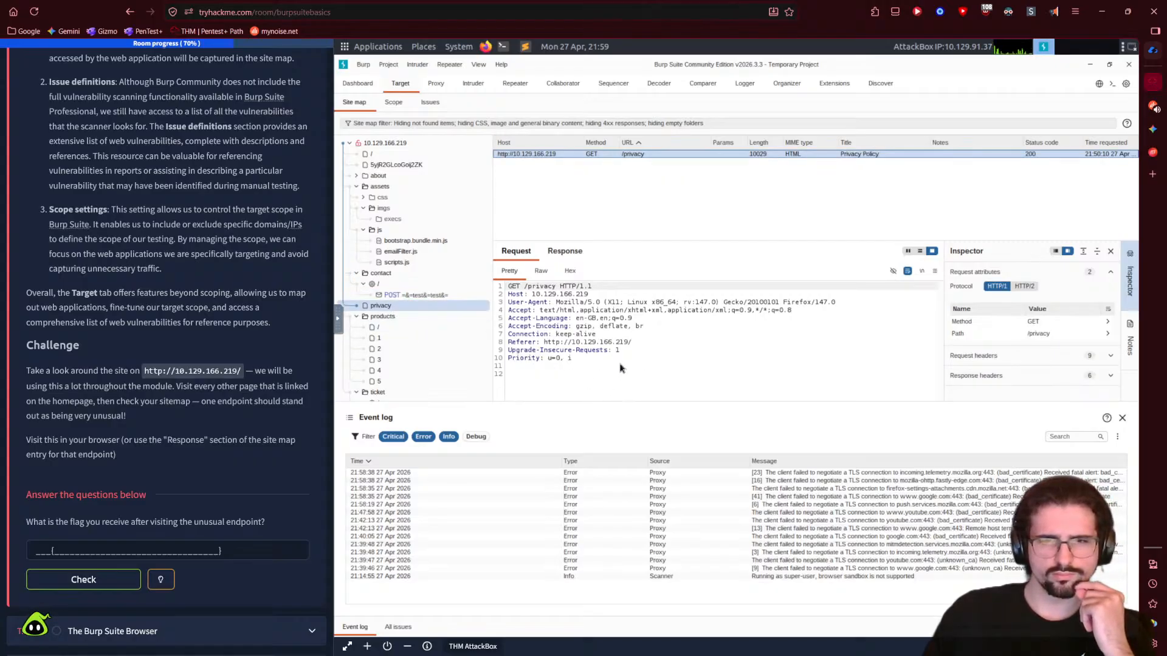
left_click(1152, 129)
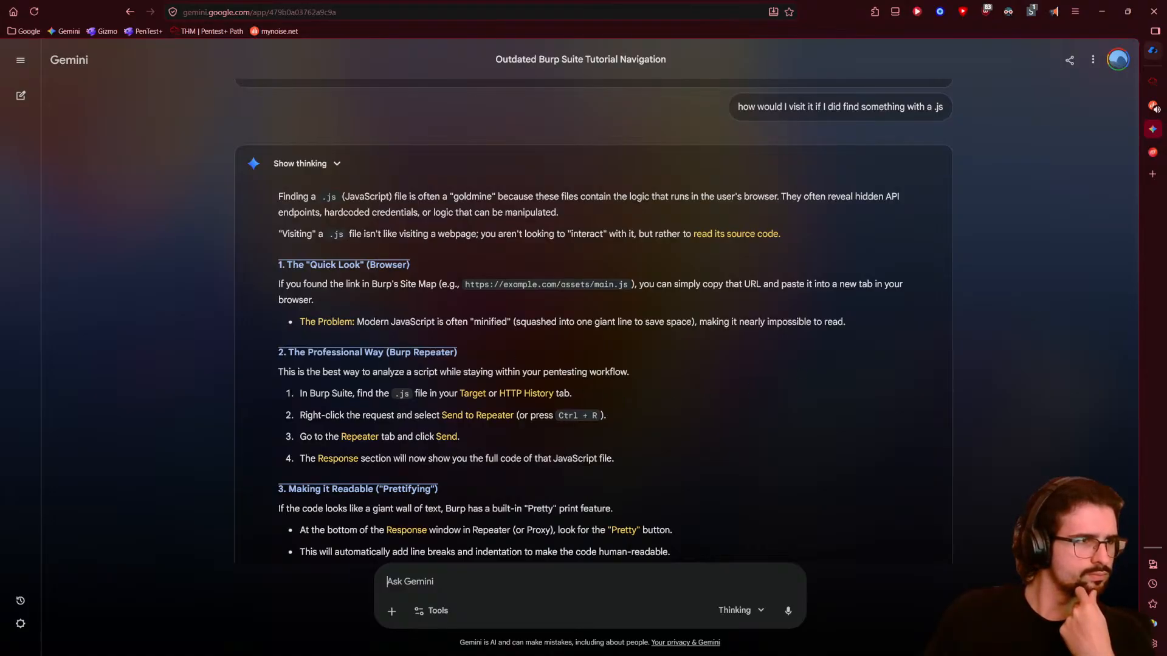
scroll(208, 411, "down", 1)
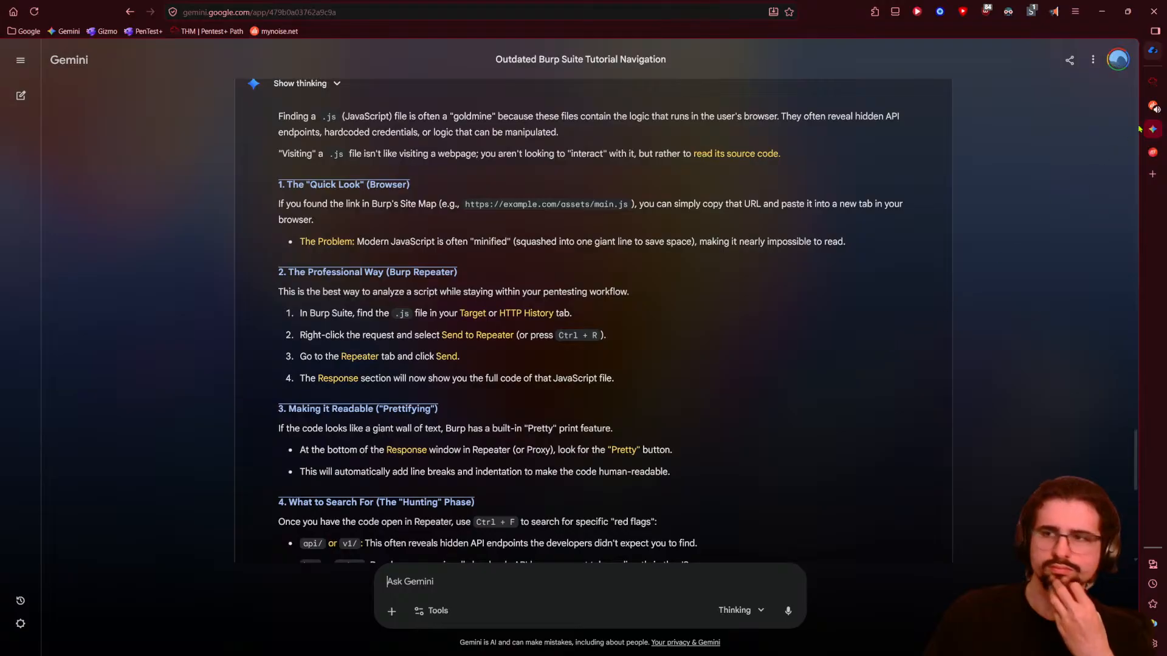
- Back in Burp's site map, expand the js folder to list its three scripts
left_click(1153, 81)
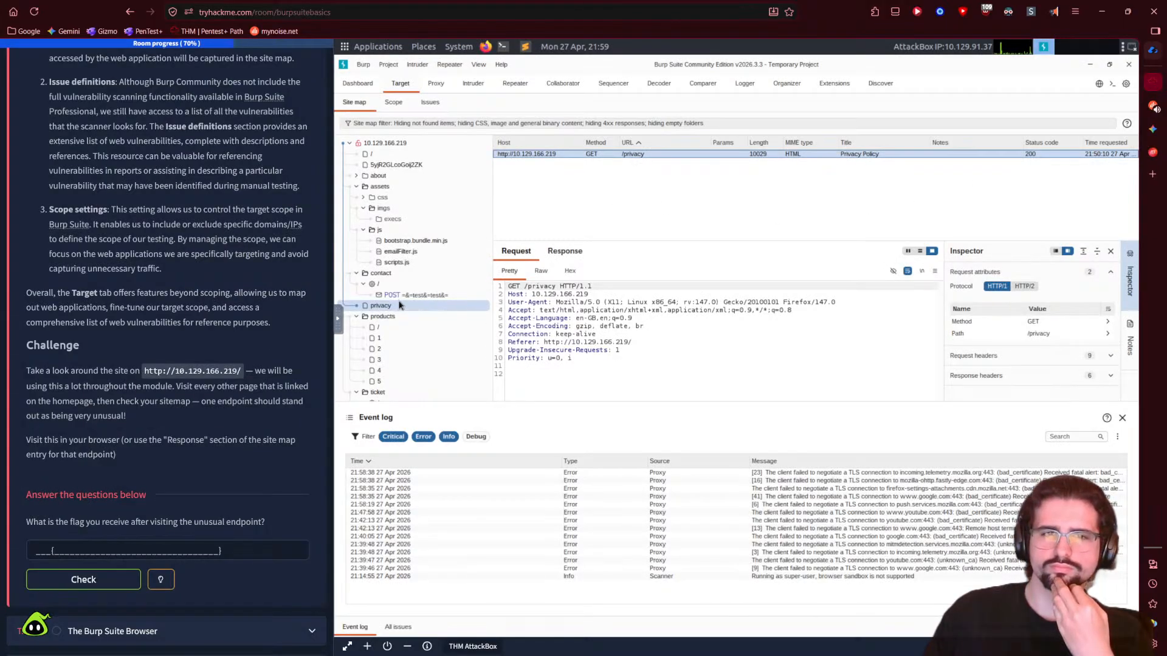
left_click(401, 251)
left_click(399, 230)
right_click(398, 233)
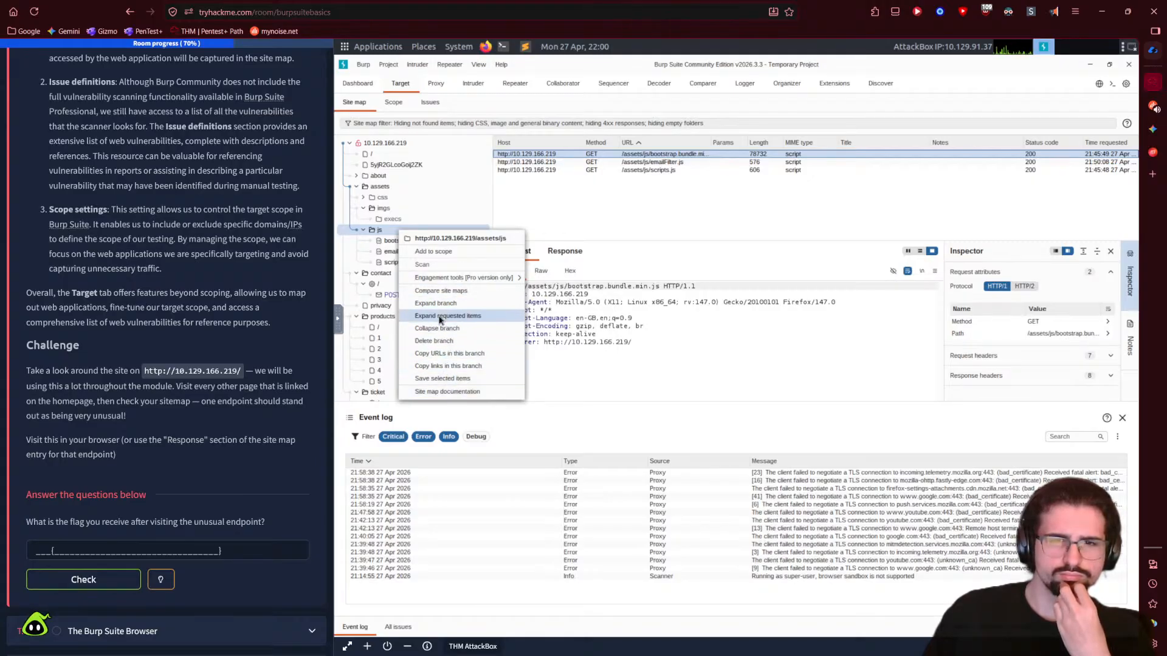
mouse_move(451, 281)
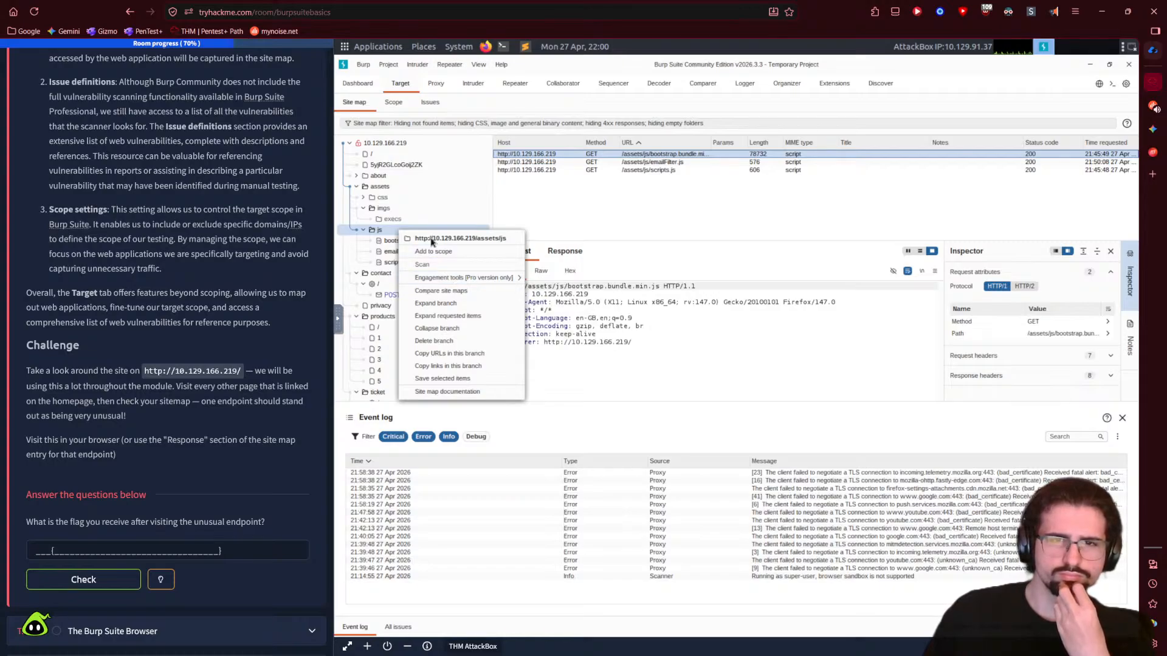
left_click(381, 231)
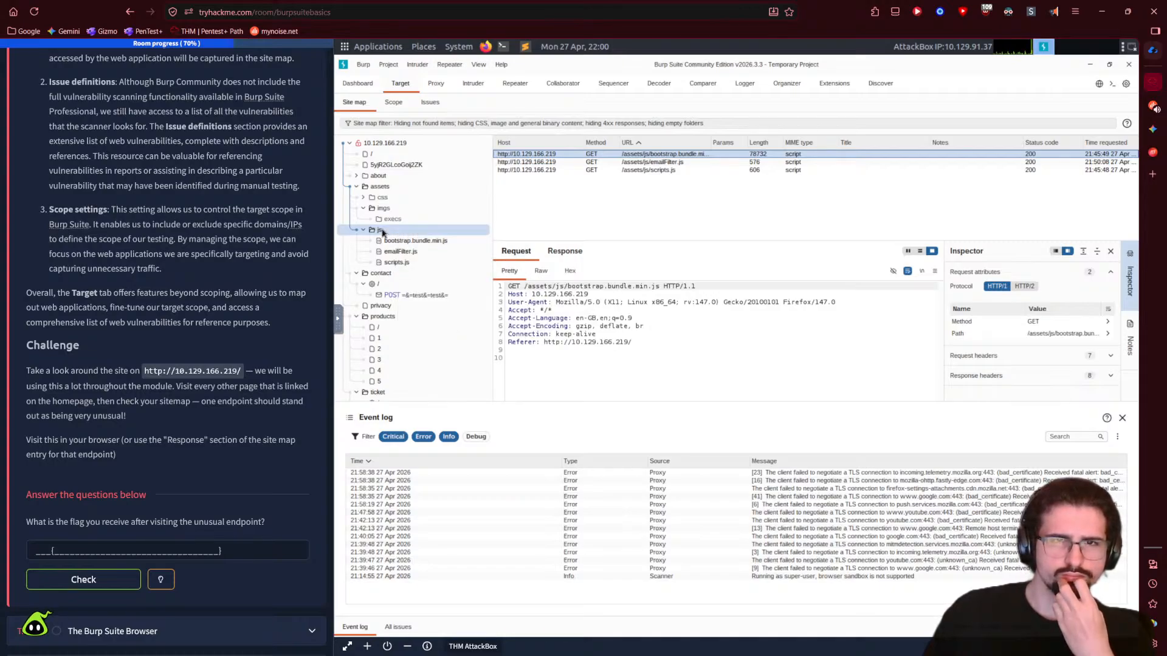
left_click(515, 83)
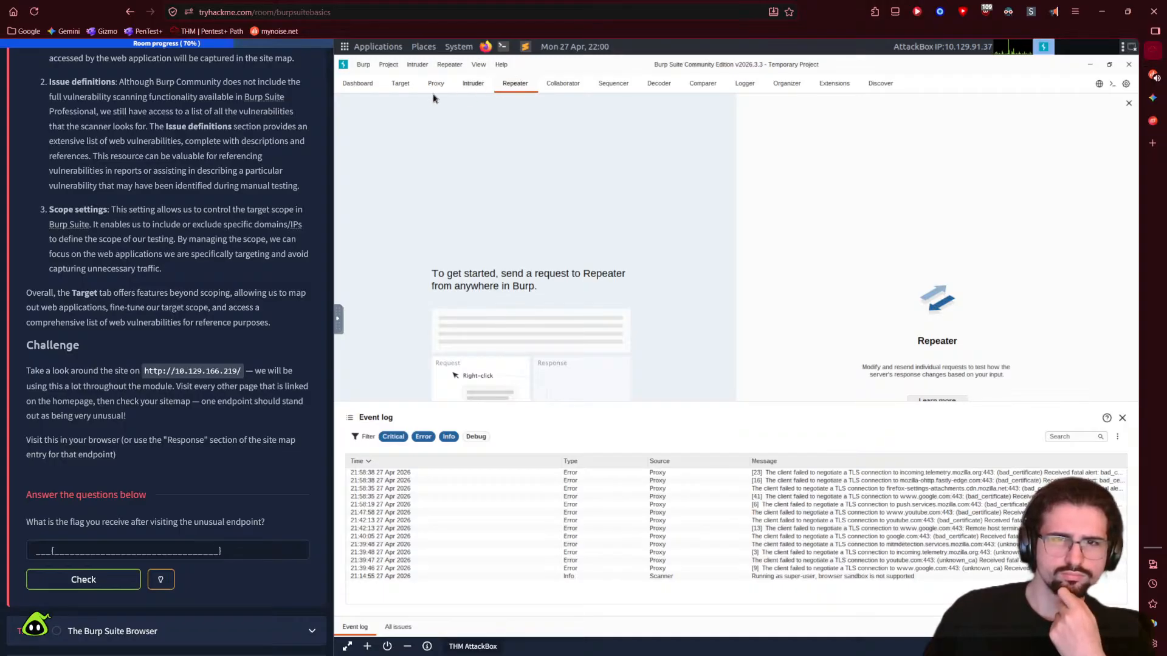
left_click(409, 87)
- Send the bootstrap.bundle.min.js request to Repeater and inspect its method and path attributes
right_click(390, 232)
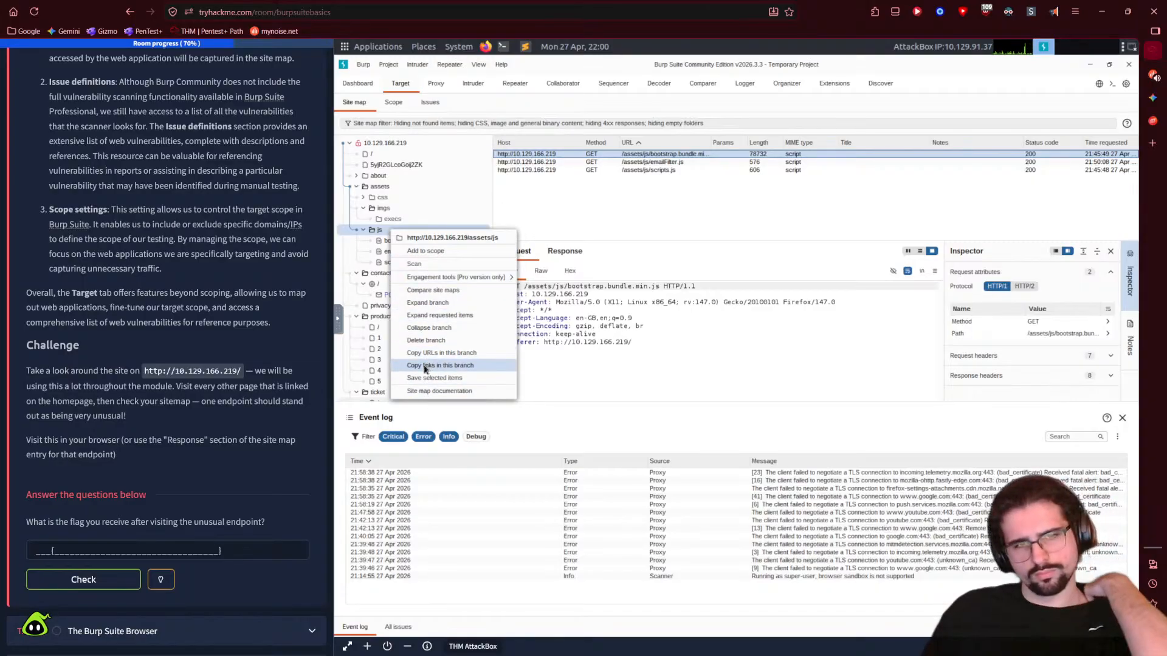
left_click(381, 235)
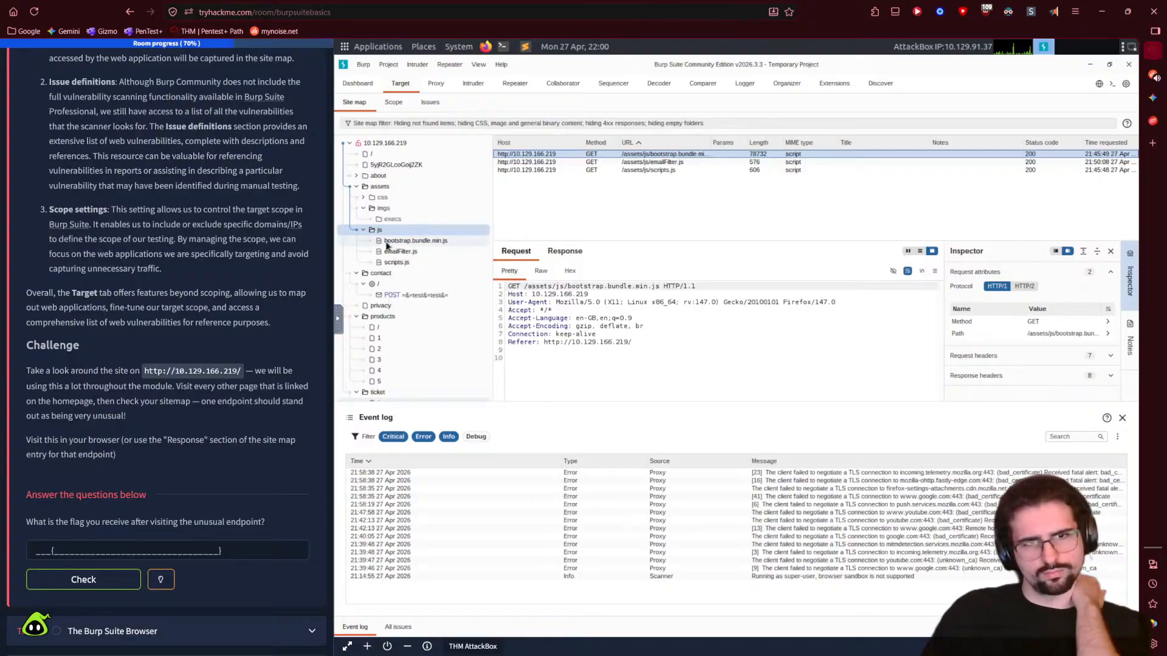
right_click(386, 244)
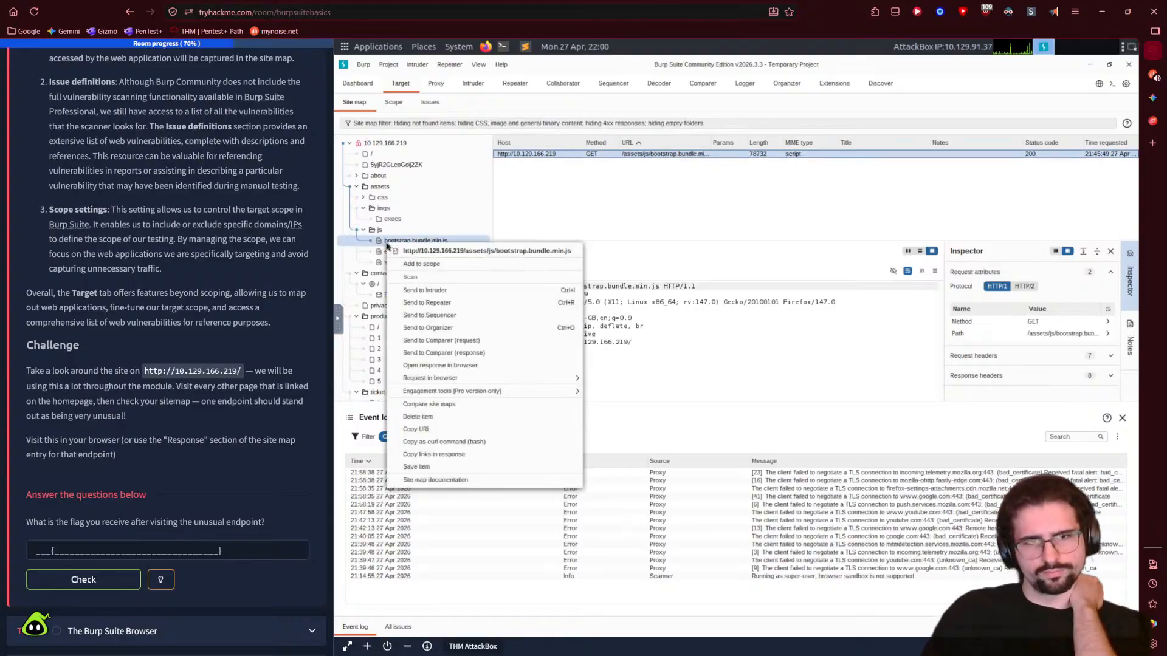
left_click(426, 303)
left_click(518, 86)
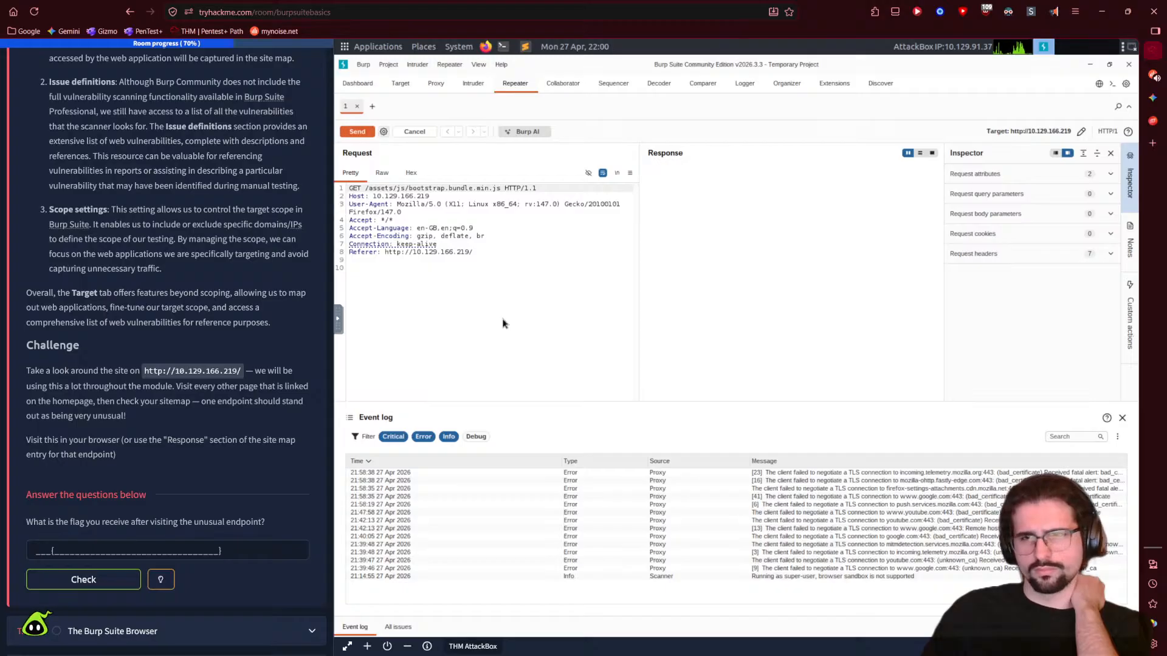
left_click(1053, 175)
left_click(1053, 176)
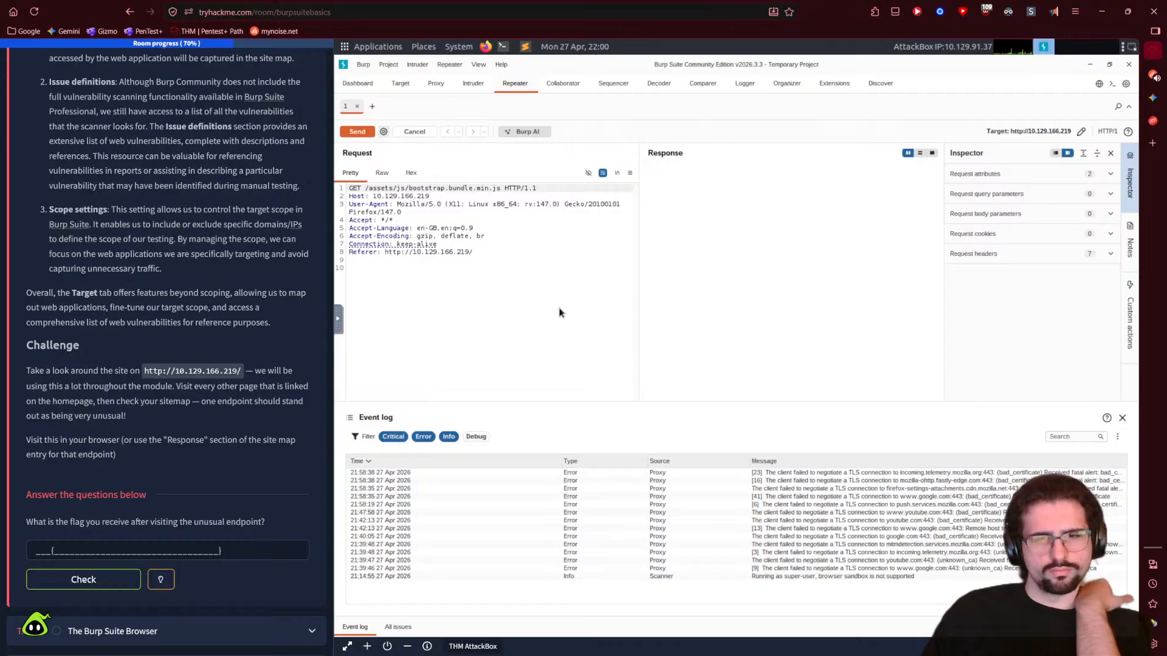
- Return to the site map and reveal the room's hint for the unusual endpoint question
left_click(357, 87)
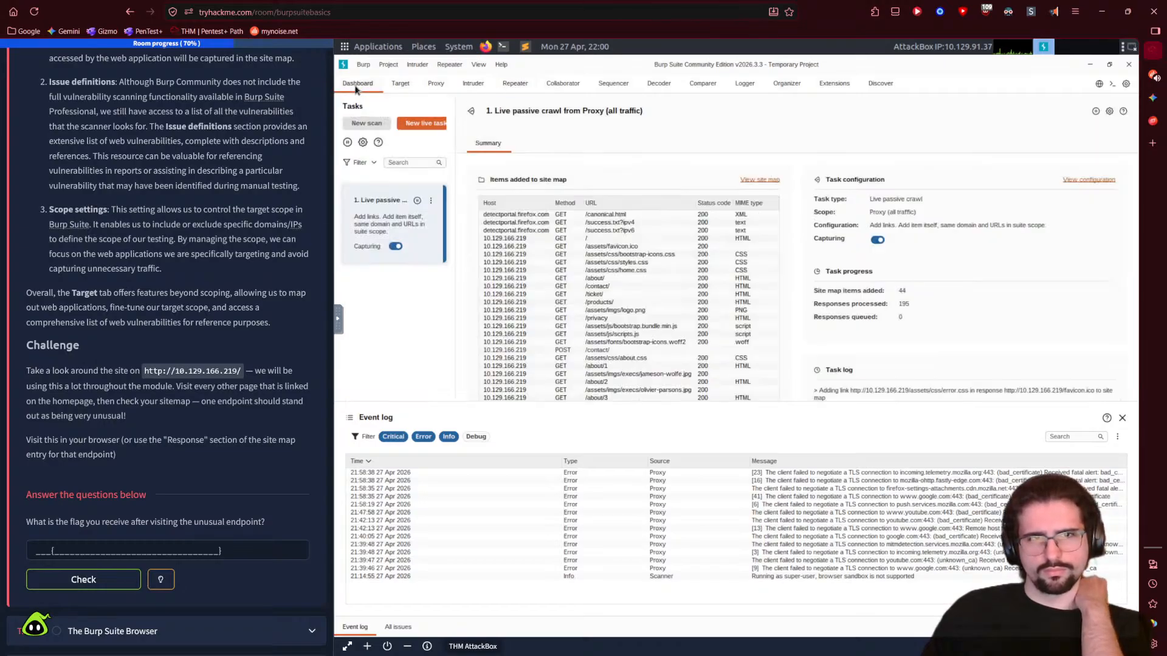
left_click(400, 84)
scroll(181, 507, "down", 2)
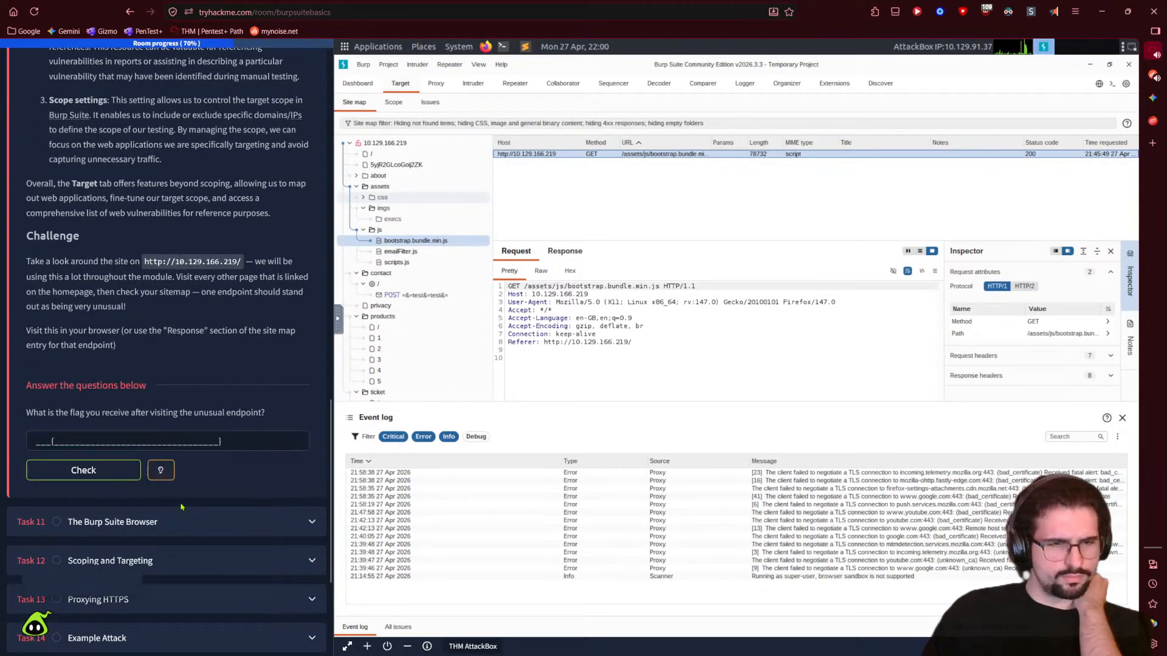
left_click(171, 477)
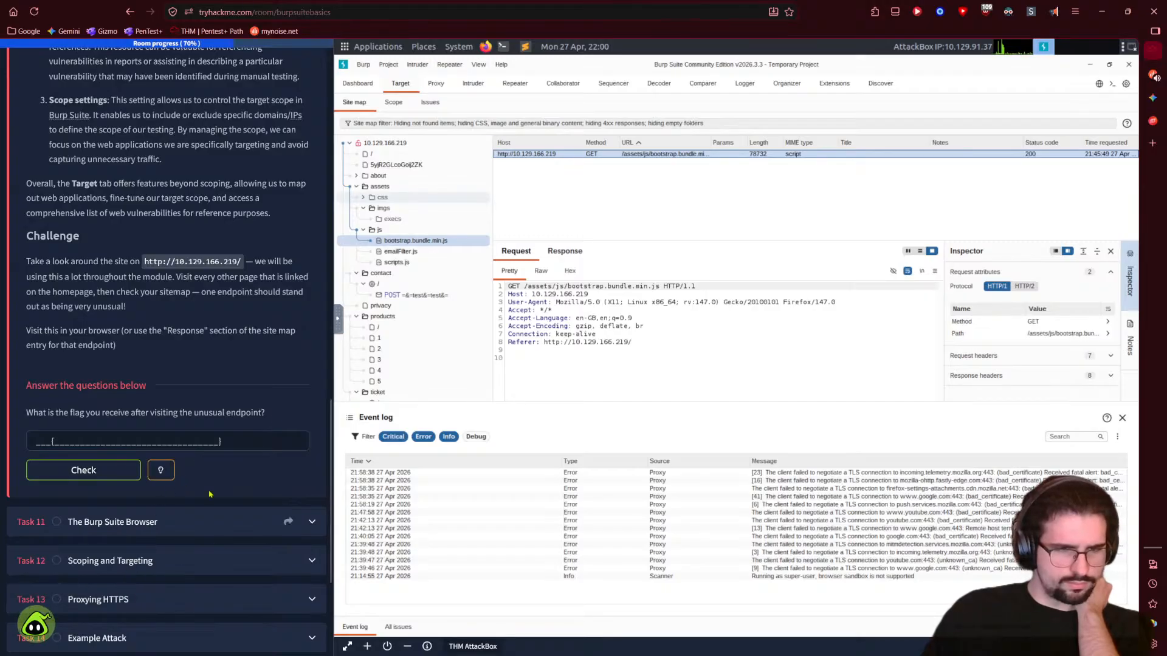
- Send the /5yjR2GLcoGoij2ZK request to Repeater, check it there, and return to the site map
left_click(389, 165)
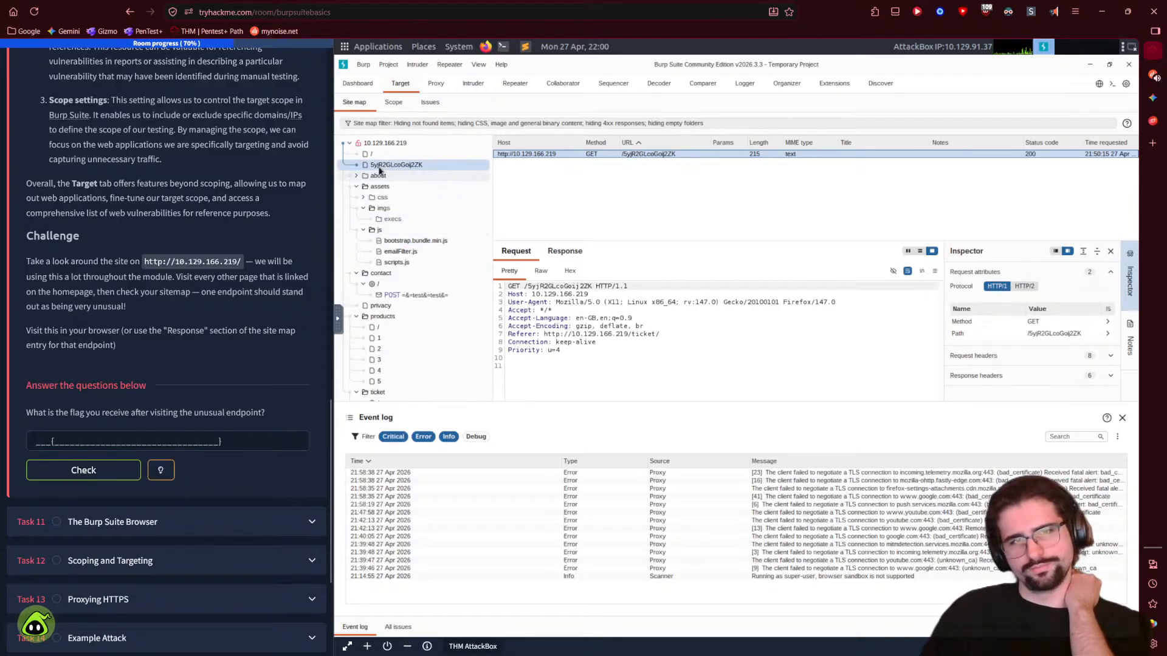
right_click(389, 166)
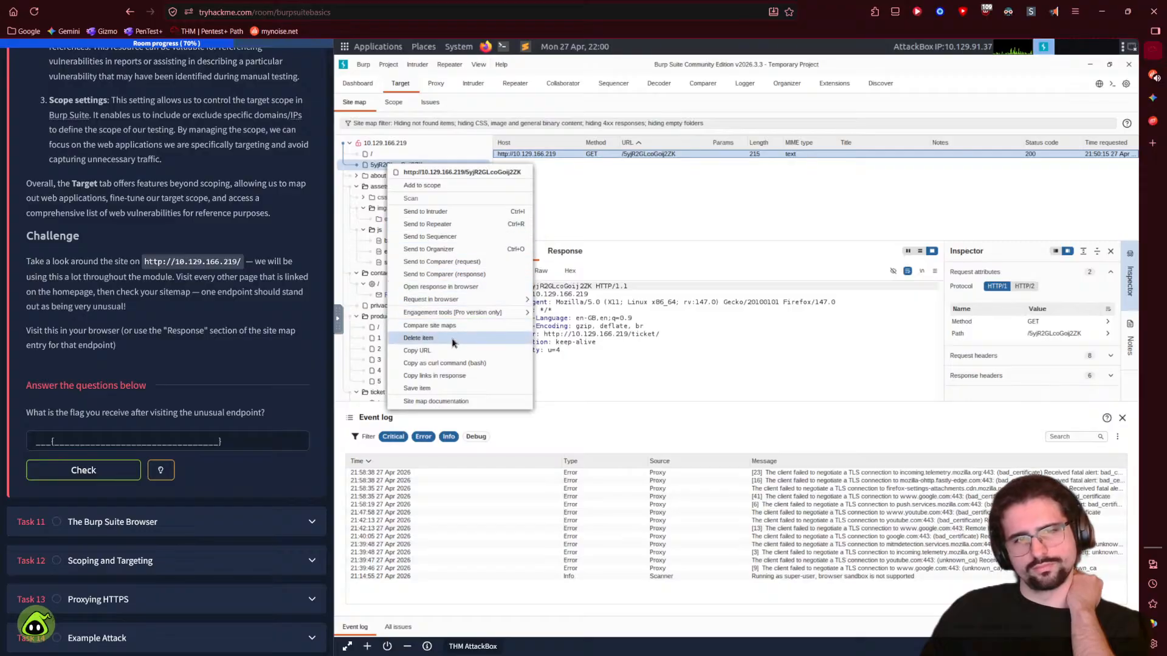
left_click(429, 224)
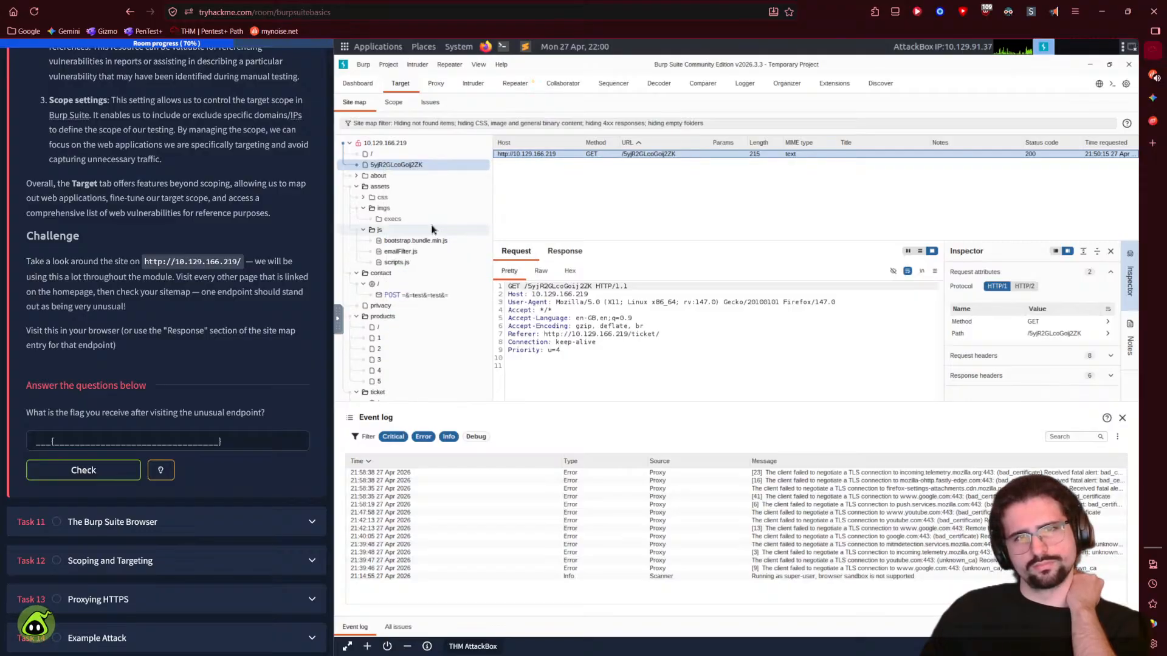
left_click(516, 84)
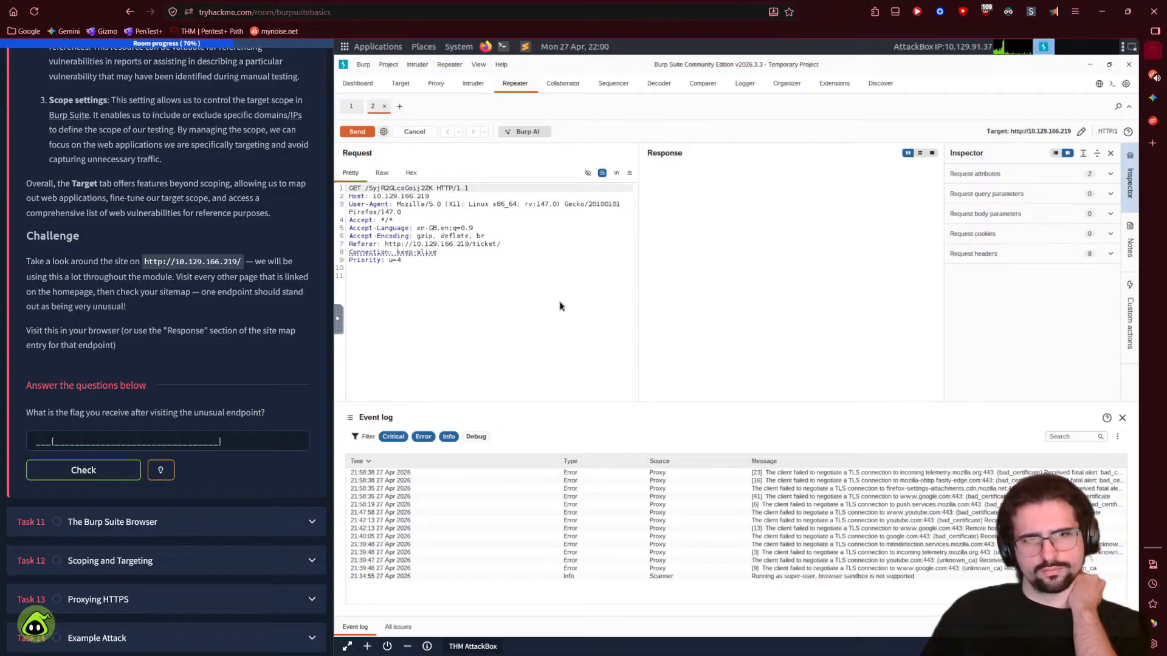
left_click(400, 84)
- Briefly expand and collapse Task 5 The Dashboard, then bring up the Gemini chat
scroll(175, 296, "up", 10)
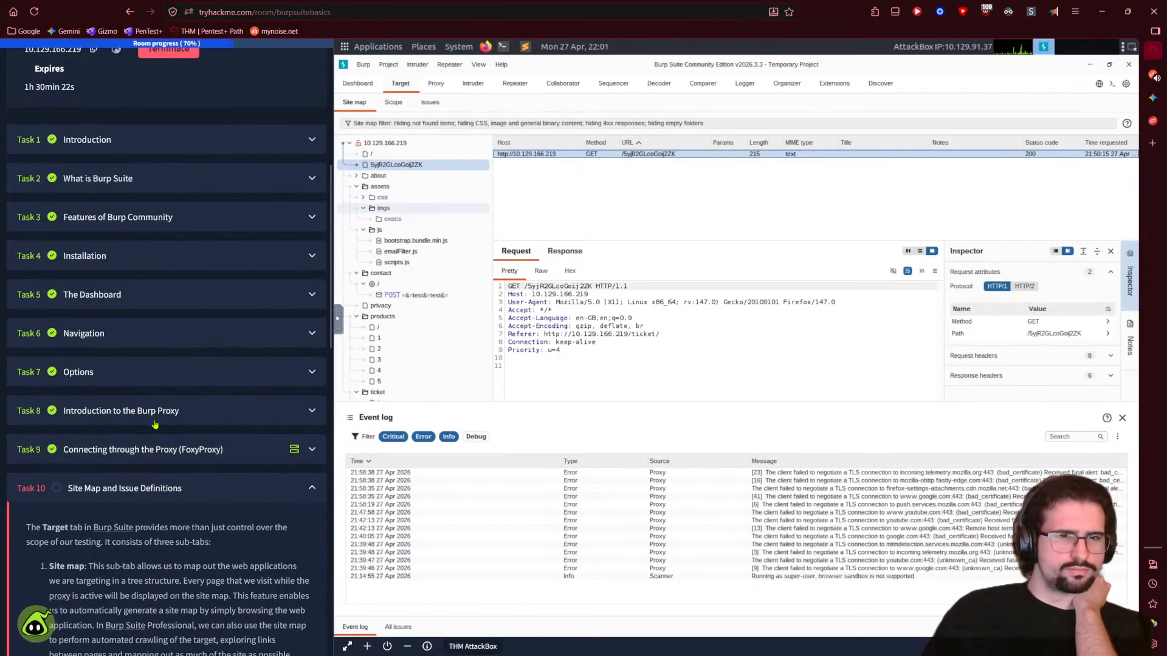
left_click(200, 299)
scroll(189, 340, "down", 10)
scroll(182, 370, "up", 10)
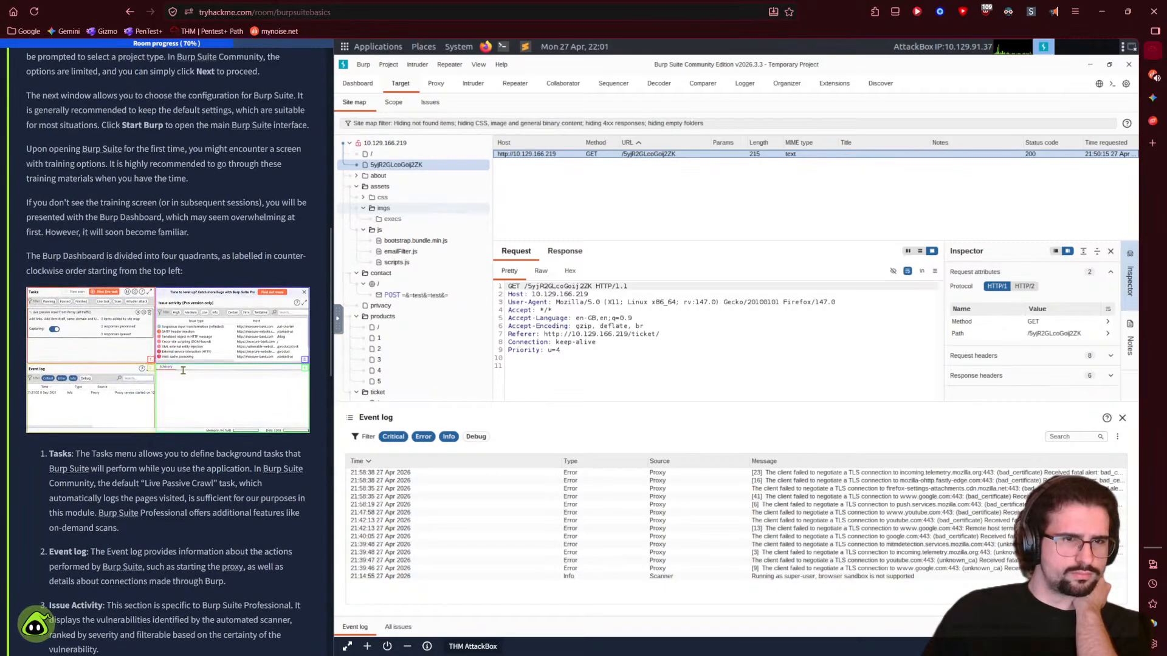
left_click(135, 234)
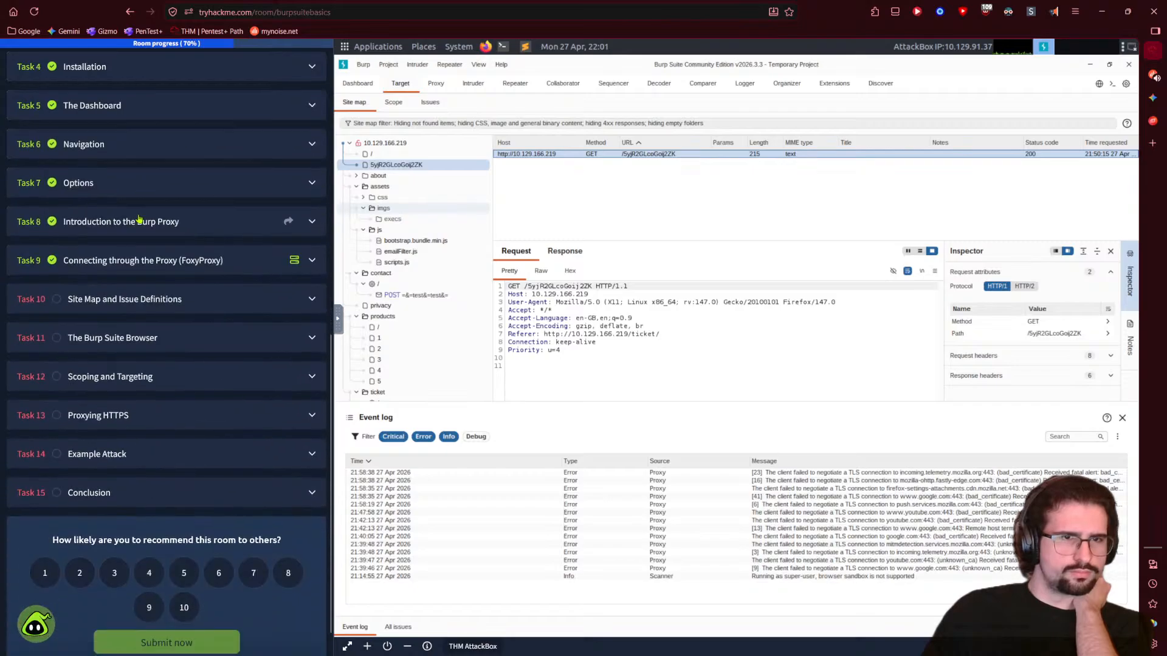
left_click(1152, 97)
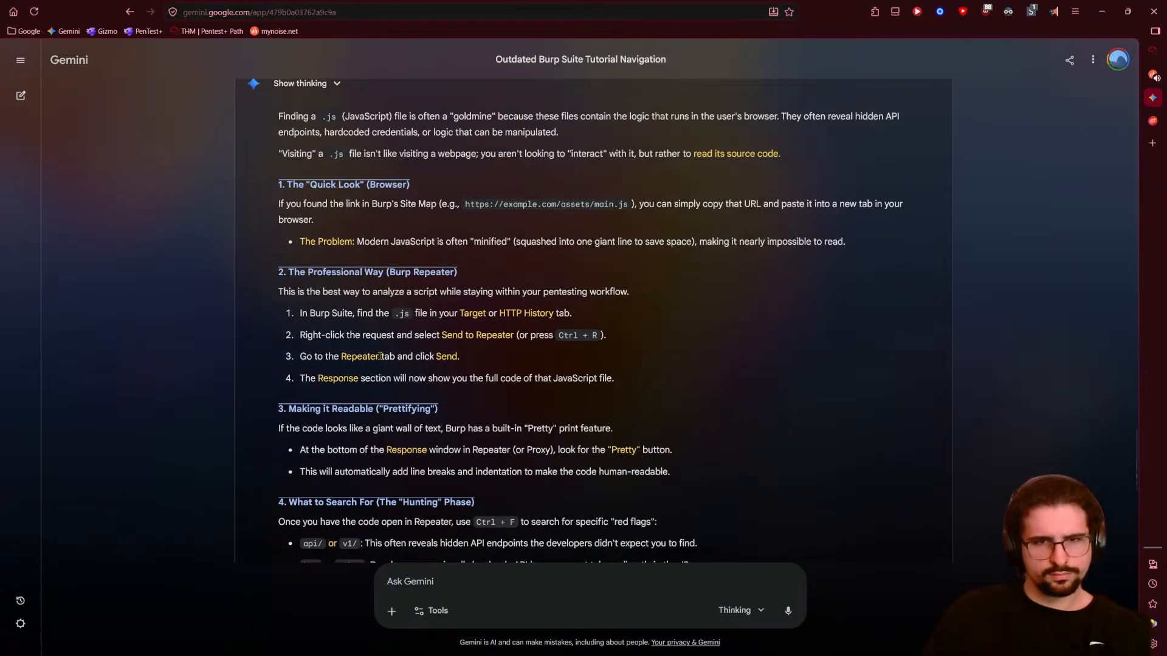
- Scroll up the Gemini chat, then go back to the TryHackMe room's Burp site map
scroll(380, 357, "up", 1)
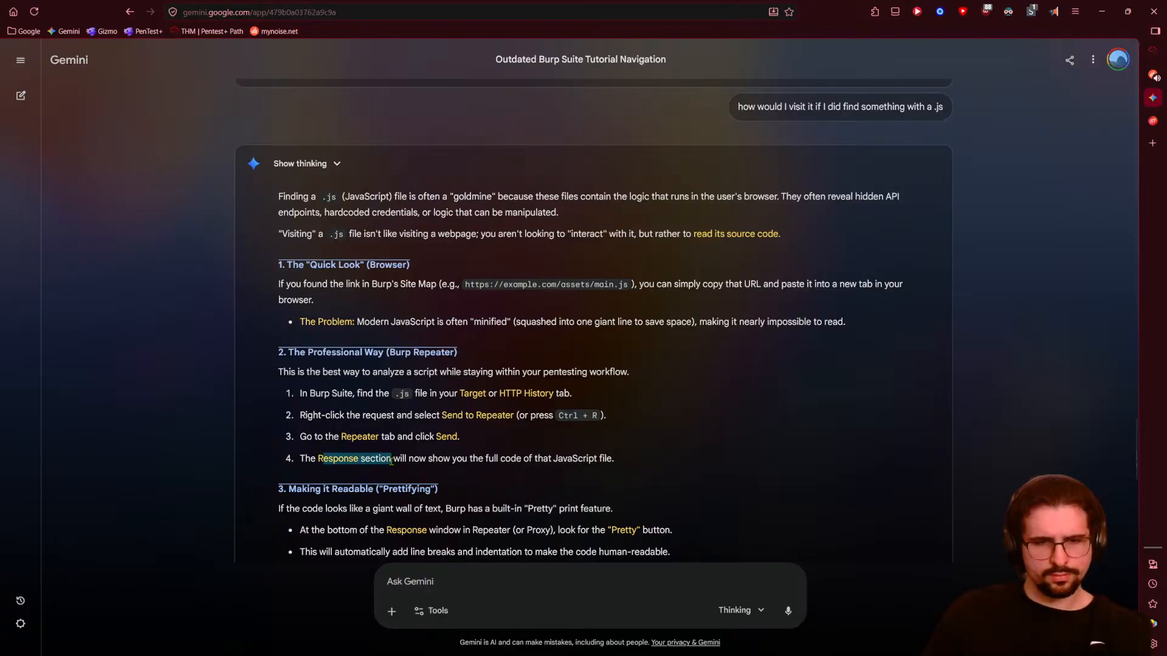
left_click(1152, 50)
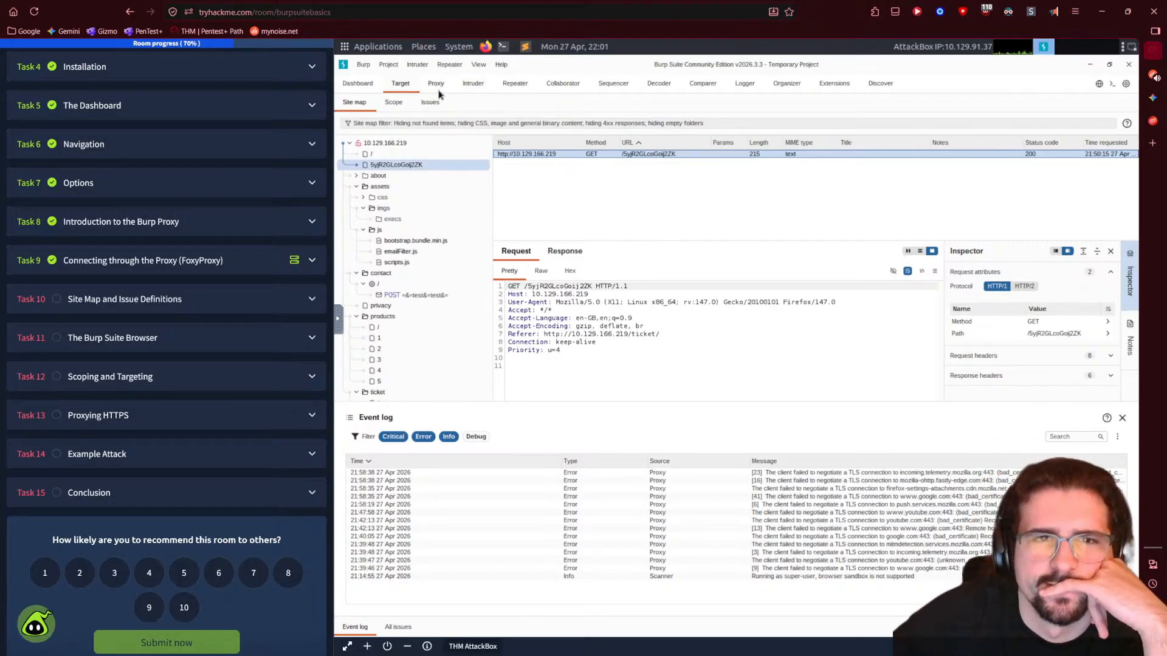
left_click(515, 83)
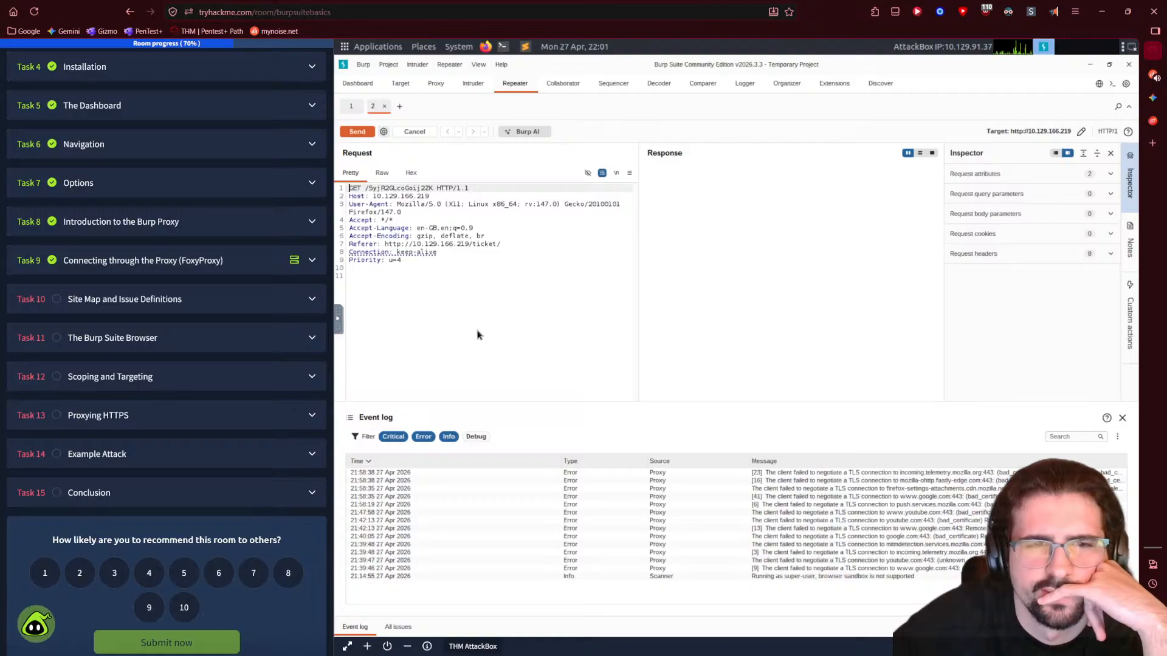
double_click(354, 188)
left_click(382, 173)
left_click(411, 176)
left_click(365, 176)
left_click(411, 174)
left_click(369, 176)
left_click(411, 174)
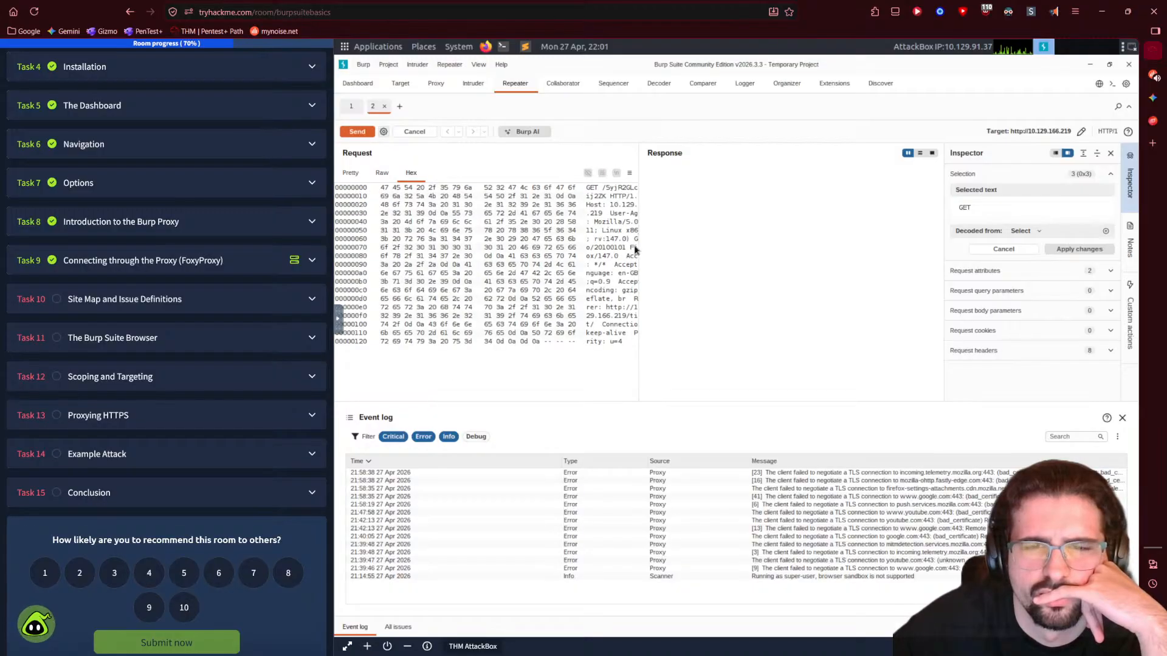
left_click(350, 174)
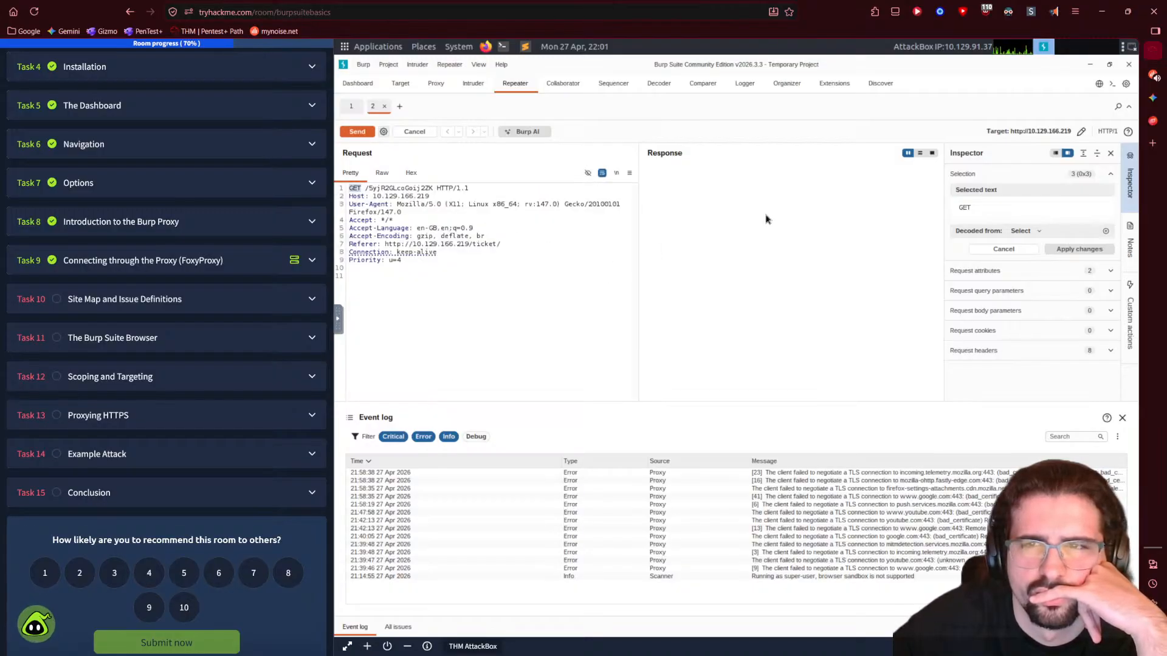
left_click(921, 154)
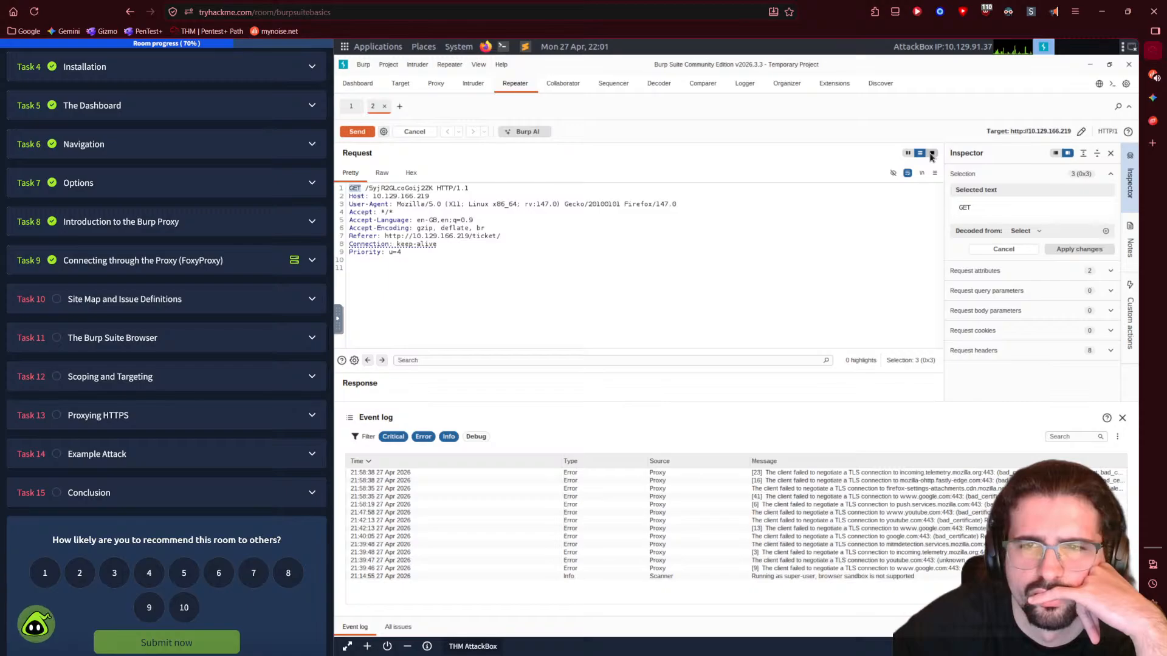
left_click(908, 154)
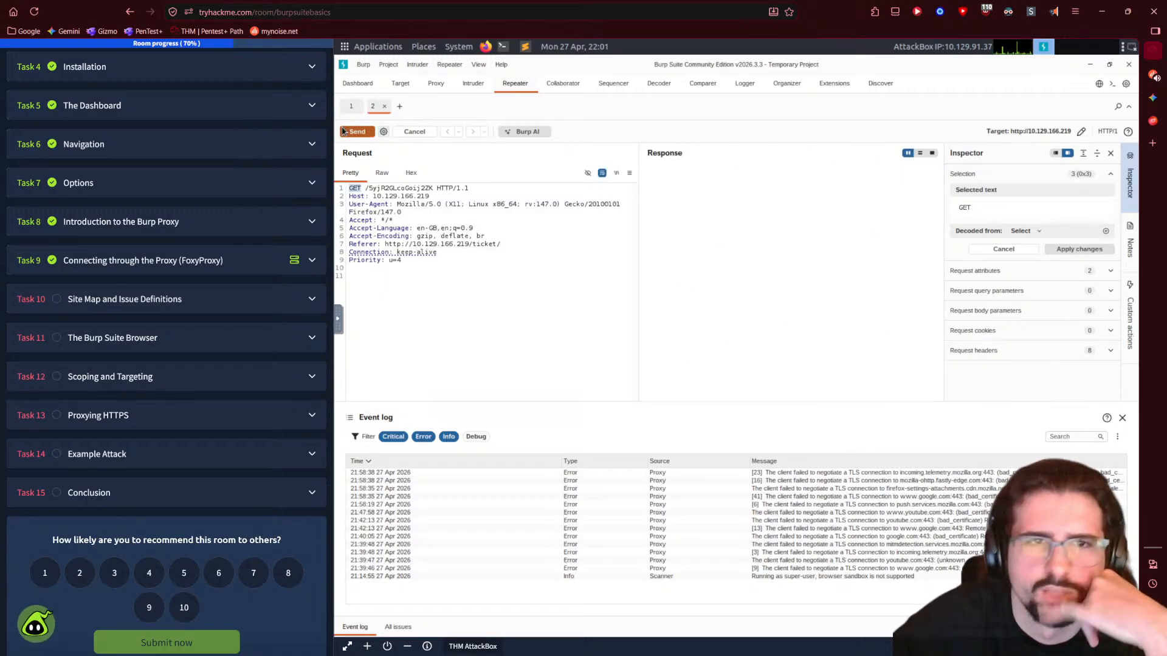
left_click(356, 85)
- Copy the /5yjR2GLcoGoij2ZK endpoint URL from the site map and load it in Firefox
left_click(401, 84)
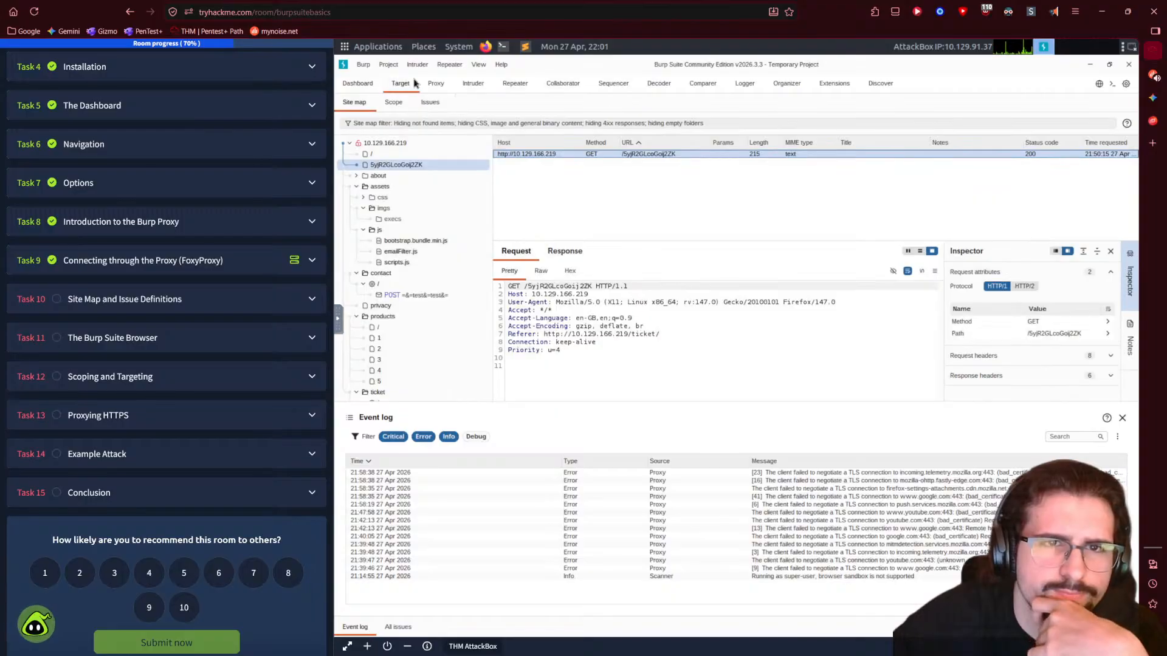
right_click(401, 165)
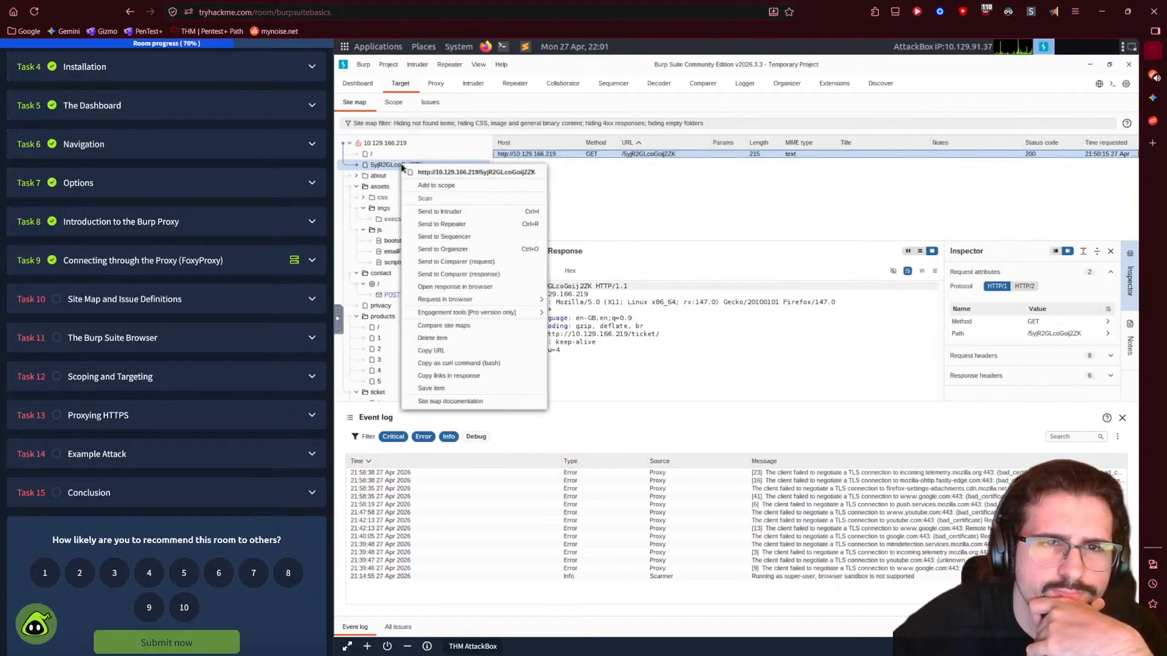
left_click(445, 363)
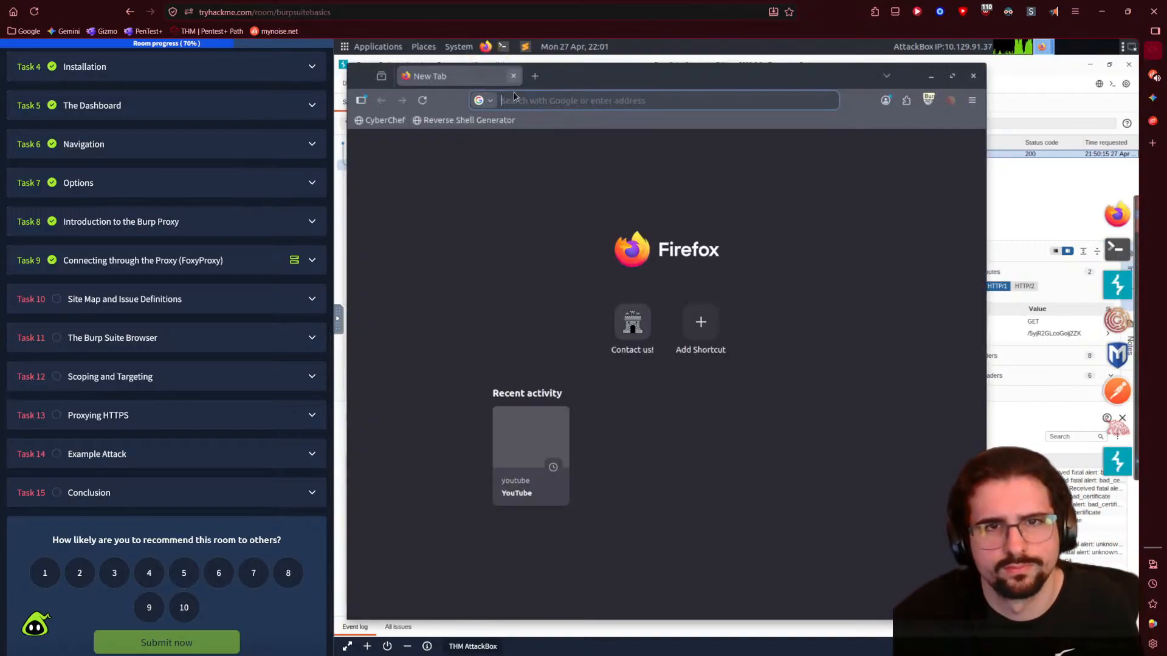
left_click(508, 99)
key("ctrl+v")
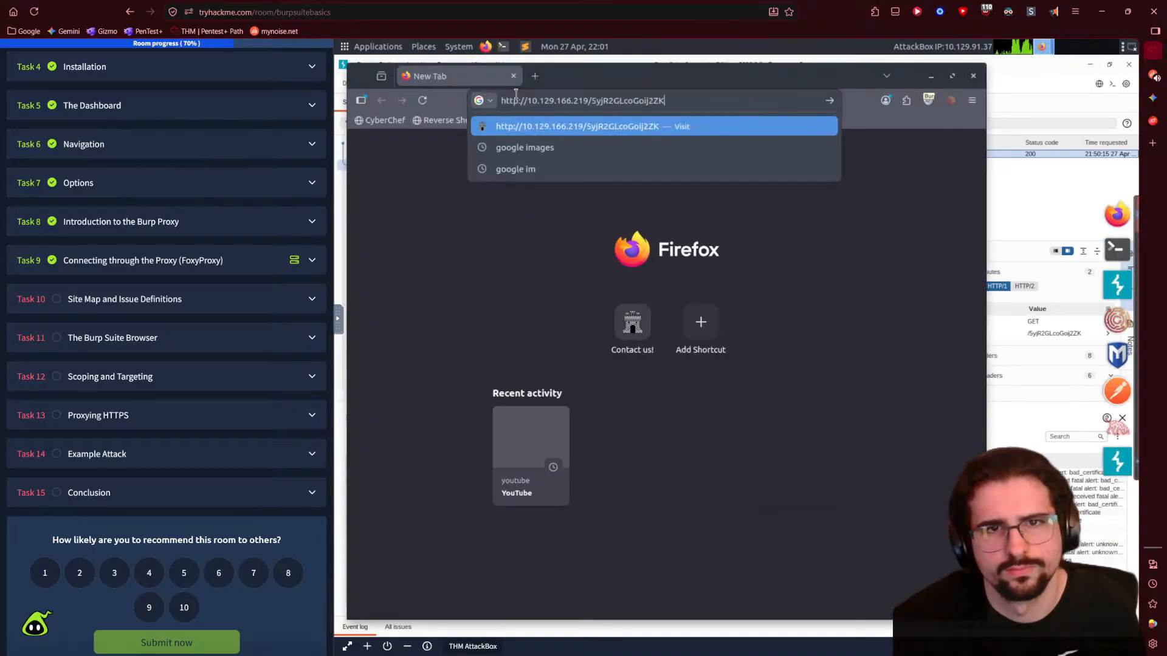
key("Return")
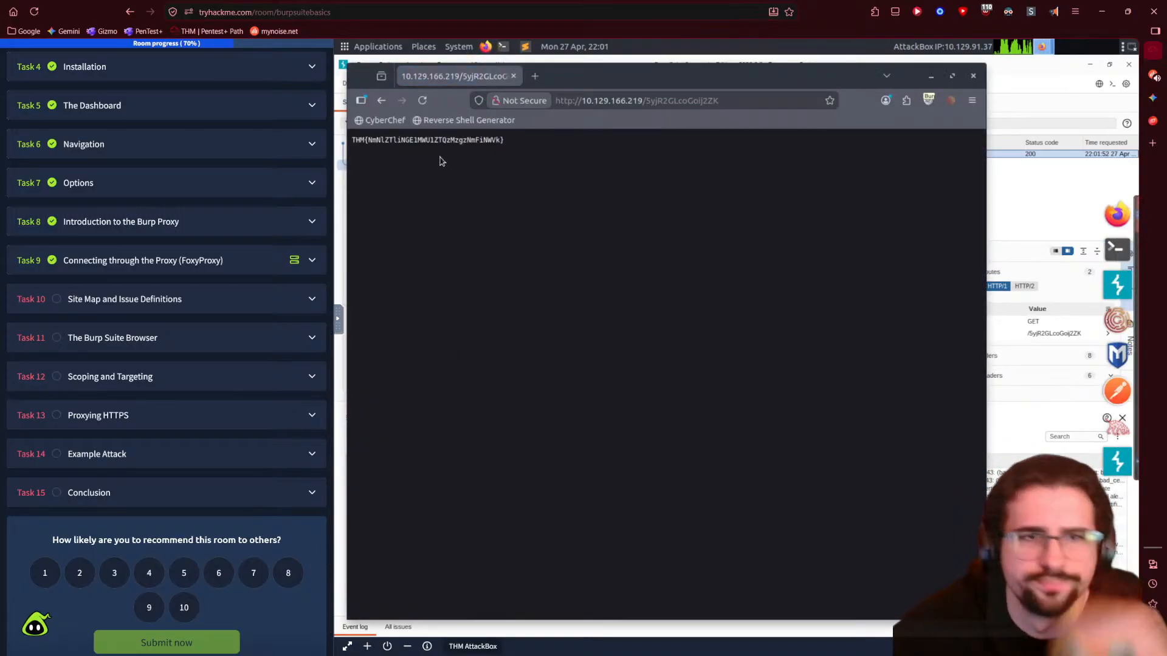
- Copy the revealed THM flag and submit it as Task 10's answer
triple_click(442, 143)
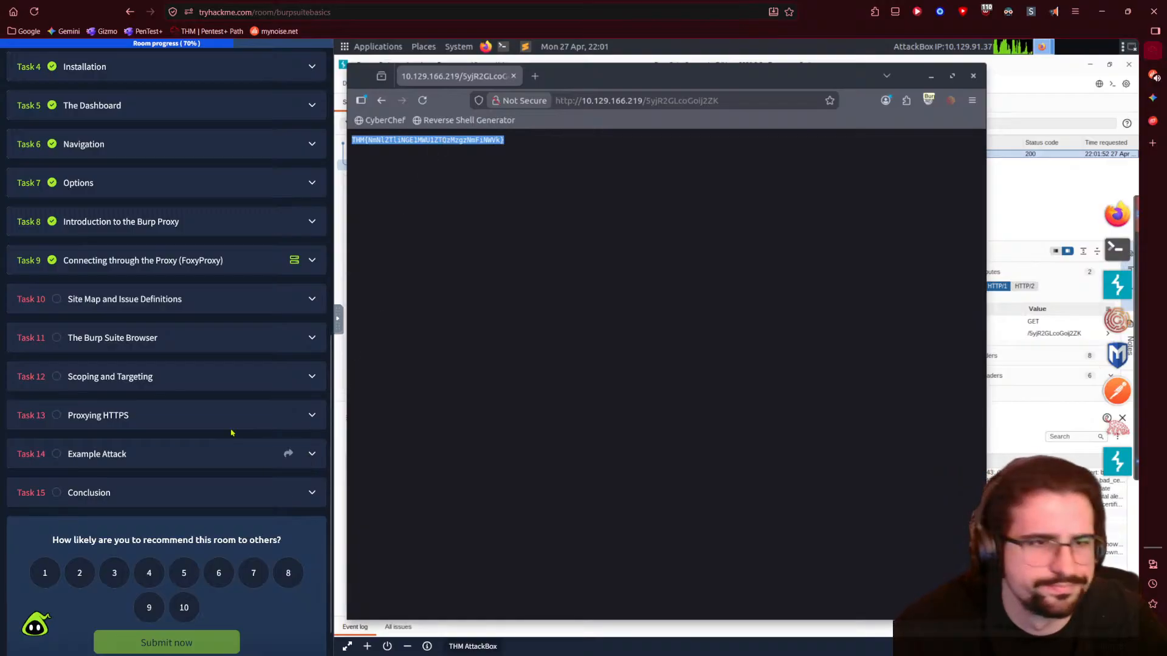
left_click(177, 299)
scroll(192, 475, "down", 10)
scroll(192, 475, "down", 2)
left_click(152, 373)
key("ctrl+v")
left_click(83, 402)
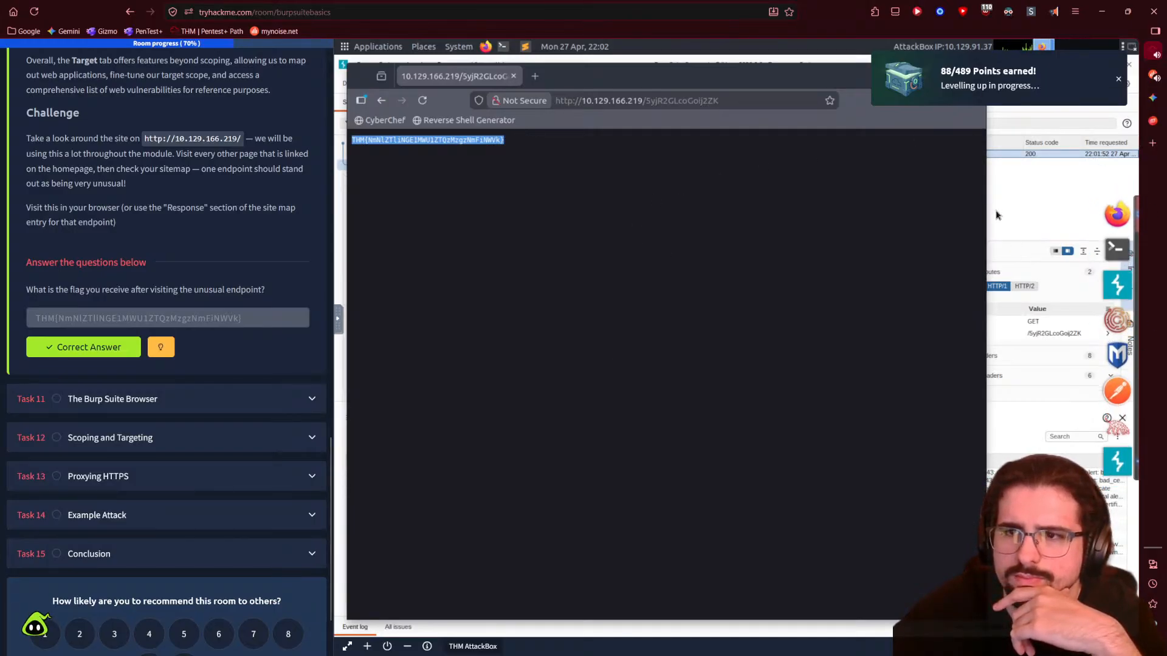
- Close the Firefox flag page and read Gemini's .js answer down to the Burp Repeater takeaway
left_click(1116, 297)
left_click(1153, 97)
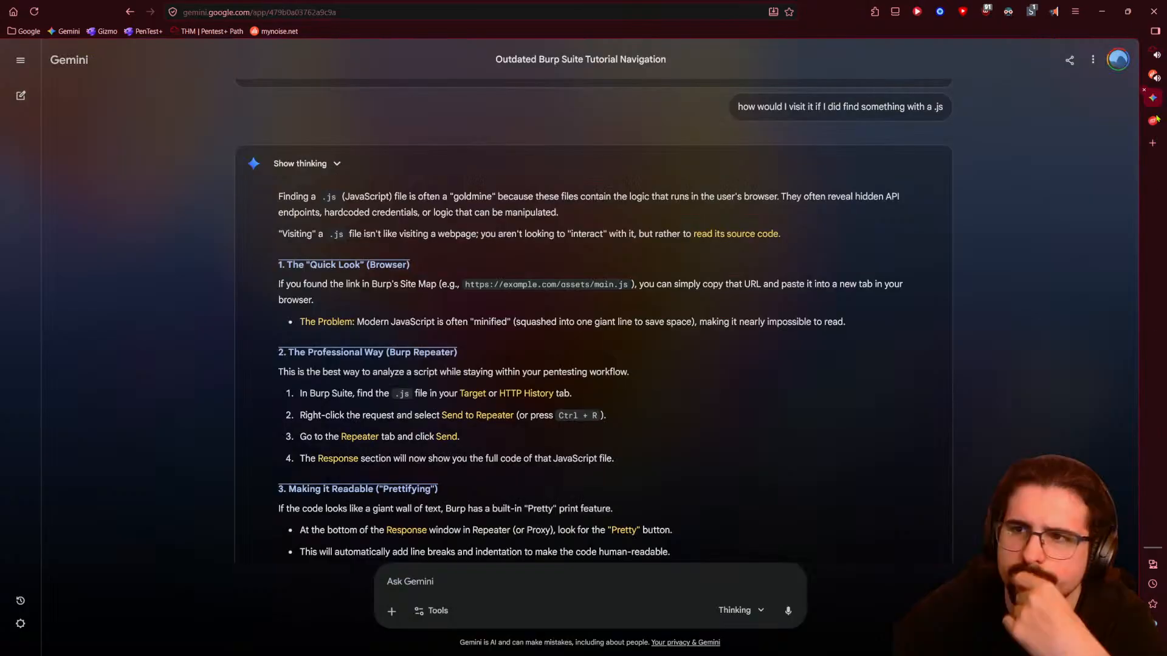
scroll(839, 394, "down", 4)
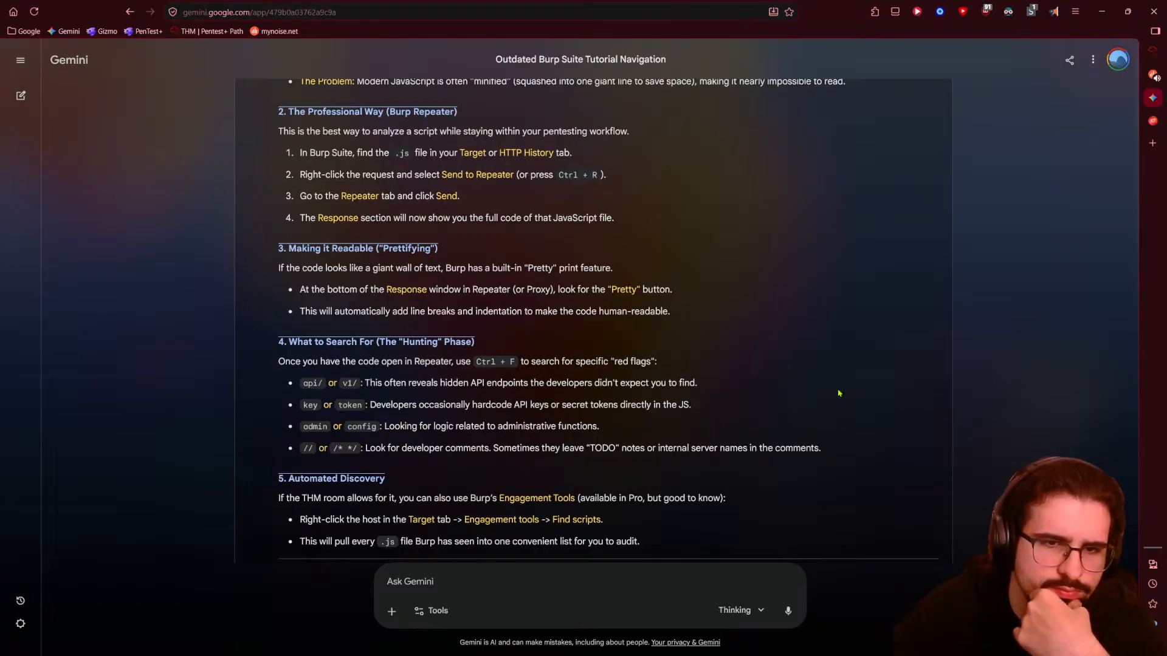
scroll(759, 392, "down", 1)
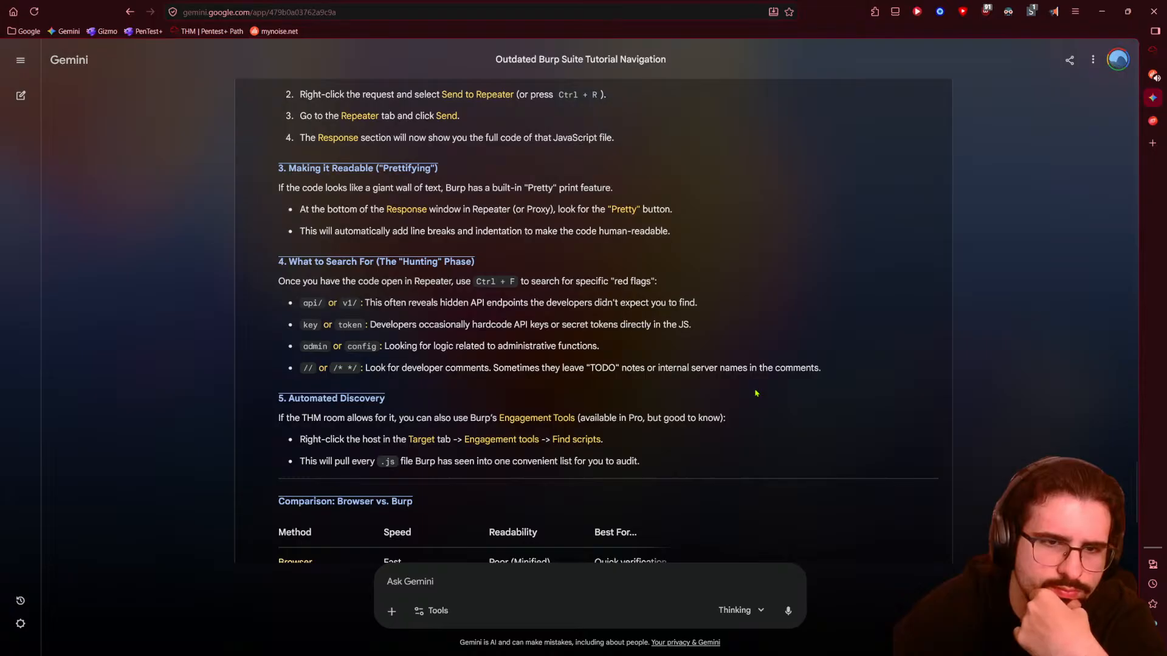
scroll(741, 403, "down", 1)
scroll(741, 403, "down", 1)
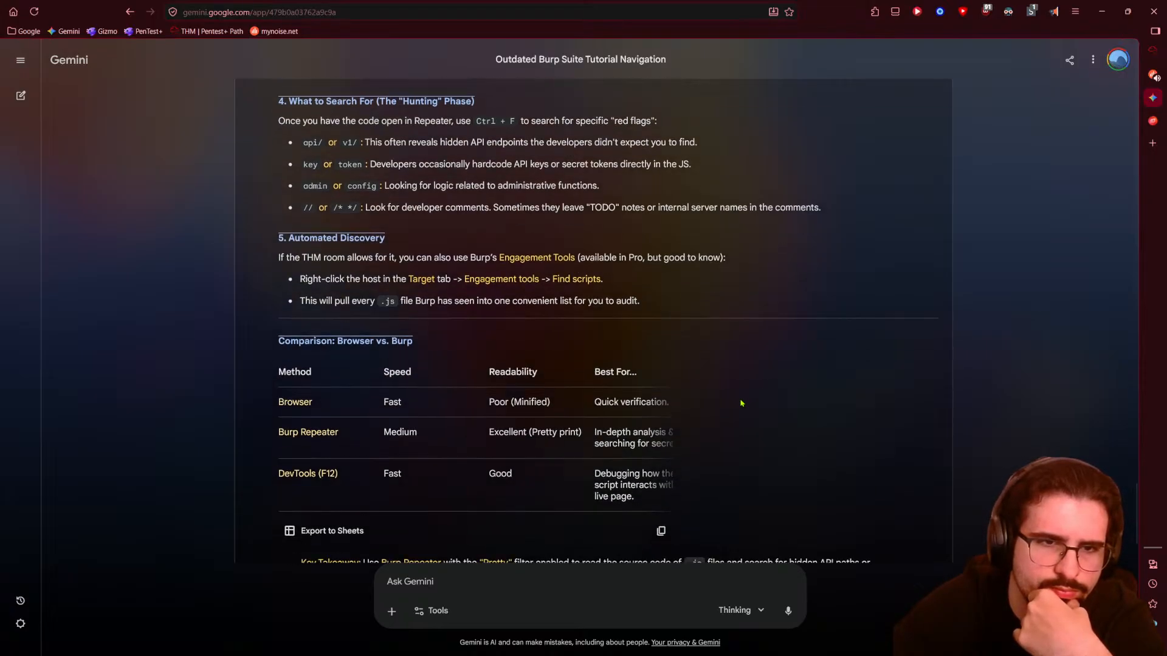
scroll(741, 403, "down", 1)
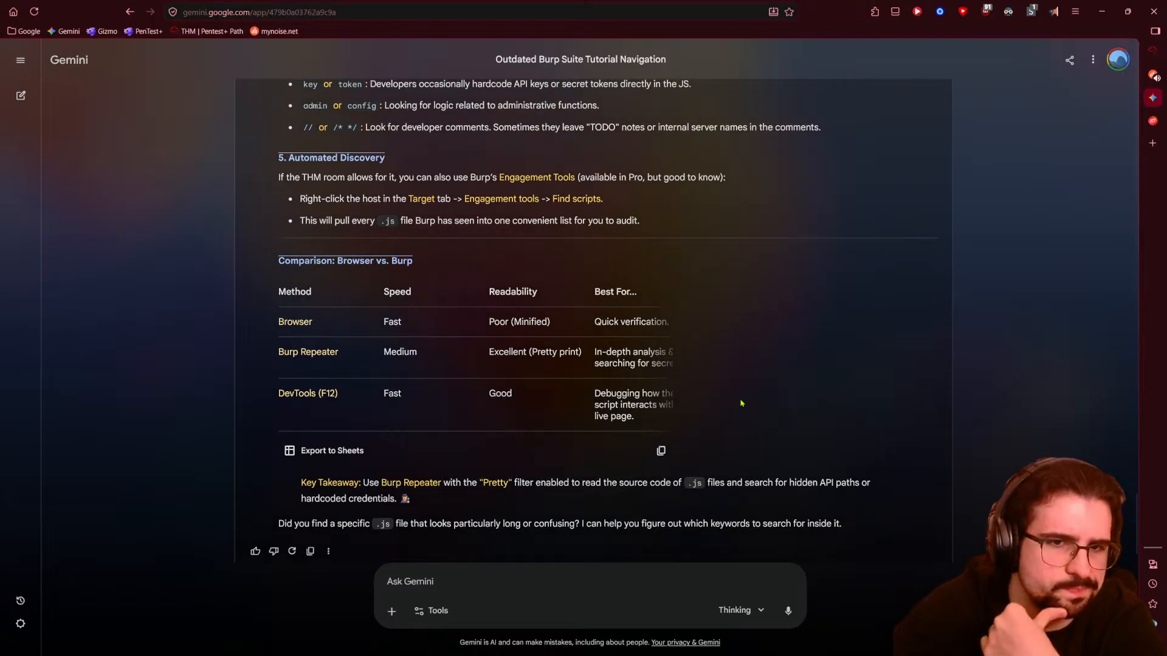
scroll(741, 403, "down", 1)
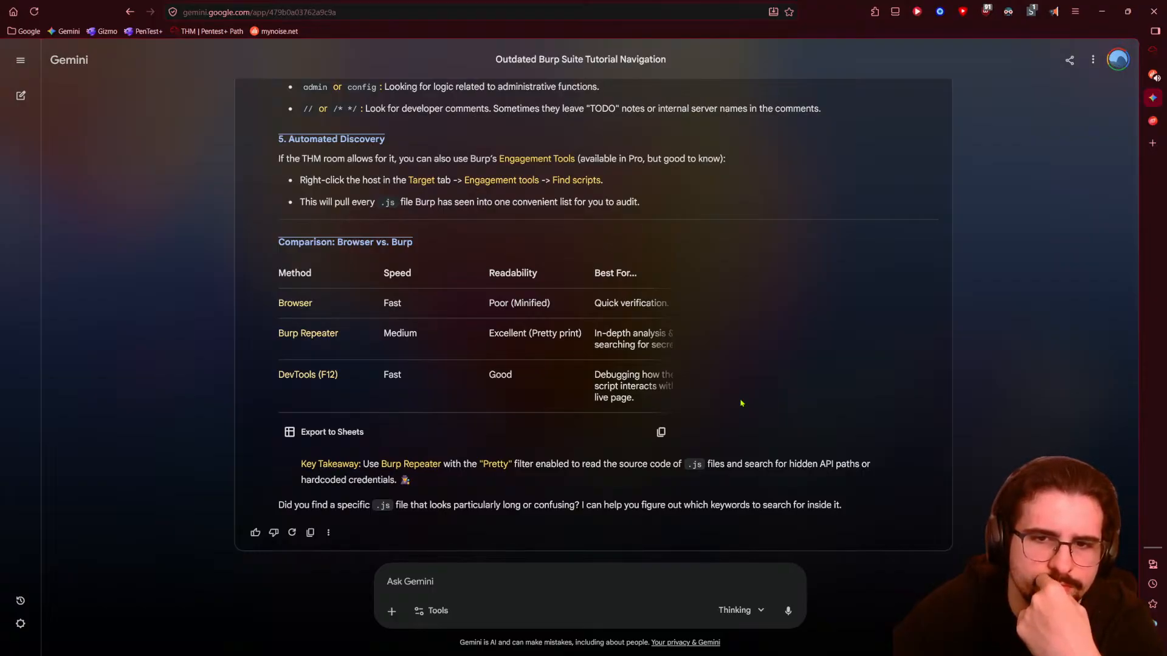
- Tell Gemini that Repeater's response tab showed nothing until the URL was pasted into Firefox
type("when I sent to")
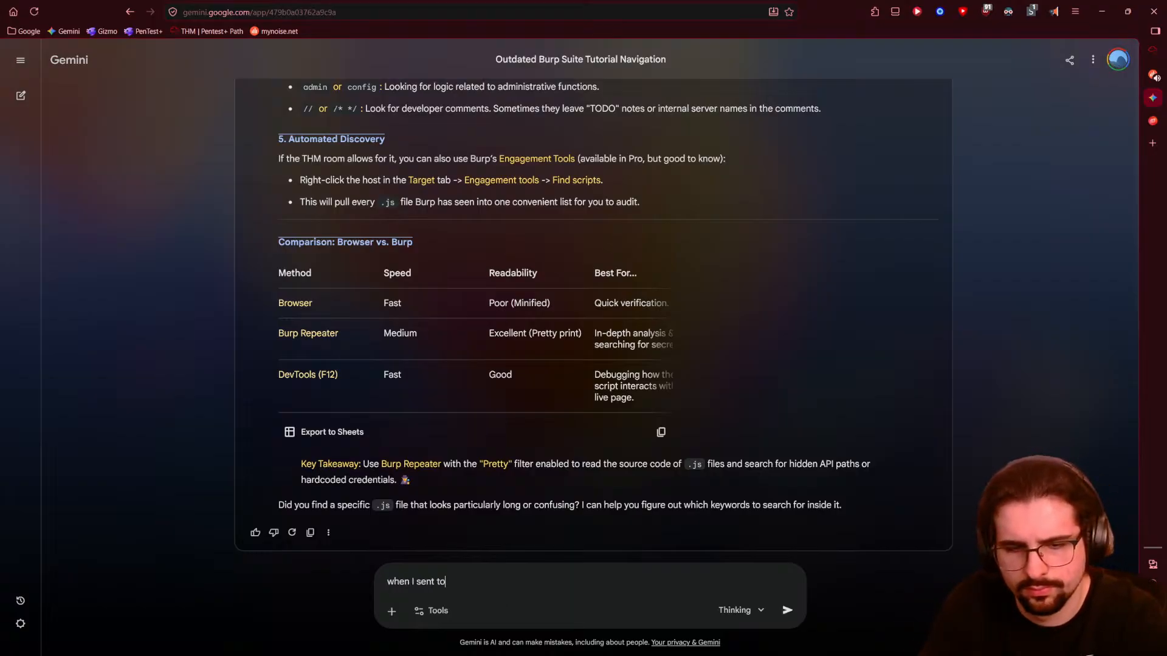
type(" repeater I didnt see anything under the response thab b")
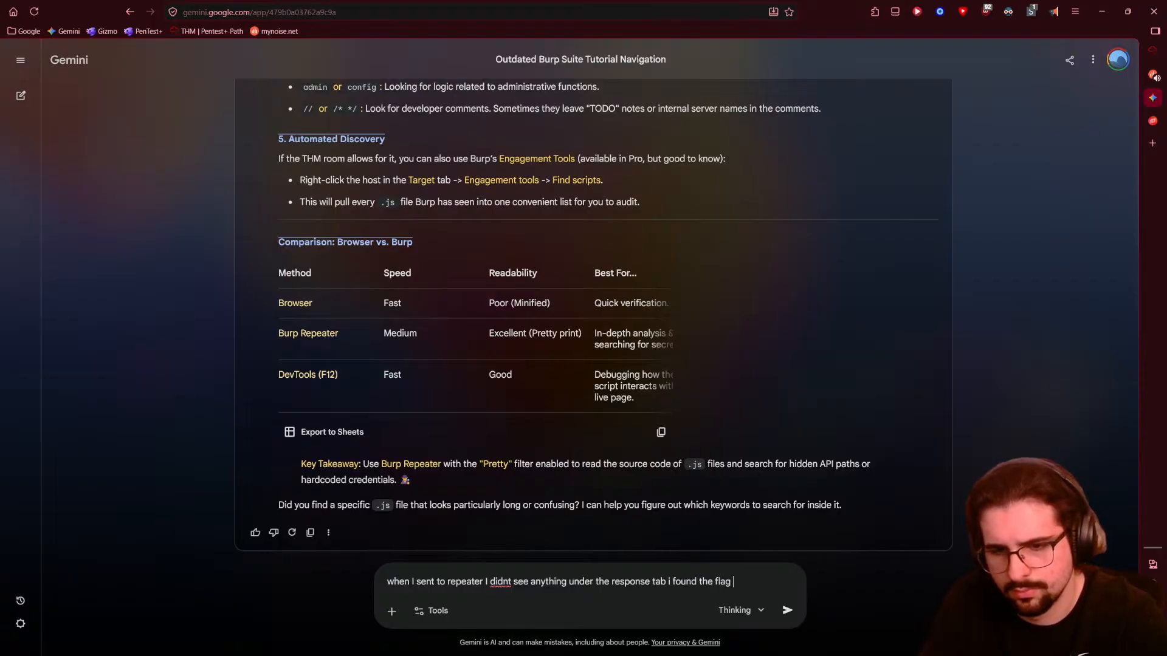
type("once ")
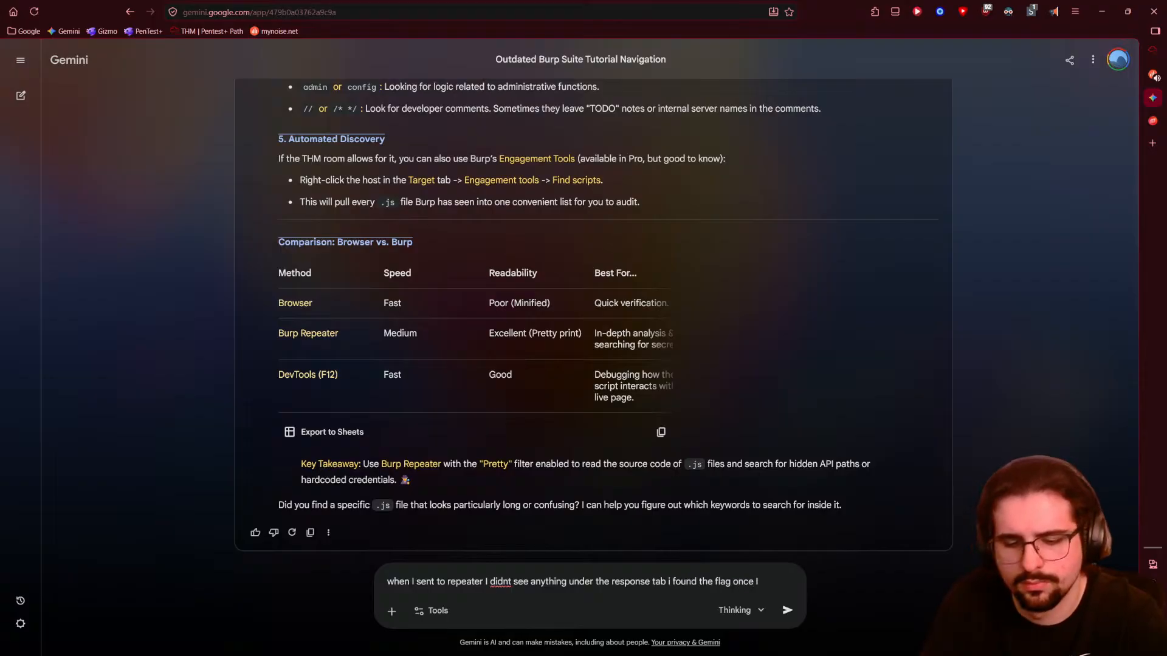
type("I pasted the urk")
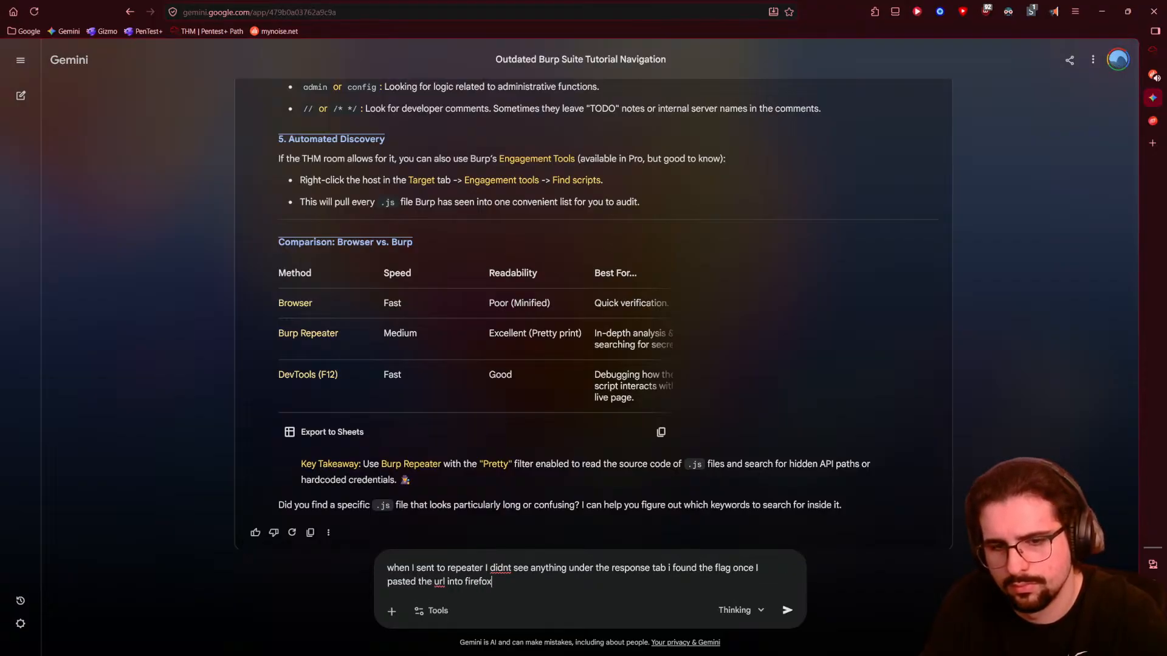
key("Return")
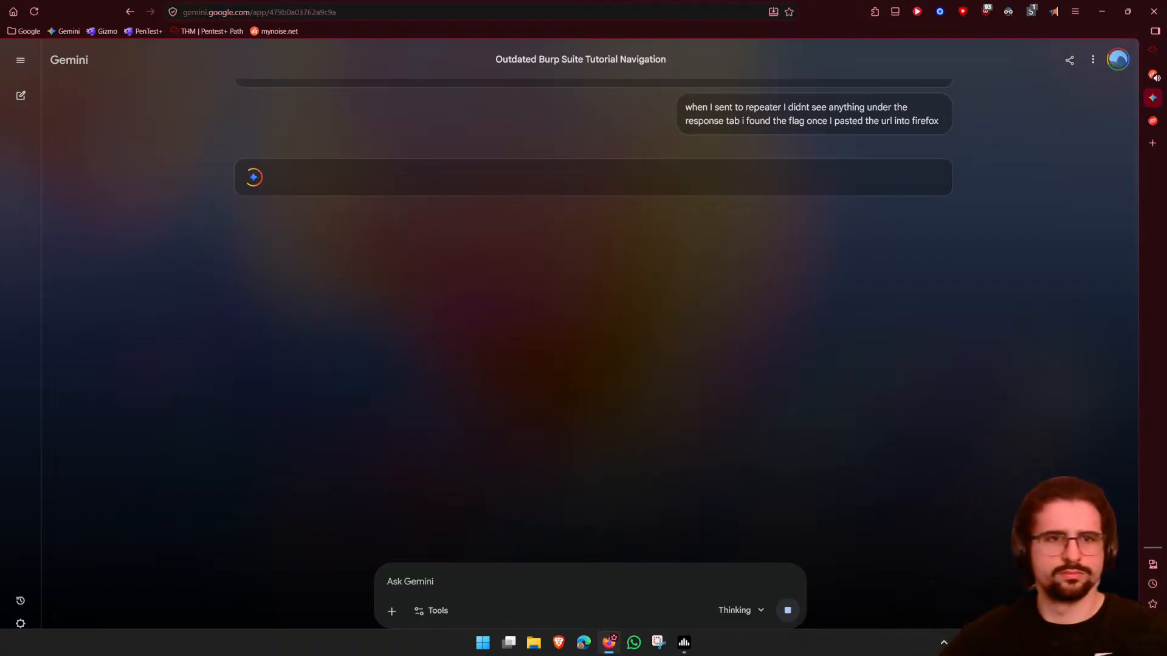
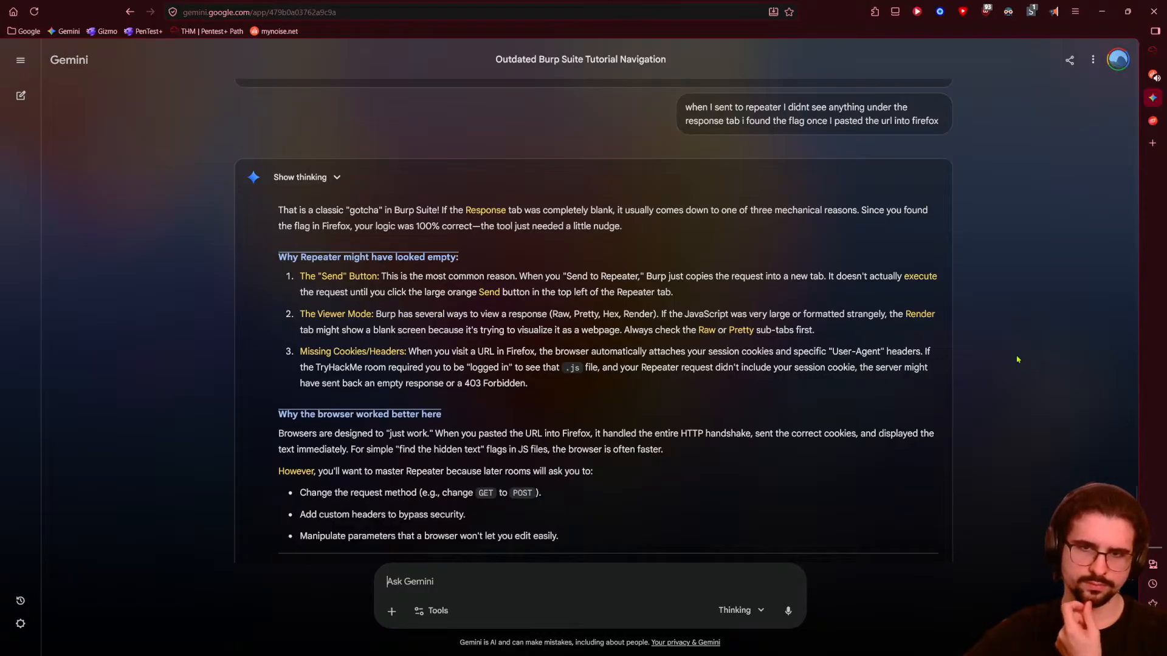
- Switch from the Gemini chat back to the TryHackMe Burp Suite room tab
key("ctrl+Tab")
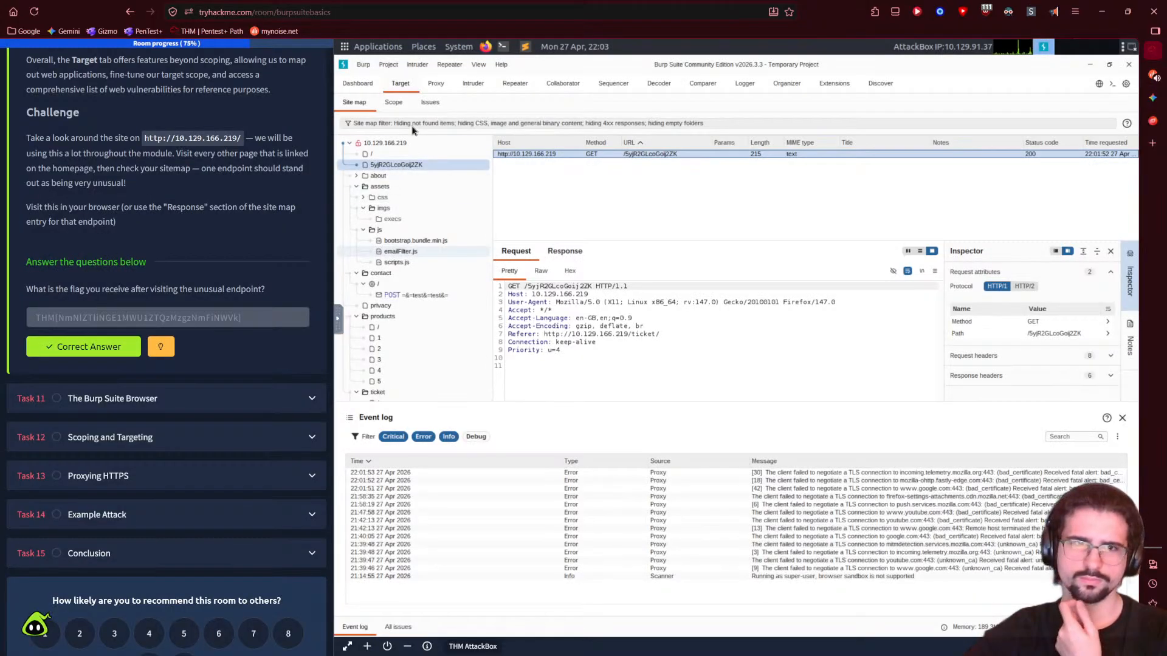
- Resend the Repeater request to get a 200 OK with the THM flag, then expand Task 11
left_click(515, 84)
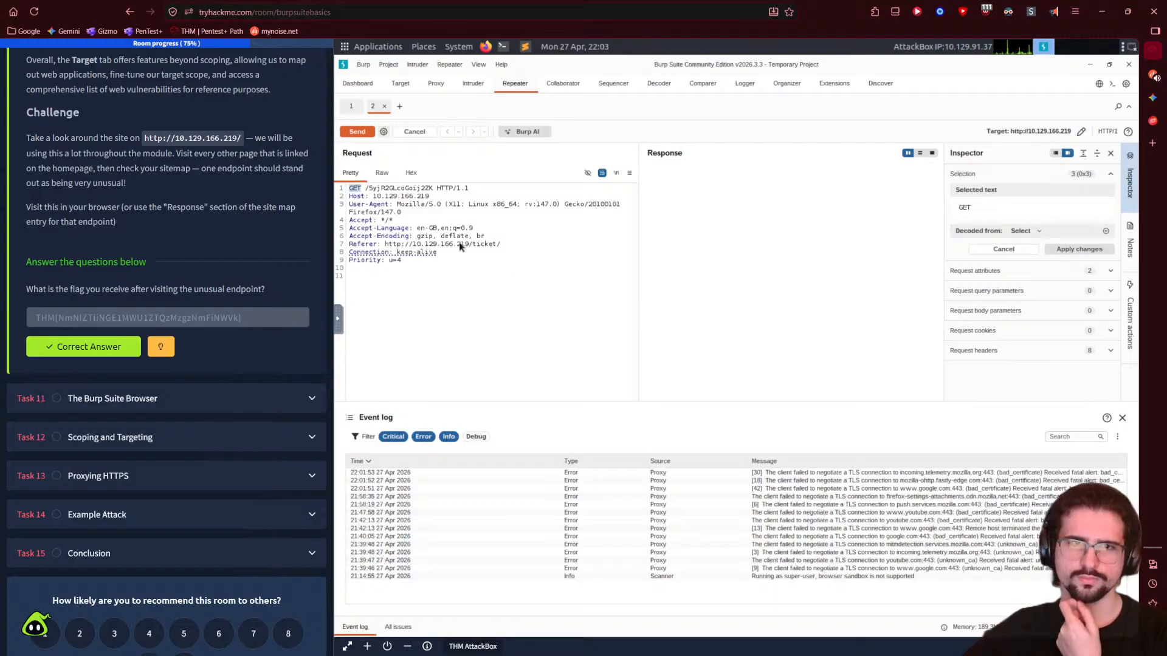
left_click(363, 134)
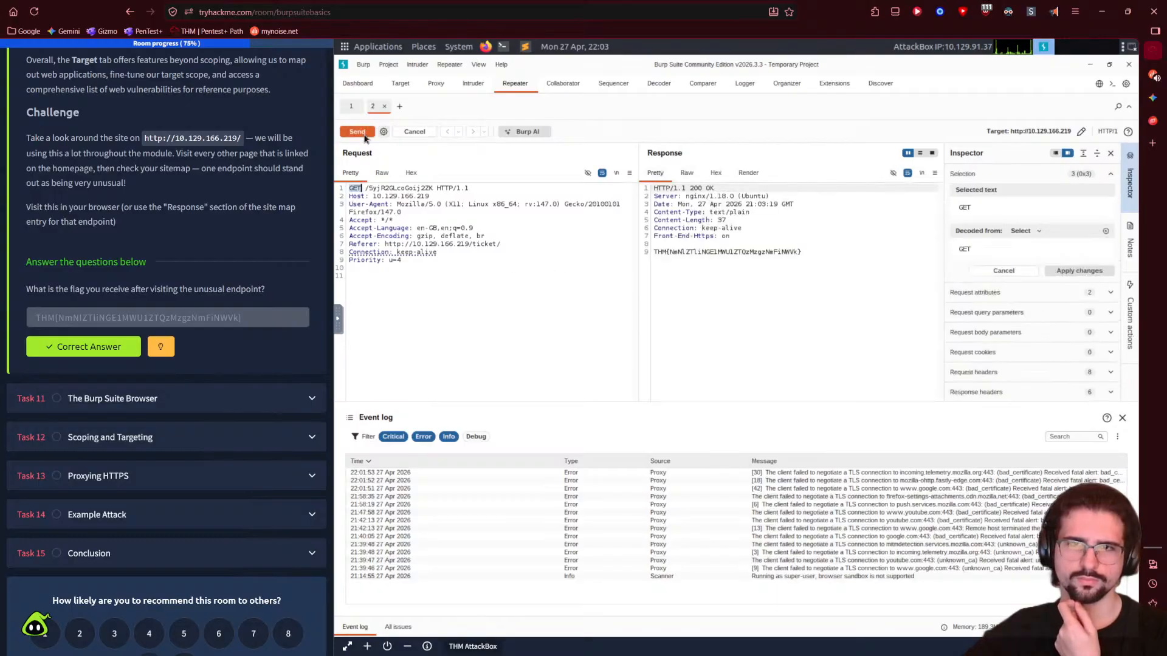
left_click(755, 252)
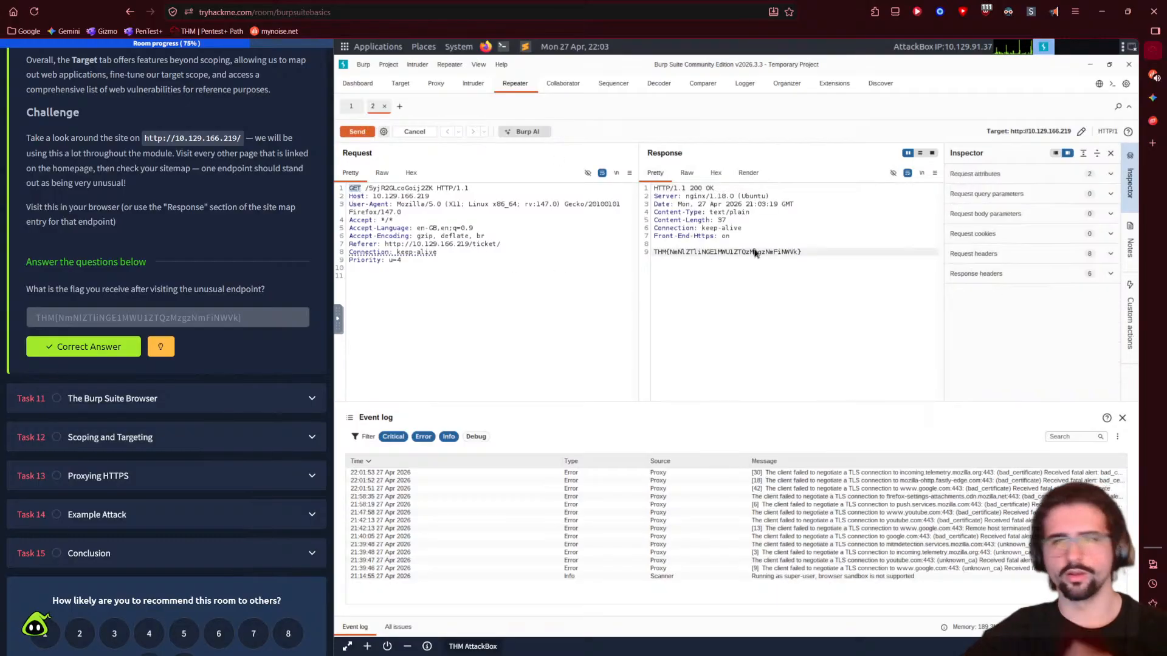
triple_click(755, 252)
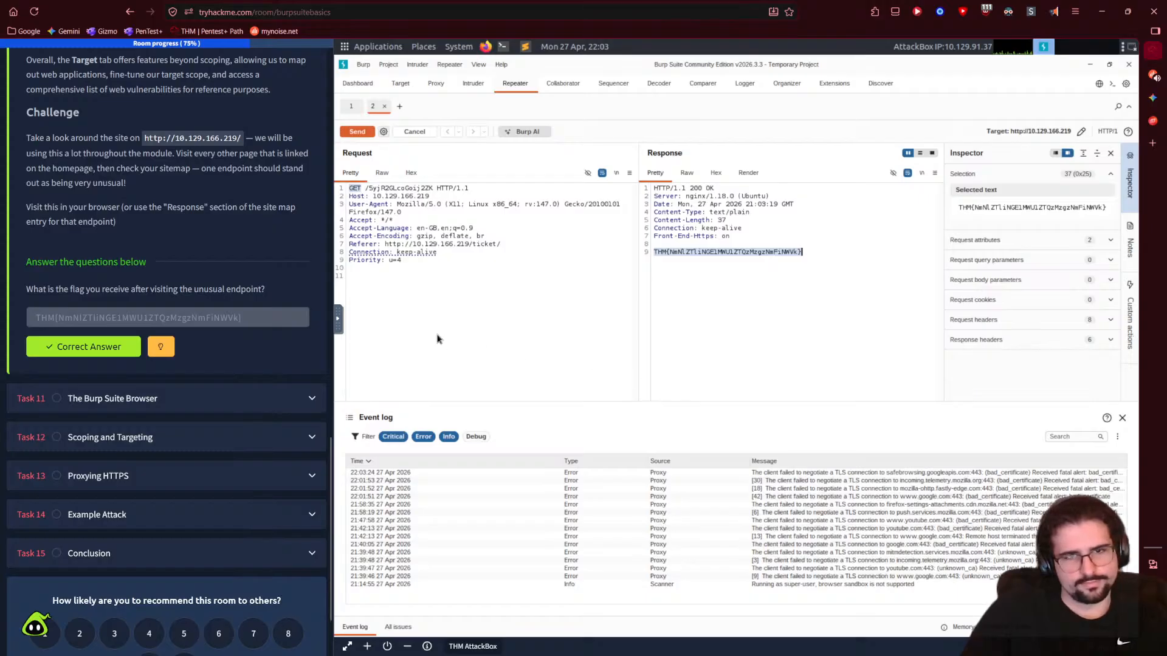
left_click(144, 399)
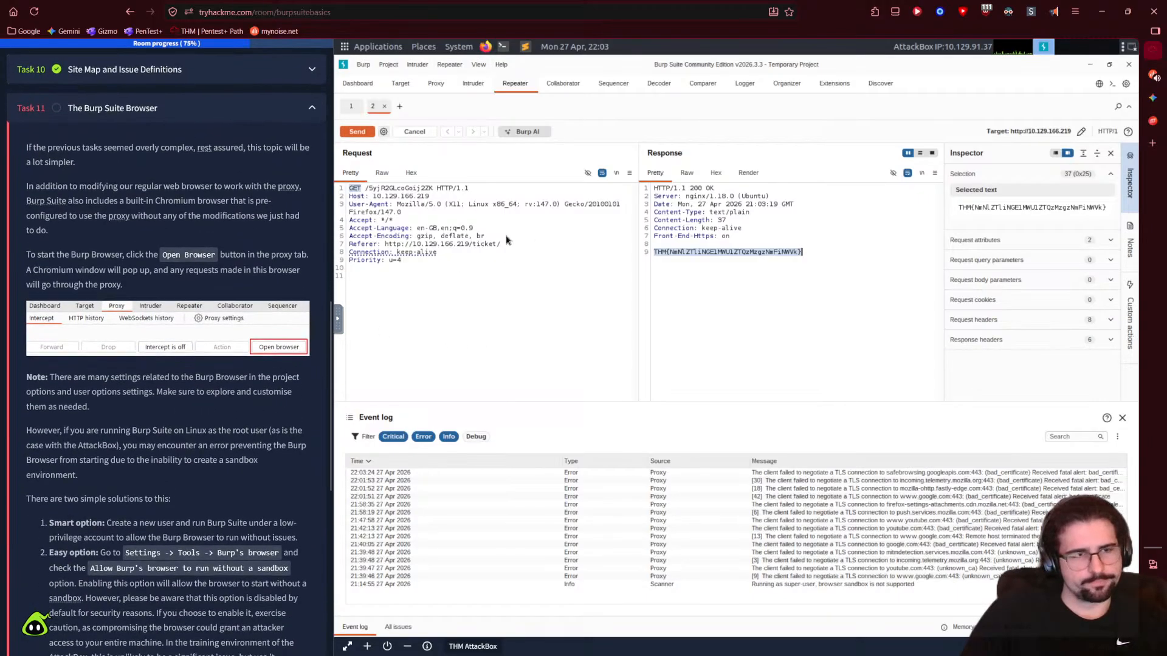
scroll(240, 388, "down", 2)
scroll(239, 382, "up", 3)
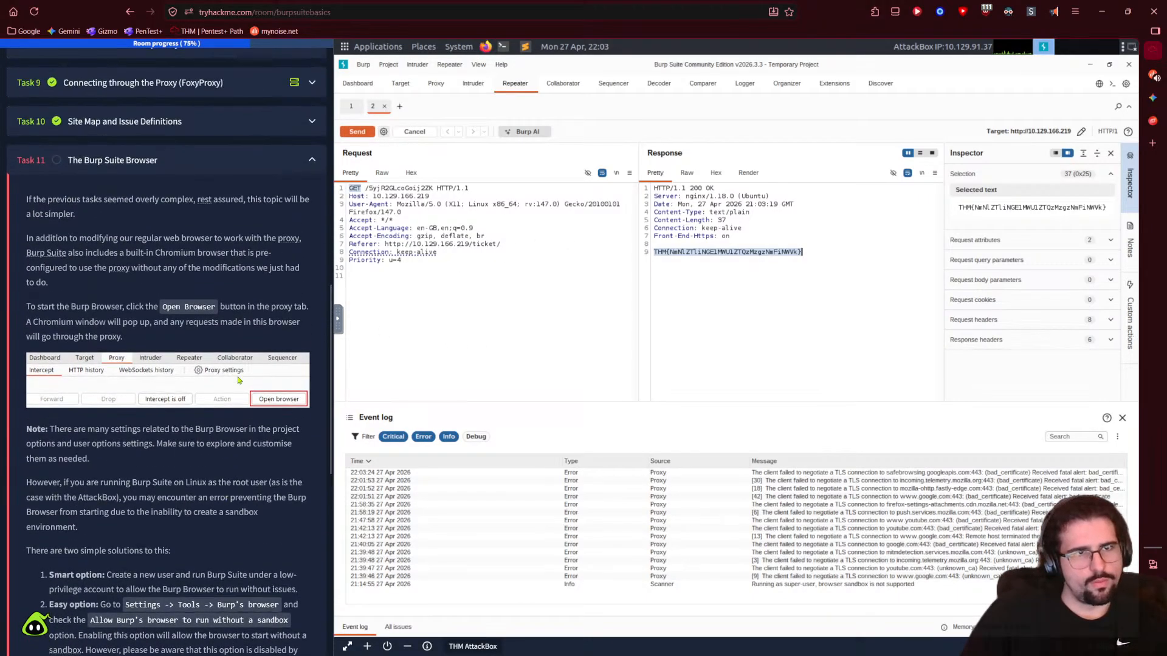
left_click(1054, 11)
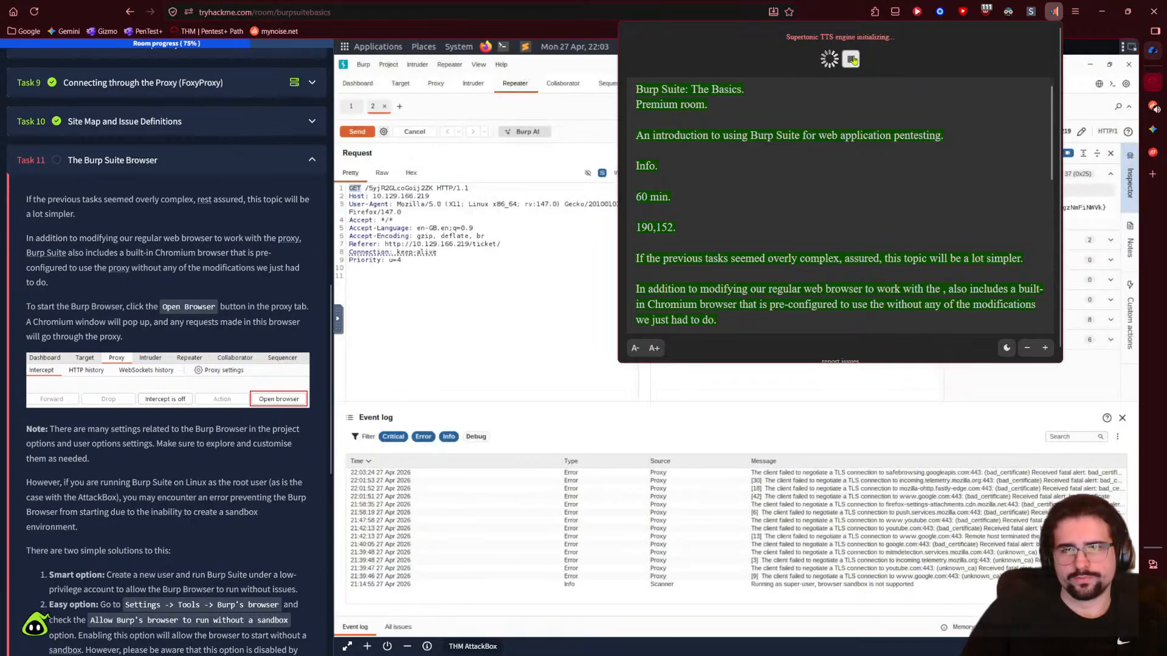
left_click(851, 59)
left_click(1019, 45)
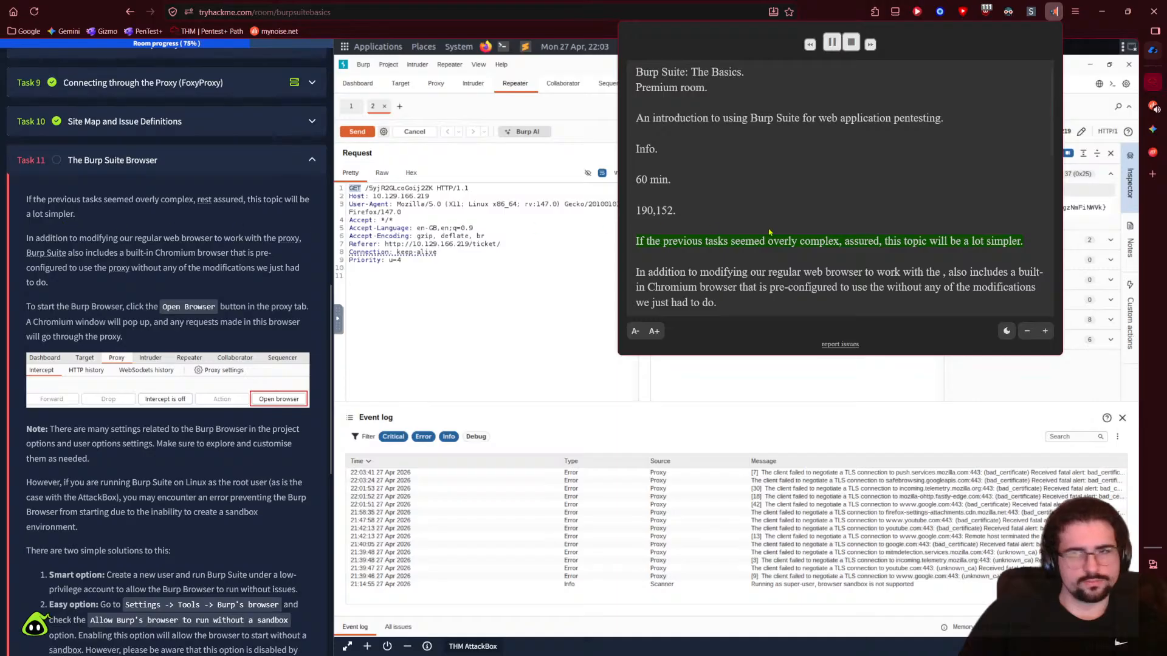
left_click(828, 42)
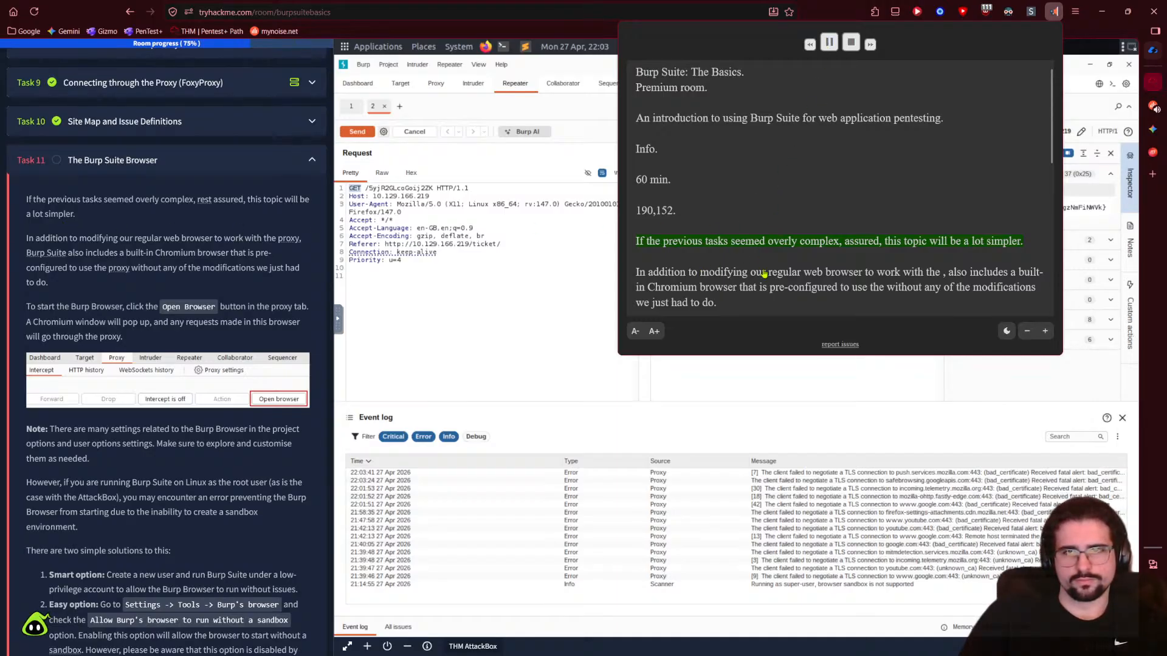
scroll(102, 339, "up", 1)
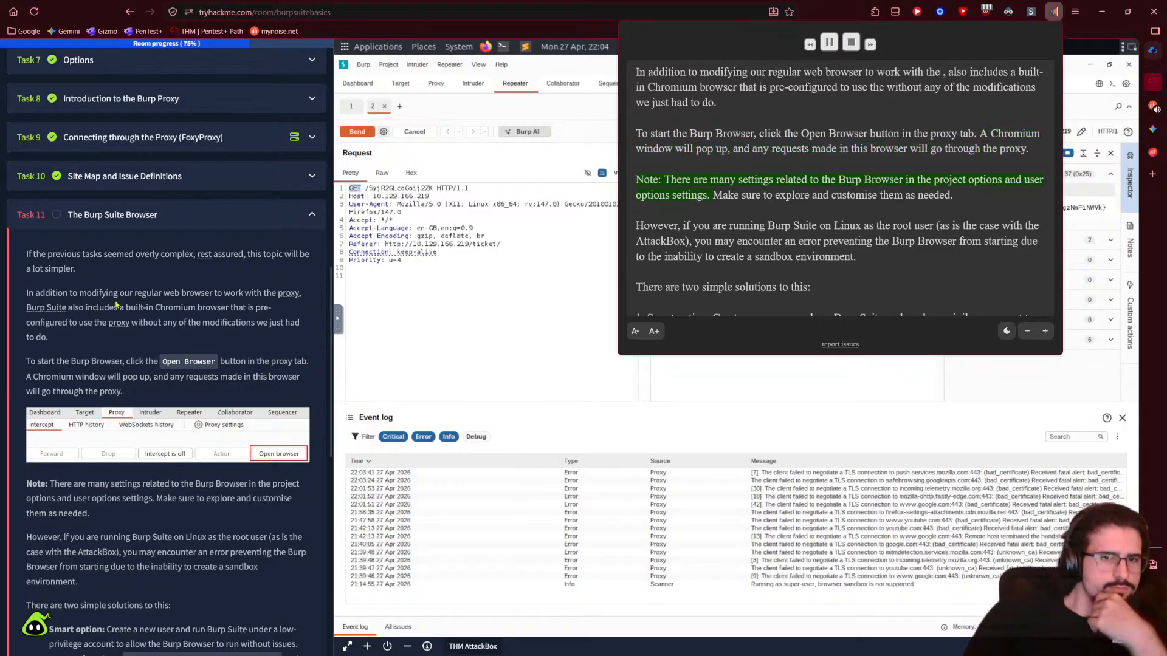
left_click(123, 322)
left_click(147, 326)
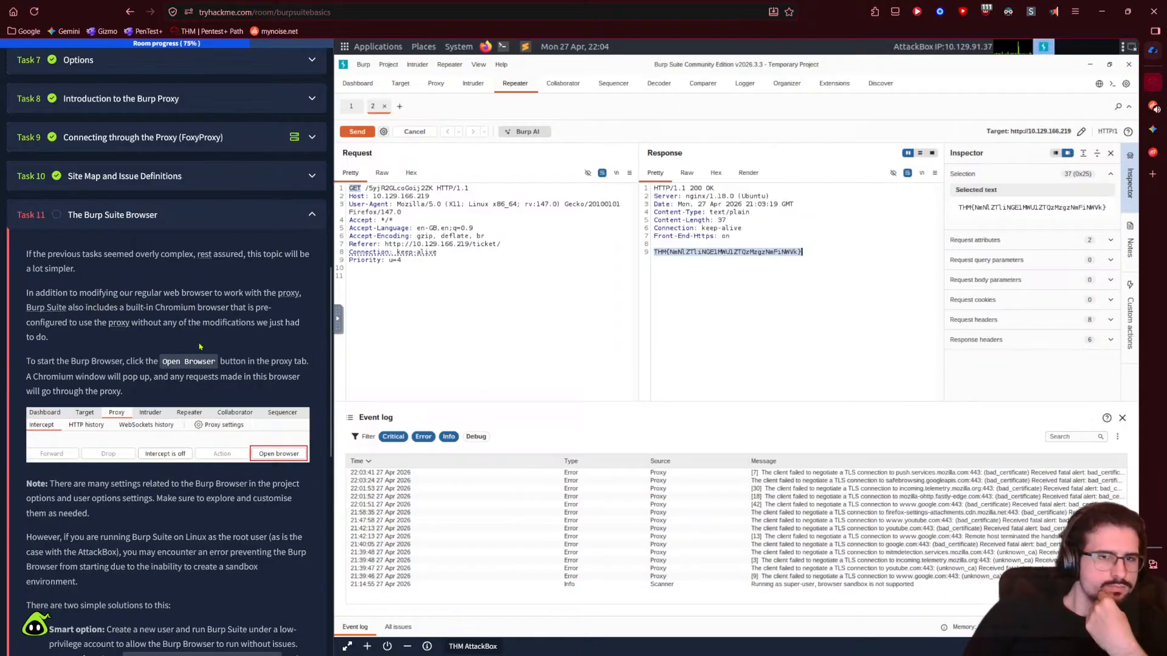
scroll(107, 381, "down", 1)
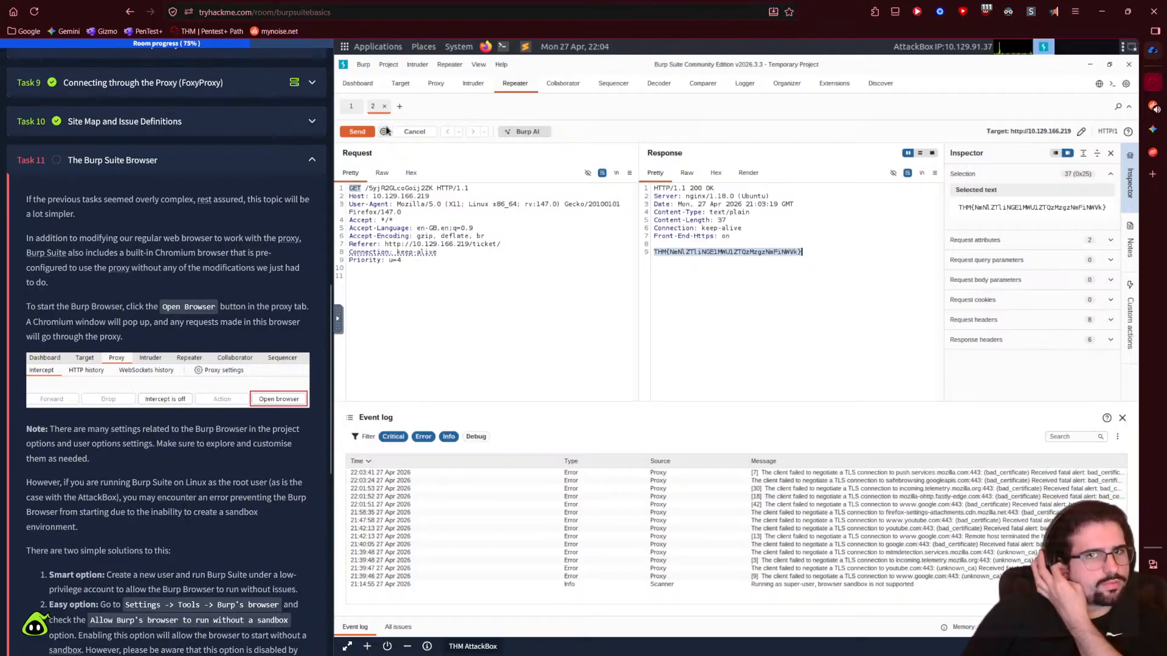
- Try launching Burp's built-in browser from the Proxy tab and dismiss the sandbox error
left_click(428, 89)
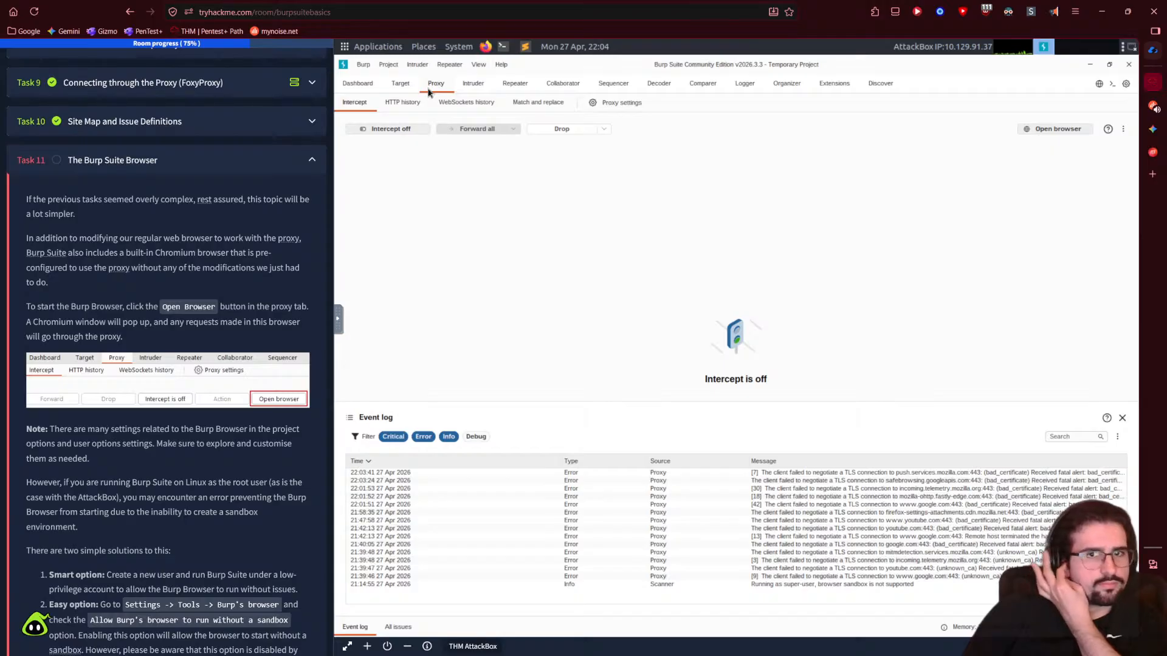
left_click(1031, 131)
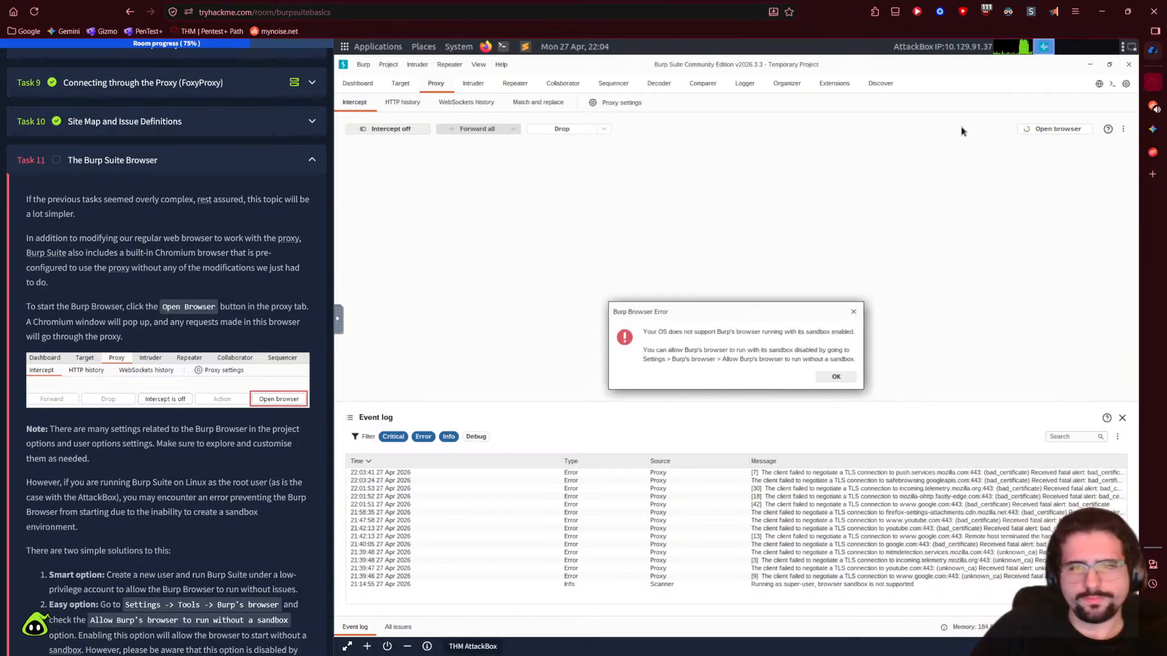
left_click(835, 378)
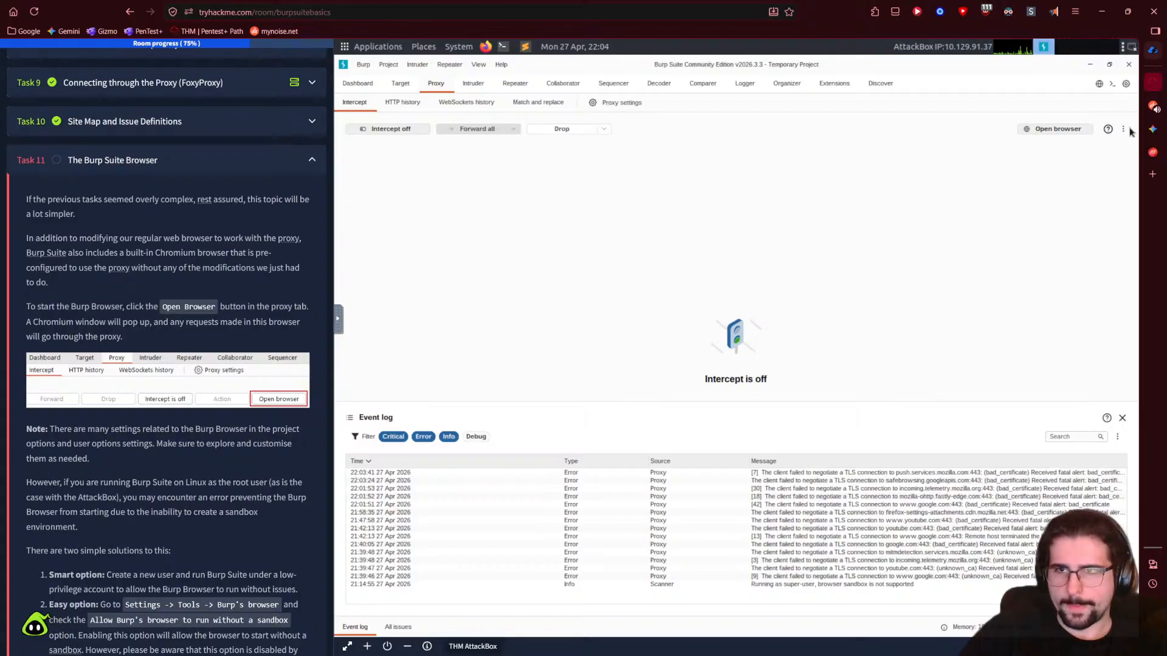
- Allow Burp's browser to run without a sandbox in Settings, then launch the browser again
left_click(1126, 84)
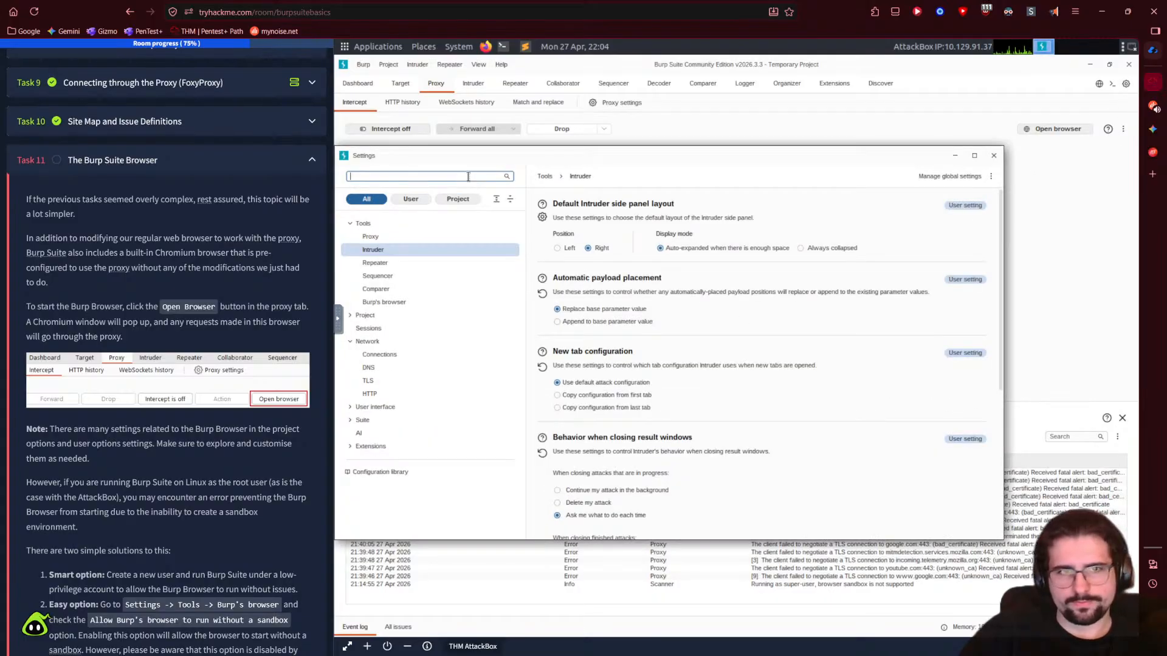
type("sandbox")
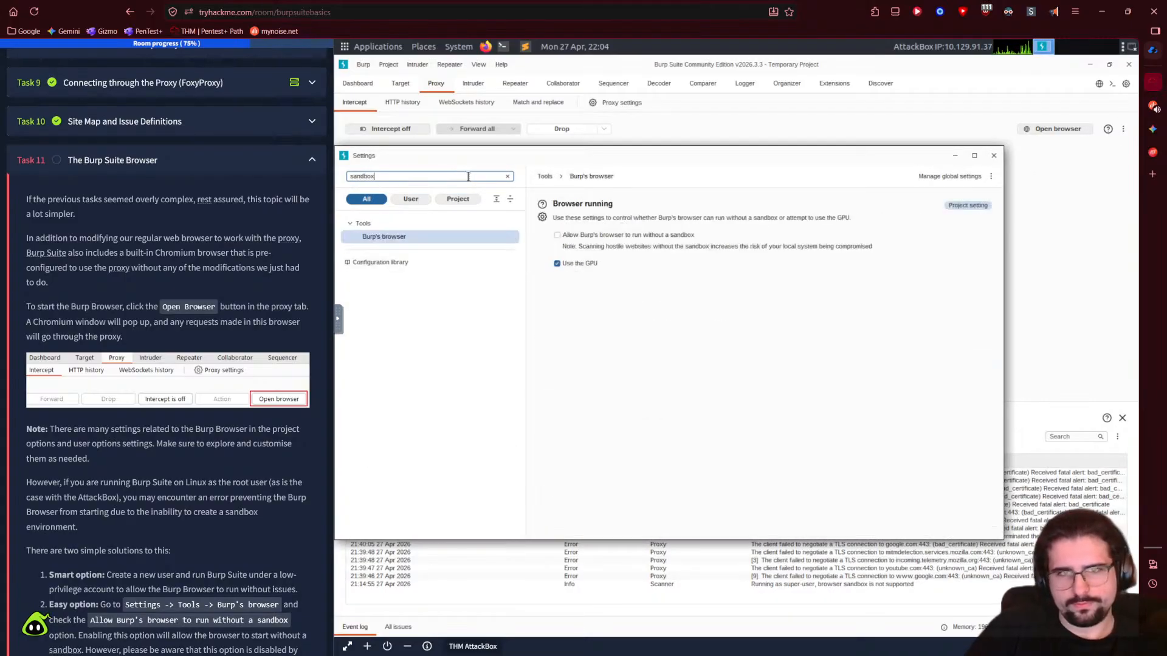
left_click(591, 236)
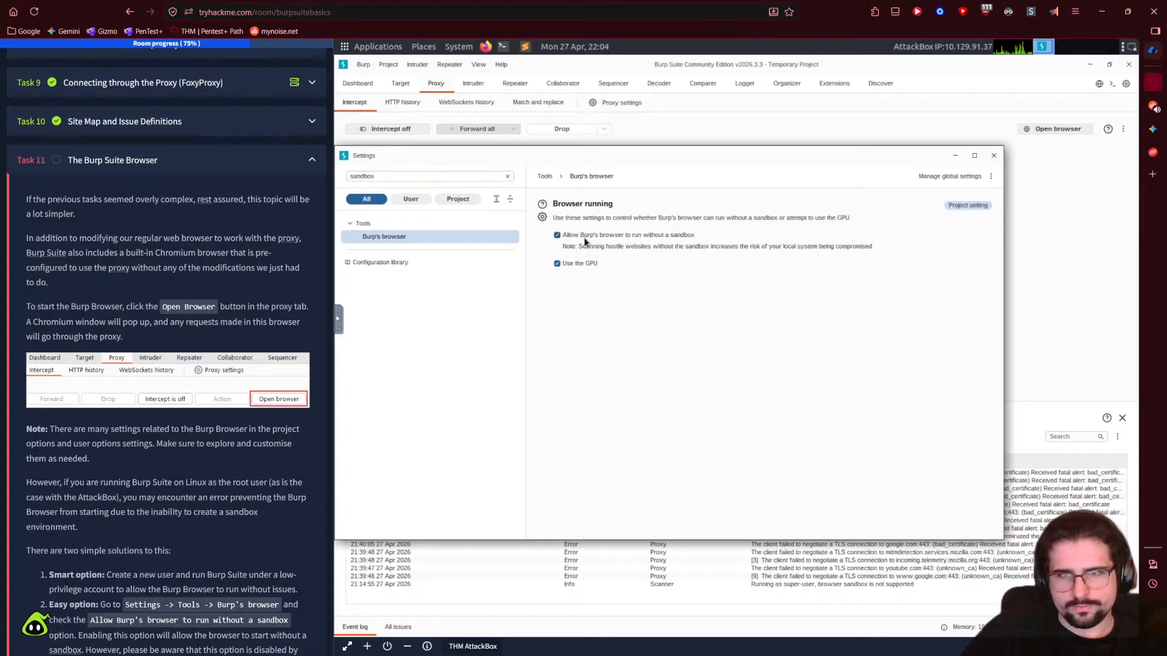
left_click(993, 157)
left_click(1057, 129)
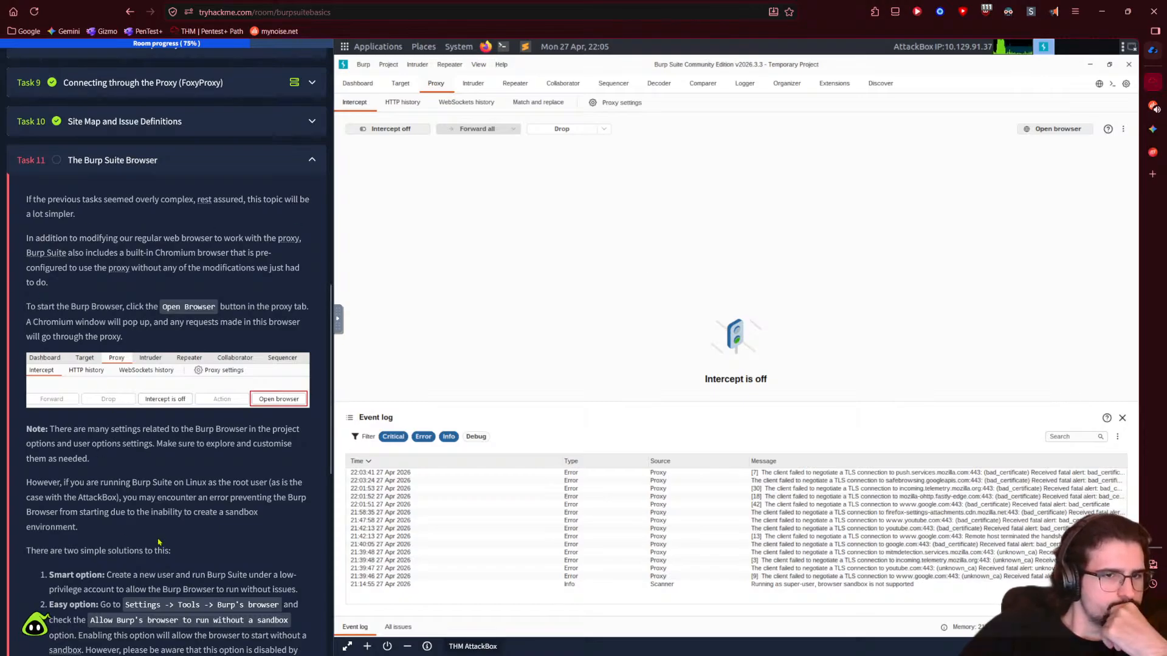
- Restore the Burp window, launch its Chromium browser, and cancel the keyring password prompt
scroll(159, 542, "down", 1)
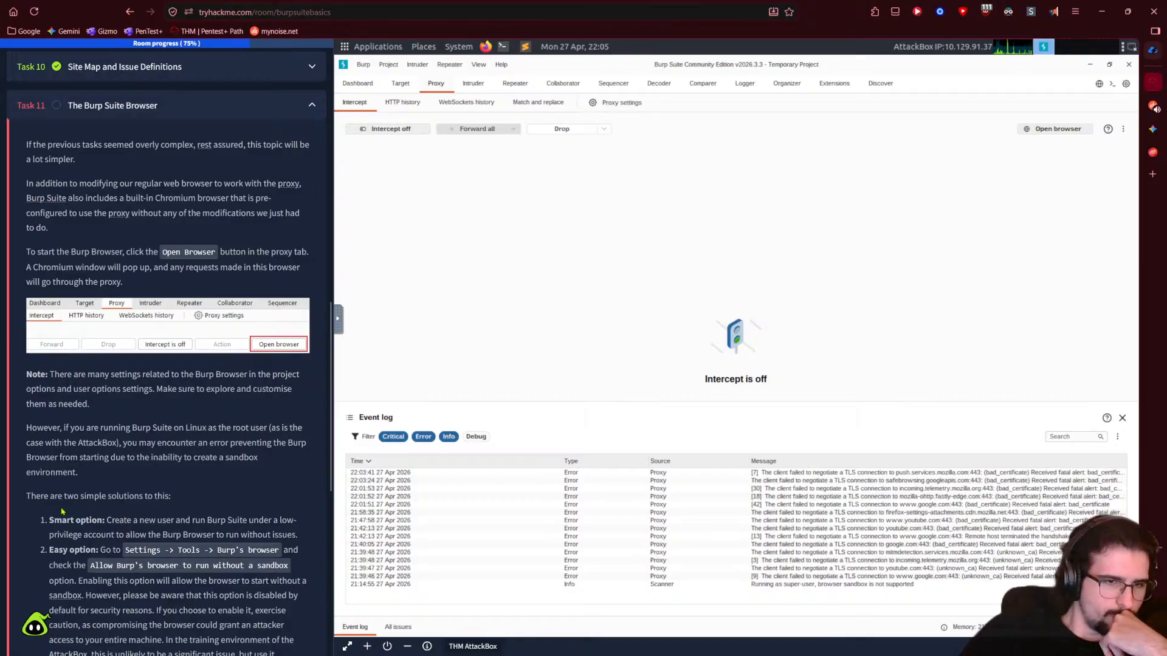
scroll(61, 512, "down", 1)
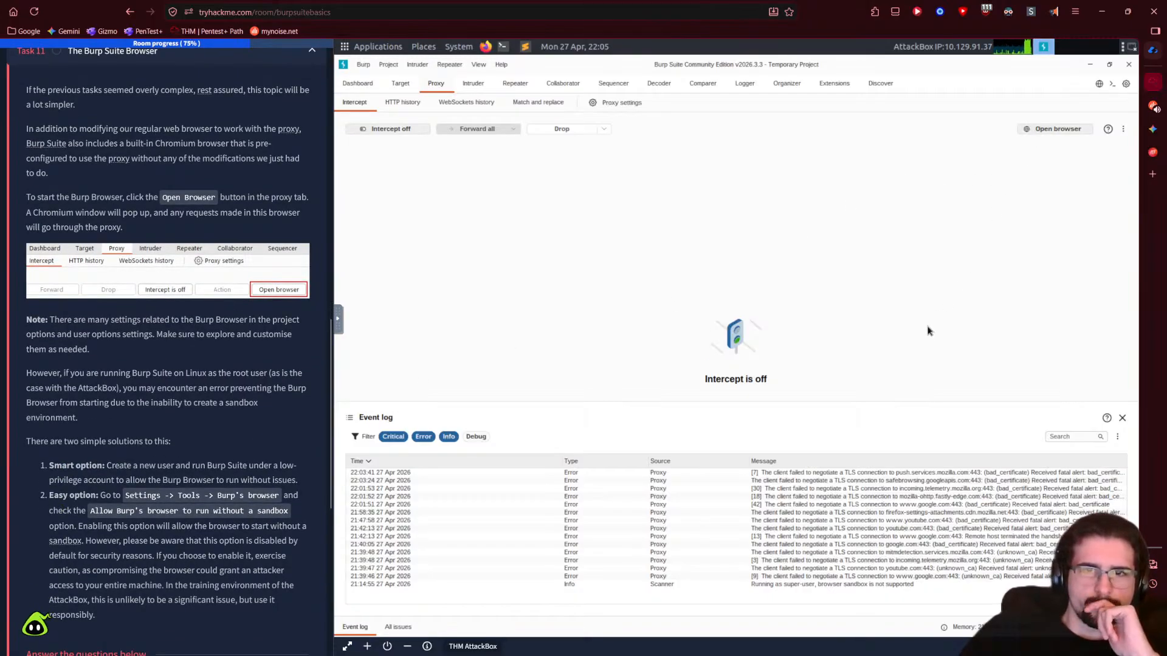
scroll(204, 515, "down", 1)
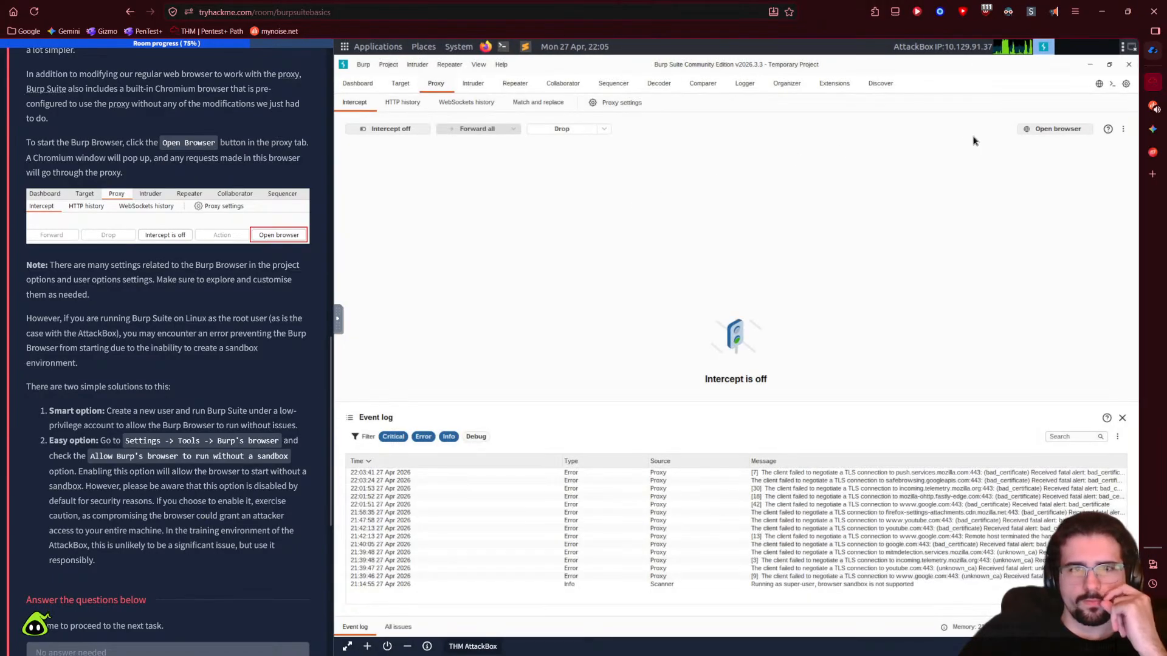
double_click(904, 64)
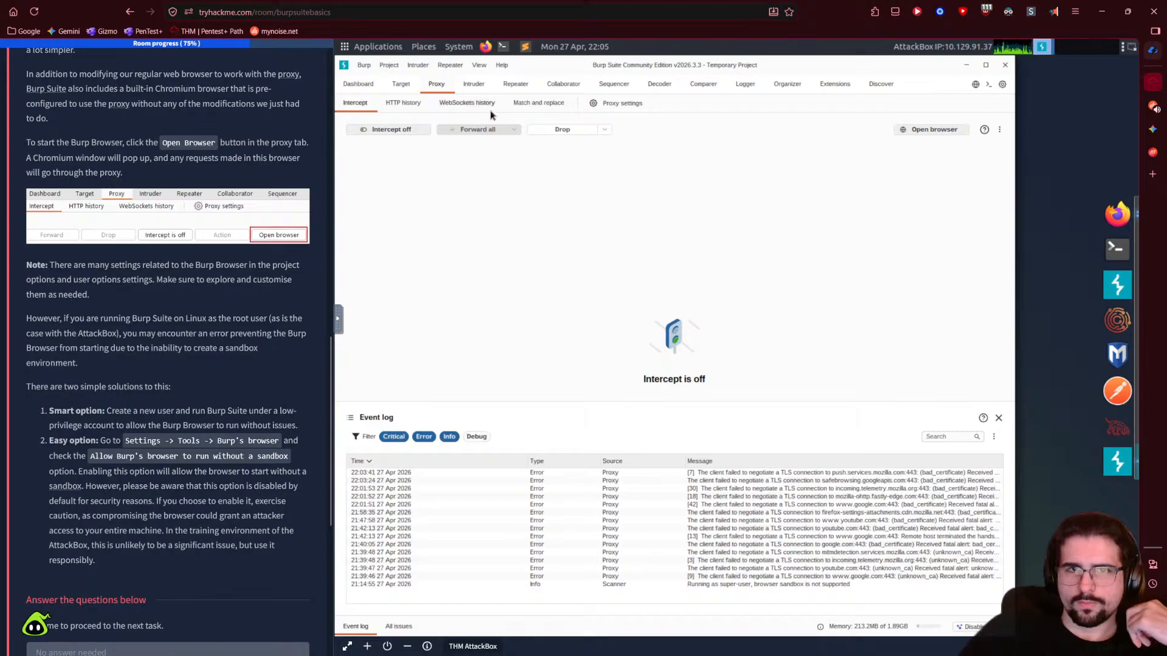
left_click(906, 132)
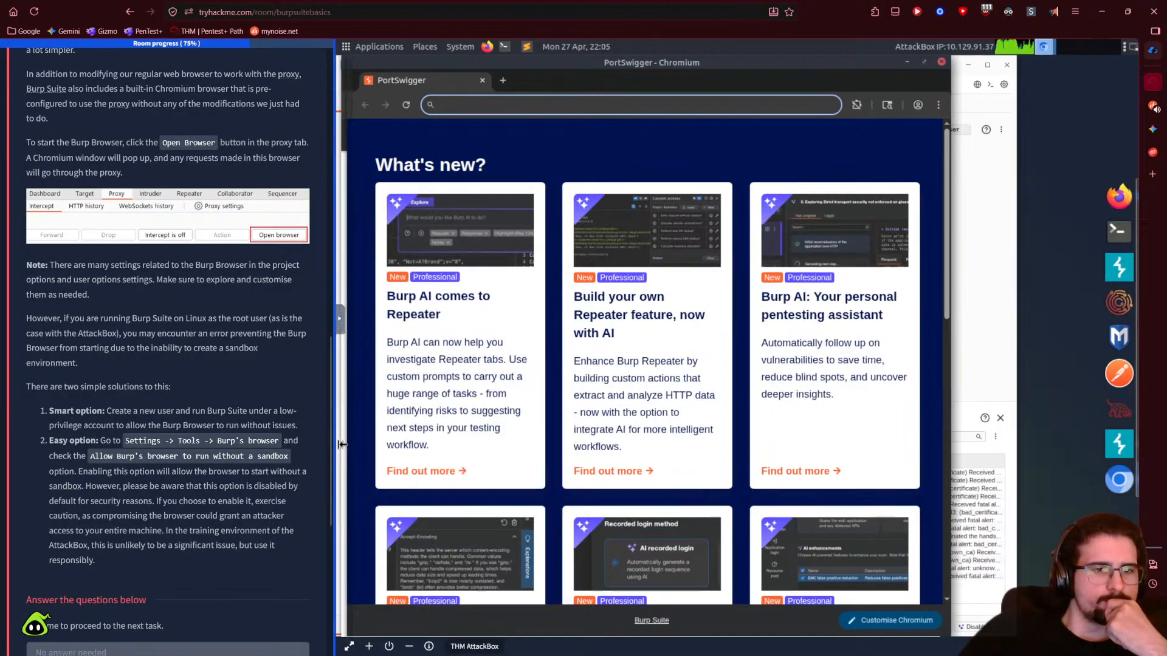
scroll(167, 349, "down", 2)
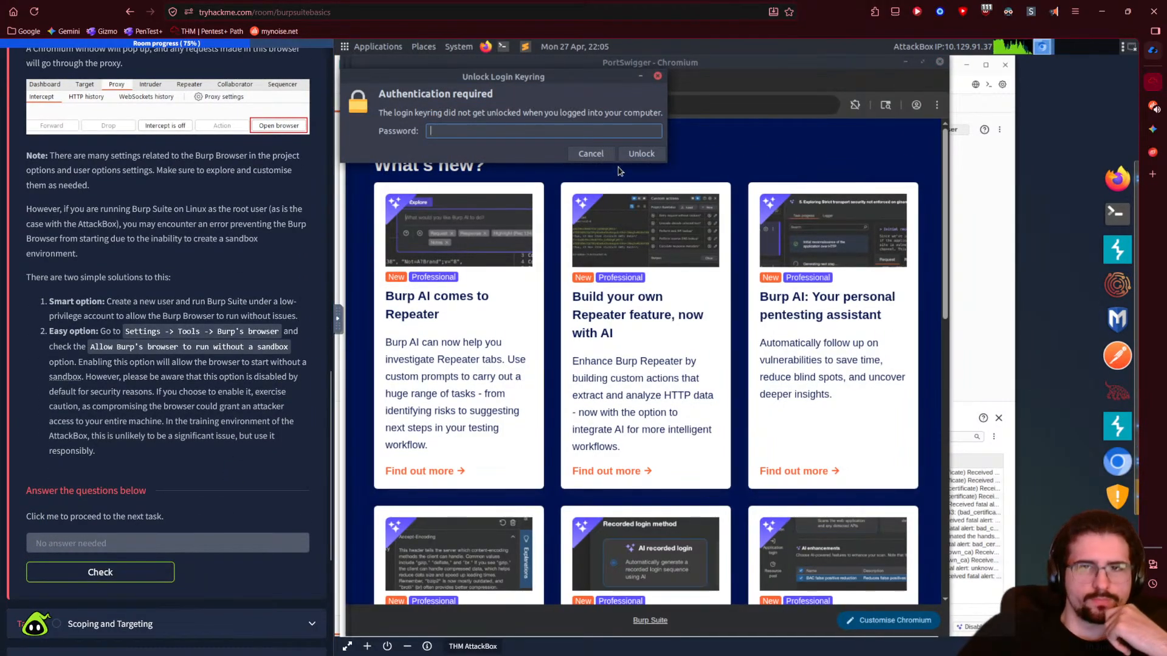
left_click(590, 154)
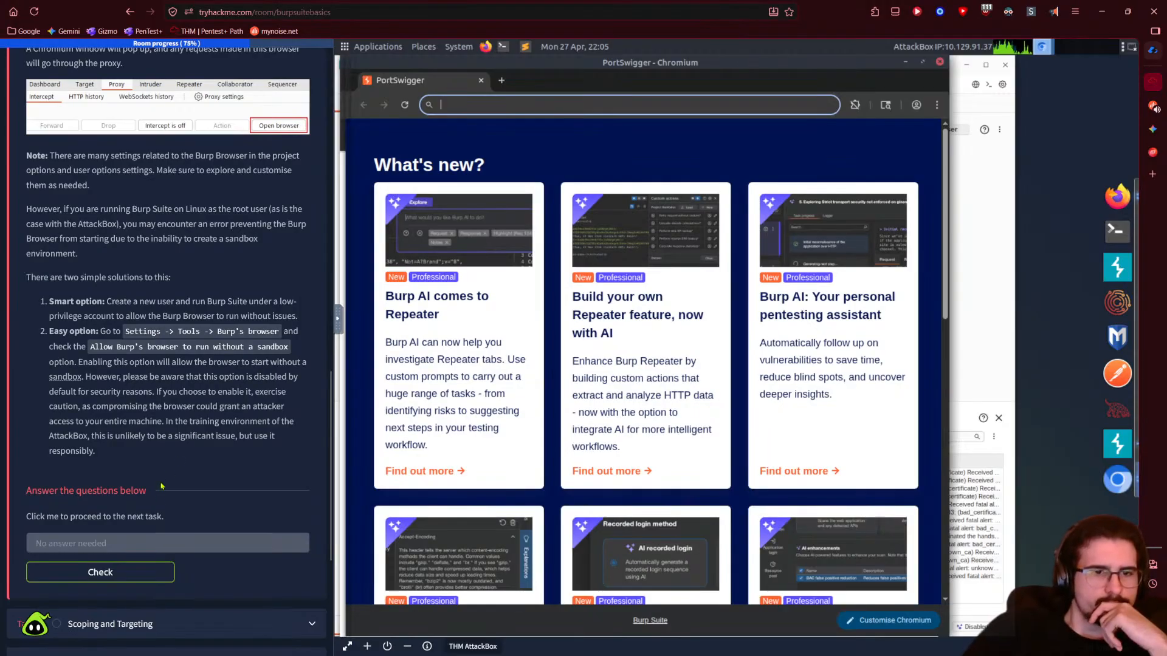
- Mark Task 11 complete and expand Task 12, Scoping and Targeting
left_click(93, 573)
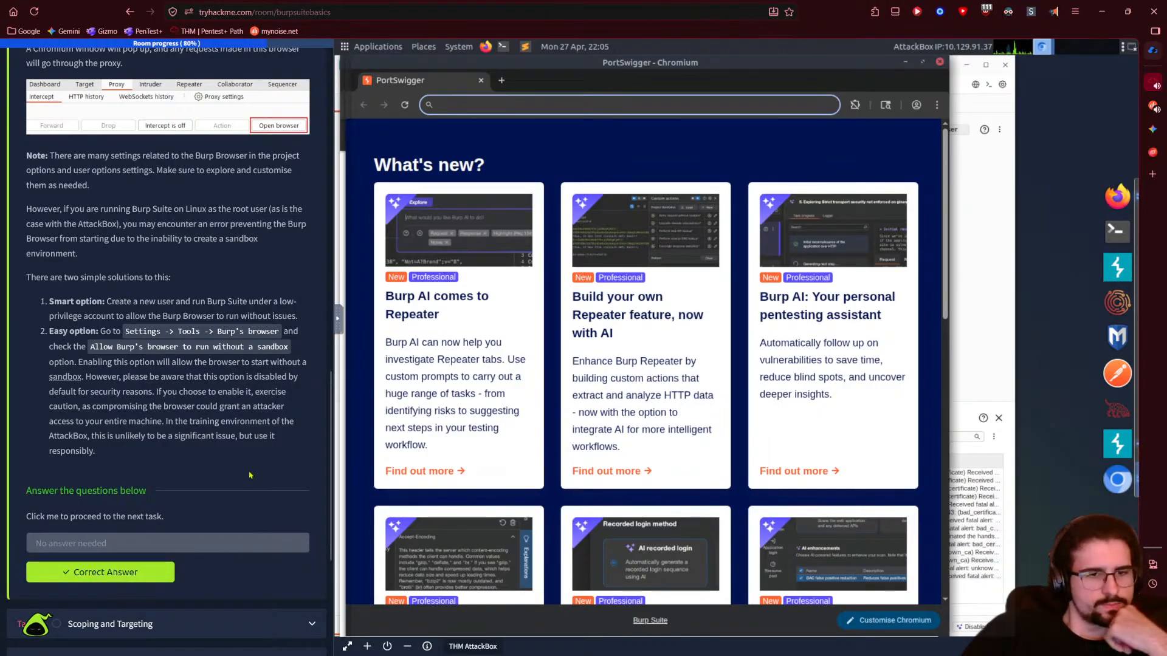
scroll(144, 423, "down", 3)
left_click(144, 419)
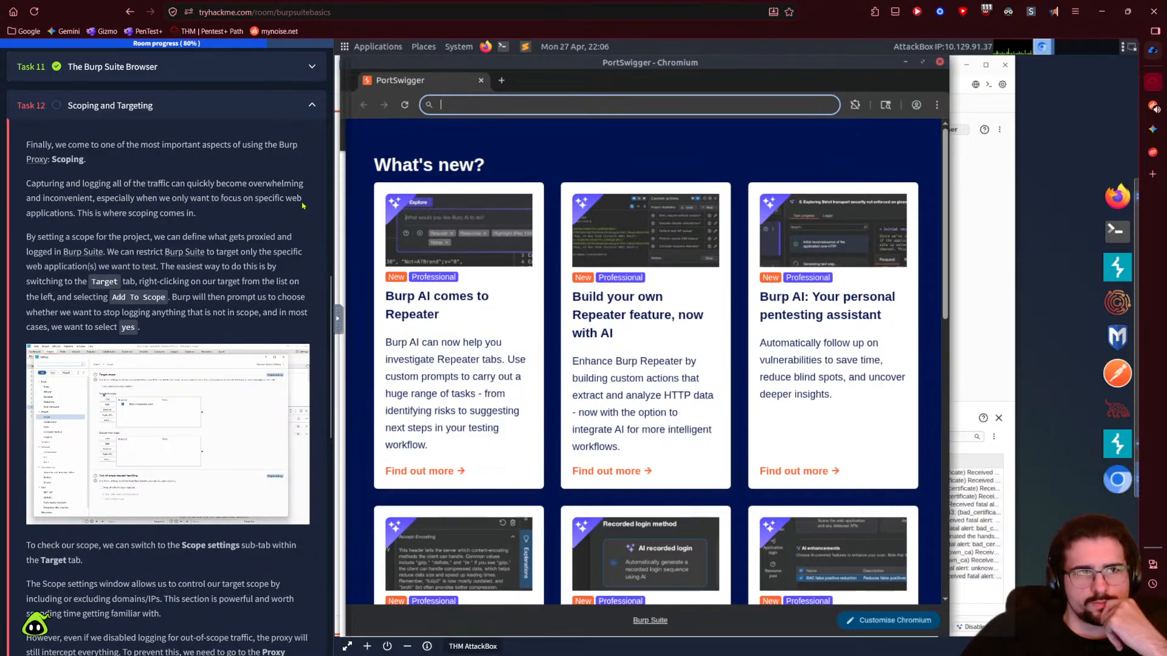
- Have the Scoping paragraph read aloud, then close the read-aloud player
left_click(1049, 13)
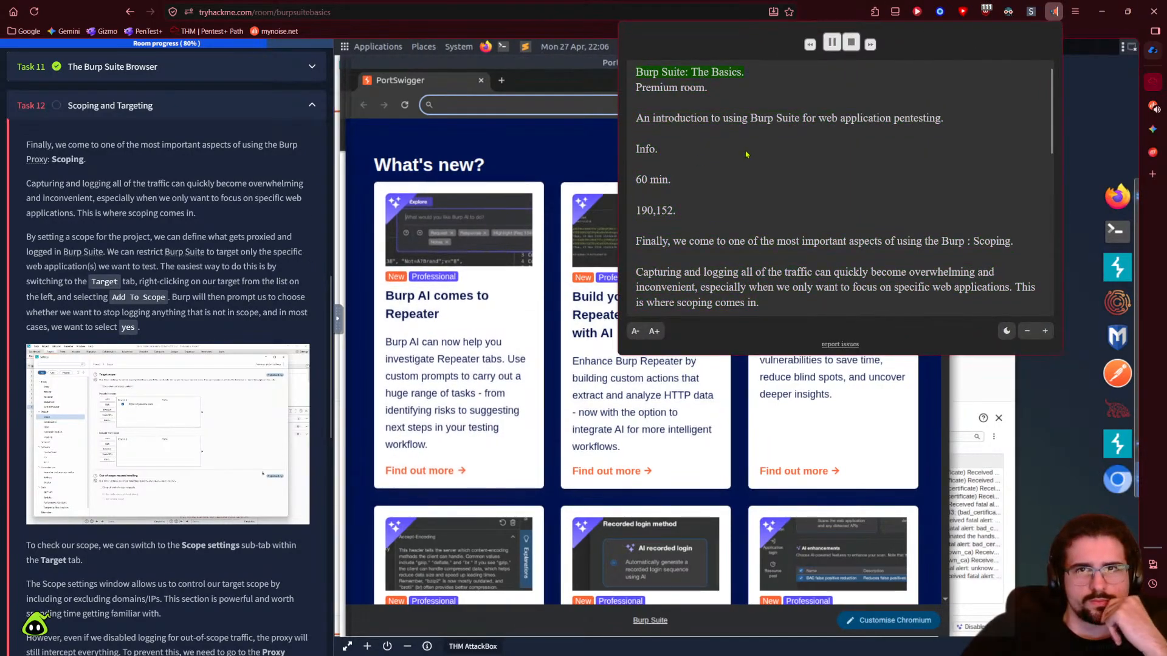
left_click(637, 243)
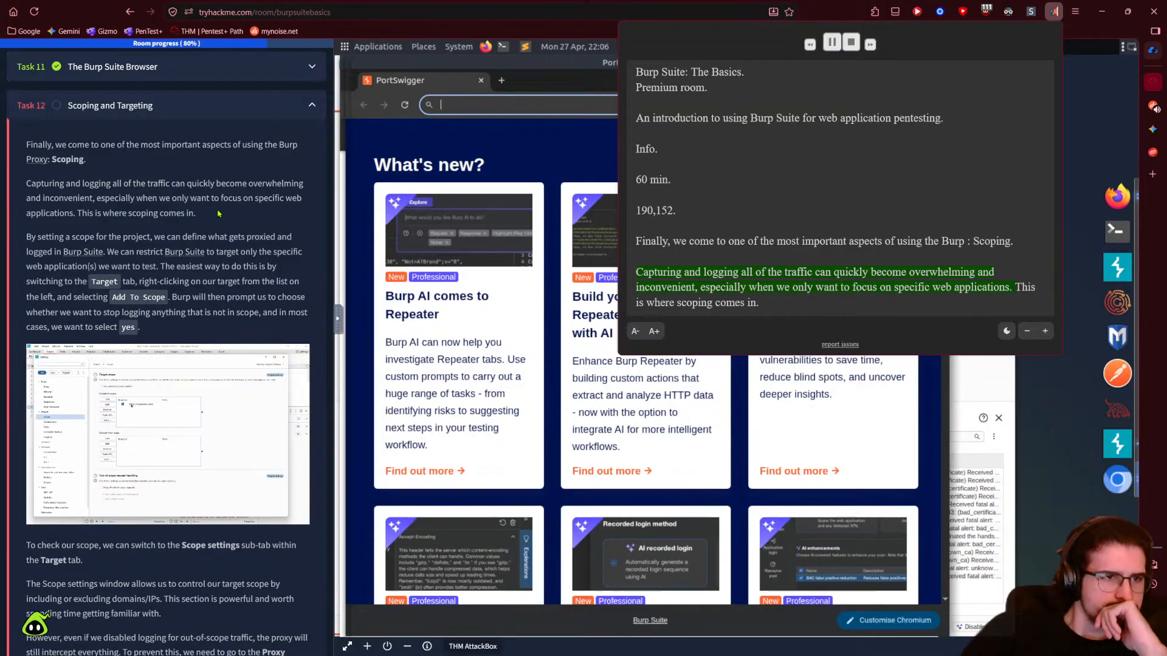
left_click(284, 232)
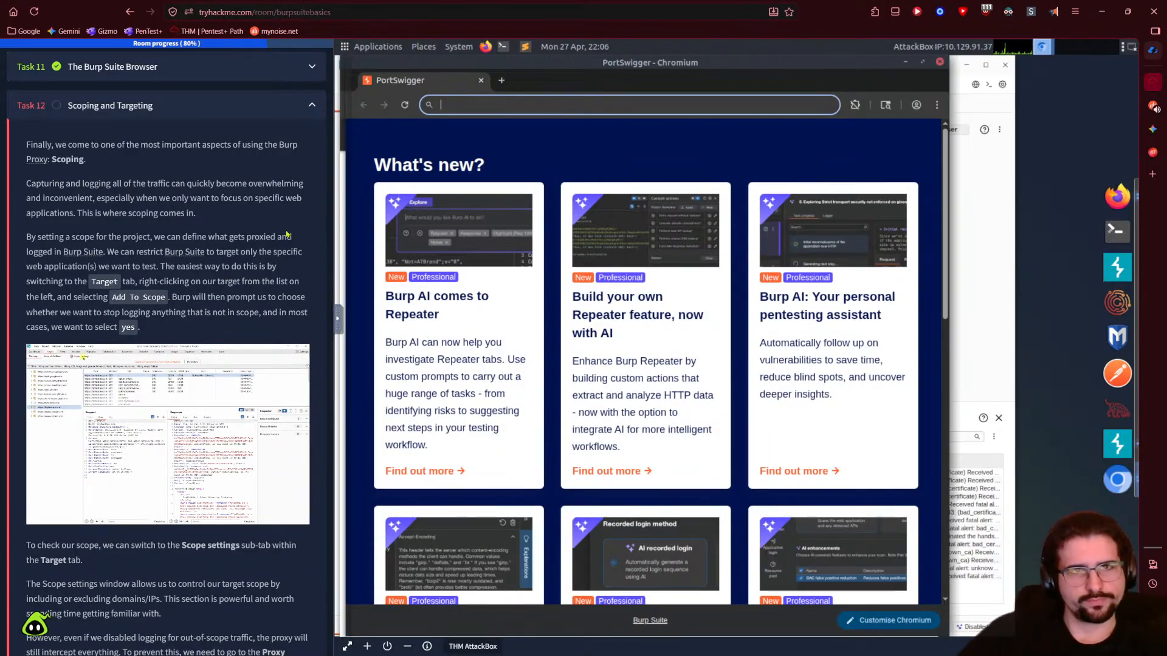
- Close the PortSwigger browser window, bring Burp Suite forward, and show the Target site map
left_click_drag(514, 63, 708, 122)
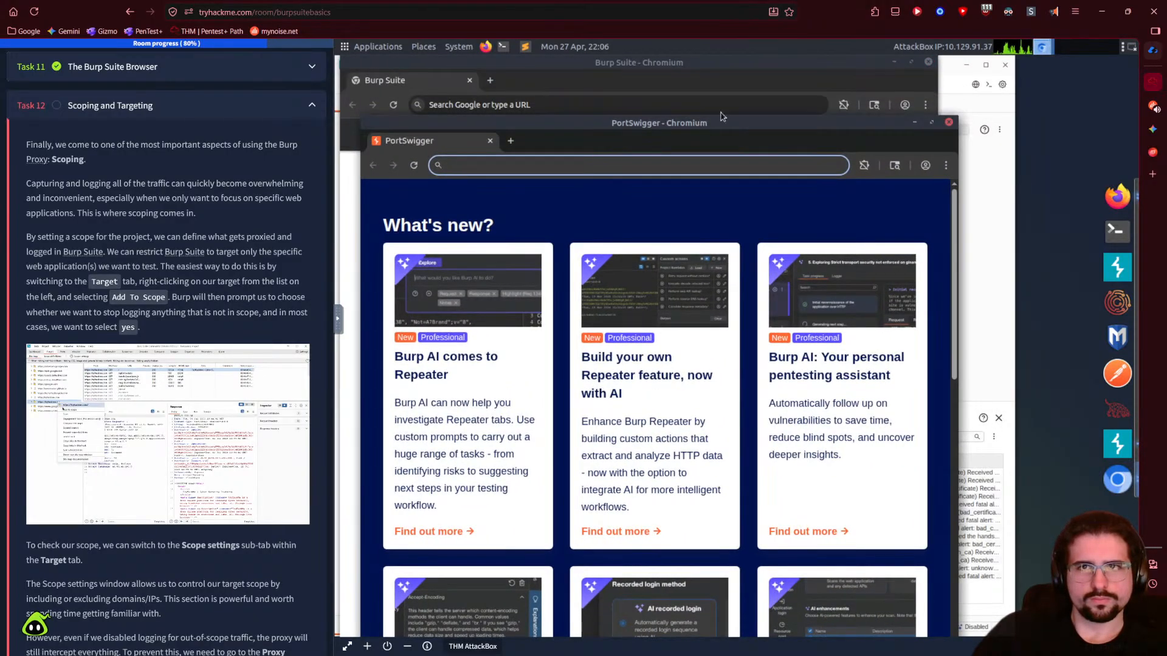
left_click(949, 123)
mouse_move(599, 86)
left_mouse_down()
mouse_move(604, 116)
mouse_move(592, 74)
left_mouse_up()
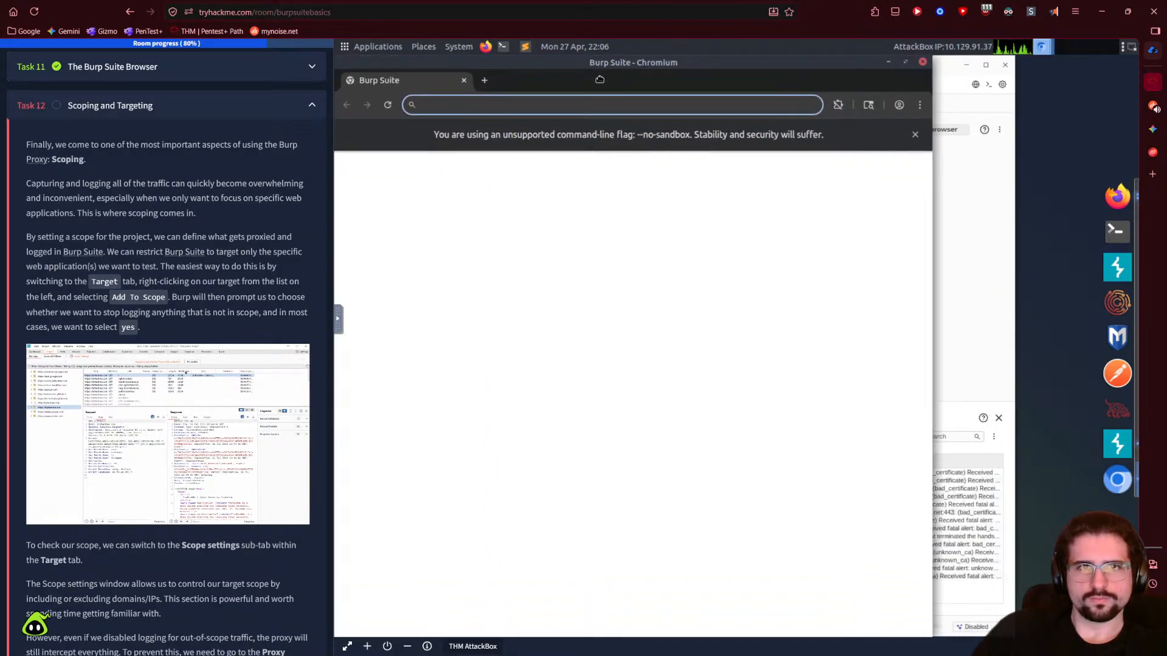
left_click(945, 78)
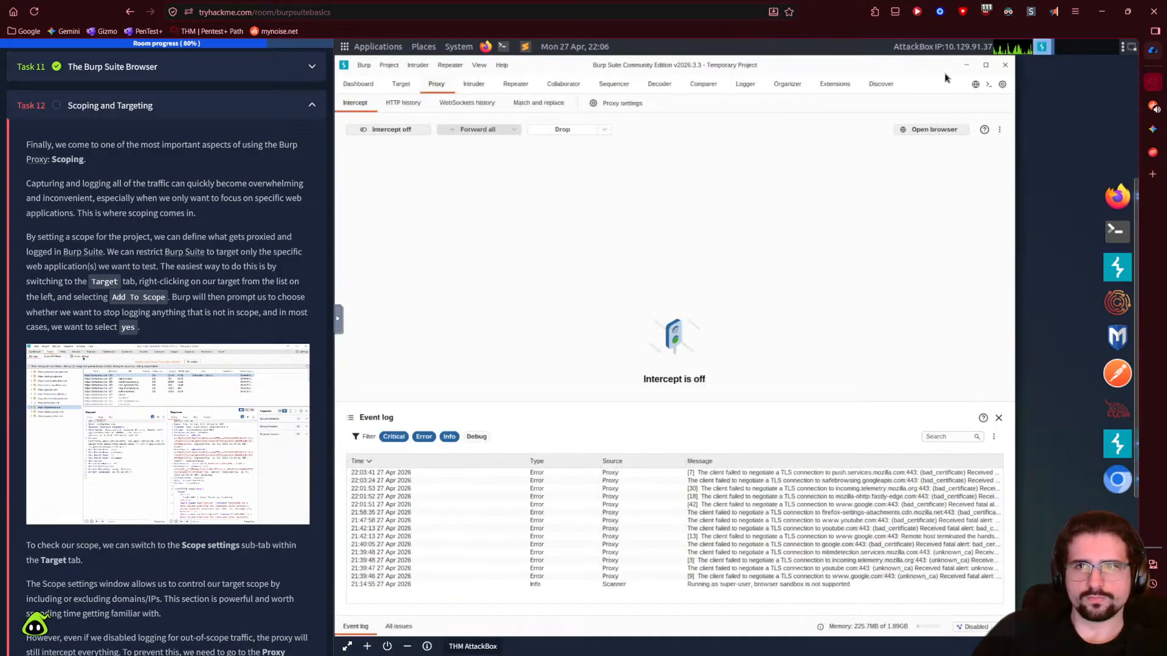
mouse_move(341, 244)
left_mouse_down()
mouse_move(372, 237)
mouse_move(356, 253)
left_mouse_up()
left_click(356, 253)
left_click(957, 254)
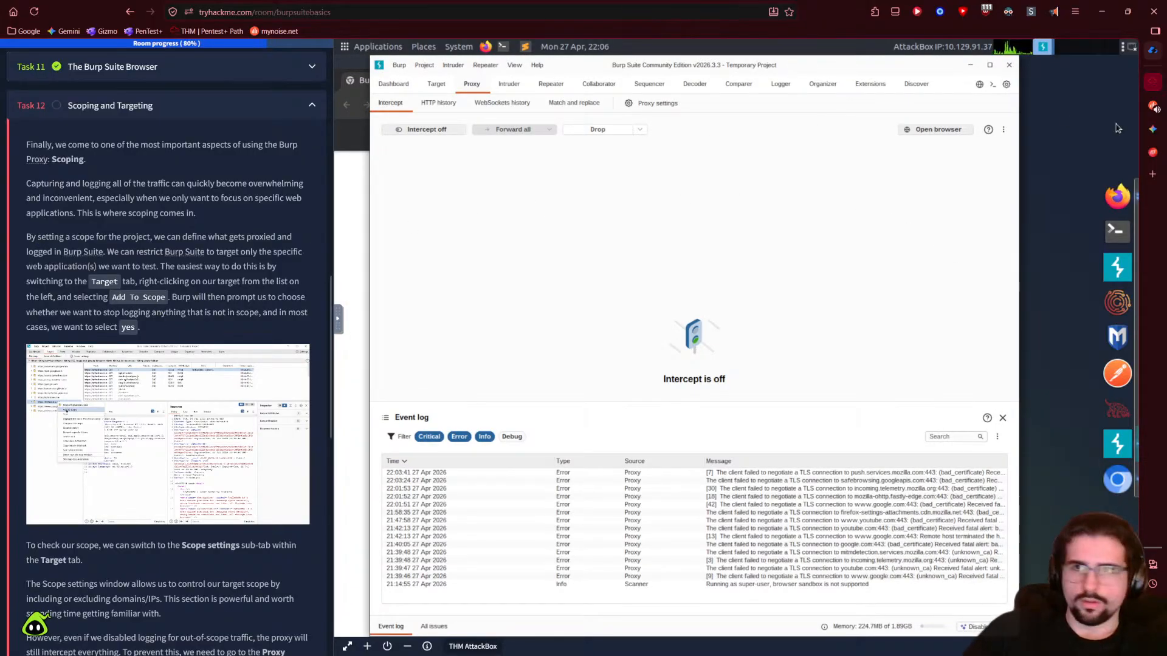
left_click(1055, 11)
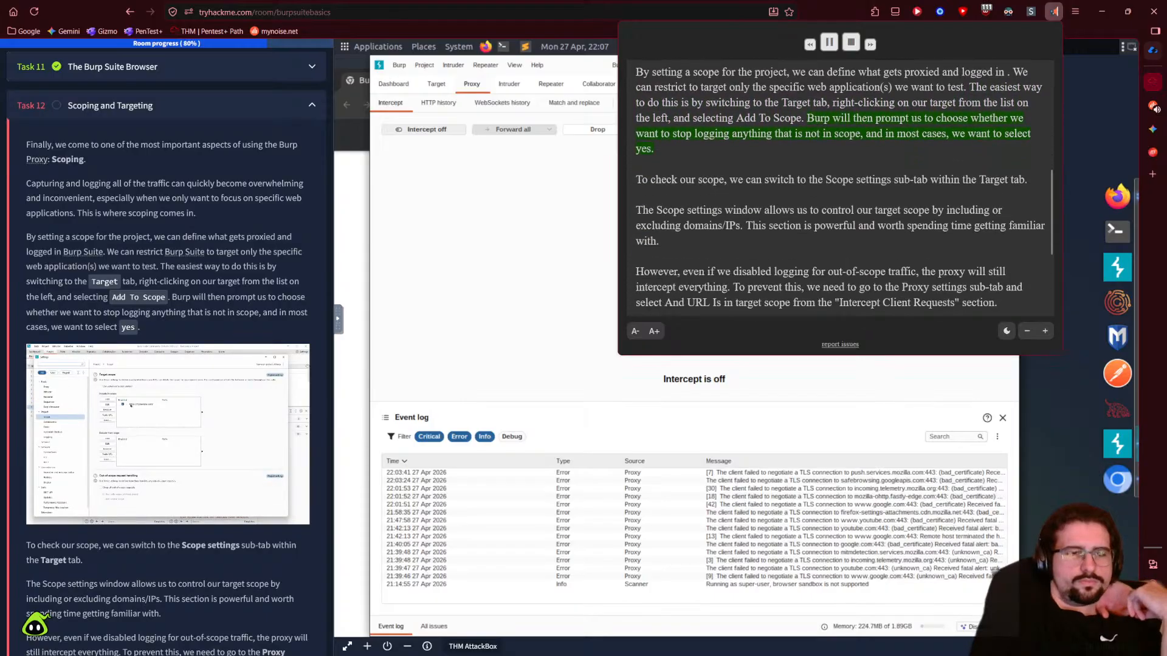
left_click(436, 83)
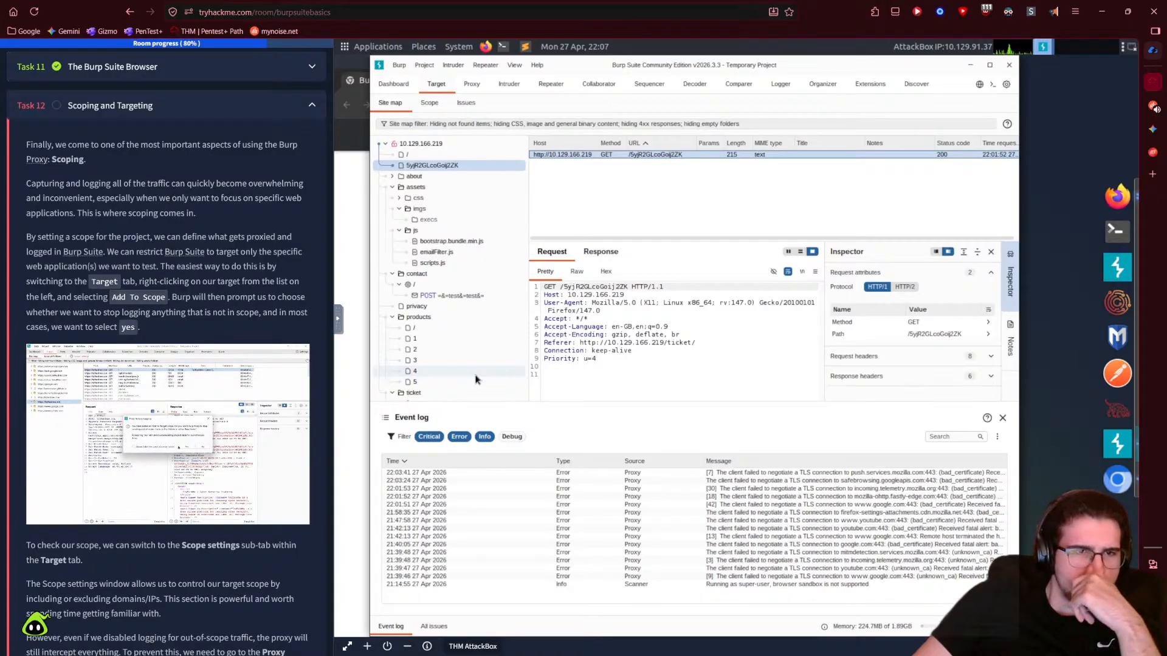
- After checking the tutorial screenshot, add host 10.129.166.219 to scope and disable out-of-scope history logging
left_click(252, 442)
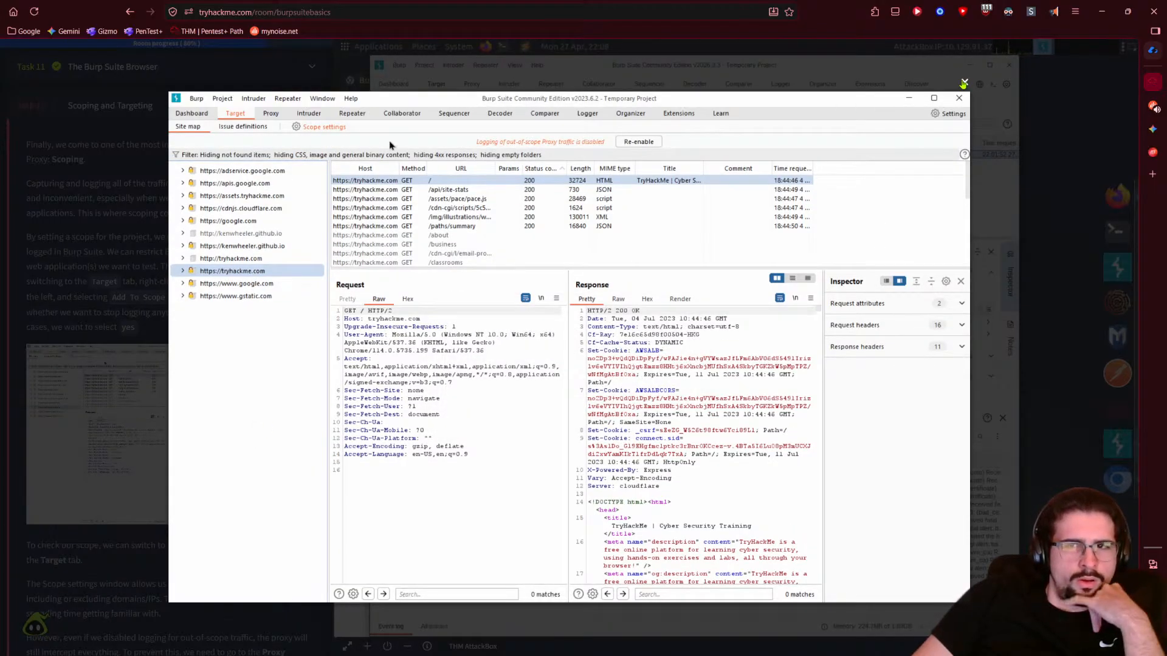
left_click(963, 82)
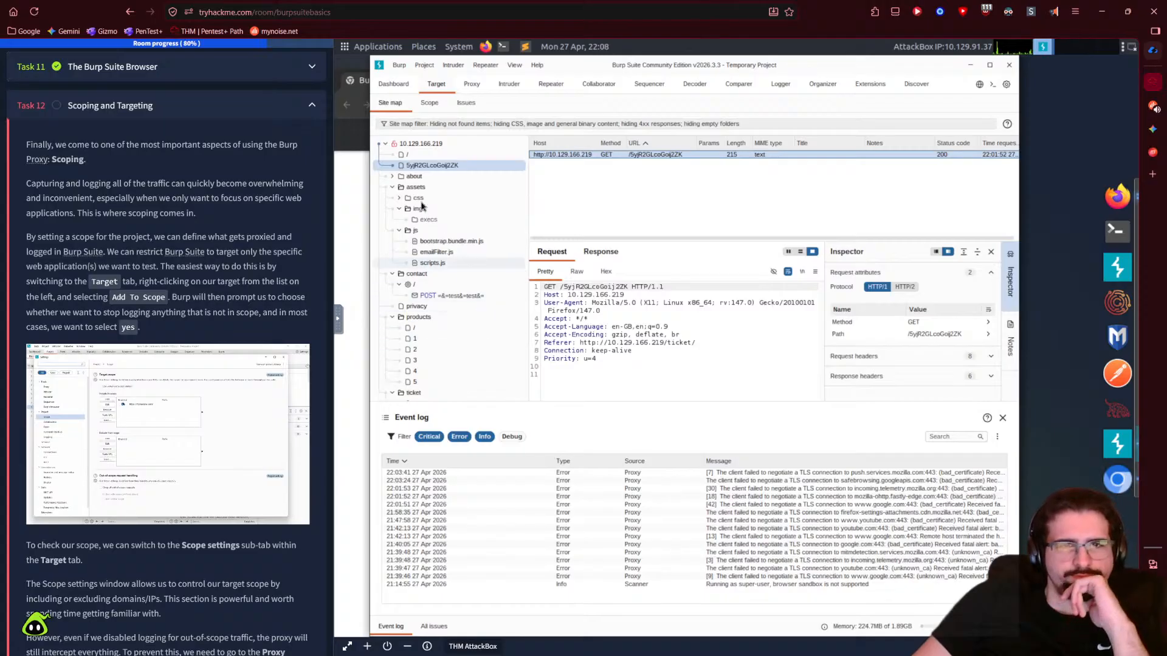
left_click(383, 147)
left_click(384, 146)
right_click(406, 145)
left_click(435, 166)
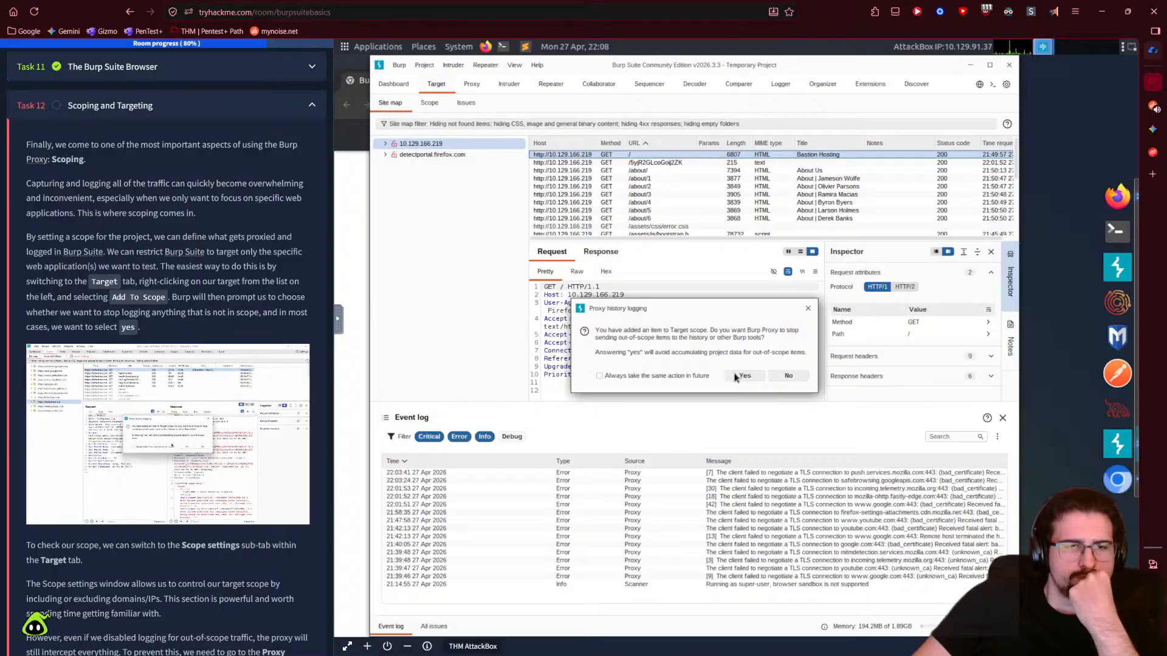
left_click(742, 376)
scroll(161, 370, "down", 3)
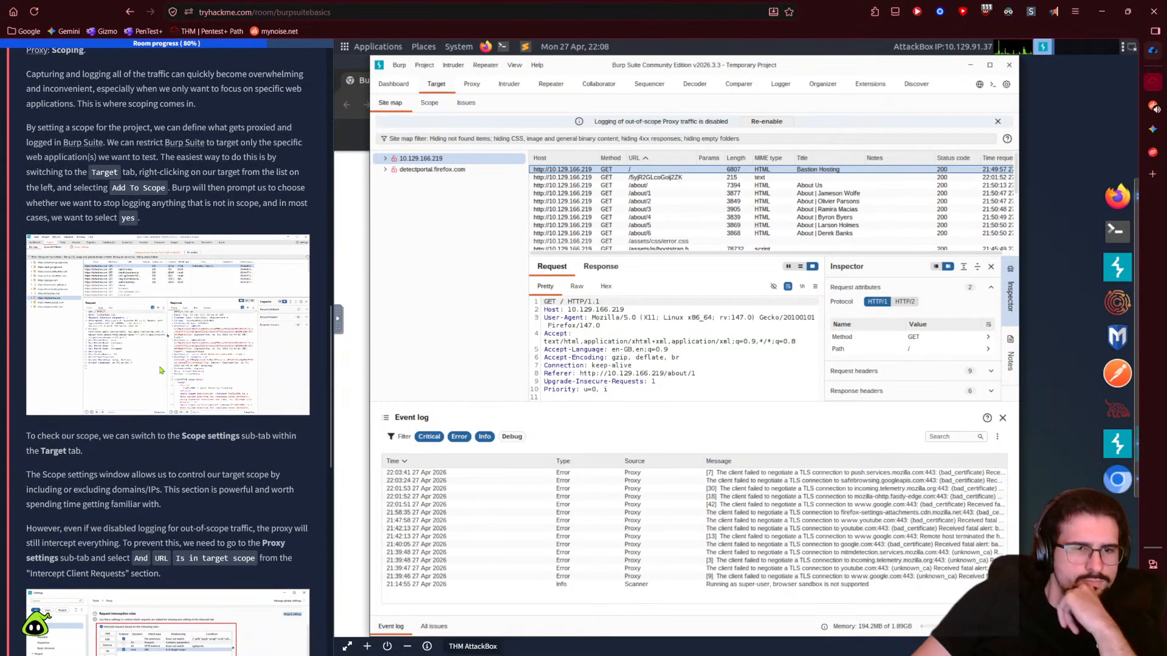
scroll(161, 371, "down", 2)
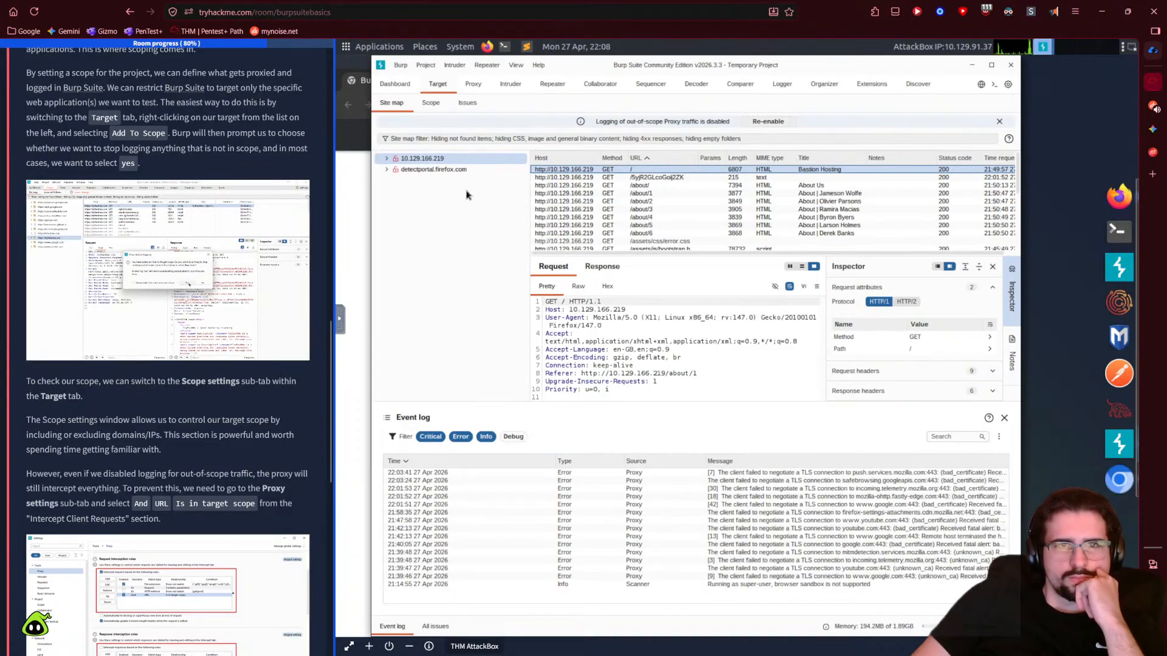
- Confirm the 10.129.166.219 entry in Target Scope is ticked as enabled
left_click(430, 102)
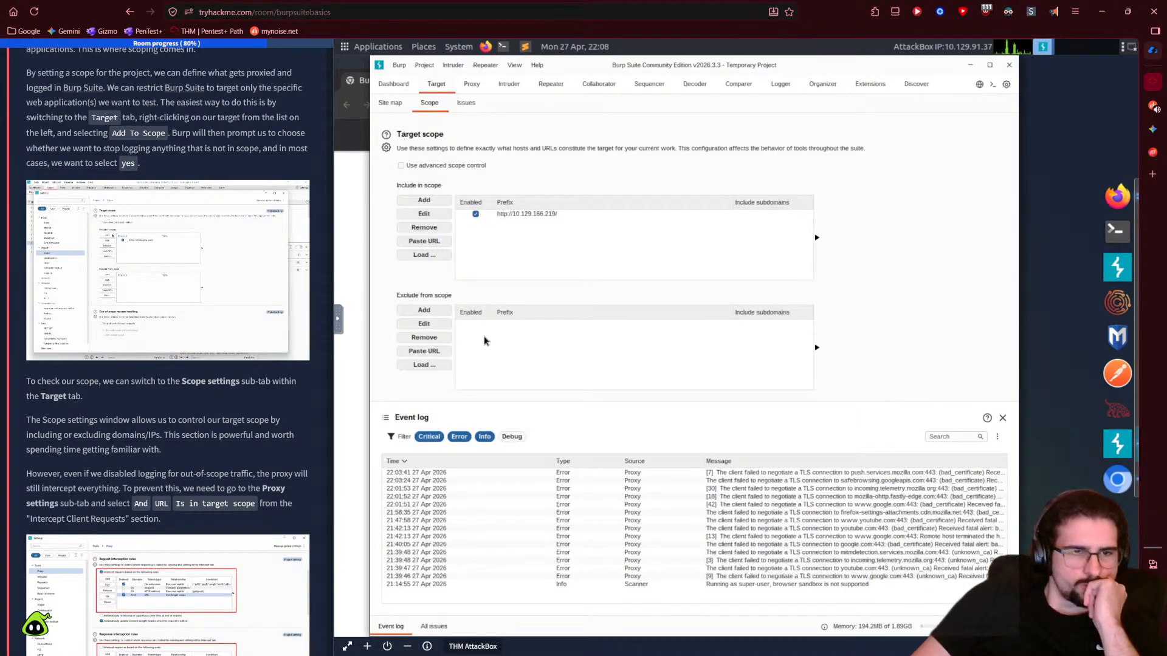
left_click(475, 214)
left_click(475, 214)
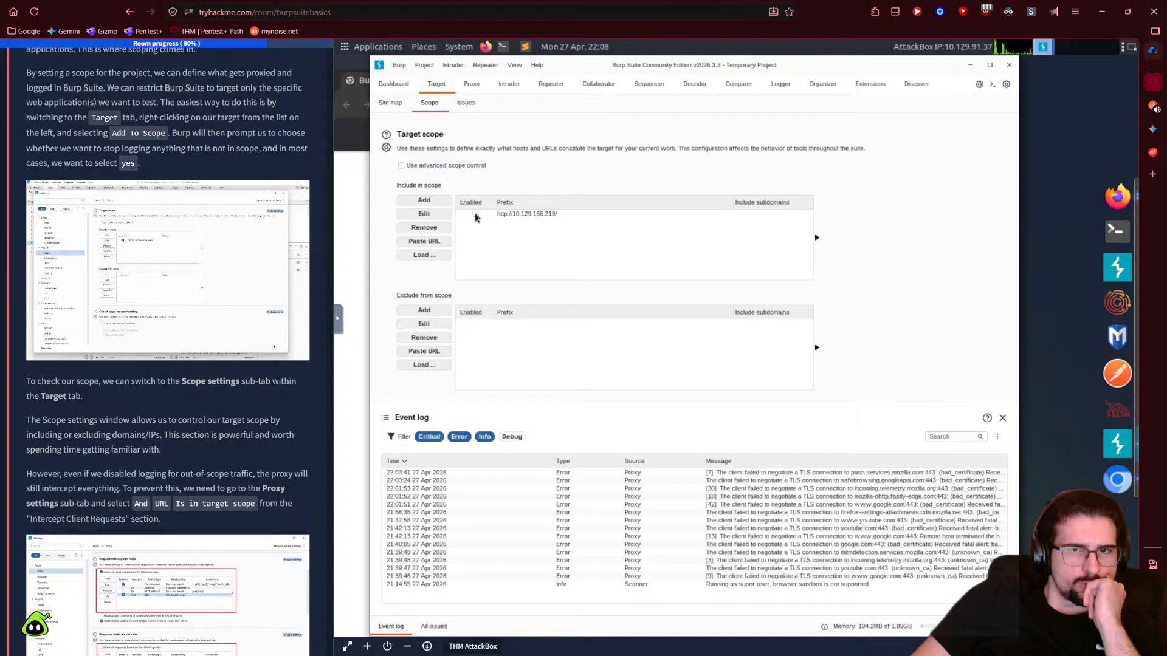
left_click(476, 214)
left_click(476, 214)
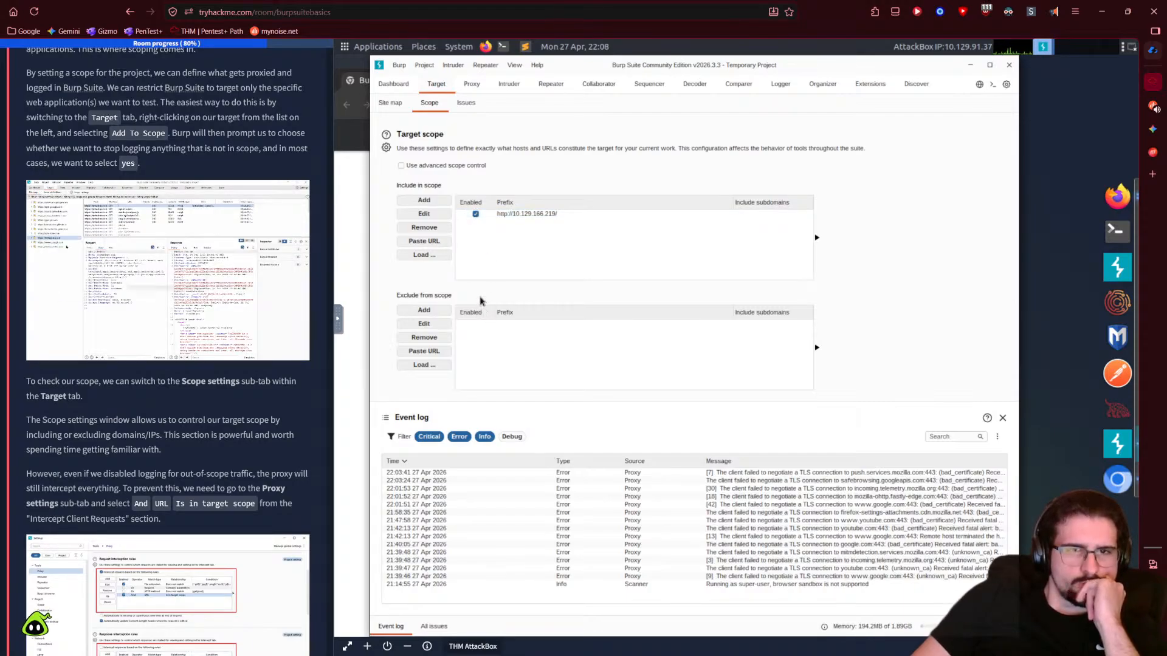
scroll(231, 463, "down", 3)
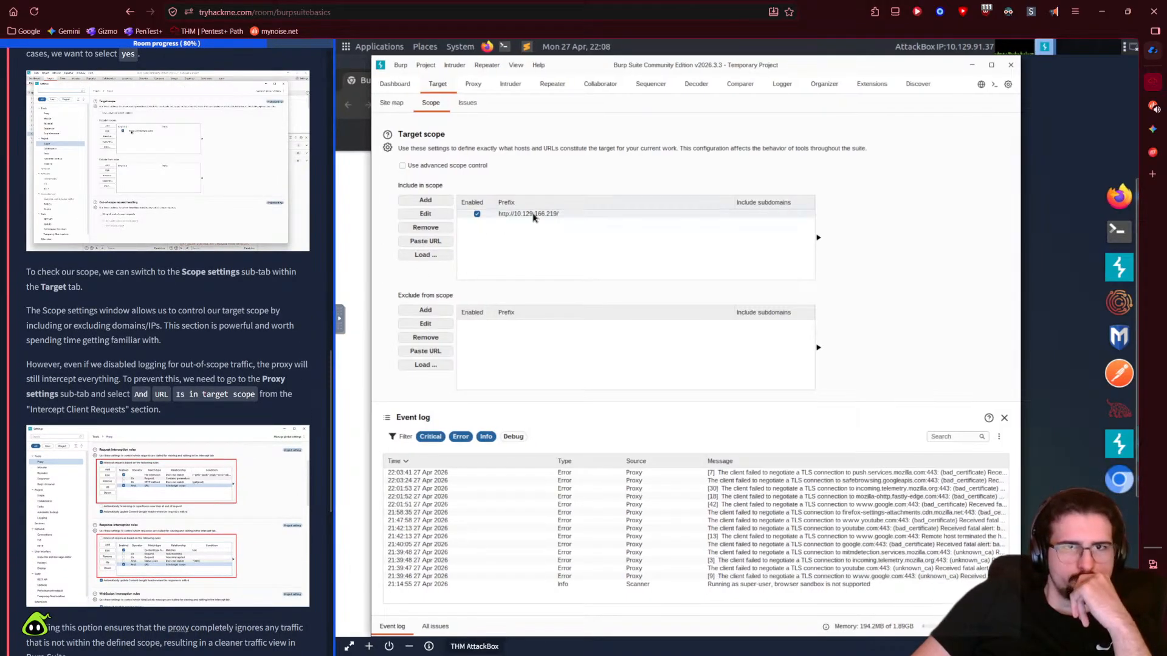
- Compare with the tutorial's proxy settings screenshot and open Burp's Settings
left_click(474, 85)
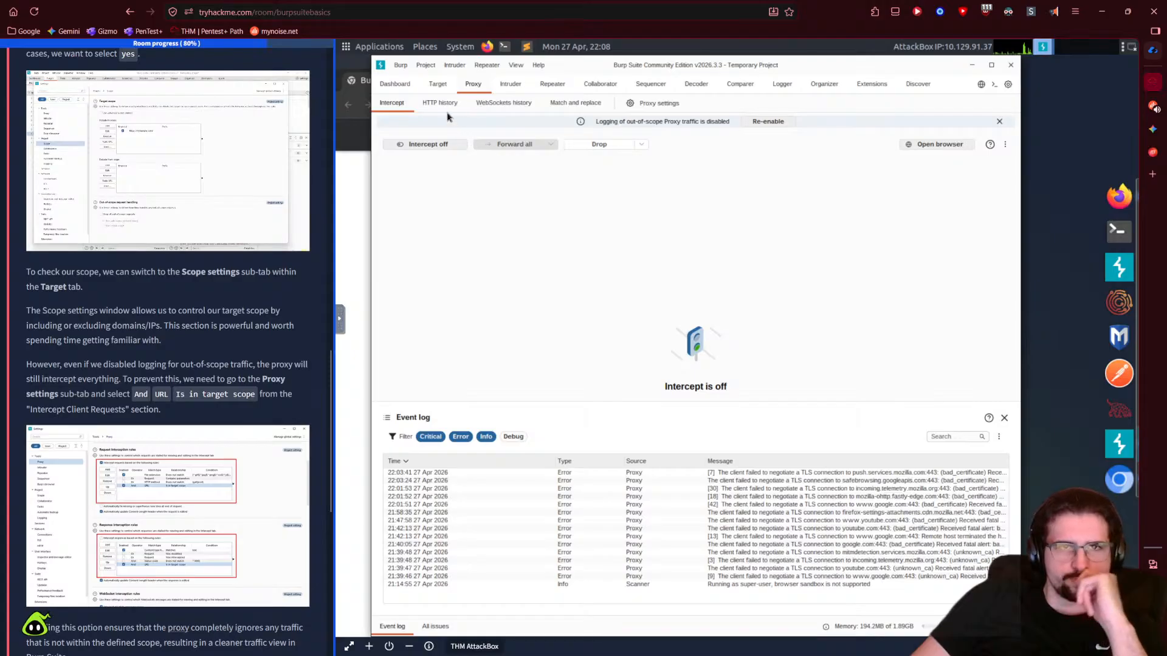
left_click(438, 84)
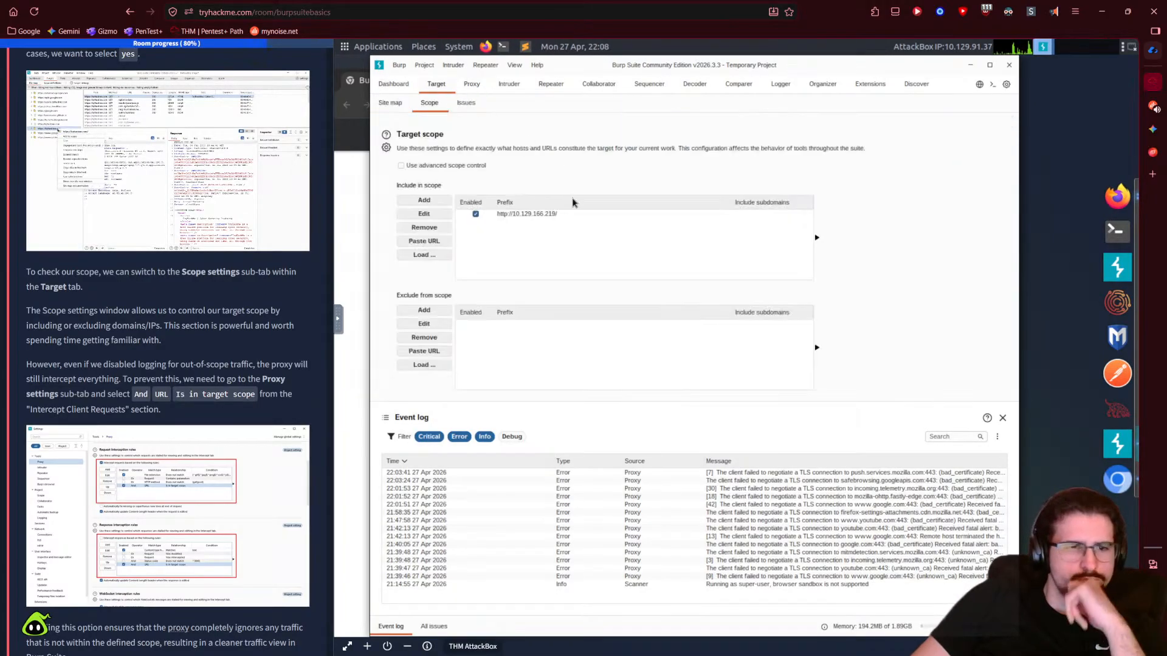
left_click(232, 510)
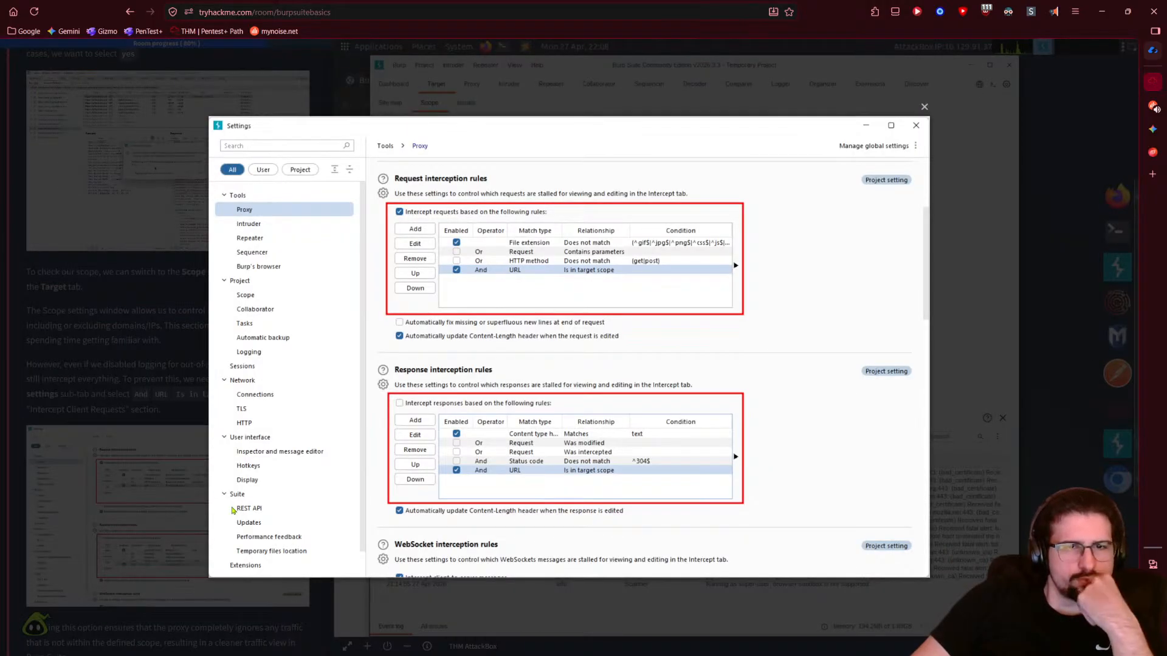
left_click(149, 502)
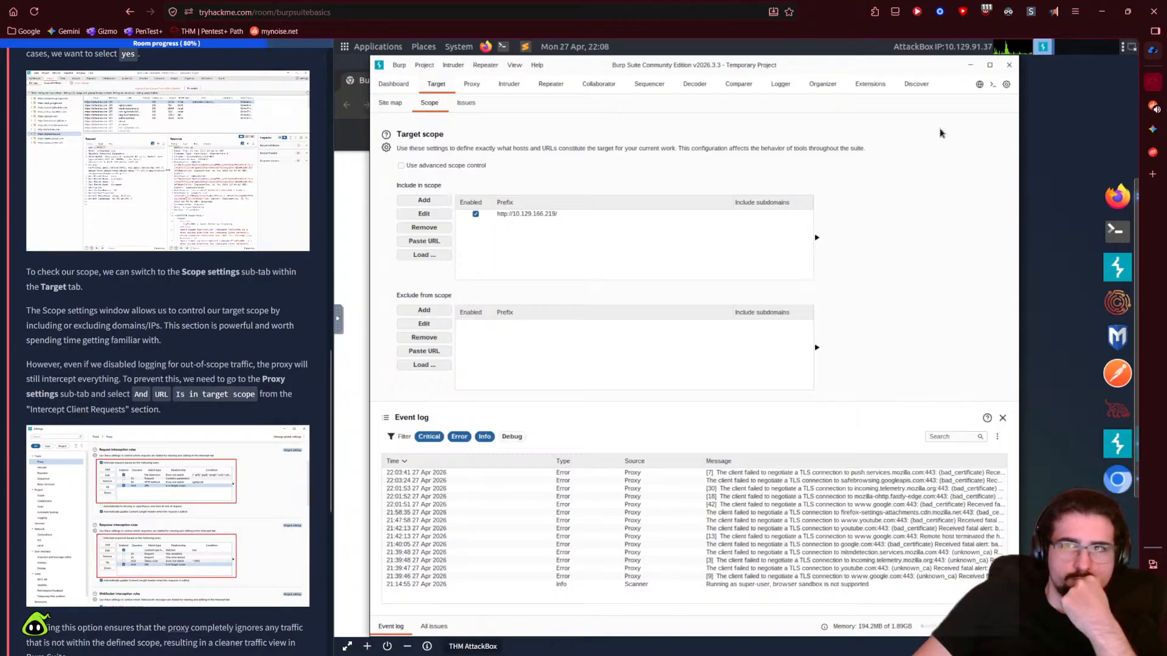
left_click(1006, 85)
left_click(196, 516)
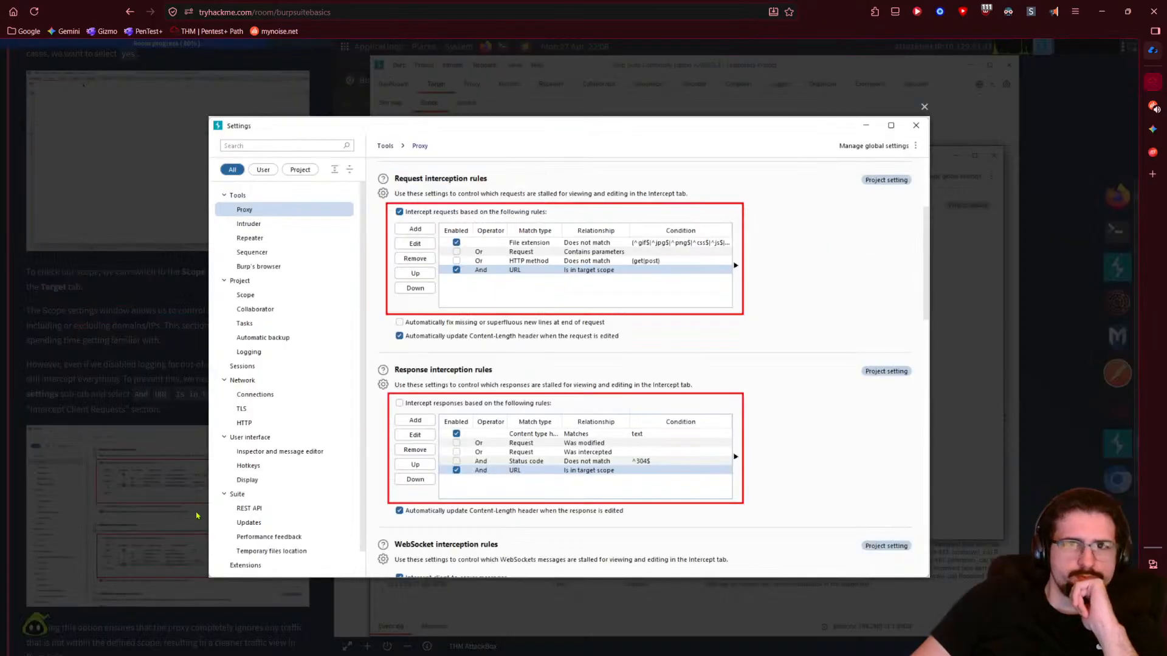
- Clear the 'sandbox' filter, open Proxy settings, and enable the request rule 'URL Is in target scope'
left_click(197, 515)
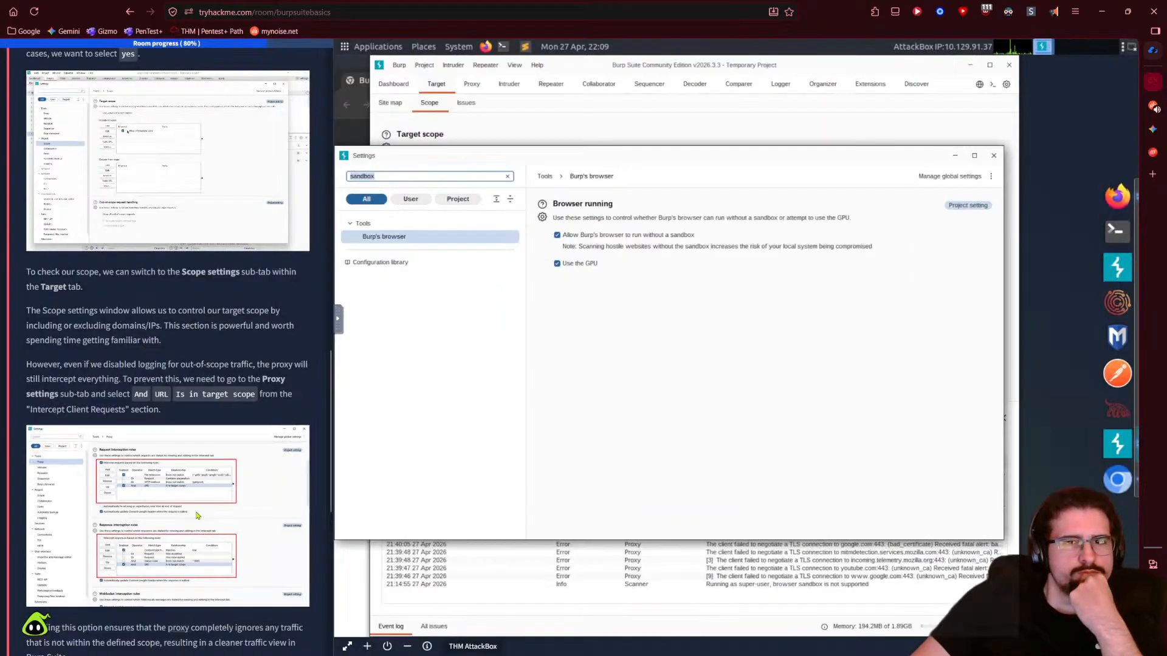
key("BackSpace")
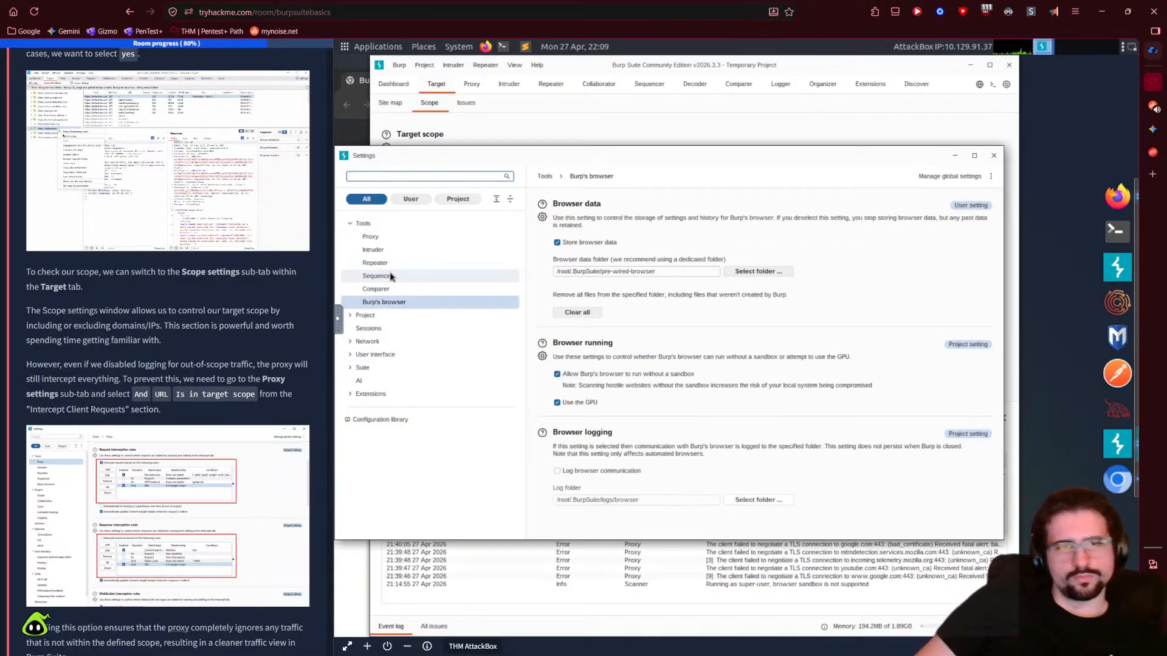
left_click(372, 237)
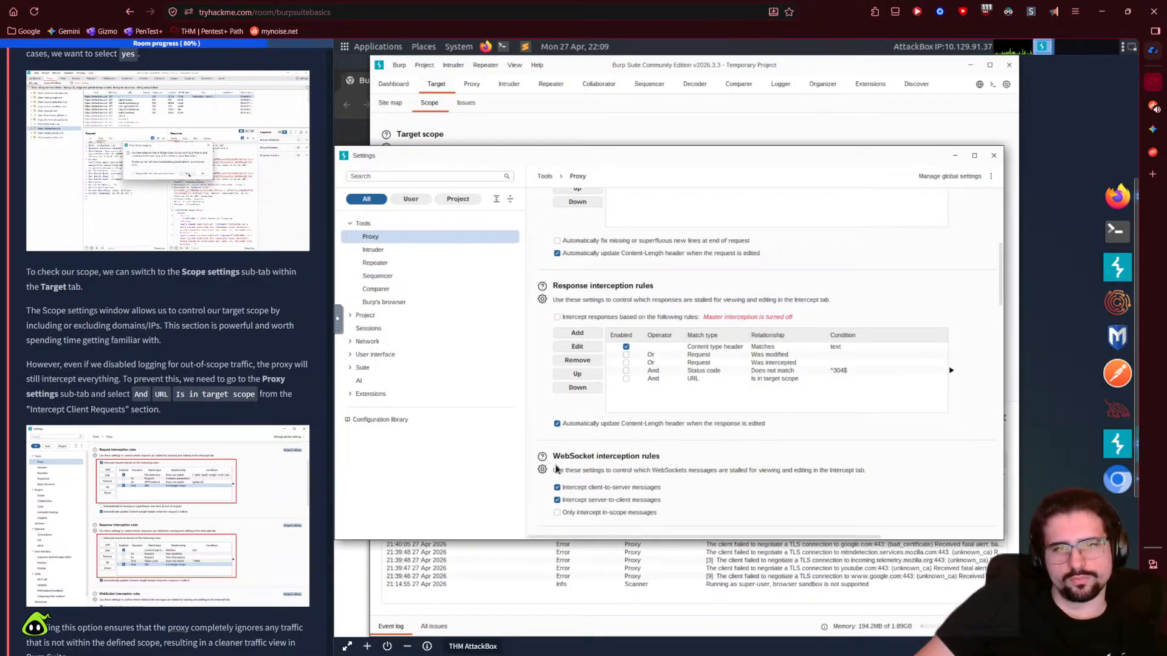
scroll(534, 419, "down", 2)
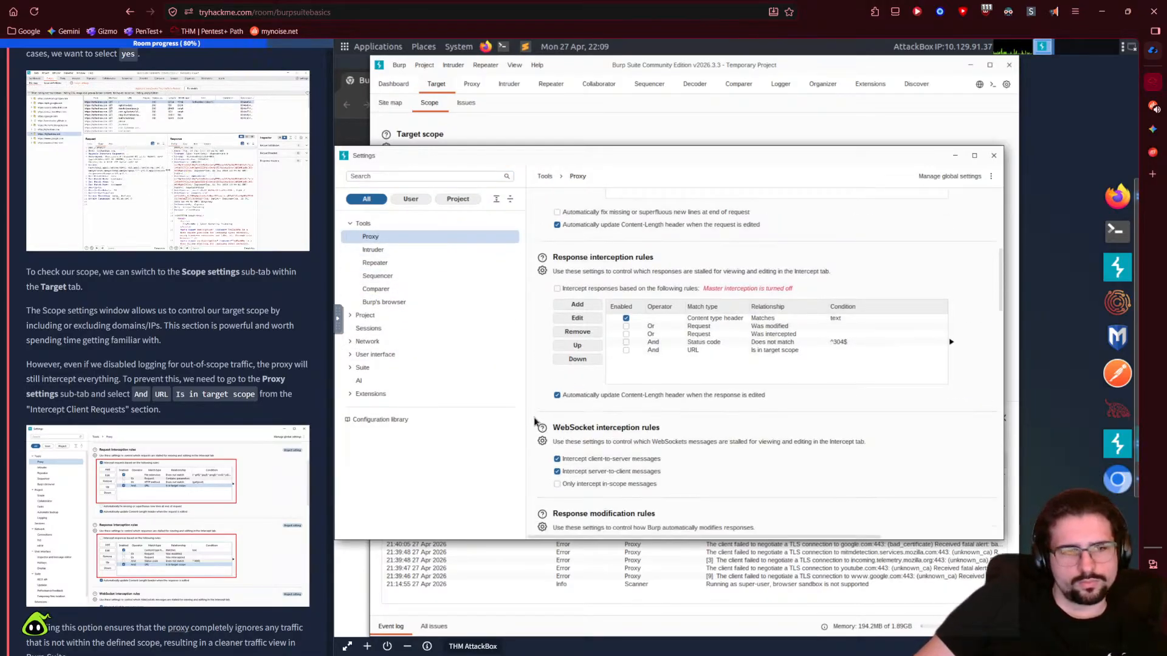
left_click(232, 501)
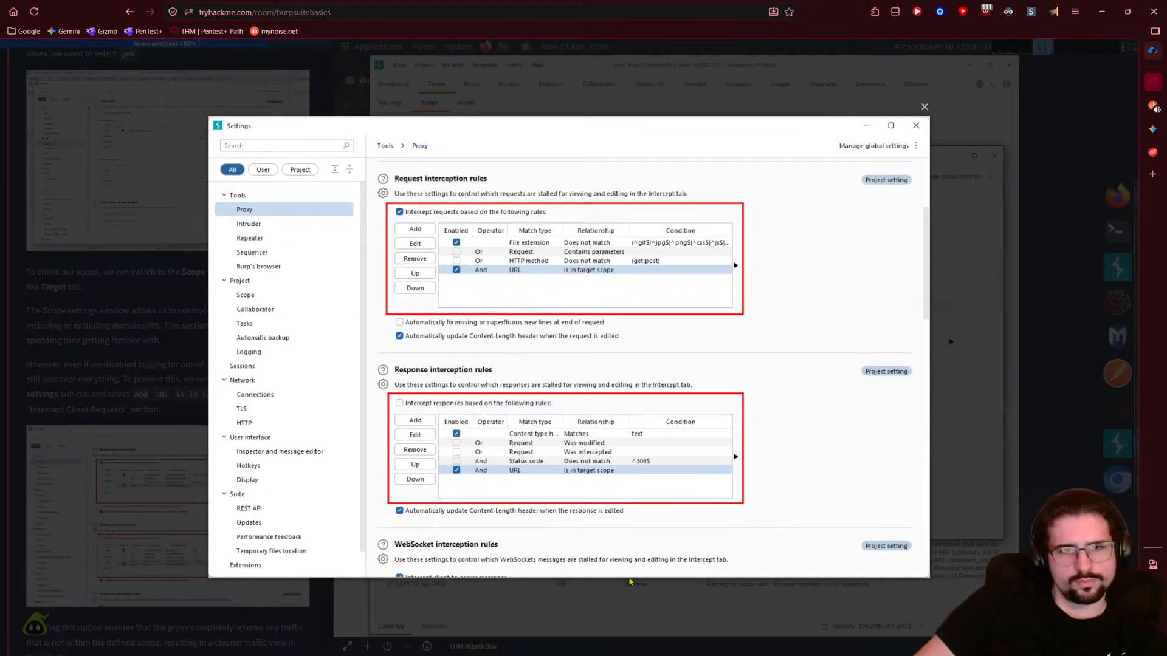
left_click(630, 581)
scroll(544, 411, "up", 3)
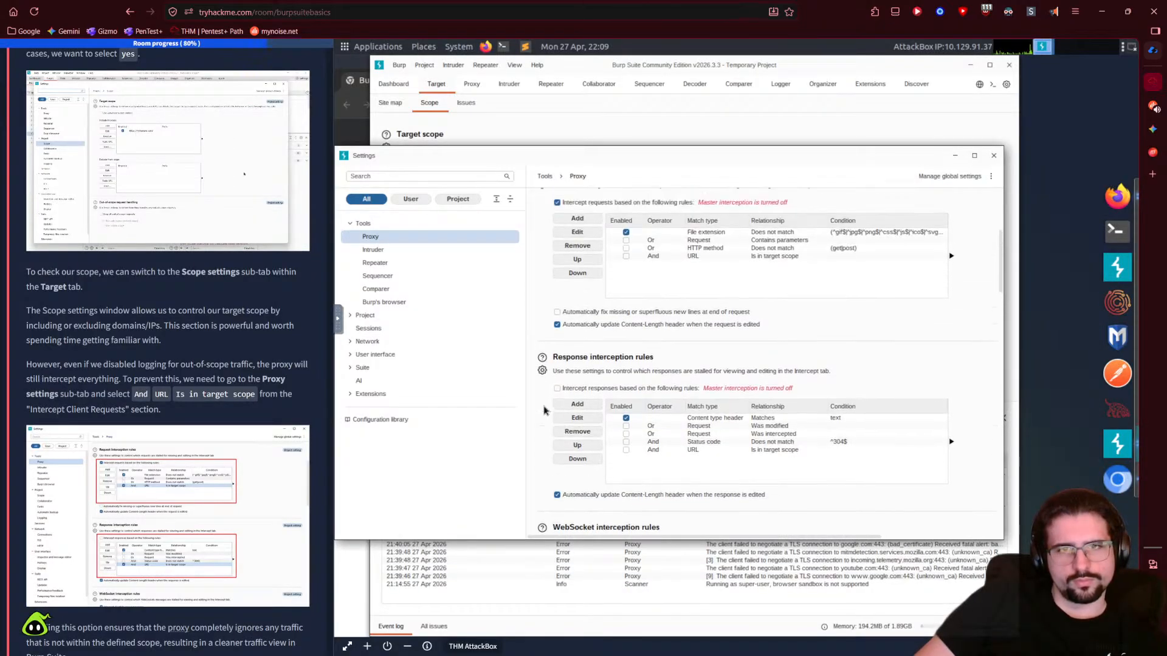
scroll(544, 411, "up", 1)
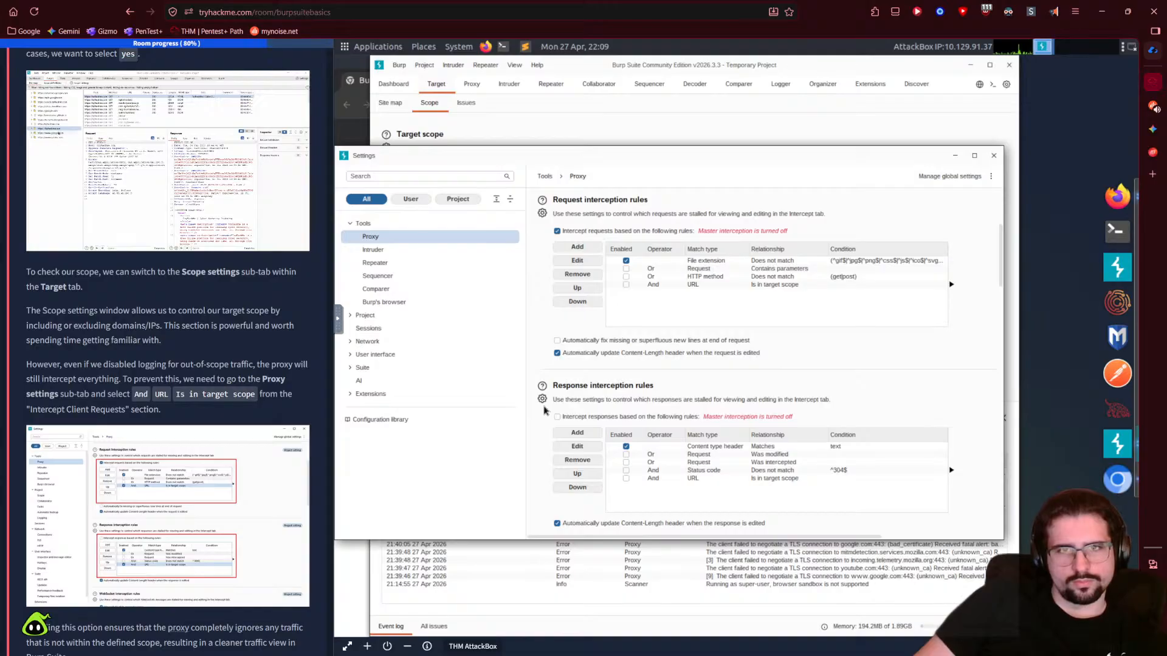
left_click(625, 284)
- Tick 'And URL Is in target scope' under Response interception rules, matching the tutorial screenshot
left_click(123, 508)
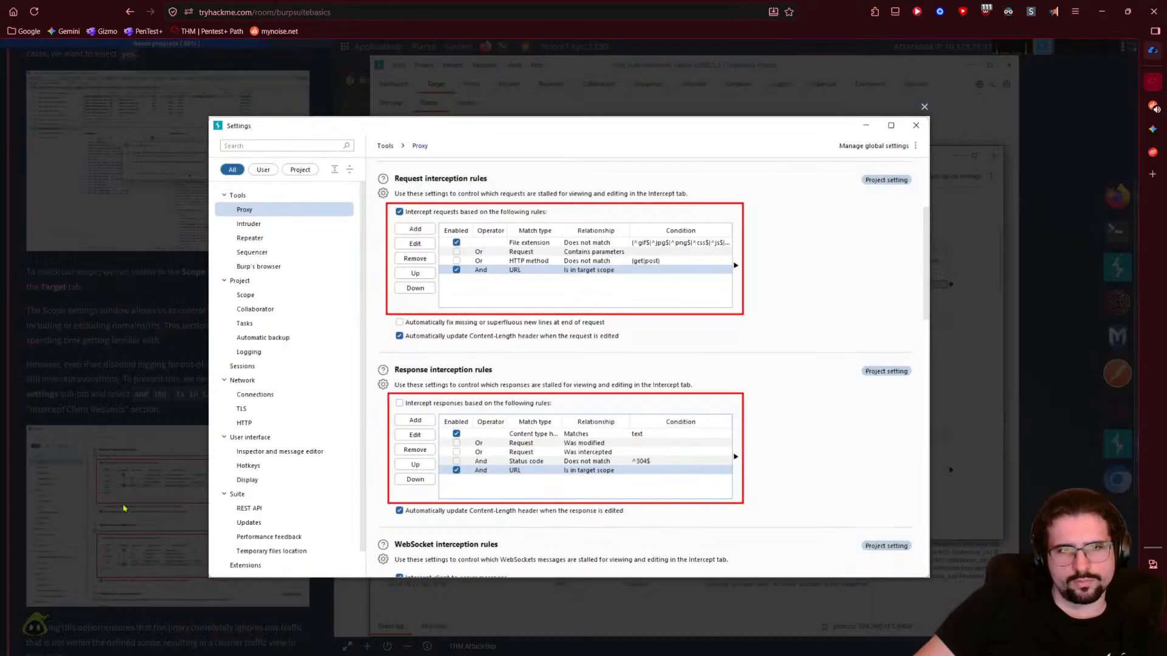
left_click(69, 493)
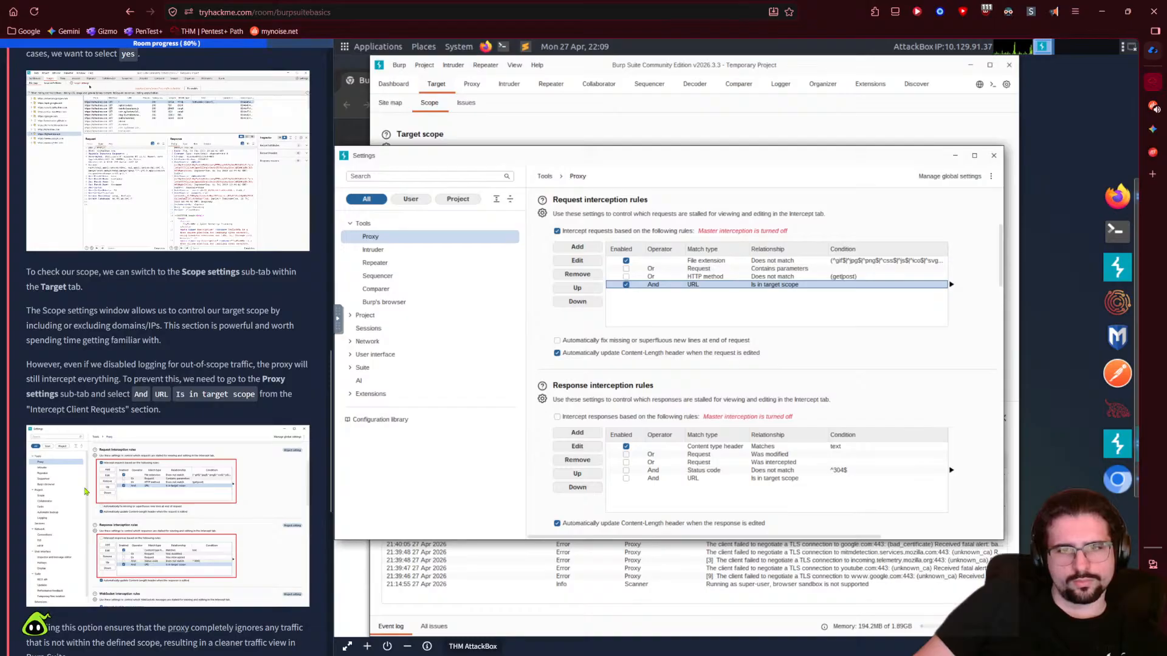
left_click(626, 478)
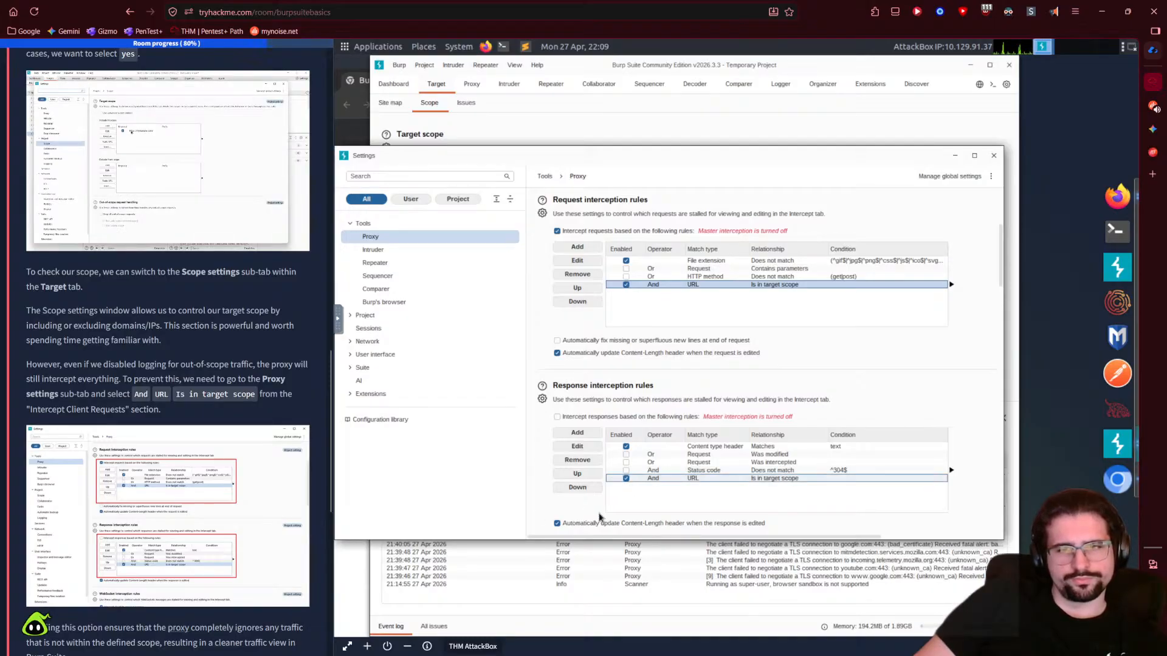
left_click(137, 528)
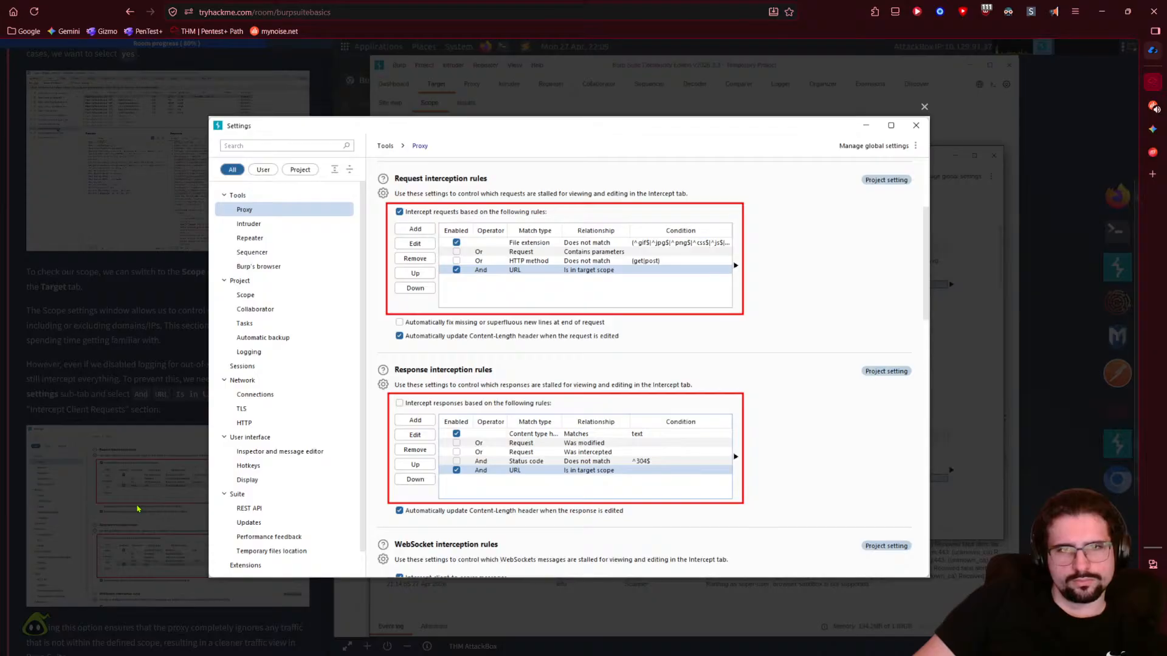
left_click(137, 509)
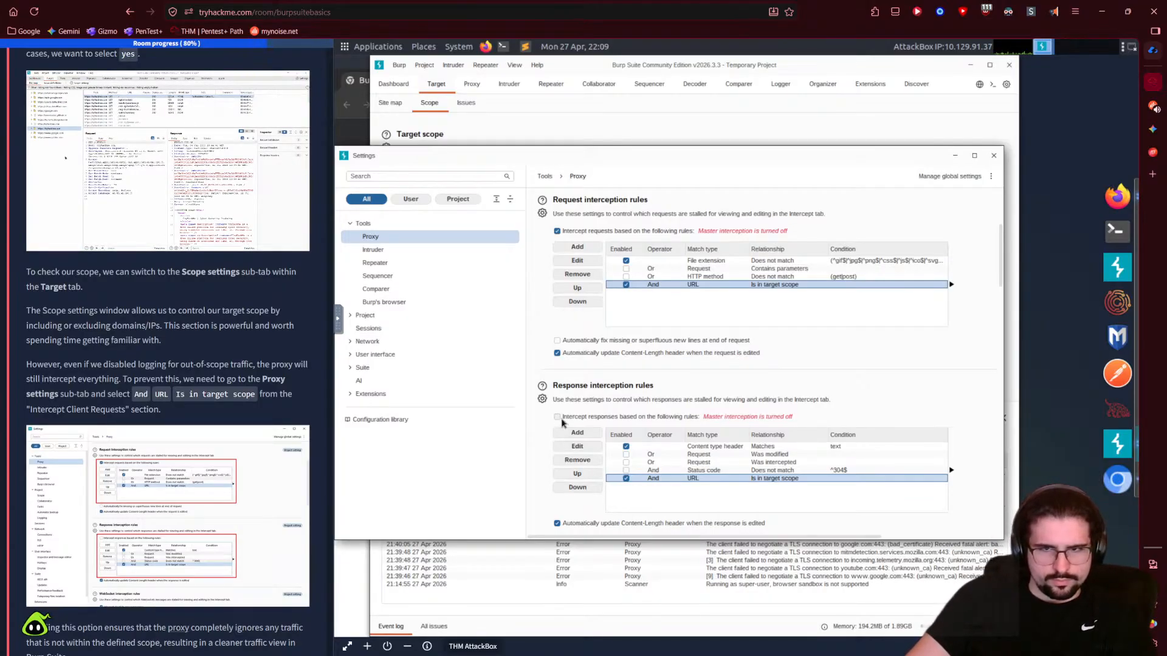
left_click(218, 556)
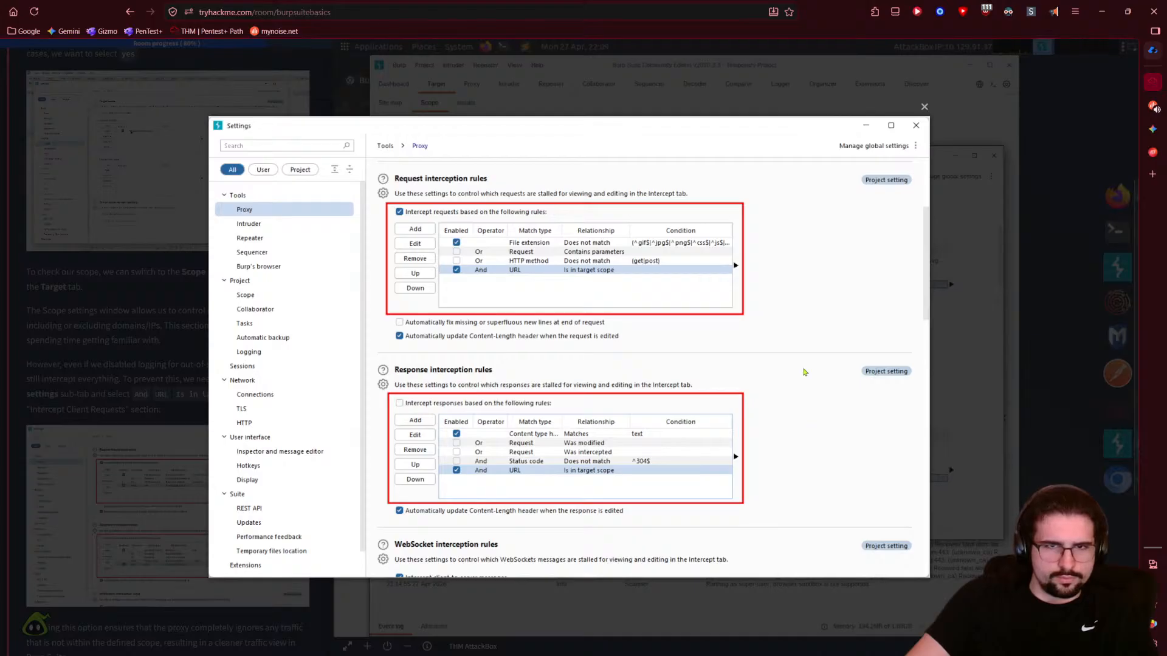
left_click(924, 113)
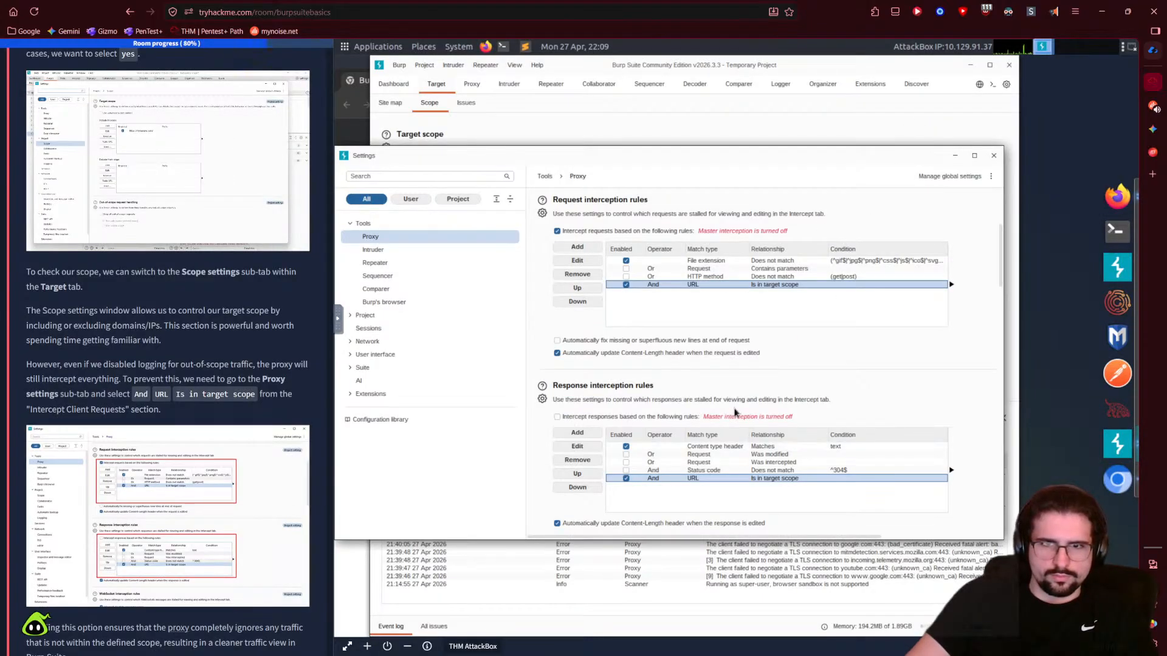
left_click(250, 560)
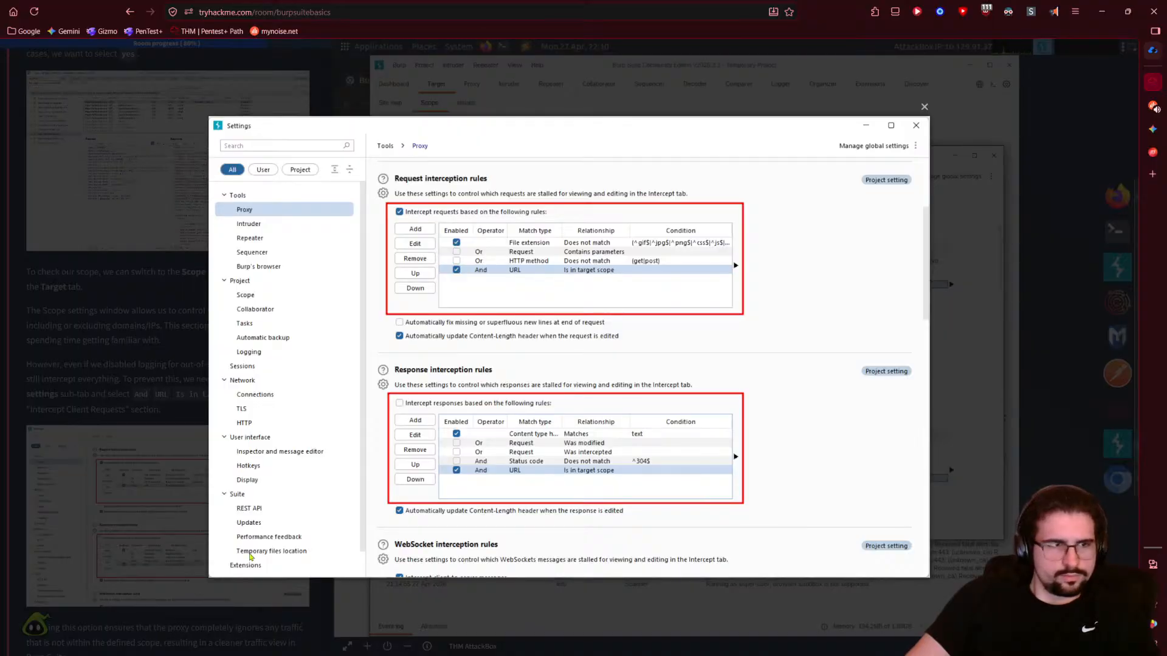
left_click(190, 521)
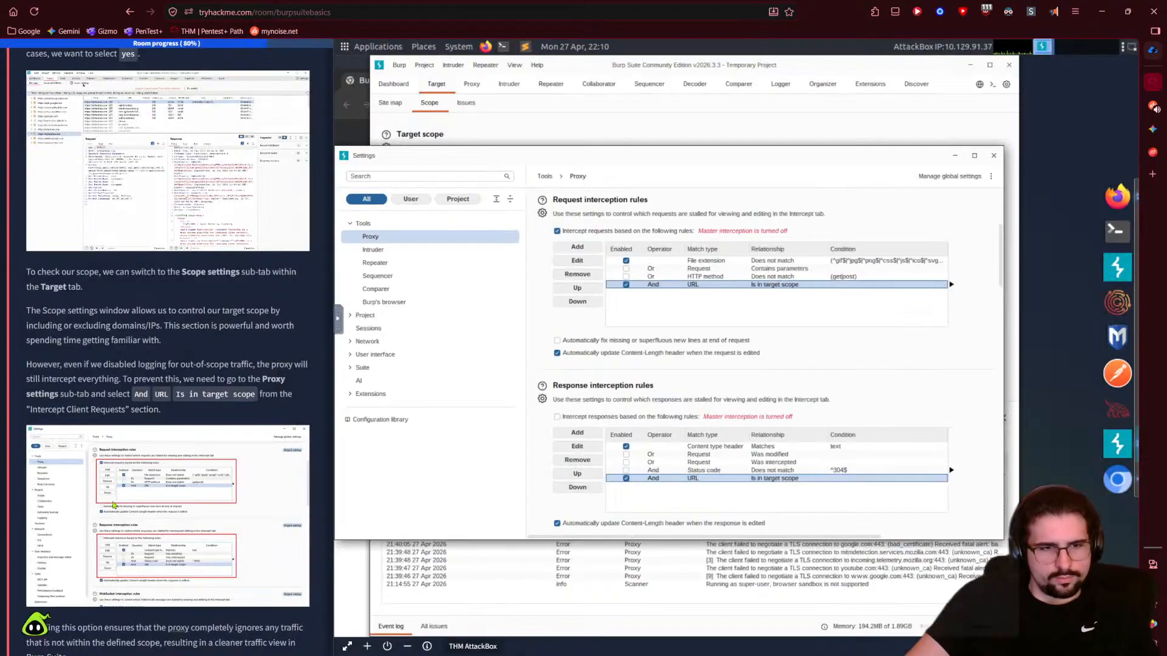
scroll(113, 505, "down", 1)
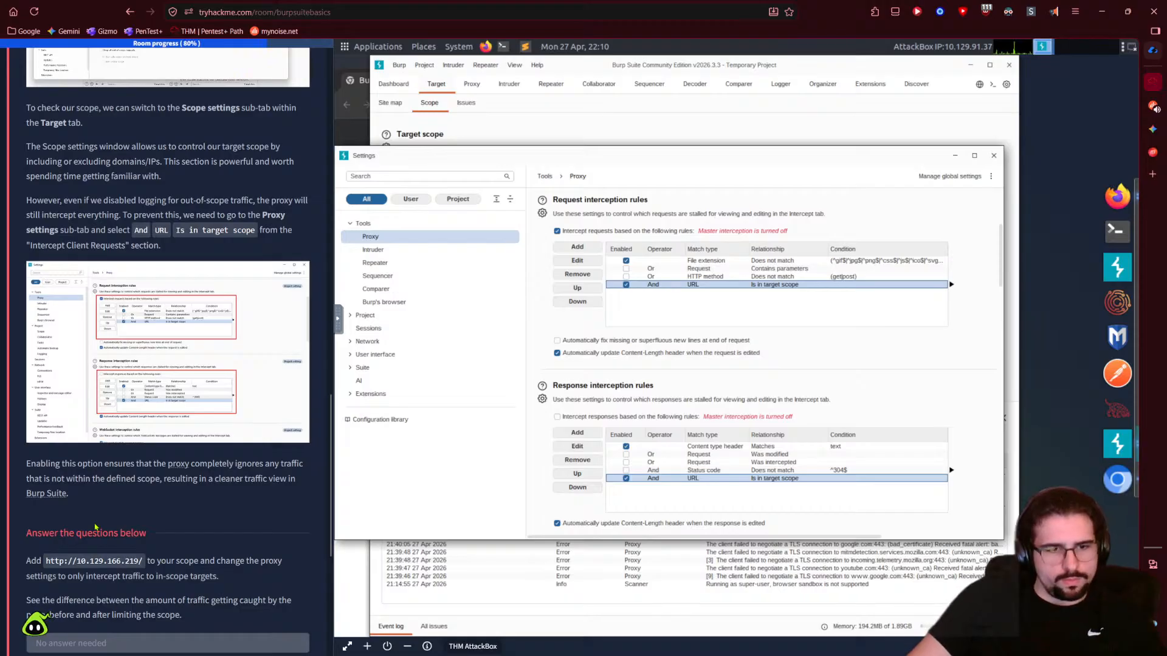
- Scroll the room down to 'Answer the questions below' and highlight the question's target URL
scroll(150, 482, "down", 1)
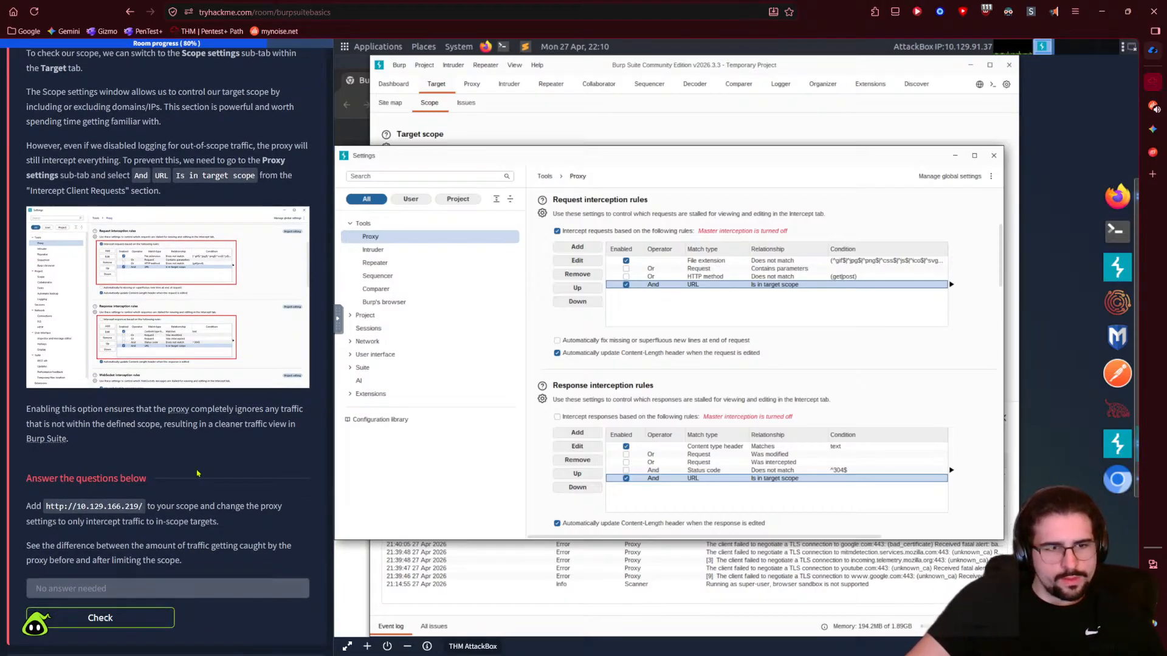
scroll(197, 473, "down", 1)
scroll(197, 473, "down", 1)
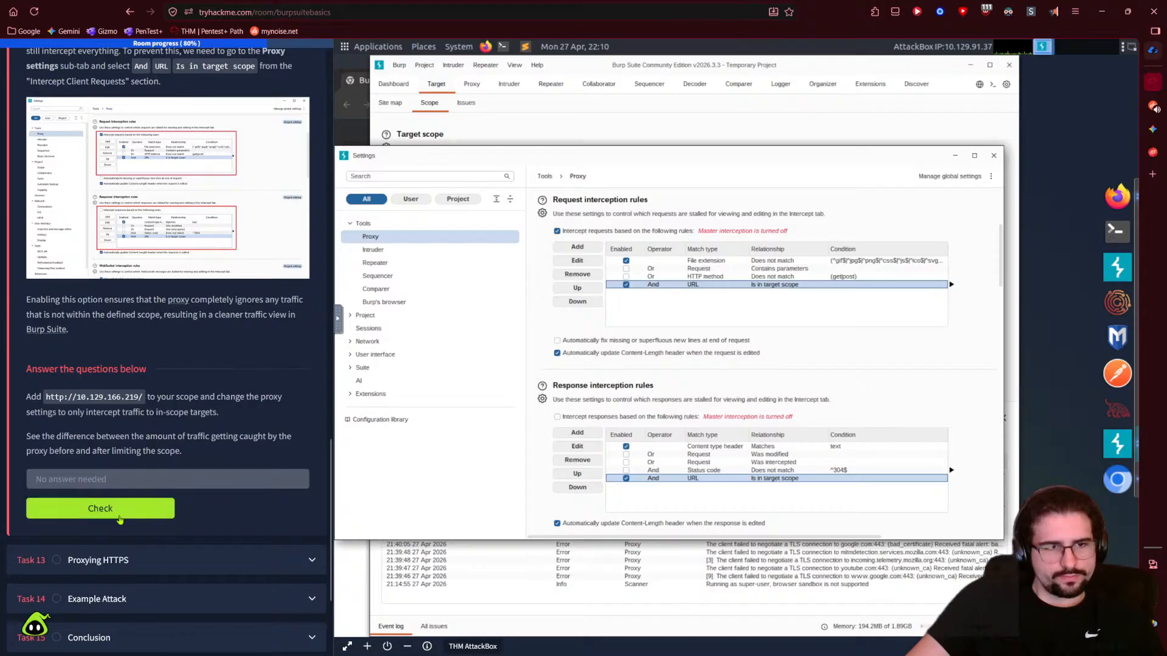
left_click_drag(46, 397, 146, 397)
left_click(146, 398)
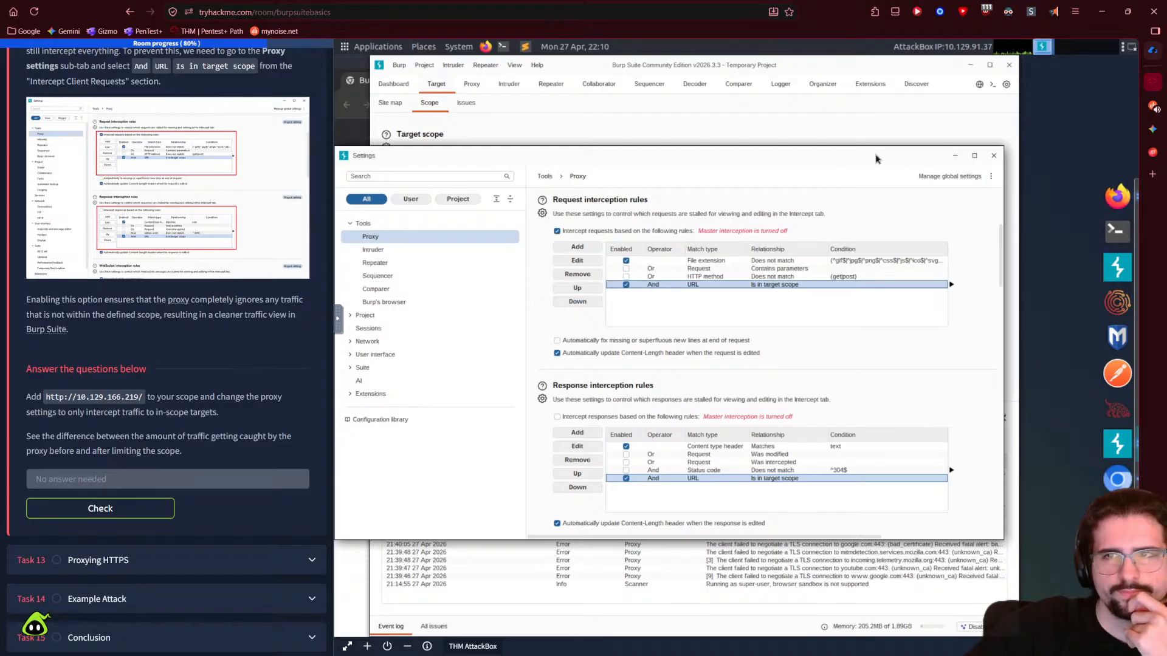
left_click(994, 155)
left_click(397, 109)
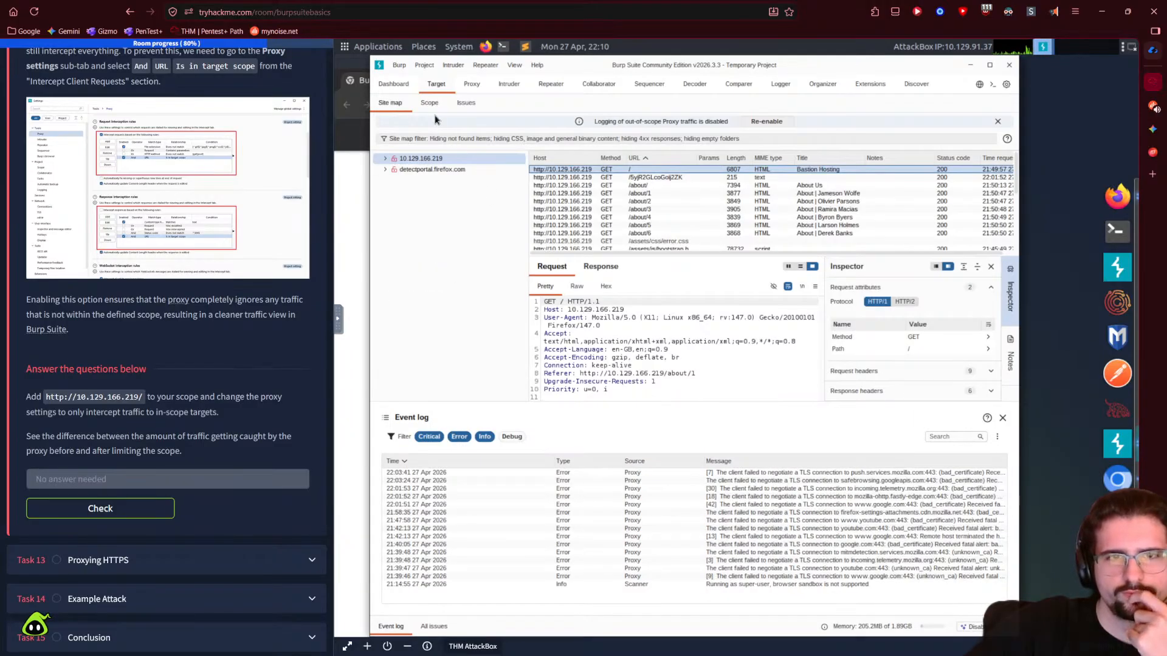
left_click(429, 103)
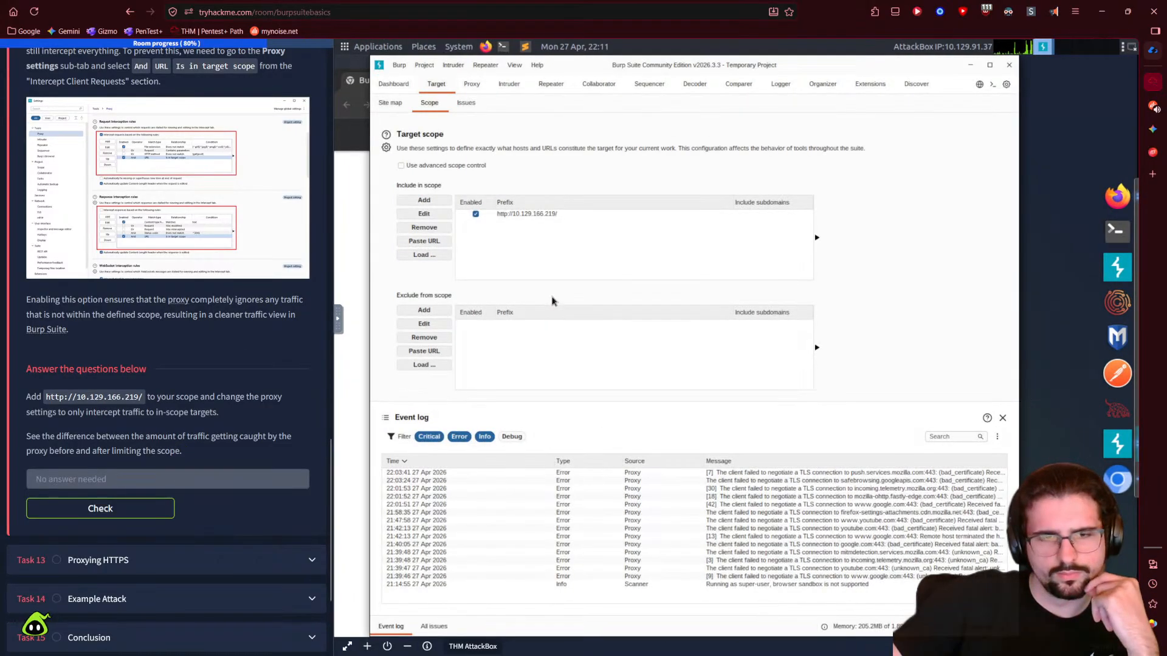
left_click_drag(194, 453, 26, 396)
key("ctrl+c")
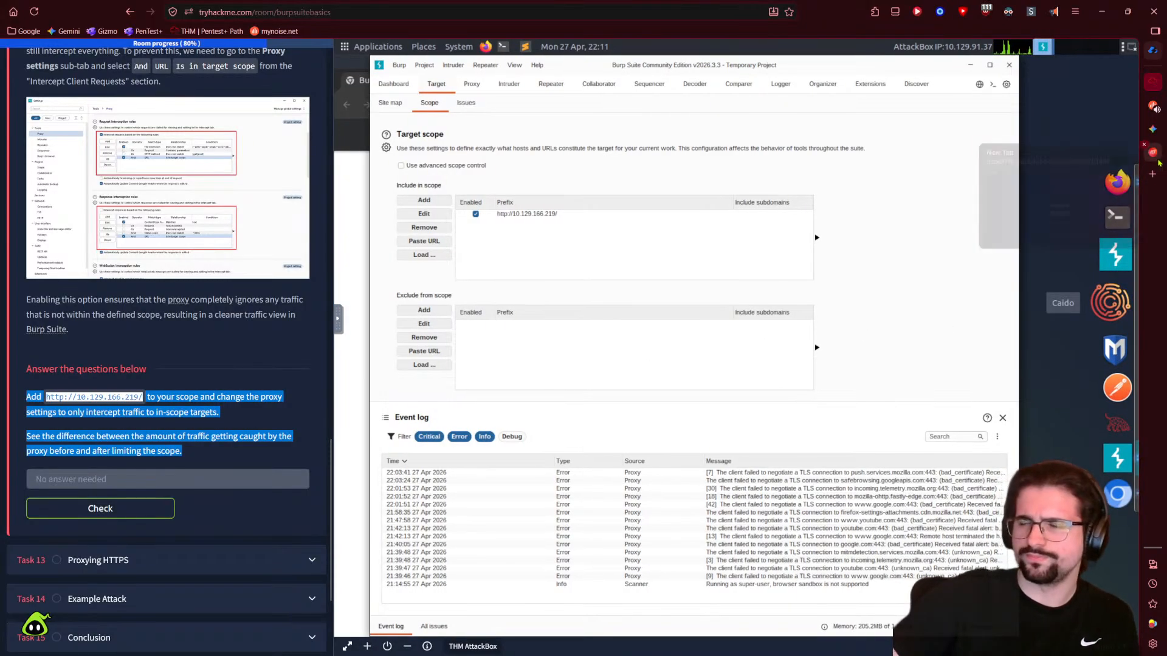
left_click(1152, 129)
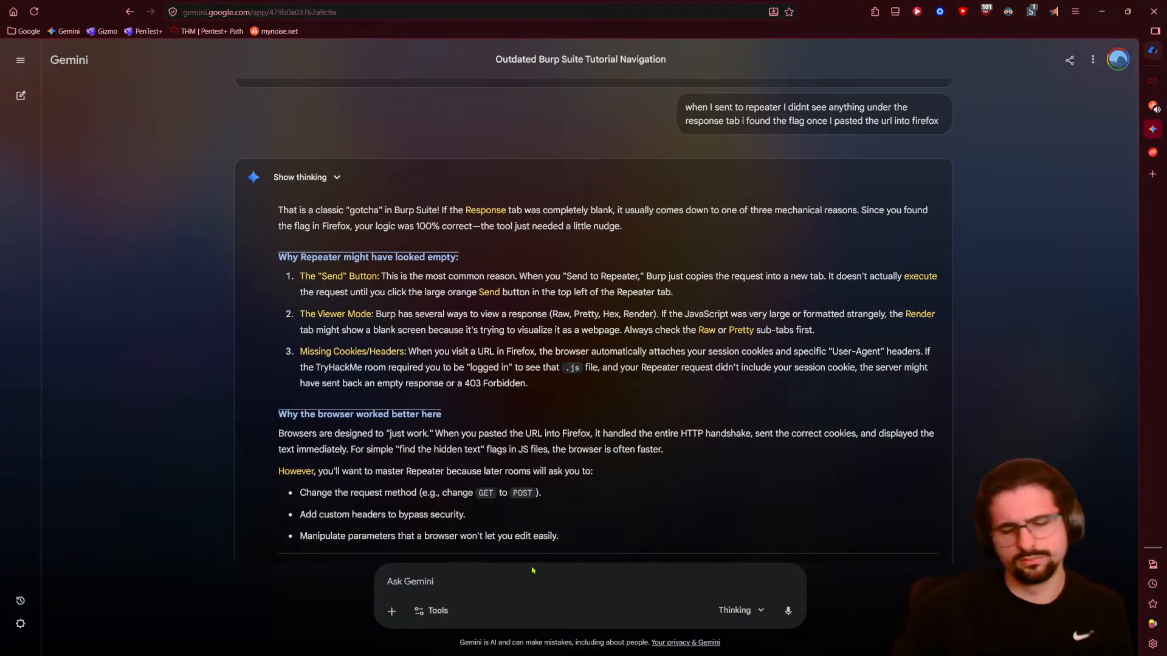
- Paste the task's question into the Gemini prompt with a request to explain it
key("ctrl+v")
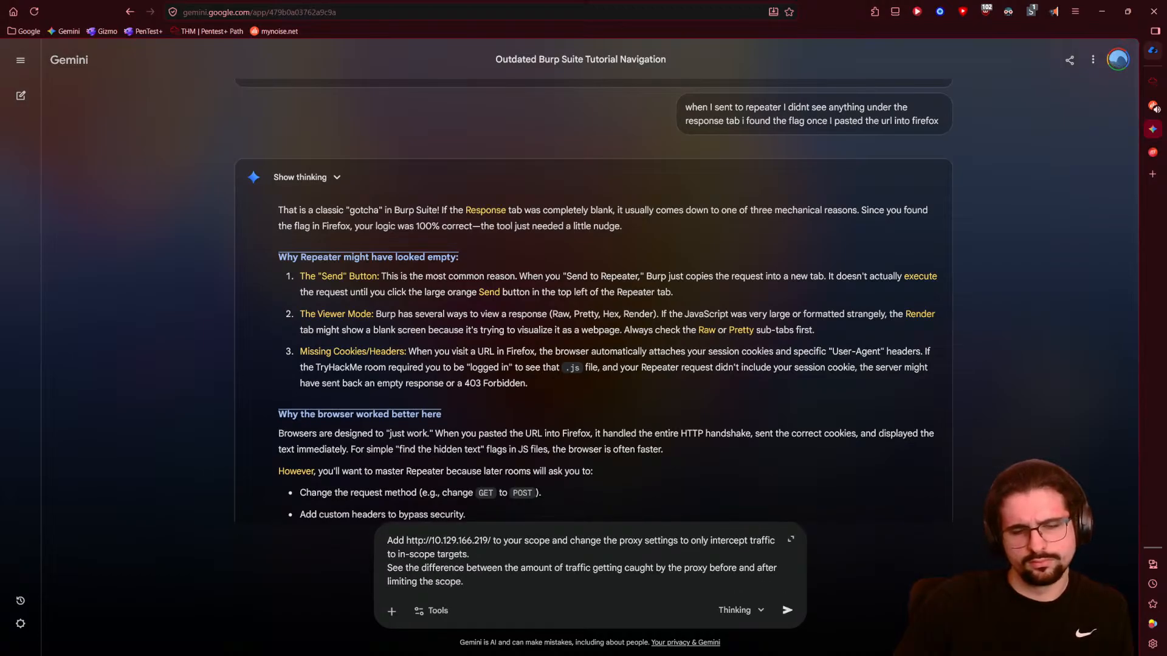
key("shift+Return")
key("BackSpace")
key("BackSpace")
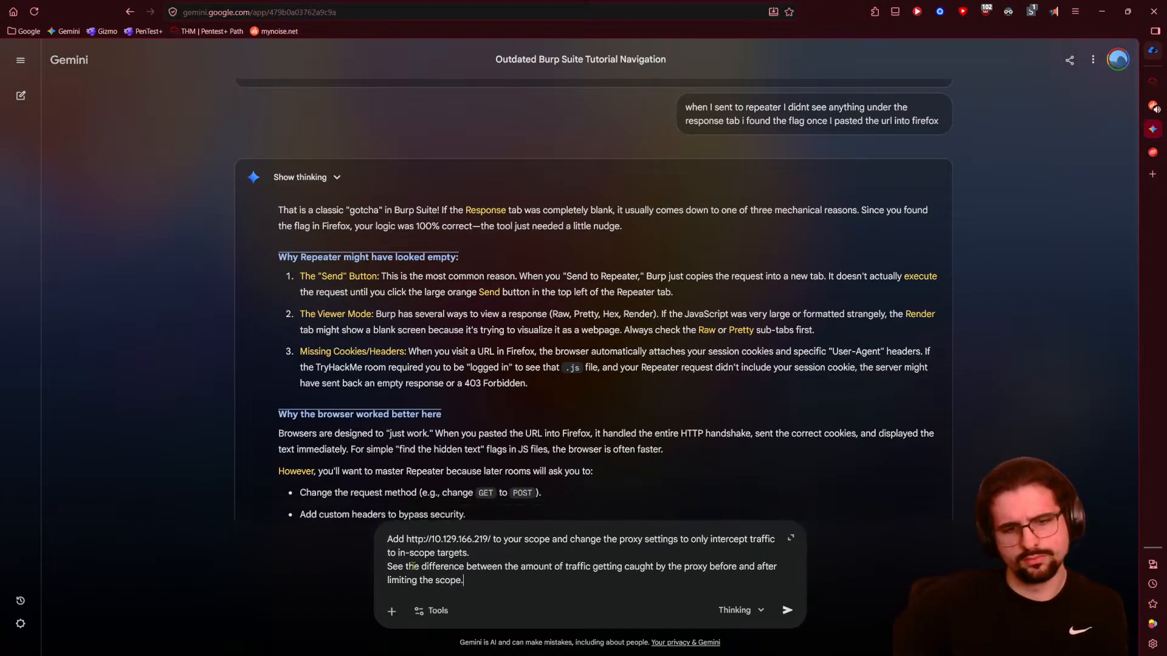
key("shift+Return")
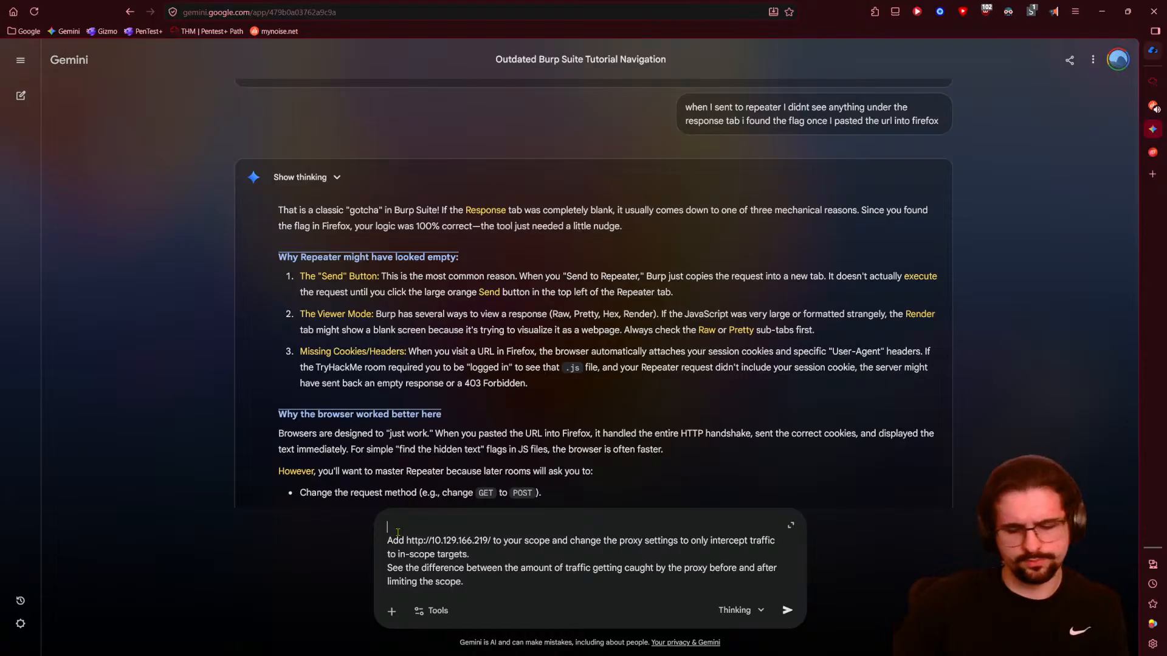
type("explain what I'm looking for here:")
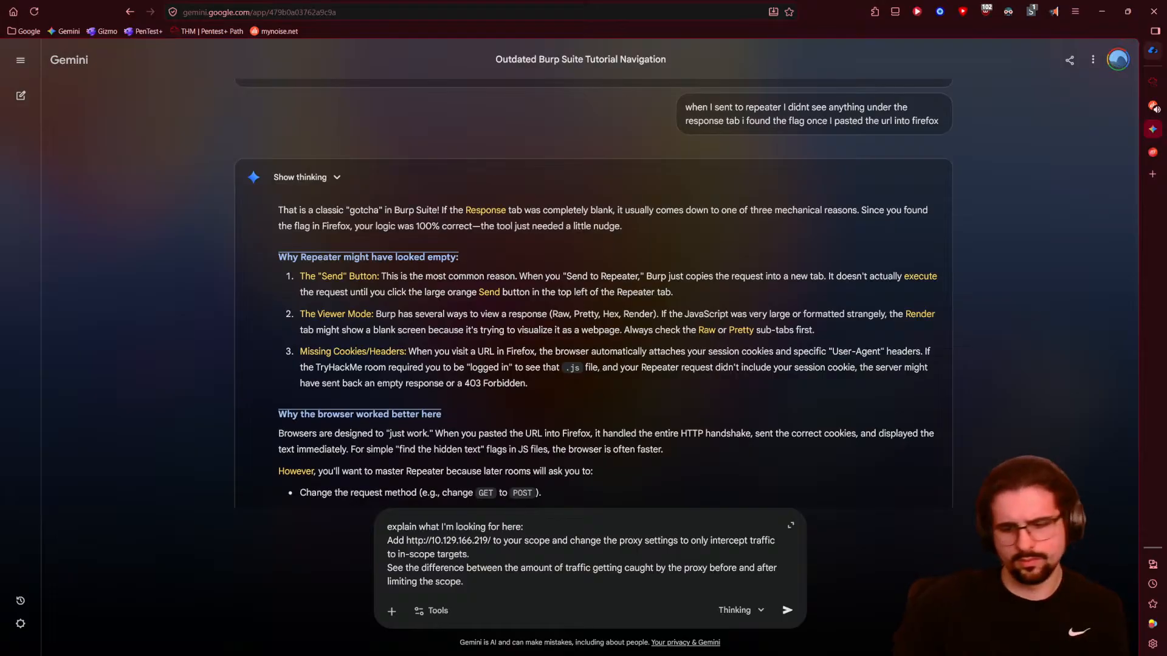
key("shift+Return")
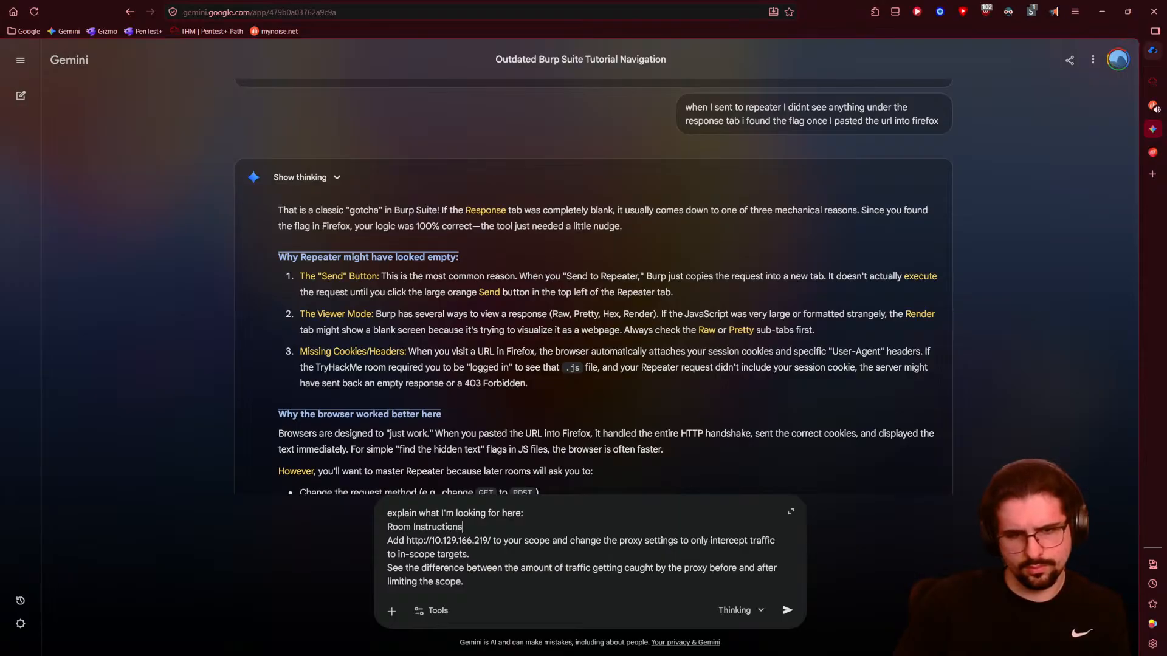
- Pick the Learn tool and send the scope question to Gemini
left_click(726, 610)
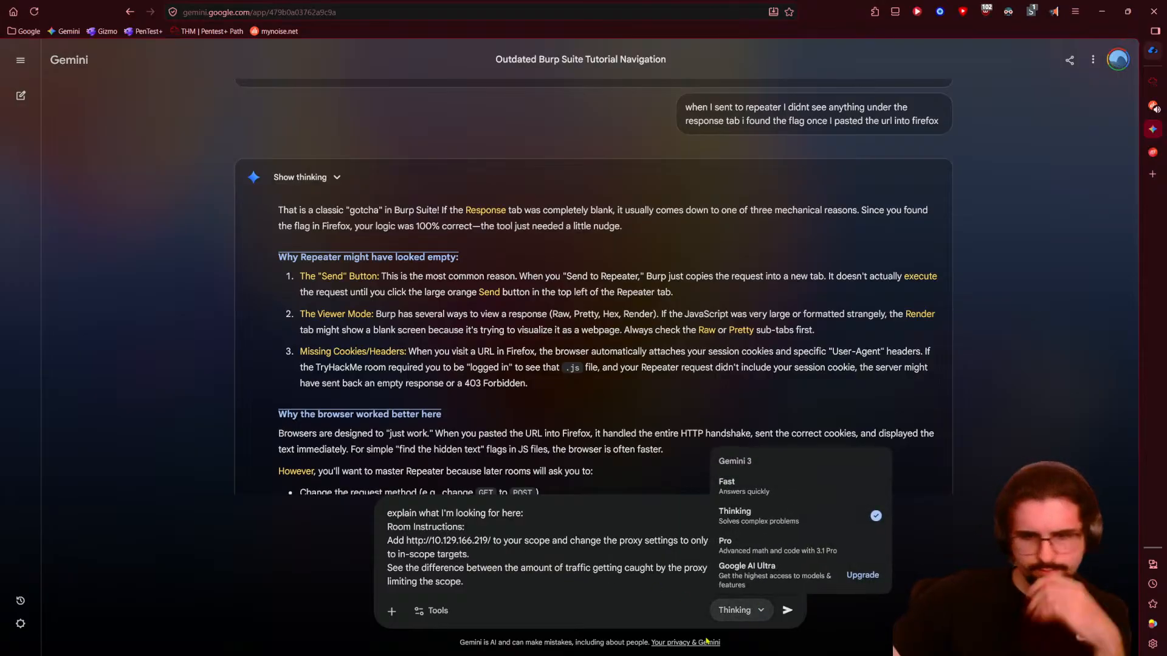
left_click(737, 610)
left_click(426, 611)
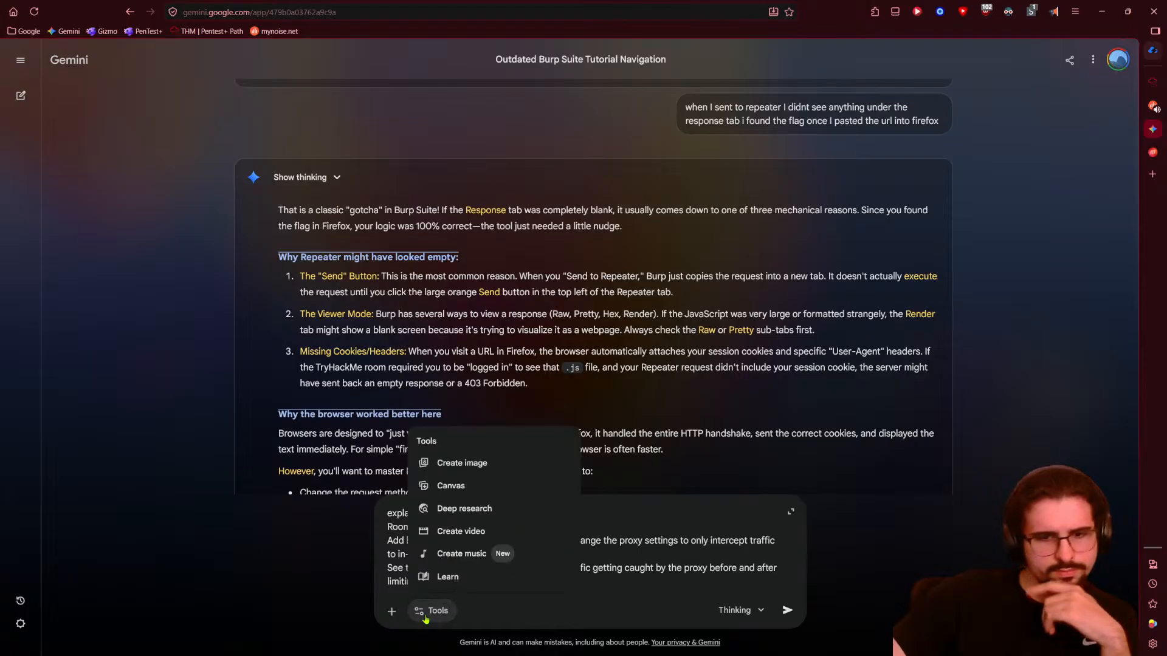
left_click(446, 573)
left_click(787, 610)
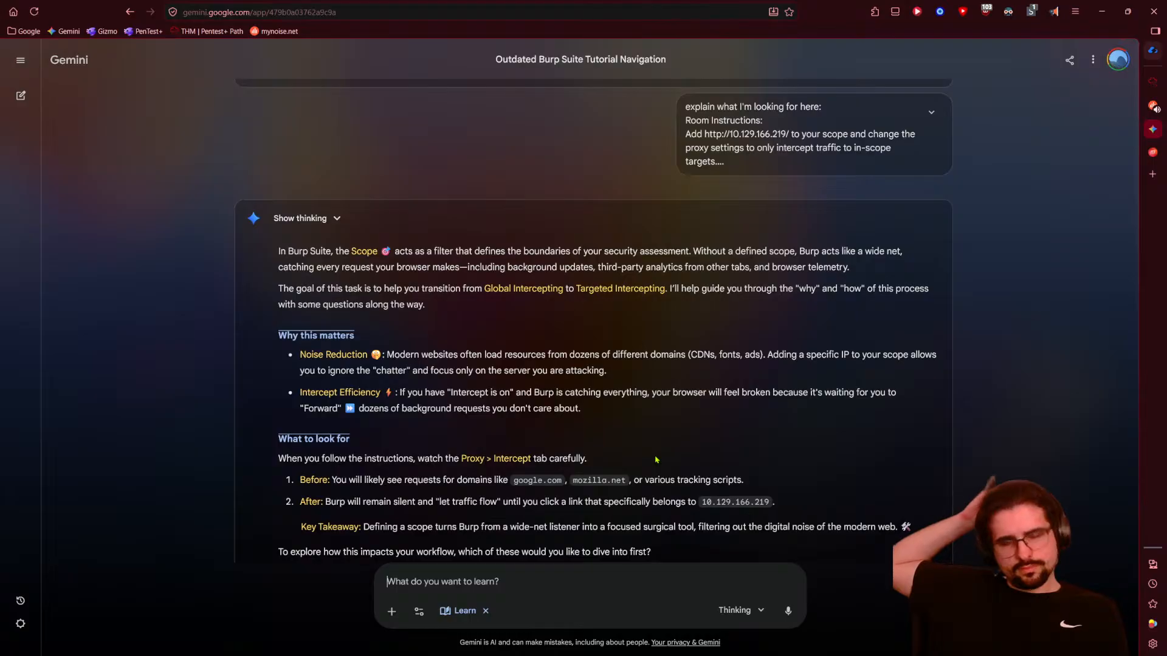
- Lower the mynoise.net soundscape volume and come back to the Gemini chat
left_click(1154, 107)
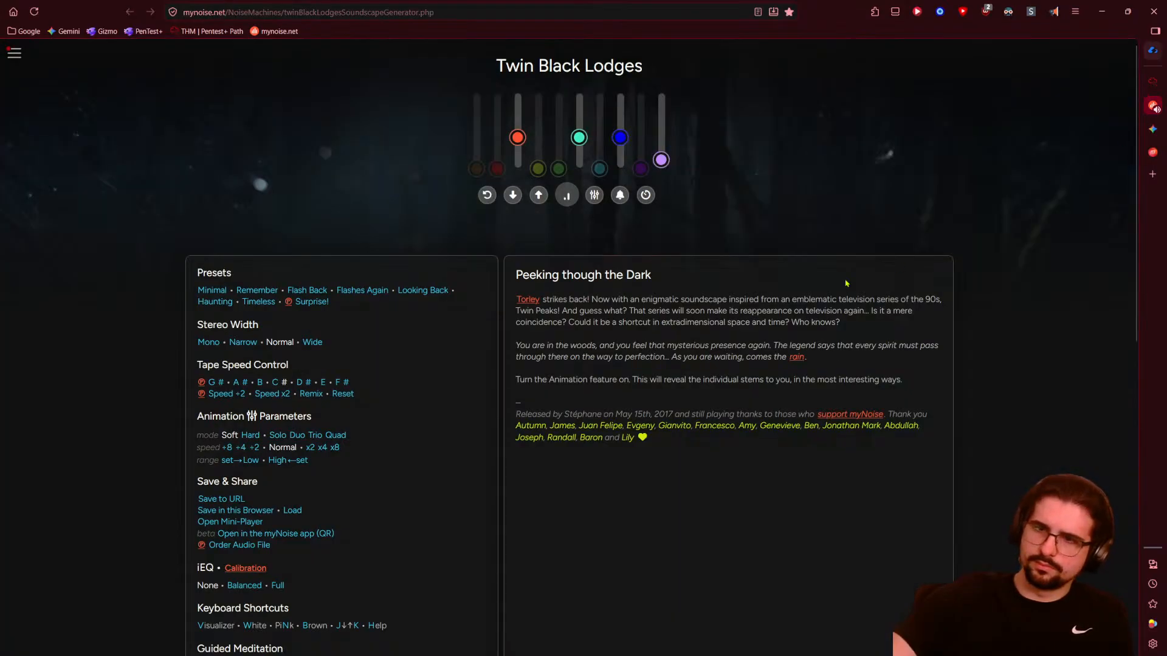
left_click(513, 195)
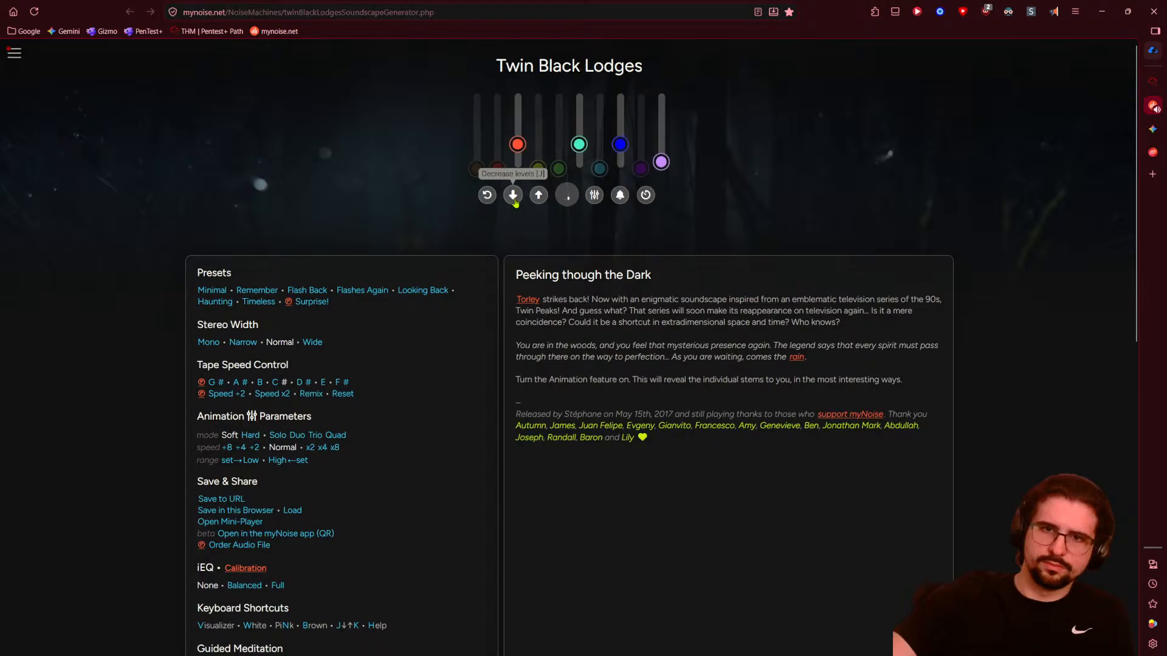
left_click(1151, 85)
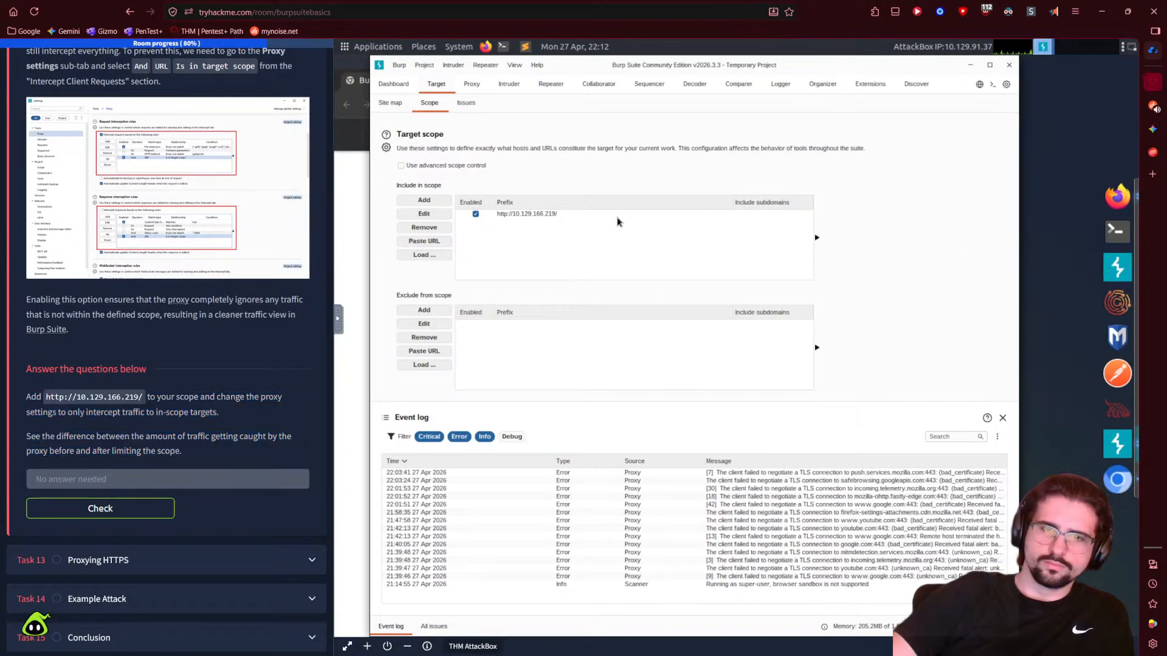
left_click(1153, 129)
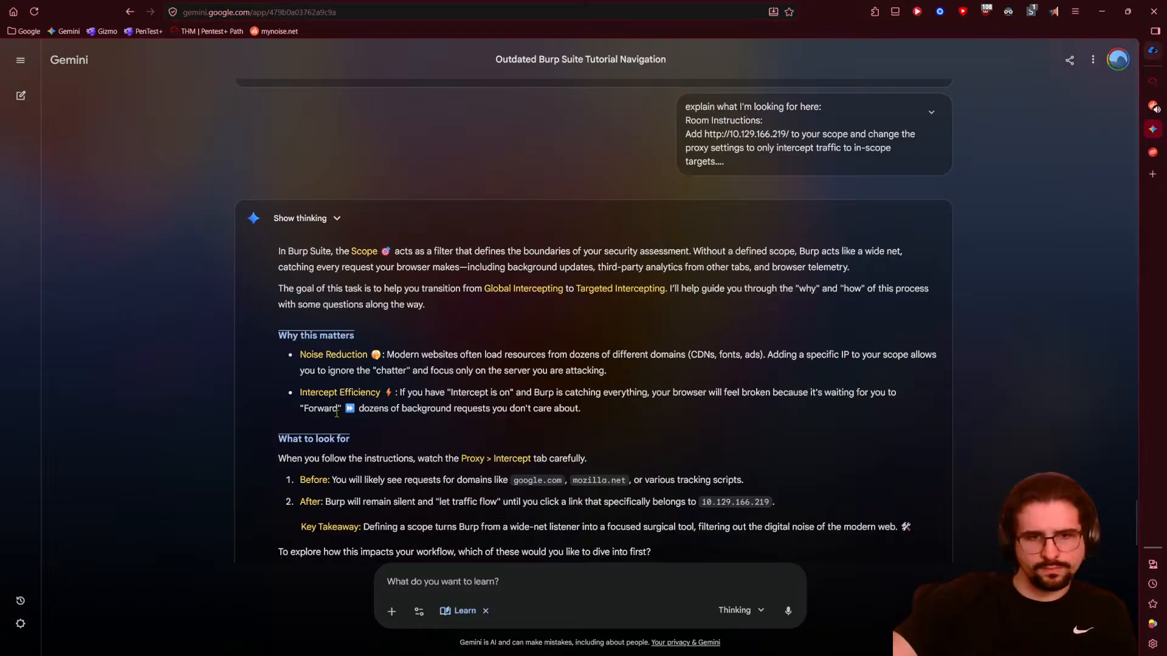
- Read Gemini's scope explanation and its Key Takeaway, then return to the TryHackMe room tab
scroll(261, 432, "down", 2)
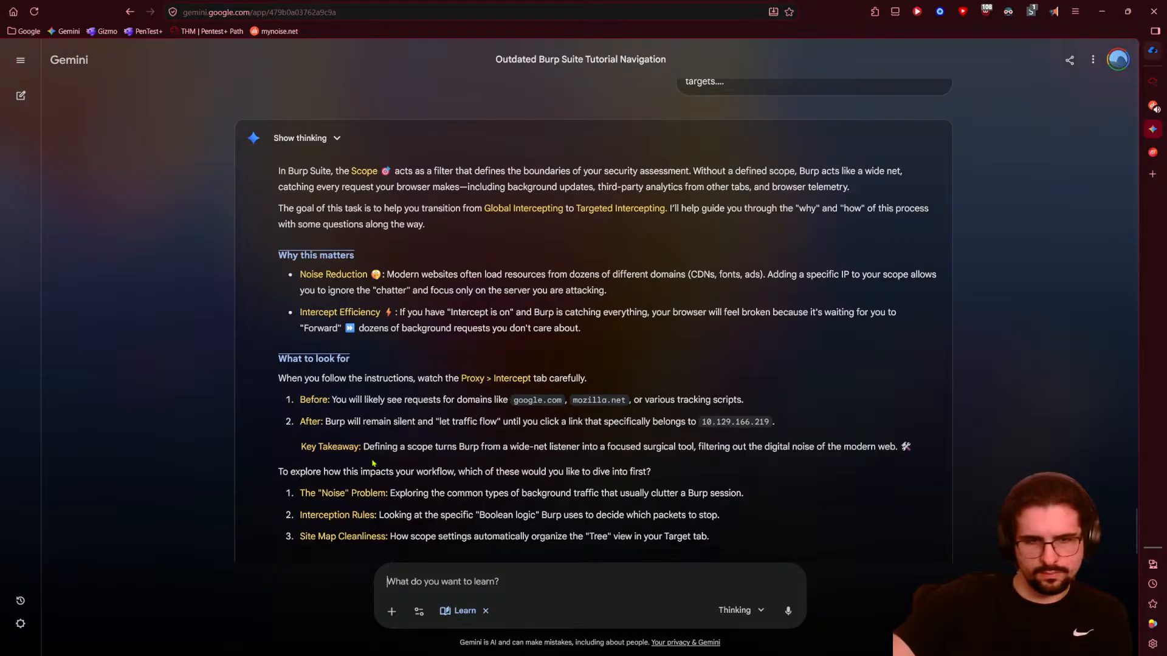
left_click_drag(364, 450, 682, 466)
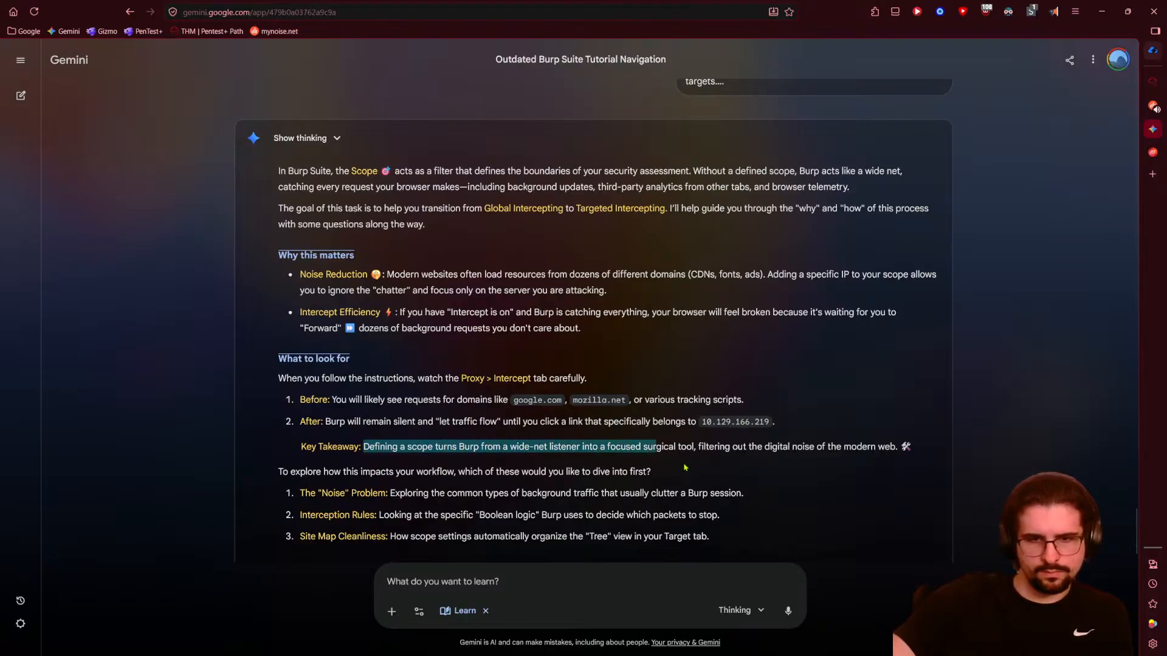
left_click(733, 471)
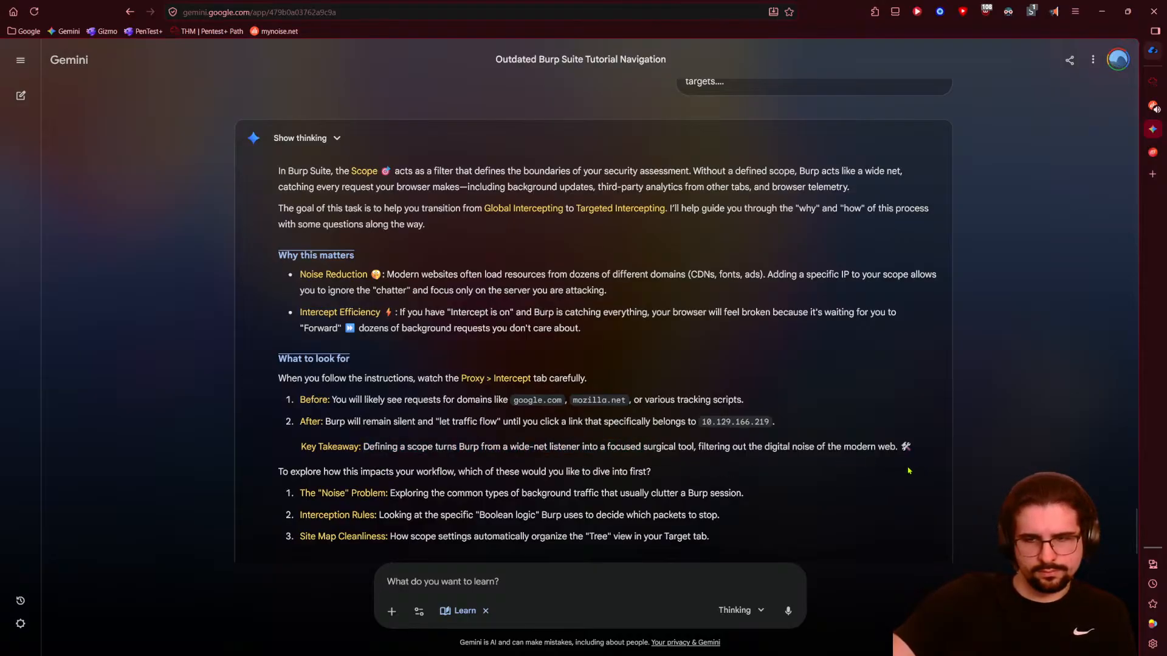
scroll(346, 467, "down", 1)
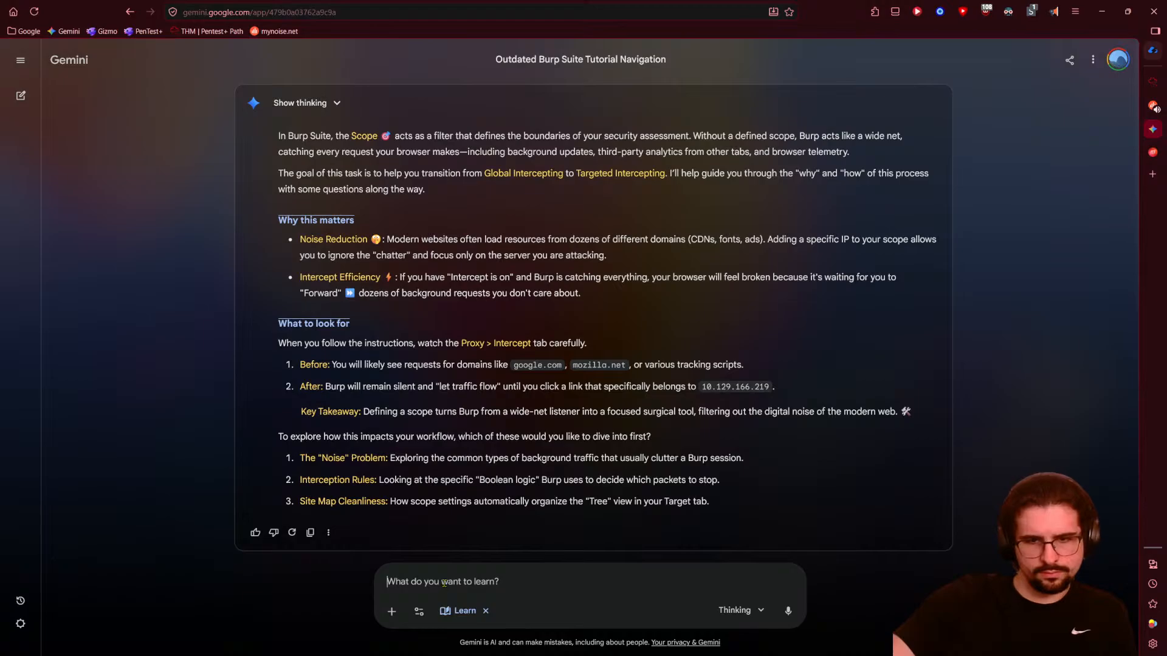
left_click(1153, 53)
left_click(1153, 81)
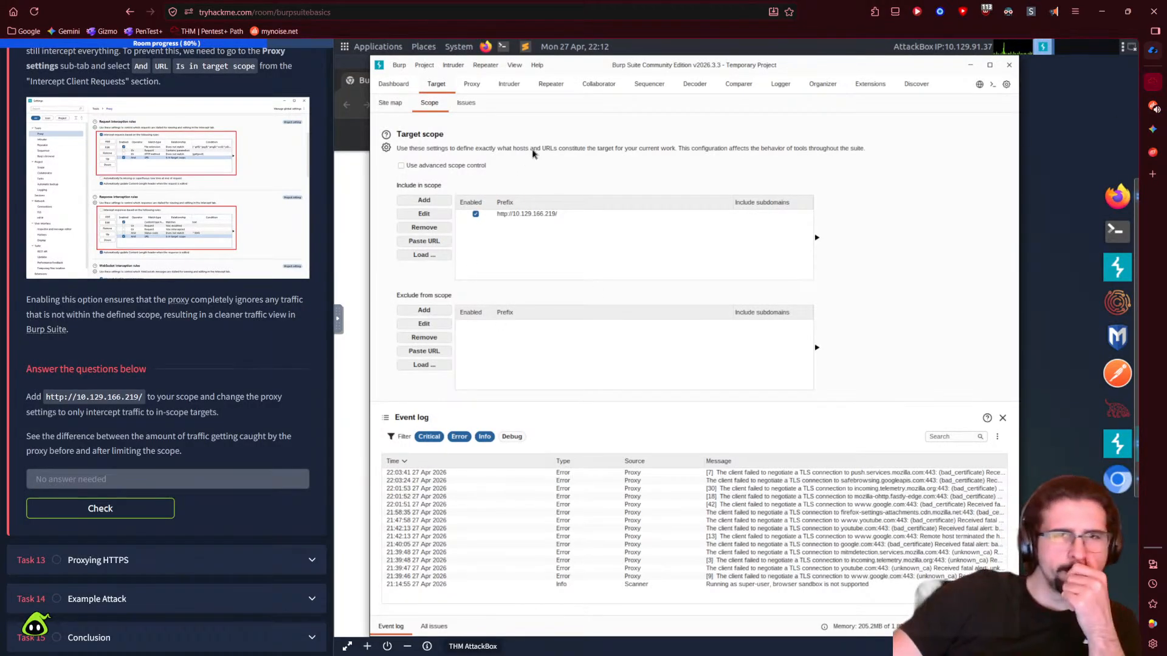
- Cancel exiting Burp, review the Dashboard, issue definitions and site map, then show Proxy Intercept
left_click(1009, 65)
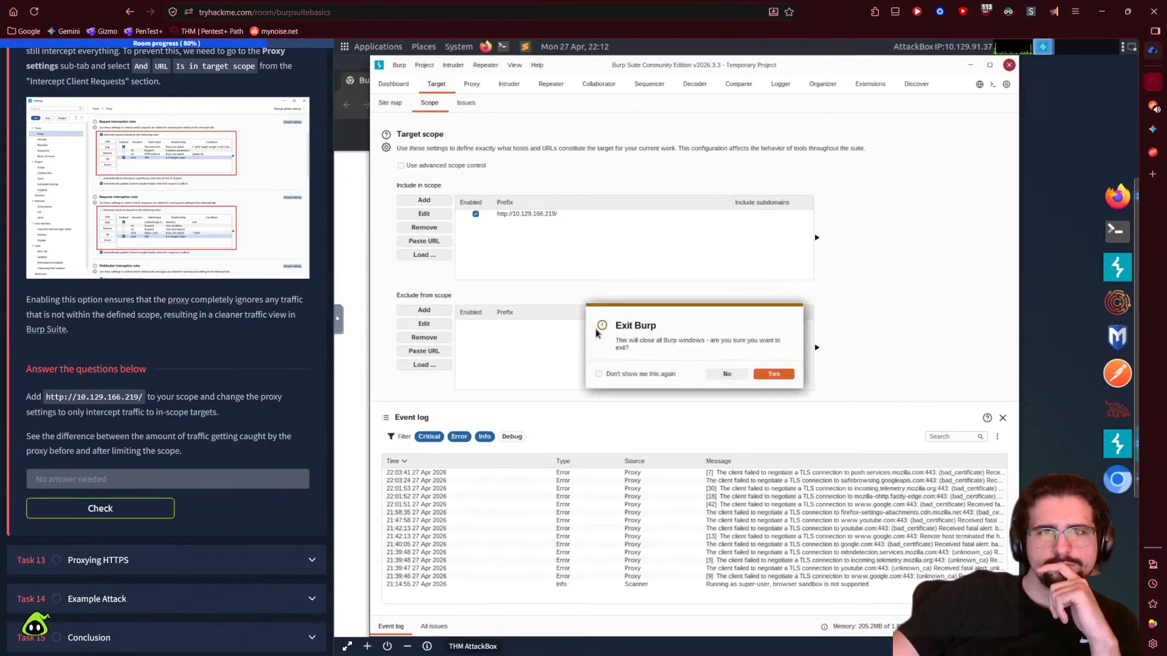
left_click(727, 375)
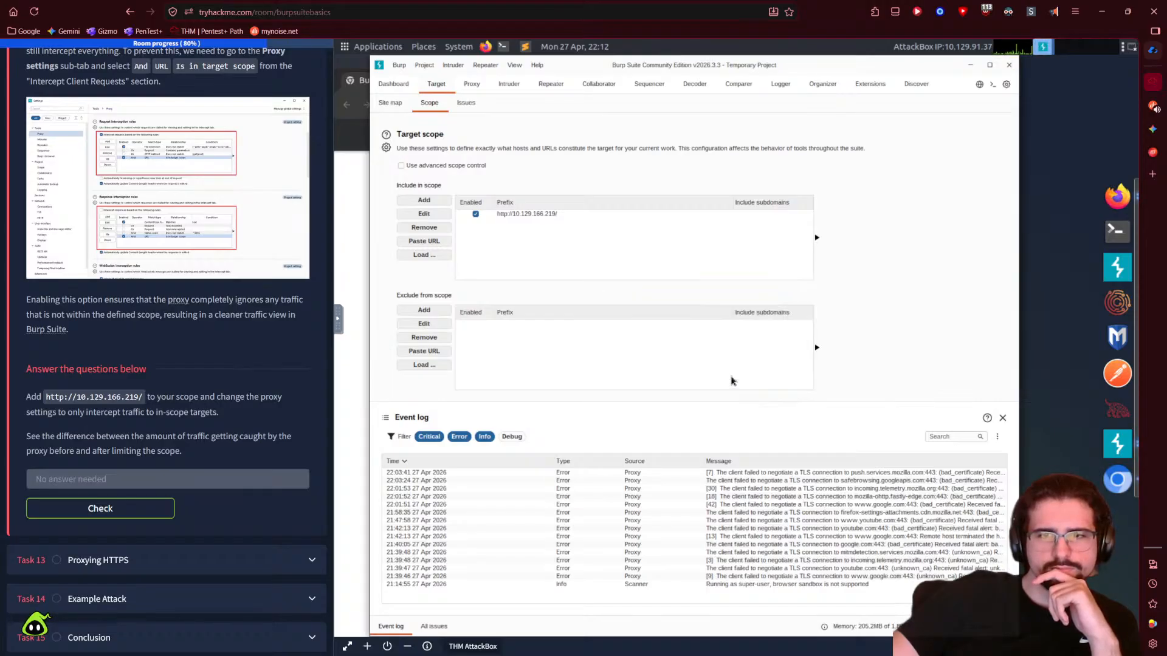
left_click(399, 88)
left_click(448, 87)
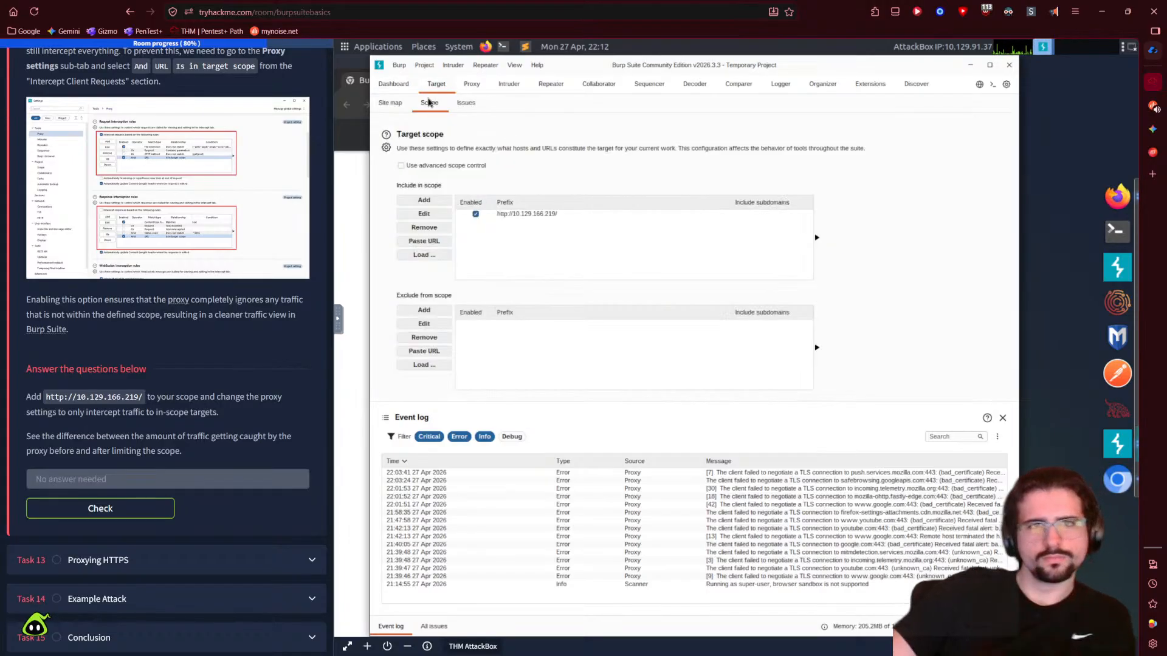
left_click(467, 106)
left_click(401, 105)
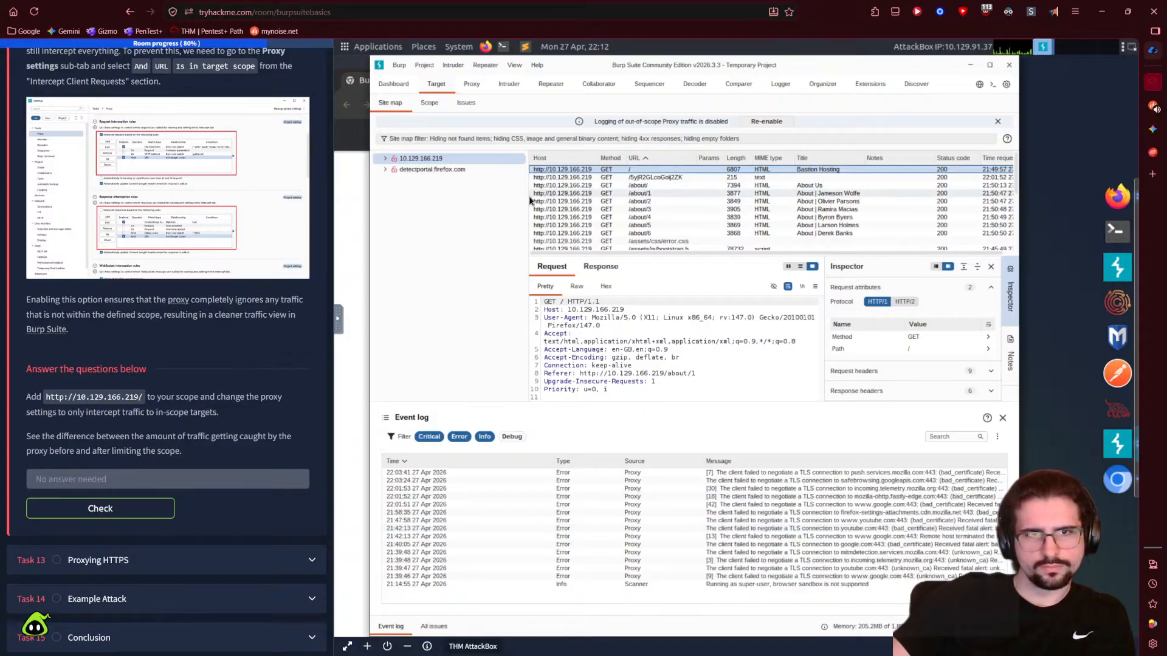
left_click(394, 90)
left_click(470, 85)
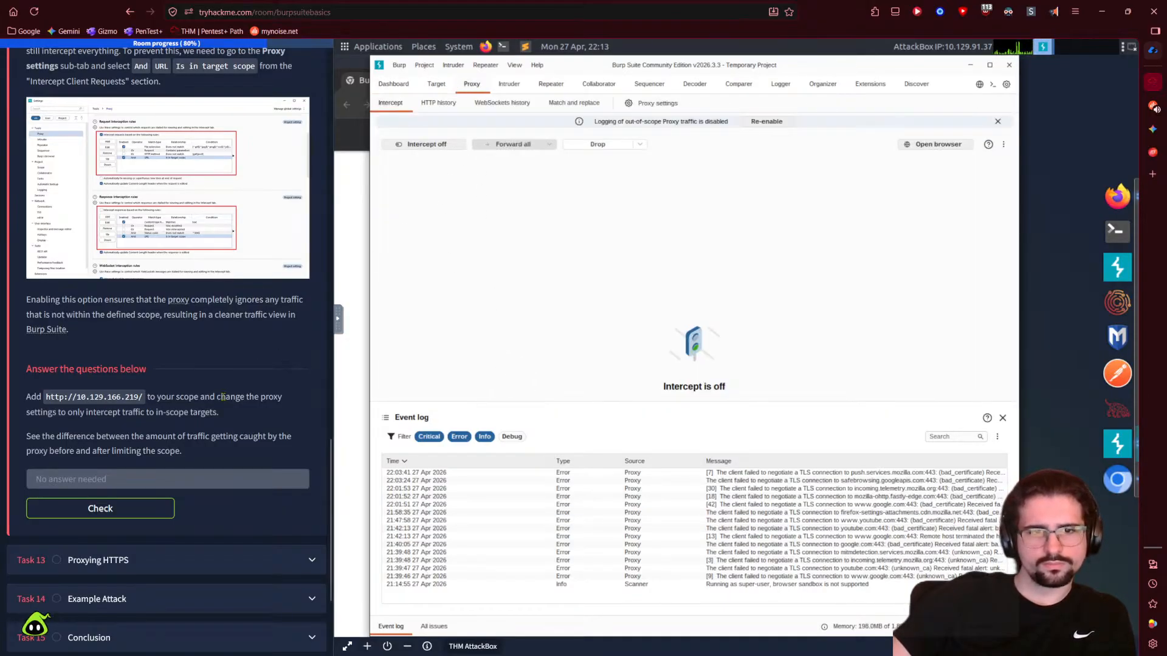
- Load youtube.com in Burp's Chromium browser
left_click(527, 104)
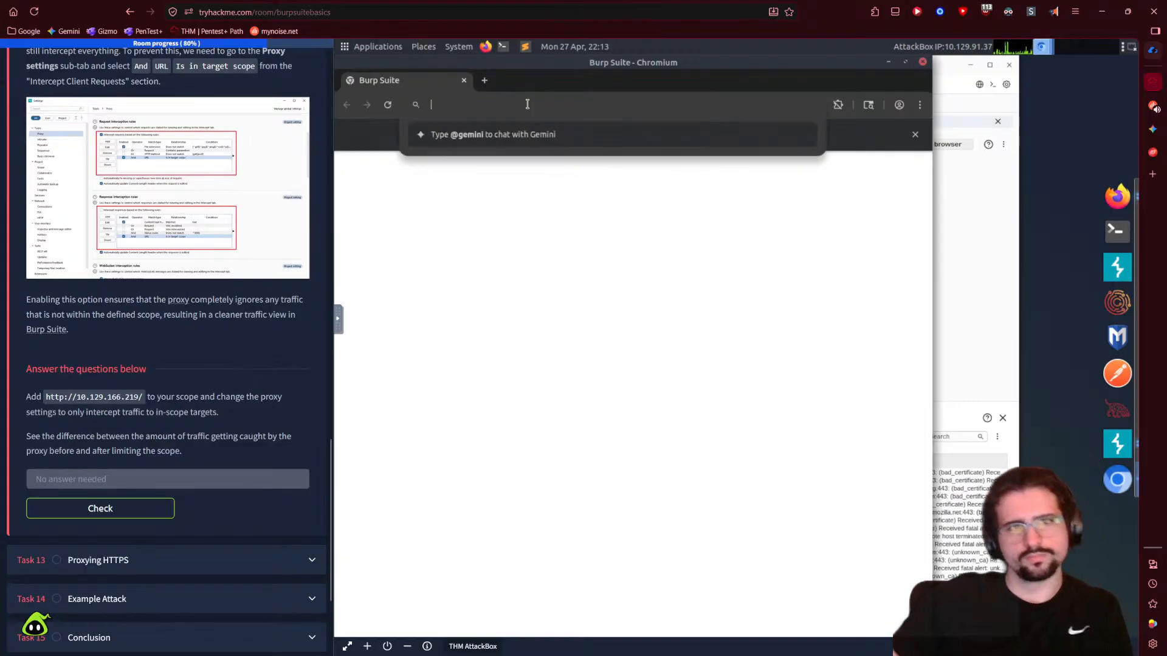
type("youtube.com")
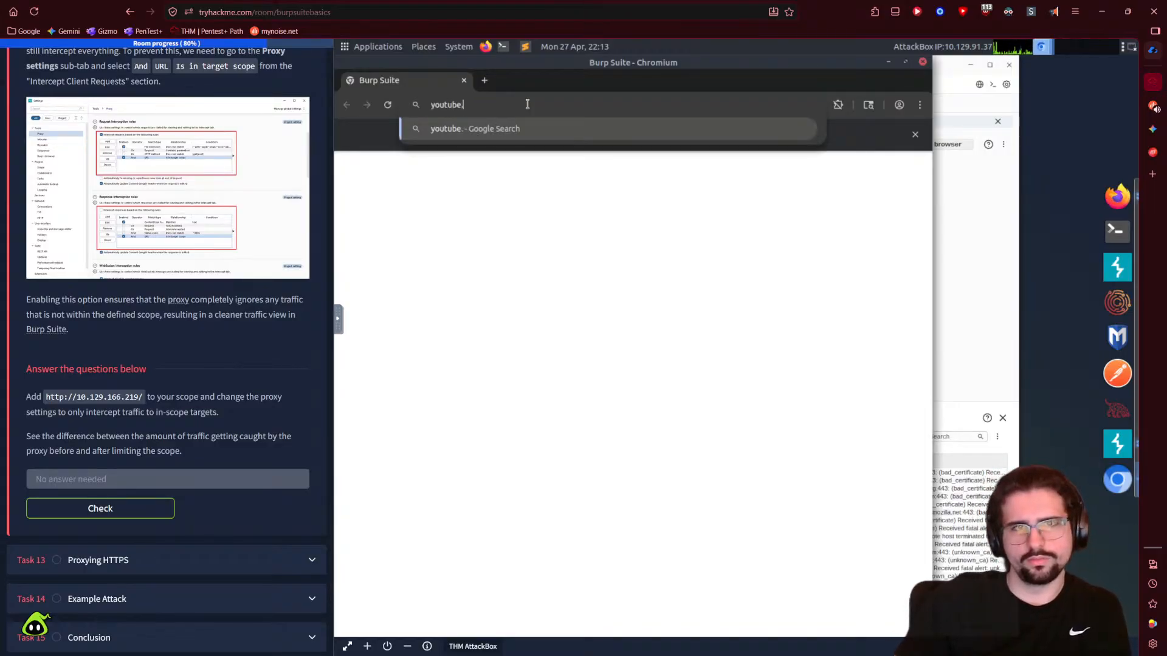
key("Return")
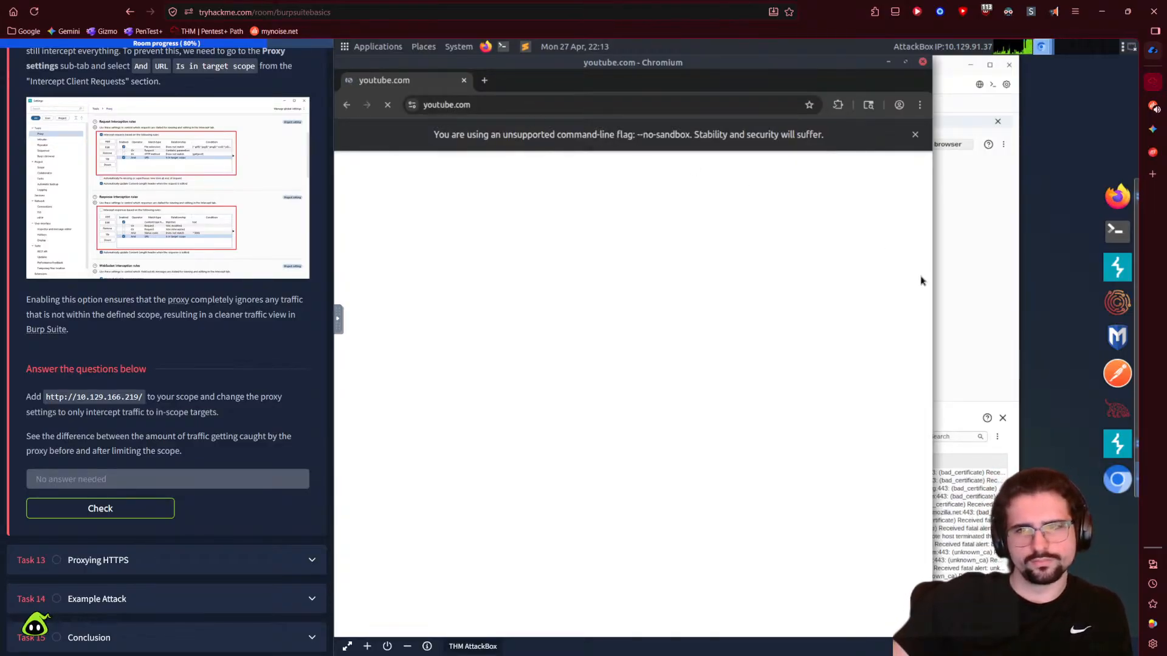
left_click(954, 278)
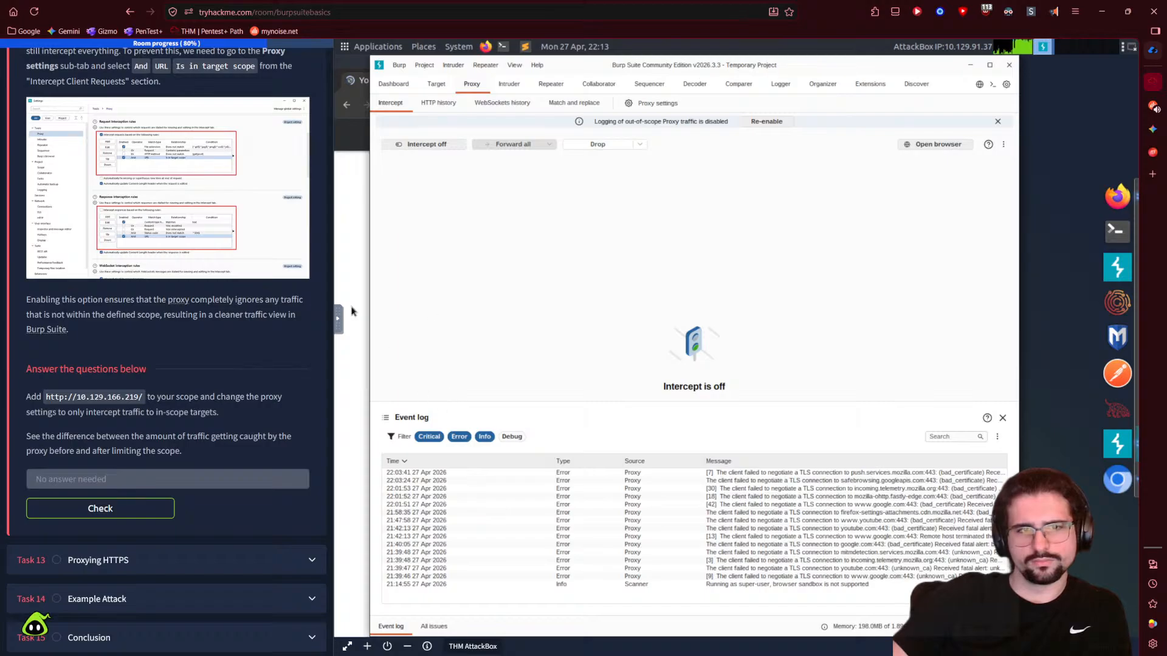
left_click(364, 265)
- Open a new browser tab and inspect the 10.129.166.219 host in Burp's site map
left_click(485, 80)
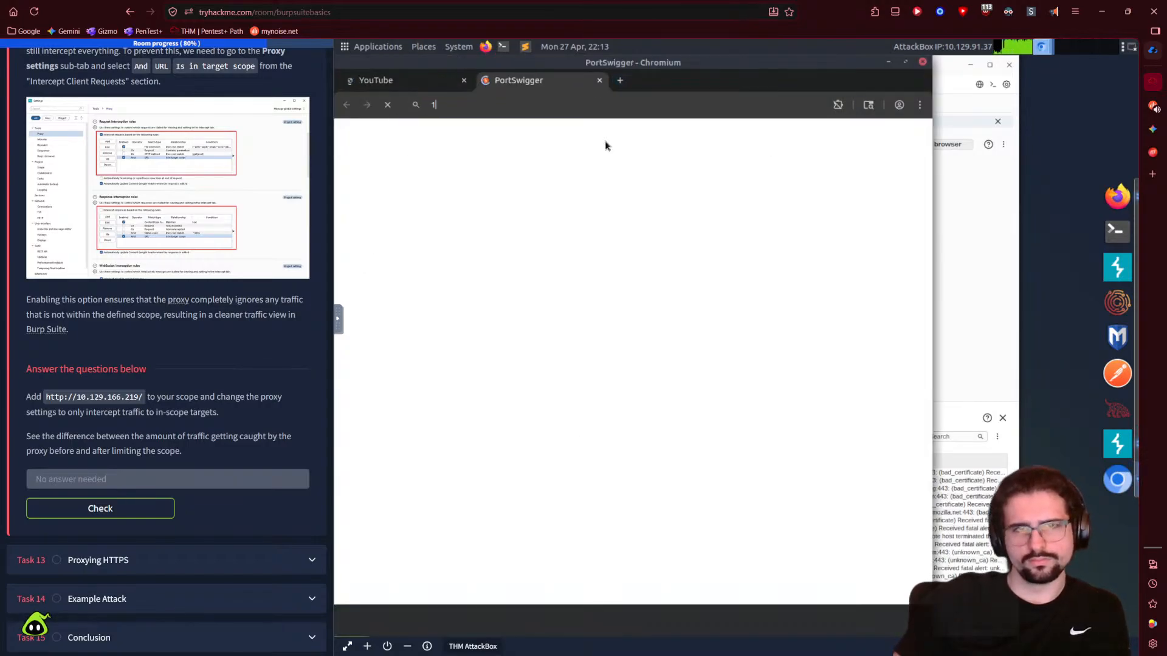
type("129")
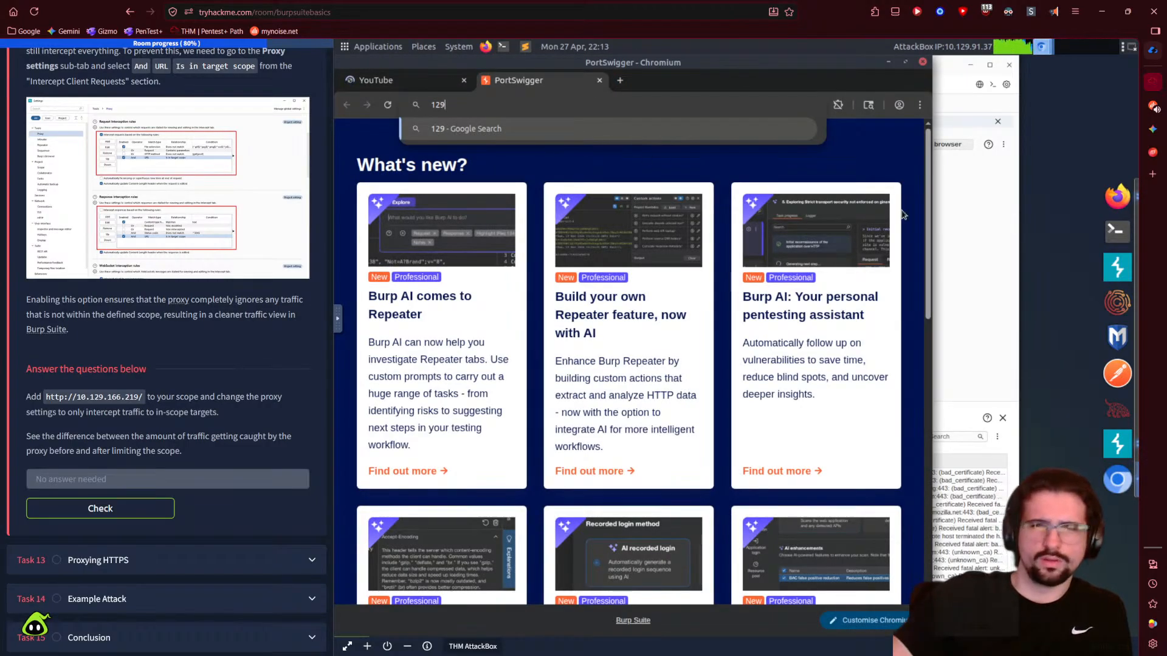
left_click(997, 246)
left_click(435, 85)
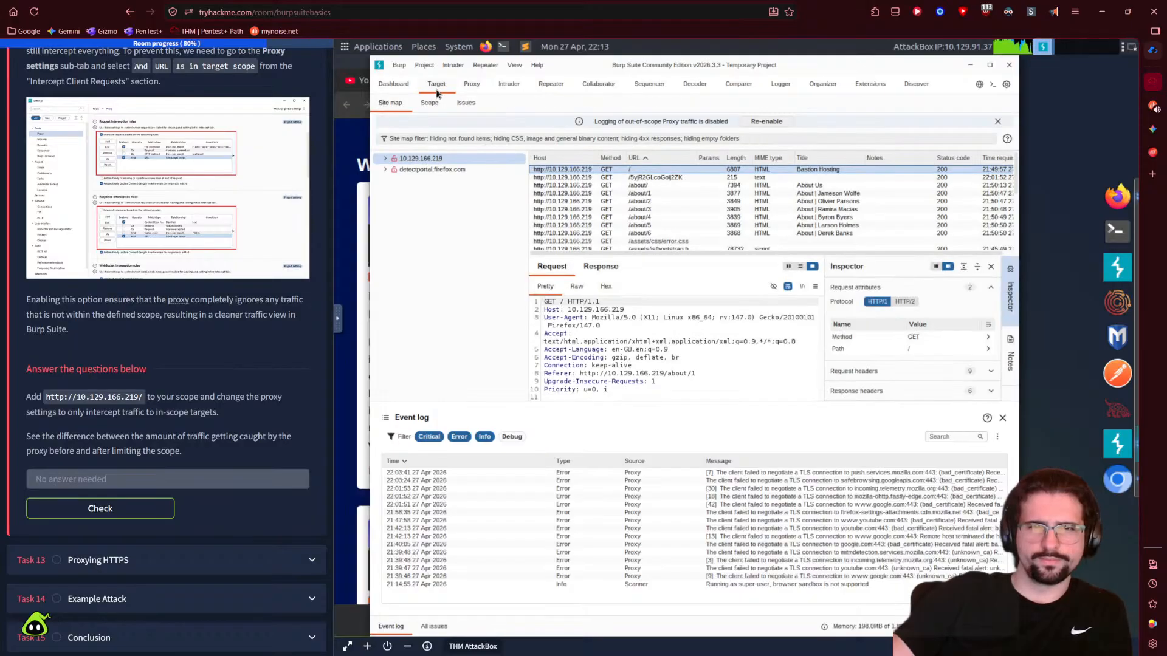
double_click(434, 159)
double_click(434, 160)
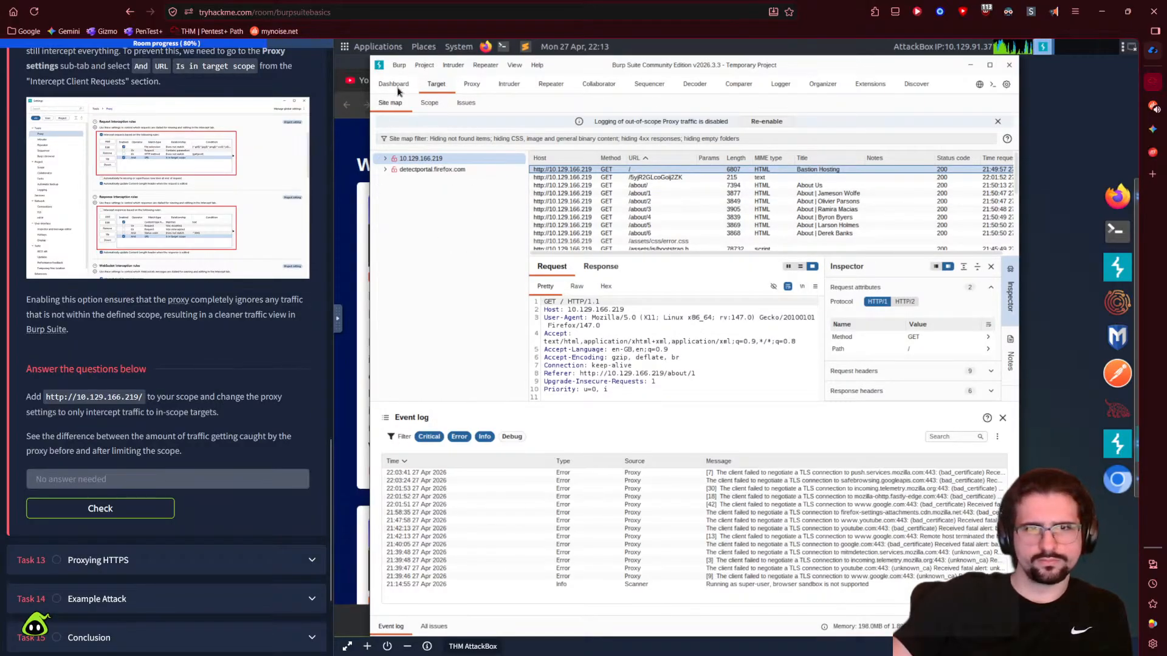
- Load the Bastion Hosting site at 10.129.166.219 and check Burp for the new request
left_click(349, 147)
left_click(511, 106)
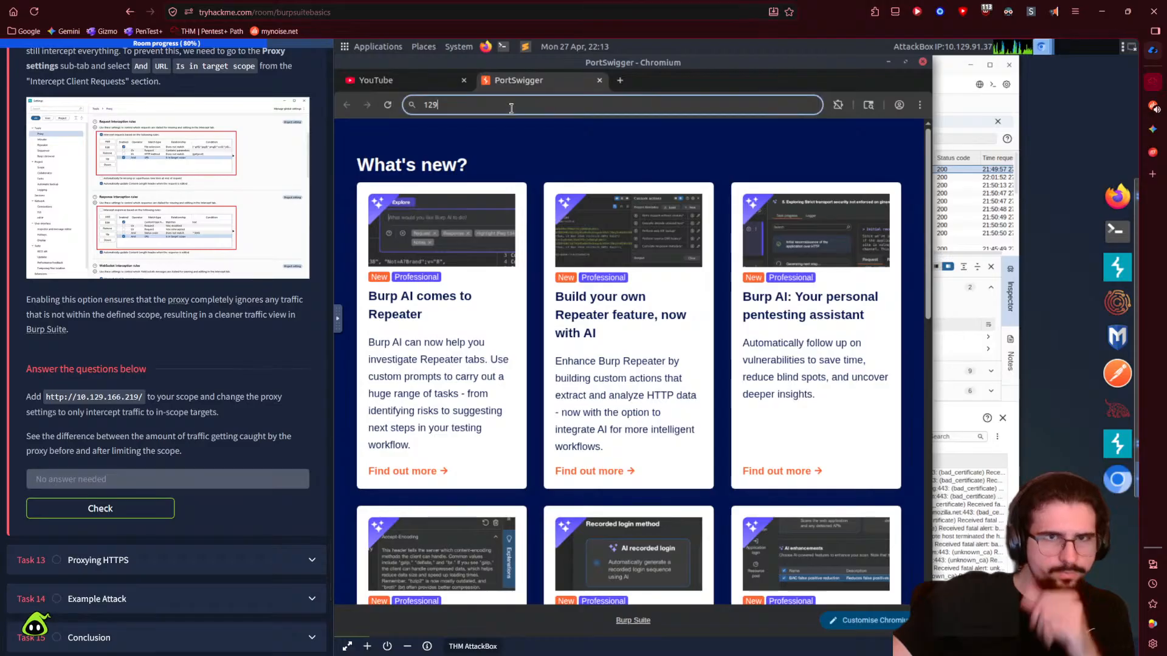
type("1")
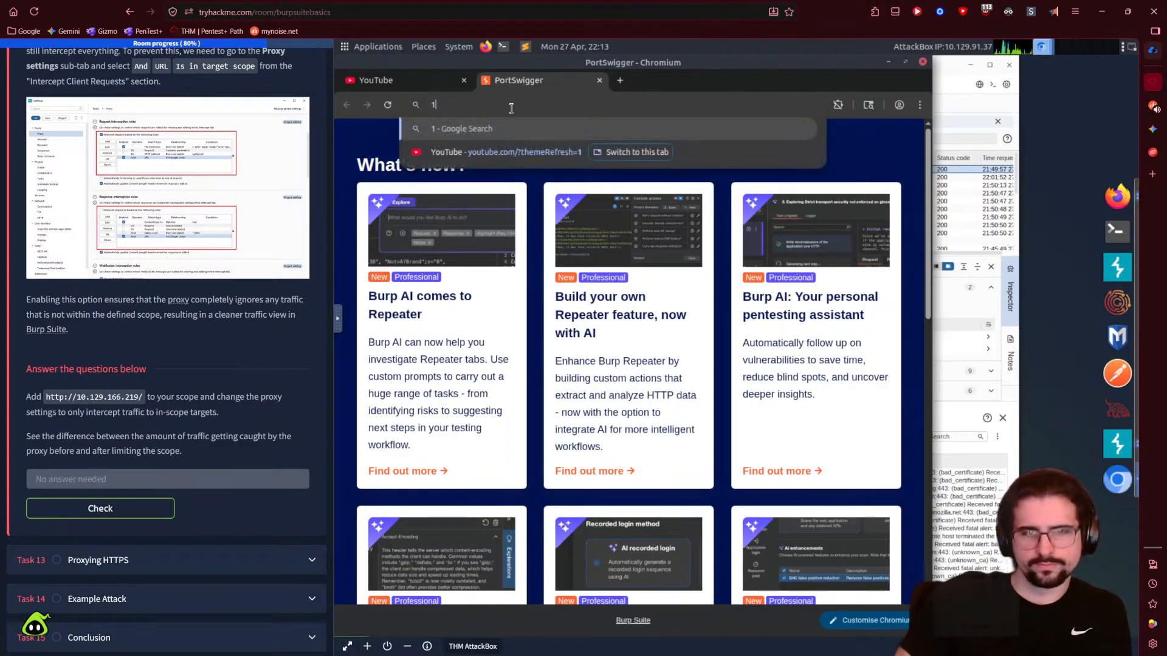
type("0.129")
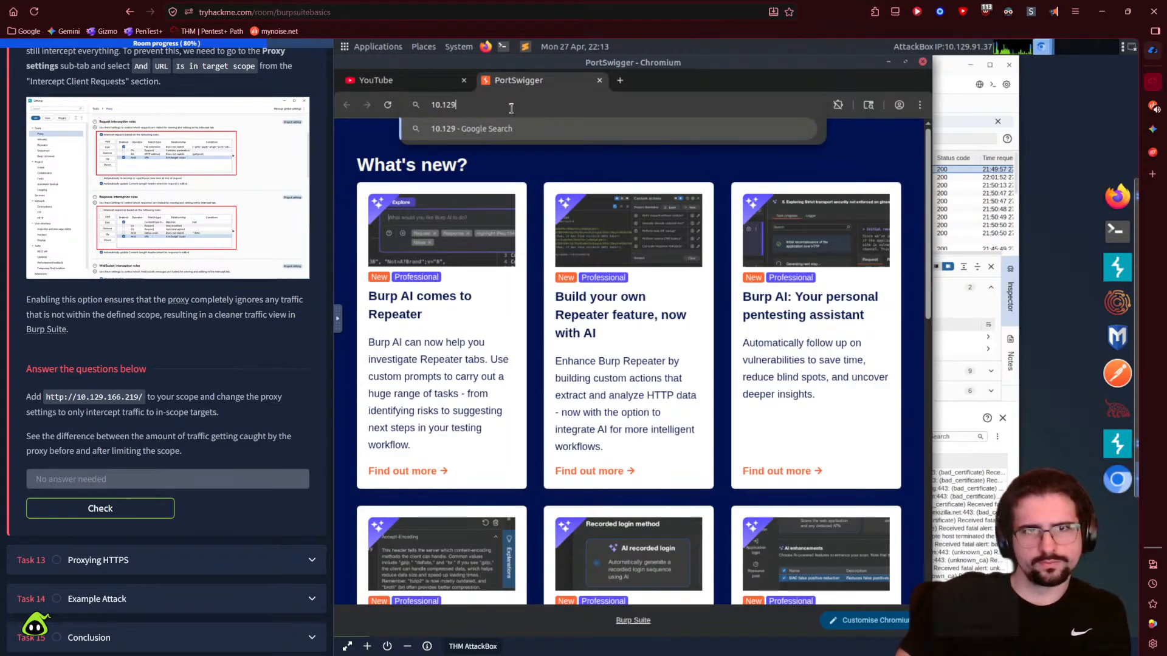
type(".166.")
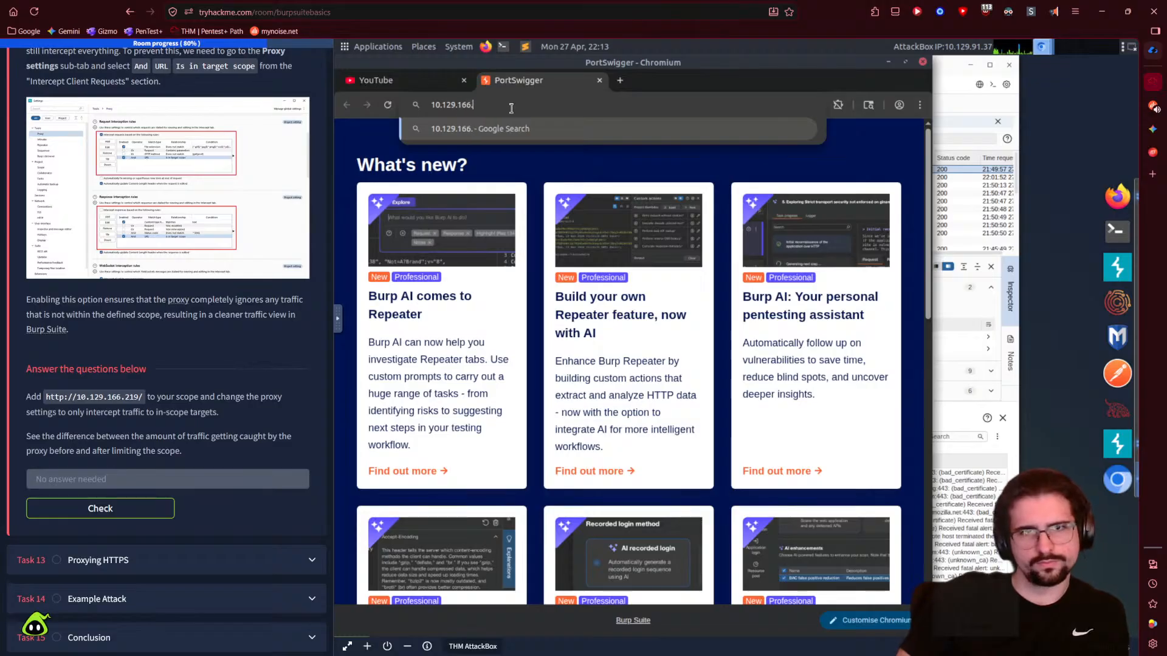
type("219")
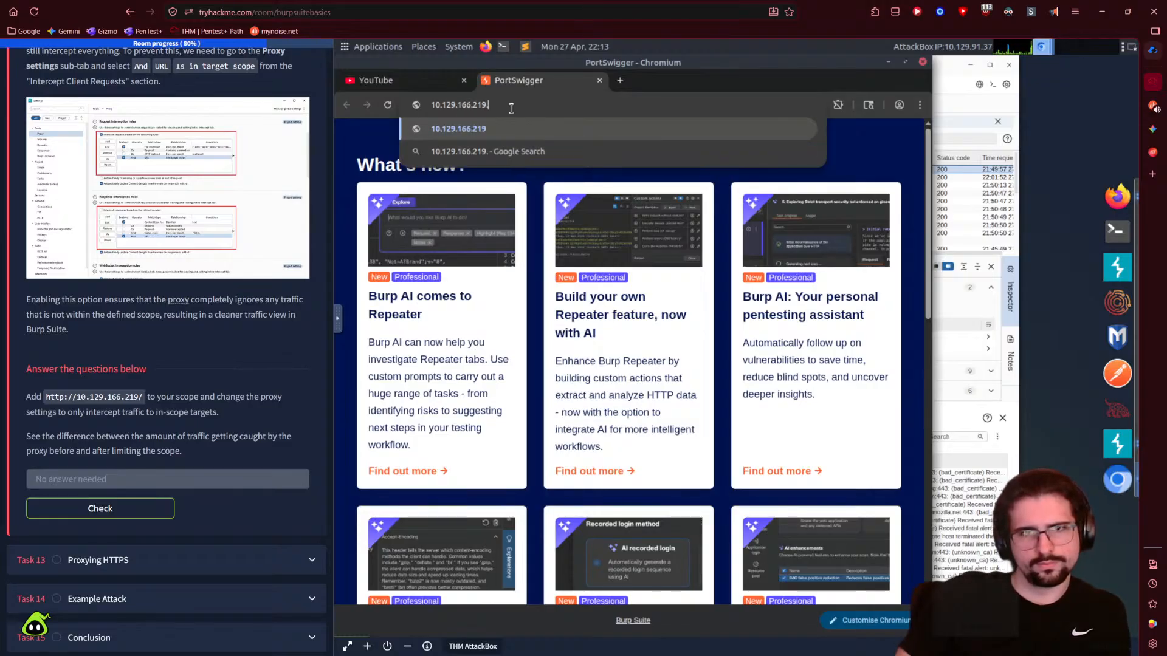
key("Return")
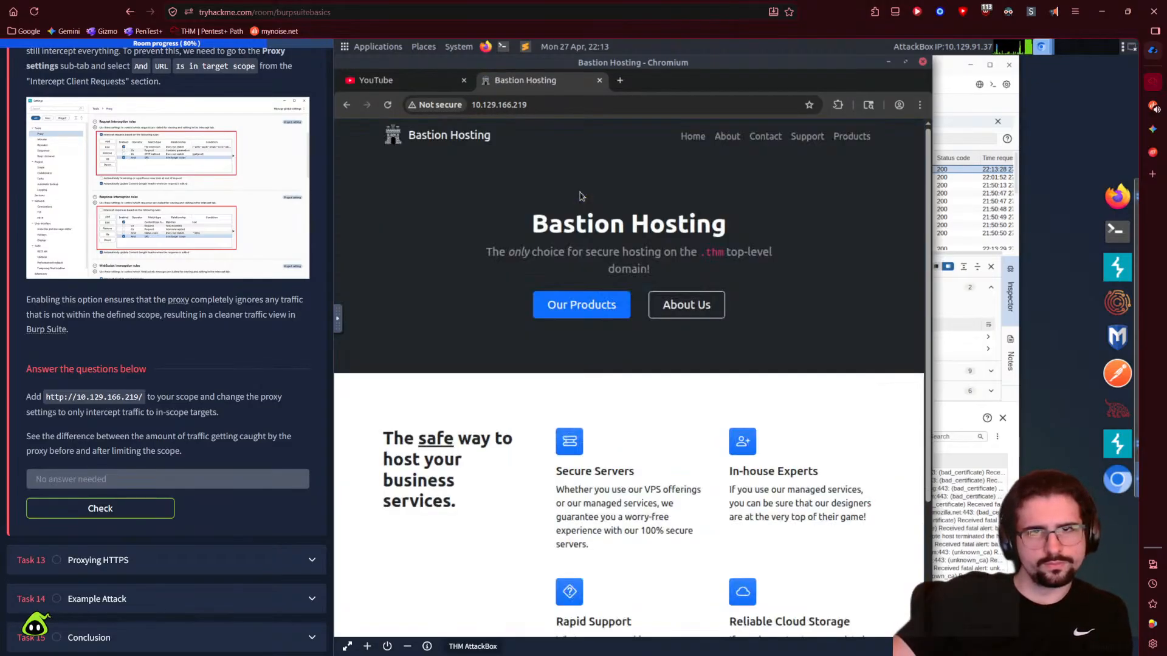
left_click(968, 110)
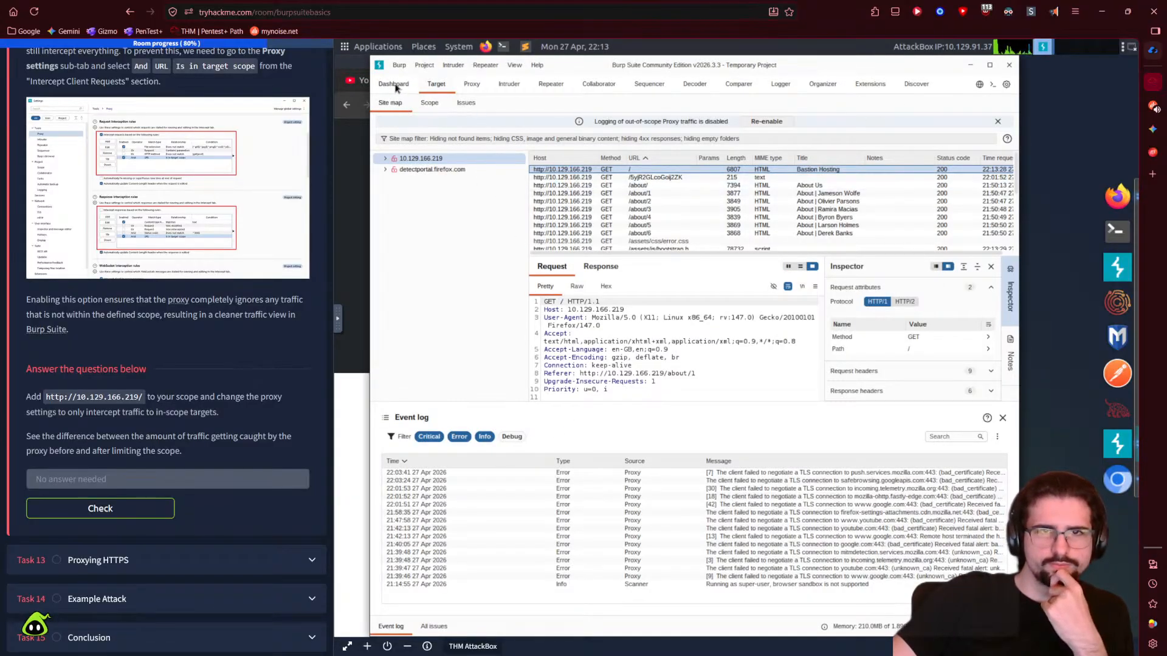
- Turn Proxy interception on and request the Bastion Hosting Our Products page
left_click(471, 85)
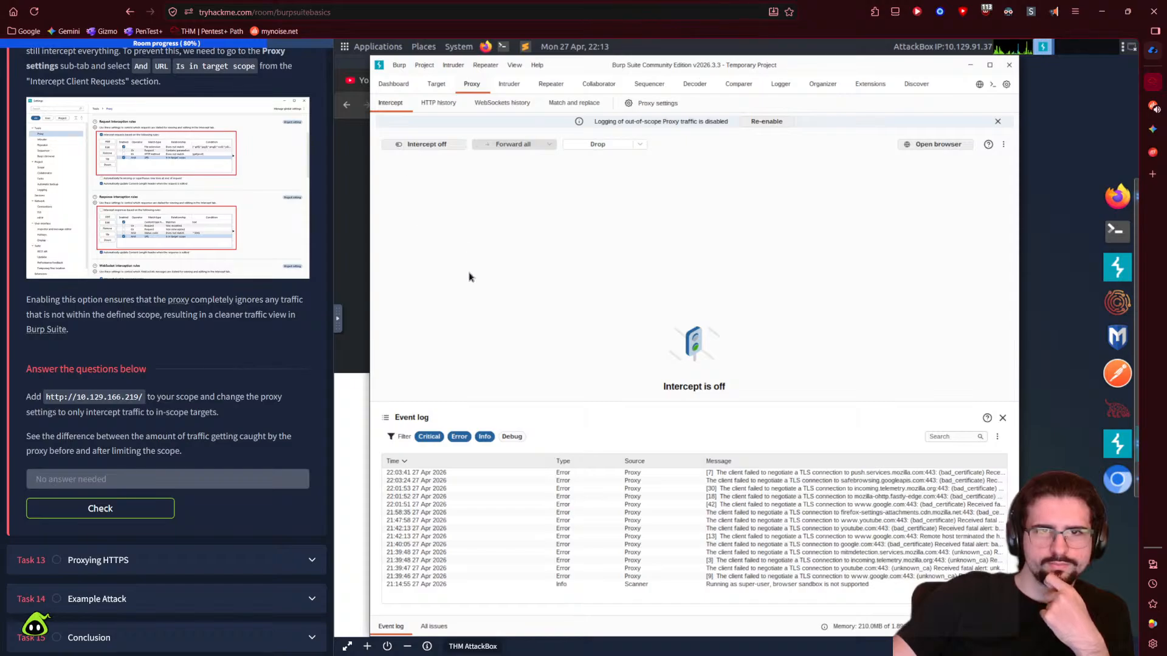
left_click(426, 146)
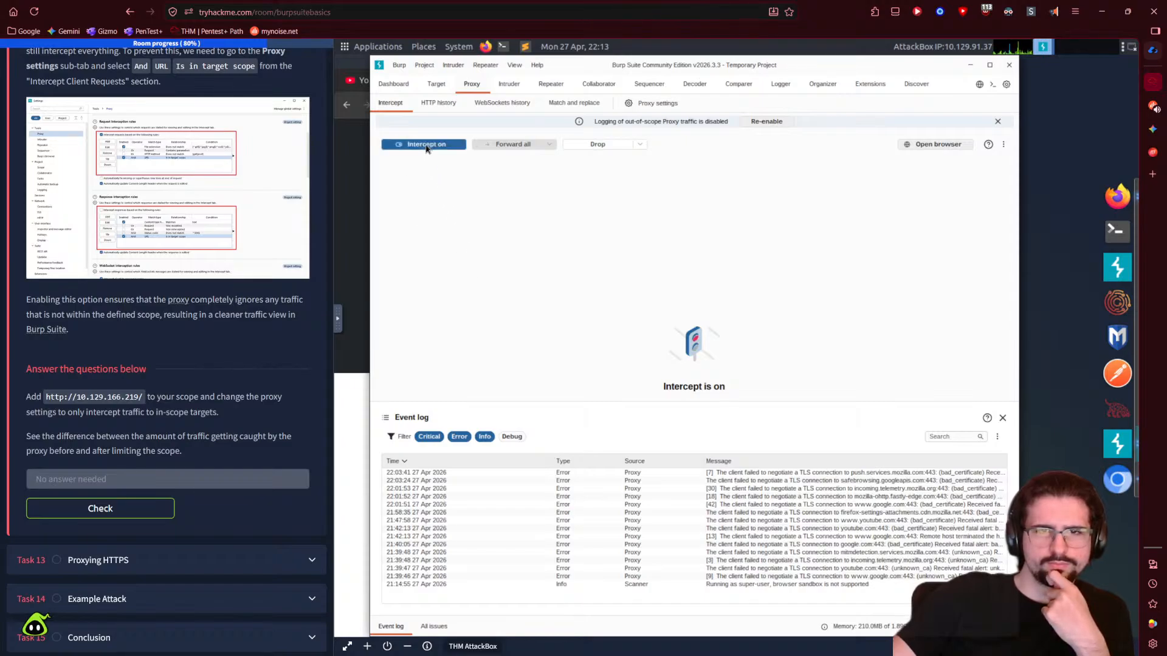
left_click(349, 378)
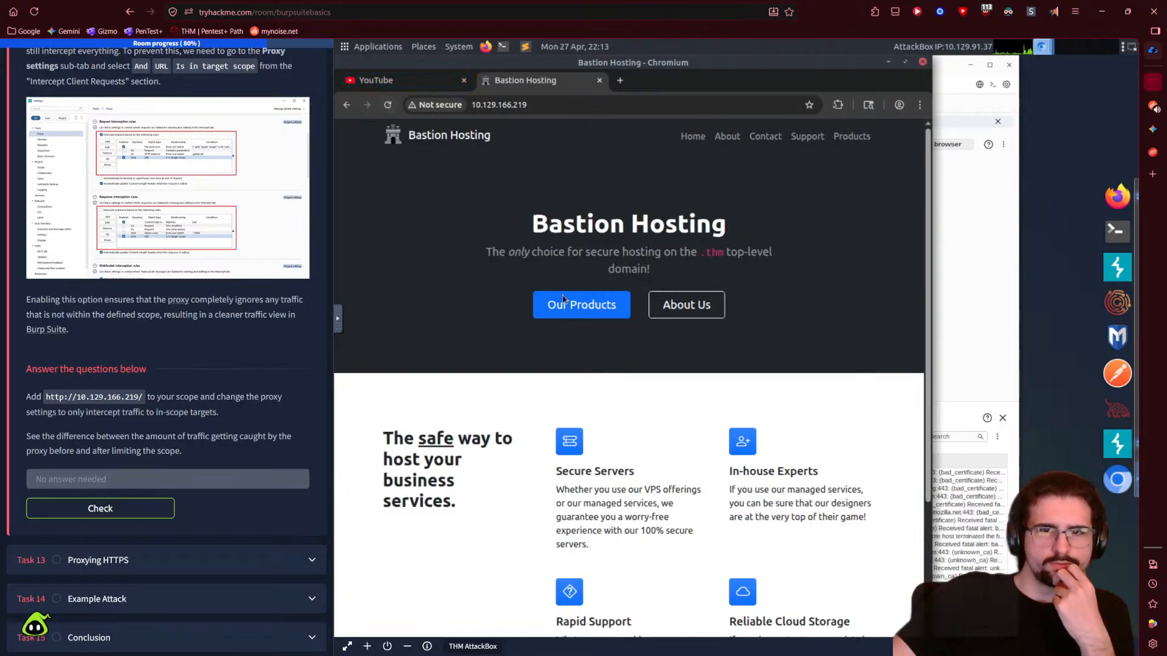
left_click(584, 310)
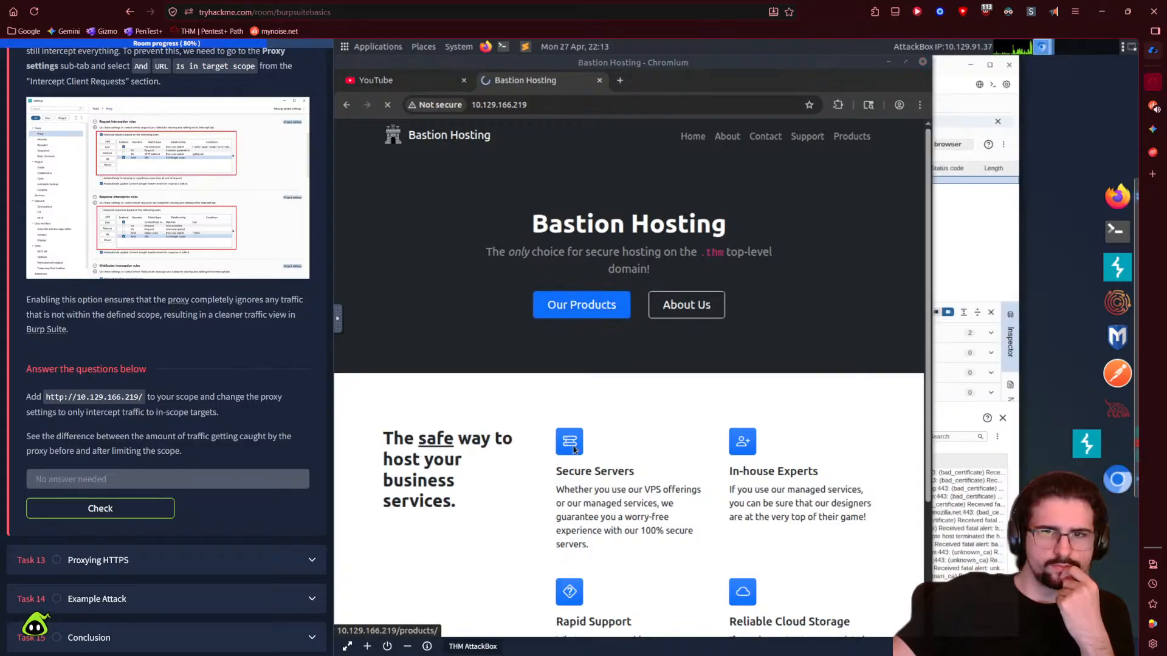
- Dismiss YouTube's cookie dialog, open Subscriptions, and check what Burp's intercept view is holding
left_click(392, 80)
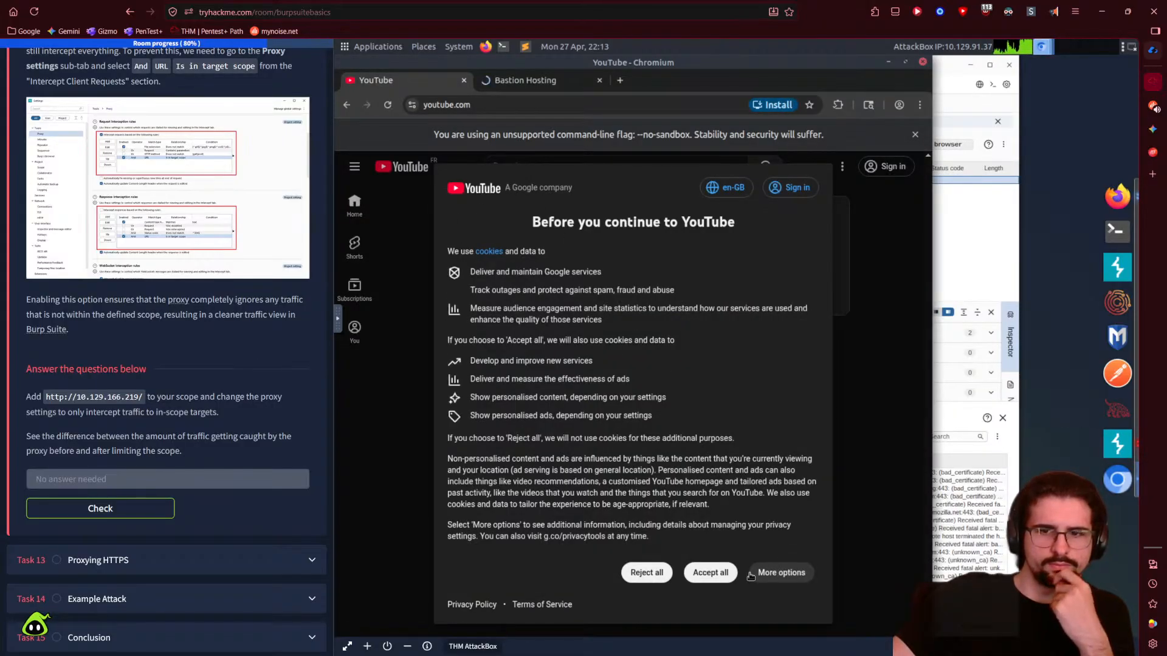
left_click(646, 573)
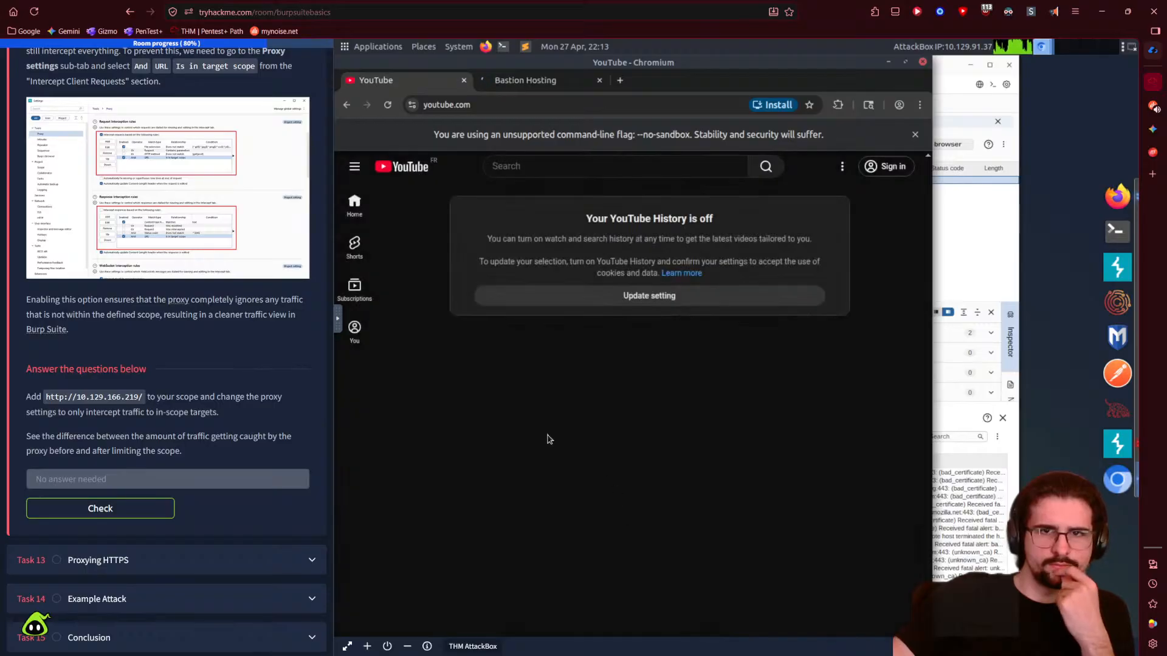
left_click(355, 289)
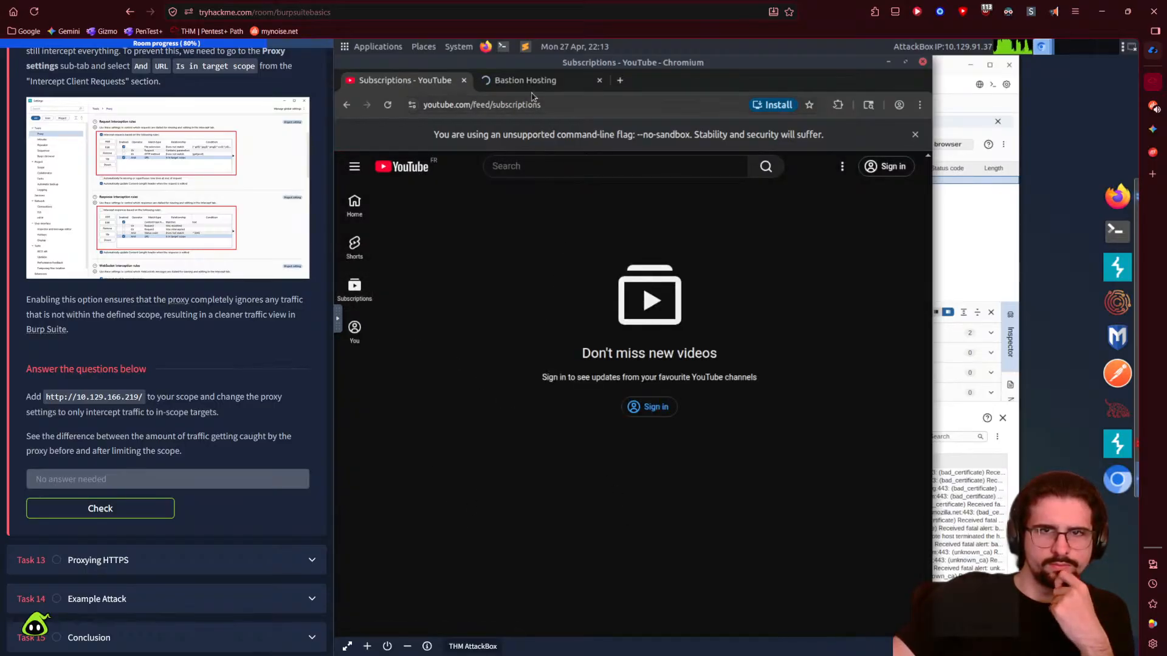
left_click(969, 243)
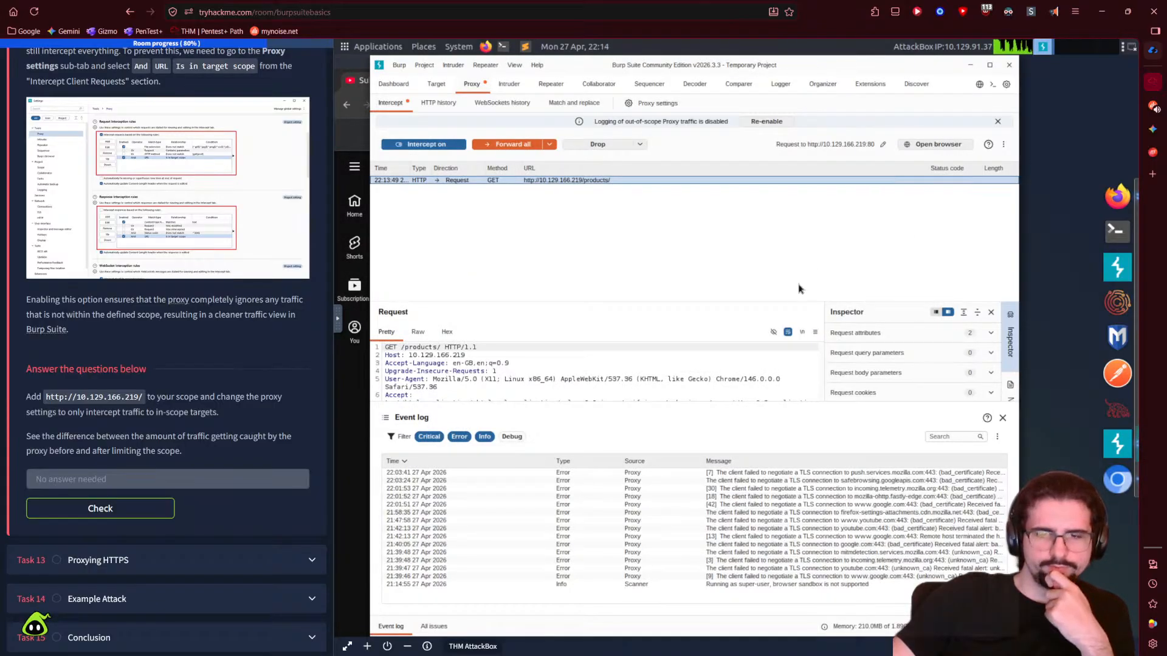
left_click(1152, 129)
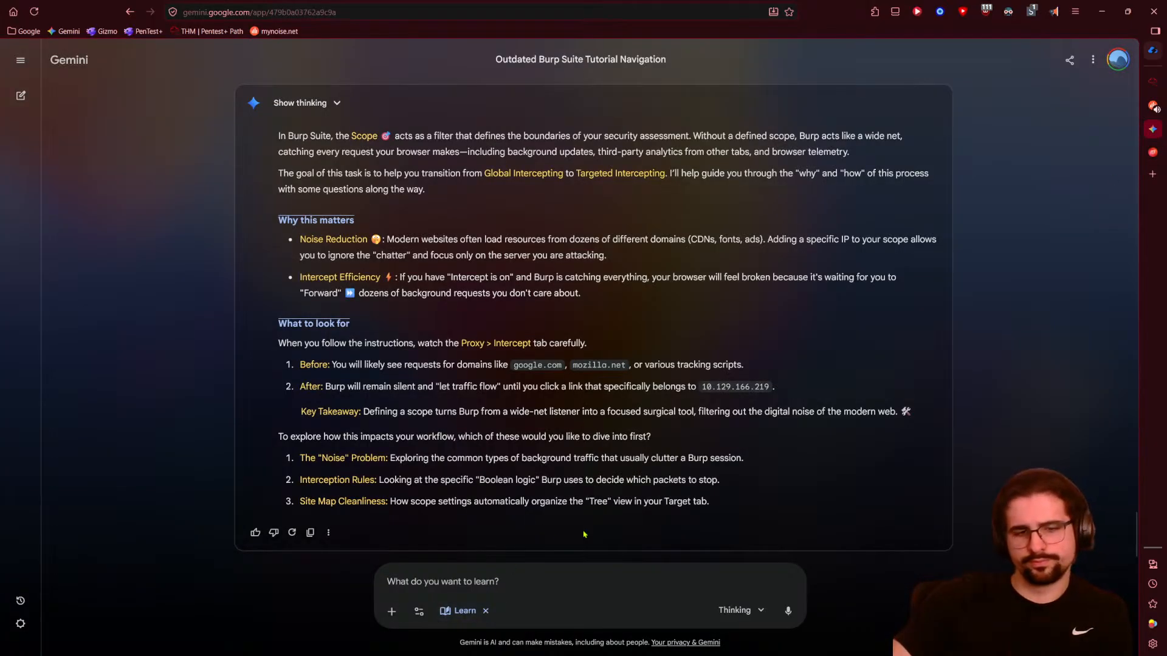
type("ok I think I ge4t it.")
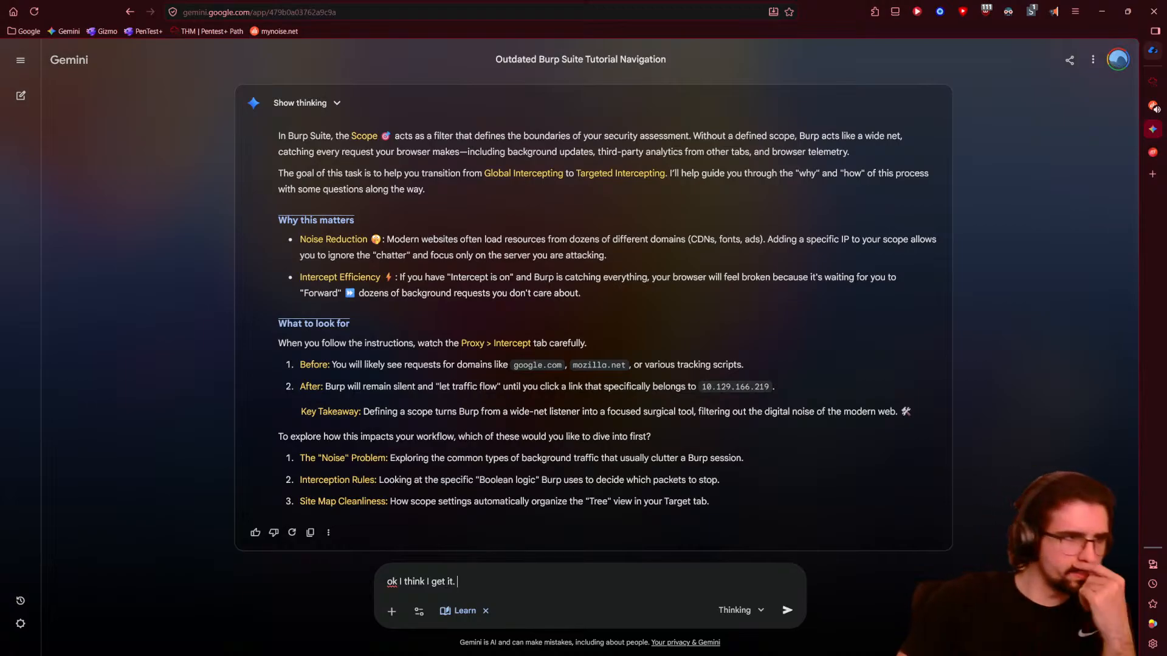
type("so in scope")
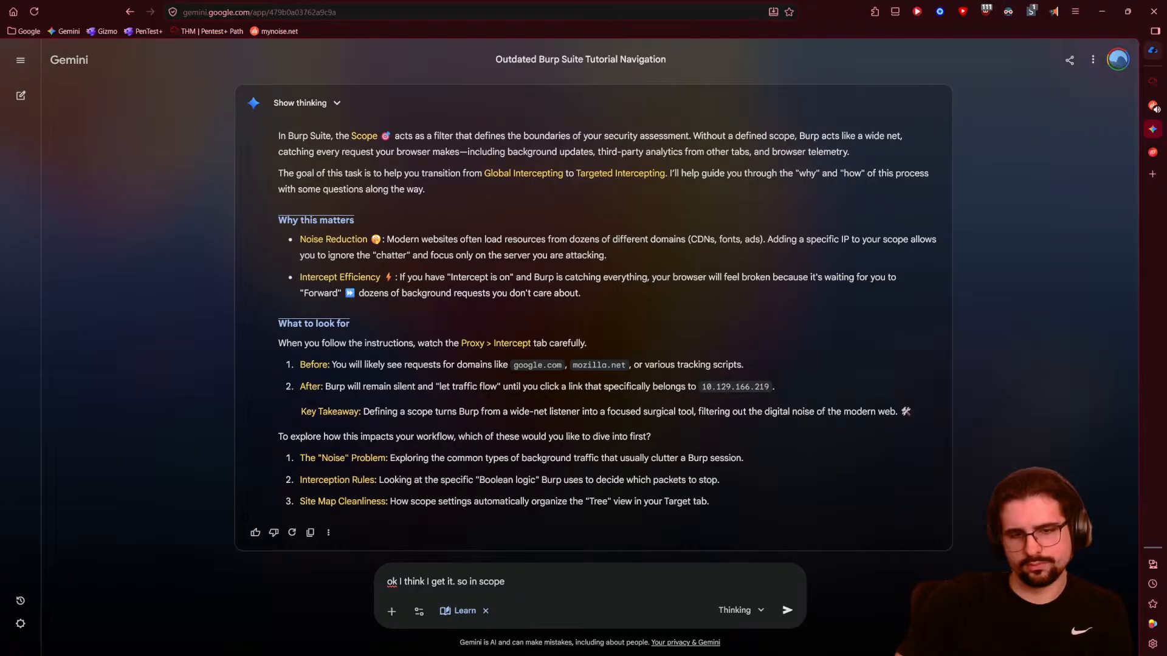
key("BackSpace")
key("BackSpace")
key("BackSpace")
key("BackSpace")
key("BackSpace")
key("BackSpace")
key("BackSpace")
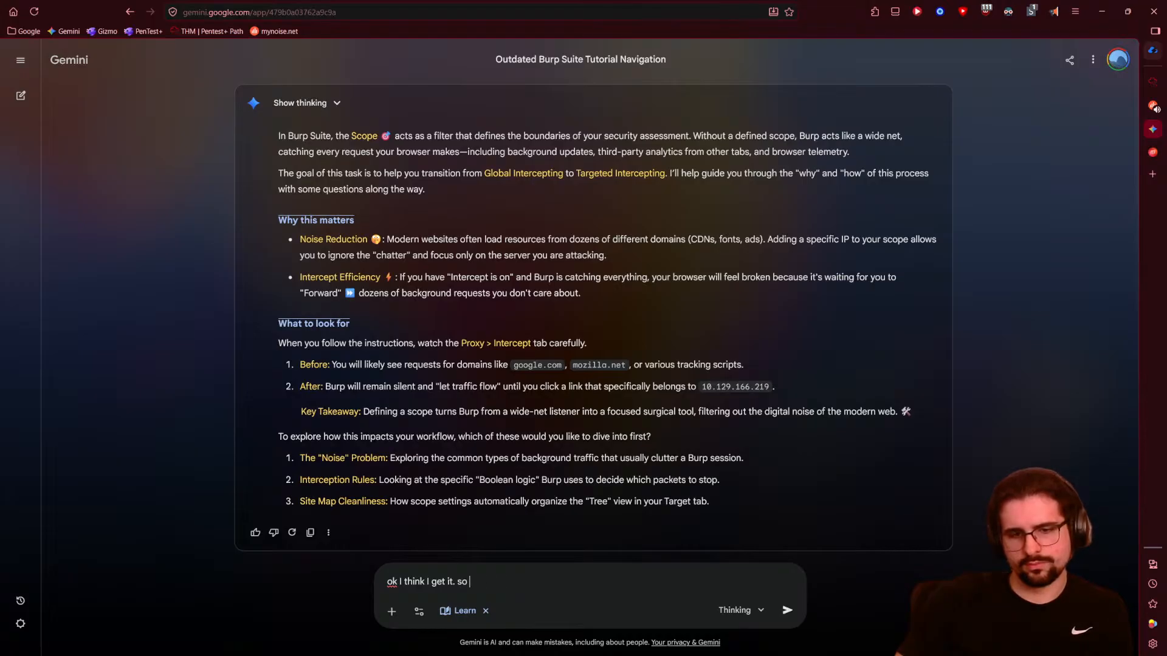
type("Add http://10.129.166.219/ to your scope and change the proxy settings to only intercept traffic to in-scope targets. See the difference between the amount of traffic getting caught by the proxy before and after limiting the scope.")
key("ctrl+z")
type("Add http://10.129.166.219/ to your scope and change the proxy settings to only intercept traffic to in-scope targets. See the difference between the amount of traffic getting caught by the proxy before and after limiting the scope.")
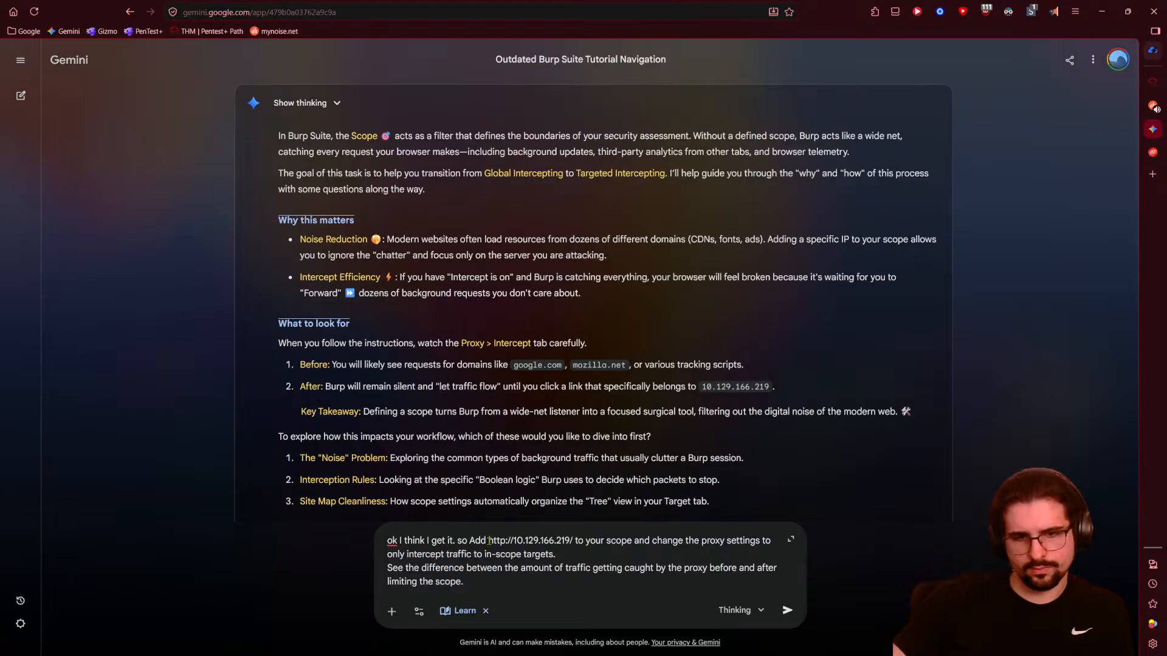
left_click_drag(488, 540, 572, 540)
key("ctrl+c")
key("ctrl+z")
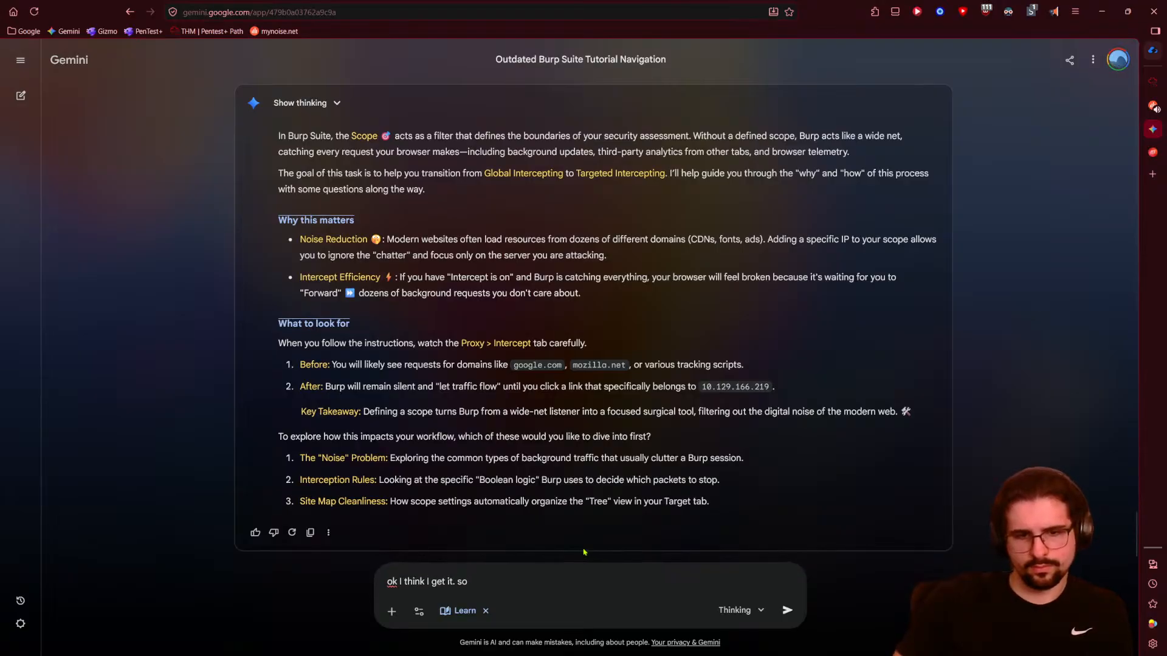
key("ctrl+v")
type("is now ")
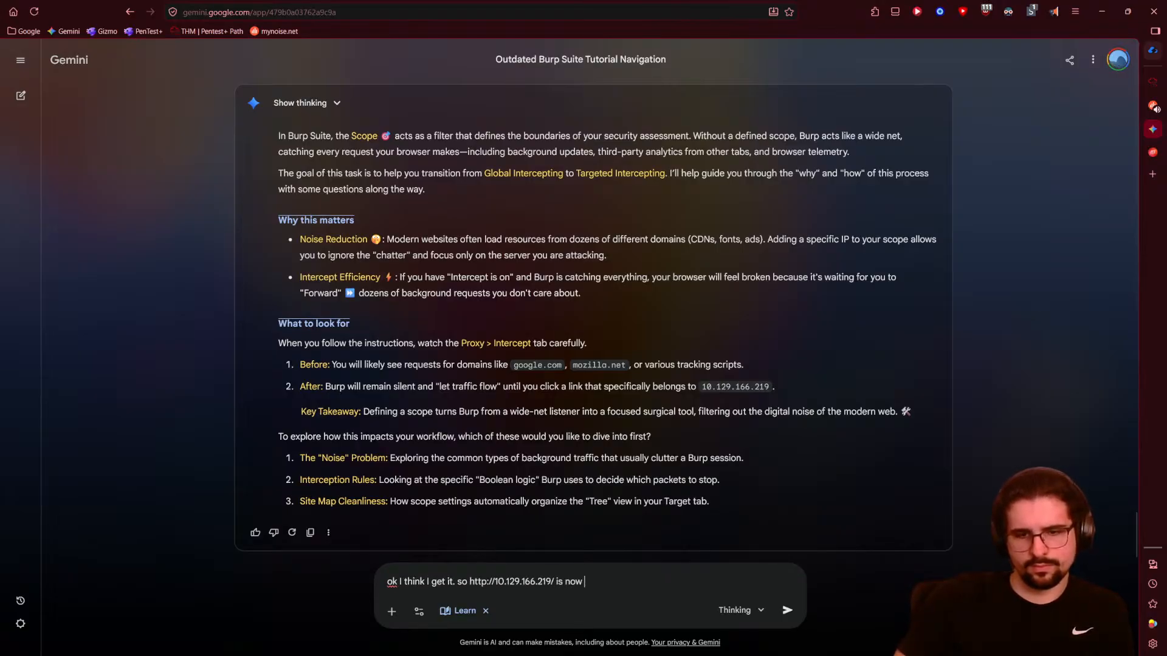
type("in scope and ")
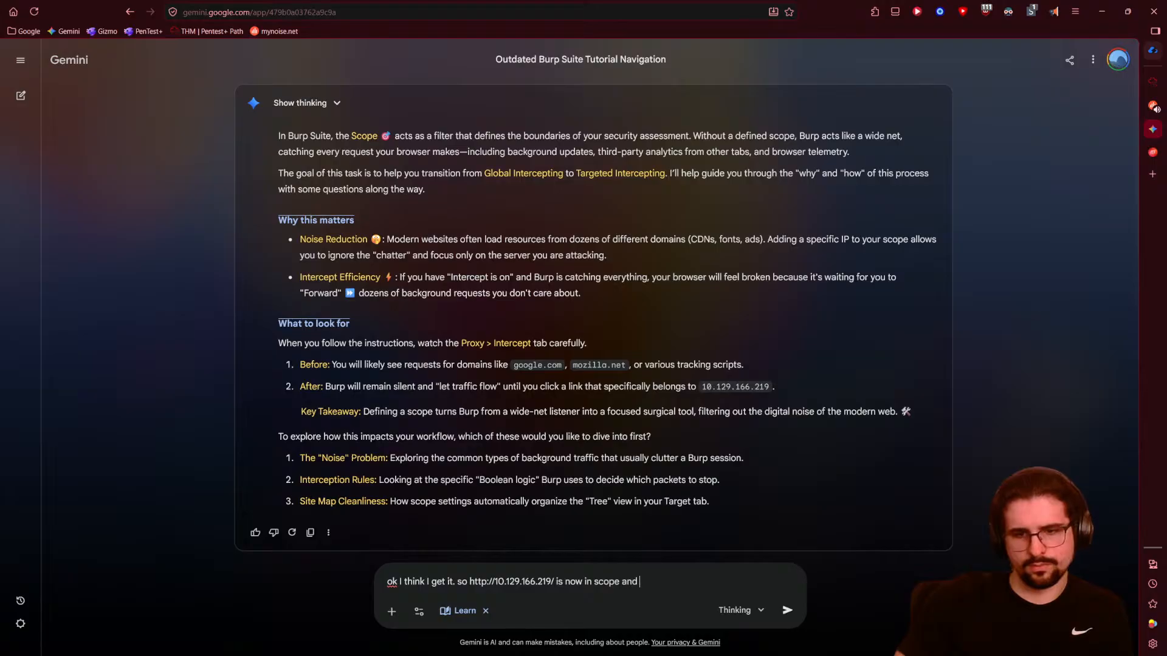
type("only that will be inte")
type("cepted")
key("BackSpace")
key("BackSpace")
key("BackSpace")
key("BackSpace")
key("BackSpace")
key("BackSpace")
key("BackSpace")
key("BackSpace")
type("ercepted")
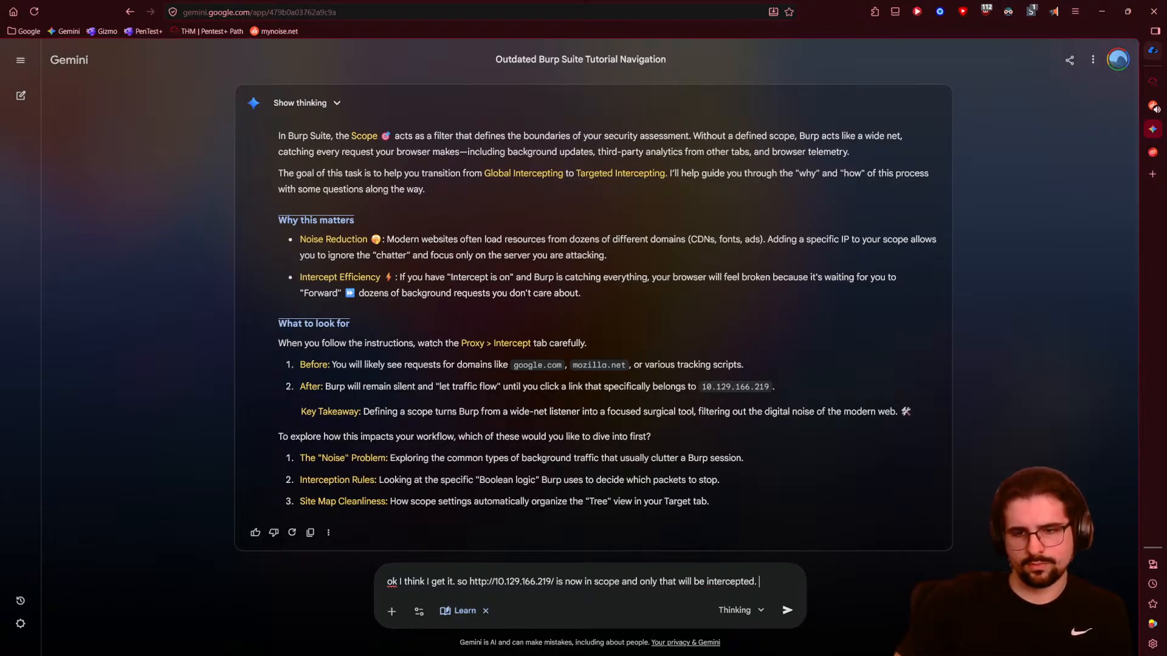
key("Return")
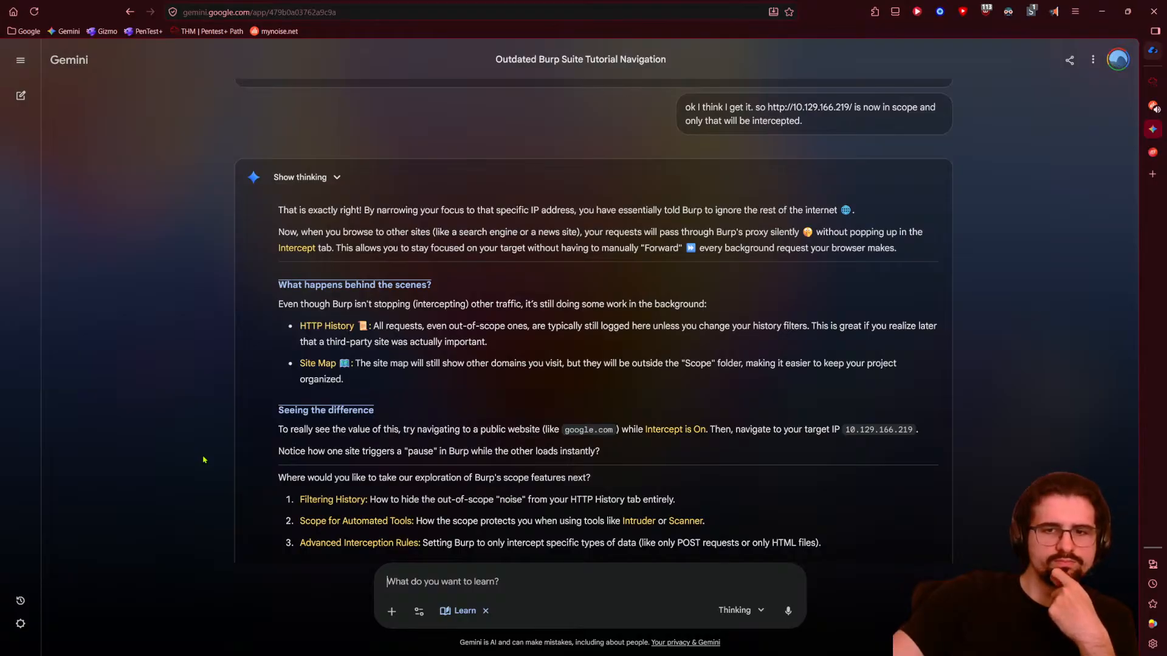
- Scroll through Gemini's reply about silently passing out-of-scope traffic, briefly leaving and returning to the chat
scroll(204, 460, "down", 2)
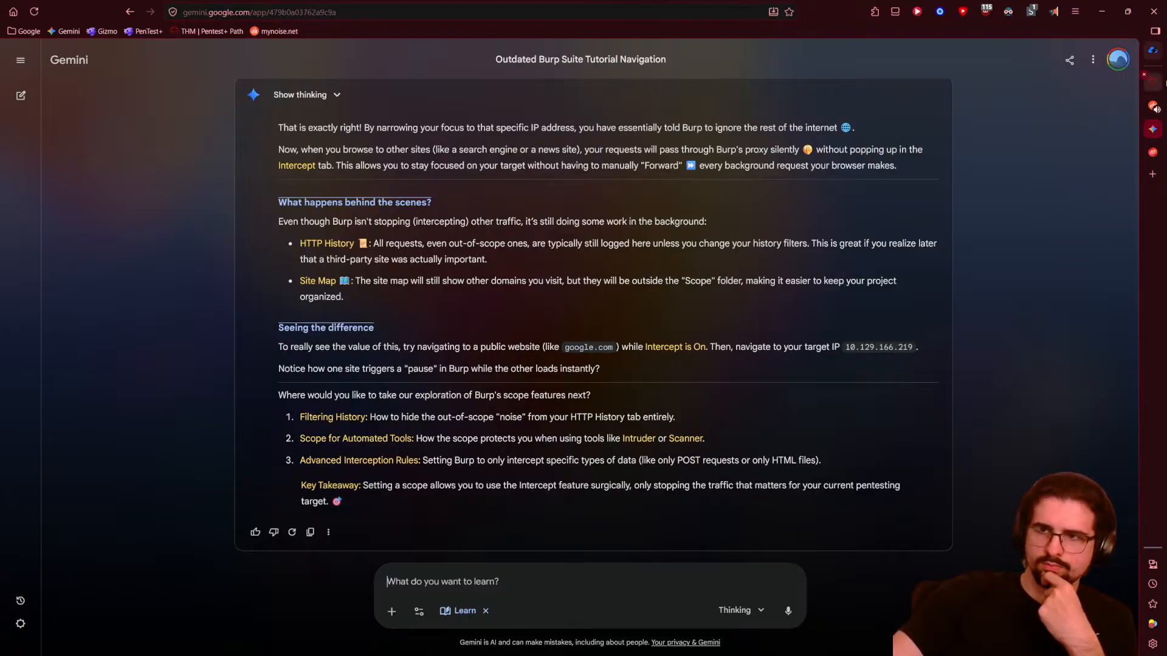
left_click(1152, 81)
left_click(1152, 129)
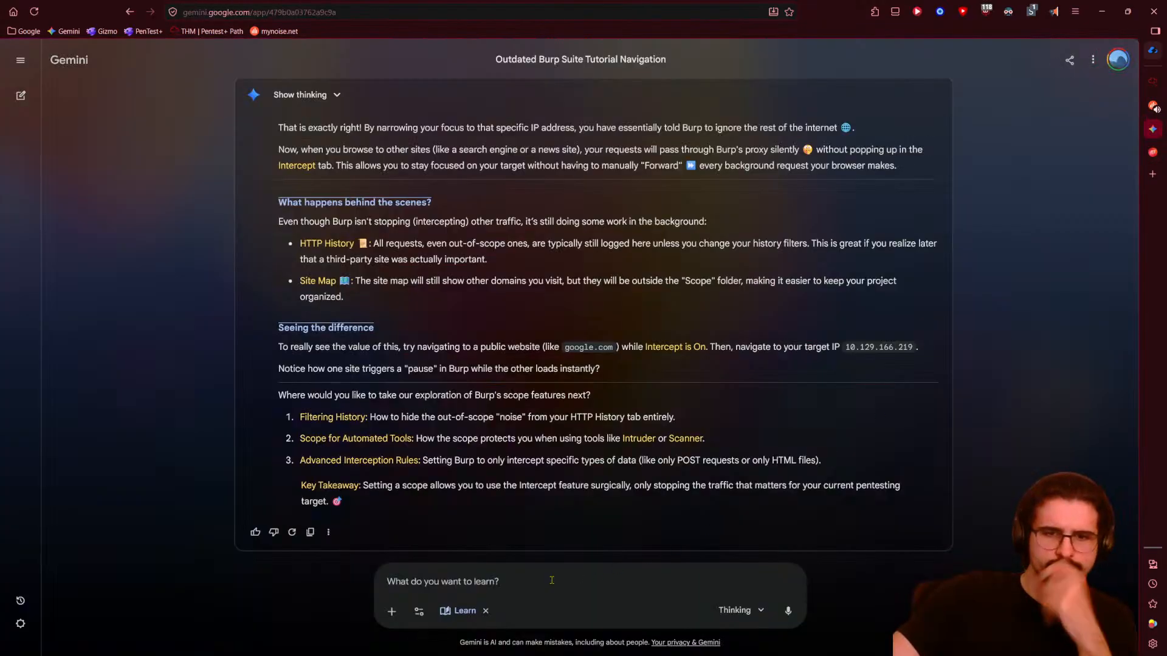
- Ask Gemini 'why isnt this the default? why intercept everything?'
left_click(548, 578)
type("shy")
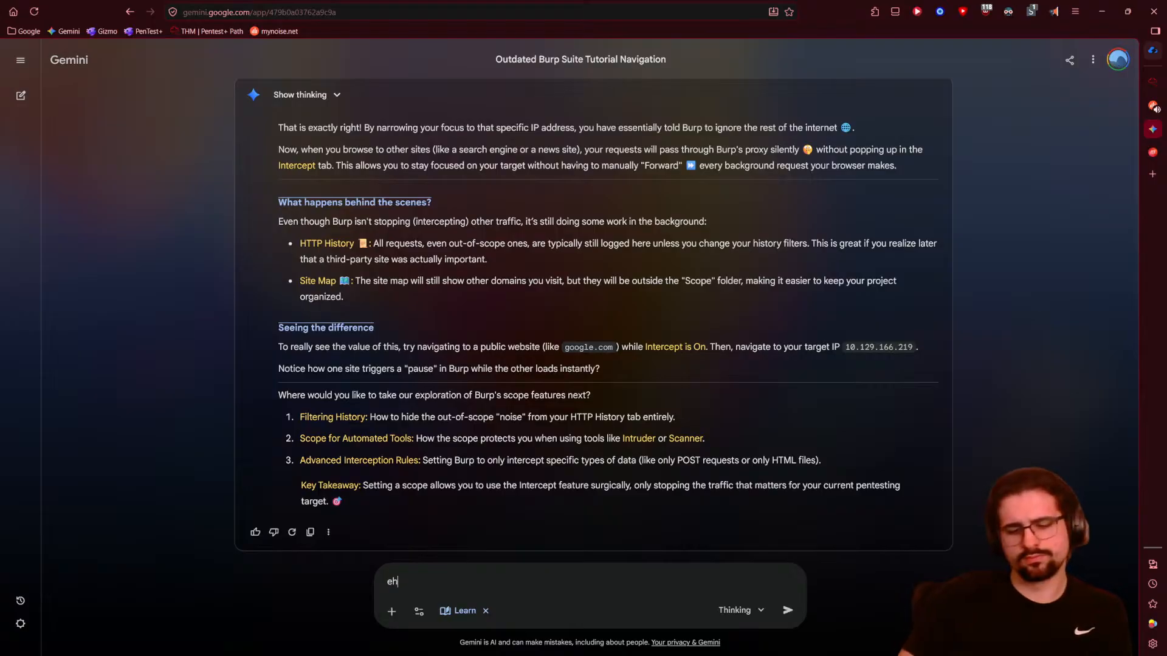
key("BackSpace")
key("BackSpace")
key("BackSpace")
type("why isnt t")
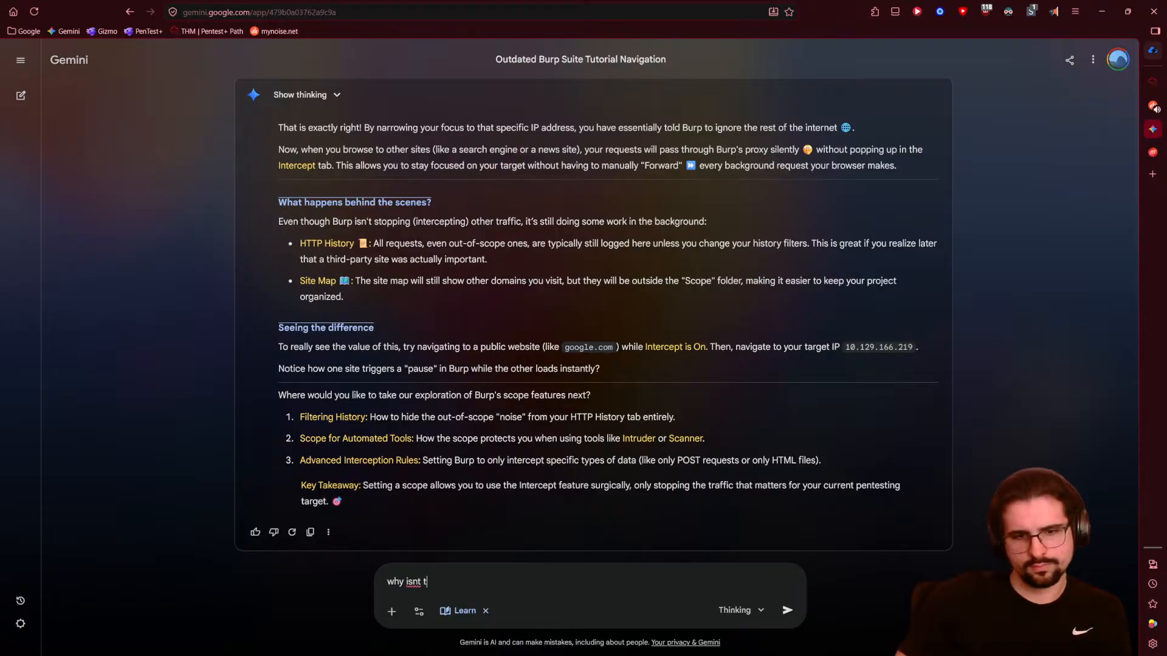
type("his the default")
key("BackSpace")
type("lt?")
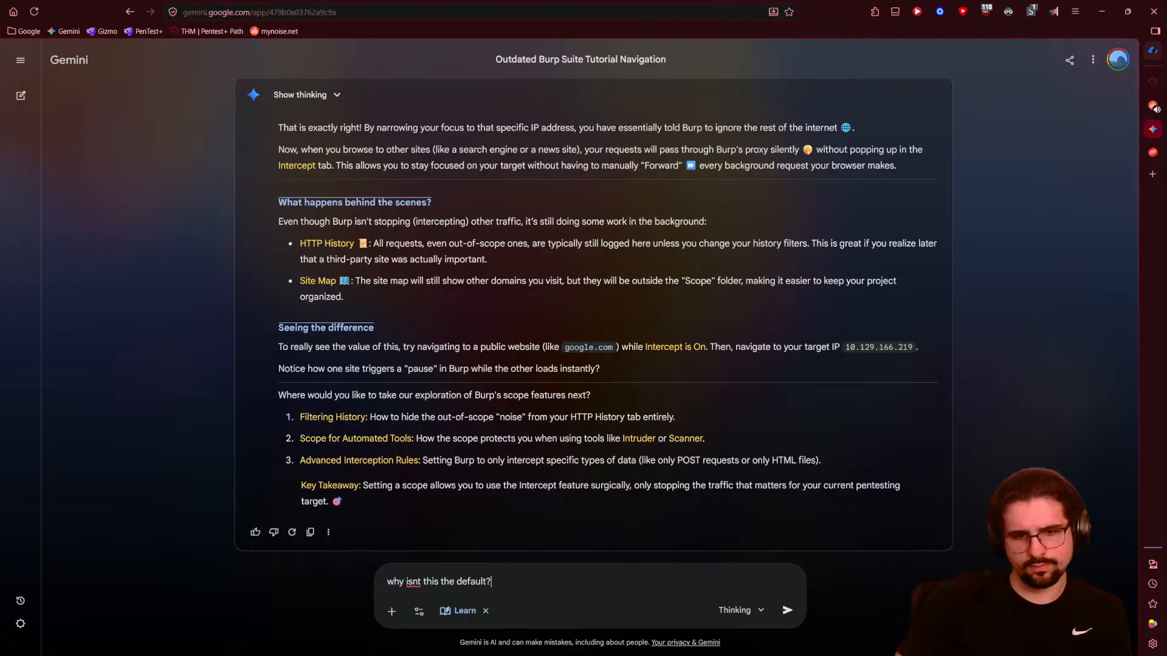
type(" why inter")
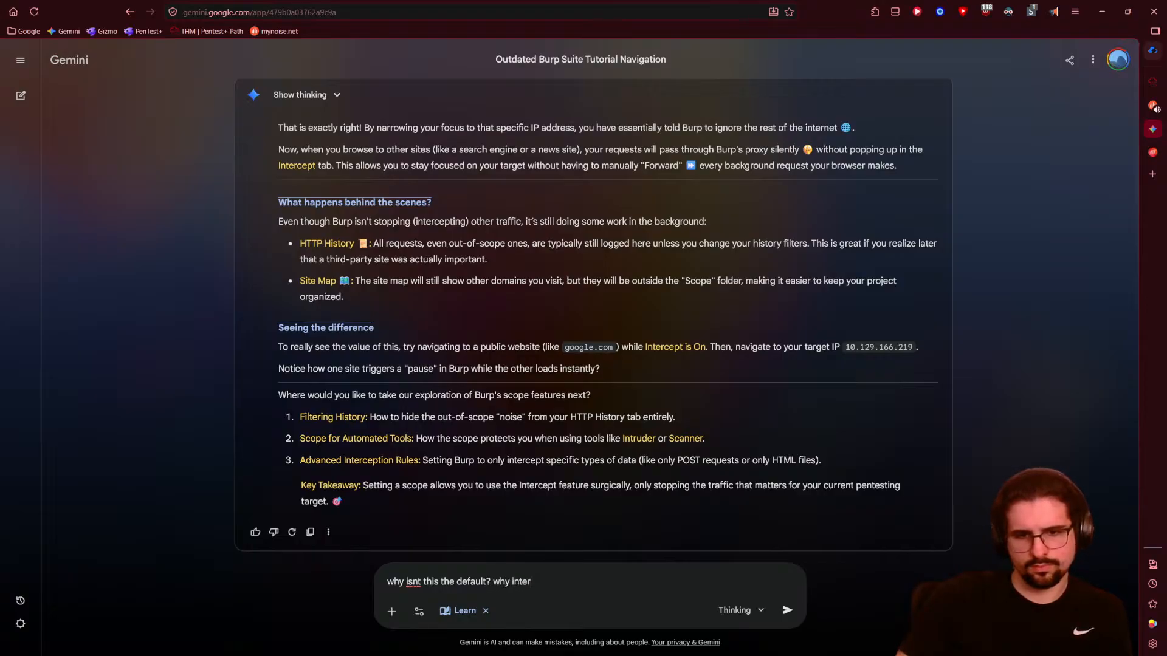
type("cept everything ")
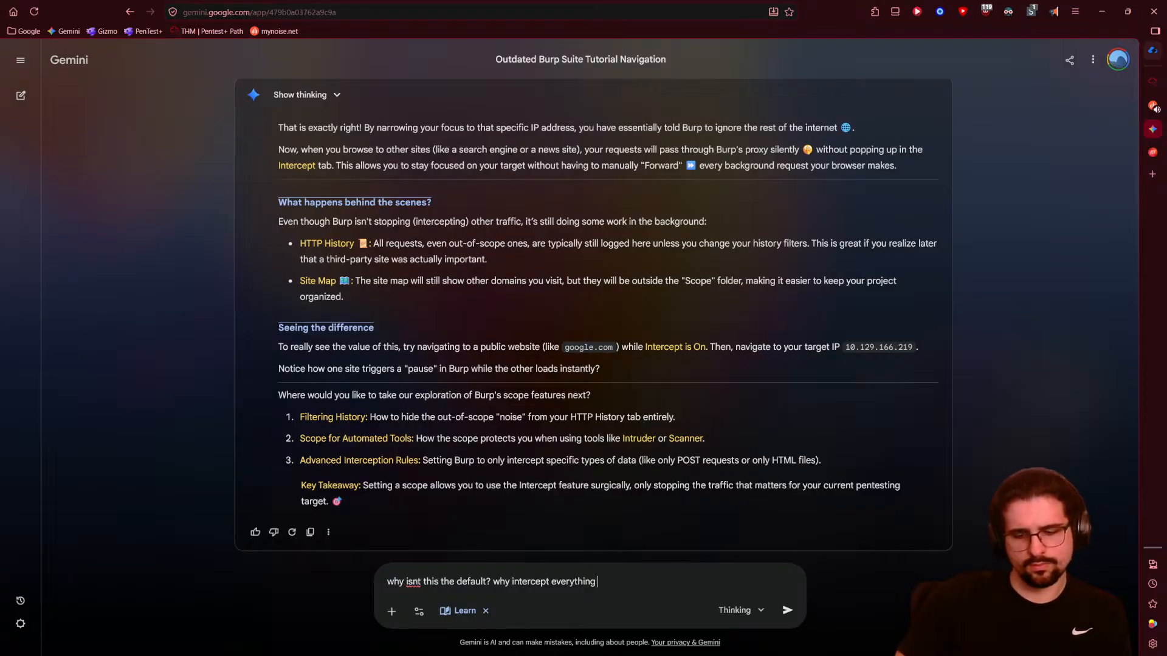
type("?")
key("Return")
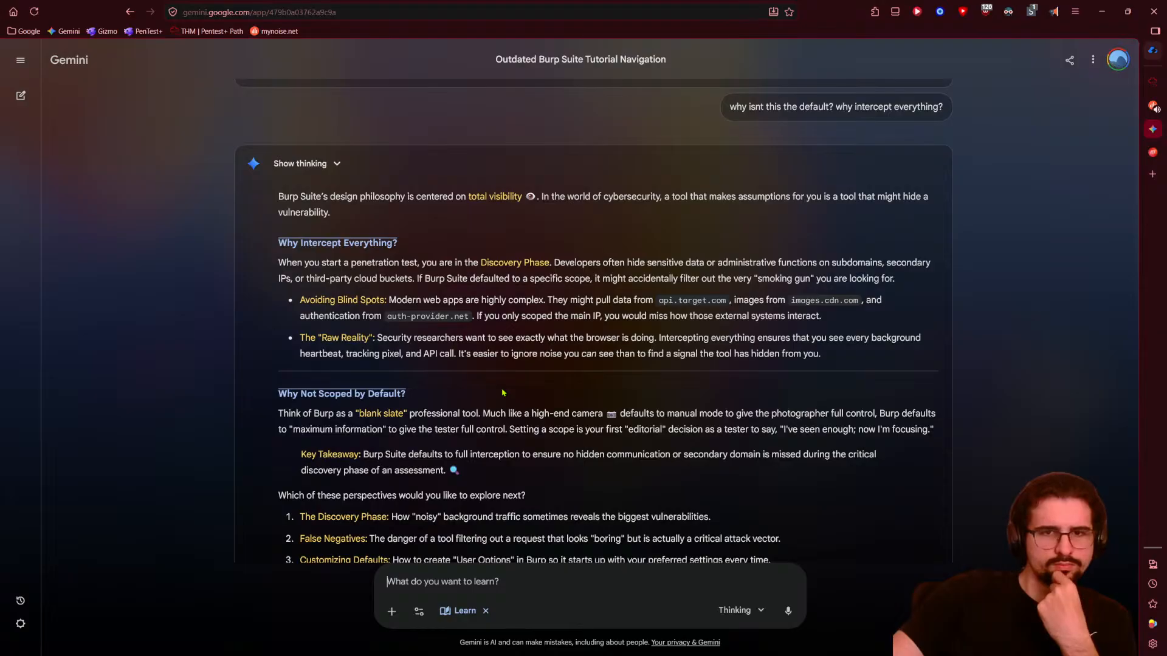
- Read Gemini's 'blank slate' answer down to its three follow-up topics
right_click(502, 393)
left_click(435, 413)
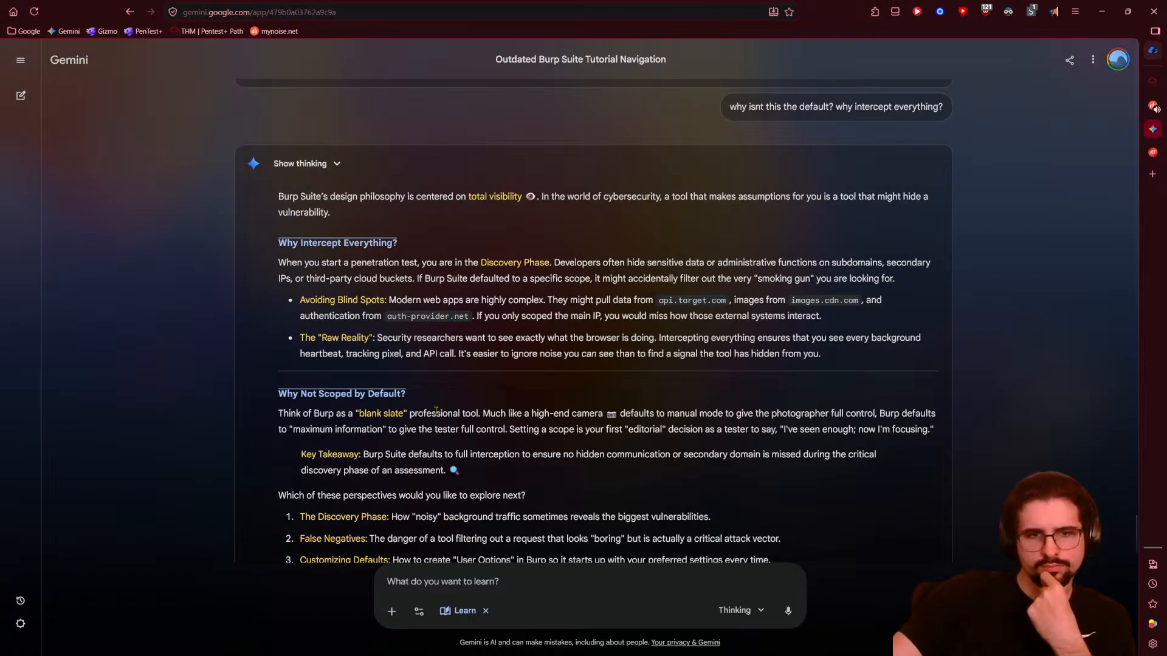
scroll(435, 411, "down", 1)
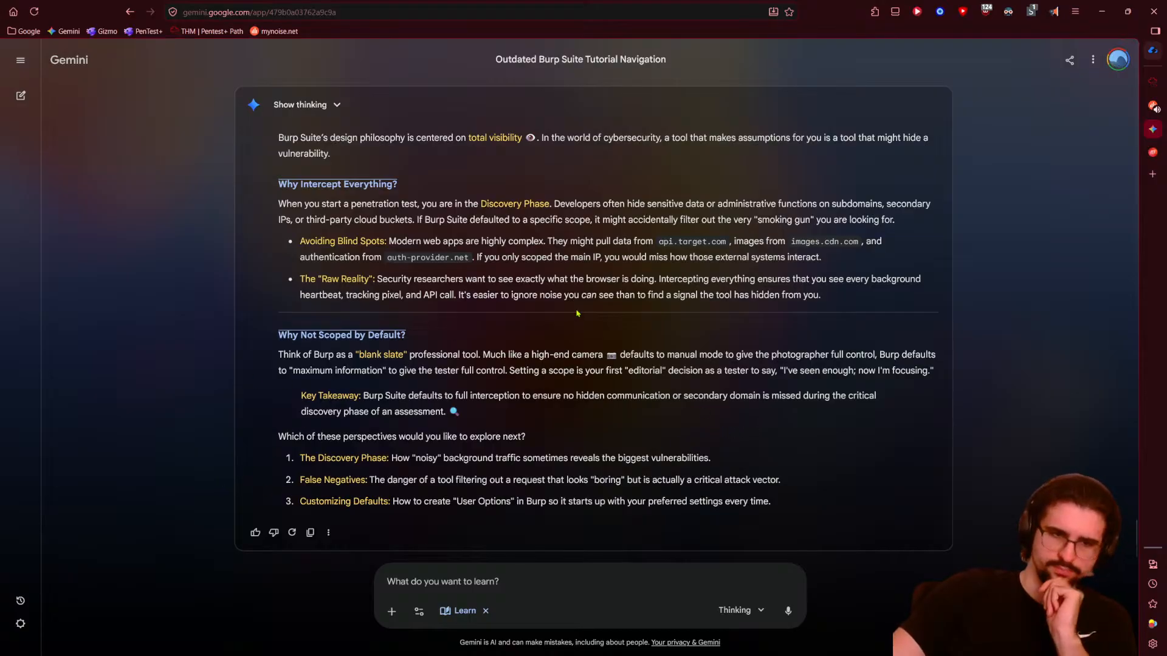
- Return to the TryHackMe room and close the Instance termination notice
left_click(1153, 81)
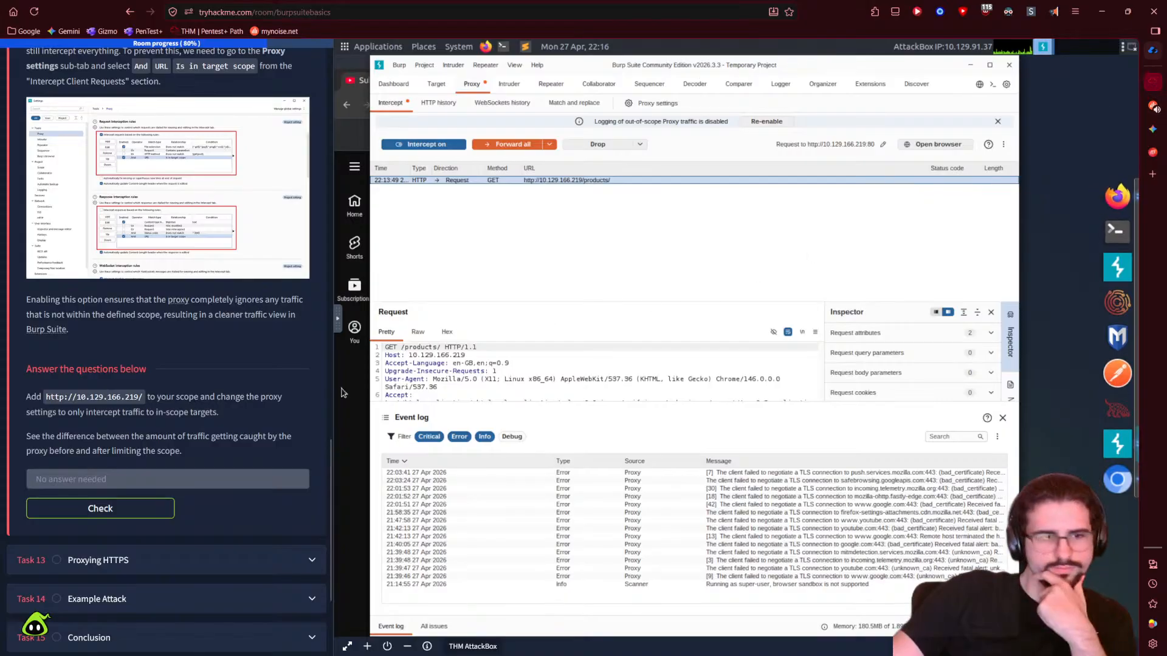
scroll(226, 477, "down", 3)
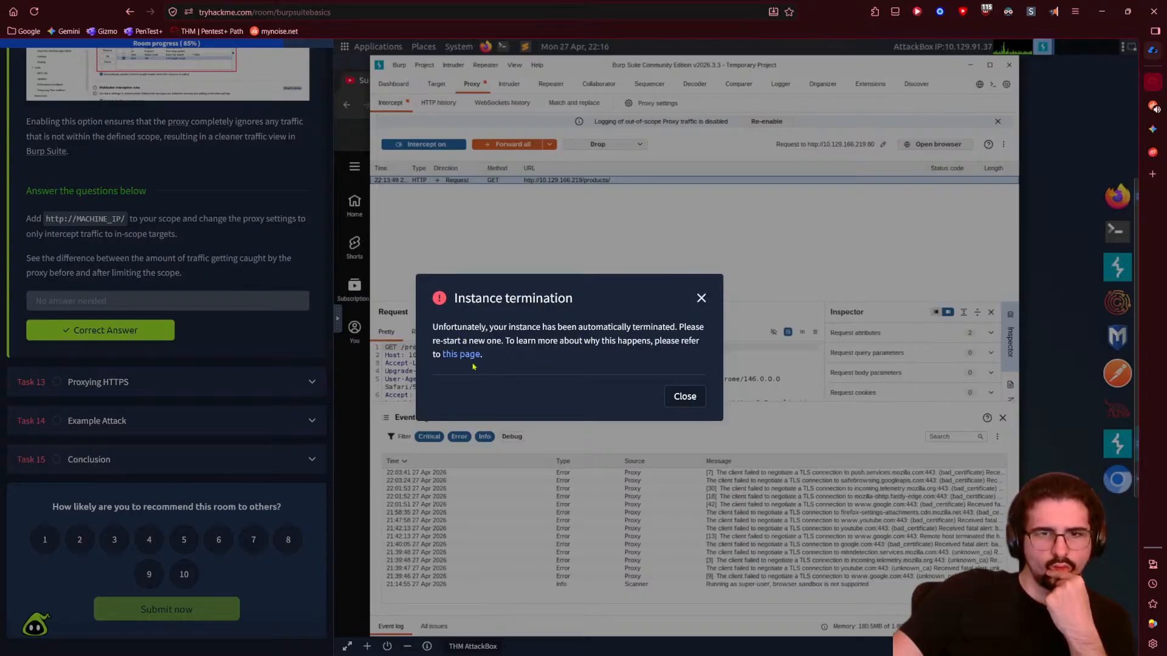
left_click(695, 398)
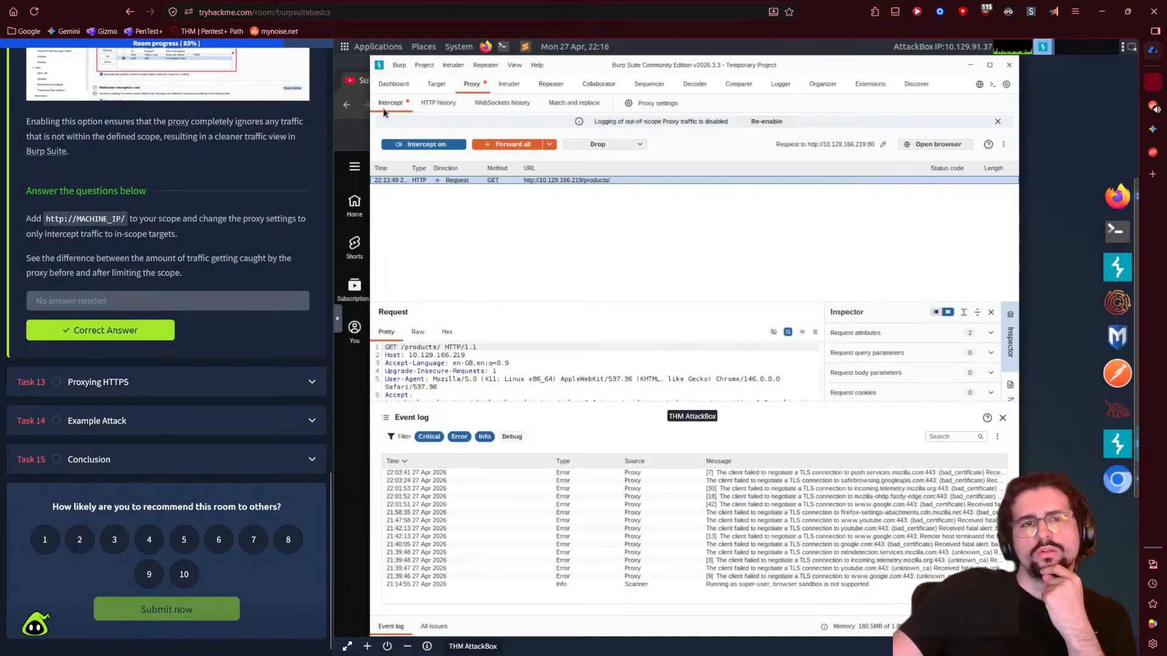
scroll(285, 302, "up", 20)
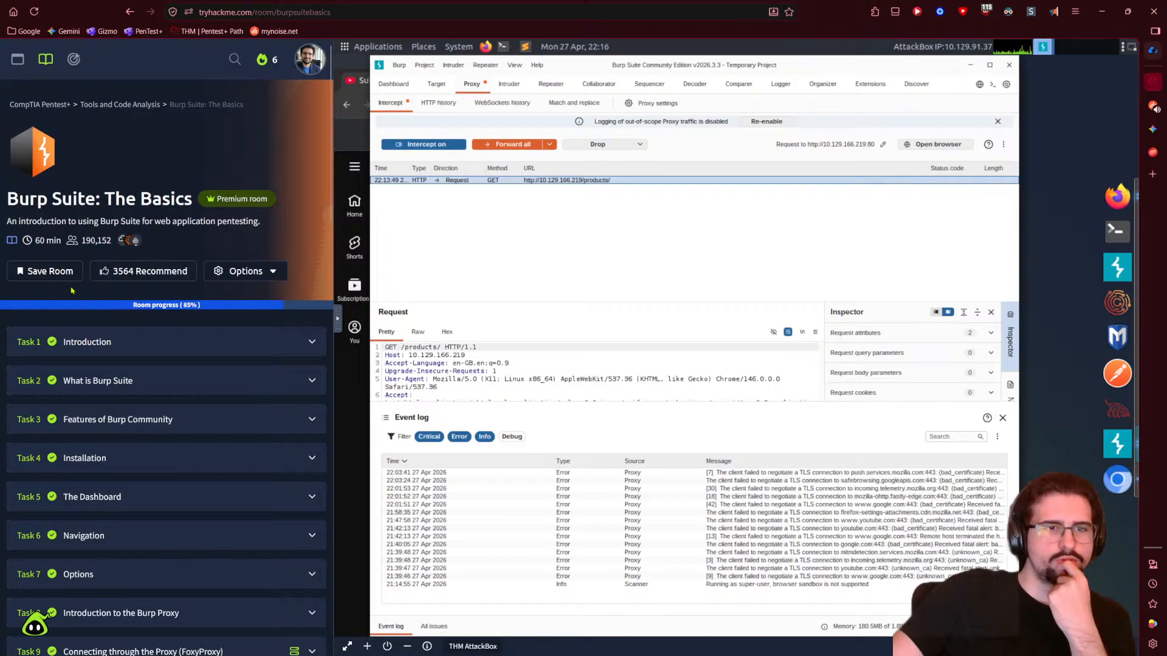
- Check the room's Options dropdown, then widen the room page beside the AttackBox
left_click(267, 271)
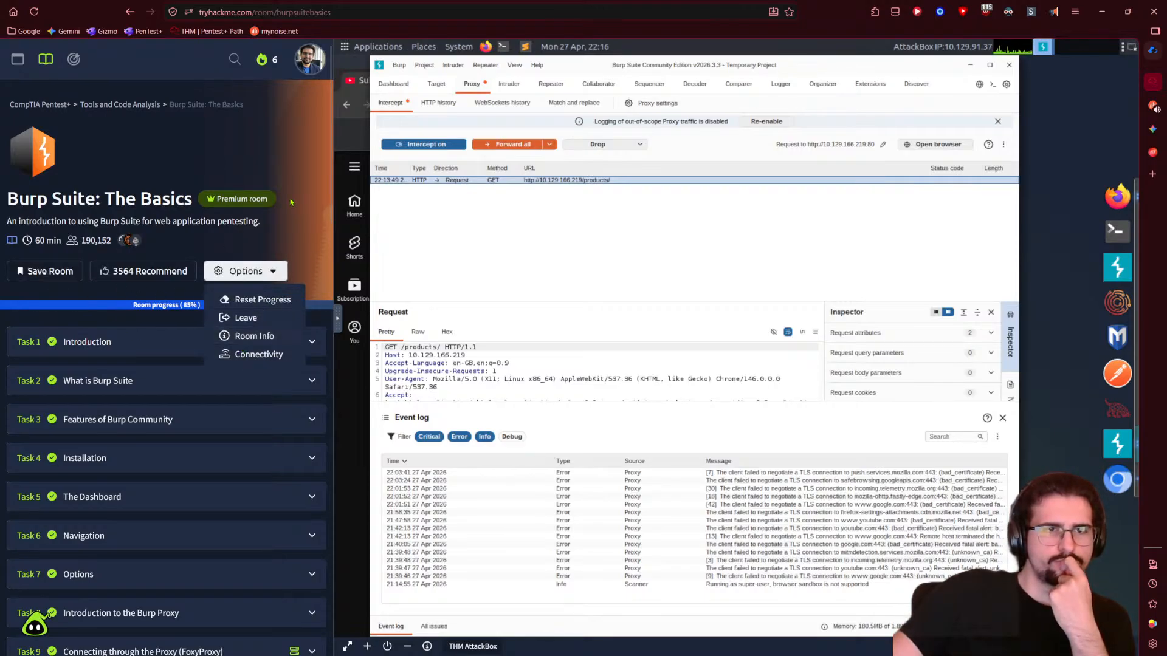
left_click(182, 285)
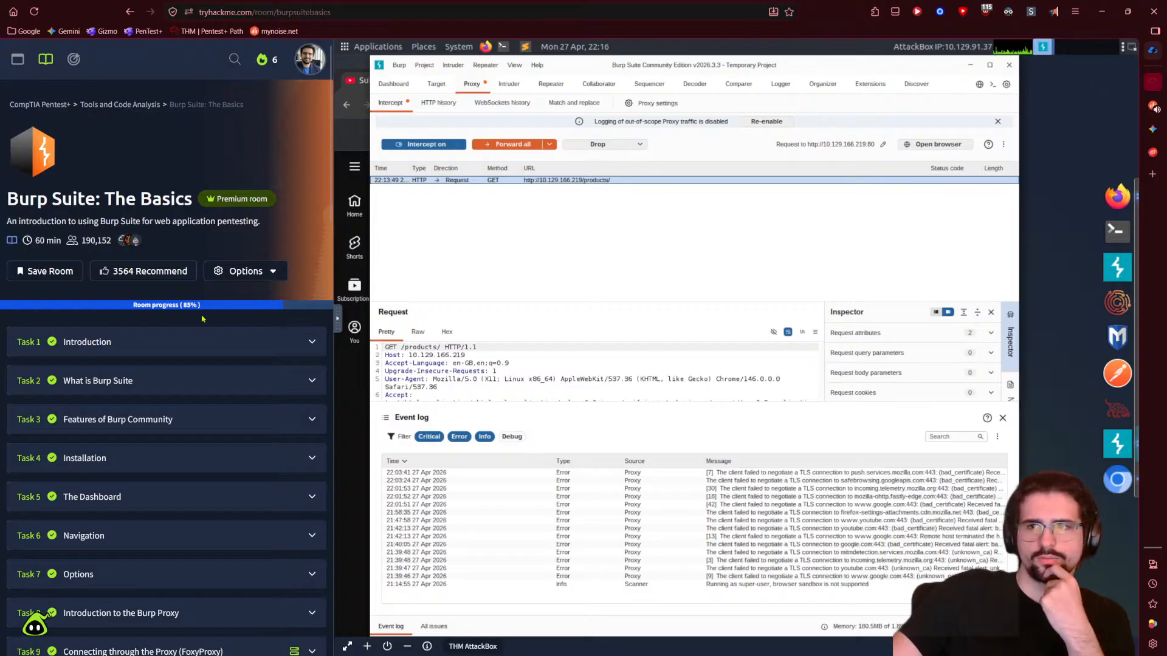
scroll(199, 250, "down", 2)
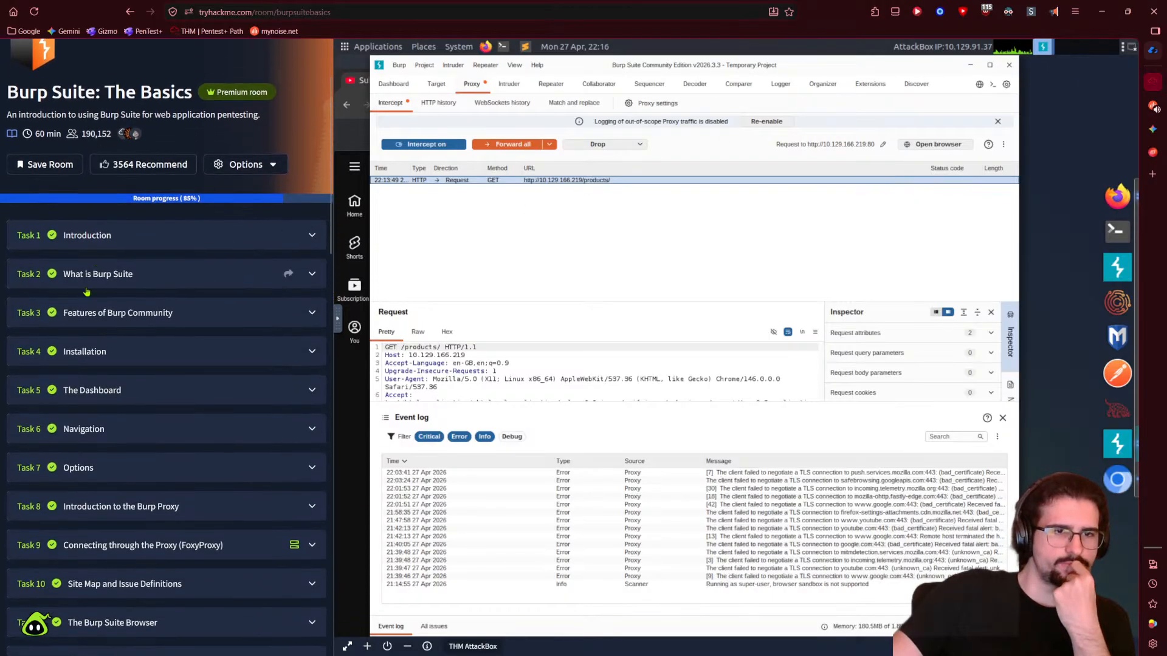
scroll(199, 251, "up", 2)
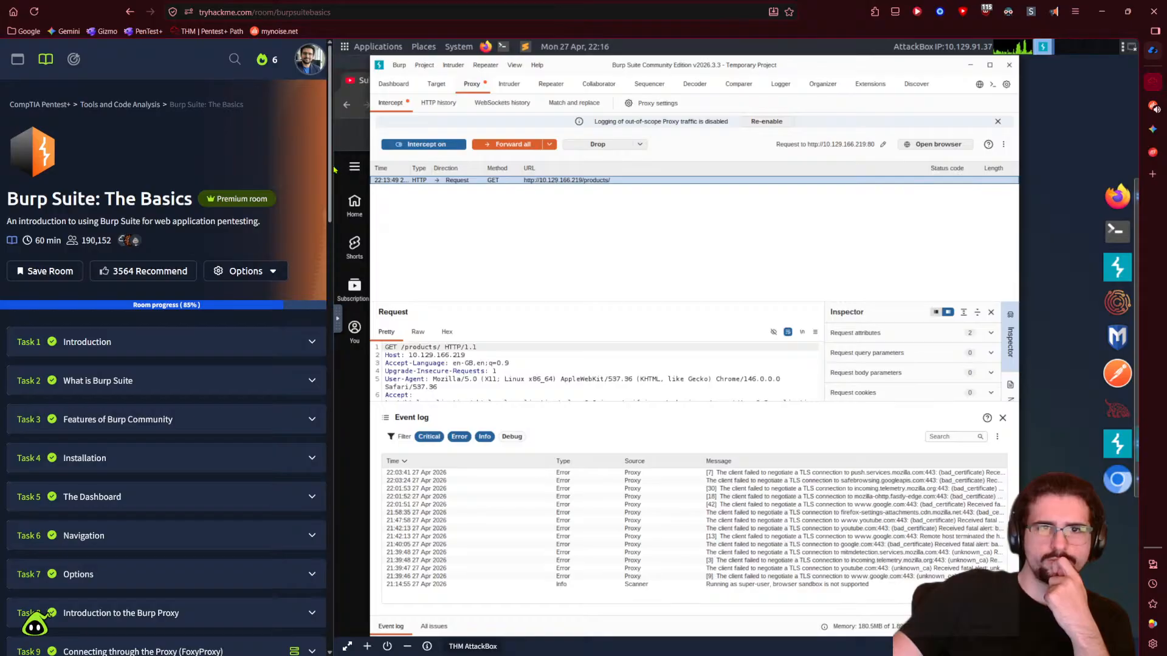
left_click_drag(334, 168, 659, 170)
- Scroll past completed Task 12 and expand Task 13, Proxying HTTPS, to its CA certificate instructions
left_click(232, 271)
left_click(231, 272)
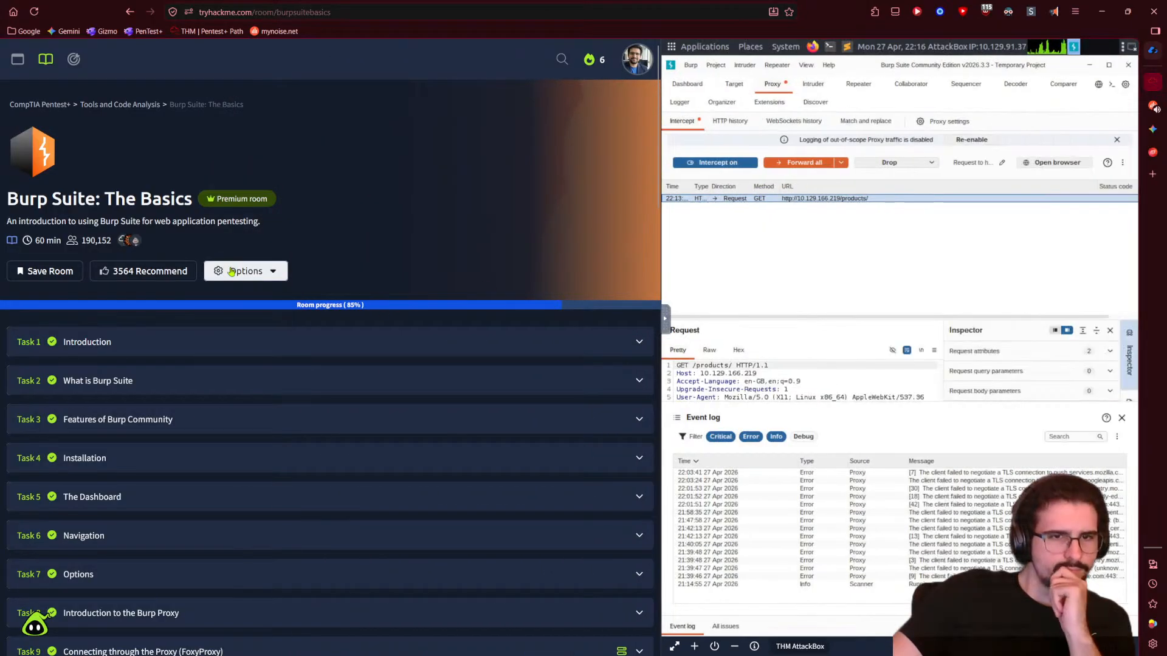
scroll(277, 285, "down", 6)
scroll(280, 303, "down", 20)
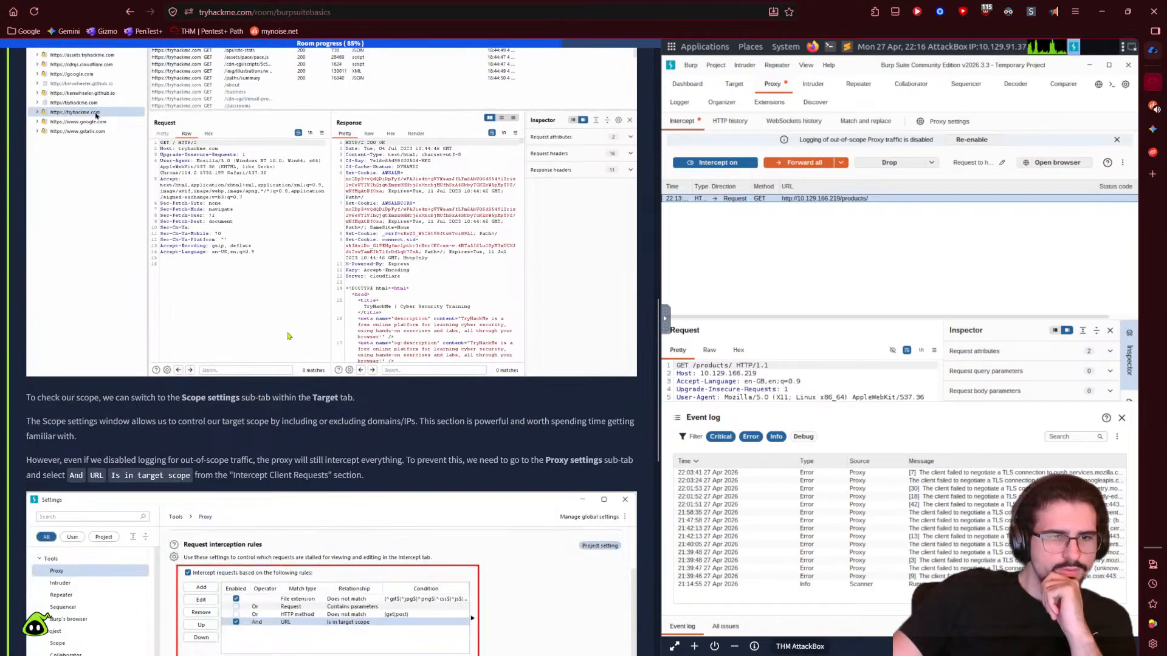
left_click(113, 418)
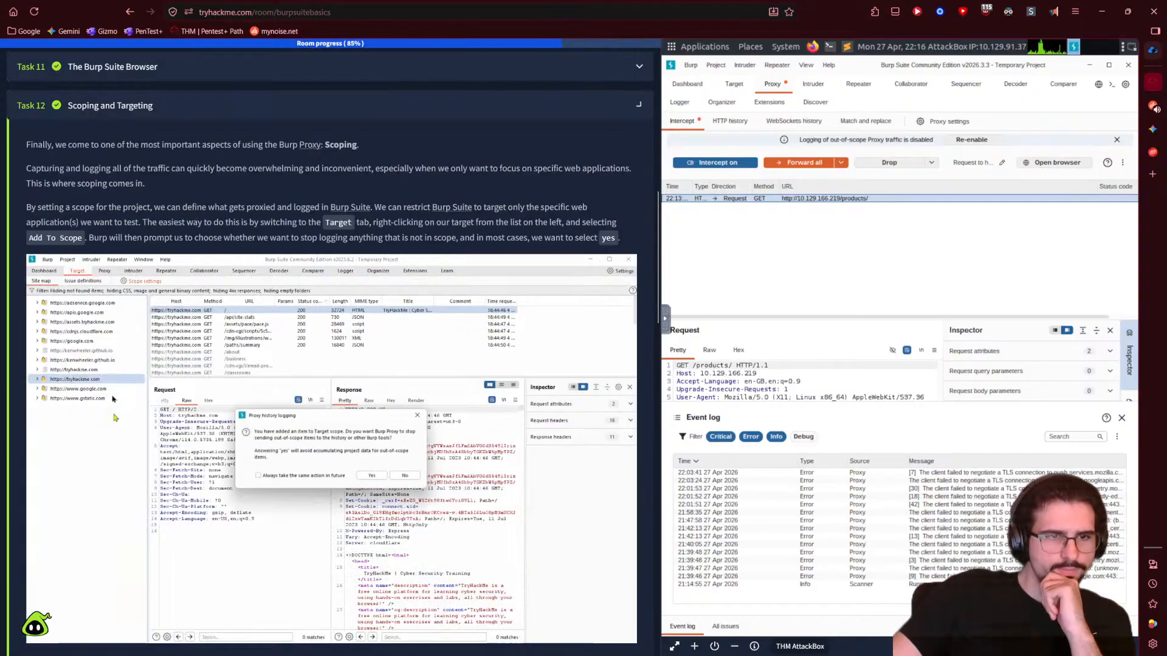
left_click(160, 113)
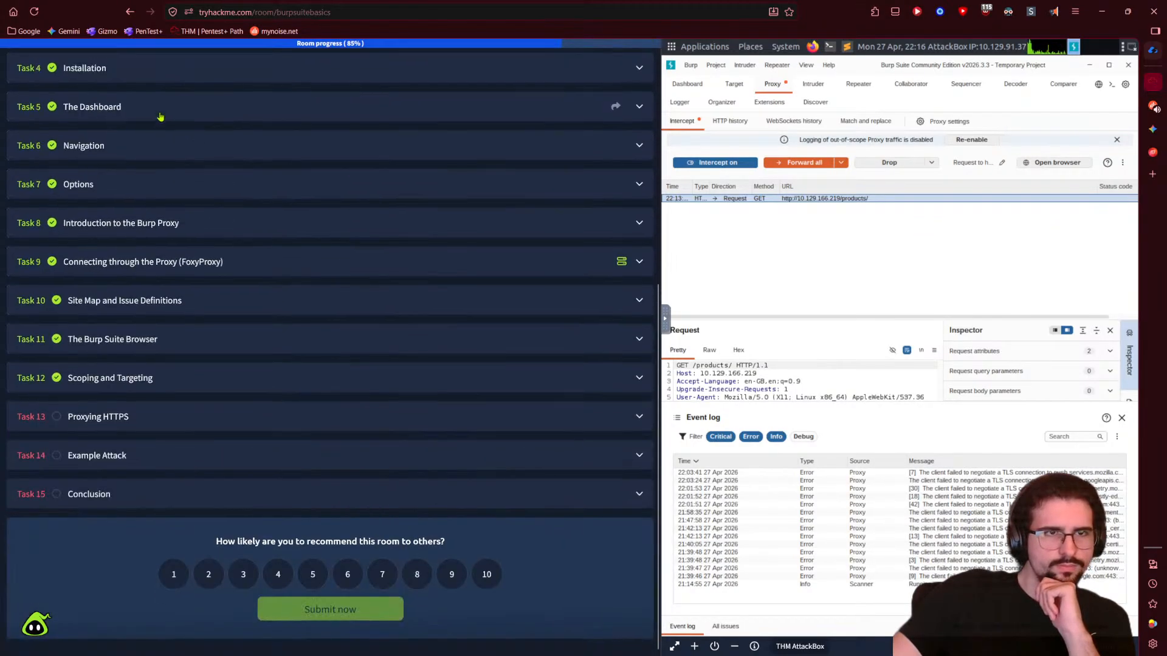
left_click(113, 417)
scroll(184, 405, "down", 3)
scroll(184, 405, "down", 15)
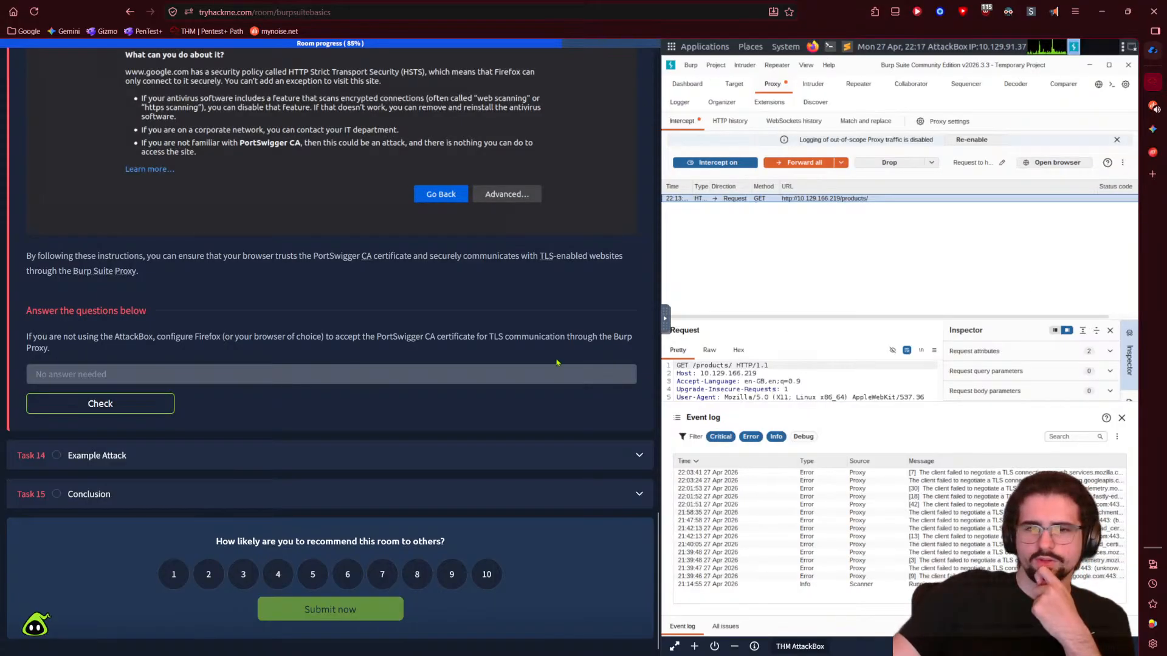
scroll(555, 364, "up", 15)
- Try pasting a copied URL into the AttackBox clipboard panel, then close it
left_click(34, 11)
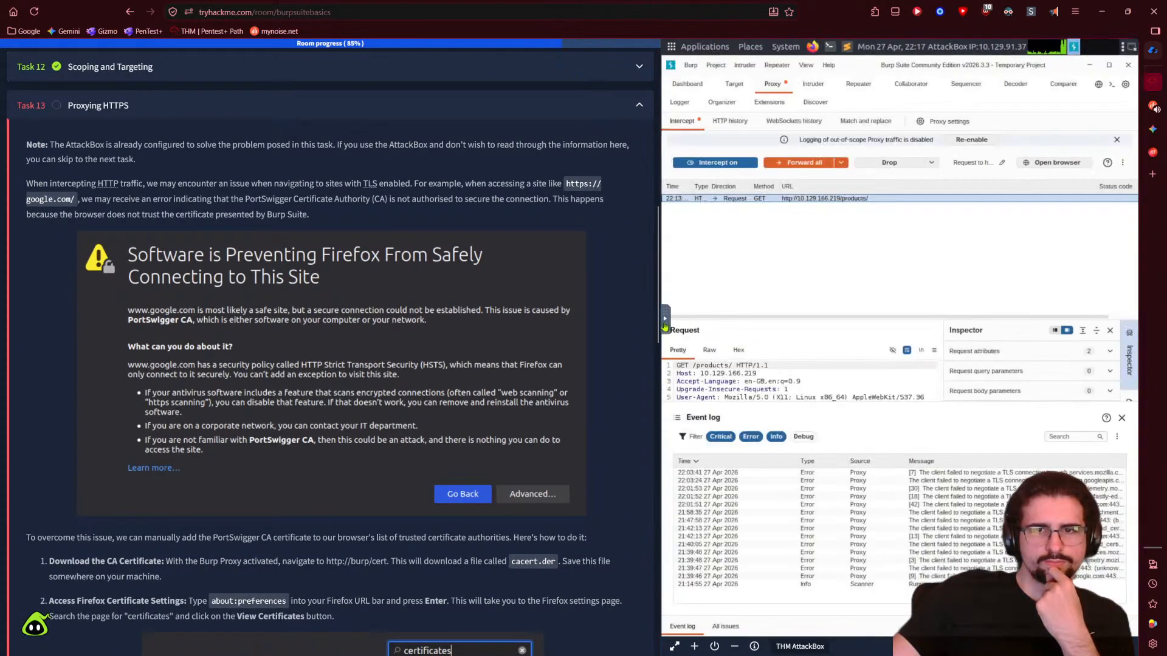
left_click(664, 322)
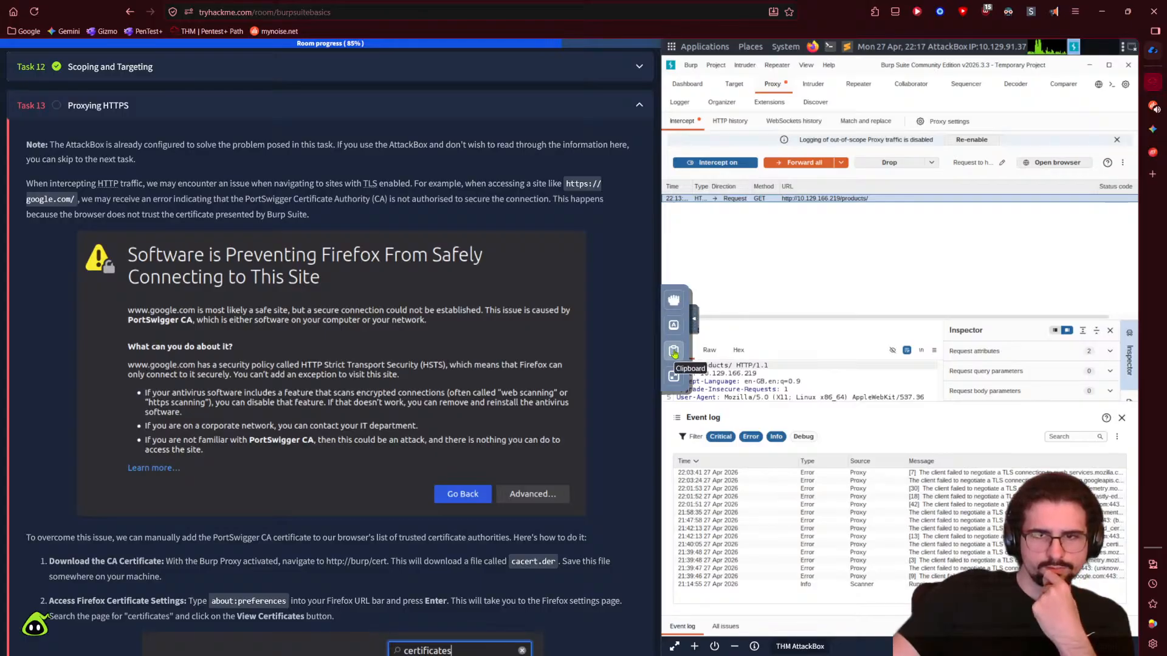
left_click(673, 352)
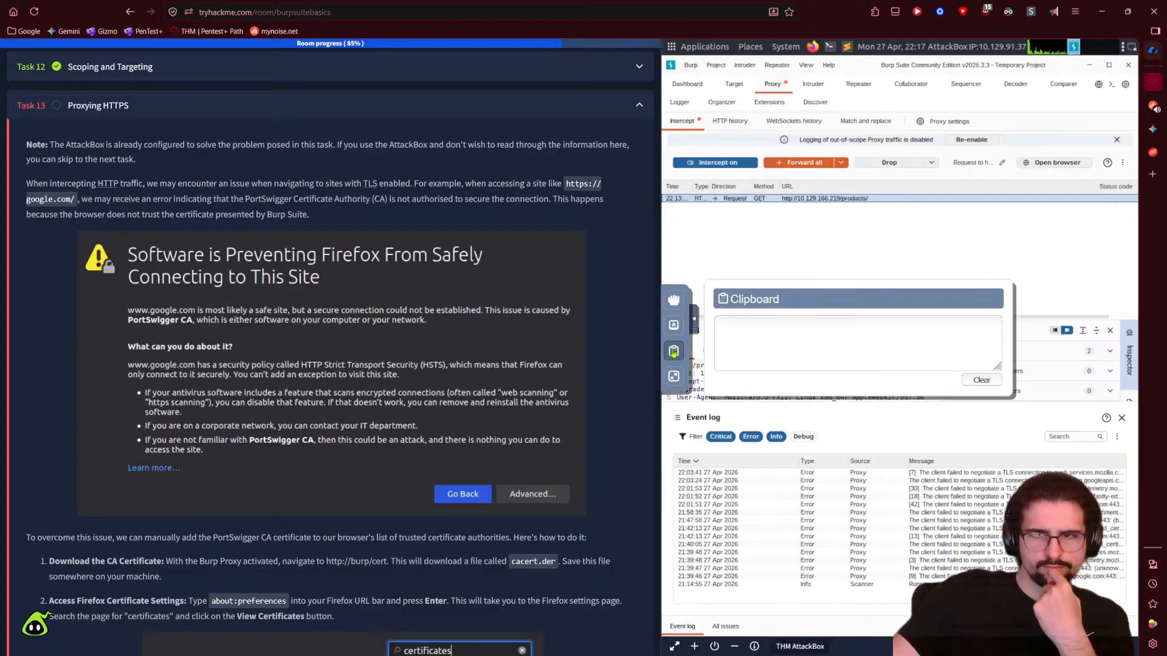
type("http://10.129.166.219/")
key("ctrl+z")
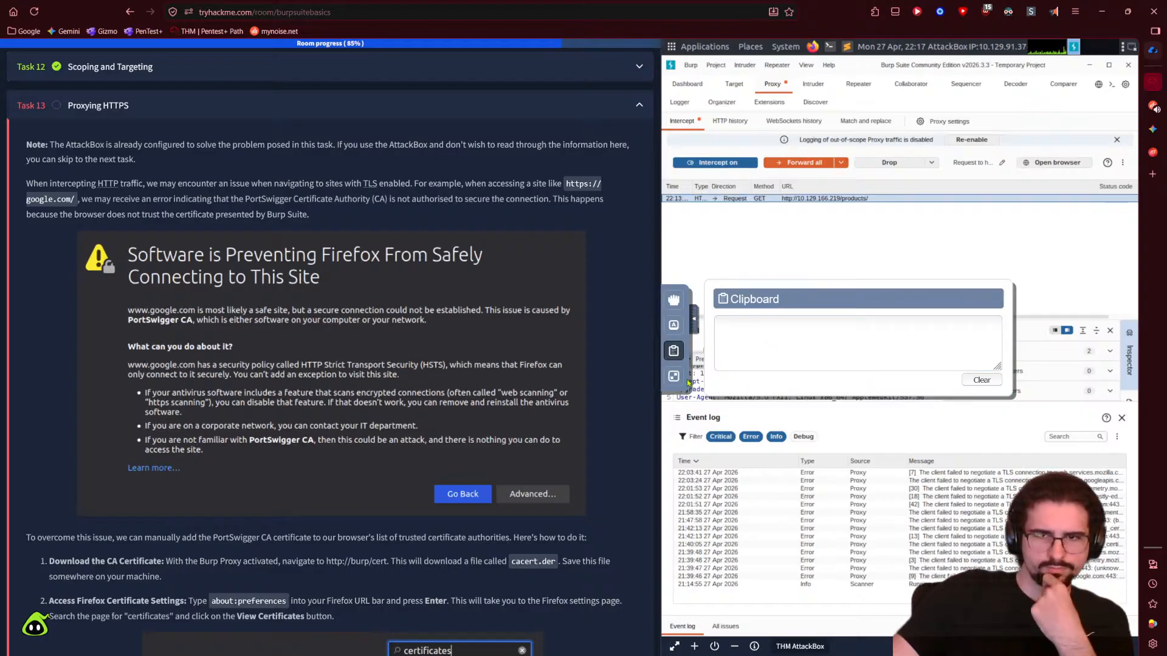
left_click(694, 318)
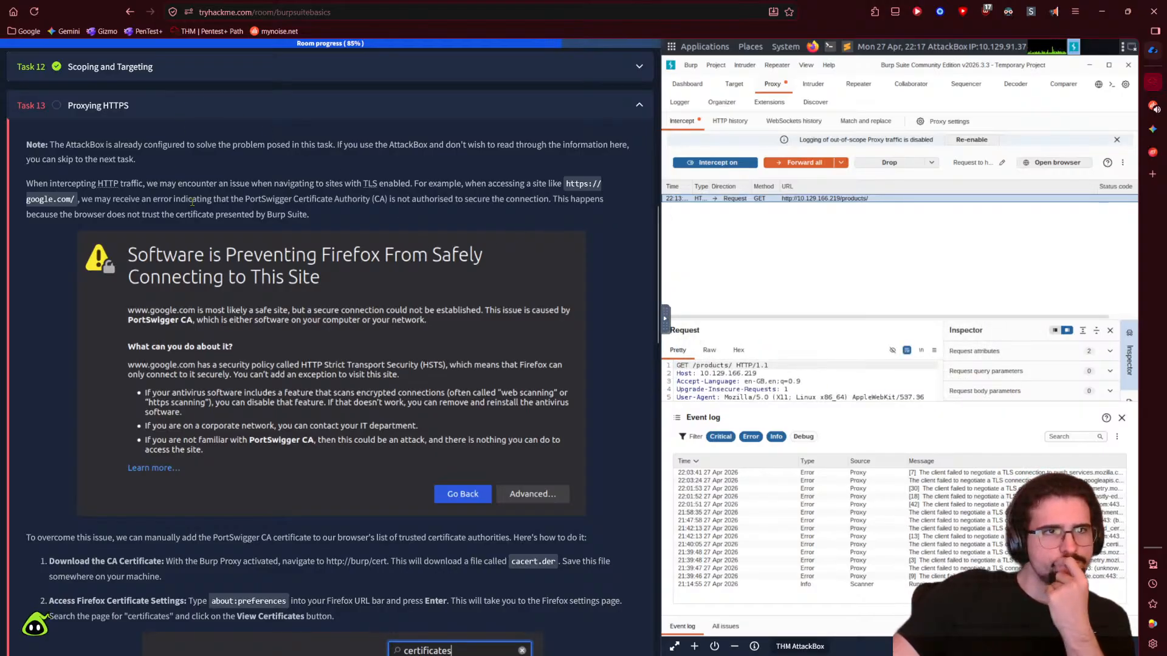
scroll(248, 322, "up", 10)
- Confirm the connection shows Connected in eu-west-3, then scroll back to Task 13
left_click(262, 274)
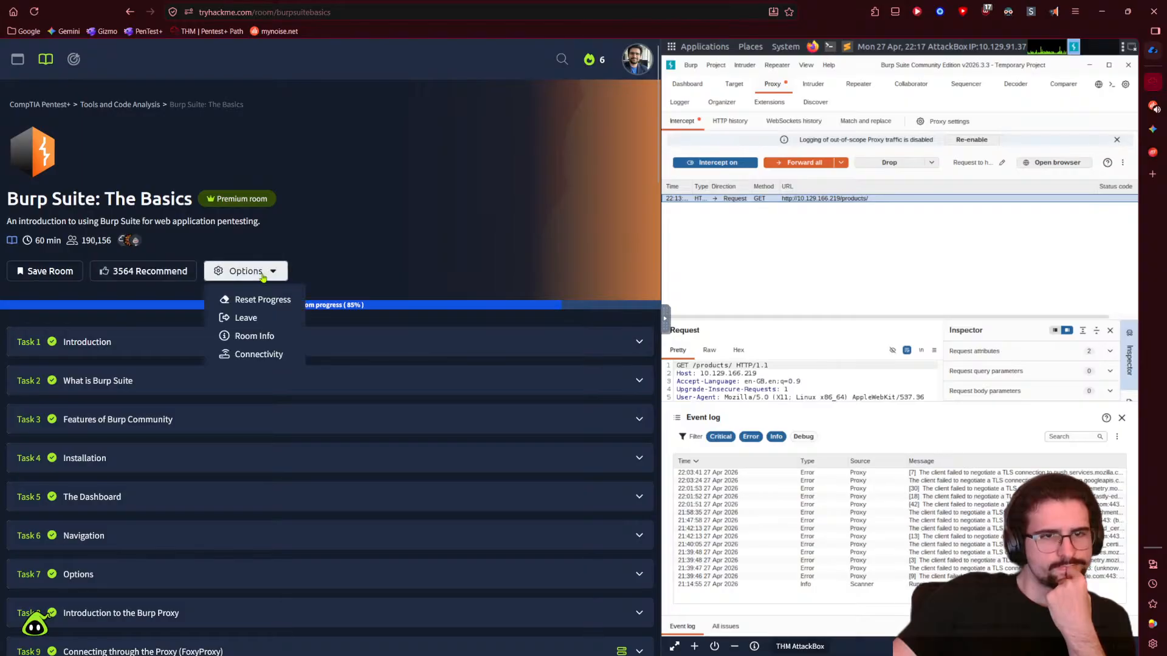
left_click(262, 354)
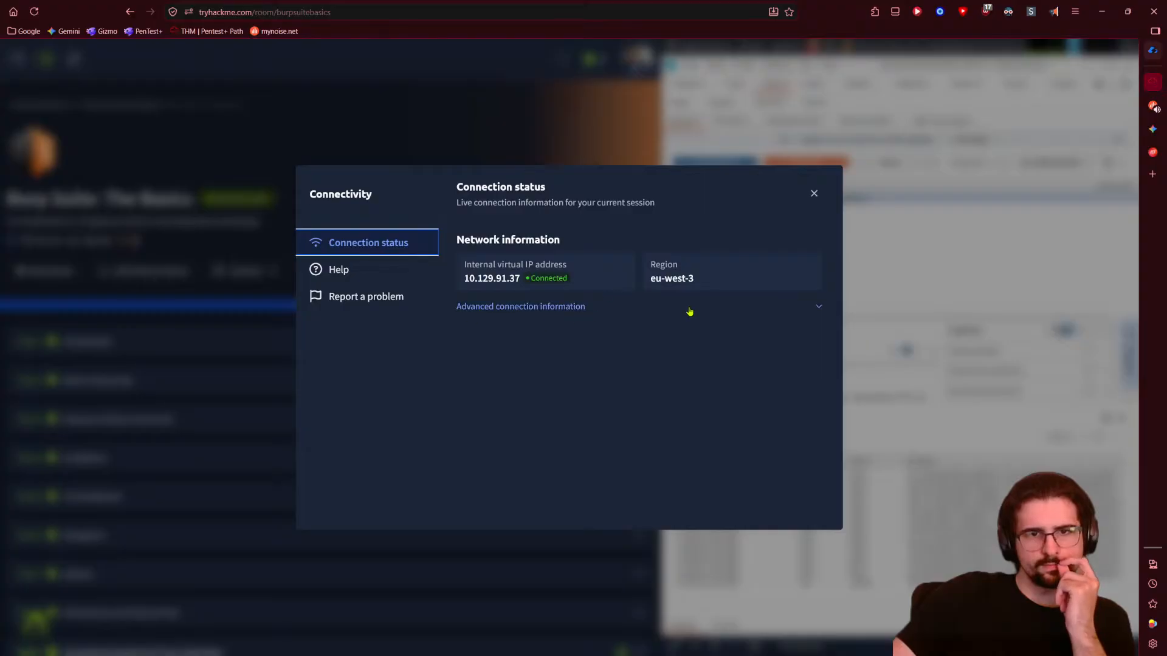
left_click(723, 308)
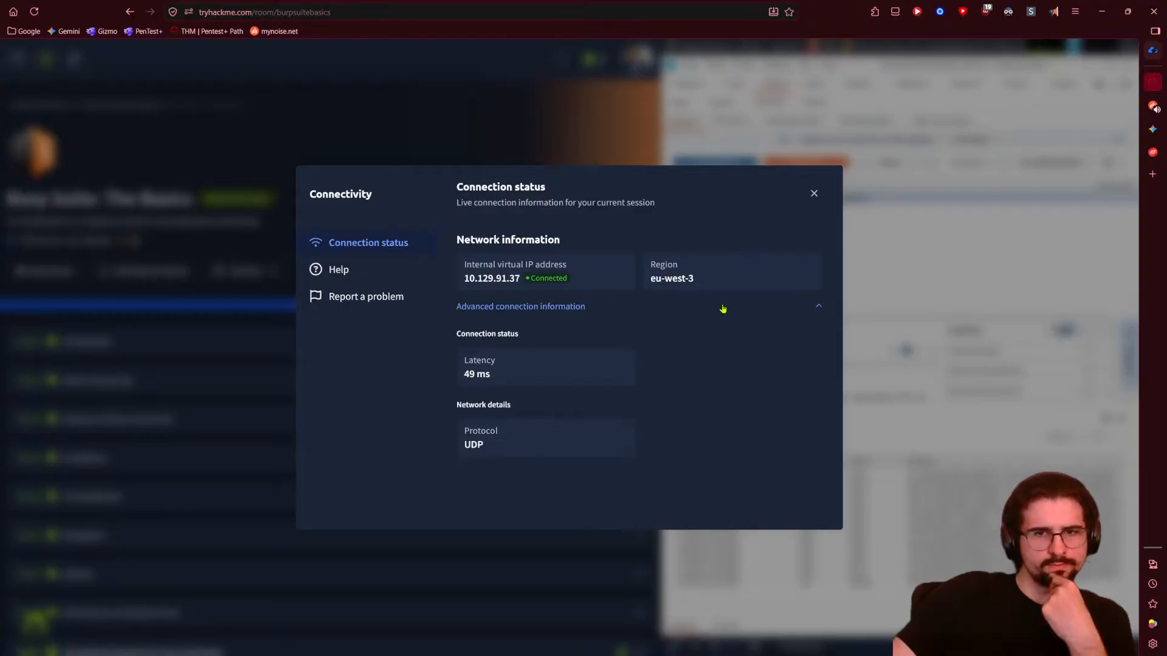
left_click(723, 309)
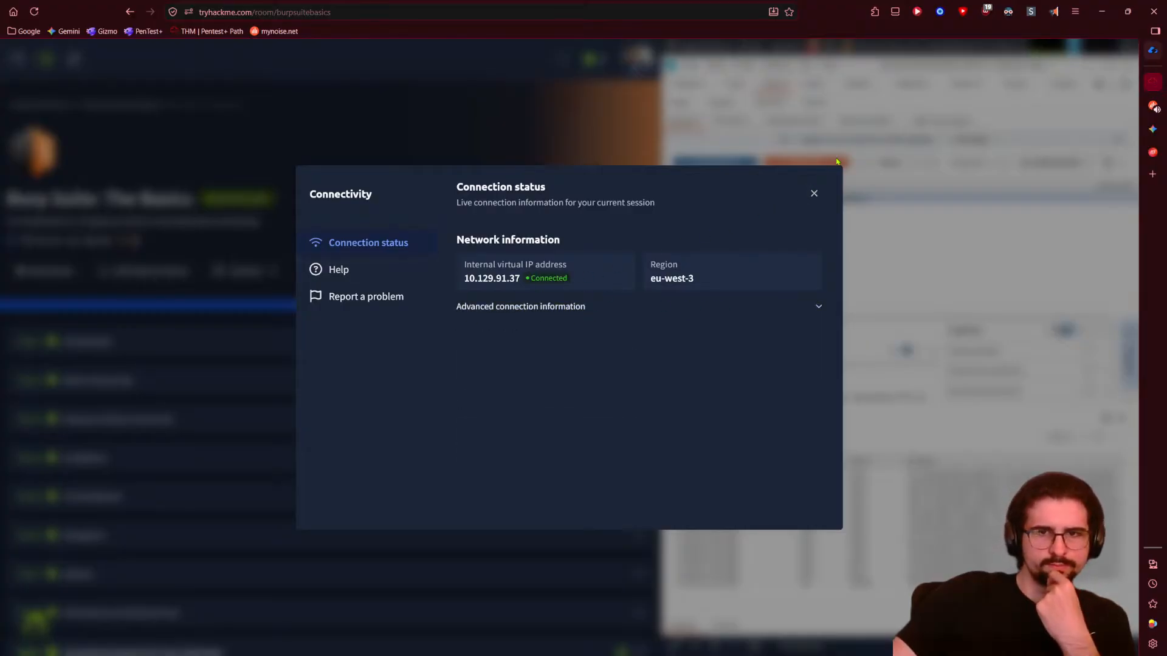
left_click(813, 194)
scroll(300, 373, "down", 9)
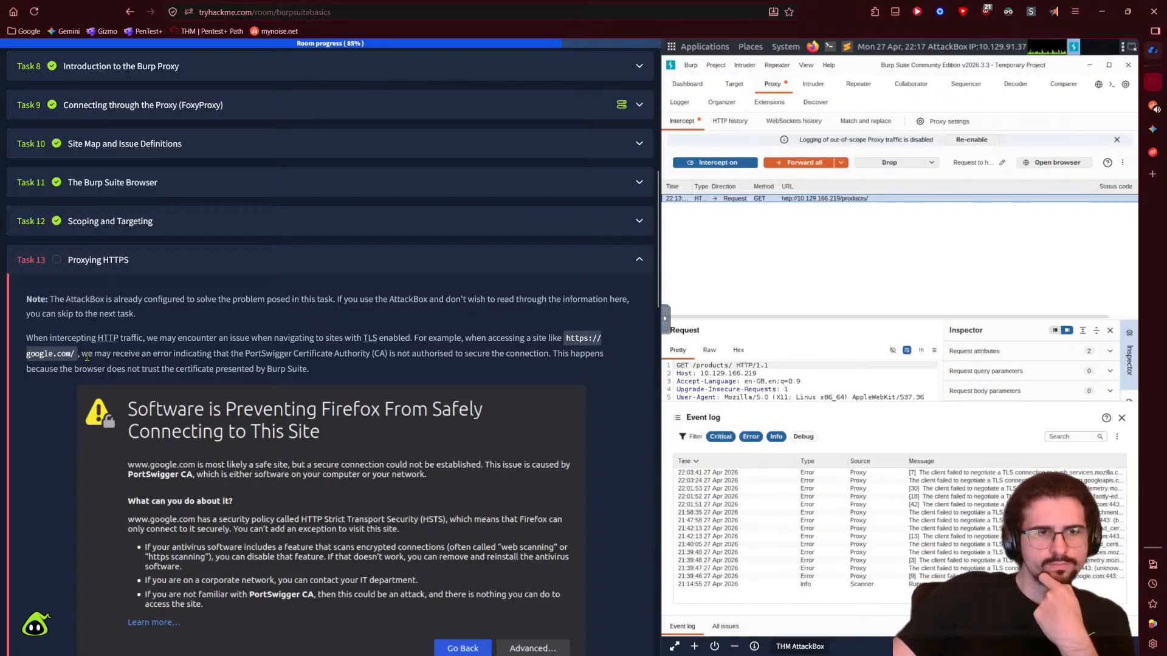
- Scroll through Task 13's PortSwigger CA import steps and video to 'Answer the questions below'
scroll(86, 356, "down", 2)
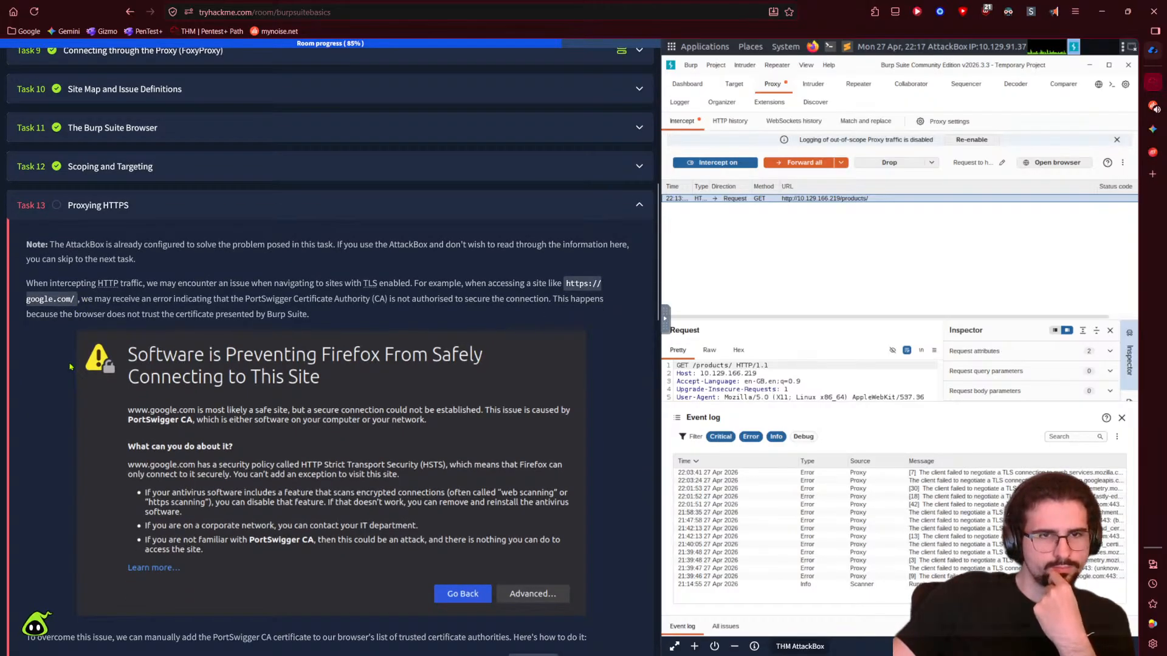
scroll(59, 381, "down", 6)
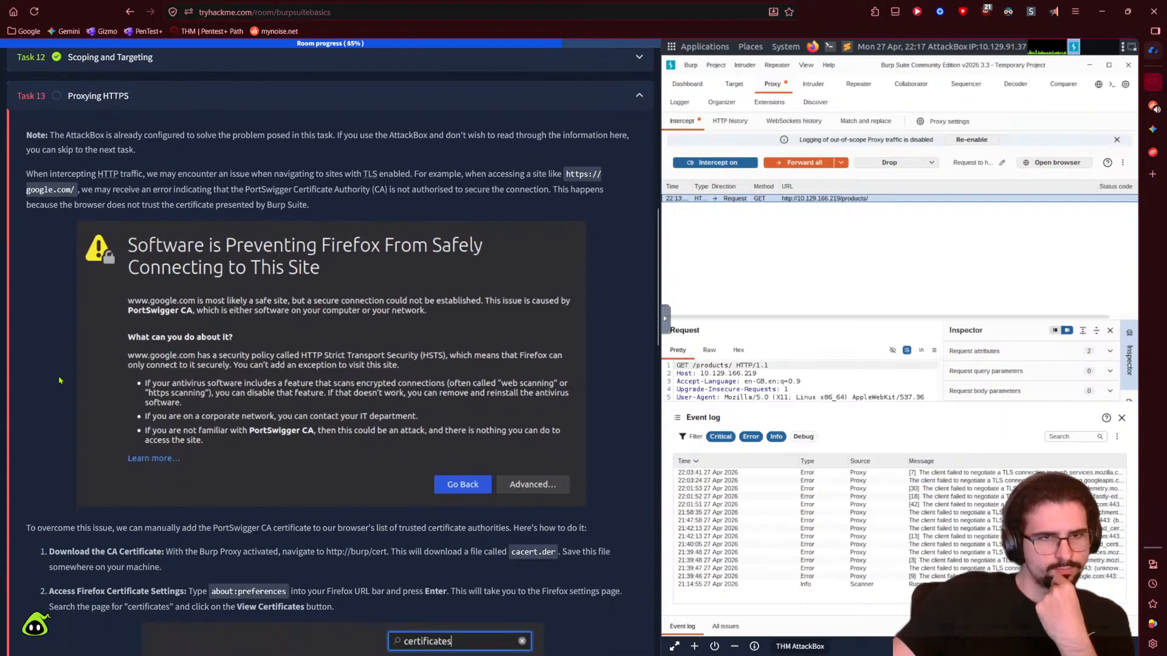
scroll(59, 380, "down", 2)
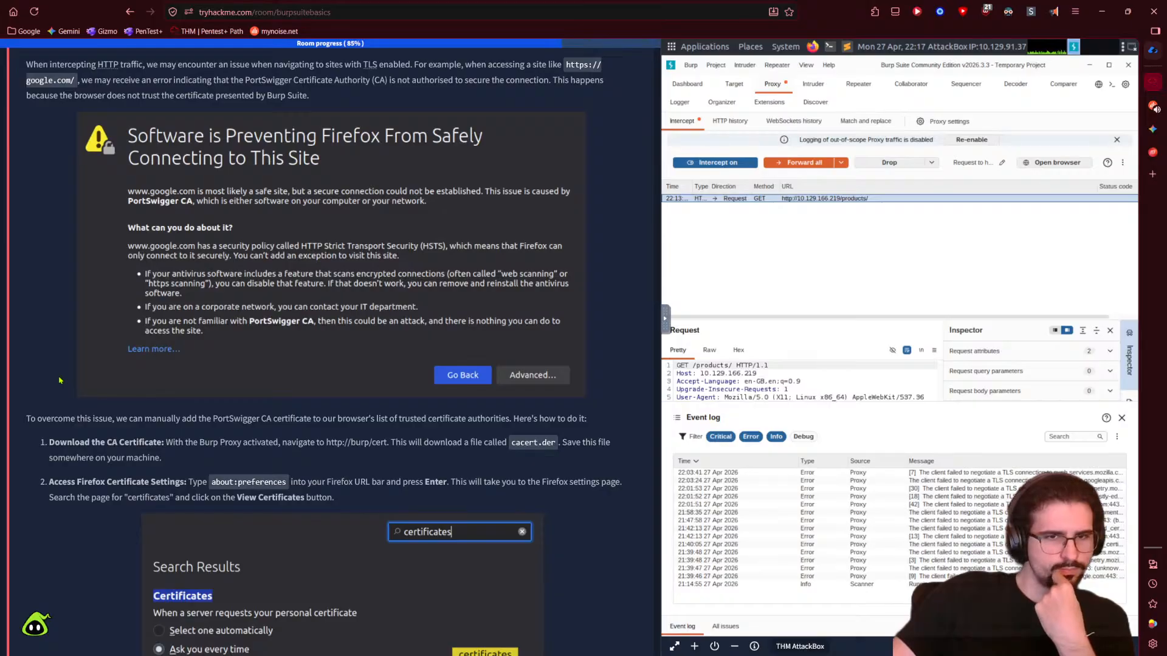
scroll(59, 381, "down", 2)
scroll(59, 380, "down", 4)
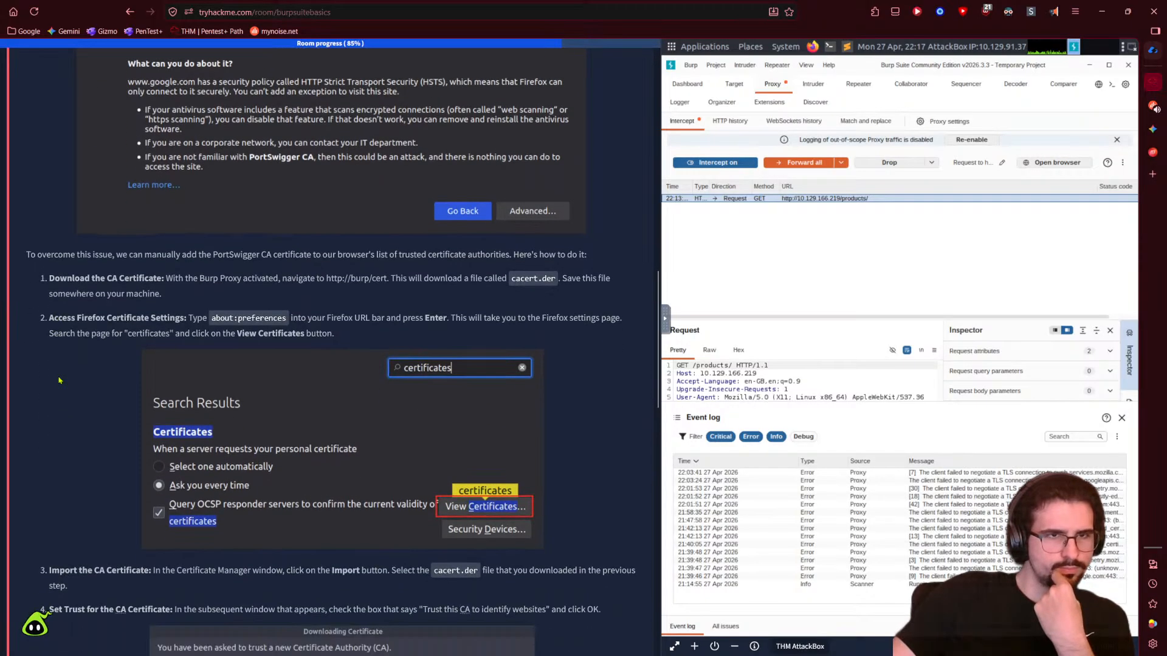
scroll(59, 381, "up", 8)
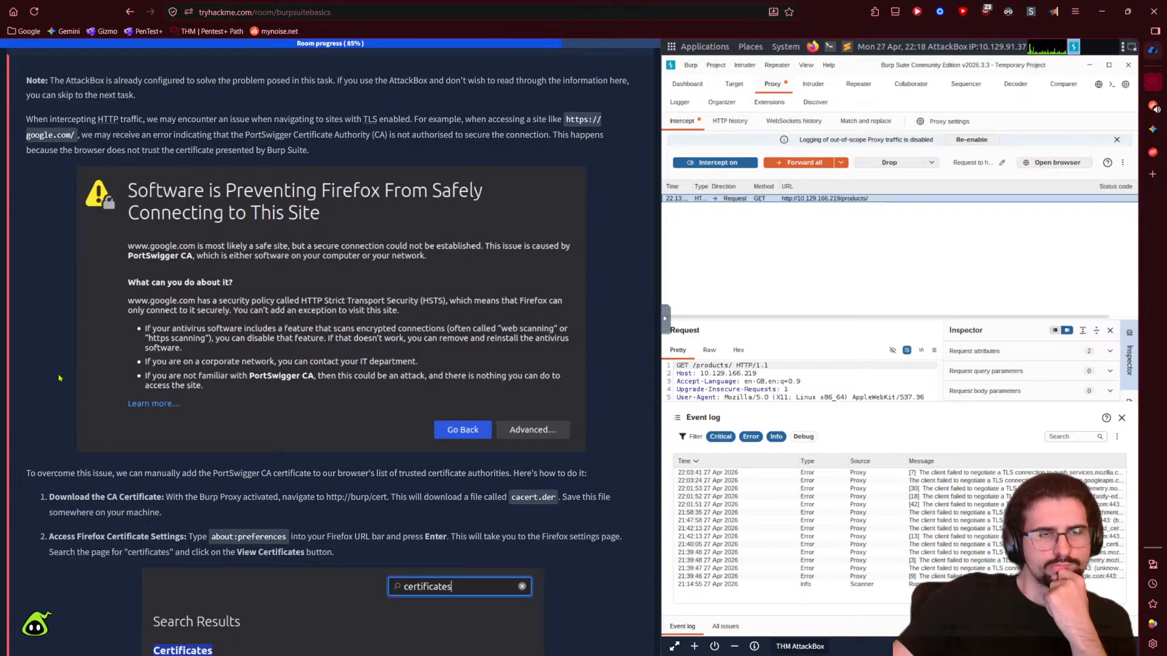
right_click(58, 378)
left_click(53, 359)
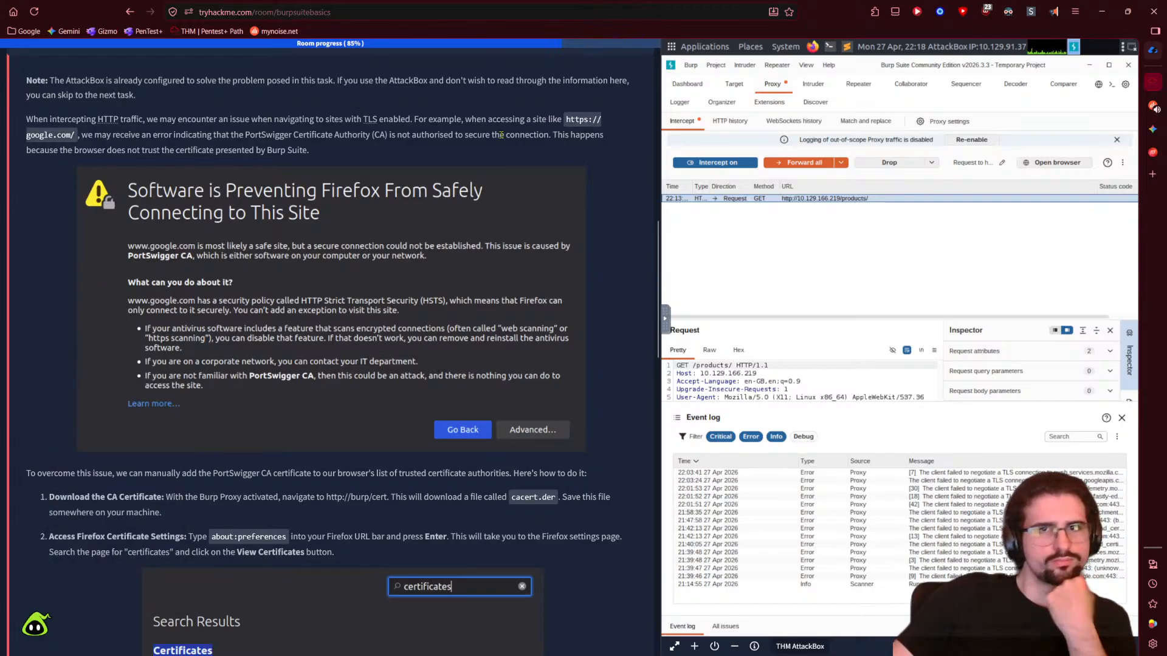
scroll(465, 121, "down", 3)
scroll(604, 429, "down", 5)
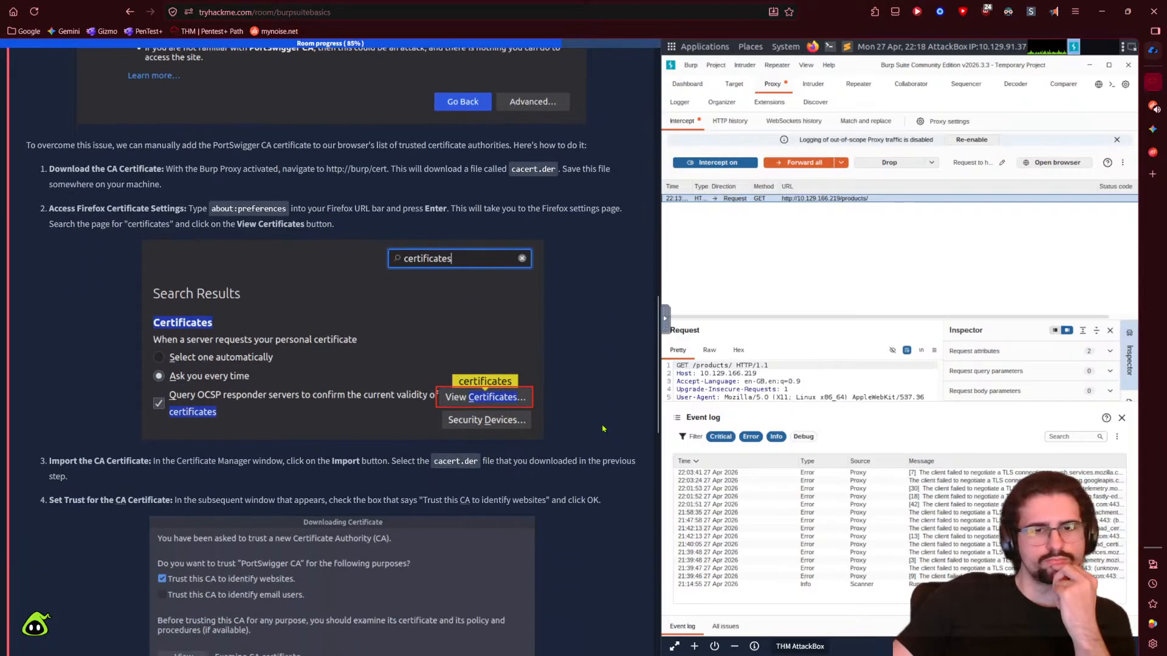
scroll(603, 429, "down", 4)
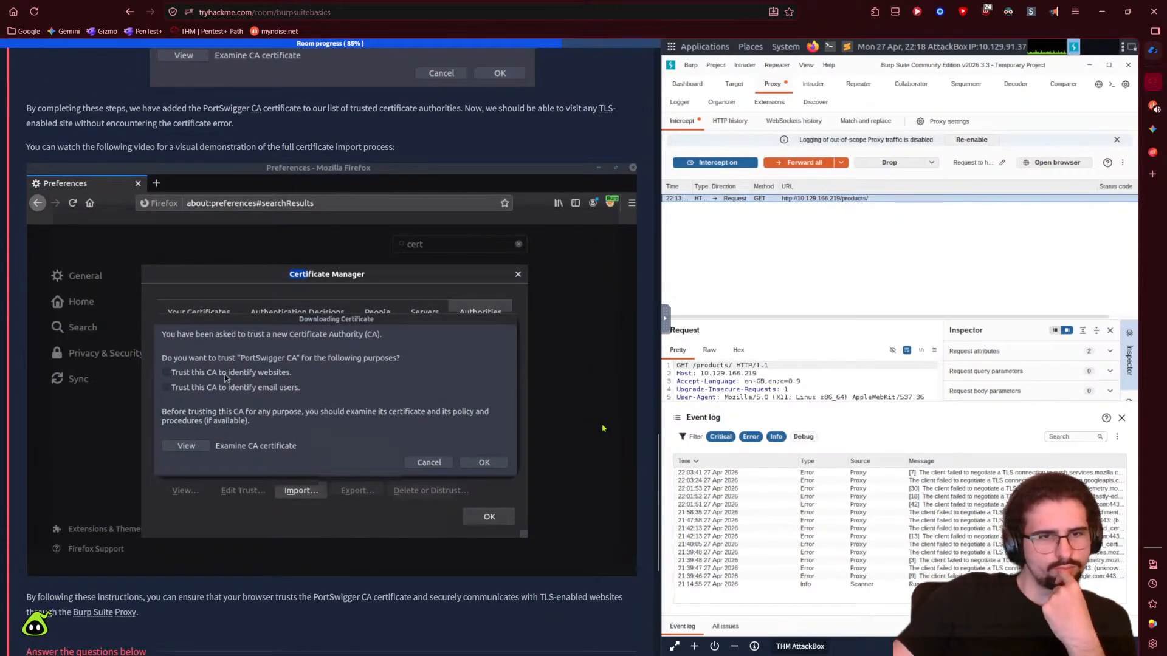
scroll(428, 435, "down", 4)
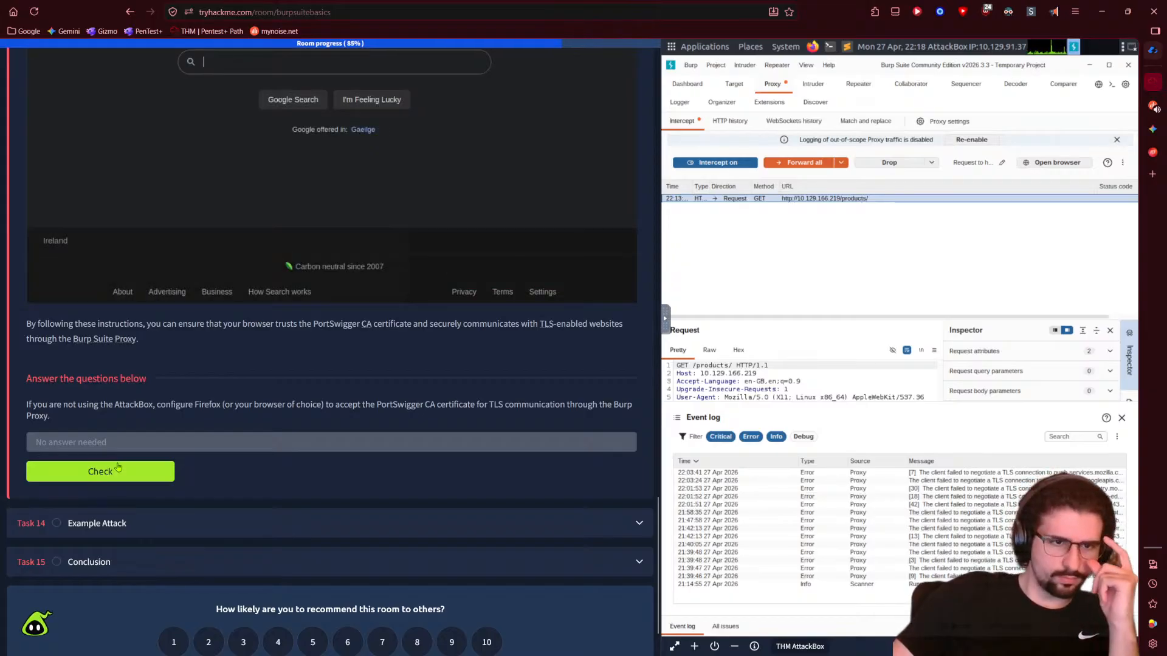
- Submit Task 13, copy Task 14's ticket URL, and widen the AttackBox panel
left_click(109, 470)
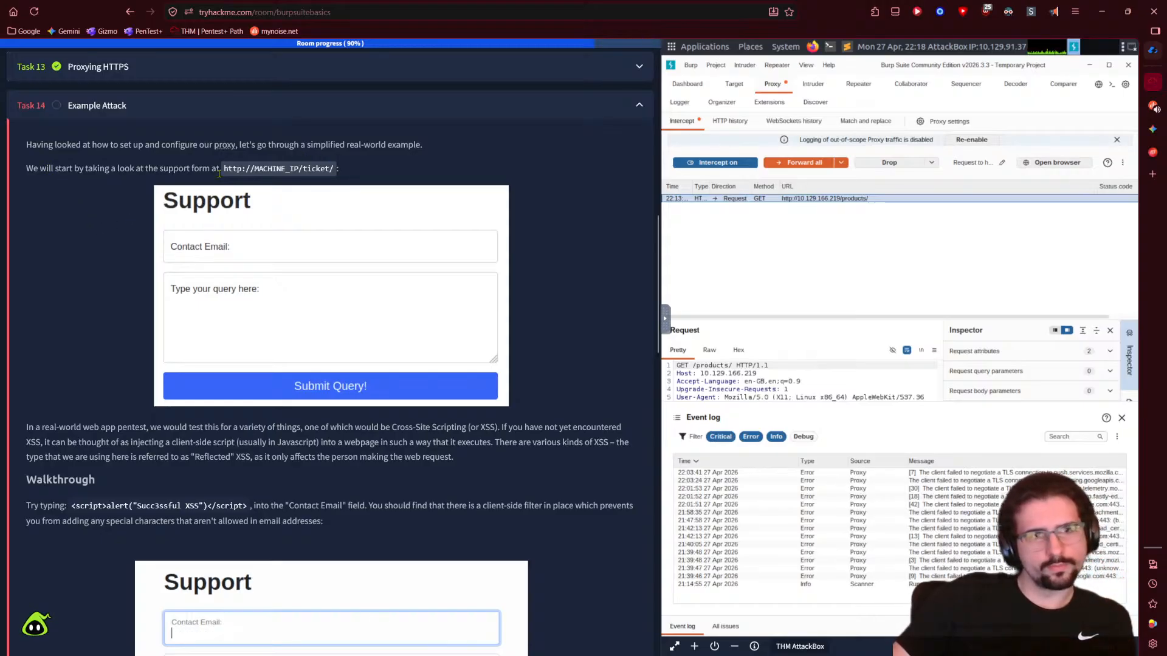
left_click_drag(225, 169, 344, 173)
key("ctrl+c")
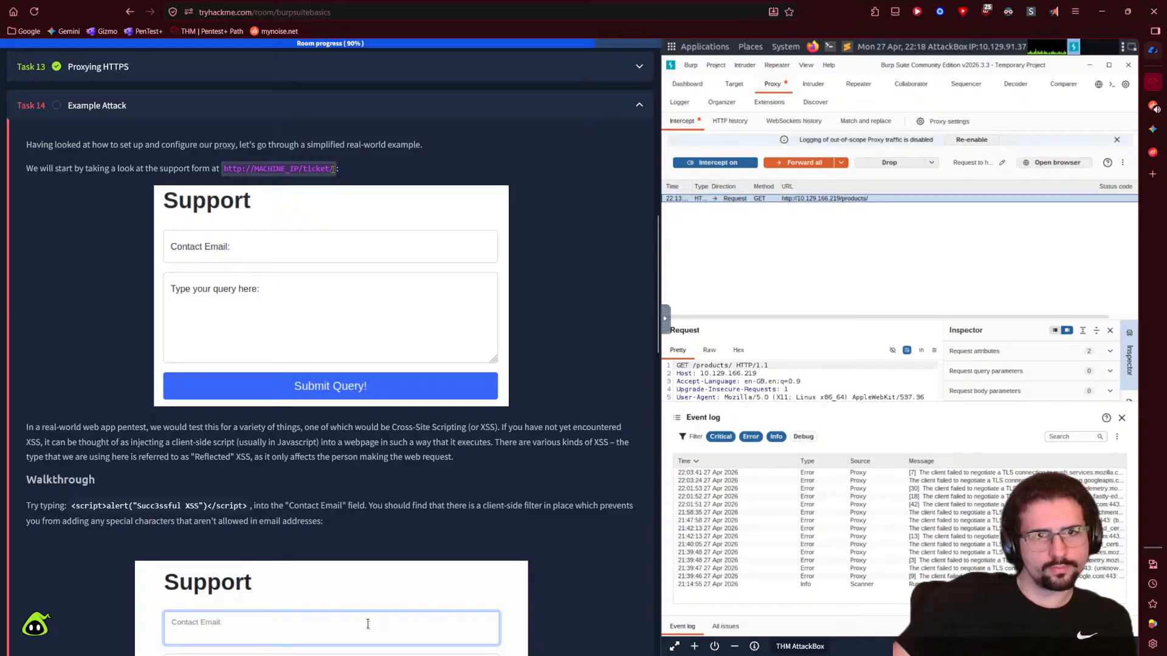
left_click(540, 319)
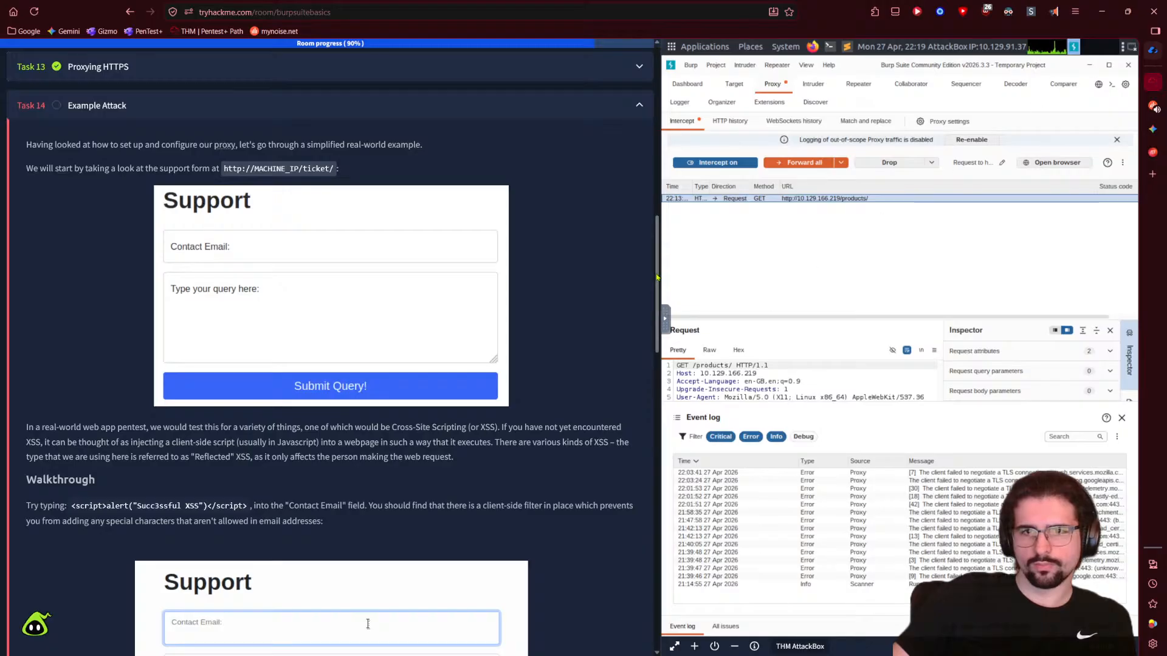
left_click_drag(659, 272, 439, 273)
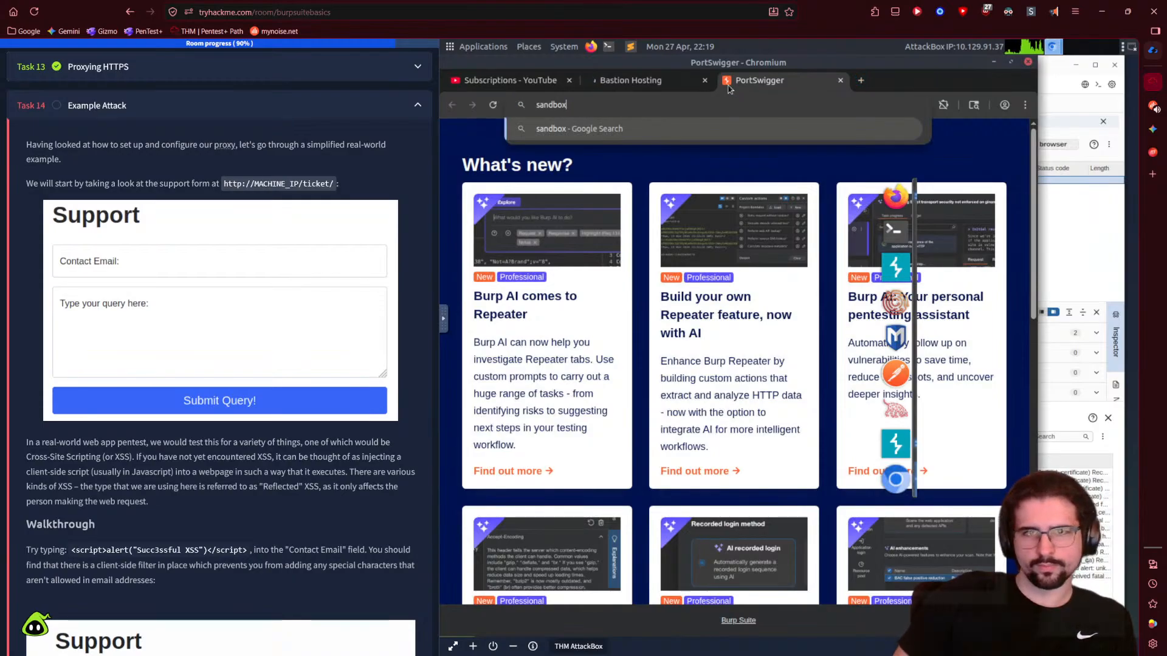
key("Escape")
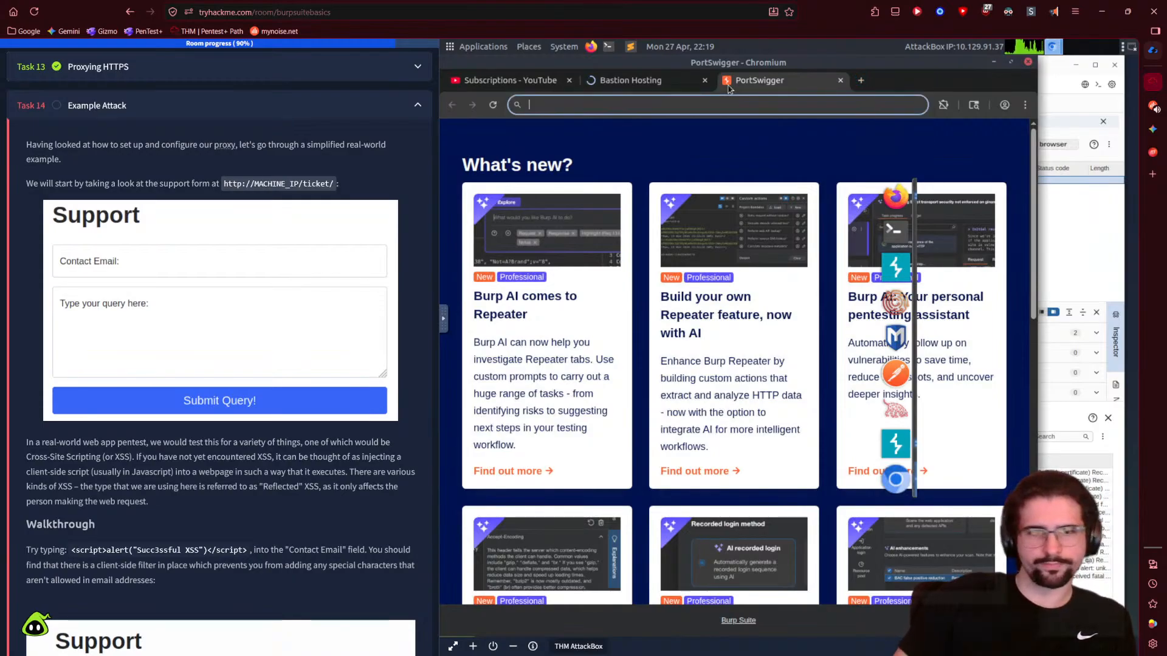
left_click(448, 316)
left_click(455, 331)
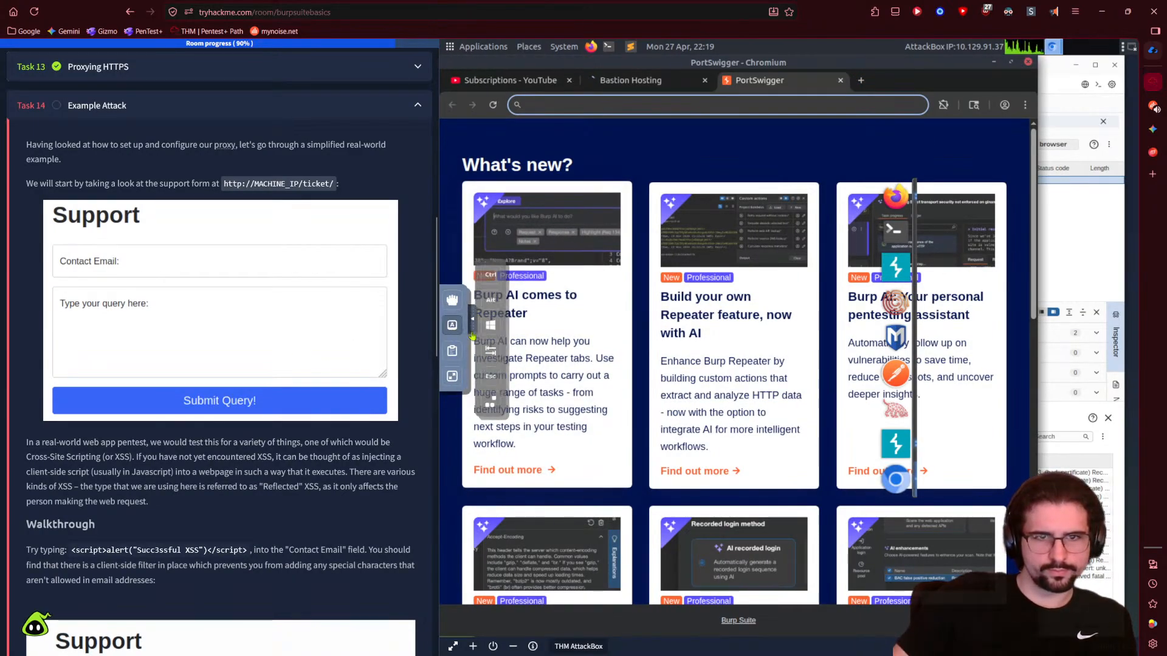
left_click(452, 350)
left_click(520, 341)
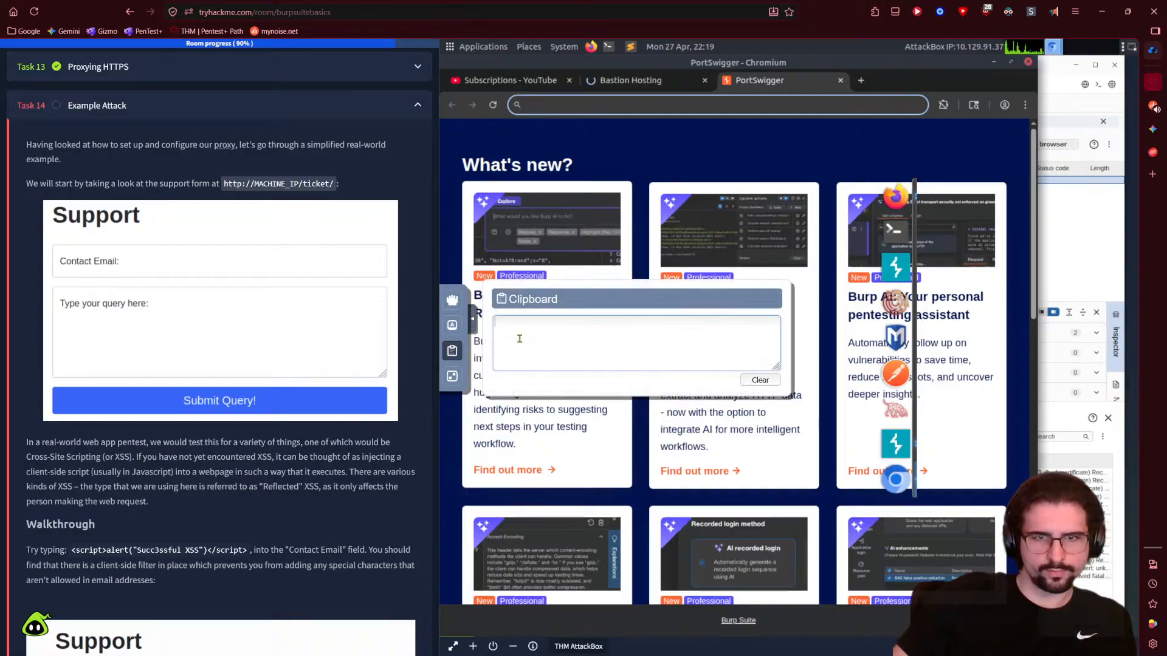
key("ctrl+v")
left_click(672, 105)
key("ctrl+v")
key("Return")
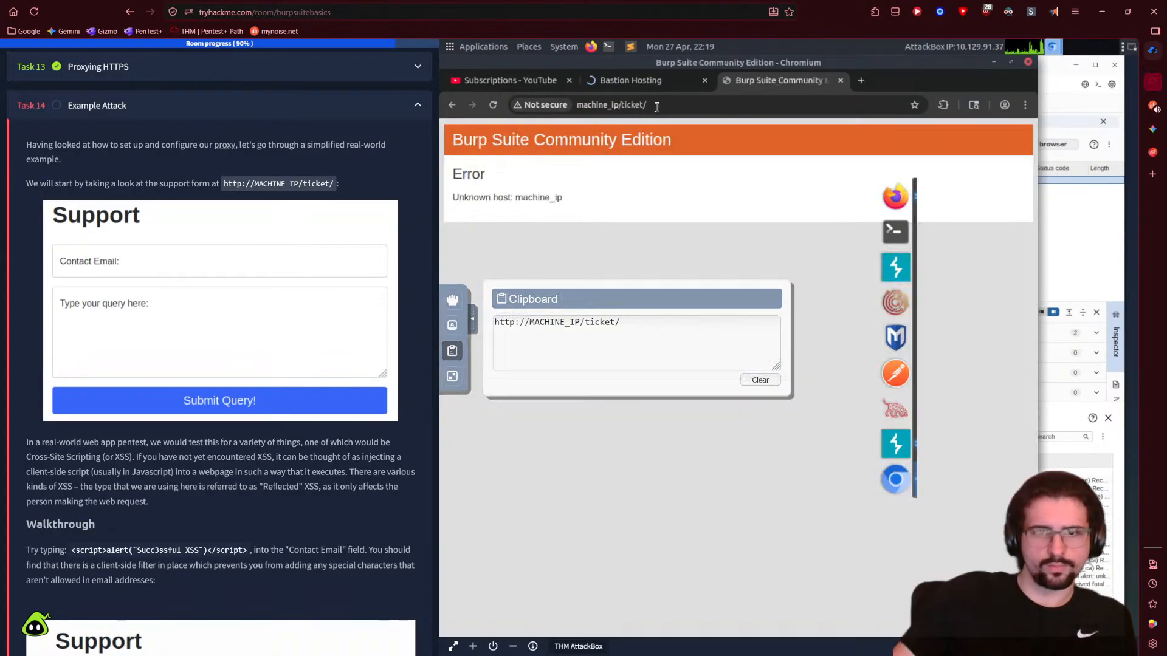
left_click(472, 319)
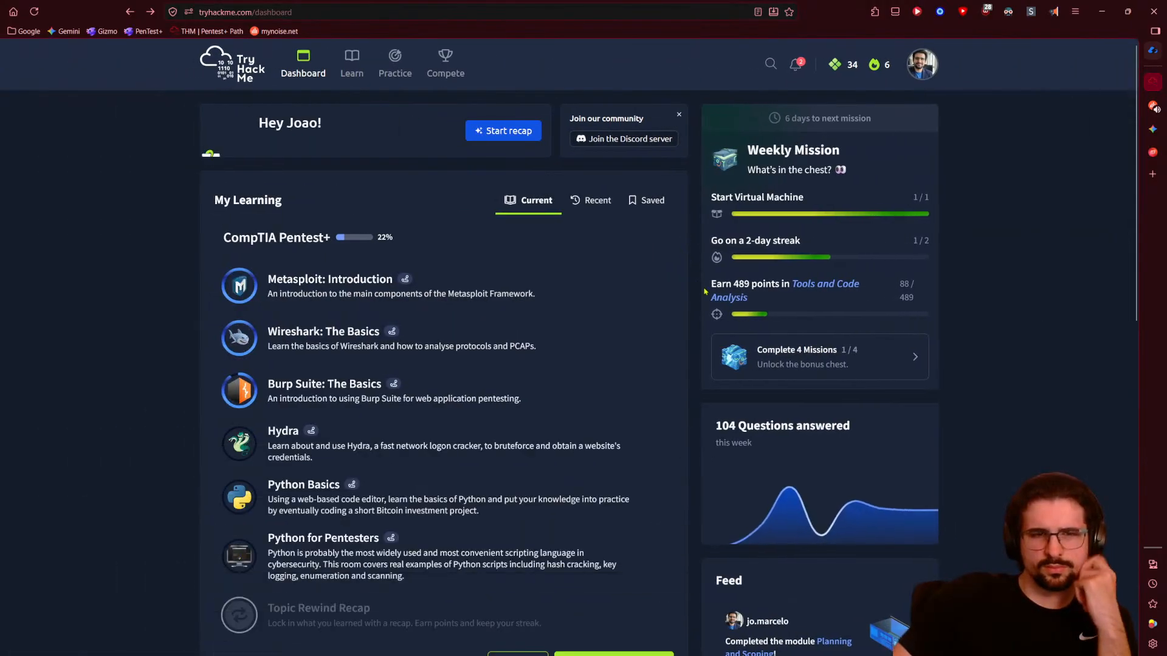
key("alt+Right")
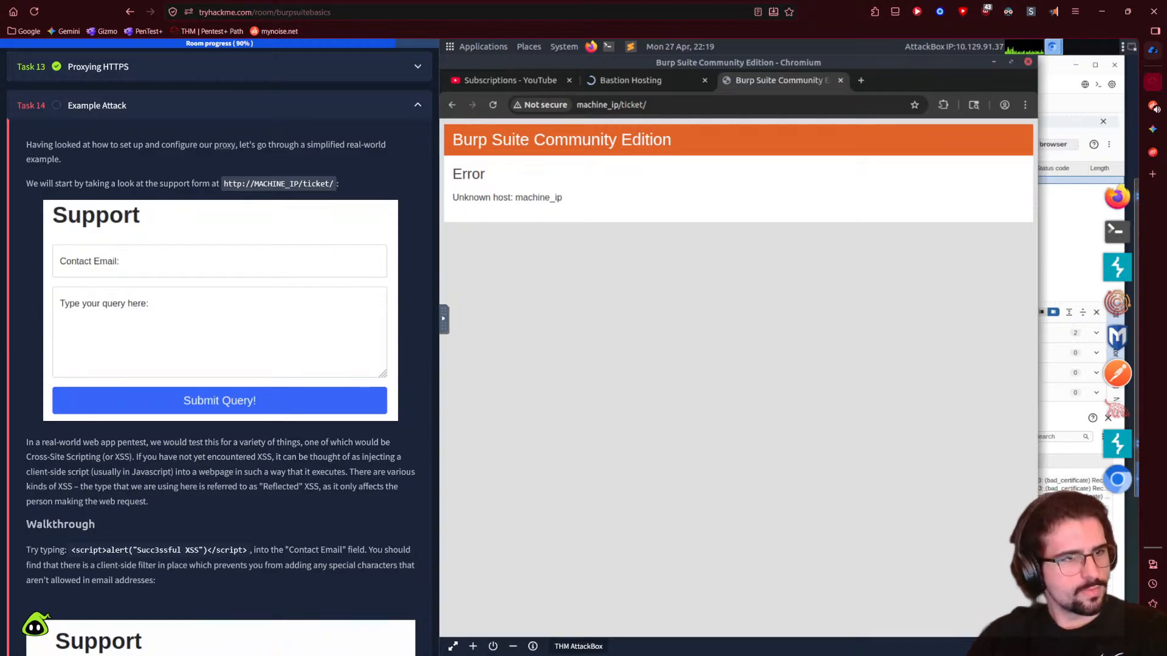
- Copy the example ticket URL from the task into the AttackBox's remote clipboard
left_click(632, 80)
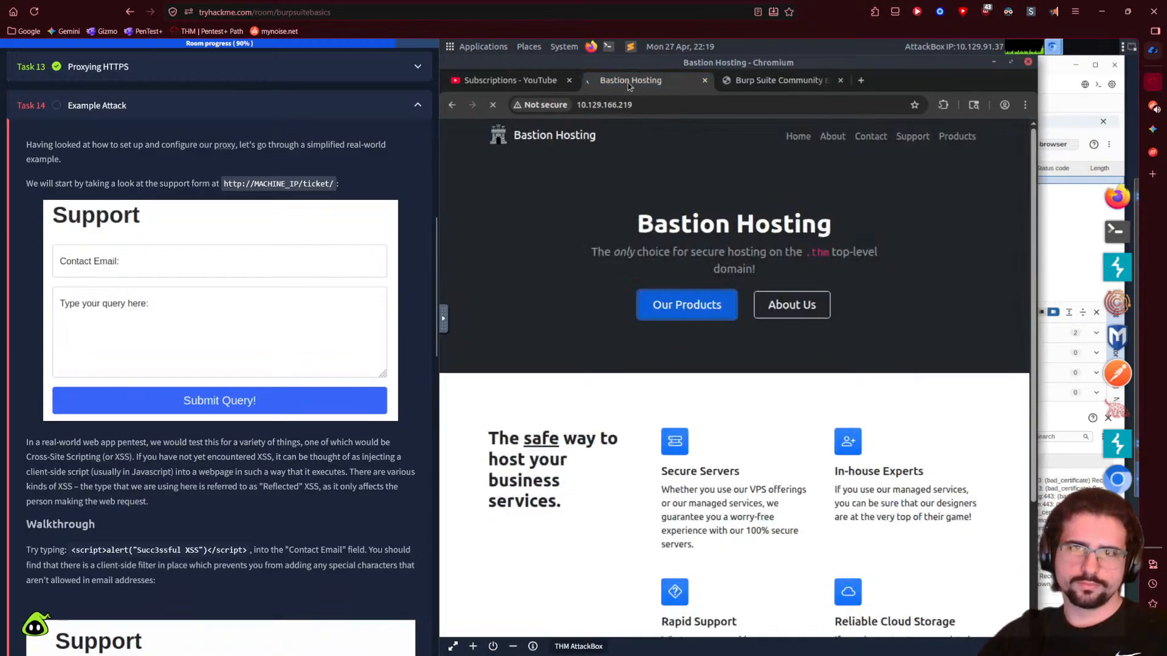
left_click(495, 86)
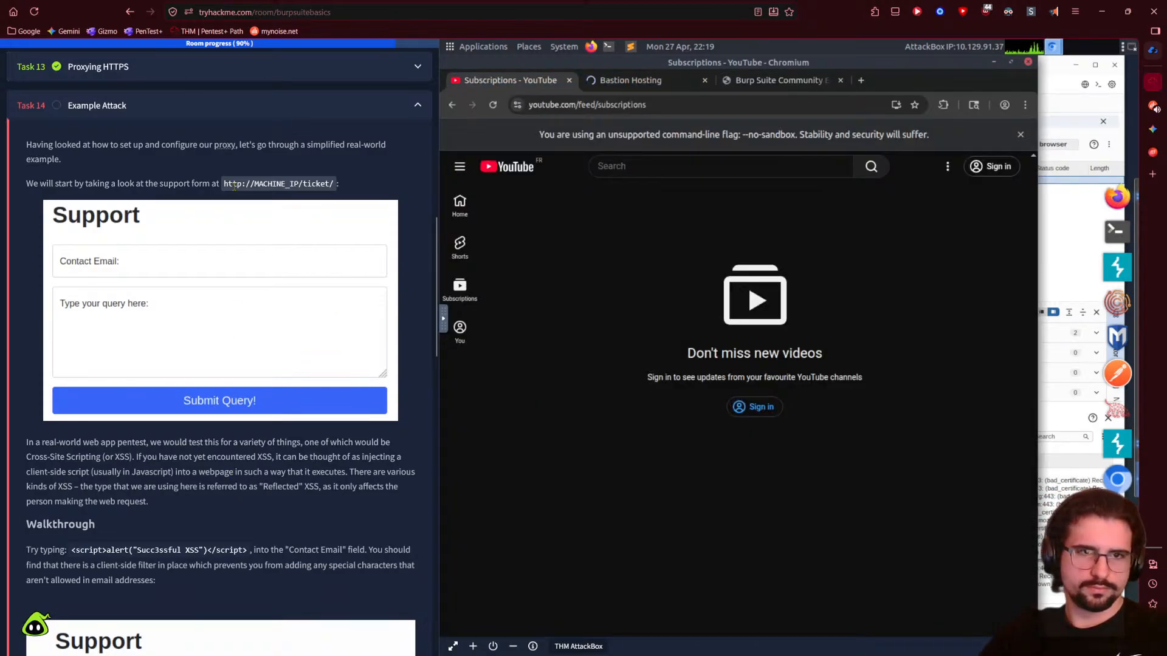
left_click_drag(224, 187, 336, 186)
key("ctrl+c")
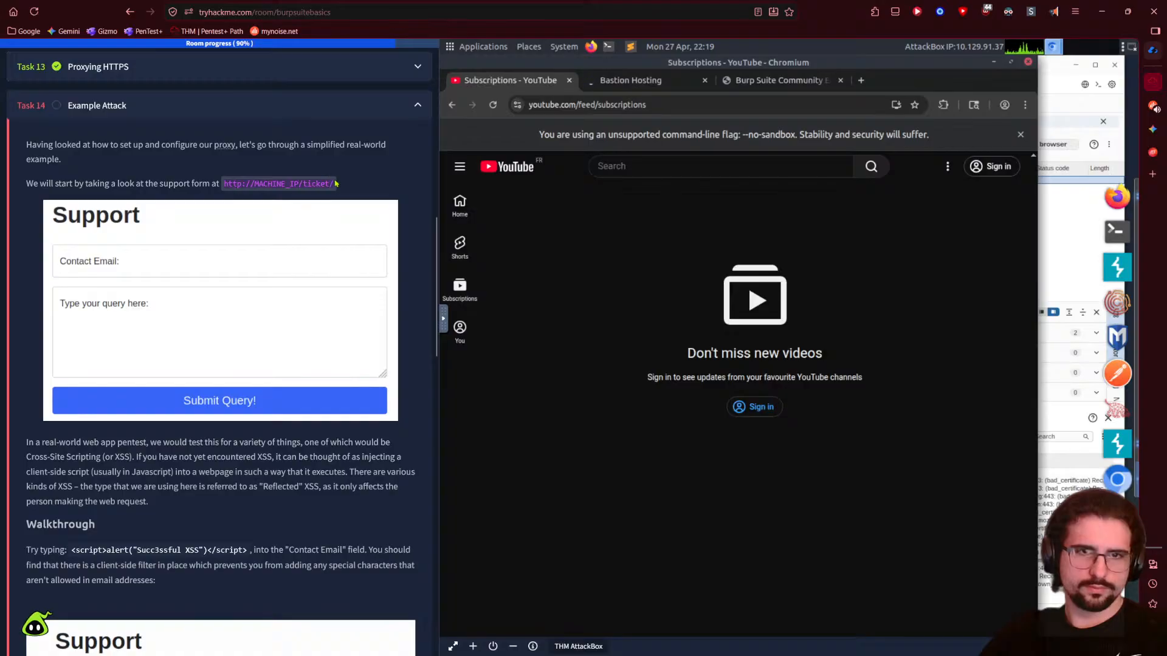
left_click(443, 317)
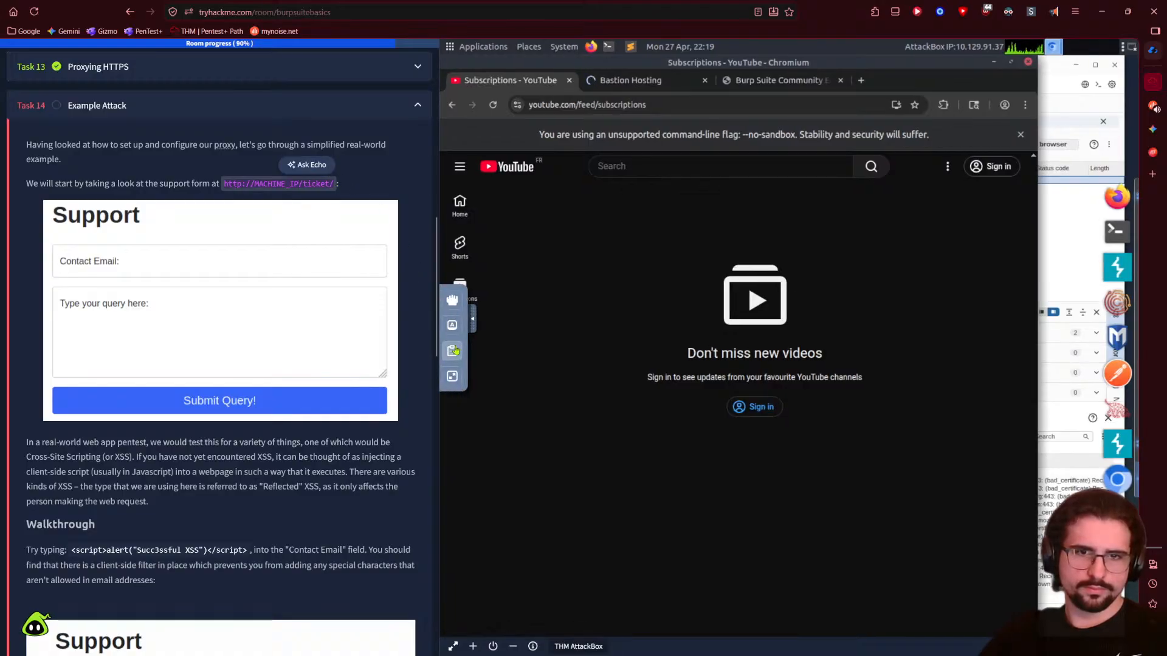
left_click(452, 351)
left_click(659, 344)
key("ctrl+v")
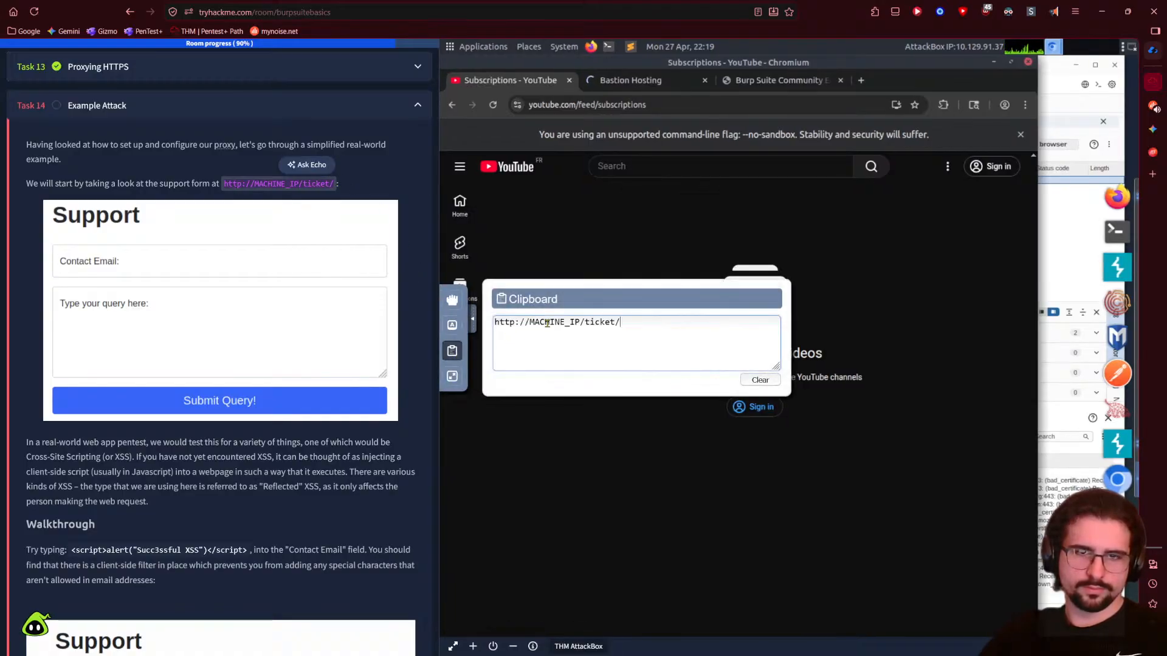
left_click(474, 322)
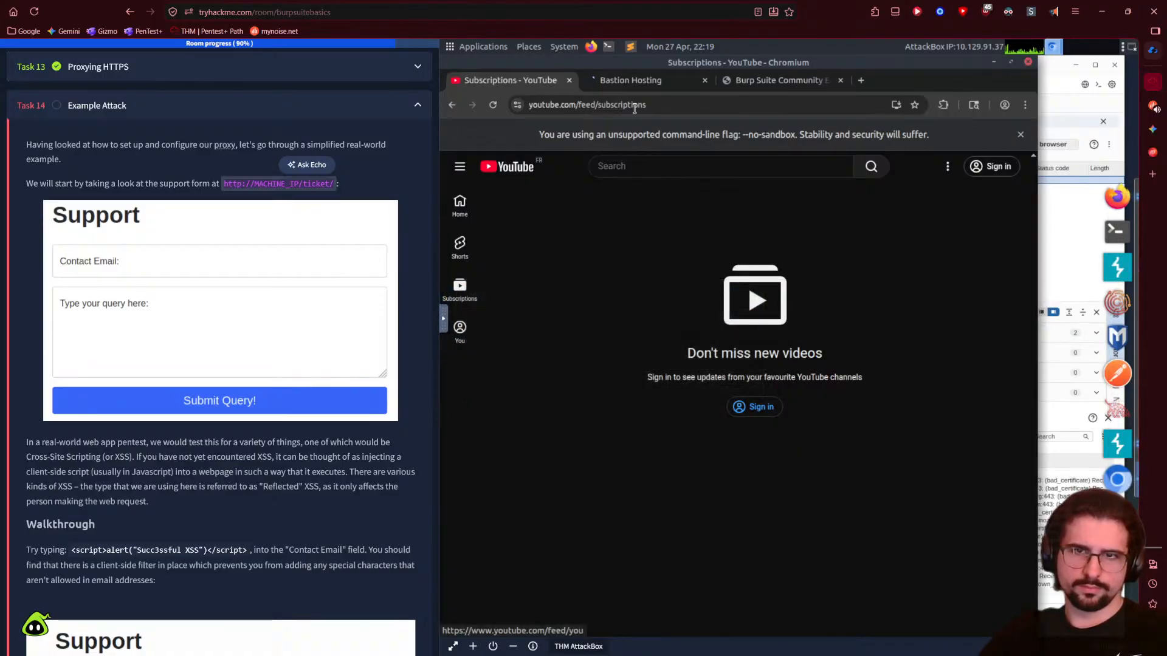
- Paste the ticket URL into the Burp error tab's address bar again
left_click(781, 80)
left_click(691, 104)
key("ctrl+v")
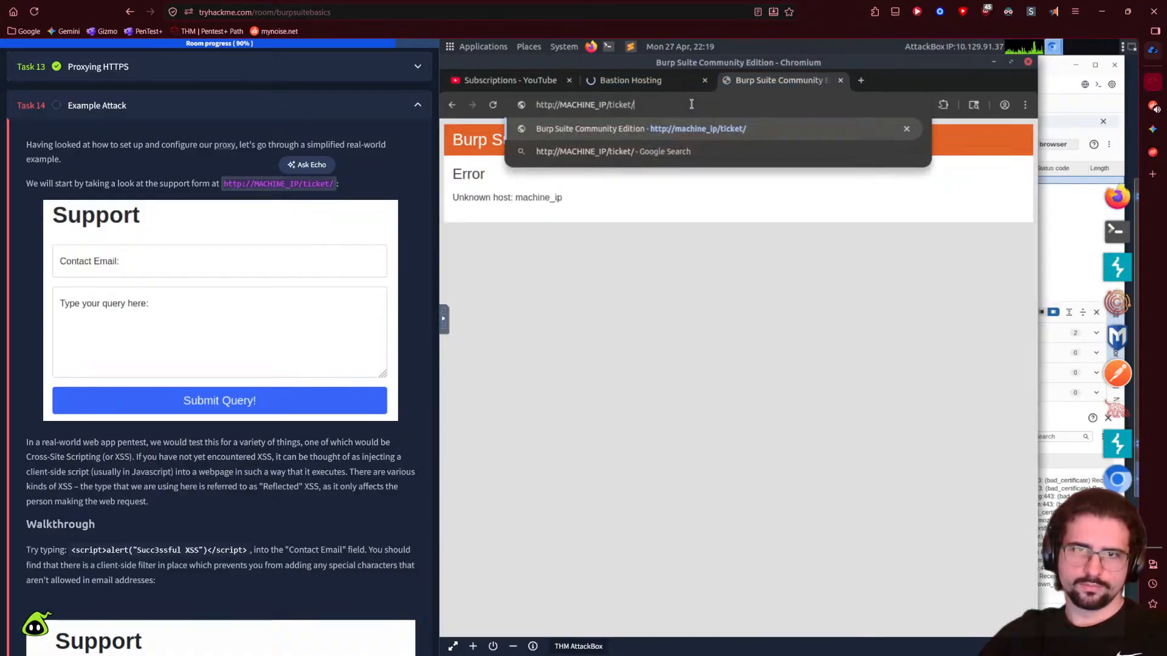
key("Escape")
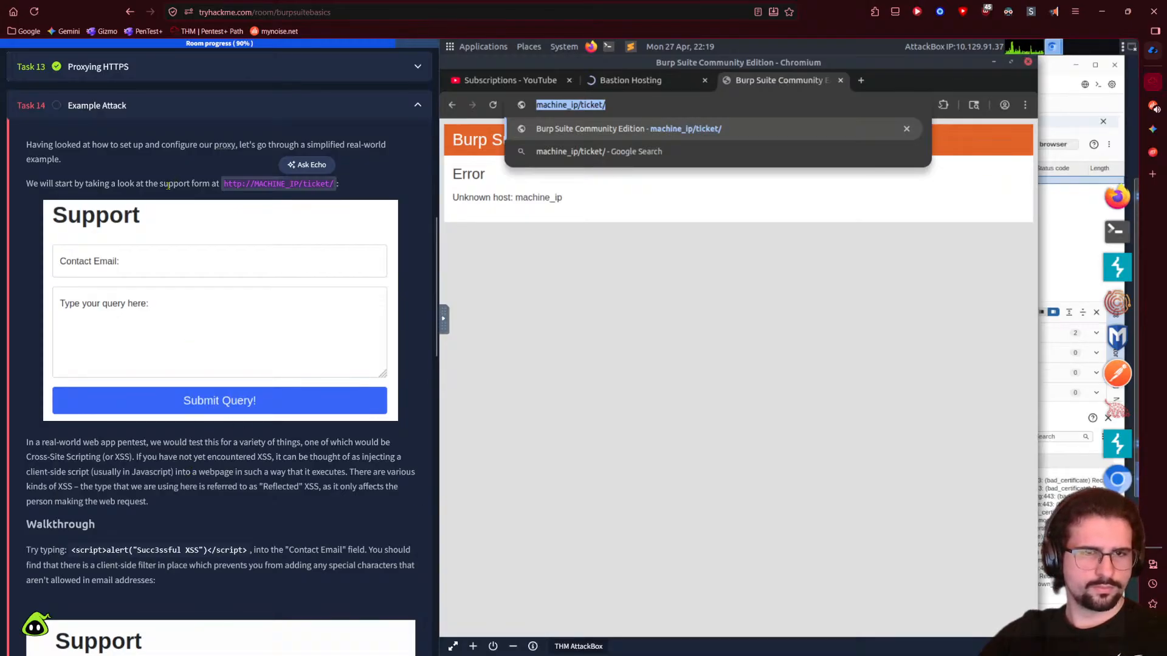
left_click(726, 234)
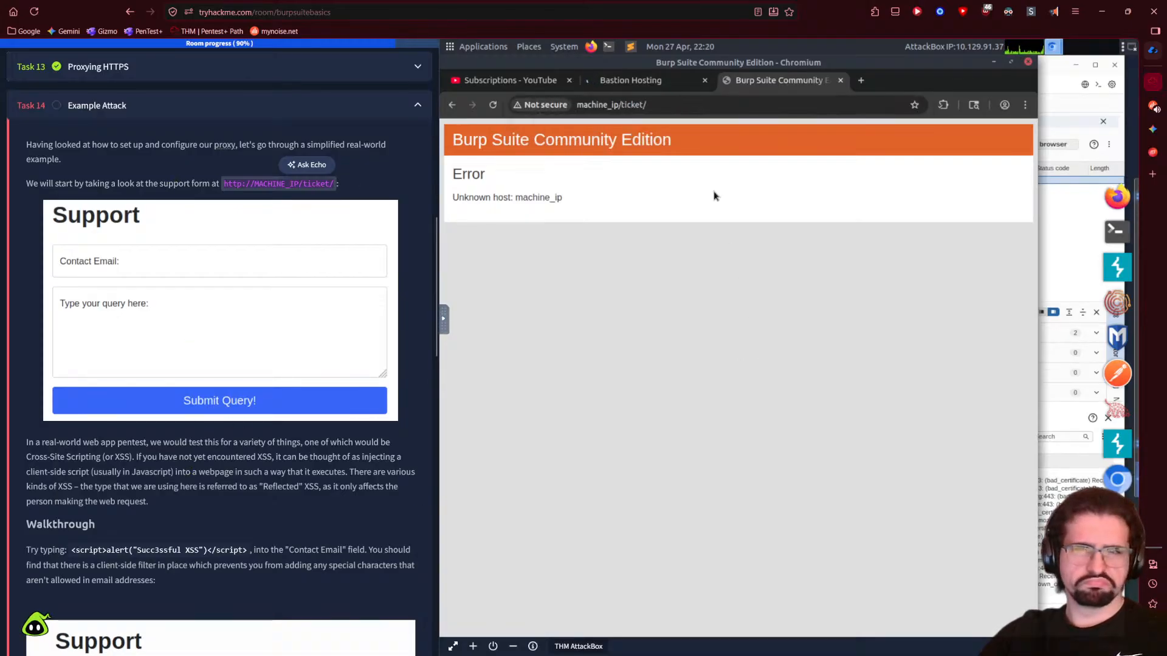
- Try appending the ticket URL to 10.129.166.219 on the Bastion Hosting tab, then undo it
left_click(659, 80)
left_click(659, 106)
left_click(659, 106)
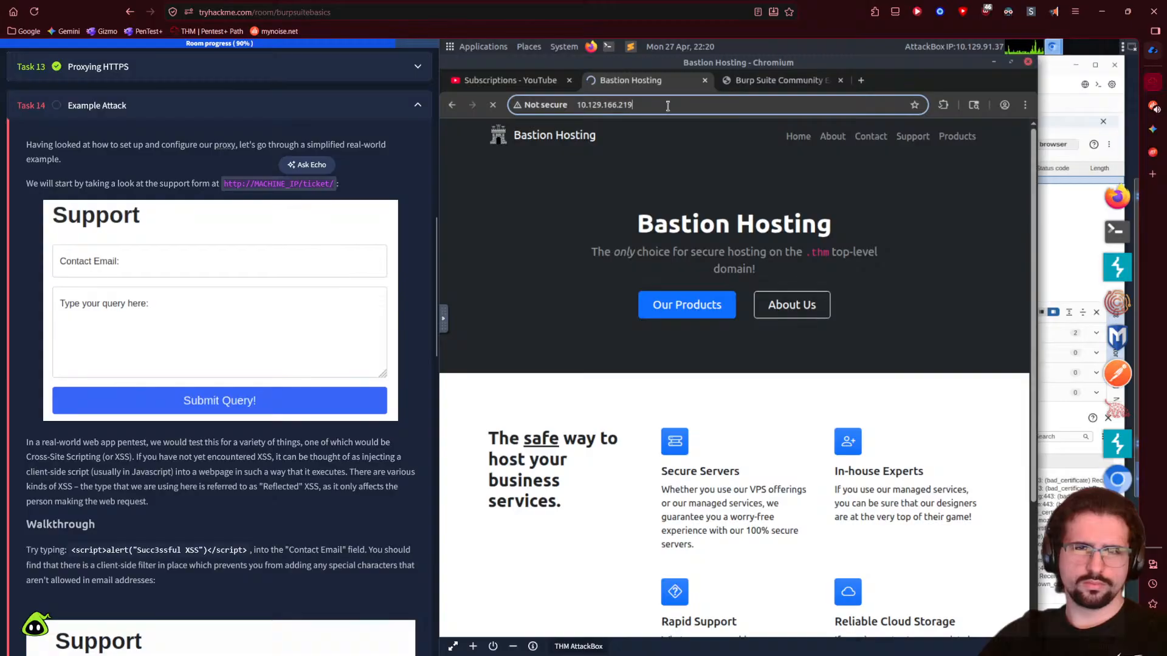
key("ctrl+v")
key("ctrl+z")
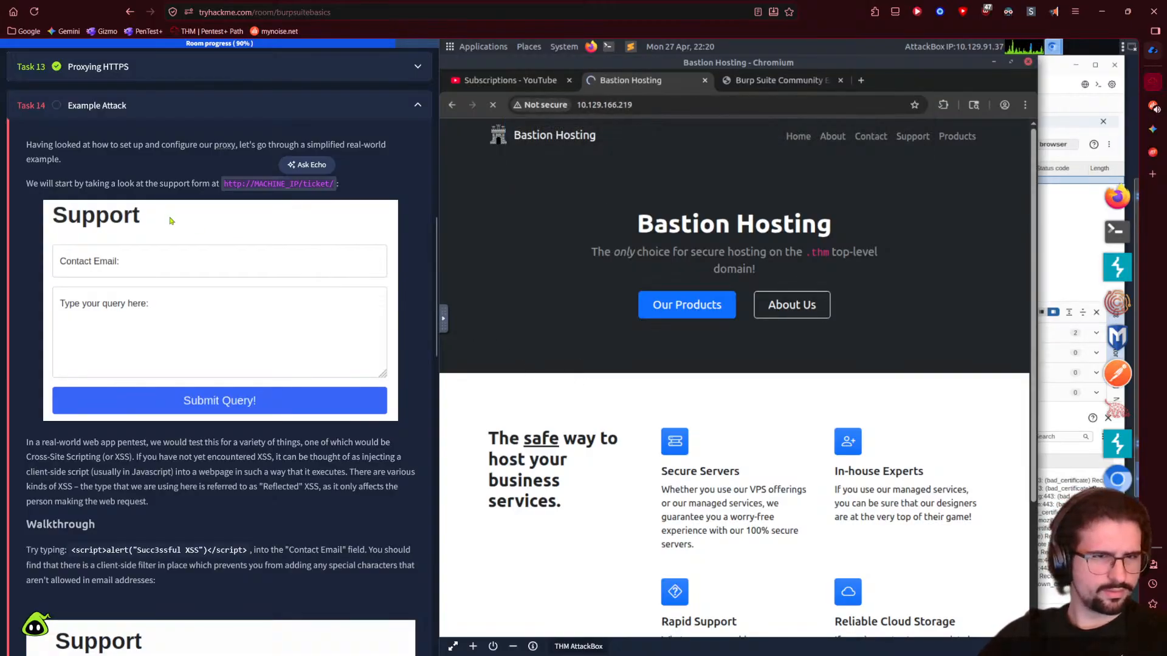
left_click(191, 188)
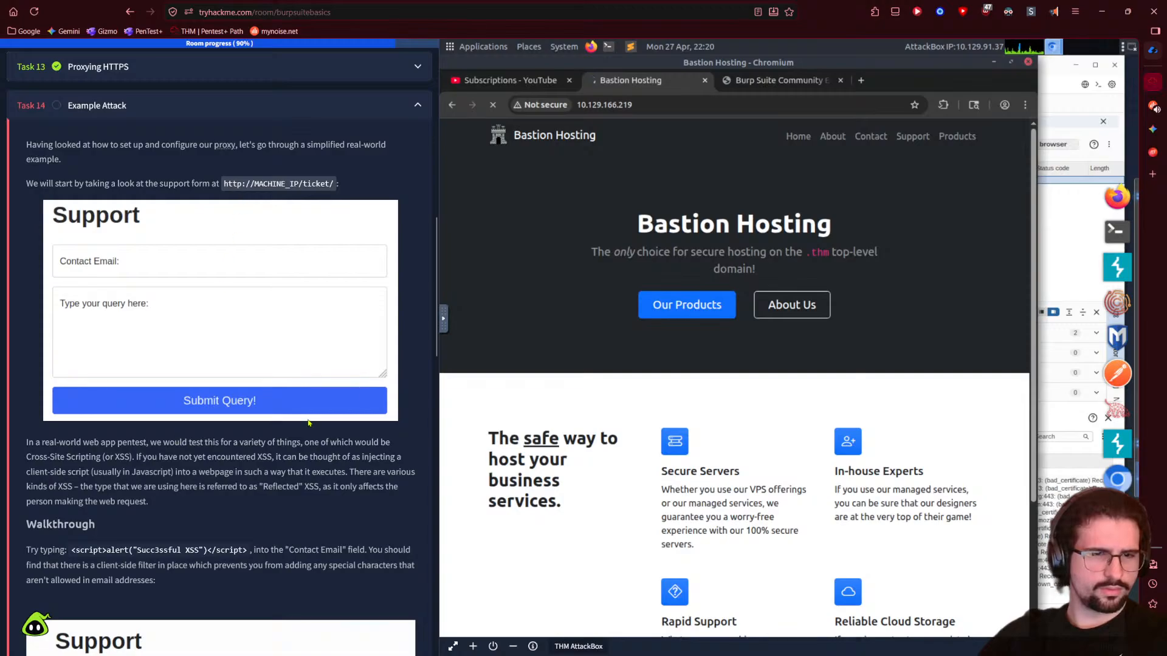
left_click(767, 82)
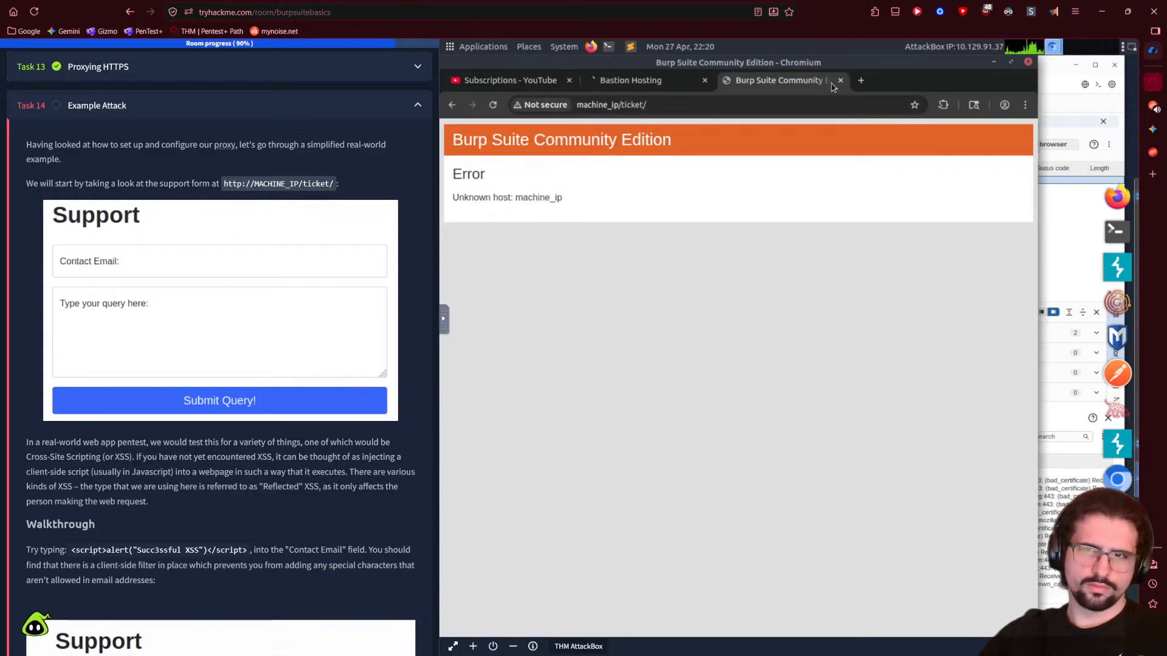
left_click(622, 106)
- Load 10.129.166.219/ticket/ on the Bastion Hosting tab and close the machine_ip error tab
key("ctrl+shift+Tab")
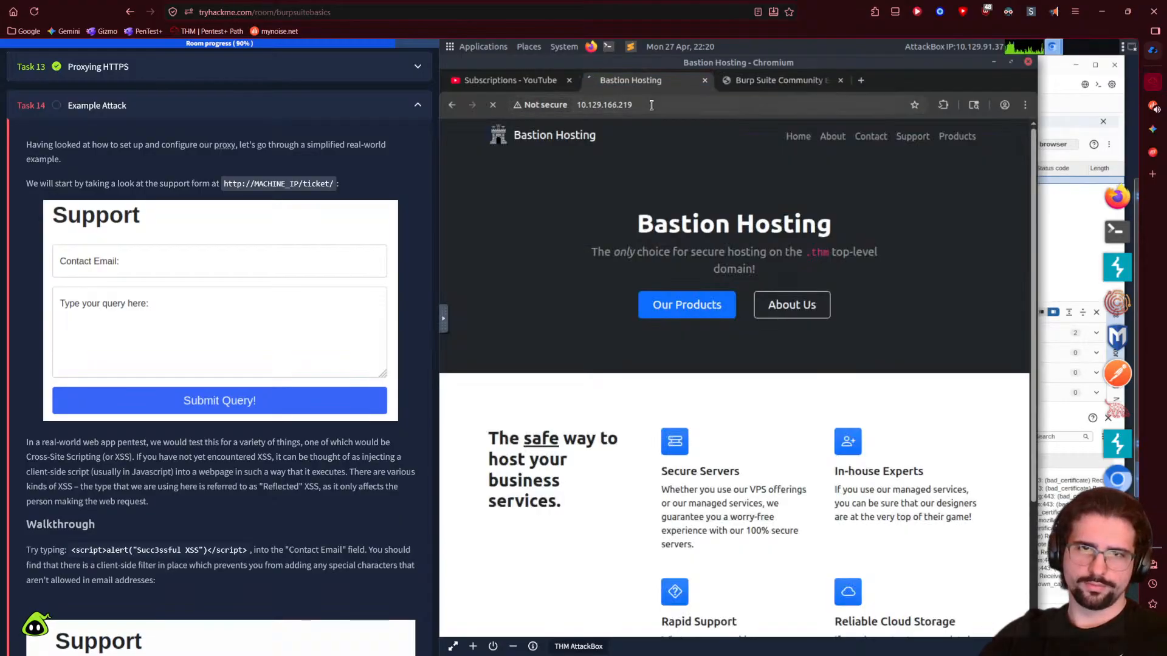
key("End")
type("ticket/")
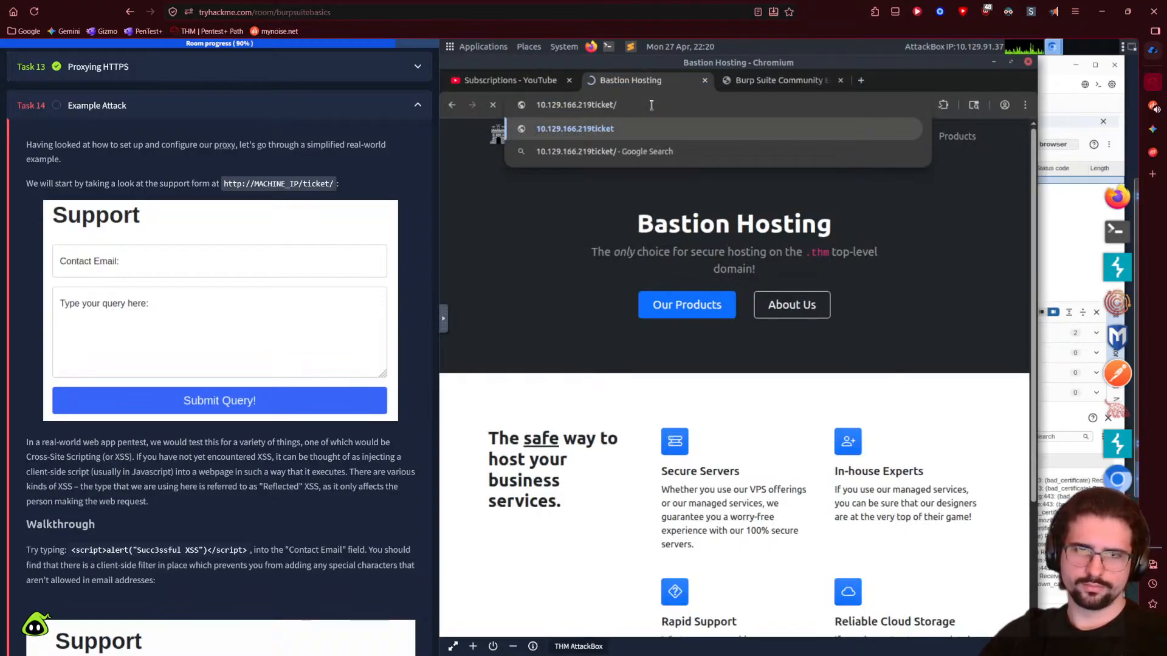
left_click(592, 104)
type("/")
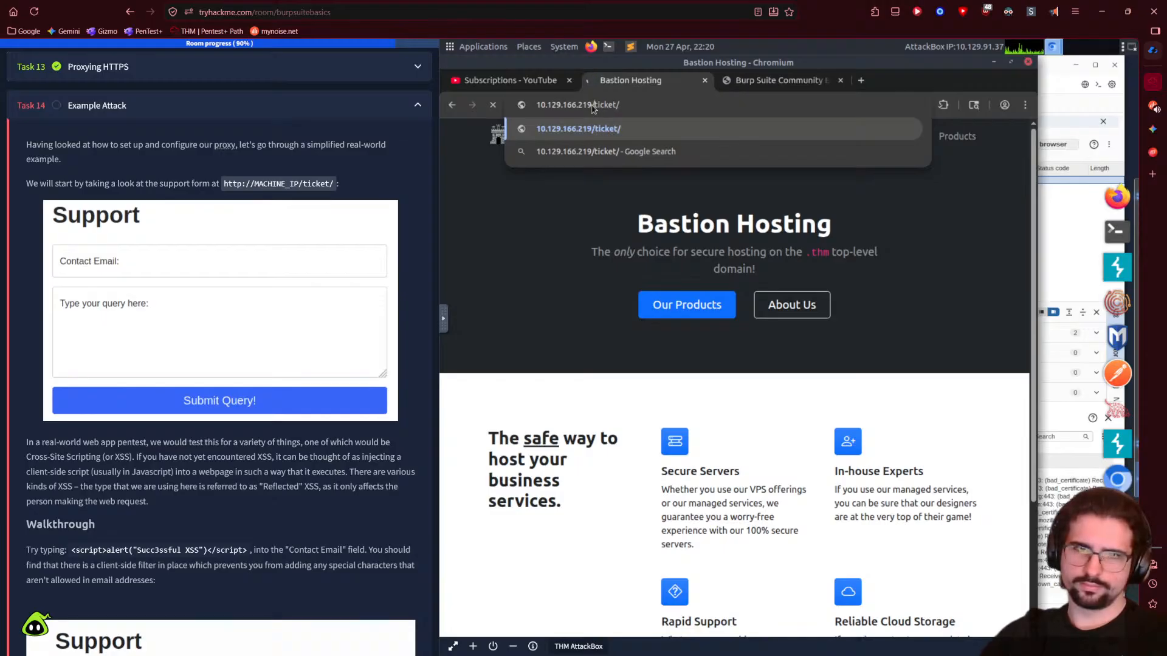
key("Return")
left_click(839, 82)
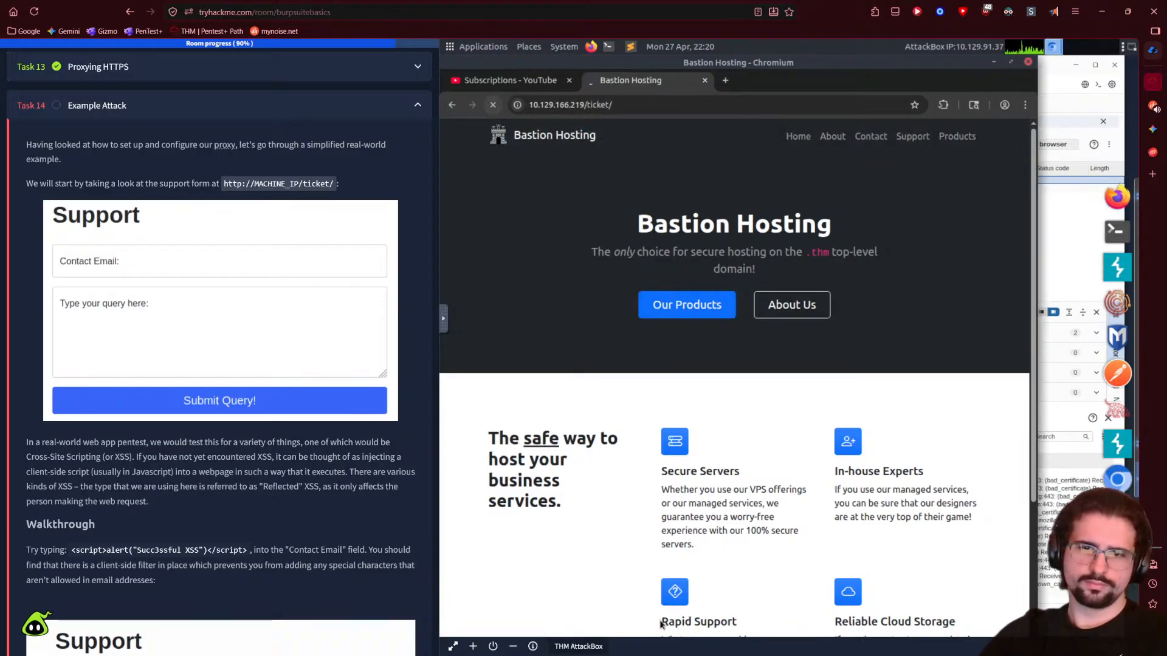
- Forward all intercepted requests in Burp Proxy, including the ticket request
left_click(755, 641)
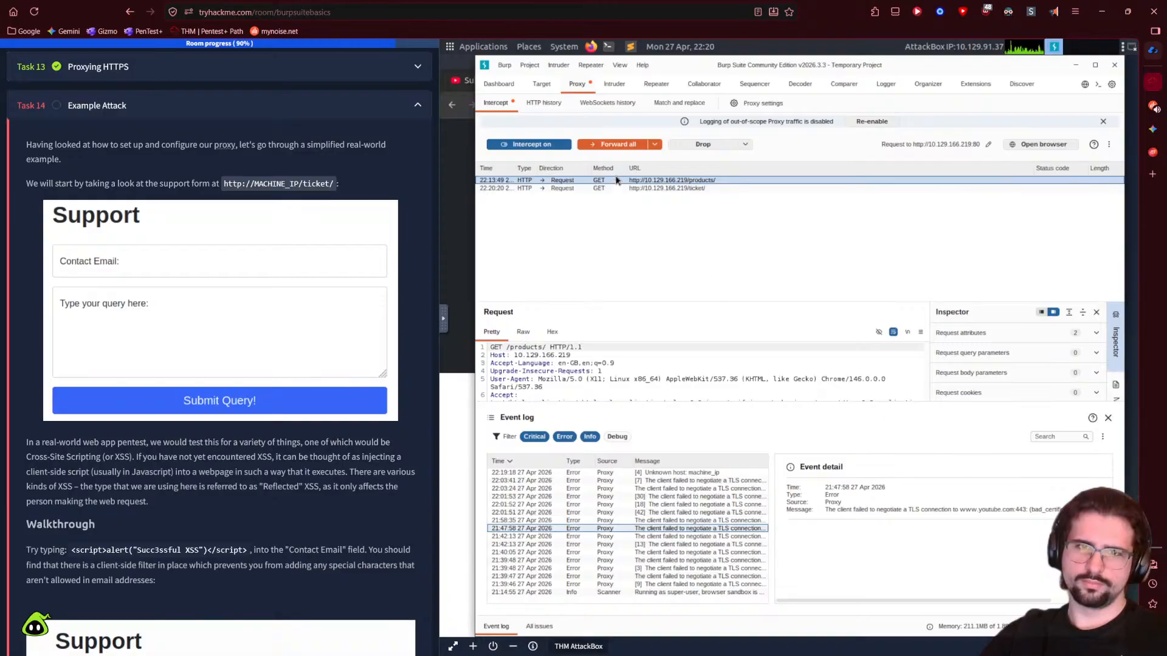
left_click(621, 146)
left_click(460, 164)
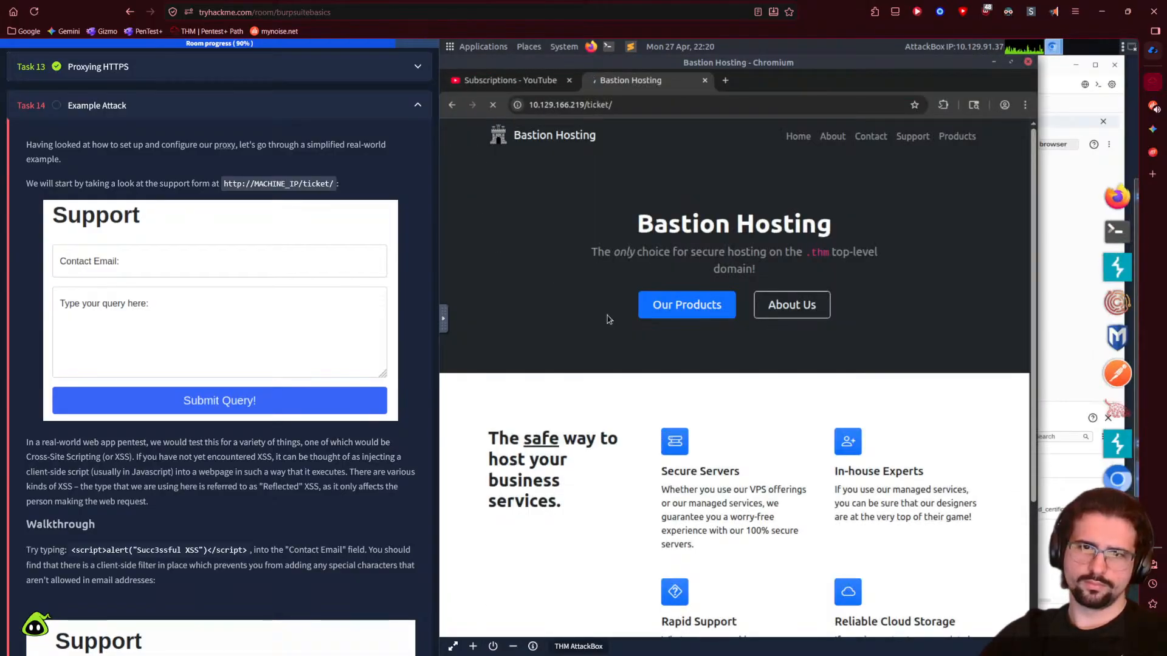
left_click(1081, 201)
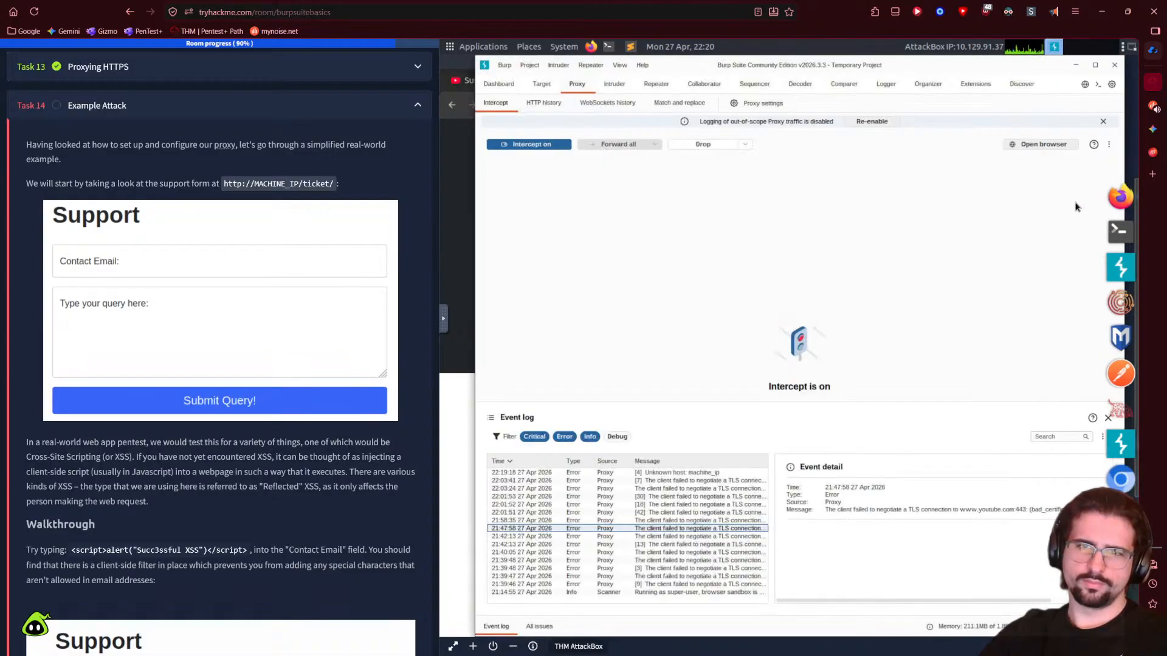
left_click(465, 196)
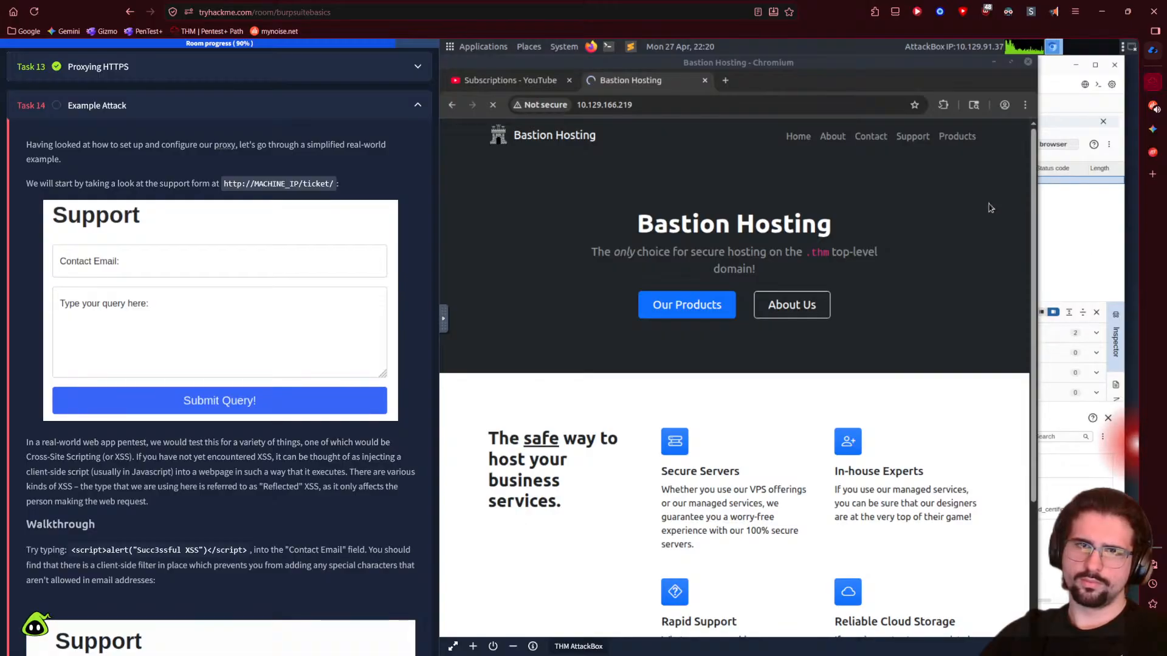
left_click(1059, 217)
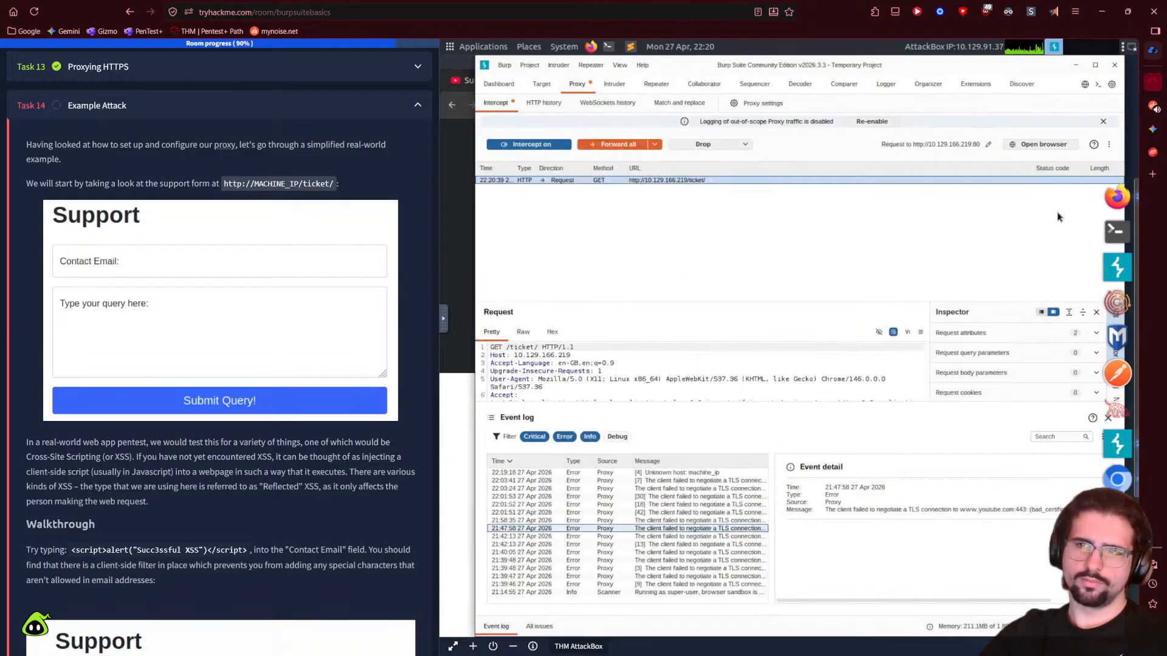
left_click(612, 146)
left_click(450, 237)
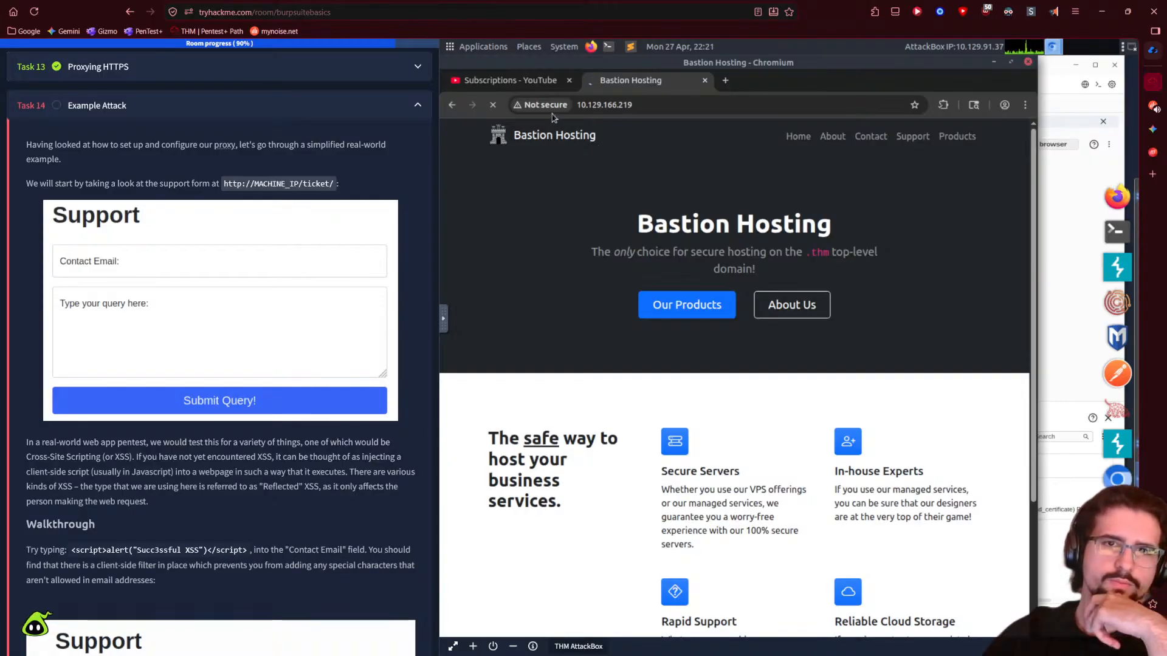
- Look over Burp Proxy's HTTP history and match-and-replace settings, then return to Intercept
left_click(1057, 300)
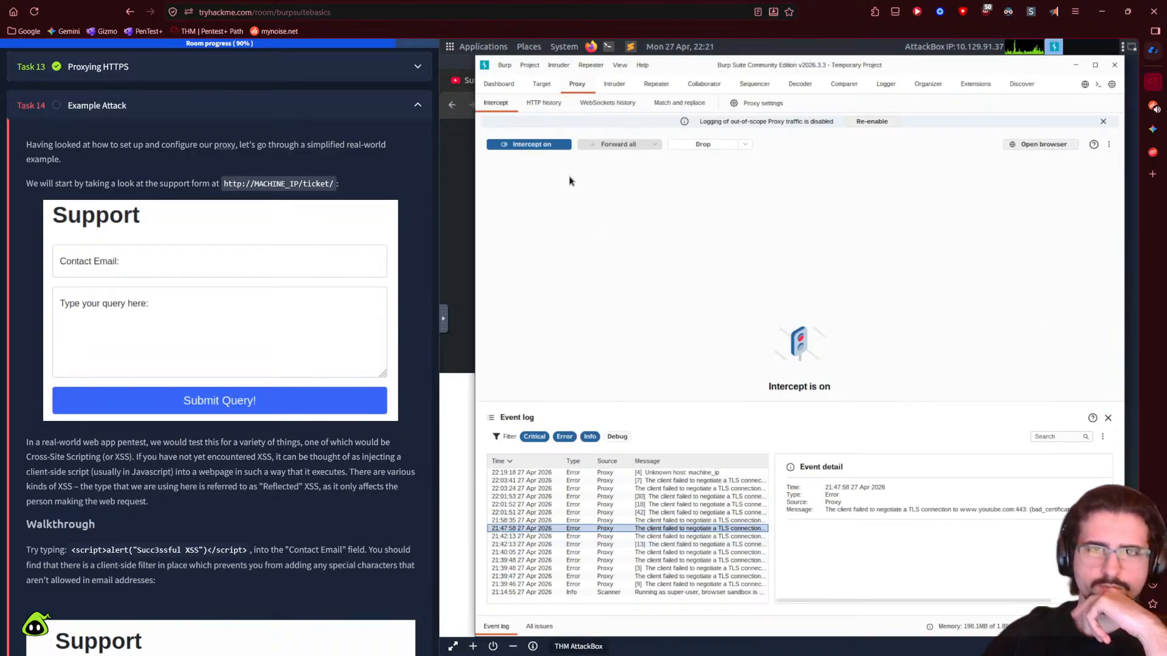
left_click(543, 105)
left_click(496, 105)
left_click(679, 103)
left_click(495, 103)
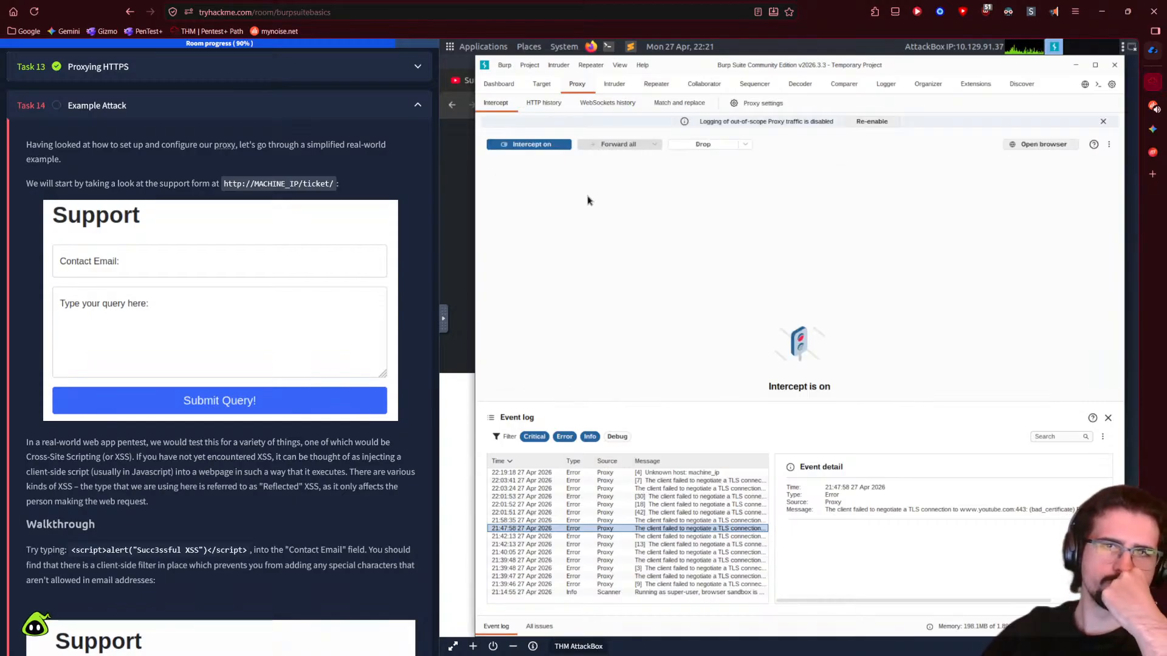
left_click(463, 231)
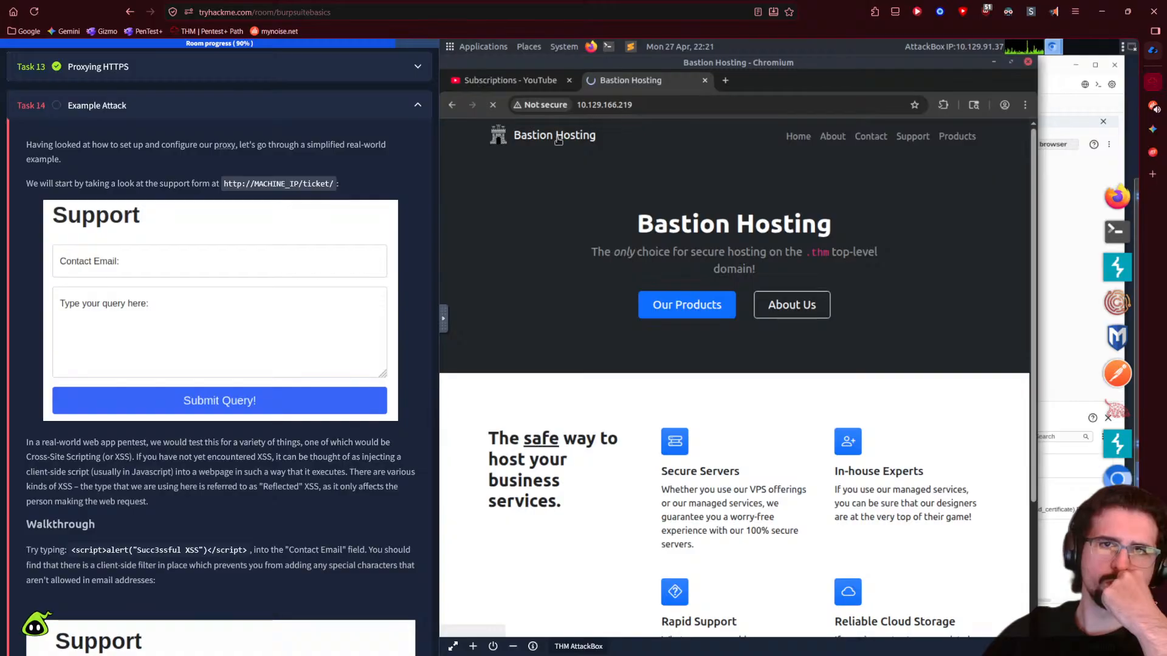
- Close the Bastion Hosting tab and forward another intercepted request to the target
left_click(725, 80)
left_click(704, 80)
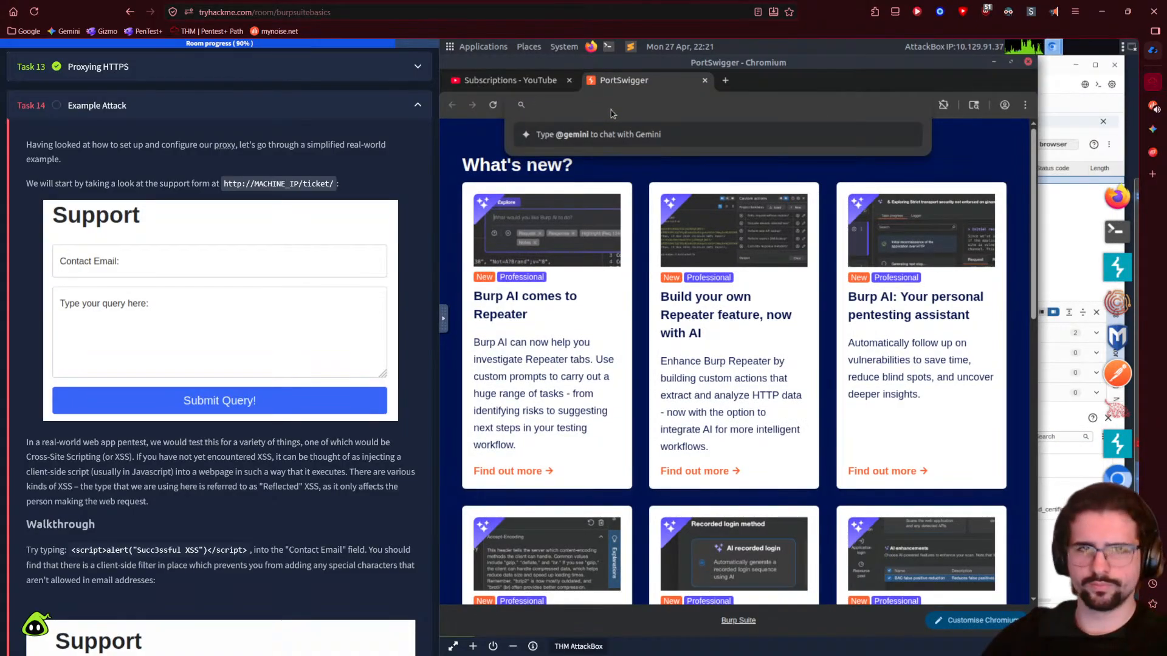
type("/ticket/")
key("Escape")
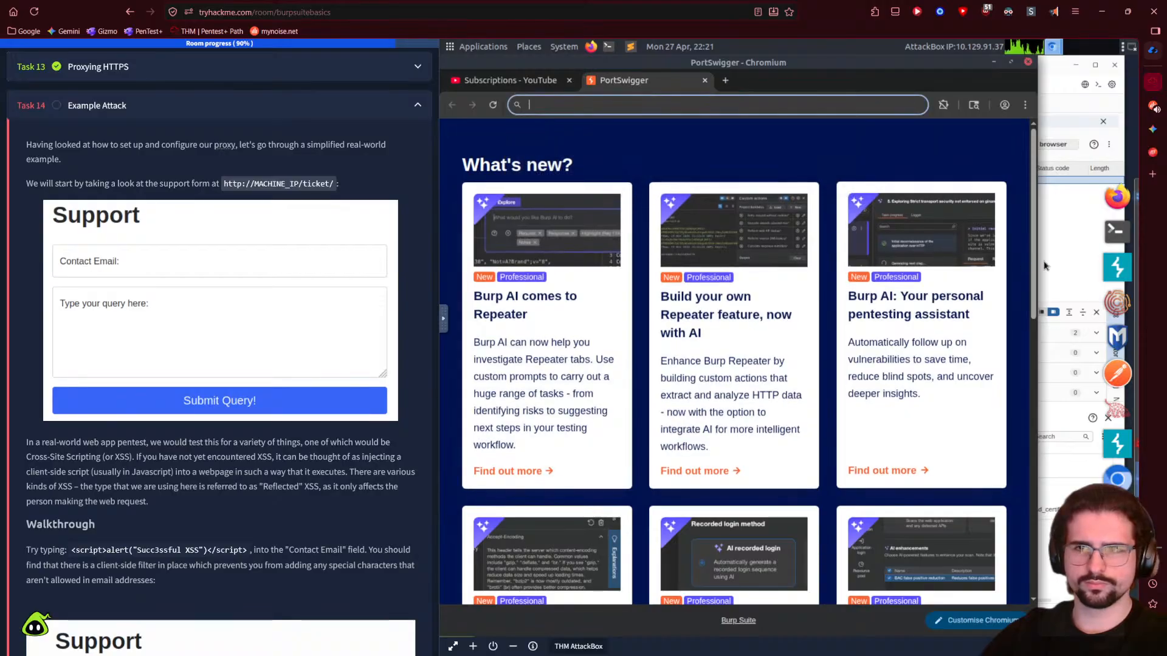
left_click(1060, 253)
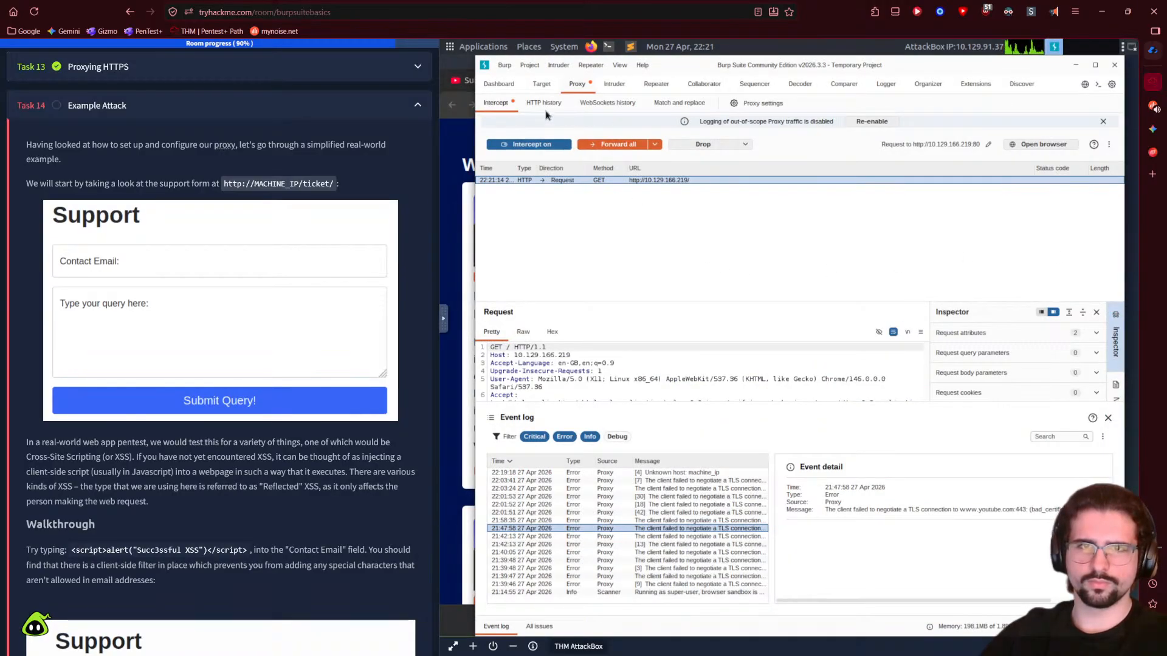
left_click(614, 146)
left_click(459, 153)
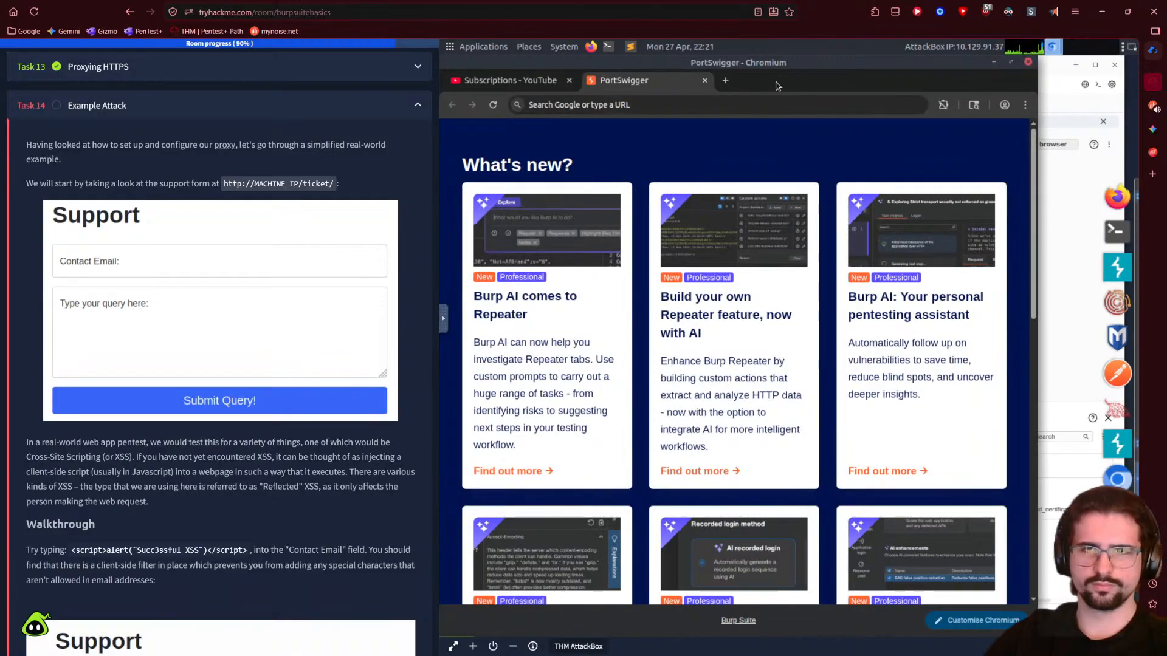
left_click(613, 106)
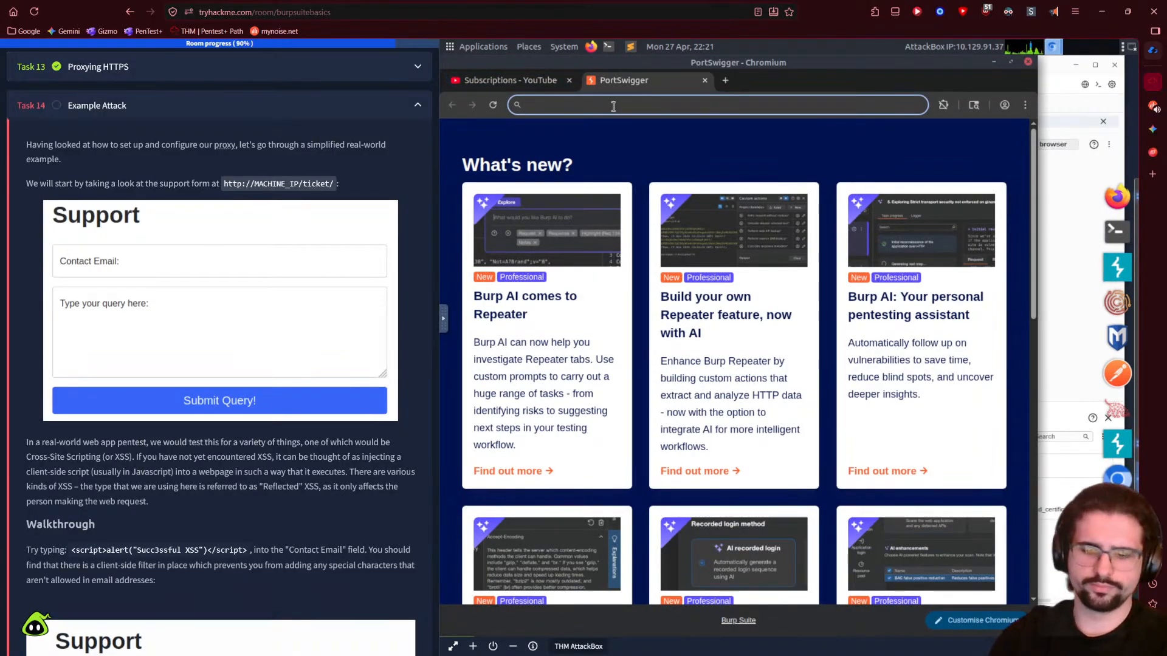
- Close the YouTube tab, leaving a single PortSwigger tab in Burp's Chromium
left_click(568, 80)
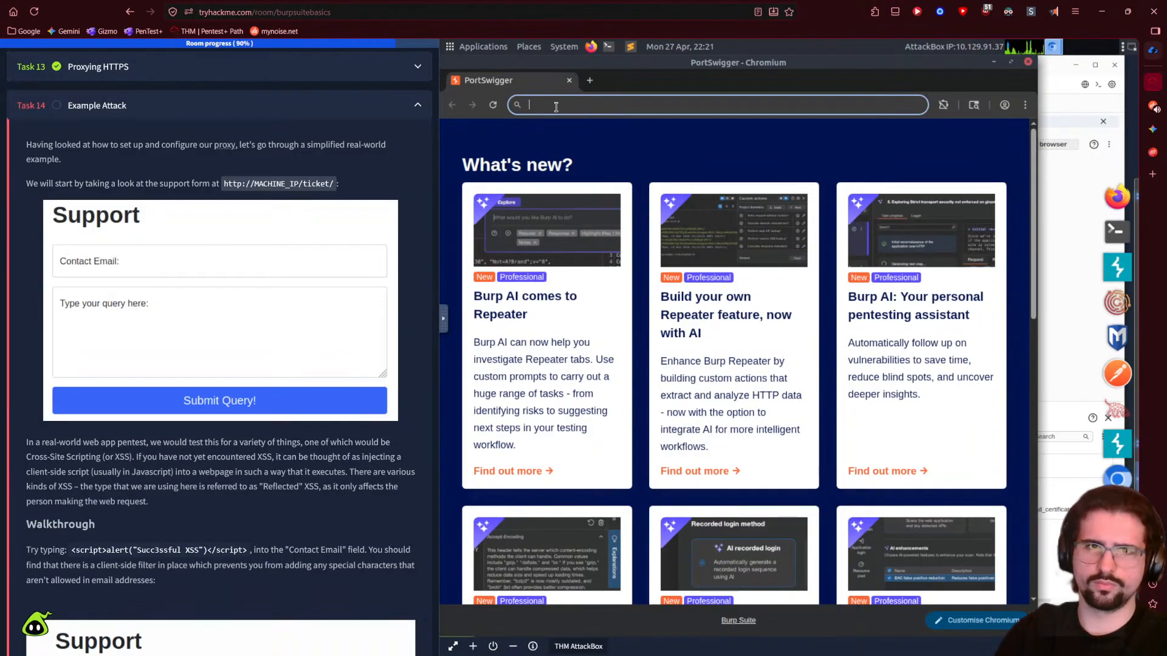
left_click(444, 320)
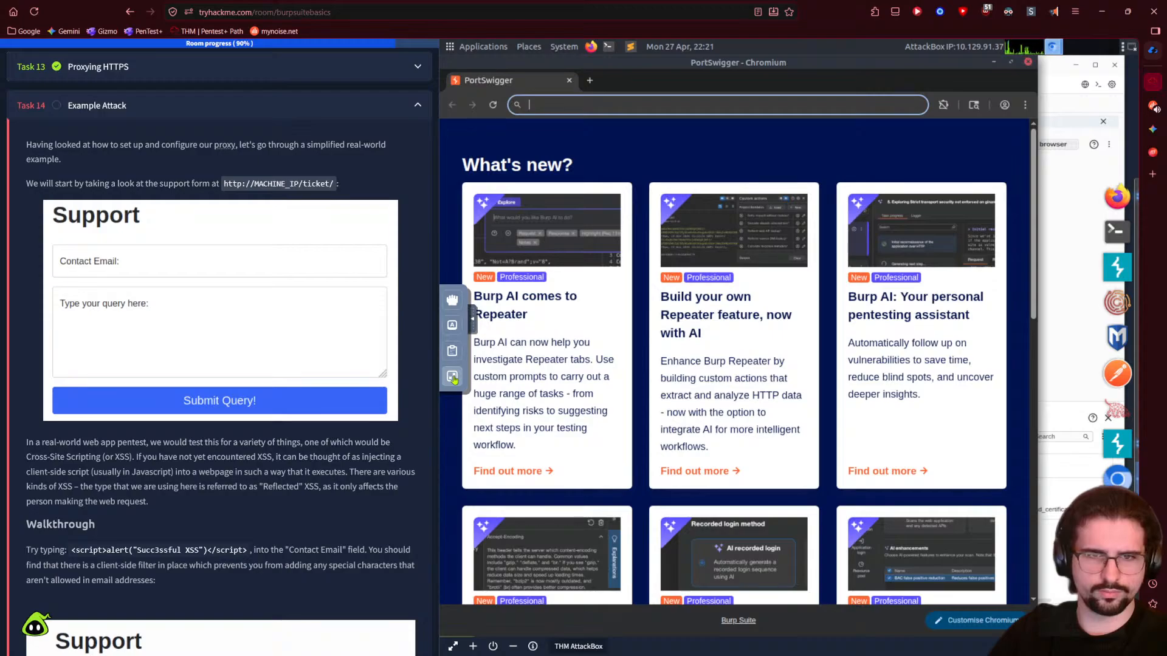
left_click(452, 323)
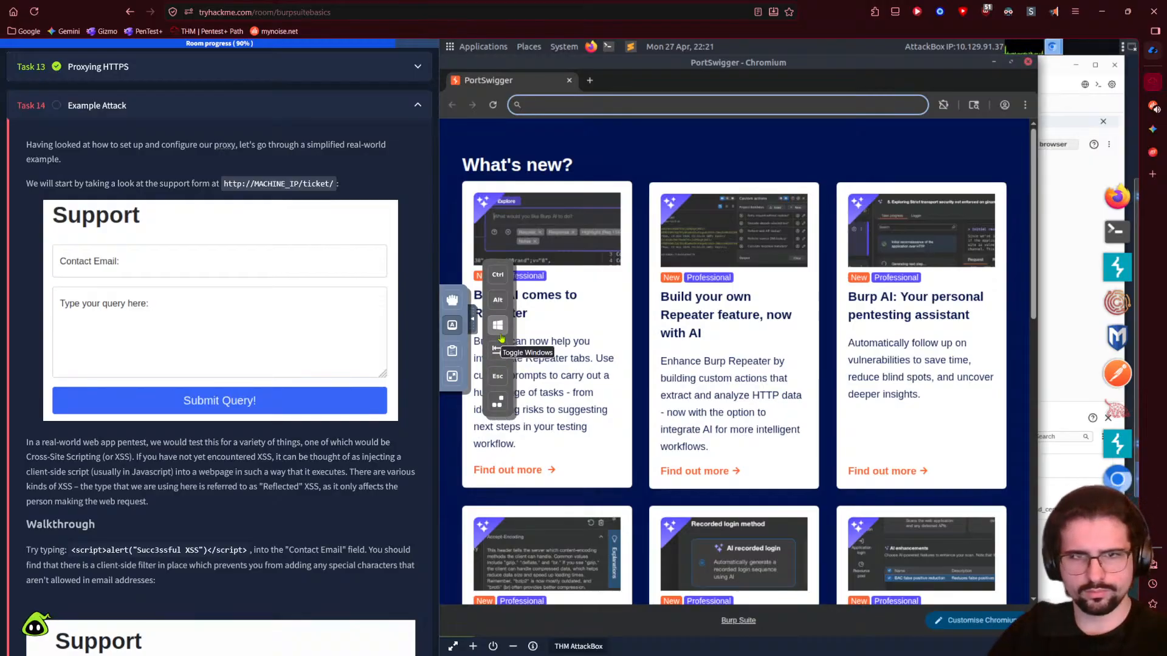
left_click(456, 309)
left_click(472, 317)
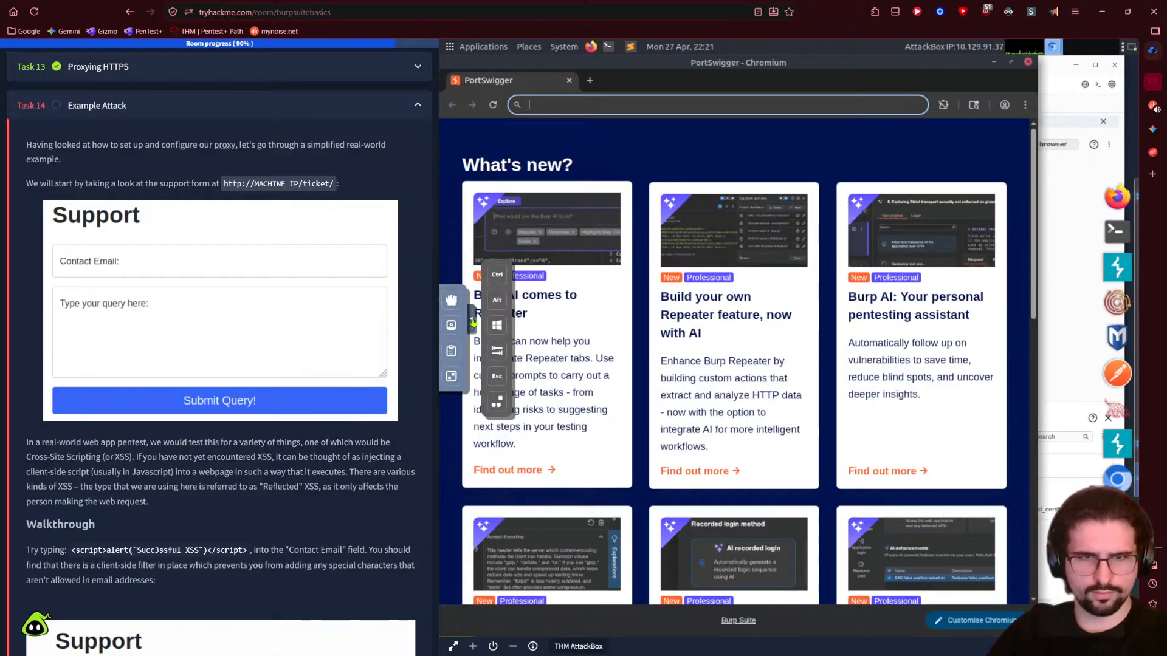
- Review the Burp Suite Basics room info, then switch to the myNoise Twin Black Lodges tab
scroll(321, 492, "down", 3)
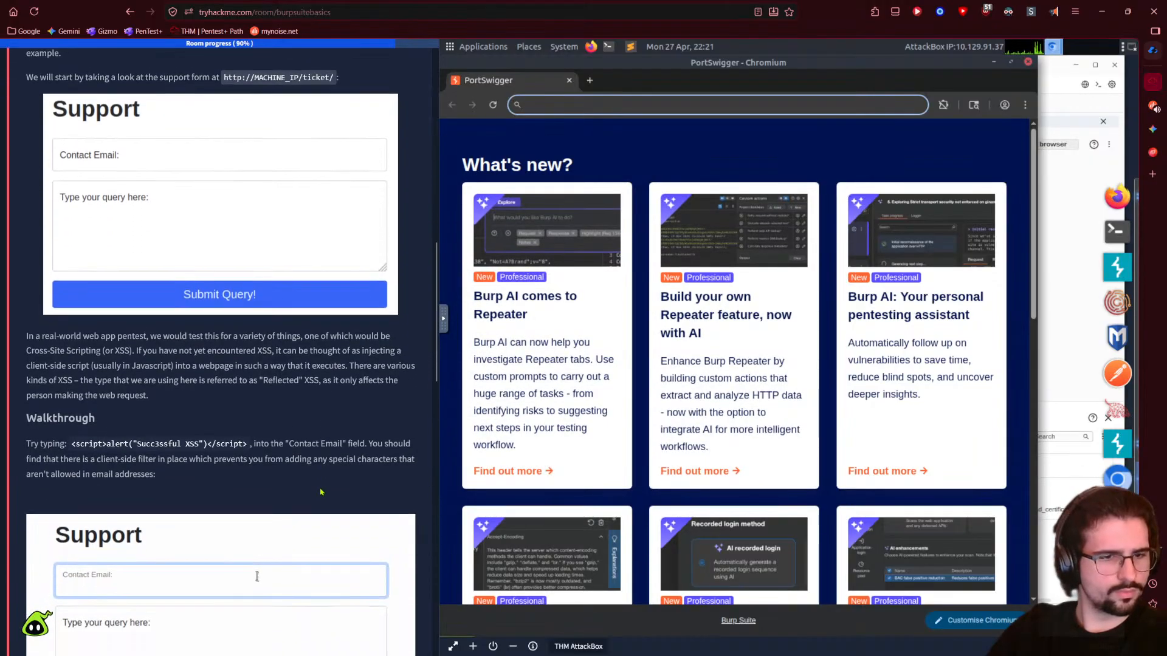
scroll(321, 491, "up", 6)
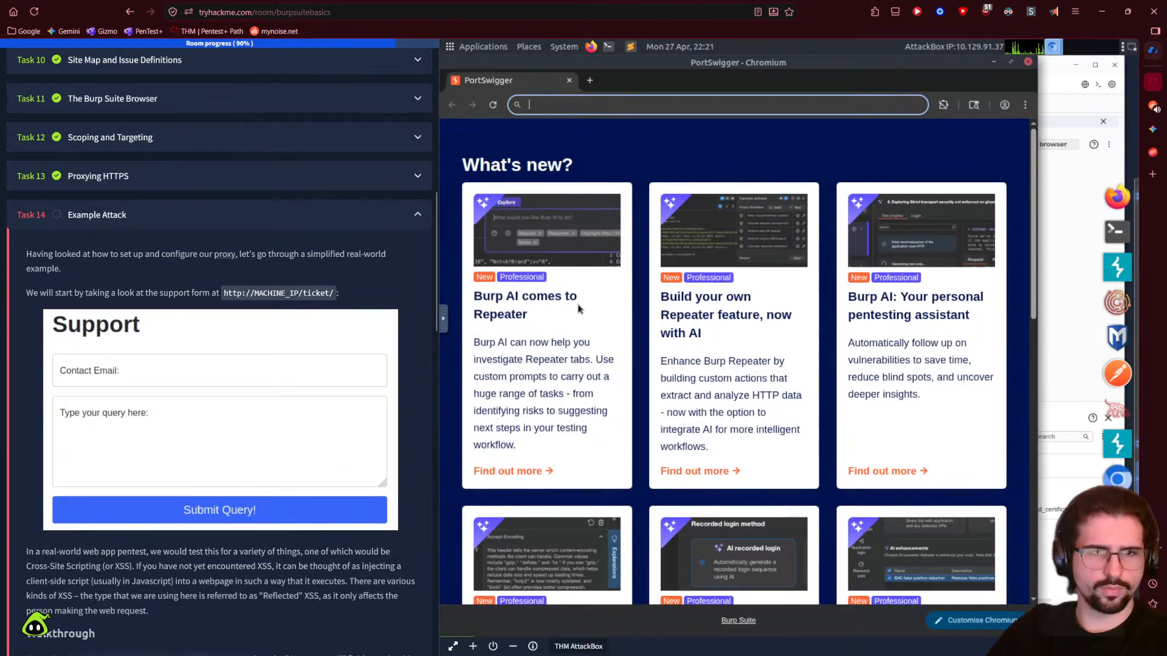
scroll(209, 466, "up", 17)
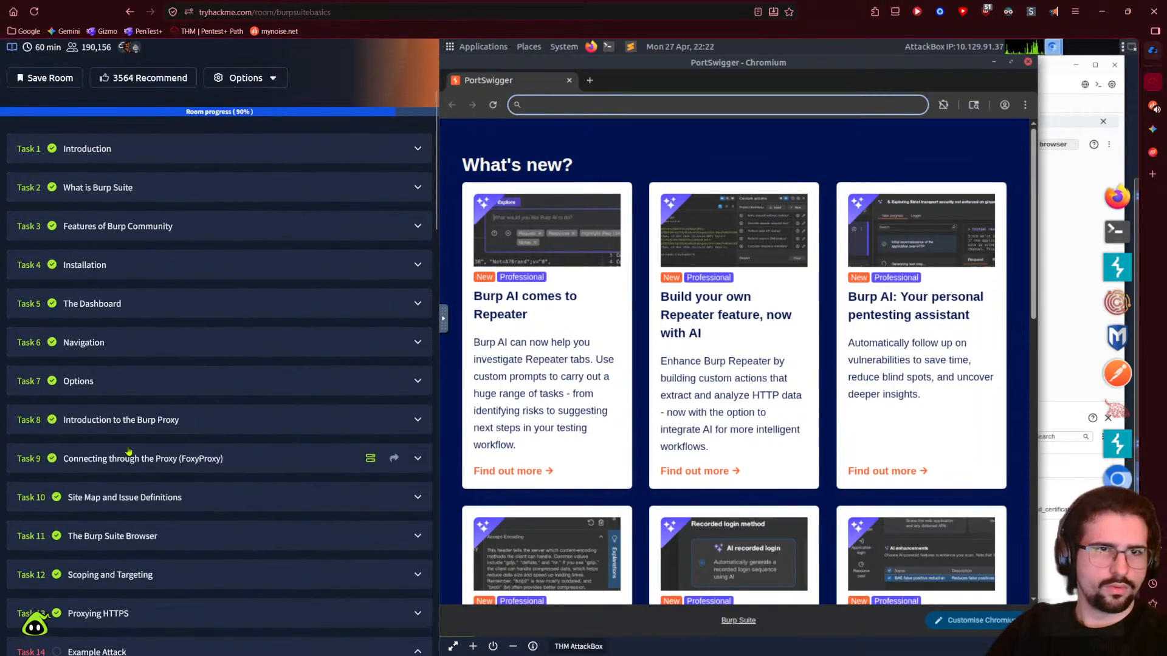
left_click(245, 271)
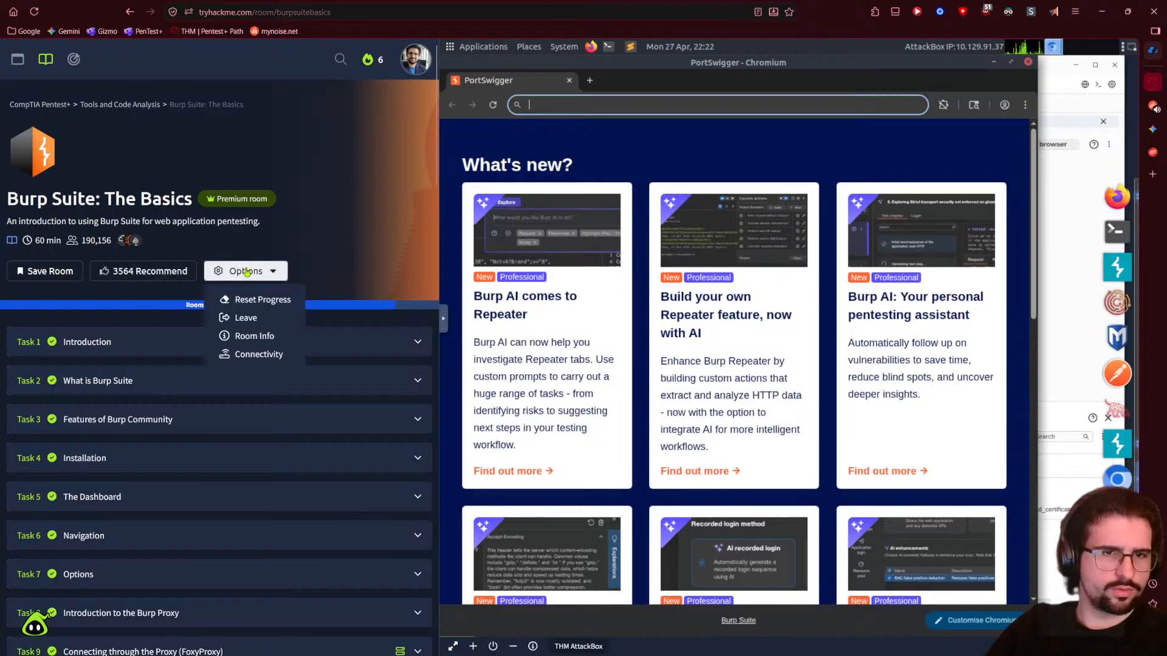
left_click(263, 337)
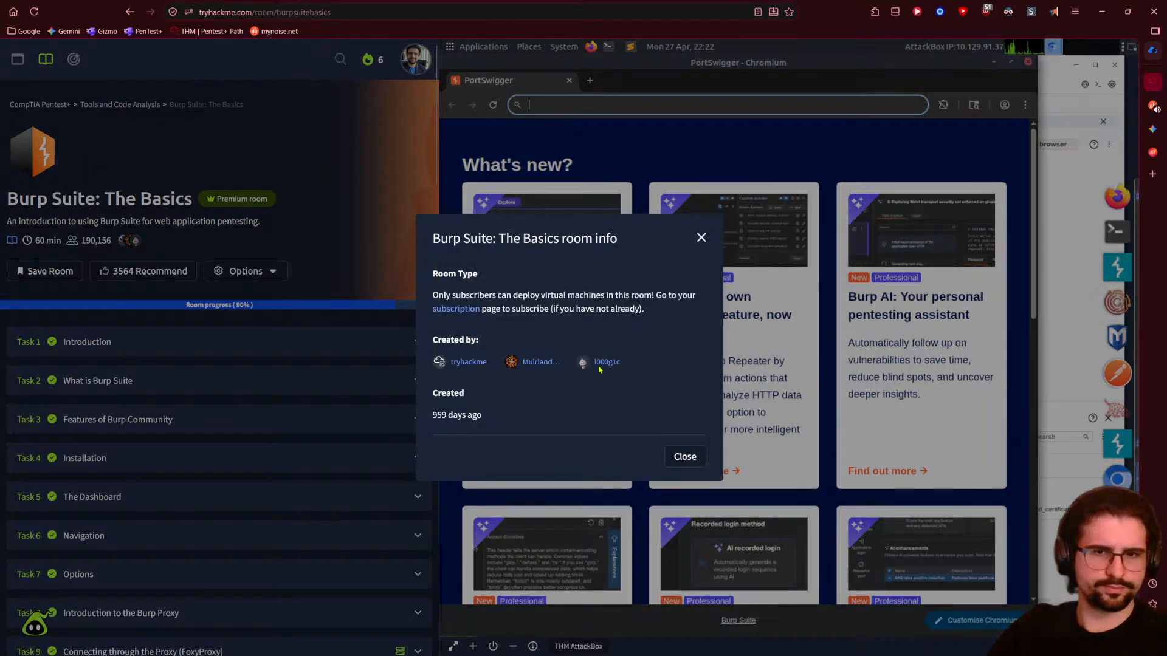
left_click(684, 458)
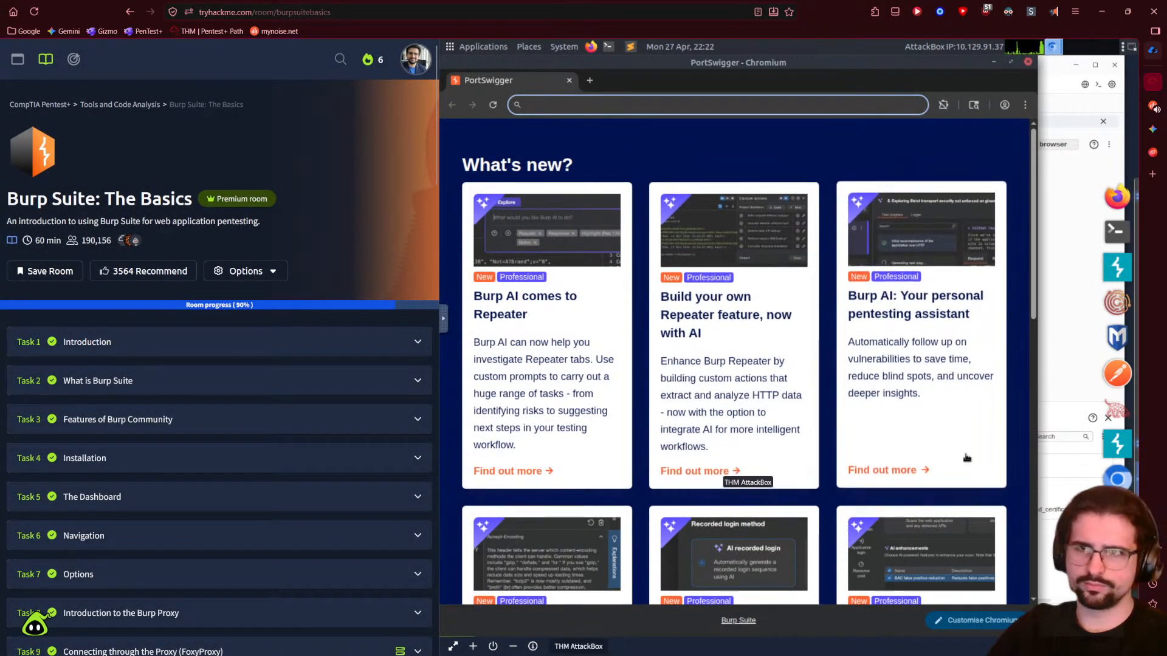
left_click(1070, 227)
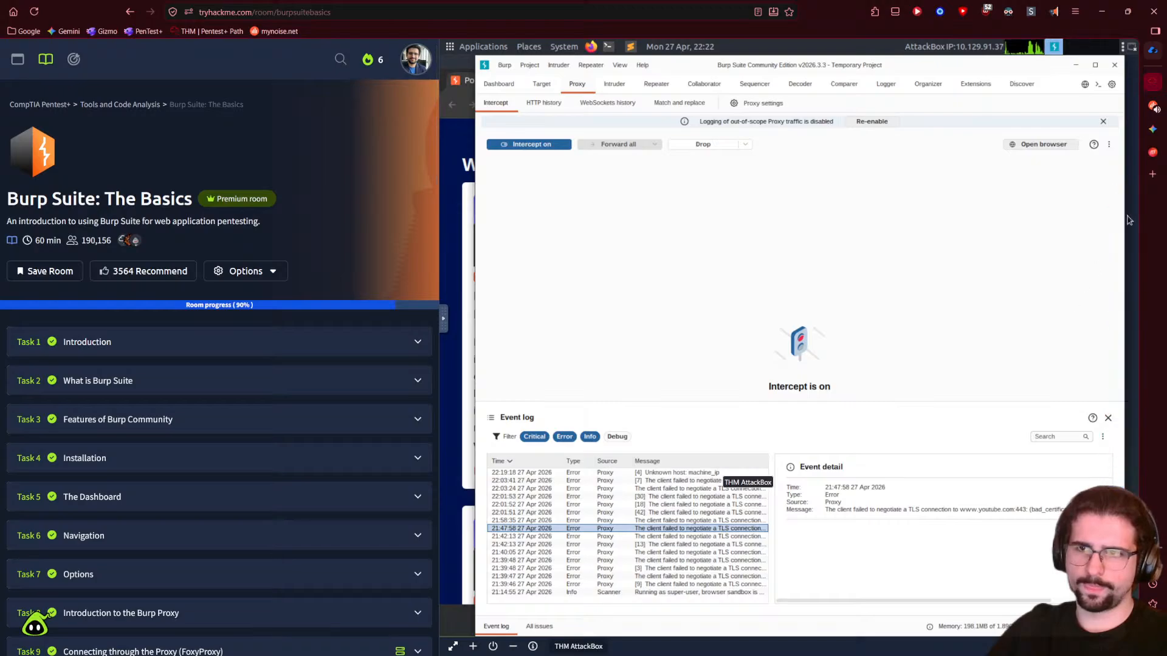
left_click(1152, 105)
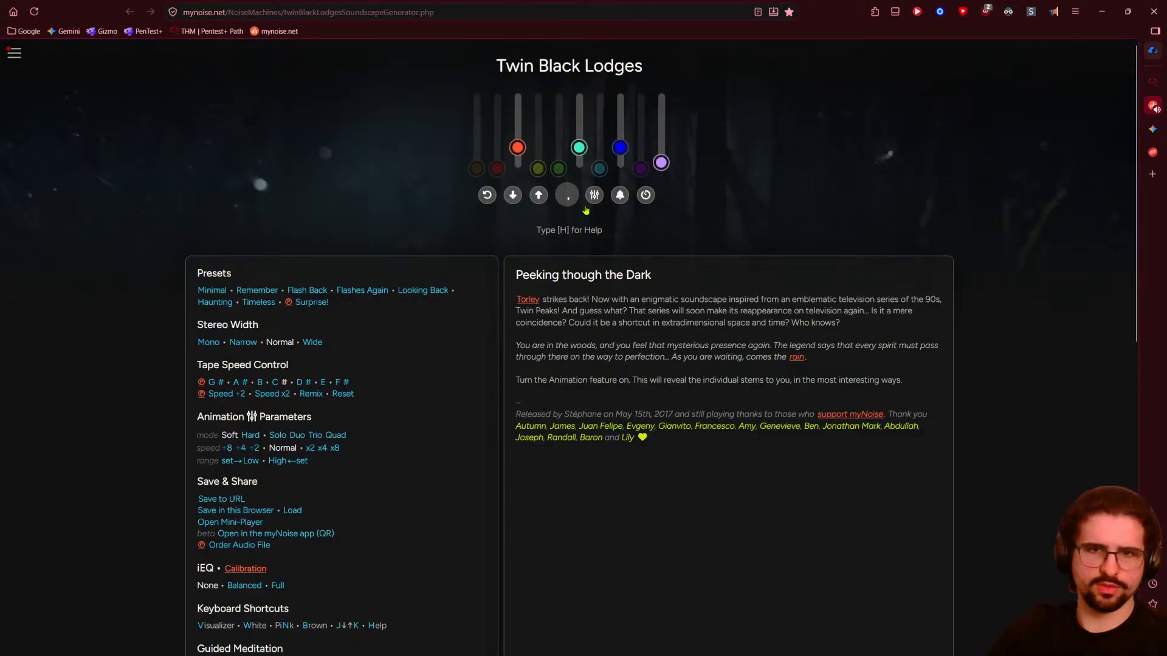
- Pause Twin Black Lodges, load the Haunting preset, and return to the TryHackMe tab
left_click(568, 195)
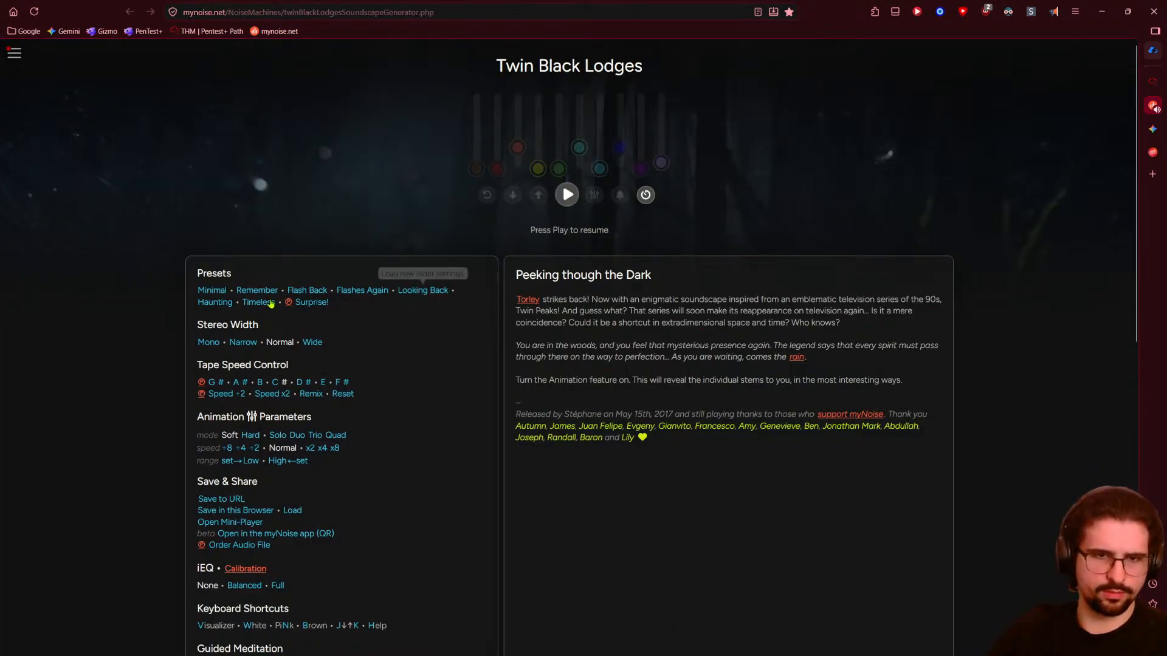
left_click(215, 307)
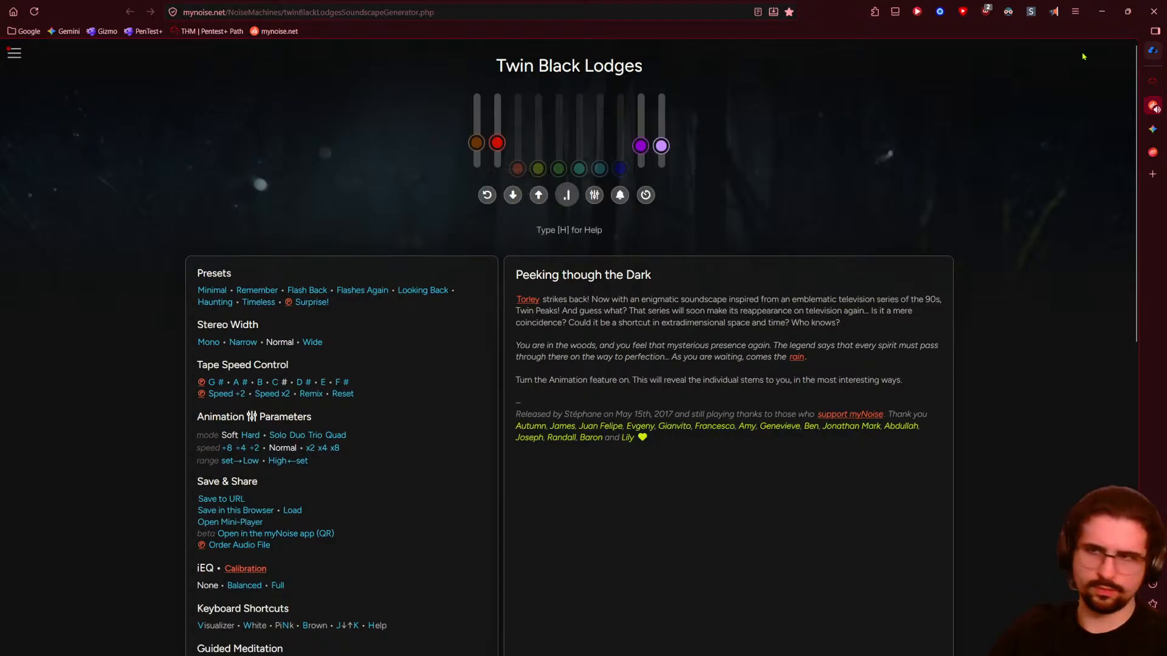
left_click(1152, 81)
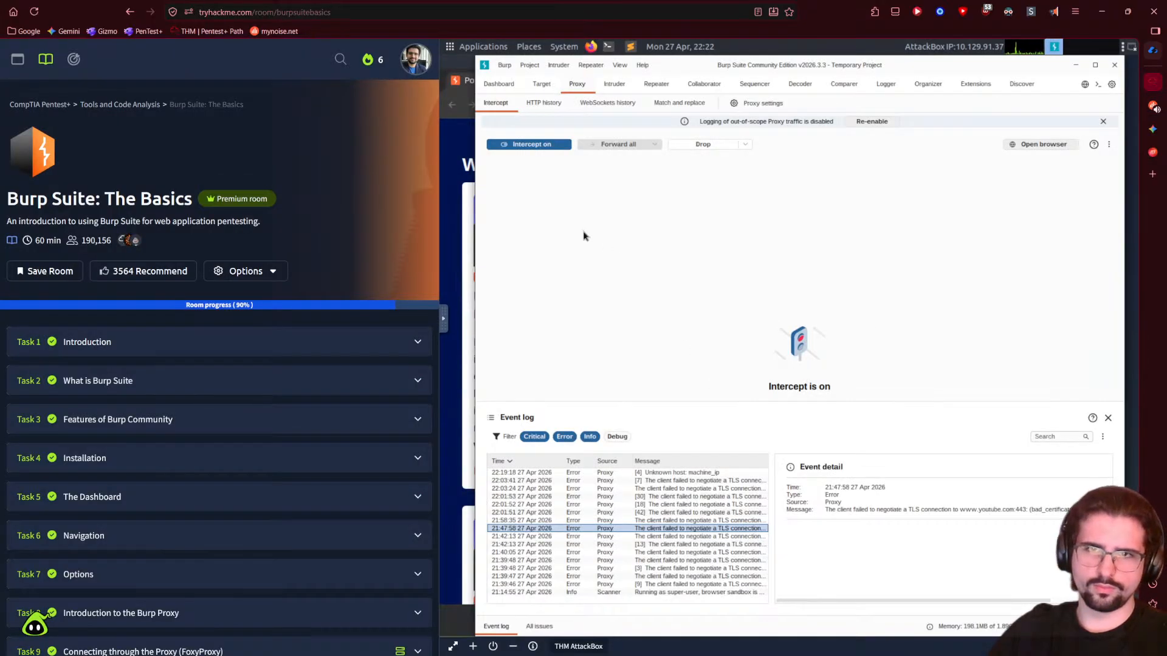
- Copy all URLs for host 10.129.166.219 from Burp's Target site map
left_click(543, 103)
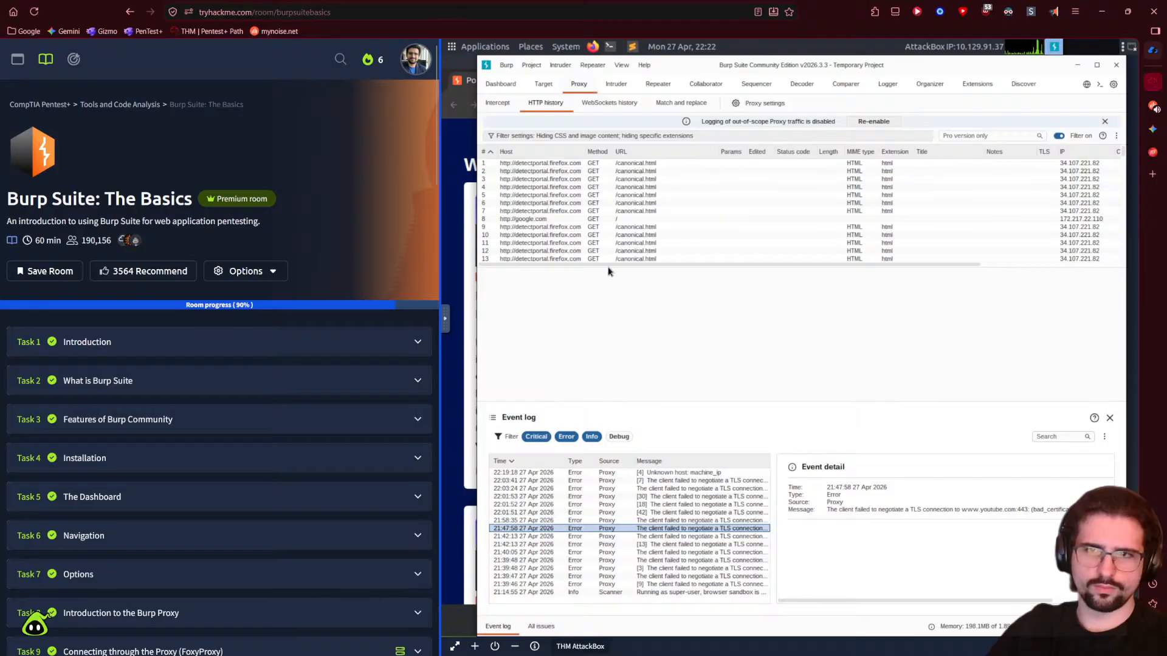
left_click(616, 85)
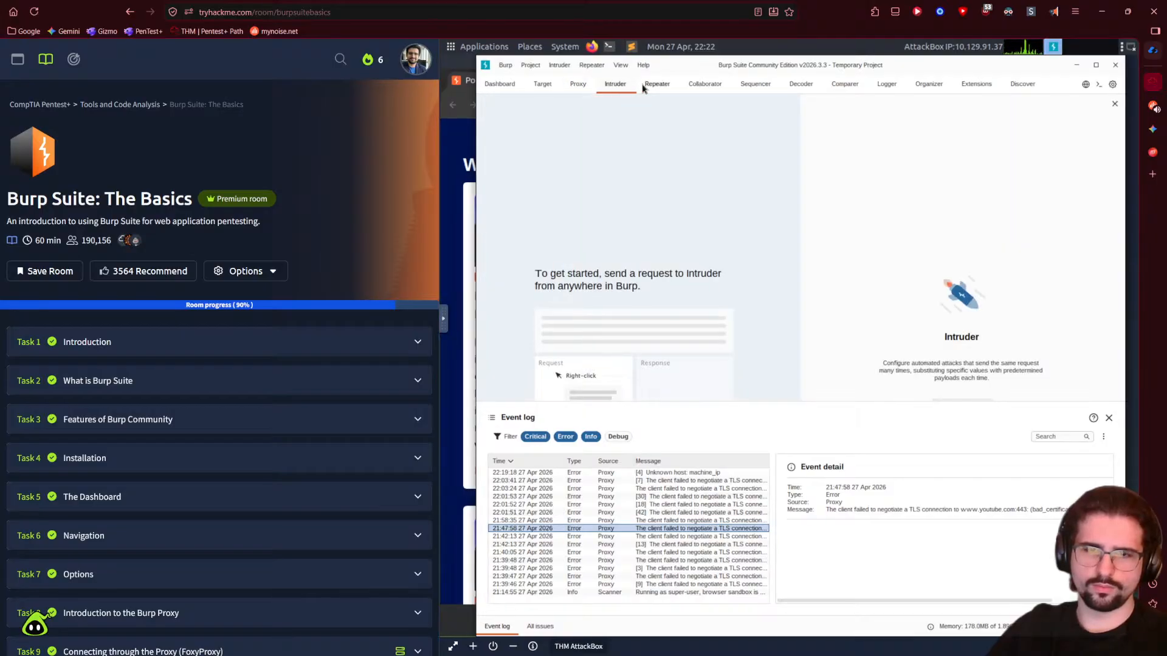
left_click(540, 85)
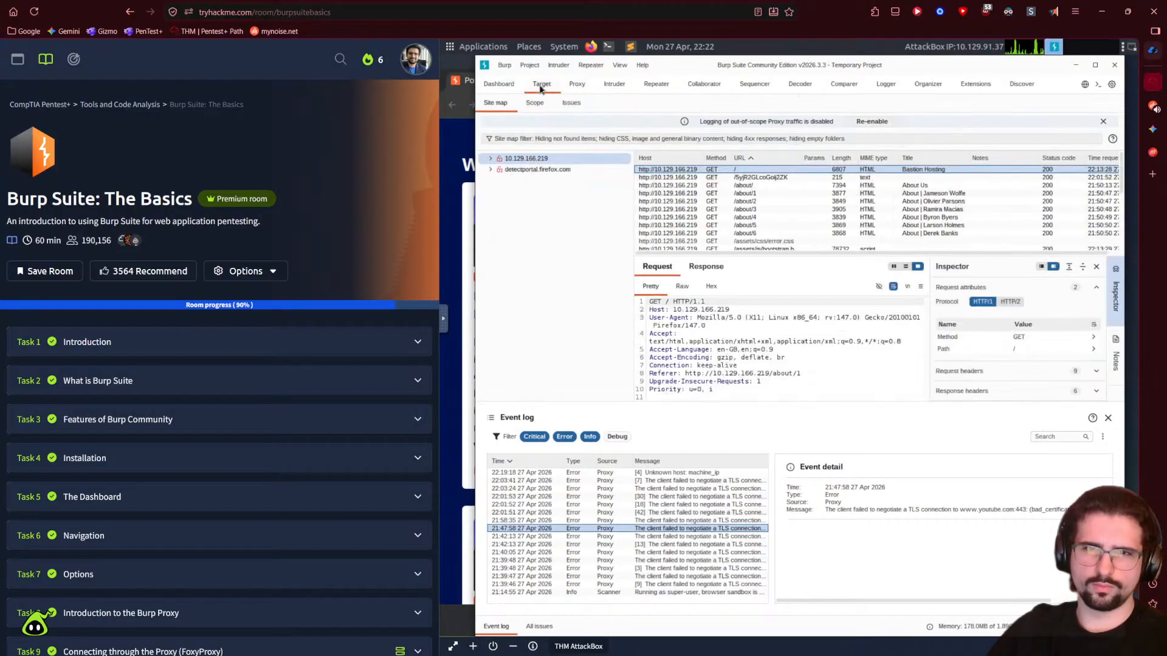
right_click(530, 159)
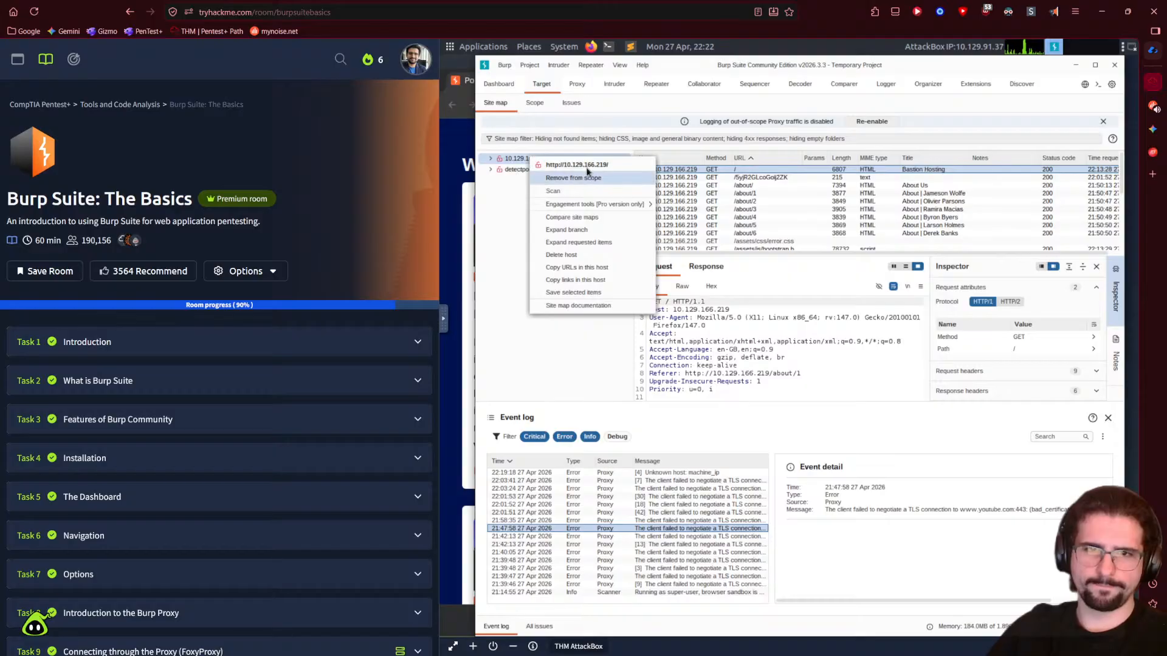
left_click(589, 268)
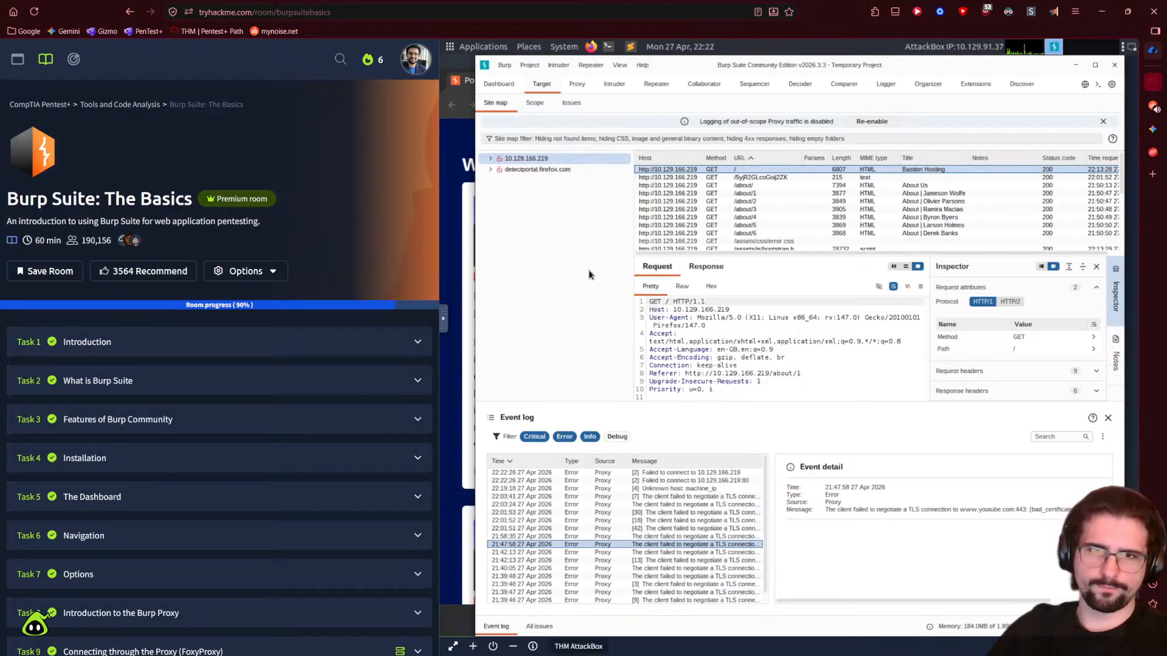
left_click(449, 157)
left_click(593, 106)
key("ctrl+v")
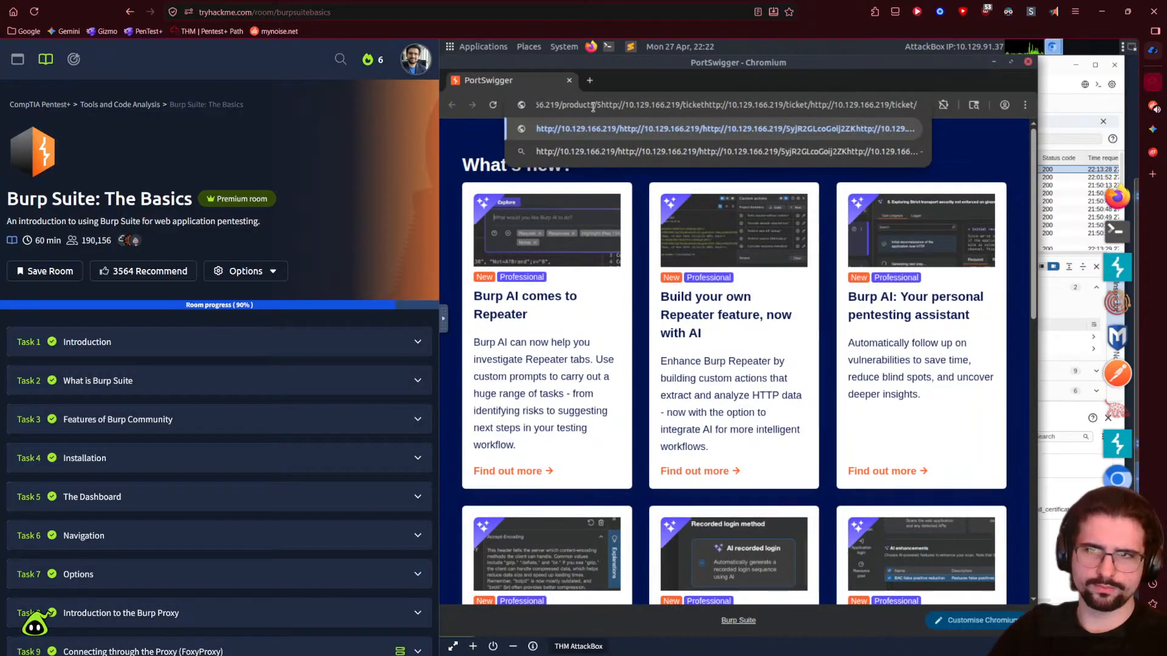
key("ctrl+z")
key("ctrl+v")
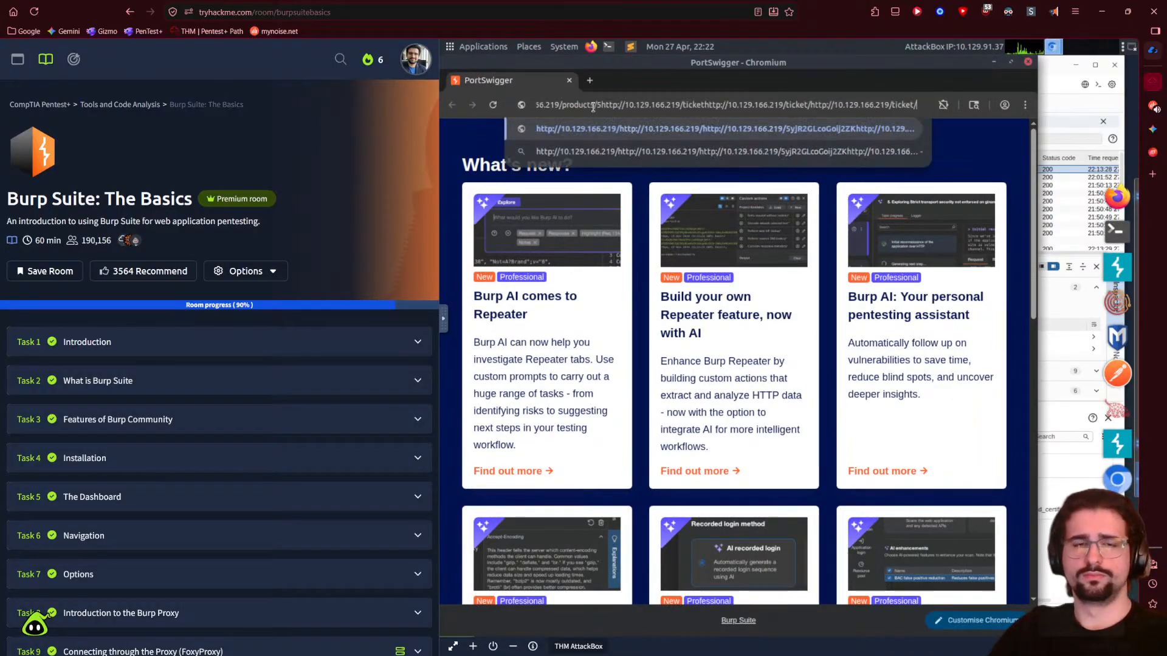
key("BackSpace")
key("BackSpace")
key("BackSpace")
key("BackSpace")
key("BackSpace")
key("BackSpace")
key("BackSpace")
key("BackSpace")
key("BackSpace")
key("BackSpace")
key("BackSpace")
key("BackSpace")
key("BackSpace")
key("BackSpace")
key("BackSpace")
key("BackSpace")
key("BackSpace")
key("BackSpace")
key("BackSpace")
key("BackSpace")
key("BackSpace")
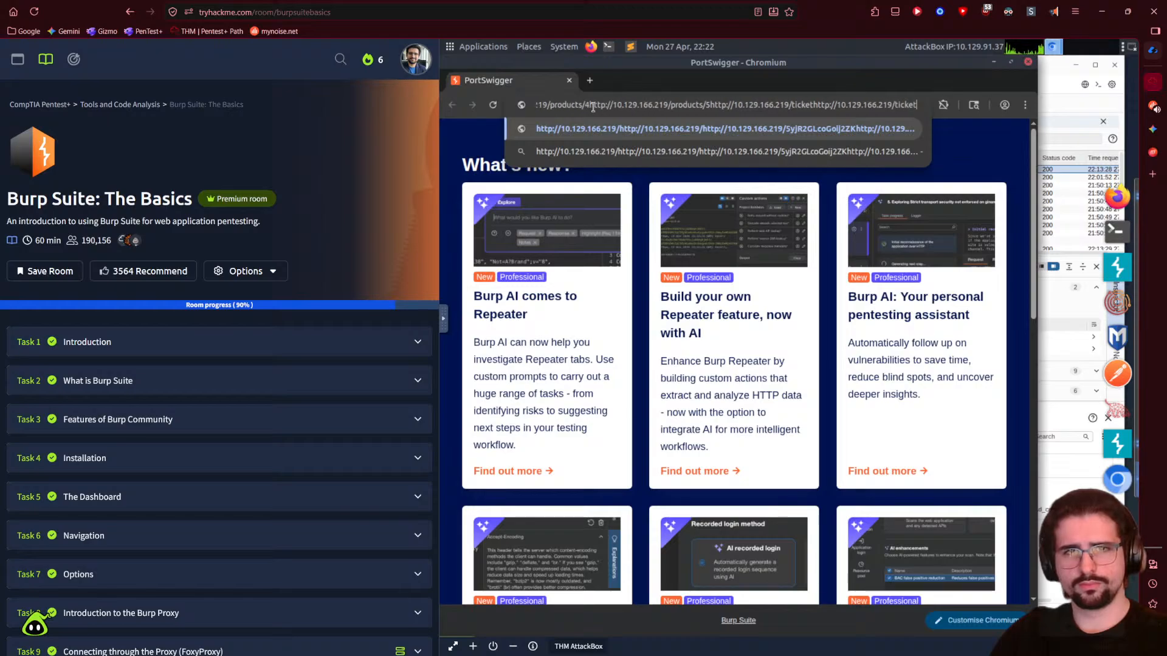
key("BackSpace")
key("BackSpace")
key("BackSpace")
key("BackSpace")
key("BackSpace")
key("BackSpace")
key("BackSpace")
key("BackSpace")
key("BackSpace")
key("BackSpace")
key("BackSpace")
key("BackSpace")
key("BackSpace")
key("BackSpace")
key("BackSpace")
key("BackSpace")
key("BackSpace")
key("BackSpace")
key("BackSpace")
key("BackSpace")
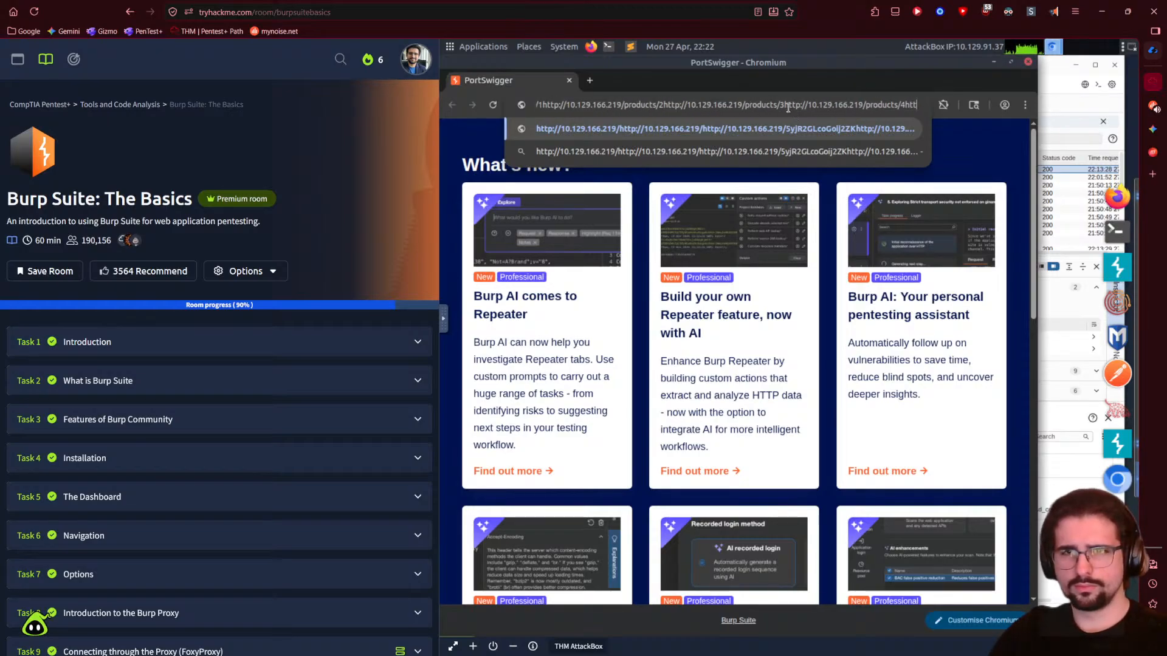
left_click_drag(834, 107, 863, 107)
key("ctrl+c")
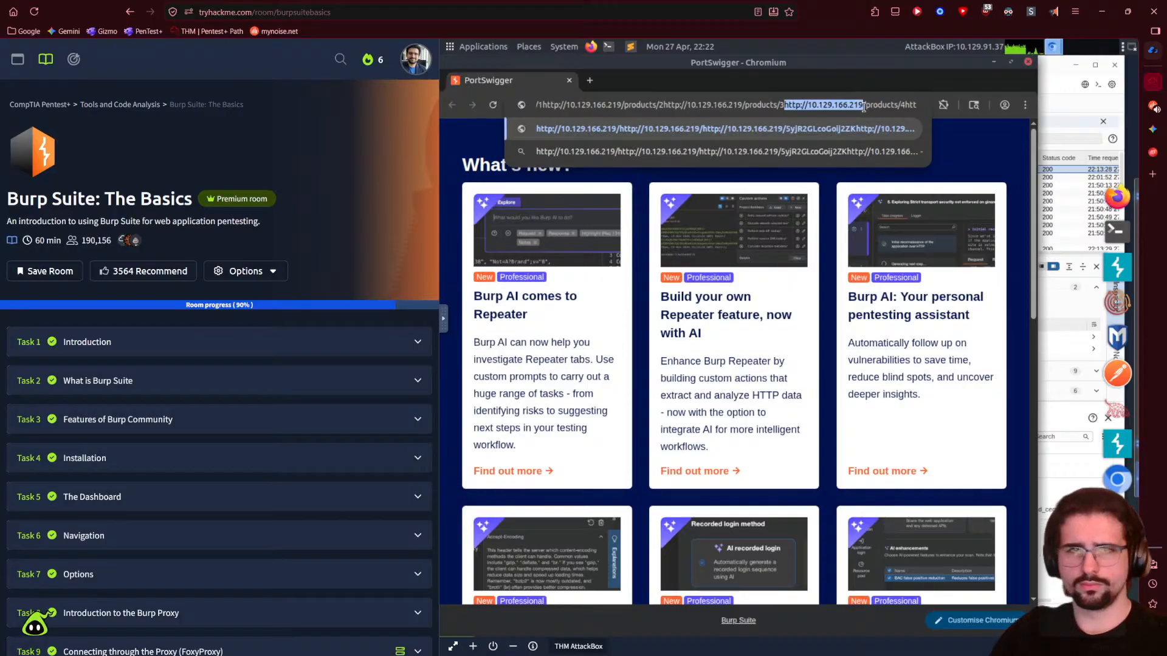
key("ctrl+a")
key("BackSpace")
key("ctrl+v")
key("Return")
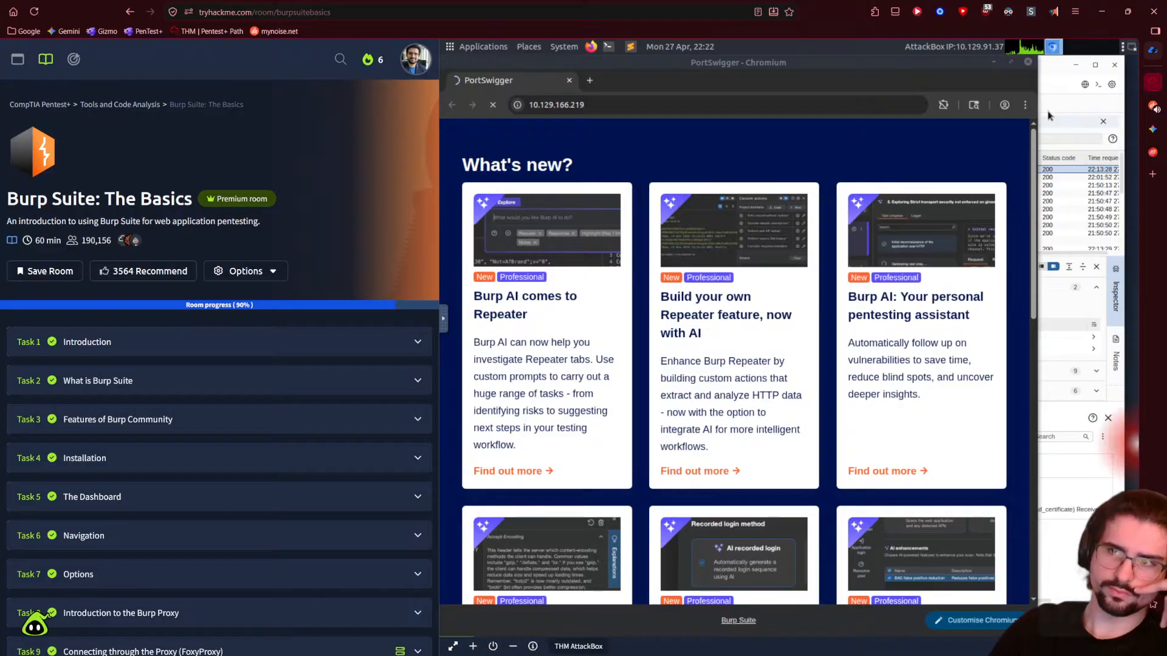
- Turn off request interception in Burp Suite's Proxy Intercept view
left_click(1057, 79)
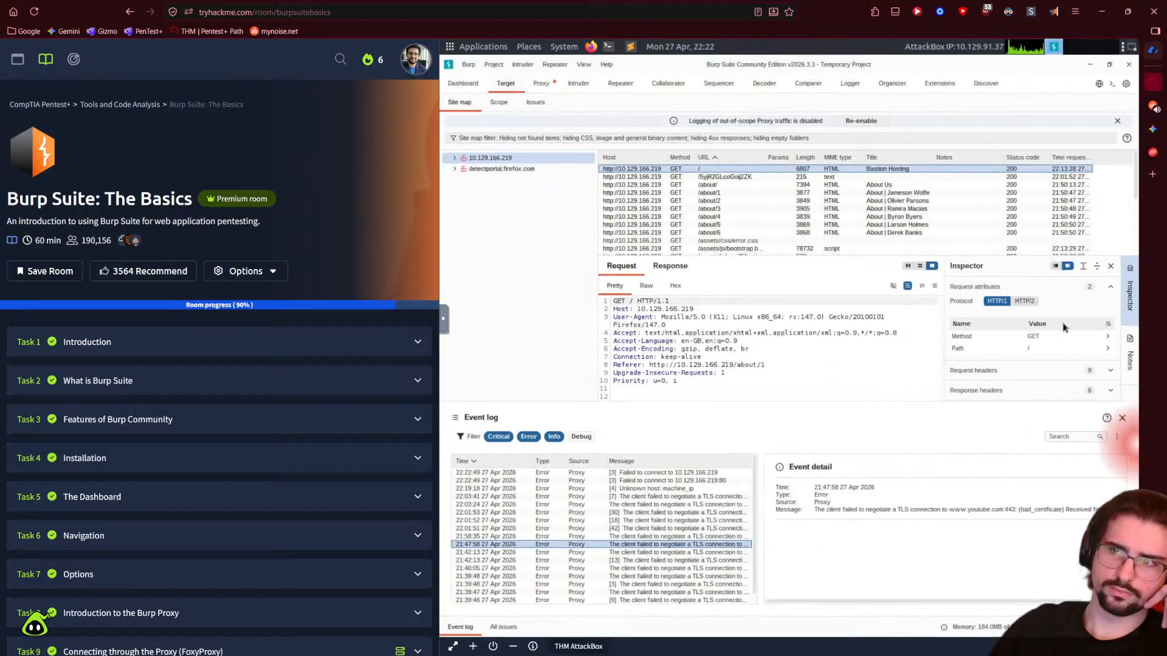
left_click(540, 84)
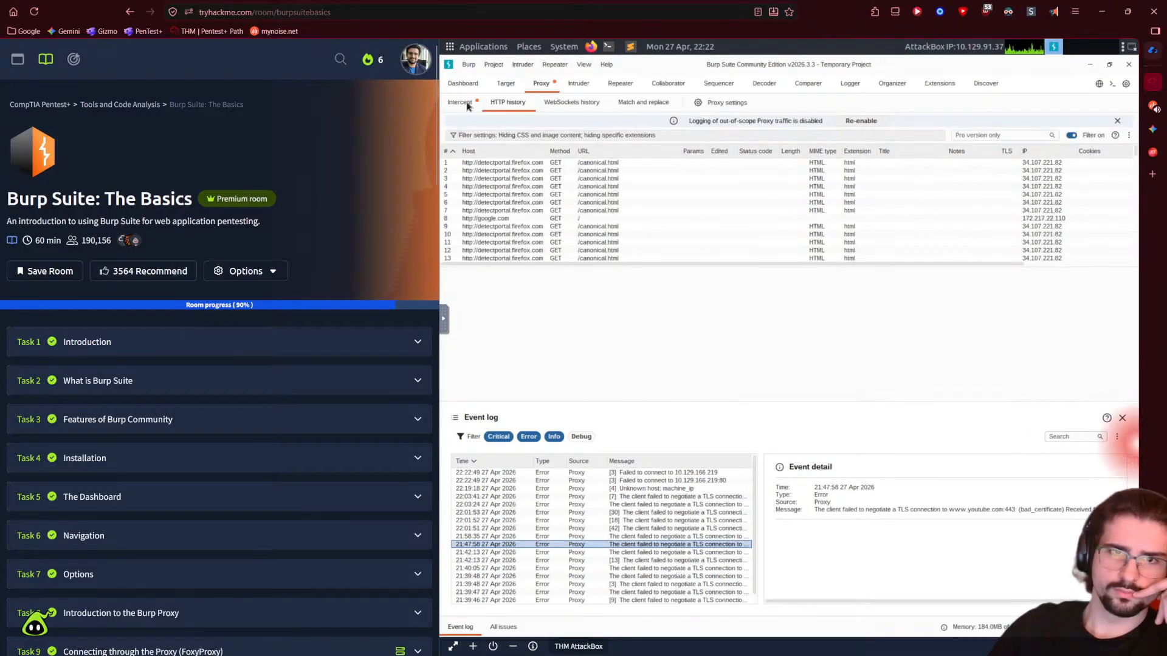
left_click(459, 102)
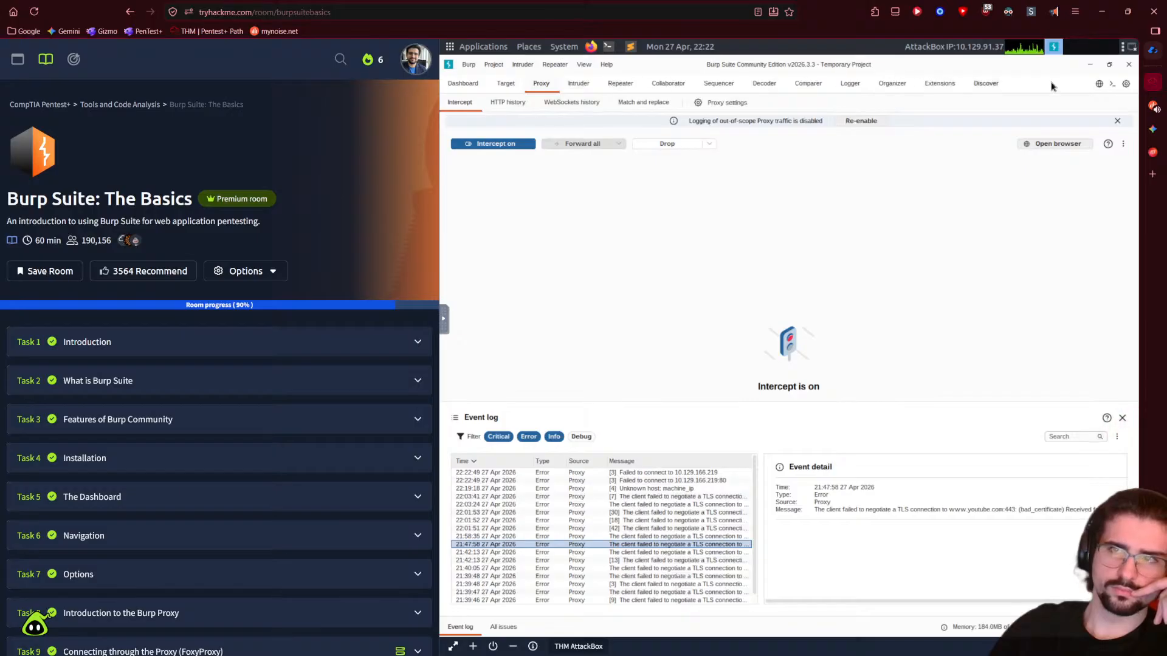
mouse_move(441, 129)
left_mouse_down()
mouse_move(495, 130)
mouse_move(444, 130)
left_mouse_up()
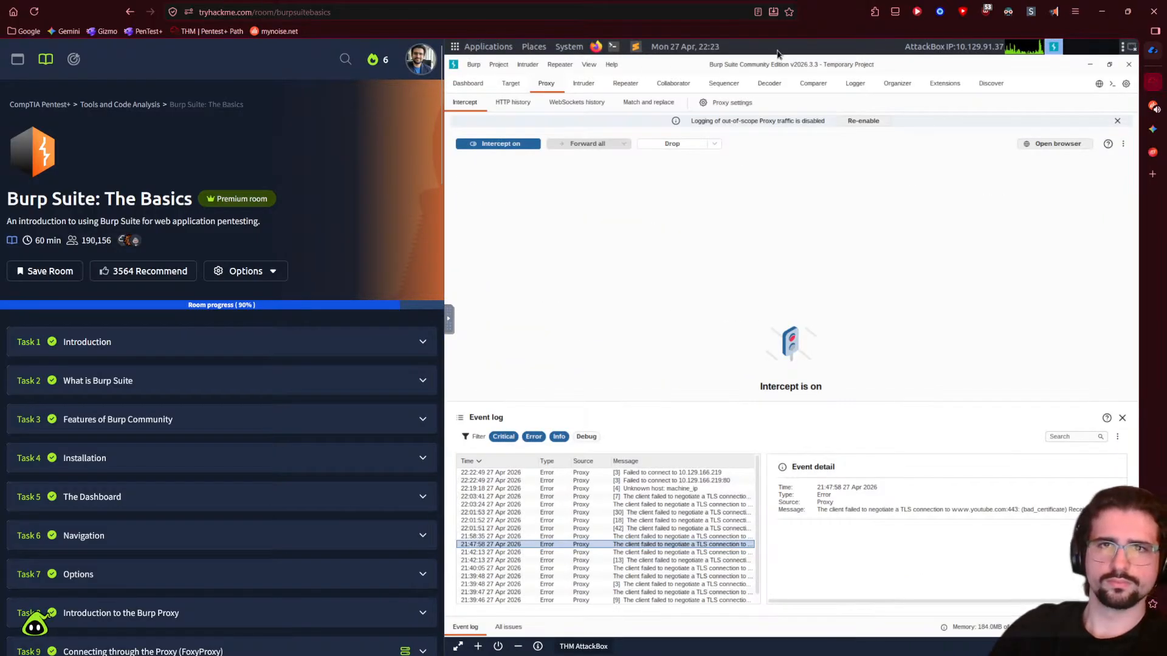
left_click(1108, 64)
left_click(466, 183)
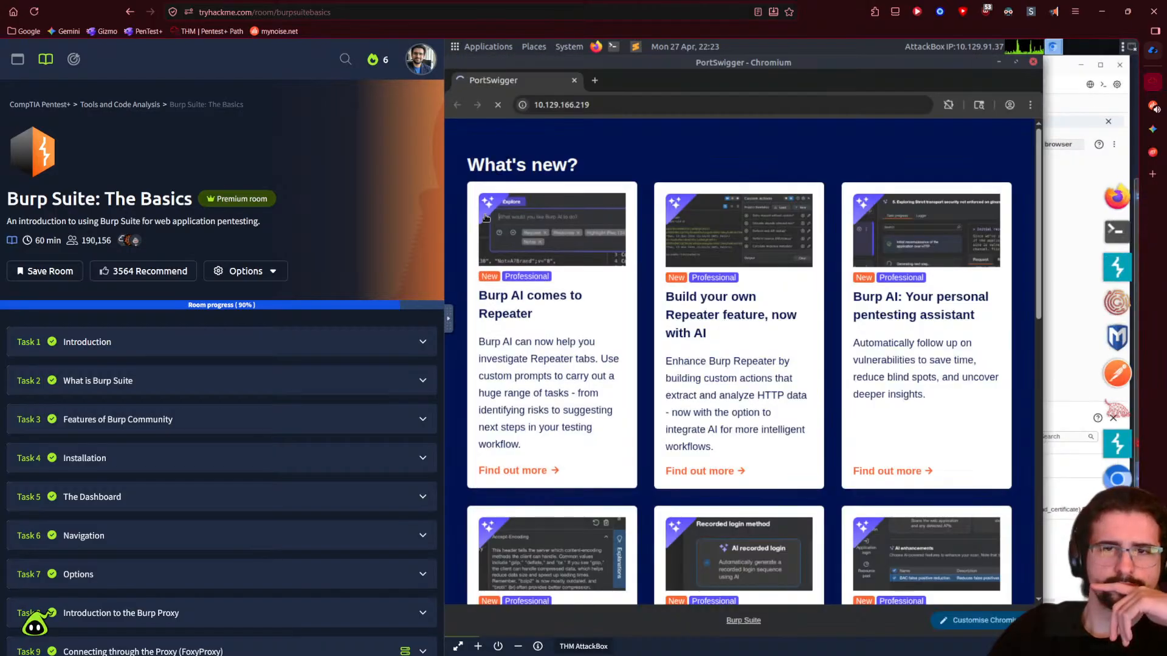
left_click(1070, 235)
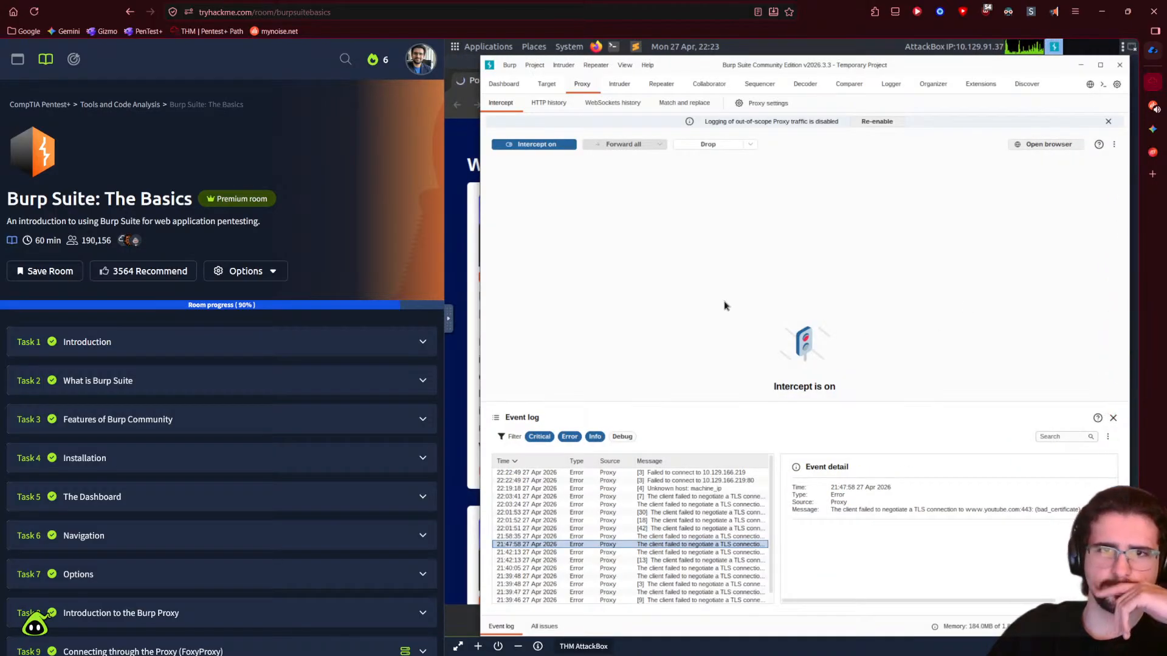
left_click(559, 148)
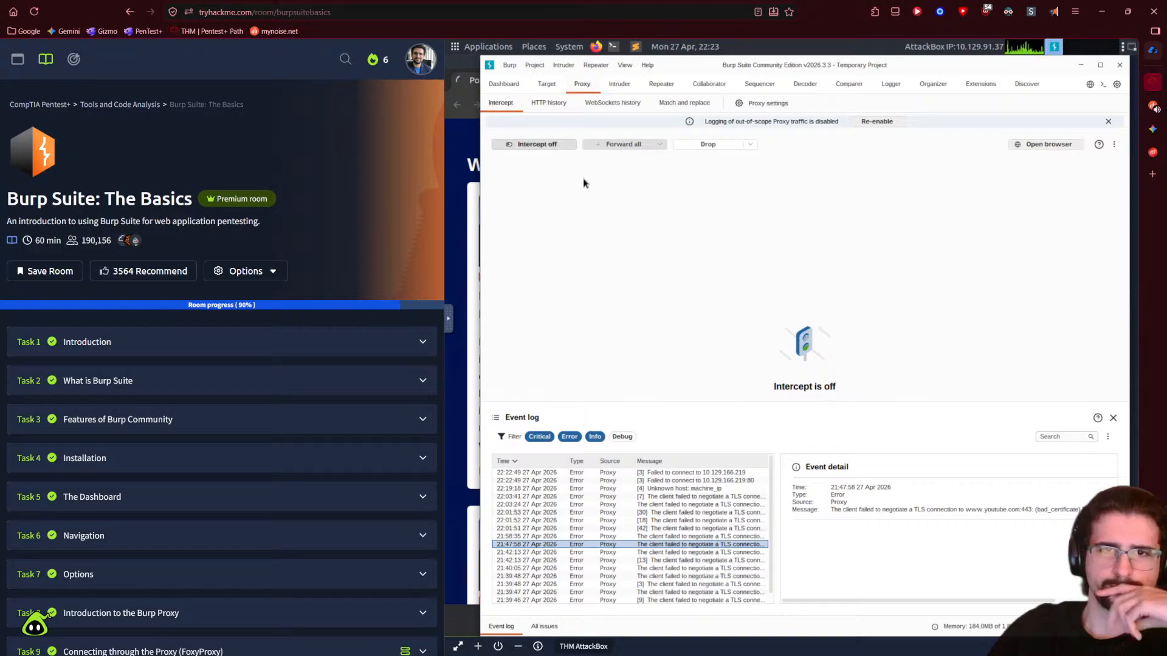
- Retry loading 10.129.166.219 in the Chromium browser, then close Chromium
left_click(474, 169)
left_click(499, 106)
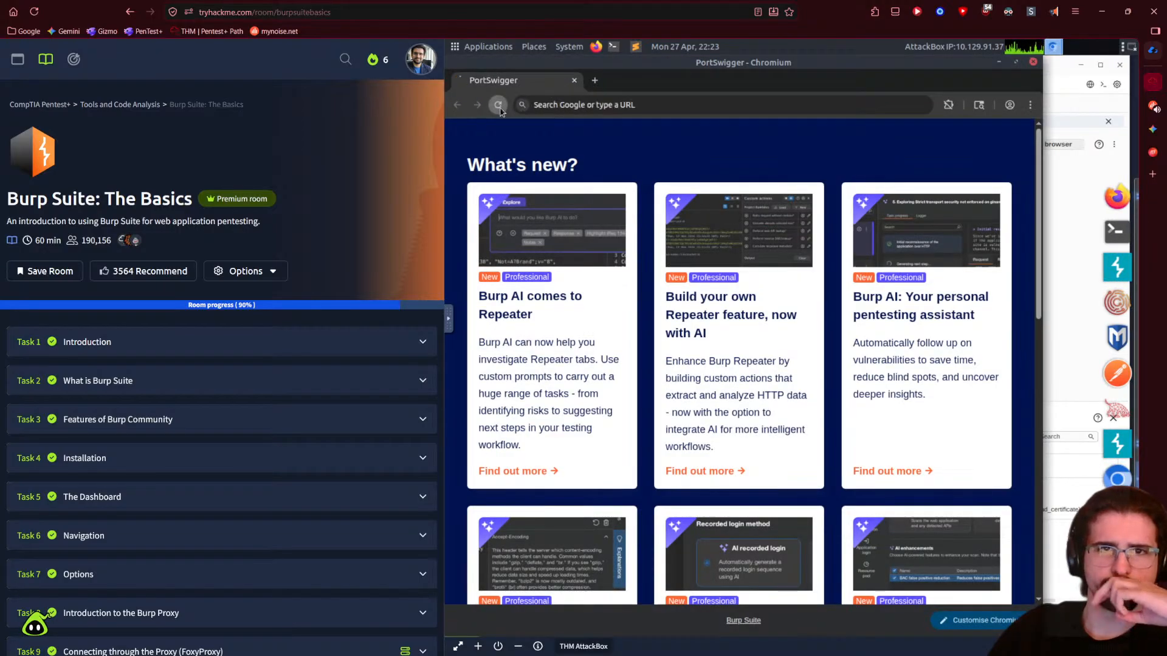
left_click(615, 108)
type("10.129.166.219")
key("Return")
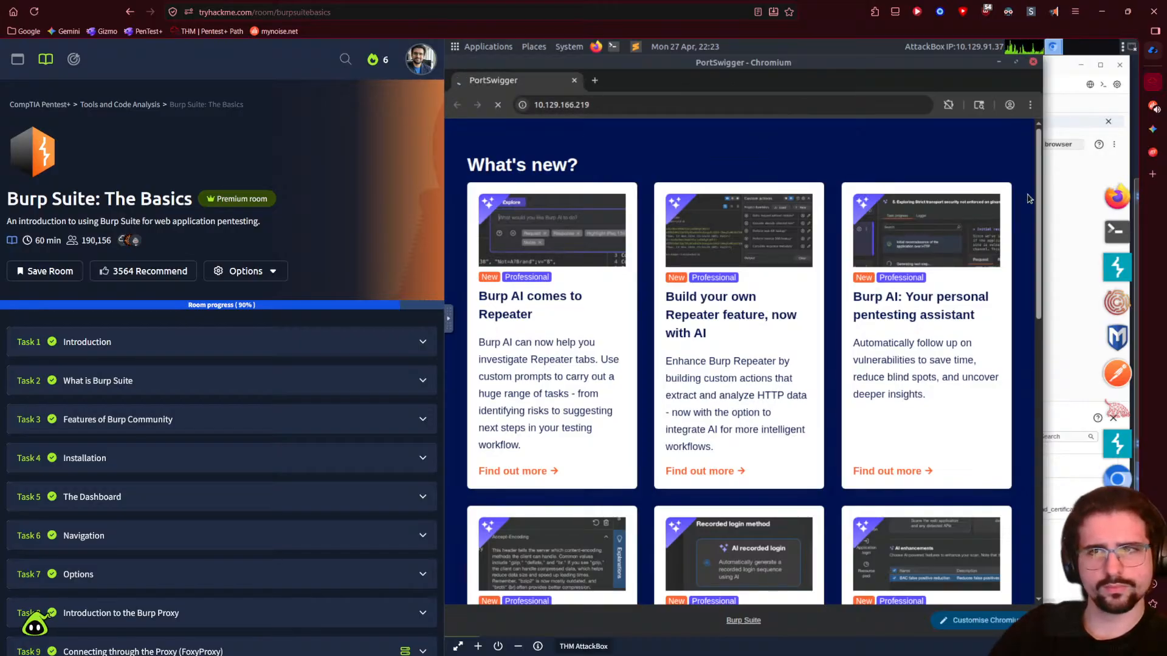
left_click(1033, 62)
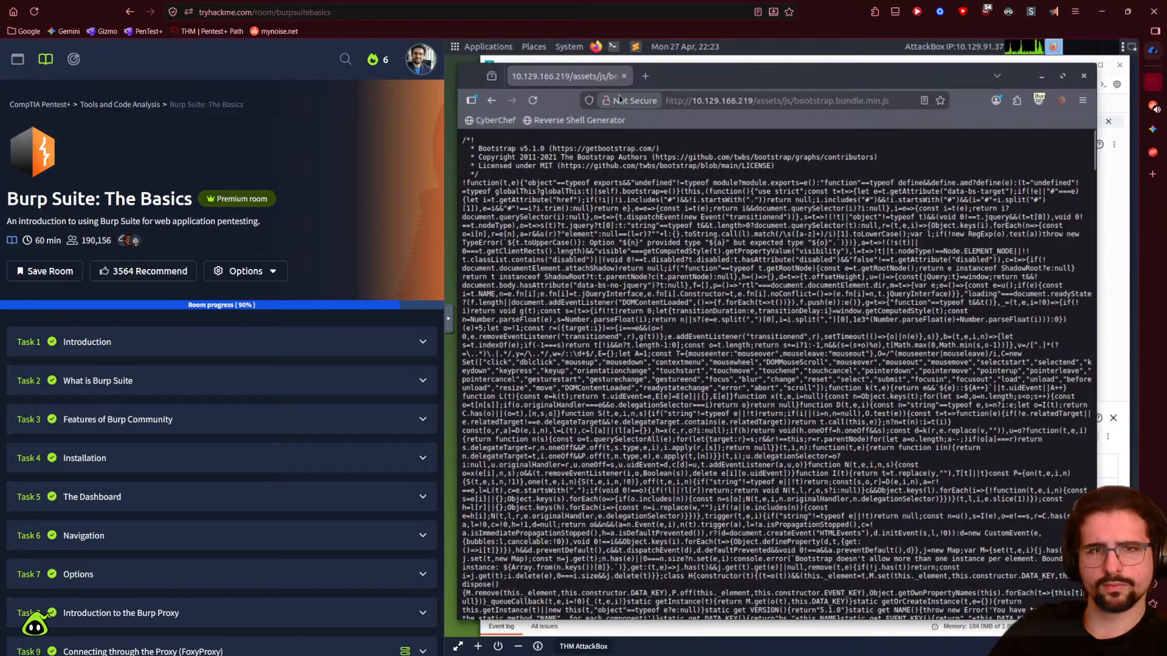
- Replace the bootstrap tab with a new Firefox tab showing the target's Contact us! page
left_click(646, 76)
left_click(624, 76)
left_click(654, 102)
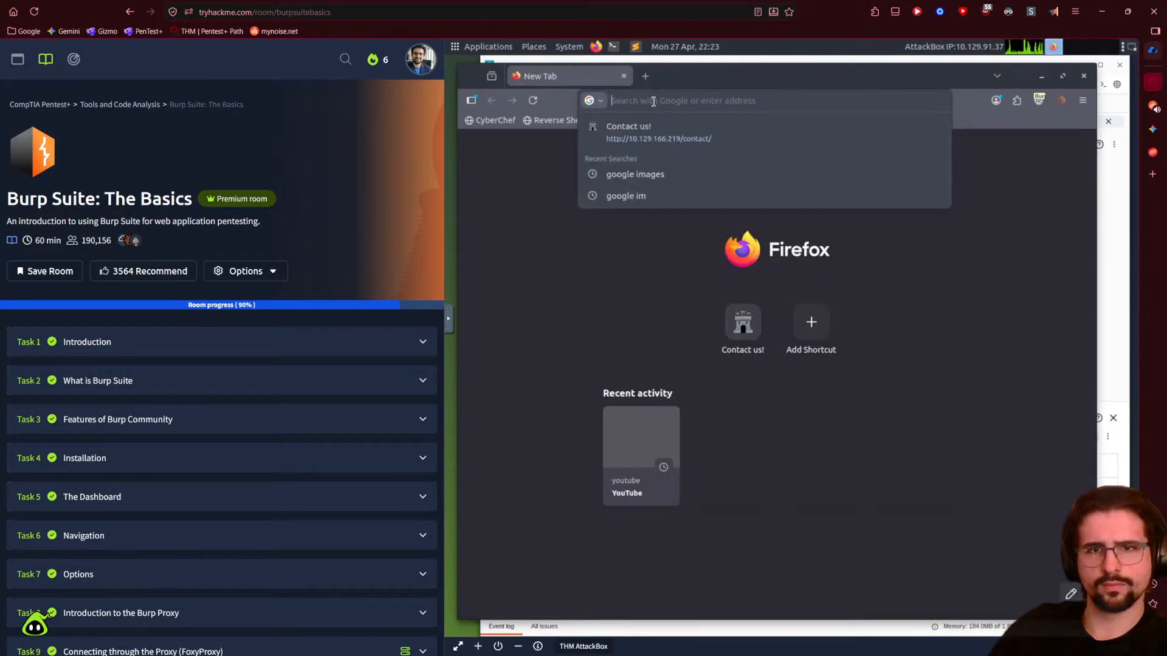
left_click(649, 133)
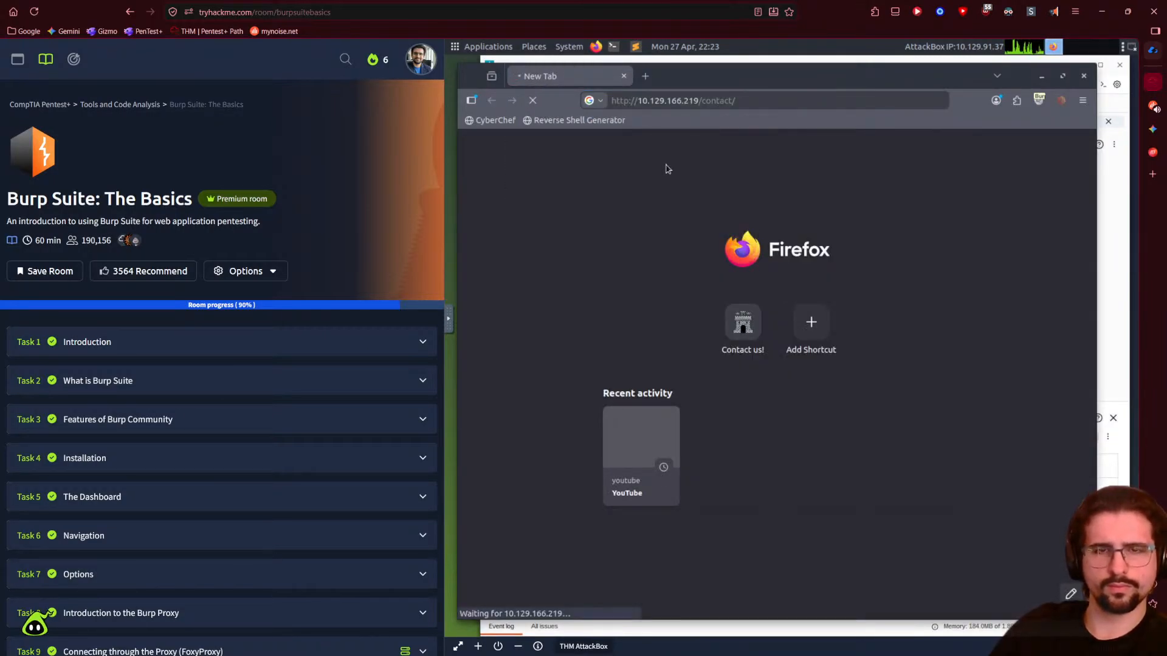
- Toggle interception, reload 10.129.166.219 and its Contact us! page in Firefox, then open a terminal
left_click(1112, 276)
left_click(528, 144)
left_click(477, 175)
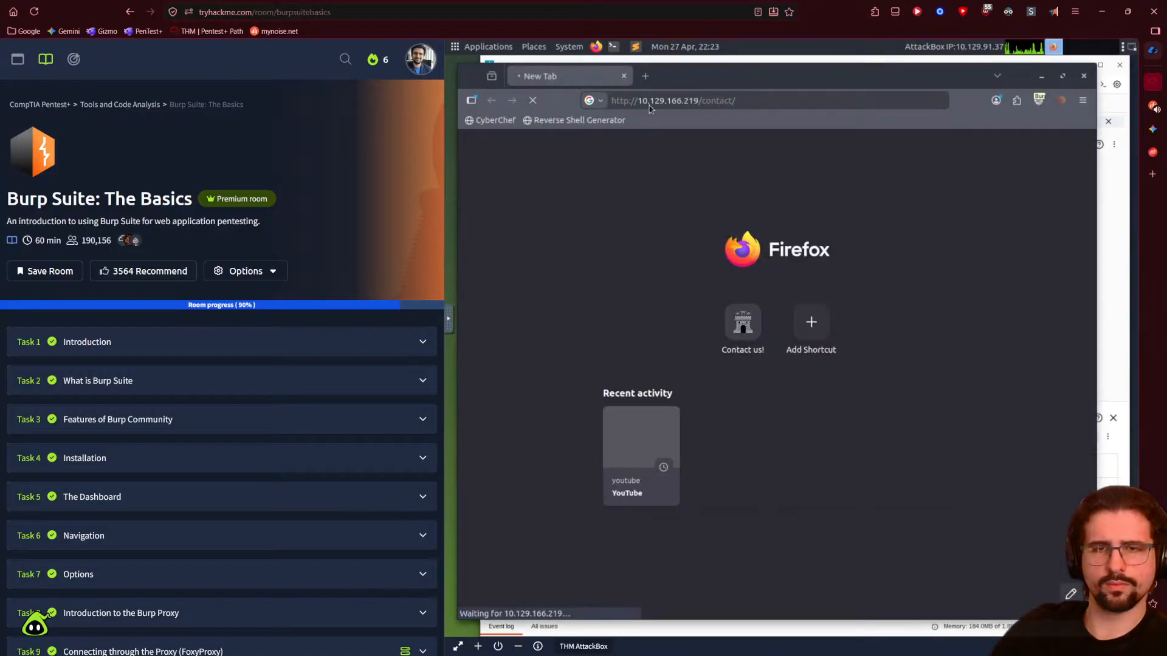
left_click(749, 101)
key("BackSpace")
key("BackSpace")
key("BackSpace")
key("BackSpace")
key("BackSpace")
key("BackSpace")
key("BackSpace")
key("BackSpace")
key("BackSpace")
key("BackSpace")
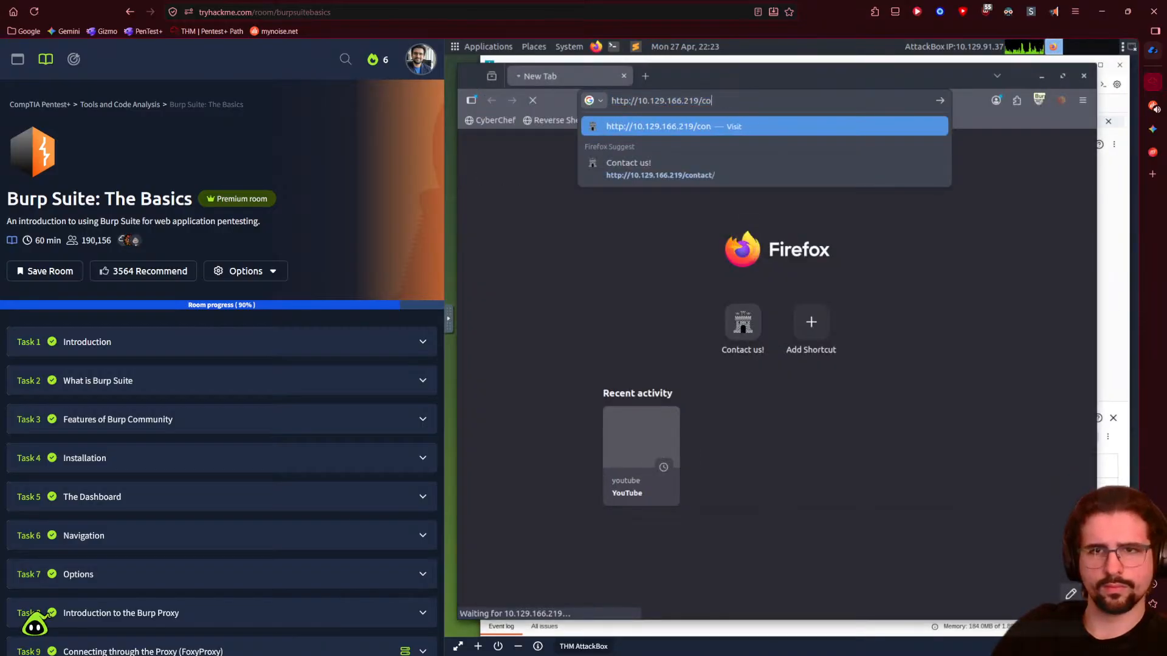
type("9")
key("Return")
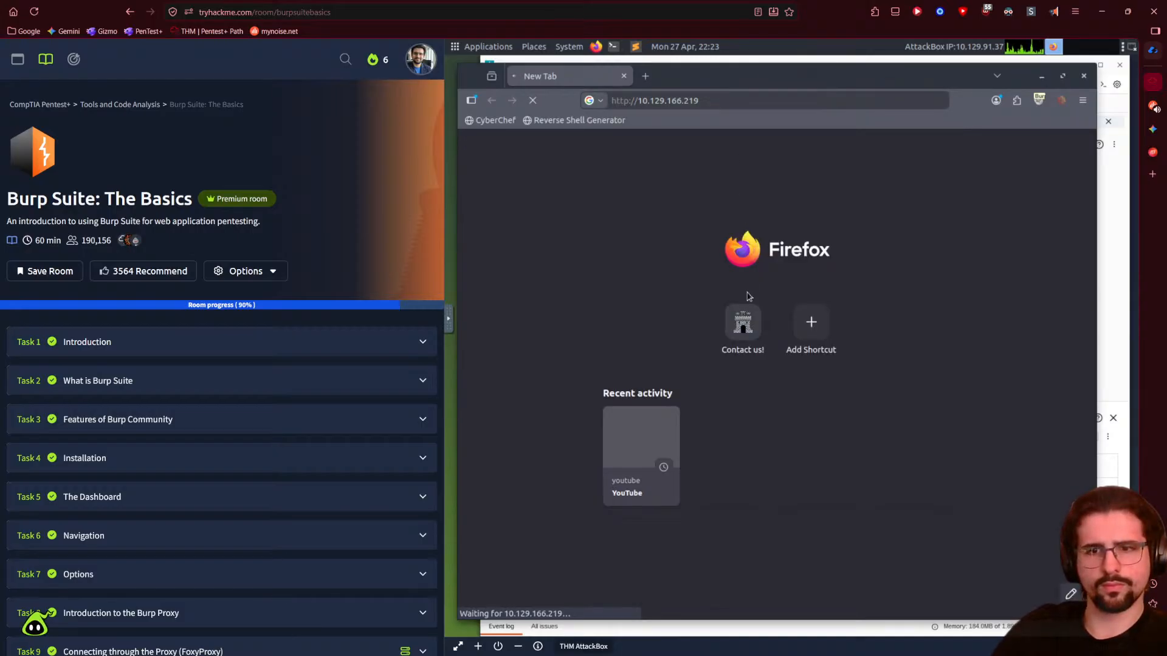
left_click(743, 321)
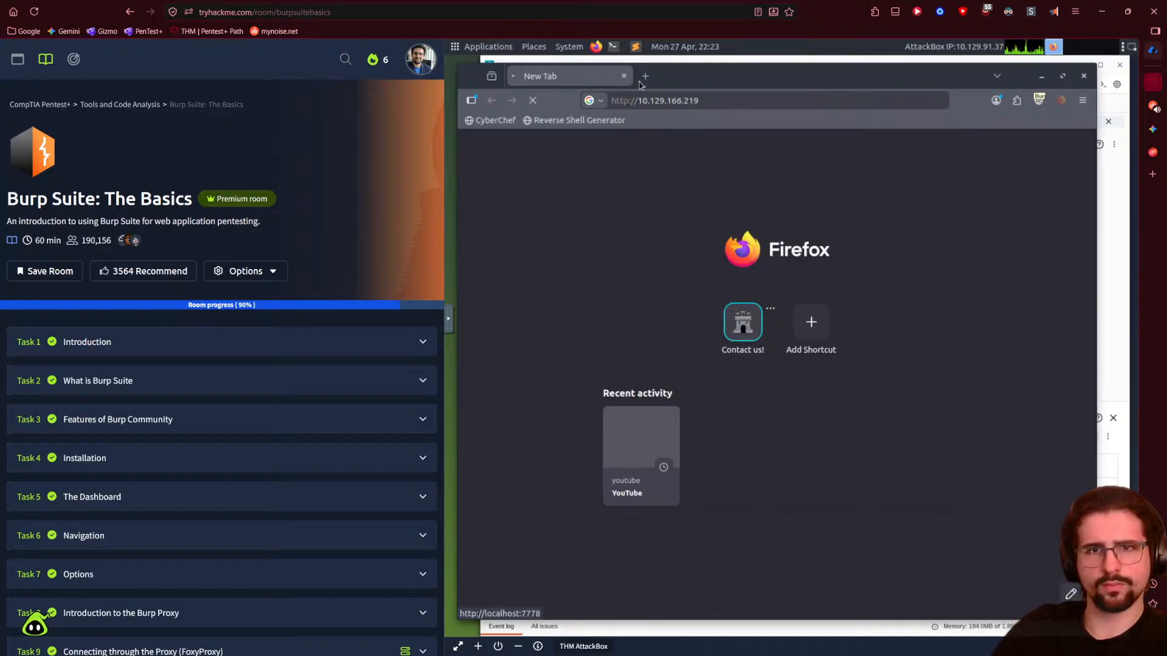
left_click(1117, 248)
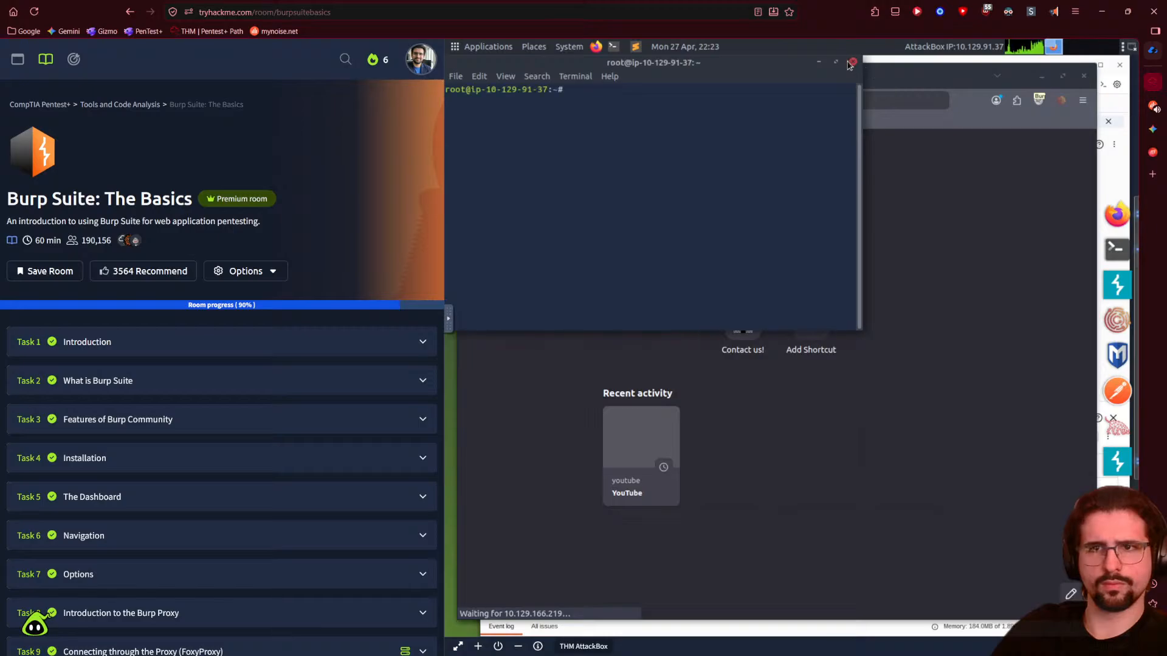
left_click(1117, 248)
- Begin terminating the AttackBox, then cancel the Terminate Machine confirmation
left_click(1117, 285)
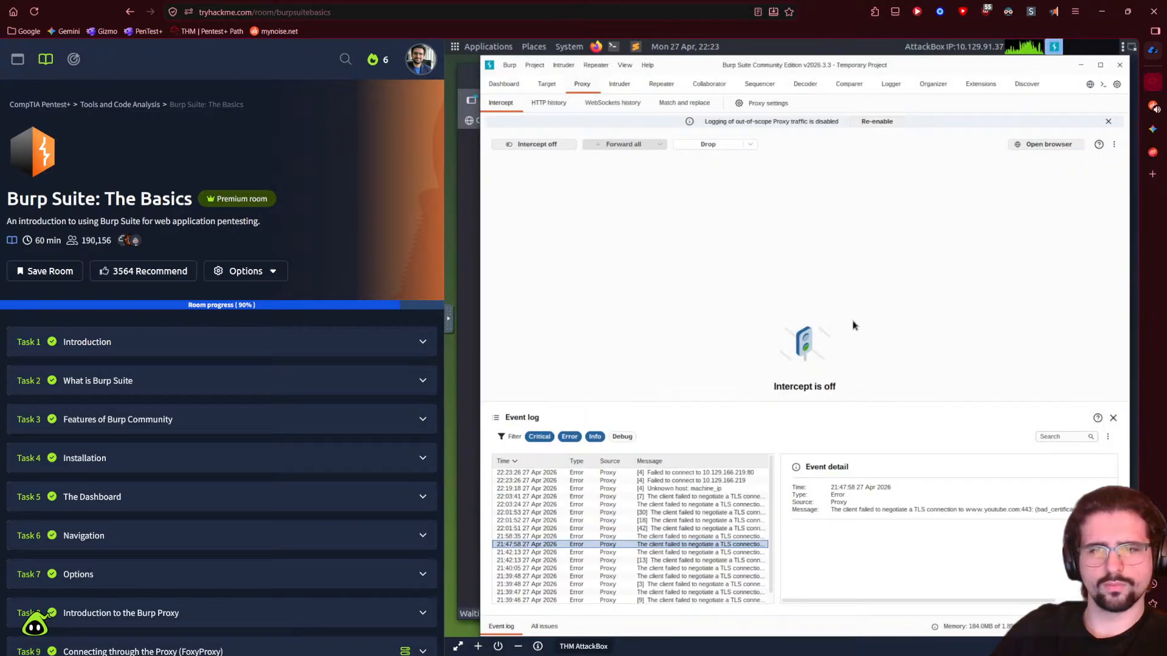
left_click(245, 271)
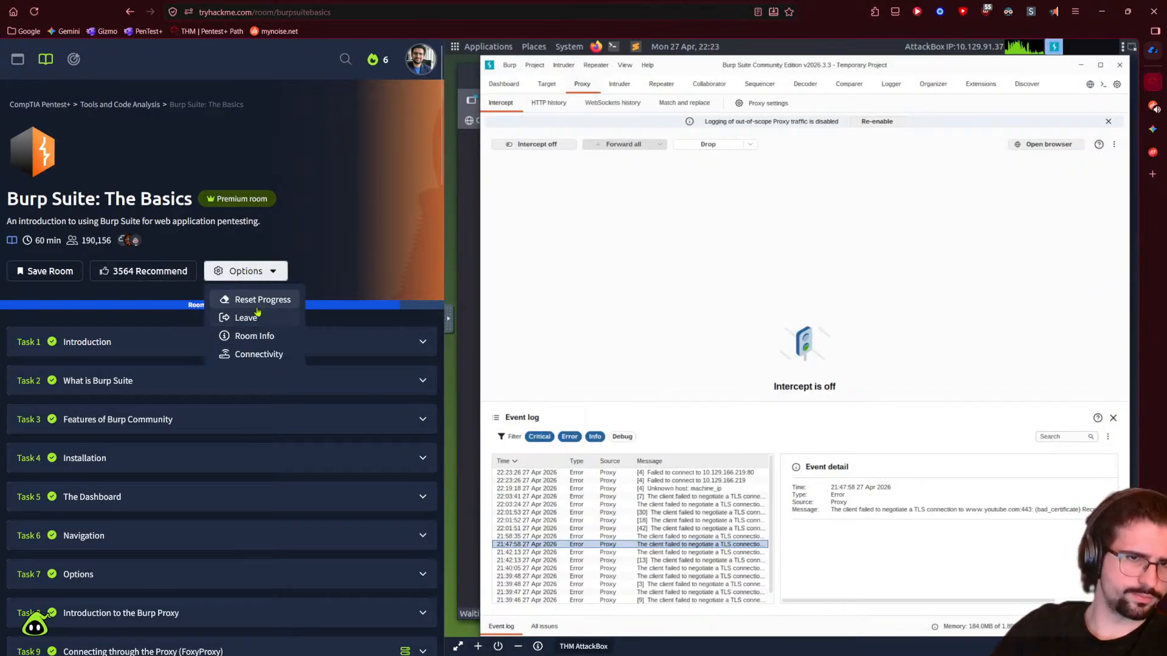
left_click(699, 134)
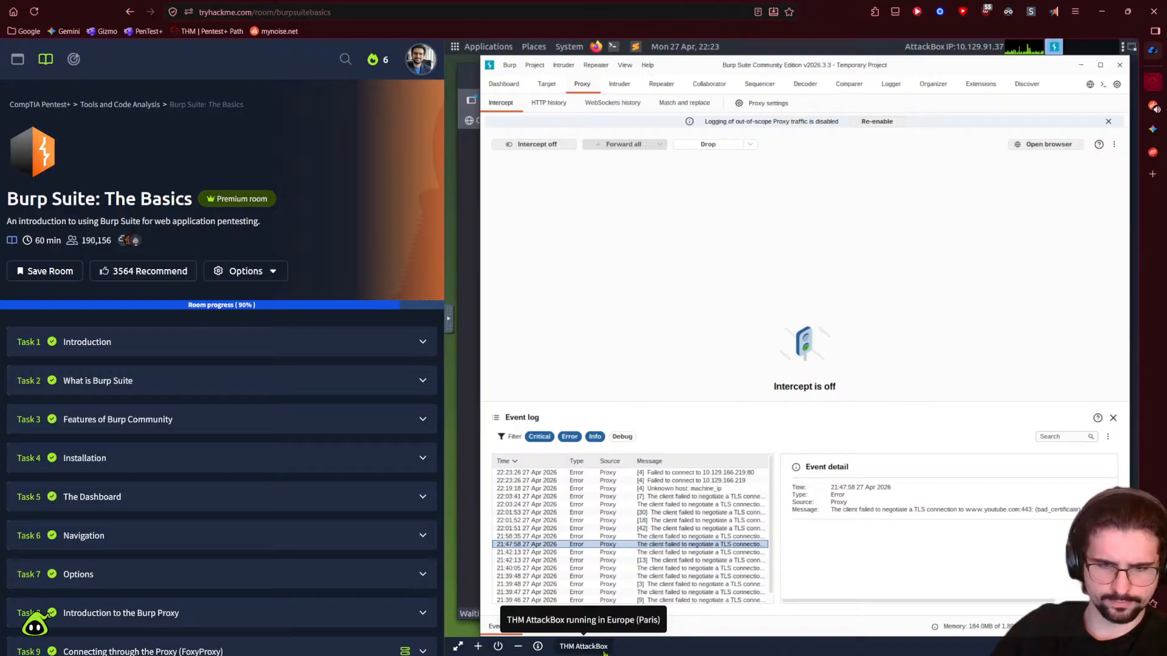
left_click(497, 647)
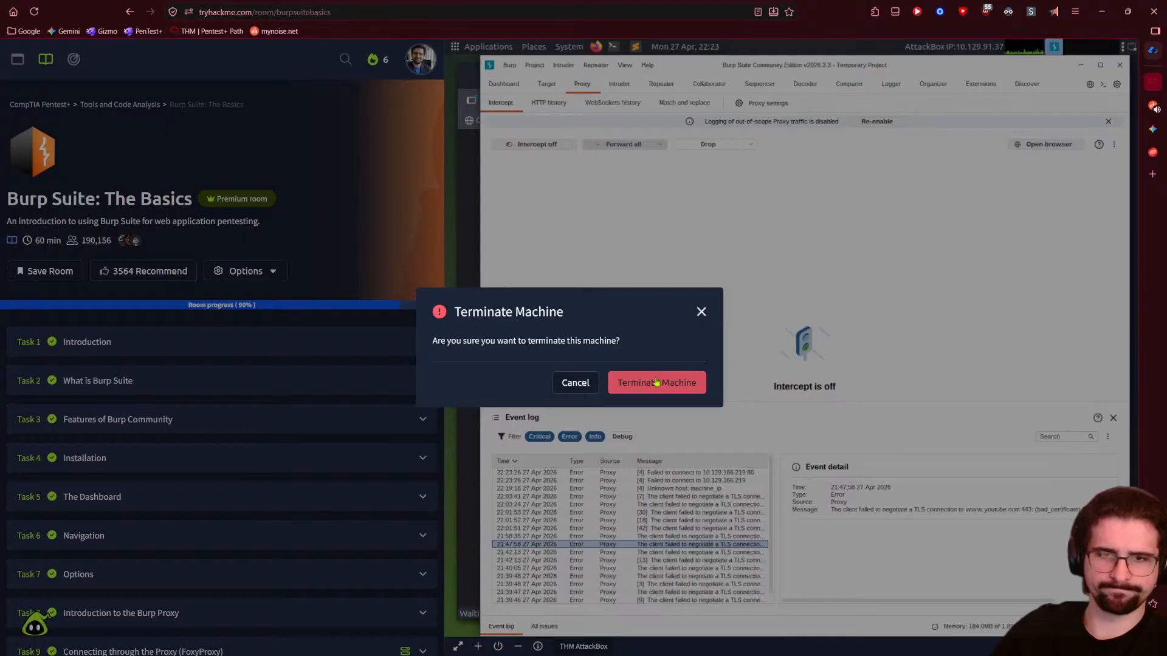
left_click(700, 312)
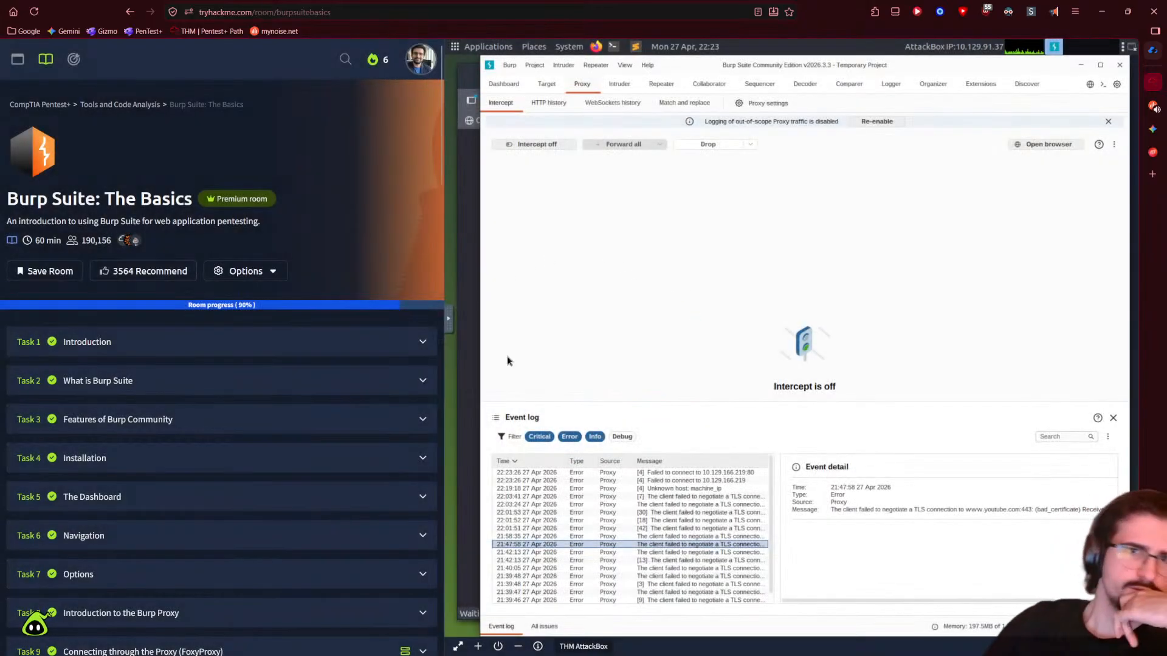
- Check Firefox's visited target pages, then show the AttackBox's Web-Based Machine Information panel
left_click(473, 165)
left_click(736, 96)
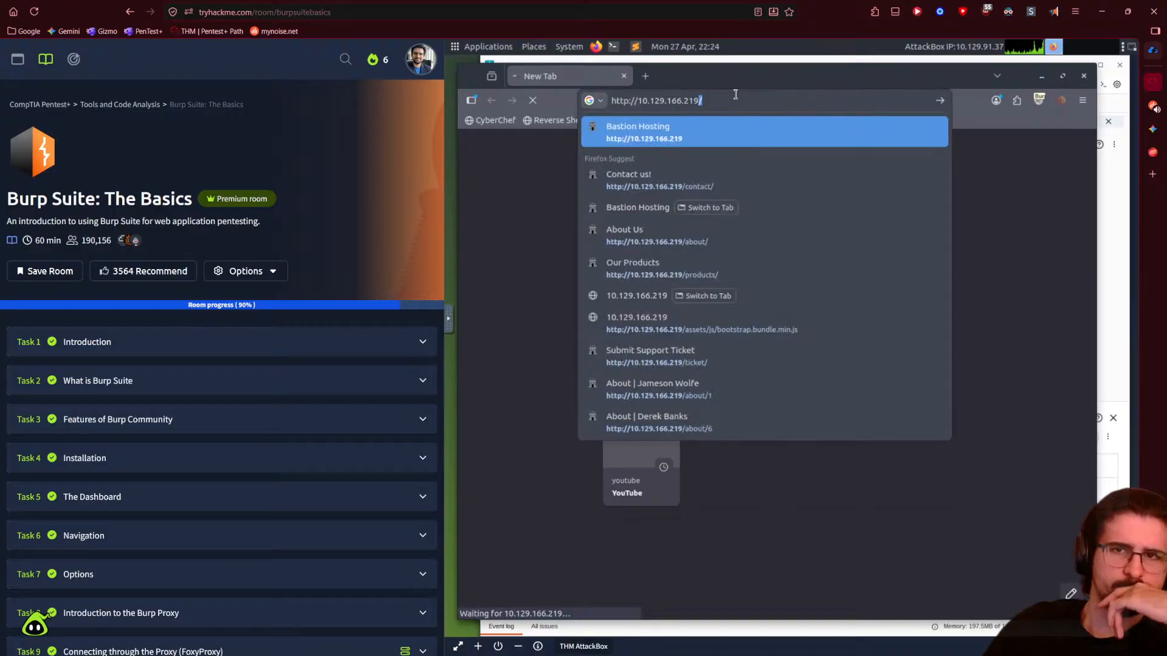
left_click(1004, 312)
left_click(1105, 306)
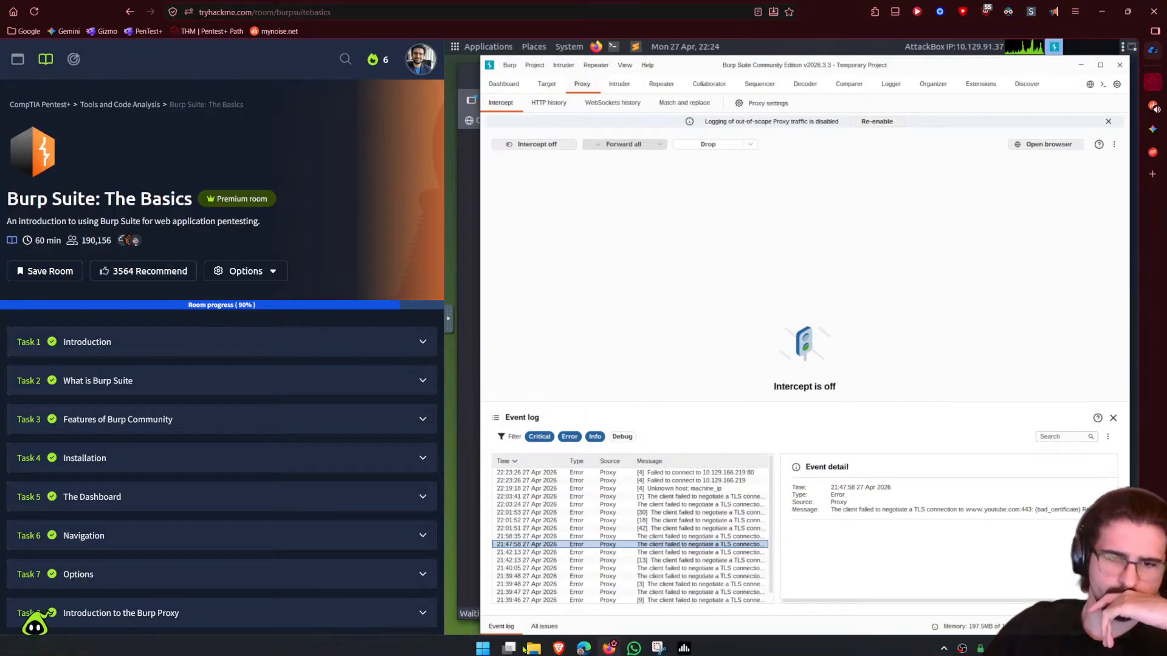
left_click(538, 648)
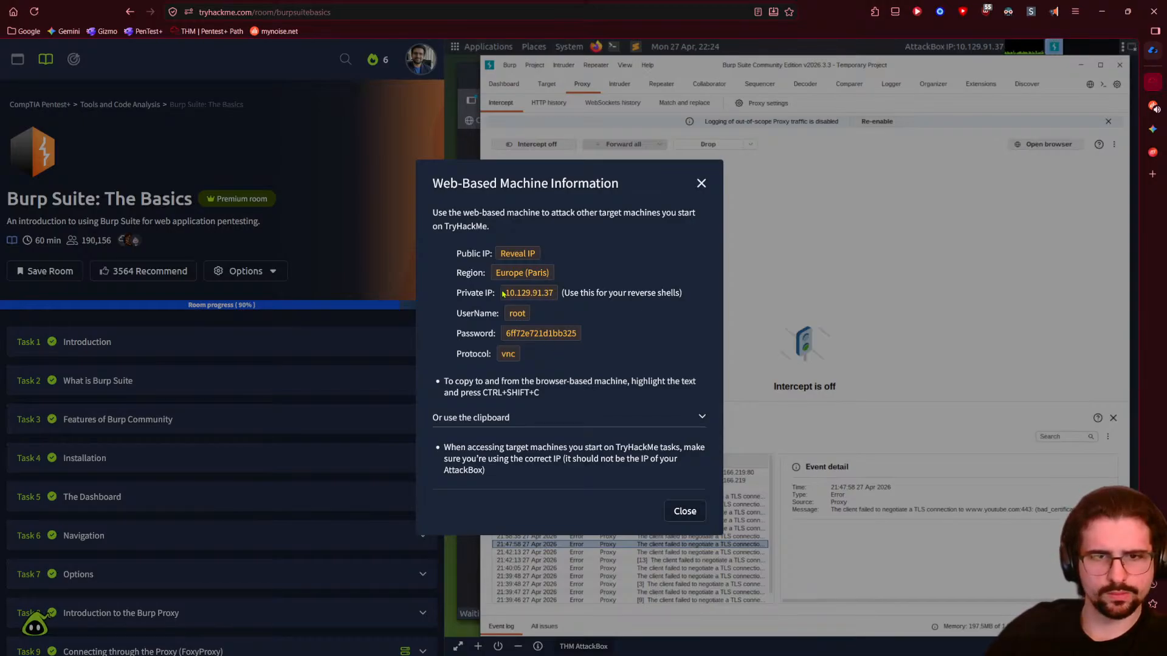
- Copy the AttackBox private IP 10.129.91.37 from the machine information panel
left_click_drag(505, 293, 573, 291)
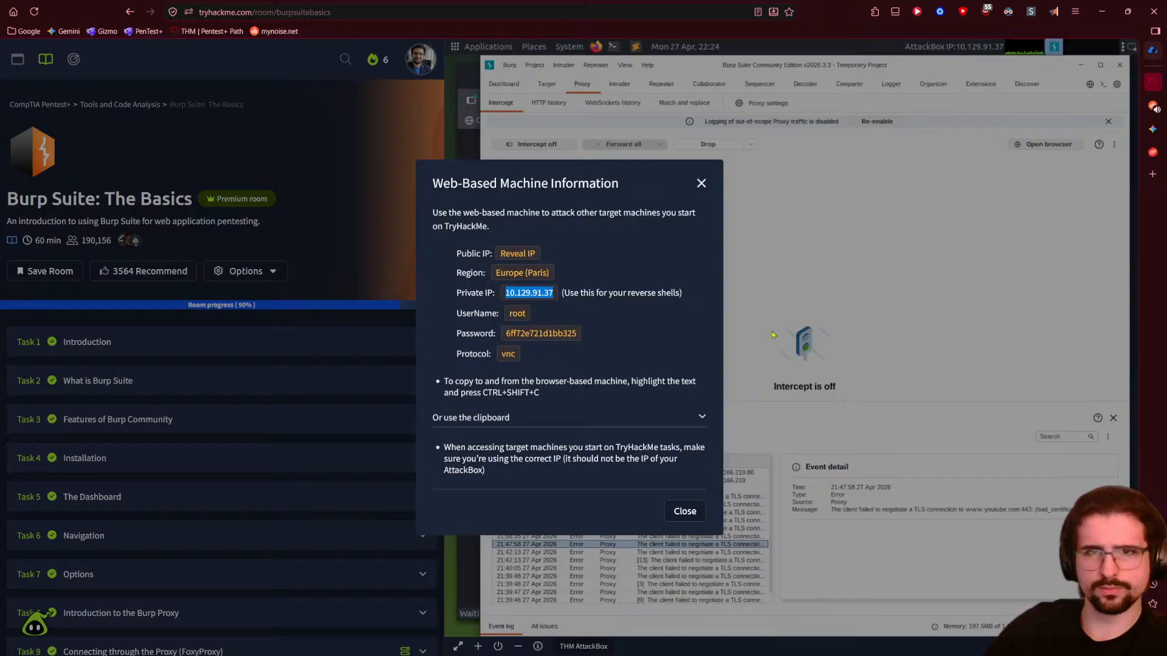
left_click(737, 330)
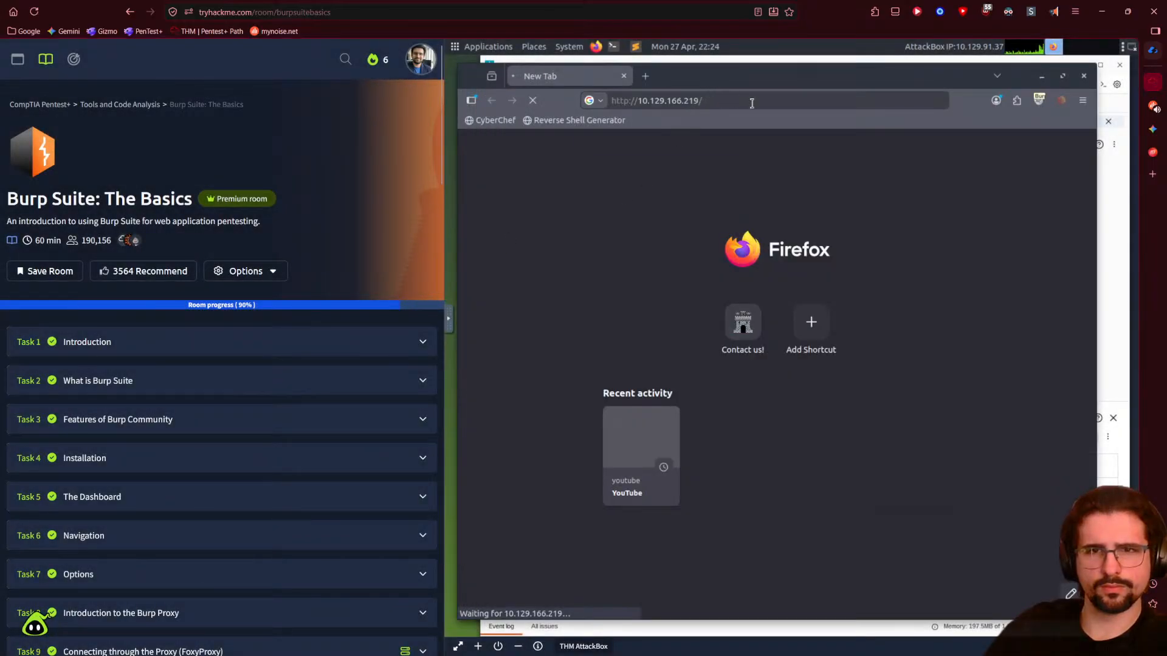
left_click(751, 103)
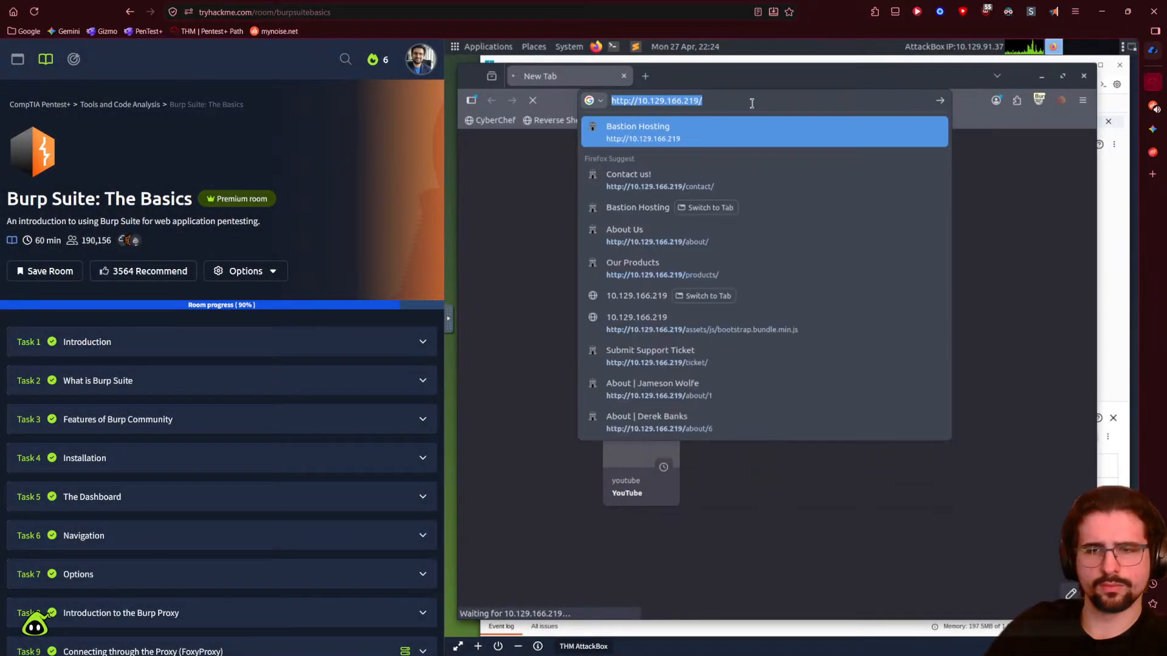
left_click(1107, 312)
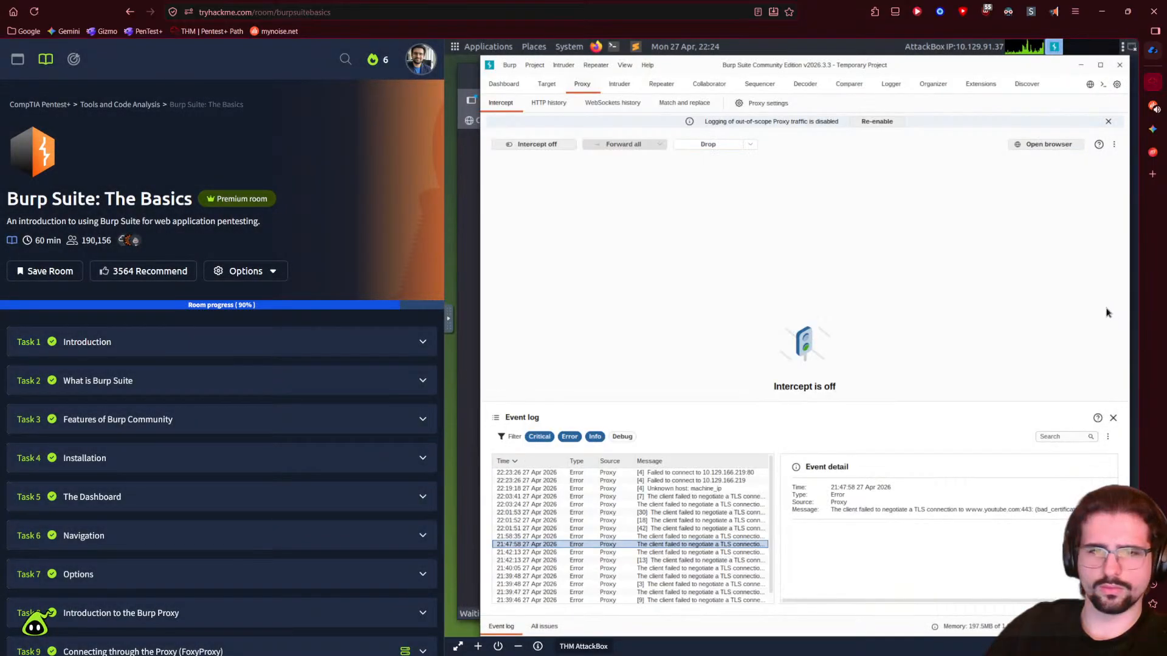
left_click(538, 647)
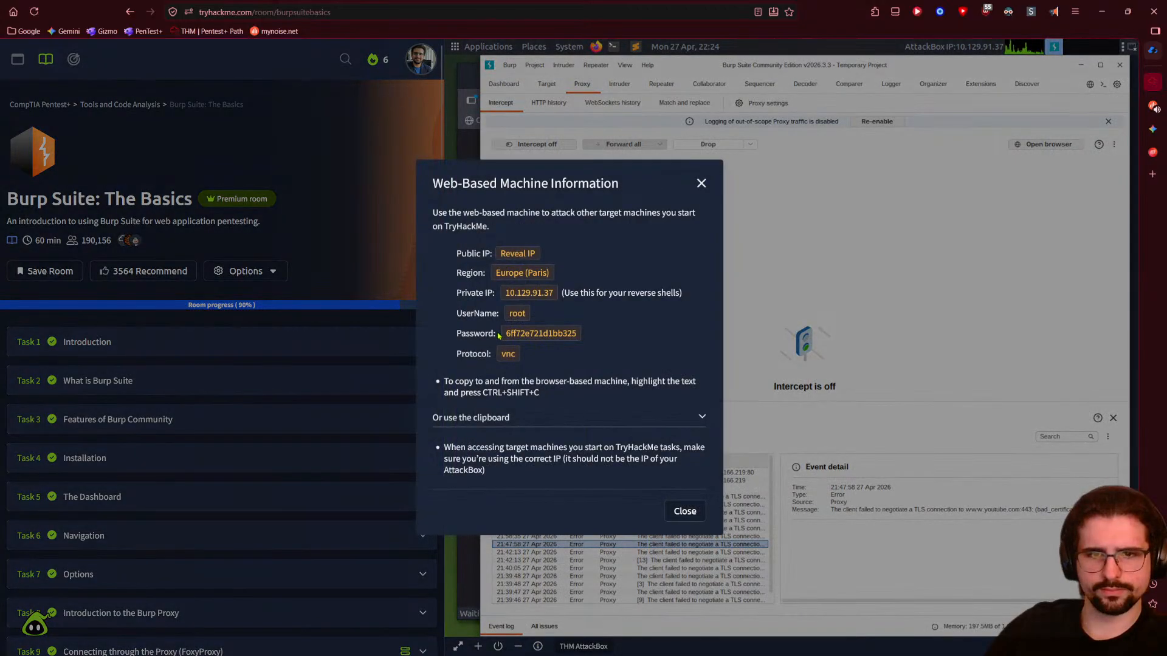
triple_click(542, 293)
key("ctrl+c")
key("Escape")
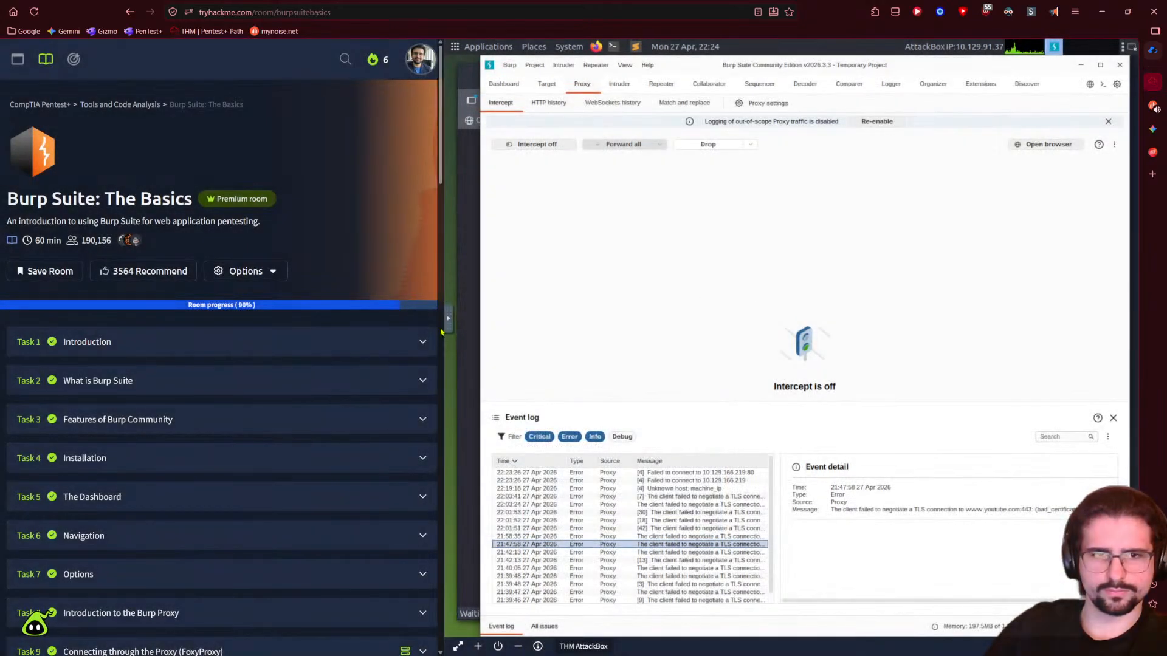
- Paste 10.129.91.37 into the remote desktop's clipboard panel
left_click(450, 322)
left_click(457, 352)
triple_click(602, 333)
key("ctrl+v")
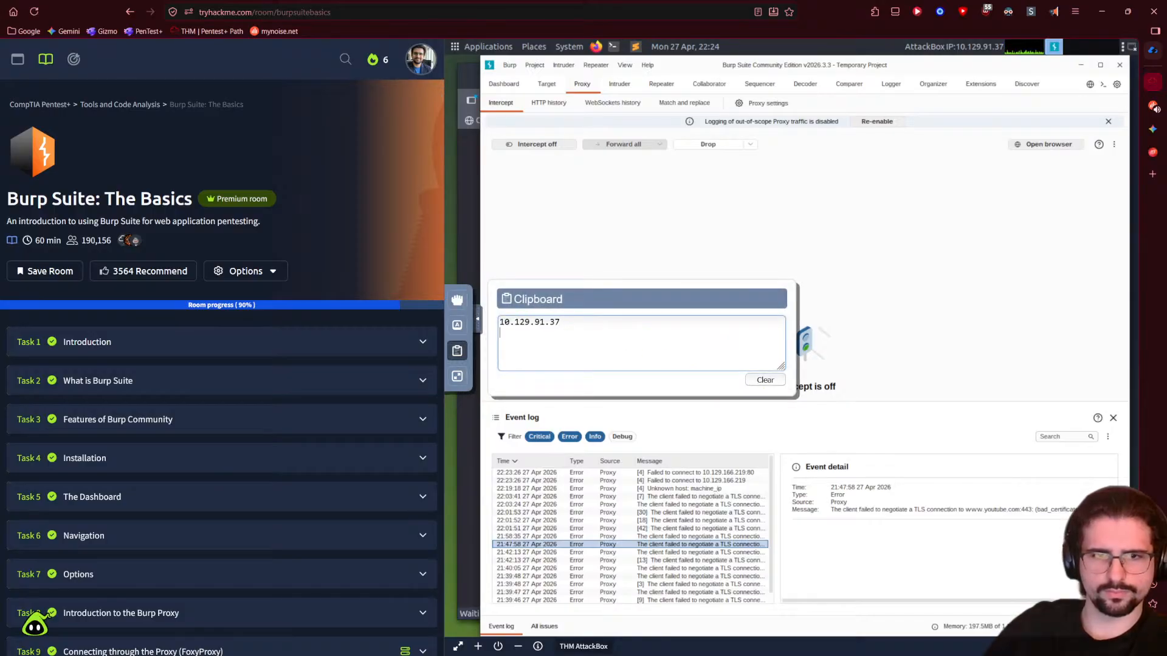
left_click(864, 342)
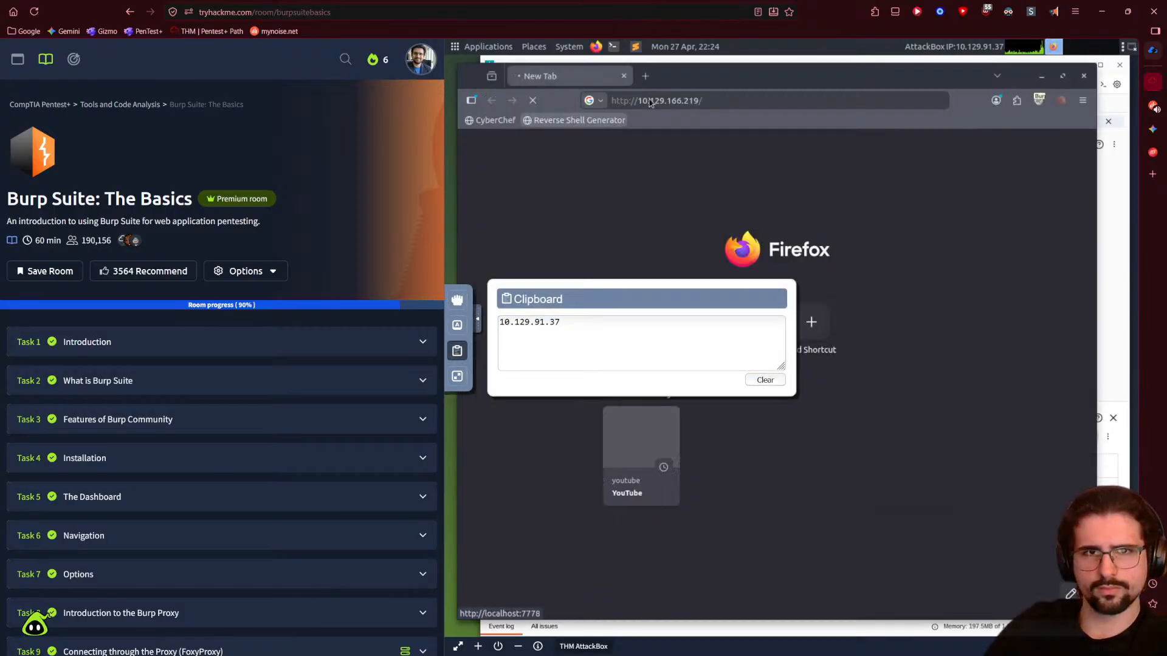
- Load 10.129.91.37 in AttackBox Firefox, getting a 405 error, then open a new tab
left_click(716, 99)
key("ctrl+v")
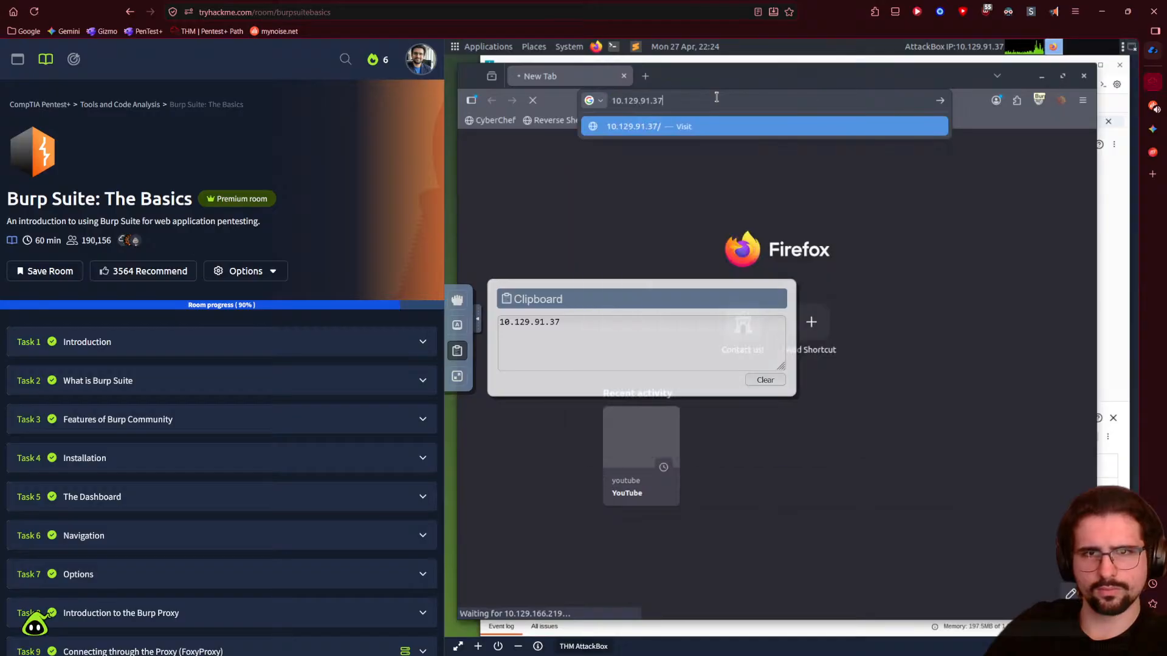
key("Return")
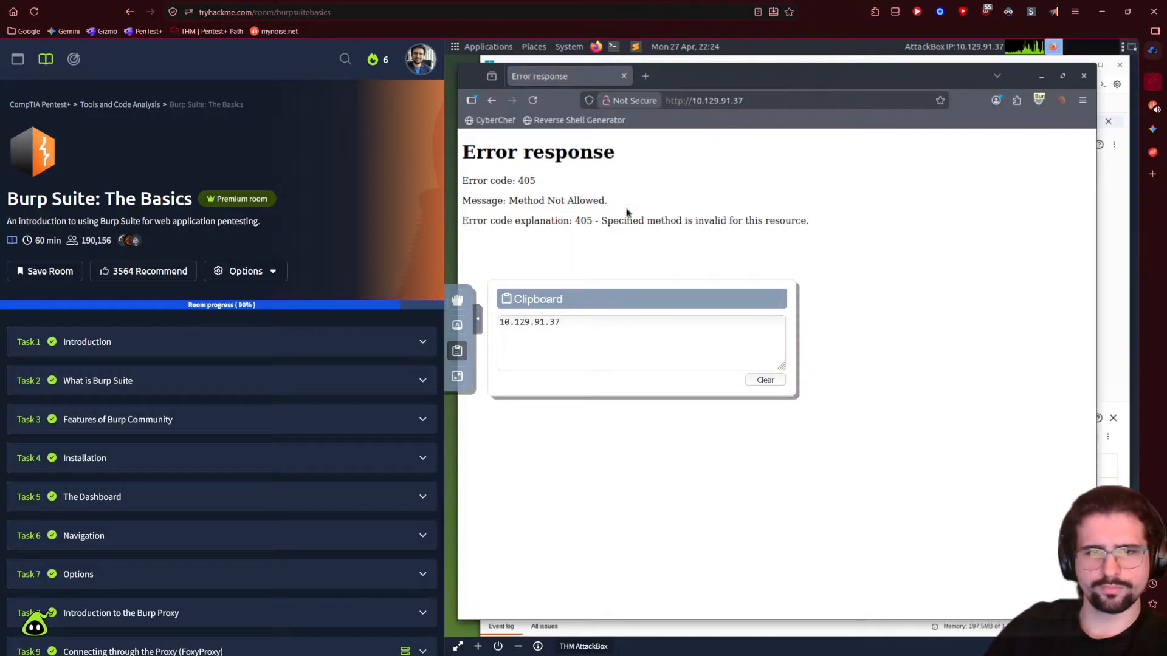
left_click(646, 77)
- Scroll down to reread Task 13 Proxying HTTPS, then collapse it
scroll(326, 487, "down", 5)
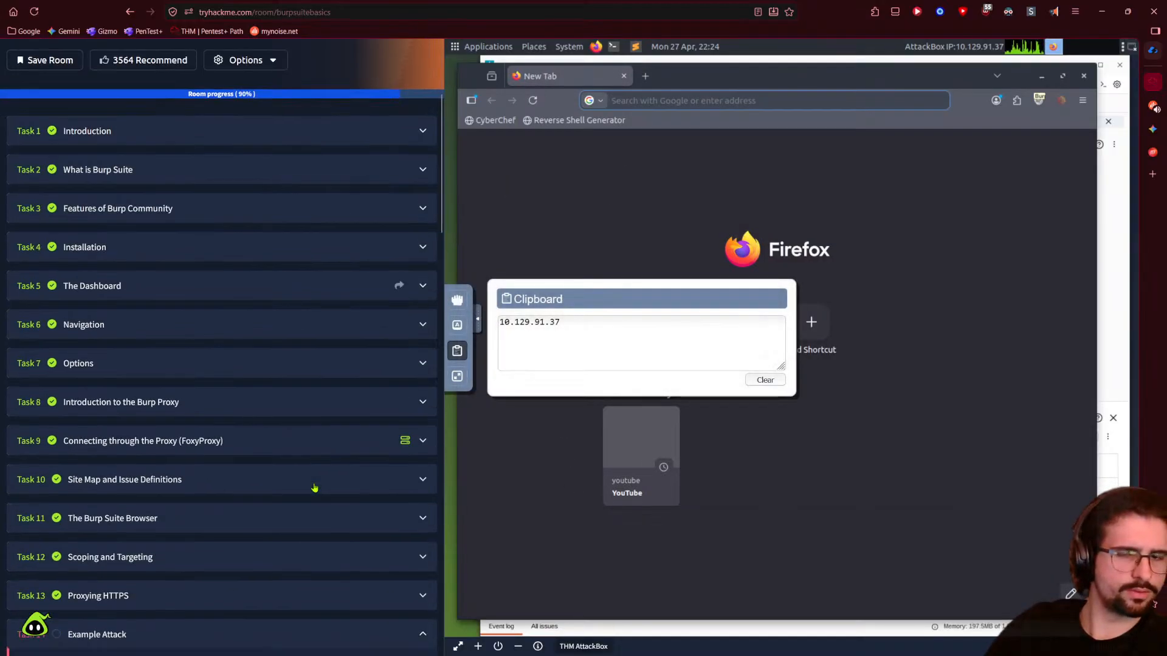
scroll(314, 488, "down", 3)
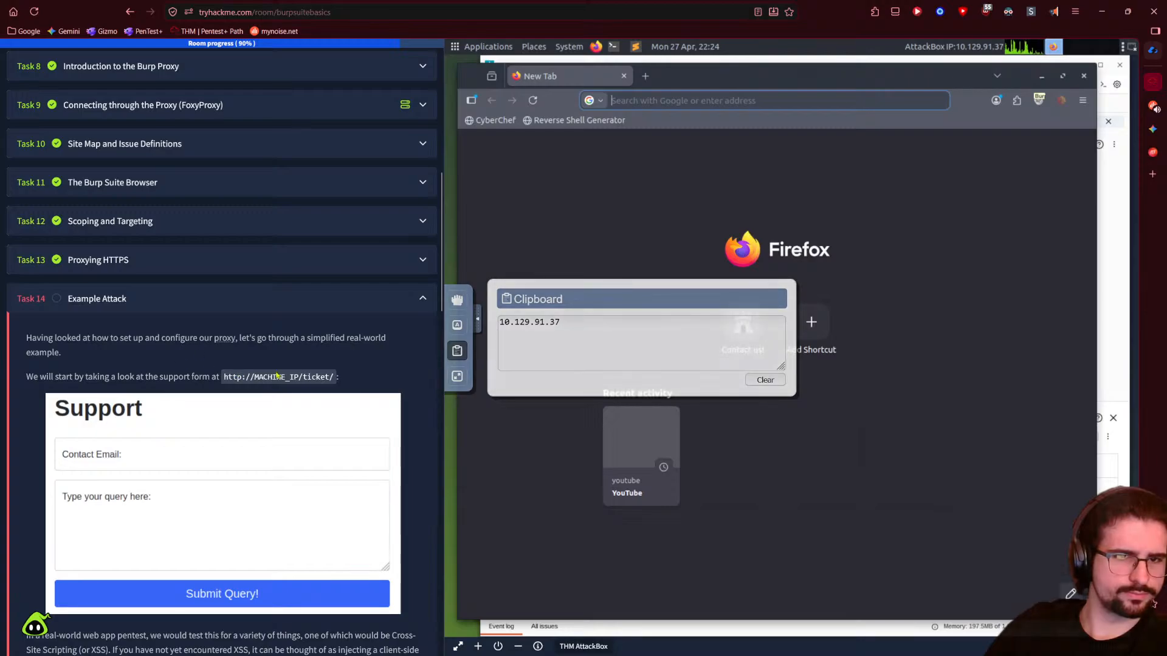
scroll(140, 396, "down", 1)
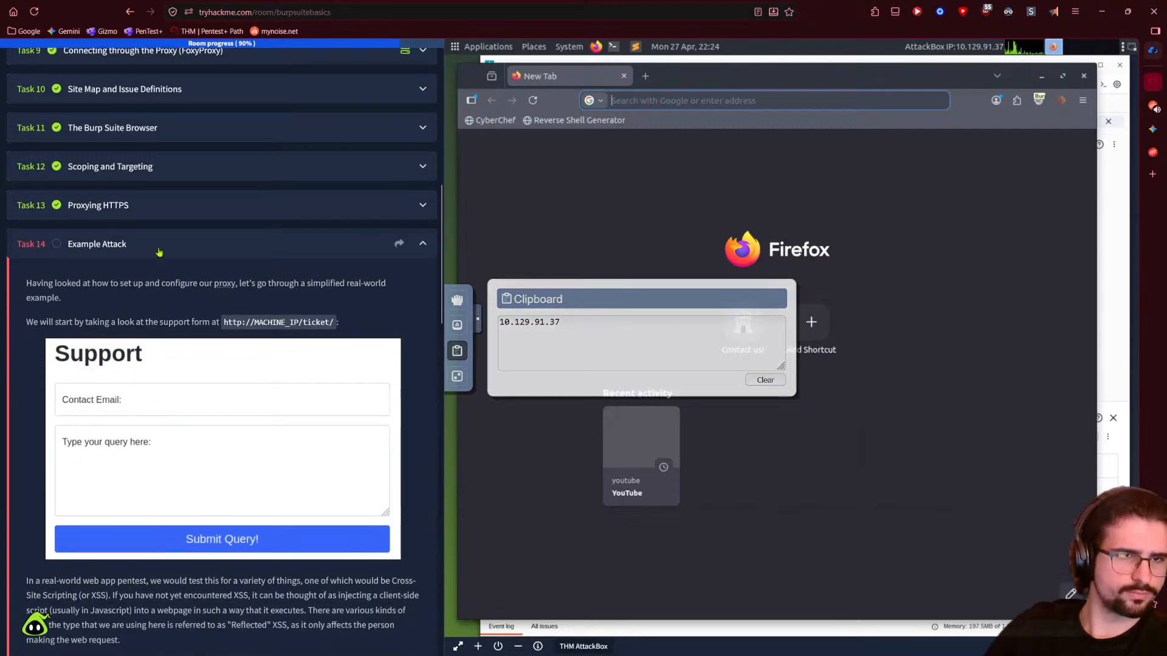
scroll(176, 240, "down", 2)
left_click(178, 417)
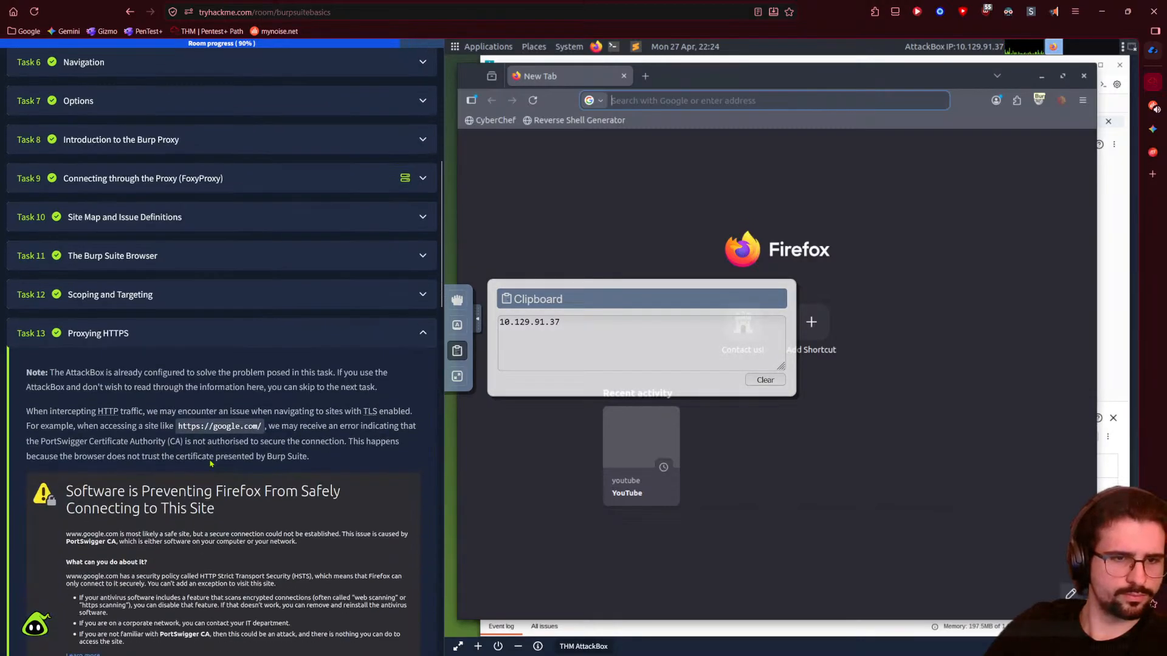
scroll(194, 431, "down", 15)
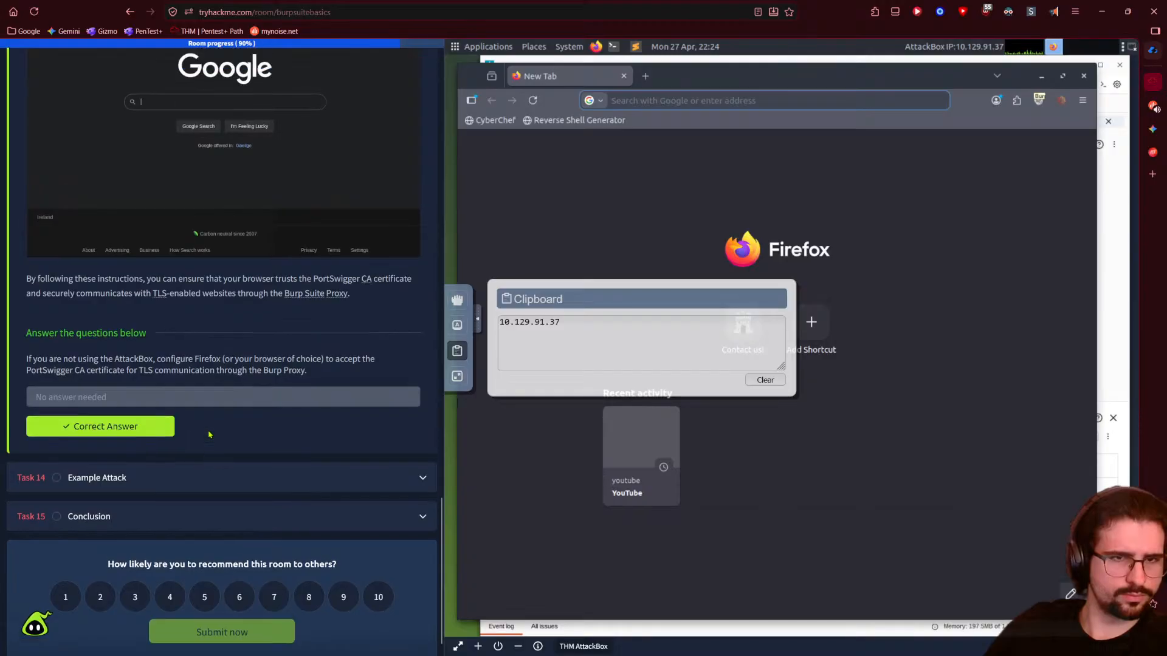
scroll(211, 435, "up", 12)
left_click(243, 141)
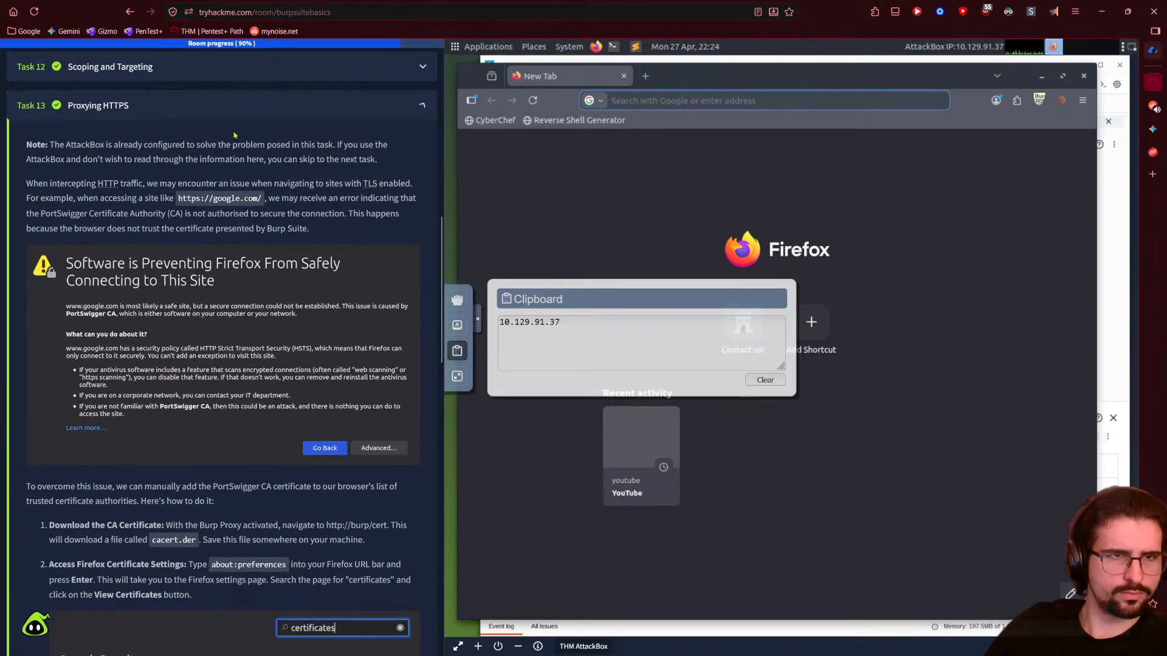
- Expand Task 12 Scoping and Targeting and scroll through its answered question
left_click(183, 392)
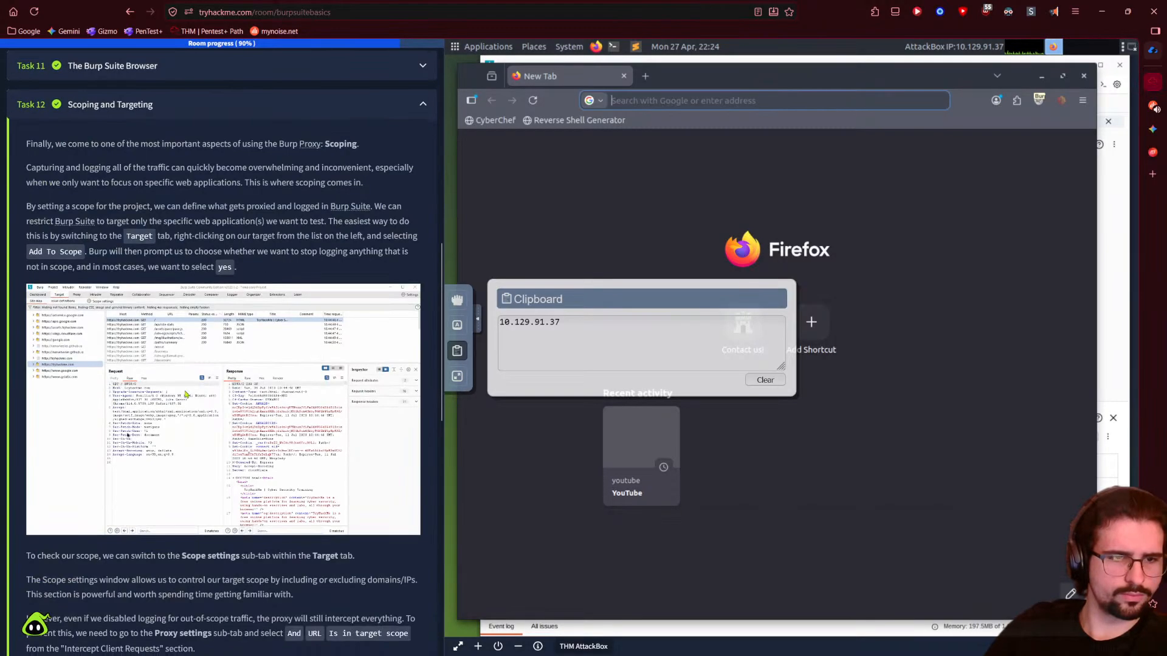
scroll(184, 394, "down", 12)
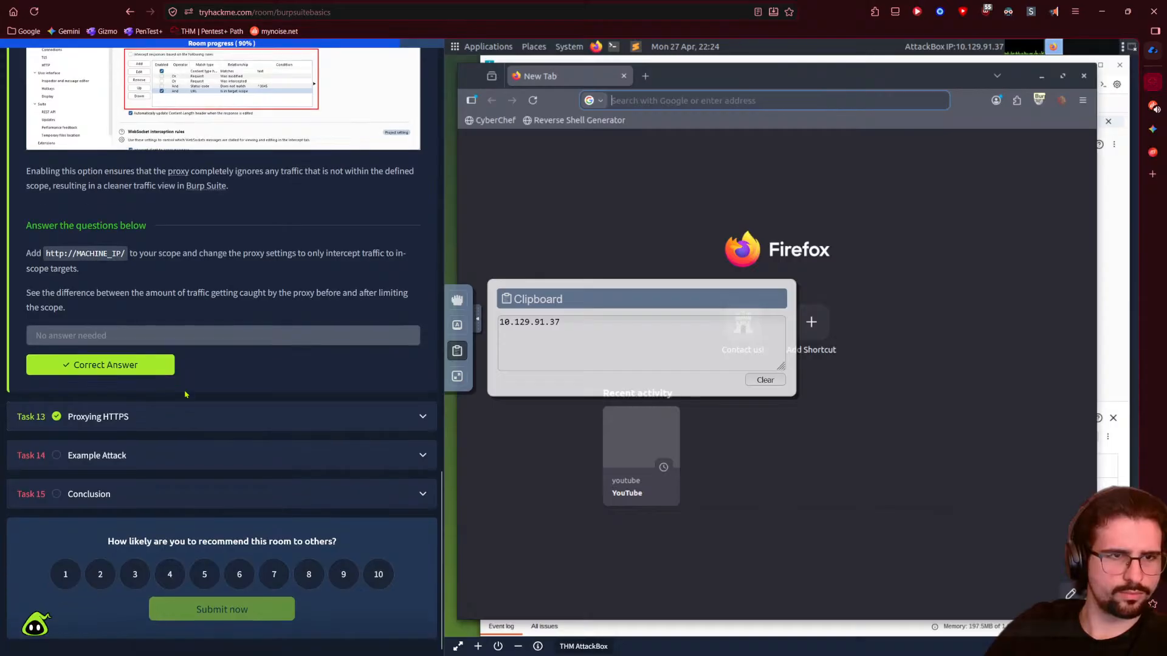
scroll(185, 394, "up", 5)
scroll(91, 489, "down", 3)
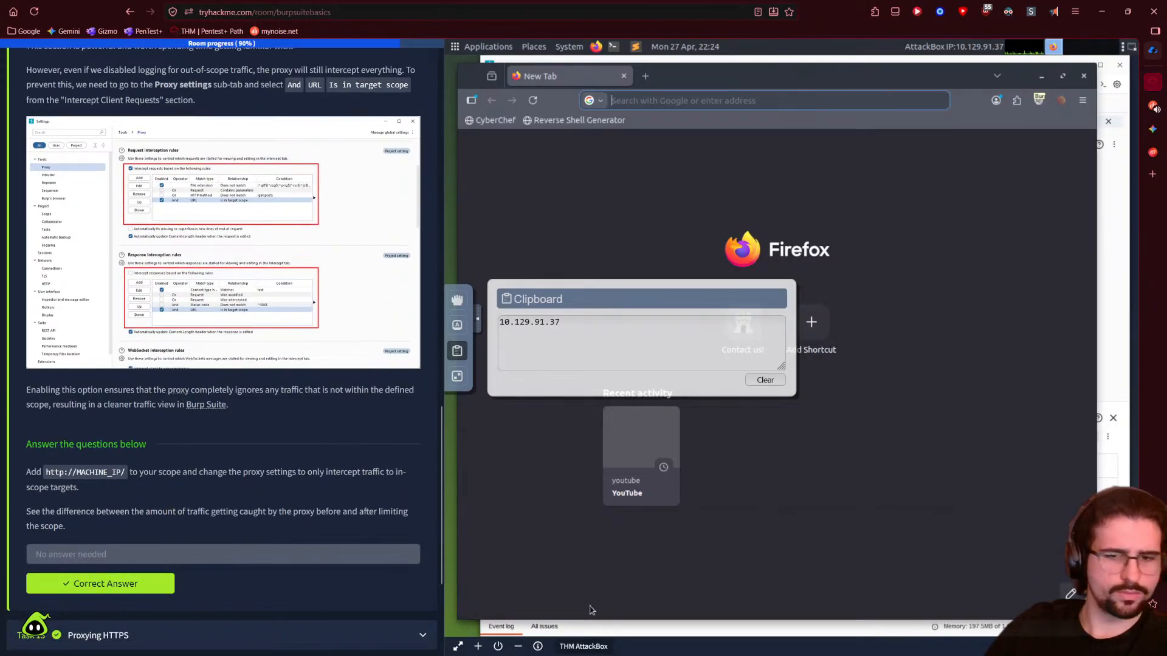
- Confirm Terminate Machine to shut down the current AttackBox
left_click(497, 646)
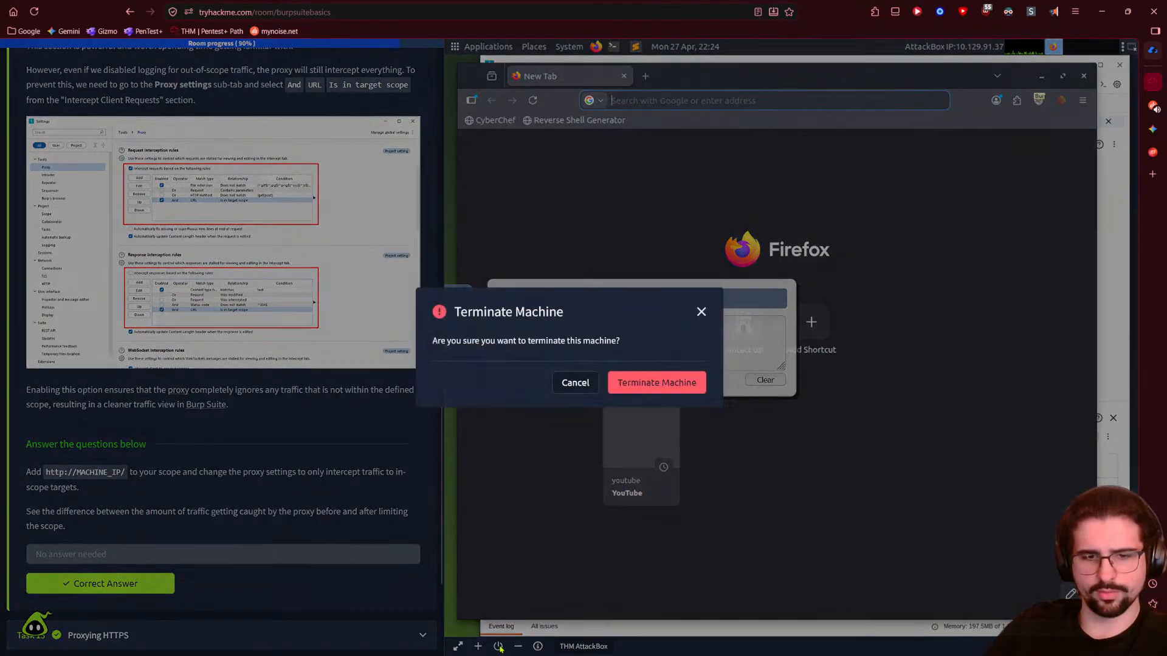
left_click(672, 572)
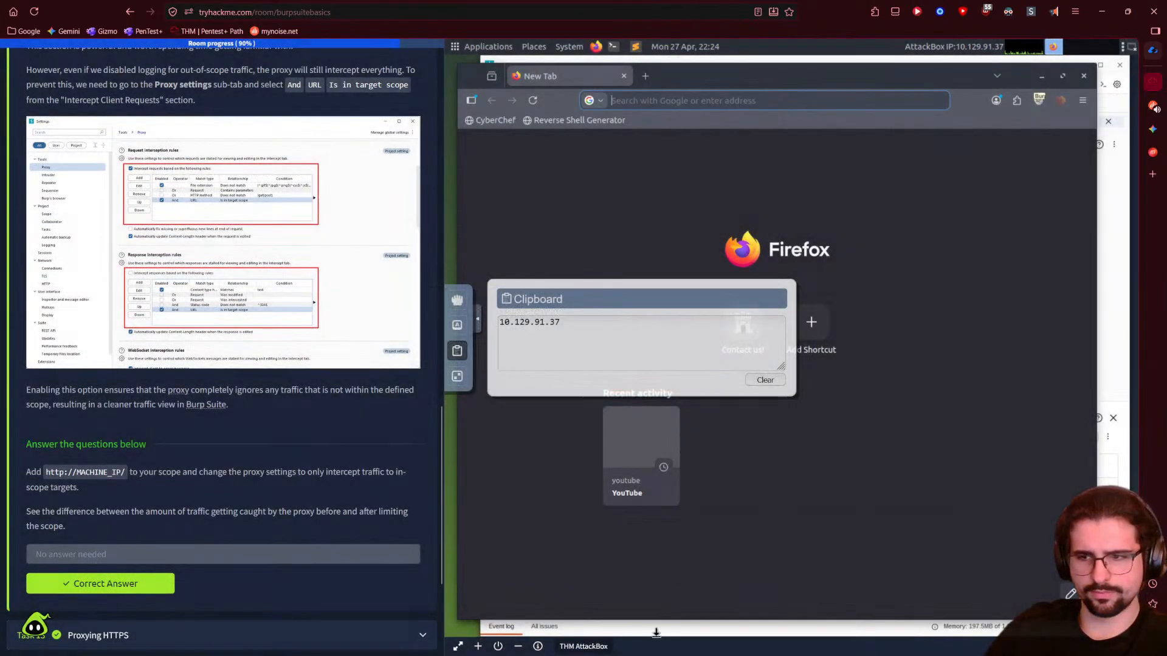
left_click(498, 645)
left_click(658, 383)
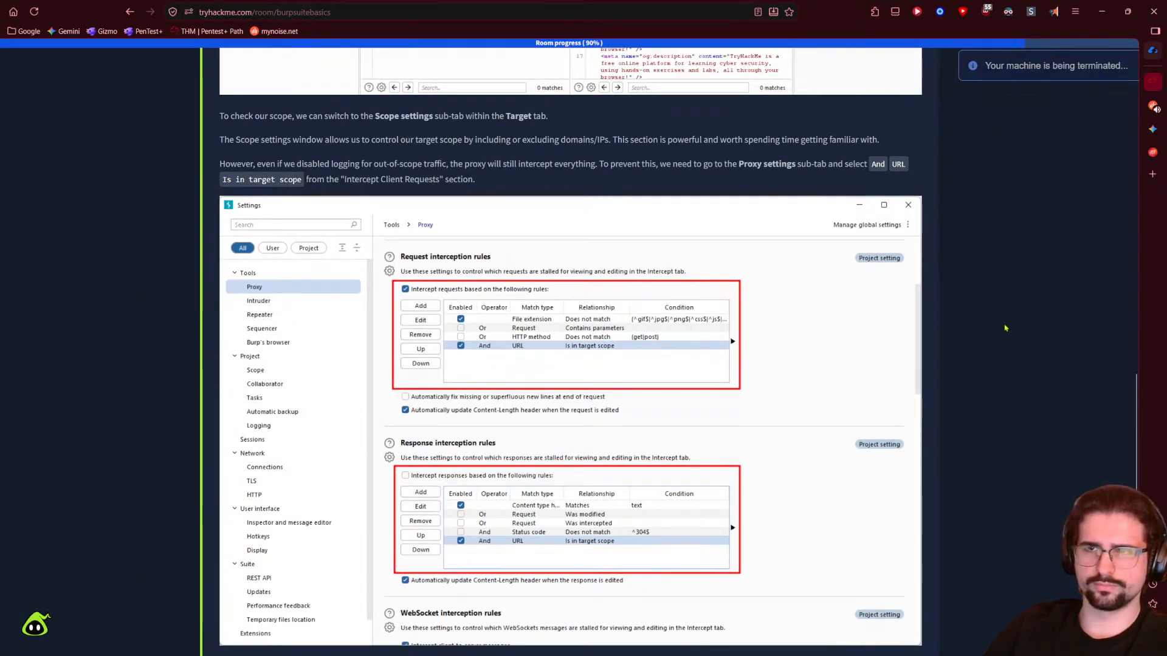
- Start a new machine by choosing Use AttackBox from the Start AttackBox menu
scroll(576, 278, "up", 10)
scroll(576, 278, "up", 8)
left_click(309, 227)
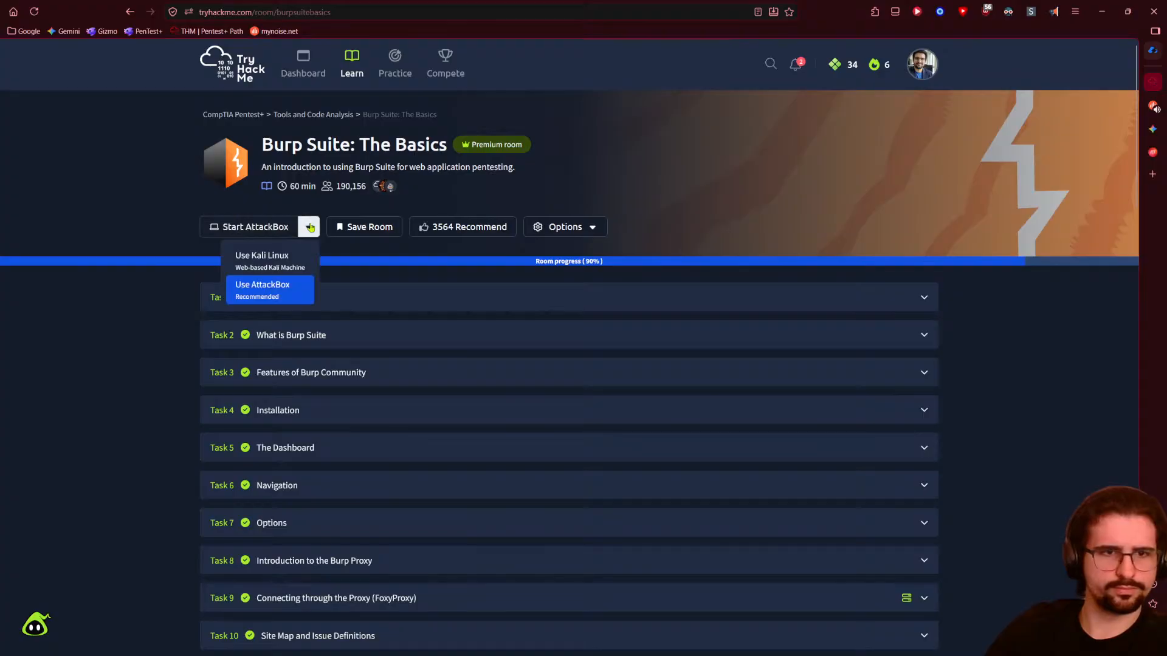
left_click(262, 288)
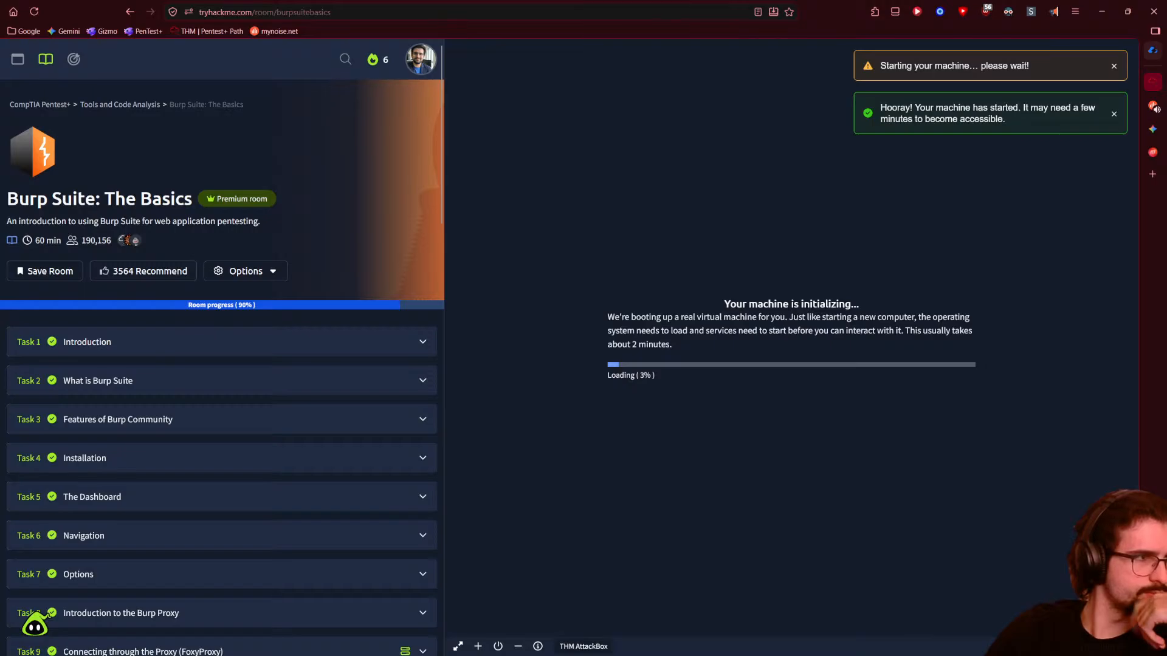
- Collapse Task 12 and expand Task 14 Example Attack while the AttackBox loads
scroll(354, 314, "down", 20)
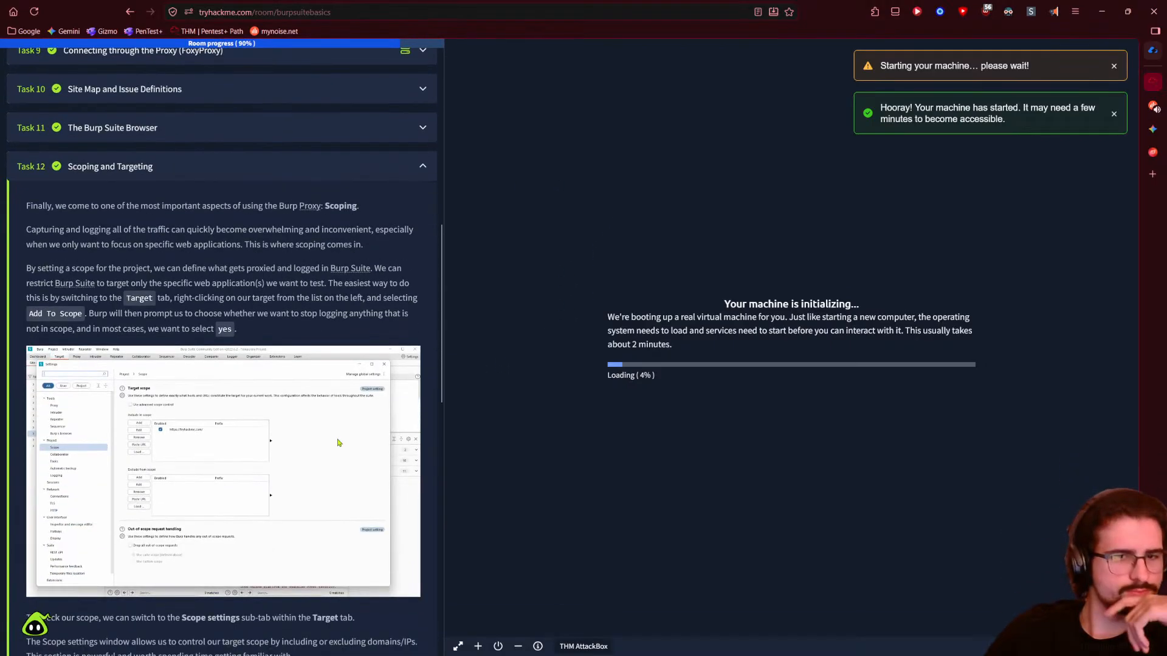
scroll(318, 372, "down", 3)
scroll(323, 377, "up", 20)
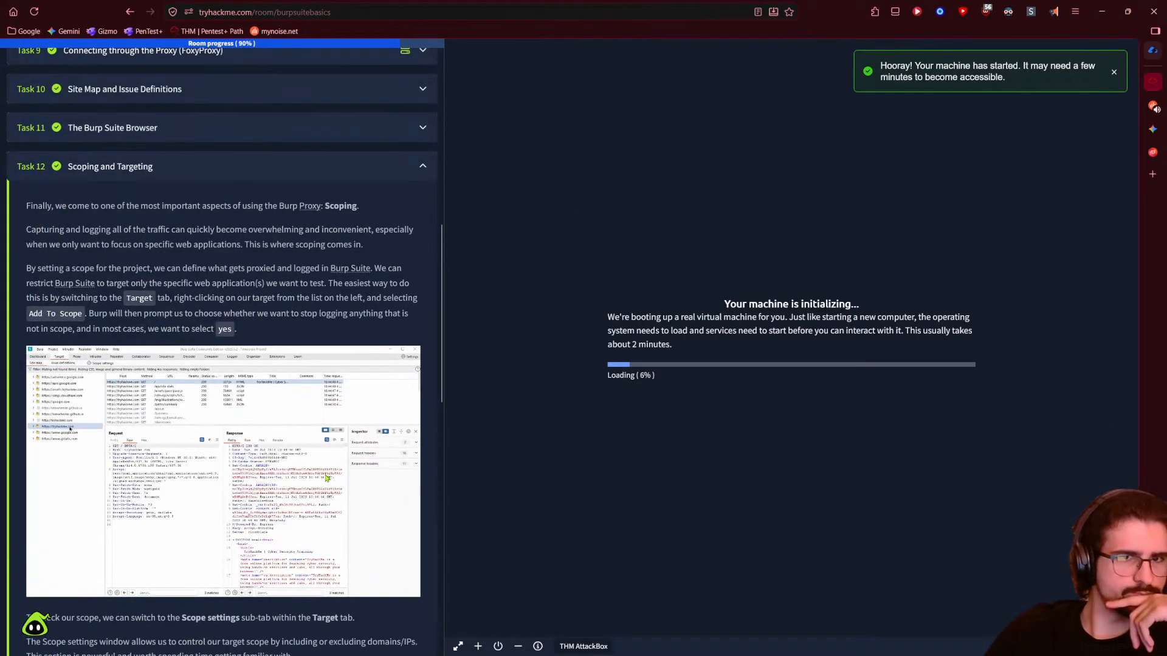
left_click(416, 172)
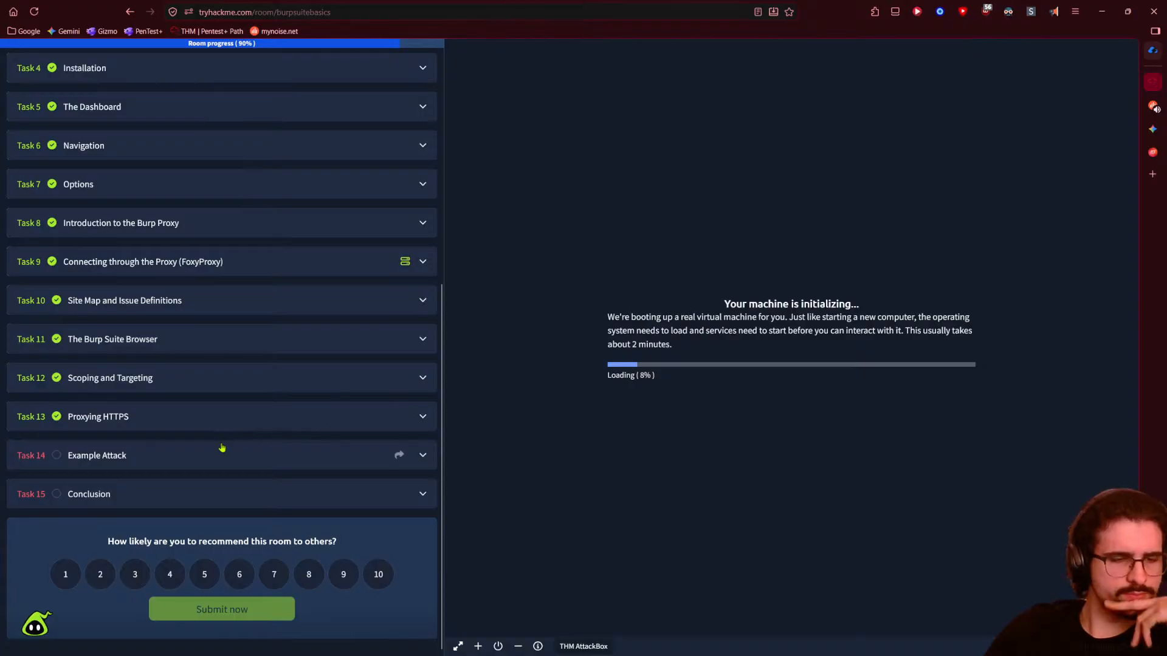
left_click(222, 448)
scroll(192, 302, "down", 5)
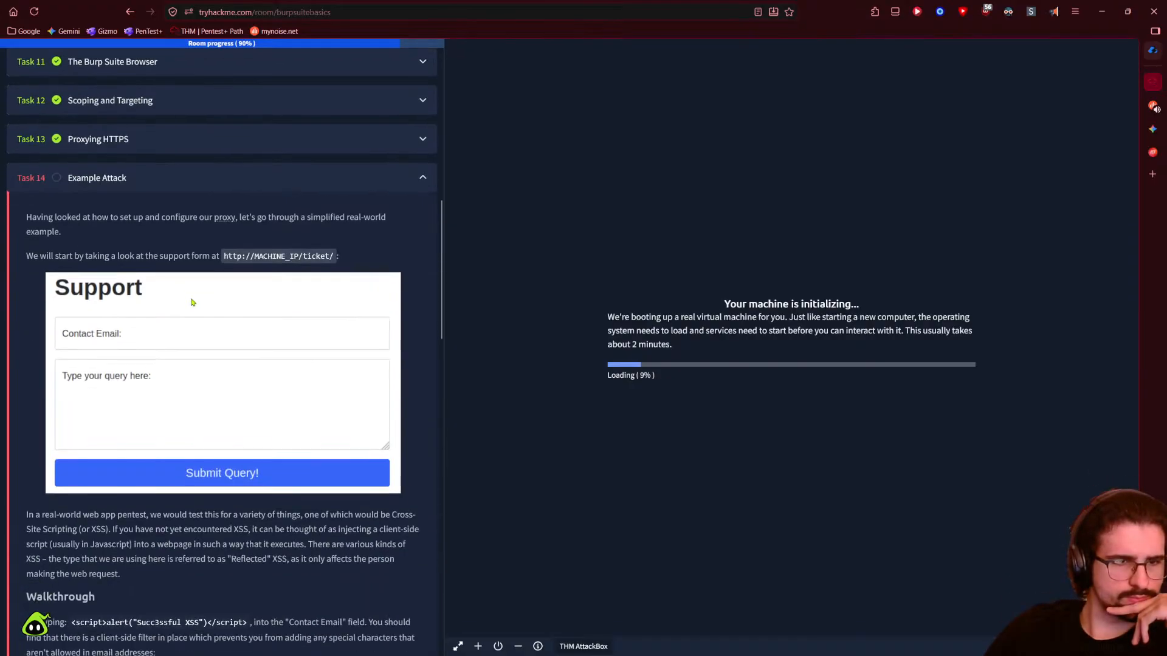
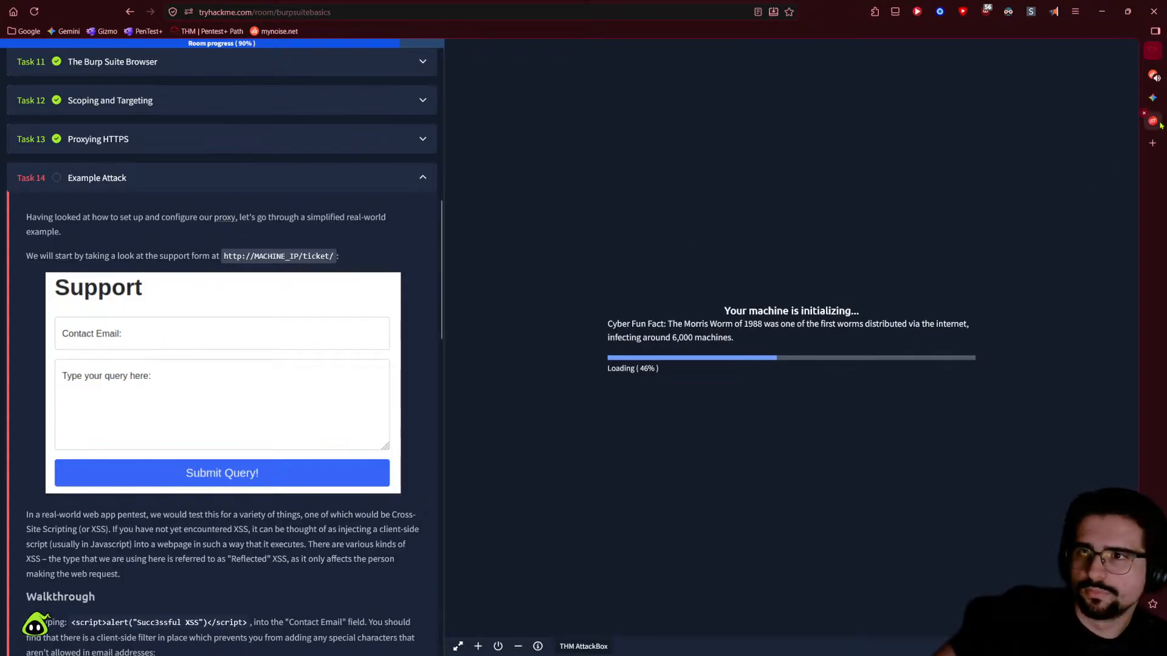
- Look between the Twin Black Lodges soundscape tab and the TryHackMe room tab
key("ctrl+Tab")
key("ctrl+Tab")
key("ctrl+Tab")
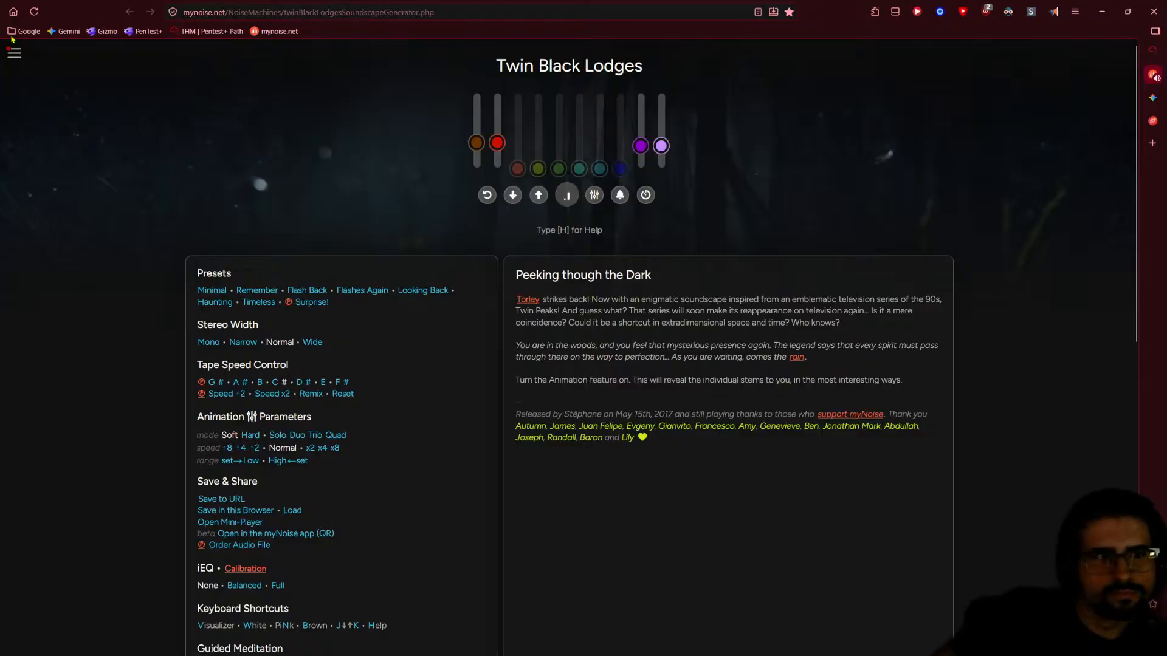
scroll(534, 65, "down", 1)
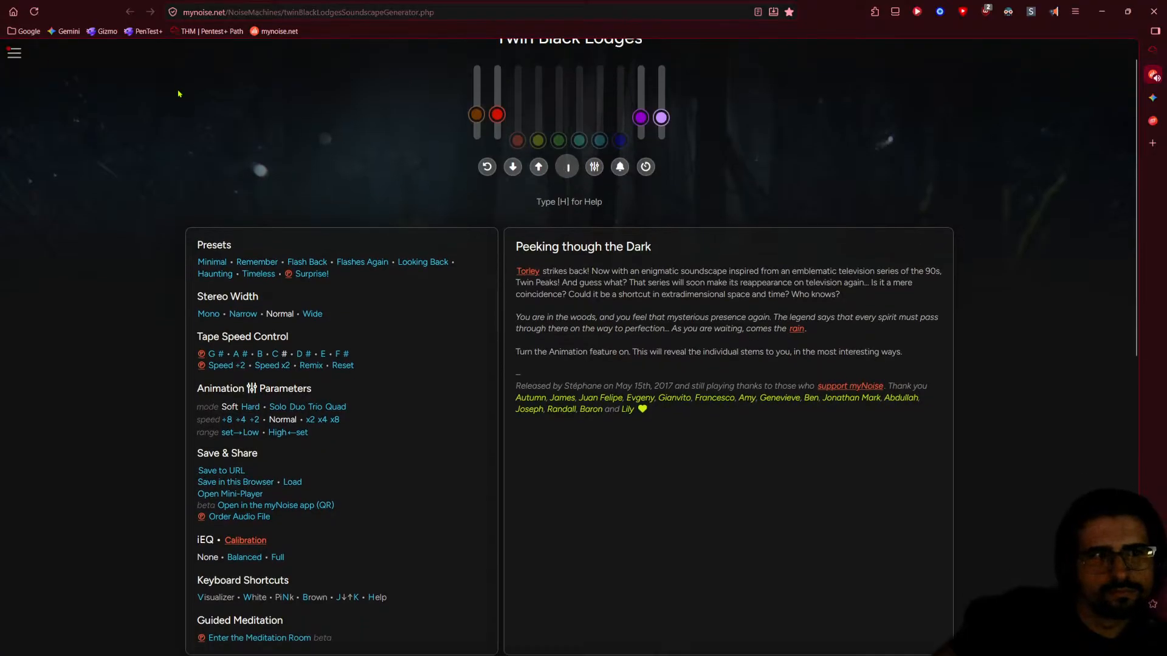
left_click(1159, 57)
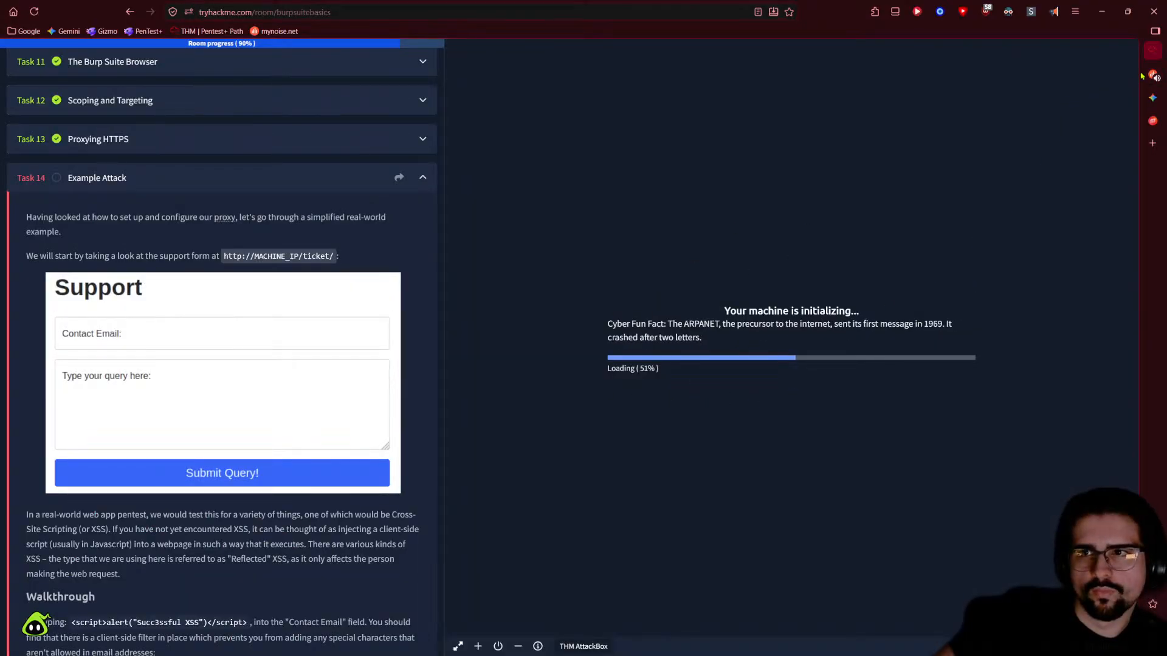
key("ctrl+Tab")
scroll(389, 133, "up", 1)
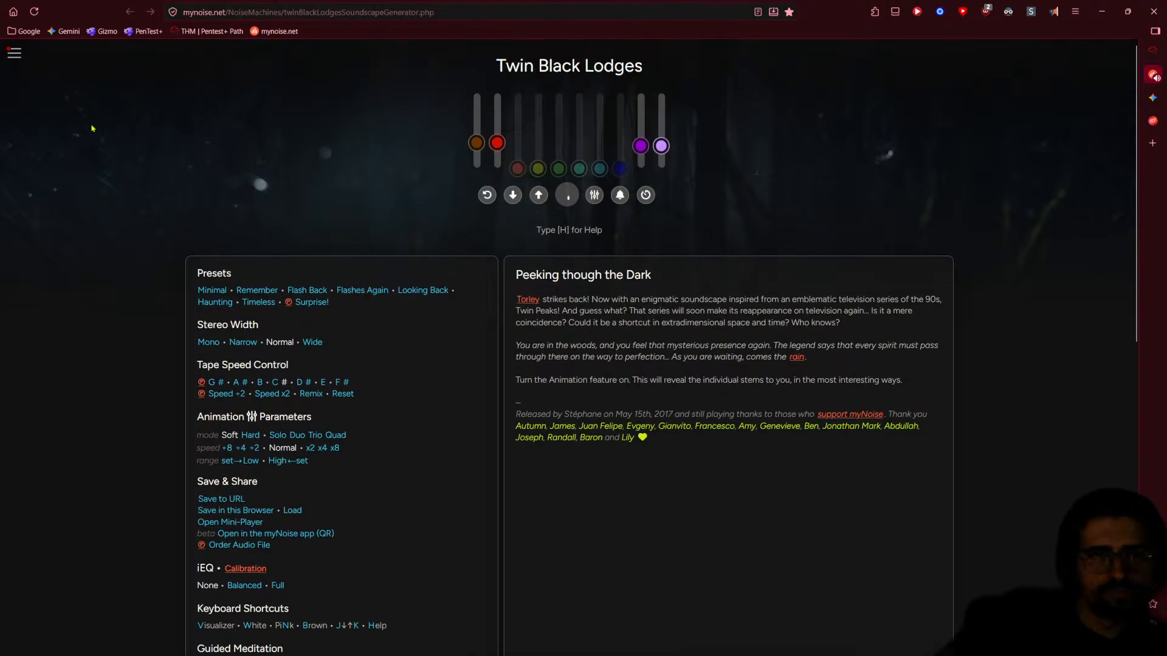
- Go to the myNoise Front Page and show more Relaxing Music soundscapes
left_click(14, 53)
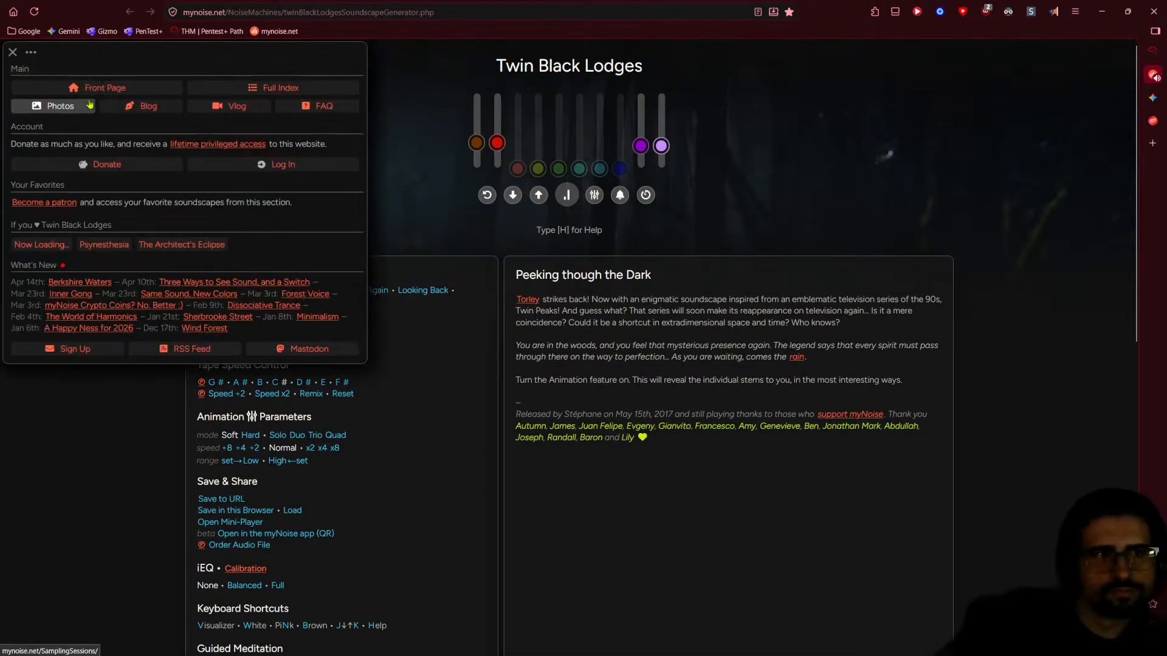
left_click(85, 93)
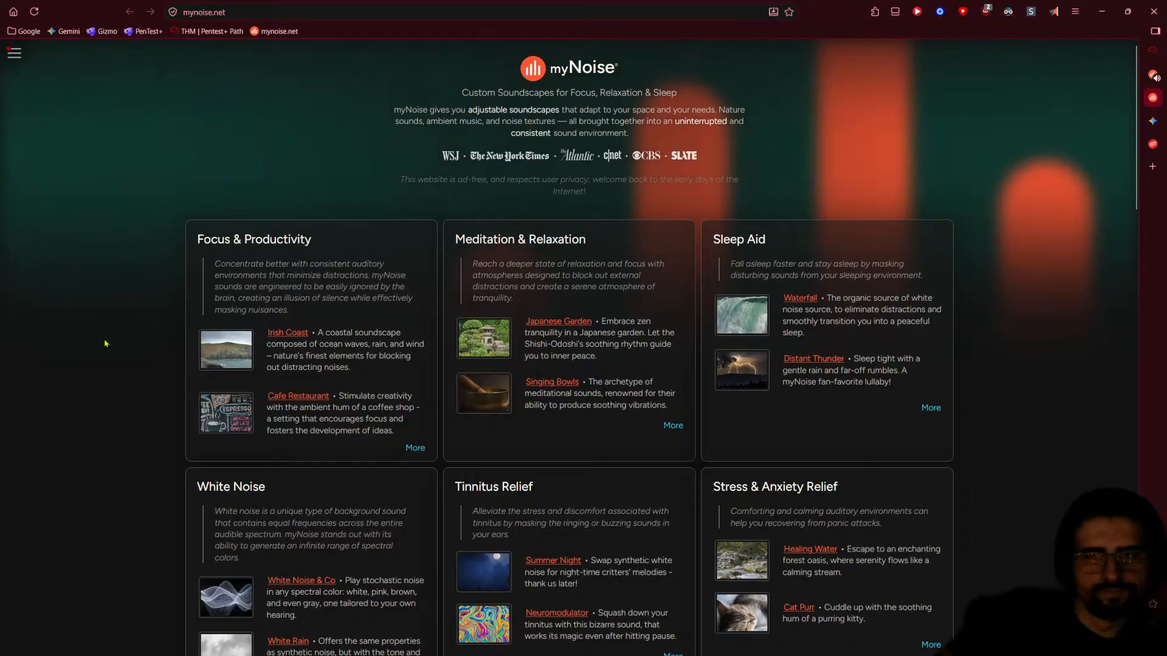
scroll(104, 344, "down", 2)
scroll(105, 344, "down", 2)
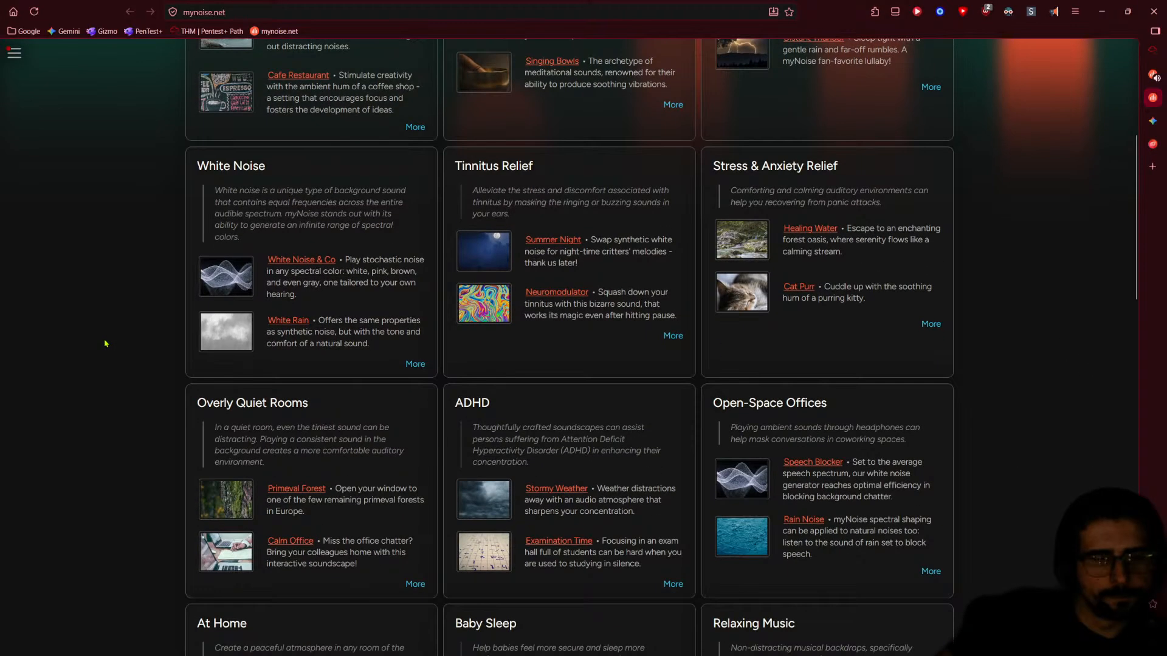
scroll(104, 344, "down", 2)
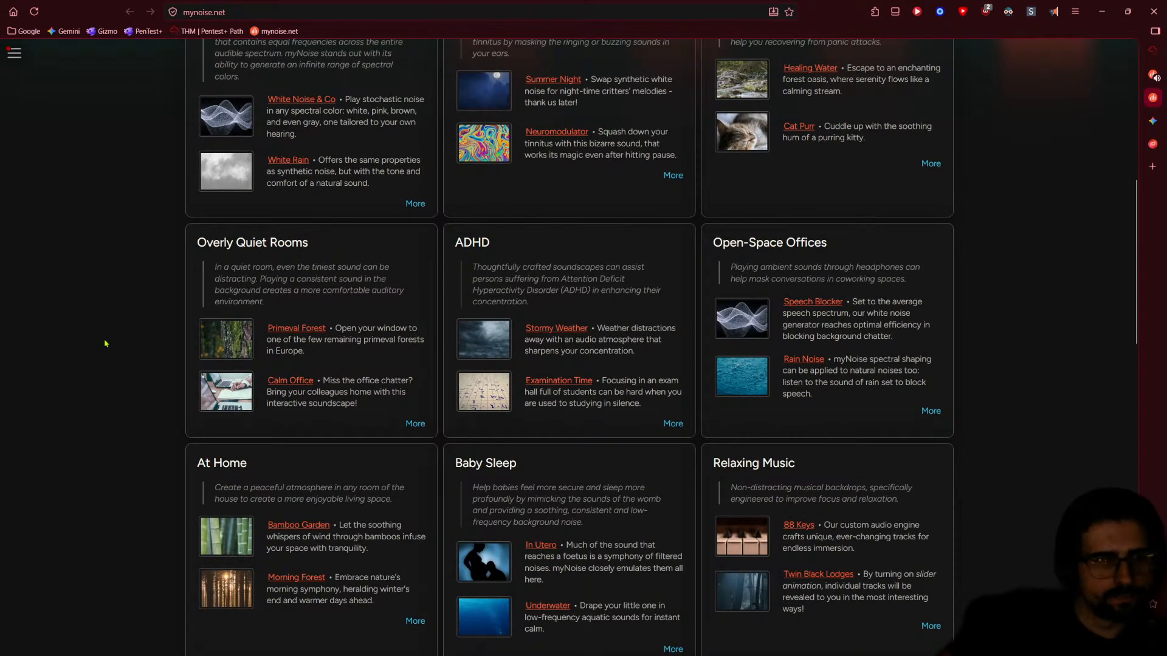
scroll(105, 344, "down", 1)
scroll(105, 344, "down", 2)
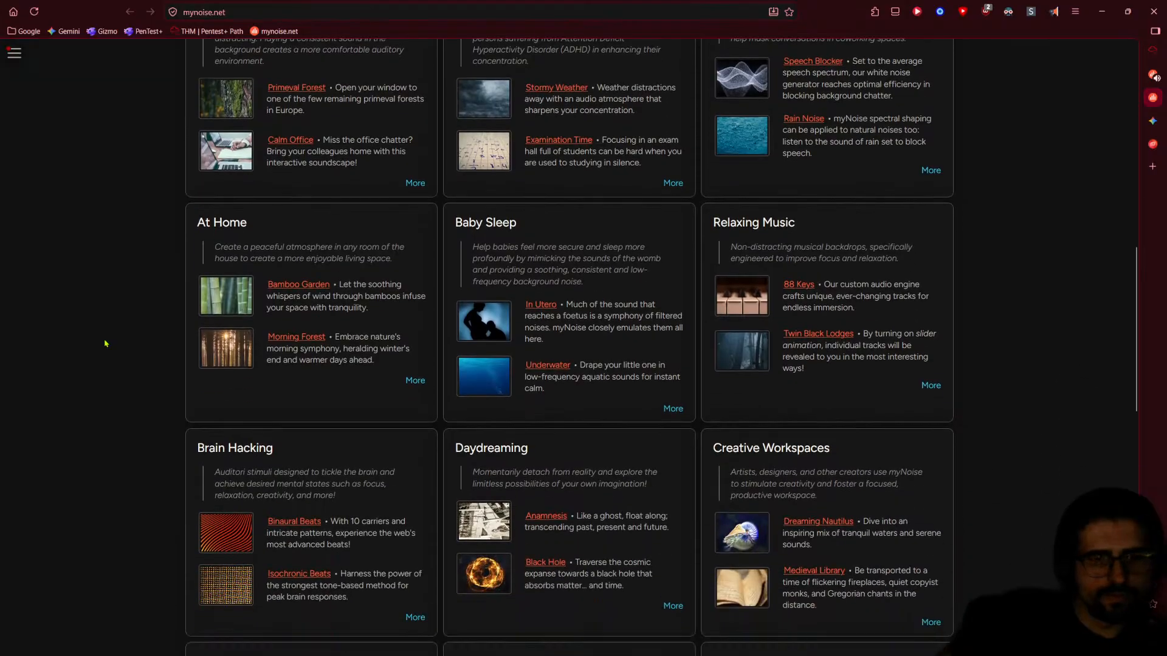
scroll(107, 340, "up", 9)
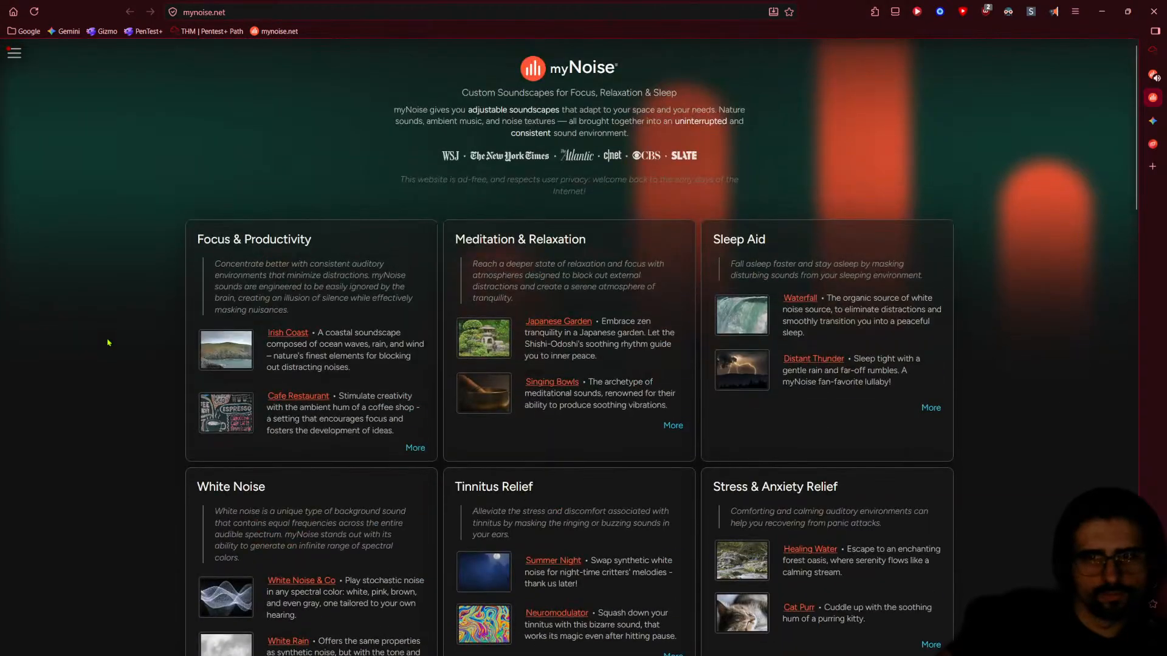
scroll(157, 331, "down", 8)
left_click(931, 465)
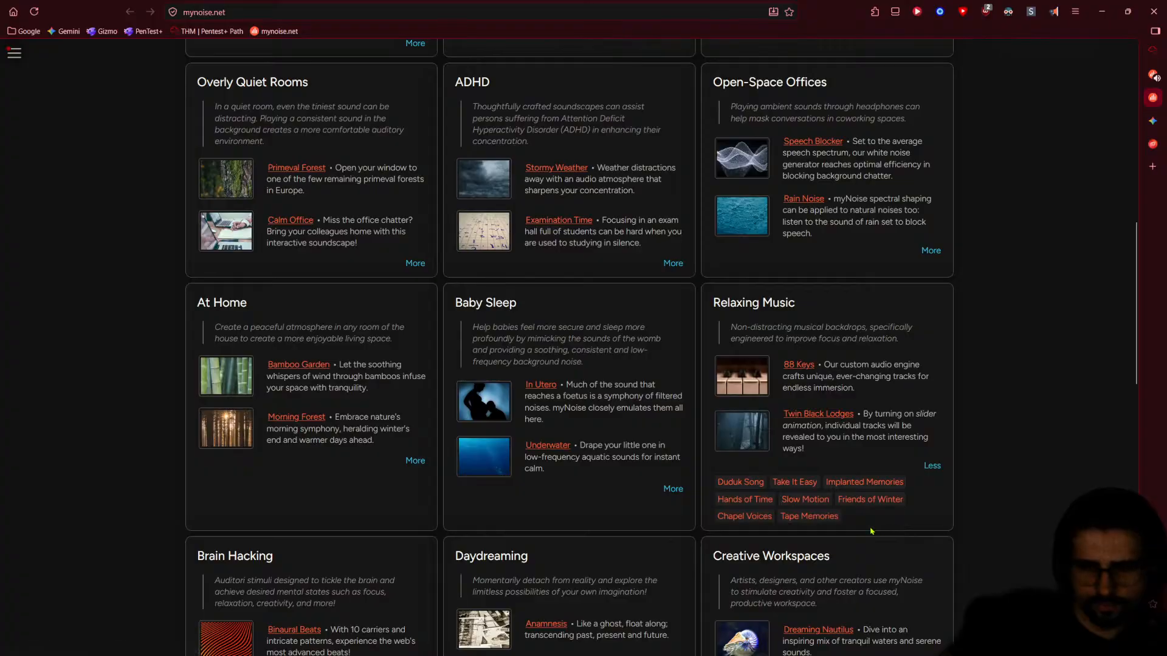
- Open the Implanted Memories soundscape in its own tab beside Twin Black Lodges
left_click(865, 482)
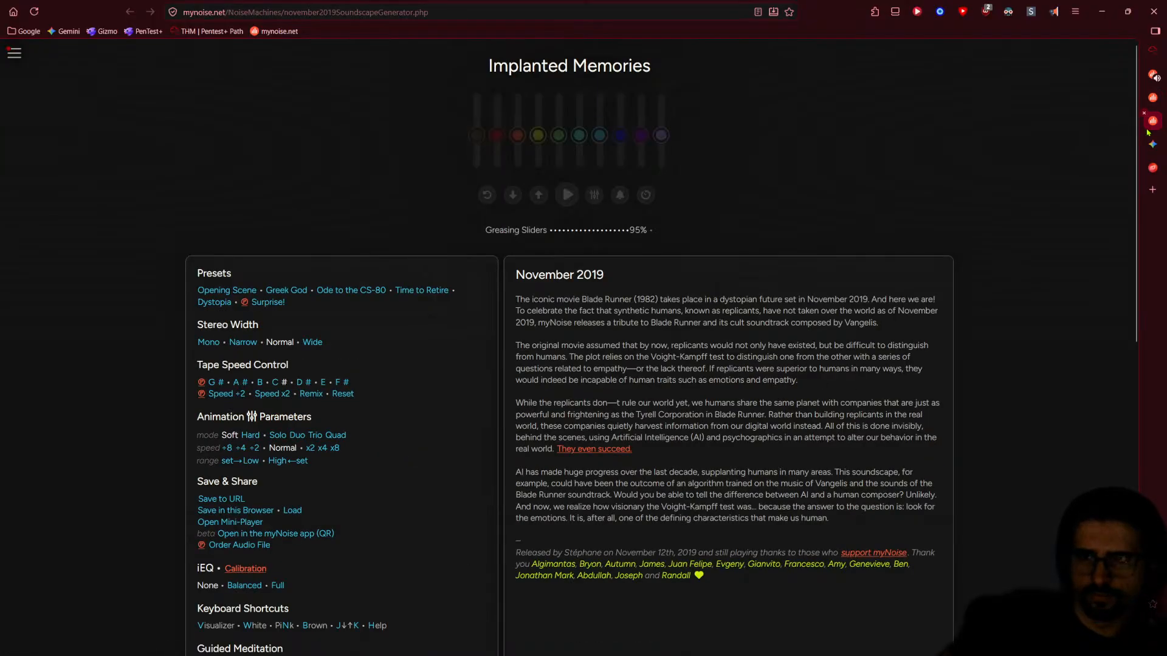
left_click(36, 219)
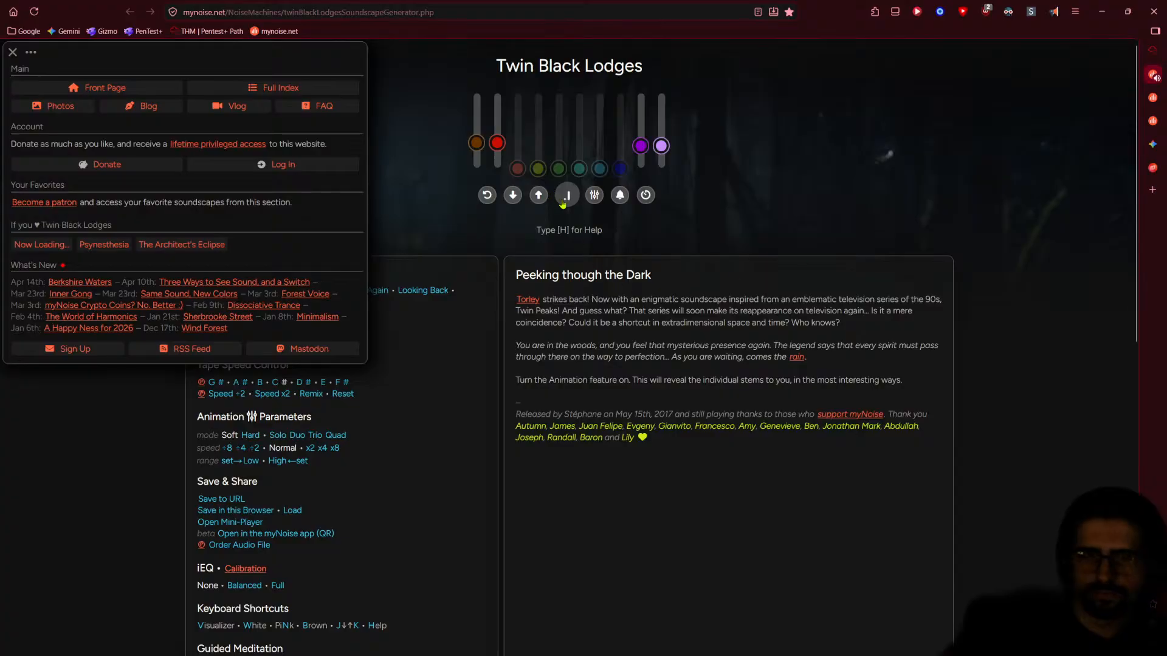
key("alt+Left")
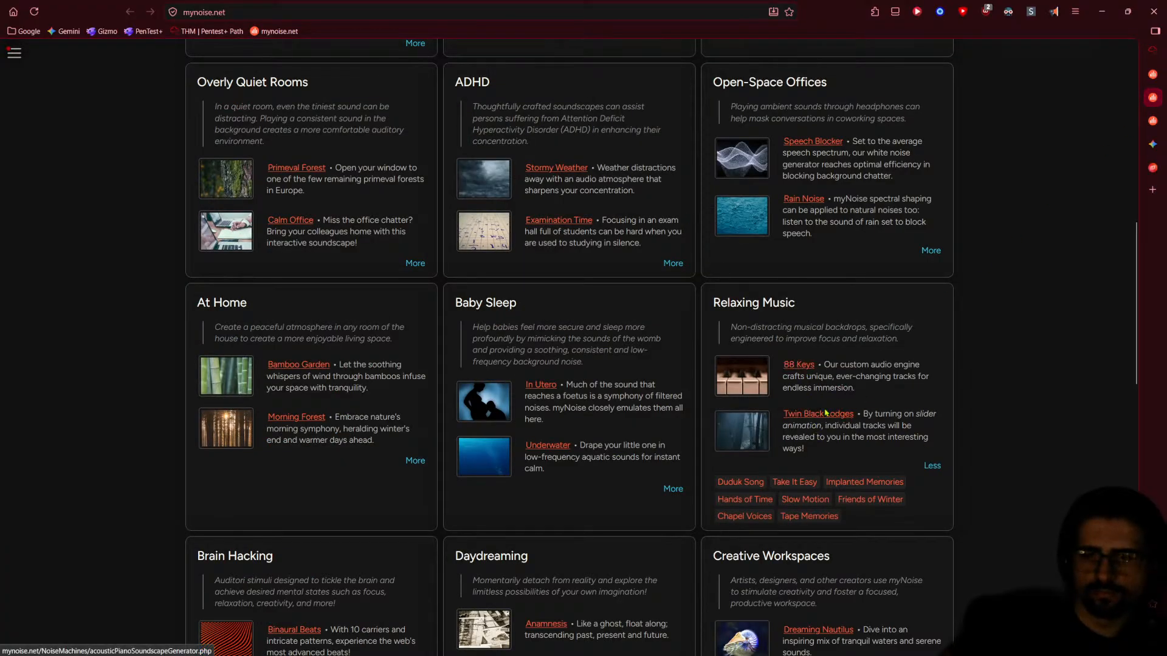
left_click(1152, 98)
left_click(1148, 117)
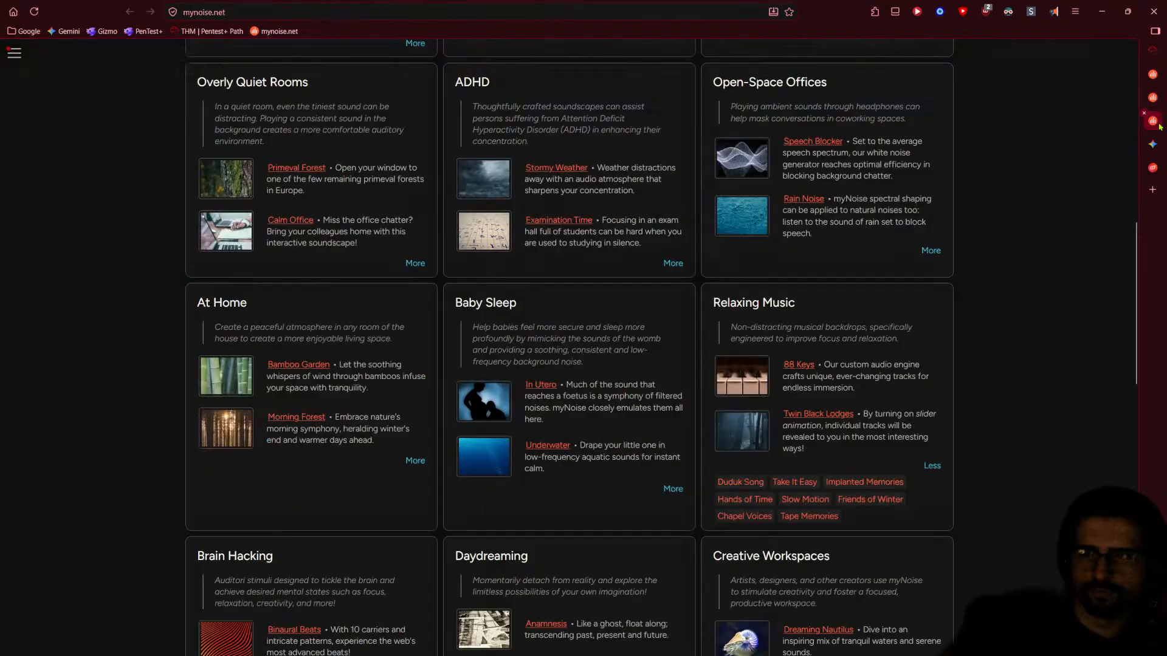
left_click(1153, 74)
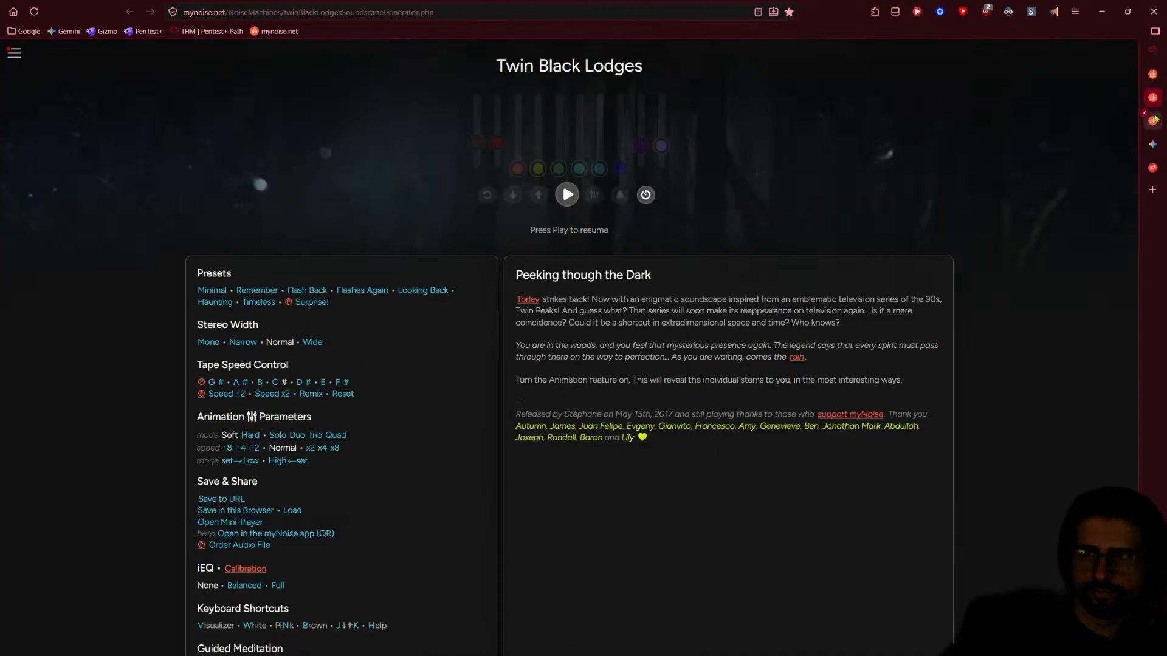
left_click(1152, 97)
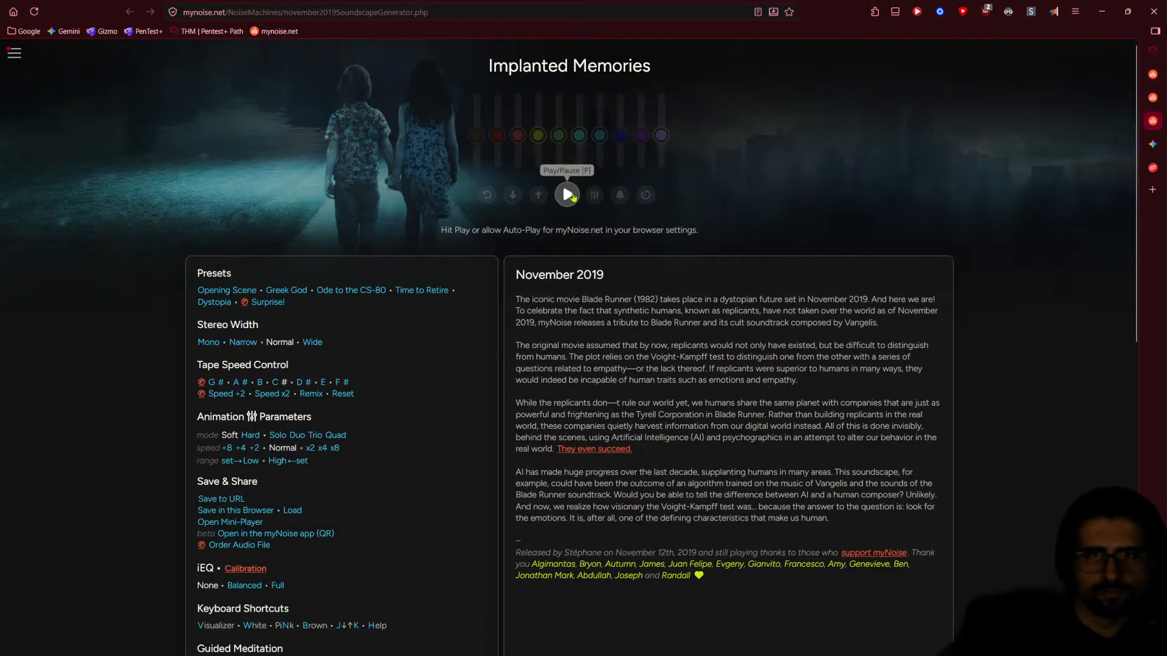
- Play Implanted Memories, sample its presets, and settle back on Opening Scene
left_click(567, 195)
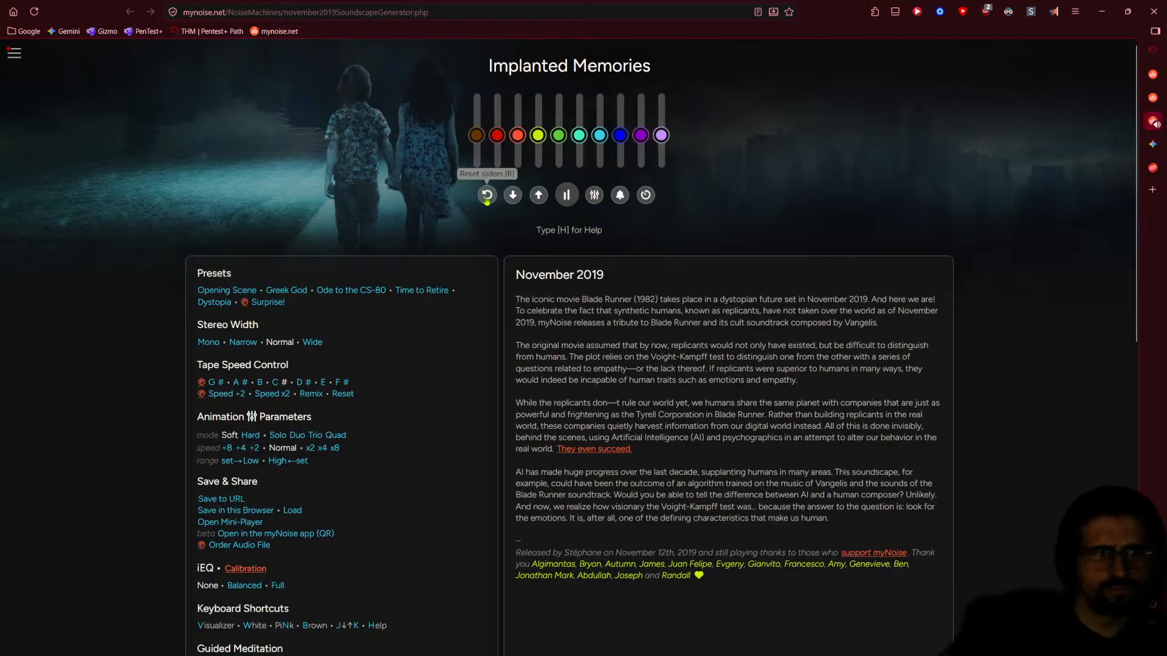
left_click(226, 291)
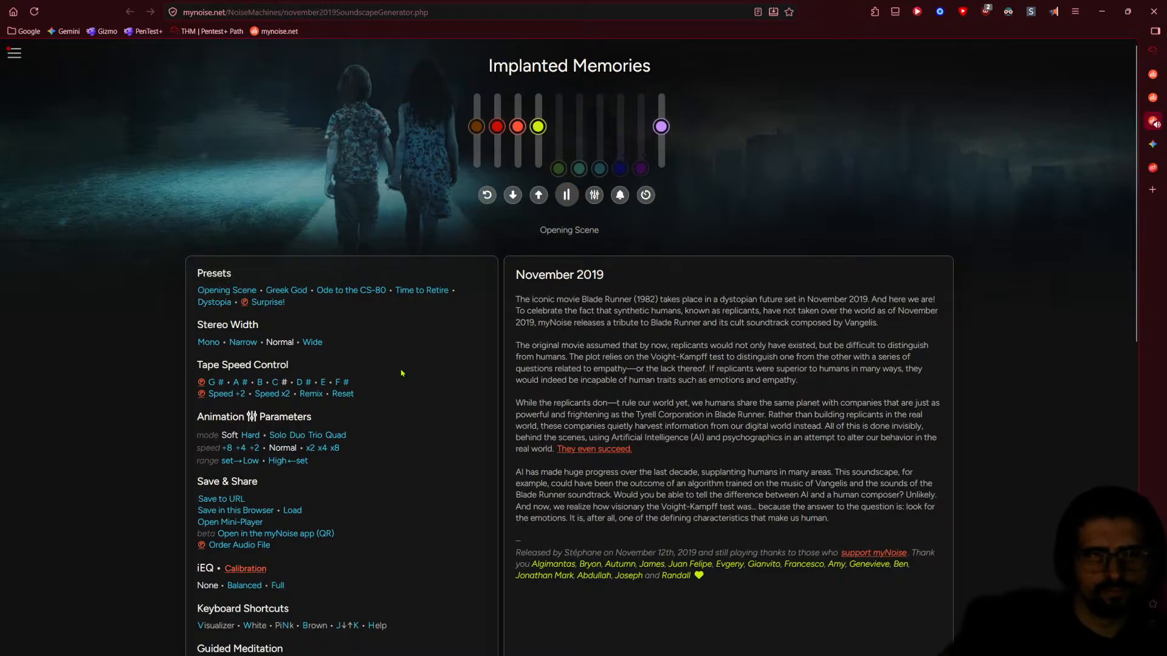
left_click(287, 291)
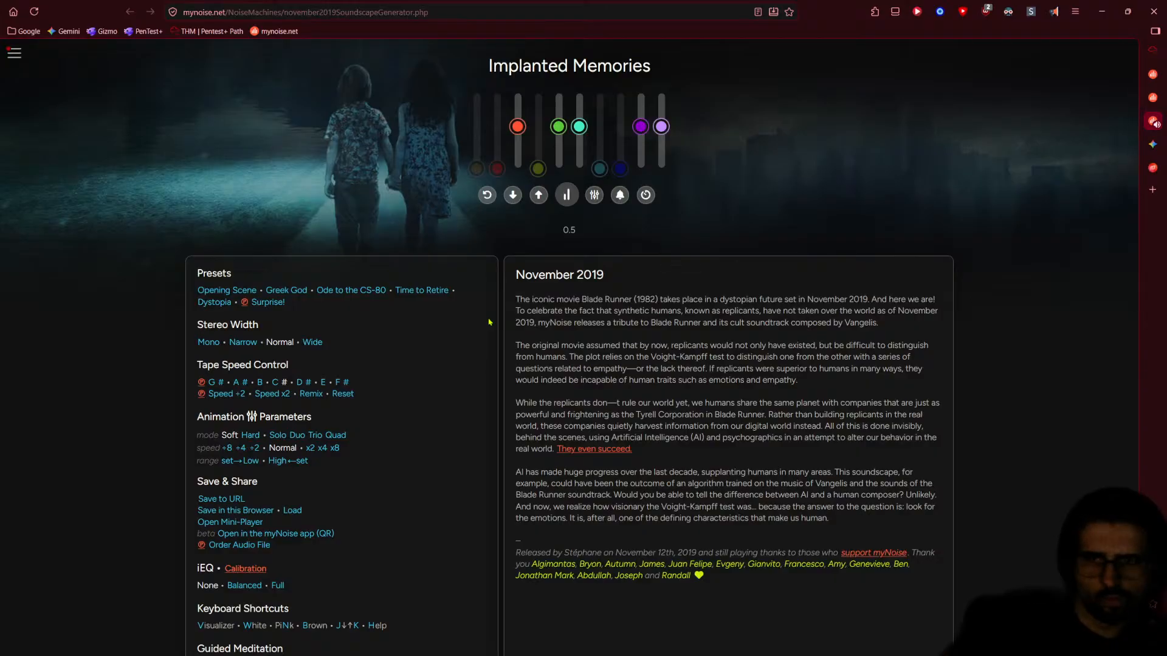
left_click(336, 291)
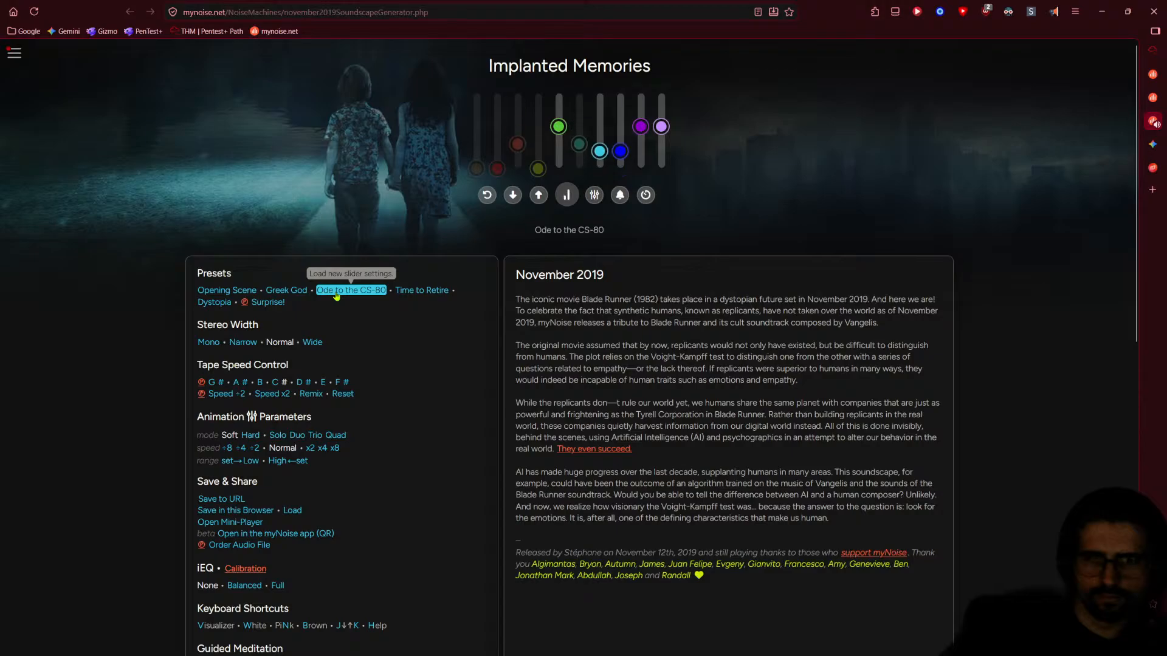
left_click(421, 291)
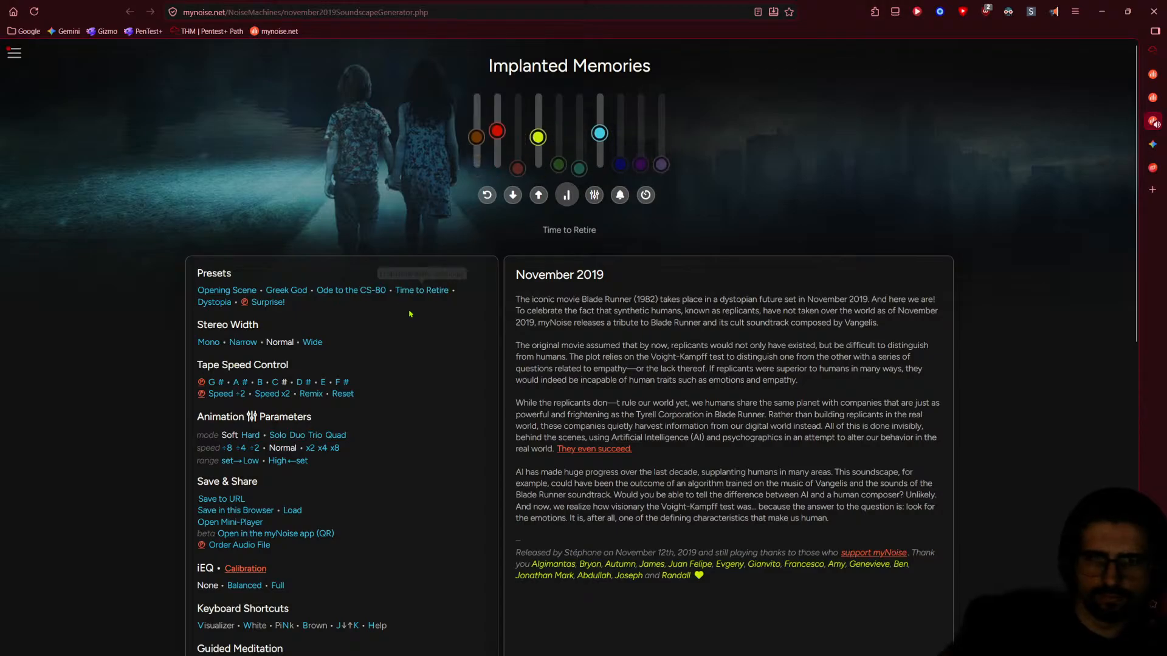
left_click(214, 302)
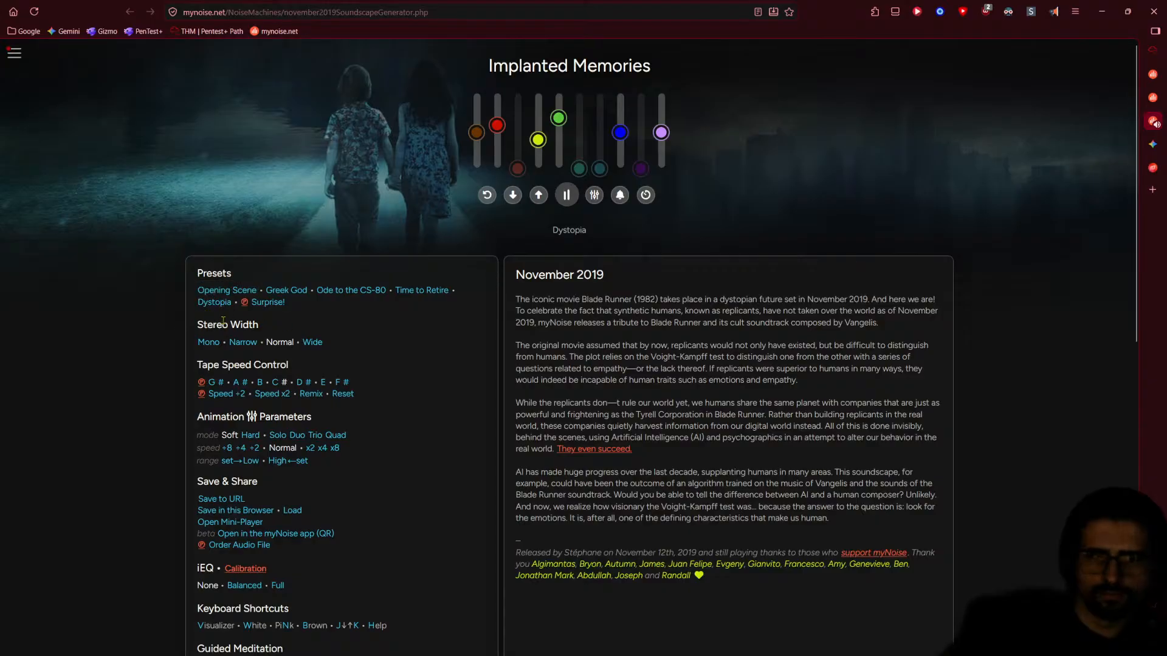
left_click(227, 291)
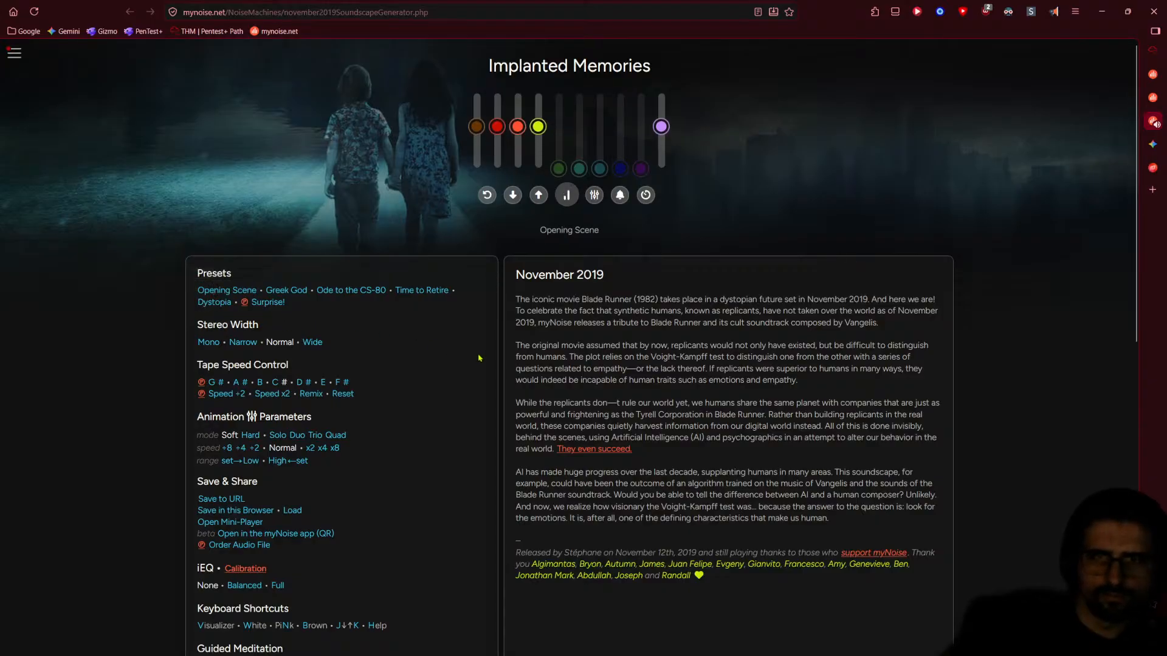
- Turn on slider animation and set the stereo width to Narrow
left_click(595, 194)
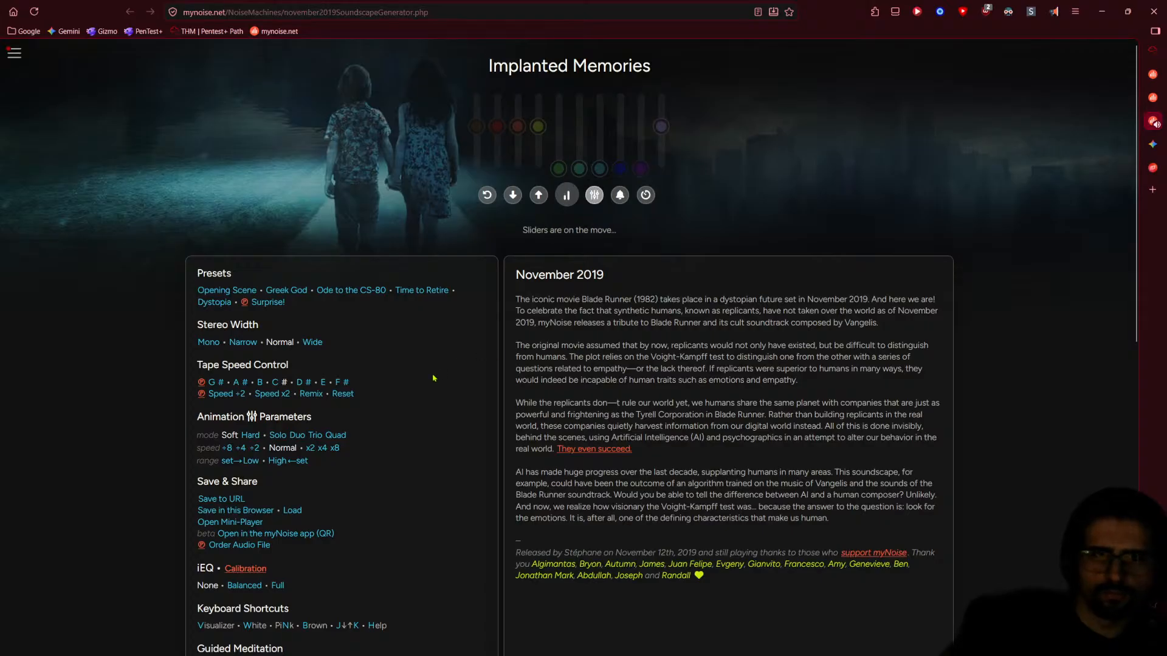
scroll(524, 463, "down", 5)
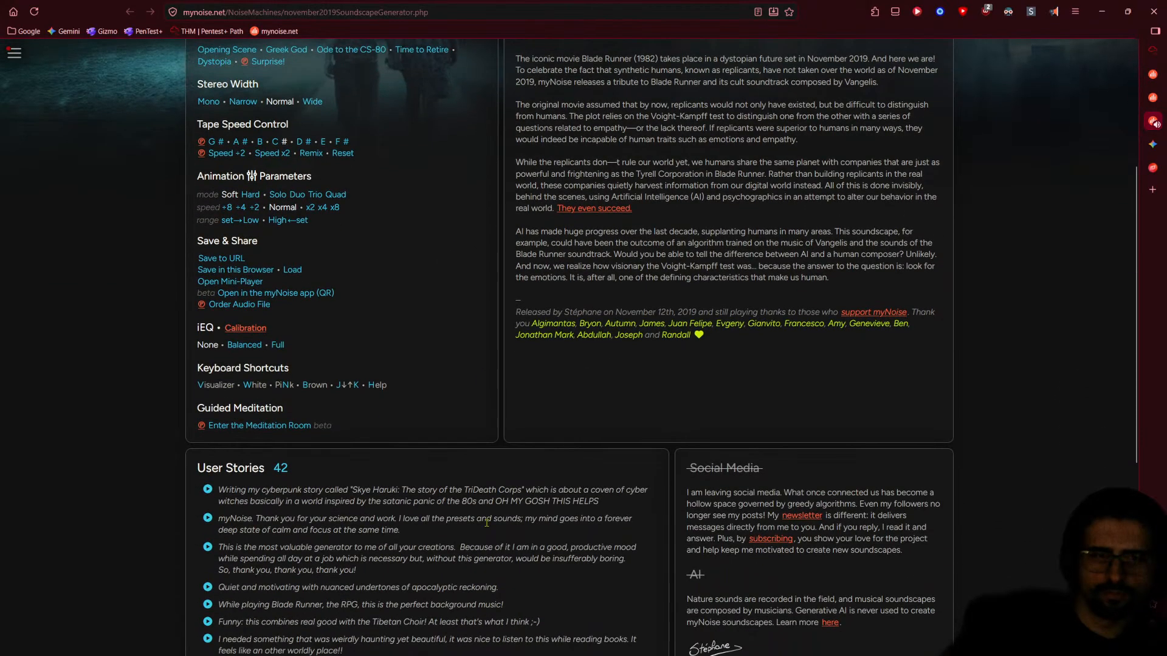
scroll(487, 525, "up", 5)
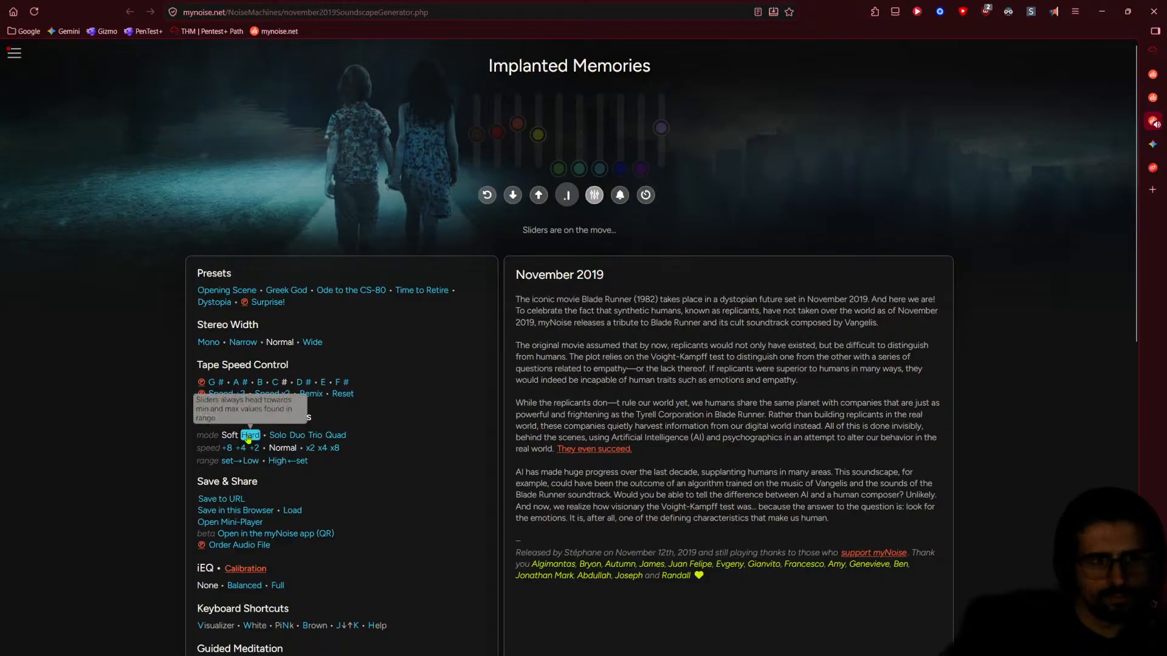
left_click(242, 342)
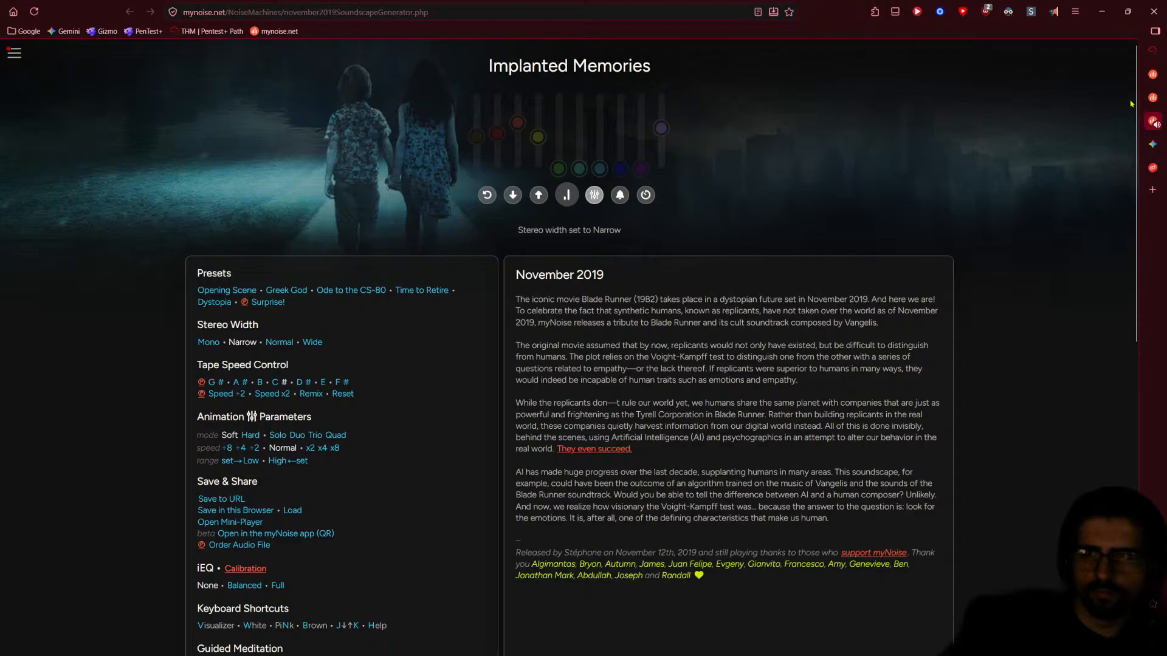
left_click(1154, 98)
left_click(1159, 76)
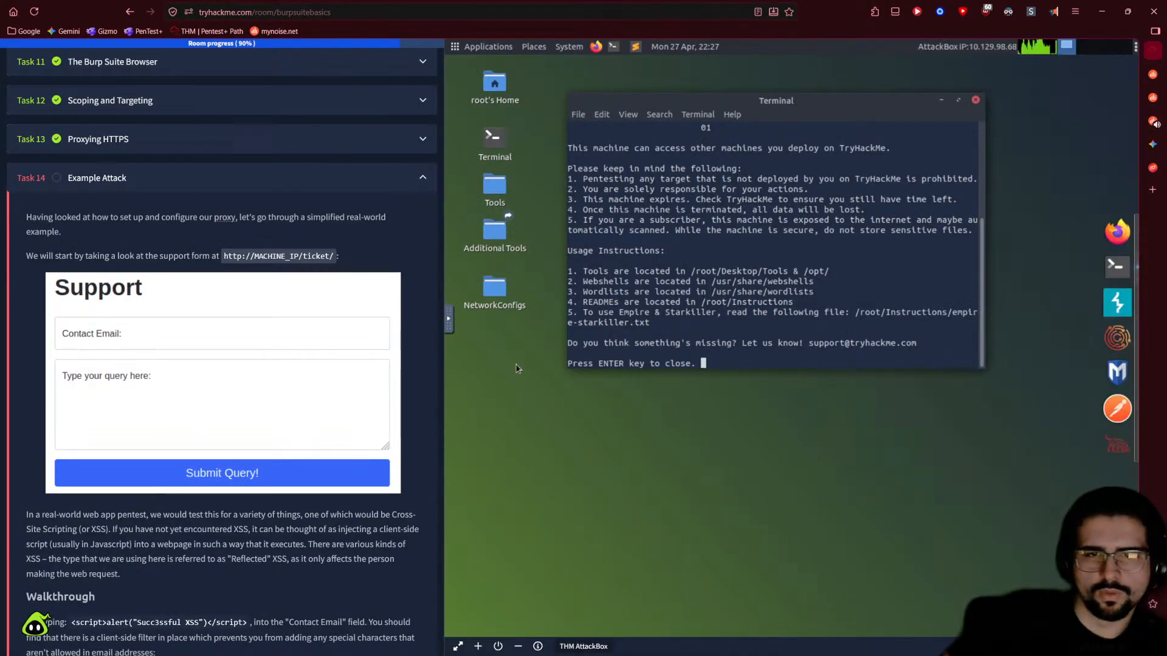
- Close the AttackBox terminal, reload the room page, and scroll back to Example Attack
left_click(975, 99)
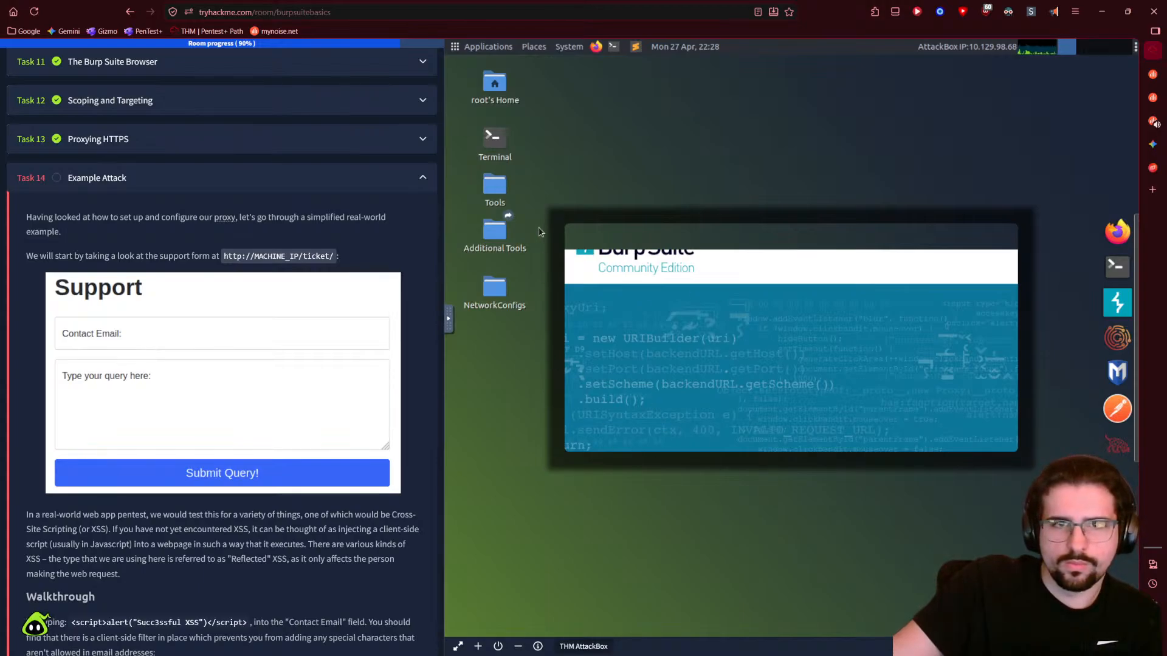
left_click(34, 12)
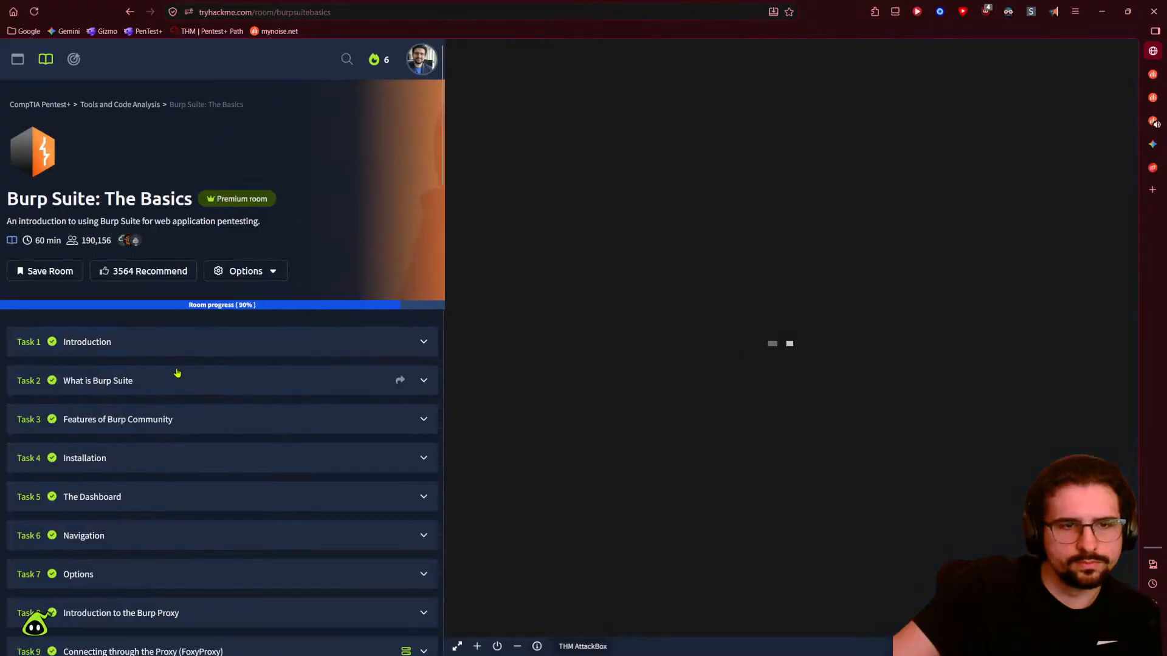
scroll(177, 373, "down", 12)
scroll(137, 389, "up", 1)
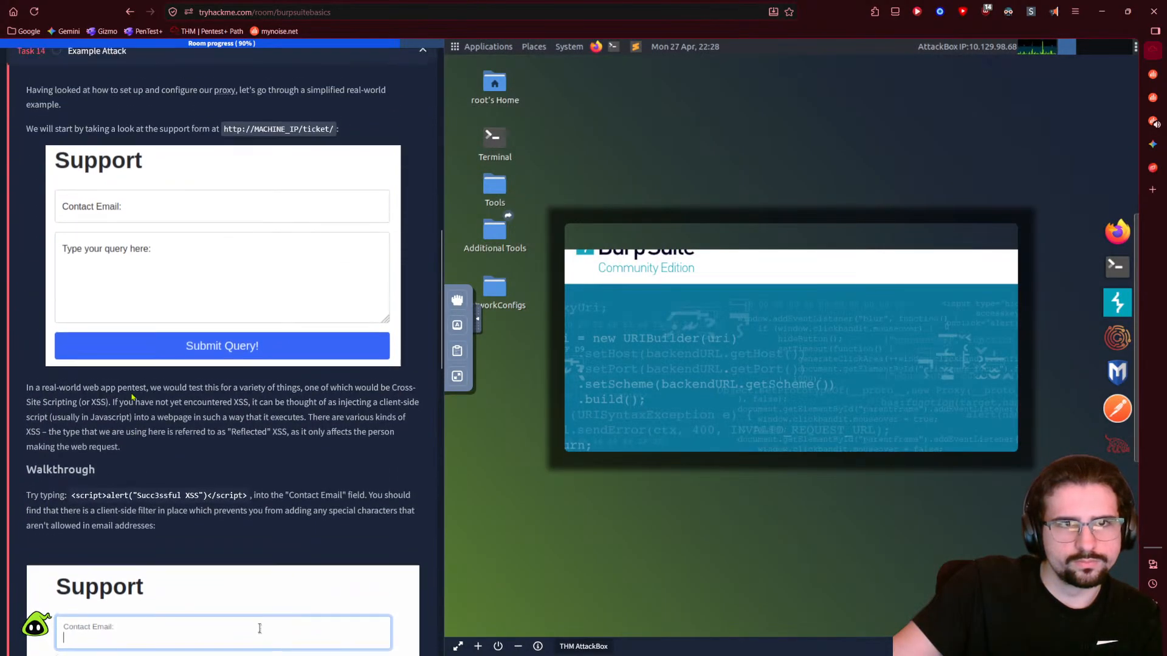
scroll(132, 396, "up", 2)
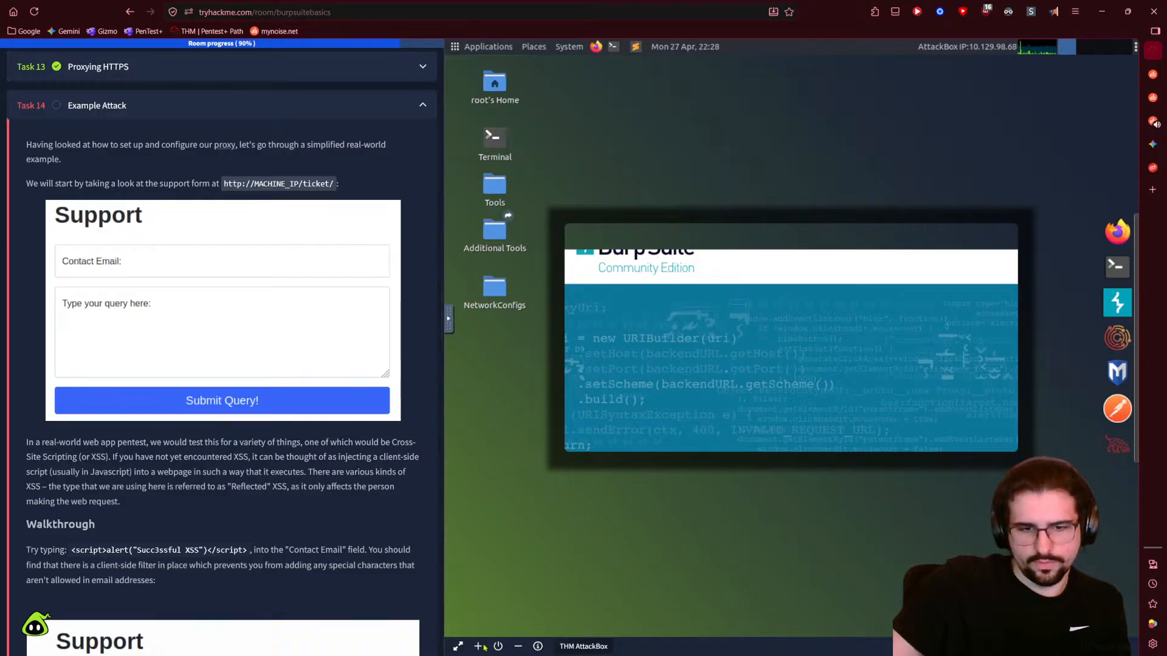
- Reveal the AttackBox public IP 10.129.98.68 in the machine information, then close it
left_click(538, 646)
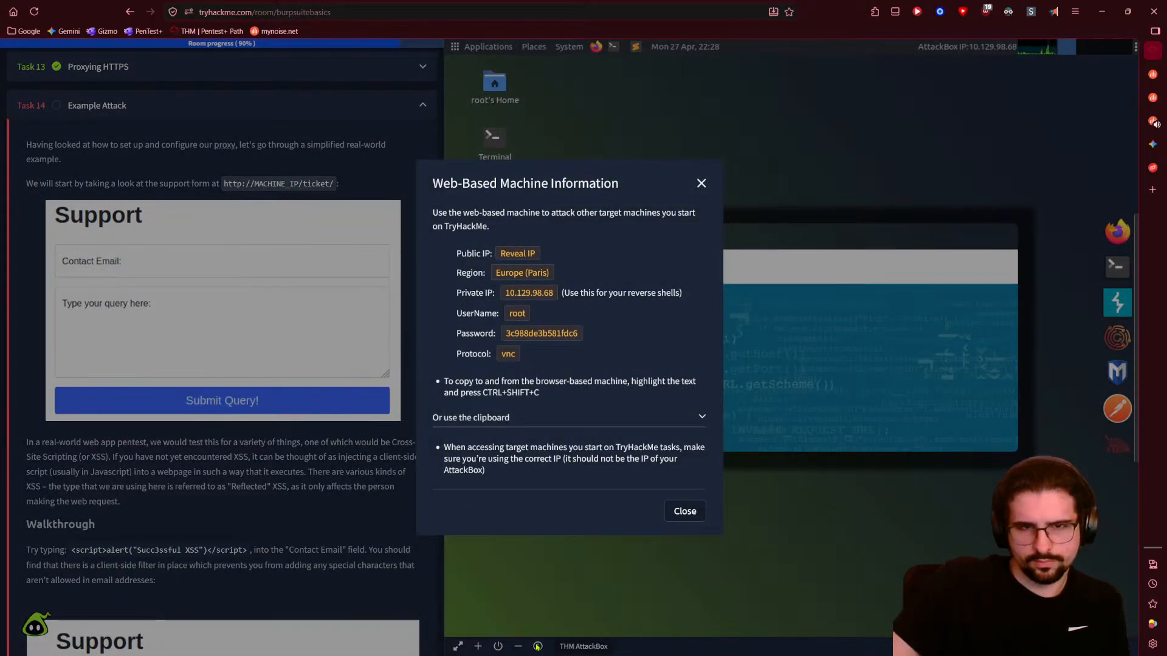
left_click(516, 256)
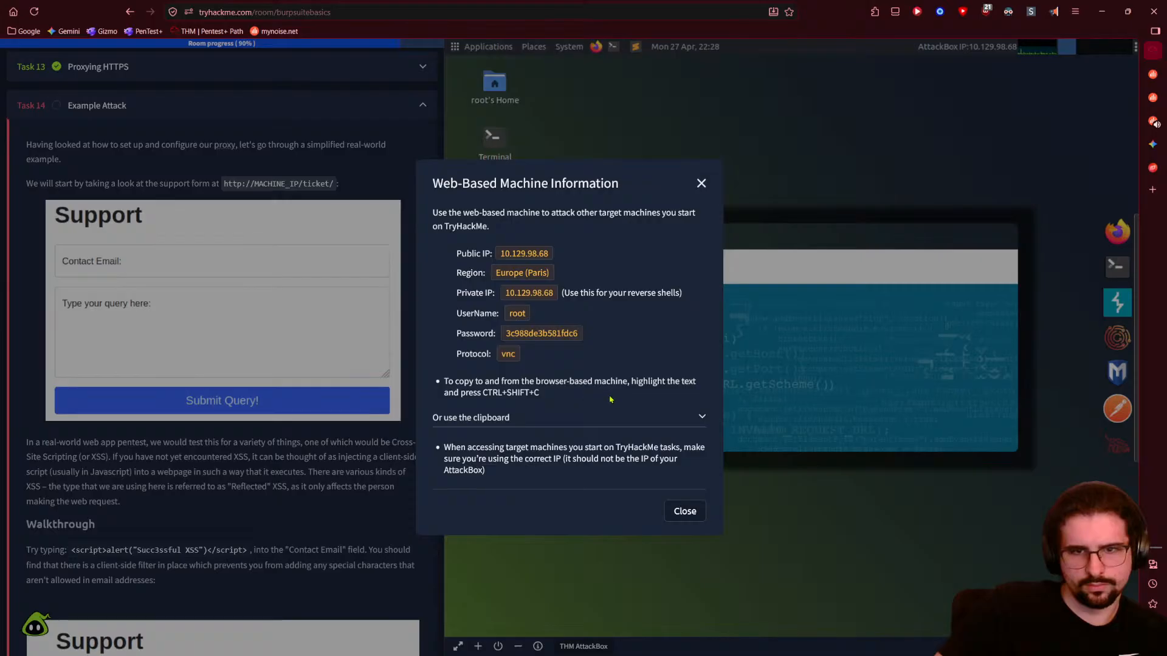
right_click(521, 259)
left_click(508, 259)
triple_click(509, 271)
left_click(499, 257)
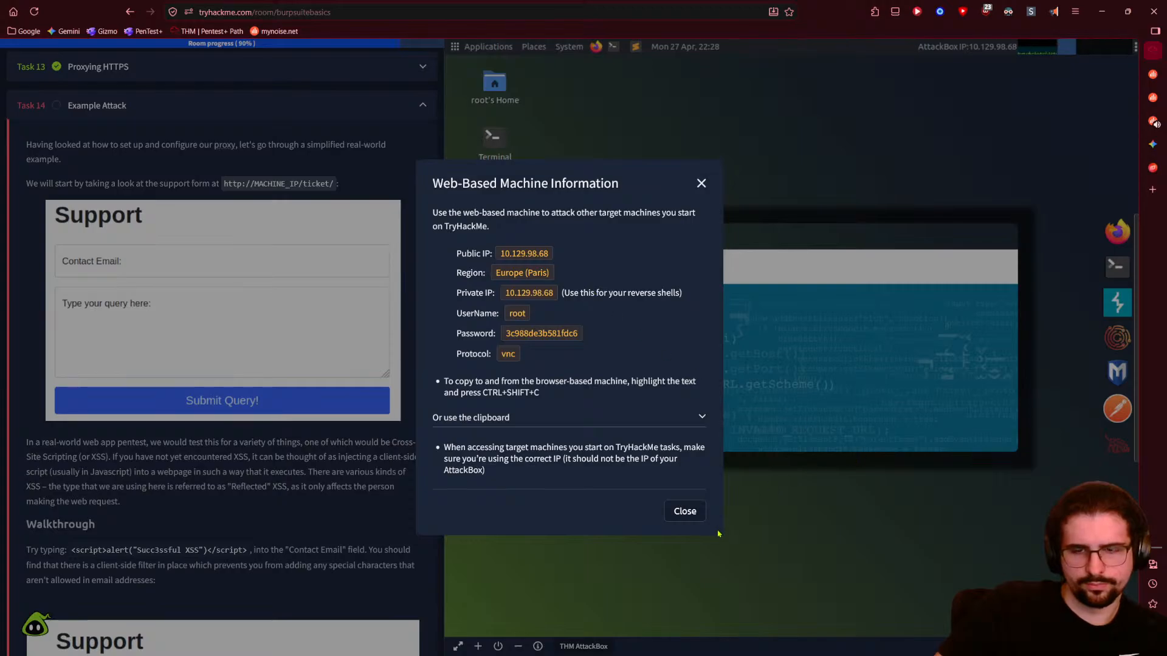
left_click(685, 511)
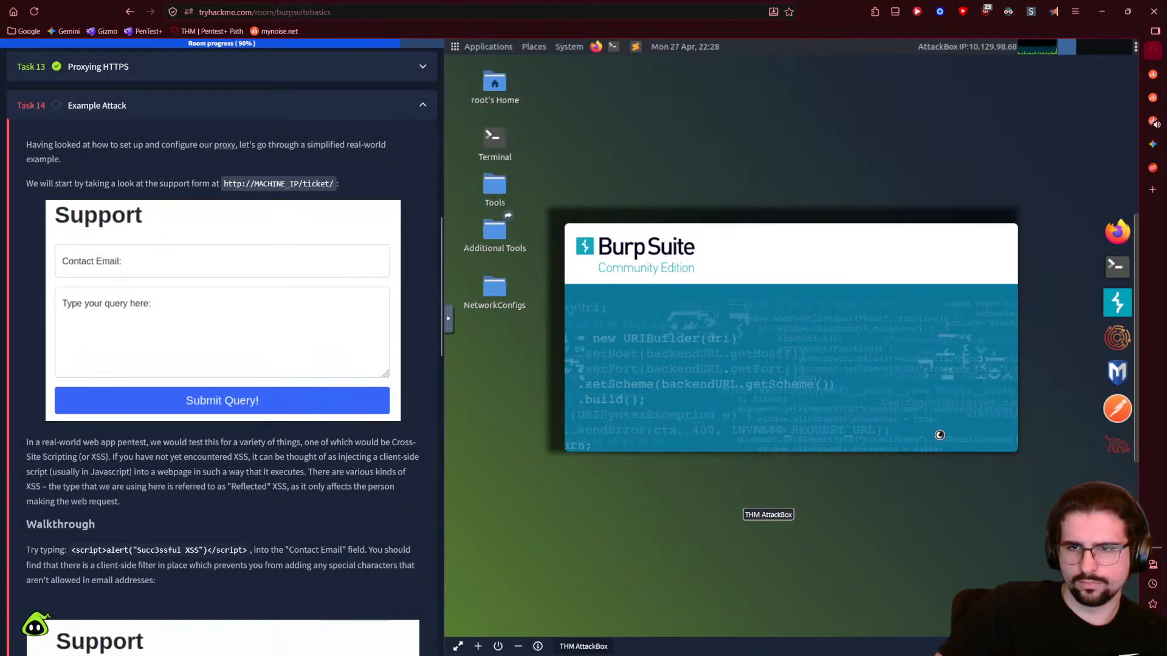
left_click(1152, 147)
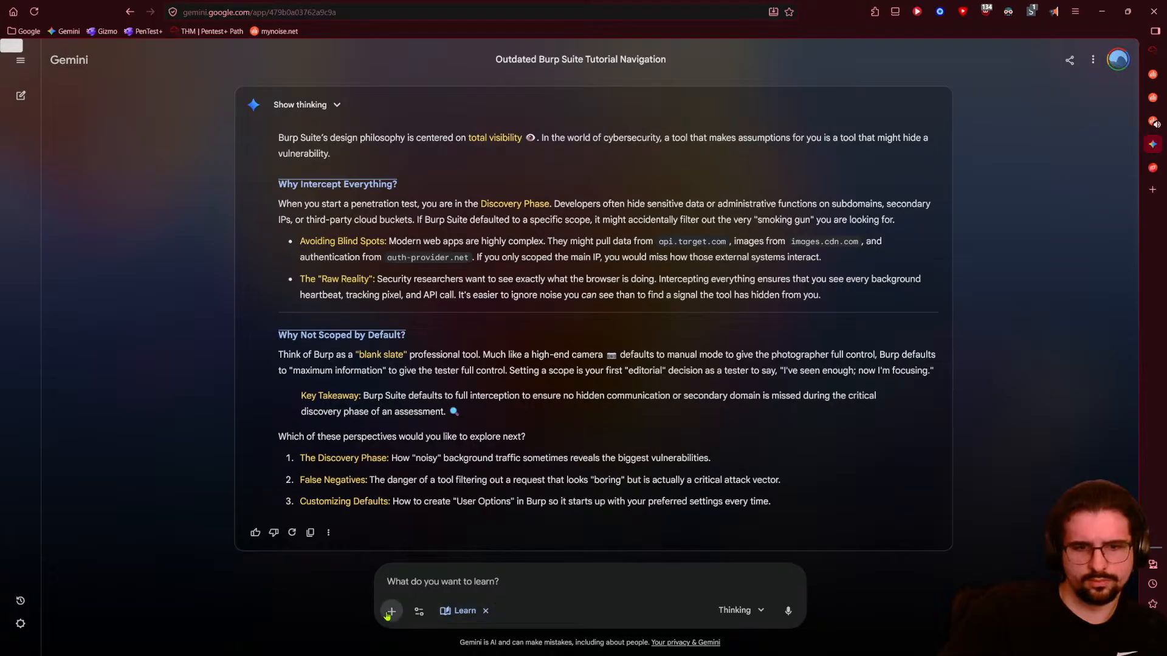
- Ask Gemini how to get the AttackBox's IP and highlight 'ip addr' in its reply
key("F5")
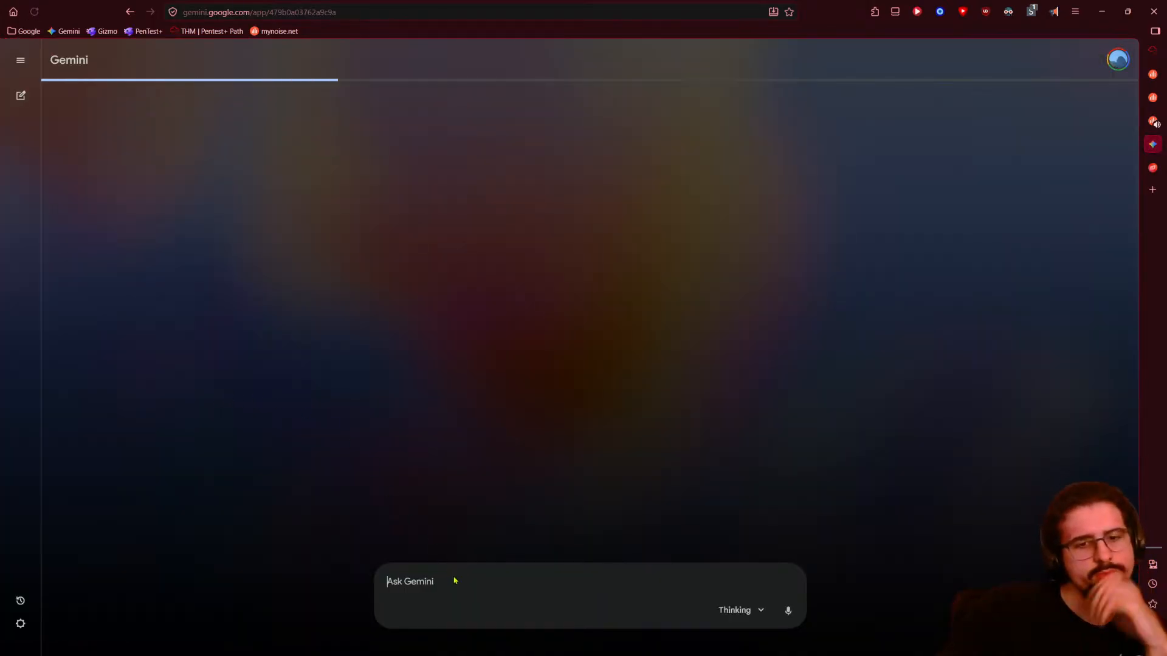
type("within a thm machine")
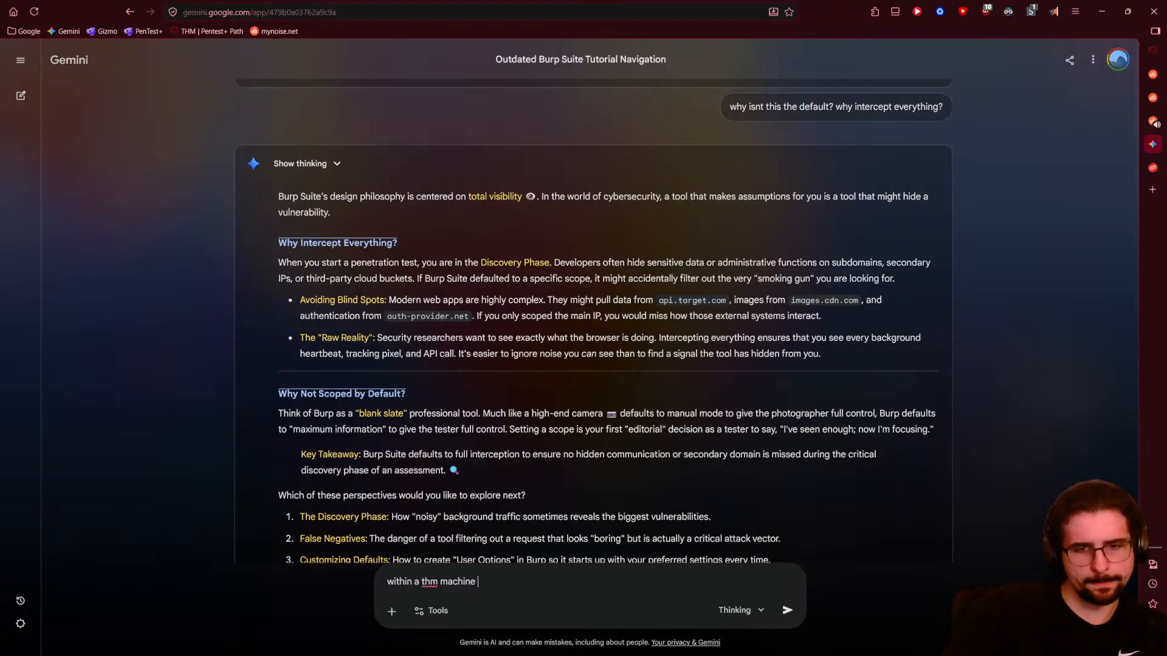
type("attackbox how do I get")
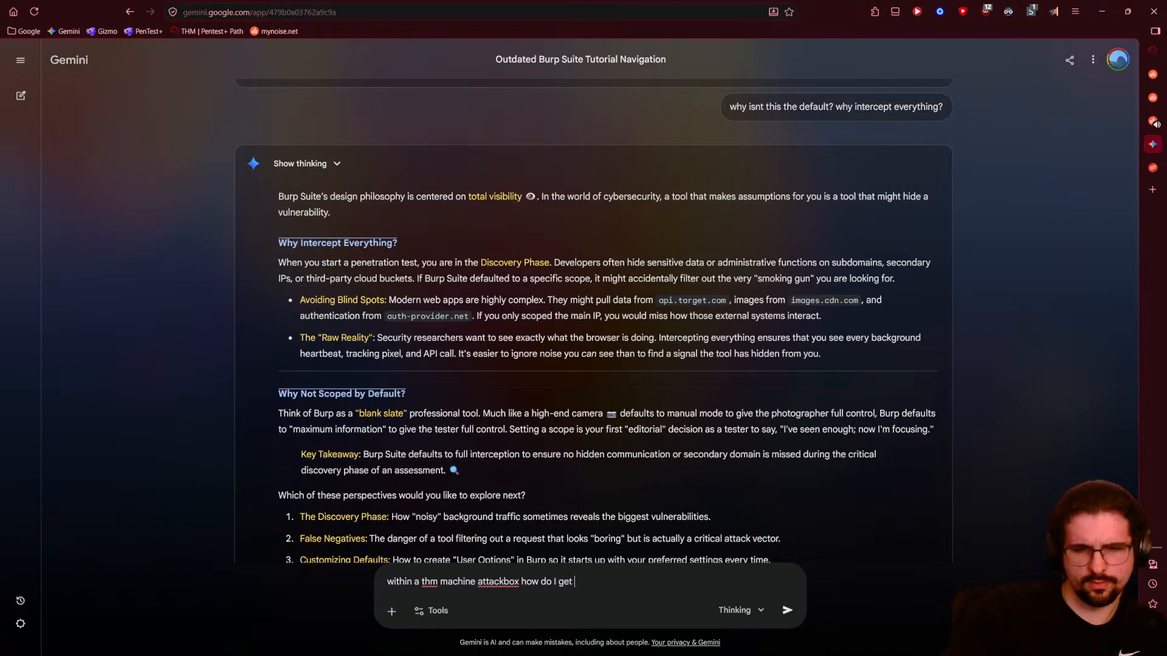
type(" its ip")
key("Return")
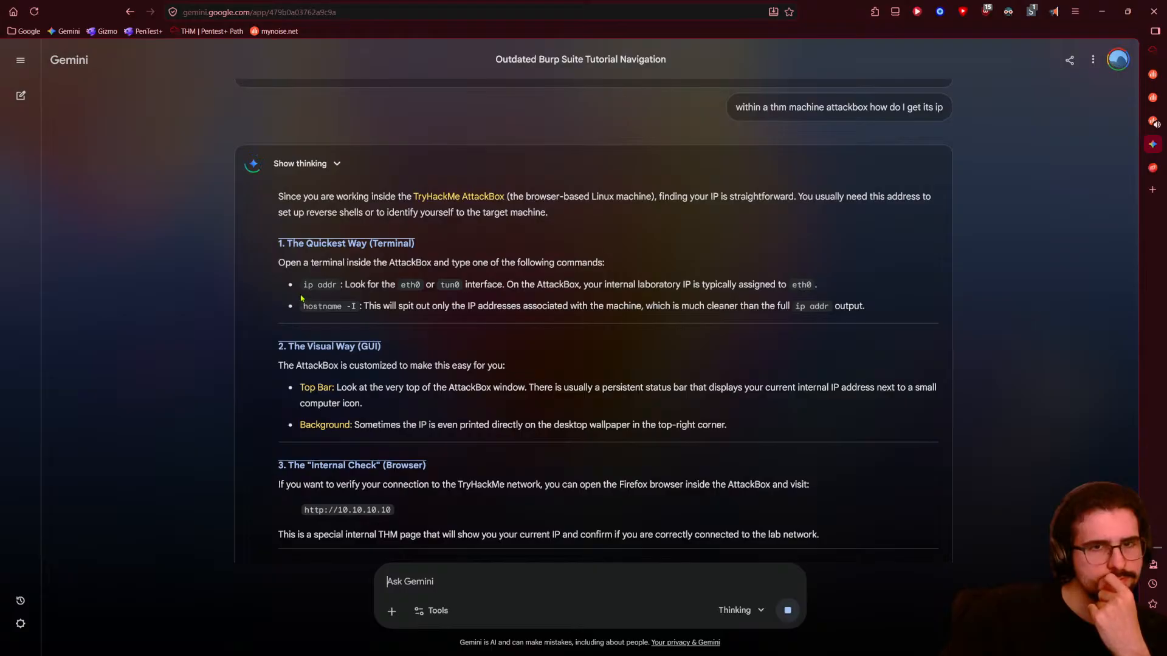
left_click_drag(302, 285, 335, 287)
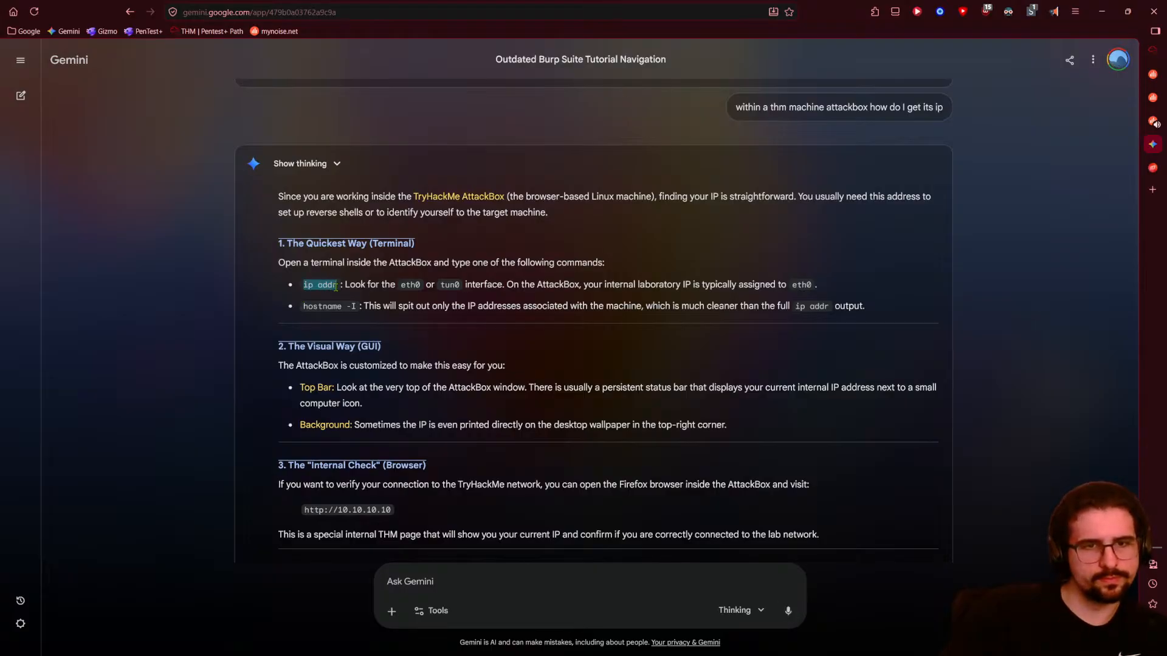
- Open a new AttackBox terminal and run sudo ip addr, using the AttackBox clipboard
left_click(1153, 120)
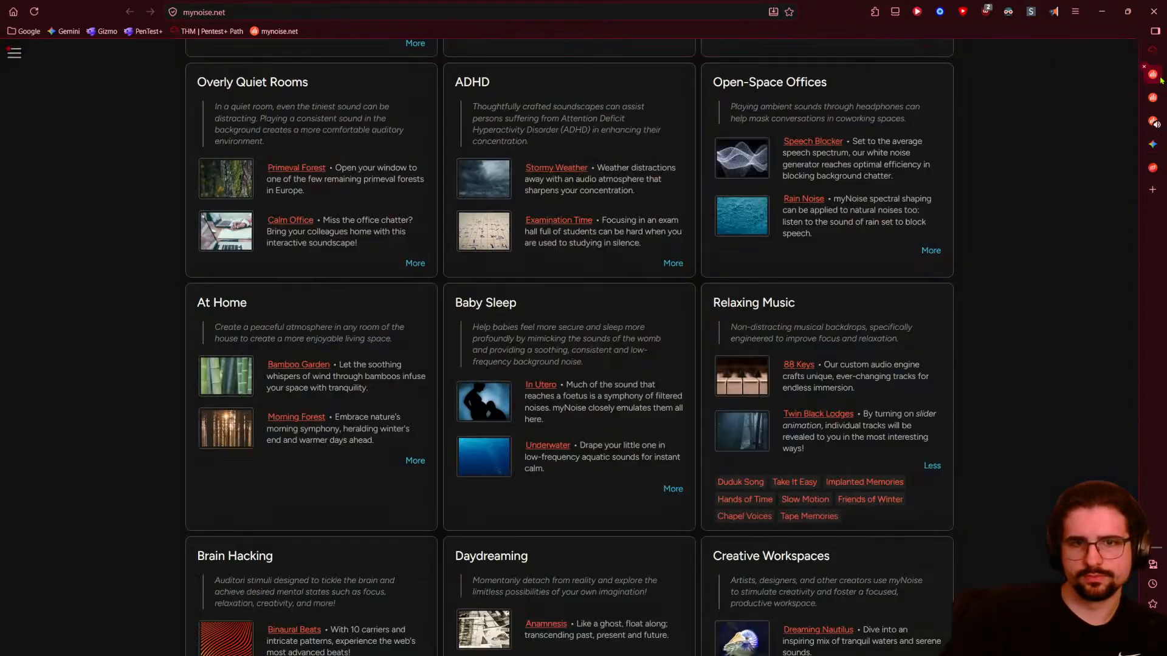
left_click(1154, 144)
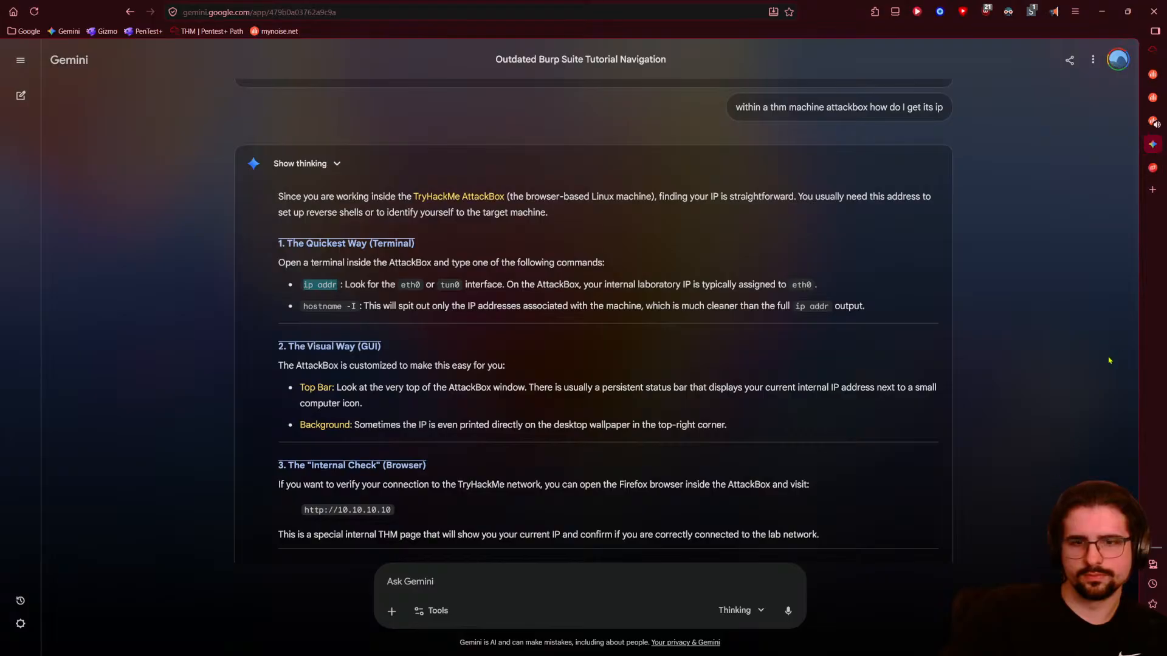
left_click(1152, 51)
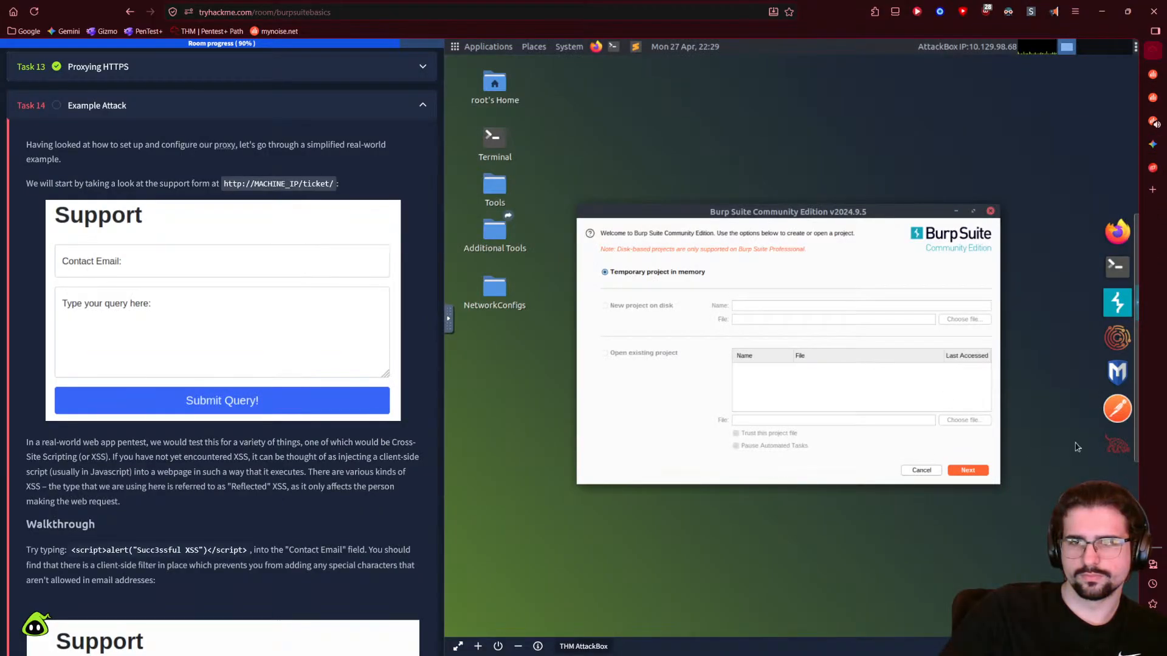
left_click(1117, 266)
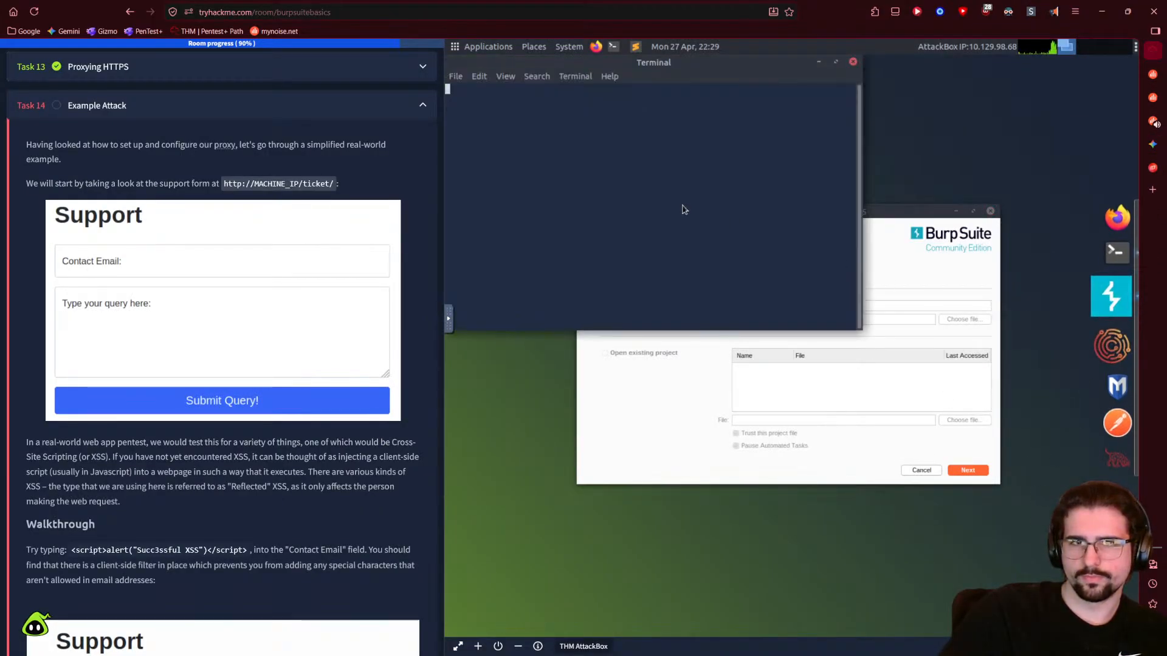
type("sudo")
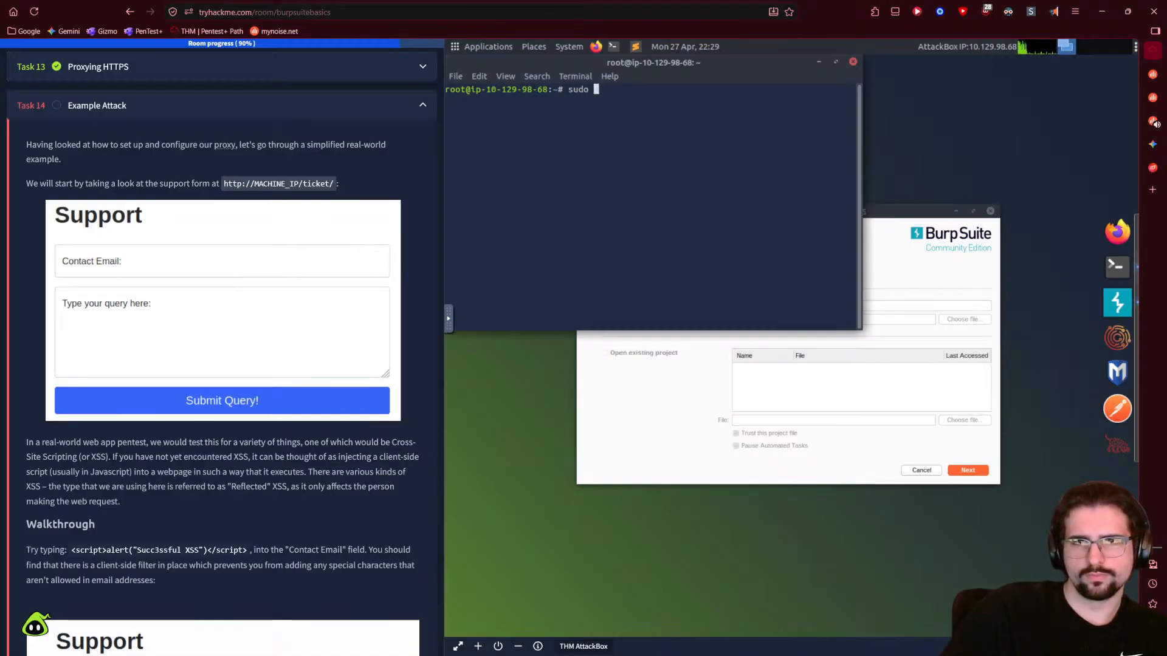
left_click(449, 328)
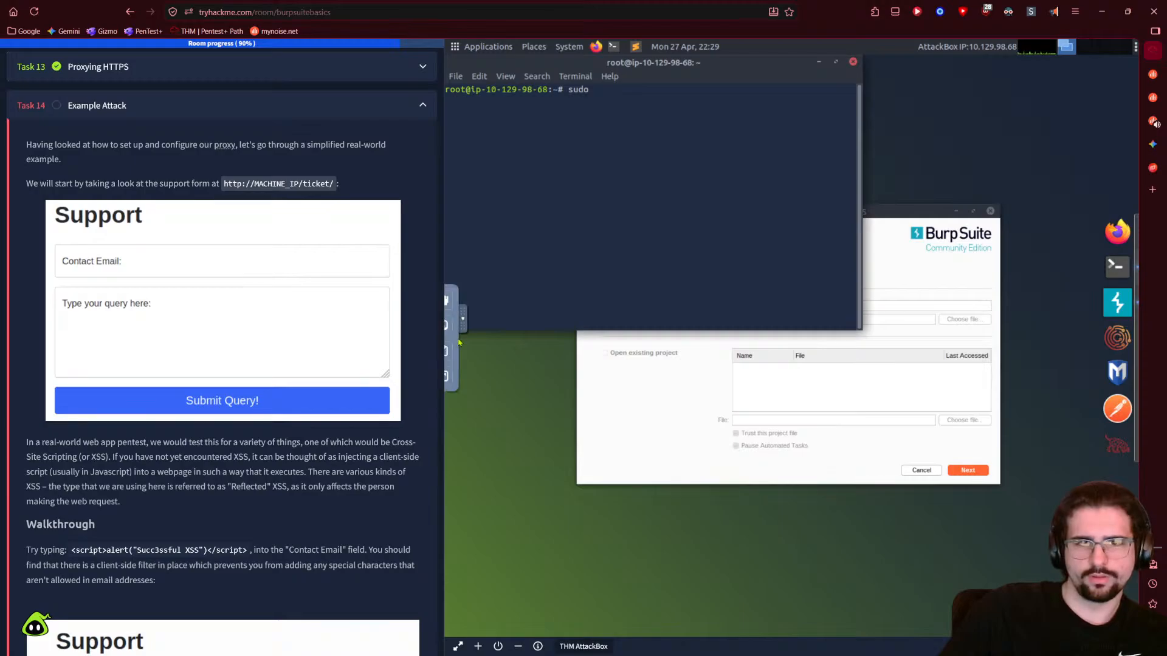
left_click(458, 351)
left_click(546, 342)
key("ctrl+v")
left_click(715, 191)
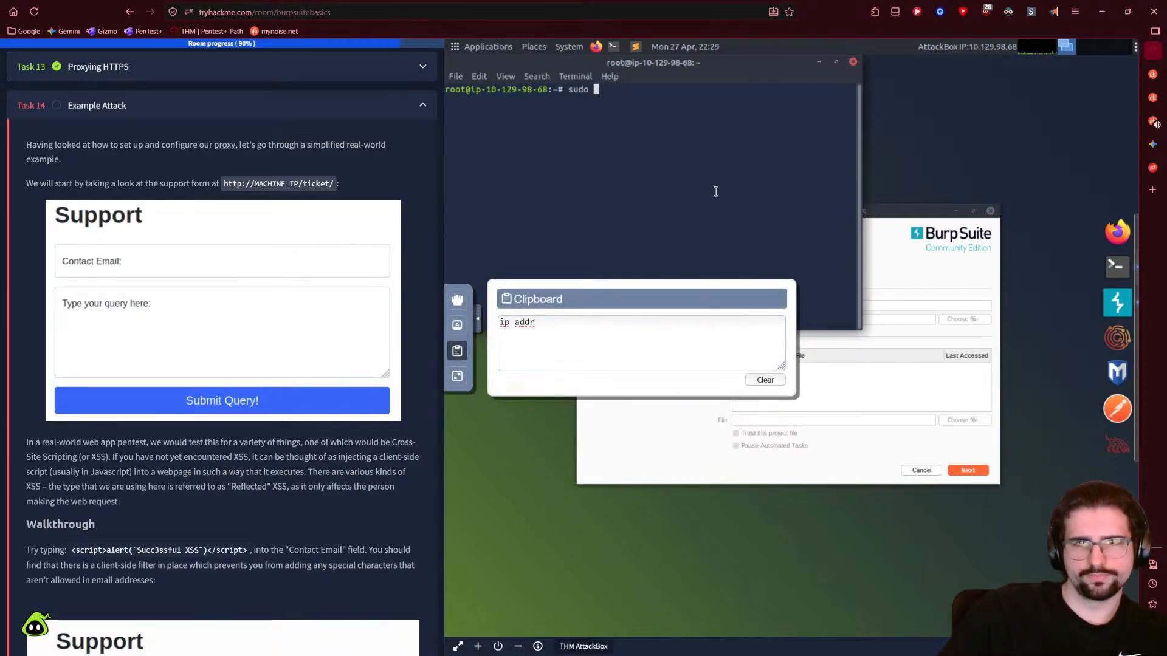
type("ip addr")
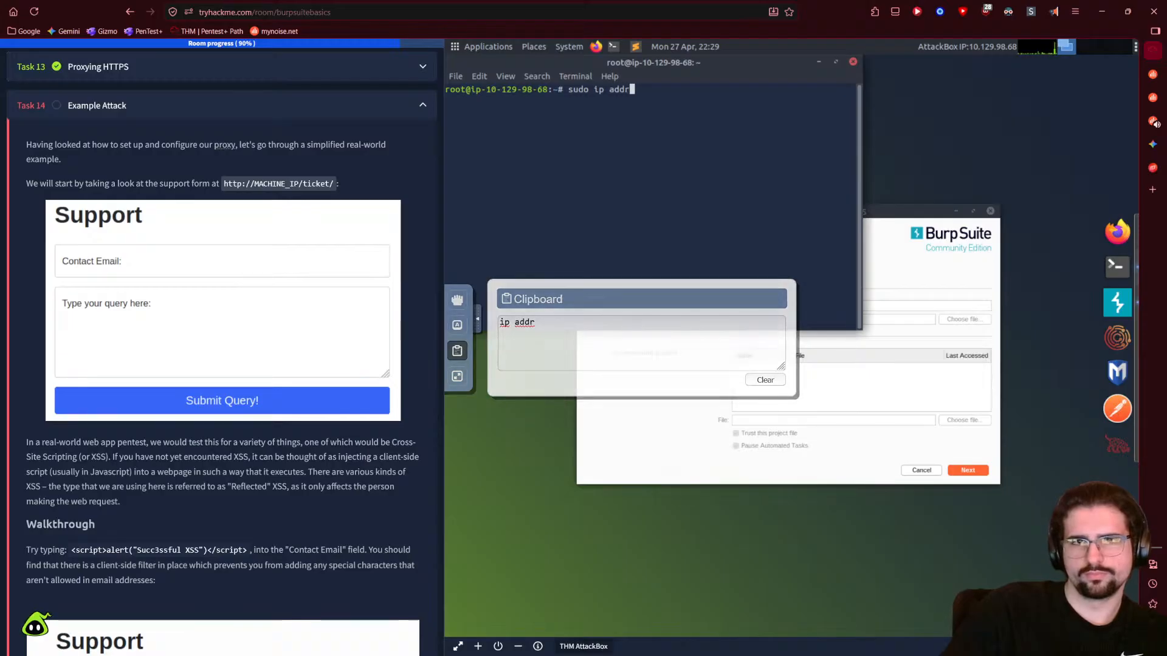
key("Return")
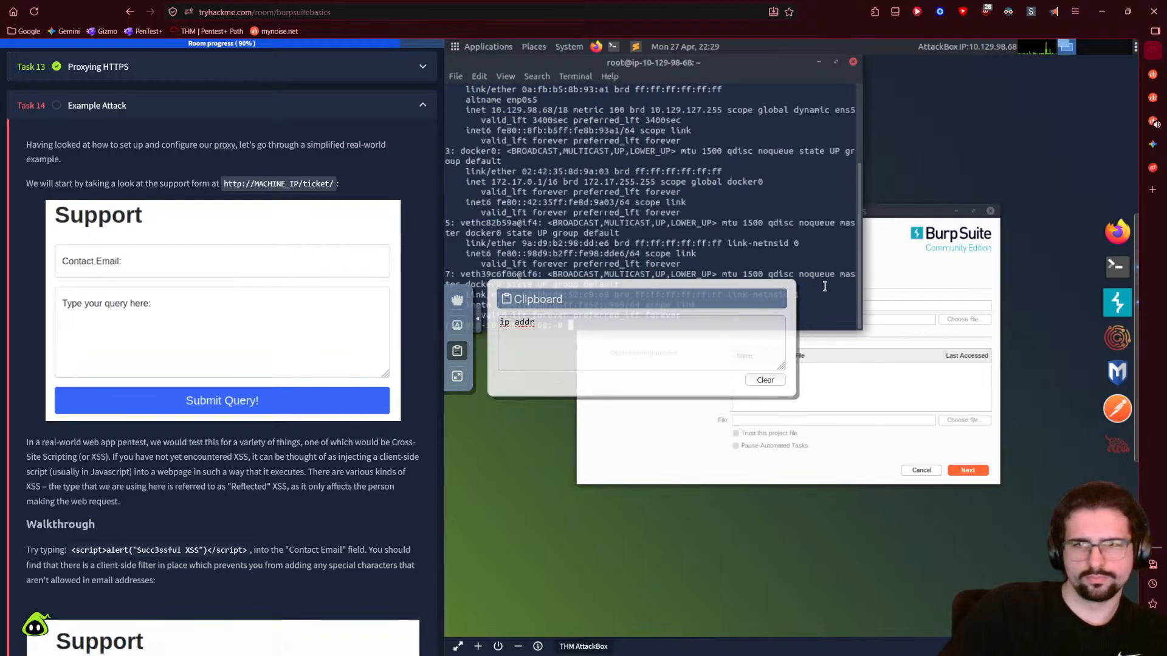
- Close the Implanted Memories sidebar panel and drag the terminal larger to fit the output
scroll(576, 224, "up", 4)
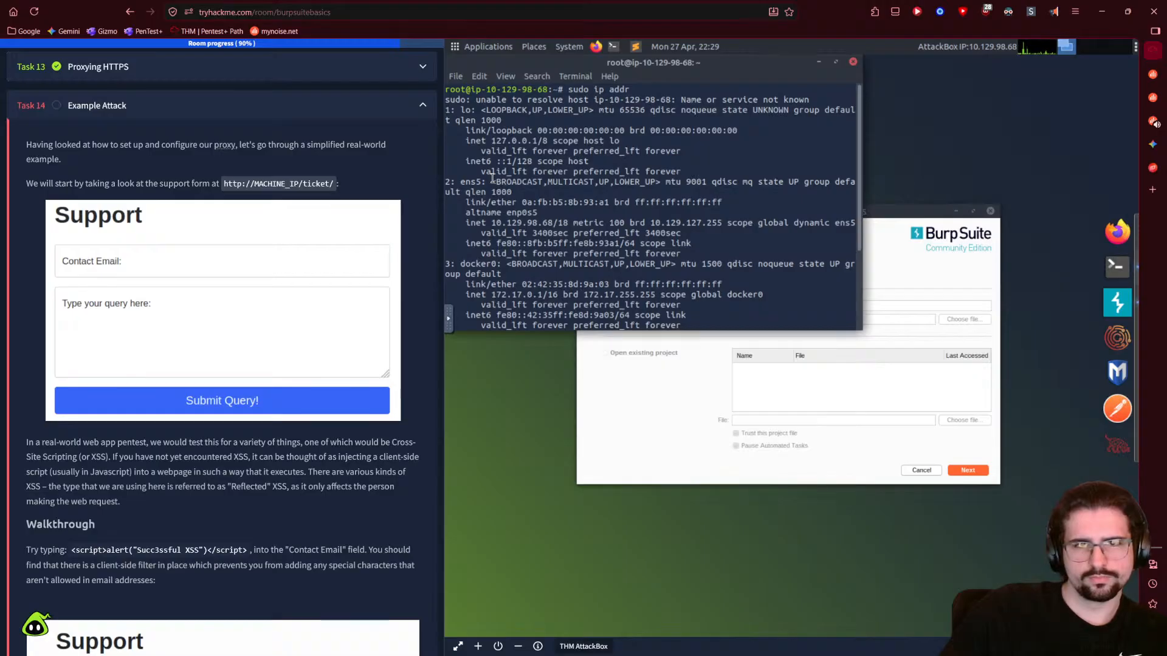
scroll(492, 178, "down", 4)
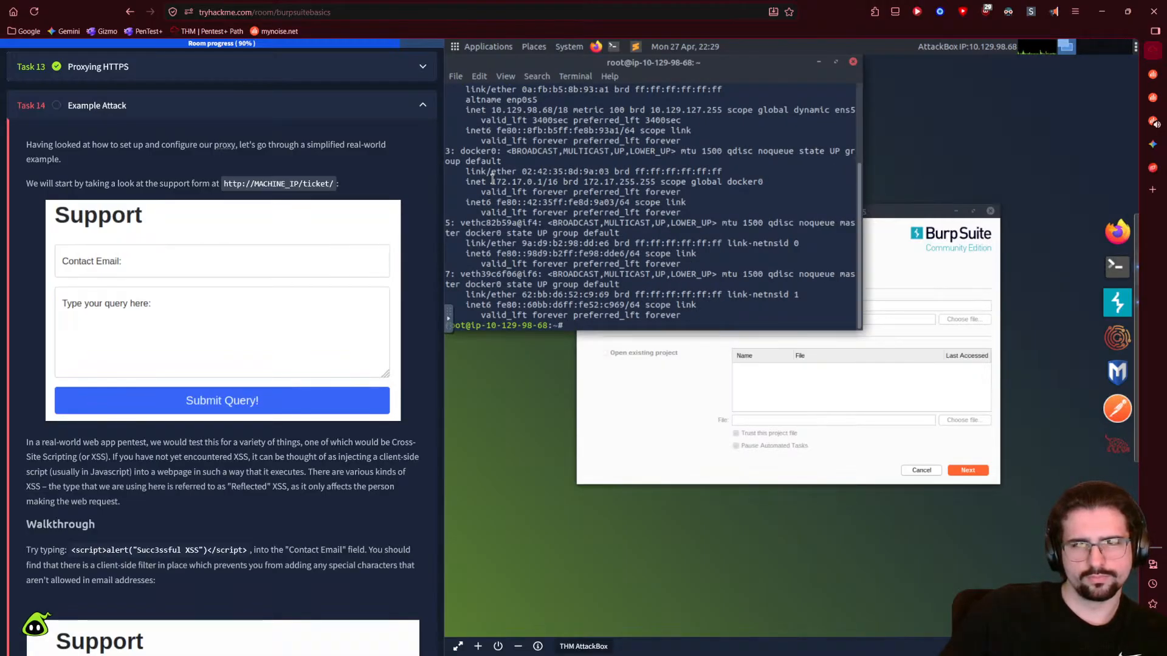
scroll(506, 204, "up", 4)
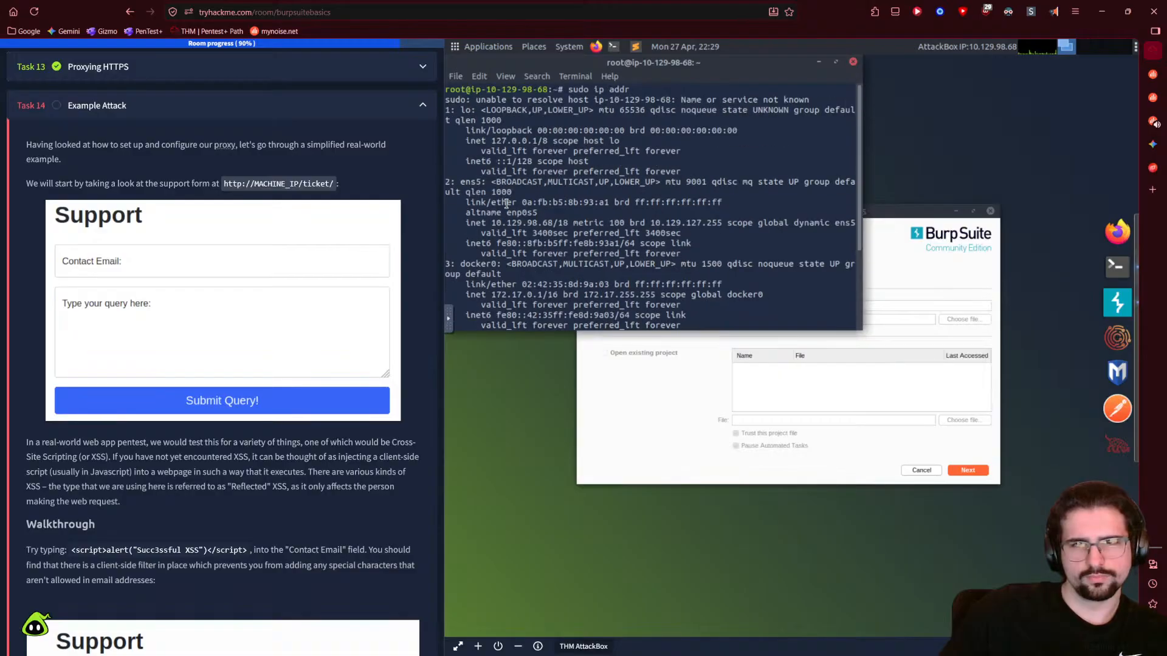
left_click(1153, 146)
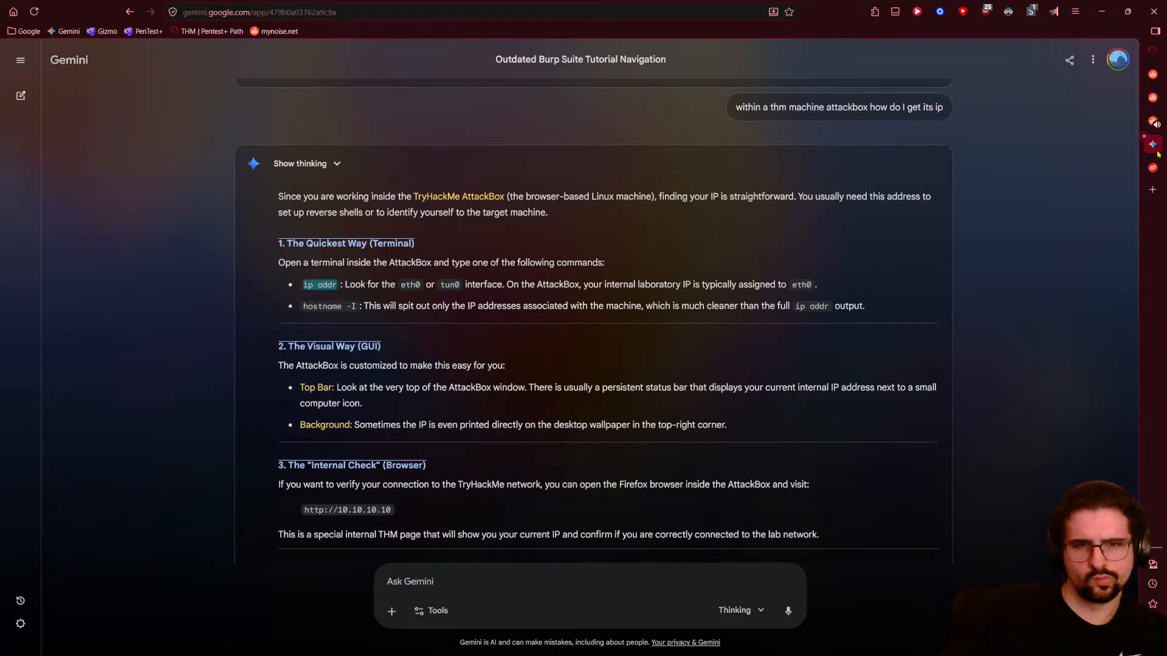
left_click(1152, 97)
left_click(1143, 113)
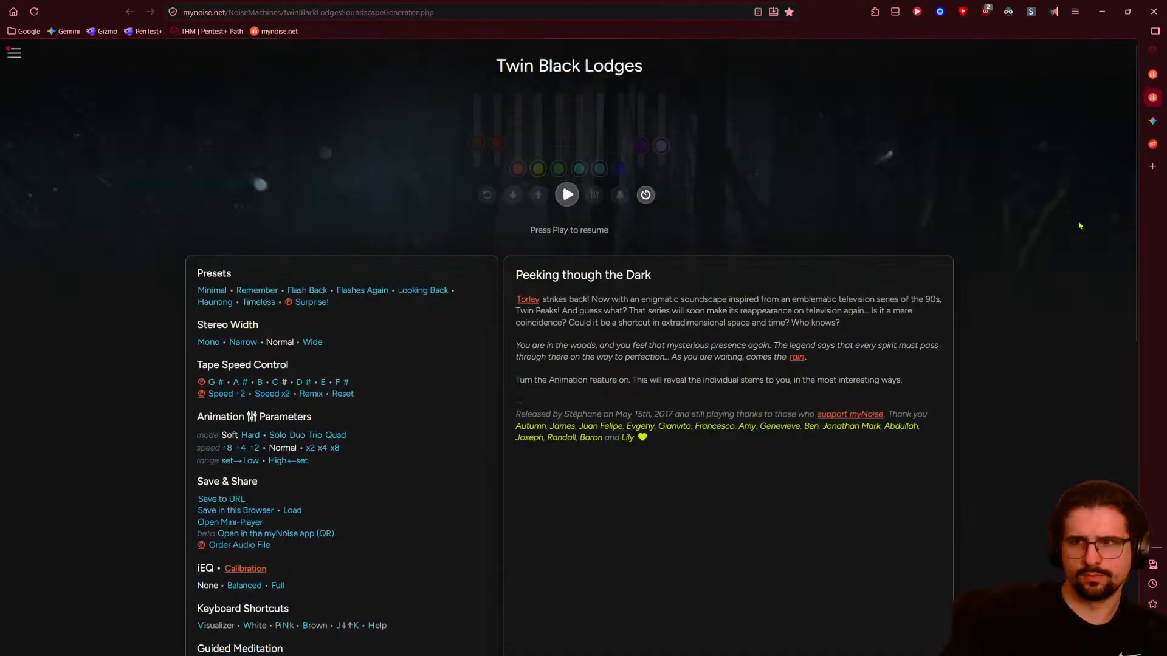
left_click(1153, 77)
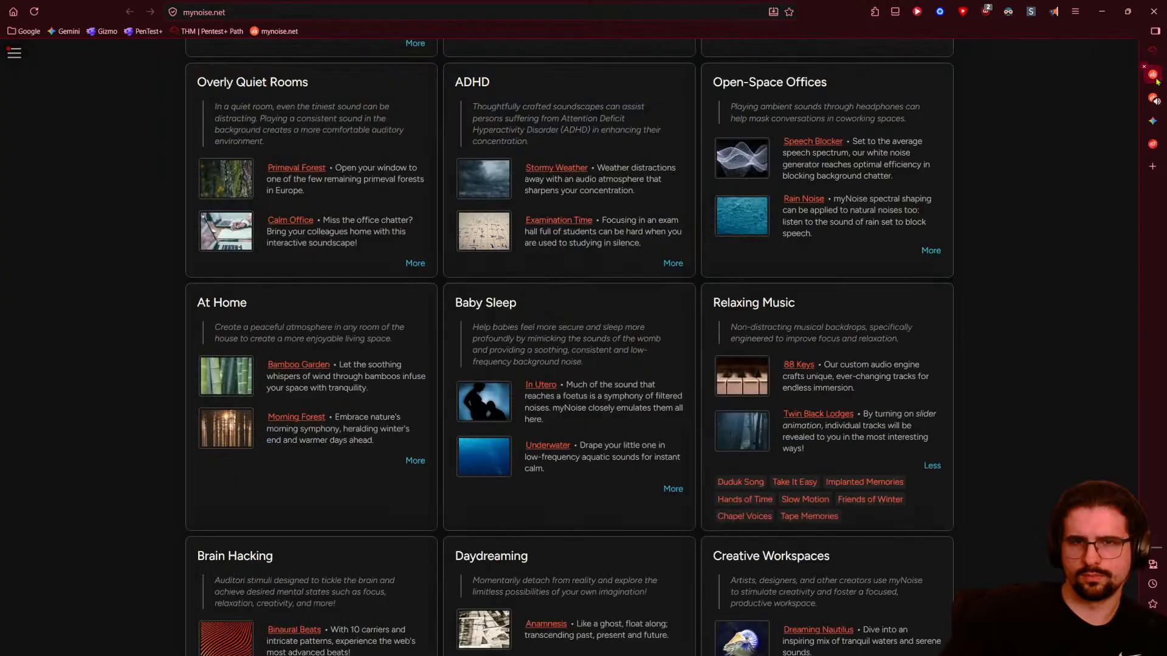
left_click(1156, 79)
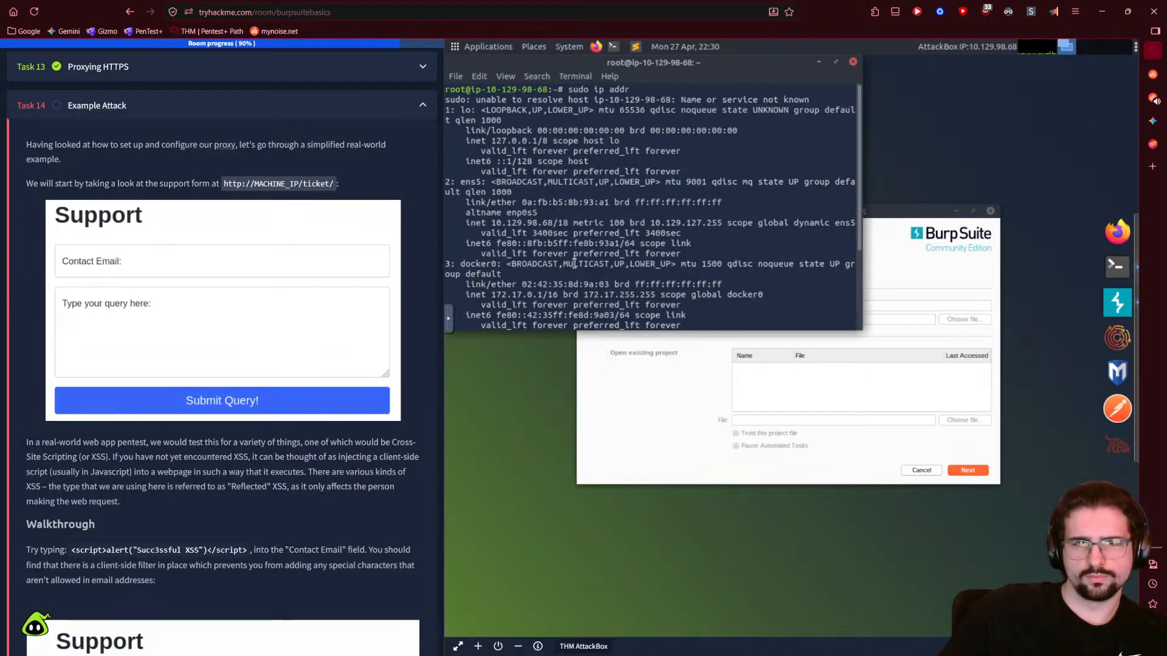
scroll(574, 263, "down", 1)
left_click_drag(864, 330, 969, 442)
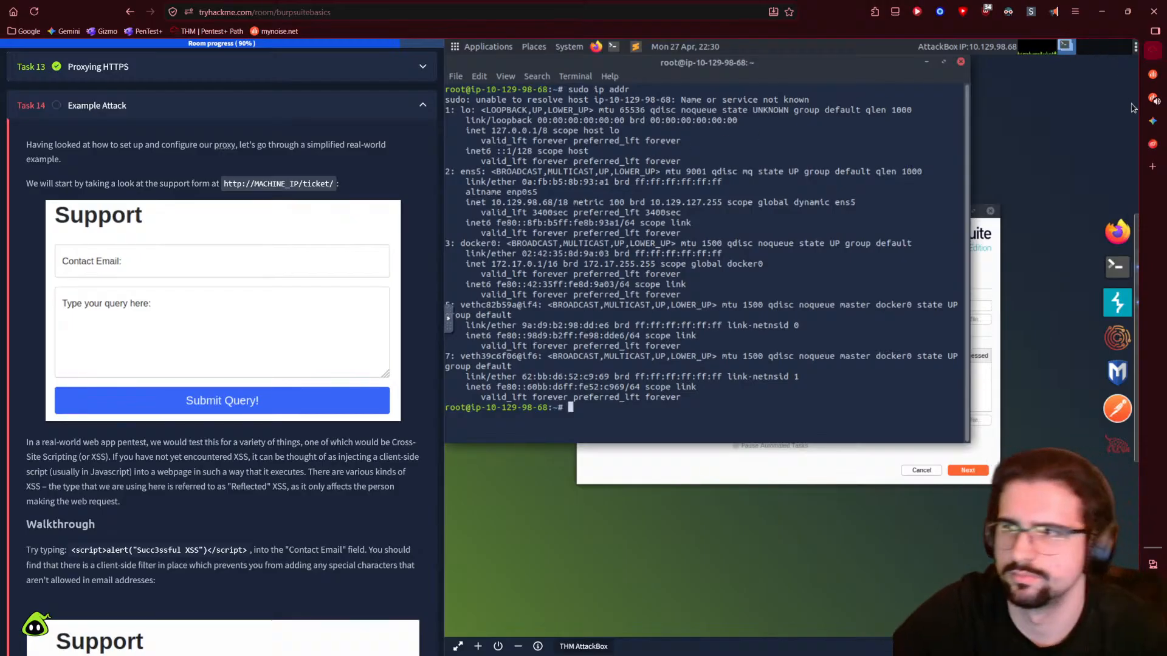
left_click(1152, 121)
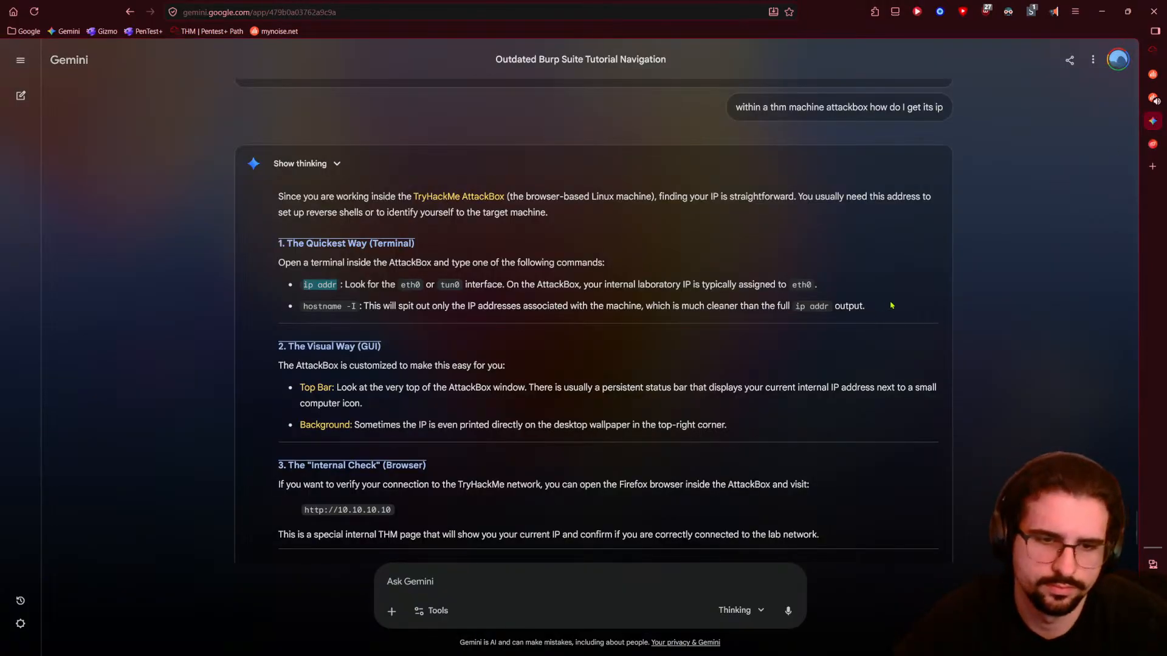
scroll(875, 305, "down", 2)
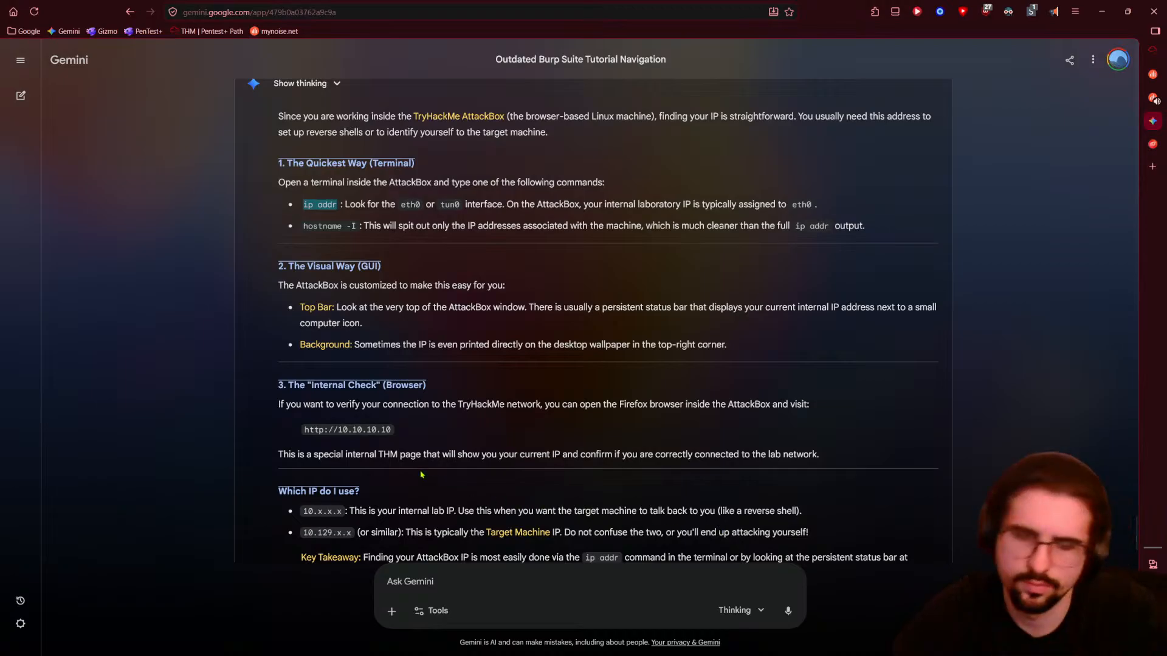
left_click_drag(409, 435, 305, 431)
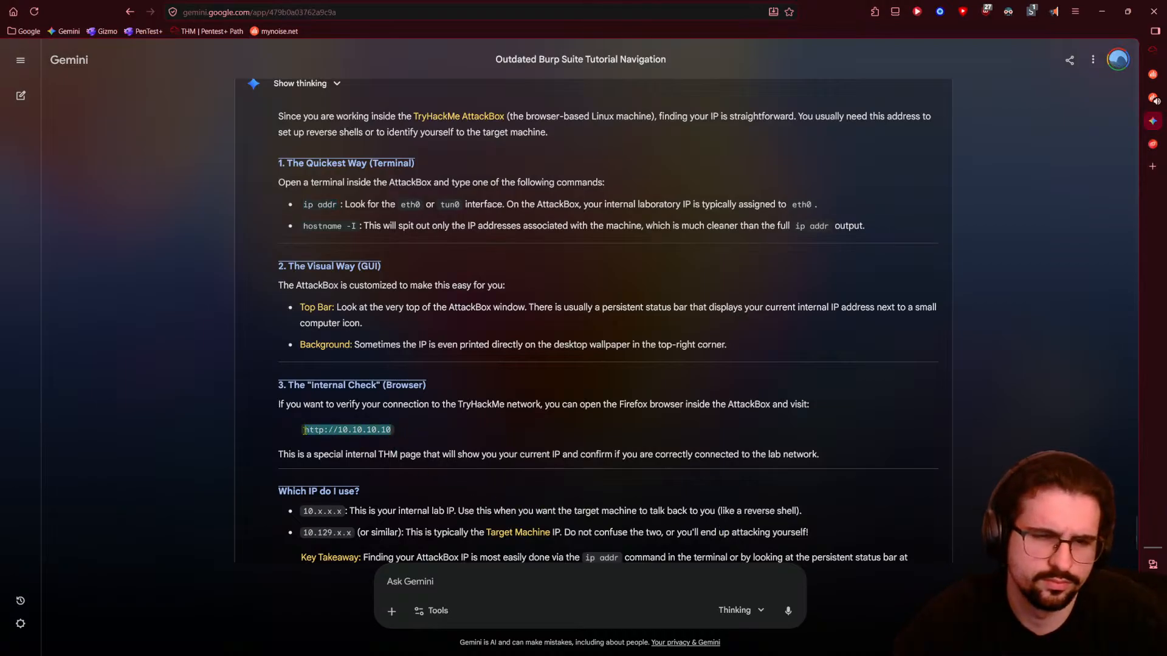
left_click(1152, 50)
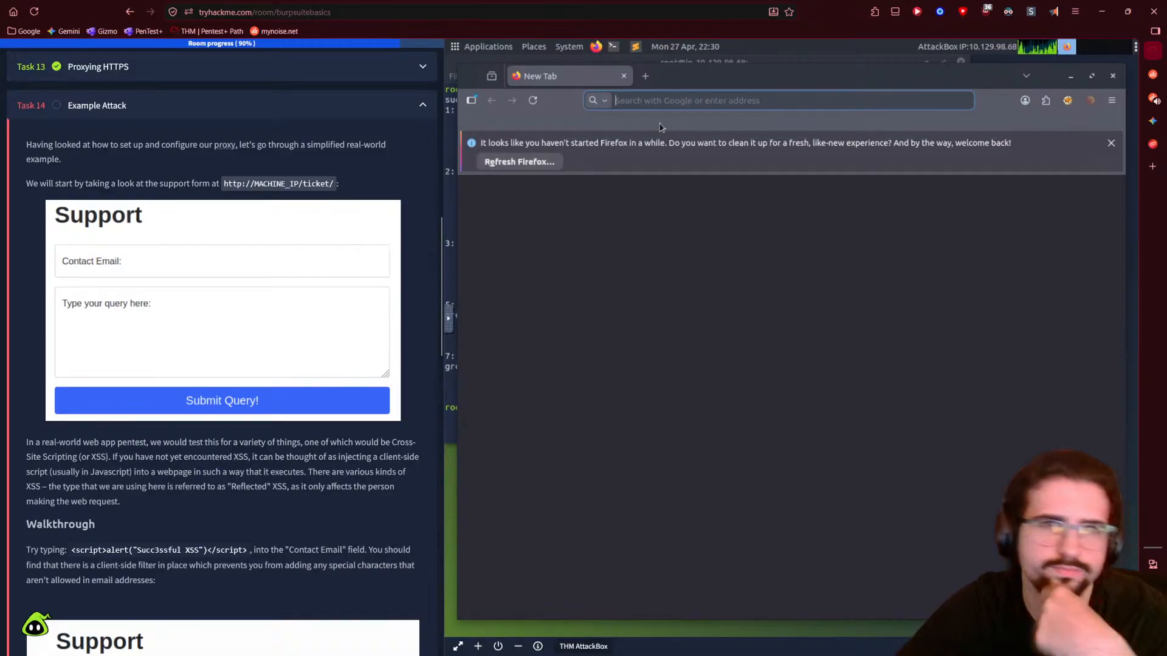
type("ip addr")
key("BackSpace")
key("BackSpace")
key("BackSpace")
key("BackSpace")
key("BackSpace")
key("BackSpace")
key("BackSpace")
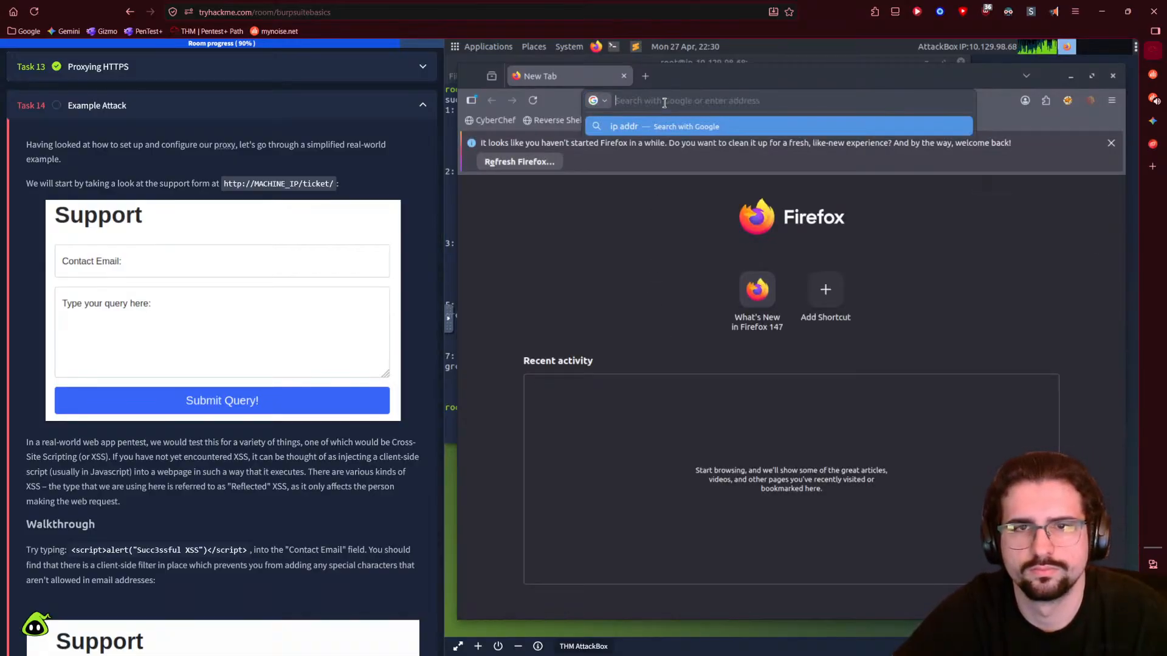
type("10.101")
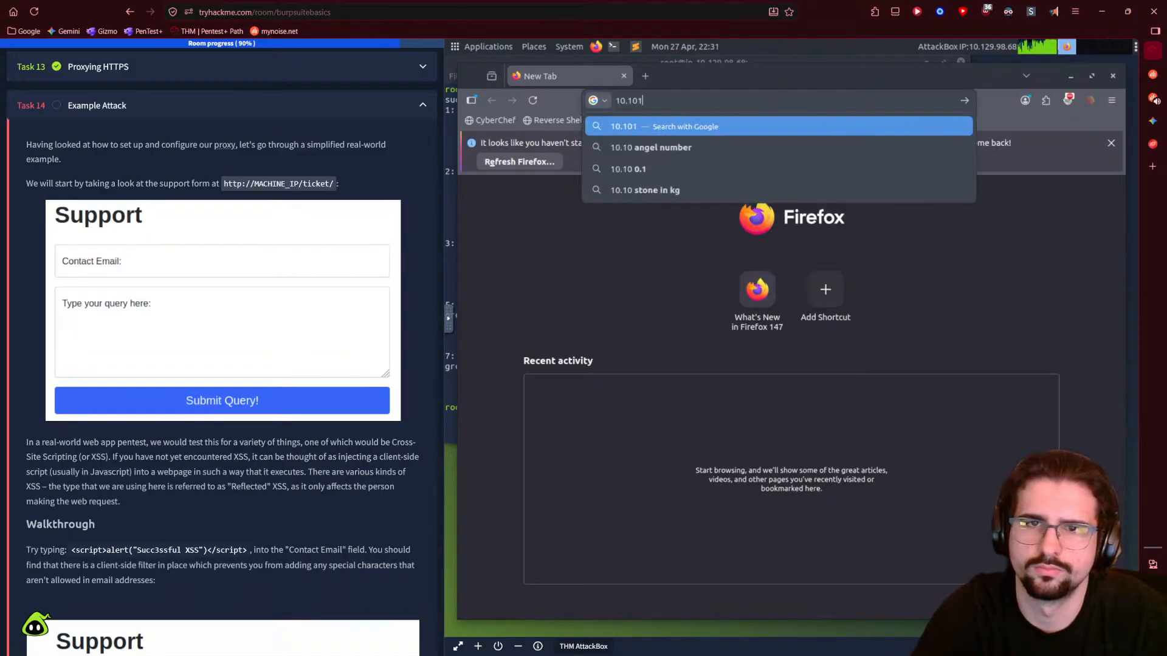
key("BackSpace")
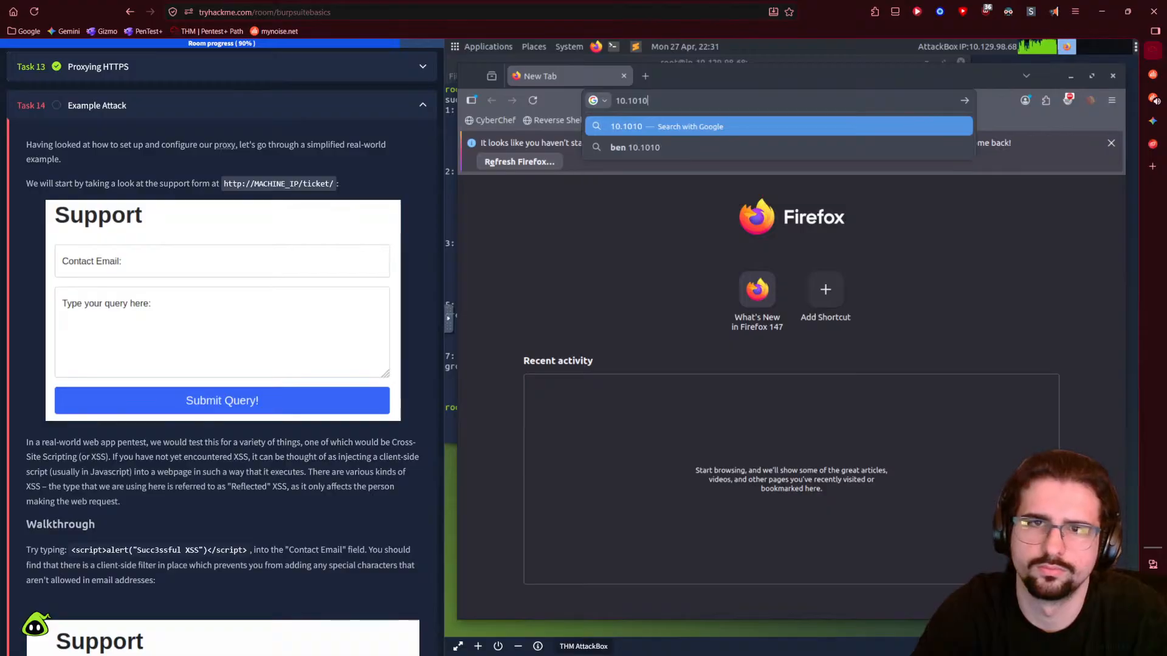
type(".10.10")
key("Return")
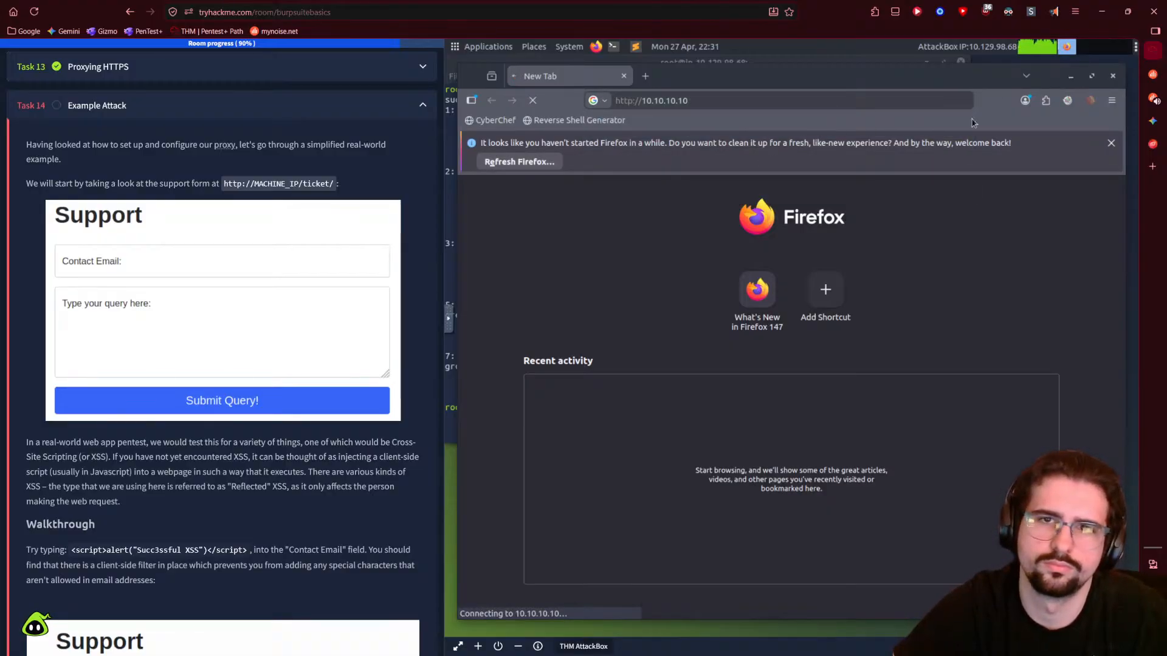
left_click(1153, 122)
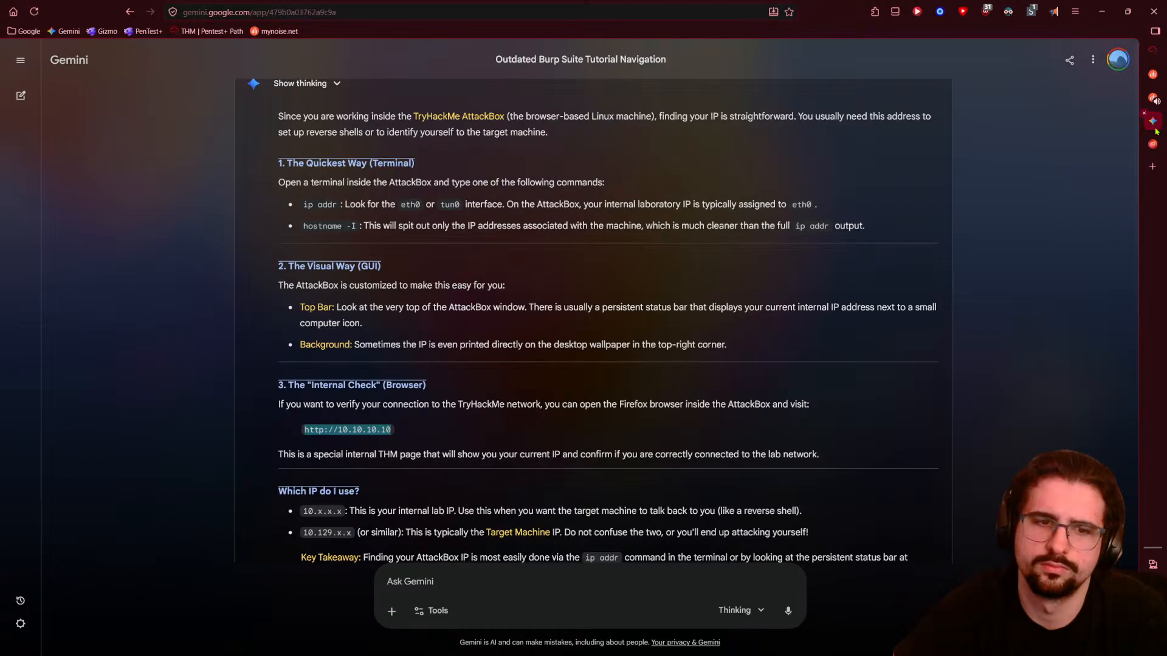
left_click(1152, 123)
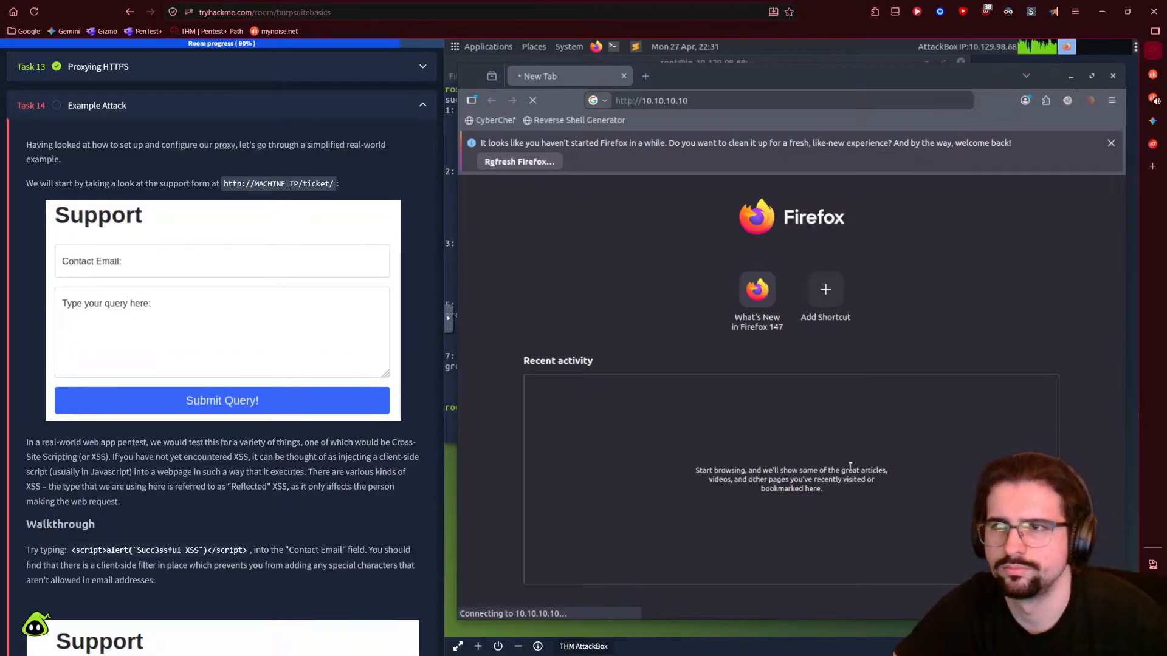
left_click(1111, 143)
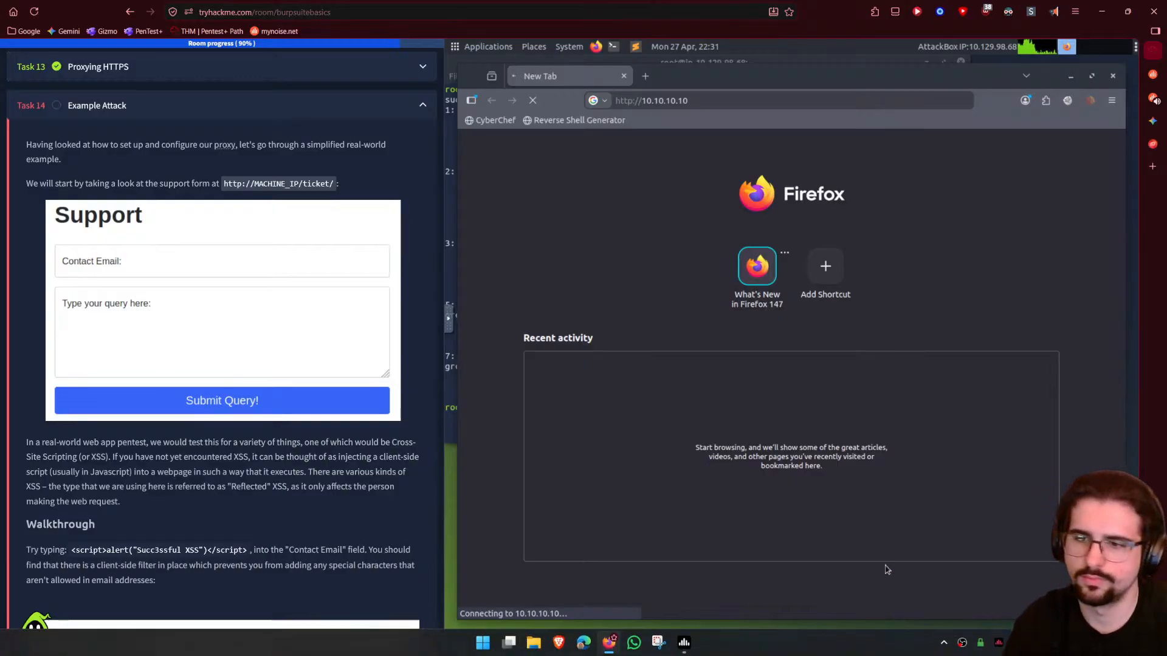
- Check the FoxyProxy choices, swap the stalled tab for a new one, and minimize Firefox
mouse_move(1131, 439)
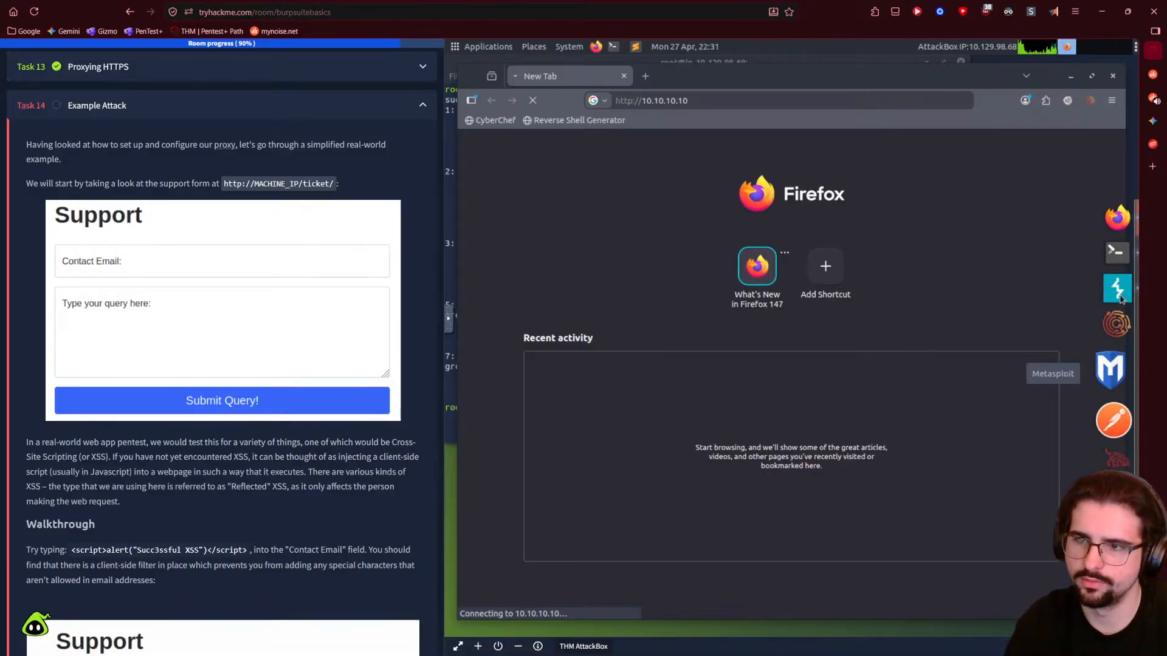
left_click(1068, 100)
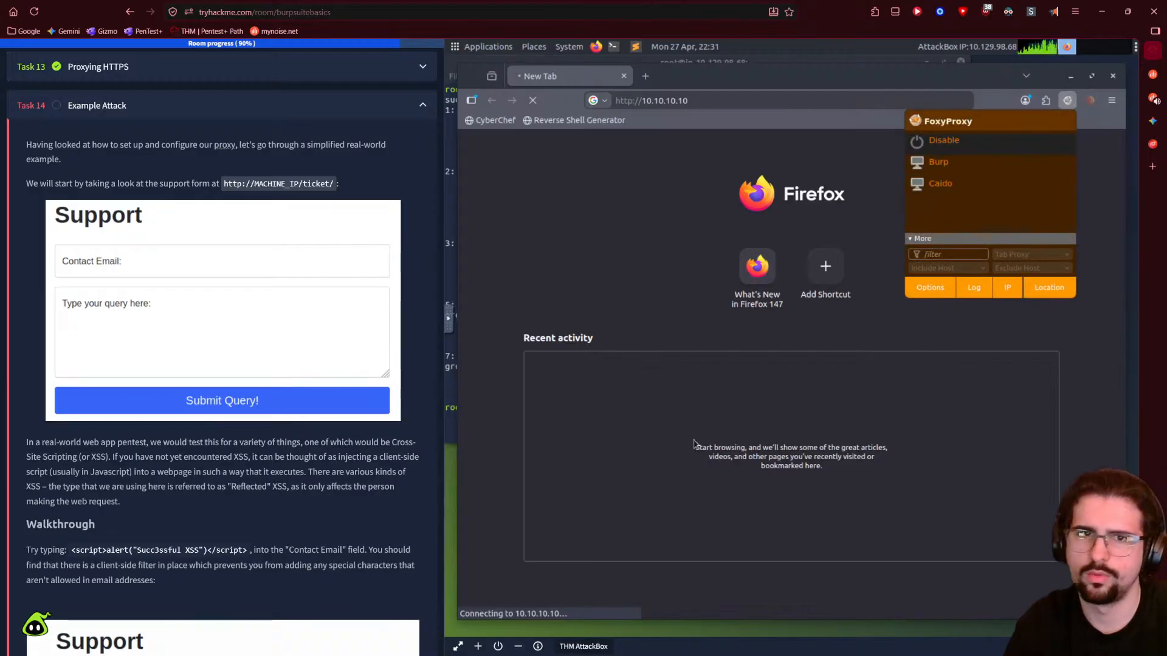
left_click(674, 177)
left_click(646, 76)
left_click(623, 76)
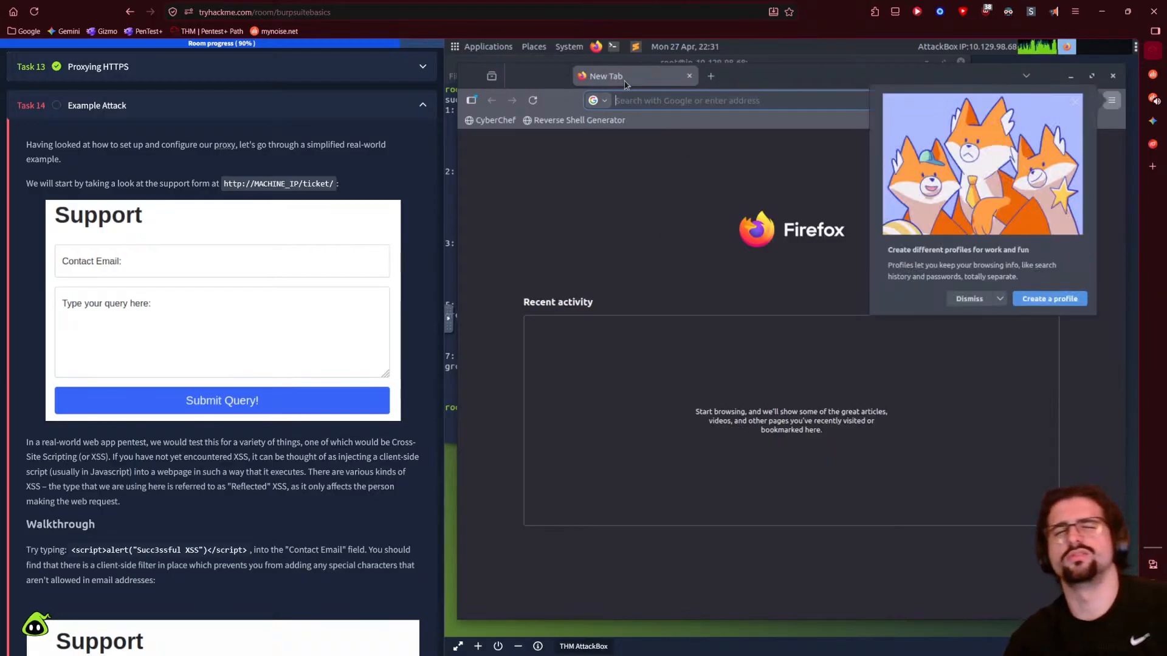
left_click(970, 298)
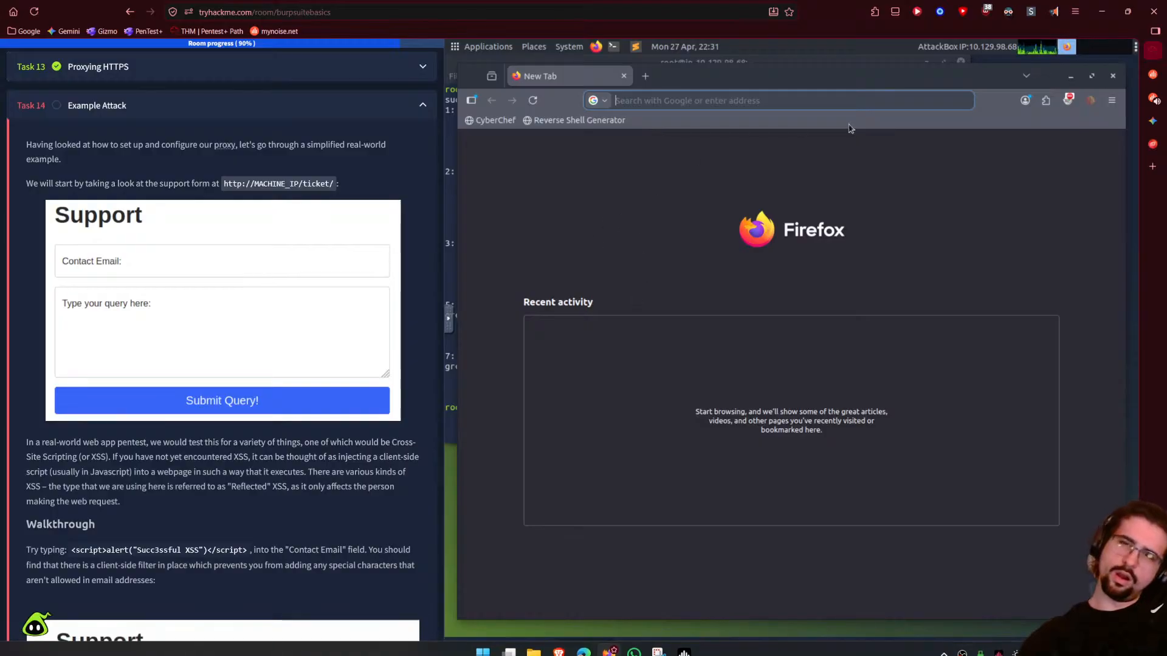
left_click(1070, 77)
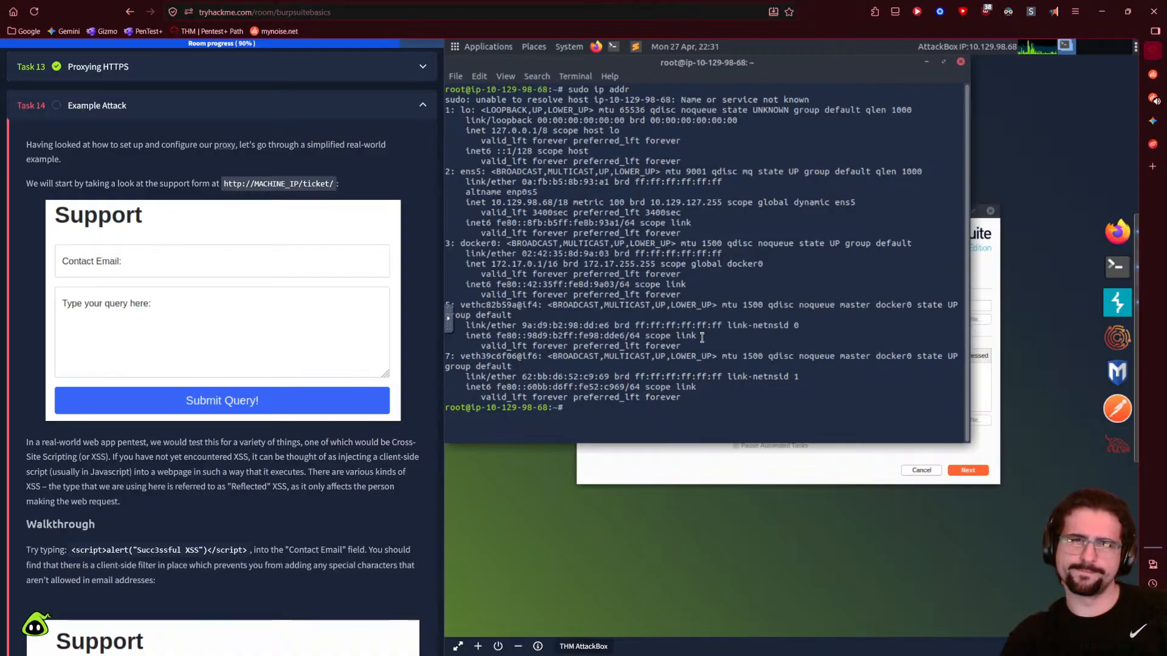
- Scroll to the top of the Burp Suite: The Basics room and glance at its options
left_click(1153, 121)
scroll(903, 461, "up", 1)
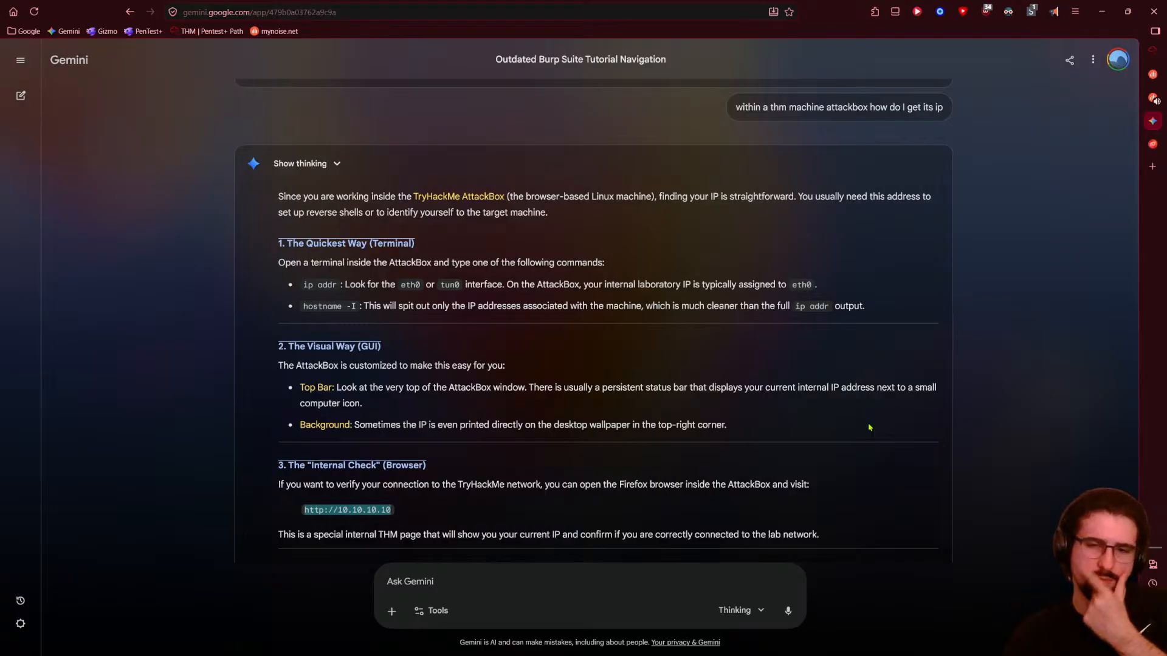
left_click(1152, 51)
scroll(79, 200, "up", 12)
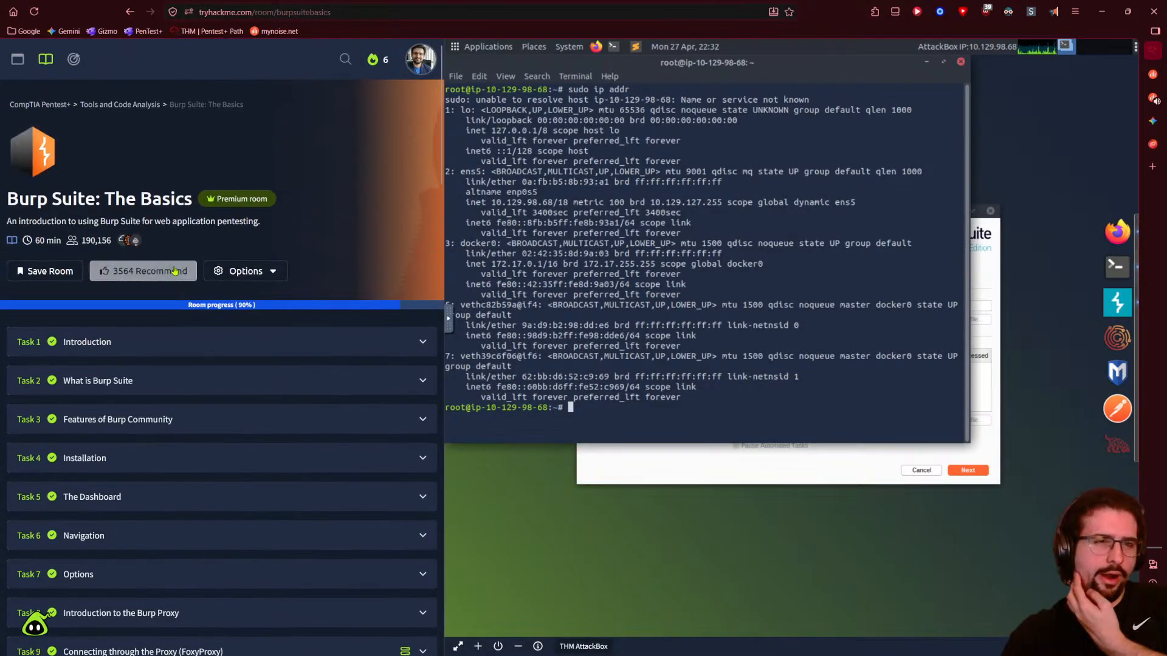
left_click(285, 274)
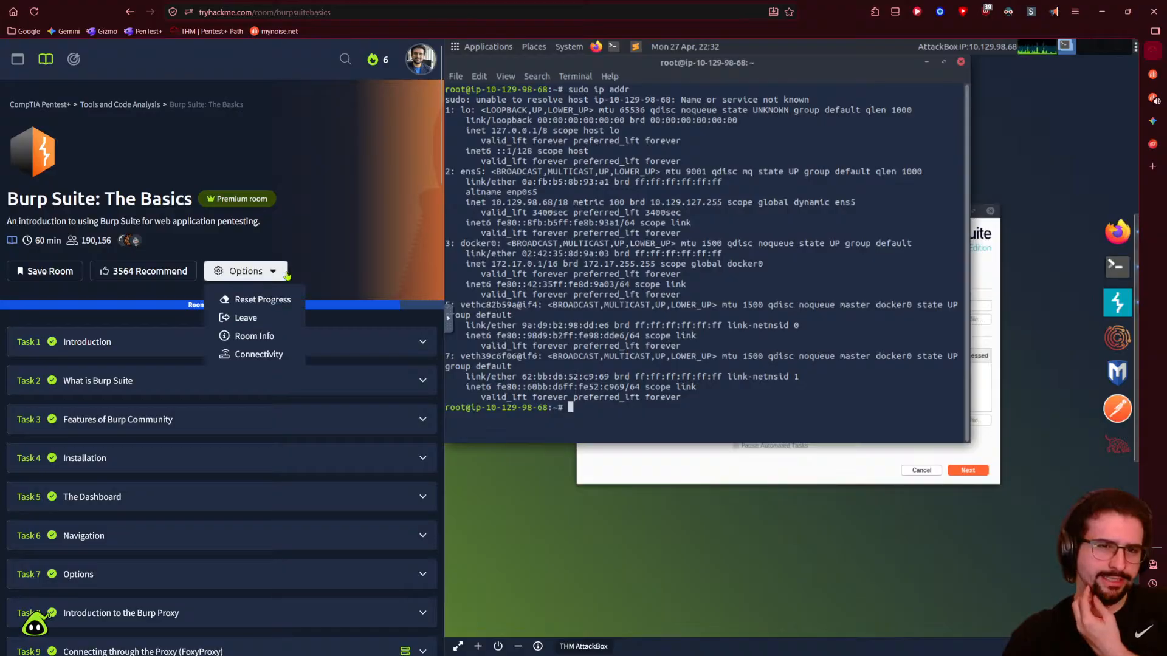
left_click(286, 273)
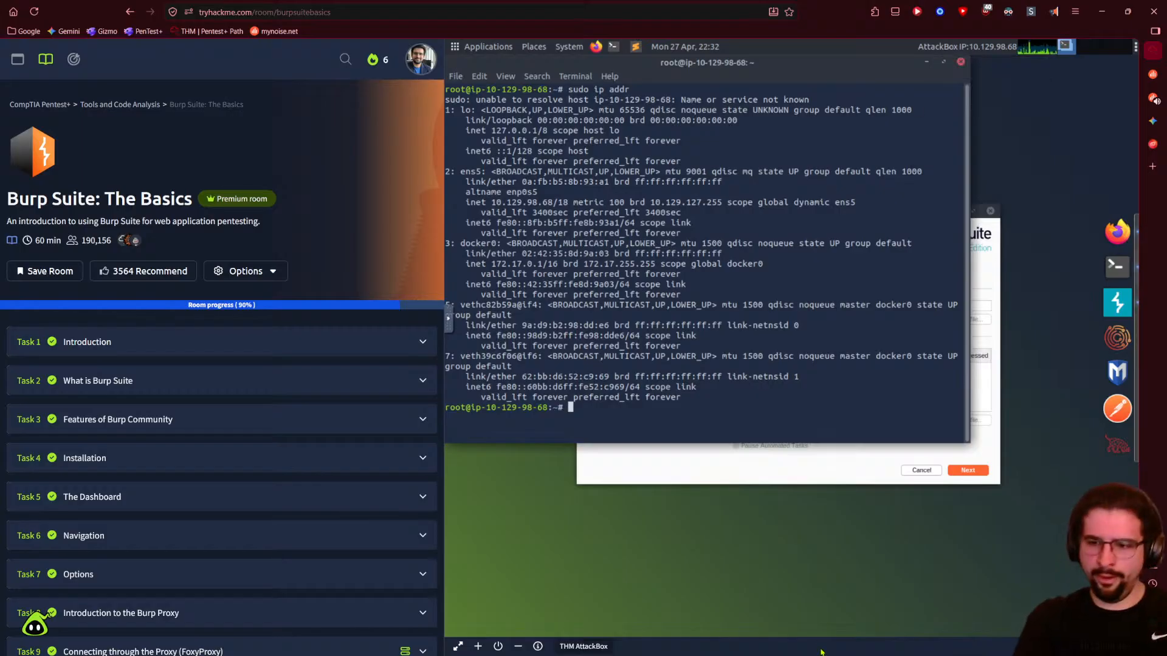
mouse_move(876, 655)
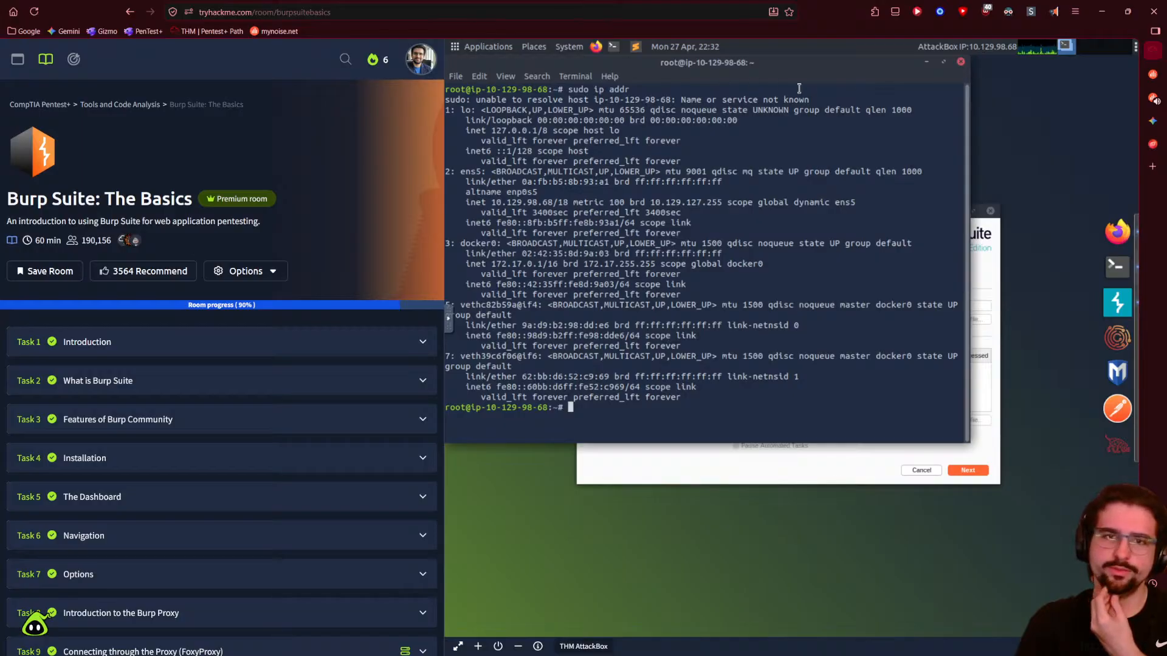
- Close the terminal and start Burp with a temporary project and default settings
left_click(960, 62)
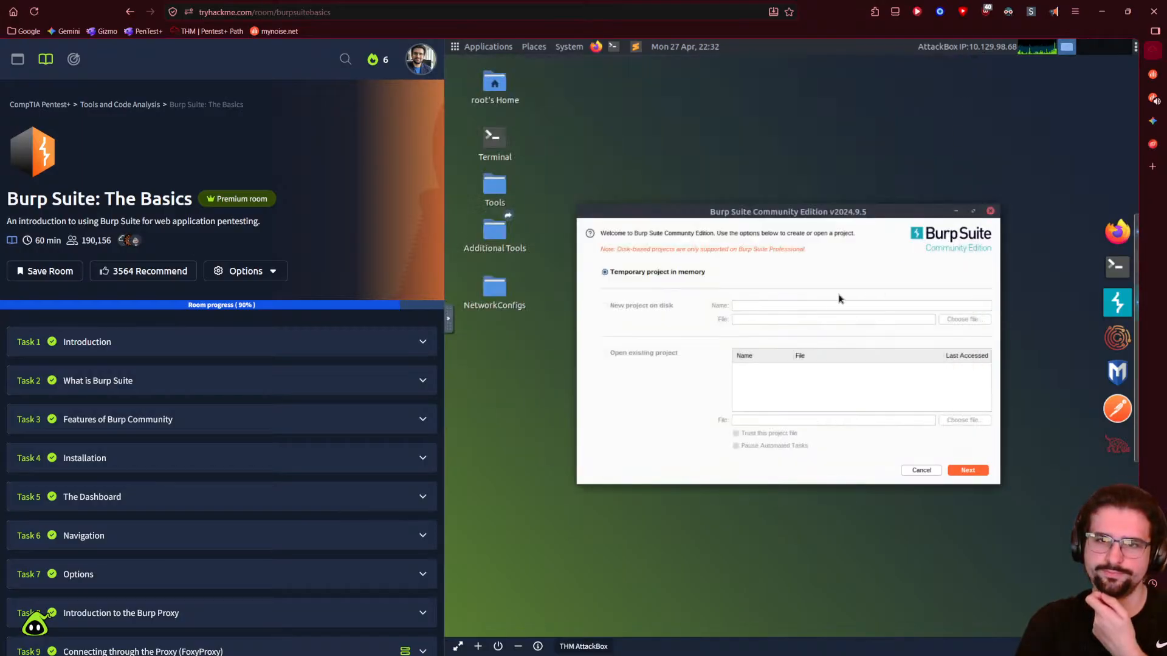
left_click(967, 470)
left_click(969, 472)
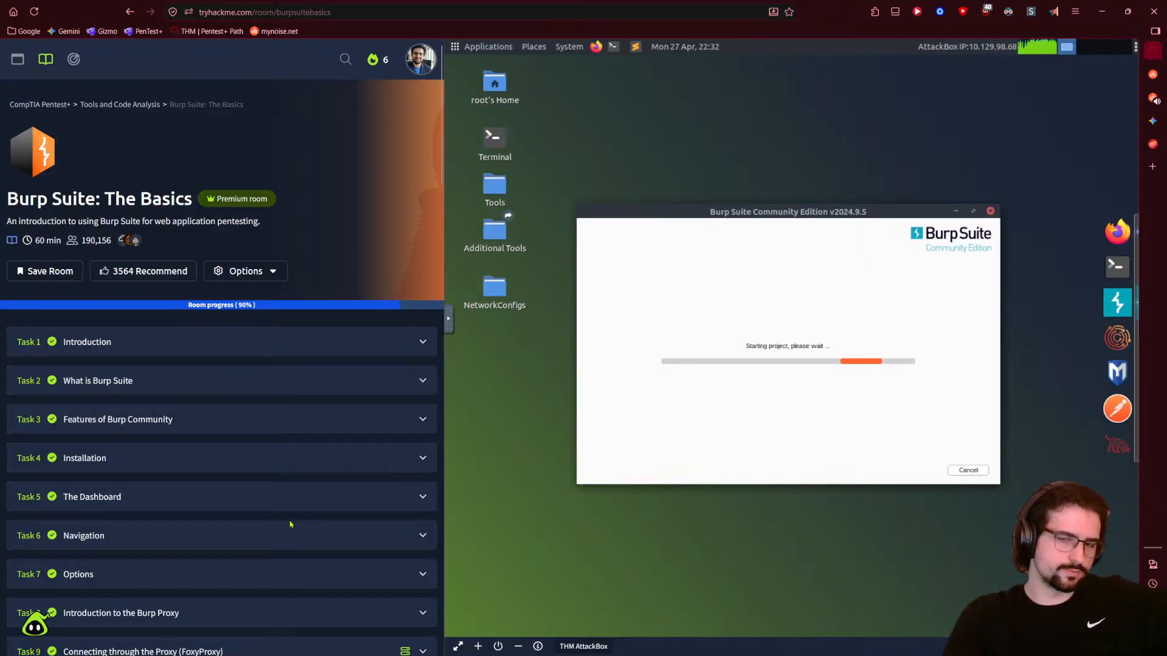
scroll(291, 521, "down", 4)
scroll(295, 520, "down", 15)
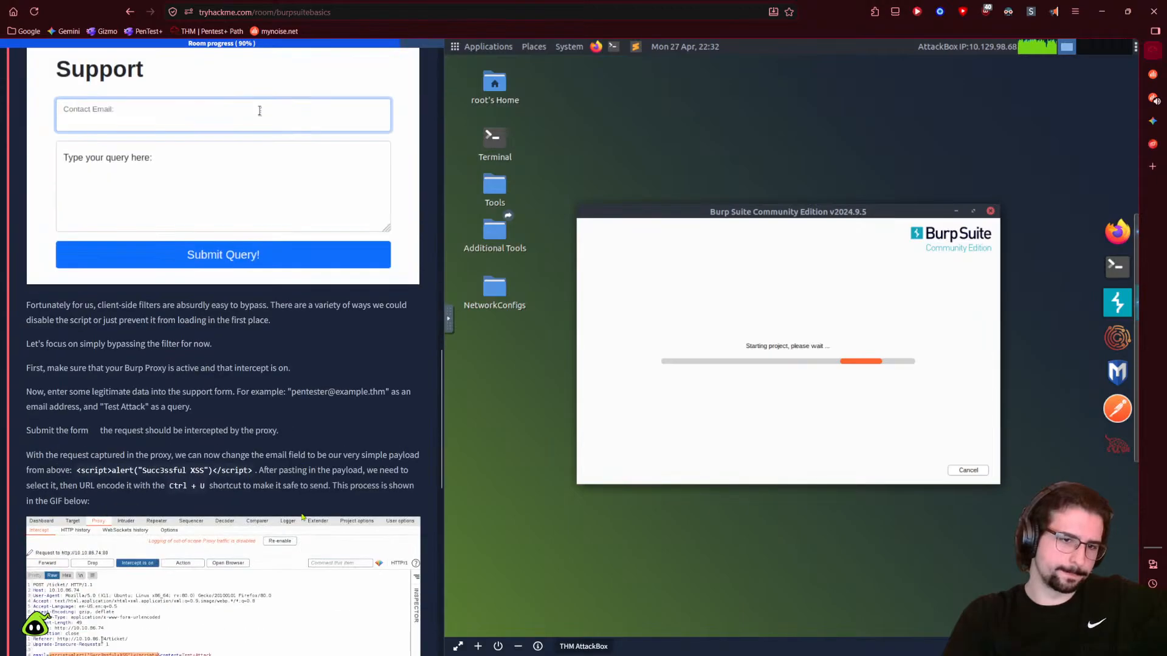
scroll(301, 516, "down", 5)
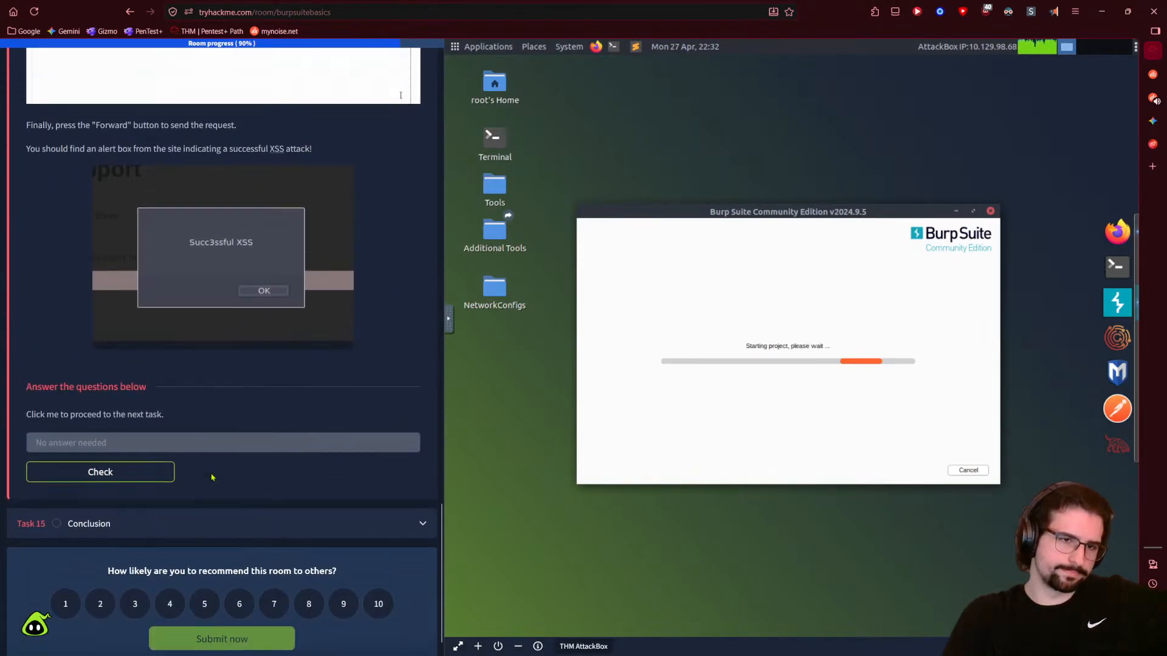
scroll(212, 472, "up", 11)
scroll(212, 472, "up", 8)
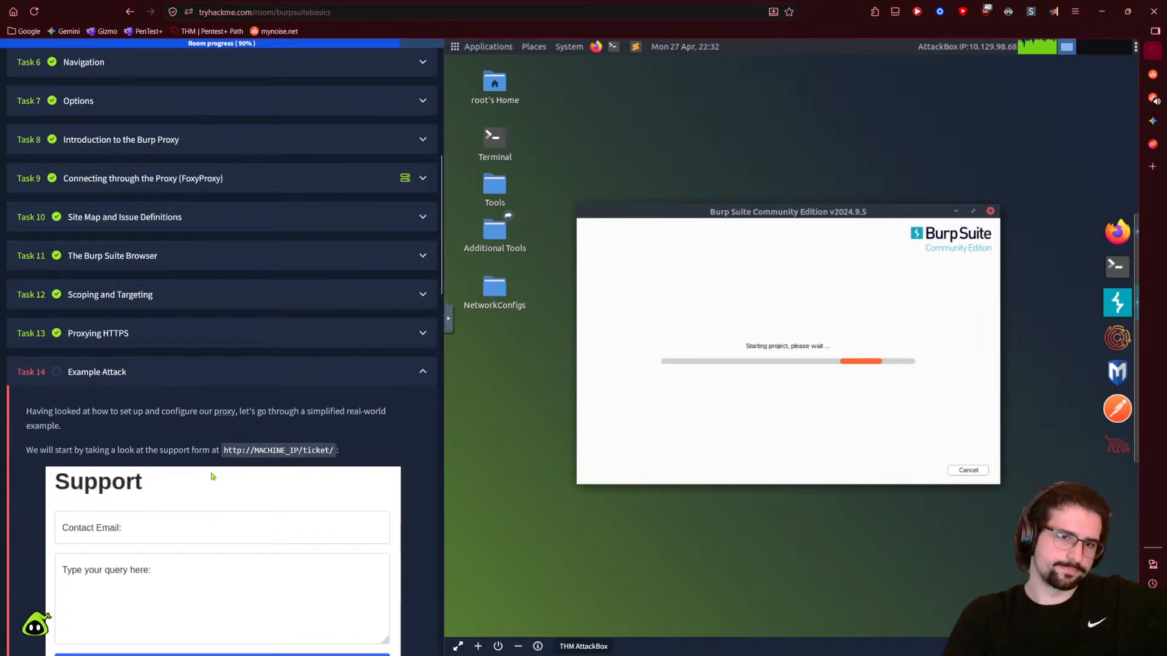
left_click_drag(222, 451, 334, 450)
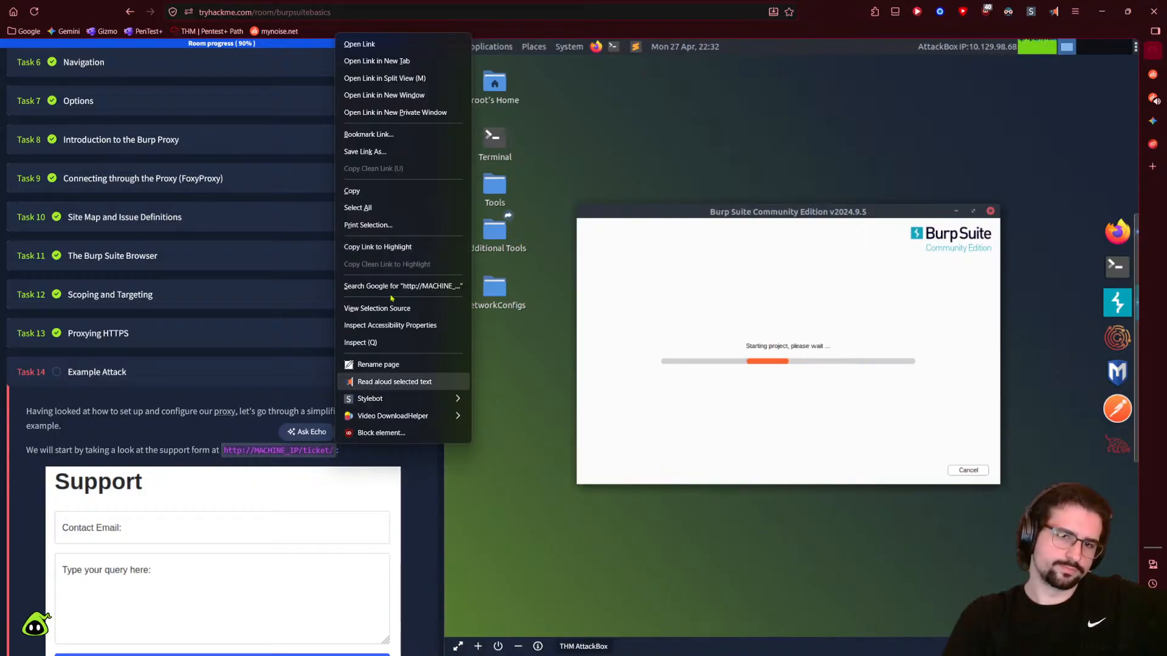
left_click(386, 191)
- Replace the AttackBox clipboard text with the ticket URL
left_click(451, 326)
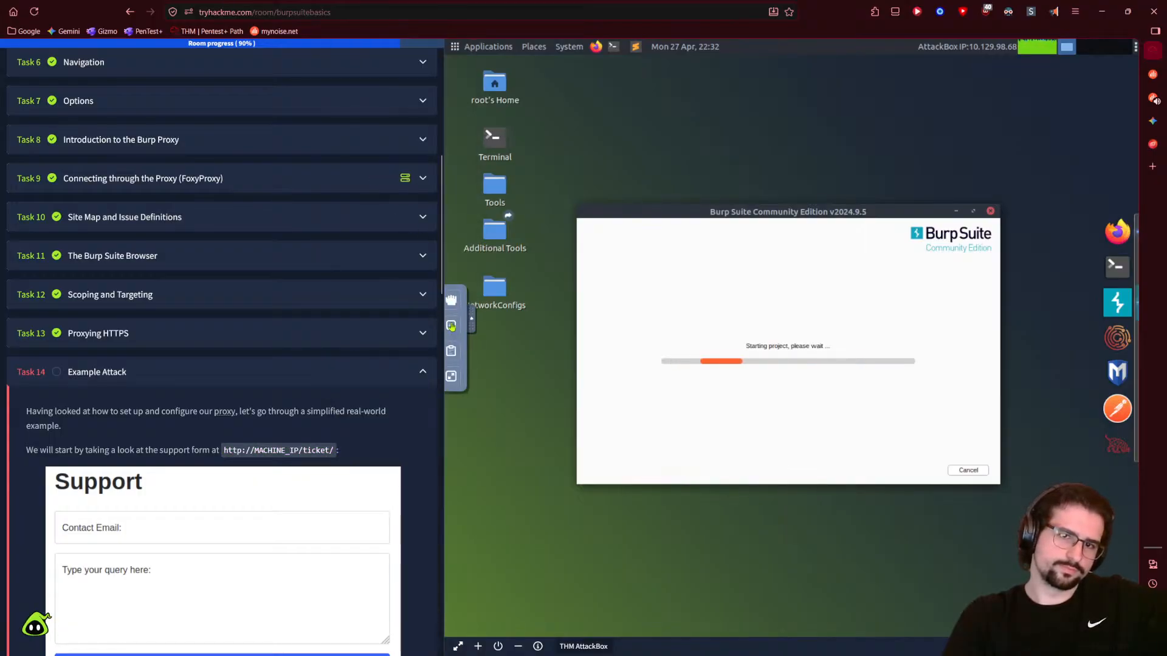
left_click(457, 350)
right_click(547, 332)
left_click(528, 326)
triple_click(528, 326)
right_click(550, 333)
left_click(582, 175)
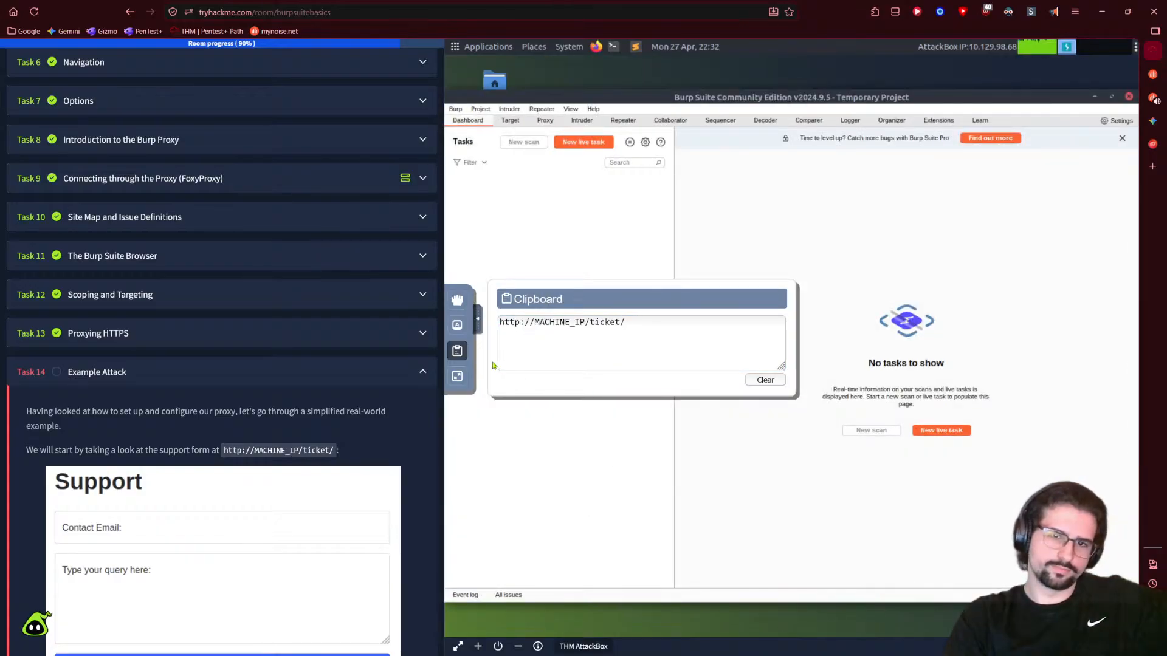
left_click(477, 319)
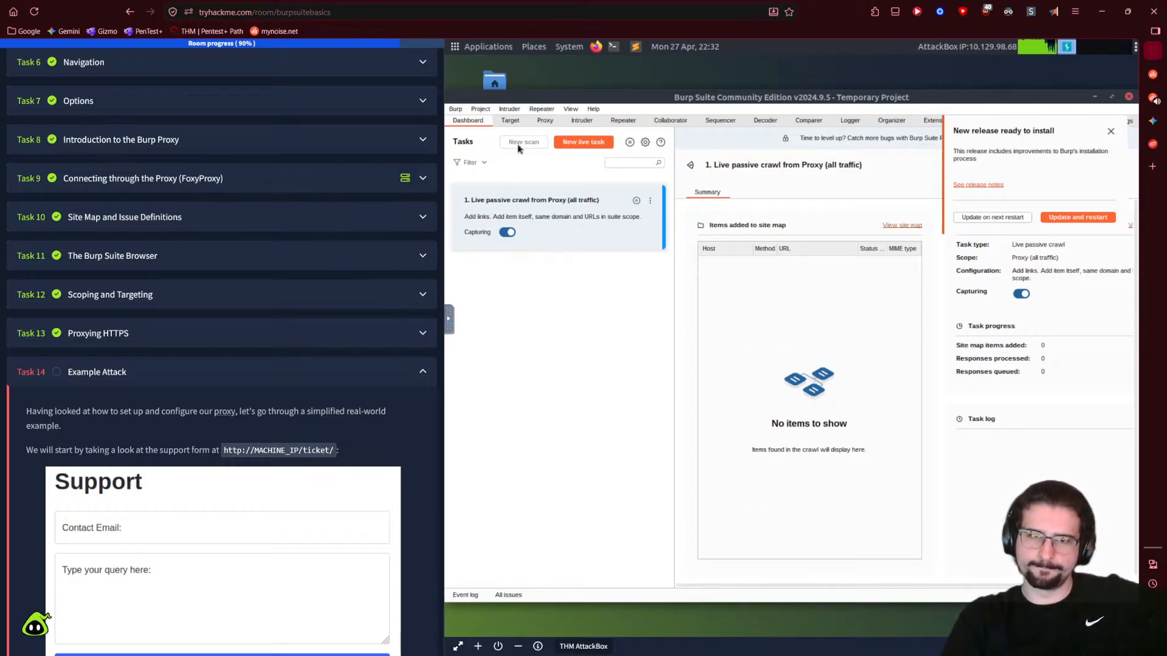
- Dismiss Burp's new release notice and open Burp's settings
left_click(505, 122)
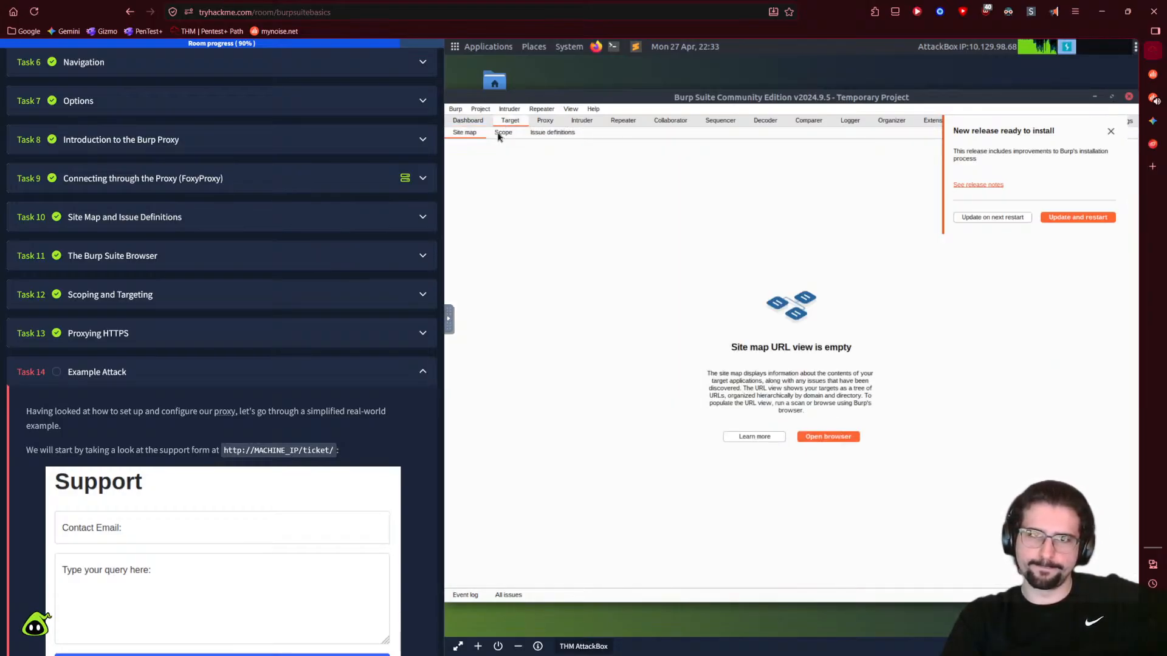
left_click(467, 120)
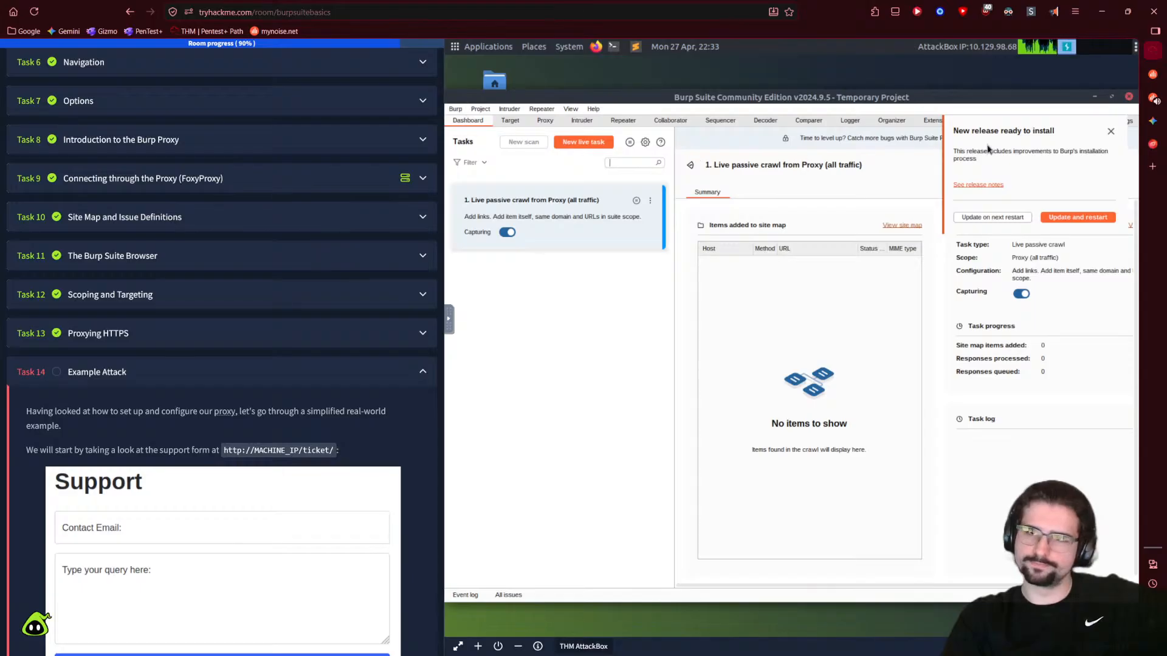
left_click(1110, 133)
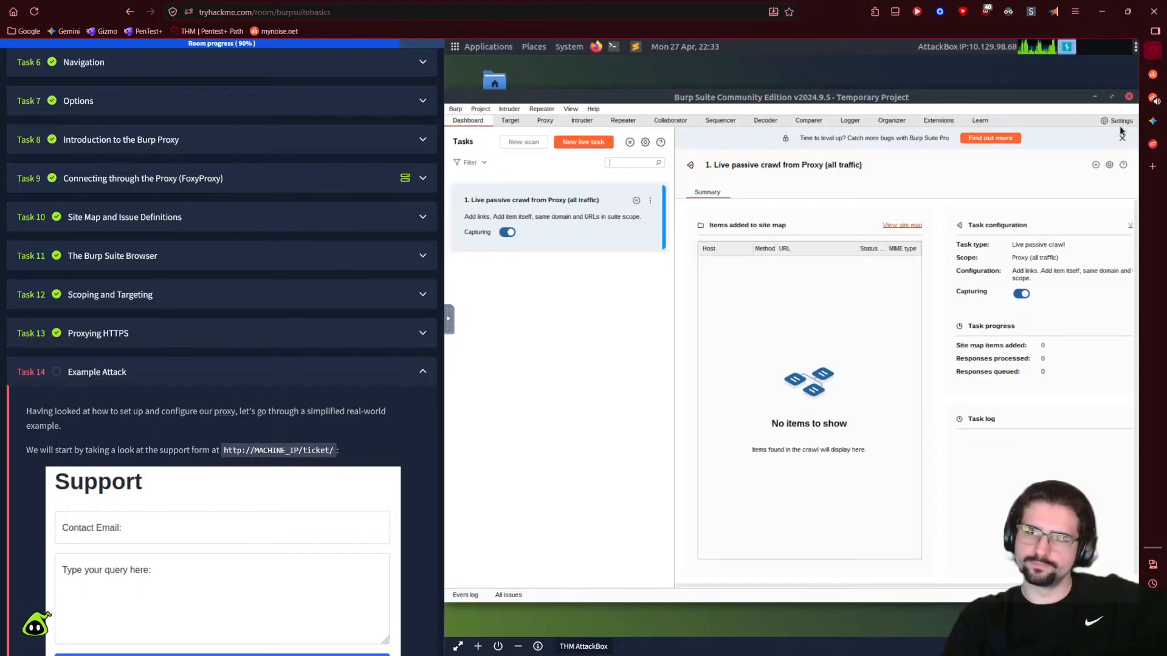
left_click(1120, 121)
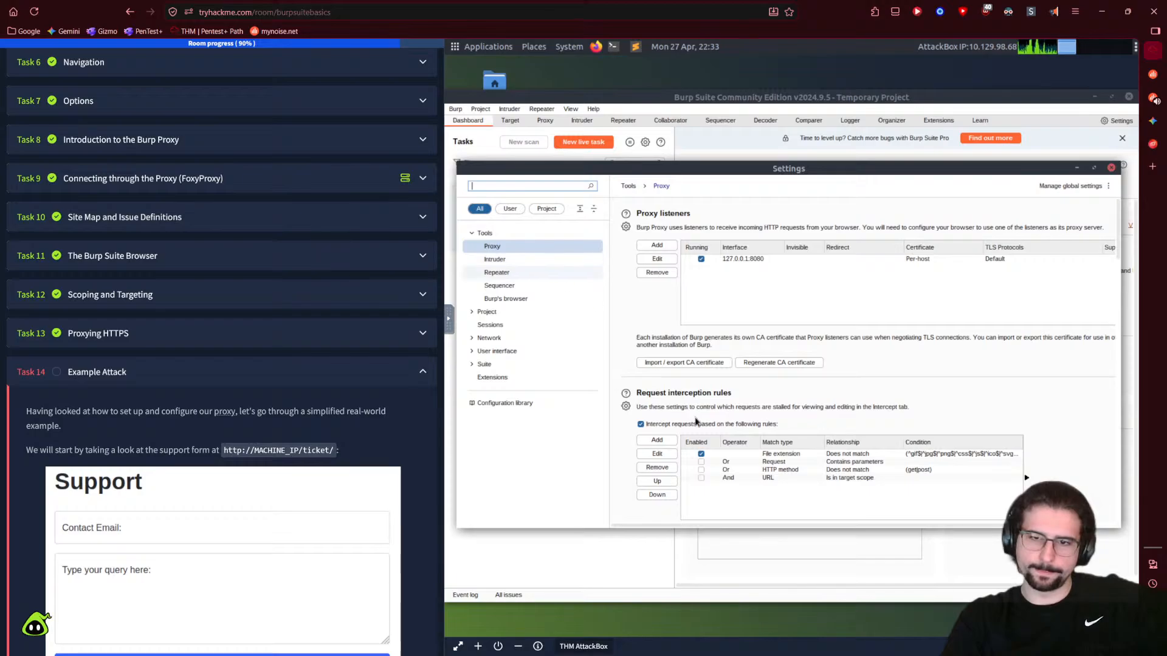
- Tick Enabled on the 'And URL Is in target scope' request and response interception rules
scroll(674, 393, "down", 5)
left_click(702, 308)
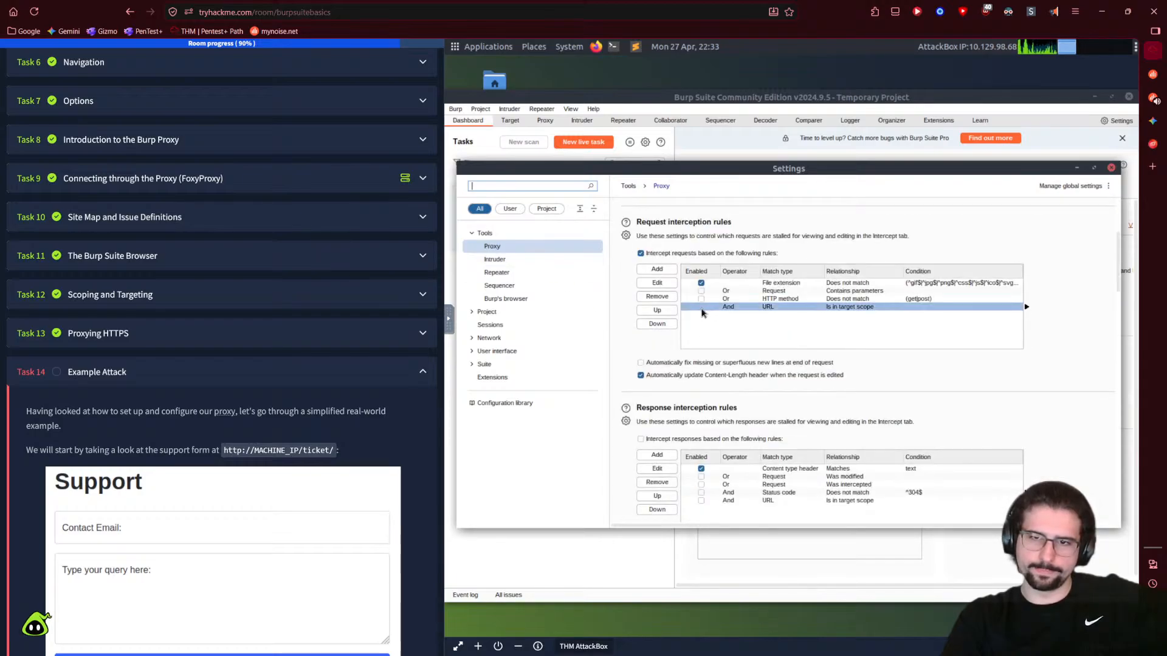
left_click(701, 307)
scroll(631, 465, "down", 2)
left_click(716, 460)
left_click(701, 460)
scroll(611, 465, "down", 3)
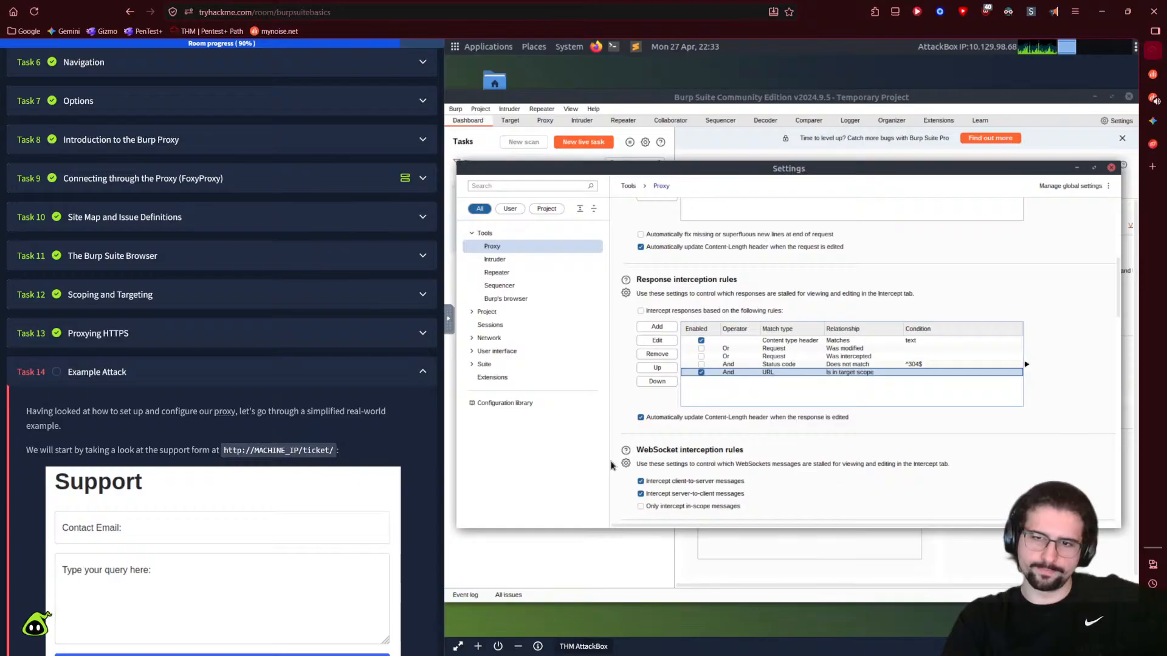
scroll(612, 465, "up", 2)
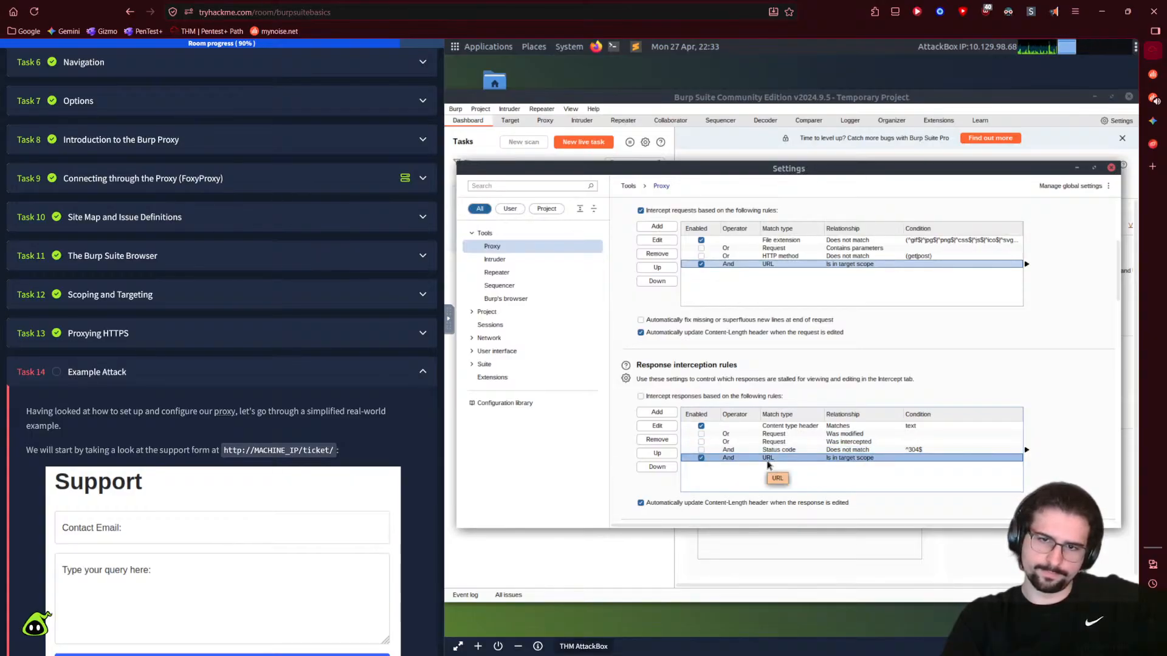
- Inspect the in-scope response rule's boolean operator options, then cancel the edit unchanged
left_click(646, 426)
left_click(762, 329)
left_click(820, 333)
left_click(872, 391)
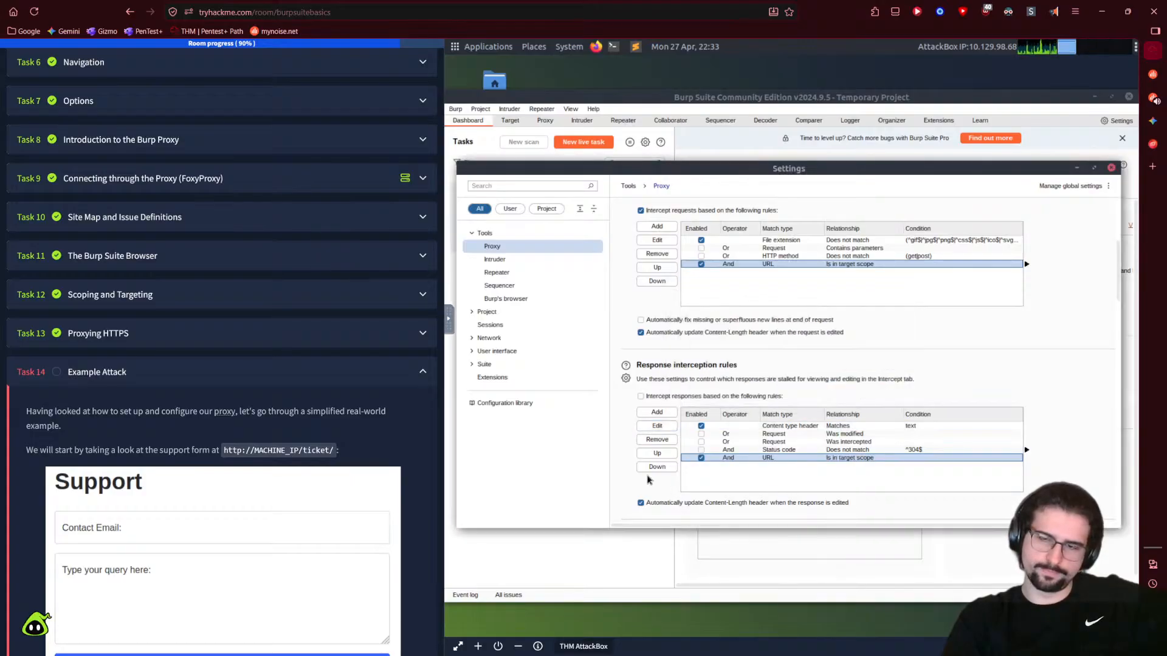
scroll(972, 364, "up", 3)
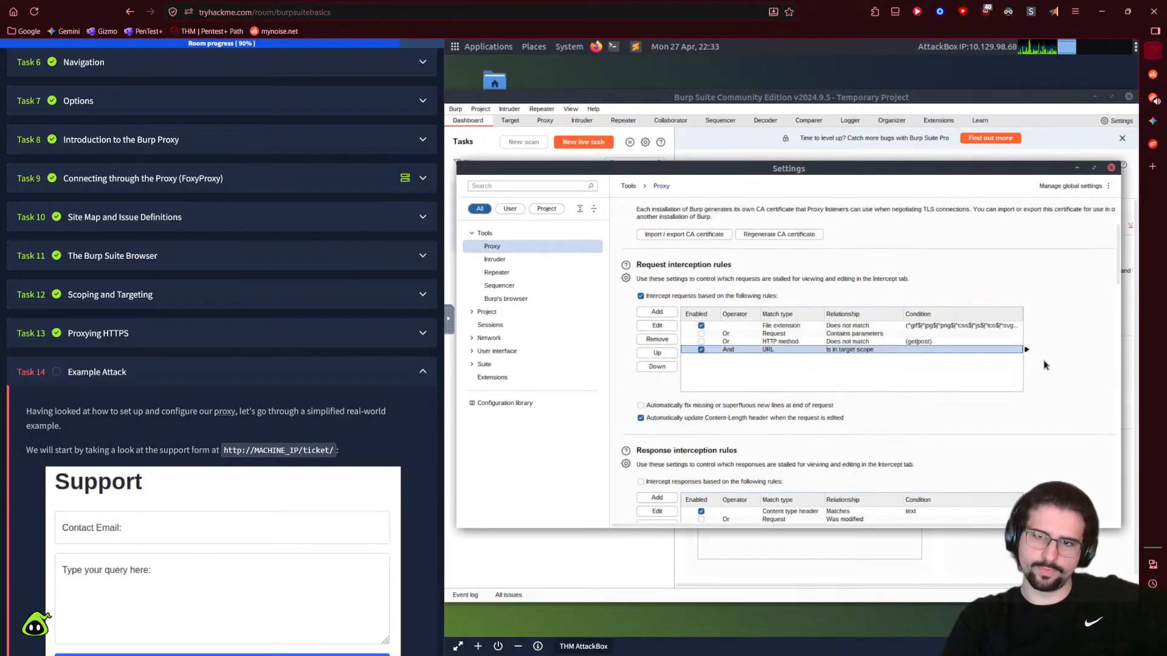
scroll(1062, 323, "up", 3)
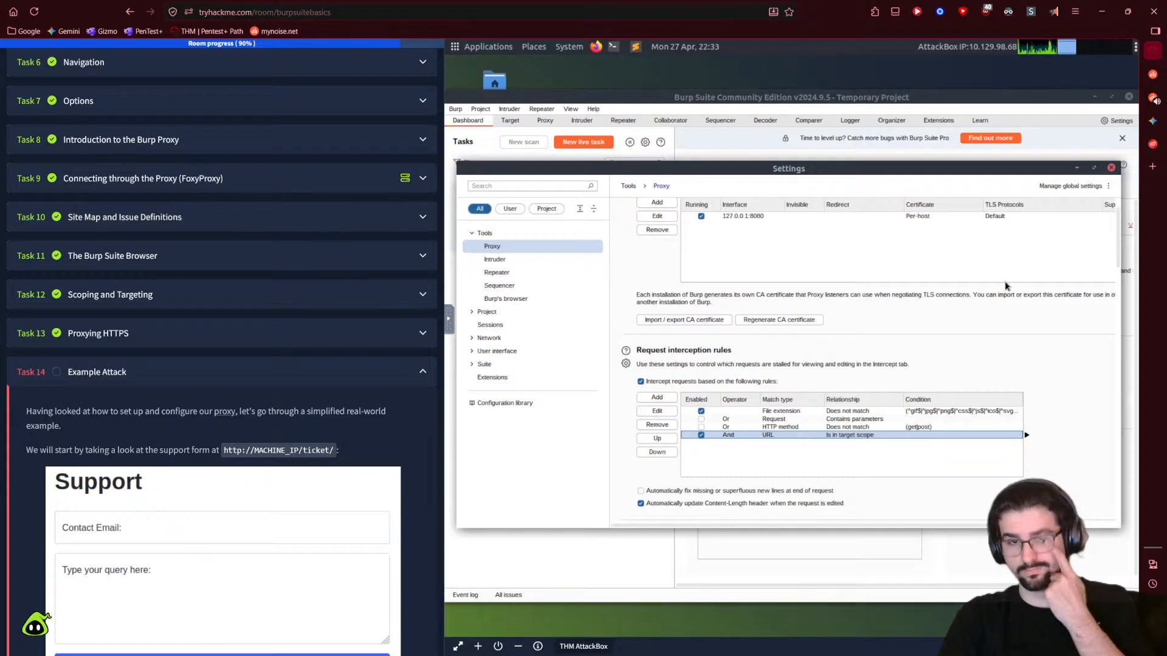
scroll(1008, 285, "up", 1)
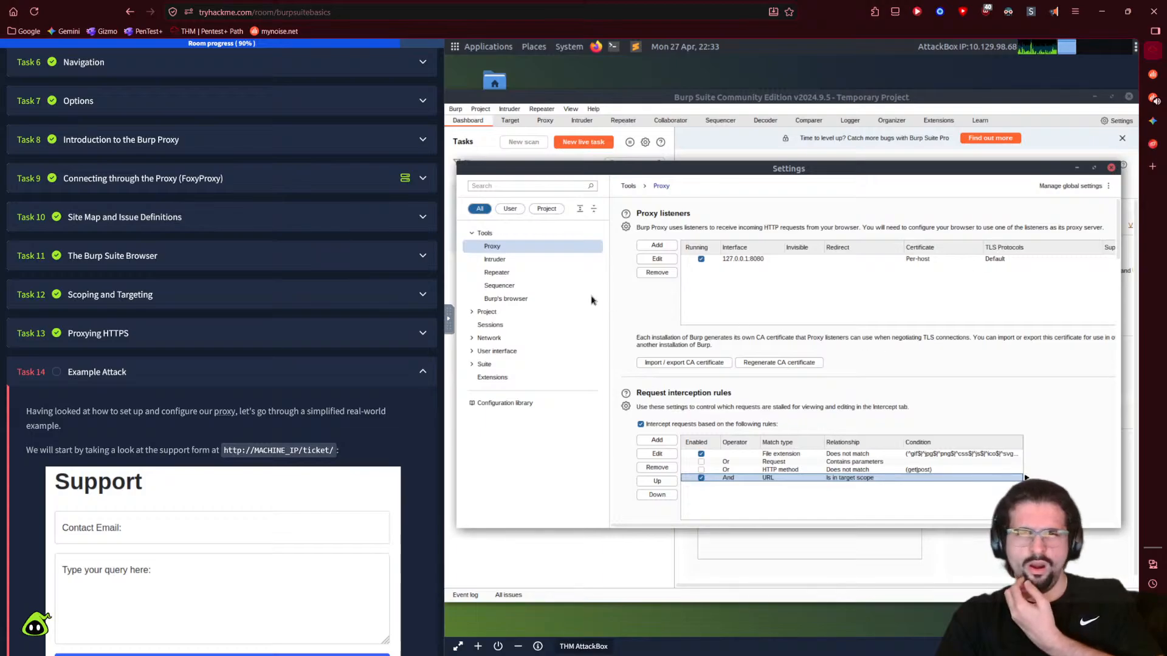
- Close Burp's Settings and go to the Target > Scope page
left_click(1110, 167)
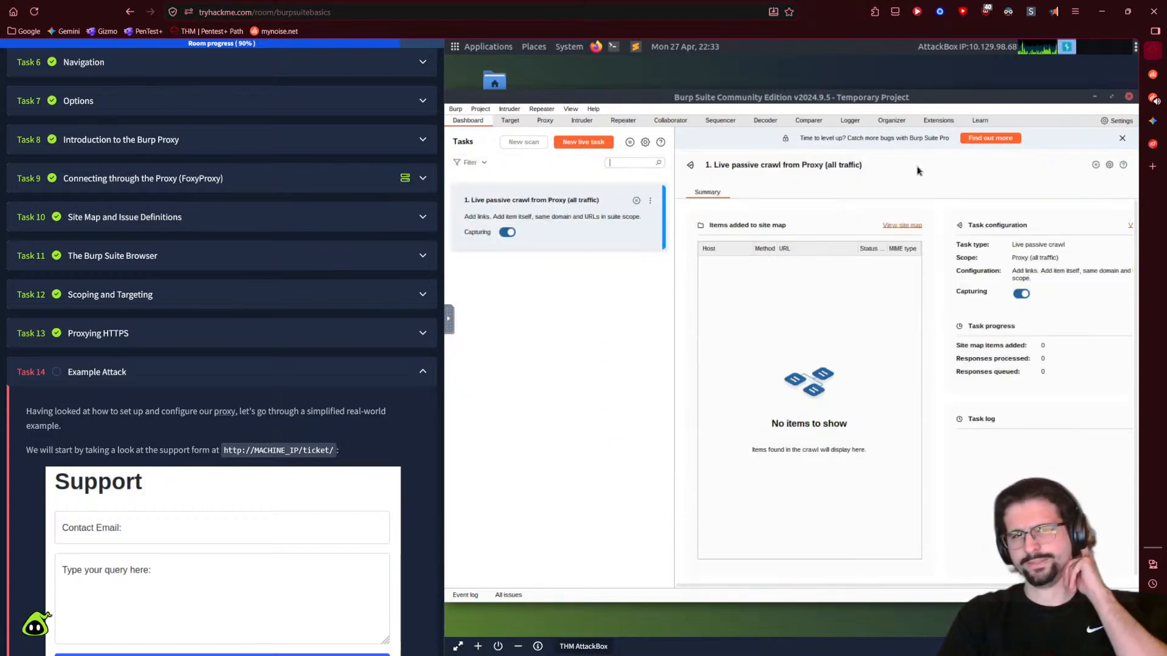
left_click(535, 120)
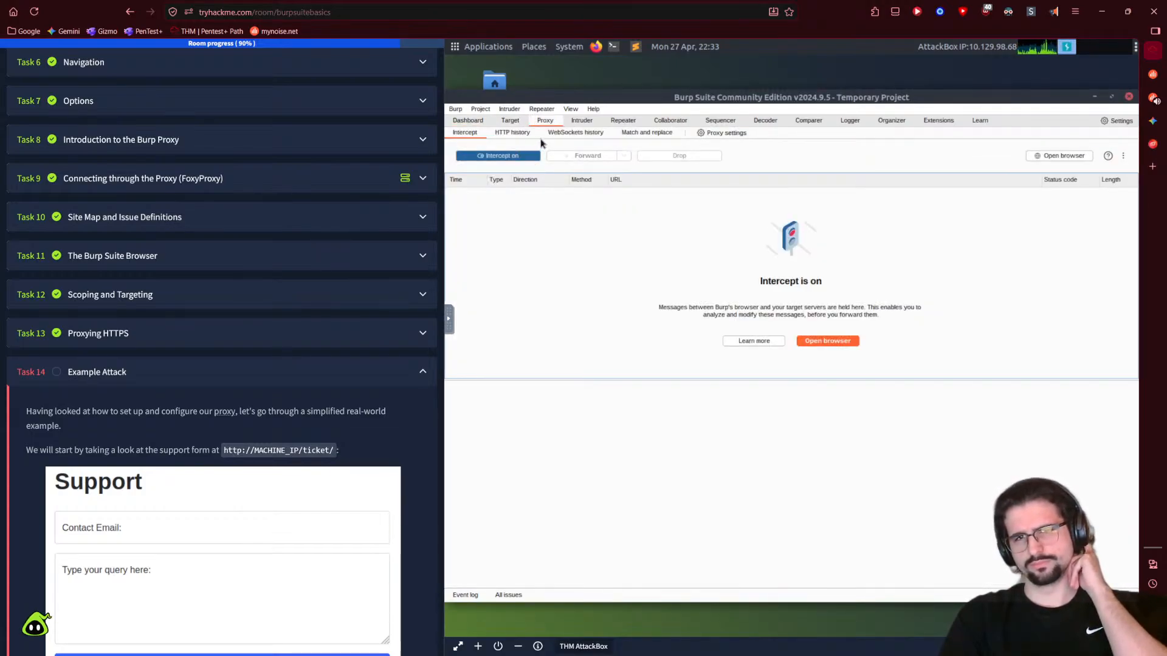
left_click(511, 121)
left_click(505, 132)
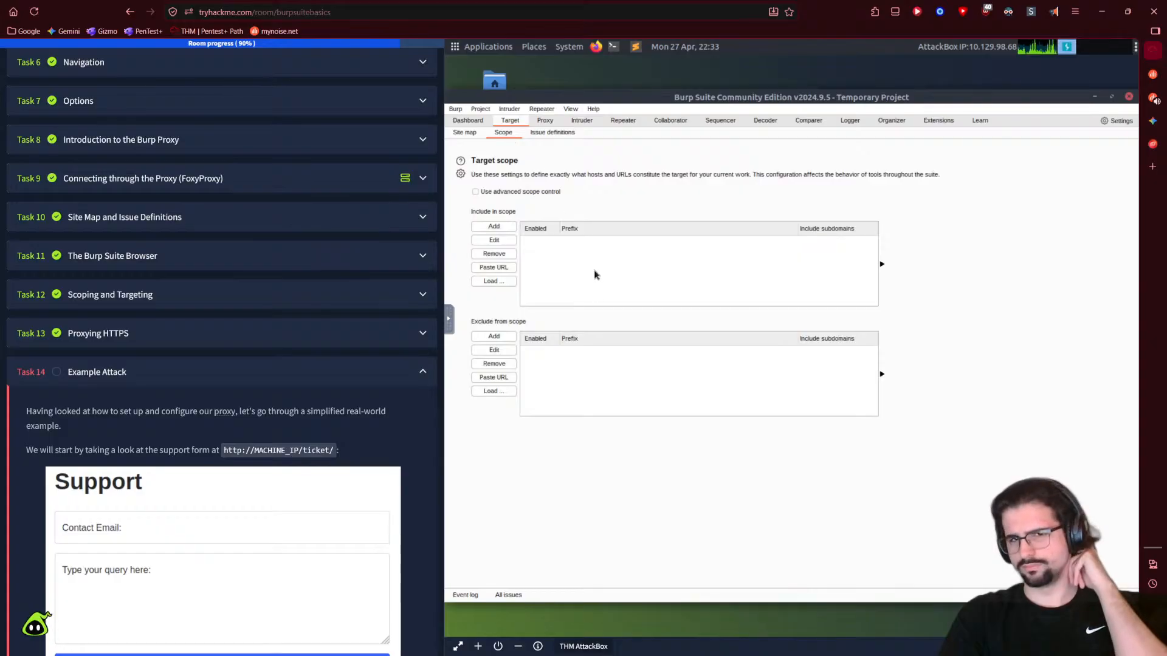
- Start an Include-in-scope prefix, replacing the pasted ticket URL with 10.129.98.68
left_click(494, 227)
left_click(728, 339)
type("http://MACHINE_IP/ticket/")
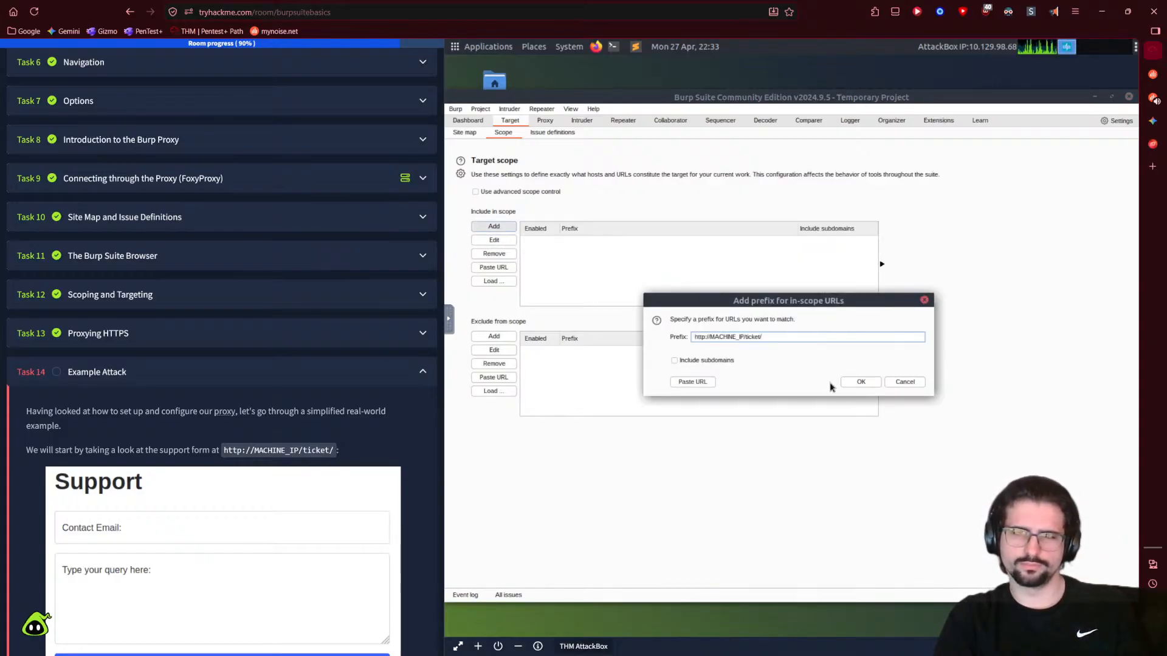
left_click_drag(786, 336, 676, 336)
key("BackSpace")
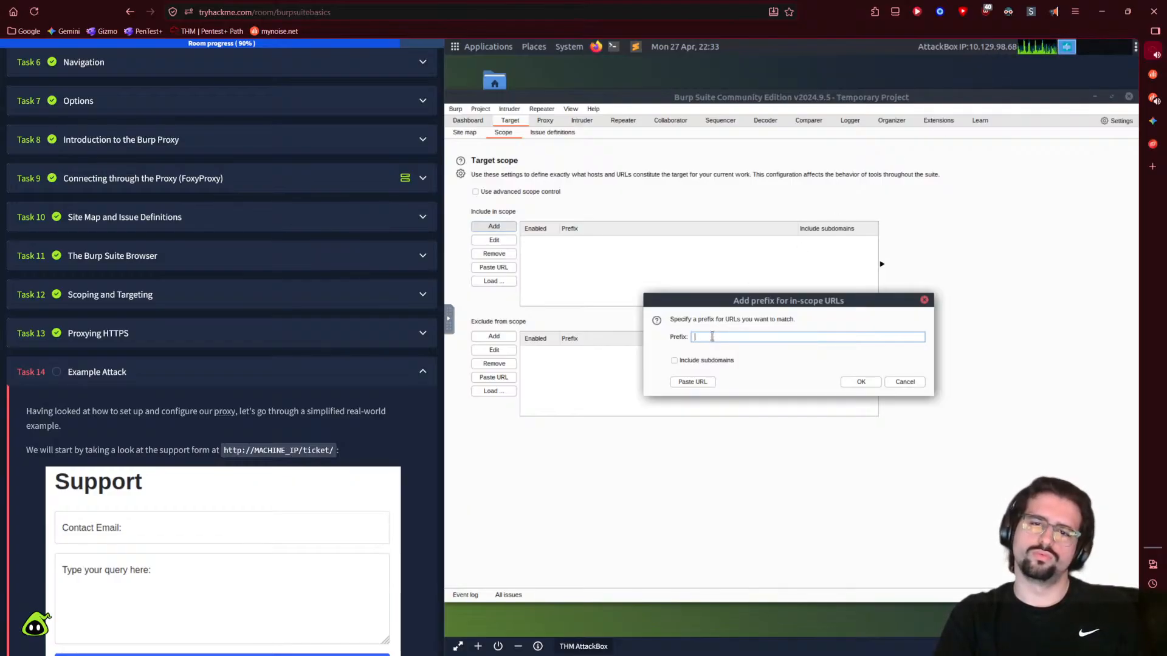
type("10.129")
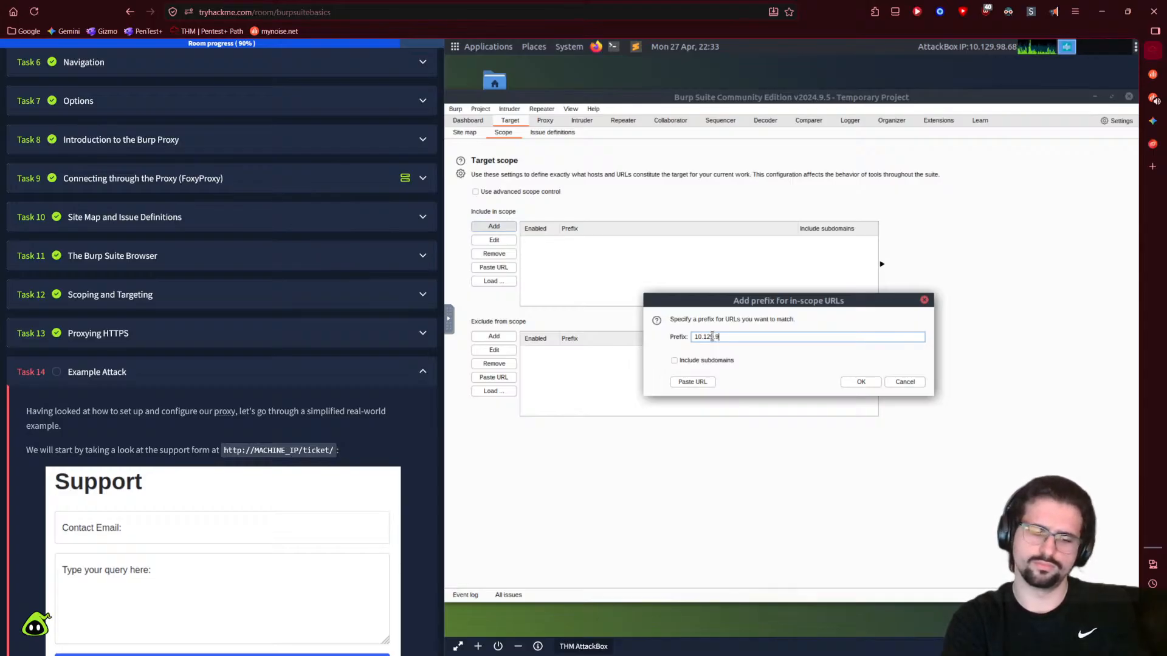
type(".98.68")
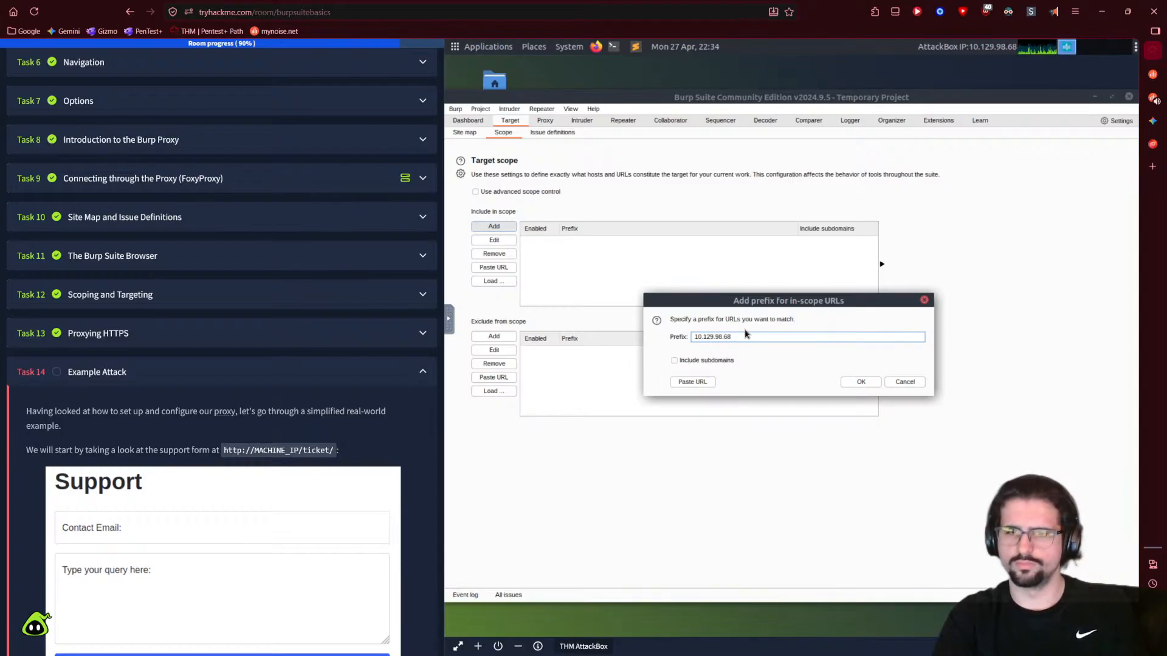
key("ctrl+a")
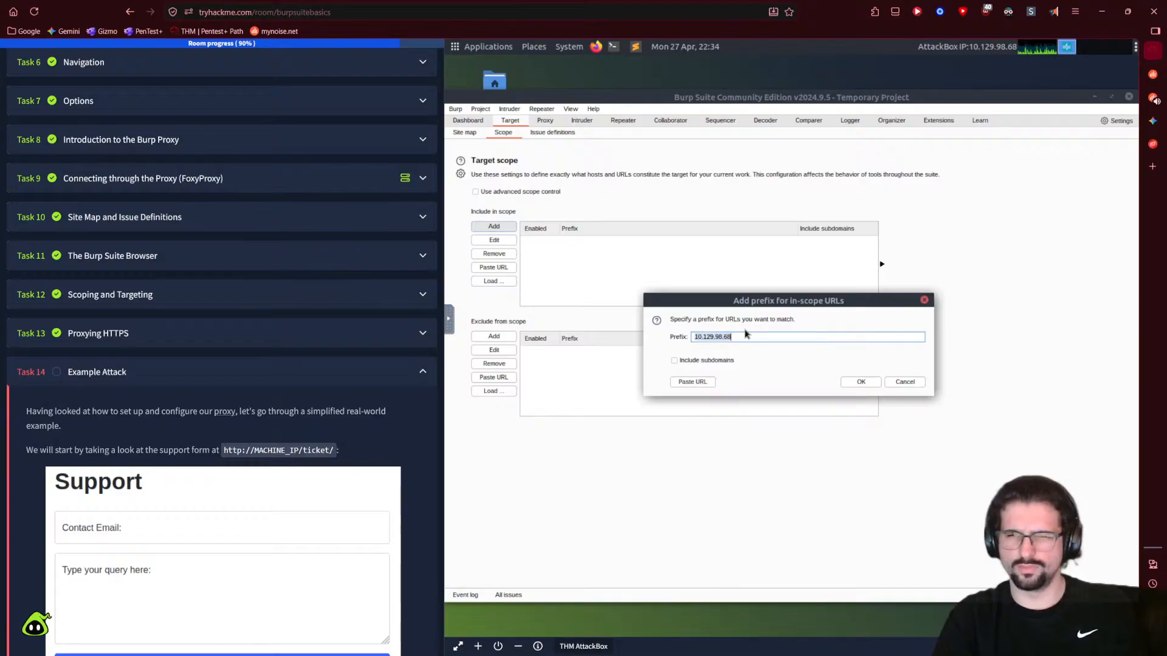
- Expand the room's earlier tasks, from What is Burp Suite through Site Map and Issue Definitions
left_click(145, 214)
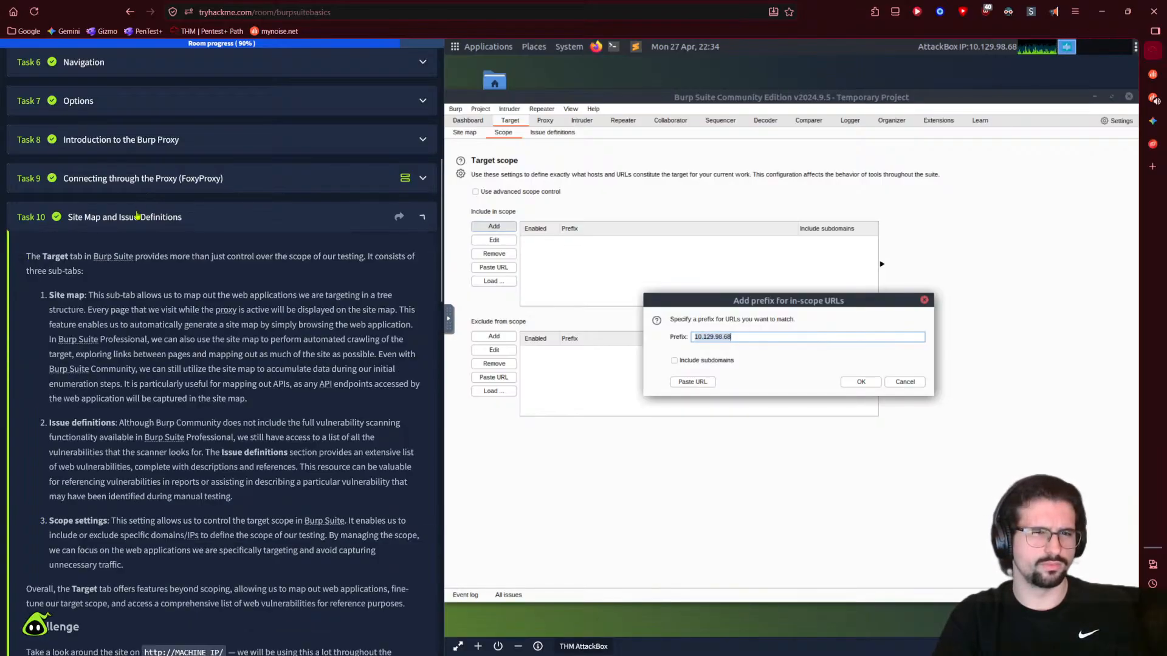
scroll(218, 376, "down", 6)
scroll(217, 375, "up", 15)
left_click(134, 78)
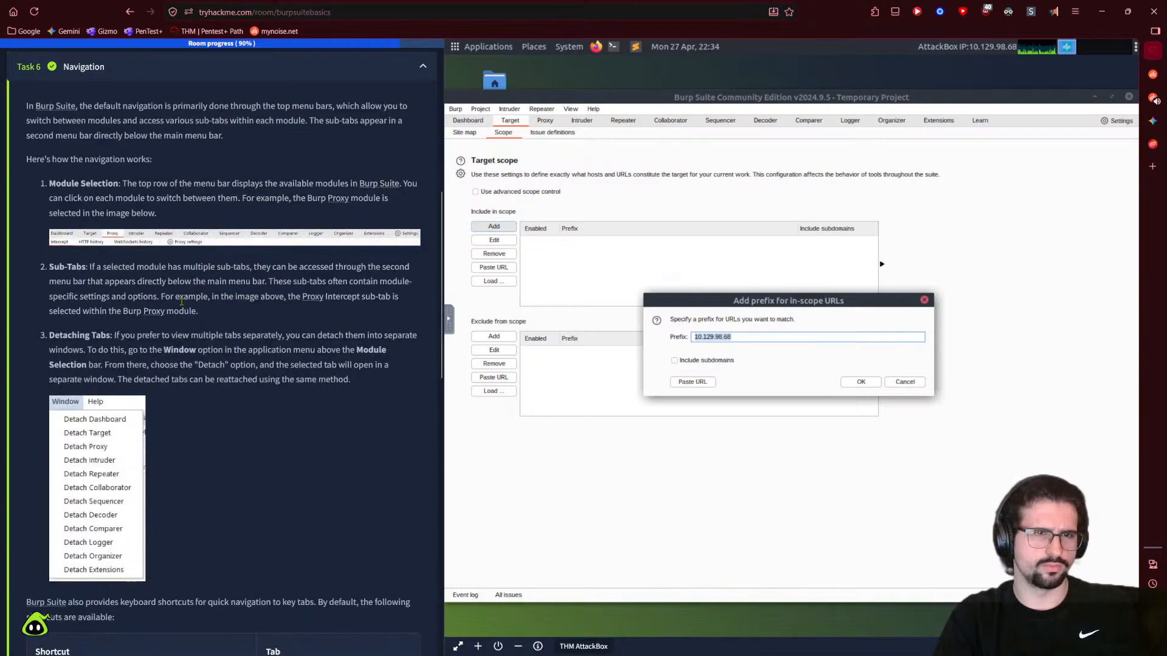
scroll(146, 164, "up", 5)
left_click(145, 166)
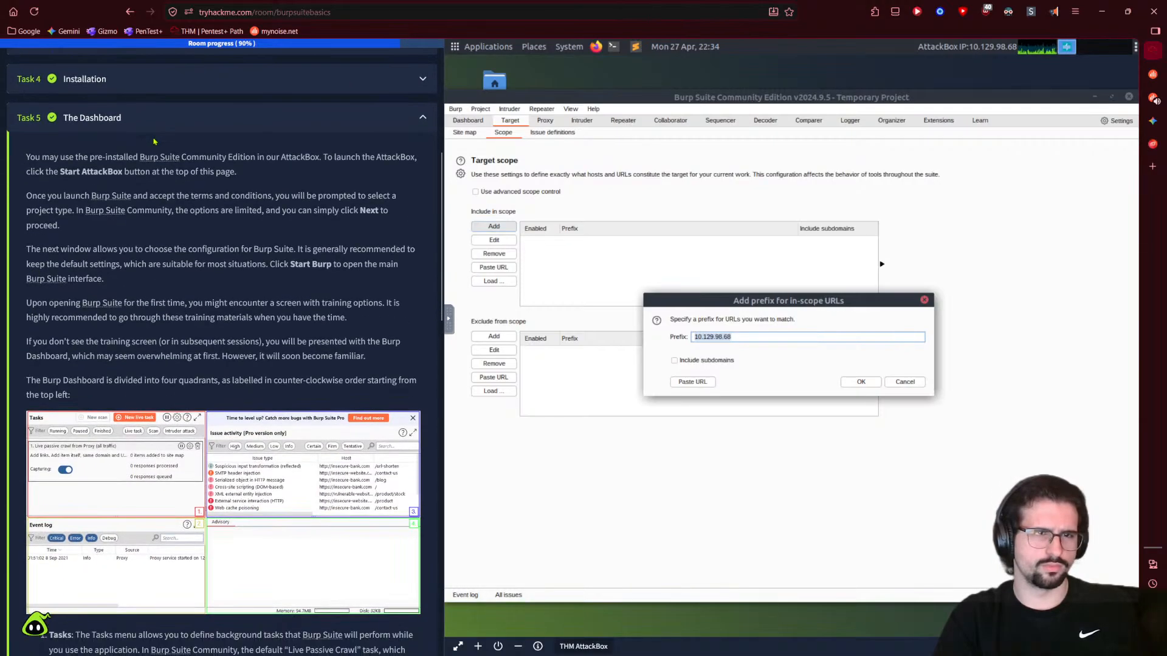
left_click(152, 77)
left_click(142, 104)
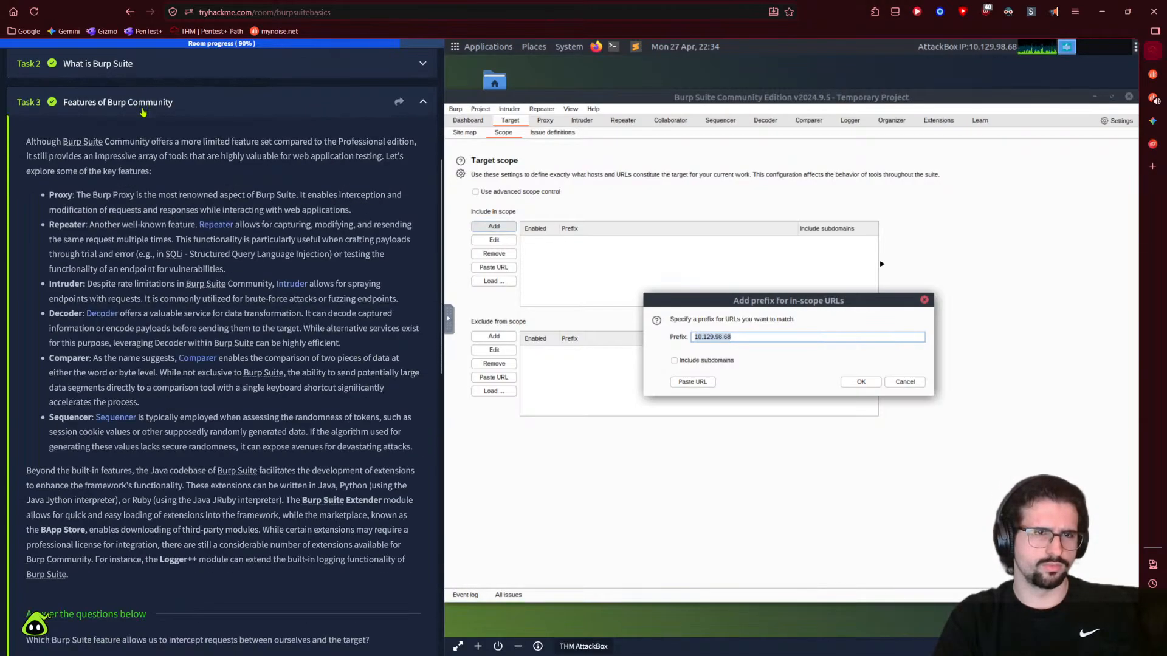
left_click(141, 64)
scroll(140, 322, "down", 20)
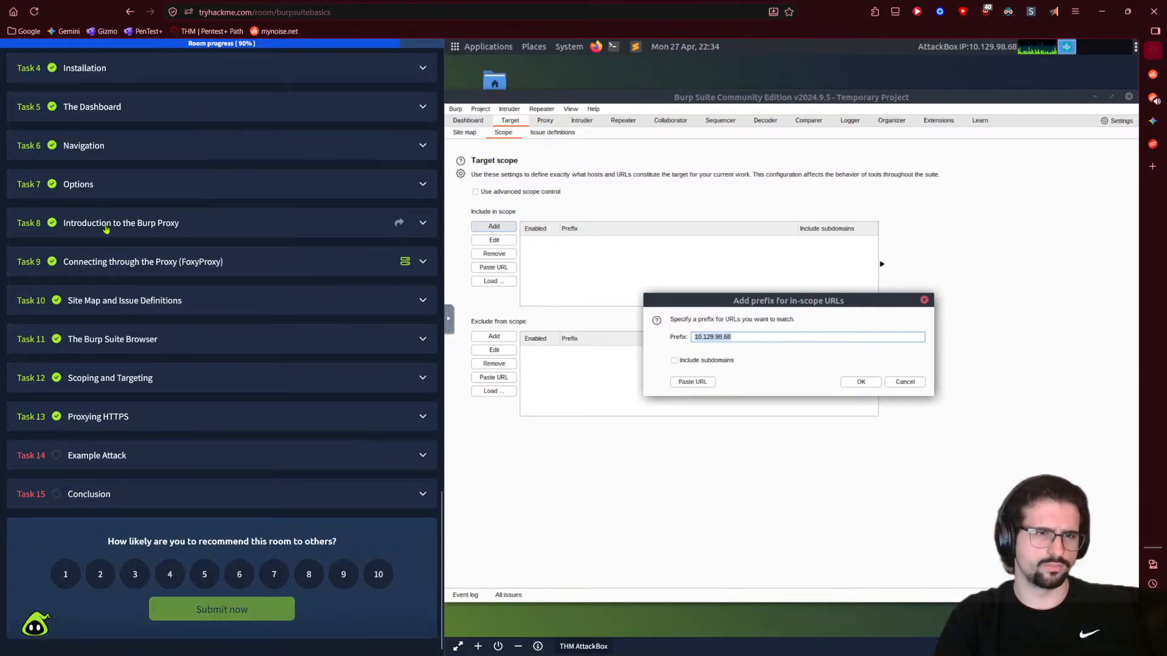
left_click(106, 224)
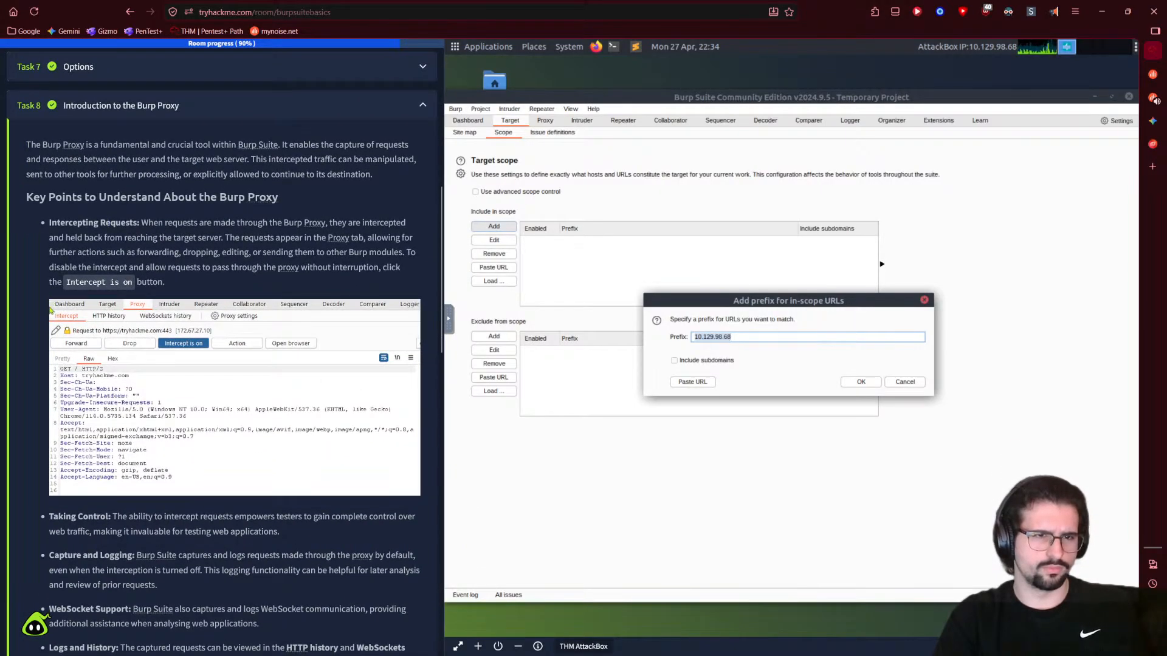
scroll(45, 316, "down", 3)
scroll(43, 324, "down", 5)
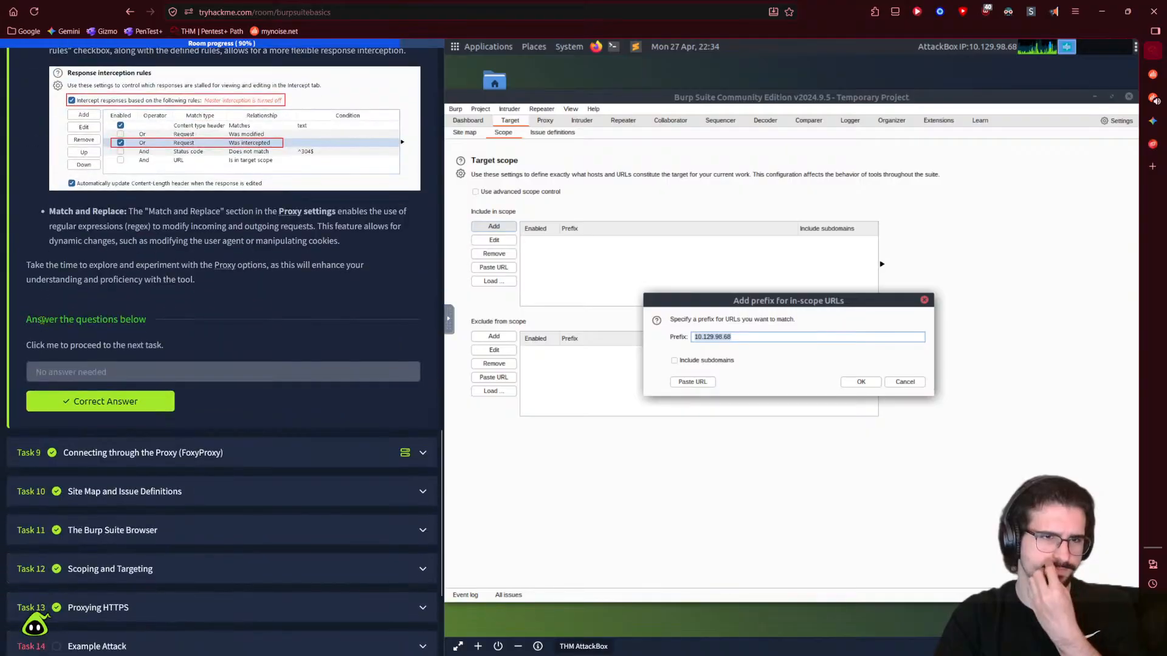
- Read the FoxyProxy connection task's steps and cancel Burp's in-scope prefix dialog
left_click(96, 440)
scroll(96, 437, "down", 6)
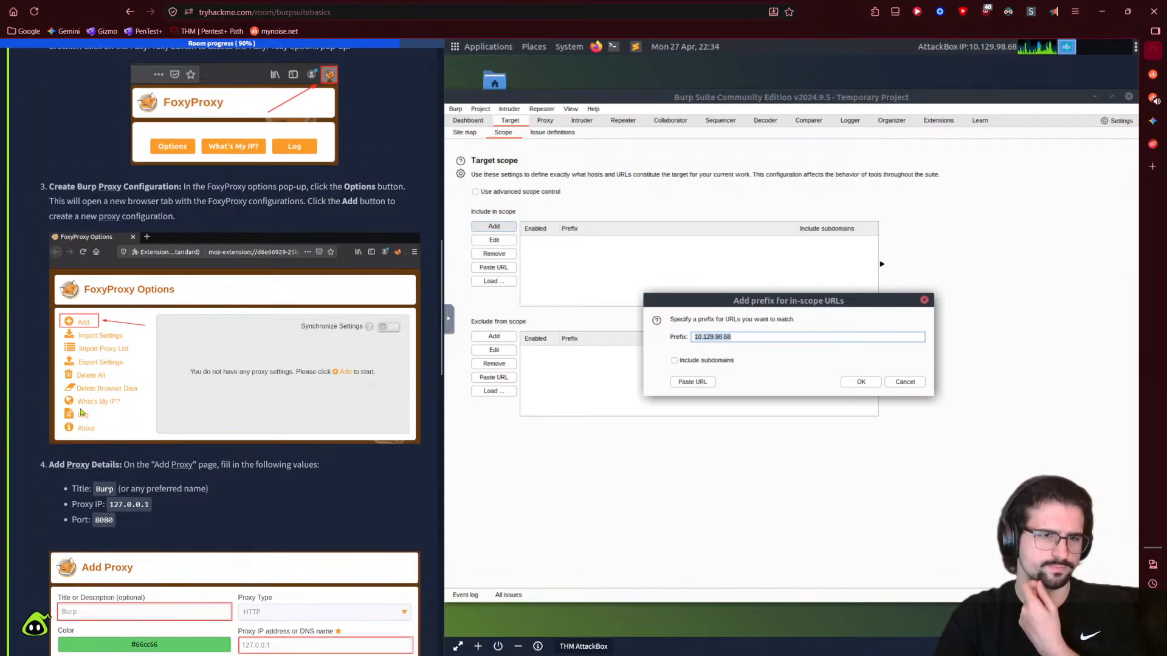
scroll(58, 432, "down", 3)
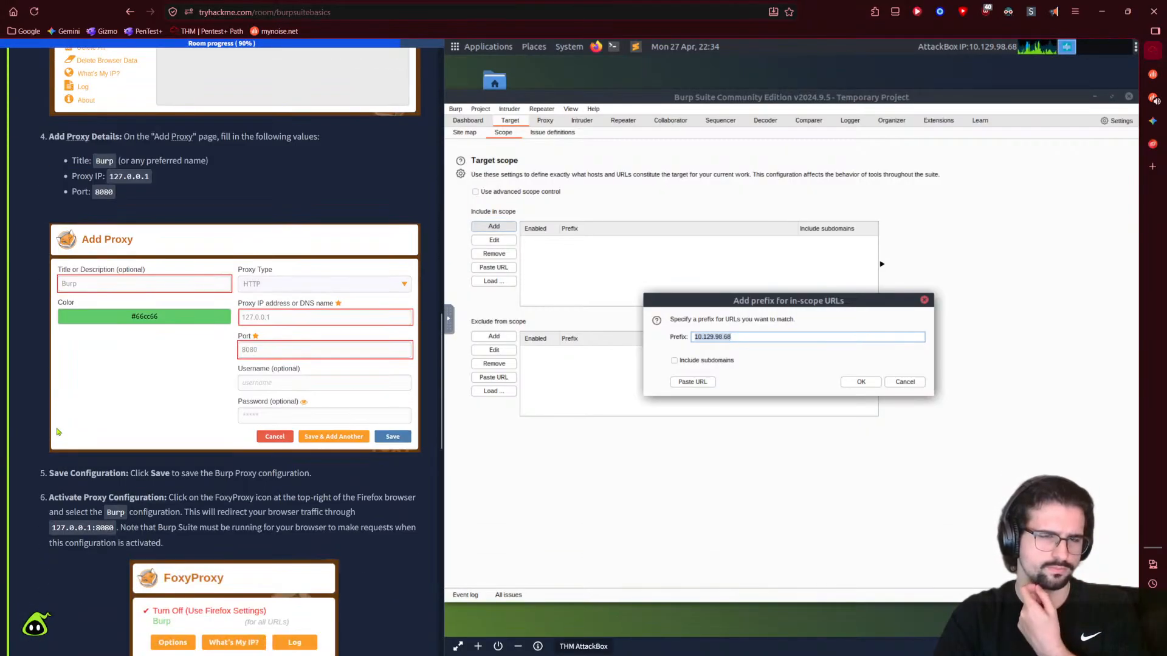
scroll(58, 431, "down", 6)
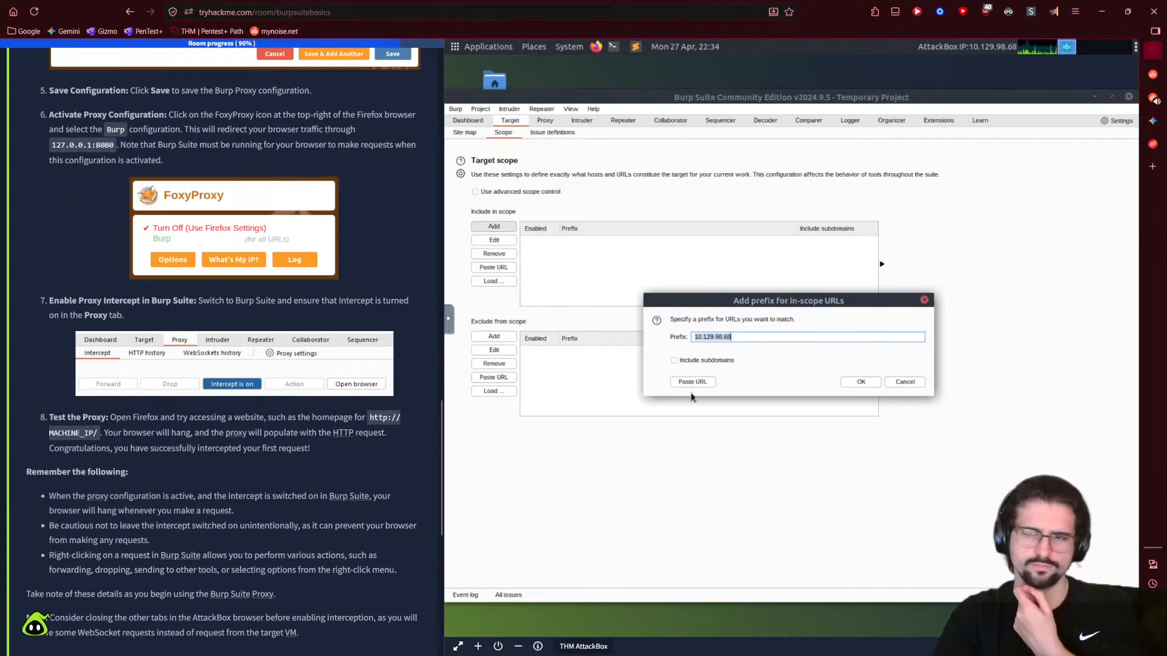
left_click(904, 382)
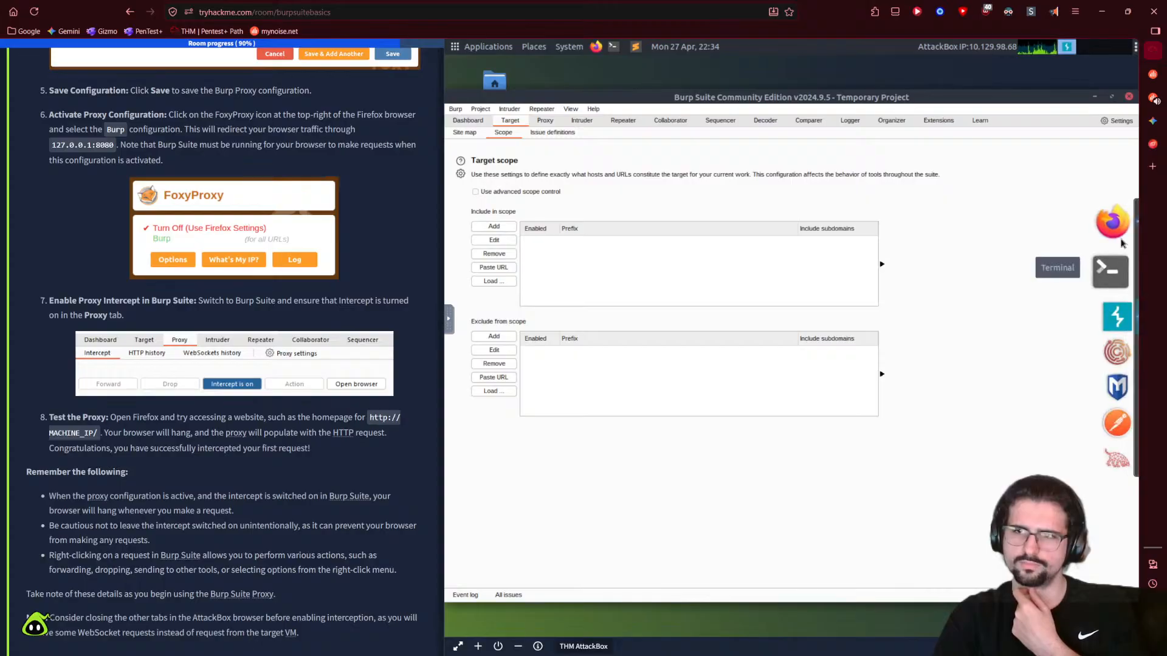
- Launch Firefox and switch FoxyProxy to the Burp proxy profile
left_click(1111, 266)
left_click(1068, 100)
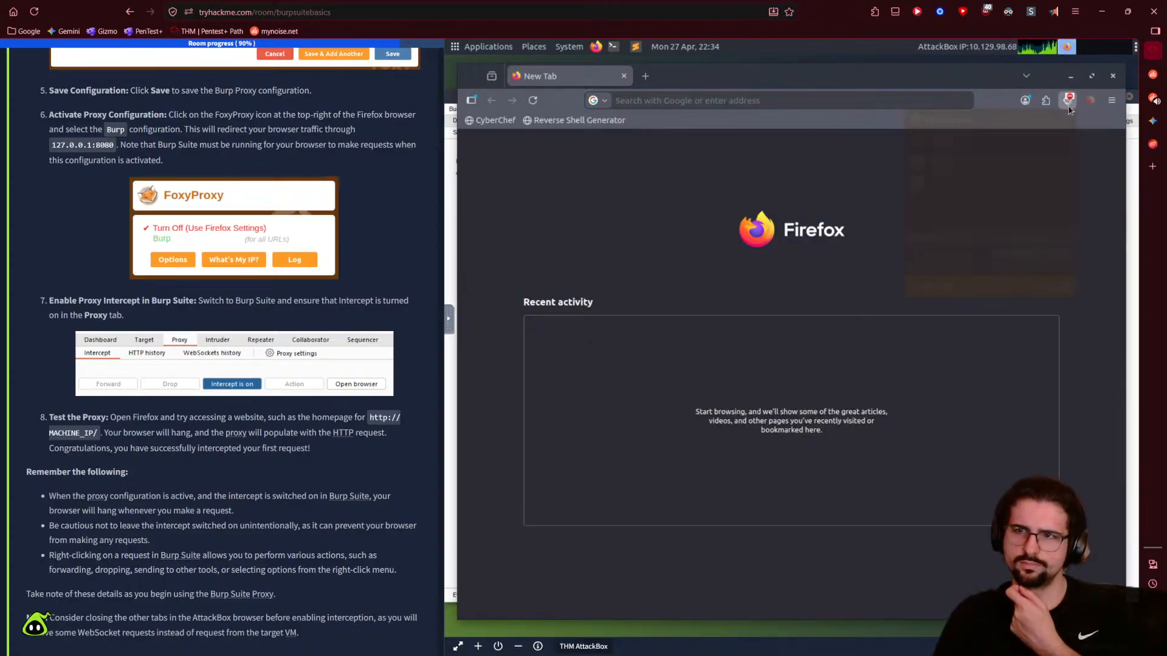
left_click(923, 173)
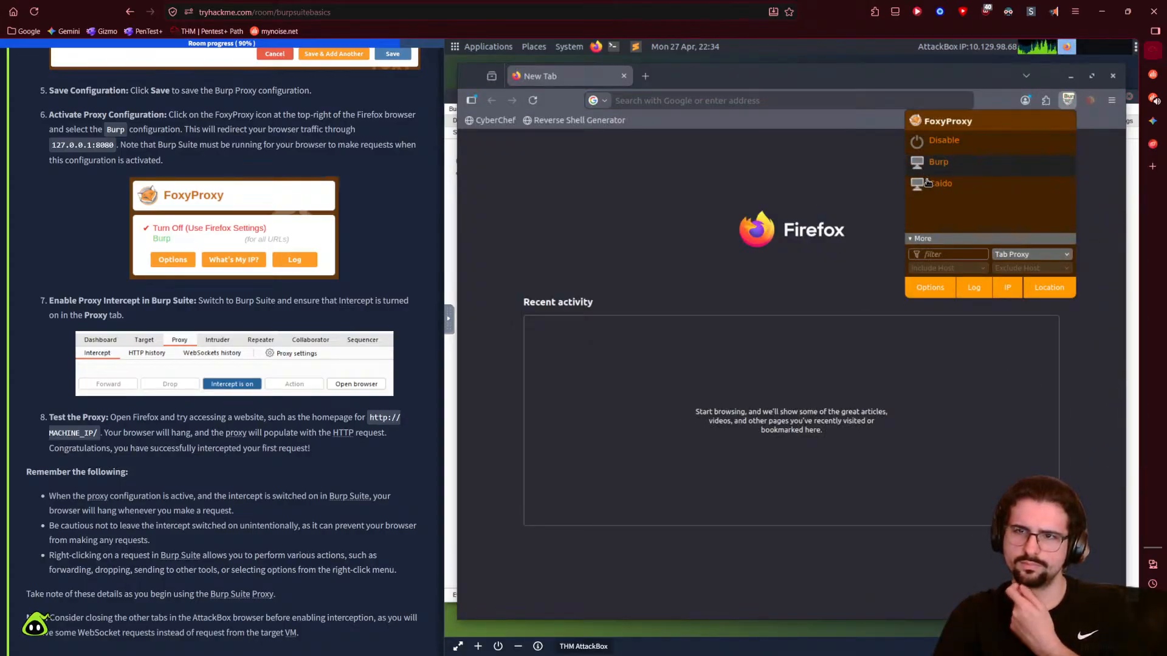
left_click(1068, 99)
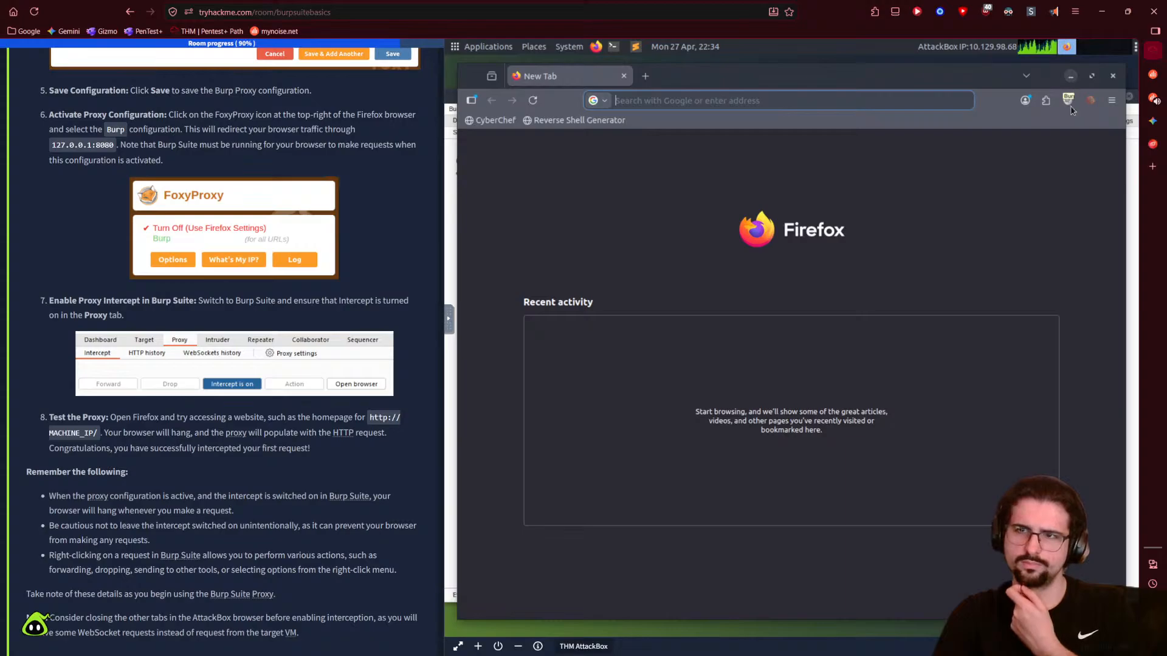
left_click(1067, 99)
right_click(997, 166)
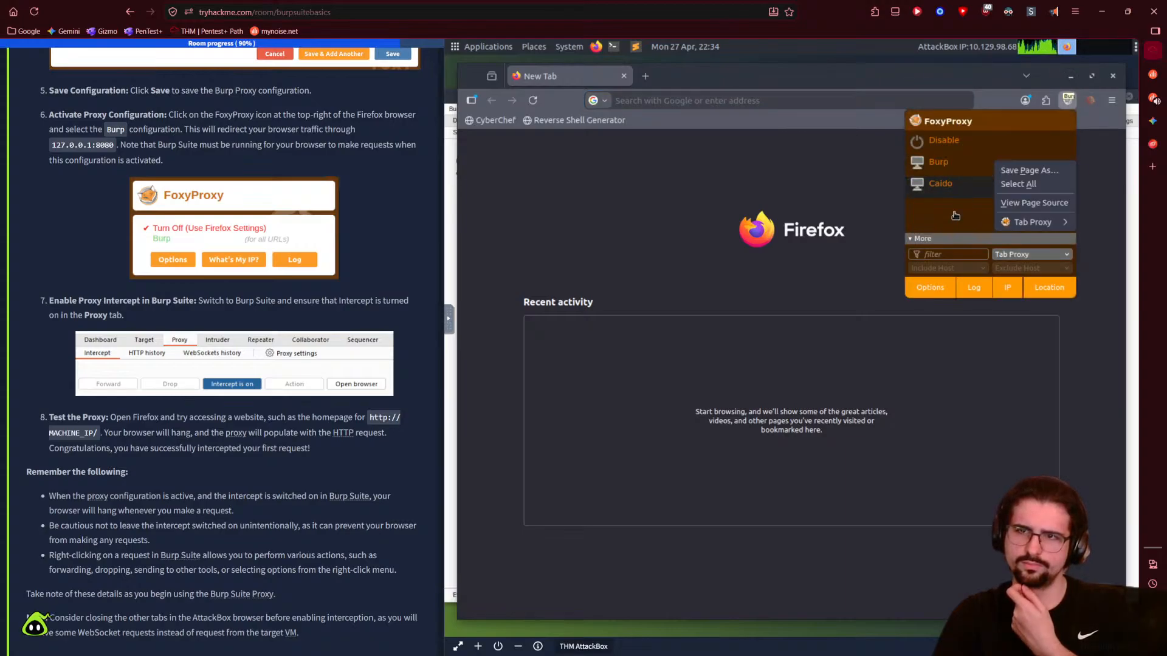
left_click(958, 208)
- Confirm in FoxyProxy options that the Burp profile uses 127.0.0.1 port 8080, then minimise Firefox
left_click(930, 288)
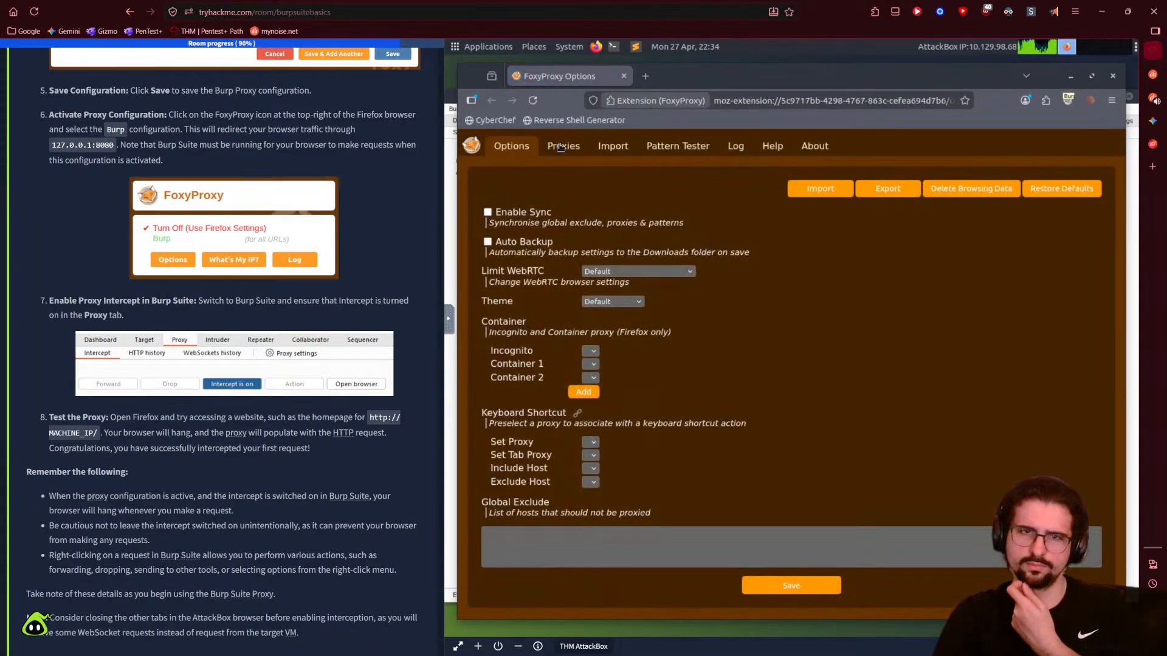
left_click(560, 147)
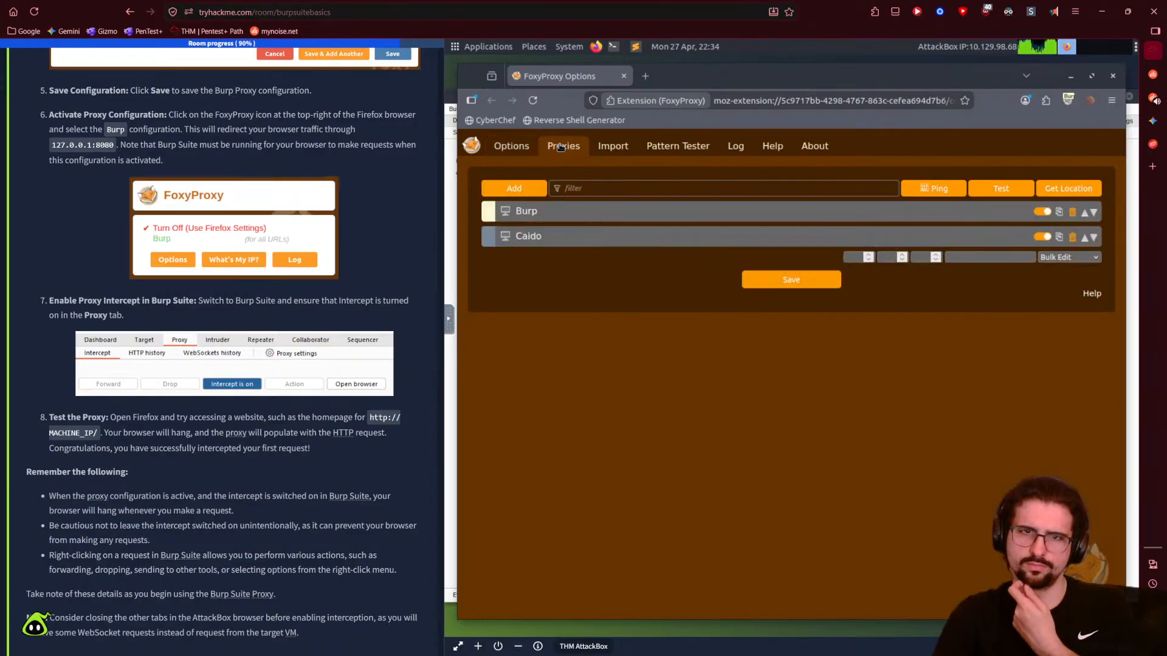
left_click(587, 214)
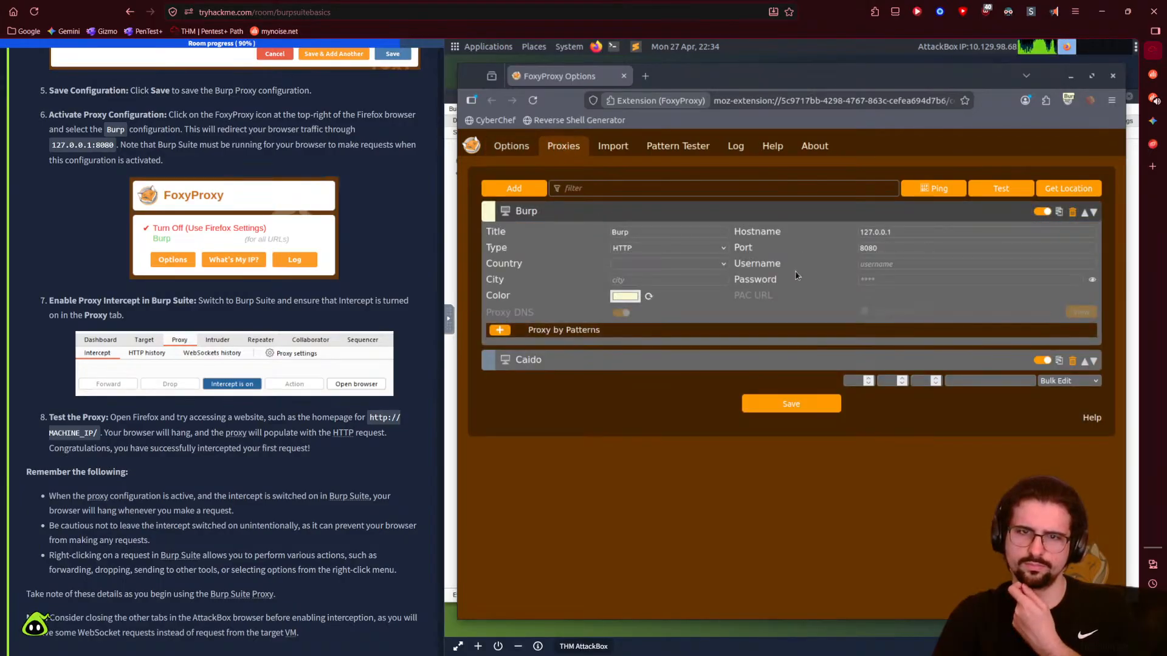
left_click(1071, 77)
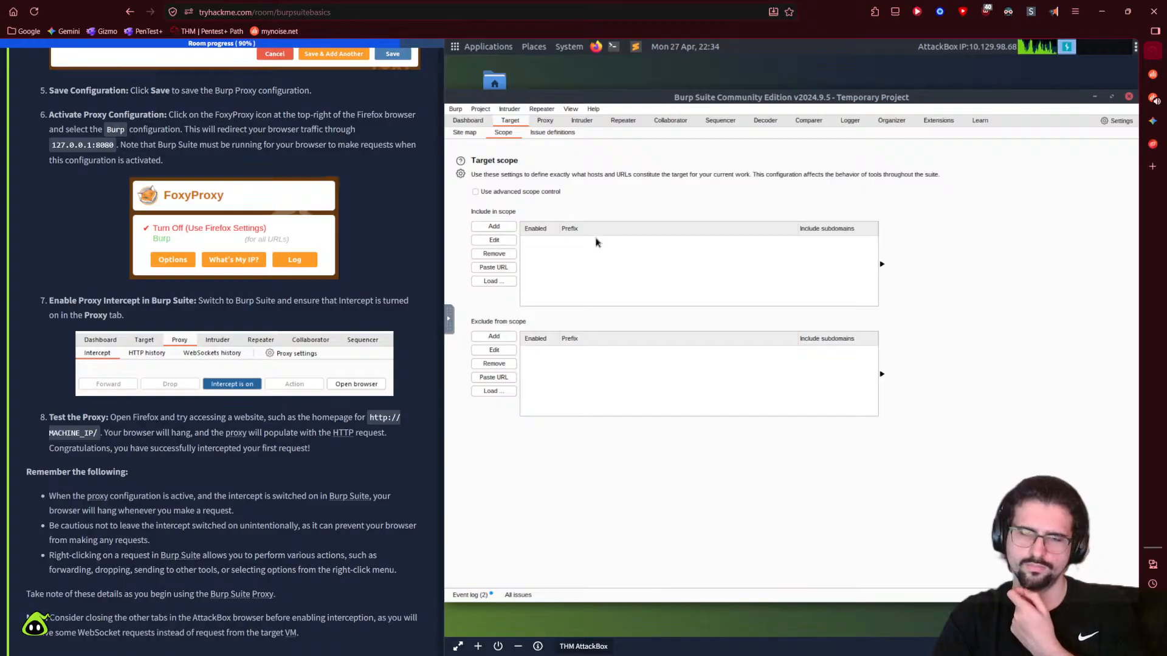
- Expand the Site Map and Burp Suite Browser tasks, glancing at Burp's Site map before returning to Scope
scroll(338, 452, "down", 4)
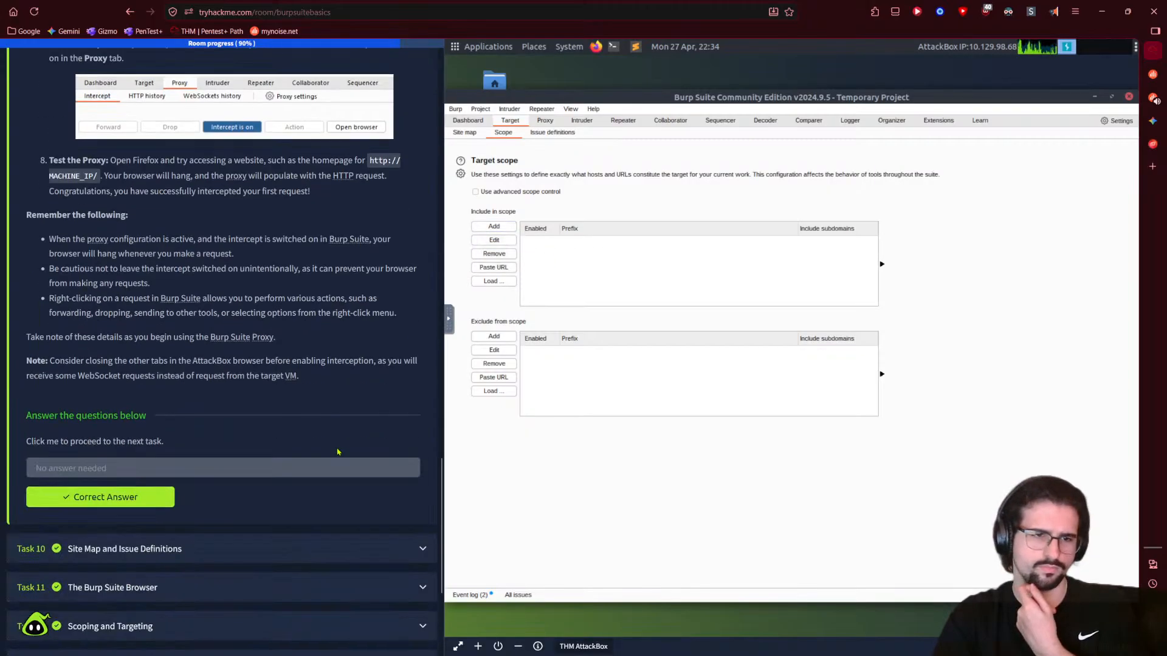
scroll(338, 451, "down", 2)
left_click(243, 572)
scroll(261, 511, "down", 3)
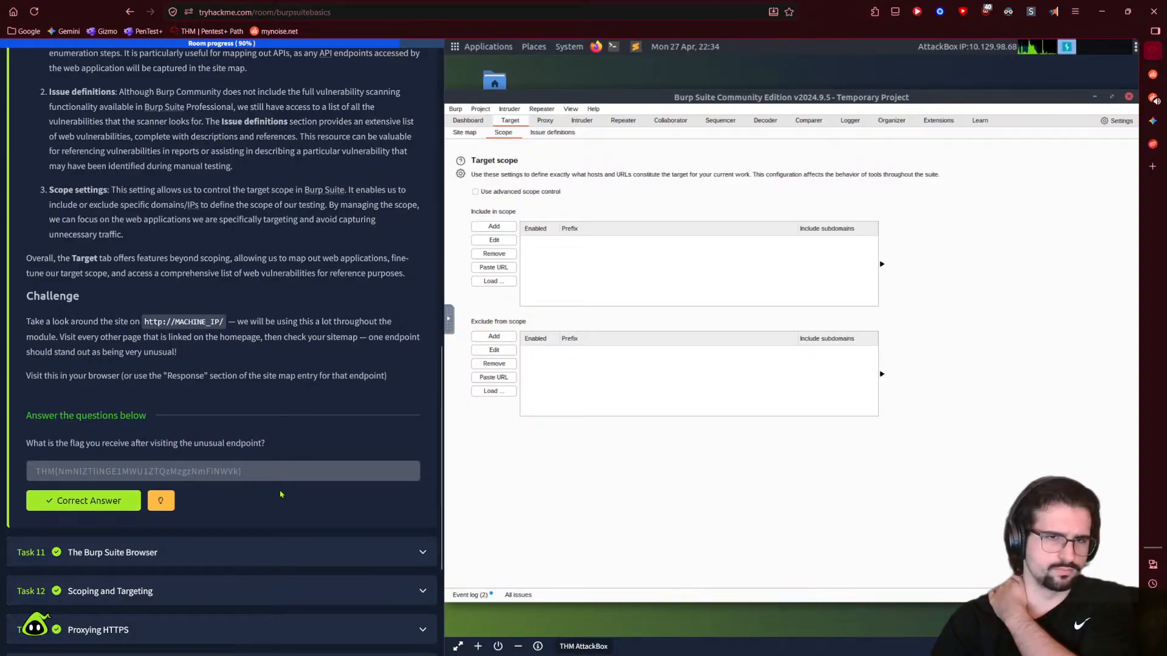
left_click(268, 553)
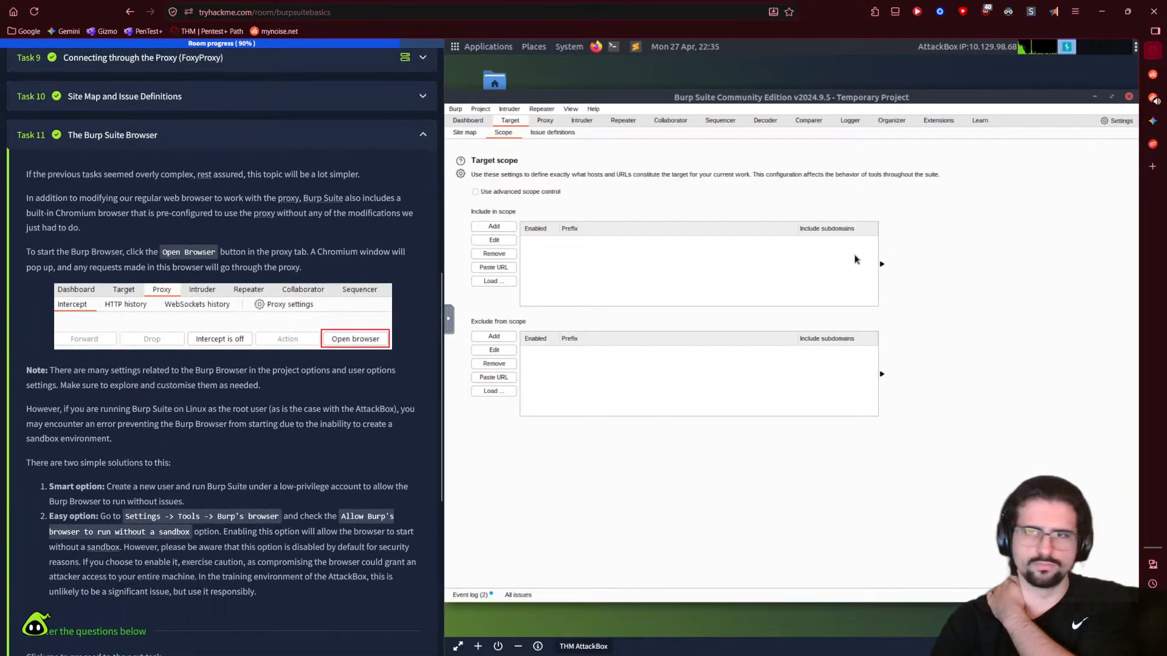
mouse_move(1159, 124)
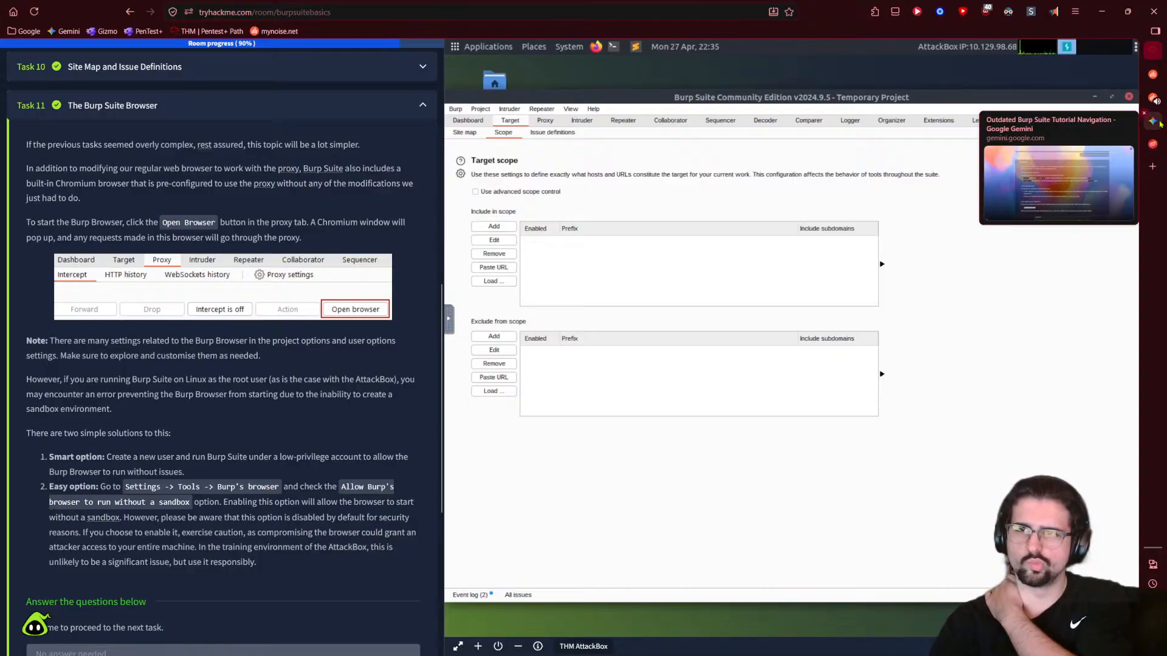
left_click(467, 135)
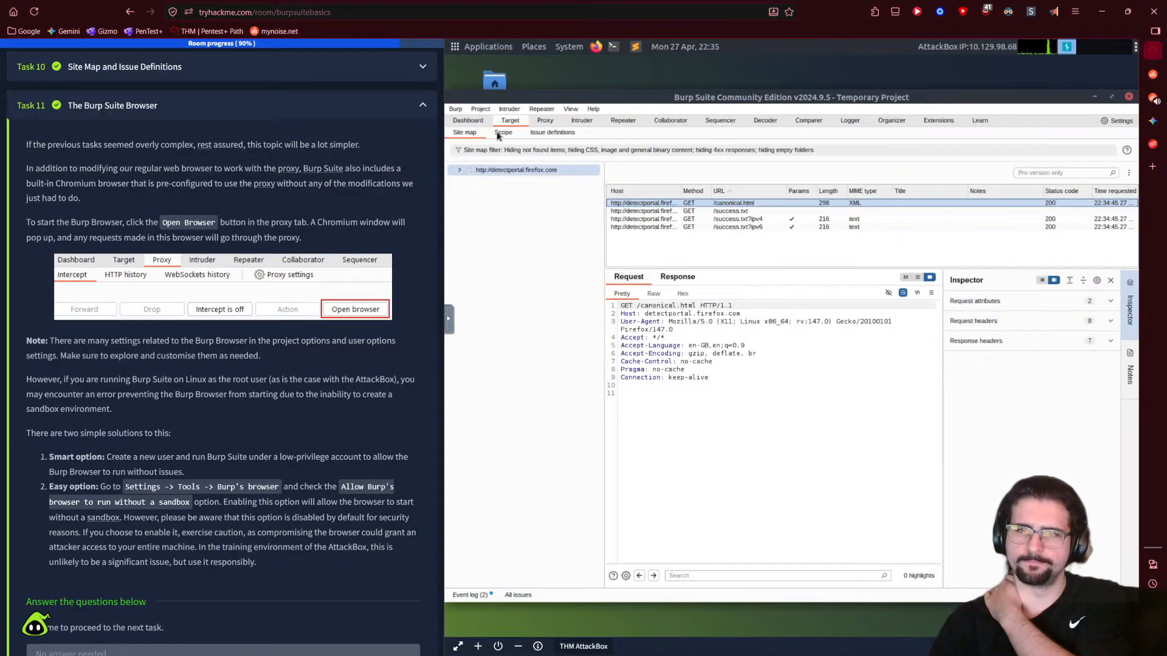
left_click(502, 133)
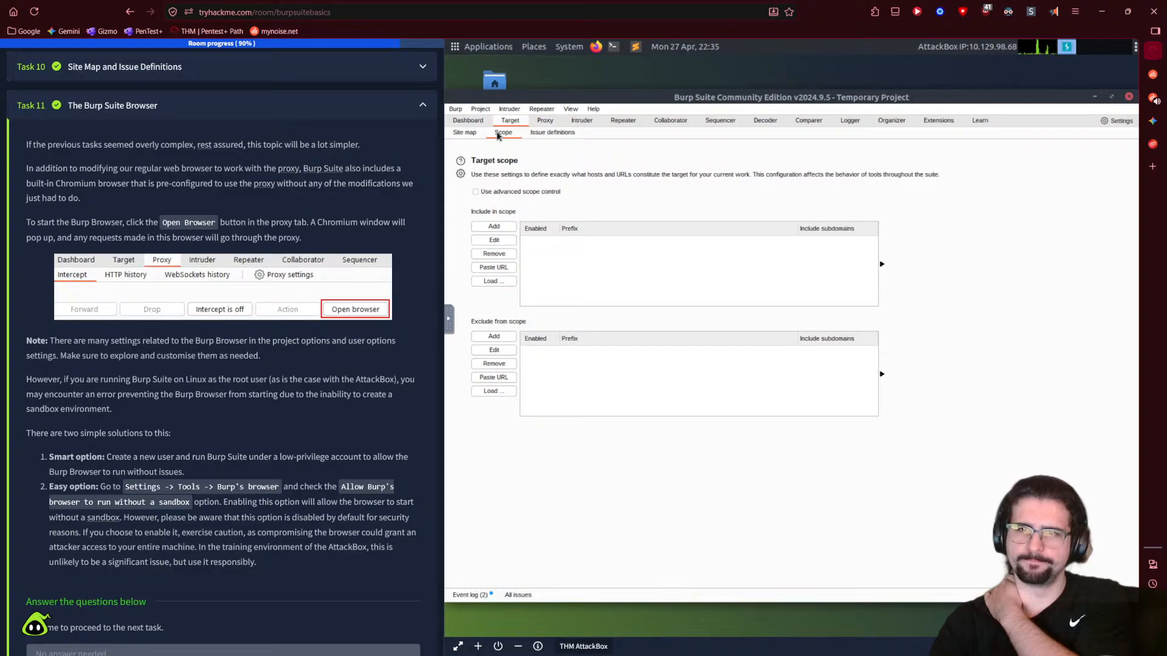
scroll(351, 381, "down", 3)
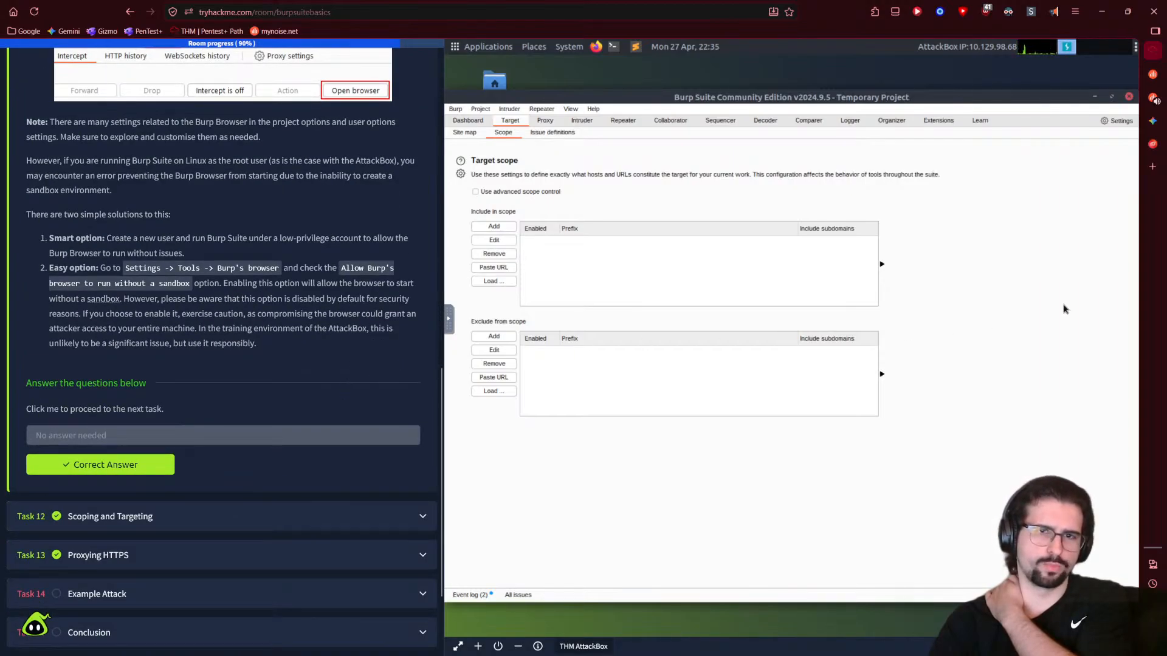
- Expand the Scoping and Targeting, Proxying HTTPS and Example Attack tasks
left_click(257, 528)
scroll(243, 474, "down", 12)
left_click(233, 417)
scroll(206, 438, "down", 15)
left_click(203, 453)
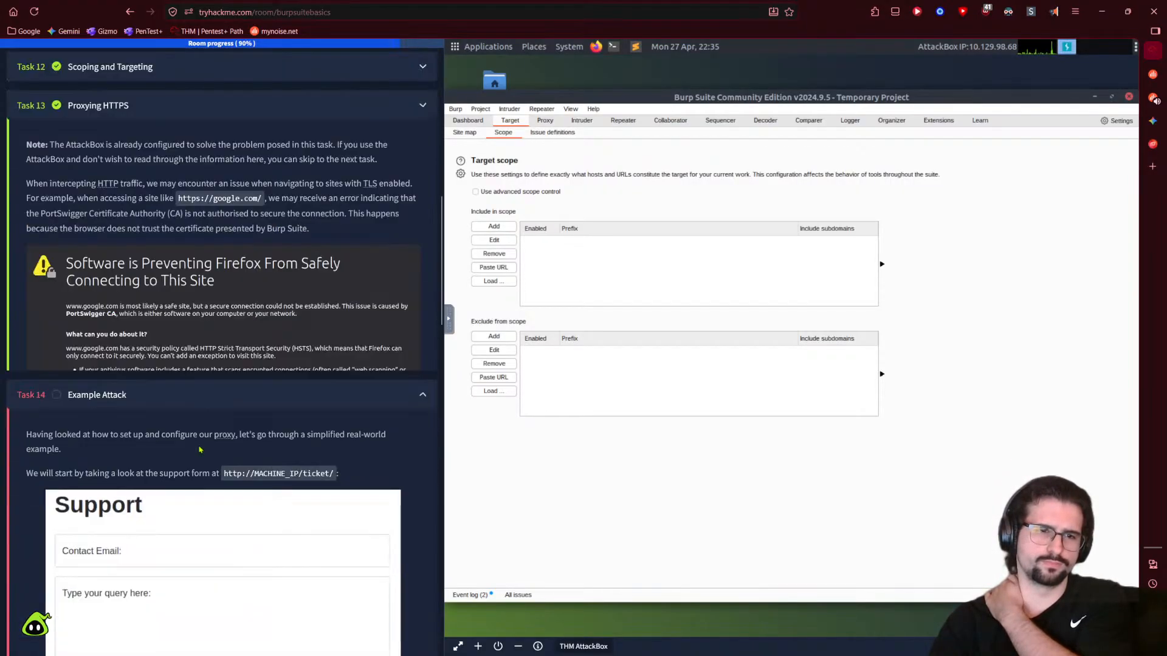
scroll(274, 181, "down", 5)
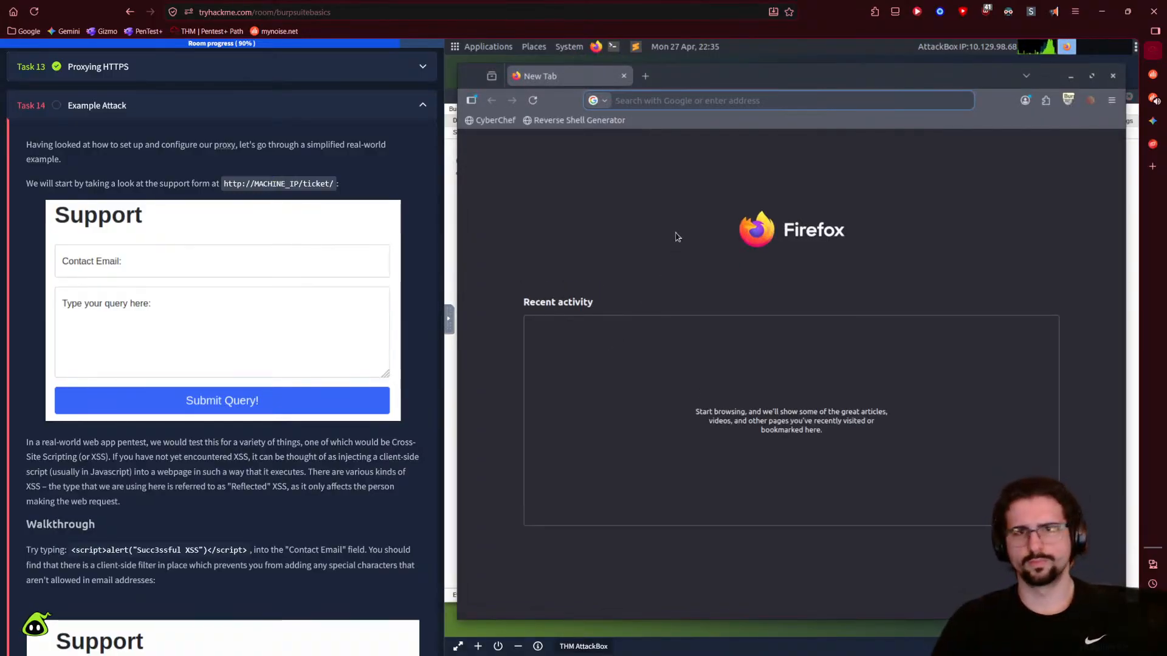
- Load 10.129.98.68/ticket and then /ticket/ in Firefox, both answering 405 Method Not Allowed
type("10.129.98.68")
type("/")
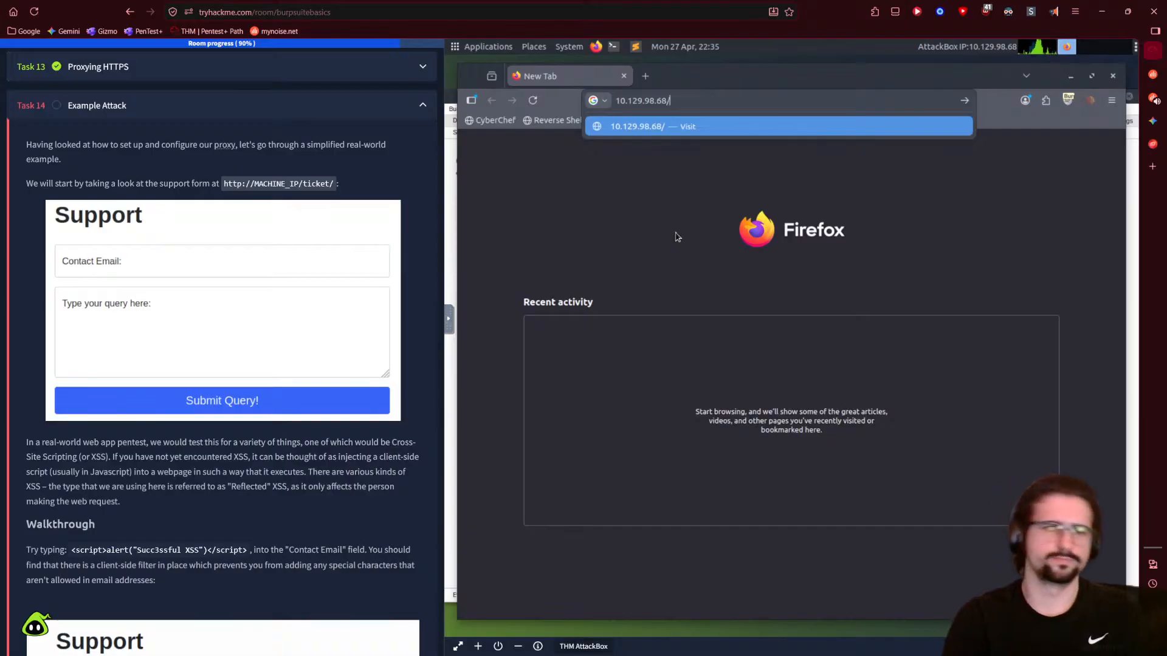
type("ticket")
key("Return")
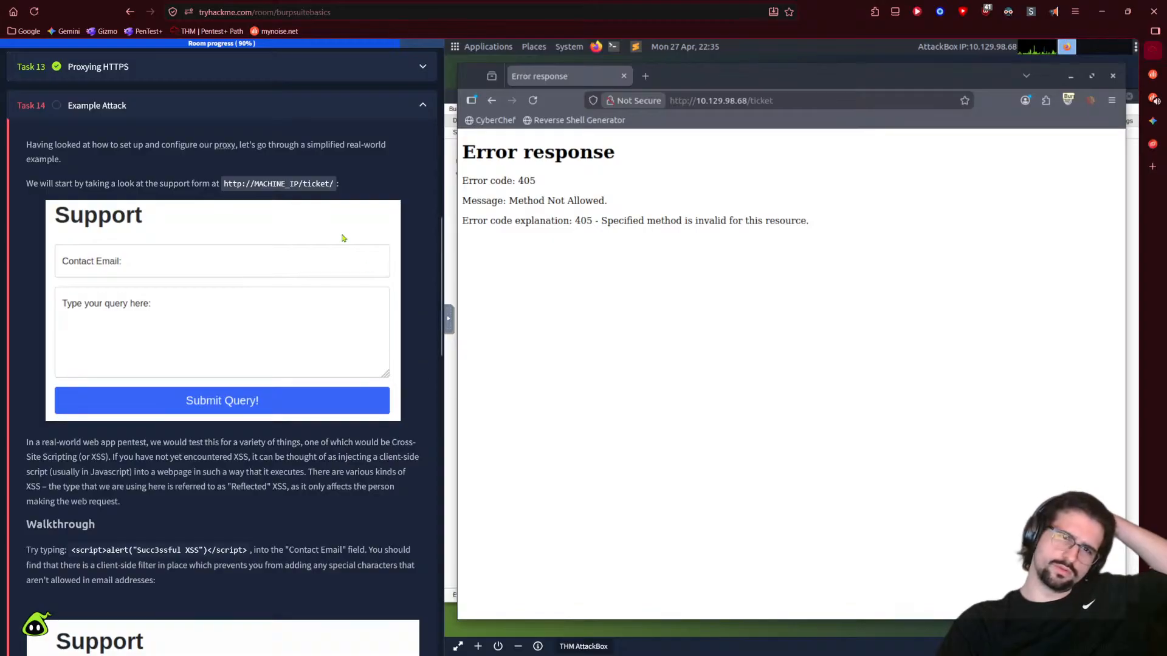
left_click(811, 102)
key("End")
type("/")
key("Return")
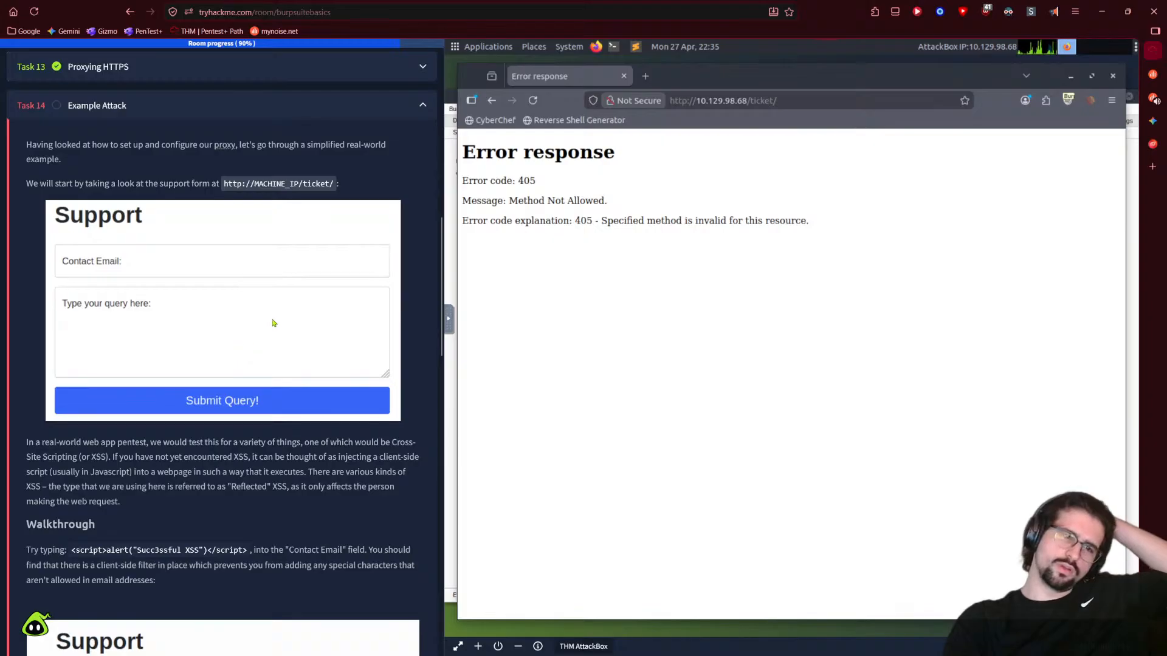
scroll(272, 323, "down", 5)
scroll(246, 357, "up", 5)
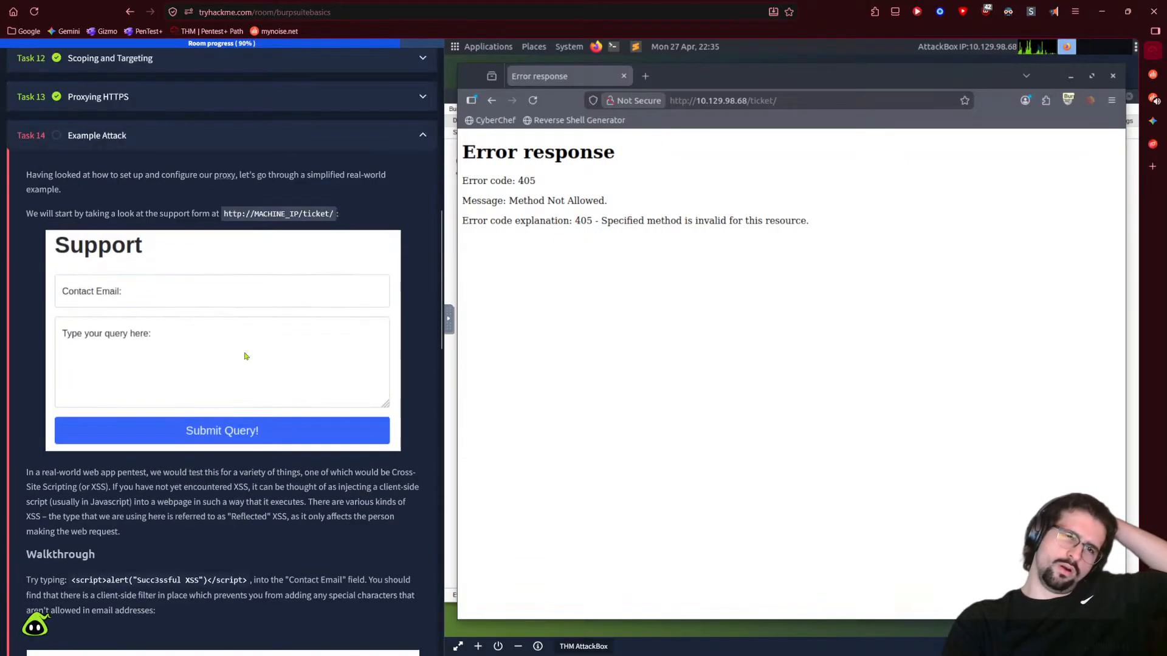
scroll(245, 357, "up", 1)
- Load the target's bare root address, then view Burp's Dashboard of captured requests
left_click(814, 101)
key("End")
key("BackSpace")
key("BackSpace")
key("BackSpace")
key("BackSpace")
key("BackSpace")
key("BackSpace")
key("BackSpace")
key("BackSpace")
key("Return")
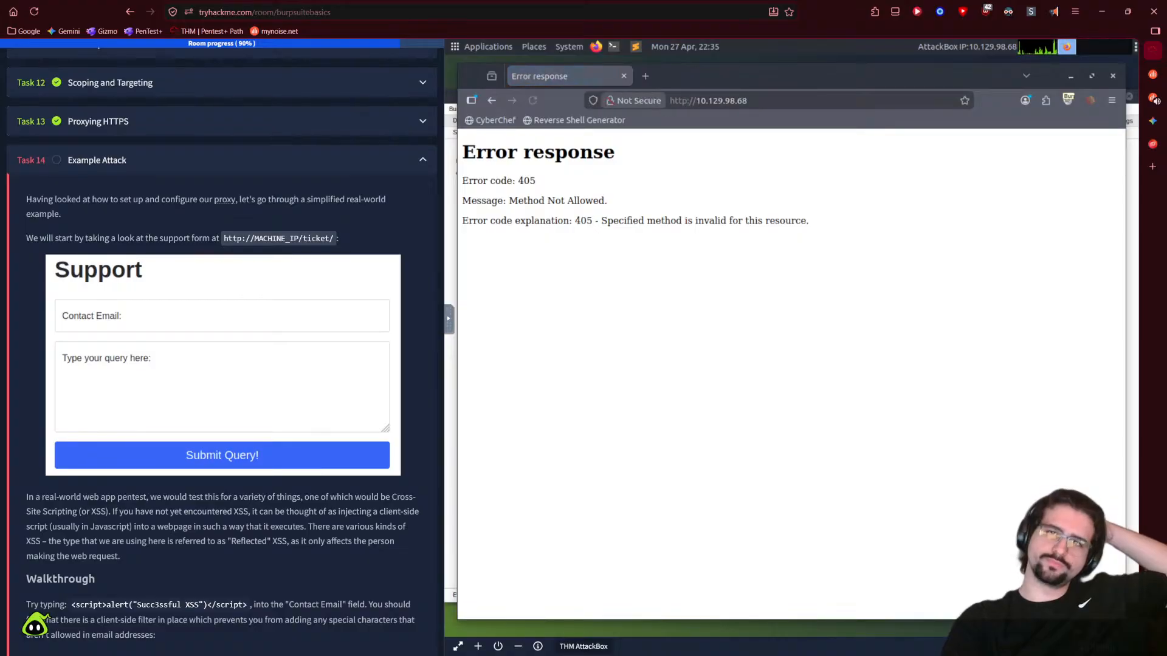
left_click(1135, 159)
left_click(466, 119)
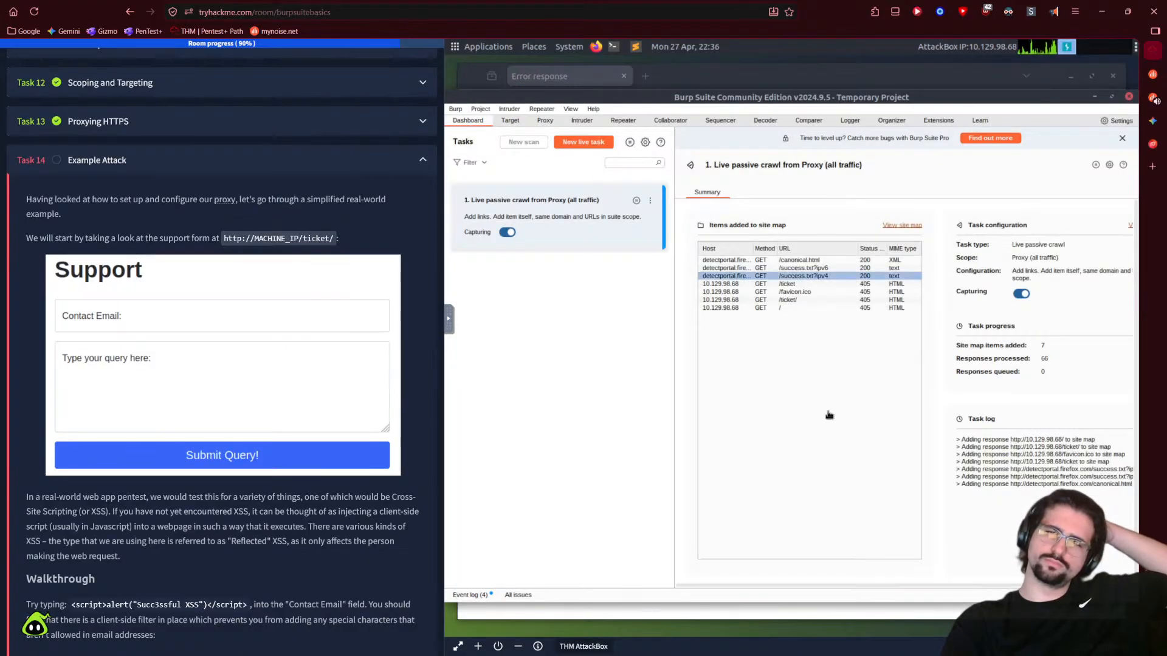
scroll(307, 416, "down", 8)
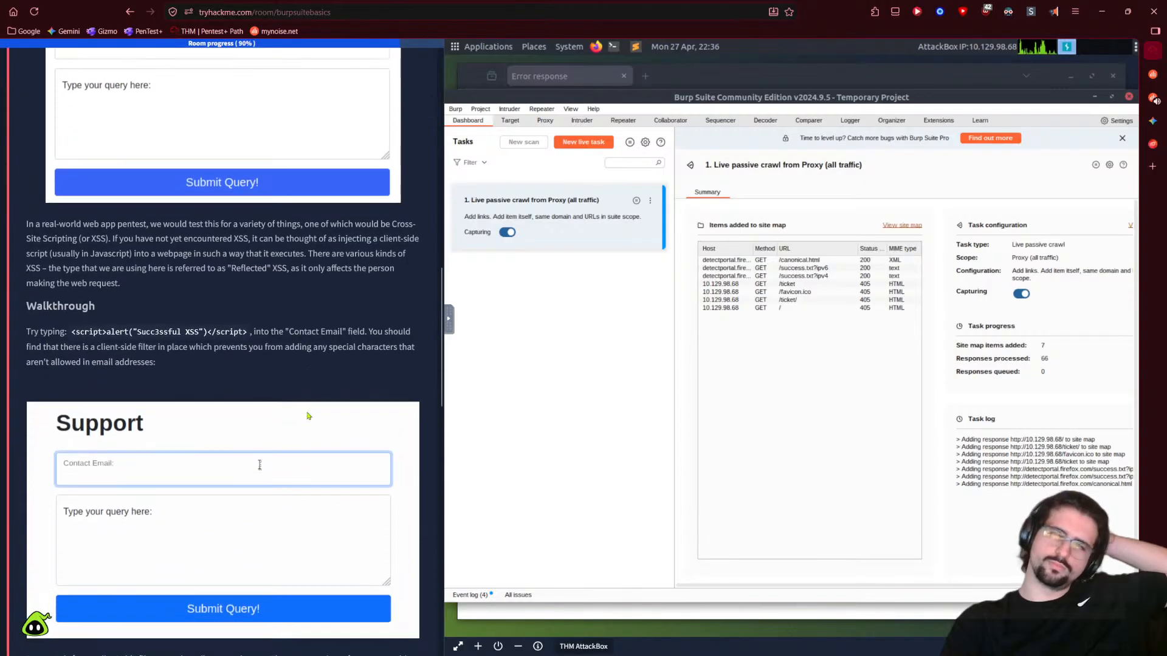
scroll(307, 416, "up", 15)
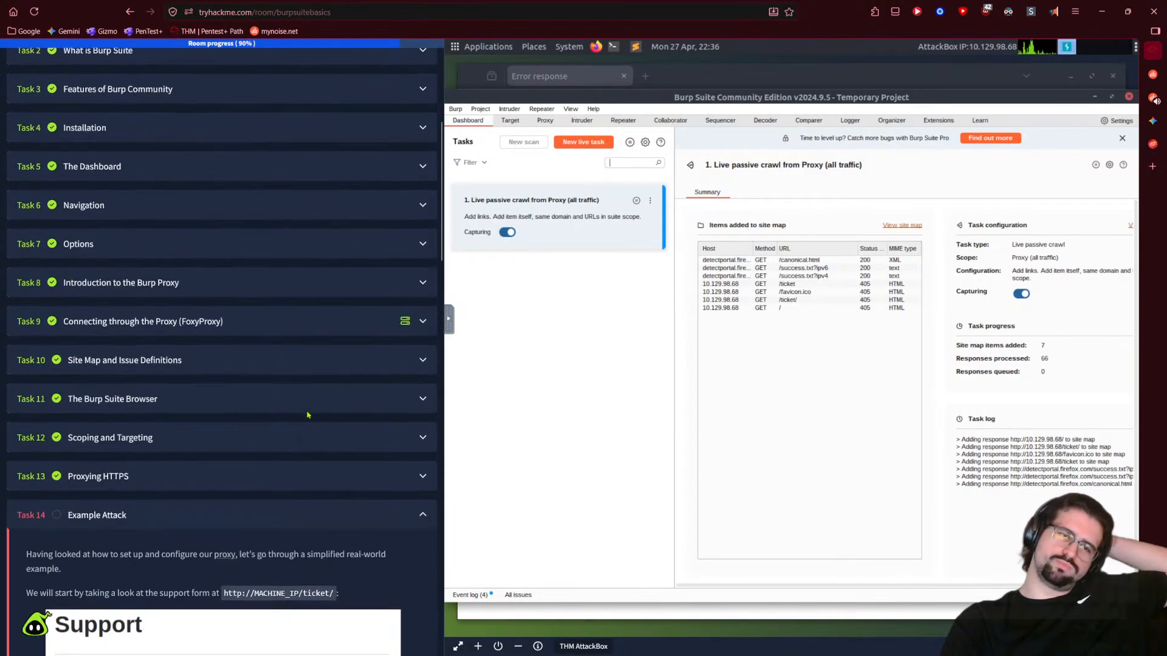
left_click(182, 505)
scroll(255, 210, "down", 6)
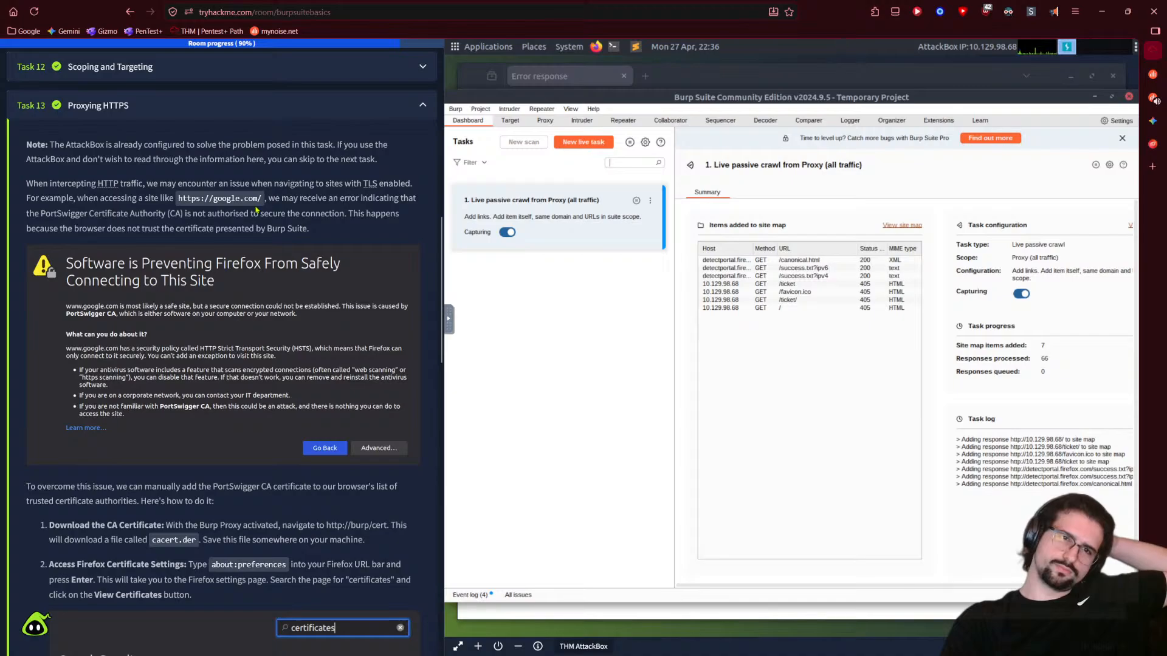
scroll(256, 209, "up", 3)
left_click(256, 174)
scroll(180, 351, "down", 2)
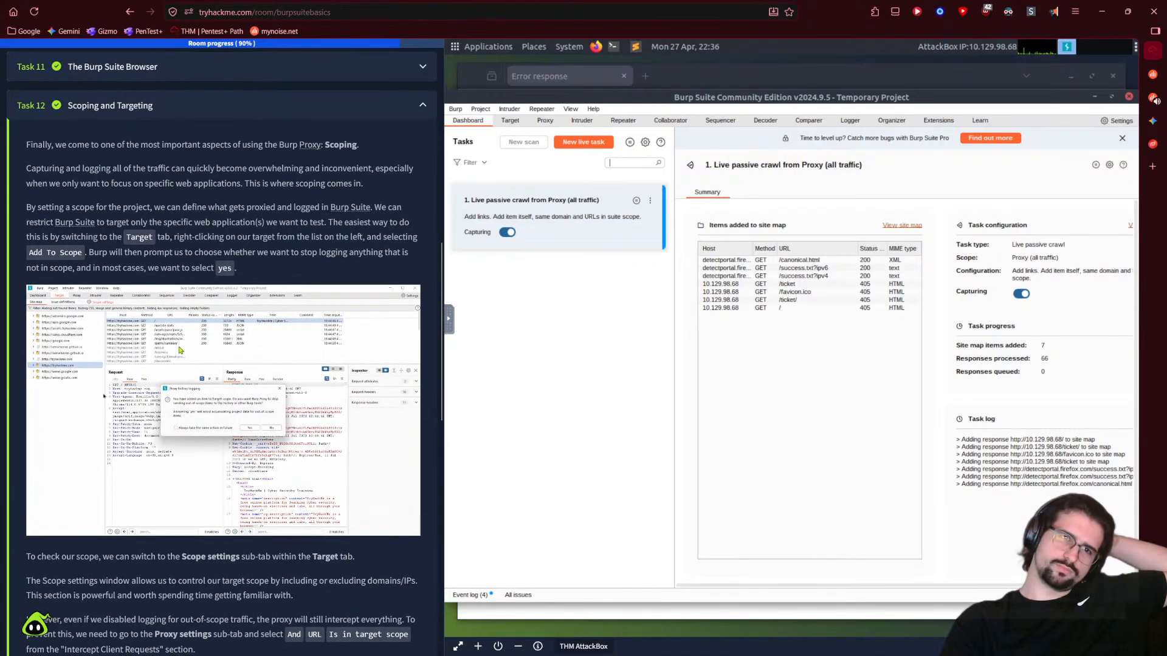
scroll(180, 350, "down", 10)
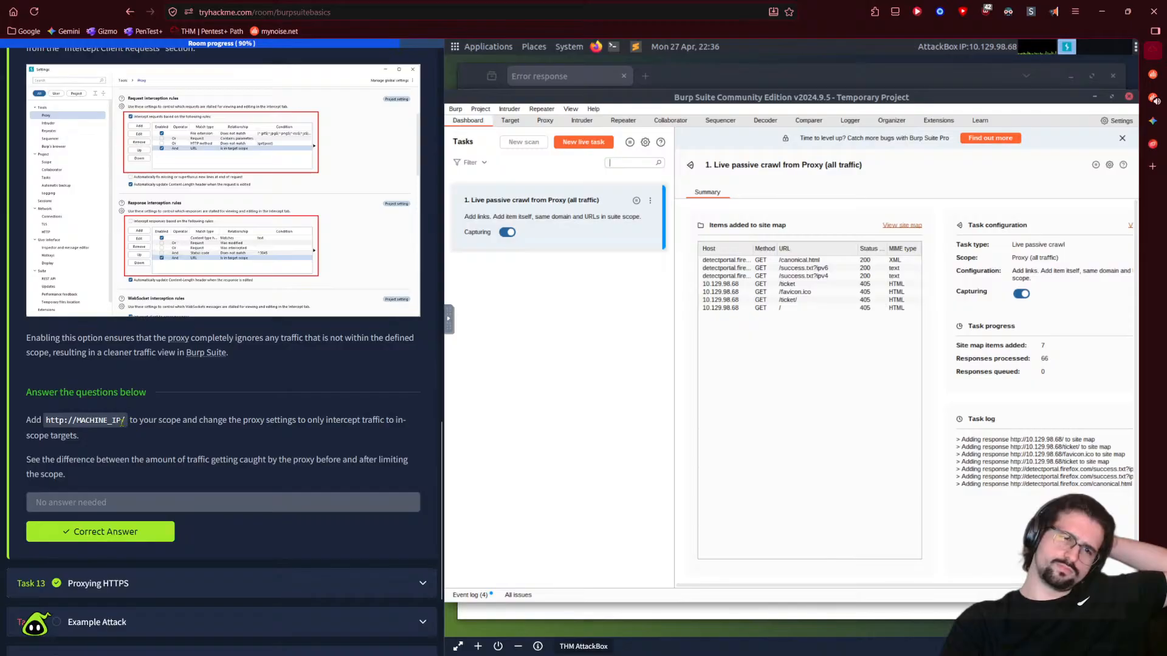
left_click_drag(126, 420, 47, 420)
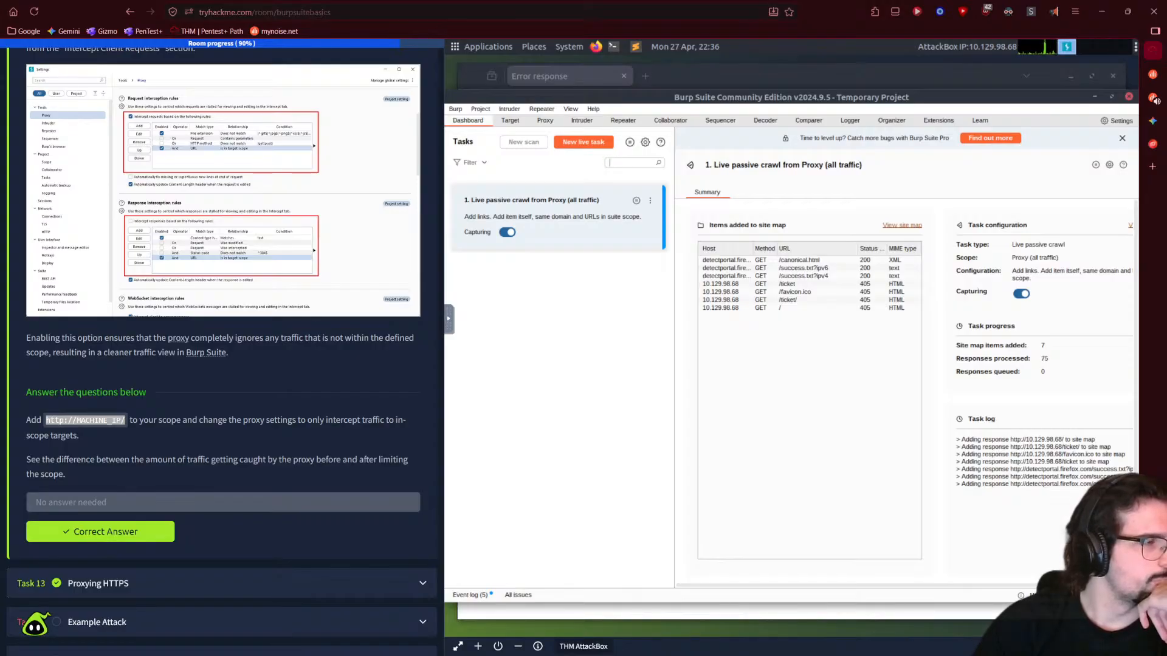
- Reread the FoxyProxy connection task, then bring Firefox forward with a blank new tab
scroll(281, 432, "up", 20)
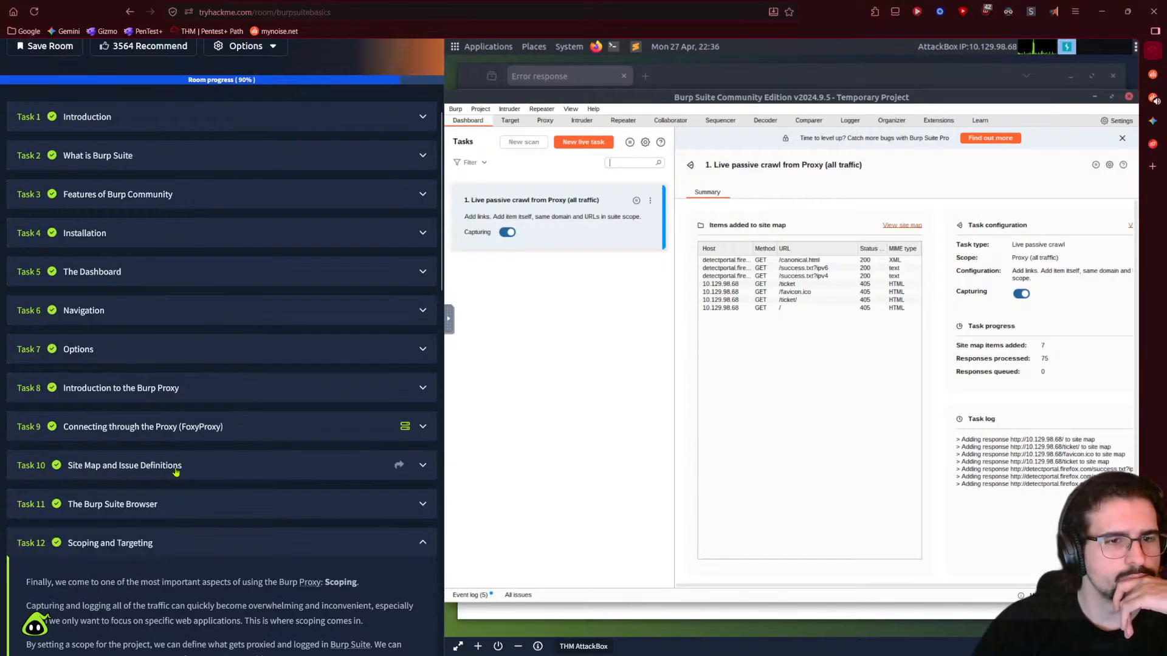
scroll(175, 472, "down", 20)
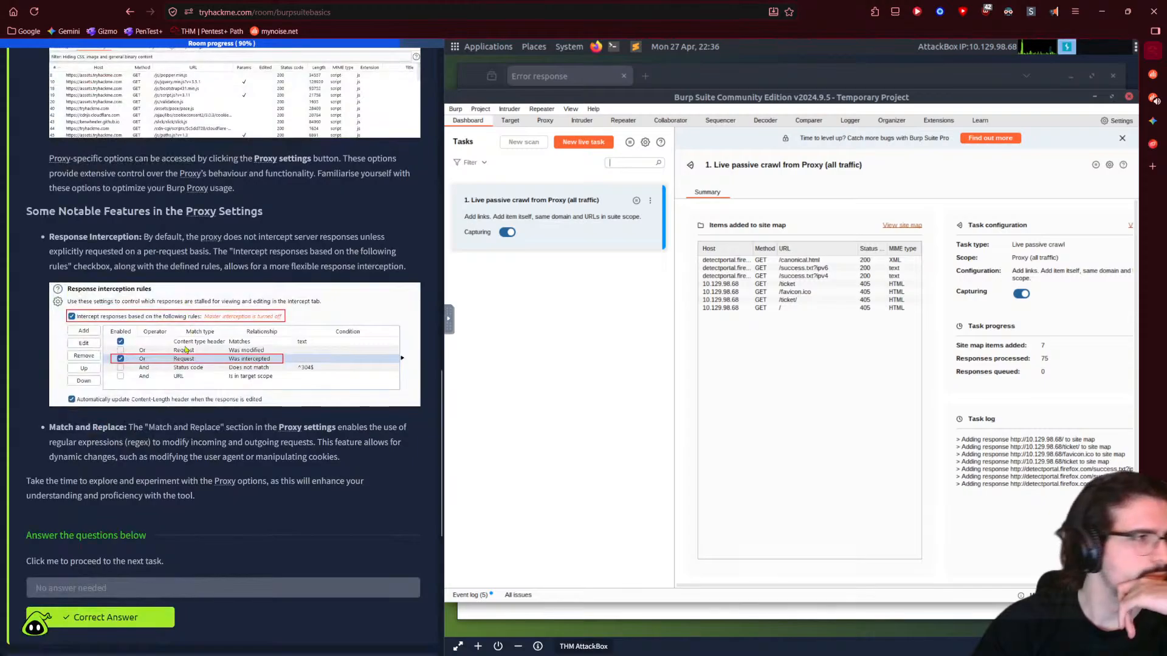
scroll(185, 350, "down", 5)
left_click(164, 261)
scroll(171, 377, "down", 15)
scroll(173, 372, "down", 4)
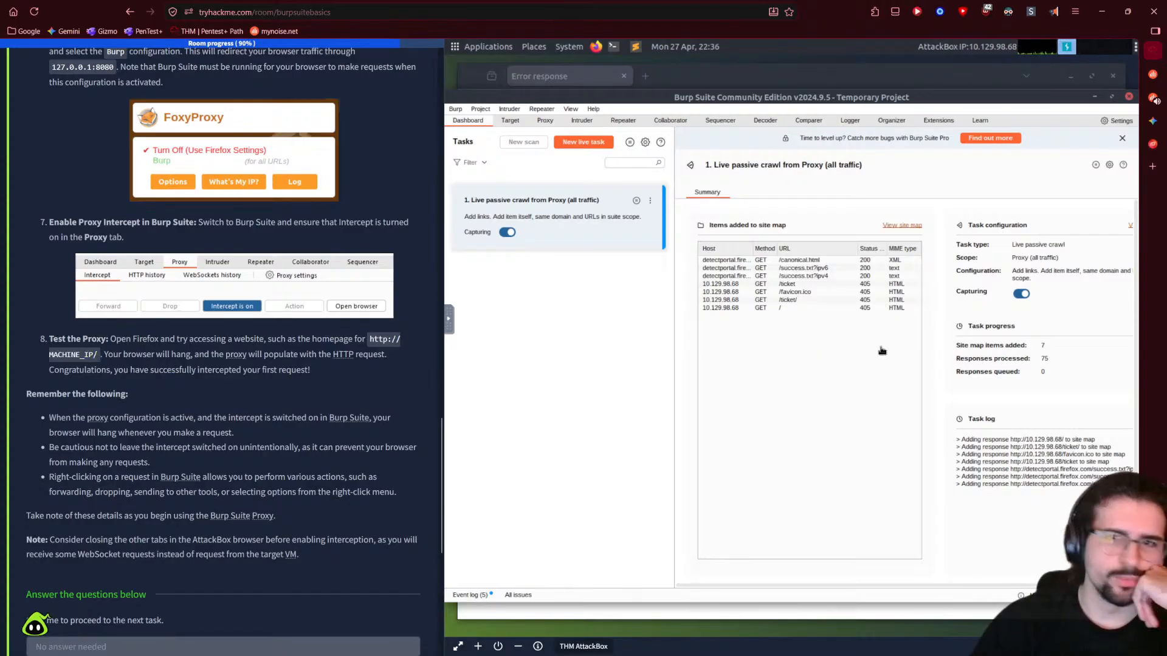
left_click(645, 76)
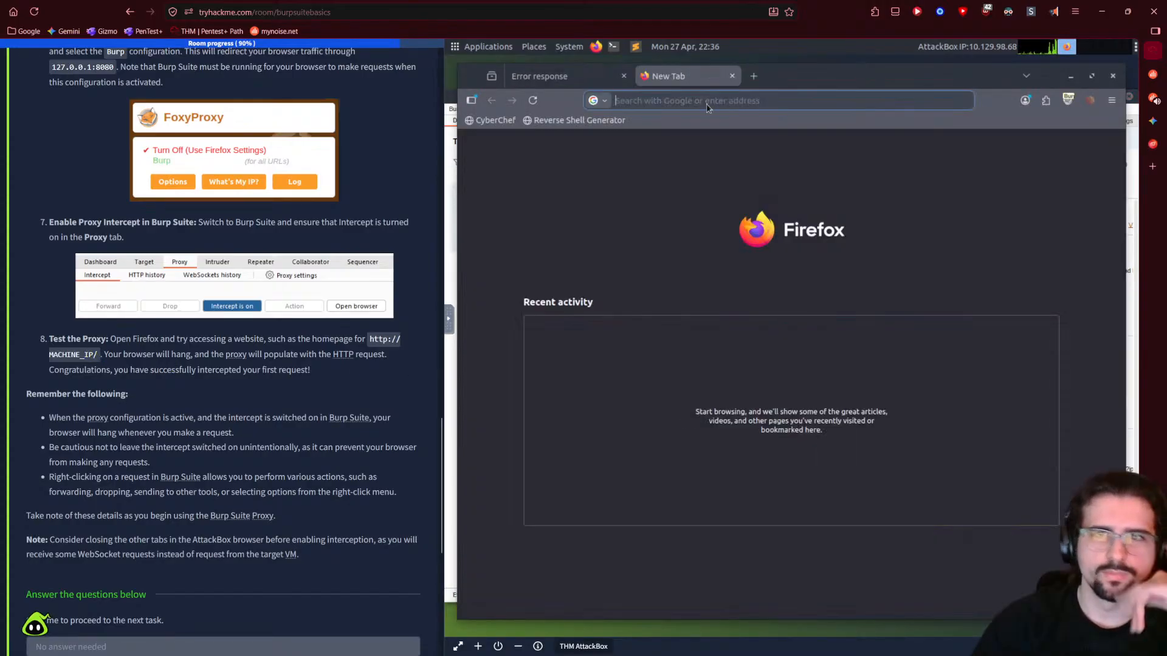
- Load 10.129.98.68 in Firefox (405 error), then minimise it and terminate the AttackBox
type("10.129.98.68")
key("Return")
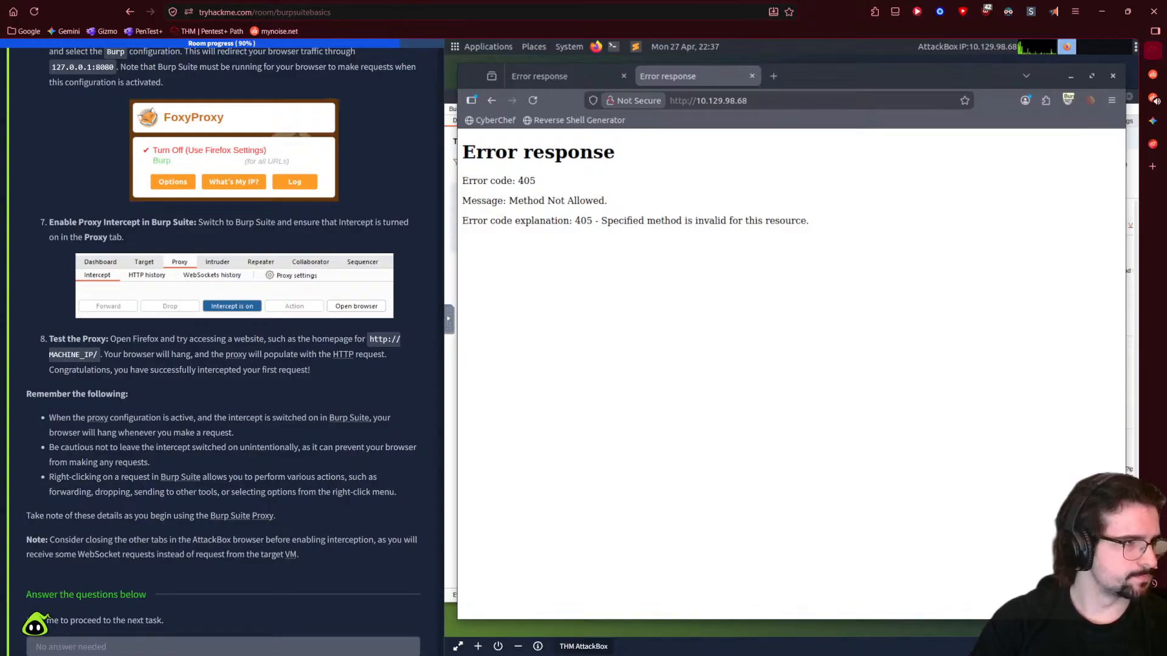
left_click(1069, 74)
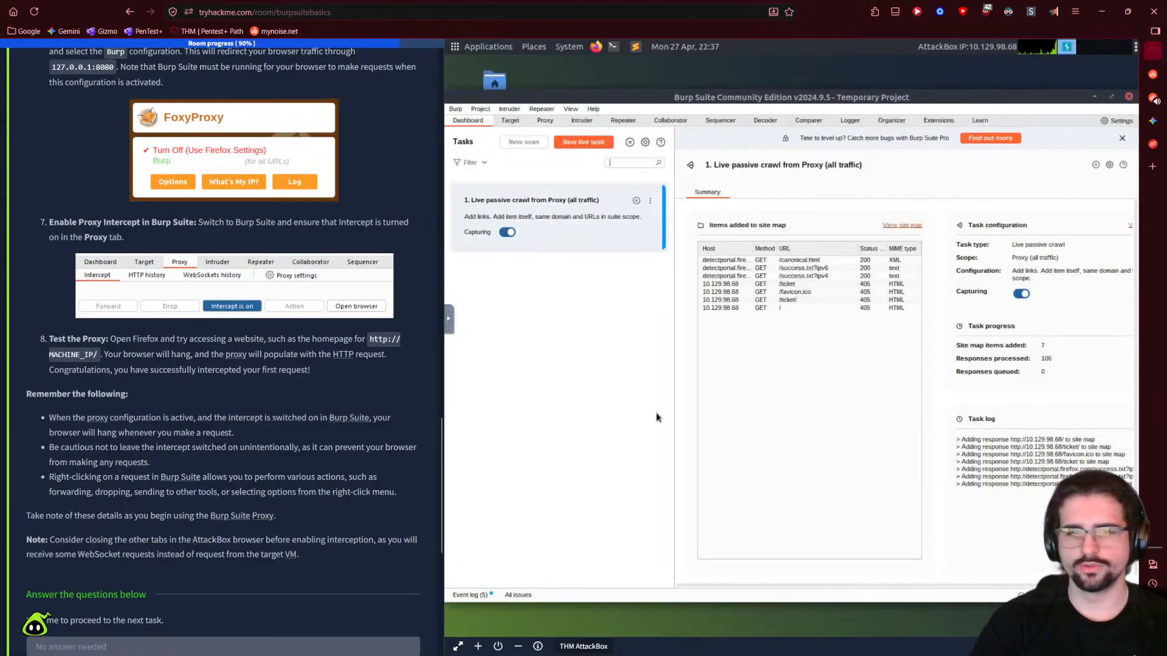
left_click(497, 647)
left_click(657, 381)
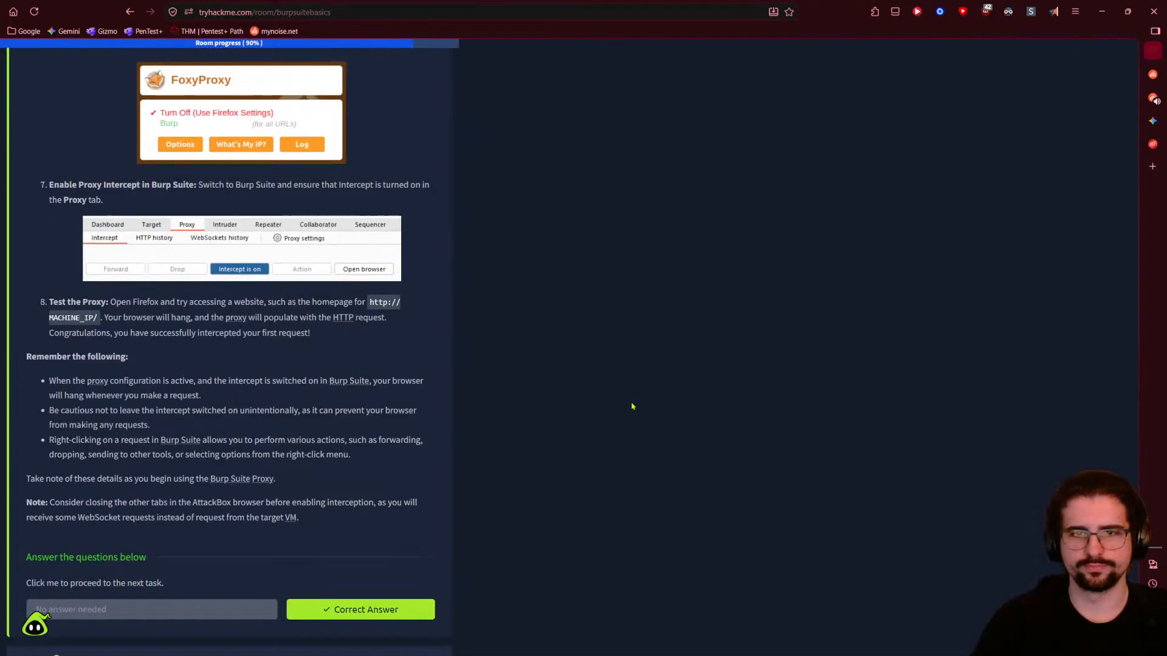
scroll(298, 437, "up", 15)
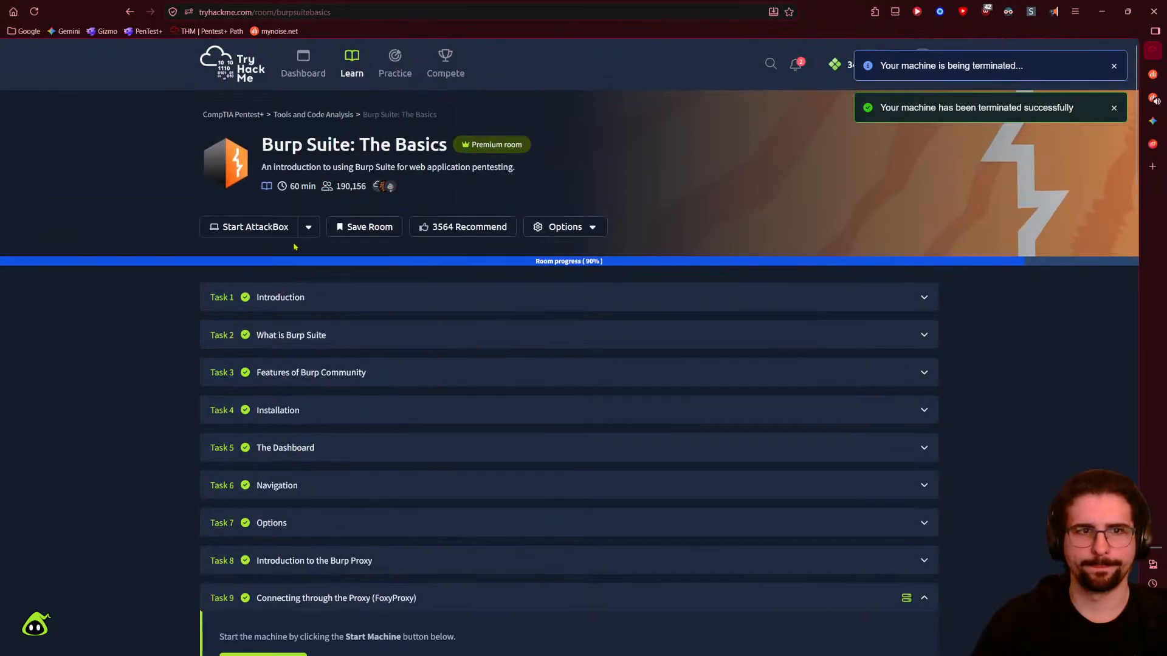
- Reload the Burp Suite: The Basics room page and launch a fresh AttackBox
left_click(307, 226)
left_click(306, 226)
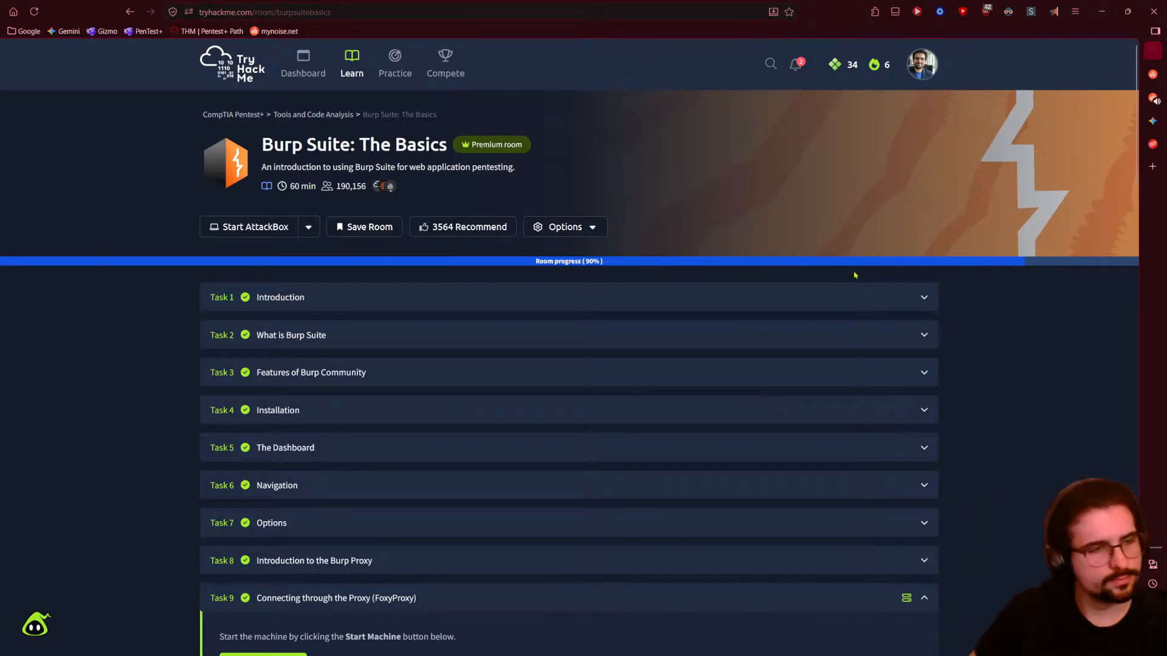
left_click(34, 11)
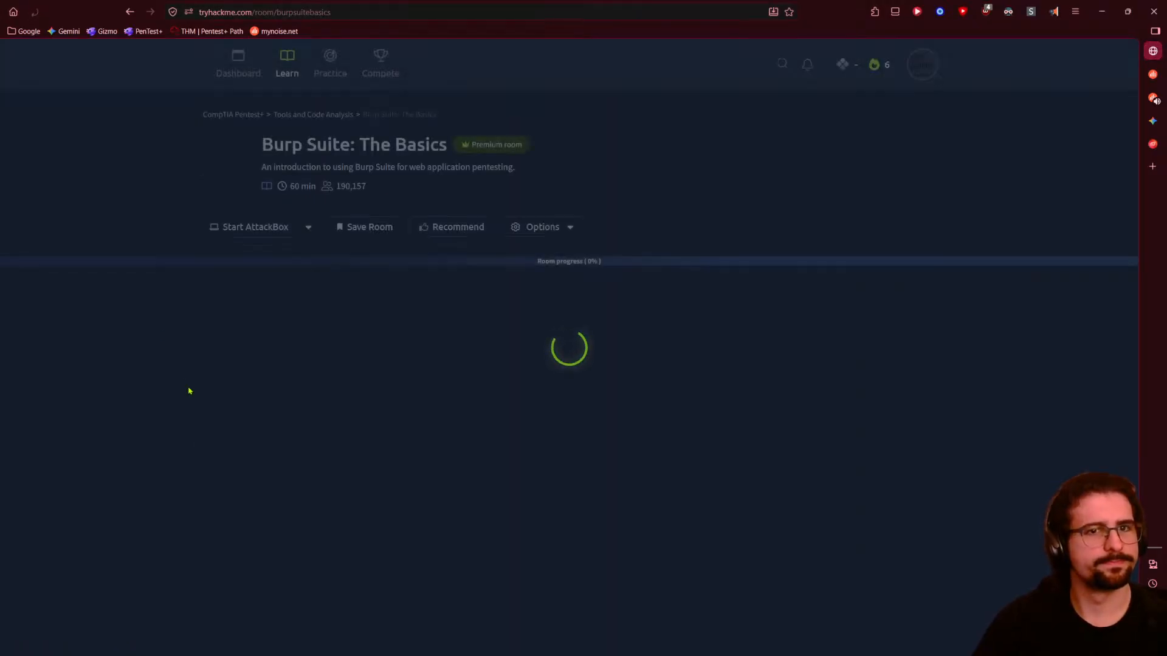
scroll(170, 555, "down", 20)
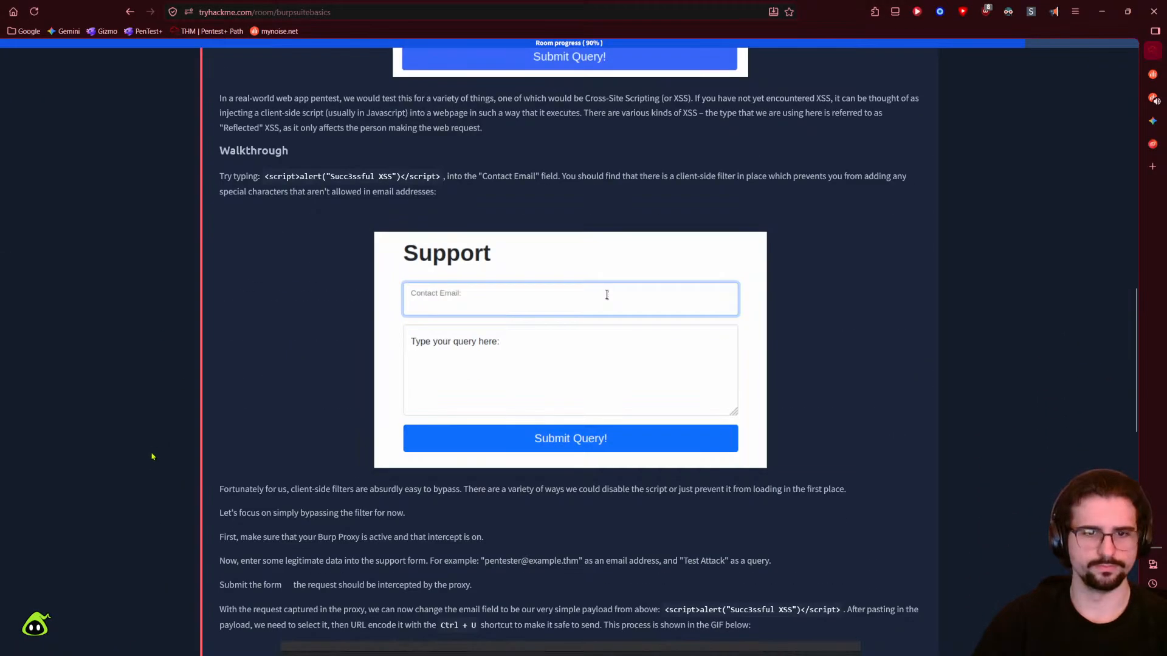
scroll(176, 534, "up", 15)
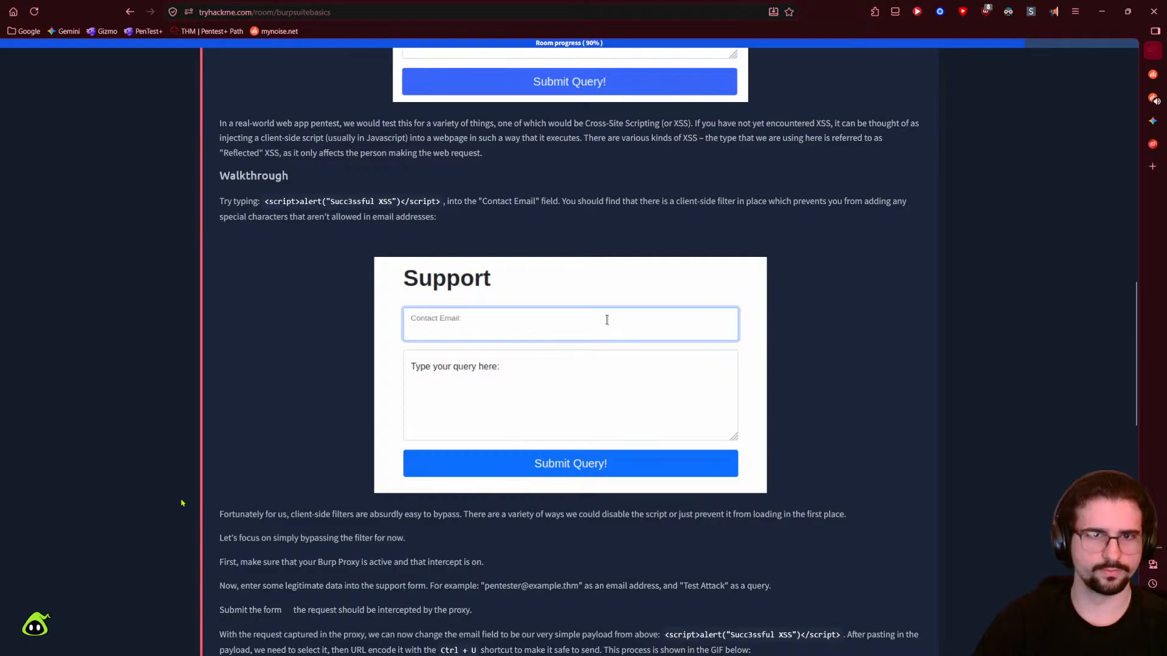
scroll(182, 503, "up", 7)
scroll(146, 425, "up", 5)
left_click(261, 229)
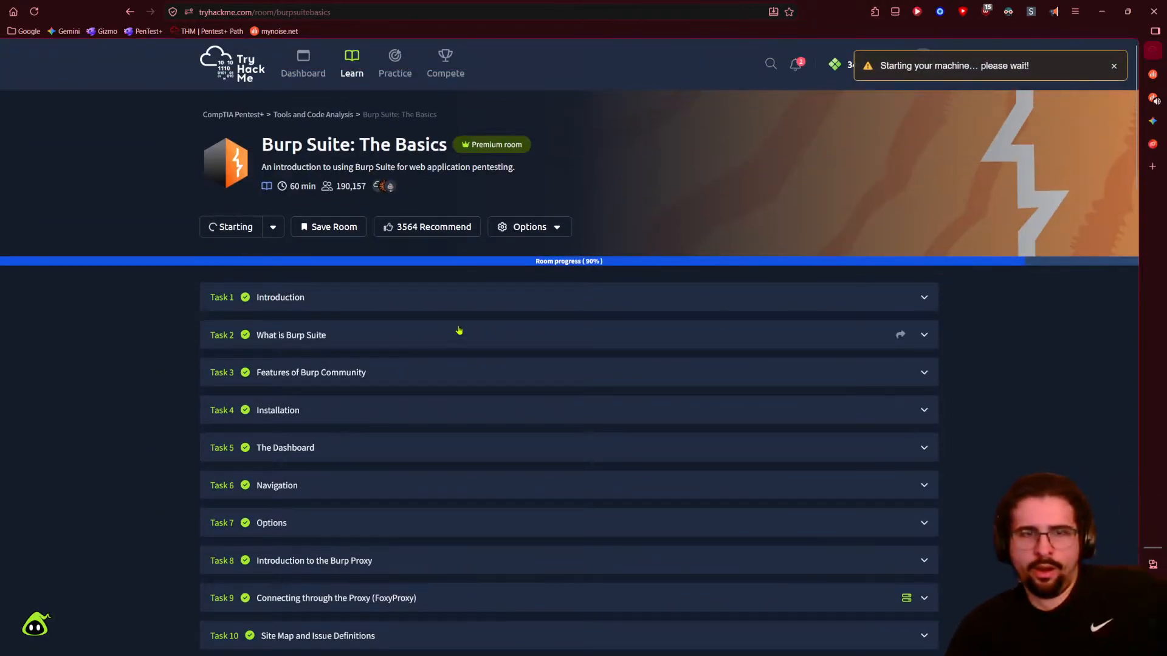
- Dismiss the two AttackBox startup notifications and collapse Task 14 Example Attack
left_click(797, 65)
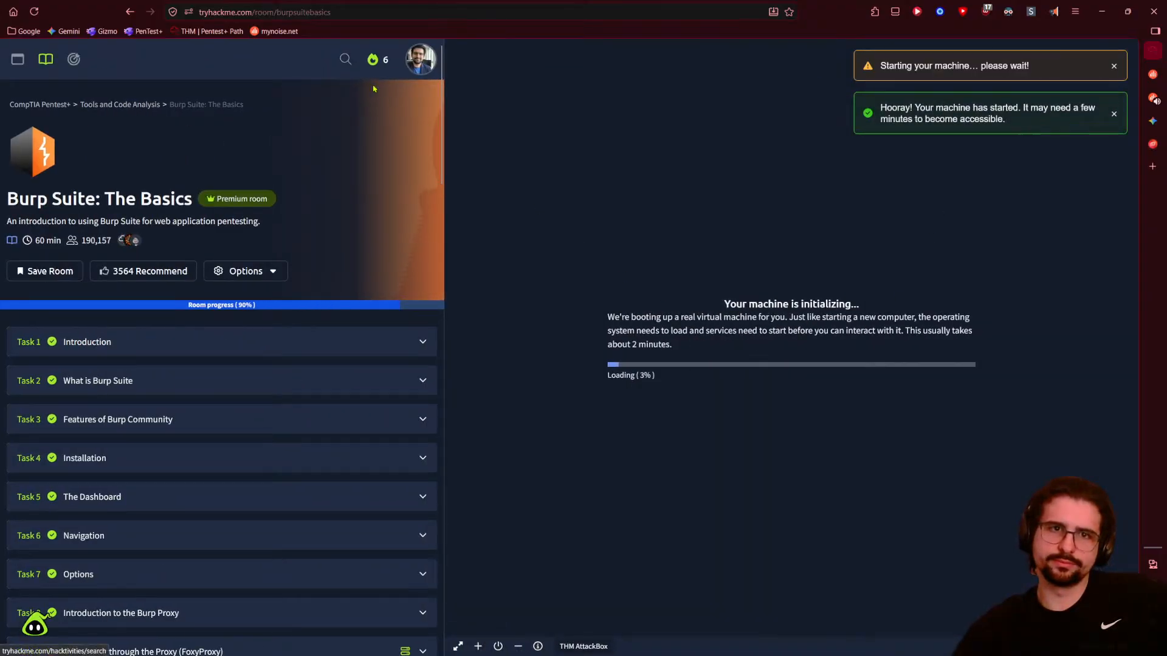
left_click(1114, 65)
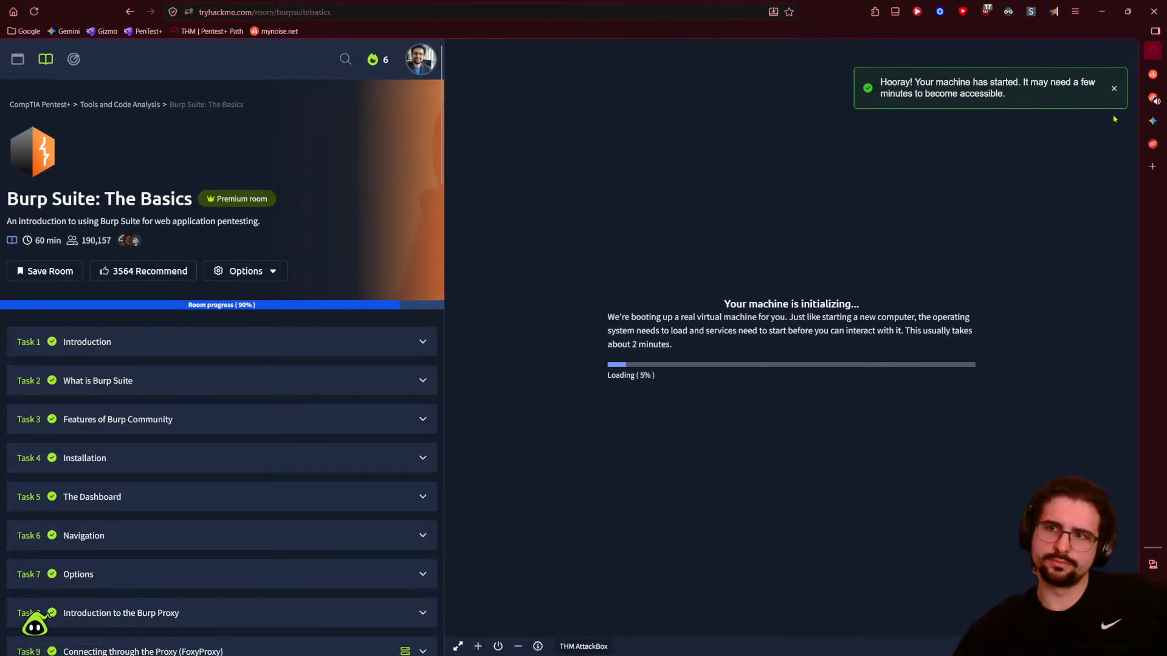
left_click(1113, 66)
scroll(298, 261, "down", 10)
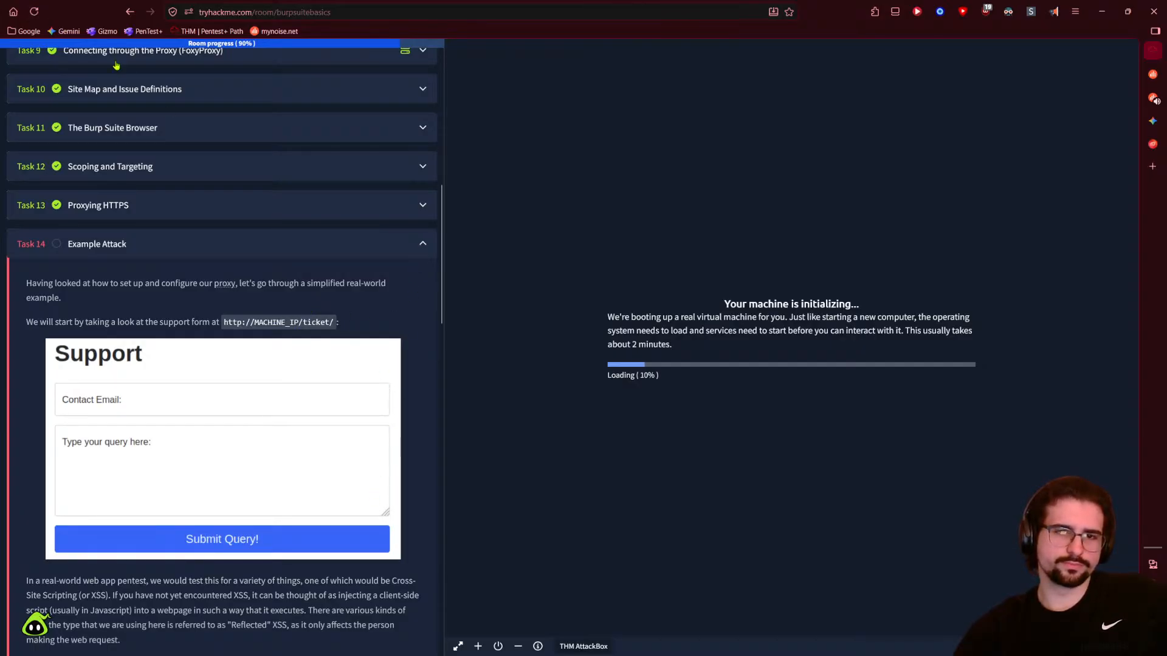
left_click(420, 242)
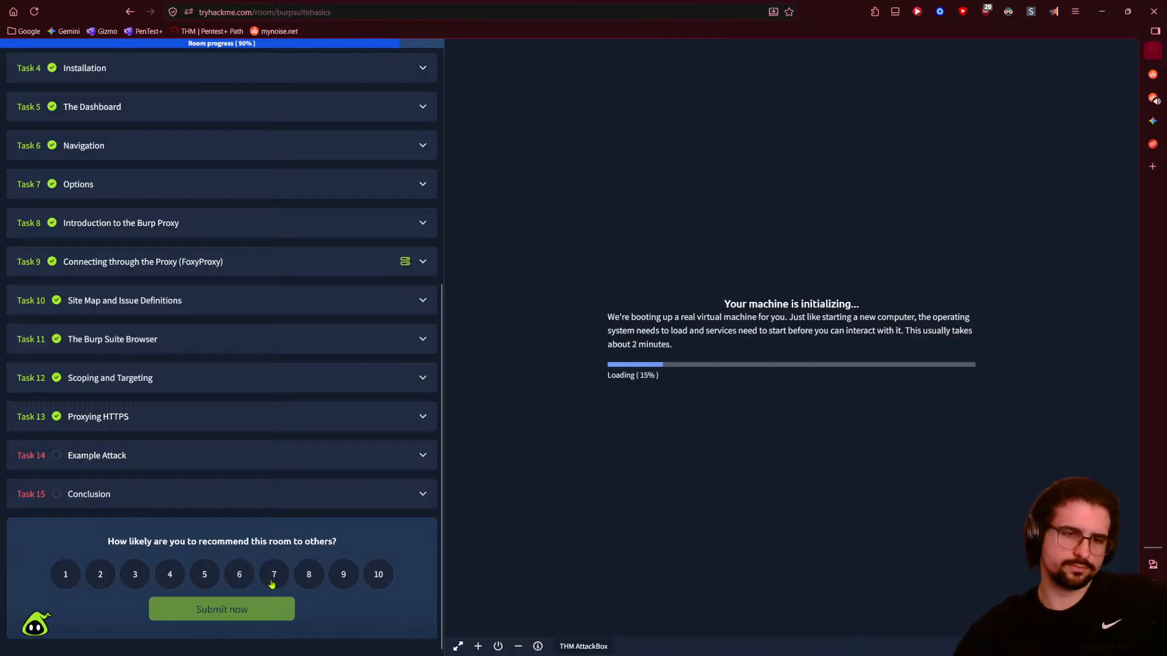
- Try several room ratings, finally settling on 6 out of 10
left_click(240, 574)
scroll(331, 599, "down", 1)
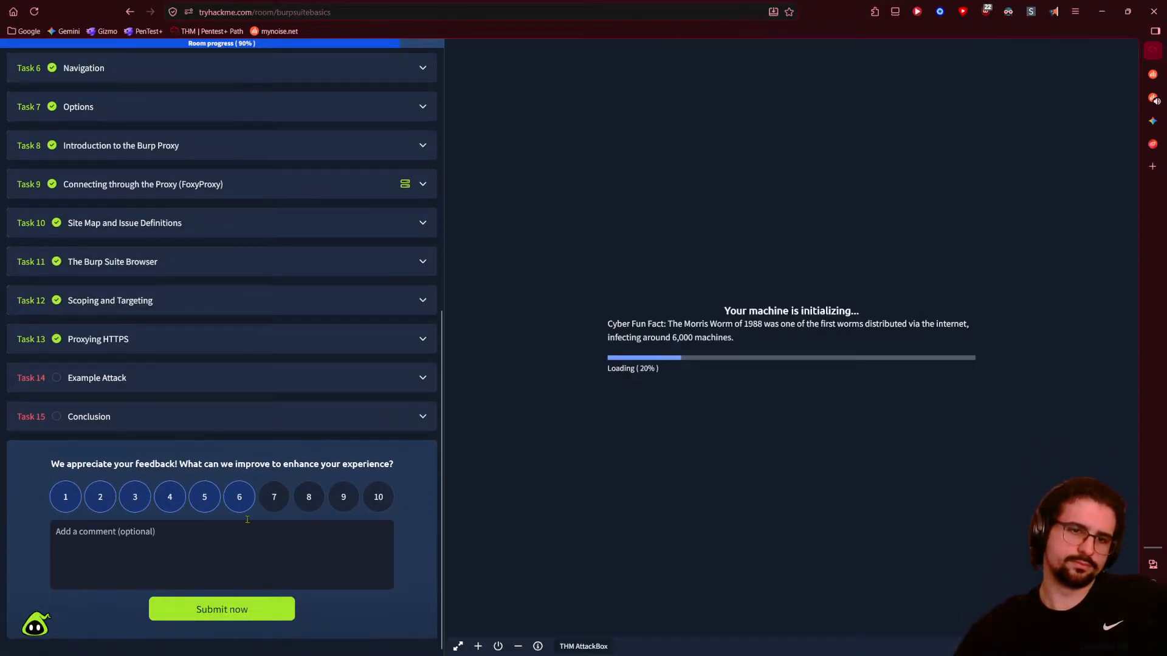
left_click(264, 507)
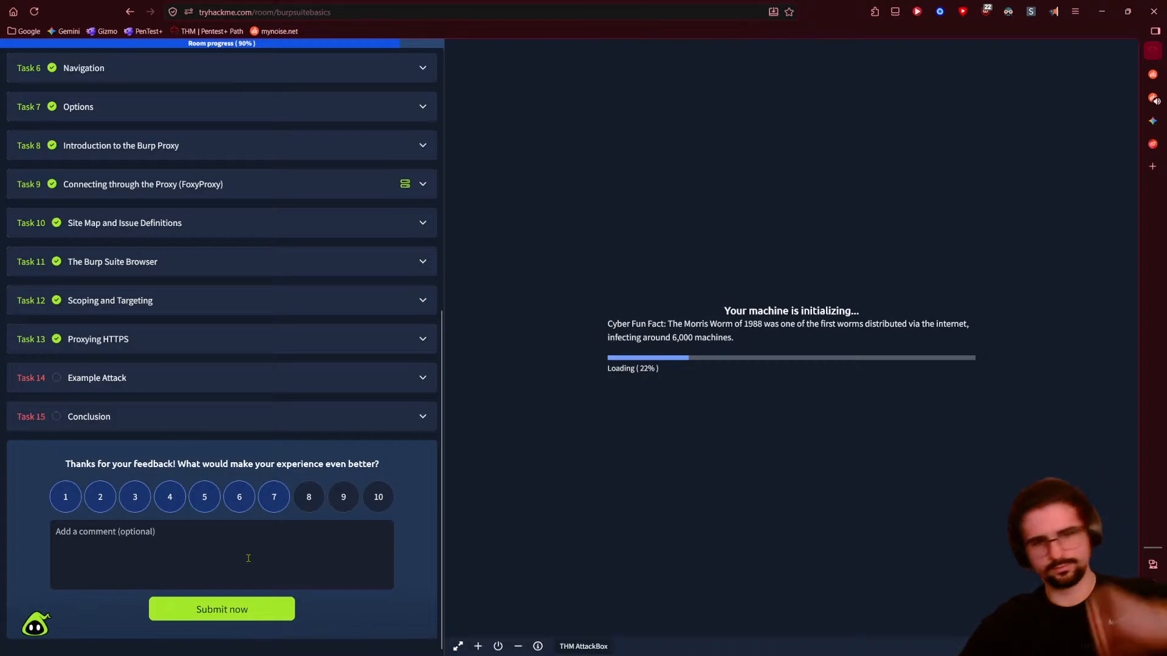
left_click(92, 503)
left_click(288, 504)
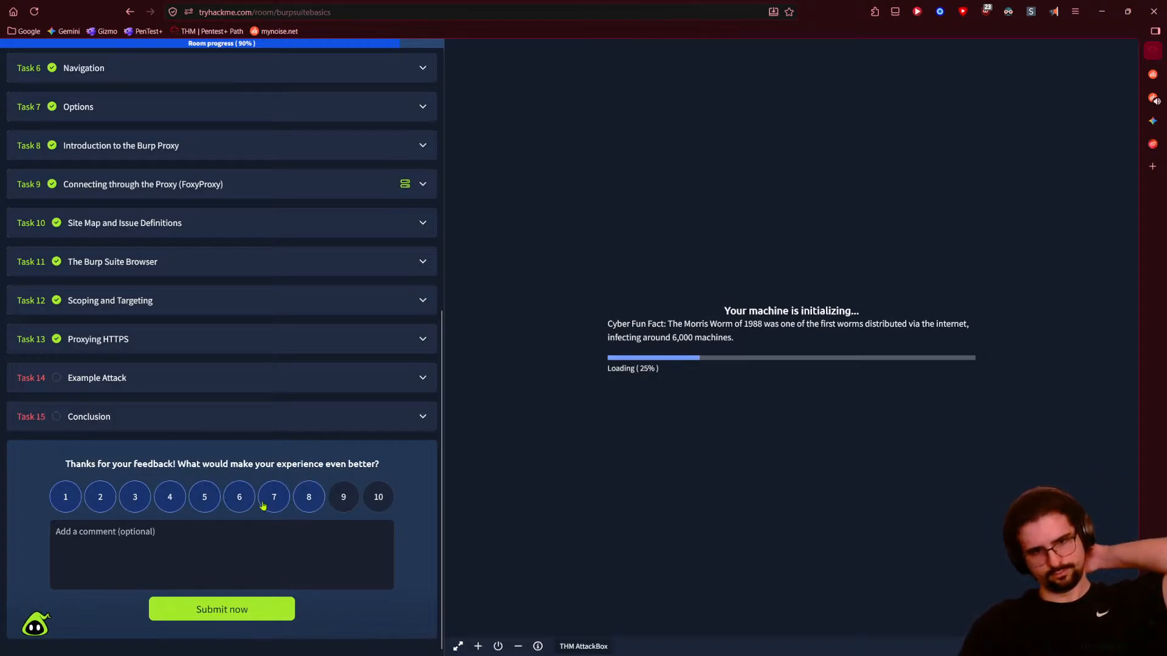
left_click(352, 500)
left_click(239, 503)
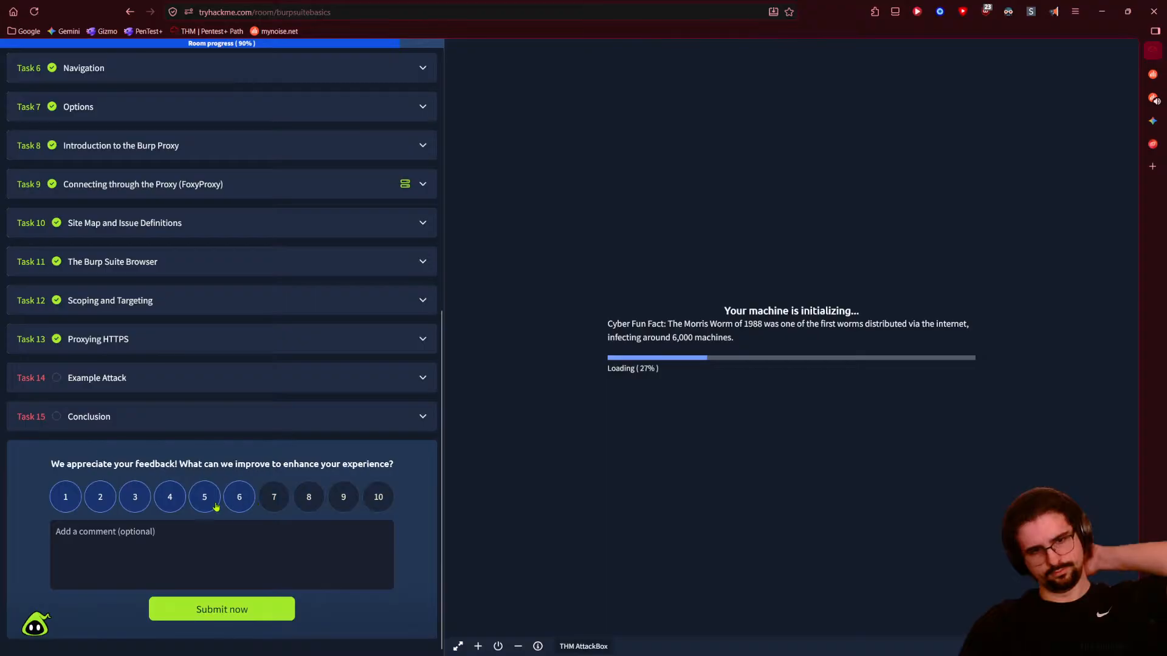
left_click(314, 502)
left_click(287, 504)
double_click(240, 506)
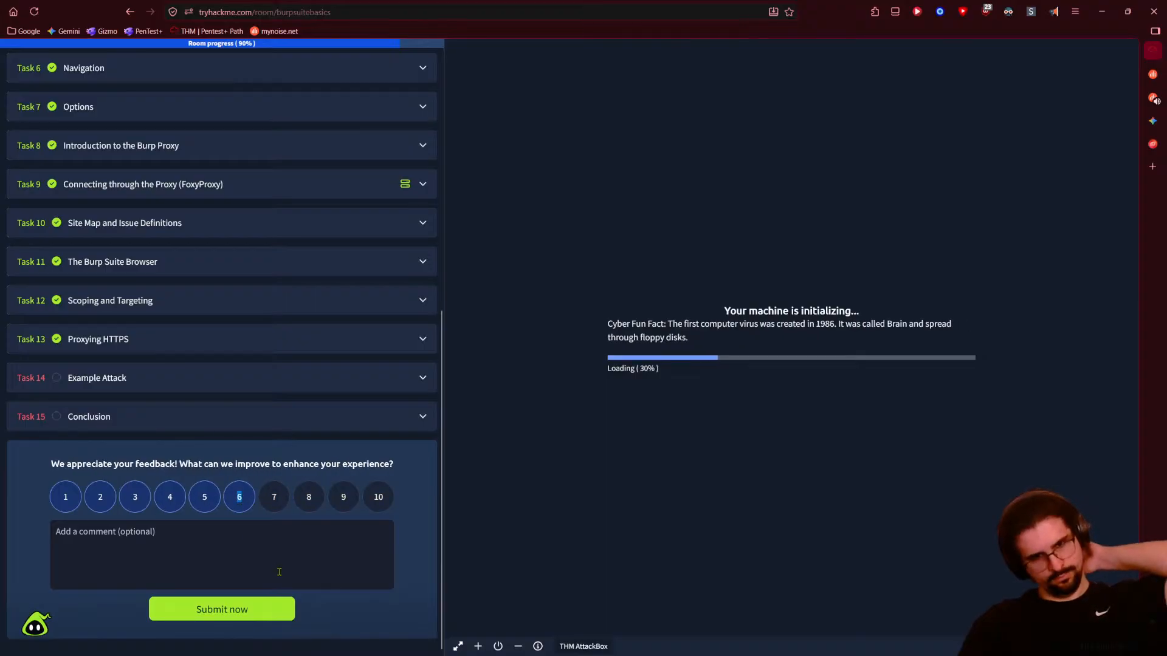
scroll(279, 571, "up", 1)
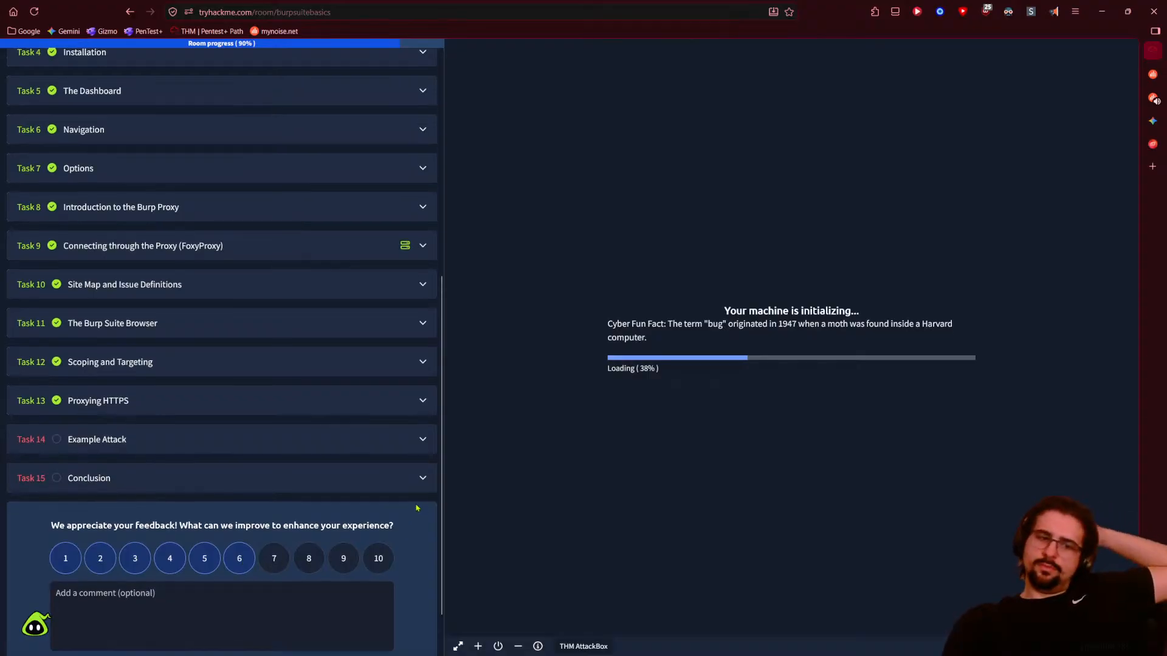
scroll(423, 505, "up", 2)
scroll(422, 571, "down", 3)
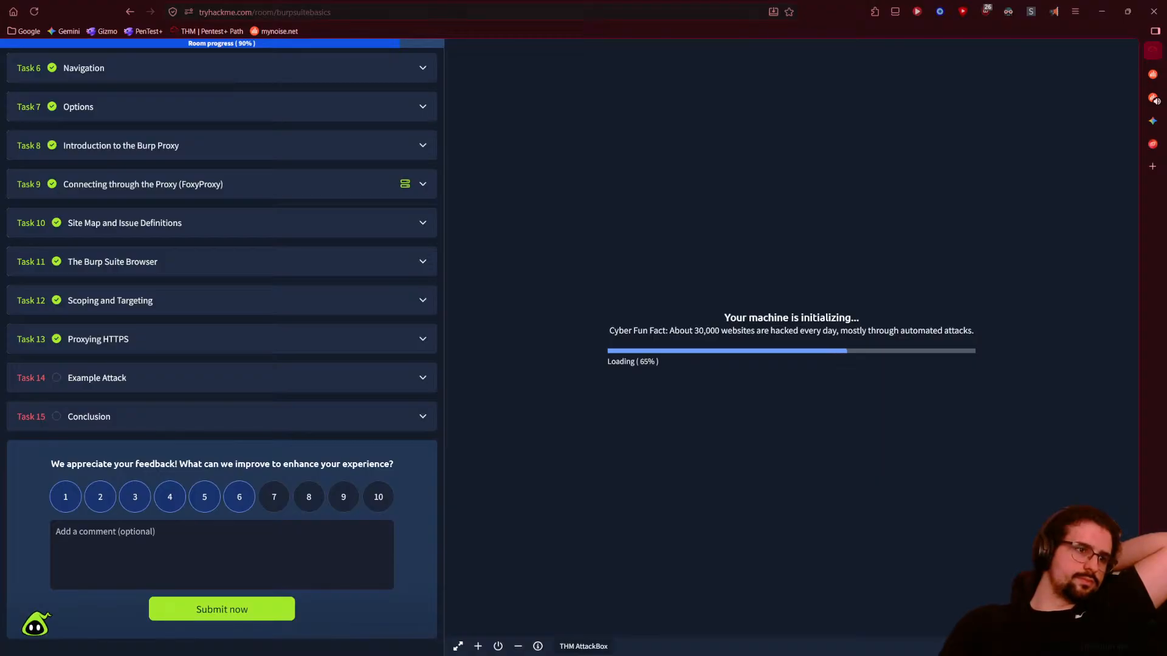
- Check system load in Task Manager, then drag the AttackBox welcome terminal lower on the desktop
key("ctrl+shift+Escape")
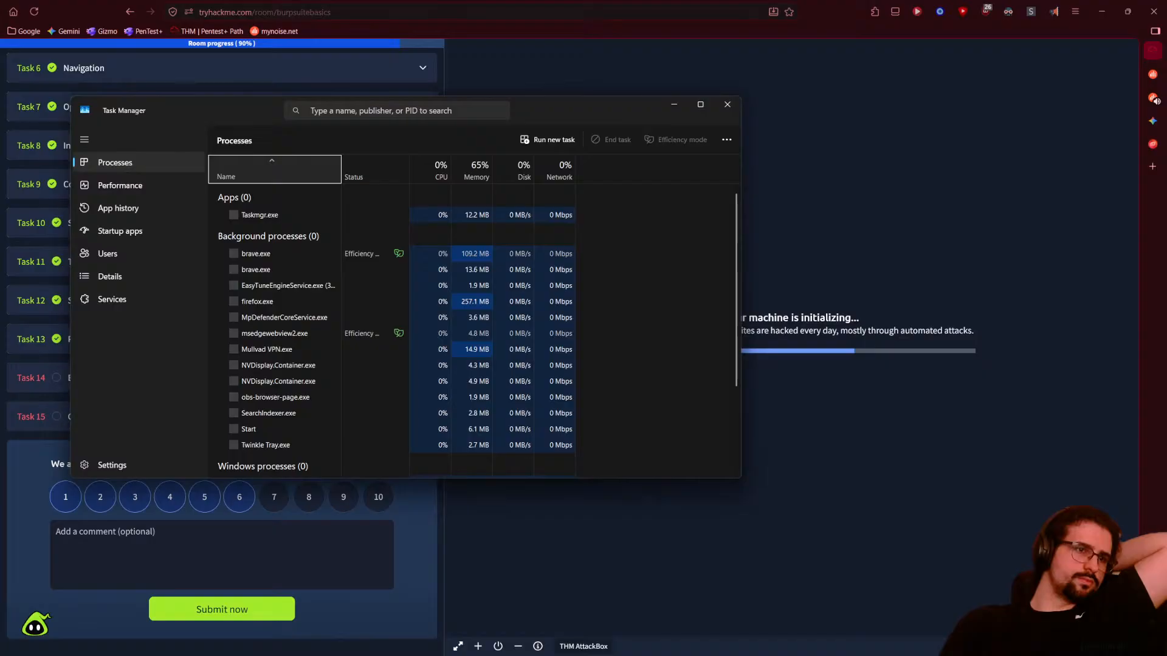
left_click_drag(241, 116, 0, 115)
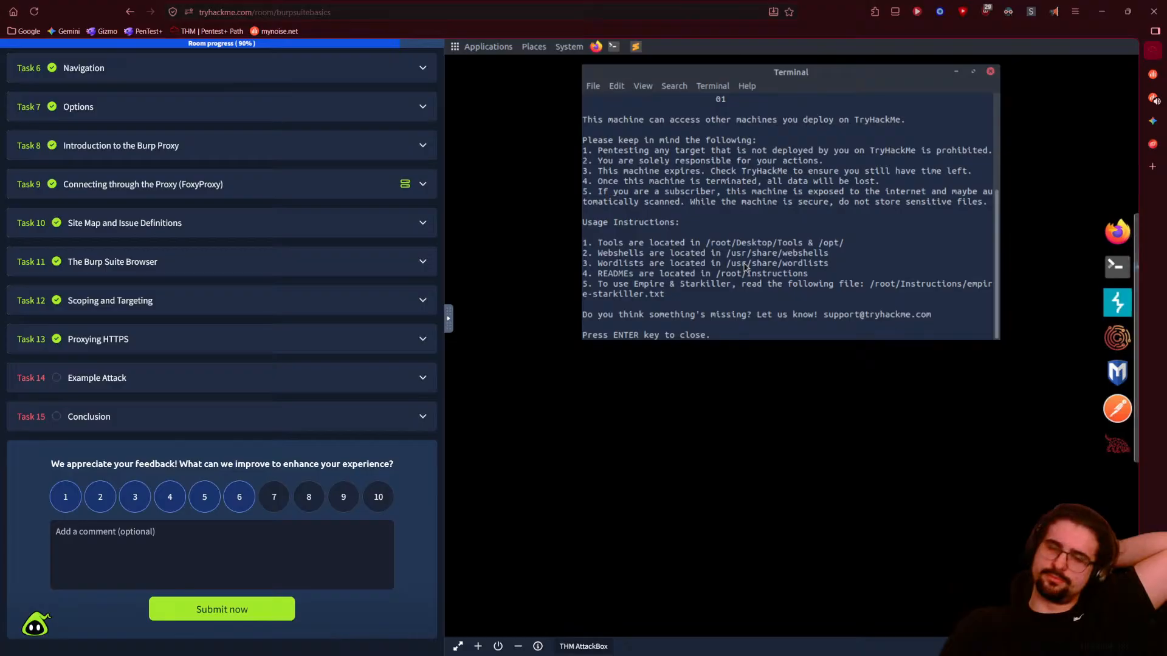
left_click_drag(849, 74, 845, 190)
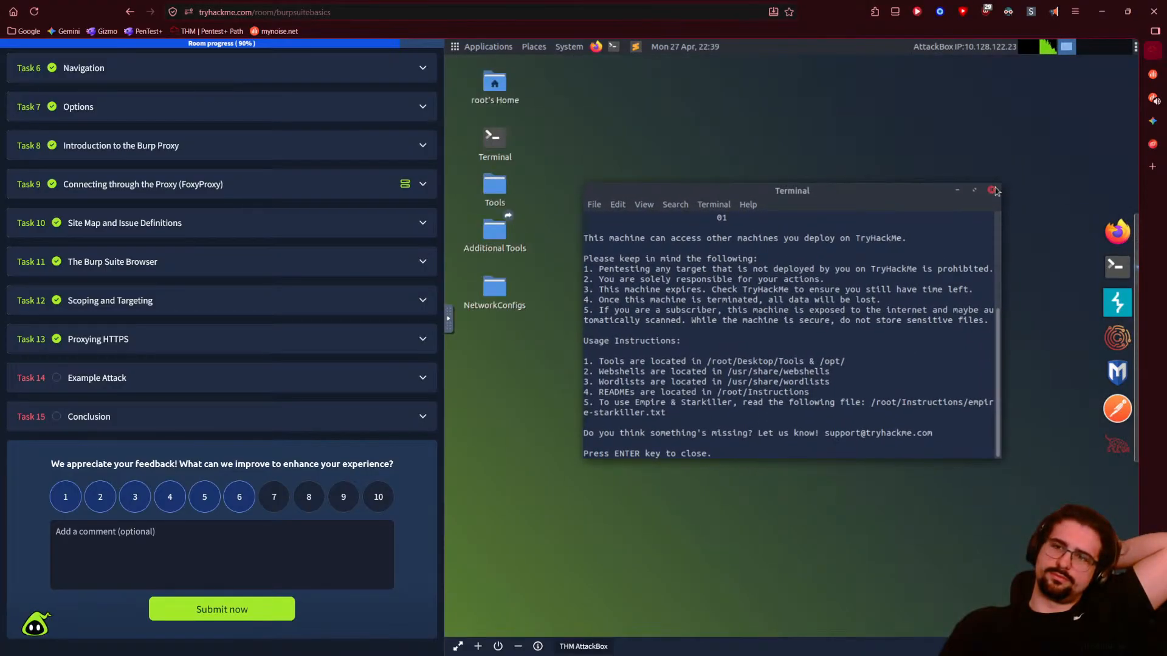
- Close the AttackBox welcome terminal and expand Task 14, Example Attack
left_click(992, 191)
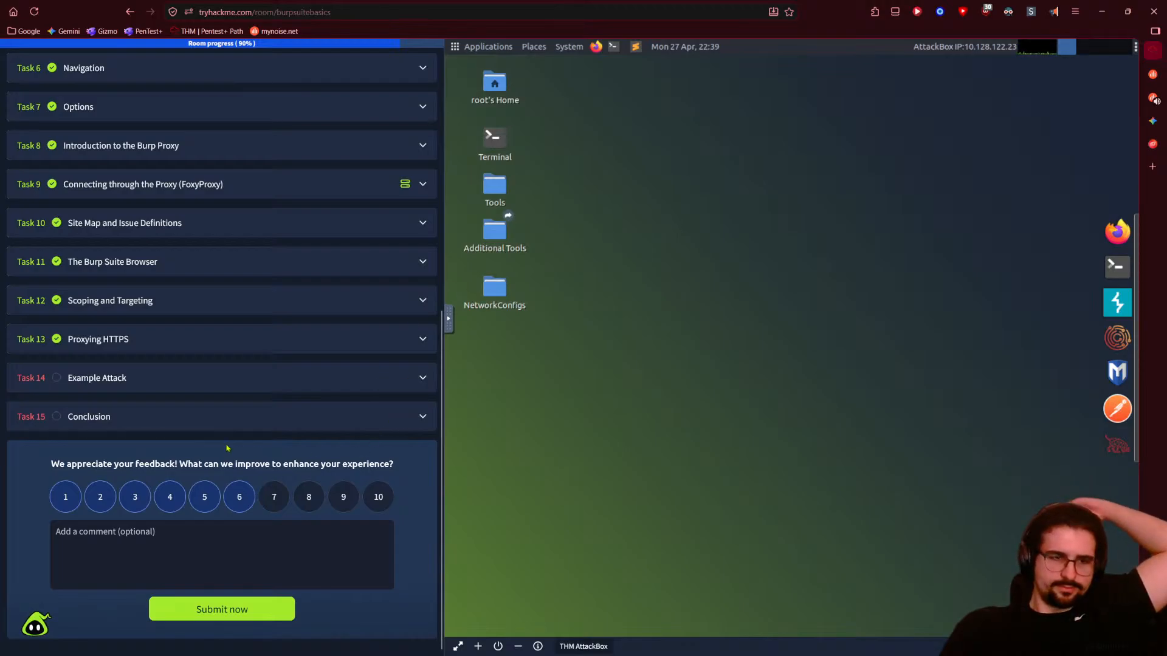
left_click(220, 378)
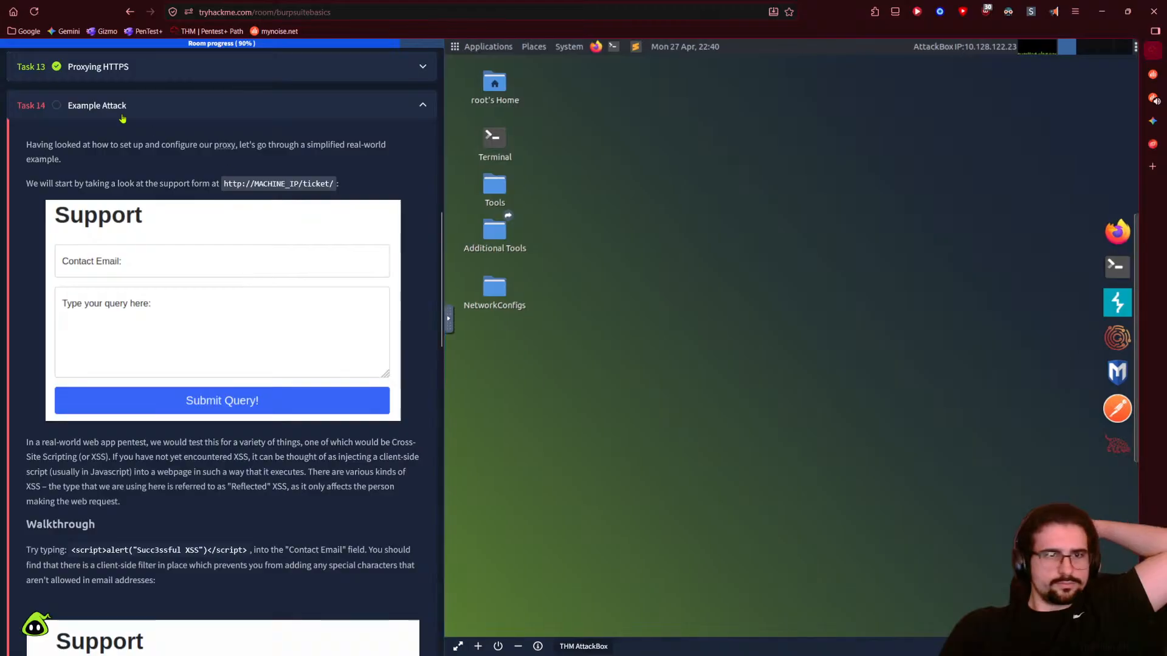
left_click(40, 13)
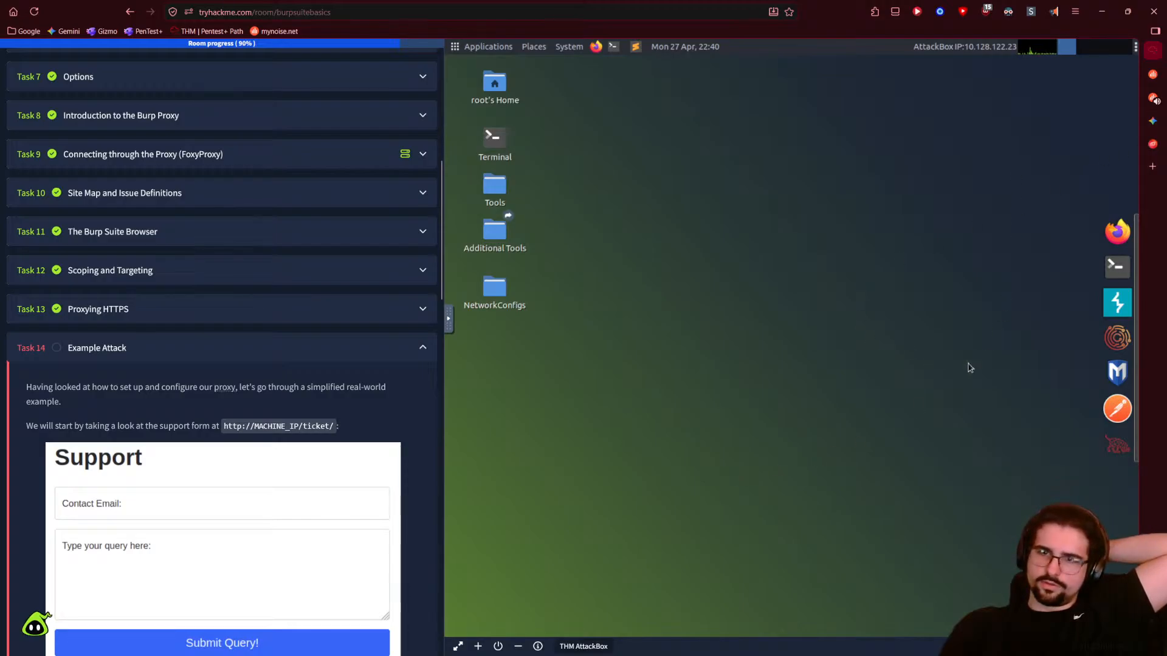
- Launch Firefox in the AttackBox and expand Task 10, Site Map and Issue Definitions
left_click(1117, 419)
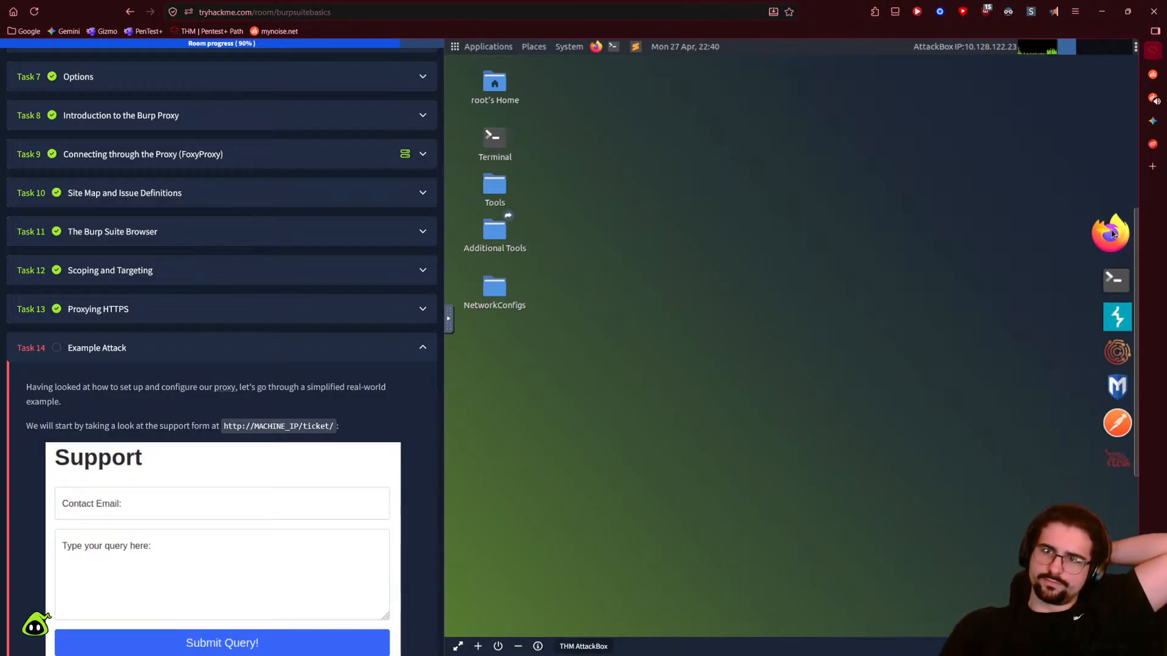
left_click(152, 193)
scroll(146, 427, "down", 2)
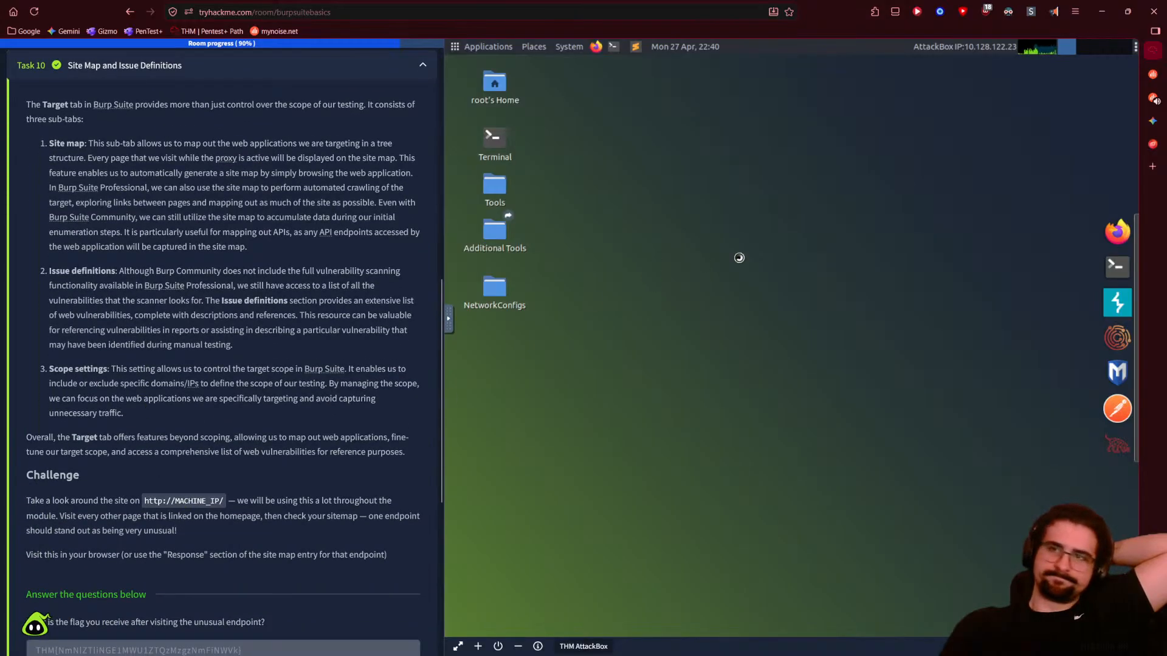
left_click_drag(1112, 237, 1102, 128)
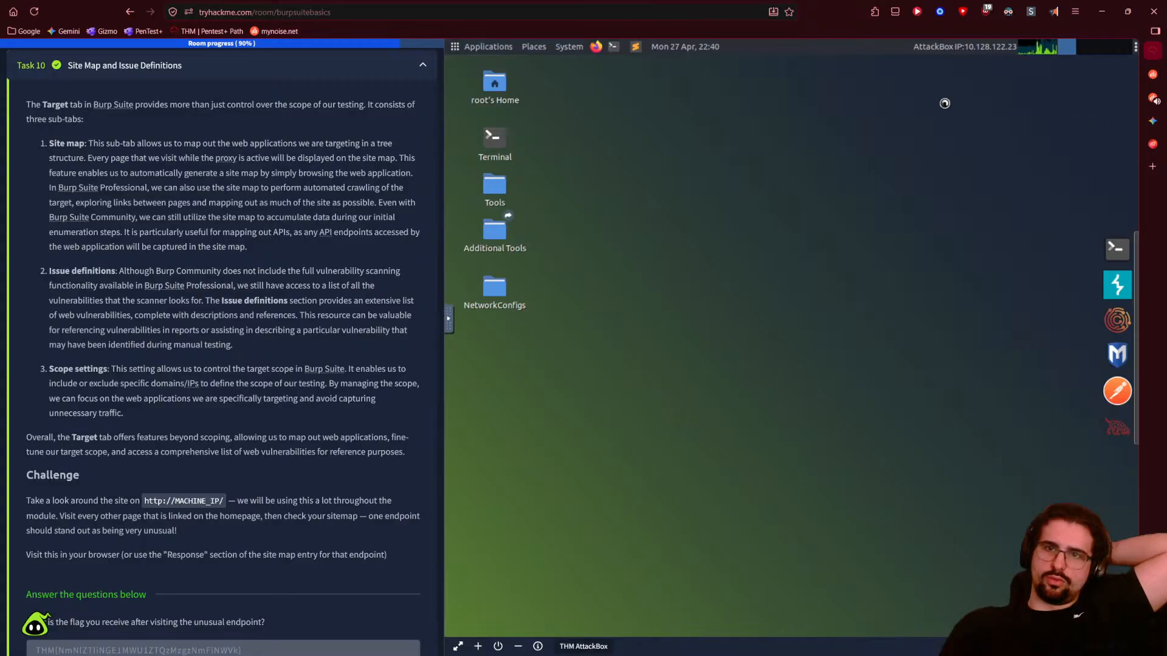
left_click_drag(595, 47, 1118, 255)
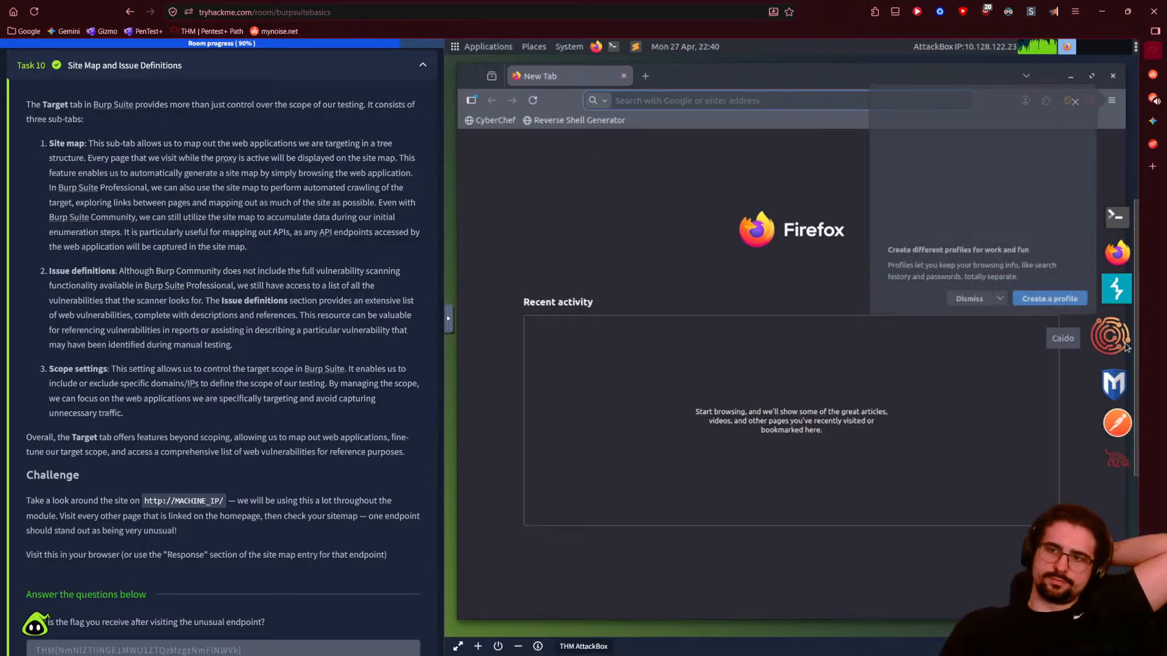
left_click_drag(1126, 347, 1017, 354)
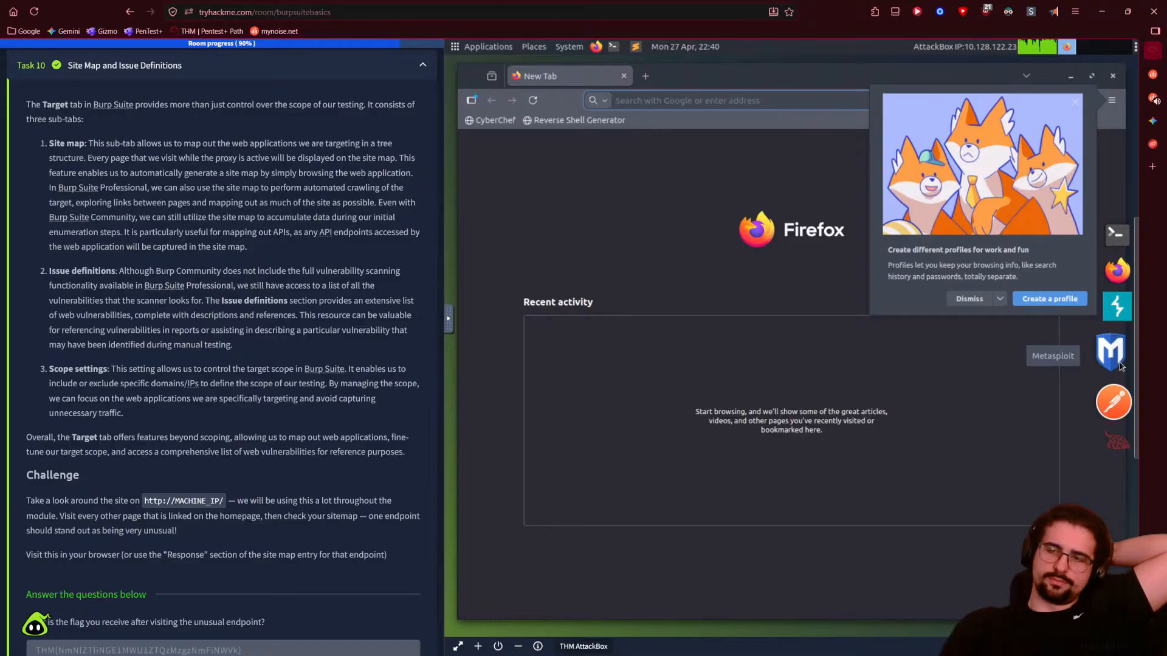
left_click_drag(1119, 365, 1032, 366)
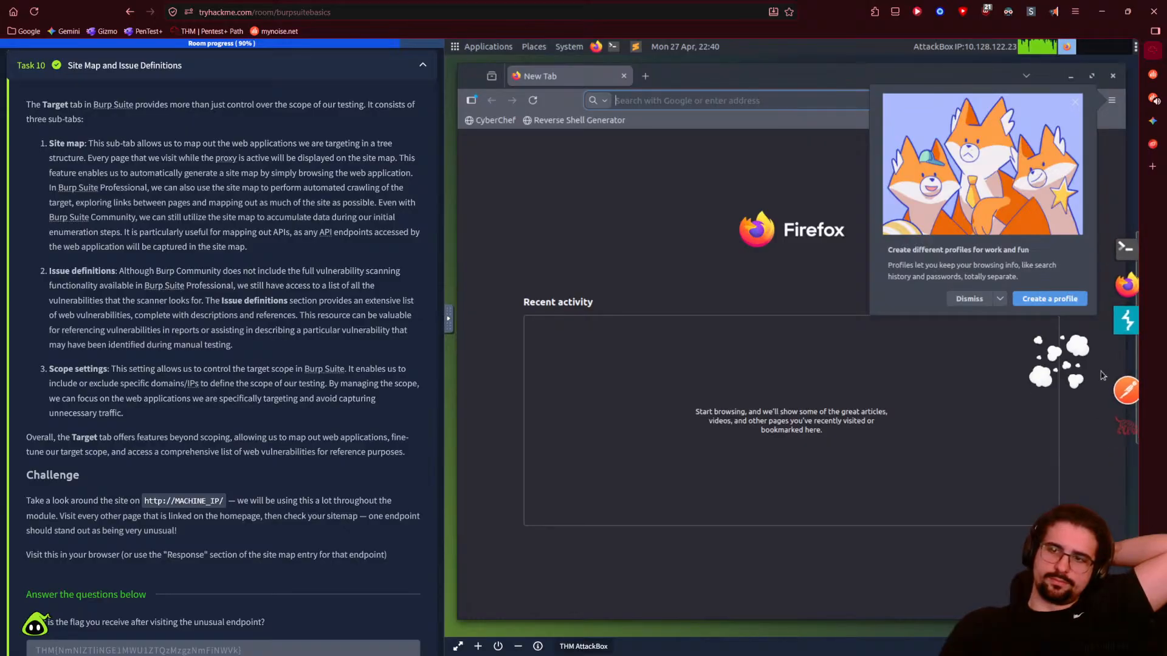
left_click_drag(1120, 384, 1033, 390)
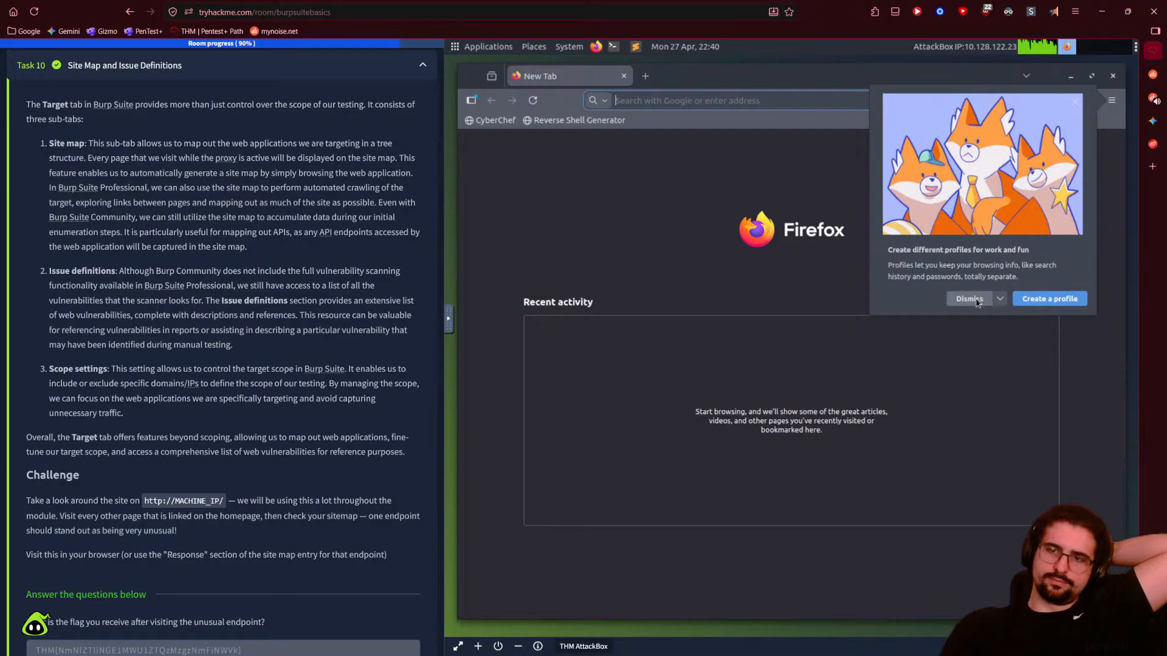
left_click(972, 300)
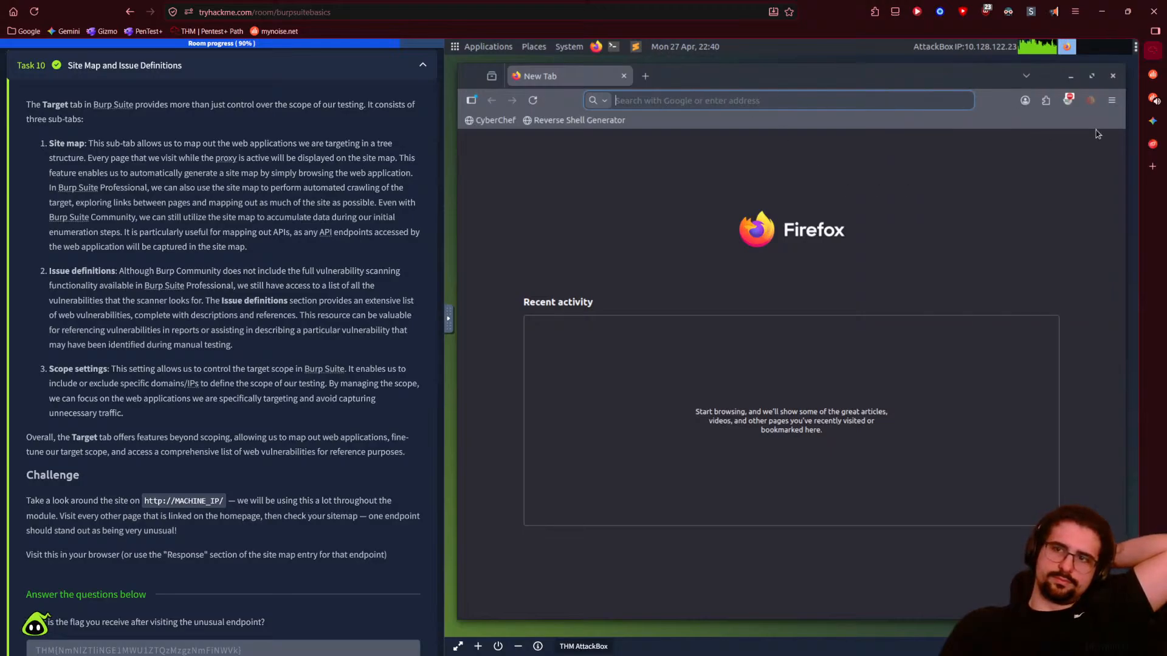
- Load 10.128.122.23 in the AttackBox Firefox, correcting the mistyped address
left_click(1069, 100)
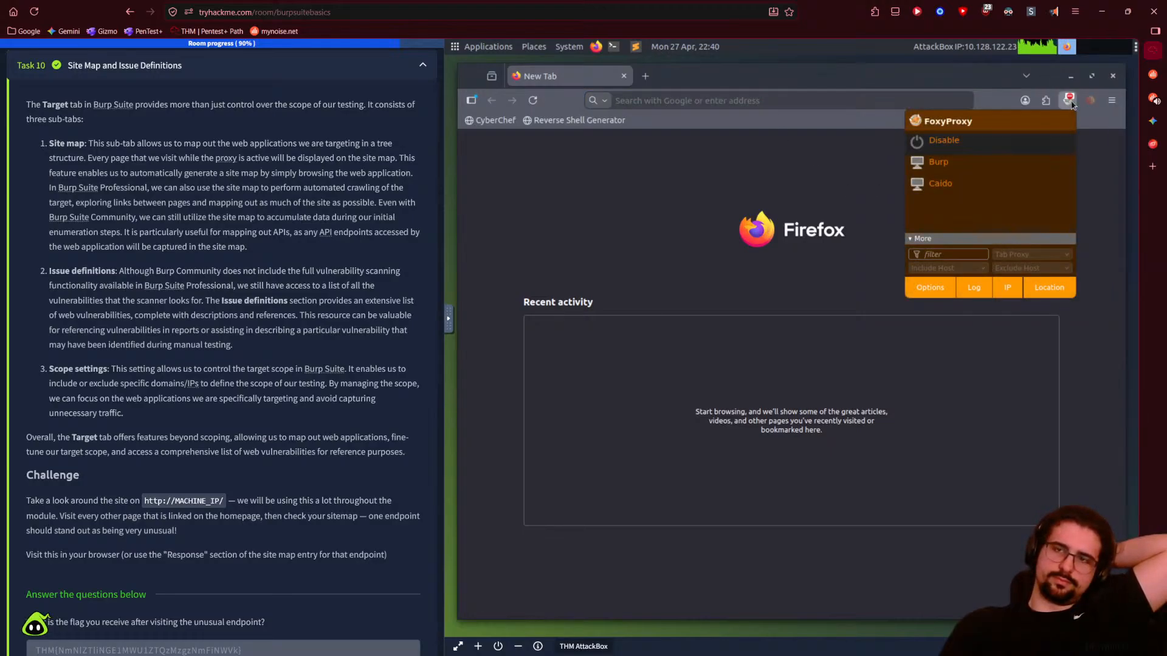
left_click(643, 99)
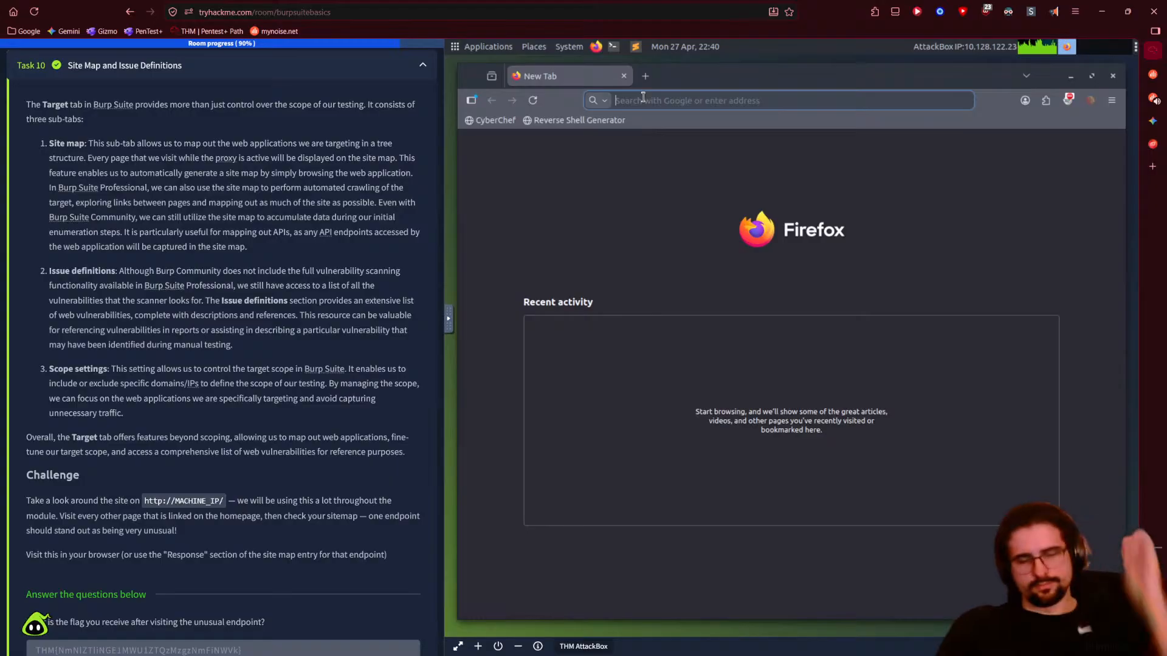
type("1")
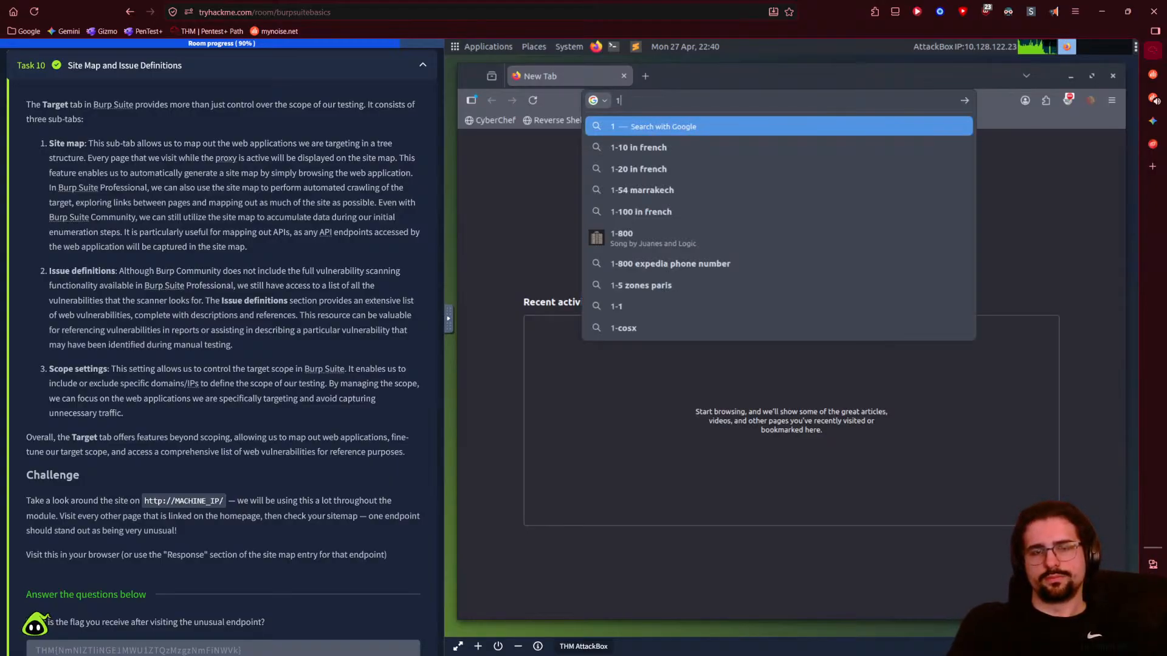
type("0.")
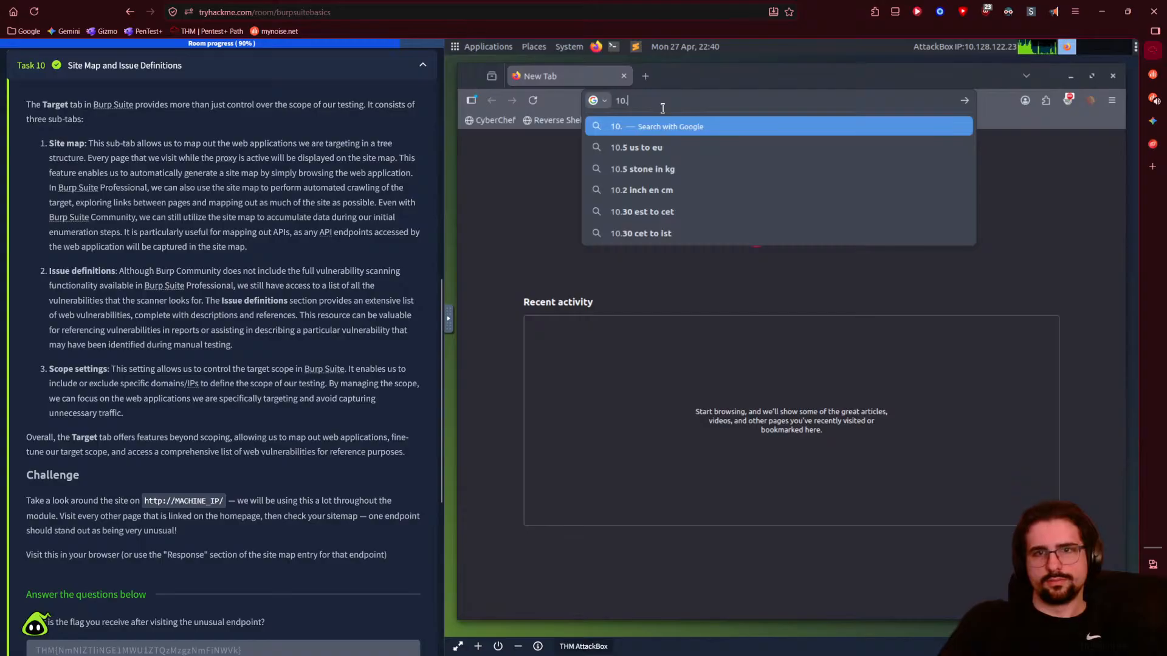
type("128.")
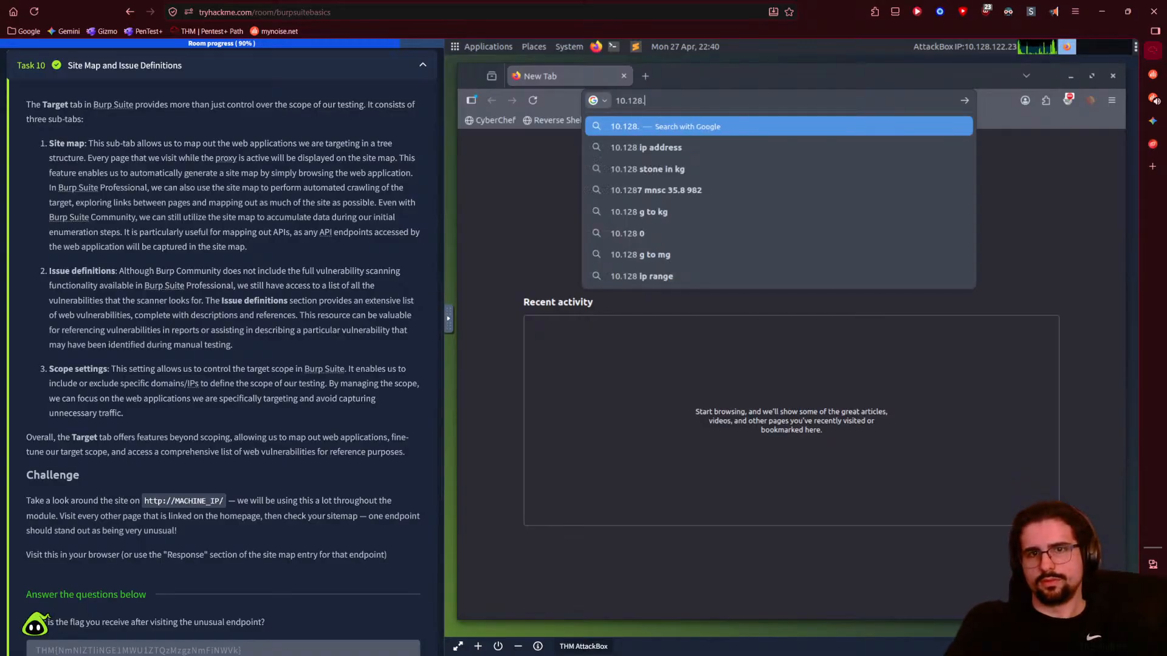
type("122.23")
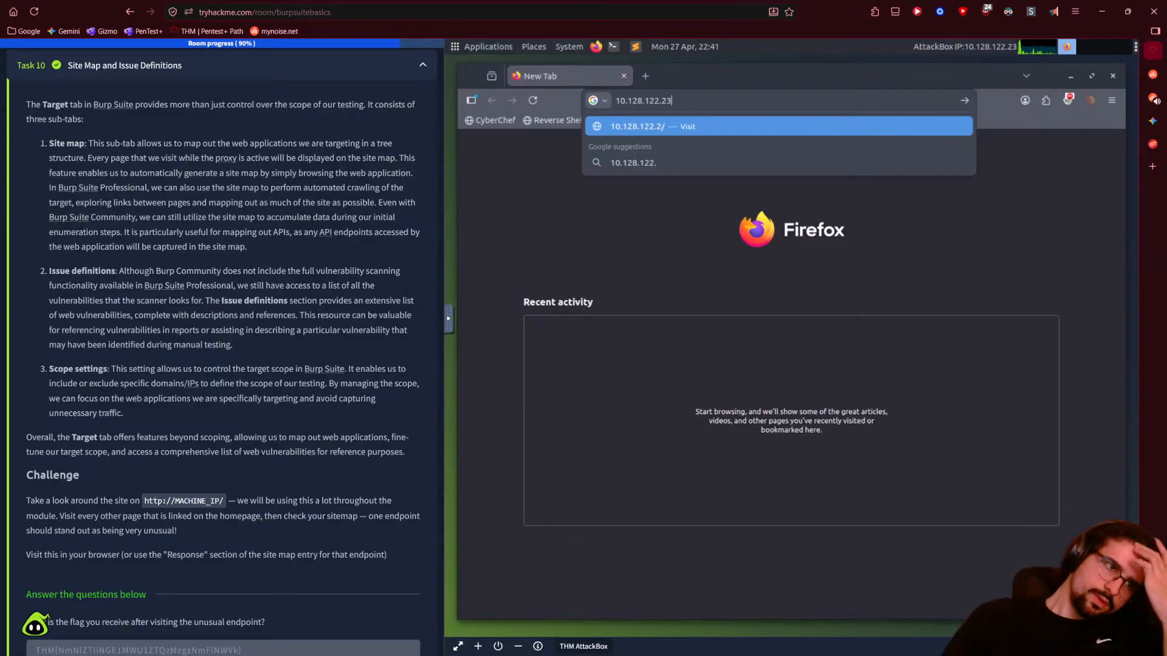
key("Return")
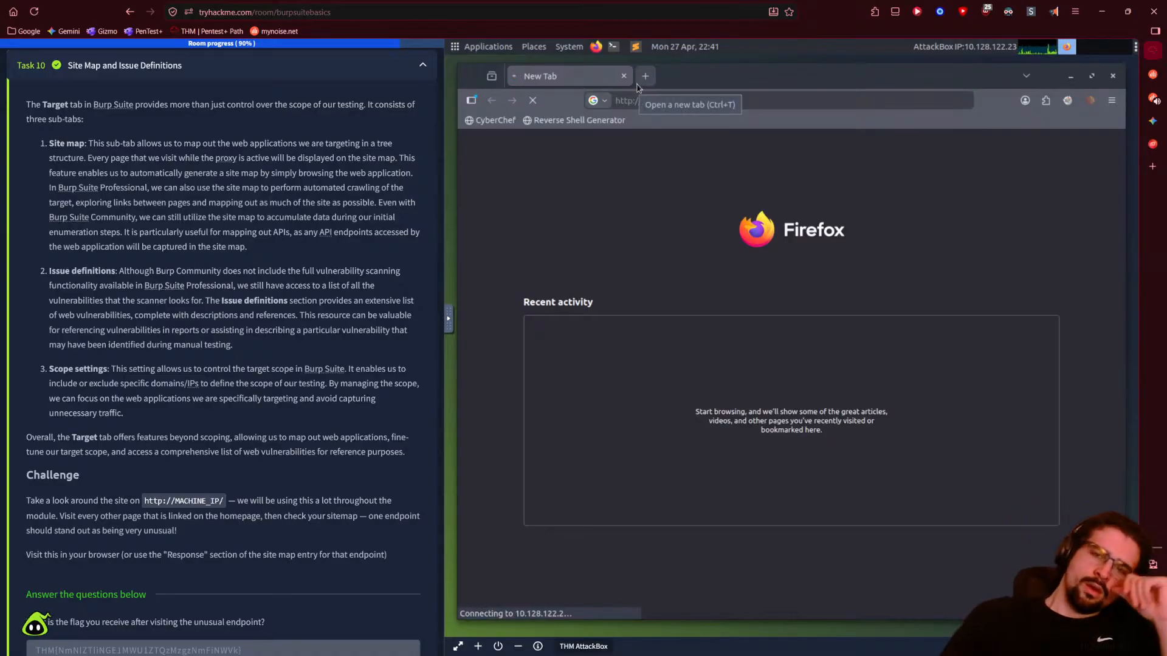
left_click(698, 103)
left_click(698, 104)
type("3")
key("Return")
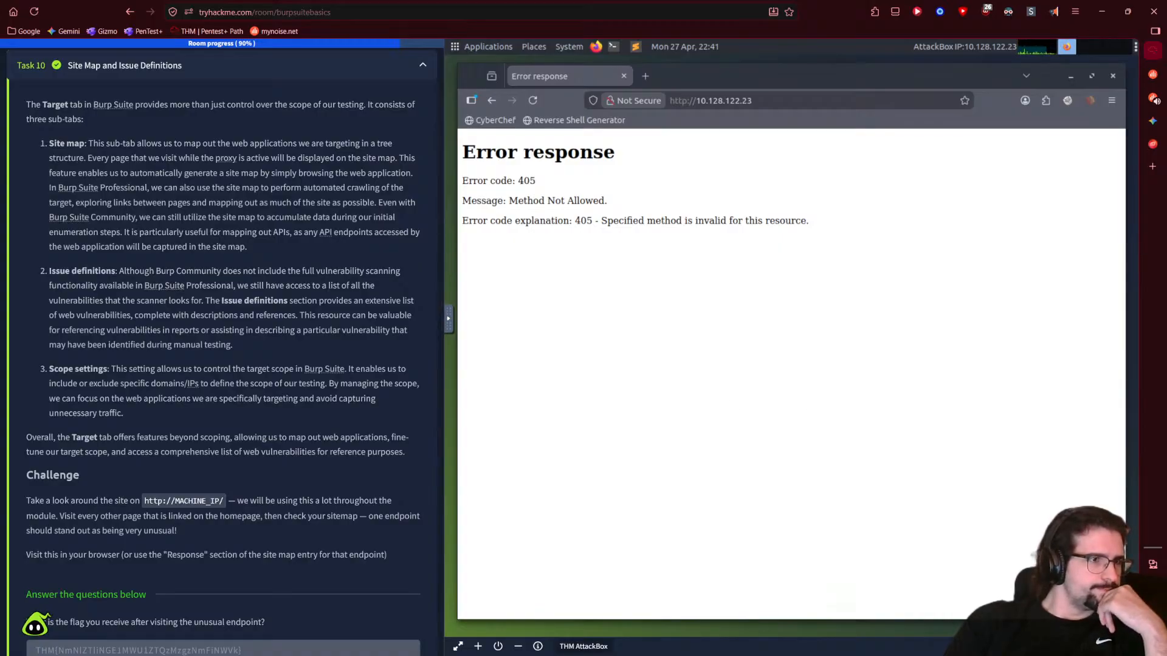
- Scroll down and expand Task 14, Example Attack
scroll(239, 385, "down", 5)
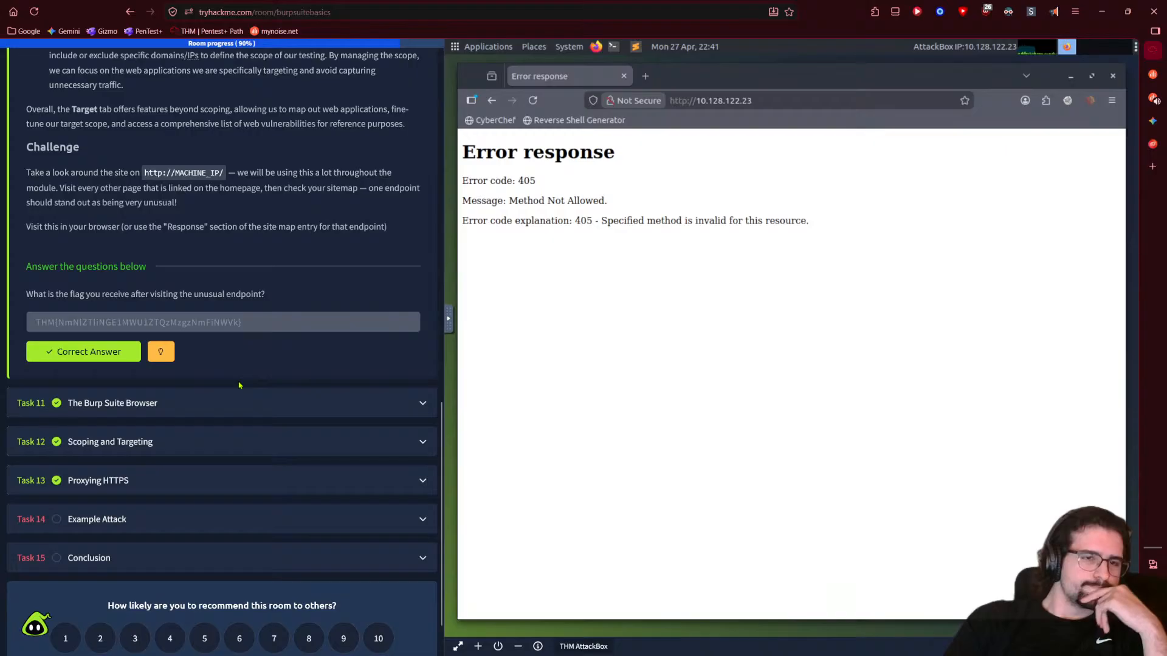
scroll(240, 385, "down", 1)
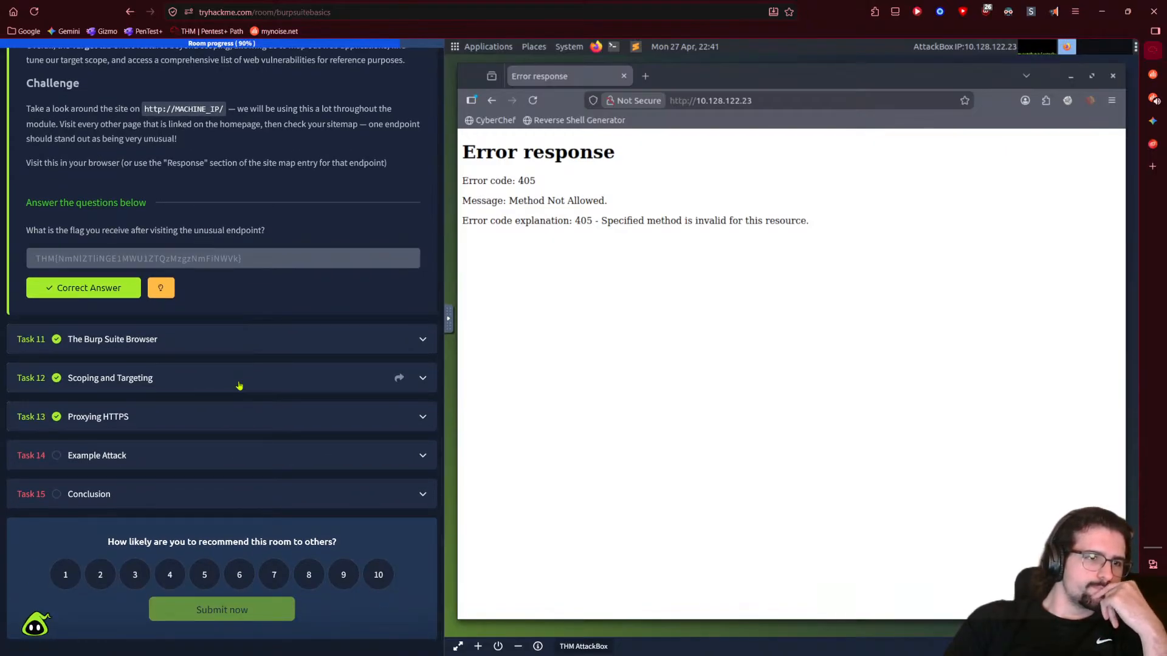
left_click(172, 455)
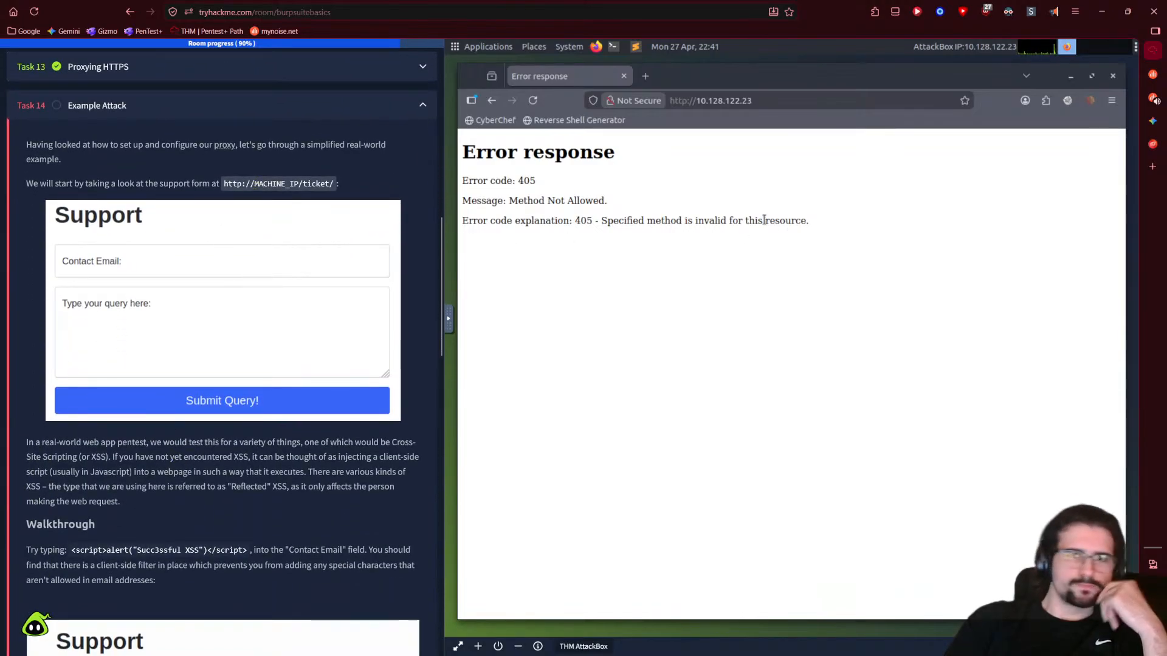
- Start a Gemini question reading 'I see my ip for the attackbox but when'
left_click(1152, 121)
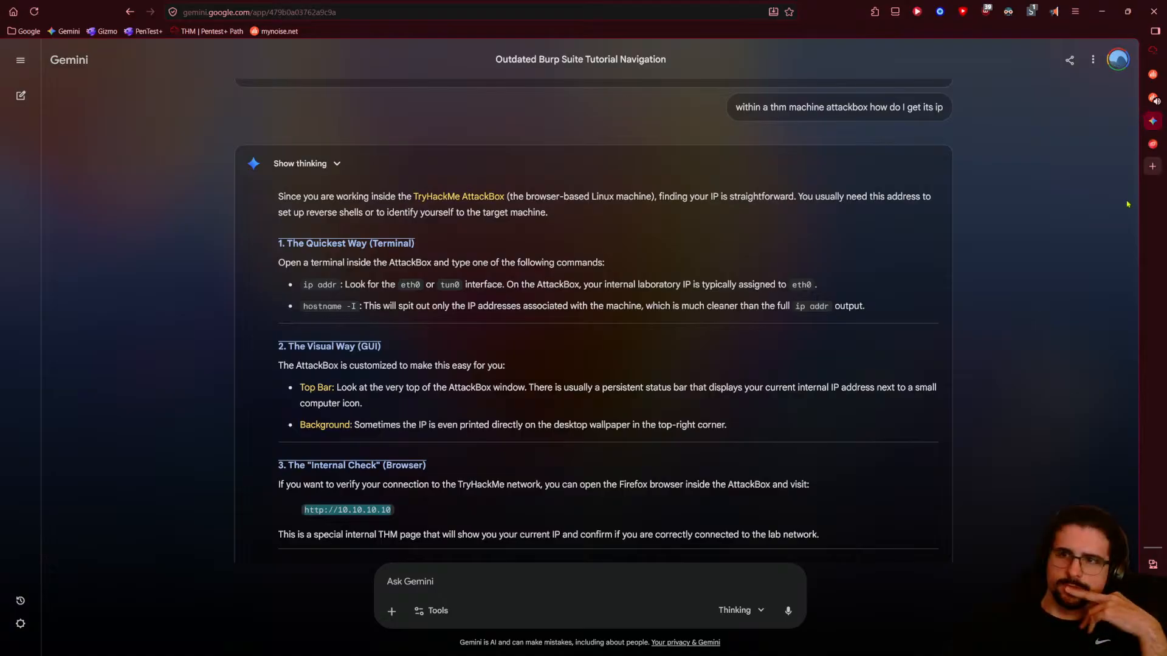
scroll(417, 461, "down", 3)
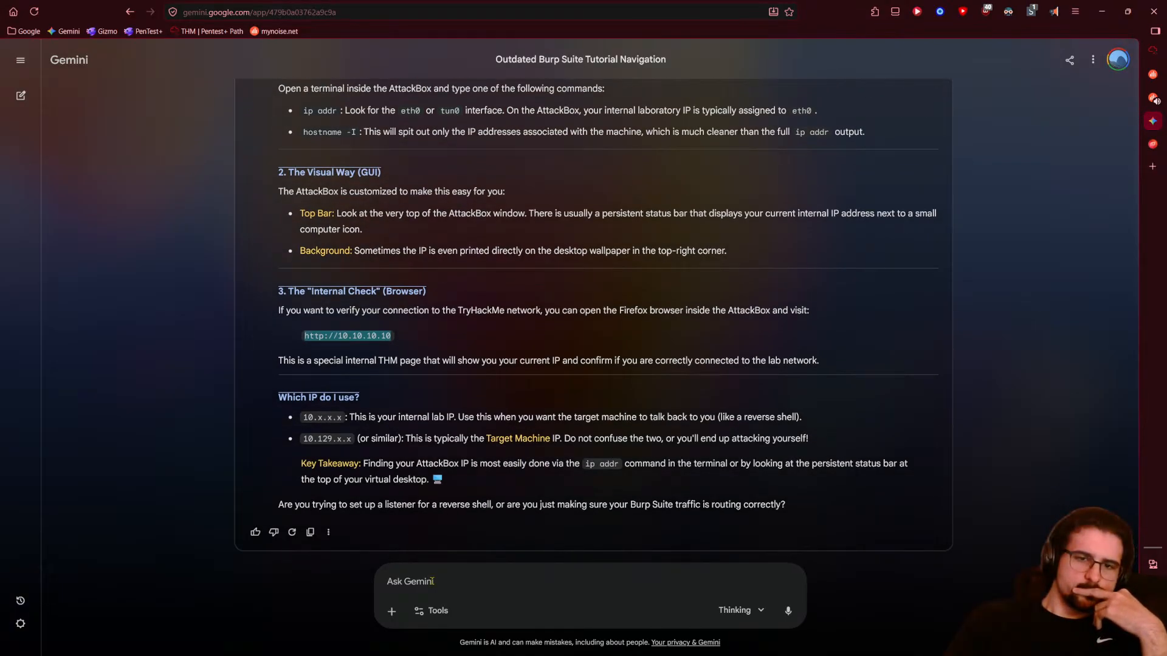
left_click(432, 582)
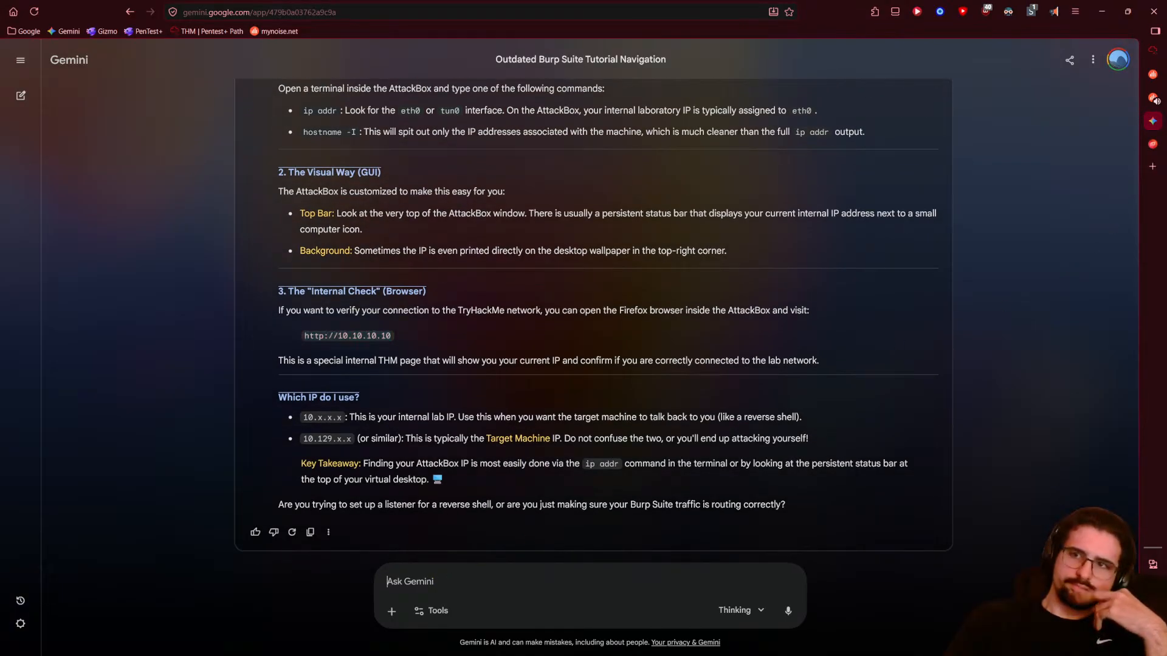
left_click(1152, 51)
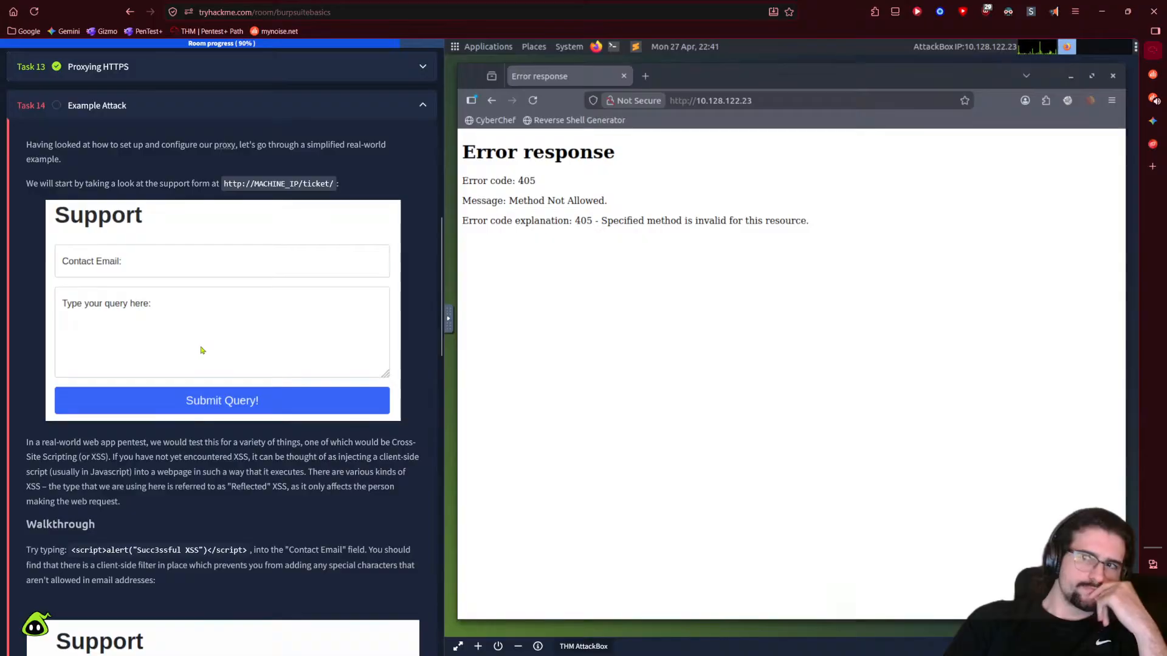
left_click_drag(973, 63, 971, 54)
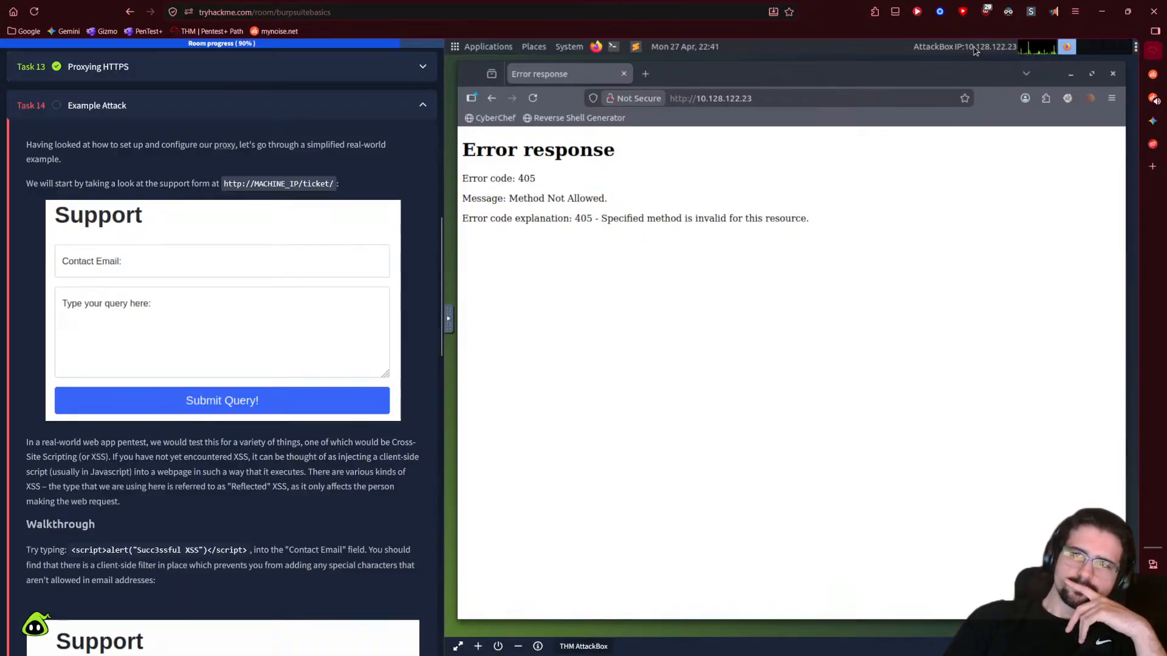
left_click(1152, 121)
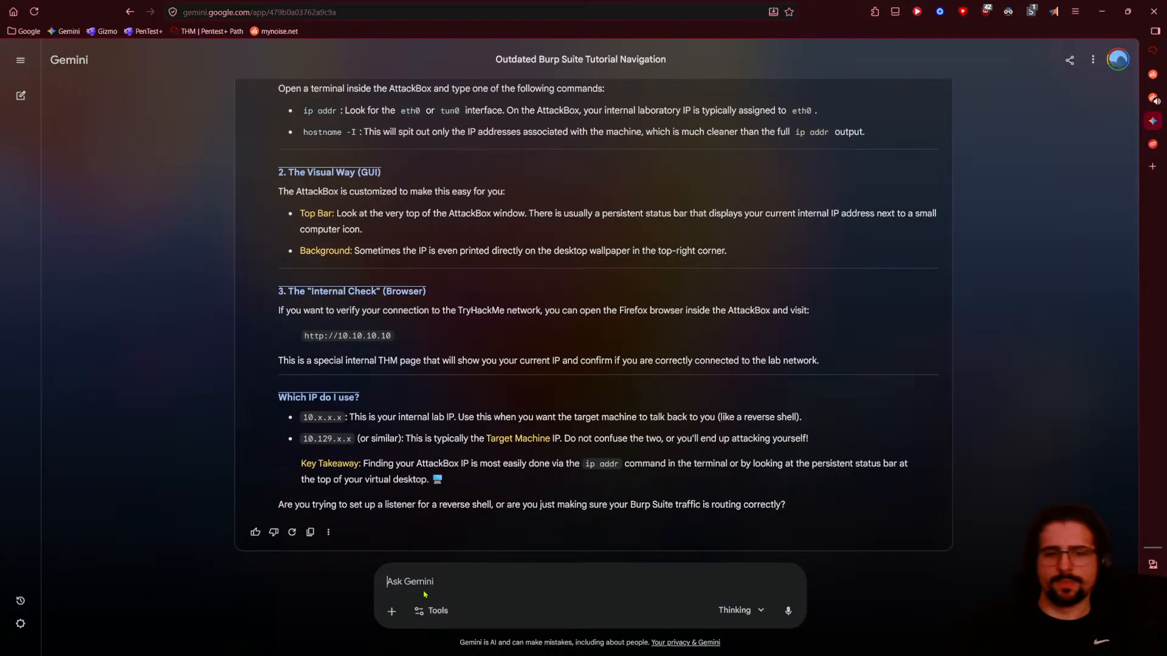
type("I see my ip for t")
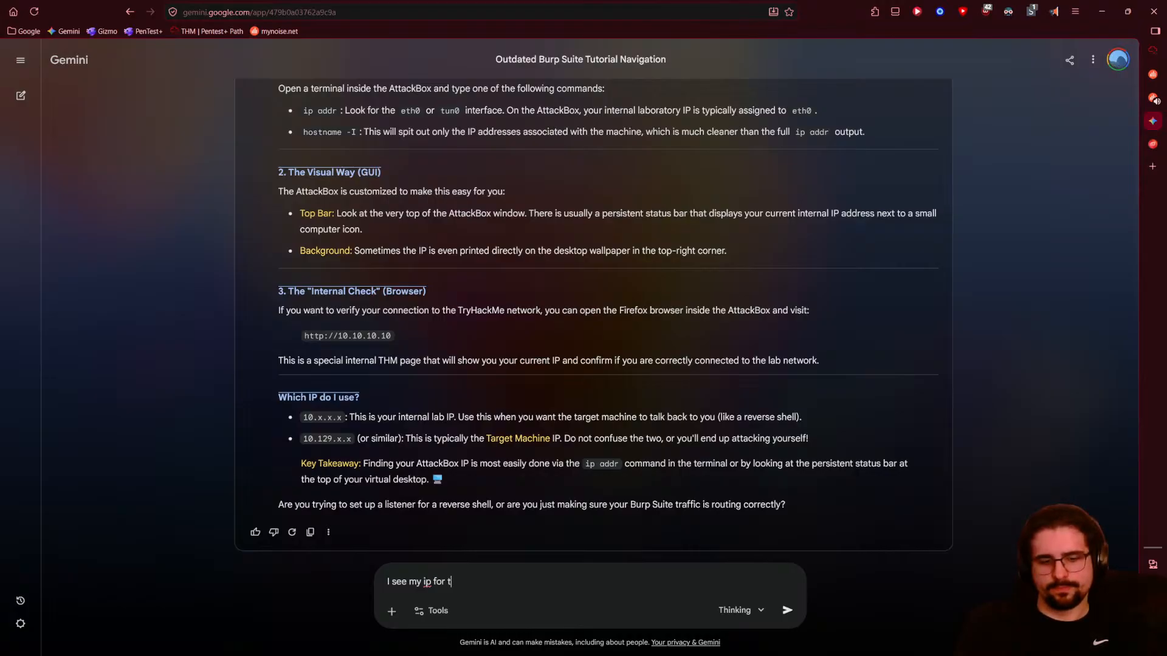
type("he attackbox but when I insert it into")
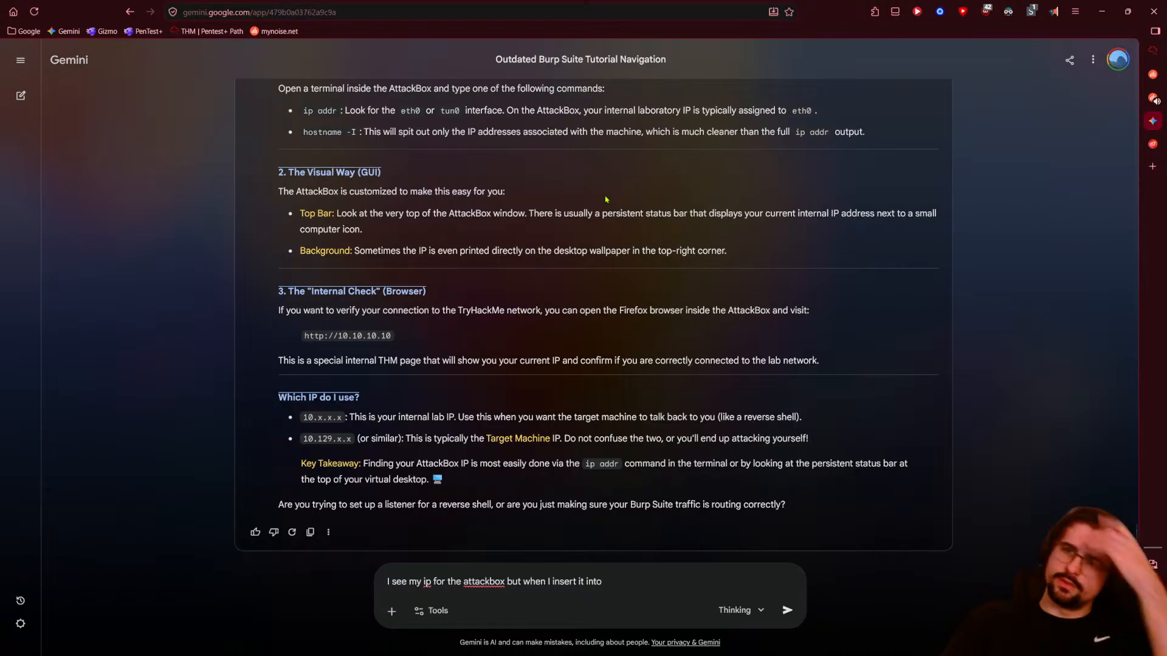
- Expand Task 9, Connecting through the Proxy, and start the room's target machine
left_click(1152, 74)
left_click(1153, 51)
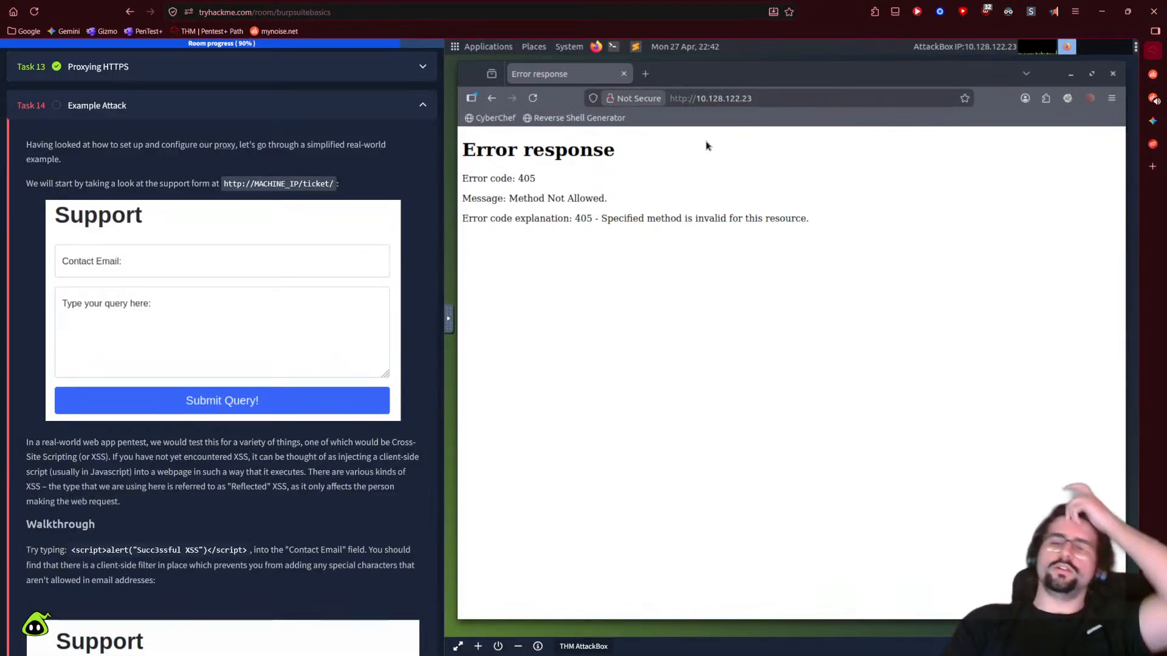
scroll(242, 272, "up", 3)
scroll(241, 271, "up", 2)
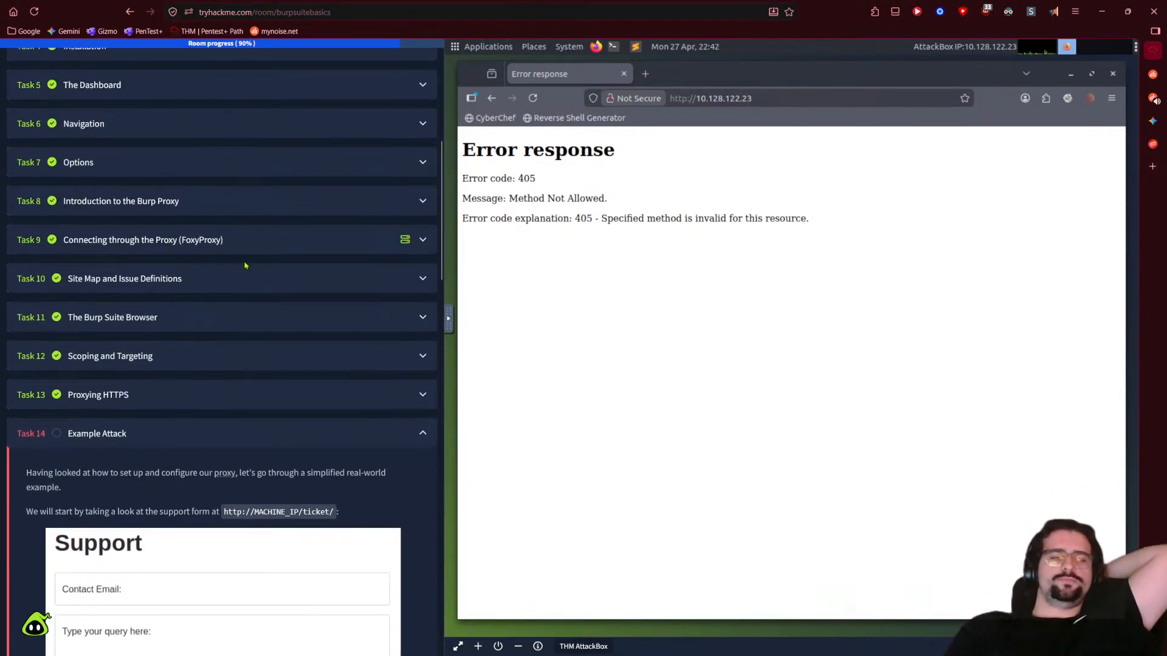
left_click(239, 242)
scroll(201, 265, "down", 3)
scroll(201, 265, "up", 2)
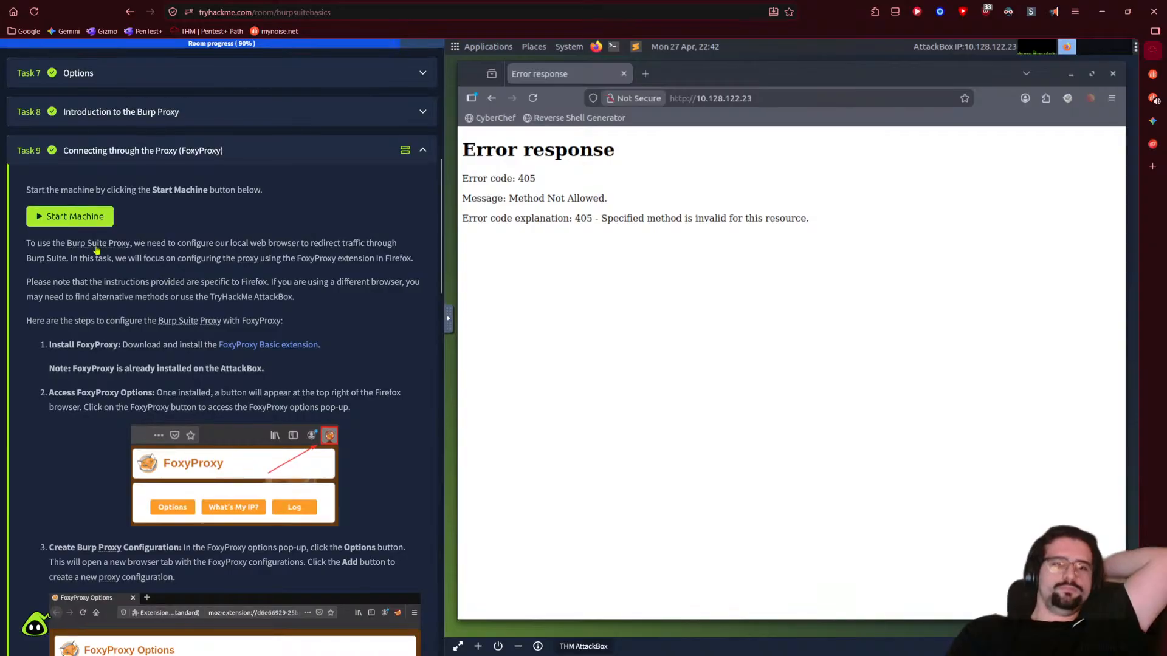
left_click(90, 217)
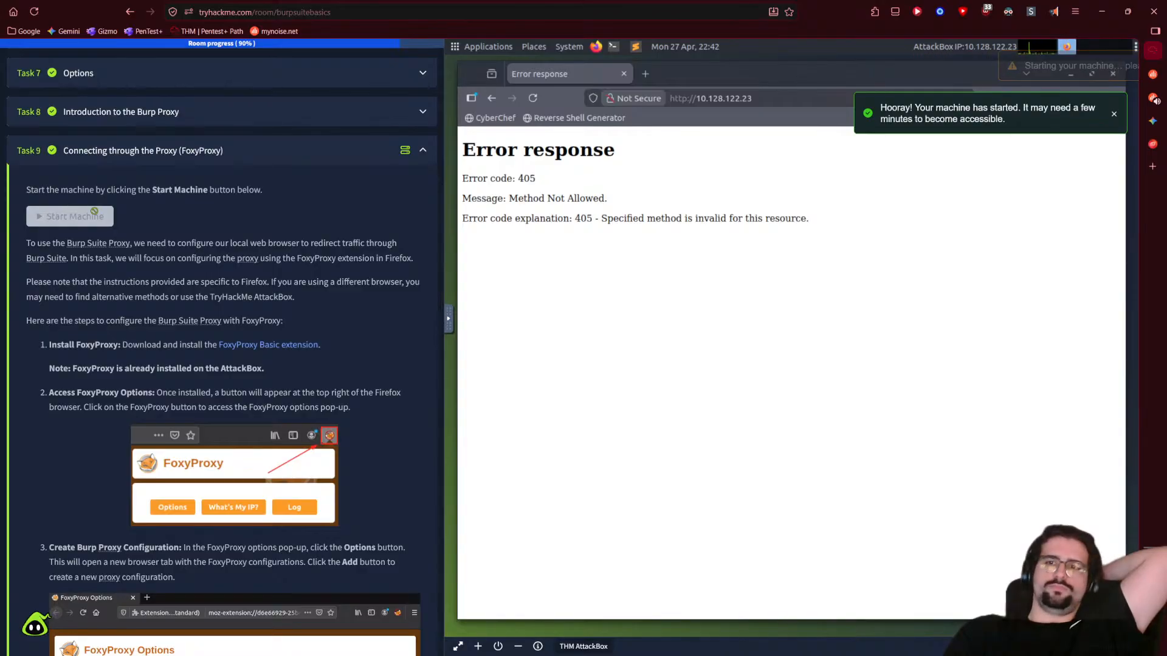
- Reload the AttackBox page and select the Test the Proxy paragraph in step 8
left_click(769, 101)
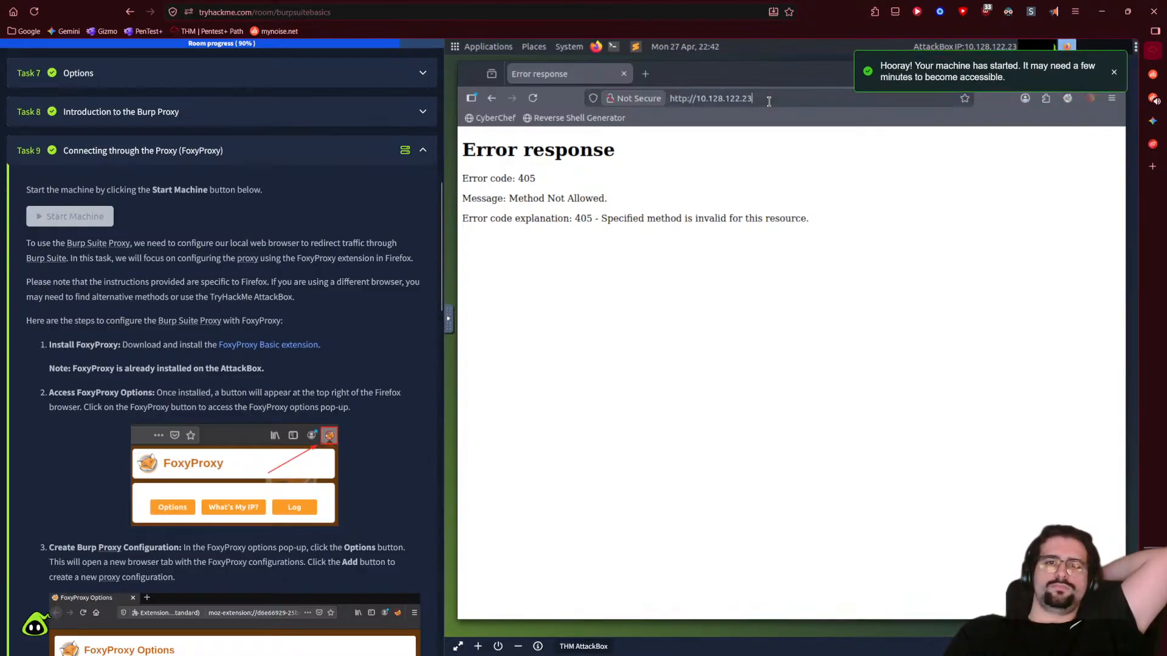
key("Return")
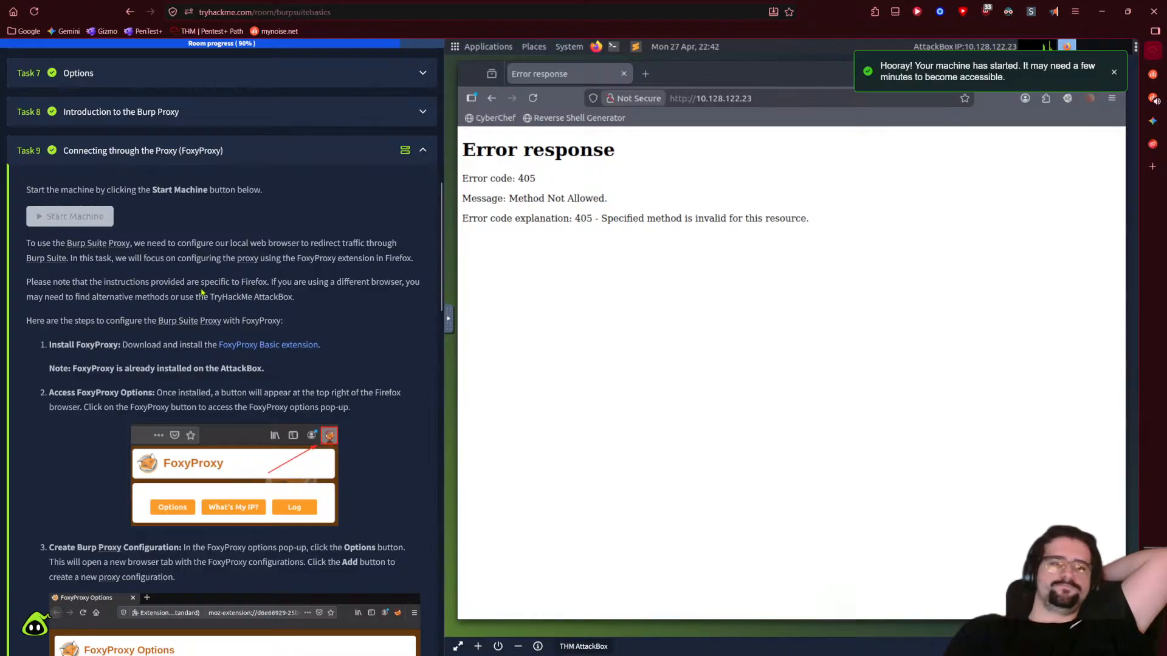
scroll(93, 324, "down", 5)
scroll(94, 319, "down", 5)
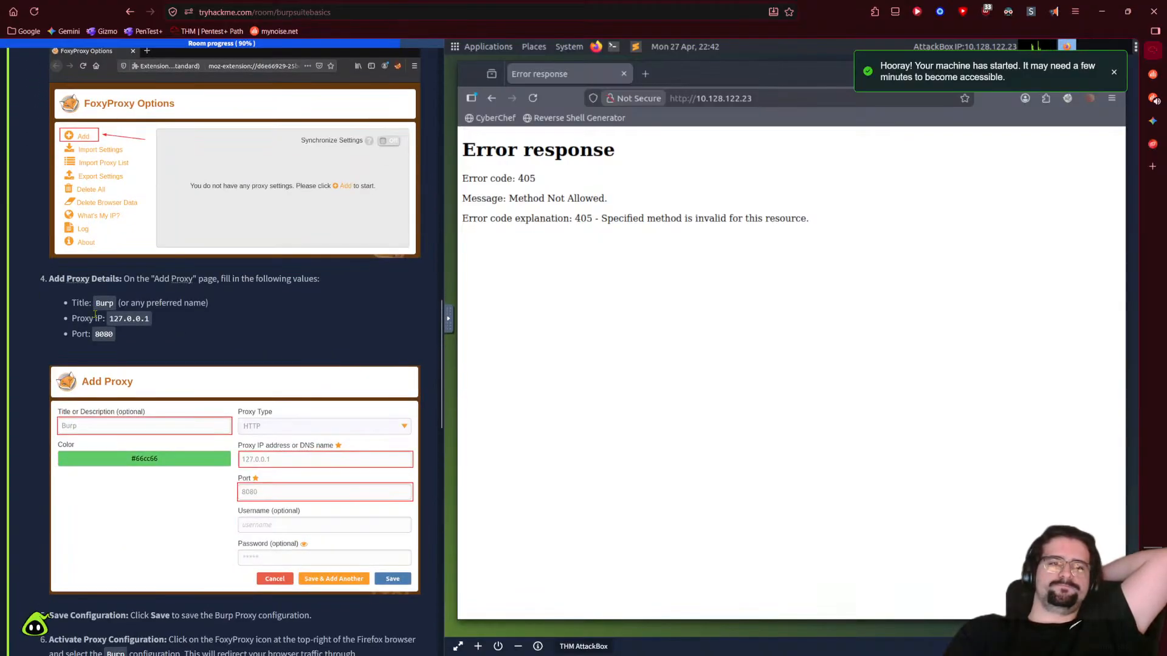
scroll(95, 314, "down", 5)
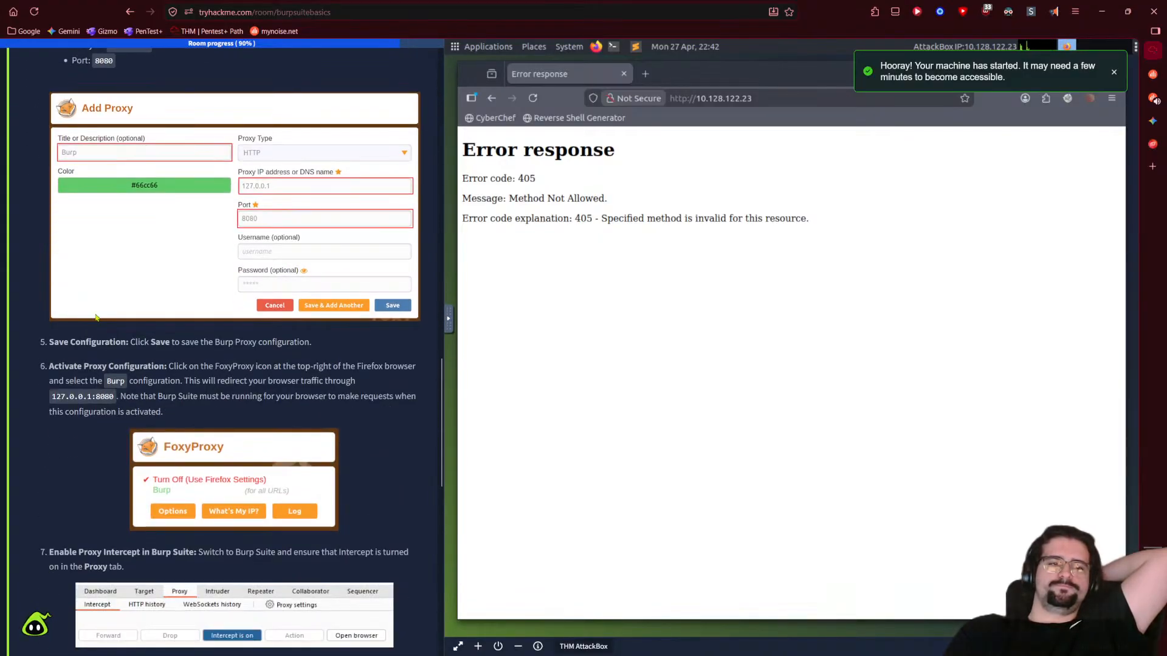
scroll(95, 315, "down", 5)
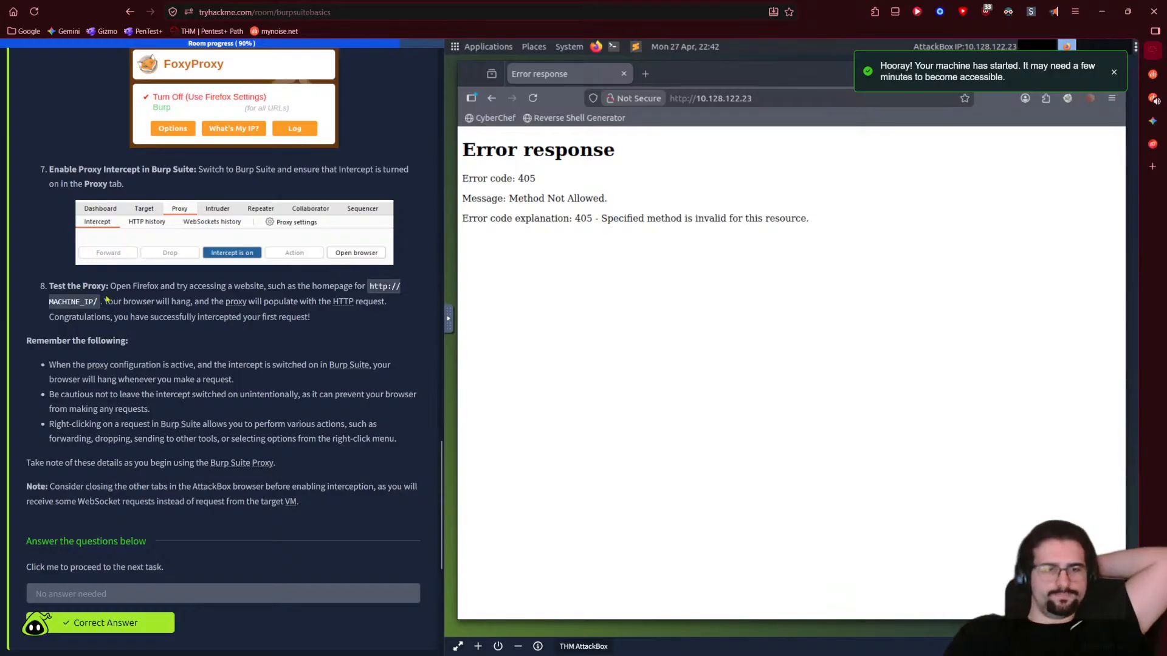
left_click_drag(107, 299, 374, 295)
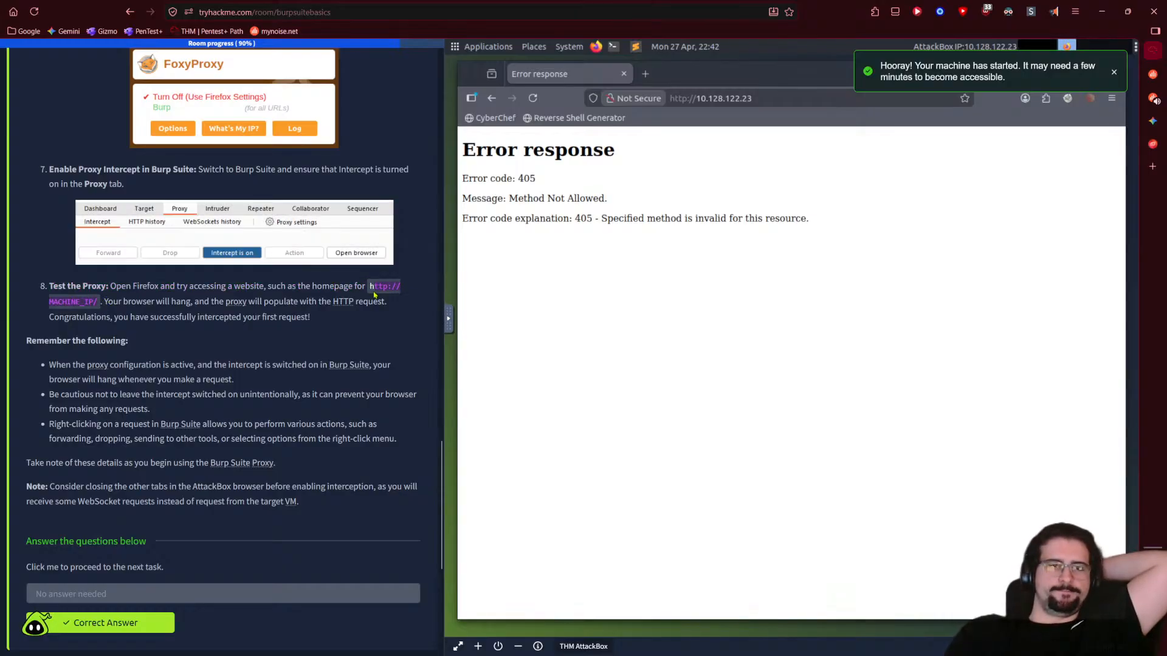
left_click(370, 392)
triple_click(360, 319)
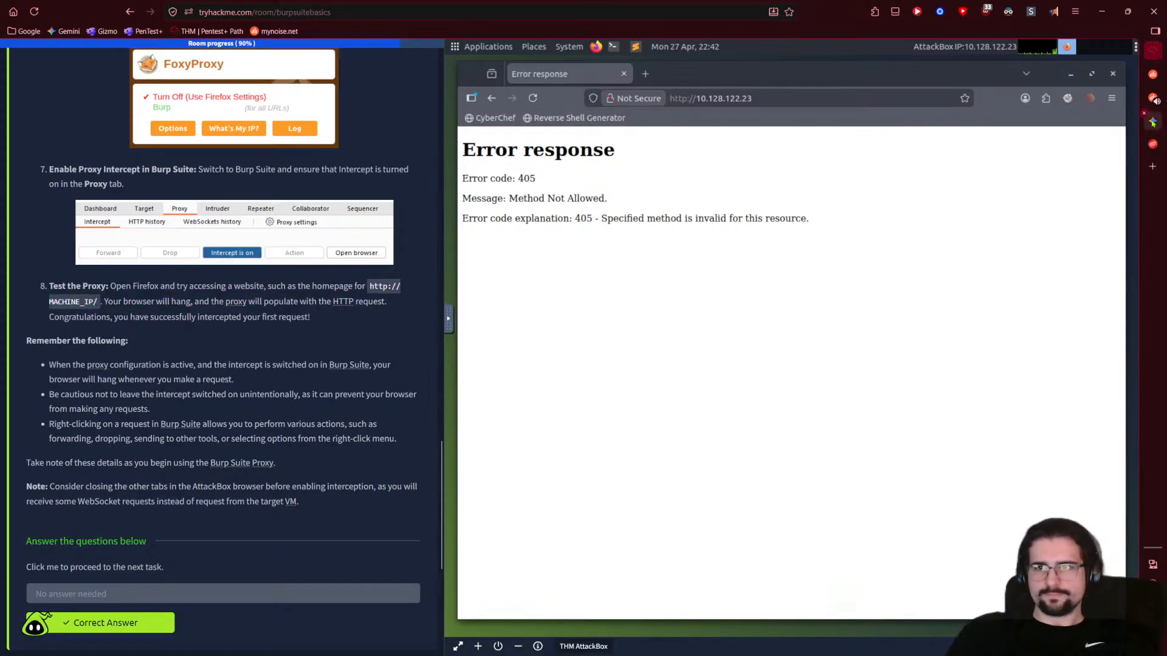
- Send Gemini 'it use to say the ip but now its :' with the pasted step 8 text
left_click(1151, 120)
key("ctrl+a")
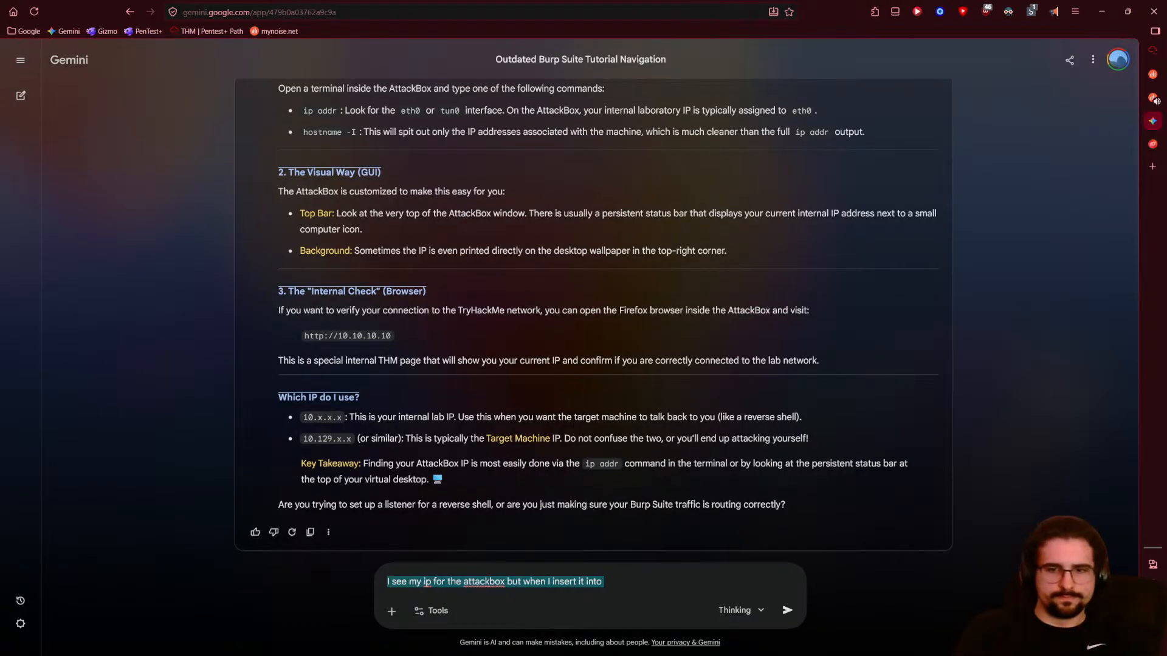
type("it use to say ")
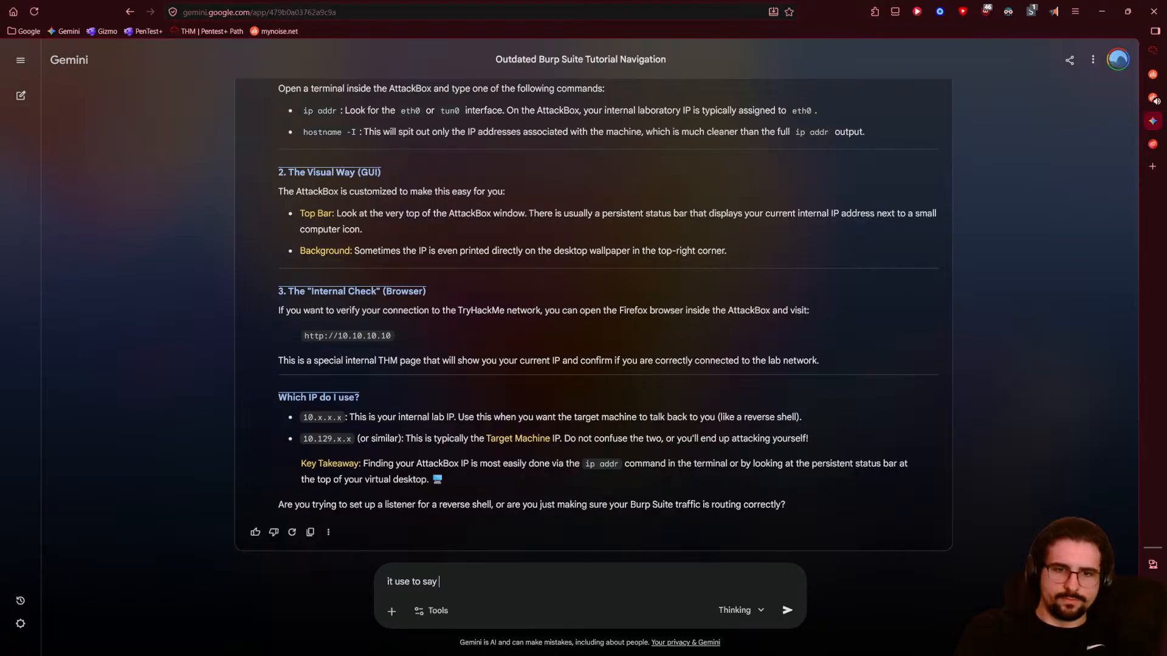
type("the ip")
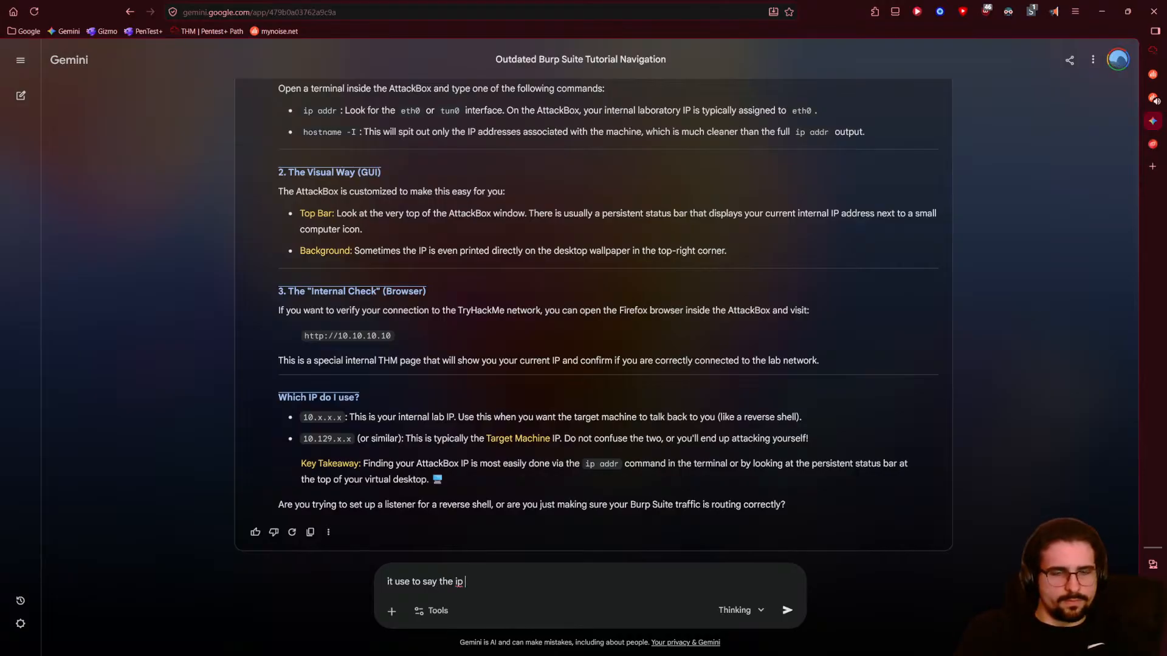
type(" but now i")
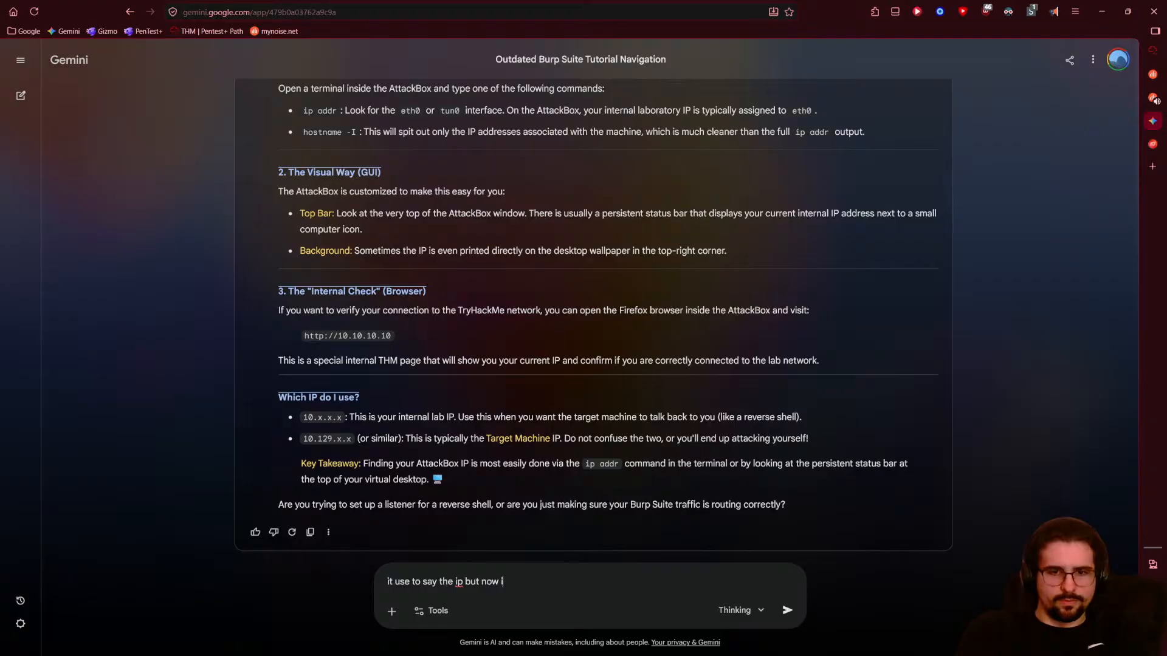
type("ts :")
key("shift+Return")
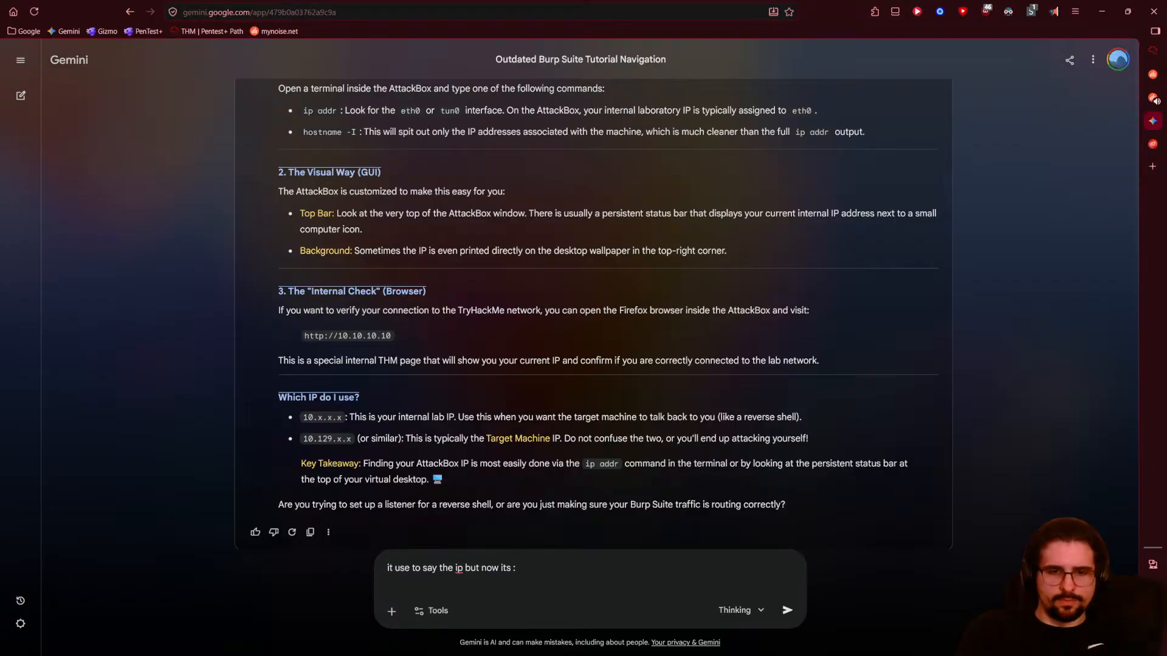
type("Test the Proxy: Open Firefox and try accessing a website, such as the homepage for http://MACHINE_IP/. Your browser will hang, and the  will populate with the  request. Congratulations, you have successfully intercepted your first request!")
key("Return")
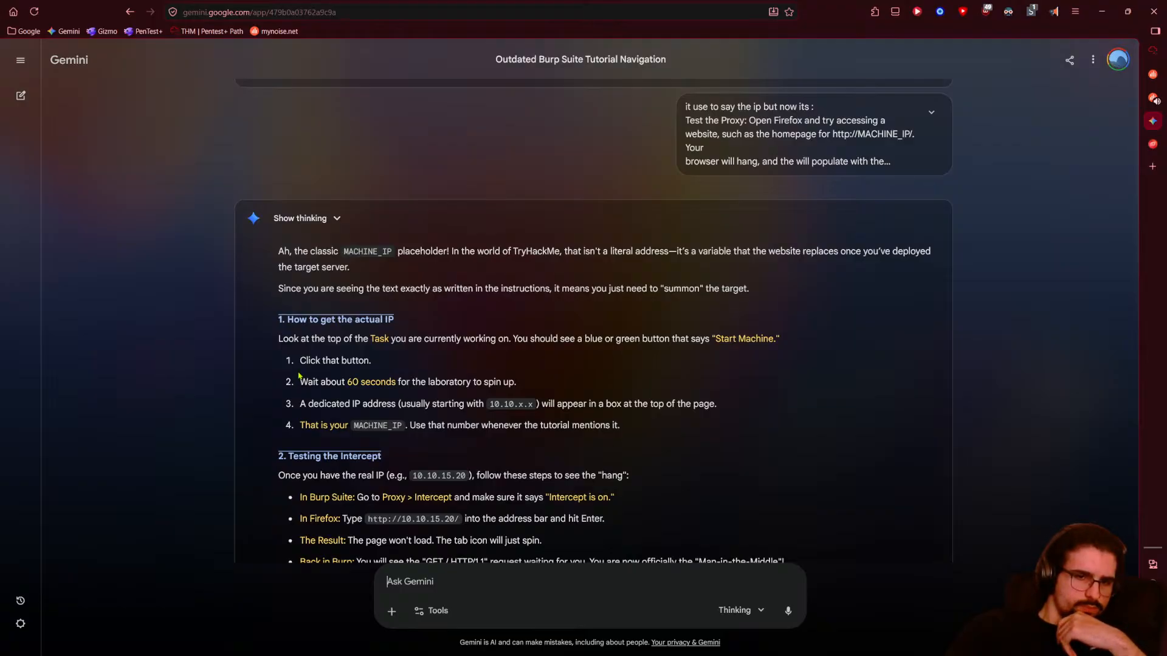
key("ctrl+Tab")
key("ctrl+Tab")
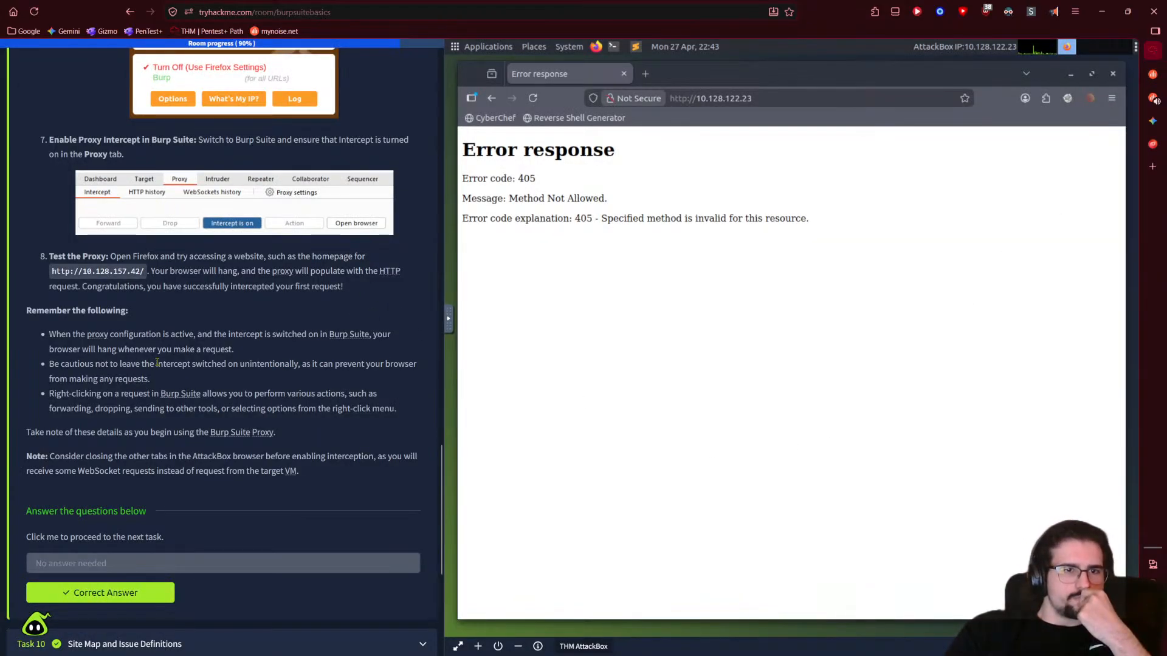
left_click_drag(54, 272, 146, 276)
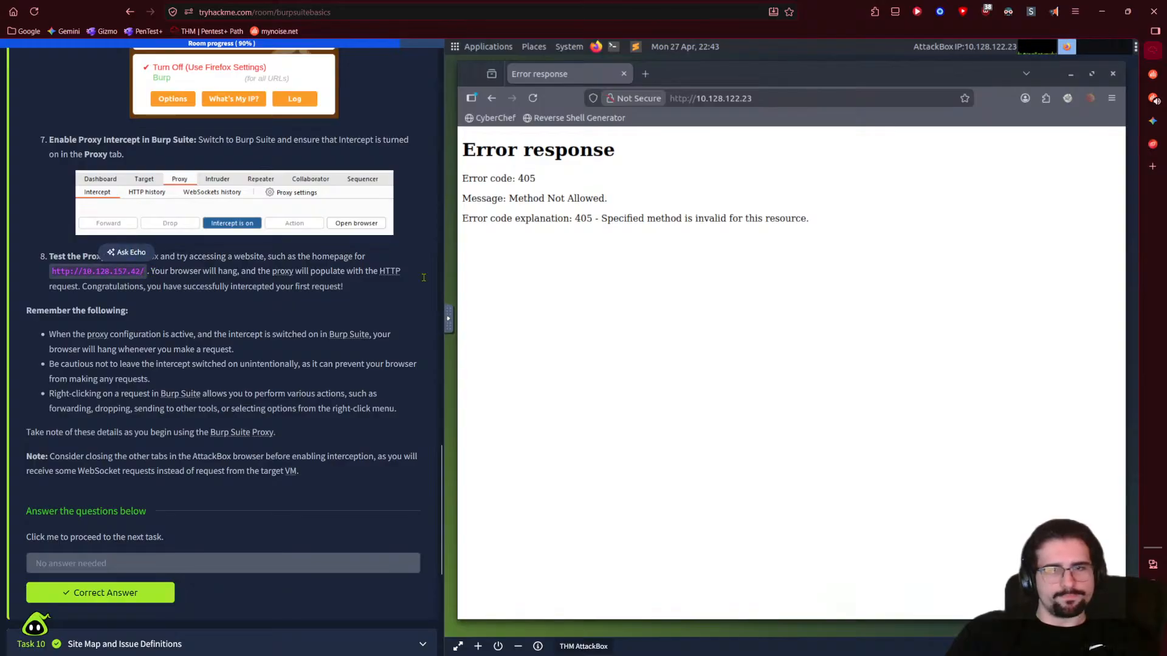
left_click(800, 100)
type("/")
key("BackSpace")
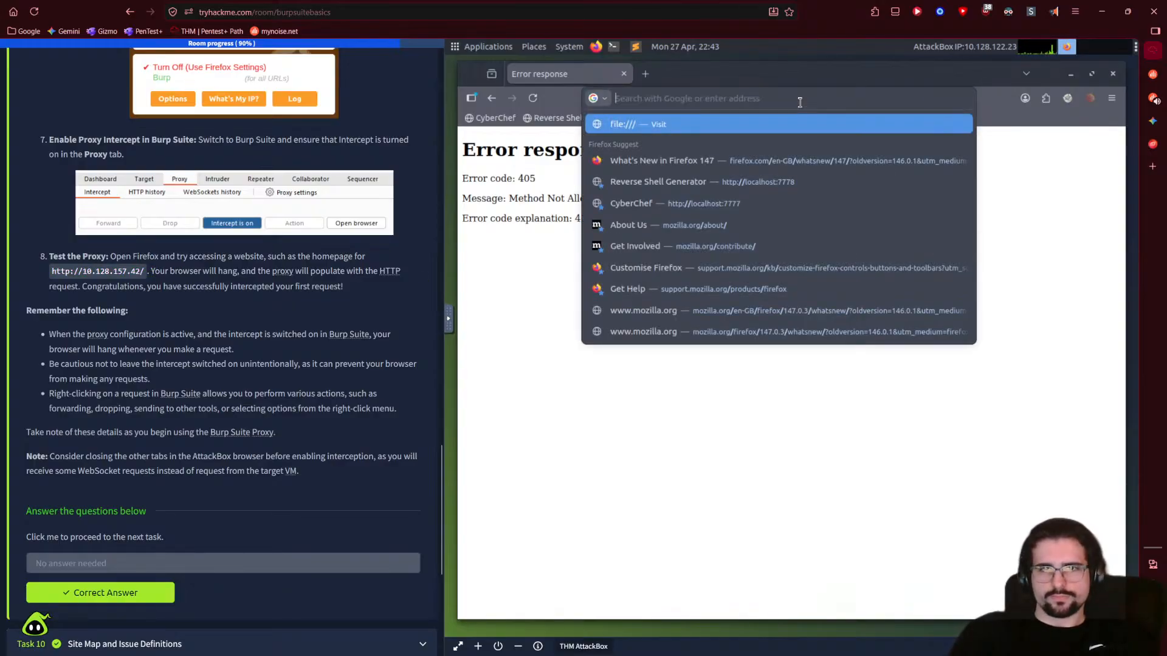
key("Escape")
triple_click(75, 271)
left_click(85, 272)
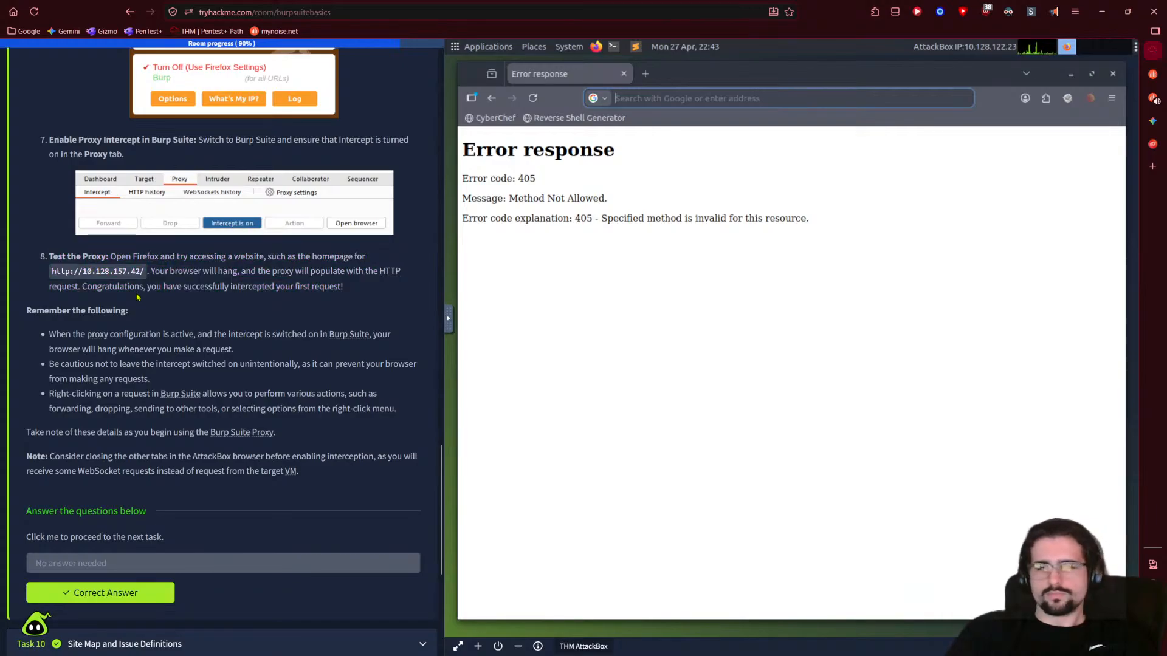
double_click(95, 271)
right_click(97, 271)
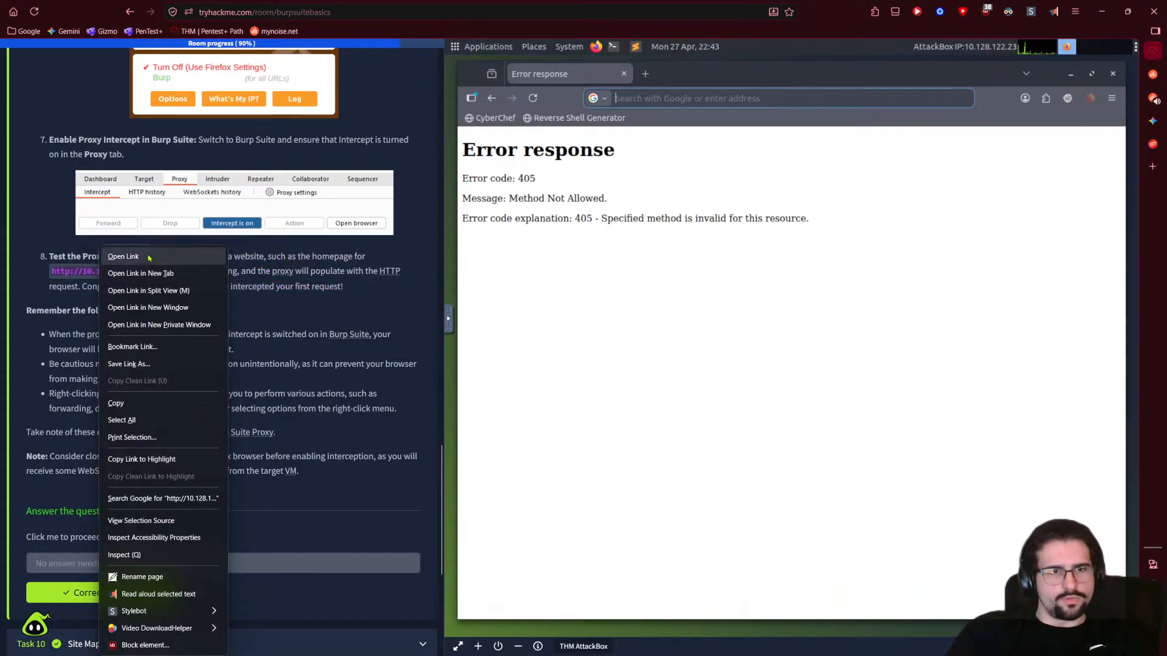
left_click(140, 403)
left_click(545, 363)
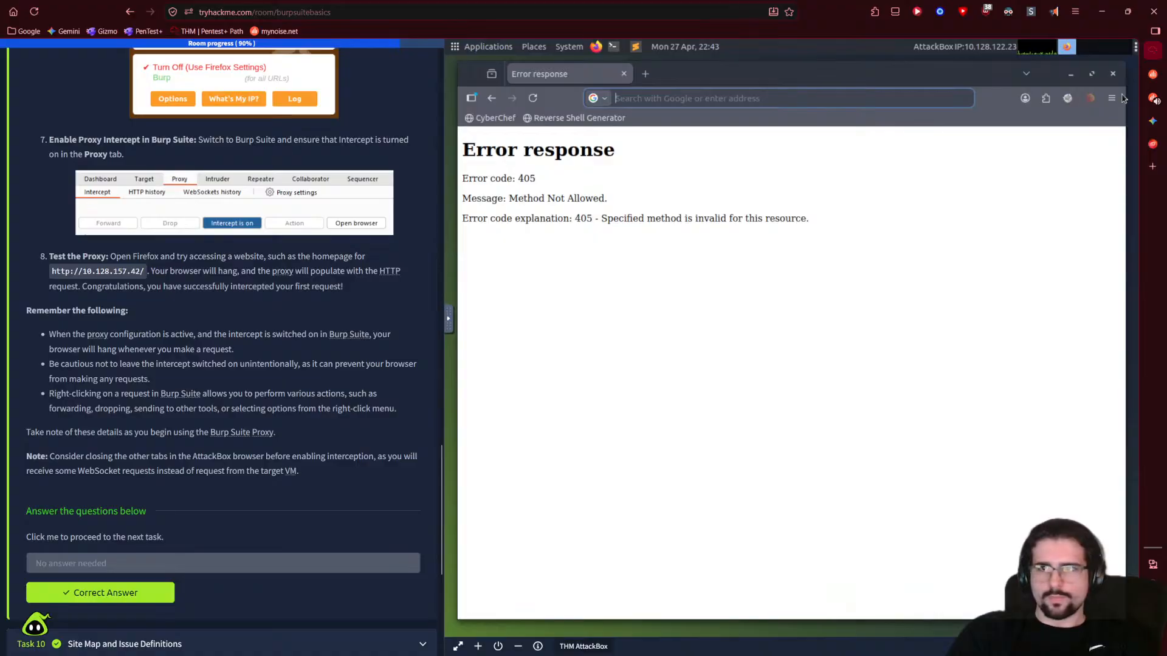
- Paste the target URL into the remote desktop's shared clipboard panel
left_click(1157, 124)
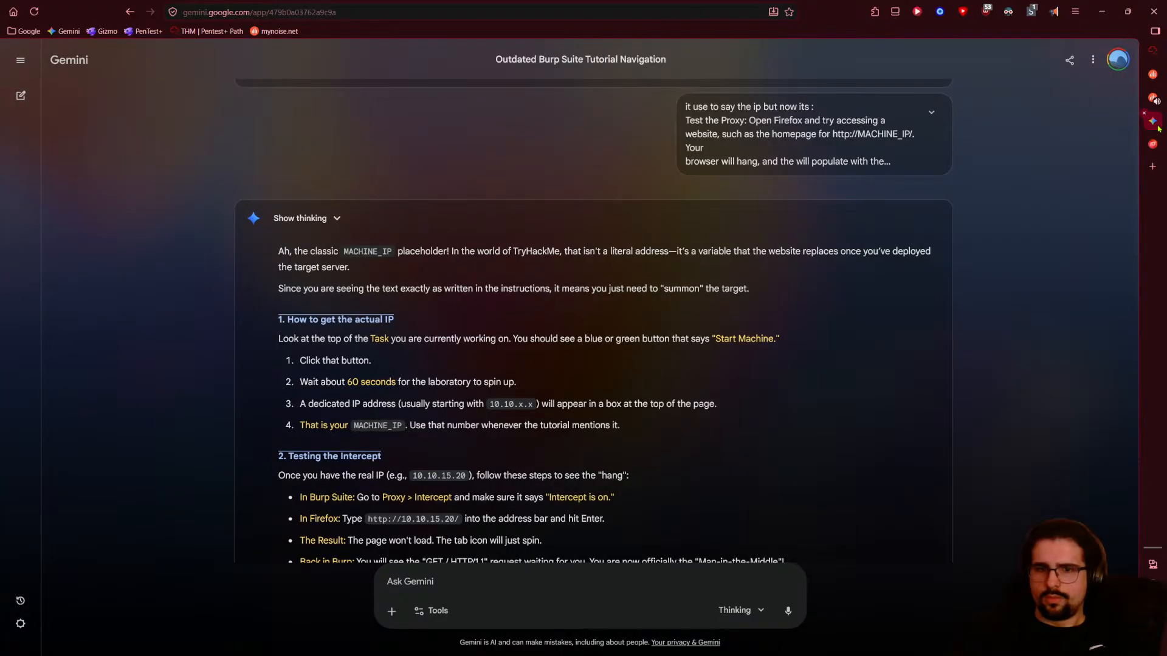
left_click(1156, 53)
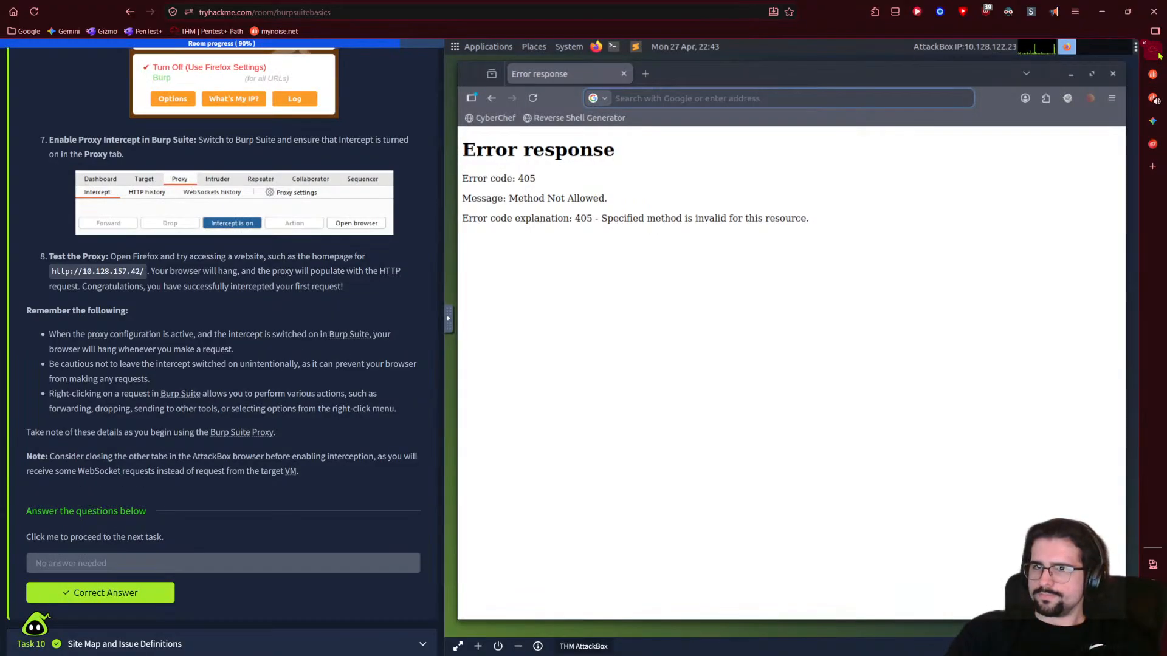
mouse_move(1159, 122)
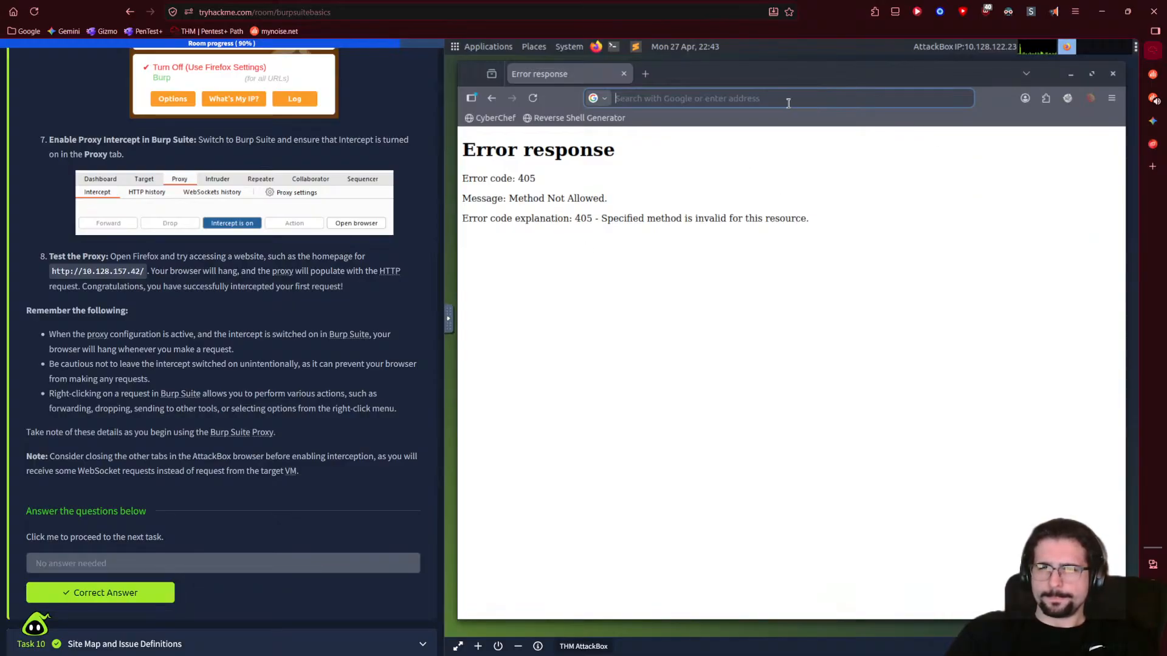
left_click(448, 319)
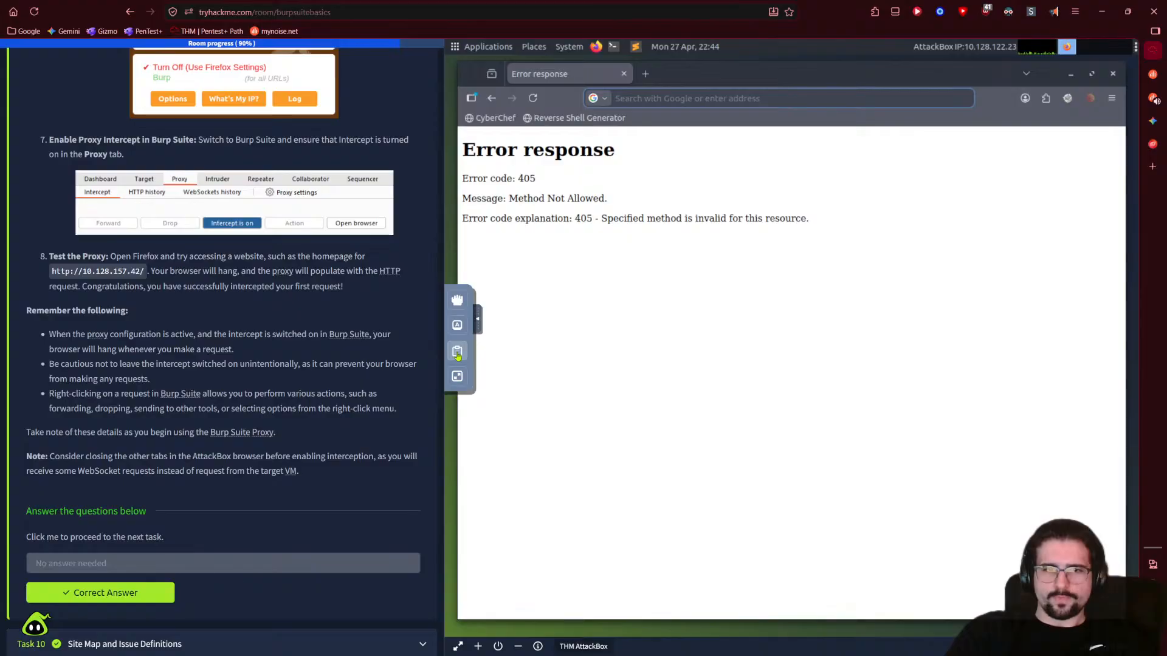
left_click(457, 351)
left_click(543, 352)
key("ctrl+v")
left_click(862, 398)
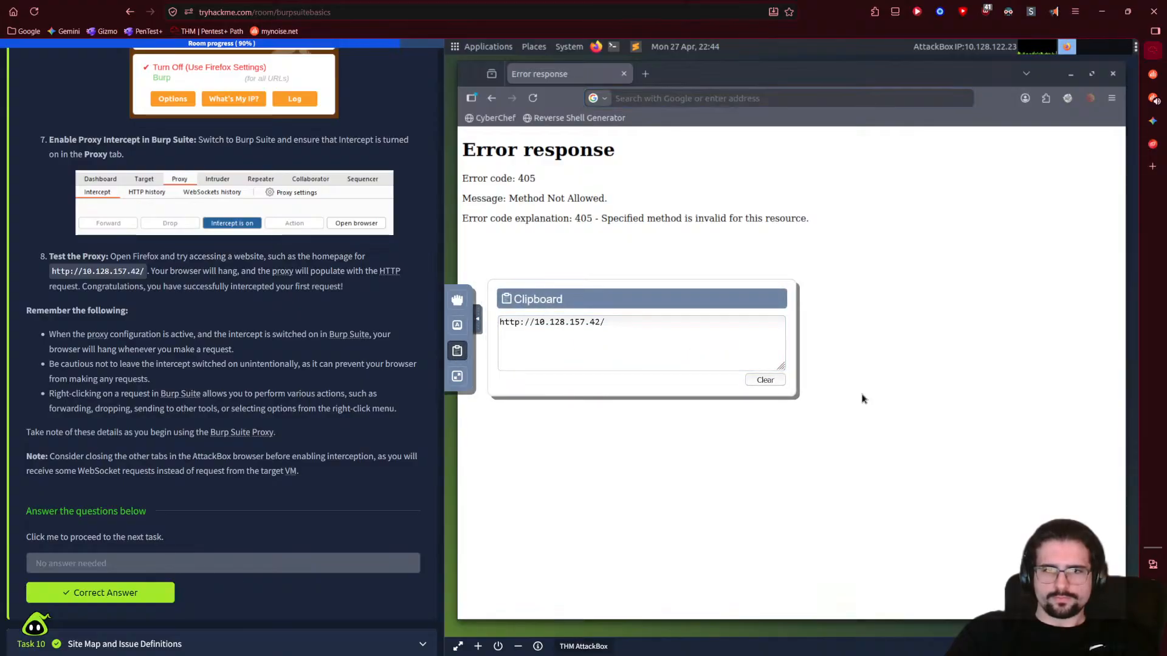
left_click(666, 98)
key("ctrl+v")
key("Return")
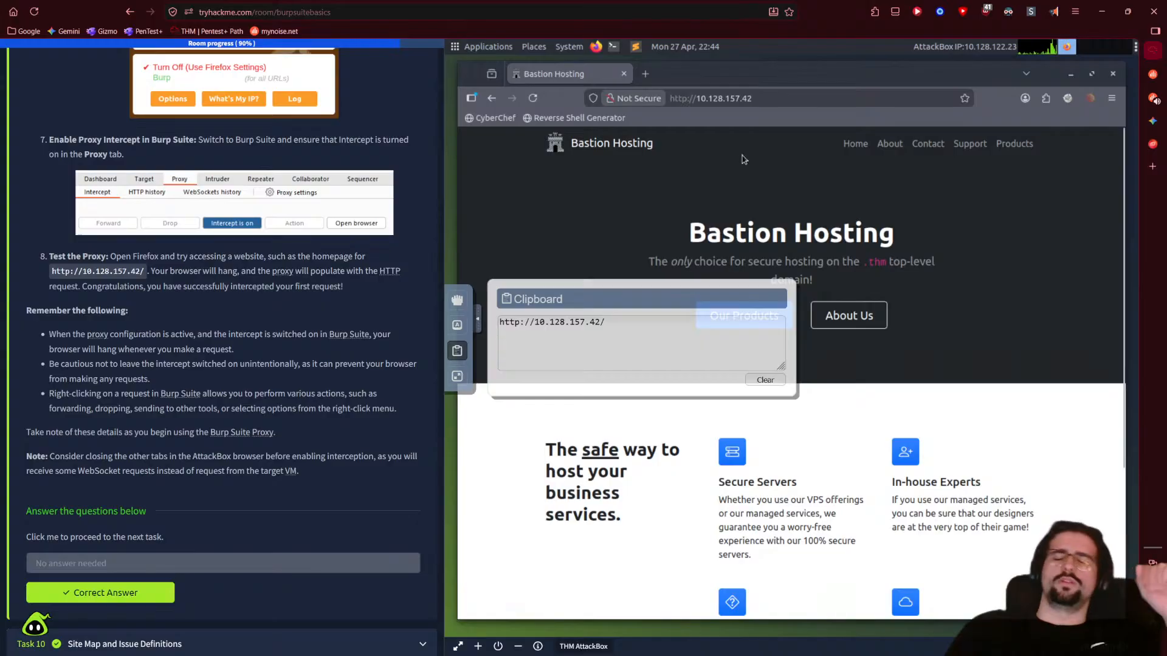
left_click(479, 322)
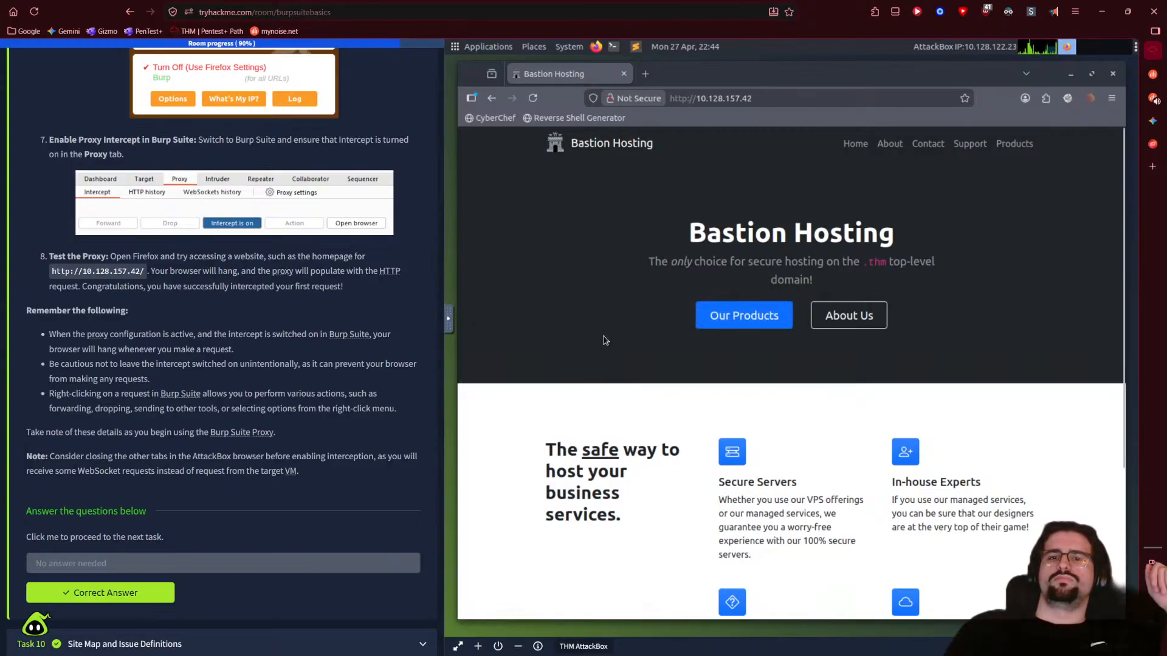
left_click(449, 328)
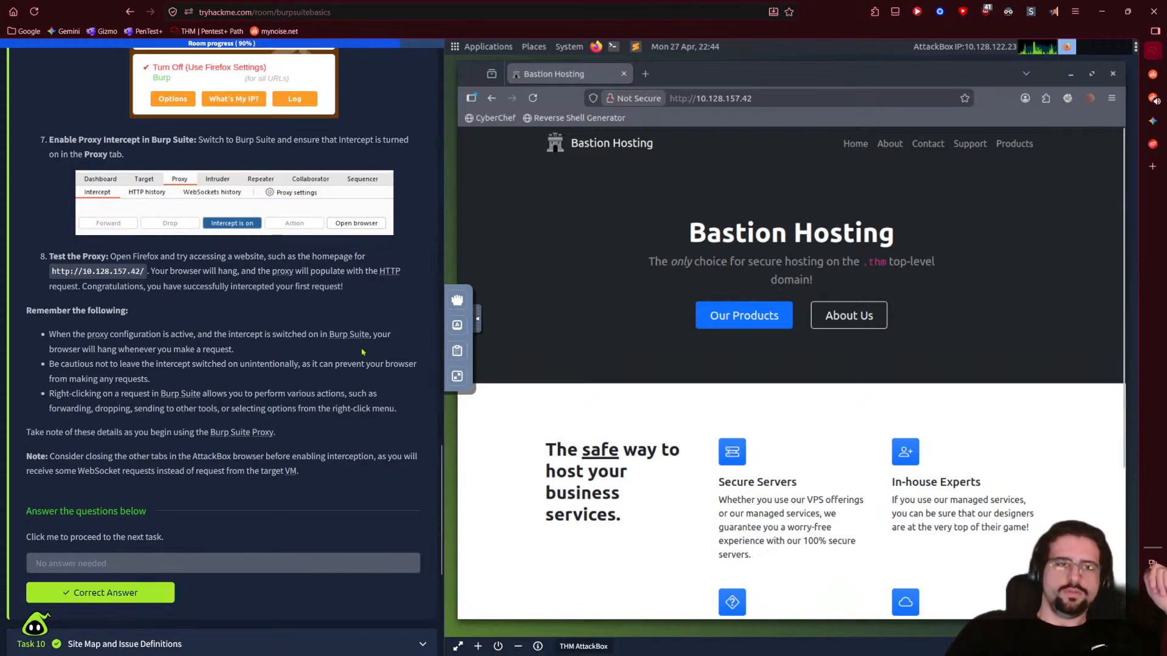
left_click(478, 325)
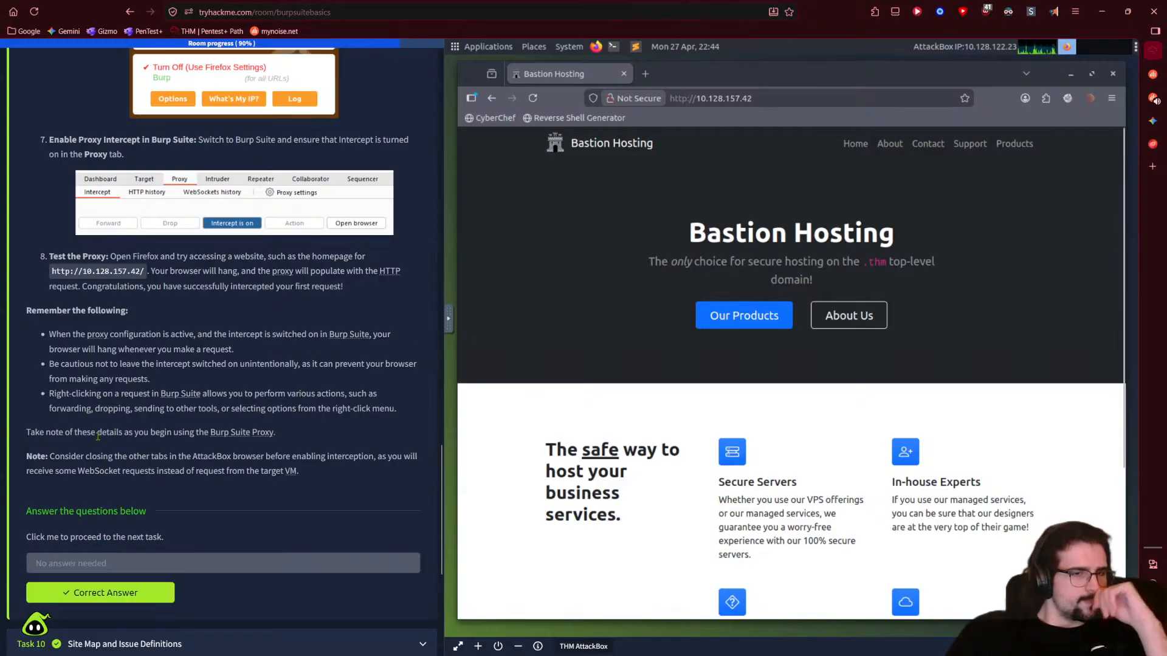
scroll(95, 431, "down", 5)
left_click(217, 522)
scroll(218, 519, "down", 3)
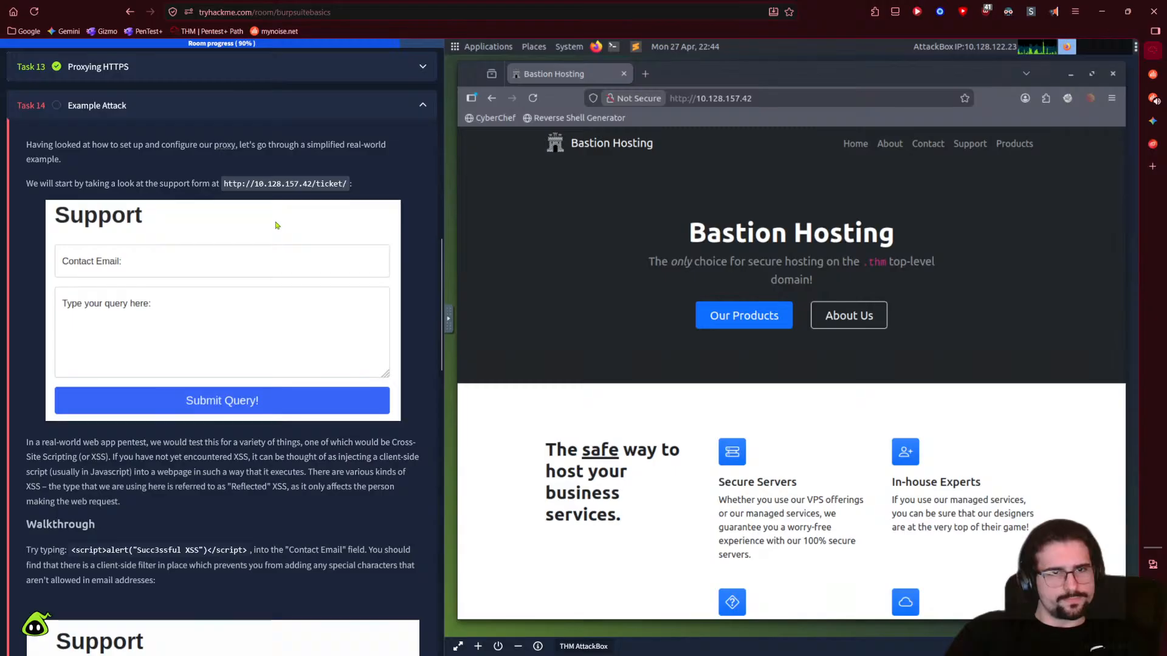
left_click_drag(225, 184, 336, 183)
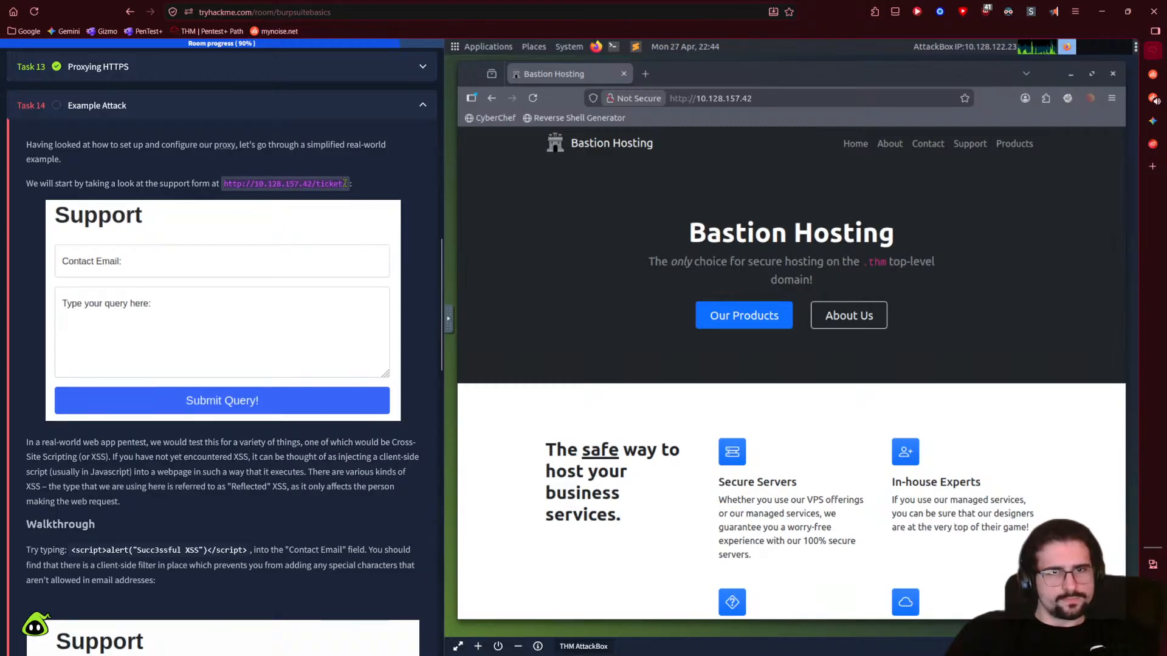
left_click(810, 96)
left_click(810, 96)
type("/ticket/")
key("Return")
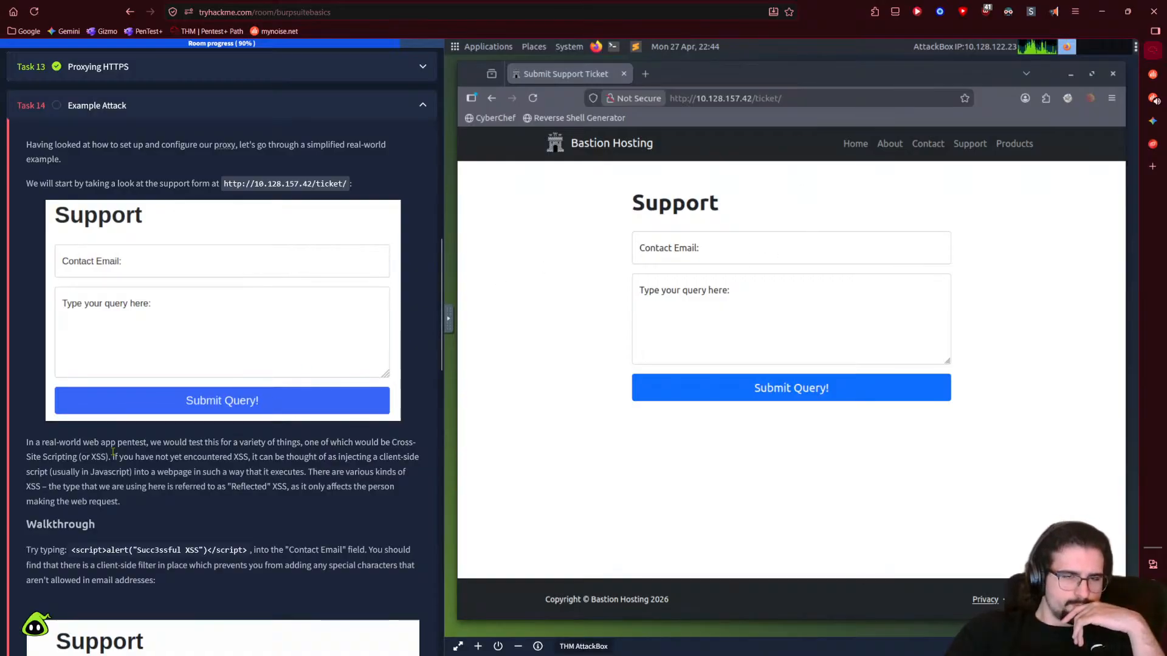
scroll(224, 456, "down", 1)
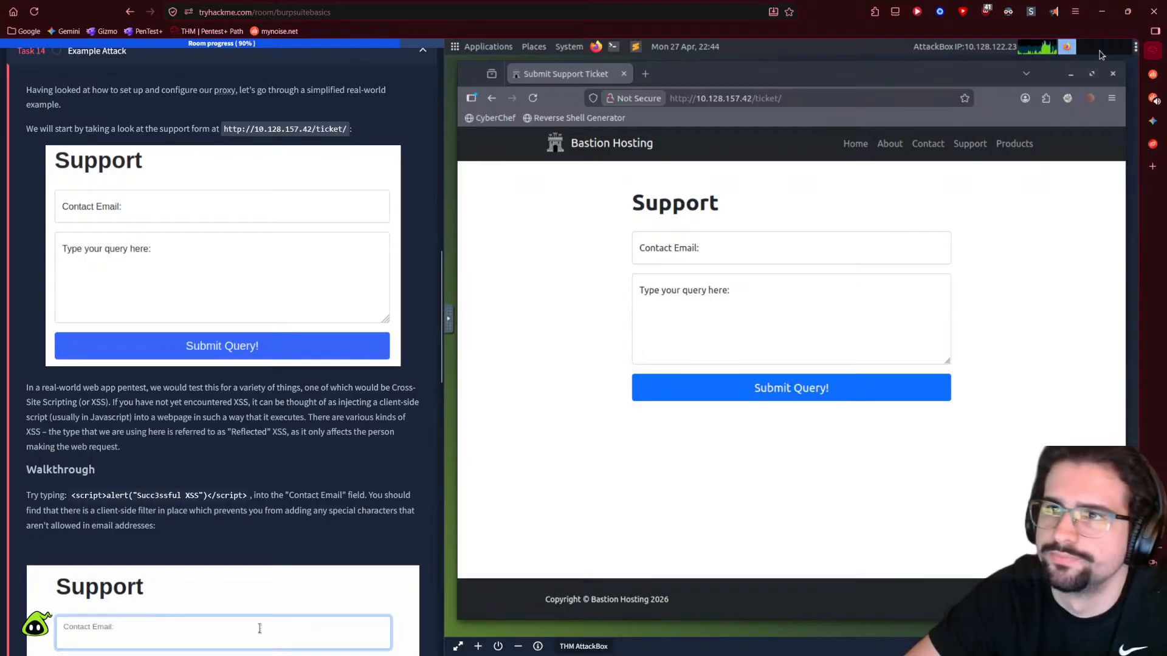
- Start and stop the read-aloud playback, then close the read-aloud panel
left_click(1053, 11)
left_click(850, 59)
left_click(1009, 41)
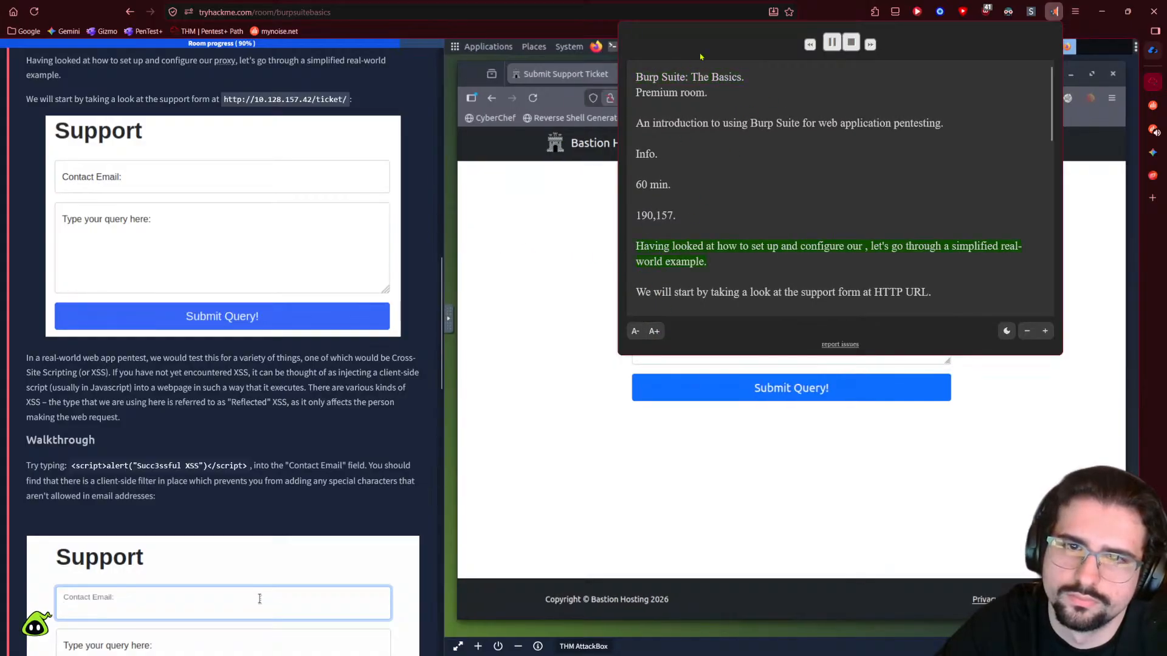
left_click(830, 44)
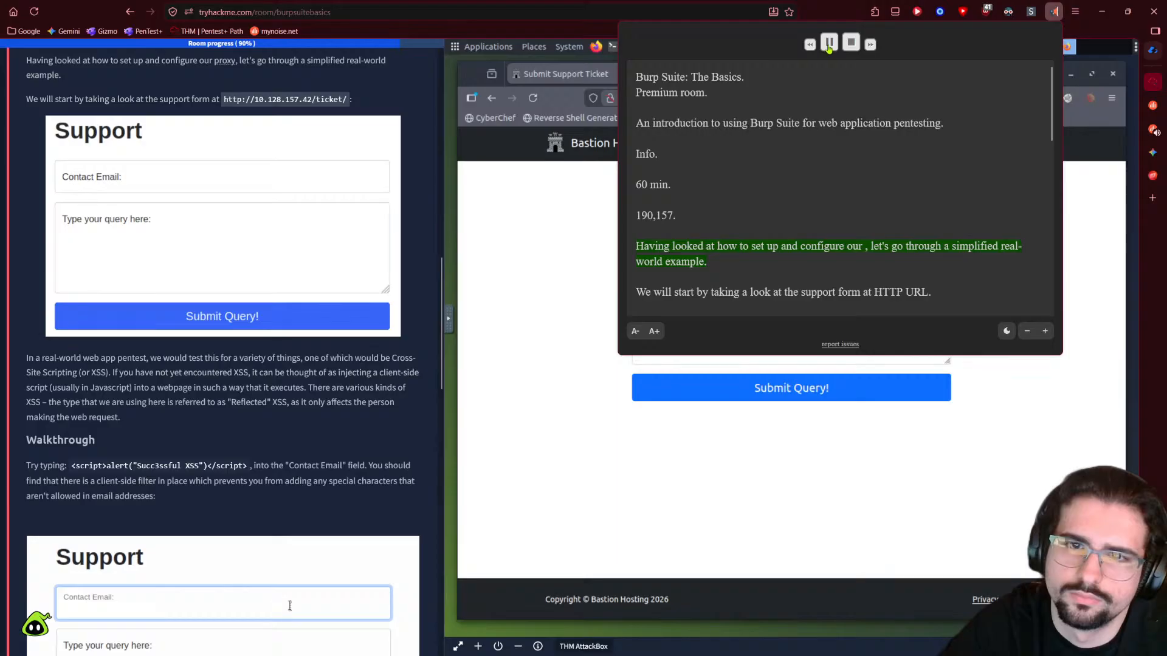
scroll(316, 313, "up", 1)
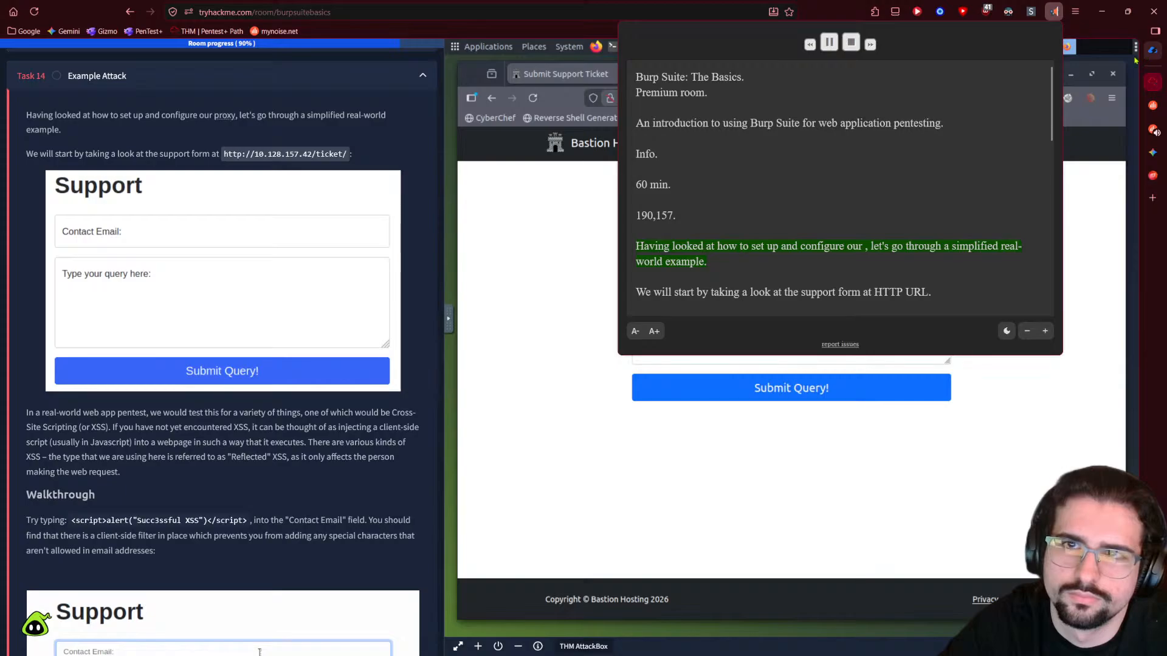
left_click(203, 322)
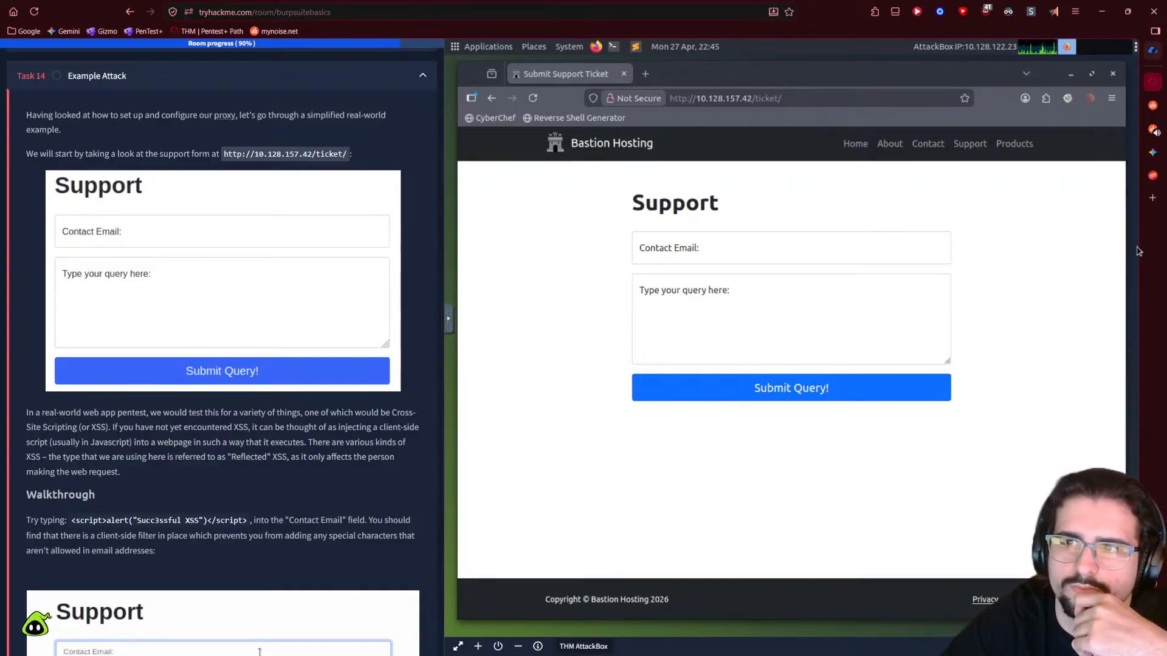
- Close the stray empty browser window and launch Burp Suite from the AttackBox dock
left_click_drag(1125, 293, 1126, 294)
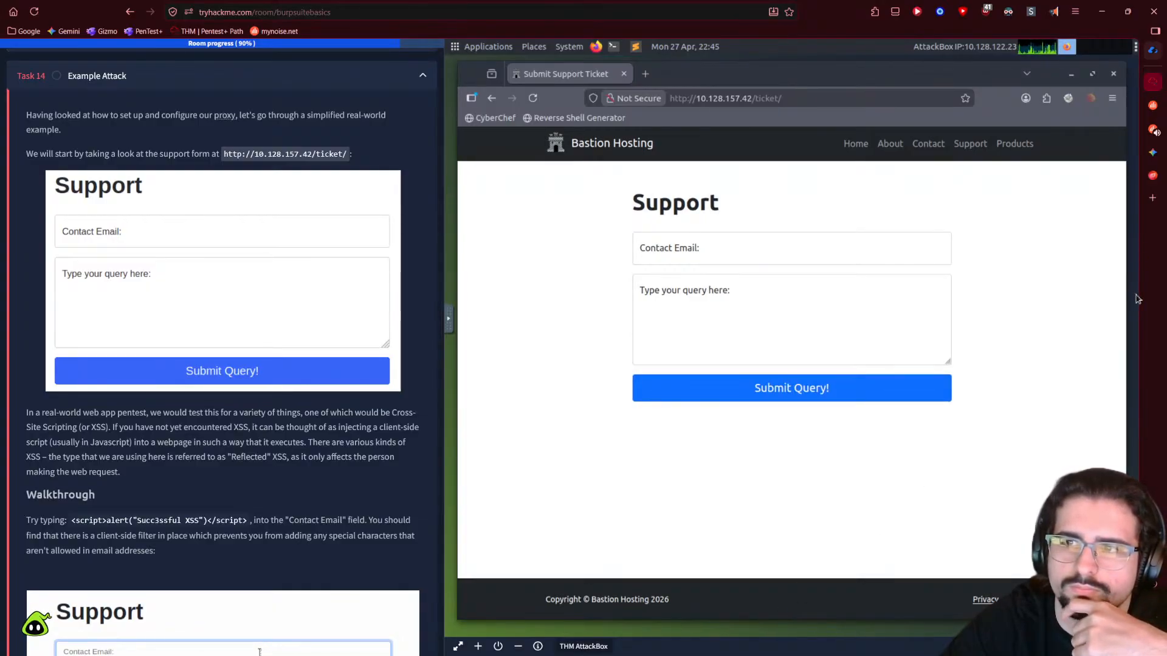
left_click_drag(955, 80, 938, 132)
left_click(624, 76)
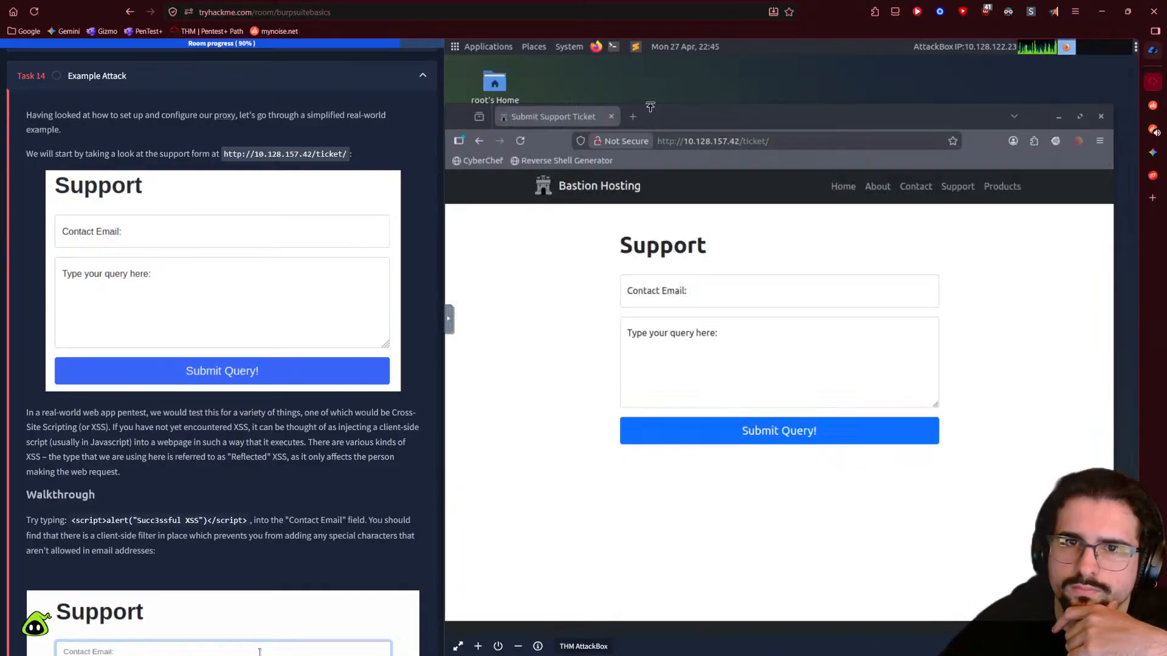
left_click_drag(721, 163, 762, 521)
left_click(1117, 373)
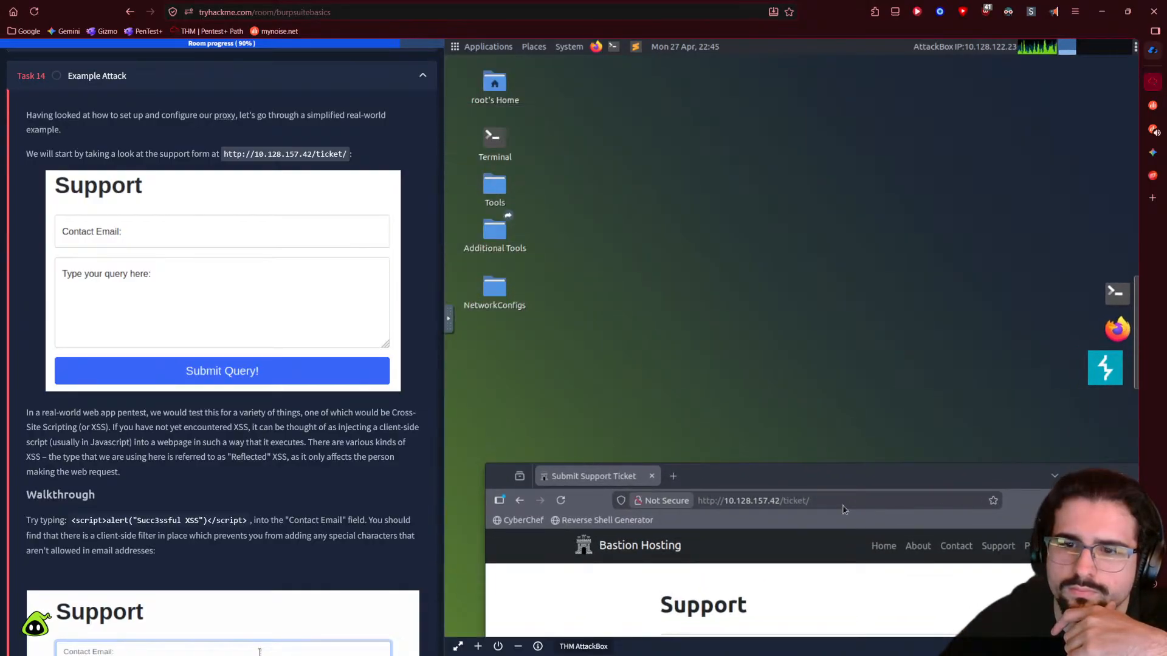
mouse_move(804, 467)
left_mouse_down()
mouse_move(810, 90)
mouse_move(764, 120)
mouse_move(764, 82)
mouse_move(778, 81)
left_mouse_up()
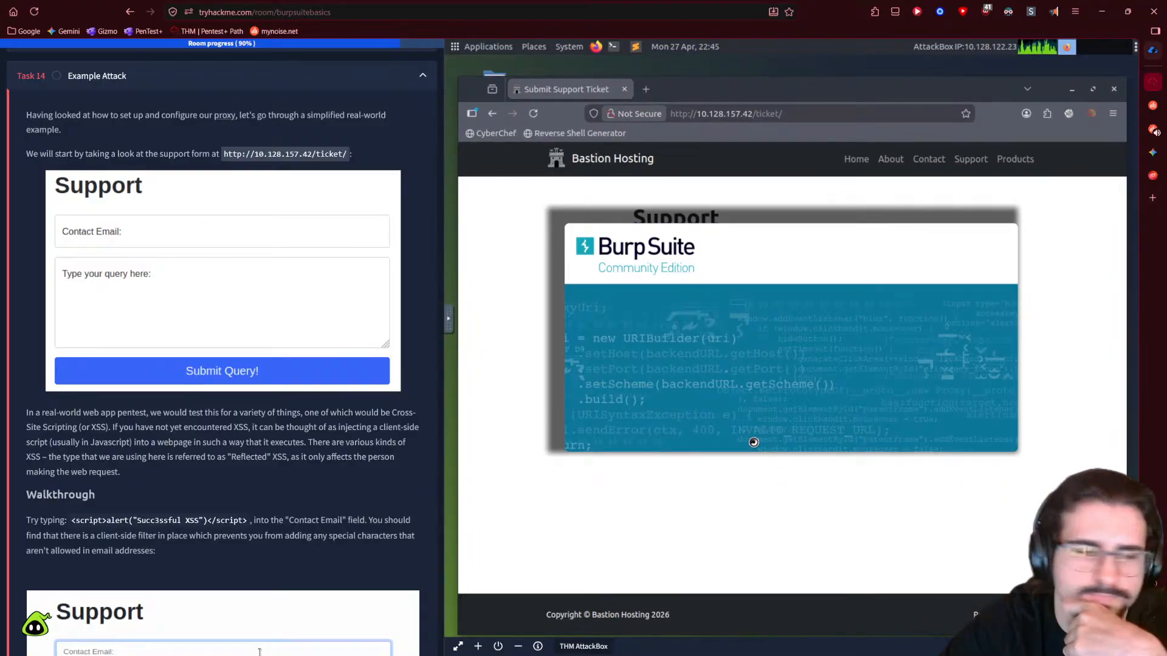
- Scroll down the task text and select the XSS test payload
scroll(277, 445, "down", 1)
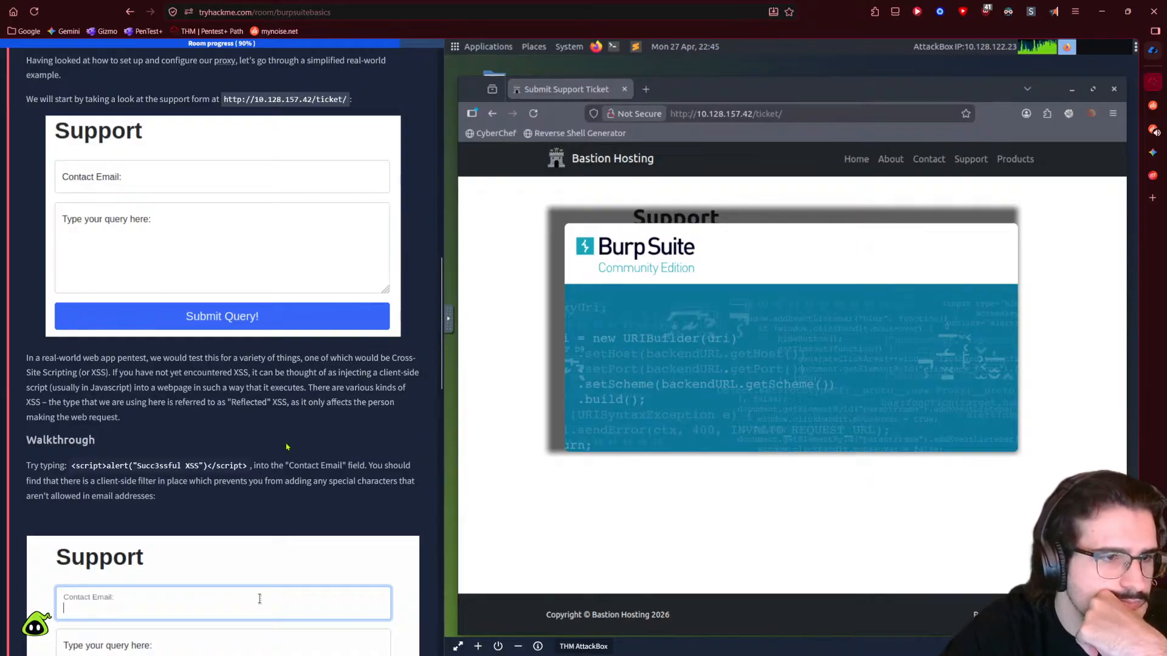
scroll(288, 448, "down", 1)
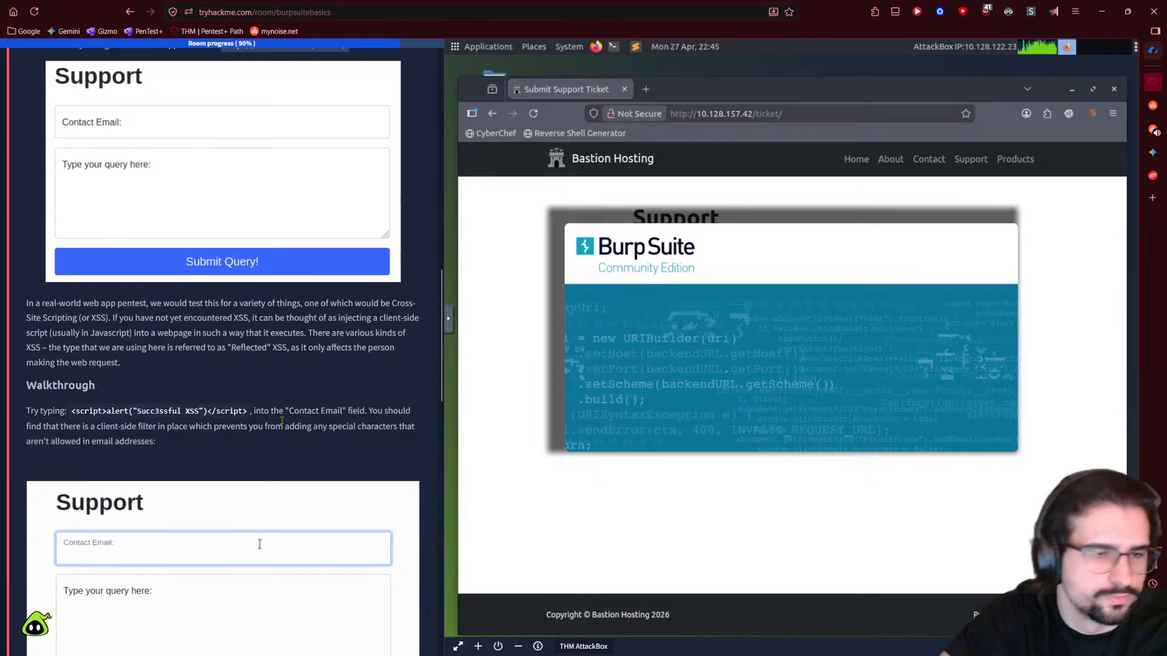
scroll(427, 418, "down", 1)
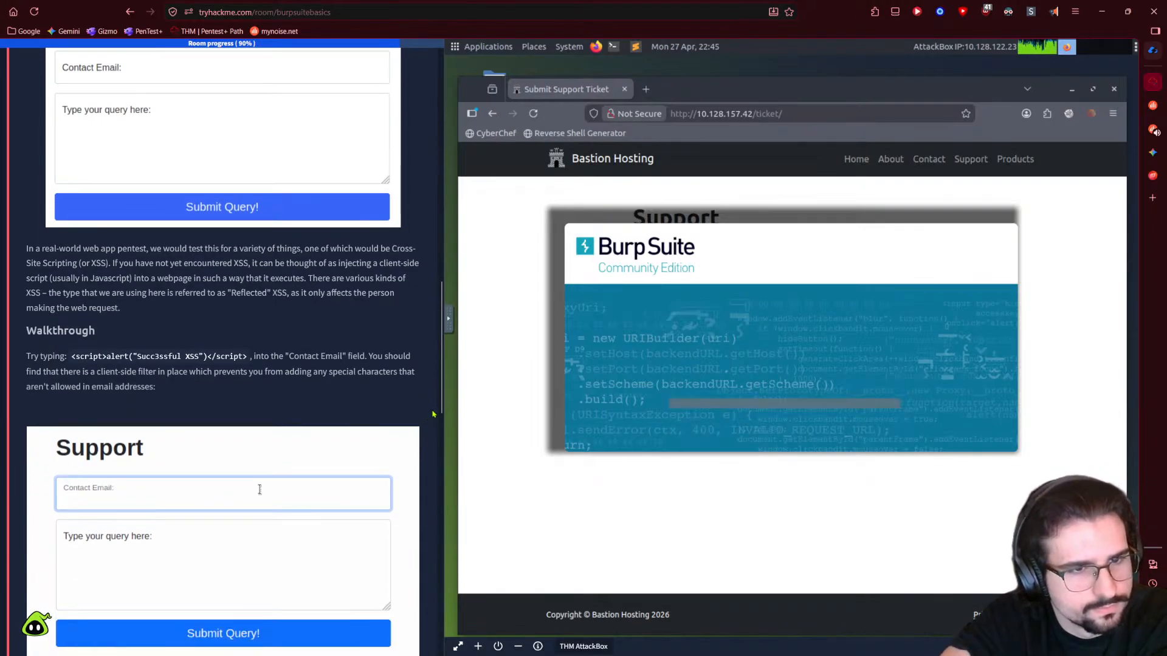
scroll(433, 414, "down", 1)
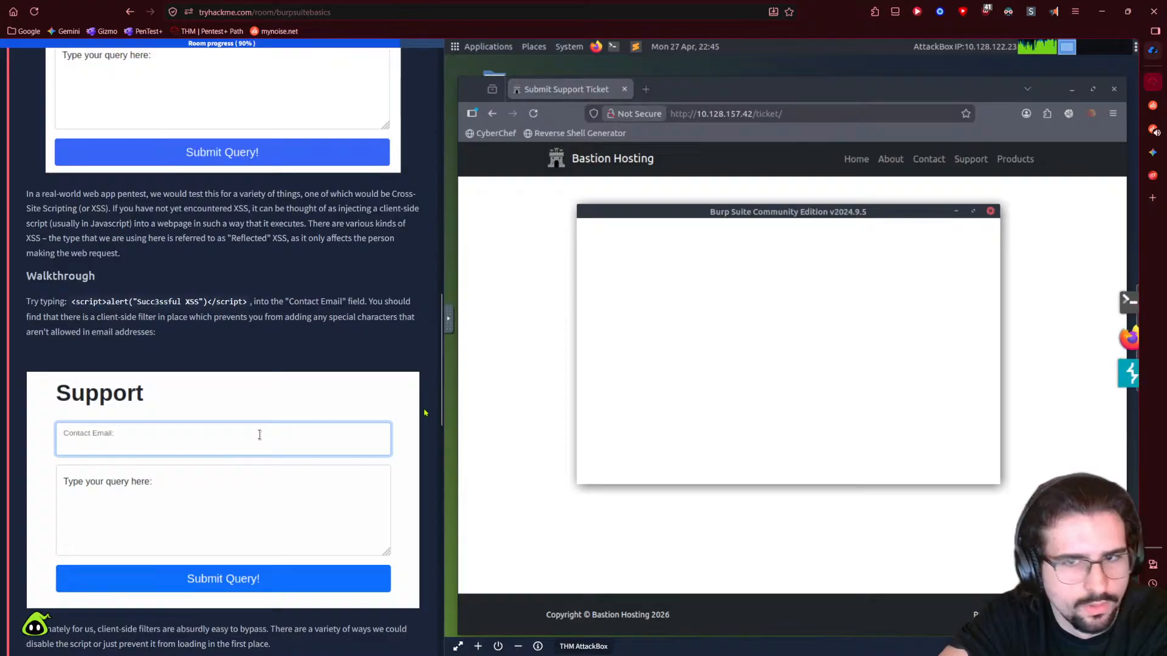
left_click_drag(73, 302, 256, 302)
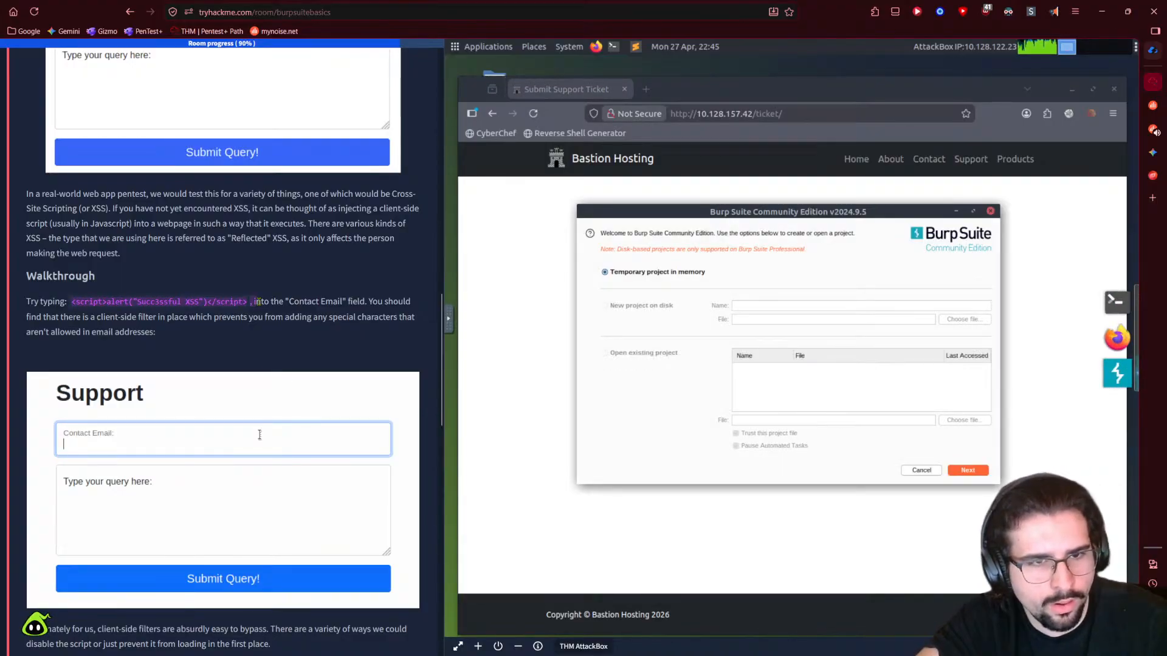
left_click(259, 438)
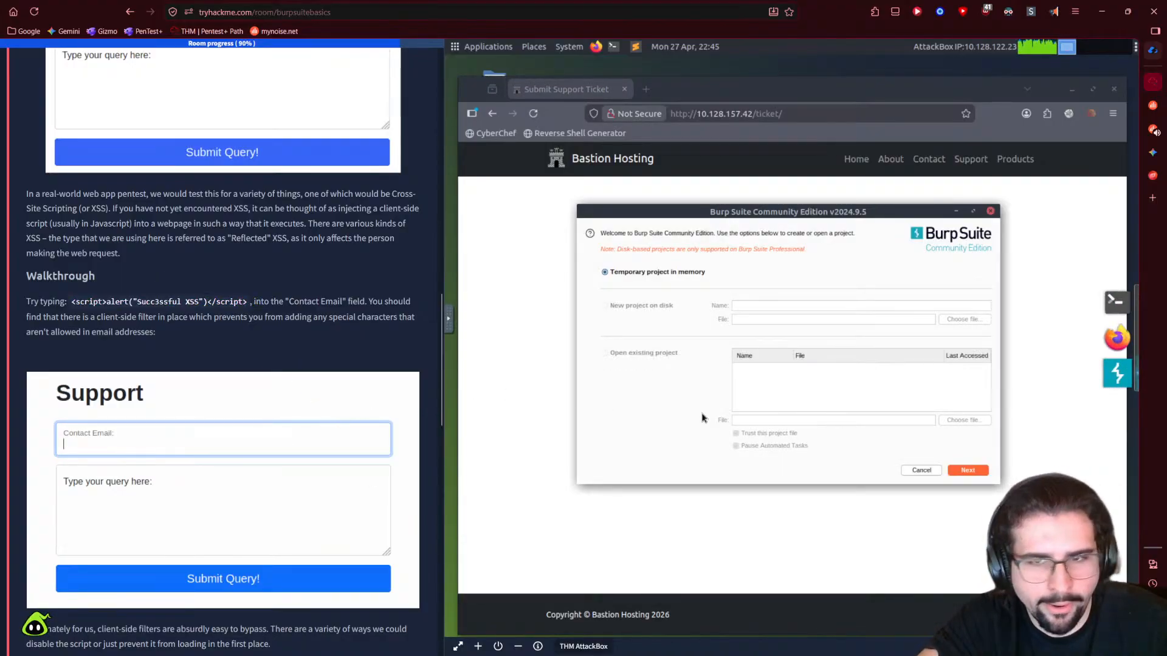
- Start Burp Suite with a temporary project, answering No to the cancel prompt
left_click(977, 473)
left_click(977, 473)
left_click(977, 474)
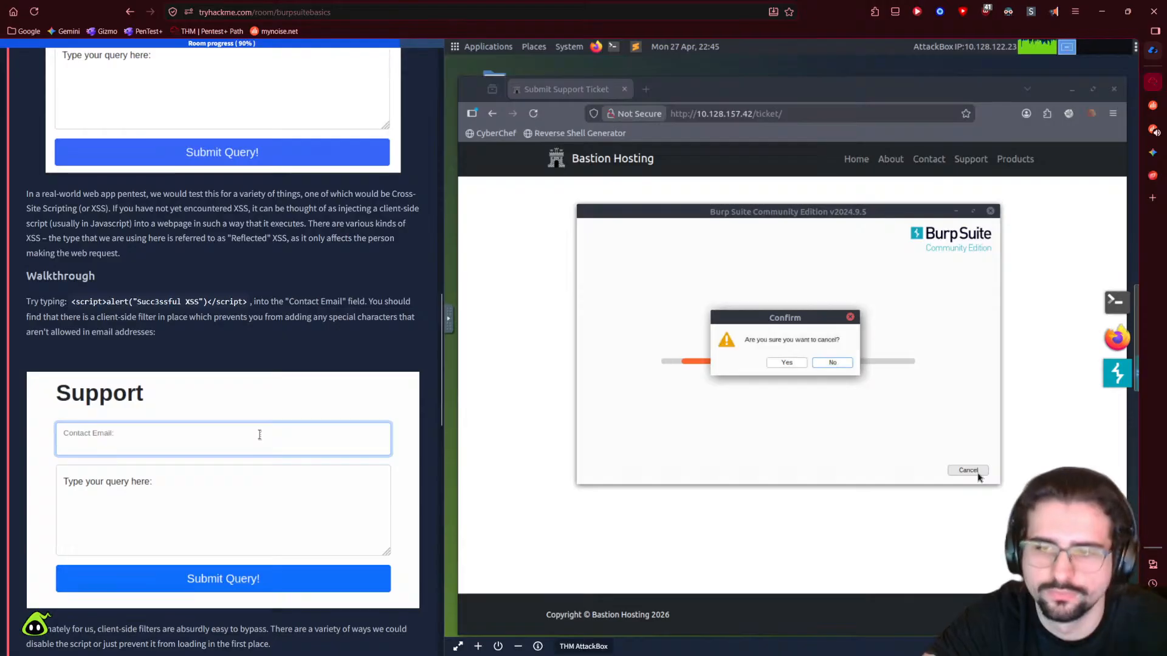
left_click(835, 361)
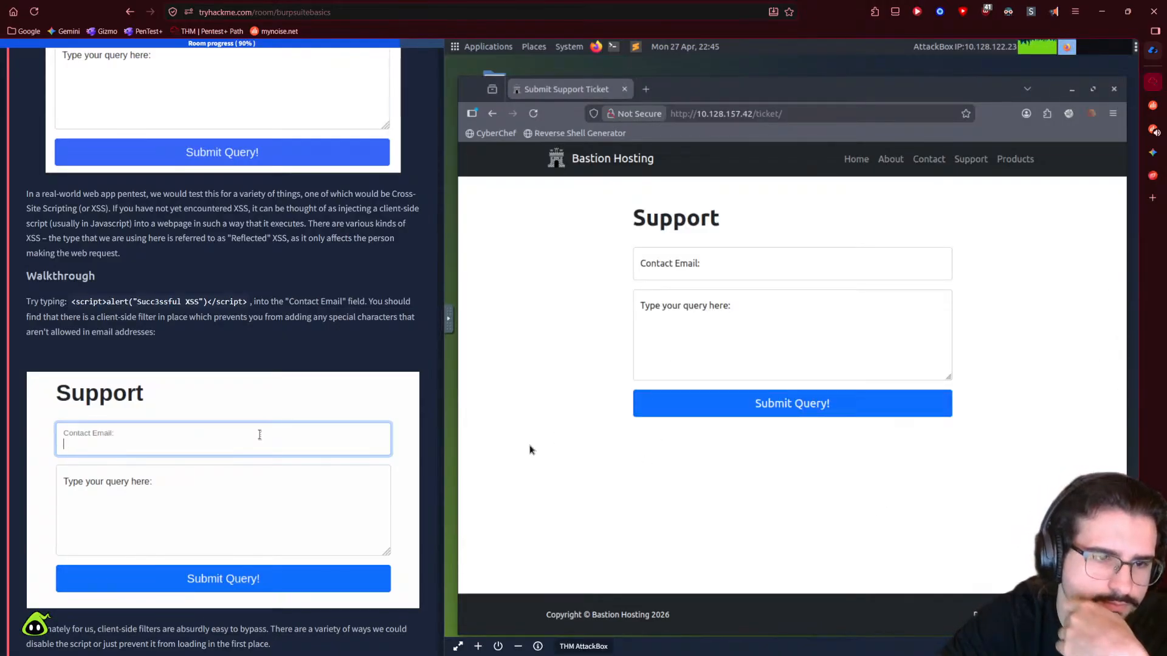
- Enter "http" in the Support form's Contact Email field
scroll(289, 449, "down", 1)
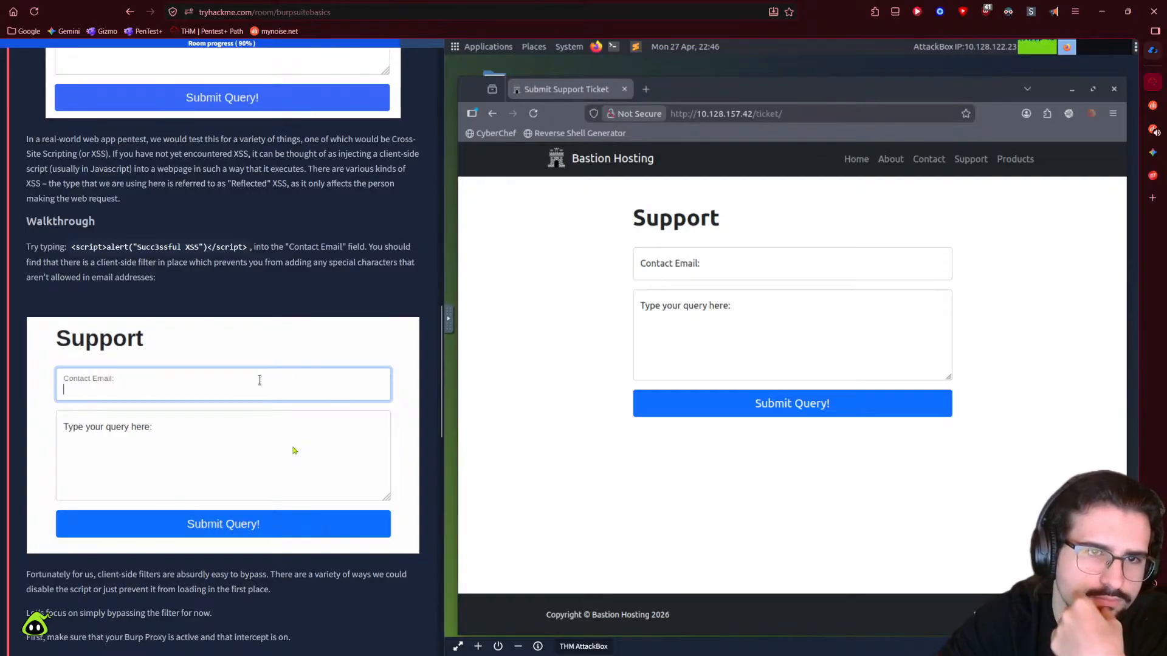
left_click(694, 275)
type("httphtt")
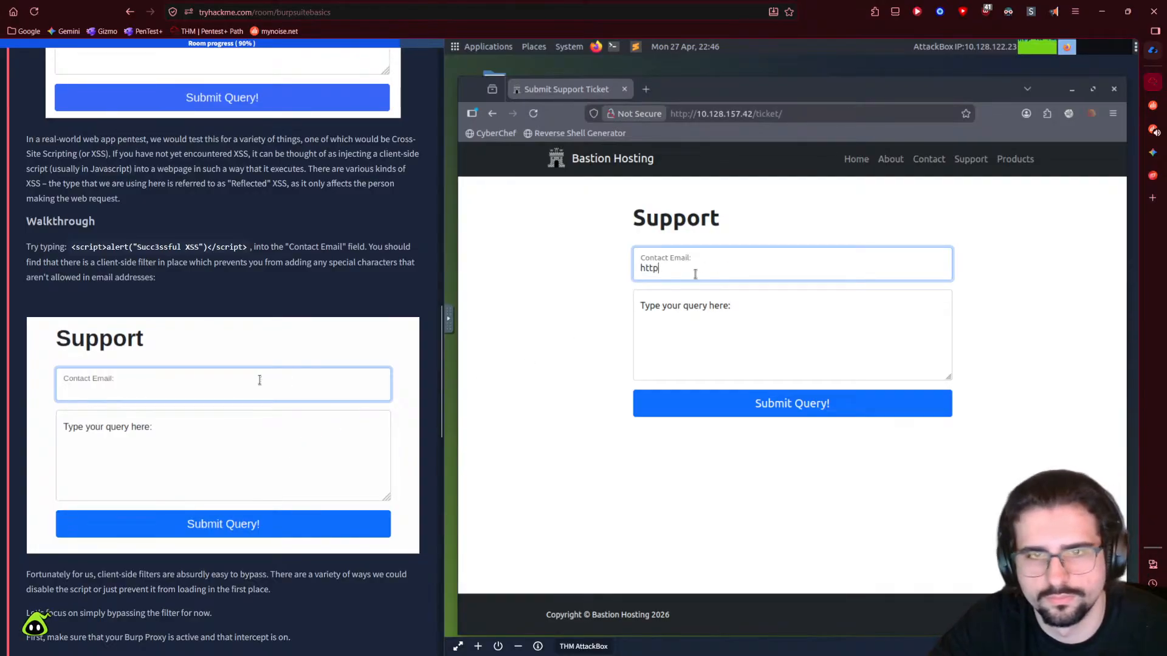
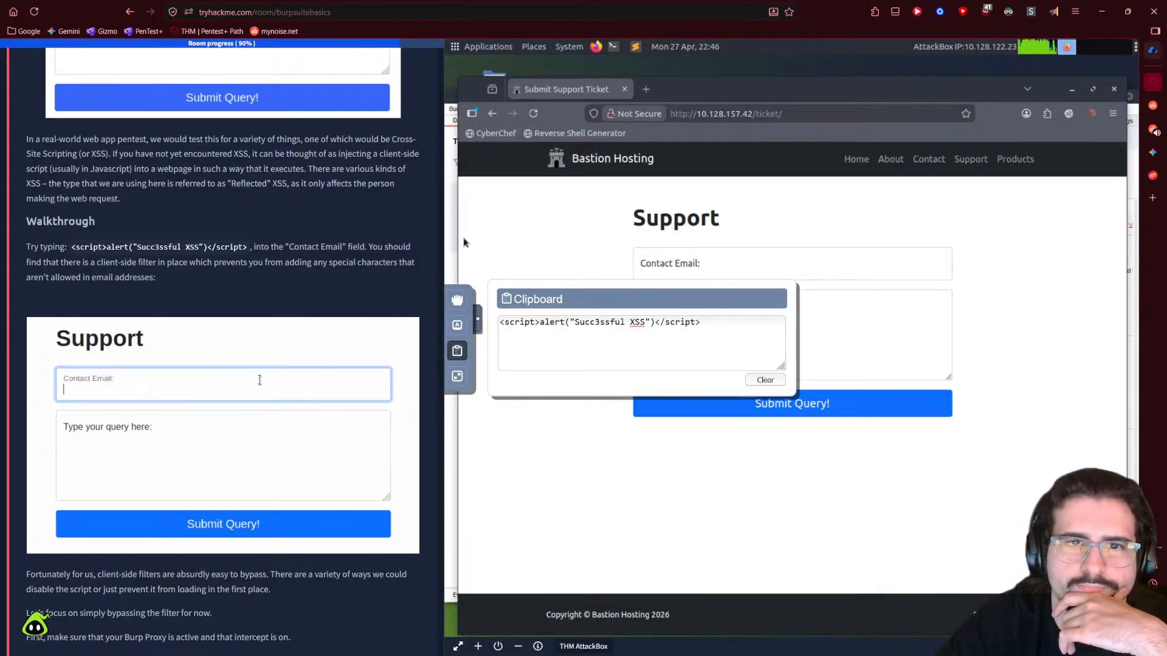
- Close the noVNC clipboard panel and open Burp's Target > Scope settings, with empty include and exclude lists
left_click(477, 319)
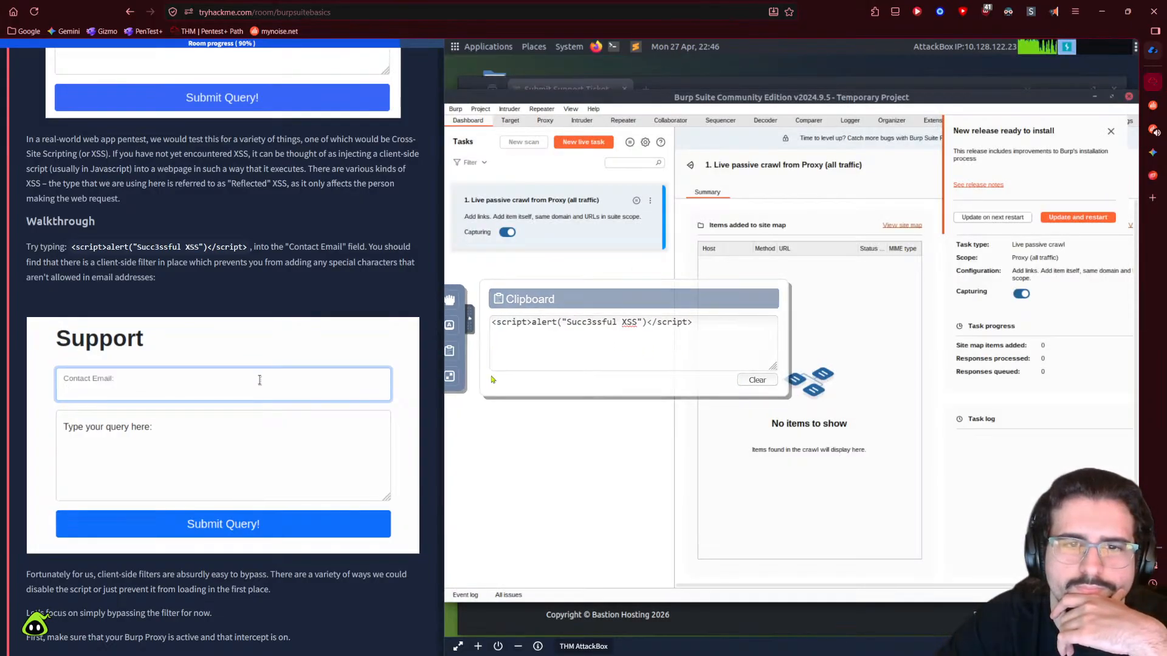
left_click(510, 121)
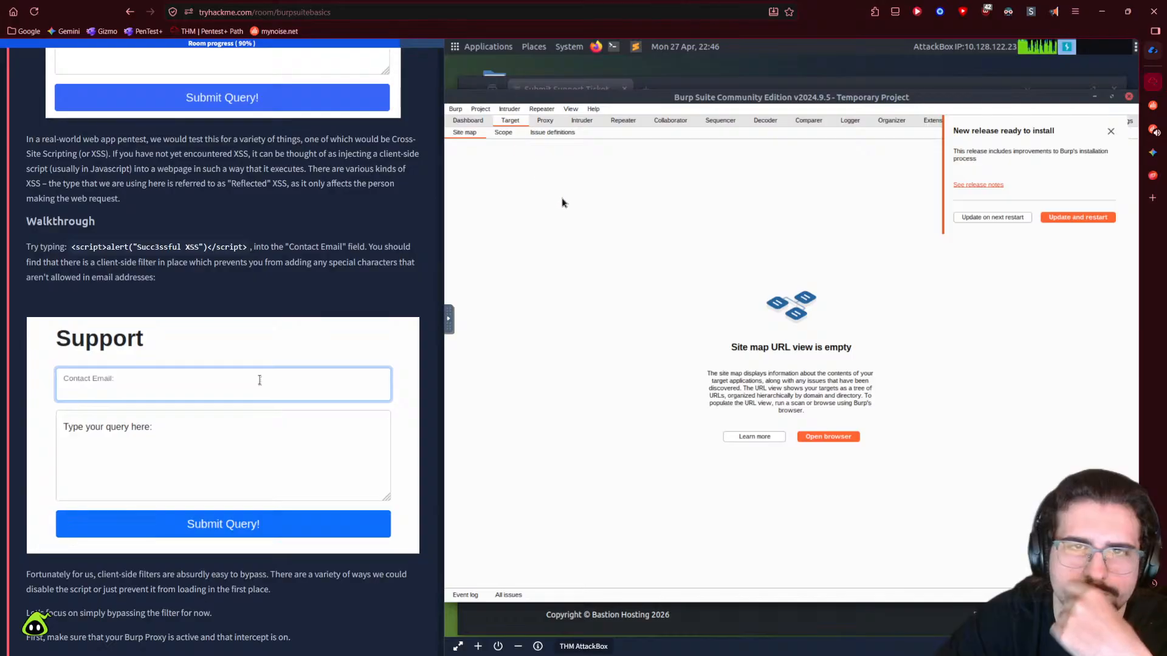
left_click(545, 120)
left_click(581, 120)
left_click(510, 121)
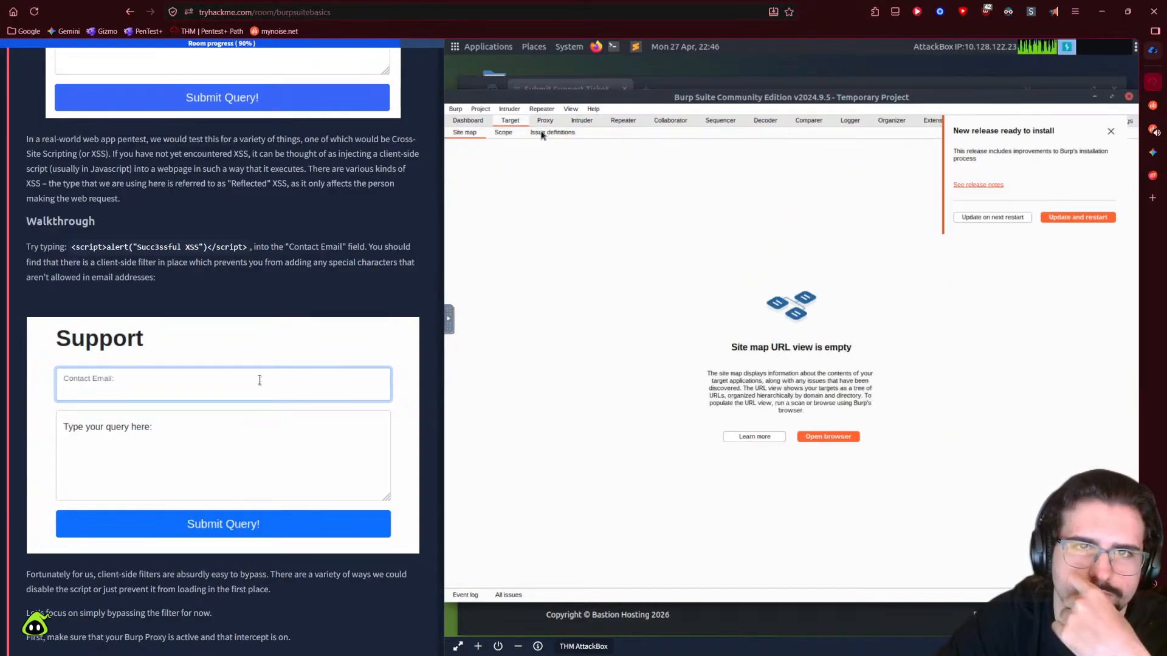
left_click(503, 133)
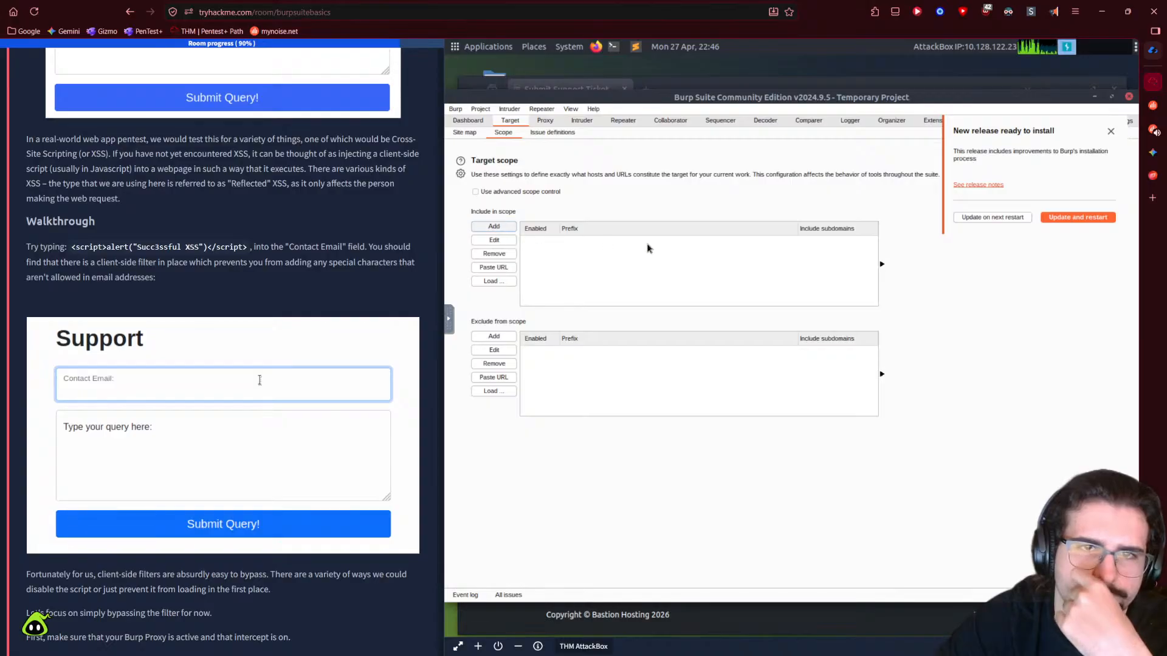
- Expand the room's Scoping and Targeting task instructions and read down through them
scroll(273, 365, "up", 10)
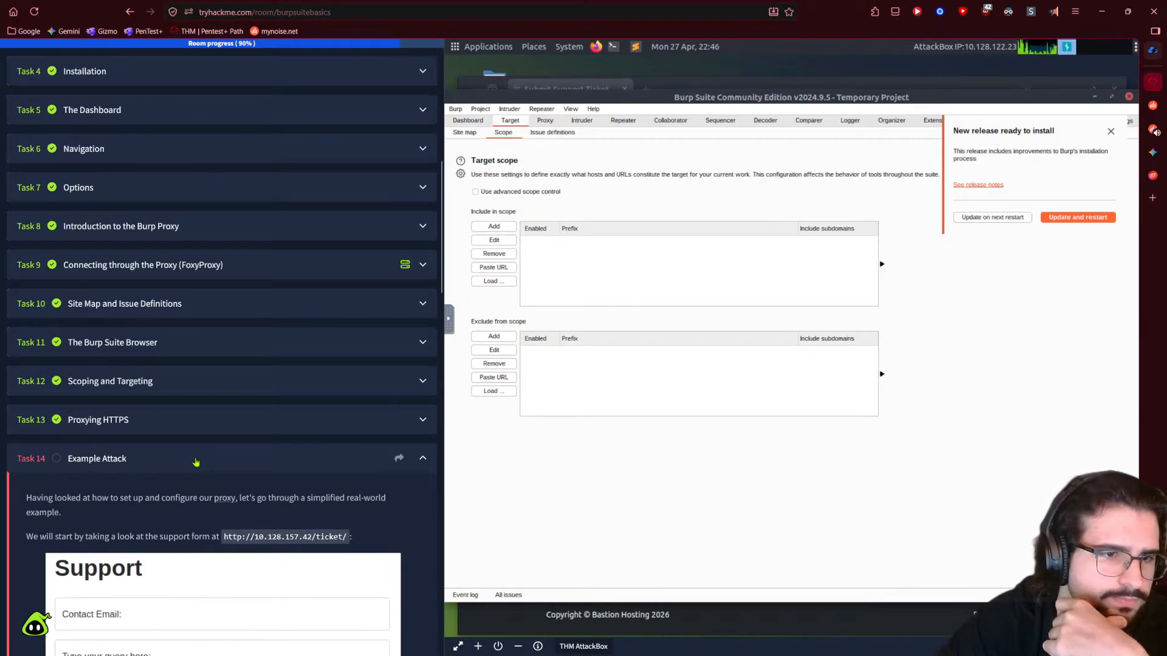
left_click(152, 381)
scroll(161, 425, "down", 5)
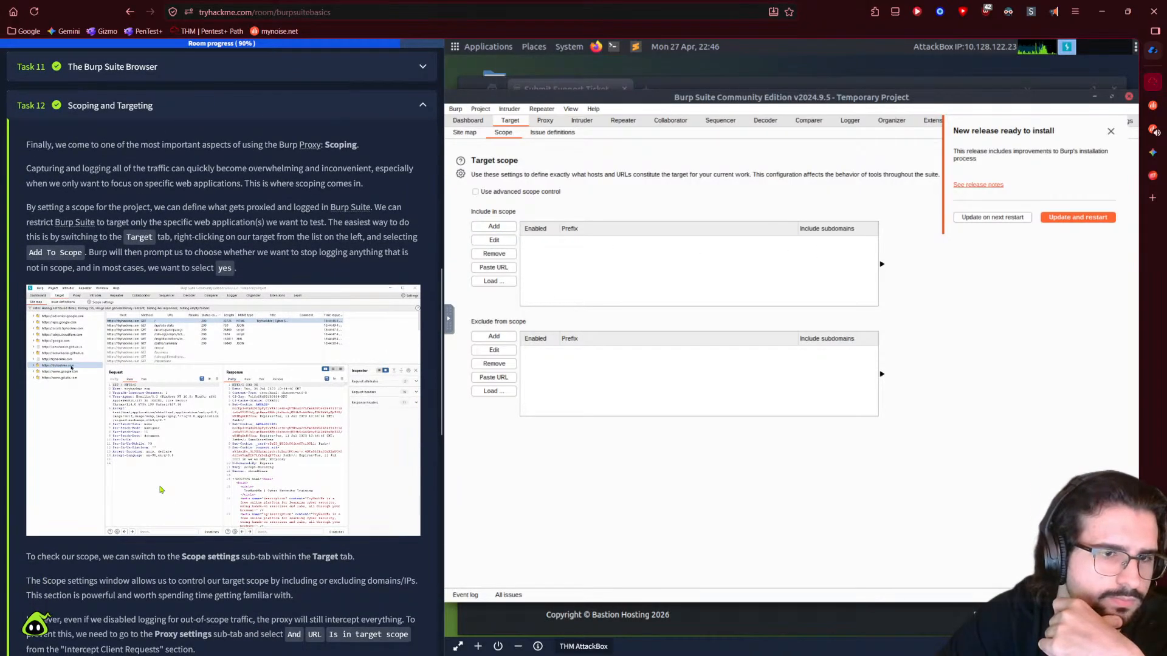
scroll(160, 487, "down", 2)
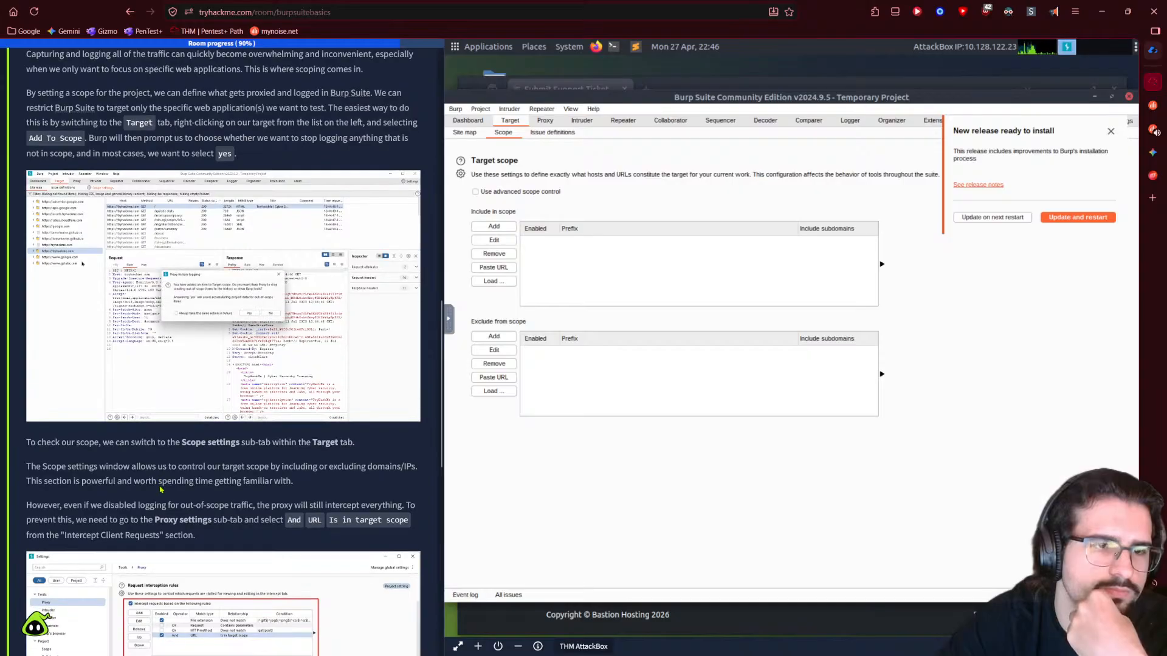
scroll(160, 486, "down", 4)
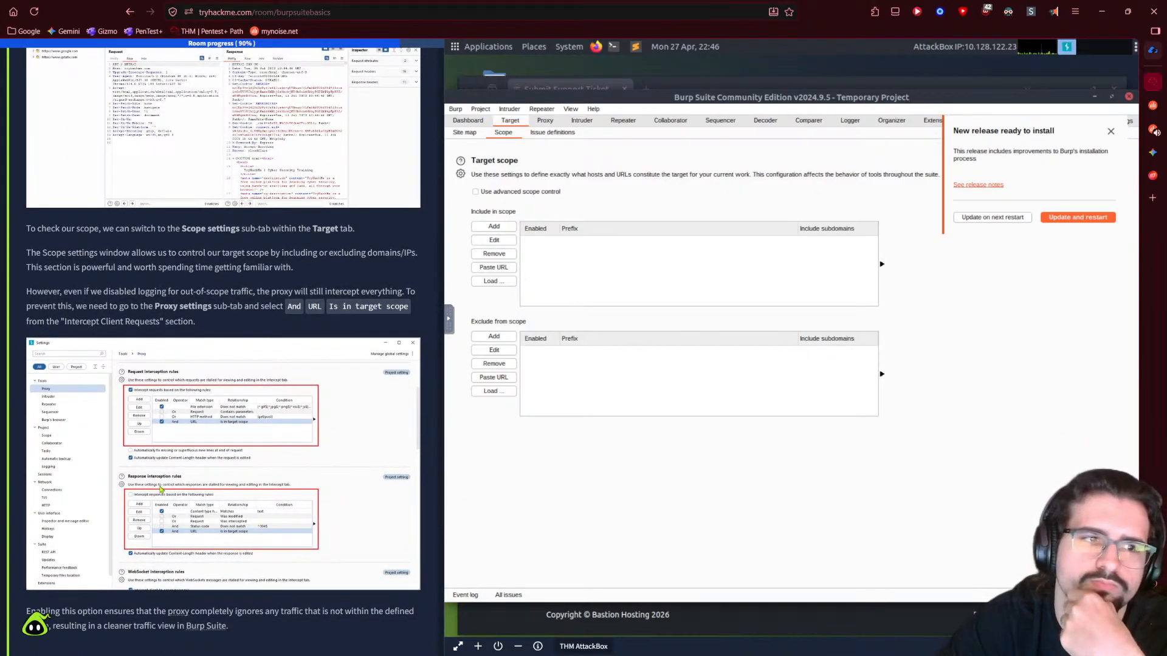
scroll(160, 488, "down", 2)
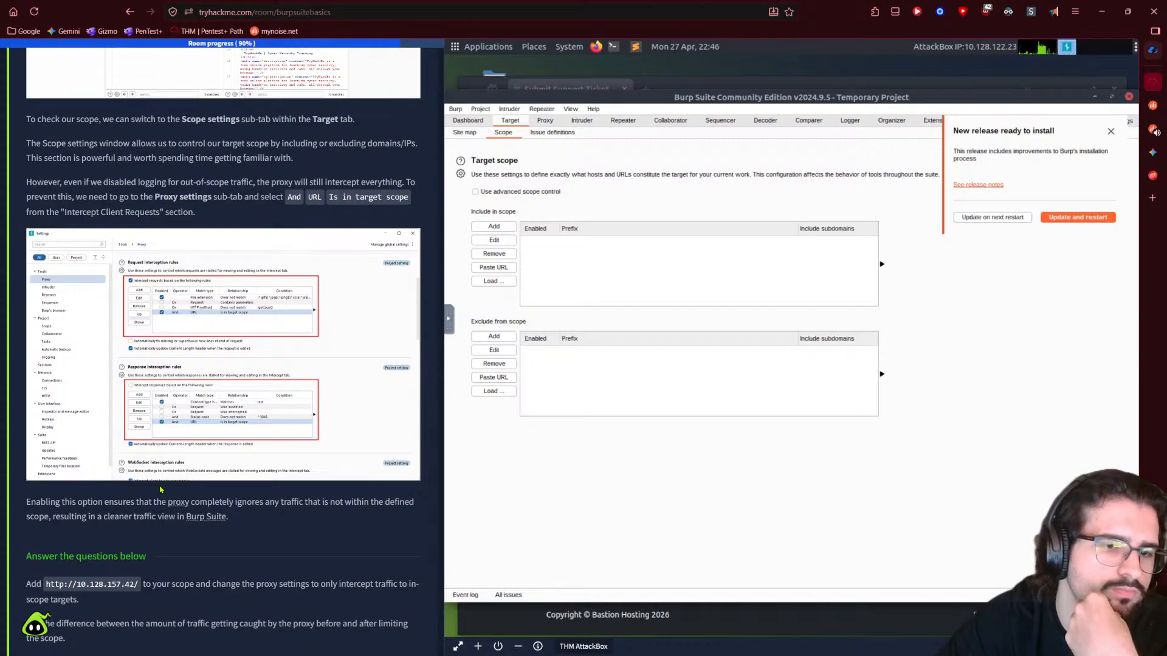
scroll(160, 488, "down", 3)
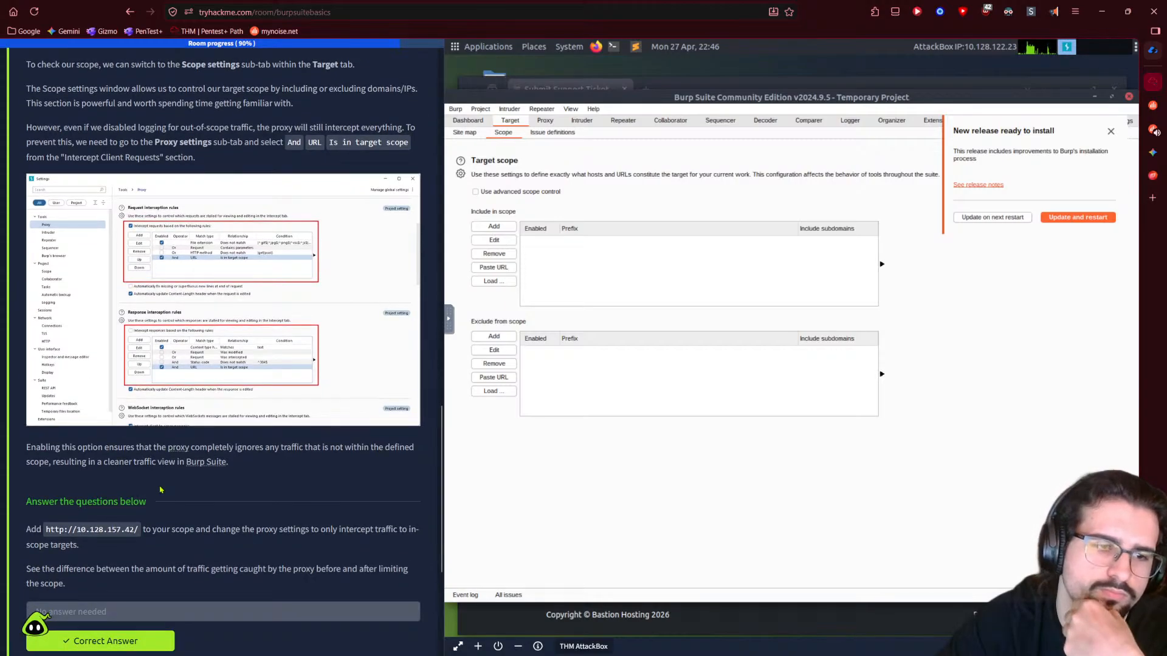
- Start a new in-scope prefix and clear the XSS text that was pasted instead of the URL
left_click_drag(45, 419, 140, 420)
key("ctrl+c")
left_click(493, 226)
left_click(715, 336)
type("<script>alert(\"Succ3ssful XSS\")</script>")
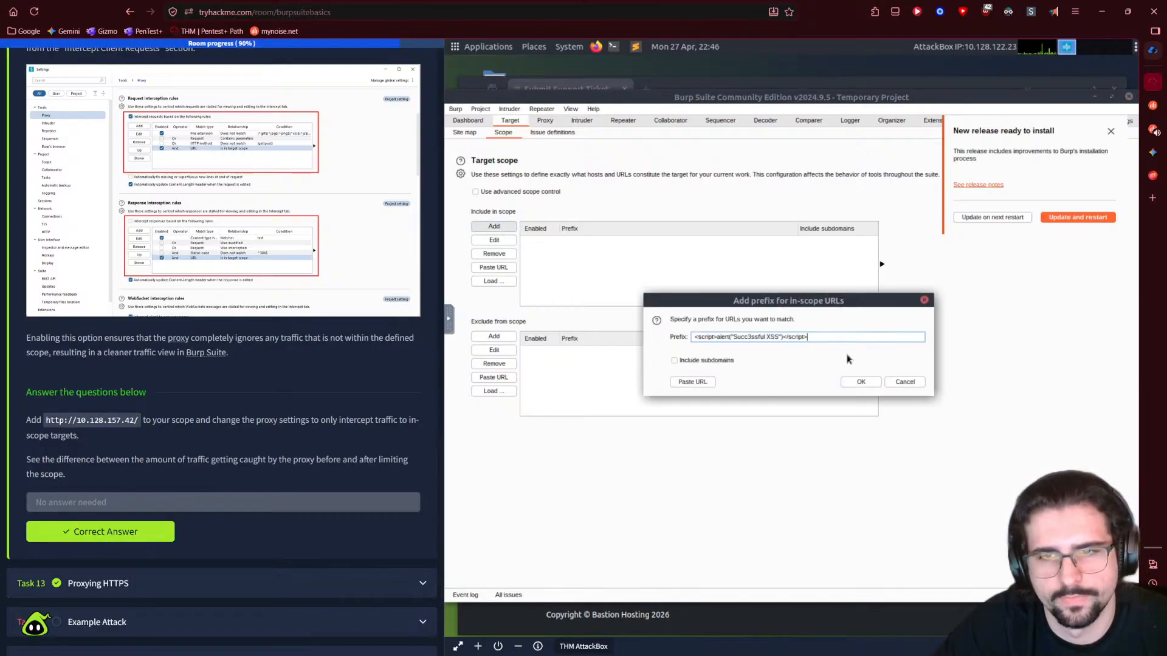
left_click_drag(810, 336, 706, 328)
key("BackSpace")
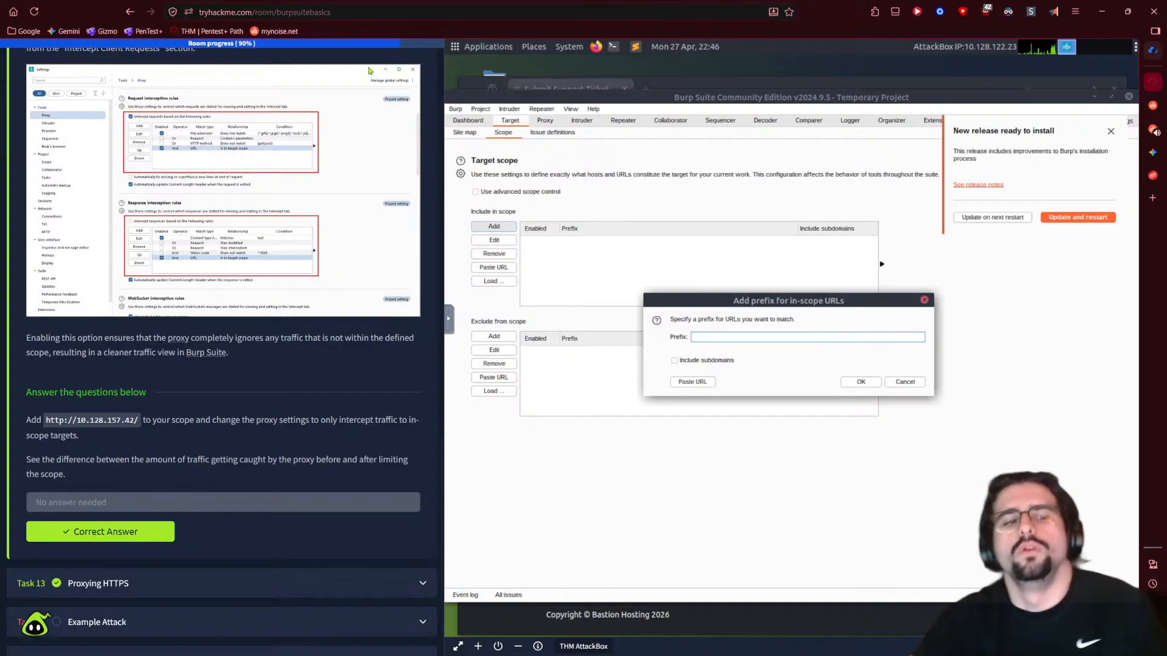
- Copy the target URL into the remote desktop's shared clipboard and return to the prefix dialog
left_click(122, 420)
left_click(486, 312)
mouse_move(462, 328)
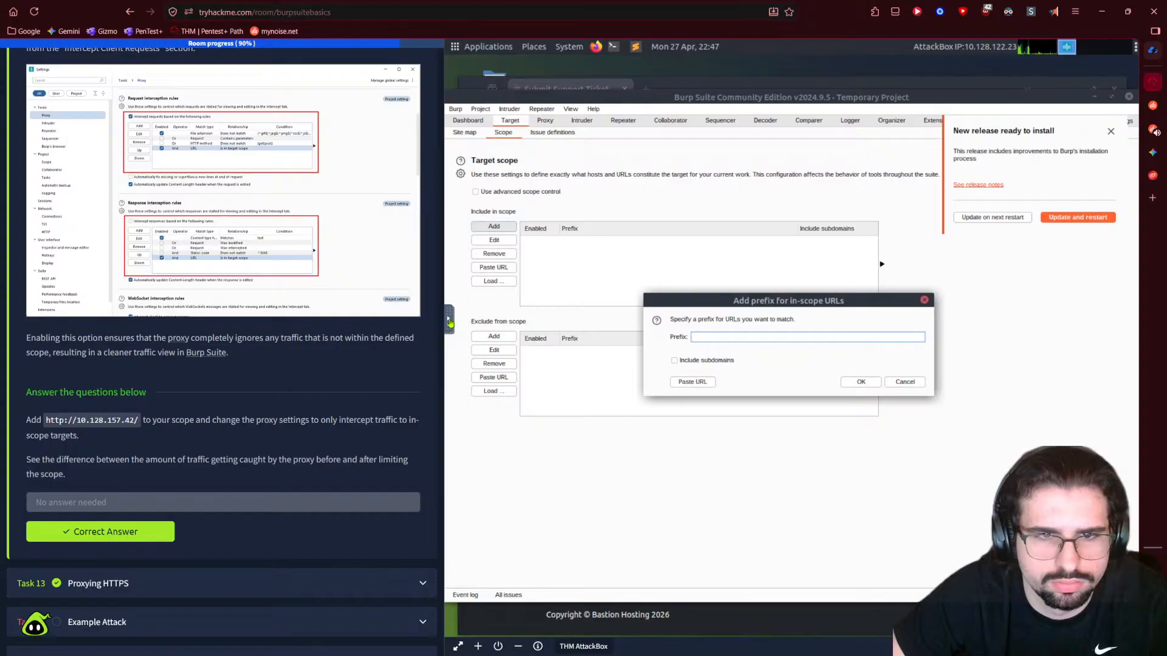
left_click(465, 318)
left_click(459, 351)
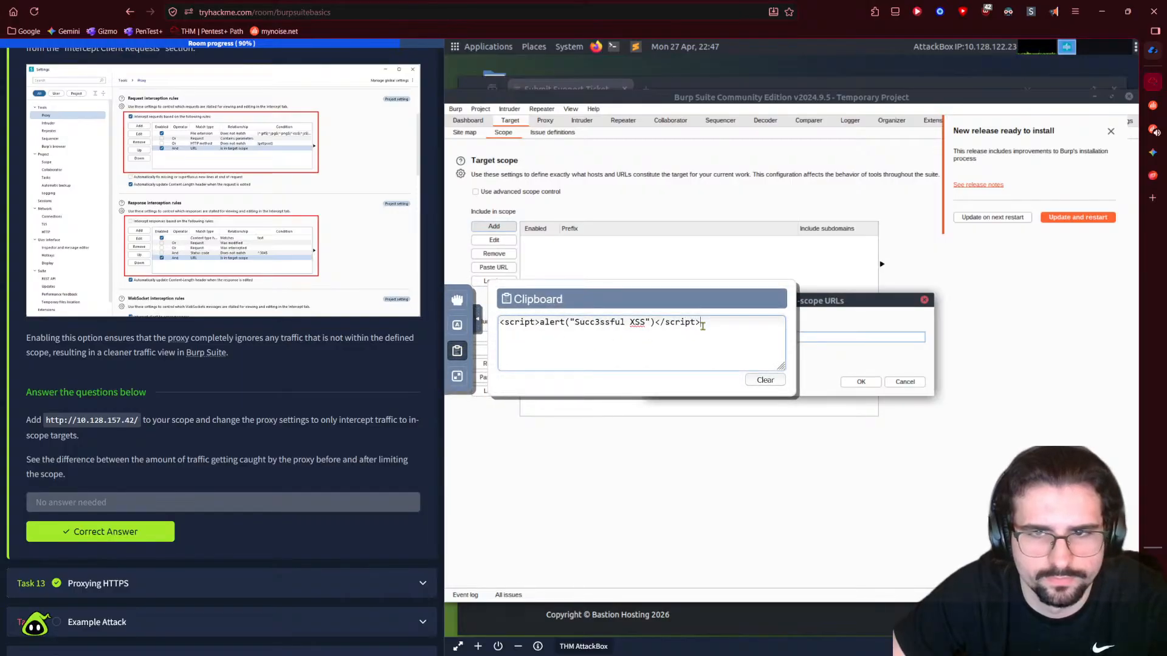
key("ctrl+v")
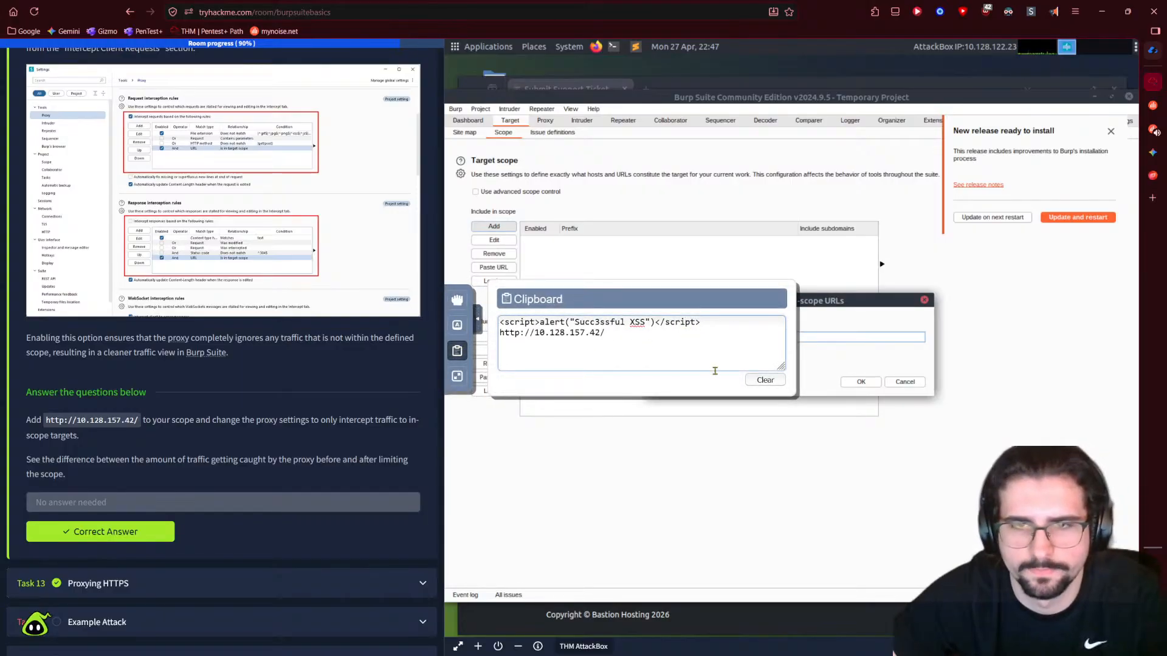
left_click(838, 341)
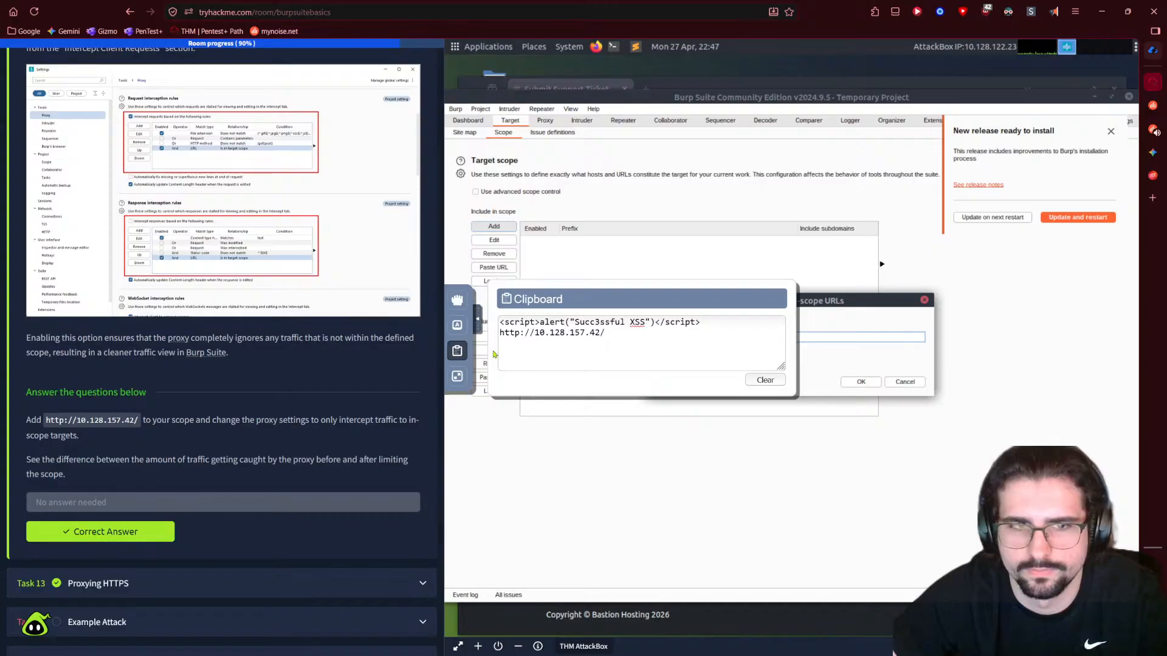
left_click(751, 342)
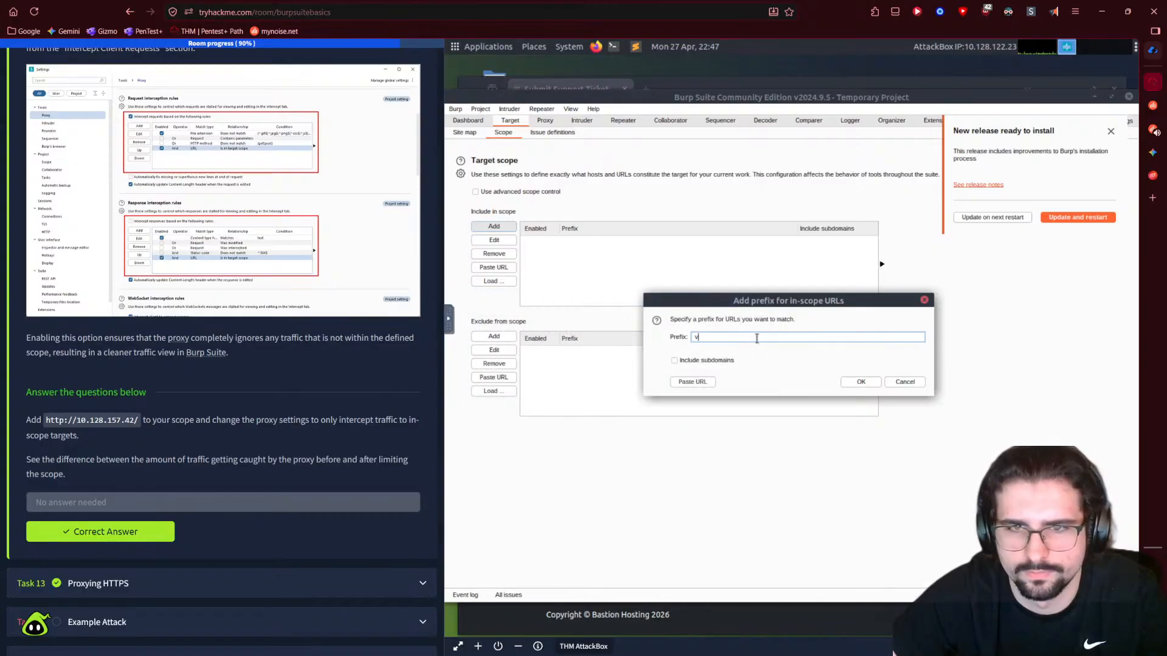
type("<script>alert(\"Succ3ssful XSS\")</script> http://10.128.157.42/")
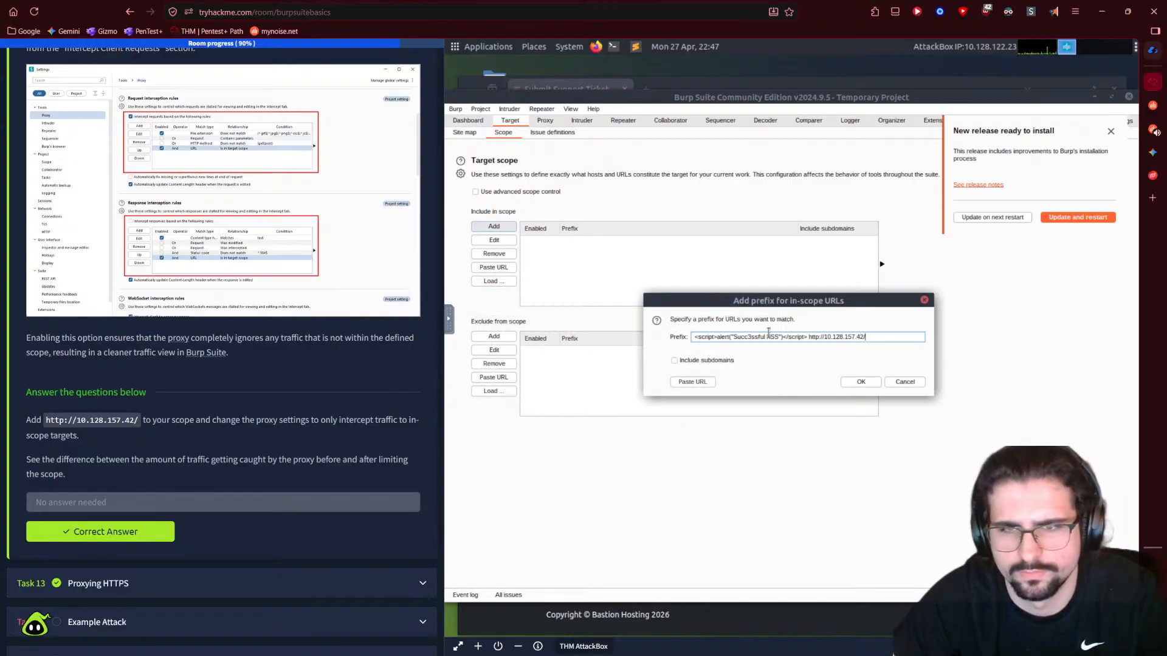
key("BackSpace")
key("BackSpace")
key("BackSpace")
key("BackSpace")
key("BackSpace")
key("BackSpace")
key("BackSpace")
key("BackSpace")
key("BackSpace")
key("BackSpace")
key("BackSpace")
key("BackSpace")
key("BackSpace")
key("BackSpace")
key("BackSpace")
key("BackSpace")
key("BackSpace")
key("BackSpace")
key("BackSpace")
key("BackSpace")
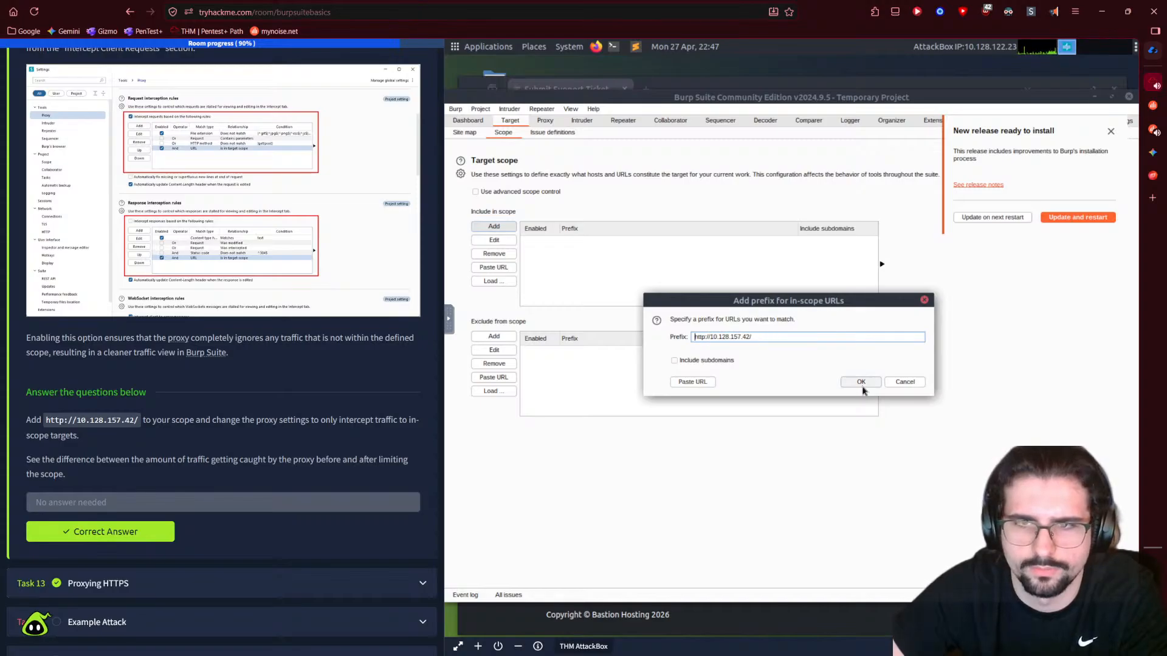
left_click(860, 383)
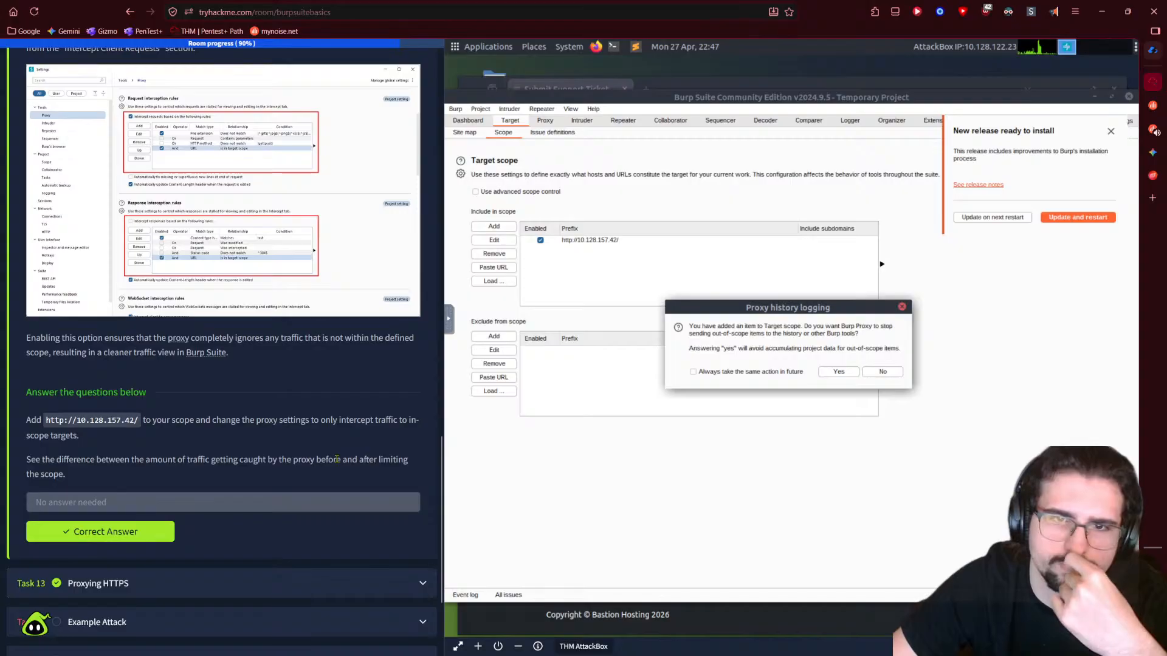
left_click(844, 375)
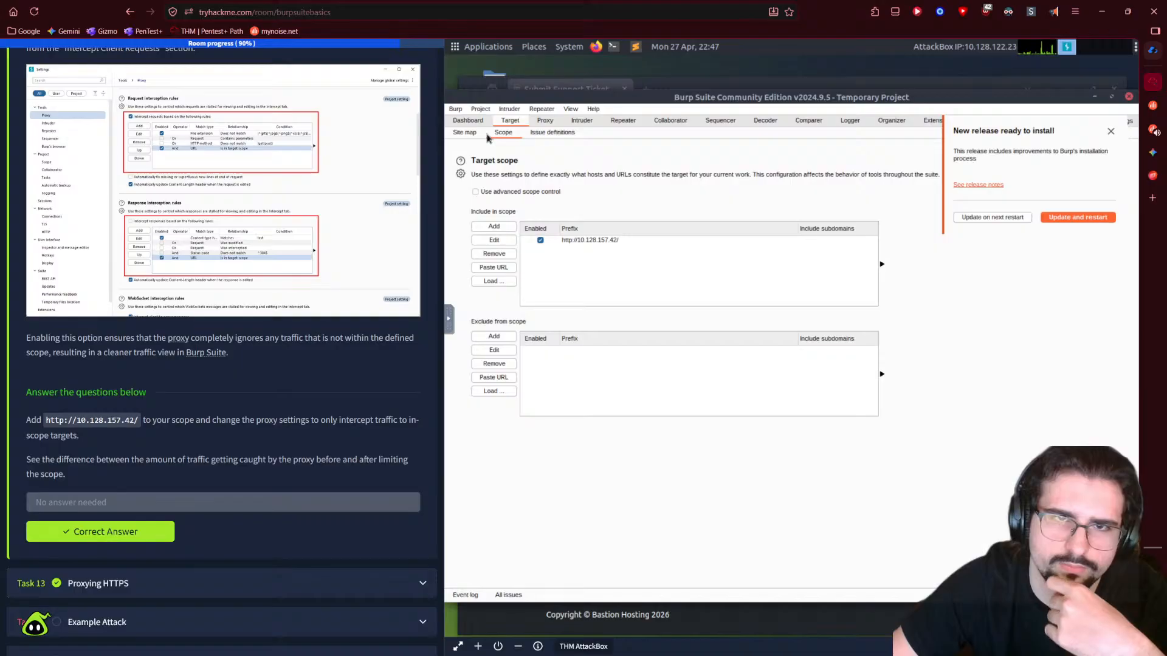
- In Proxy settings, tick 'And URL Is in target scope' for both request and response interception rules
left_click(546, 120)
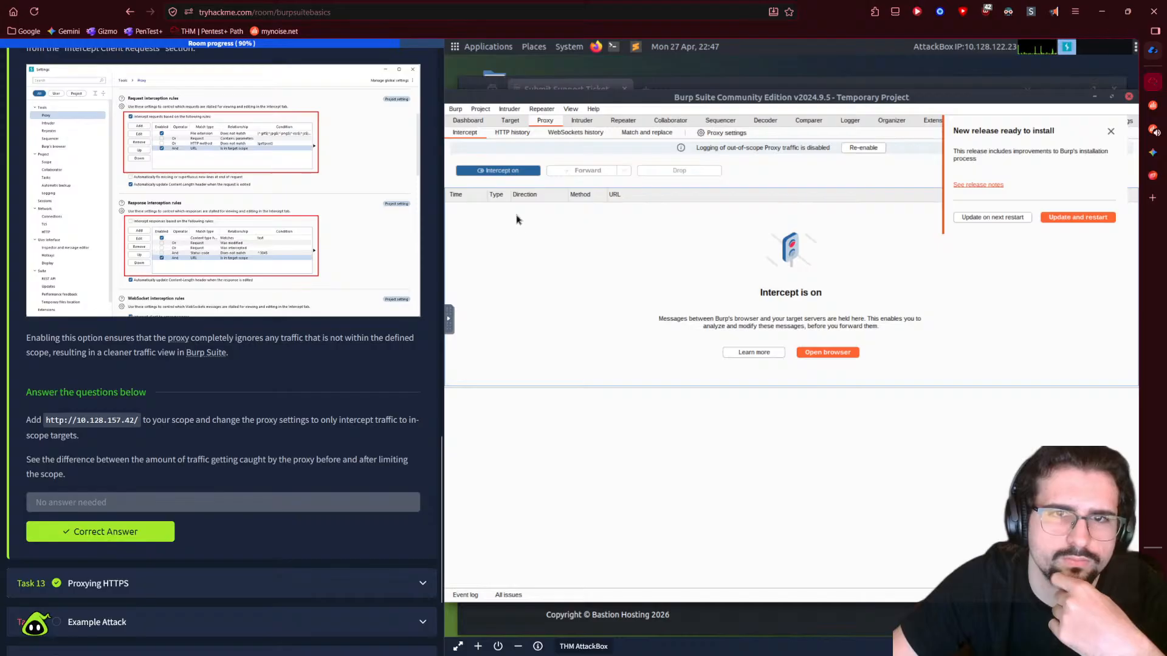
left_click(717, 134)
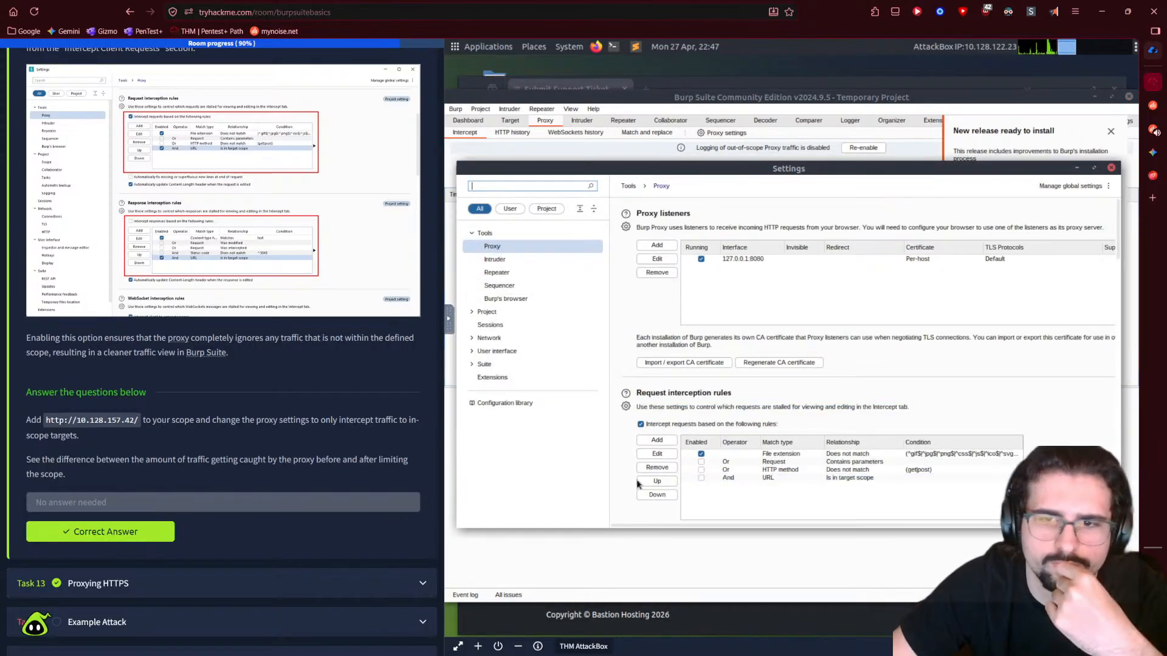
scroll(627, 448, "down", 5)
scroll(627, 448, "down", 1)
left_click(701, 264)
left_click(702, 458)
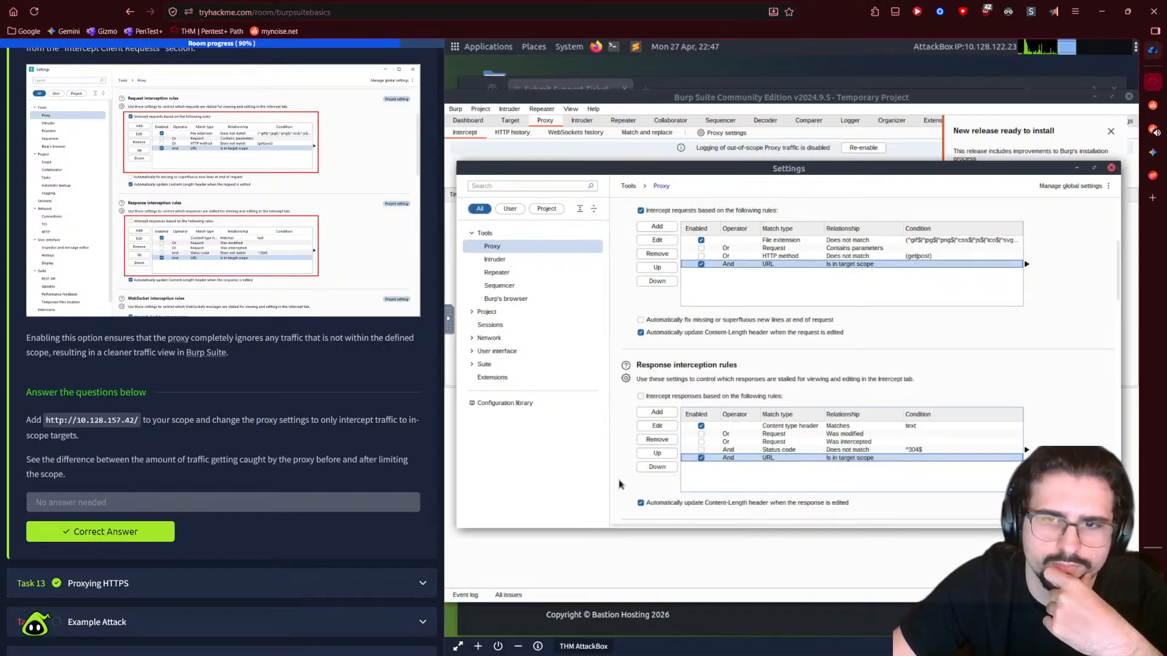
scroll(621, 478, "down", 1)
scroll(621, 478, "down", 5)
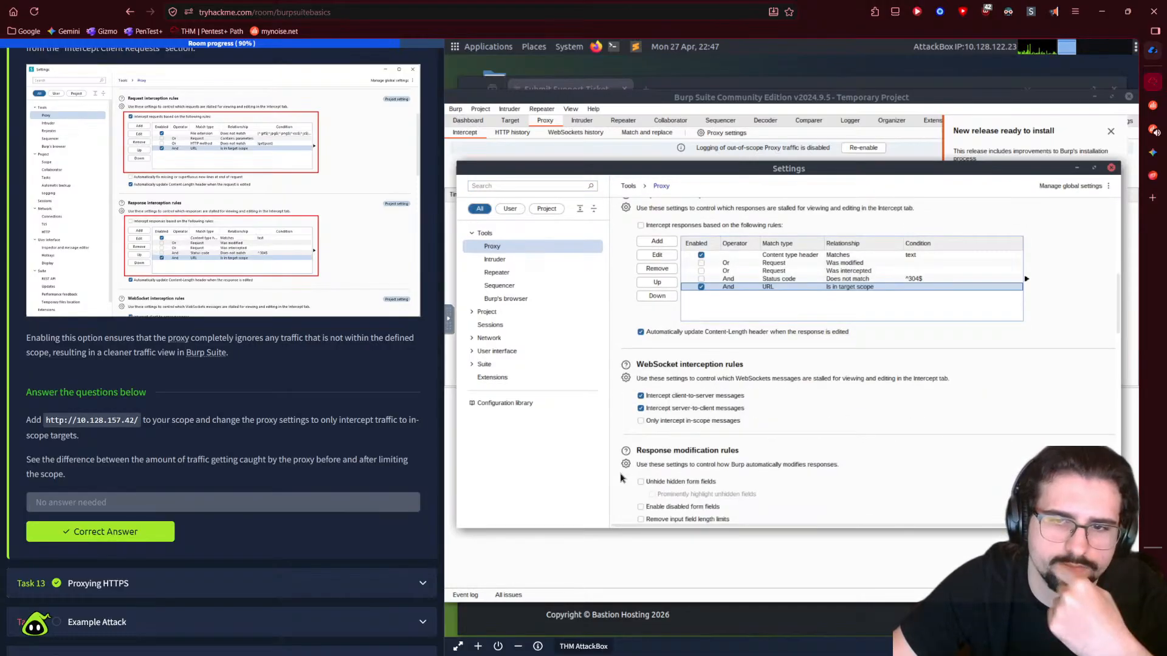
scroll(621, 479, "up", 6)
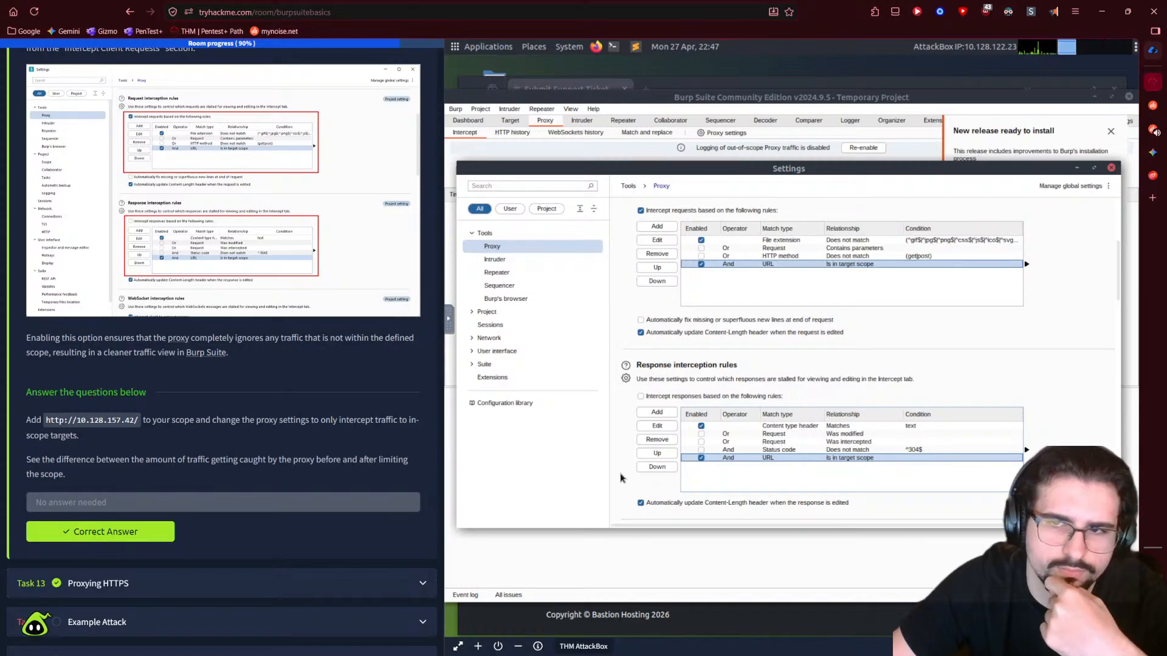
scroll(620, 477, "up", 3)
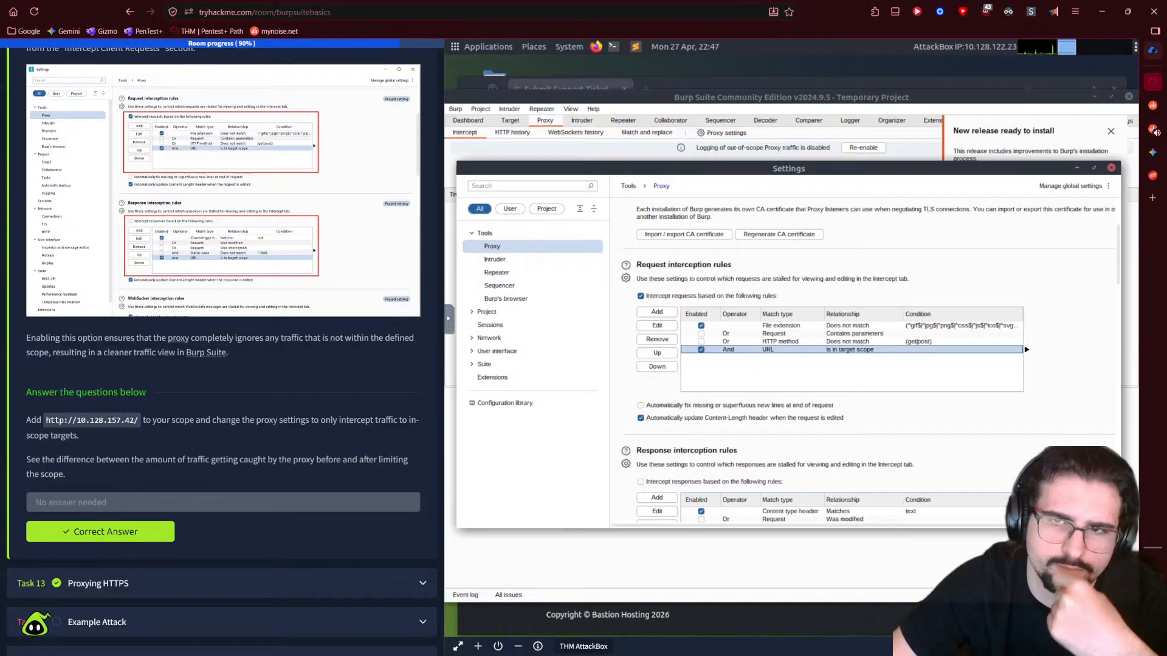
left_click(1111, 169)
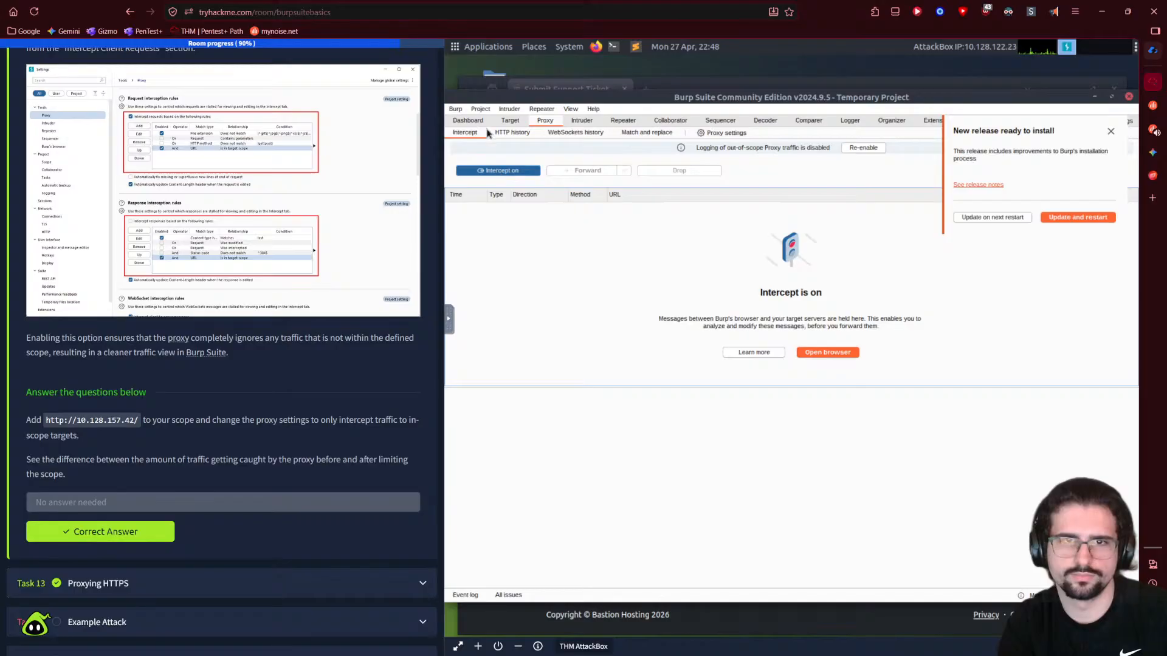
- Check Burp's Dashboard, target scope list and interception view
left_click(467, 120)
left_click(510, 121)
left_click(545, 121)
scroll(225, 406, "down", 2)
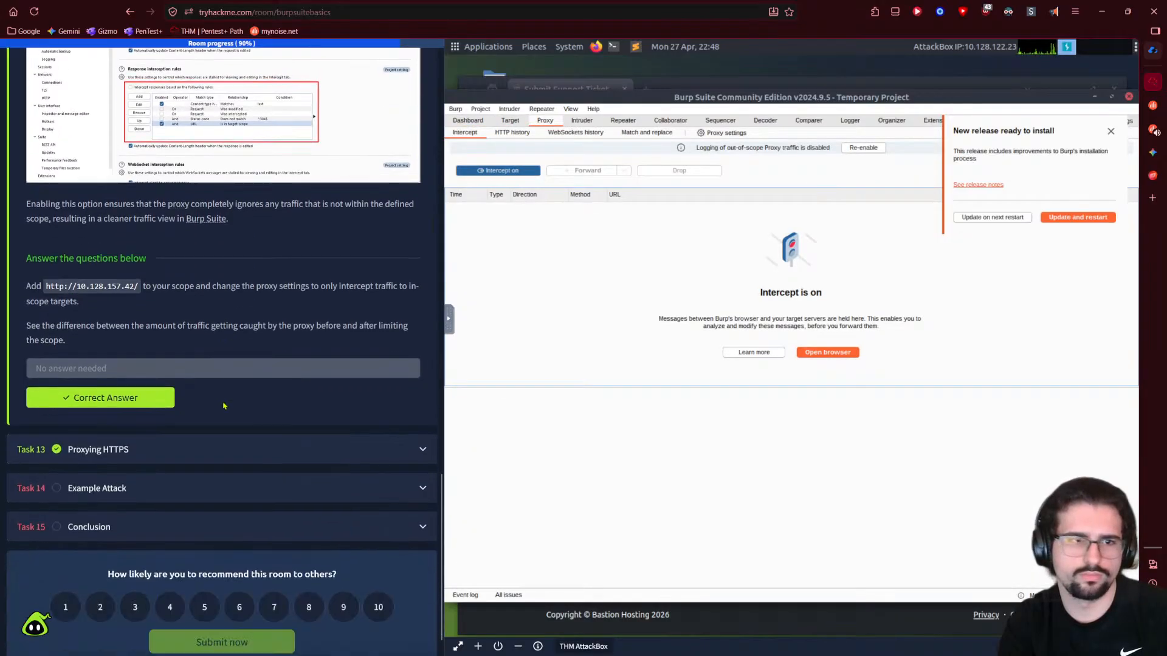
- Expand Task 14 'Example Attack' in the room and check Burp's HTTP history for traffic
left_click(188, 435)
scroll(189, 435, "down", 12)
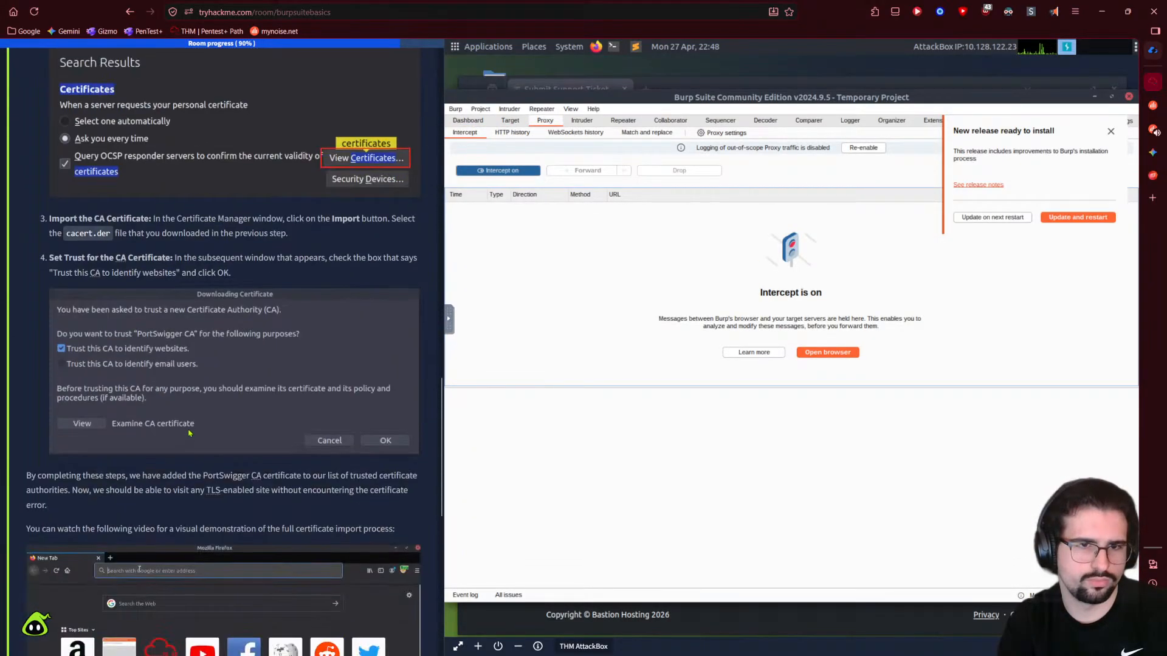
scroll(188, 435, "down", 10)
left_click(173, 455)
scroll(226, 377, "down", 10)
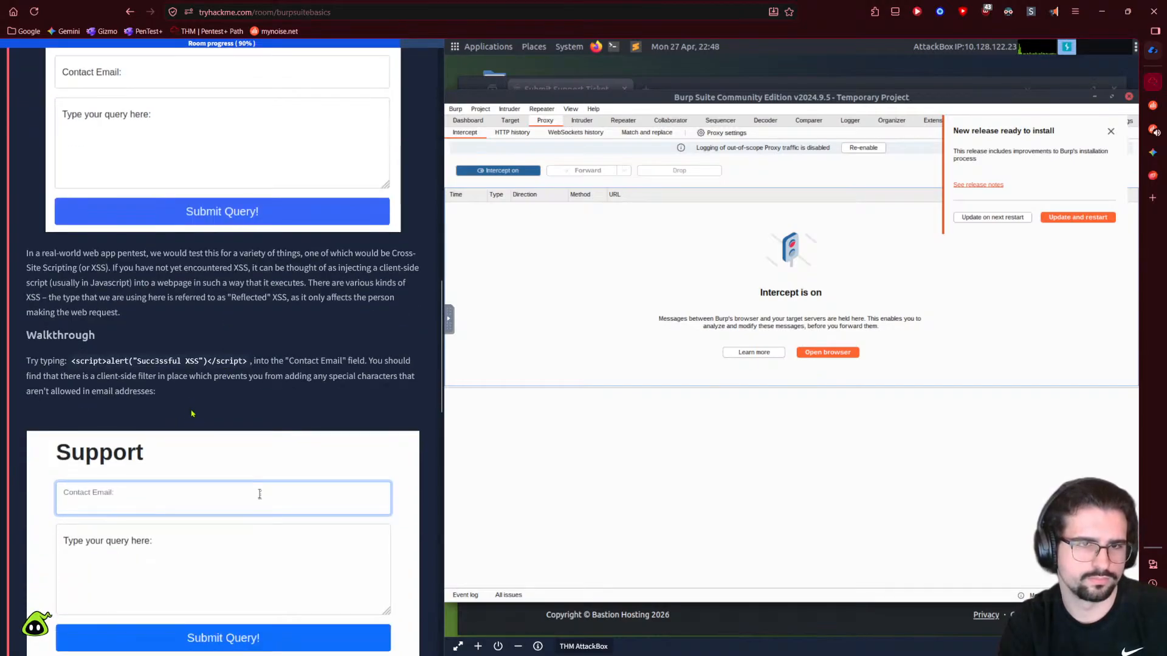
left_click(506, 134)
left_click(466, 133)
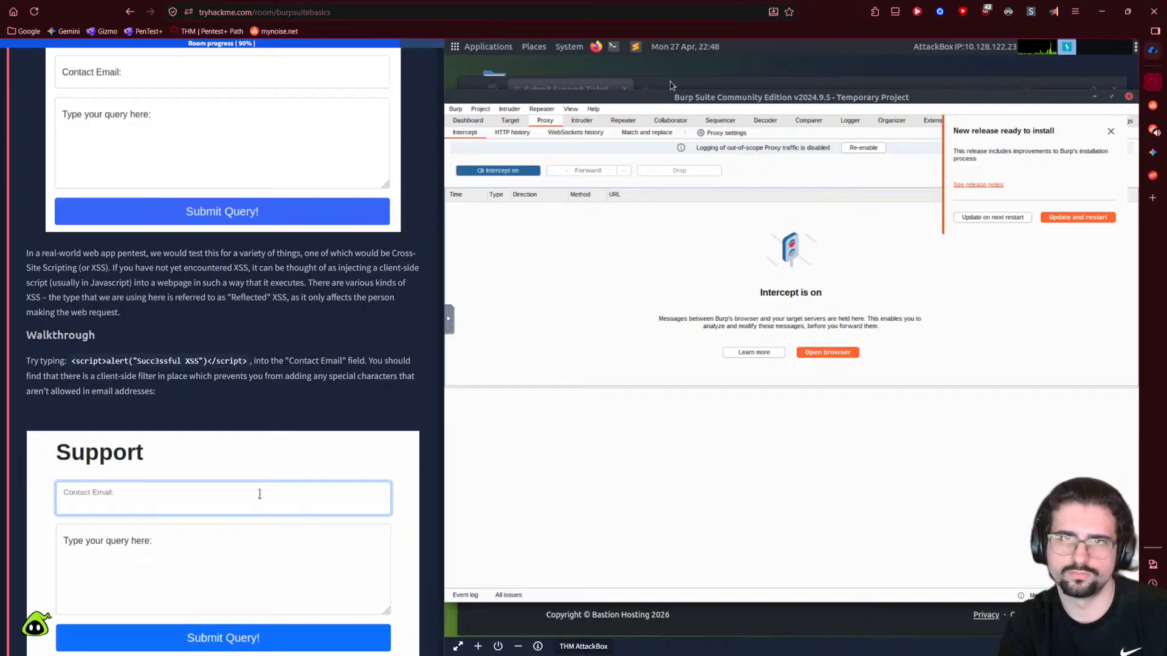
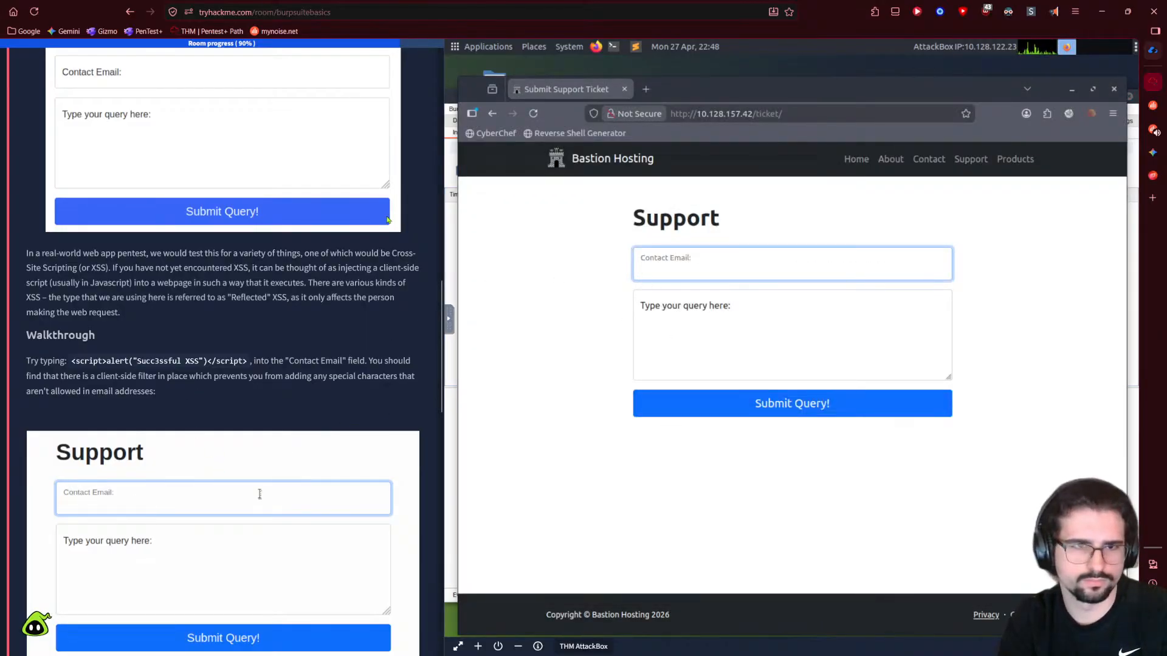
- Bring Burp Suite to the front and return to Proxy > Intercept with interception on
left_click(448, 163)
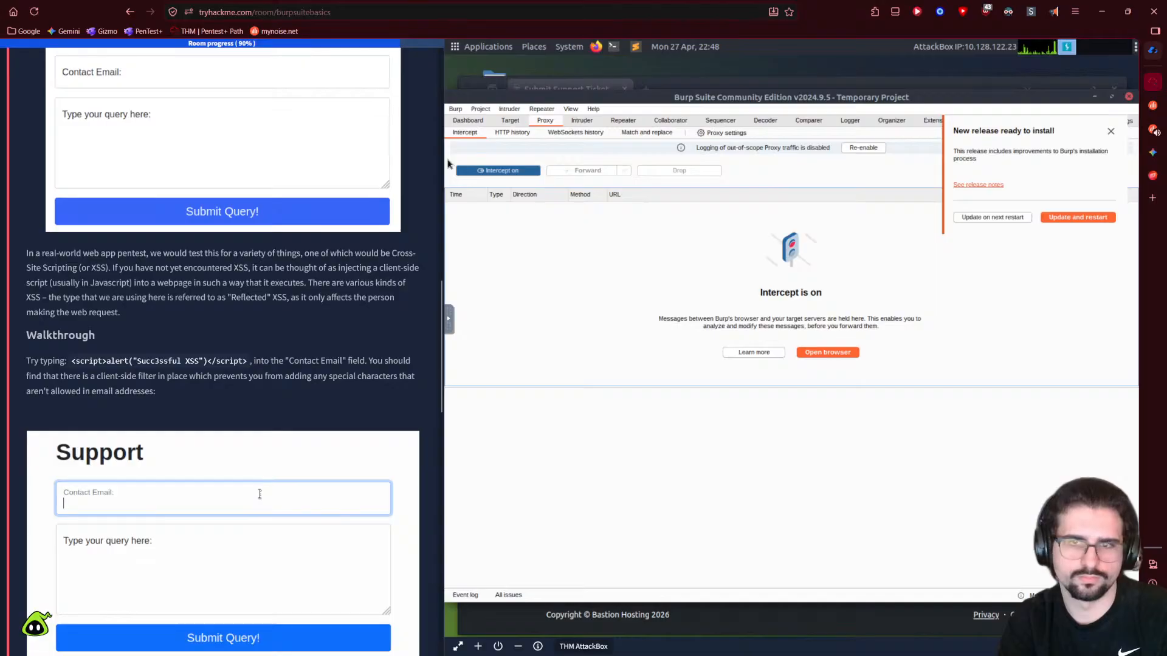
left_click(491, 139)
left_click(486, 143)
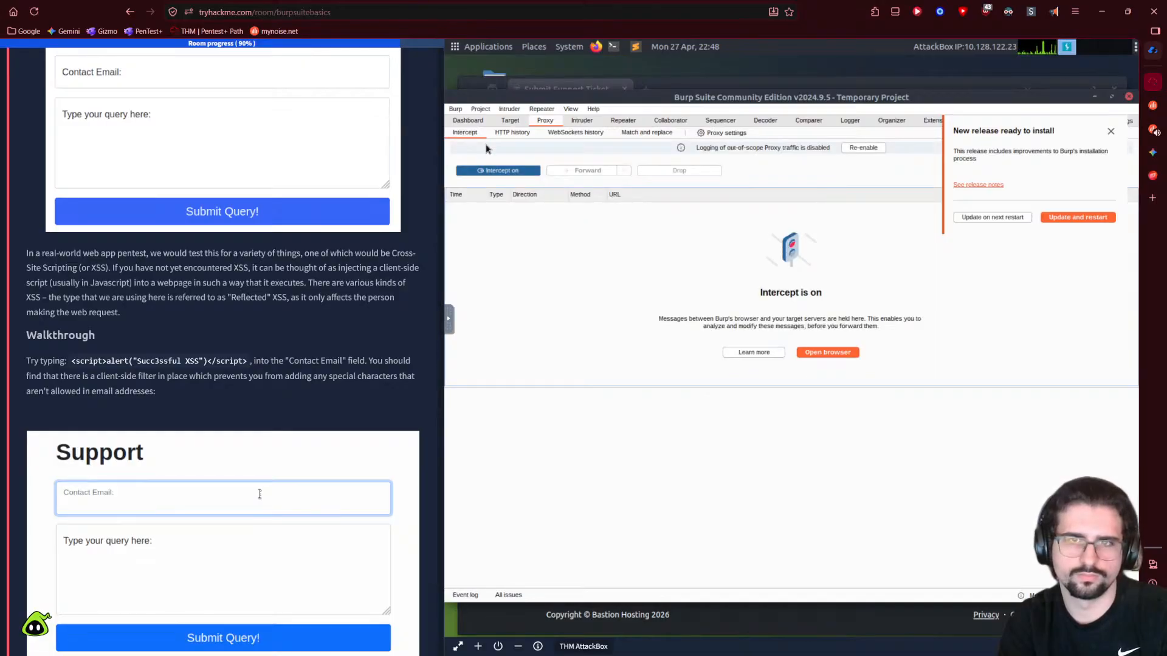
left_click(504, 122)
left_click(484, 123)
left_click(553, 121)
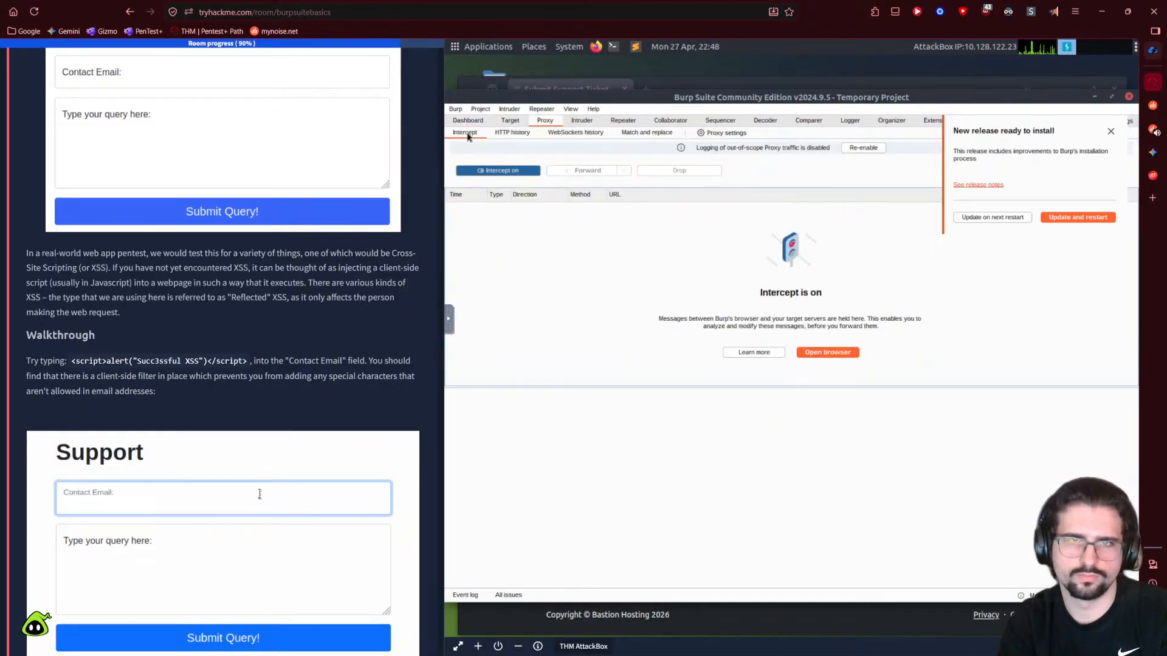
- Postpone the new Burp release with 'Update on next restart' to dismiss the notice
left_click(996, 218)
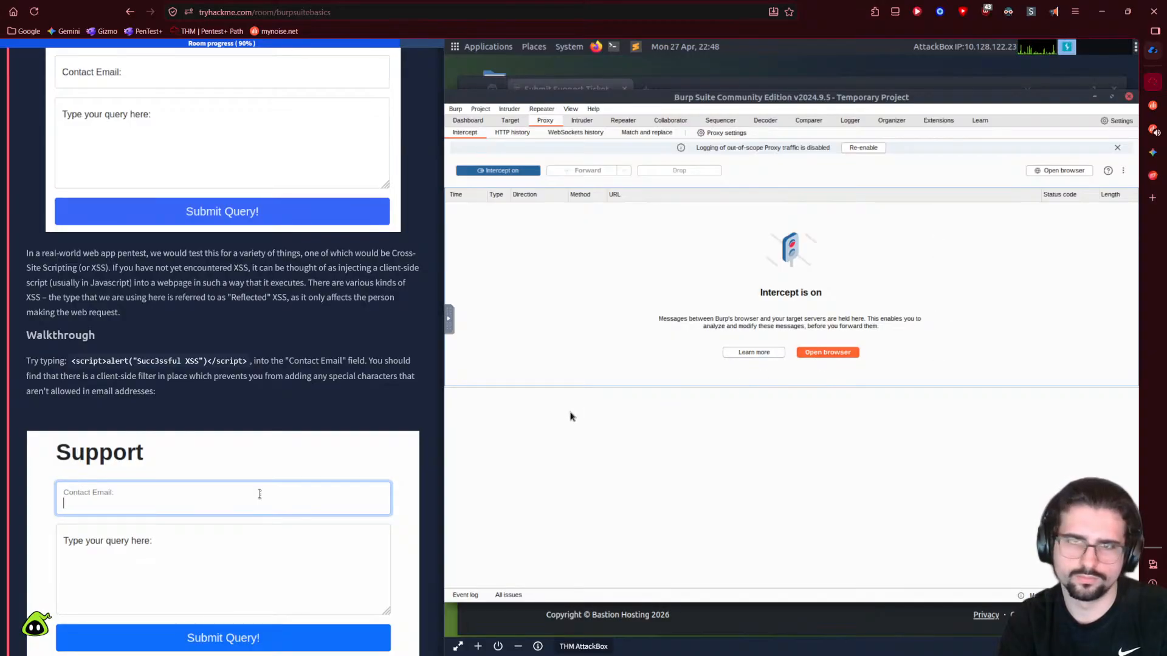
scroll(305, 456, "down", 1)
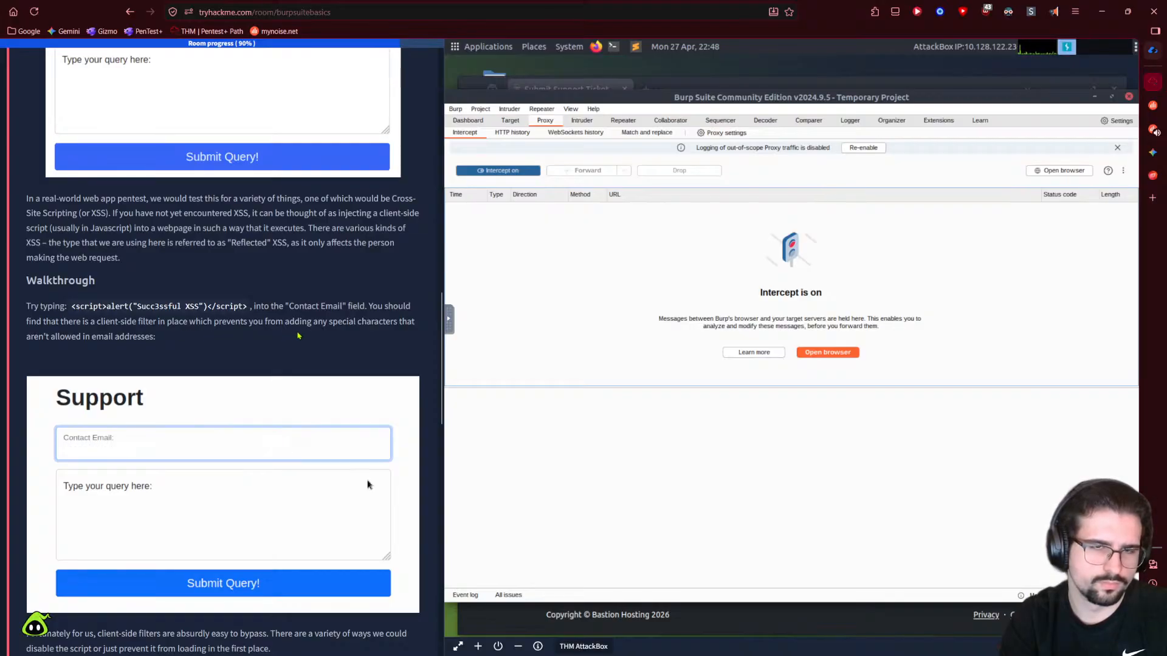
scroll(68, 360, "down", 6)
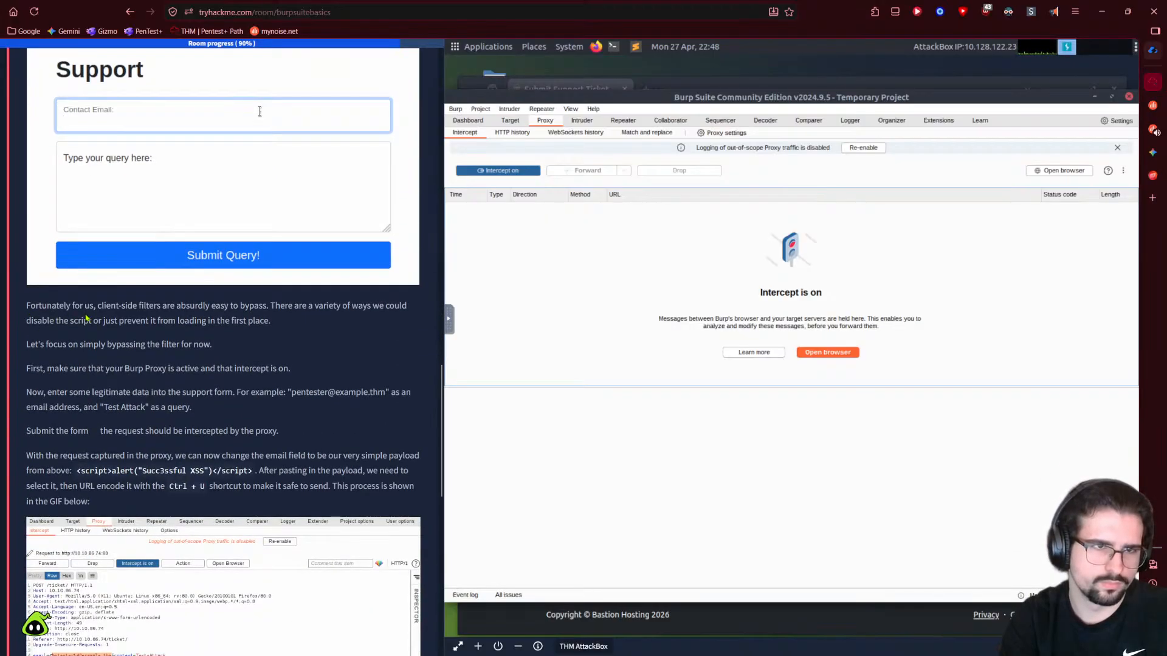
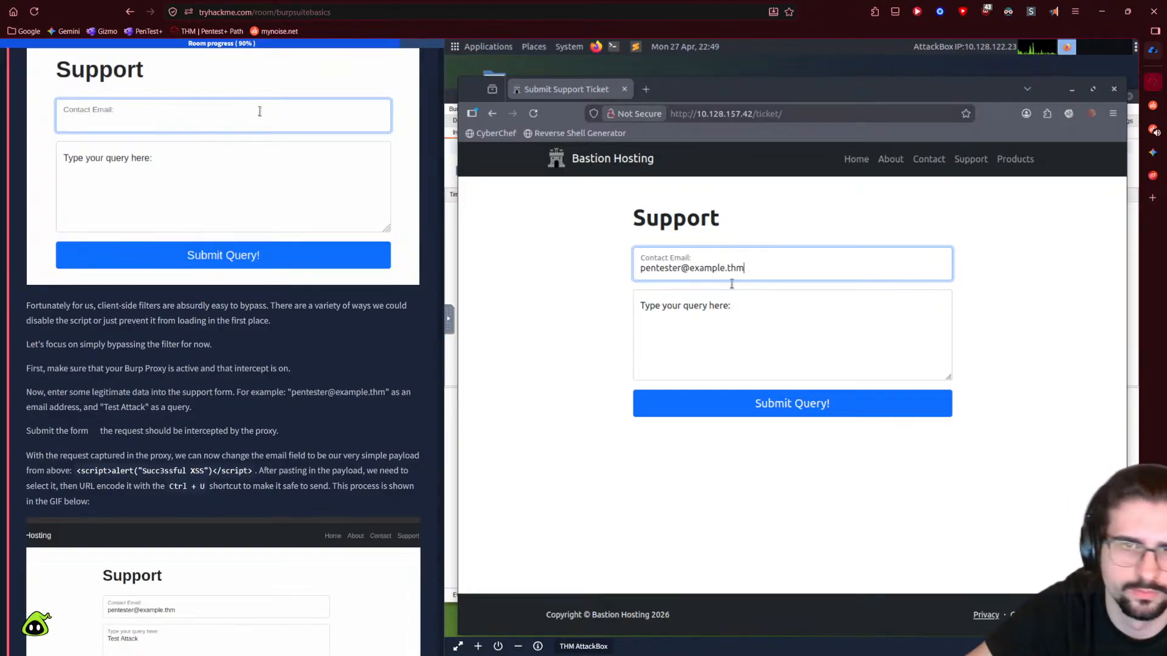
left_click(708, 323)
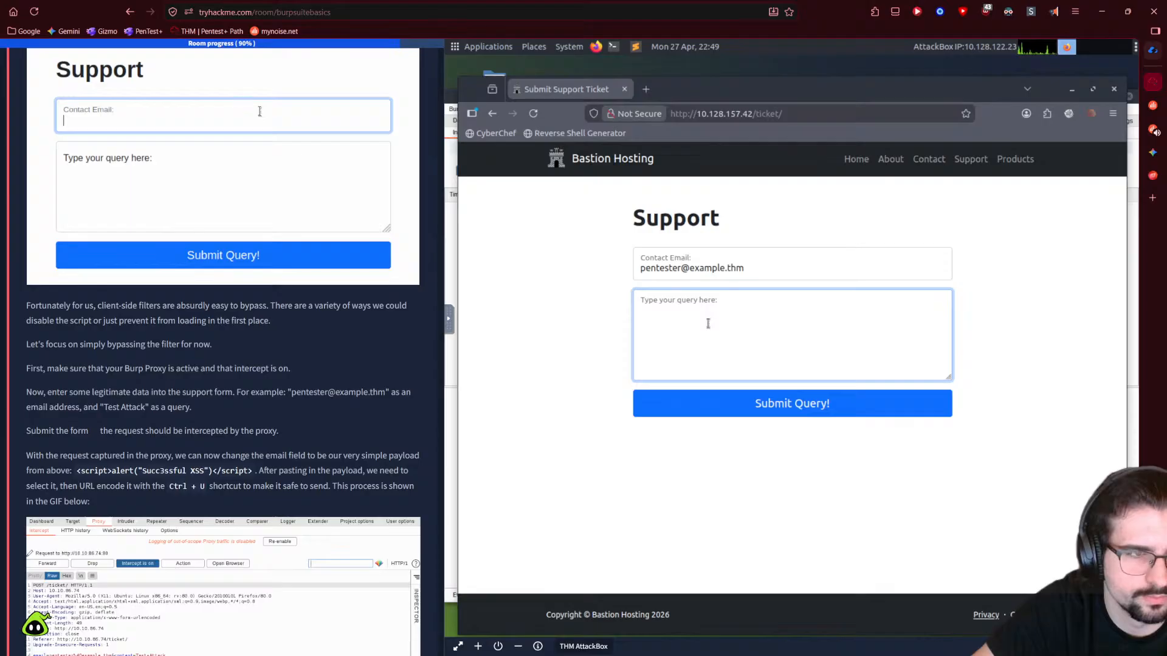
left_click(579, 385)
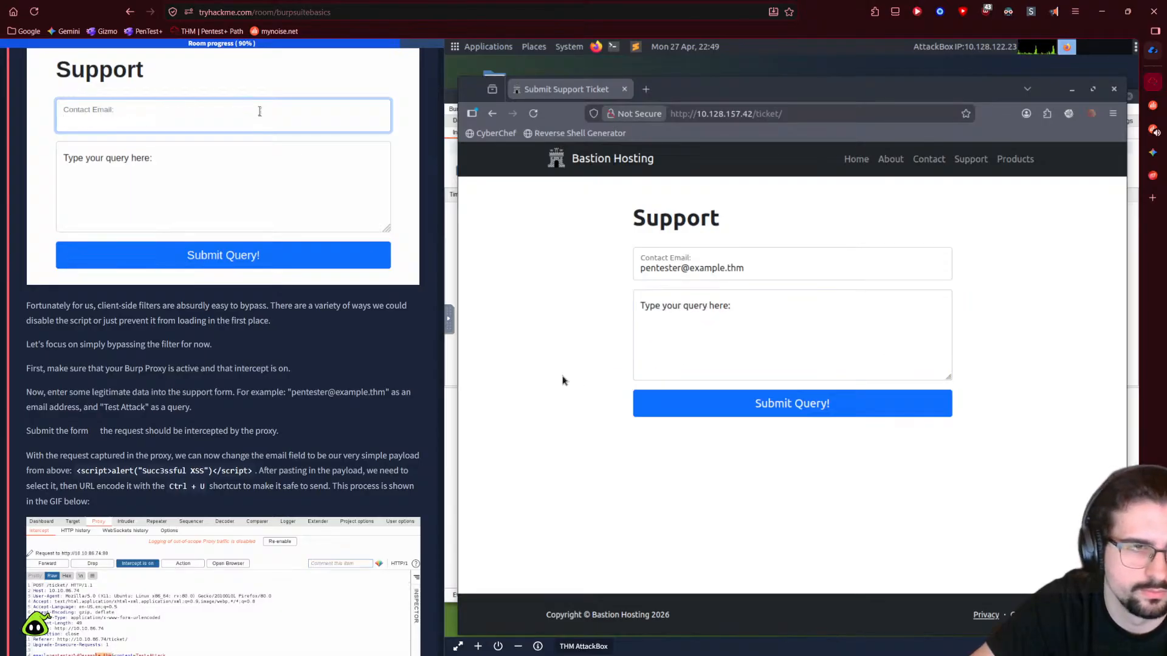
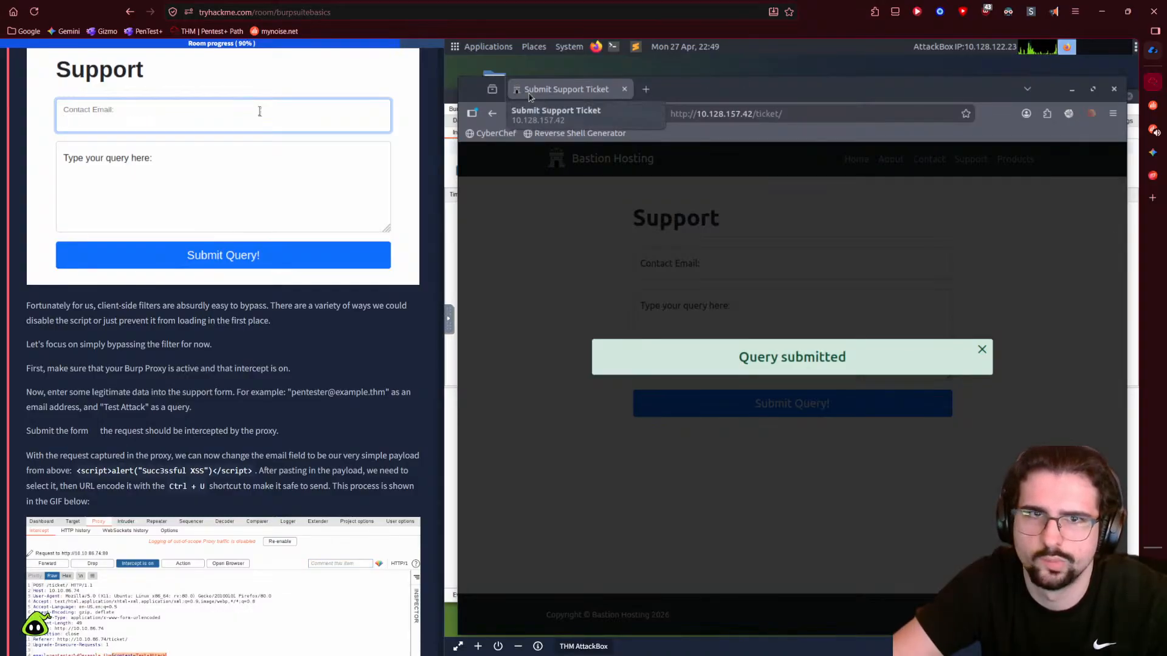
- Bring Burp Suite forward to Proxy > Intercept, showing 'Intercept is on' with no request held
left_click(455, 177)
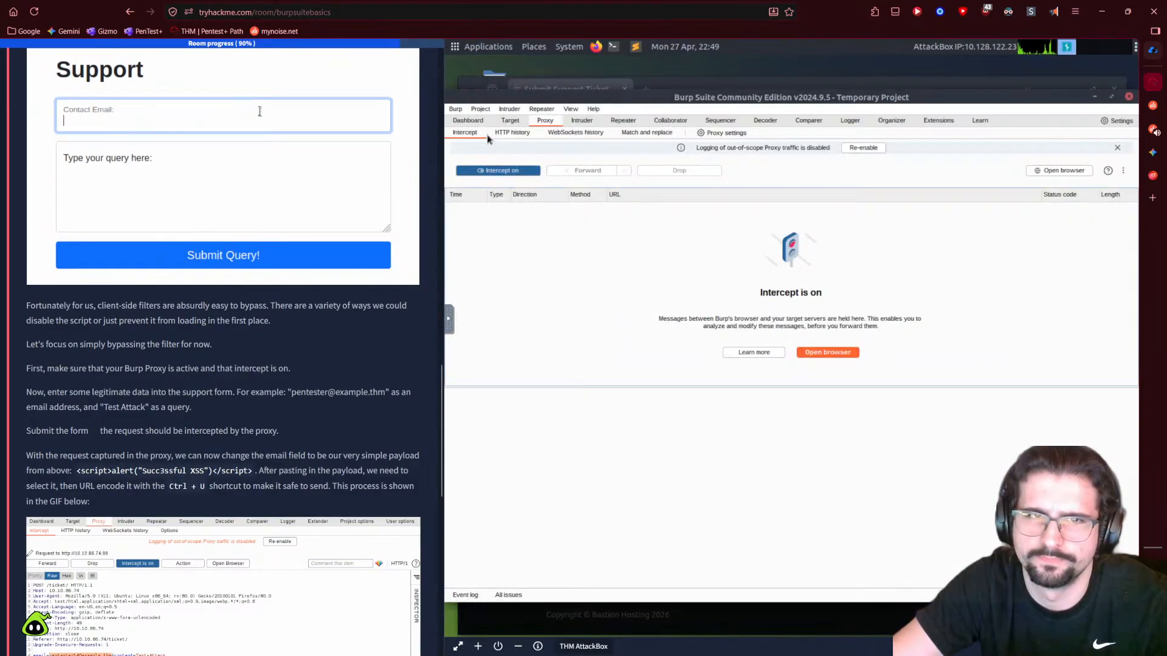
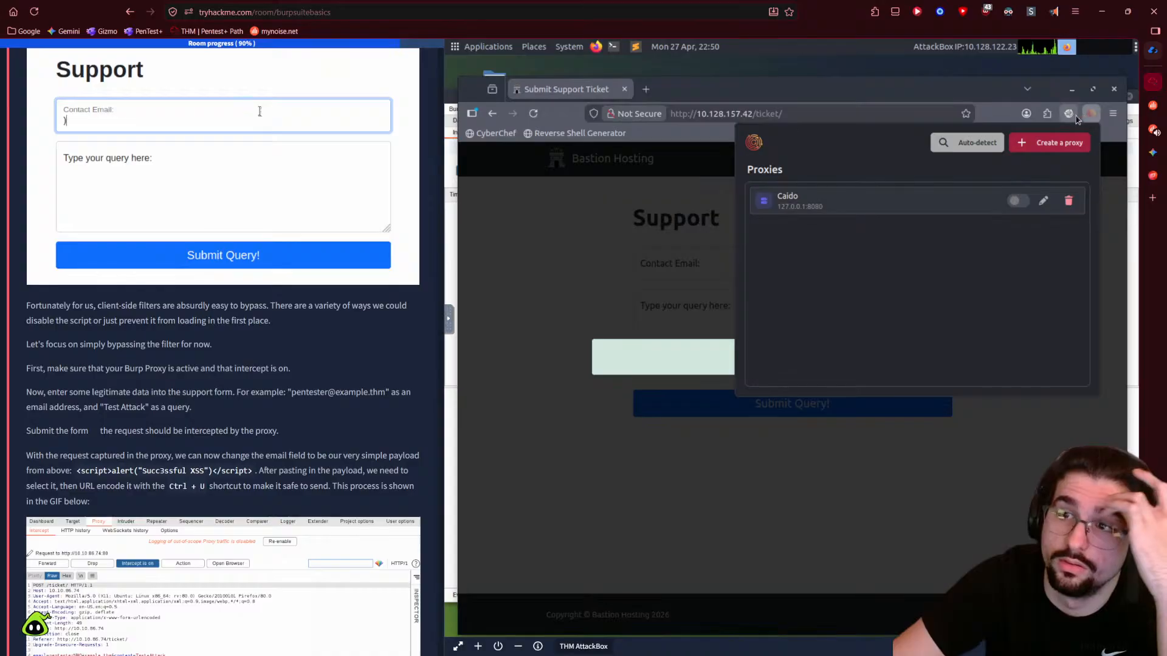
- Switch FoxyProxy from Disable to the Burp proxy entry in Firefox
left_click(1069, 114)
left_click(947, 173)
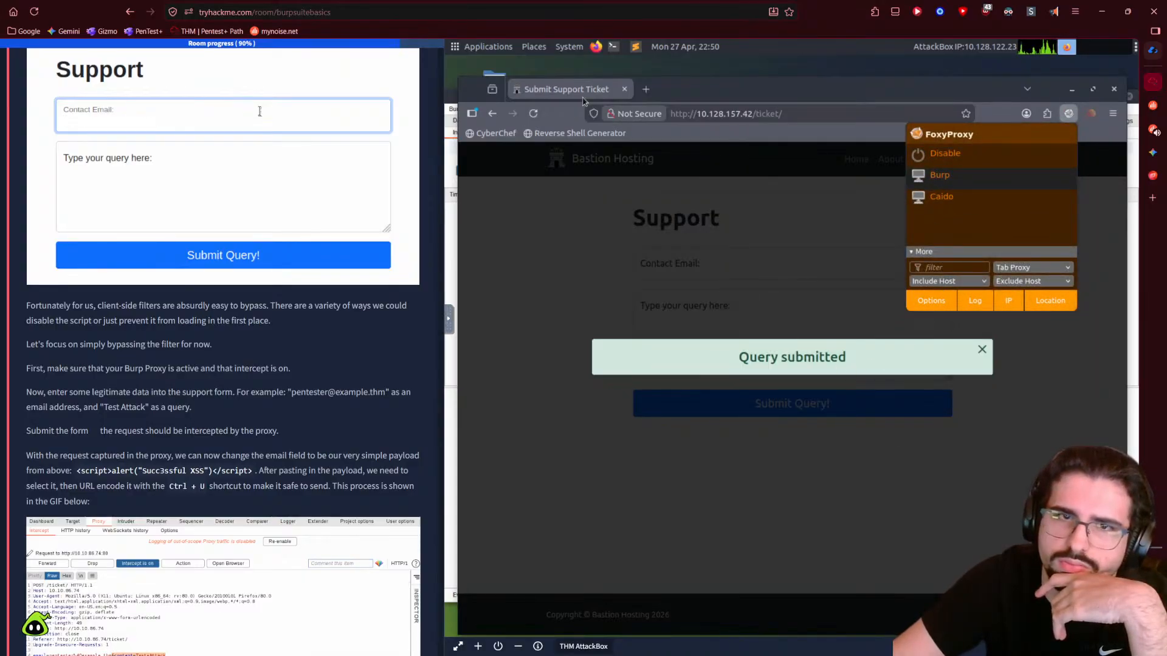
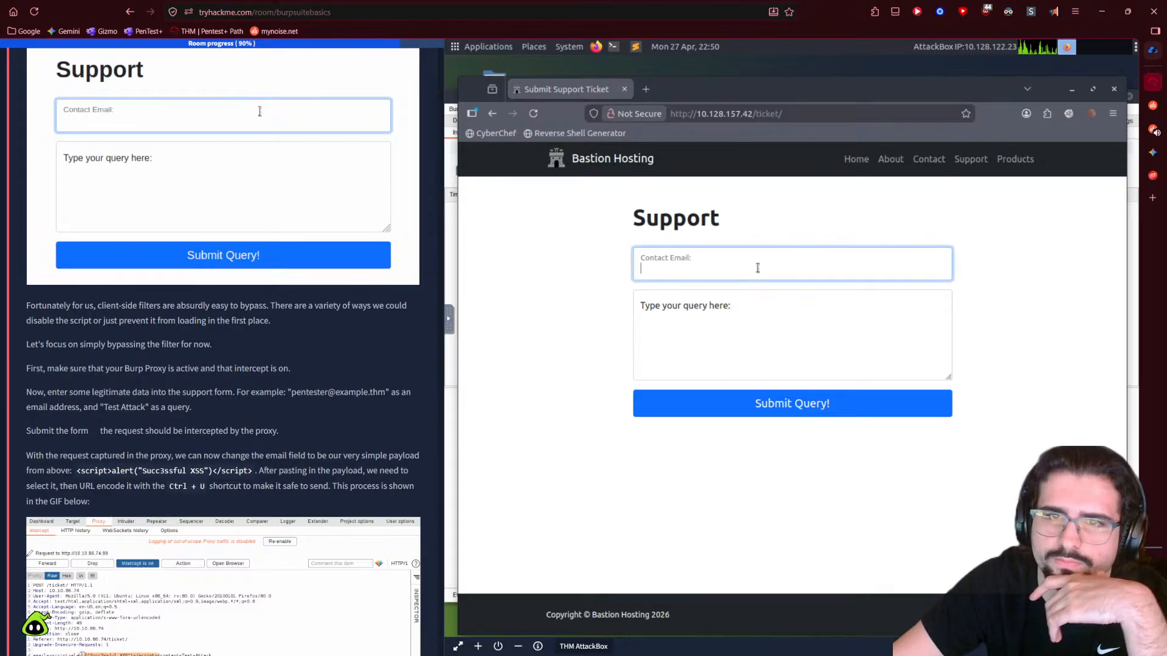
- Begin the test contact email by entering 'pent' in the Contact Email field
type("pent")
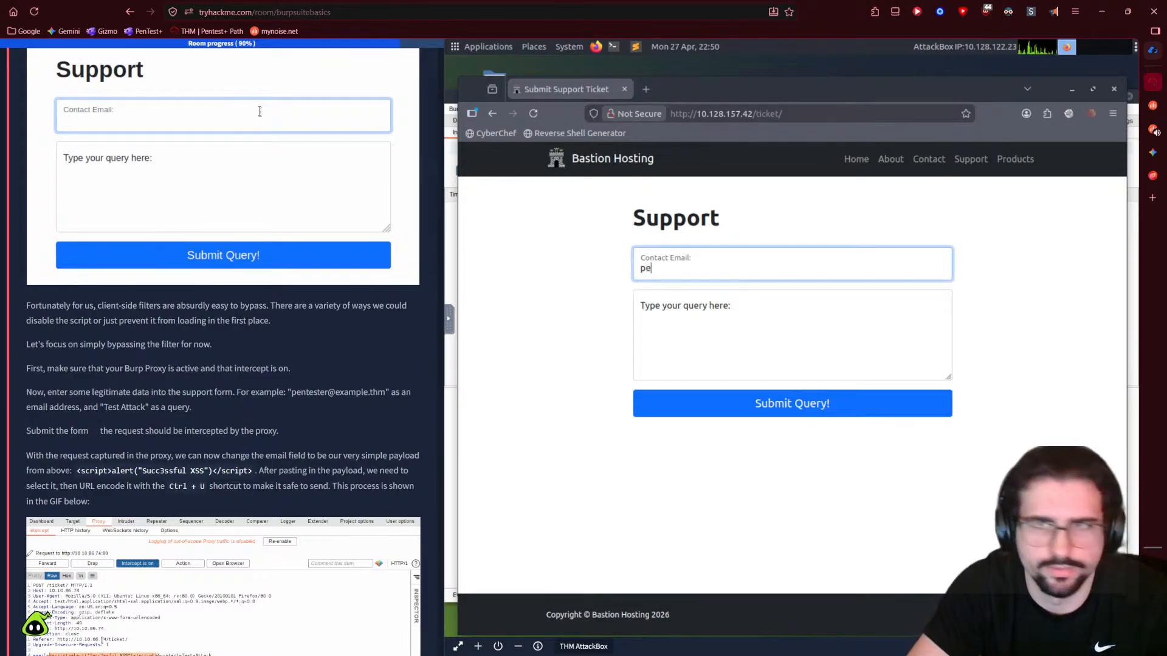
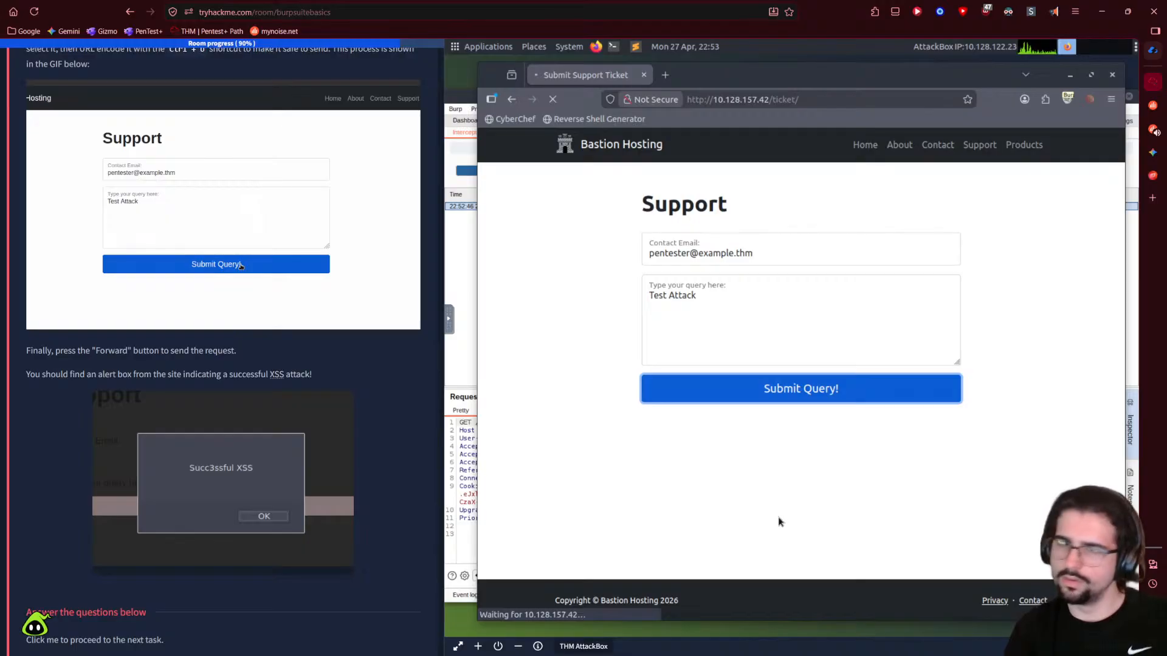
- Bring Burp Suite in front of Firefox to show the intercepted GET /ticket/ request
left_click(457, 350)
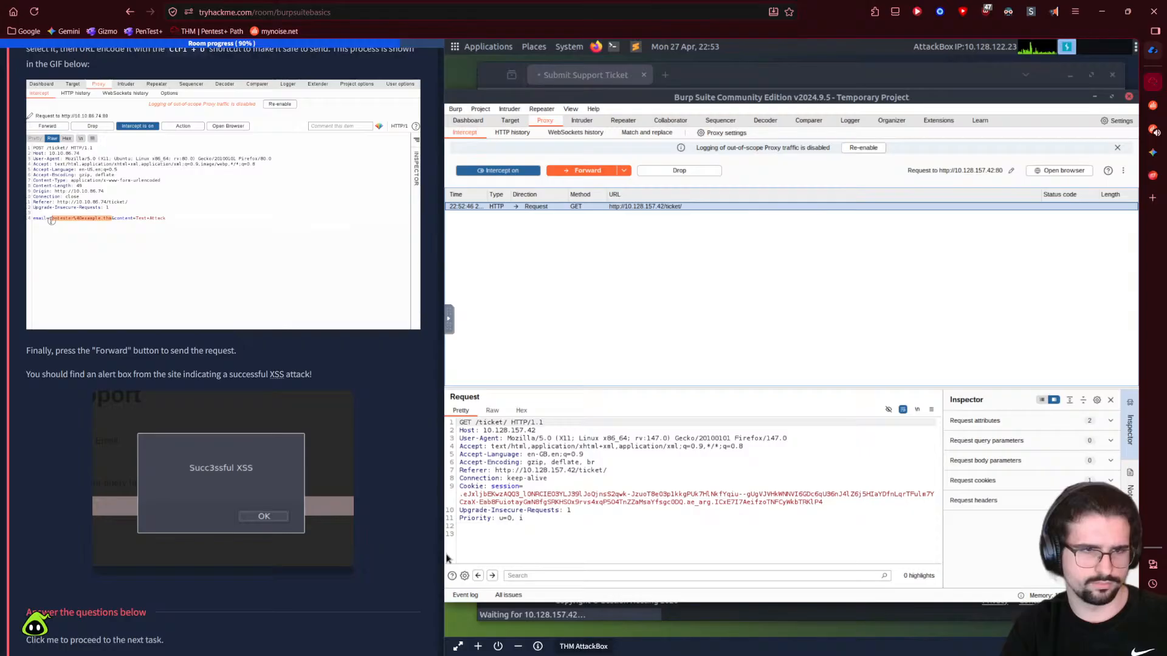
- Forward the held GET /ticket/ request to 10.128.157.42 from Proxy Intercept
left_click(591, 545)
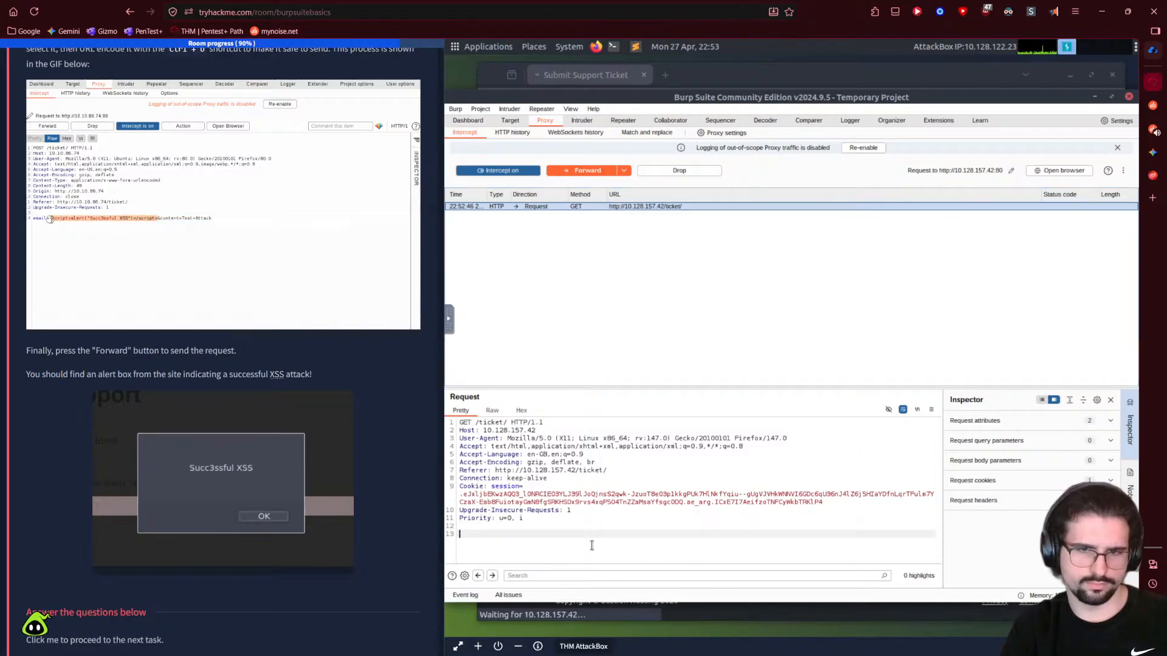
left_click(588, 170)
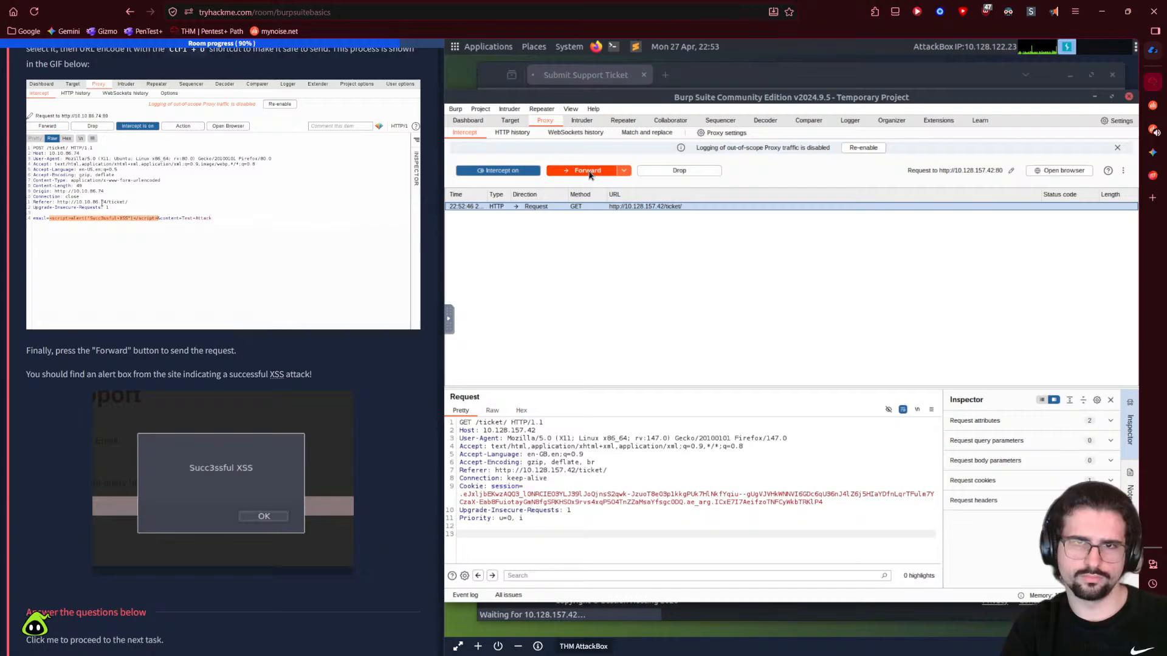
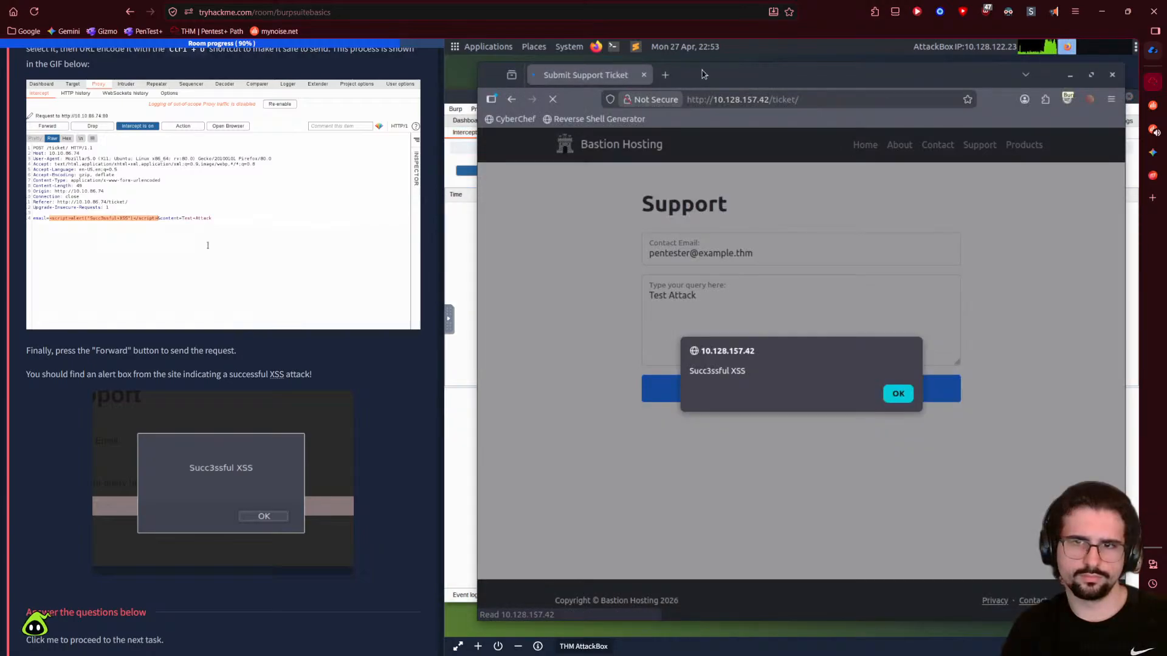
- Mark the Task 14 Example Attack answer correct, then start reading the room page aloud
scroll(347, 517, "down", 3)
left_click(101, 534)
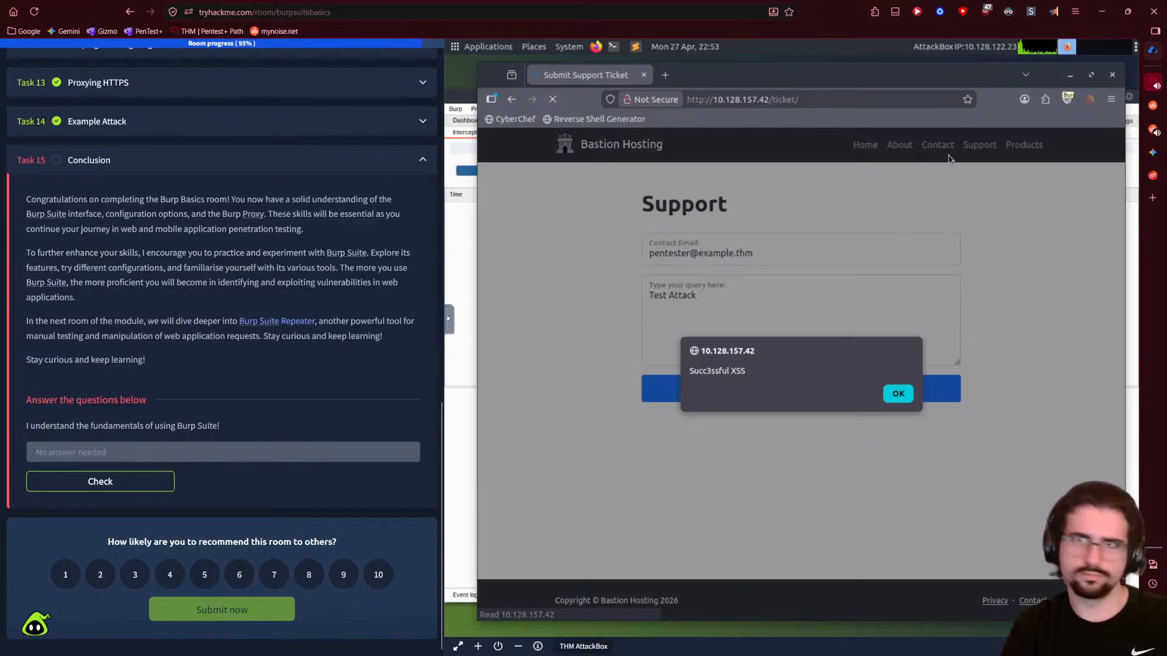
left_click(1053, 11)
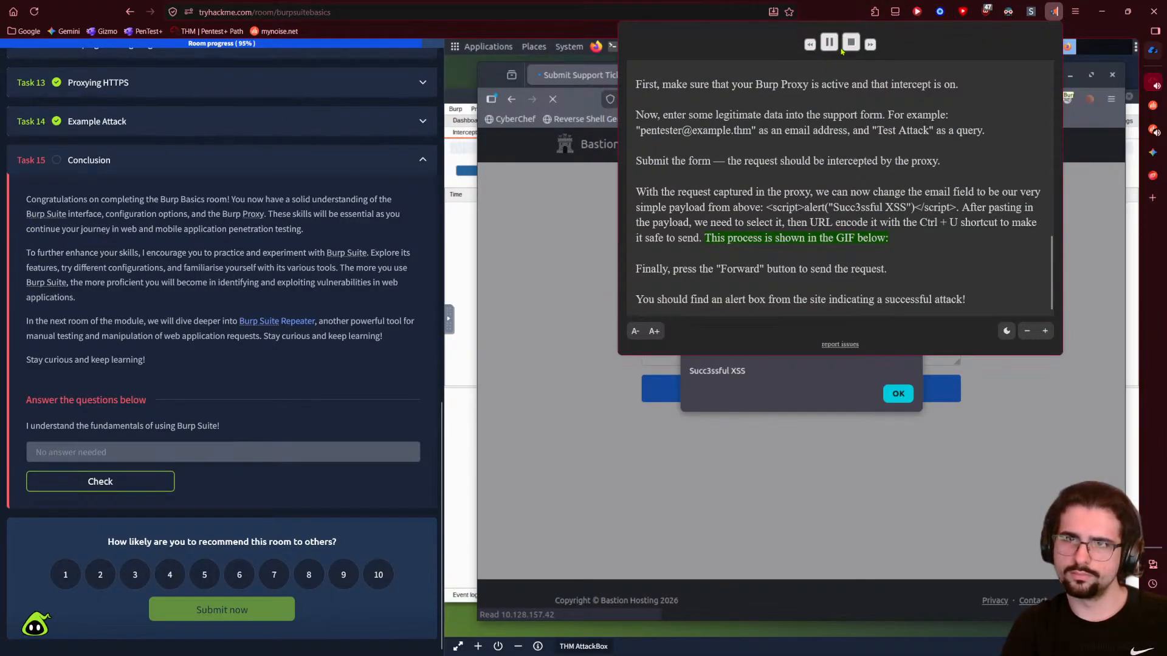
- Stop Read Aloud and restart it from the top, reaching the Conclusion congratulations text
left_click(850, 43)
left_click(1054, 11)
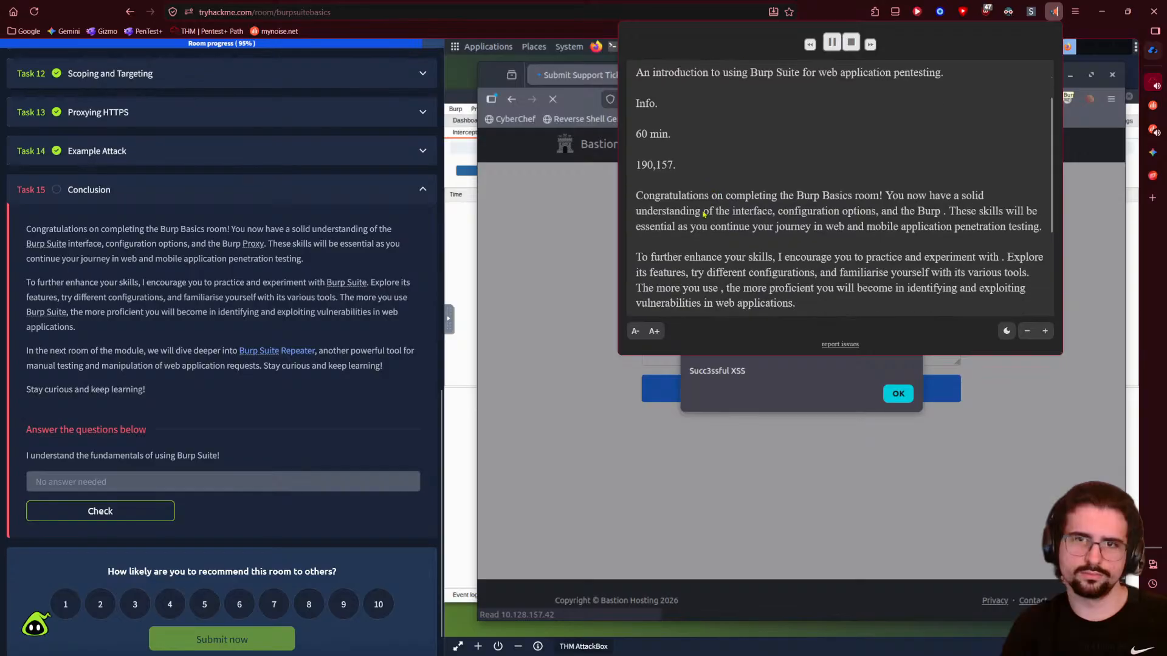
scroll(710, 211, "down", 1)
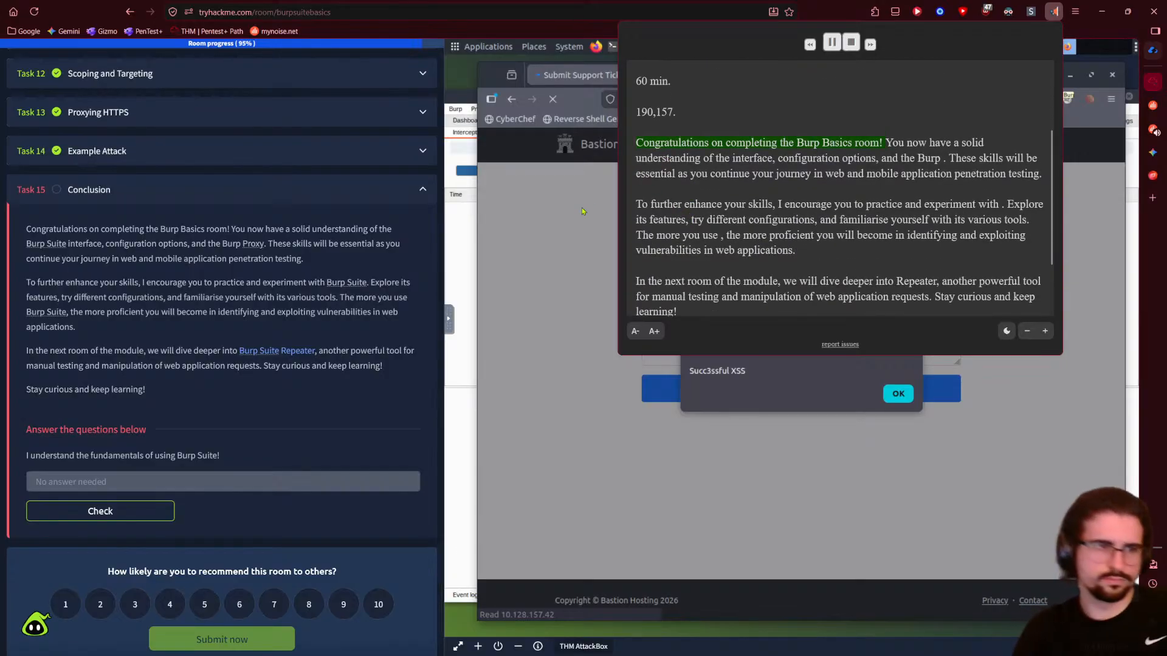
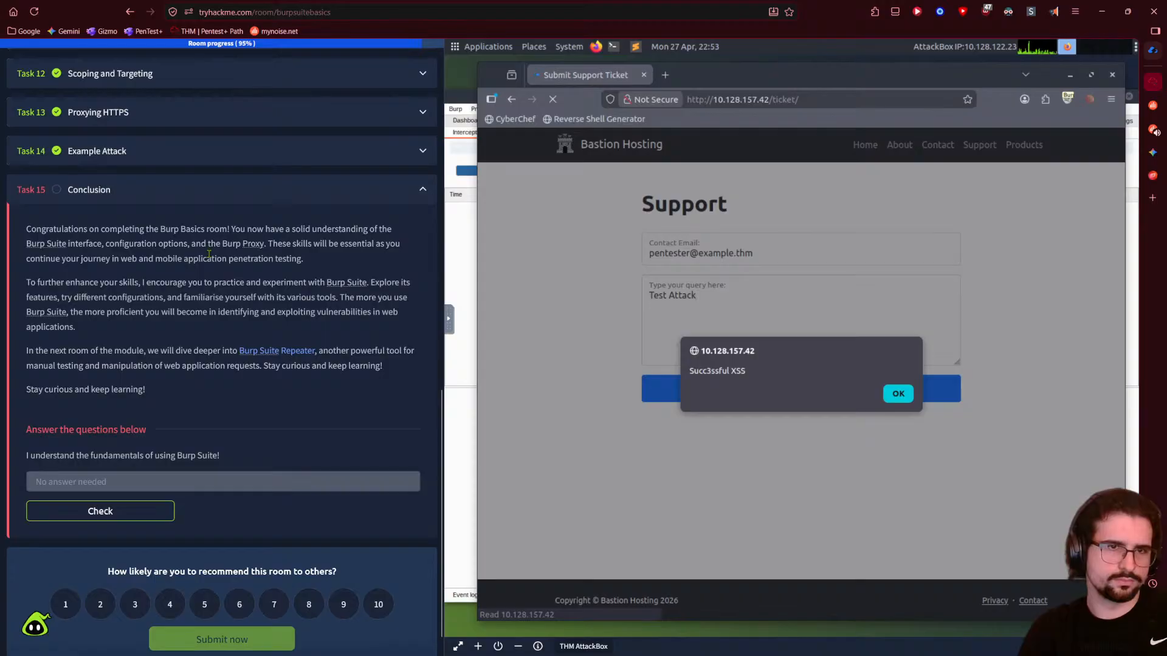
- Submit the Task 15 Conclusion answer, completing Burp Basics with 15 tasks, 88 points and streak 6
triple_click(291, 262)
left_click(409, 443)
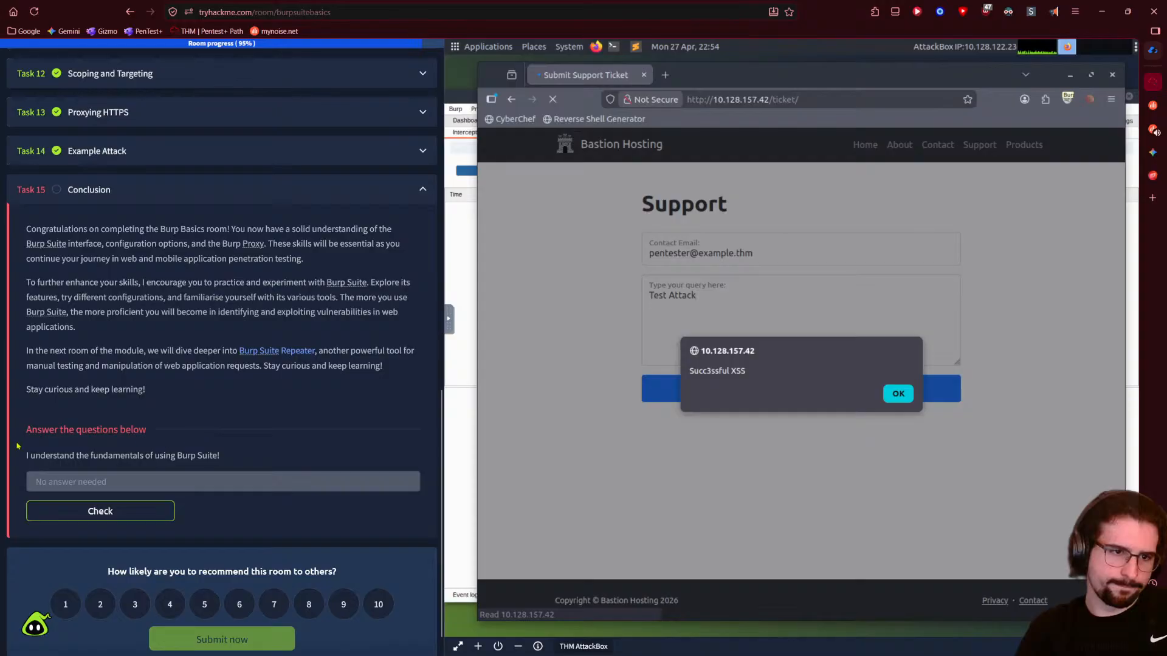
left_click(168, 508)
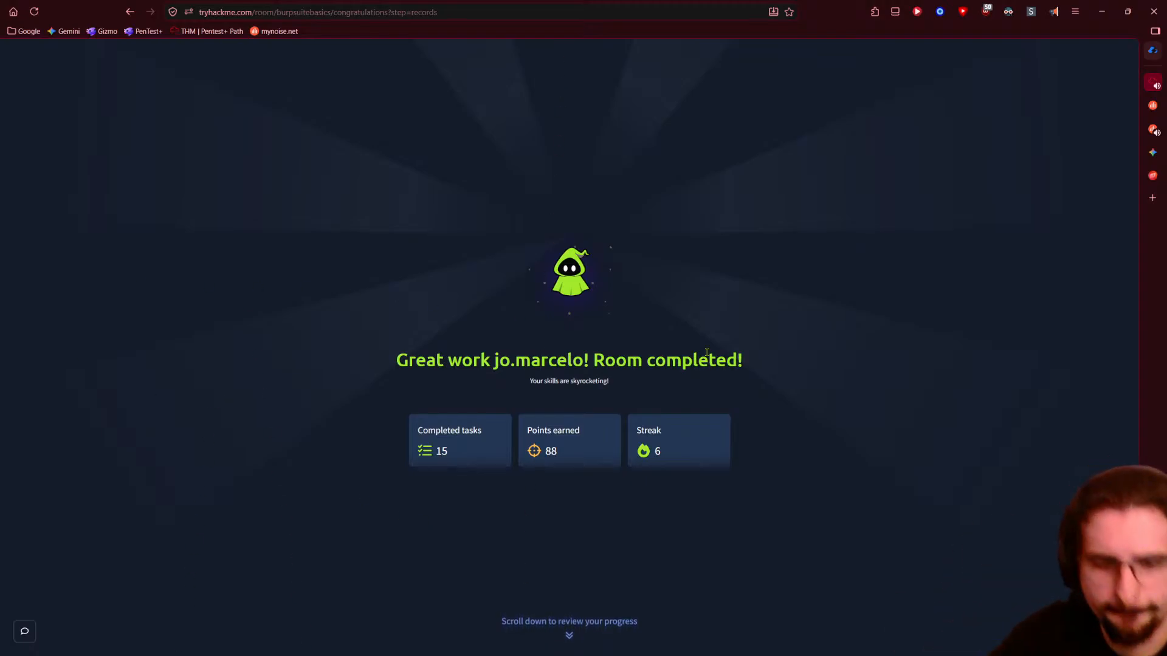
mouse_move(807, 653)
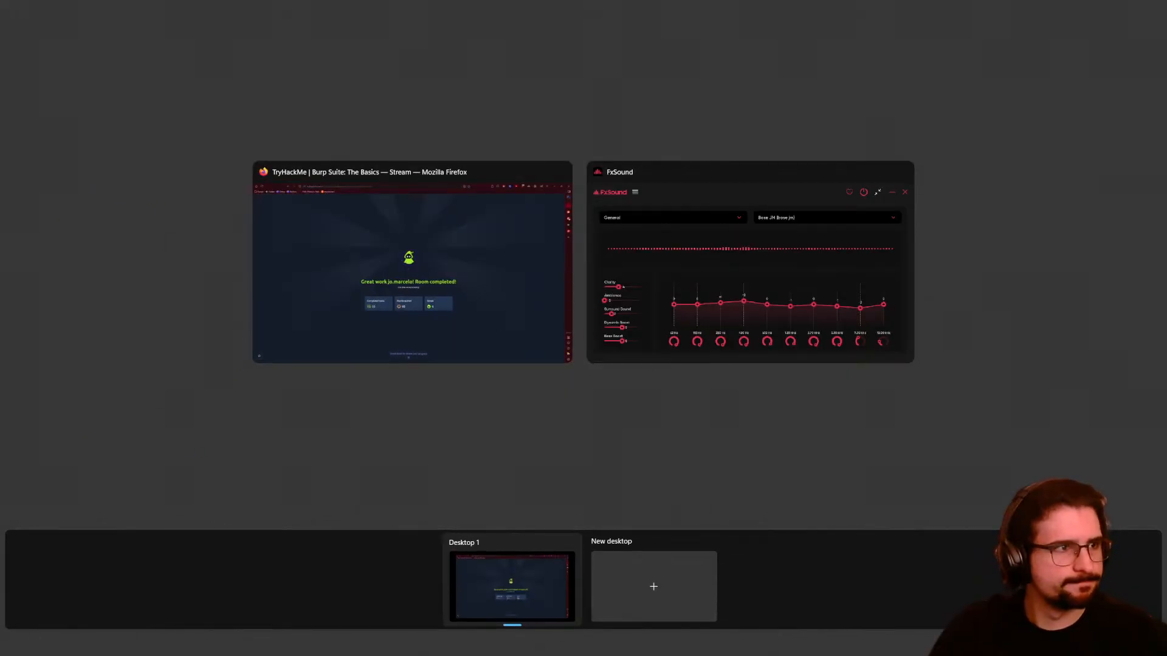
- Leave the window overview and return to the completed room page in Firefox
key("Escape")
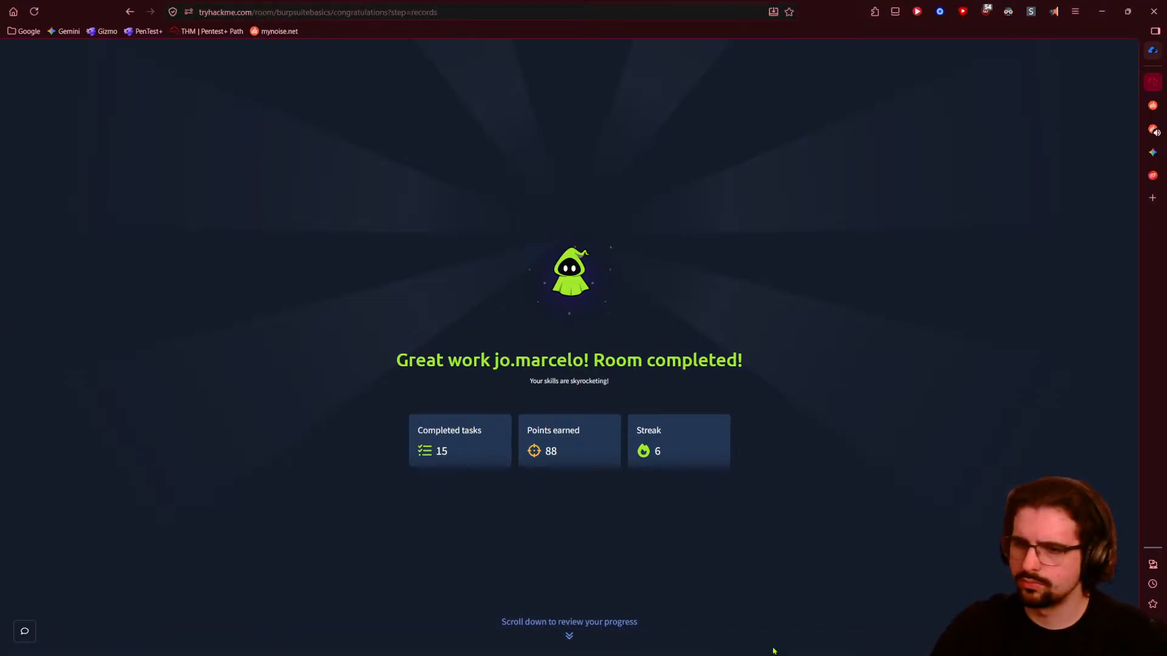
- Send an OBS projector to the Sceptre J20 (2) monitor, stop streaming, and minimise Firefox
right_click(964, 641)
mouse_move(996, 519)
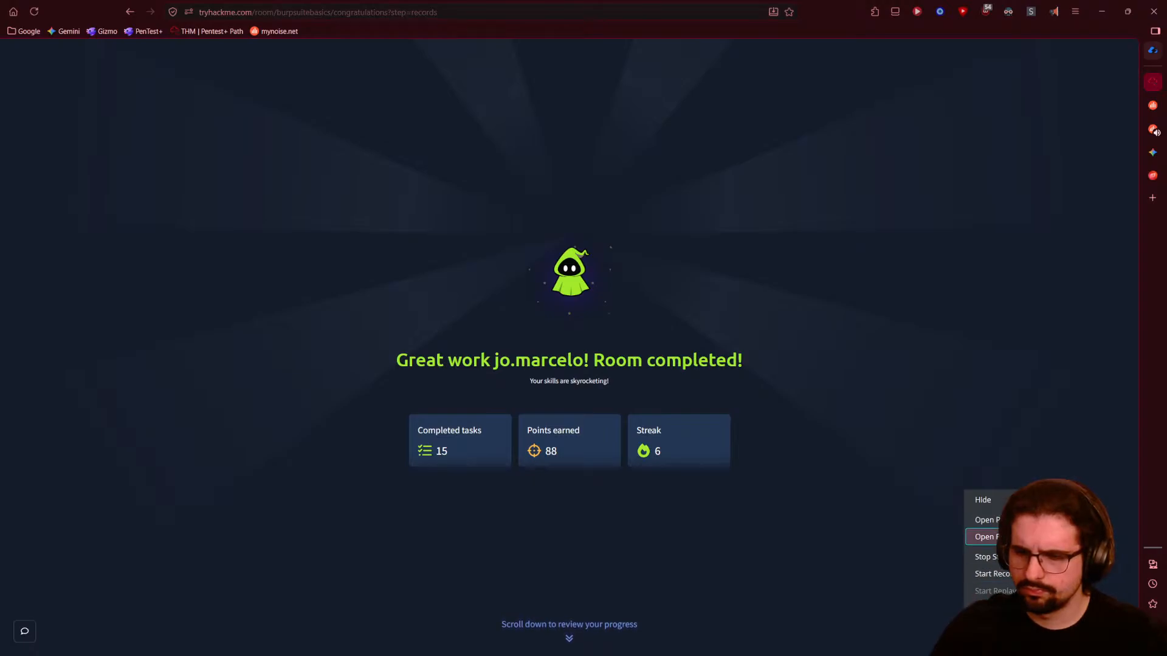
left_click(875, 571)
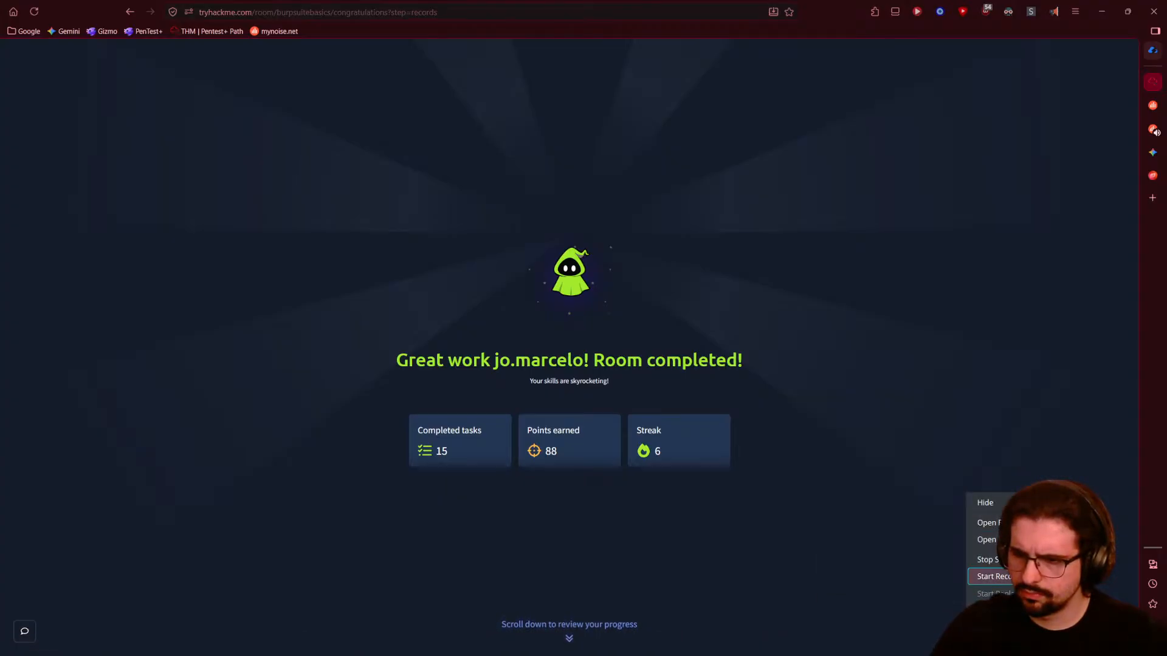
left_click(1009, 559)
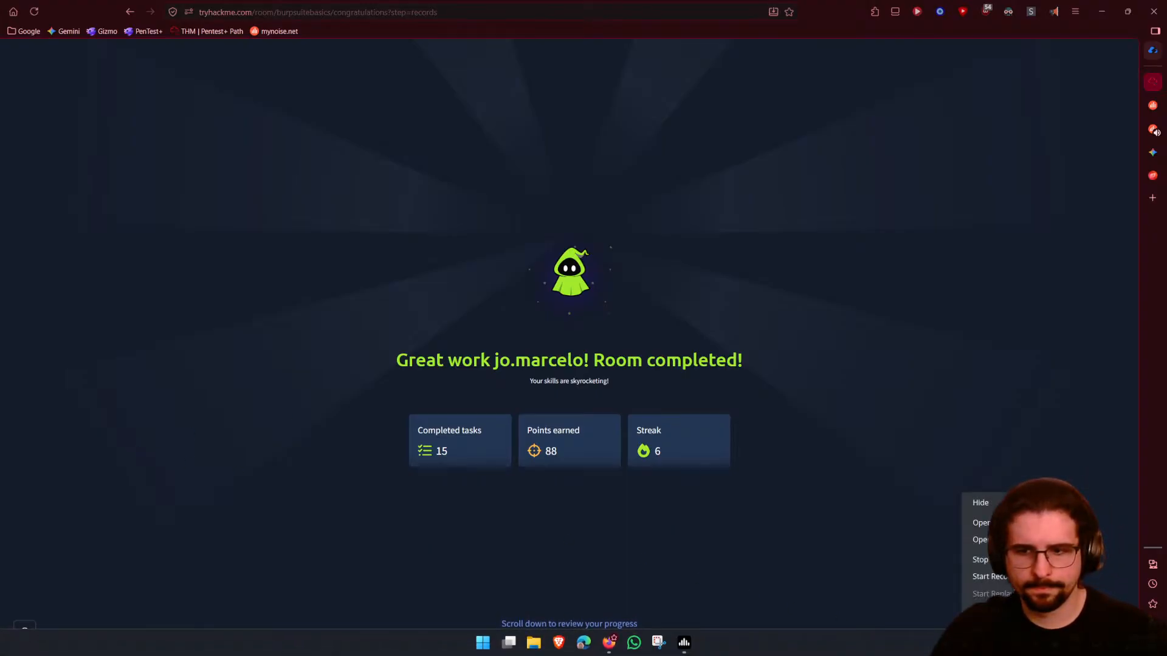
left_click(1101, 11)
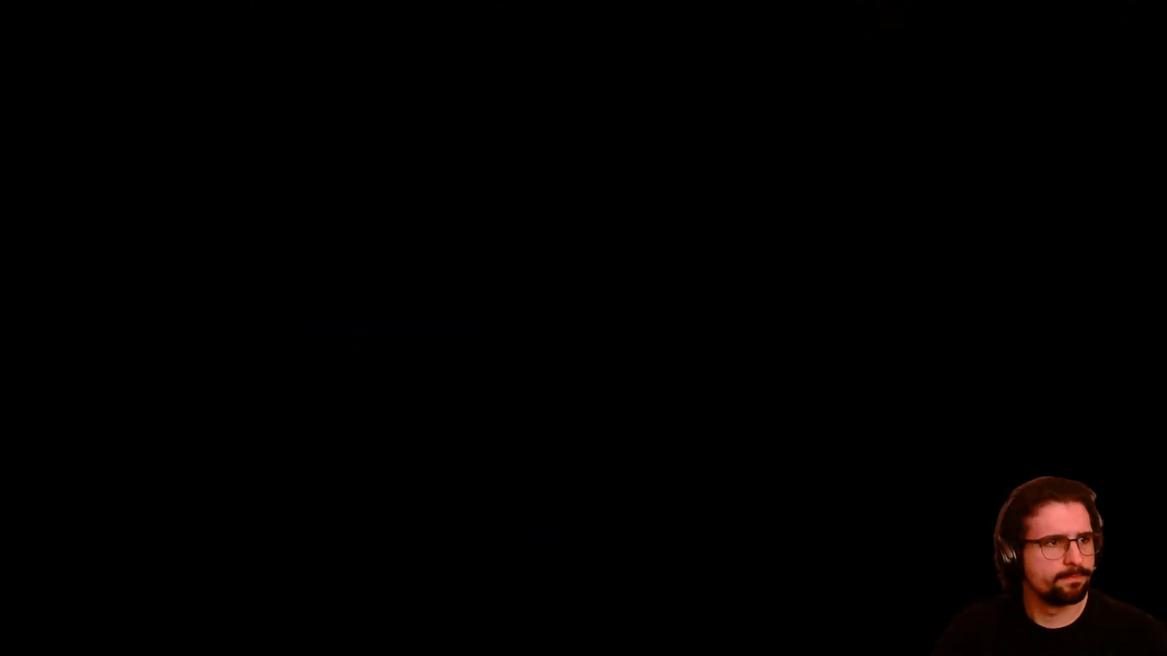